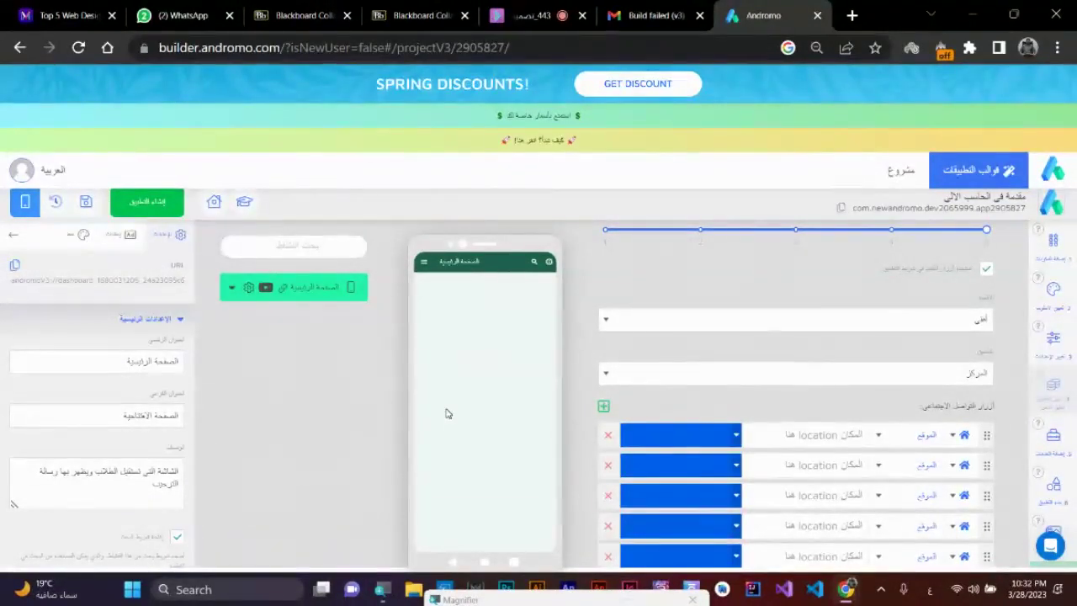
# - Save the project changes and confirm the save
pyautogui.click(85, 202)
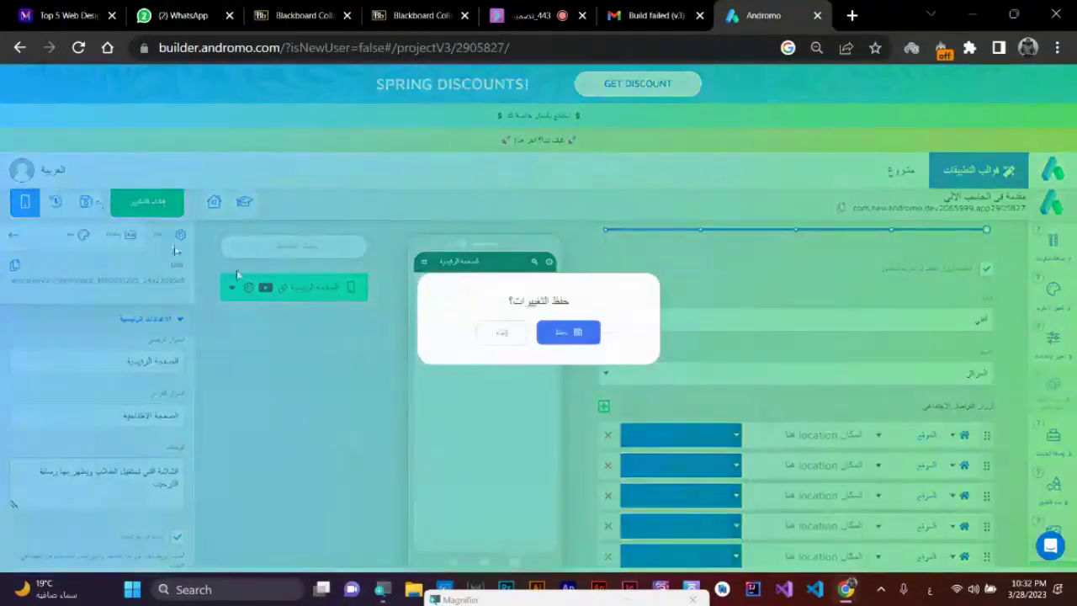
pyautogui.click(568, 328)
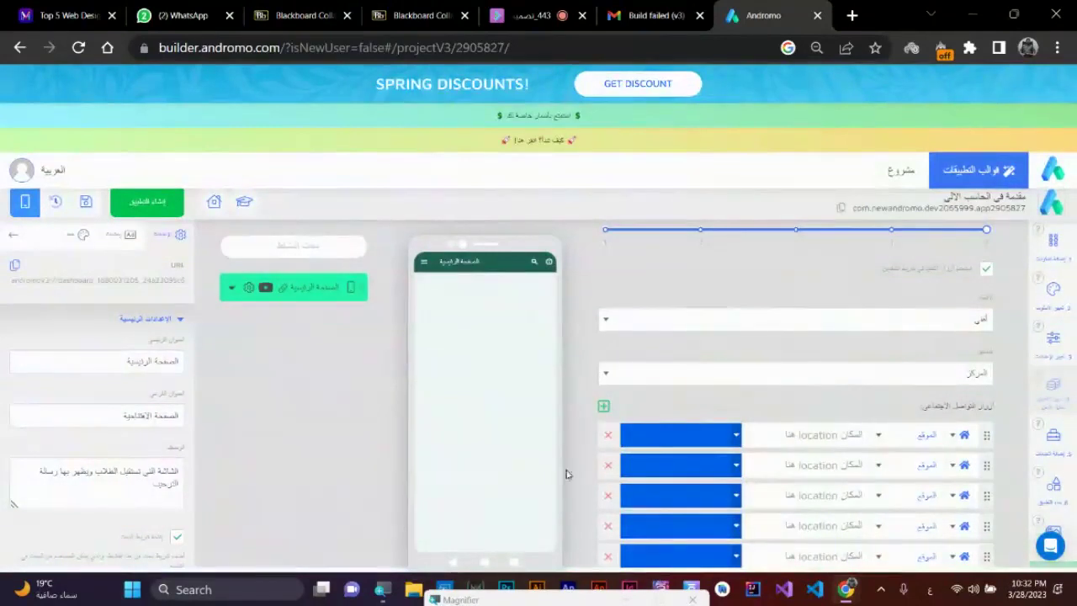
pyautogui.scroll(-2, 644, 367)
pyautogui.scroll(3, 767, 385)
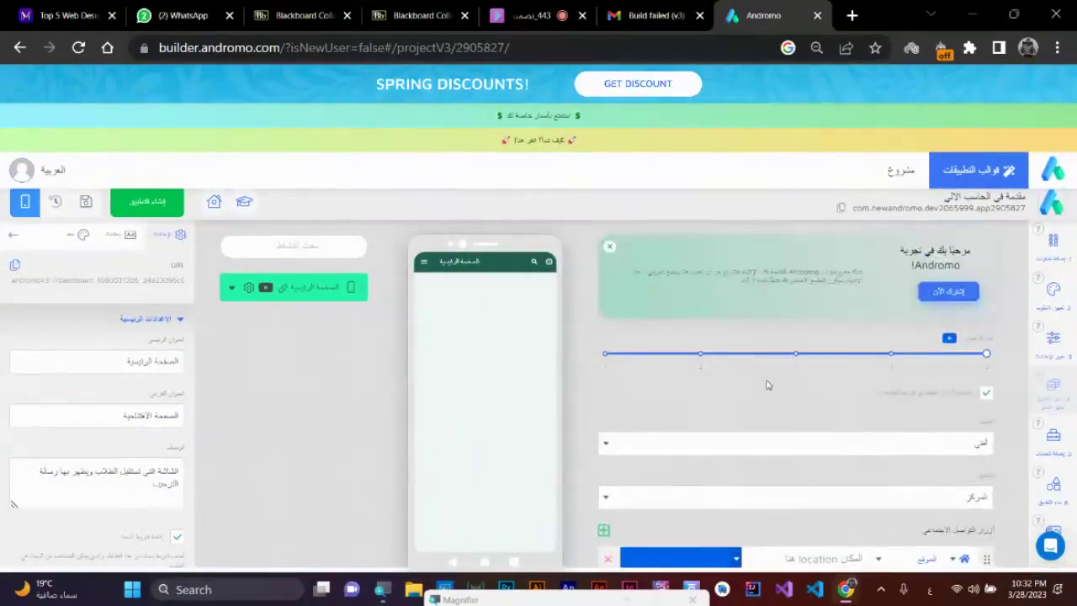
pyautogui.scroll(-1, 903, 312)
# - Lower the step value from 5 to 4 and set the orientation to رأسي
pyautogui.click(893, 263)
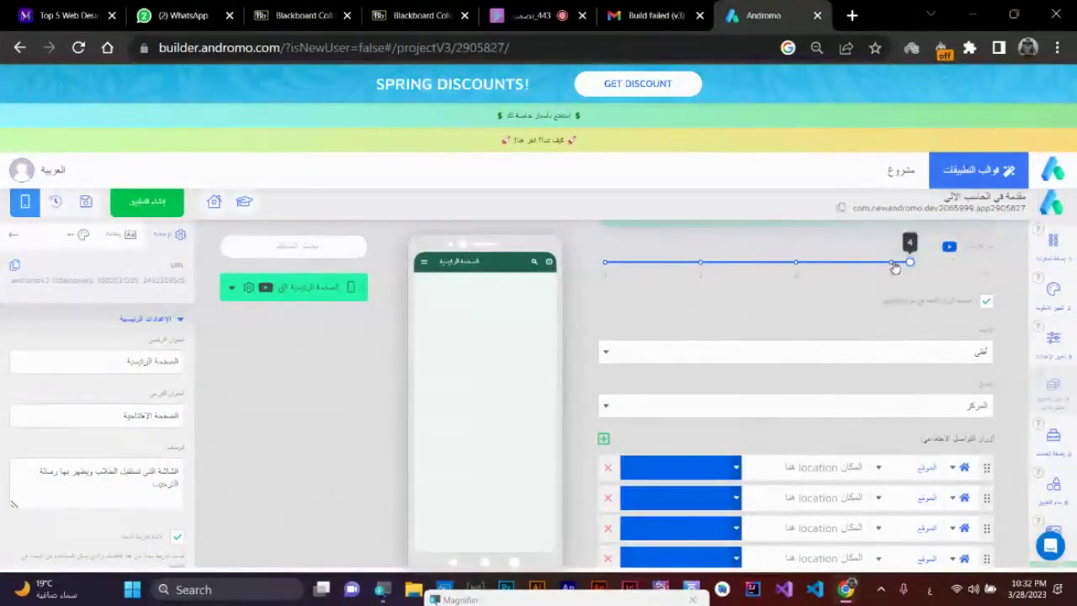
pyautogui.click(934, 358)
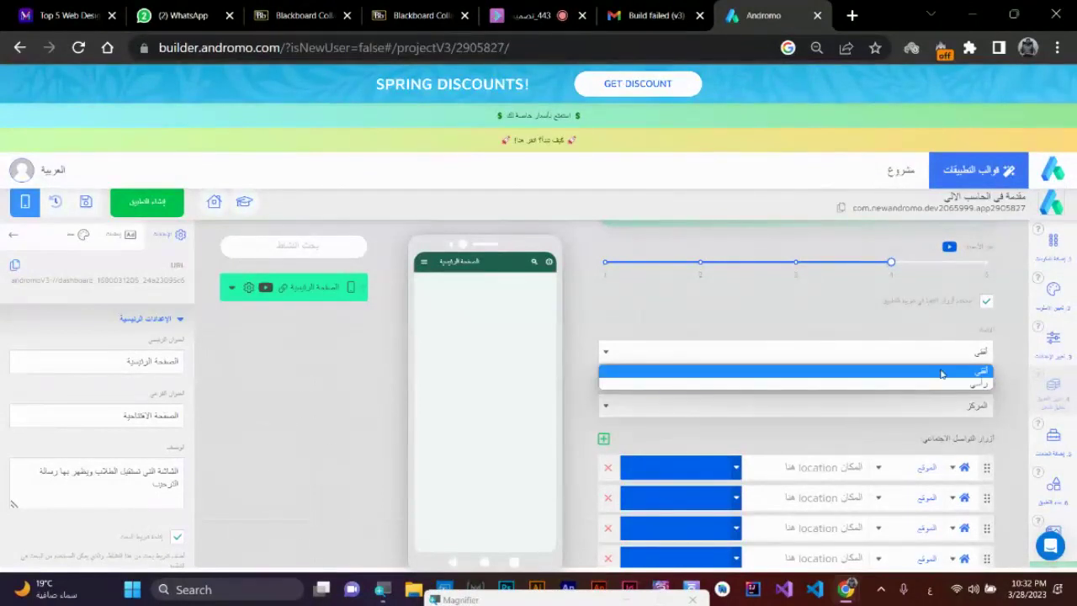
pyautogui.click(942, 383)
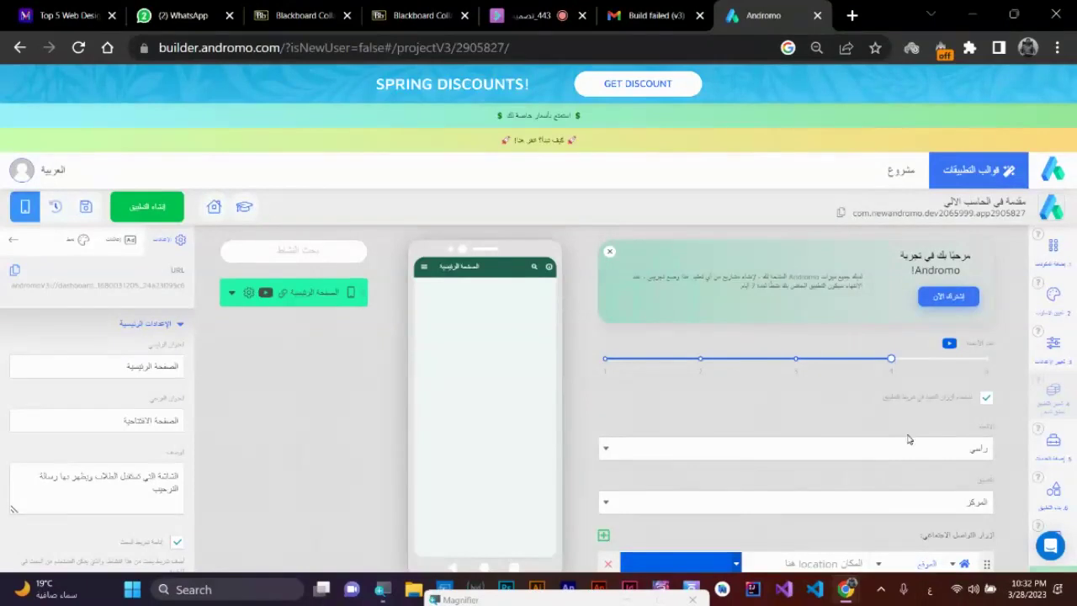
# - Enable sharing in the home screen's content settings so a share icon appears
pyautogui.click(424, 269)
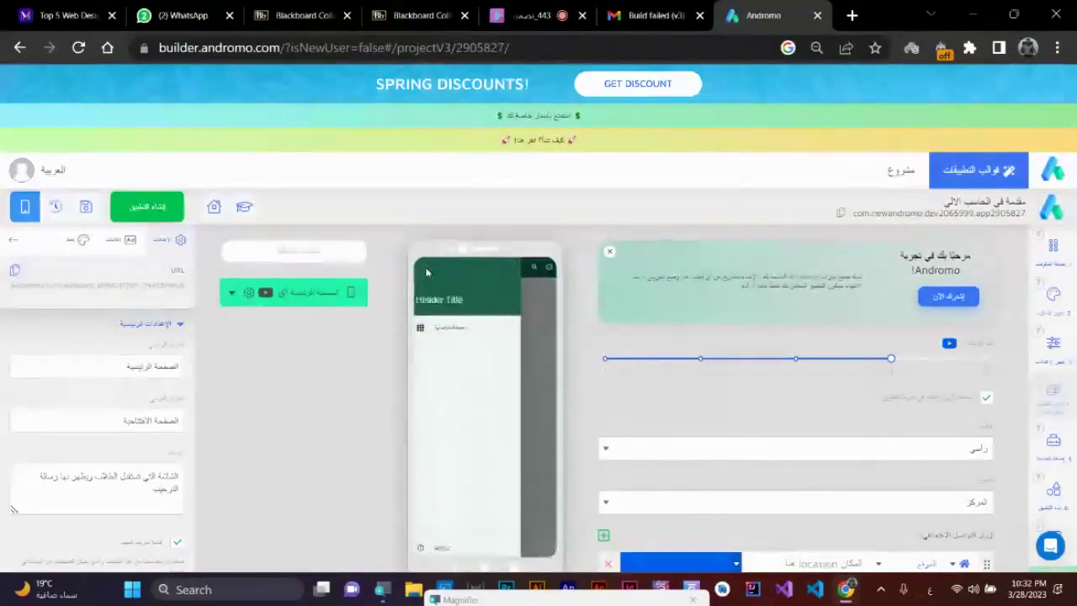
pyautogui.click(455, 333)
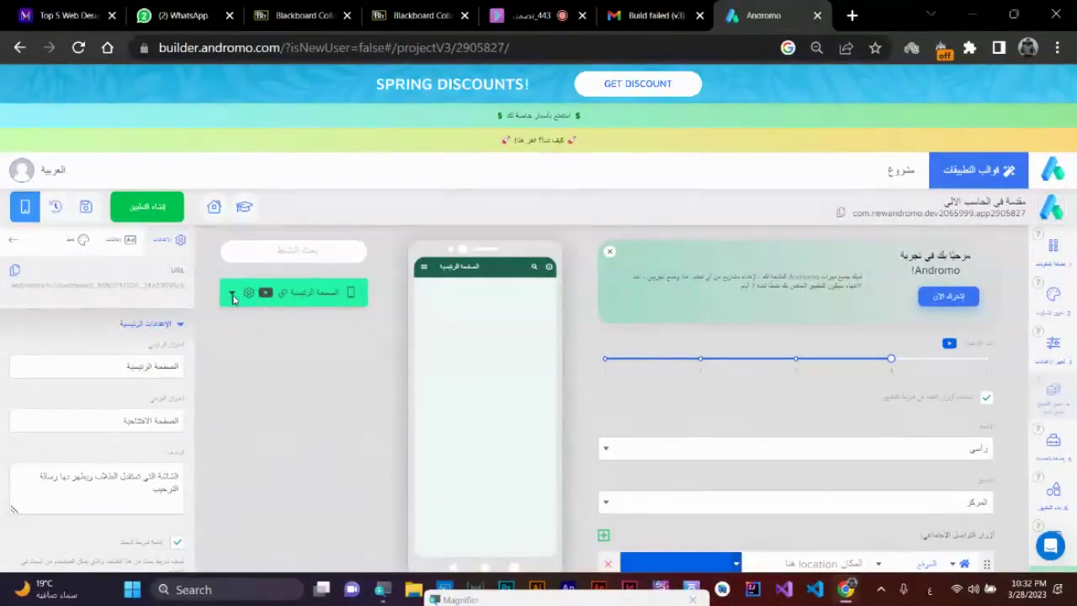
pyautogui.scroll(-2, 93, 435)
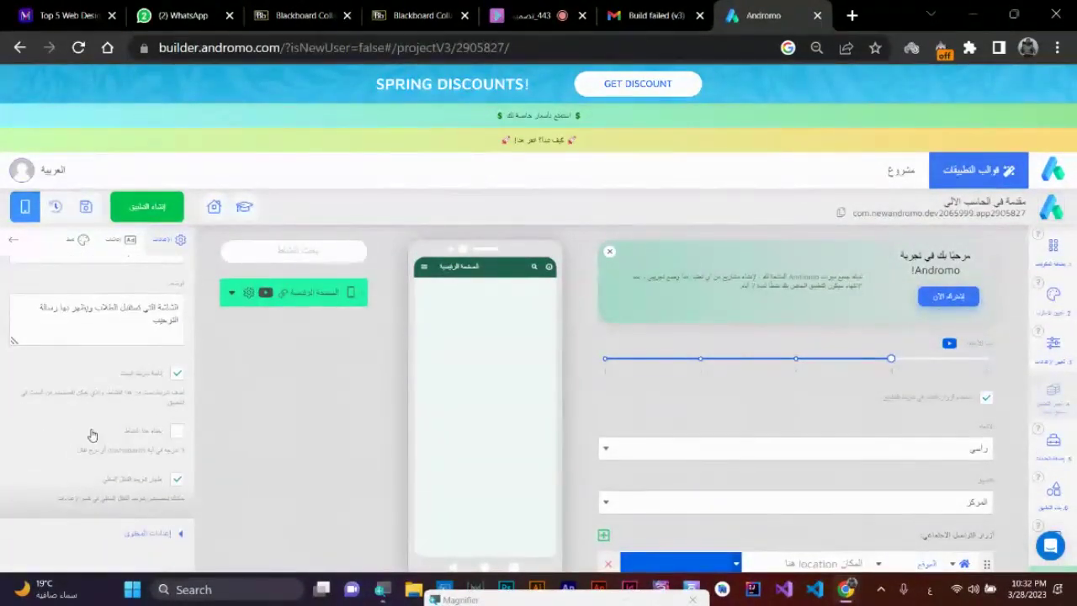
pyautogui.scroll(-1, 93, 435)
pyautogui.click(180, 529)
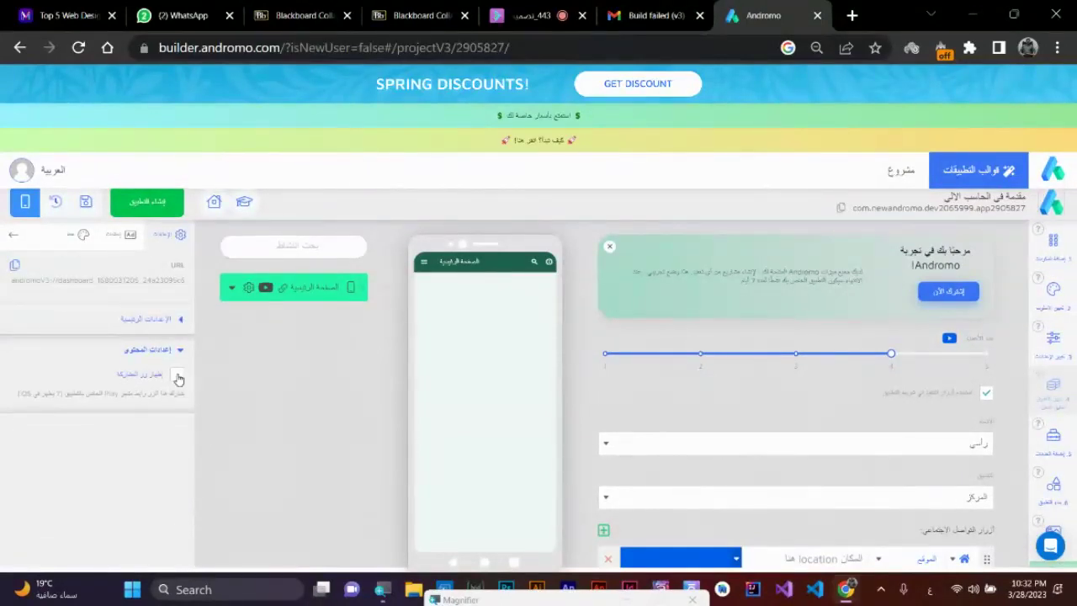
pyautogui.click(177, 376)
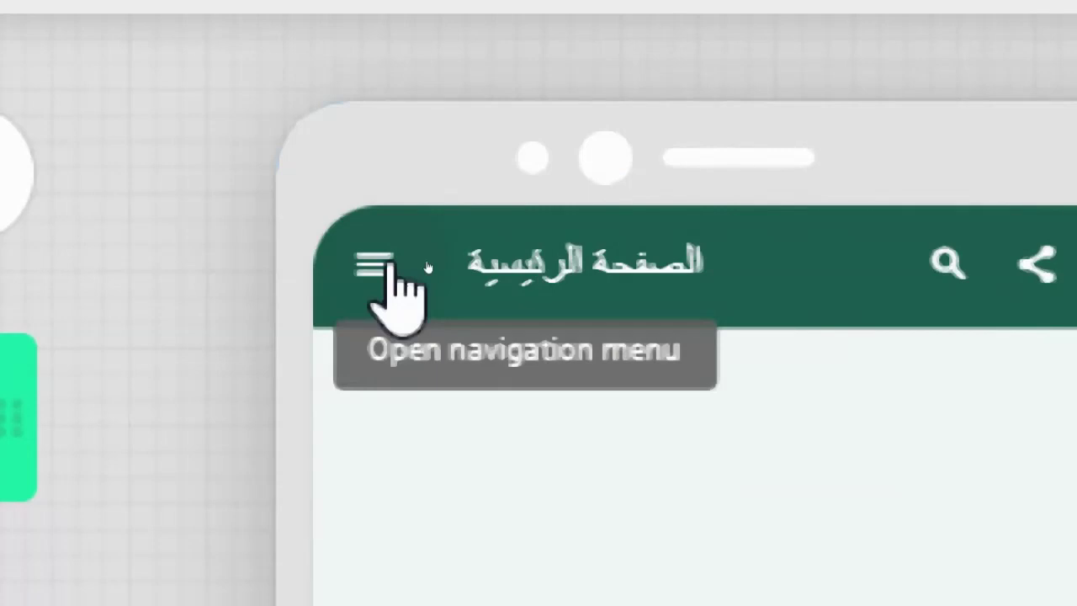
# - Check the About page in the preview, then expand the BANNER ad settings
pyautogui.click(380, 266)
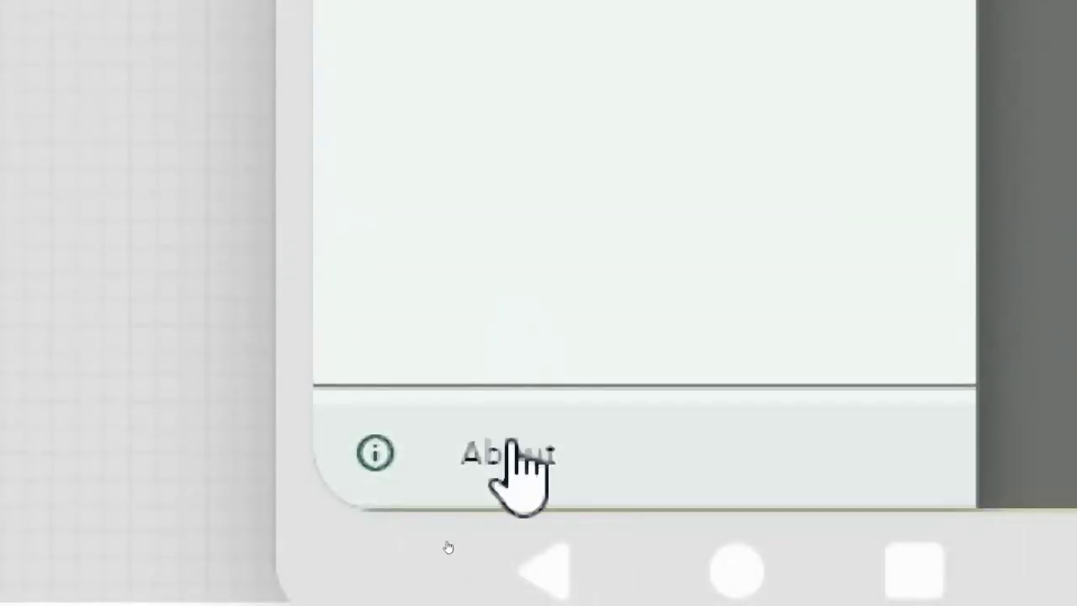
pyautogui.click(510, 446)
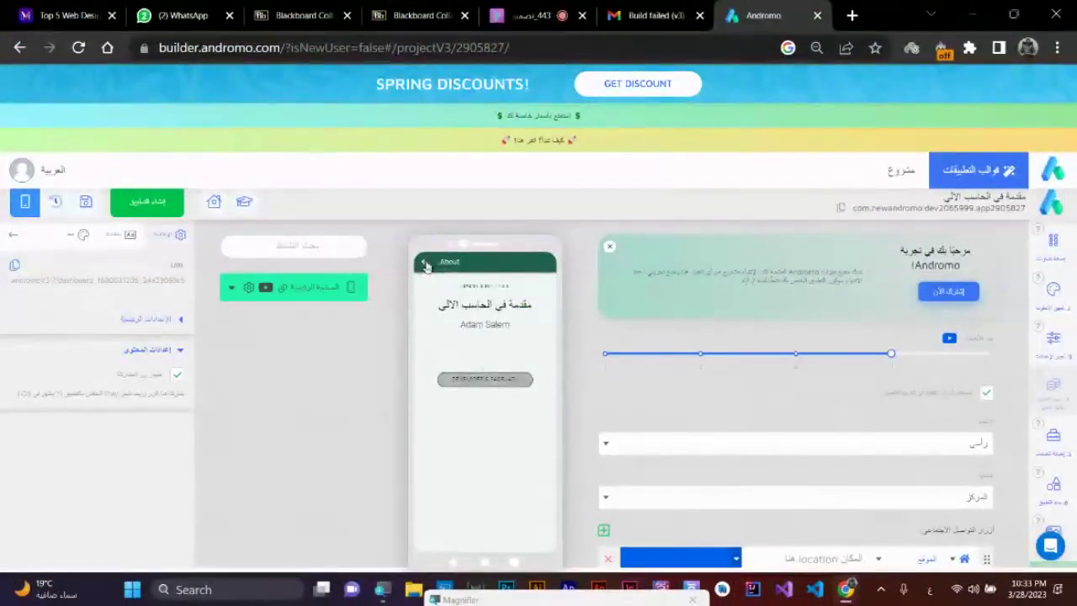
pyautogui.click(425, 264)
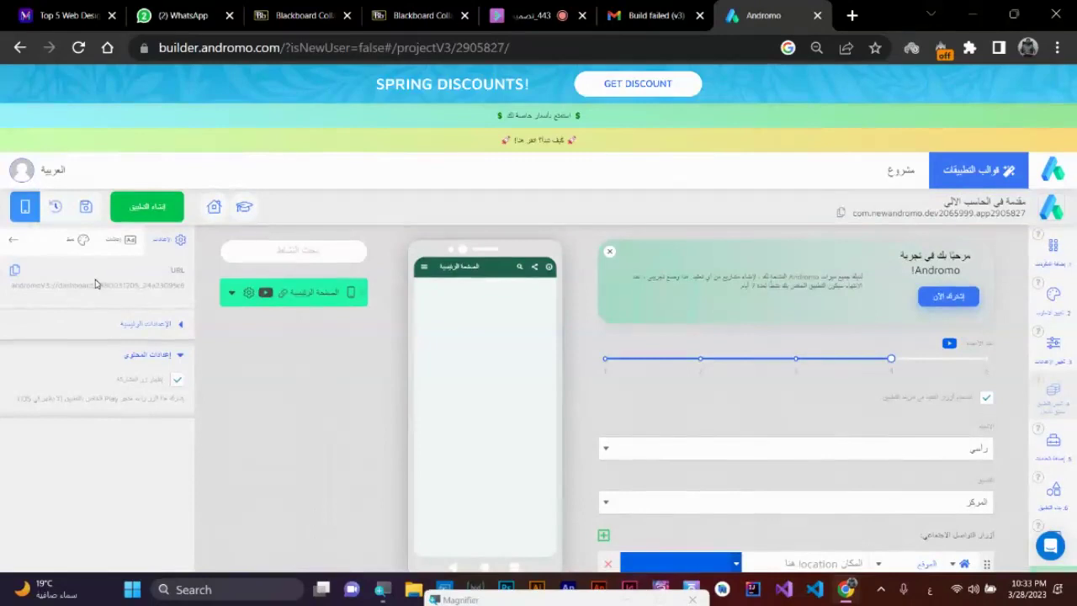
pyautogui.click(144, 324)
pyautogui.scroll(-3, 147, 378)
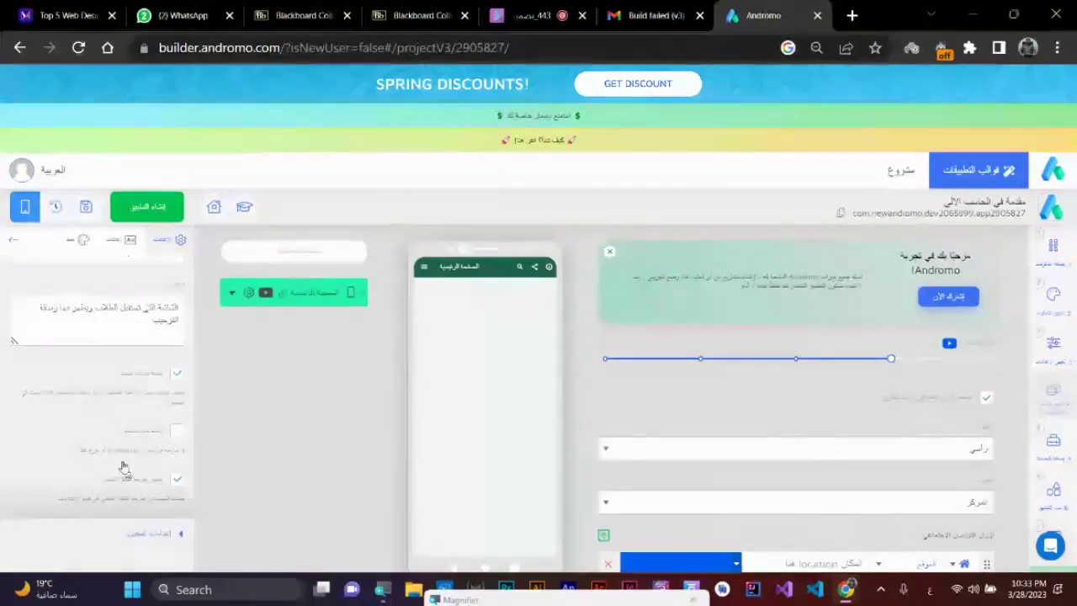
pyautogui.click(120, 252)
pyautogui.click(178, 282)
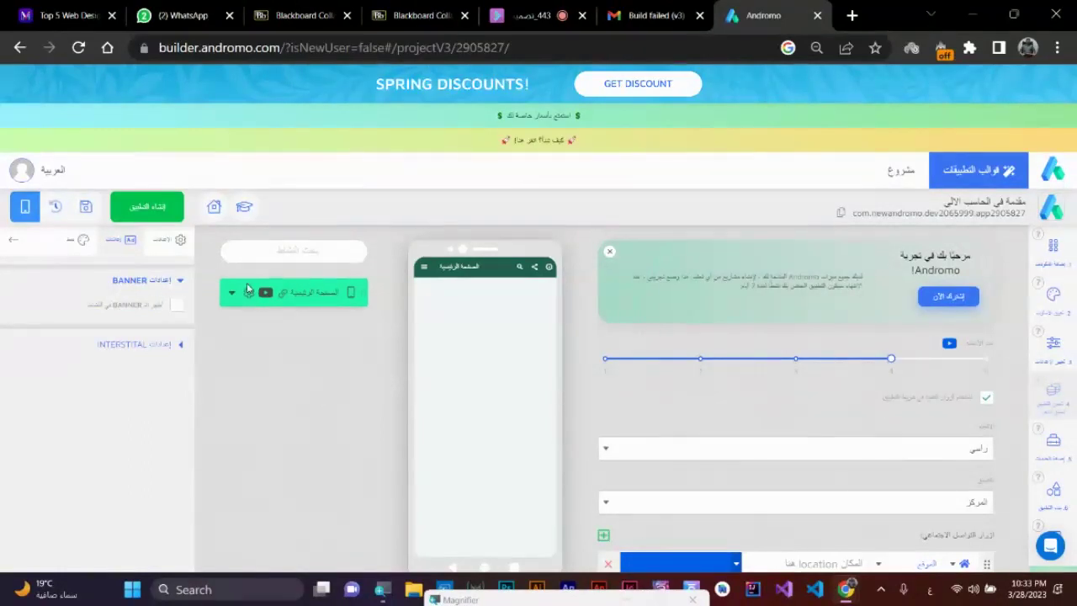
# - Preview the About page, including through the navigation drawer, then return to the main screen
pyautogui.click(549, 267)
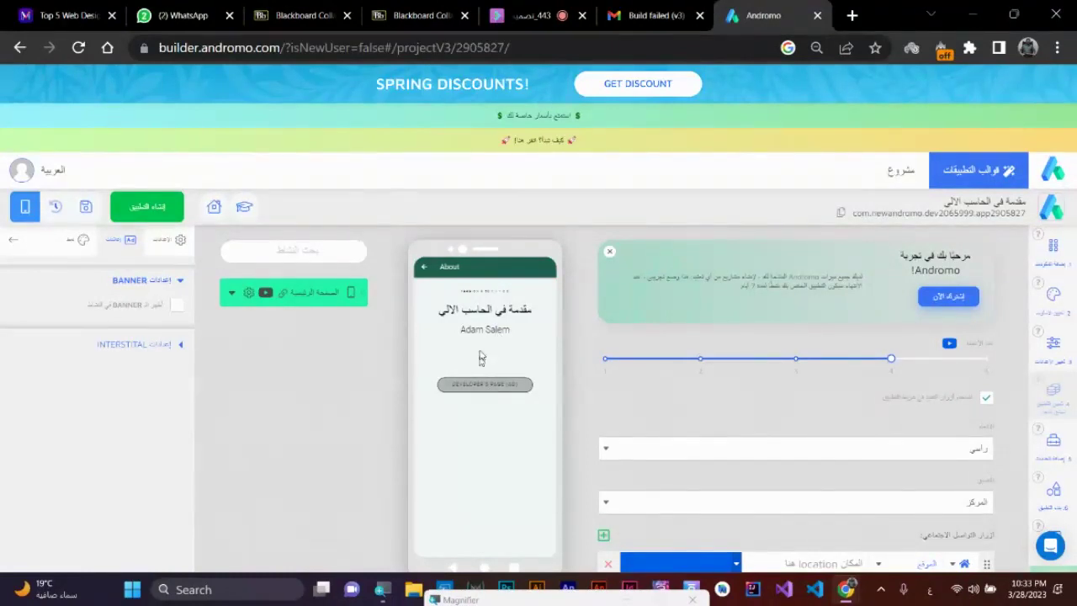
pyautogui.click(424, 267)
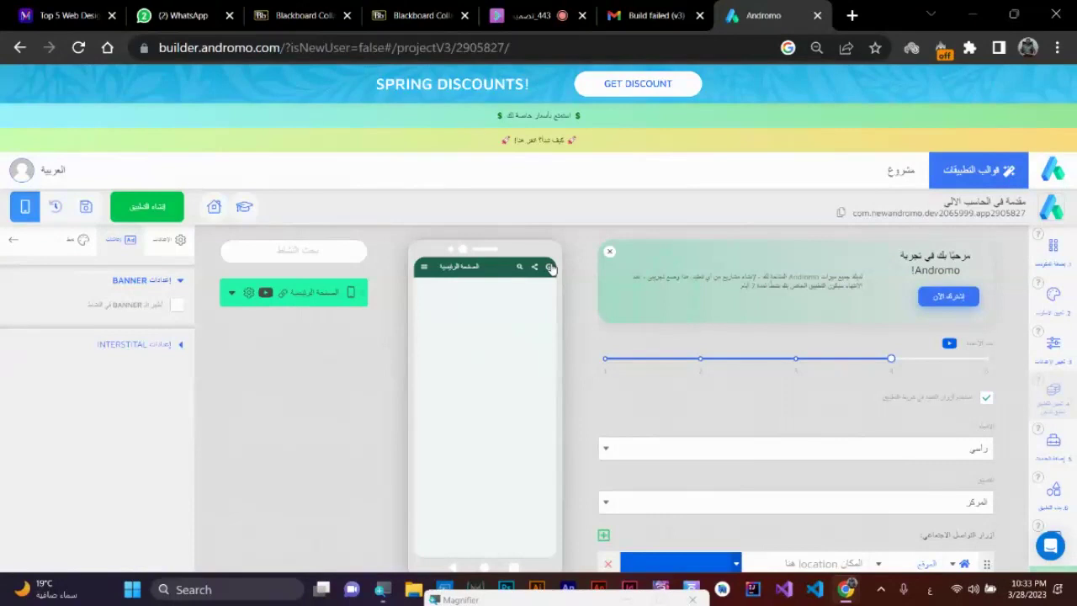
pyautogui.click(423, 268)
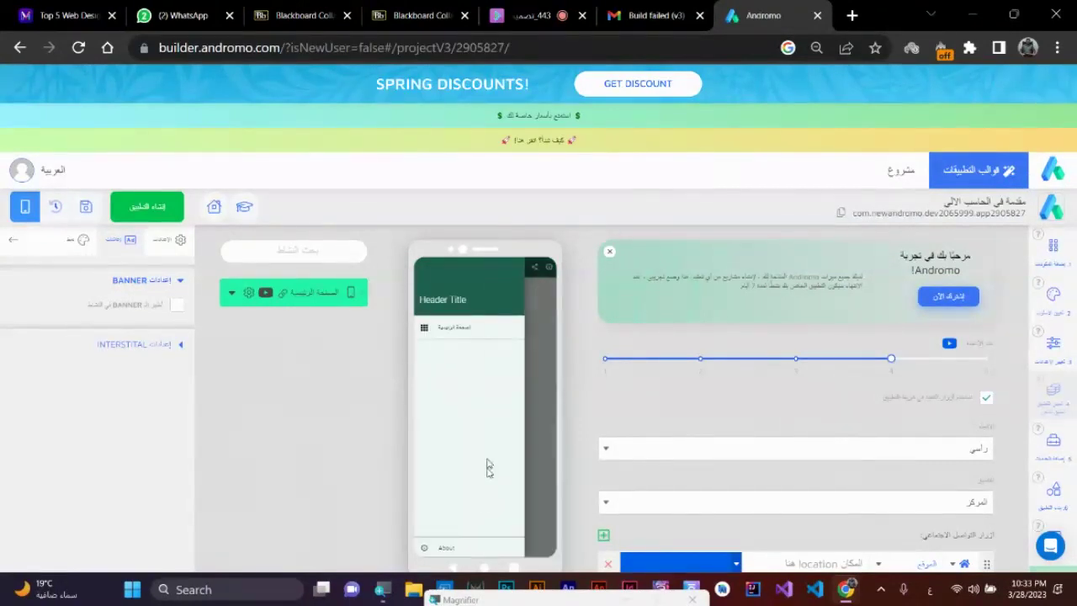
pyautogui.click(434, 550)
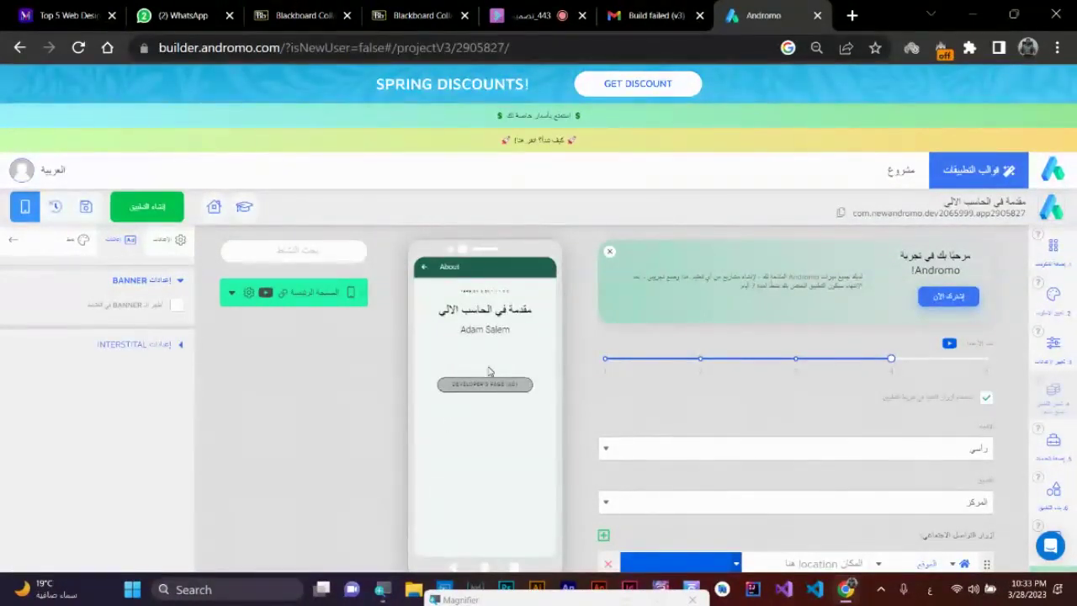
pyautogui.click(416, 267)
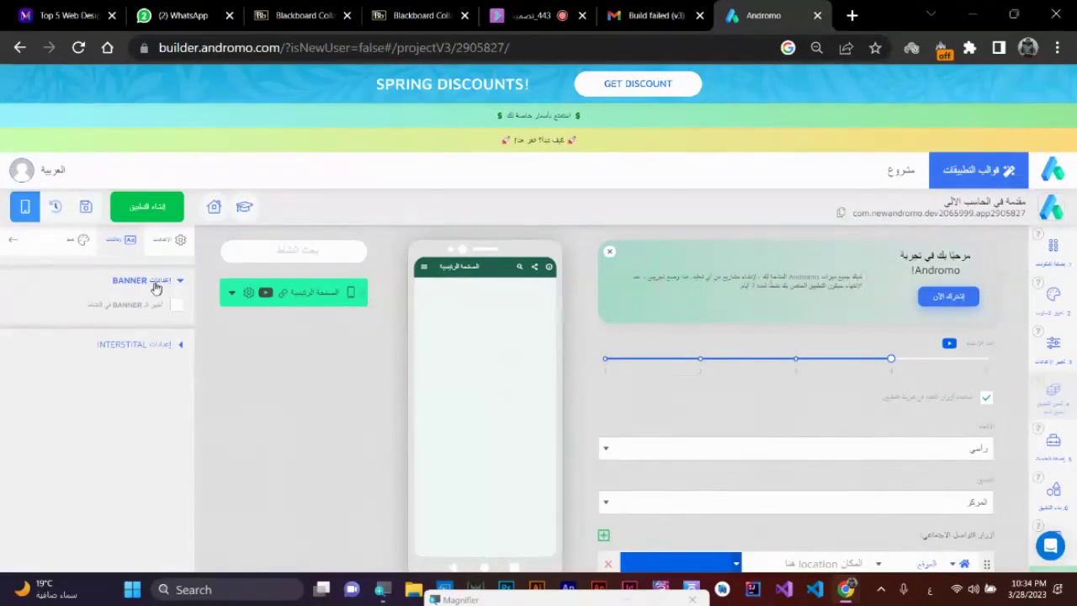
# - Try banner ads with the FACEBOOK network, finally leaving banner ads off
pyautogui.click(178, 309)
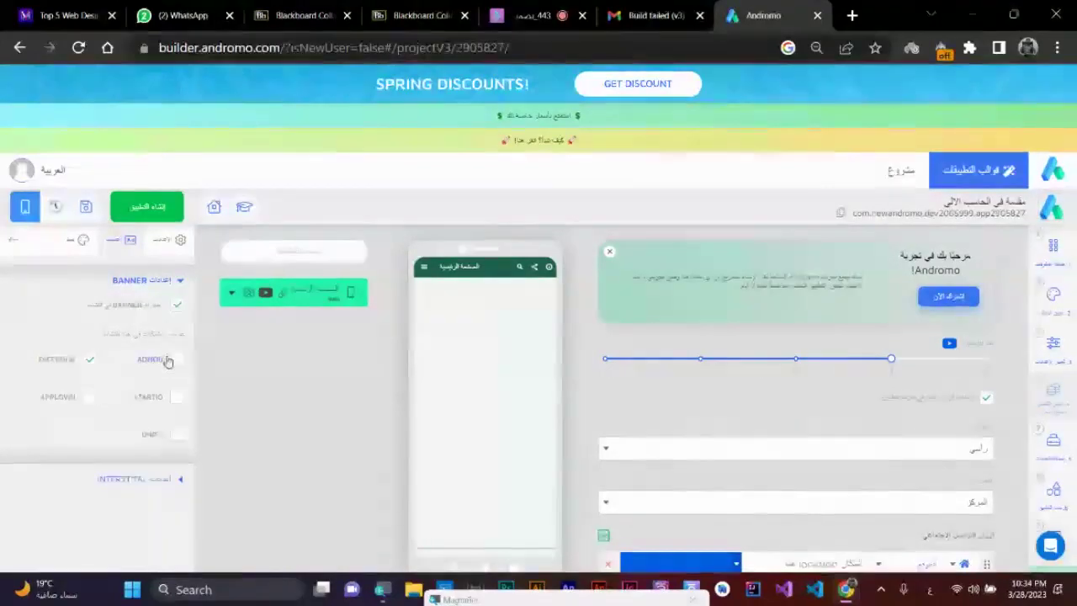
pyautogui.click(89, 359)
pyautogui.click(177, 305)
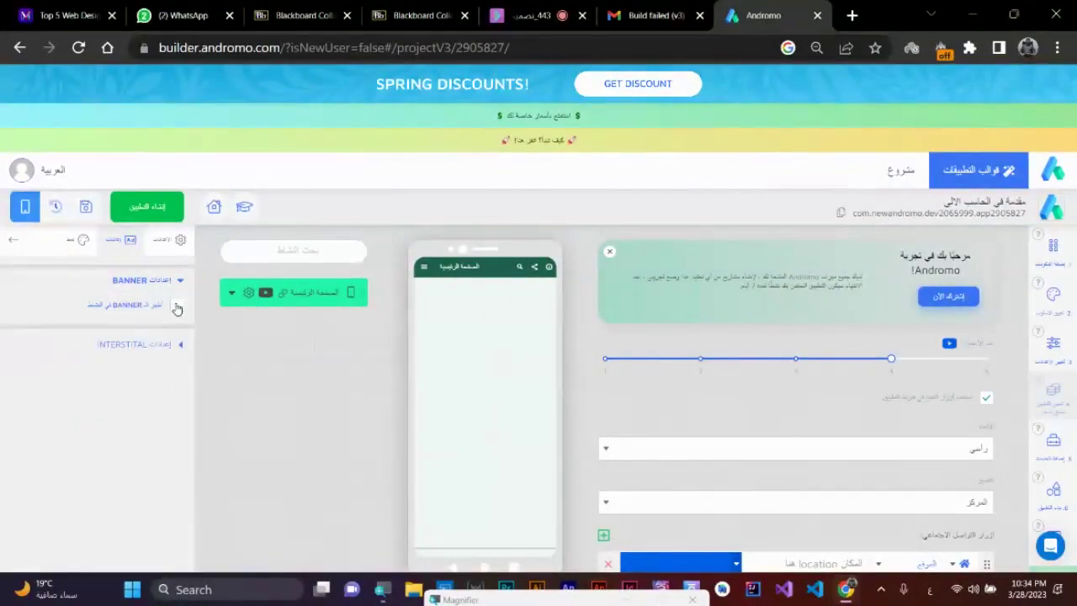
pyautogui.click(177, 306)
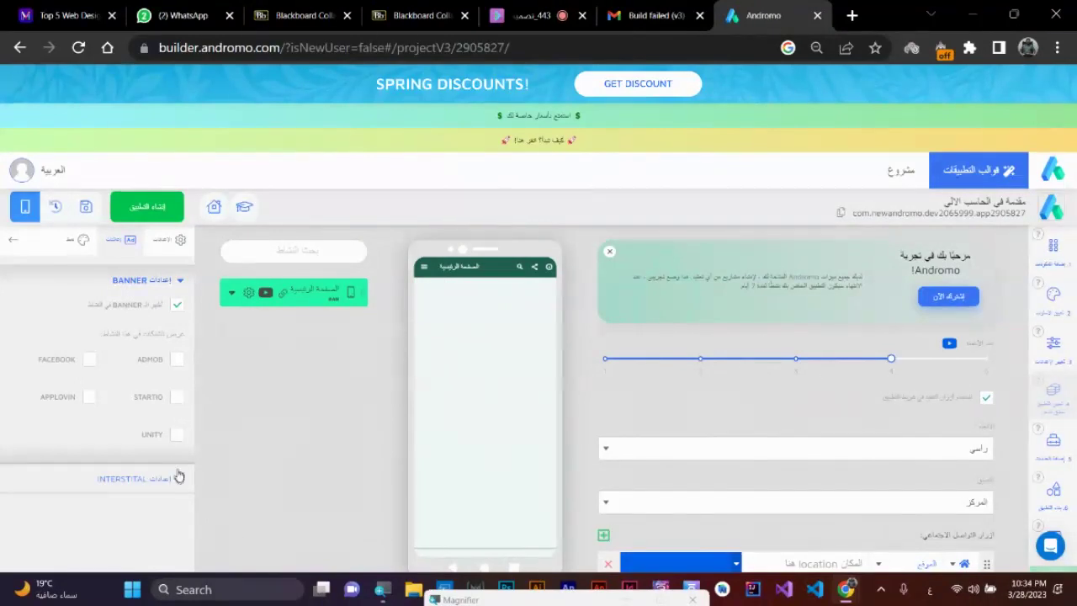
pyautogui.click(175, 303)
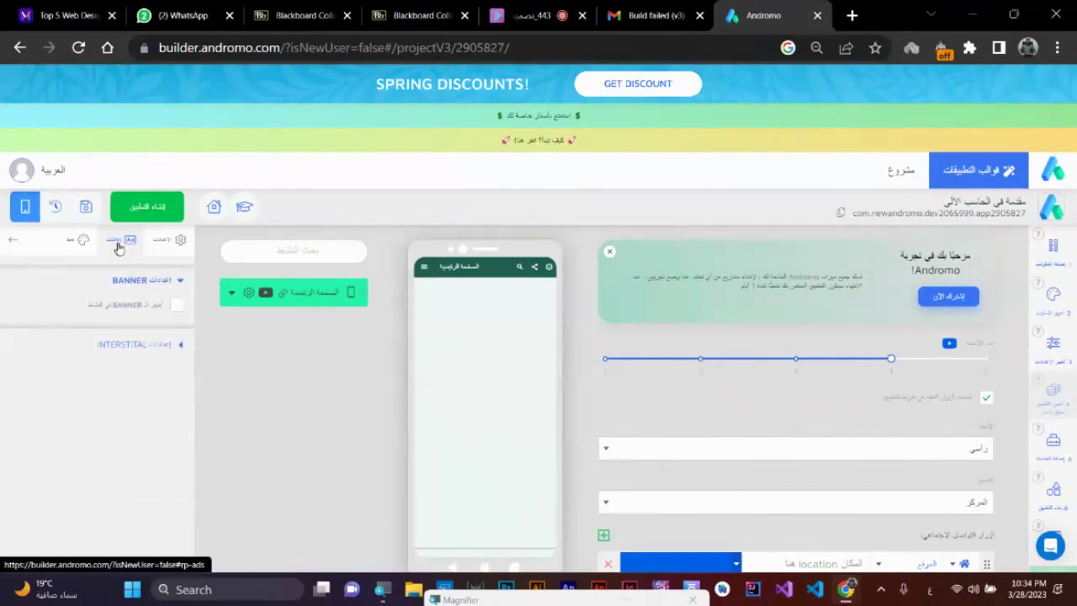
# - Try interstitial ads with FACEBOOK, leave them off, and open the appearance settings
pyautogui.click(181, 352)
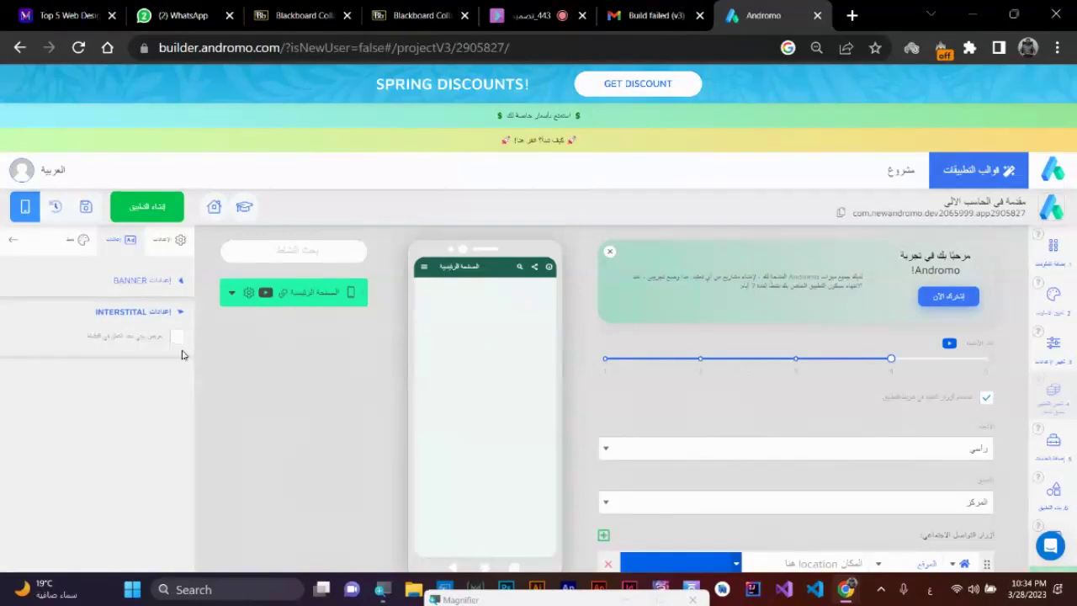
pyautogui.click(175, 336)
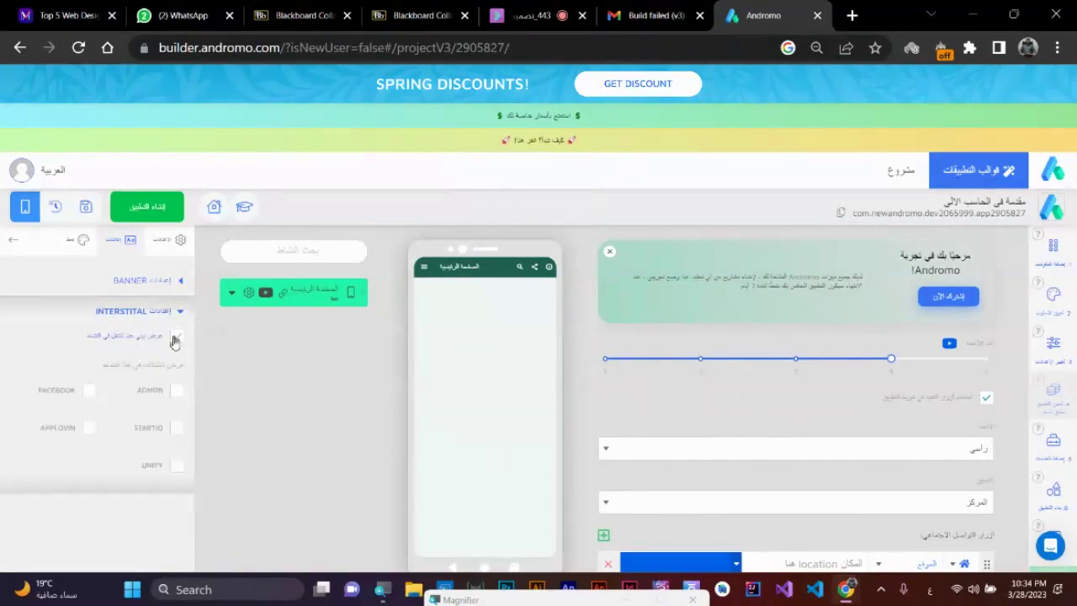
pyautogui.click(90, 391)
pyautogui.click(178, 336)
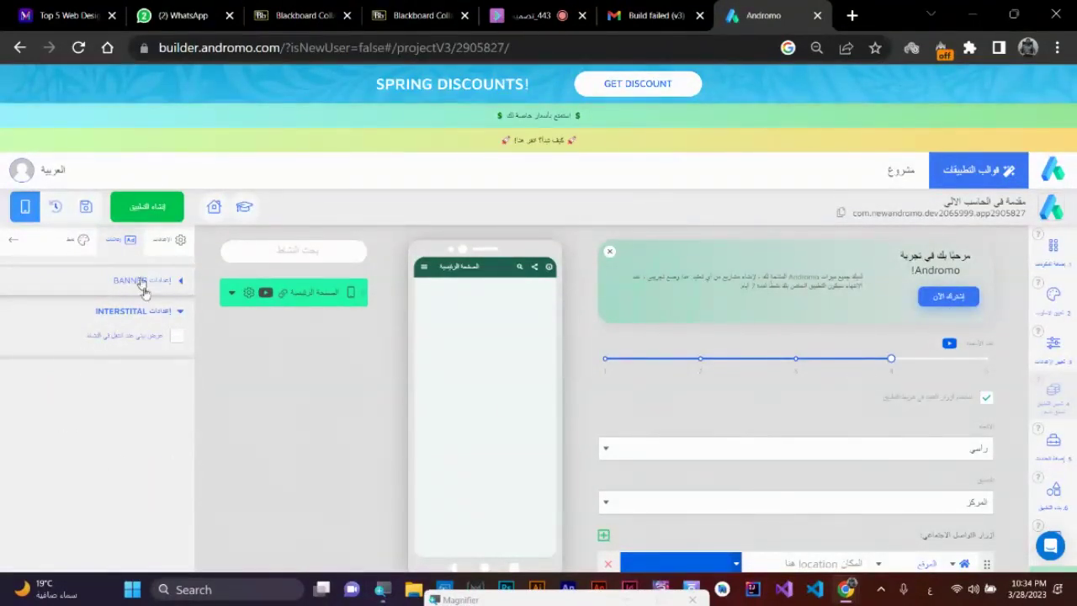
pyautogui.click(85, 241)
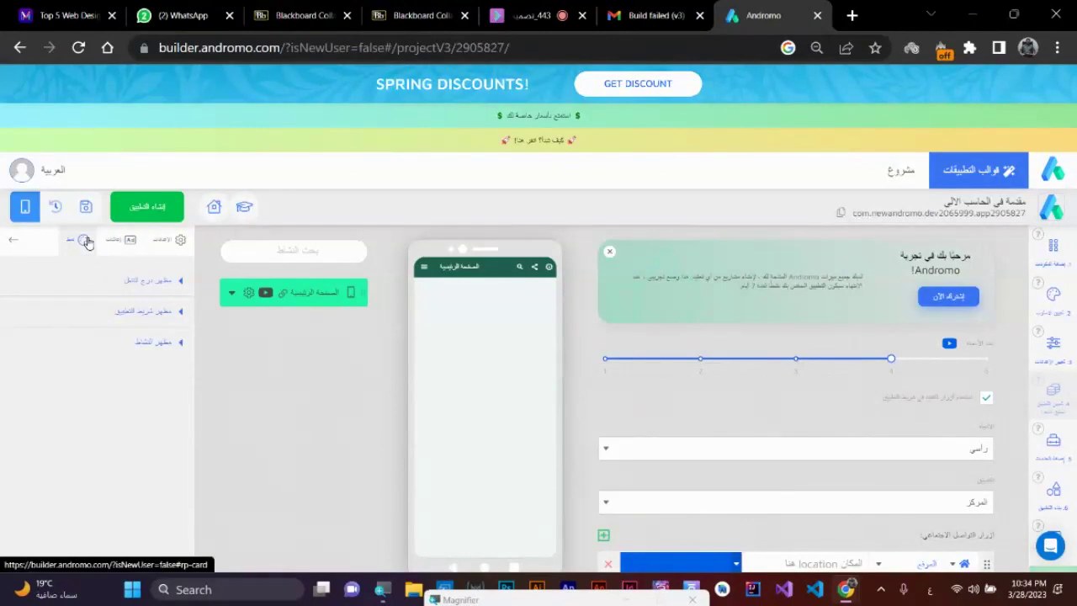
pyautogui.click(181, 282)
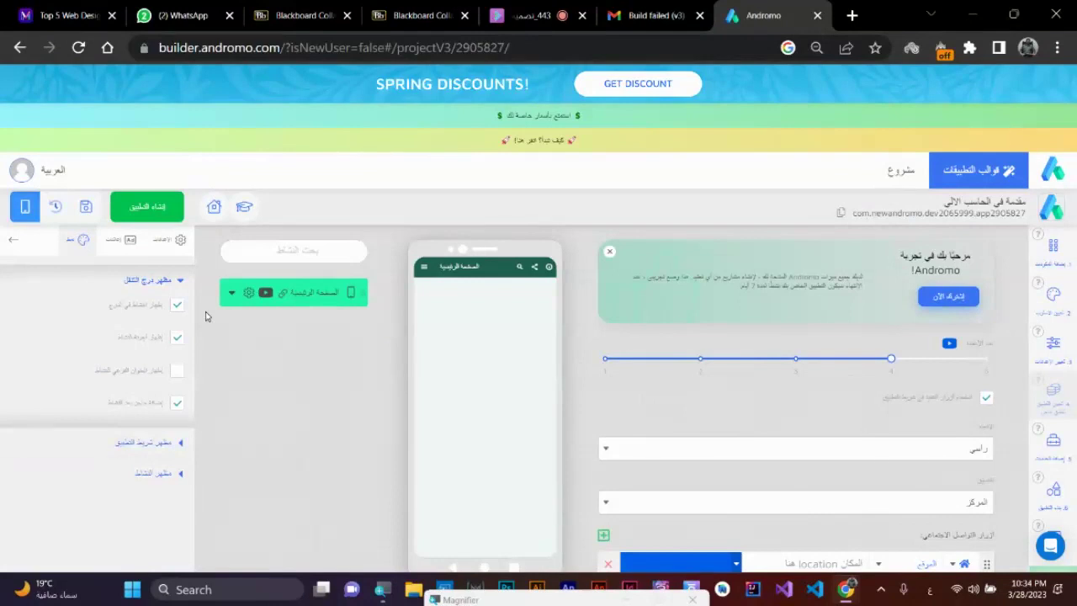
pyautogui.click(164, 241)
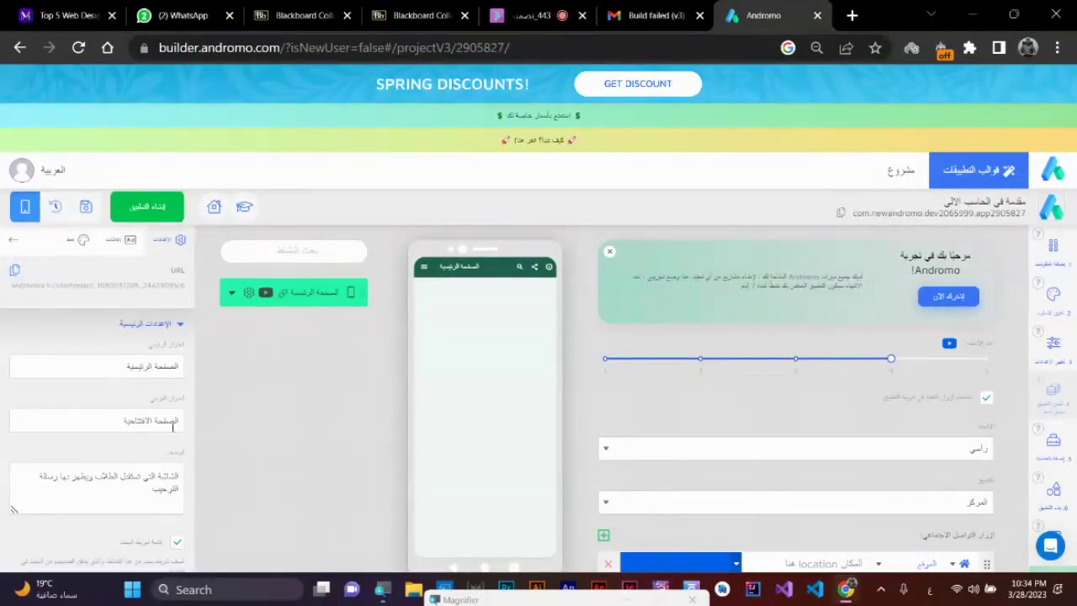
pyautogui.click(424, 266)
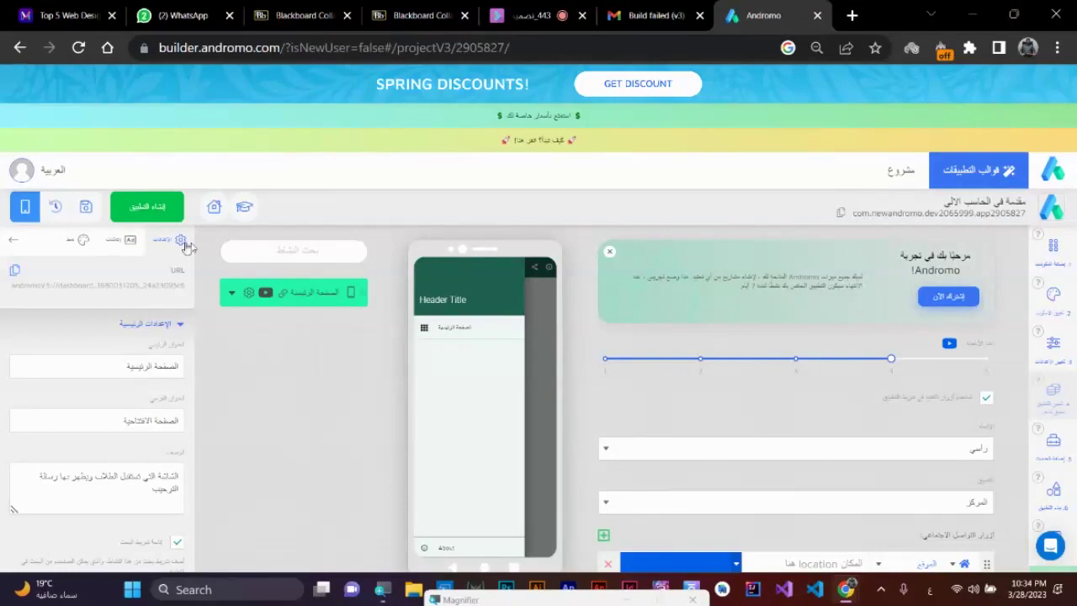
pyautogui.click(78, 241)
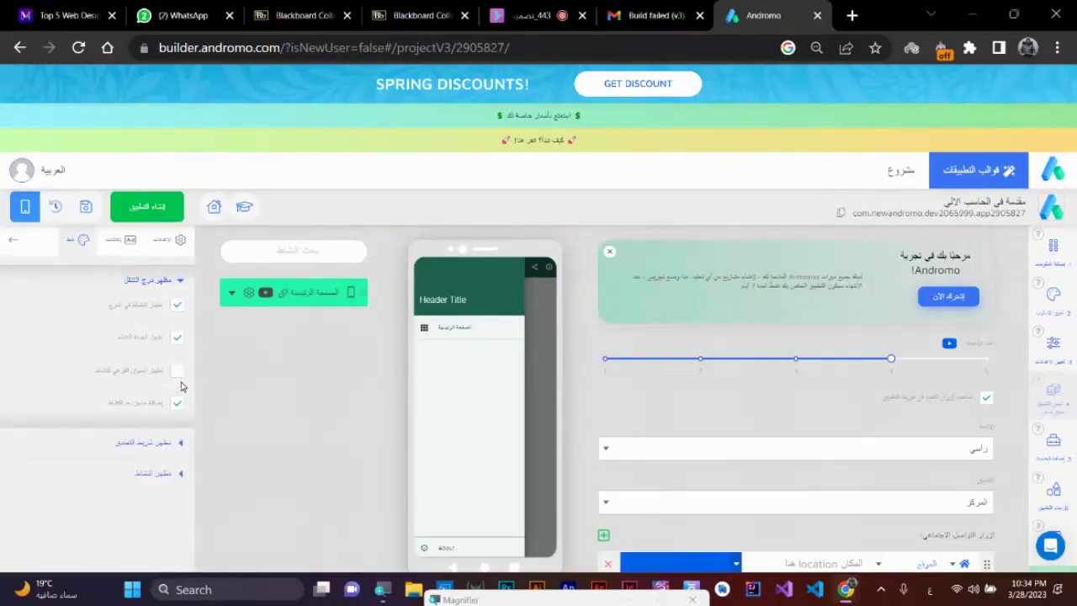
pyautogui.click(431, 334)
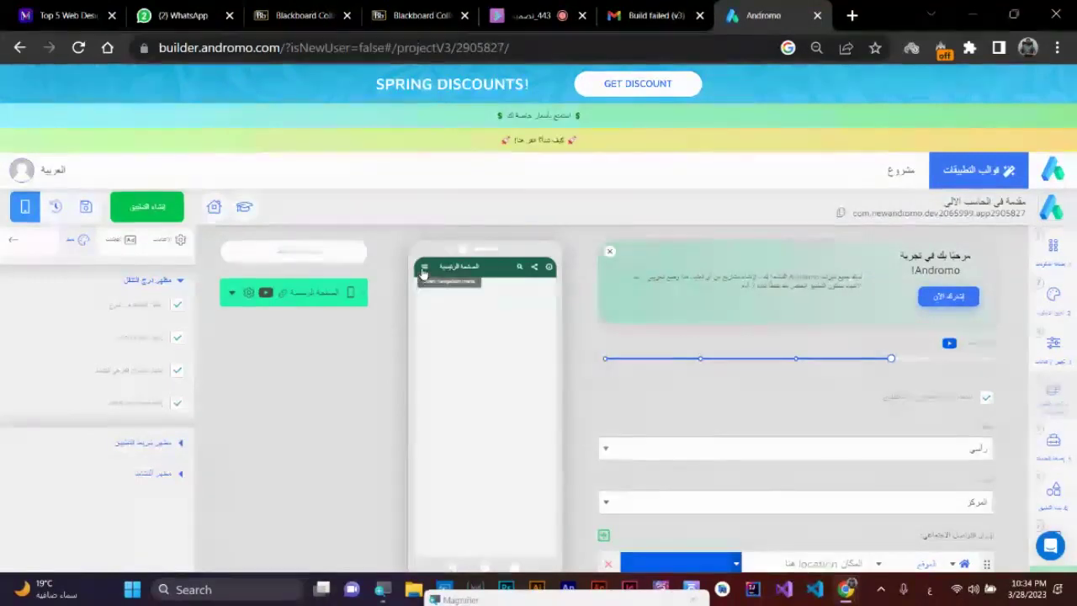
pyautogui.click(424, 267)
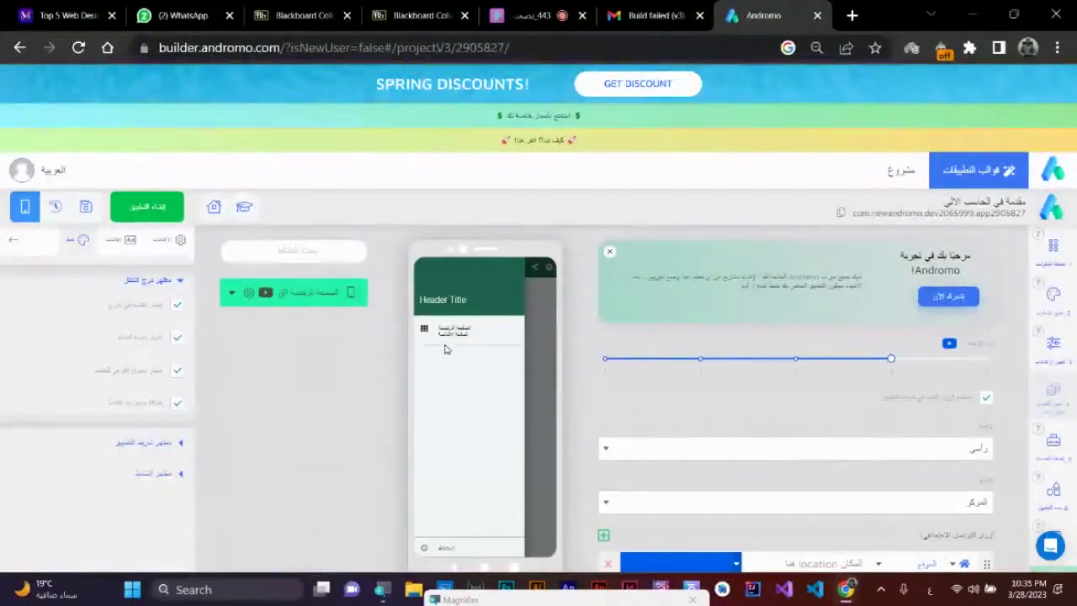
pyautogui.click(532, 332)
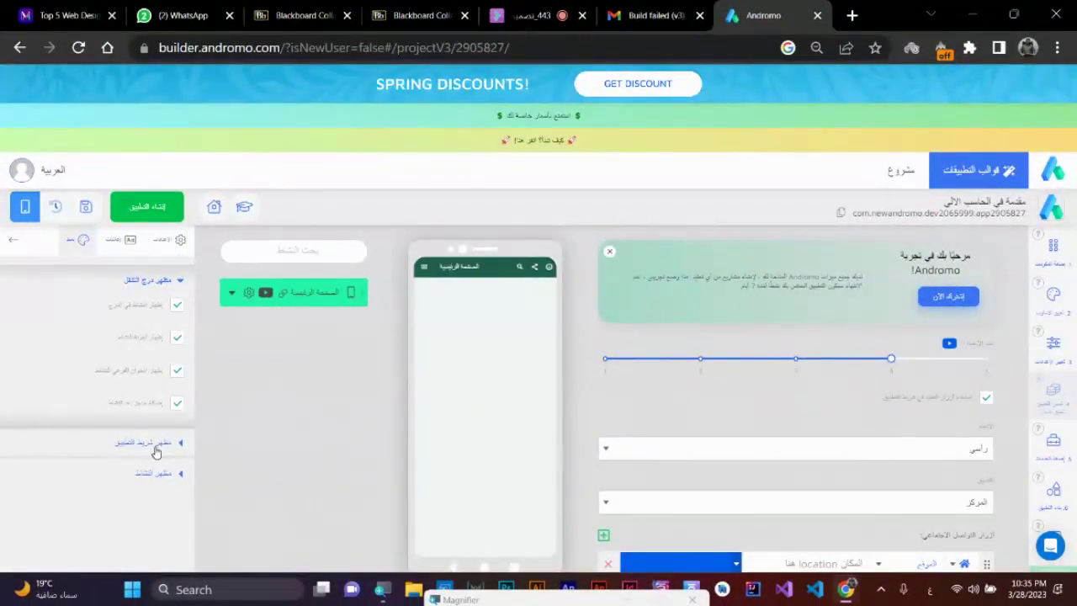
pyautogui.click(155, 452)
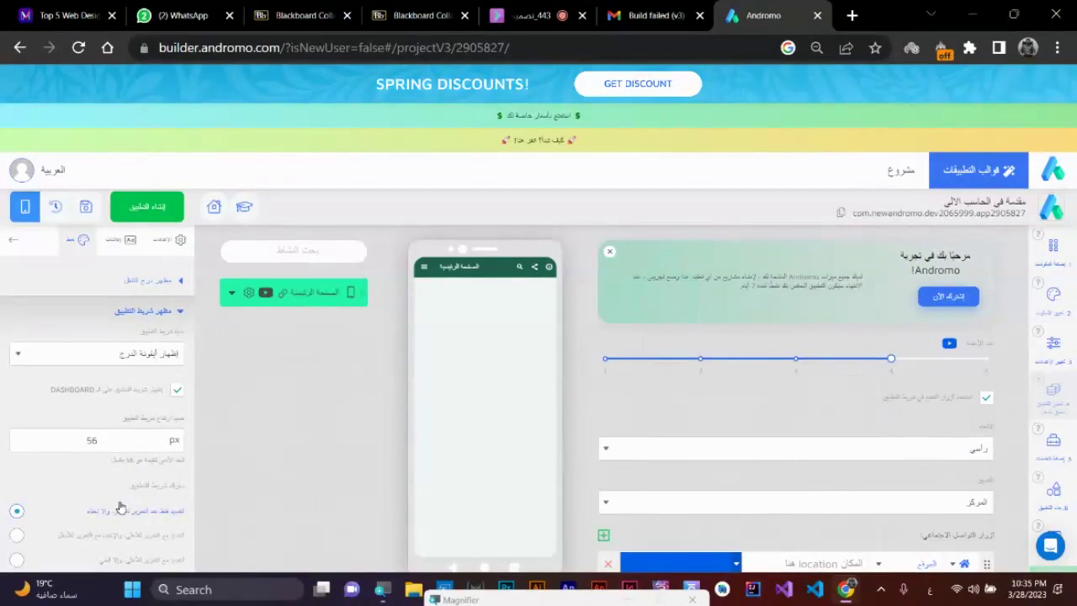
pyautogui.click(61, 360)
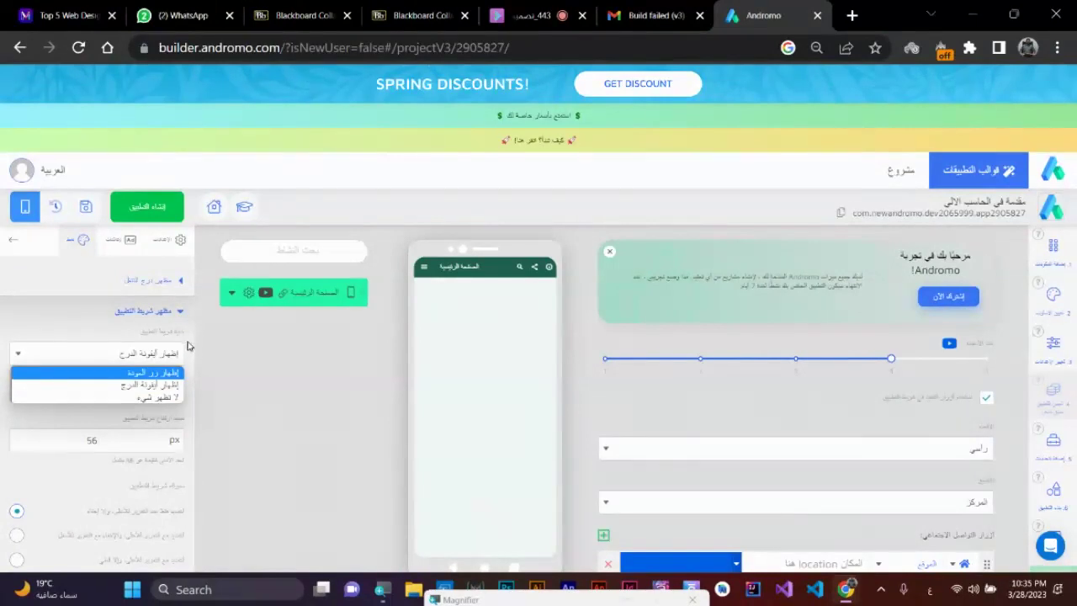
pyautogui.click(462, 331)
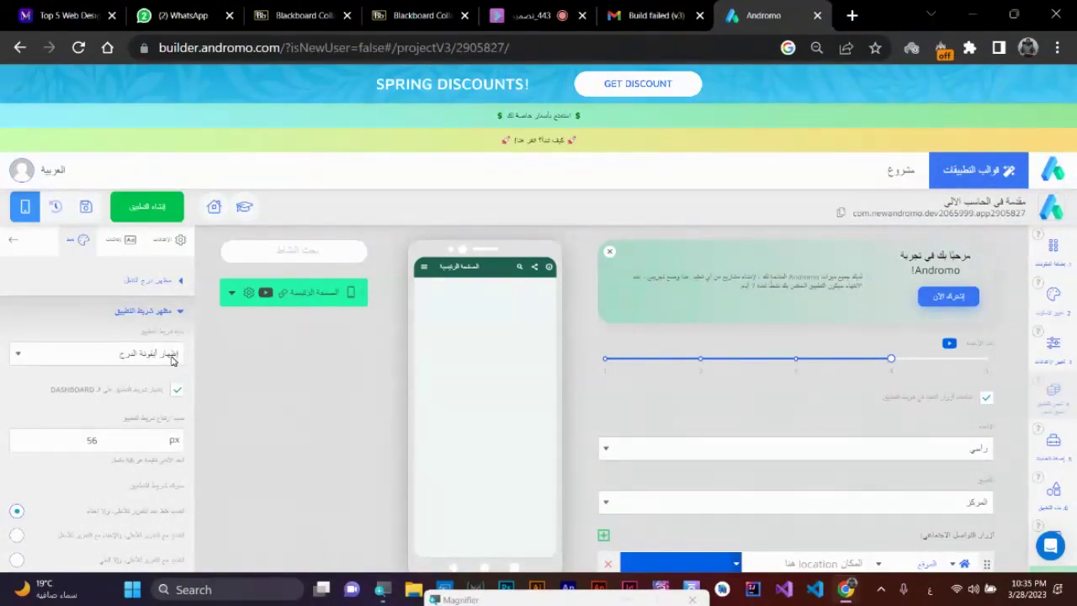
pyautogui.click(423, 267)
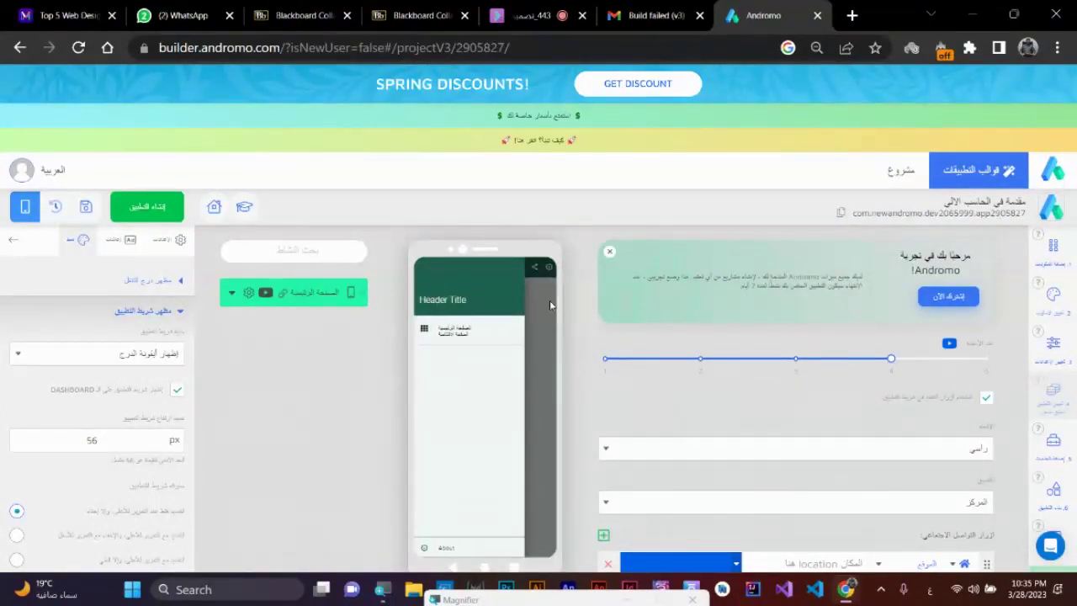
pyautogui.click(550, 305)
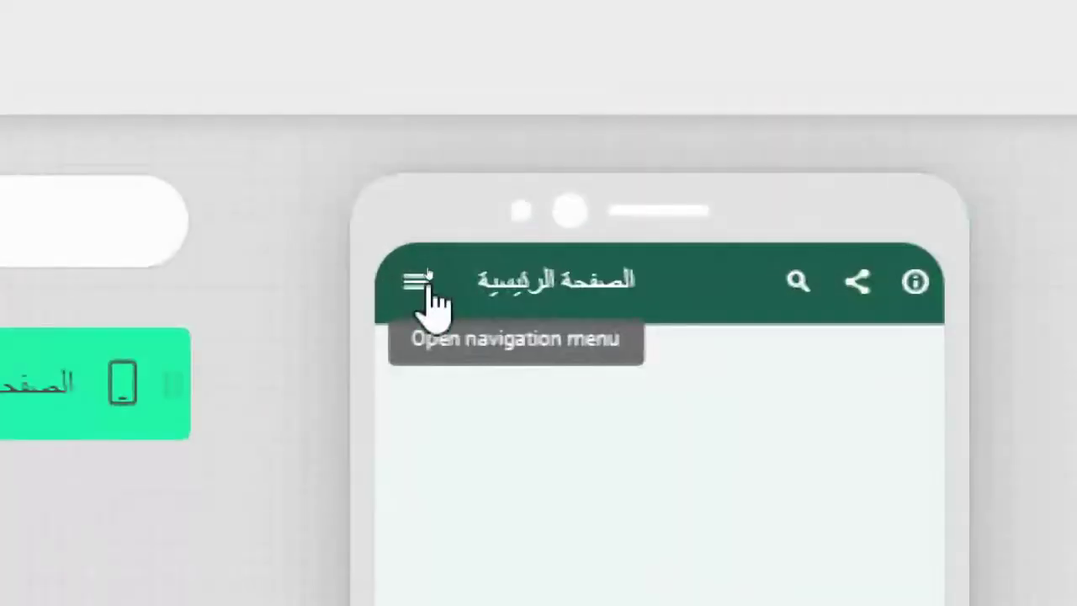
pyautogui.click(423, 280)
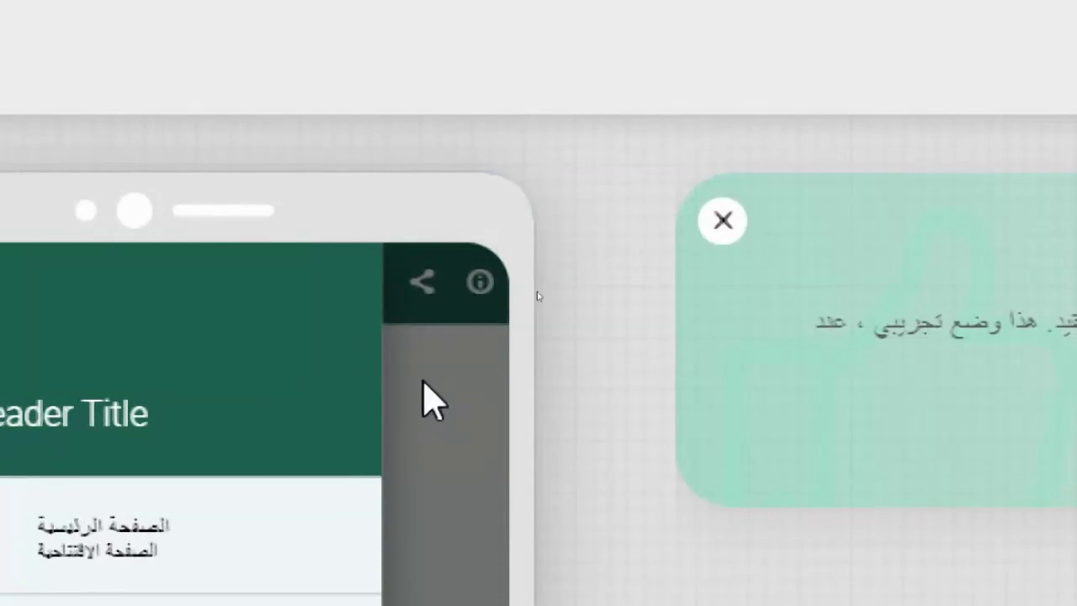
pyautogui.click(434, 383)
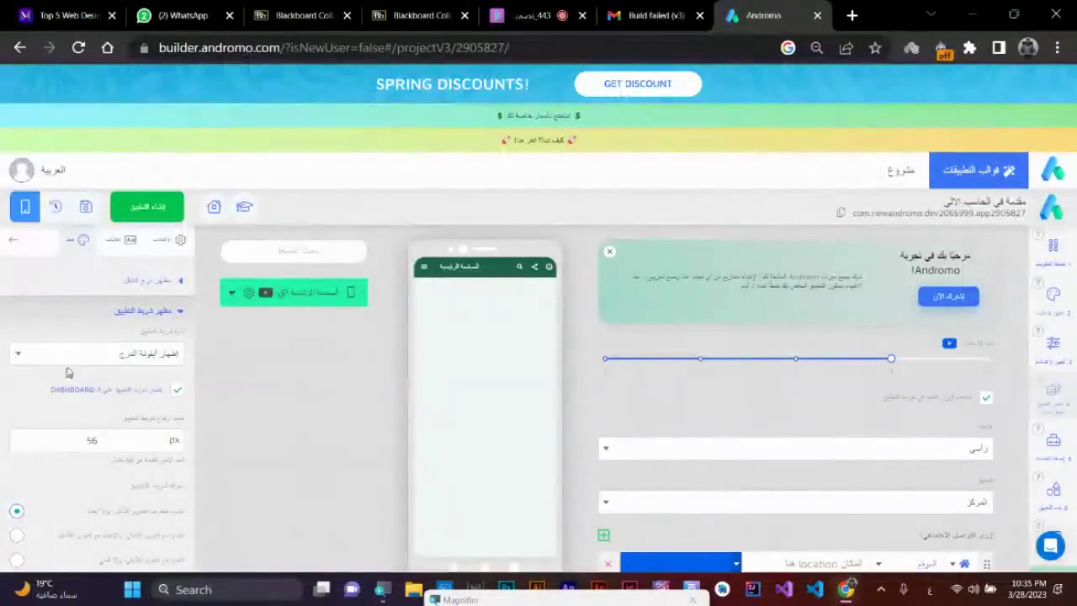
pyautogui.click(74, 354)
pyautogui.click(127, 375)
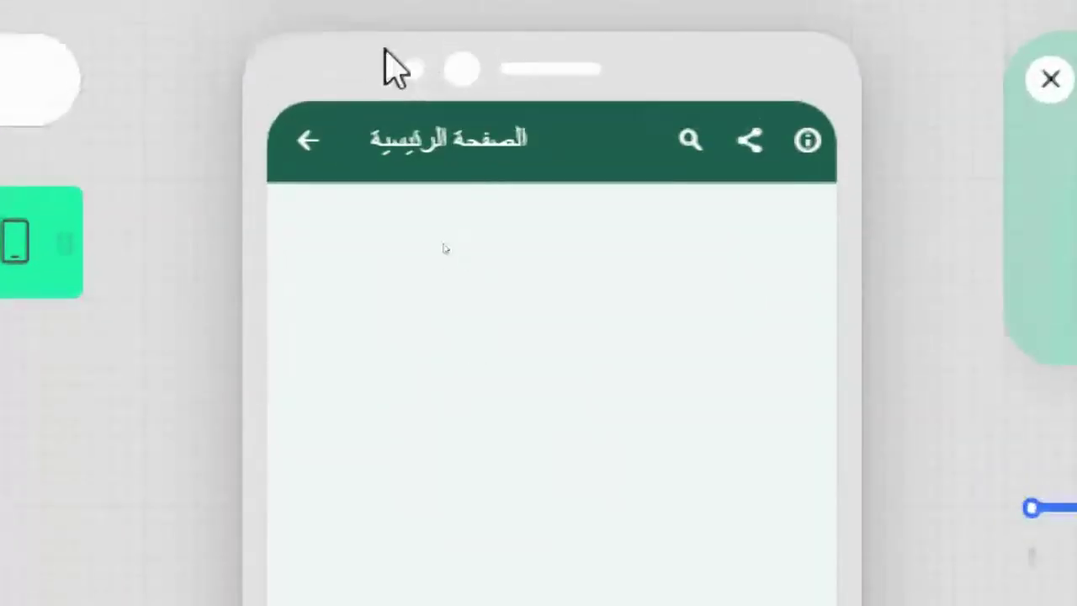
pyautogui.click(304, 145)
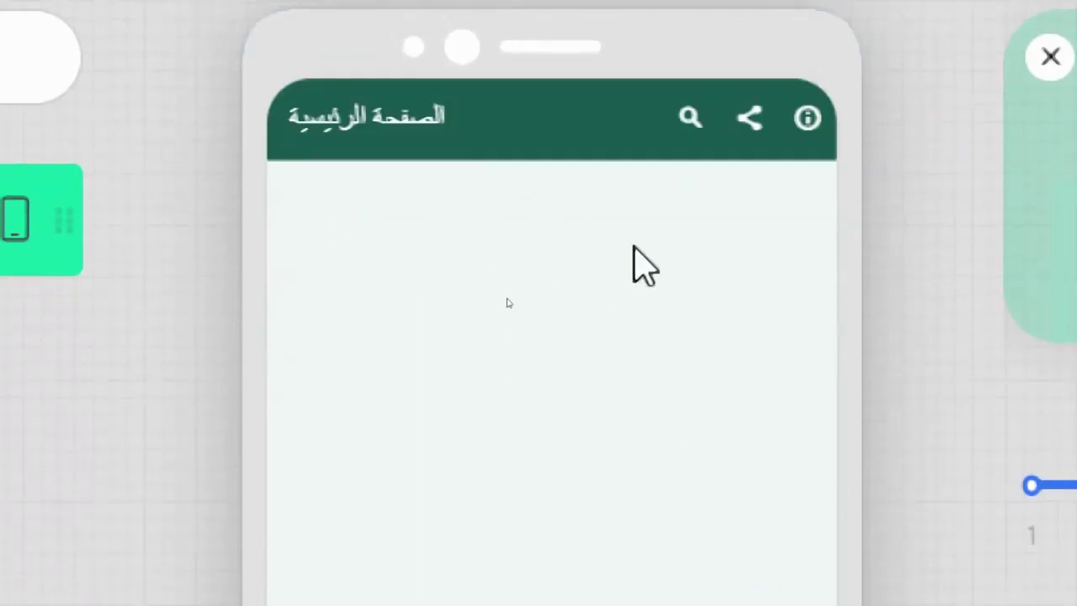
pyautogui.click(805, 172)
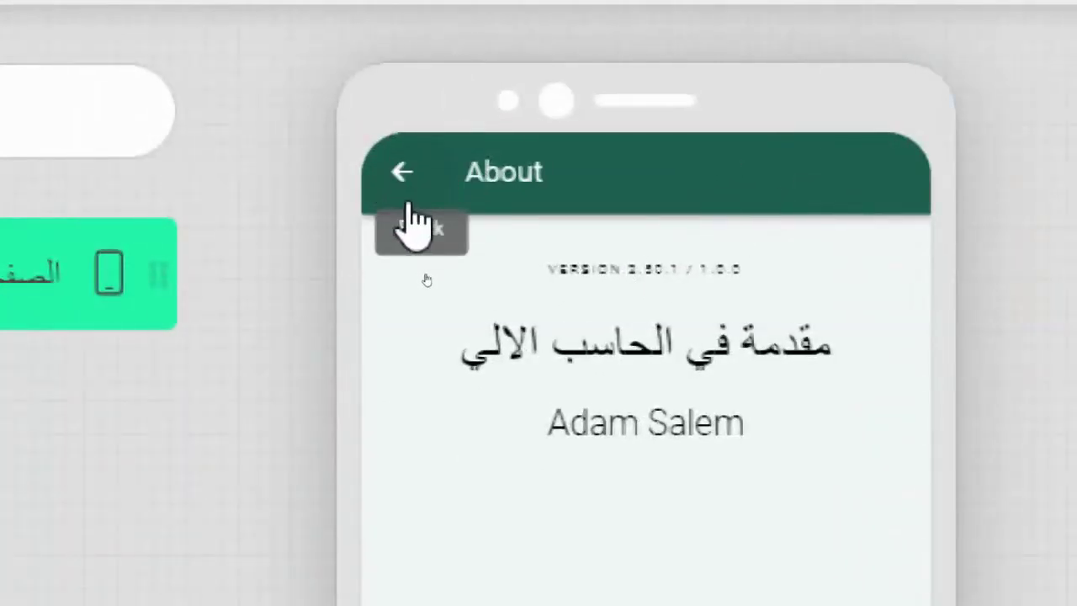
pyautogui.click(410, 186)
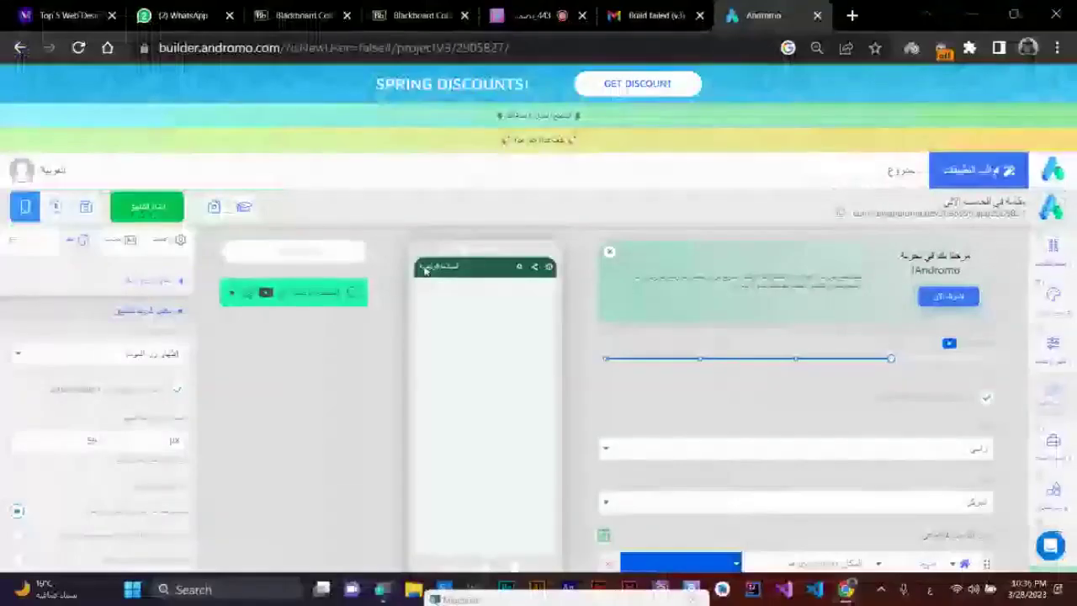
pyautogui.click(173, 358)
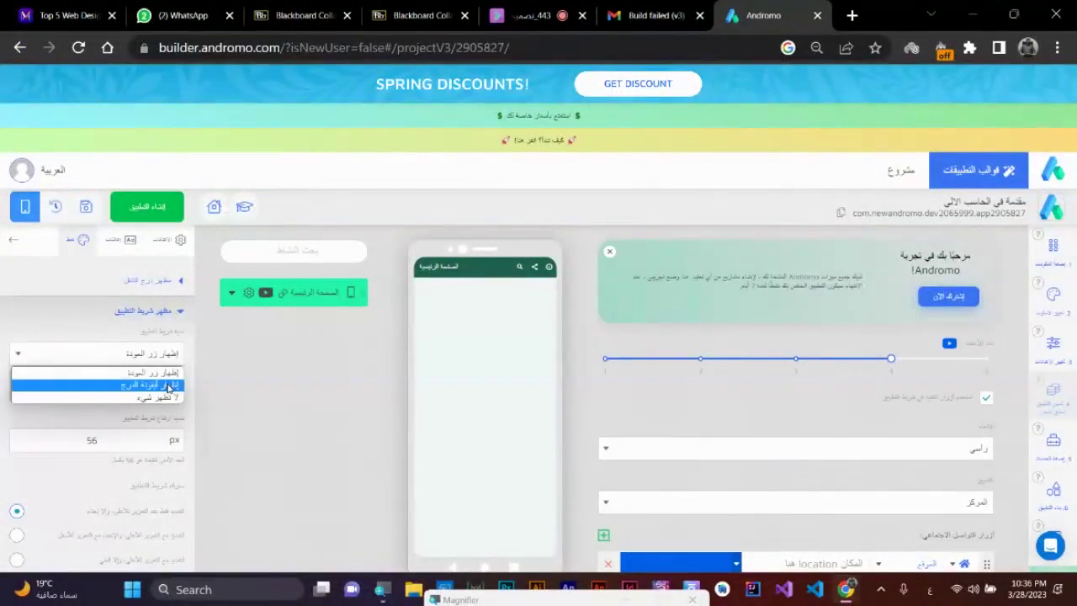
pyautogui.click(169, 386)
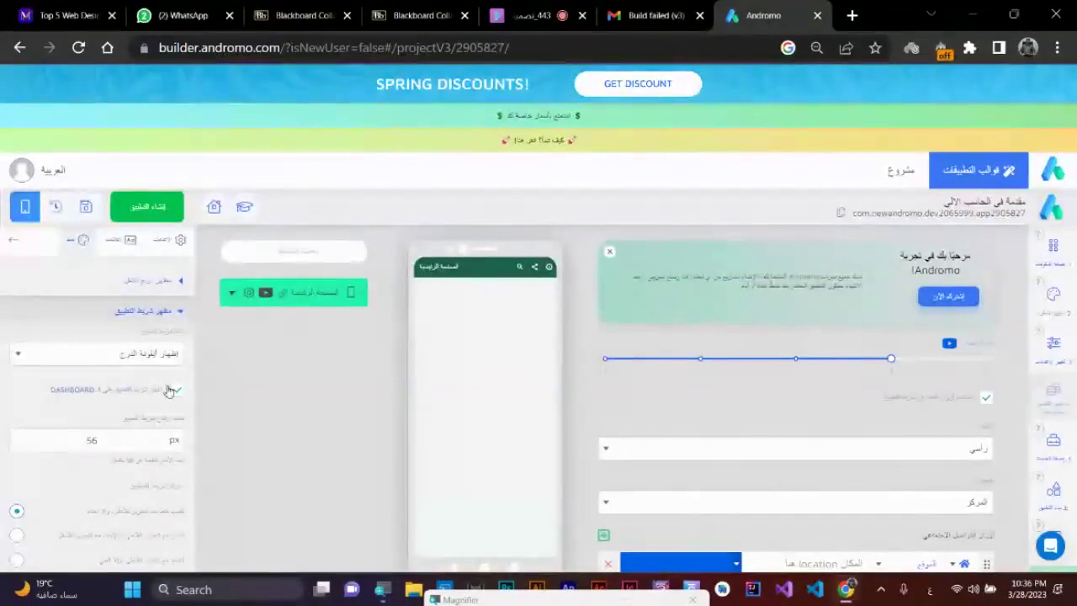
pyautogui.click(425, 268)
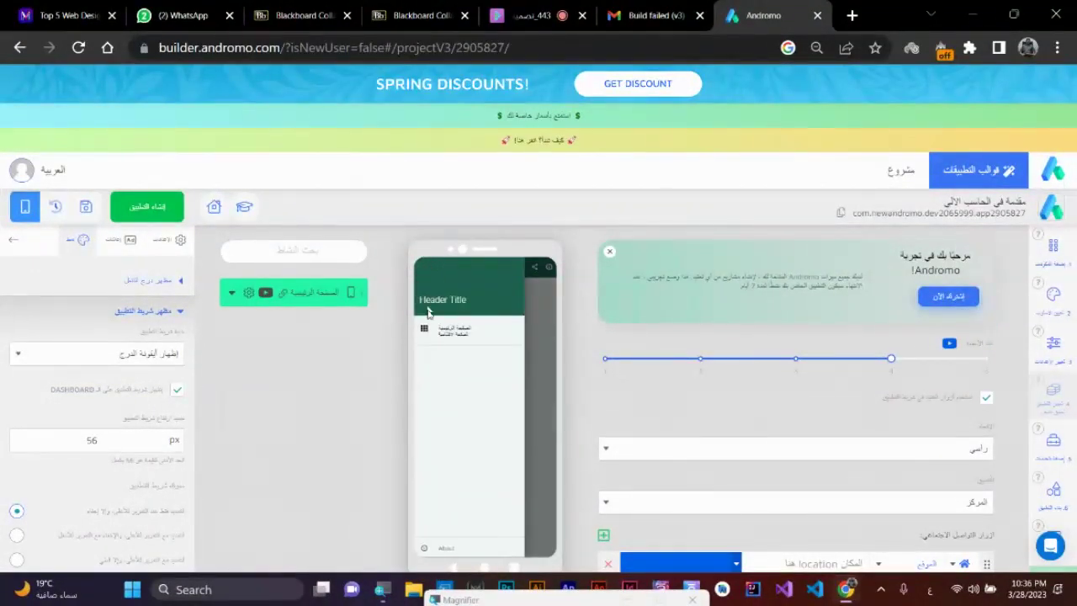
pyautogui.click(529, 352)
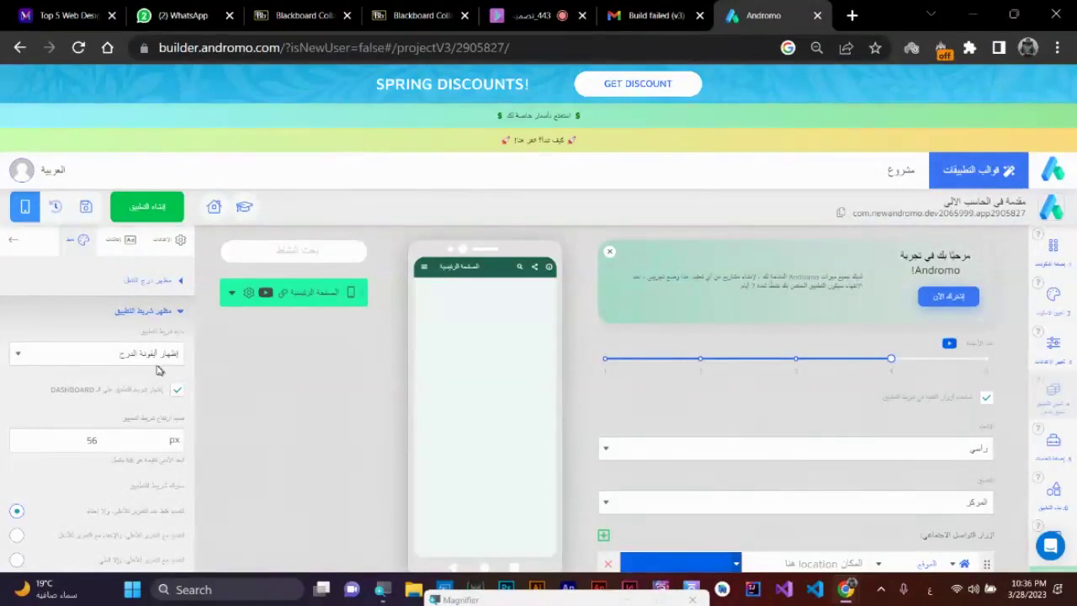
pyautogui.click(178, 283)
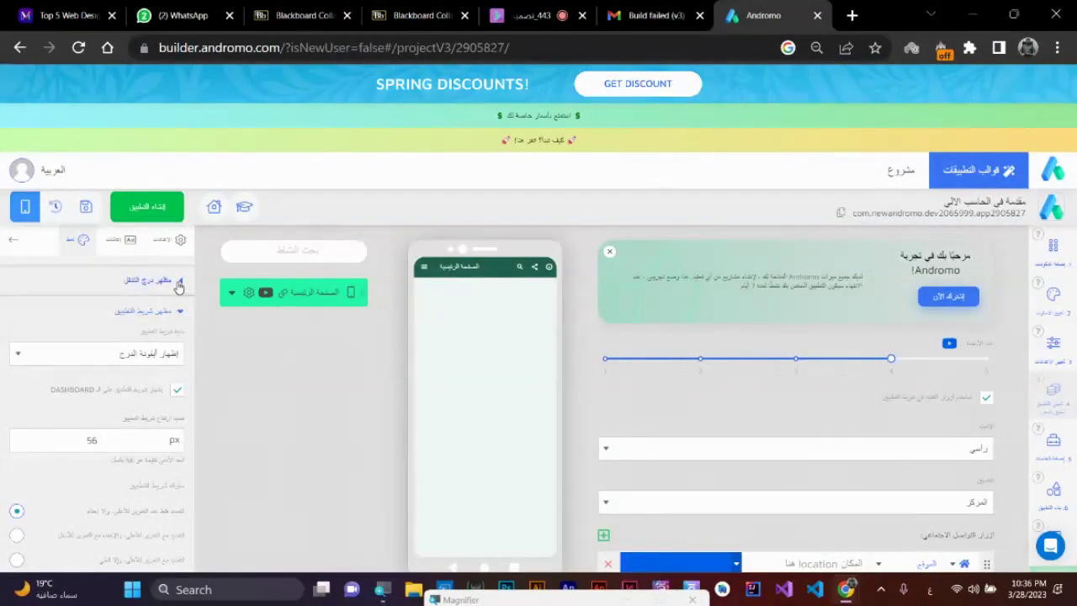
pyautogui.click(178, 283)
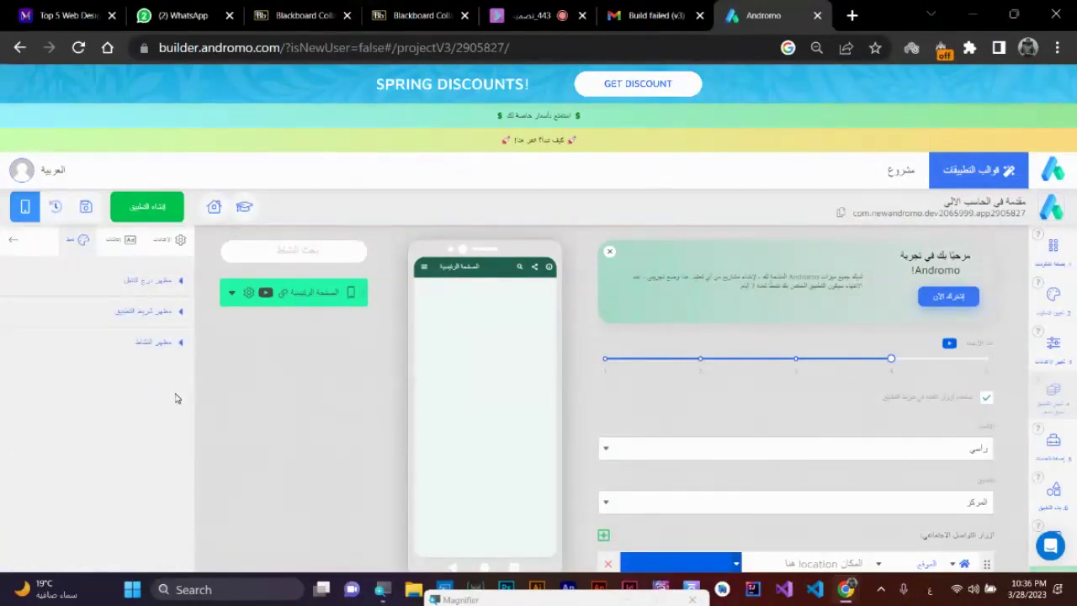
# - Turn on the screen background image and upload the course banner image
pyautogui.click(180, 344)
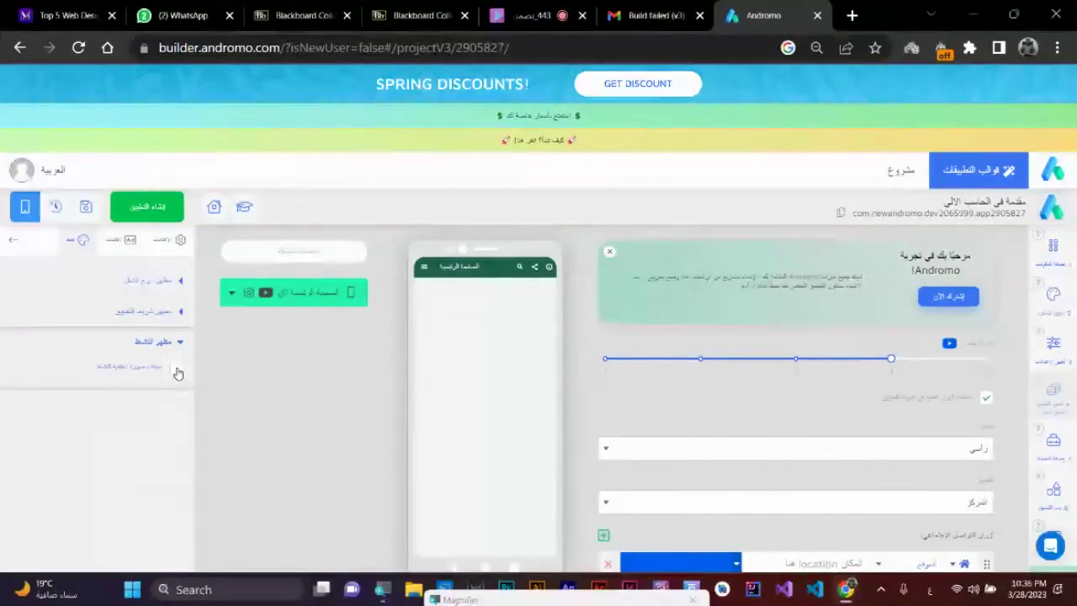
pyautogui.click(177, 371)
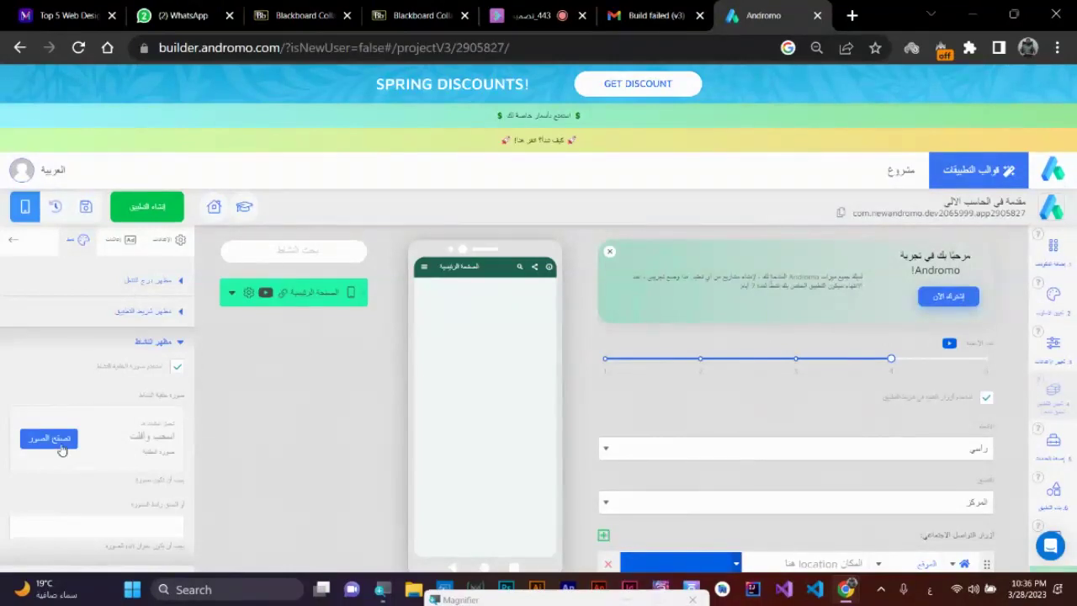
pyautogui.click(49, 438)
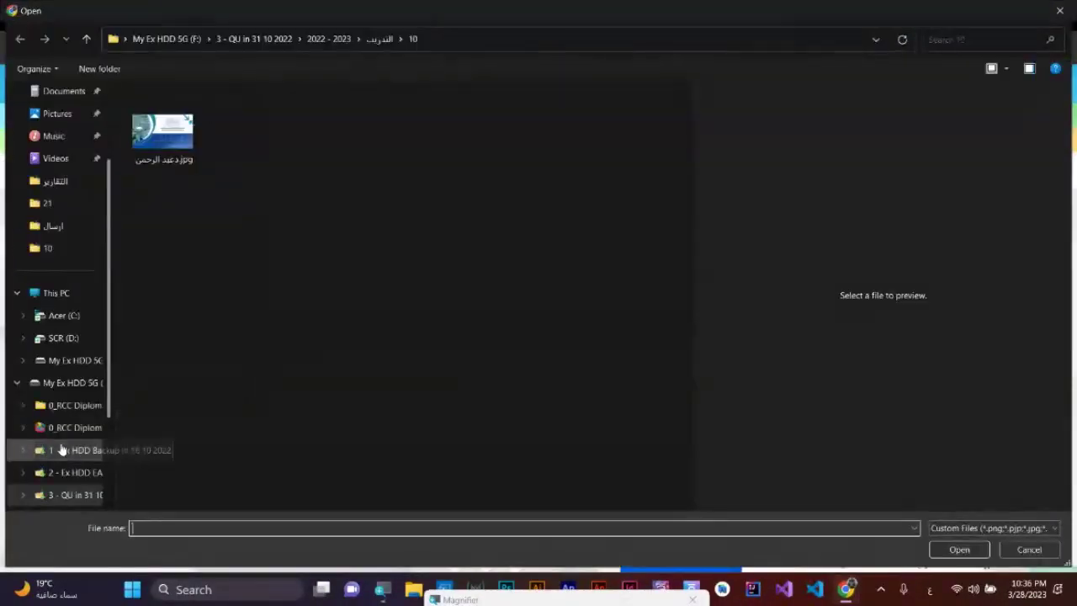
pyautogui.click(168, 137)
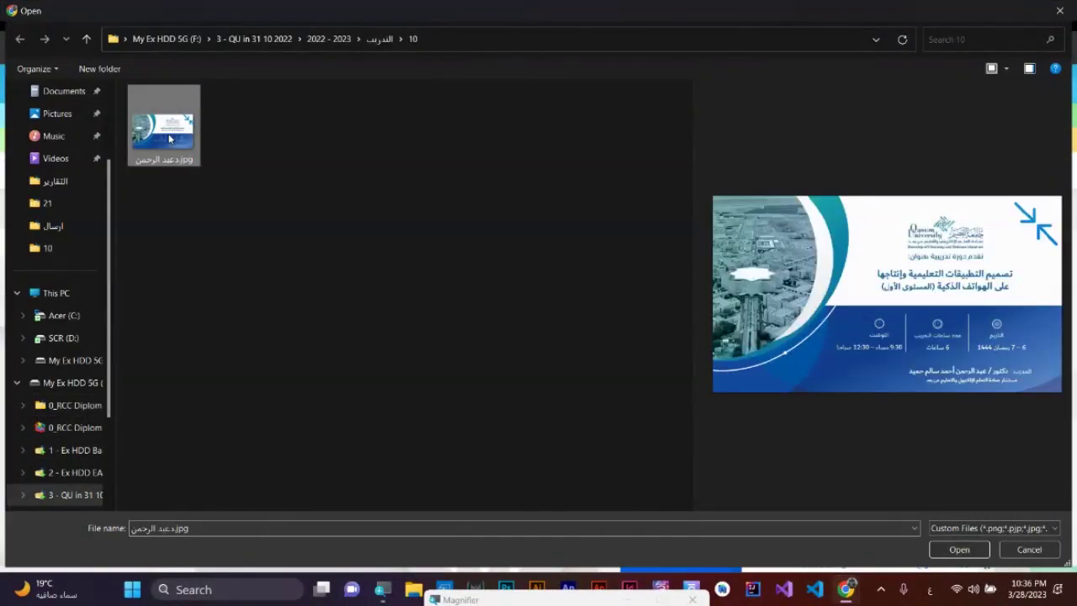
pyautogui.click(959, 549)
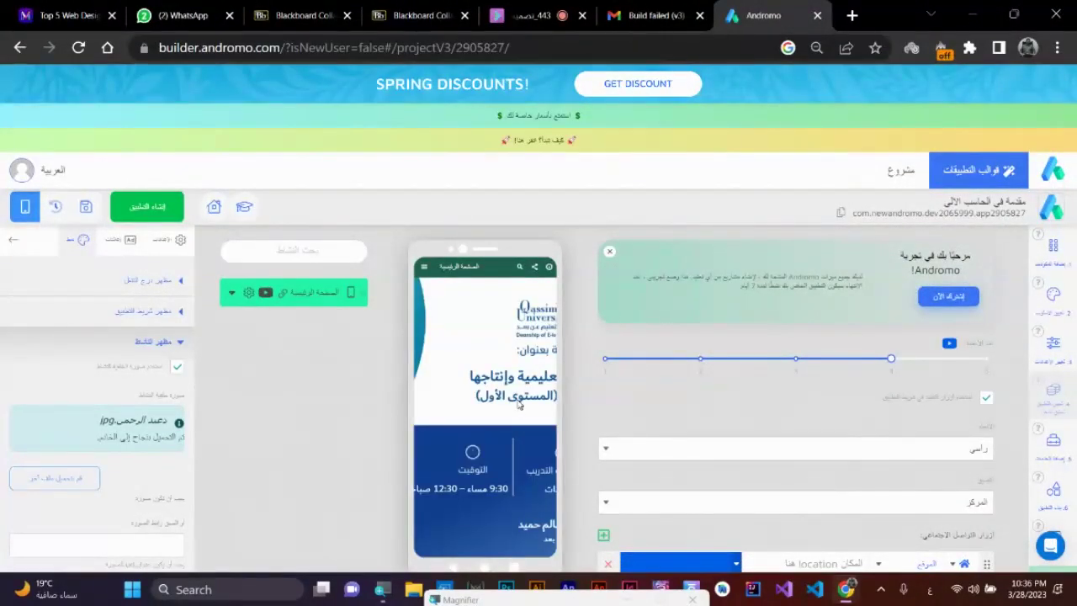
pyautogui.scroll(-1, 132, 403)
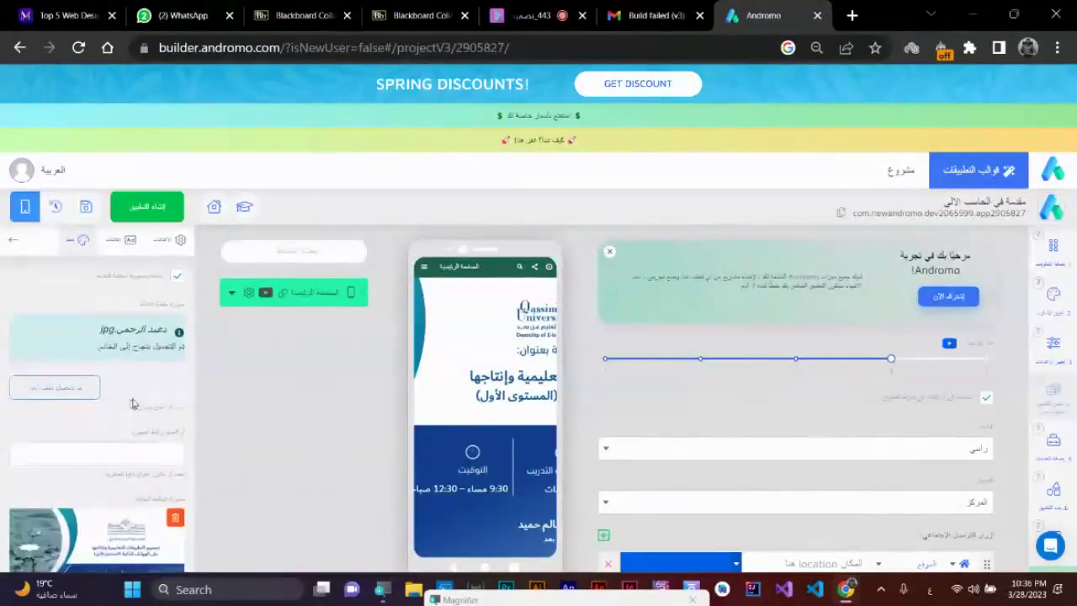
# - Enable the activity background image with the poster JPG, then test the preview's drawer
pyautogui.click(180, 345)
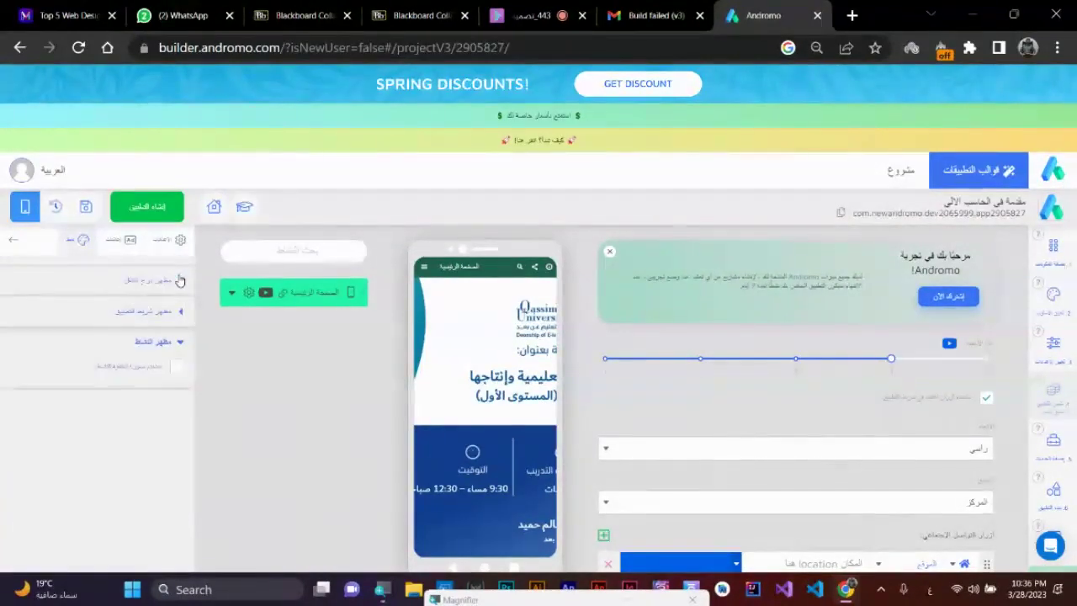
pyautogui.click(177, 366)
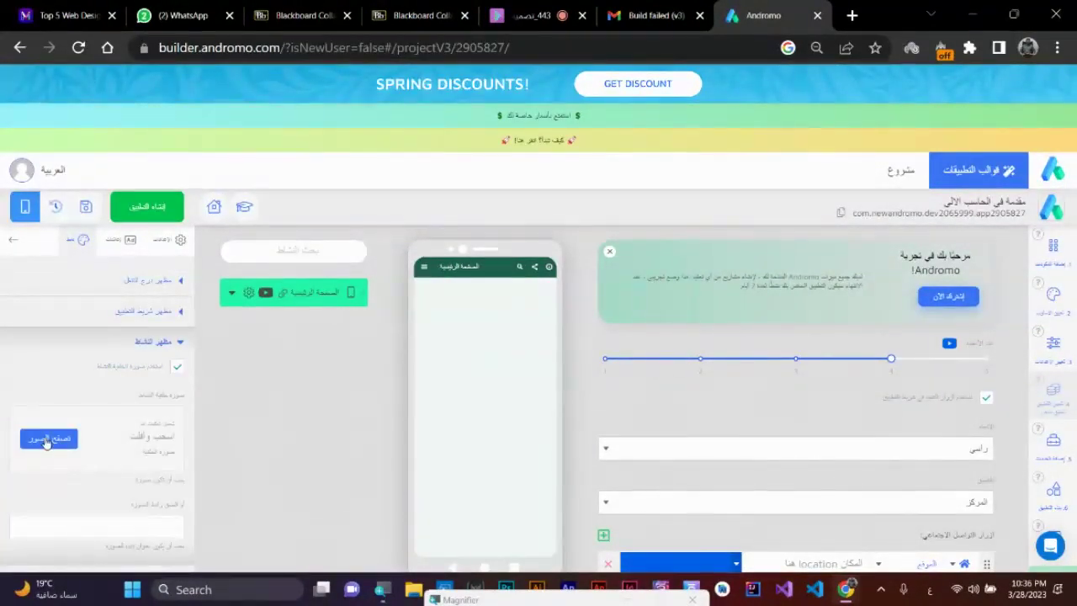
pyautogui.click(48, 440)
pyautogui.doubleClick(165, 150)
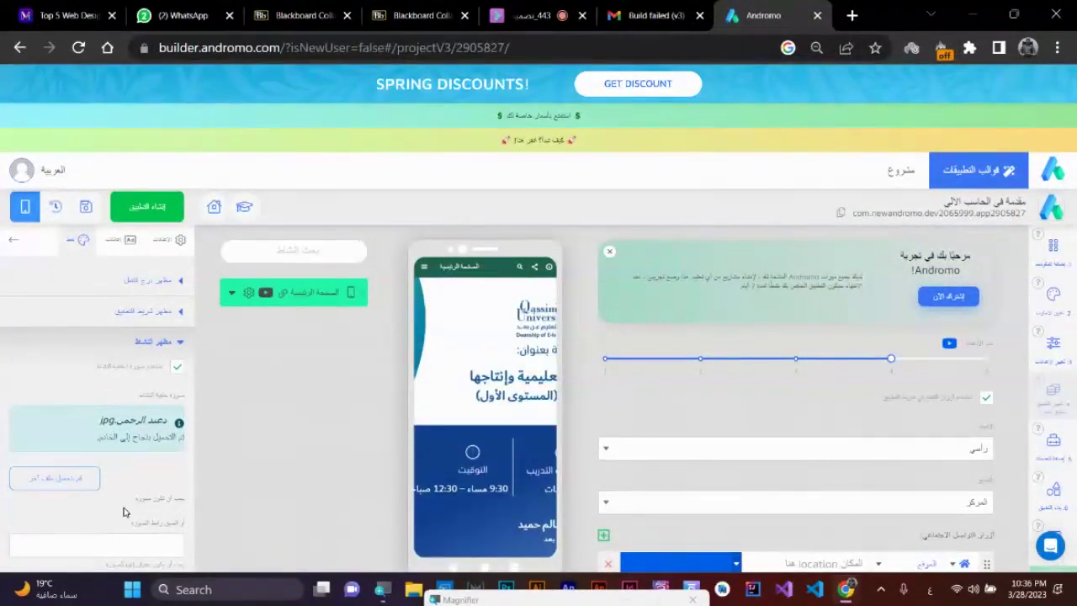
pyautogui.scroll(-1, 123, 511)
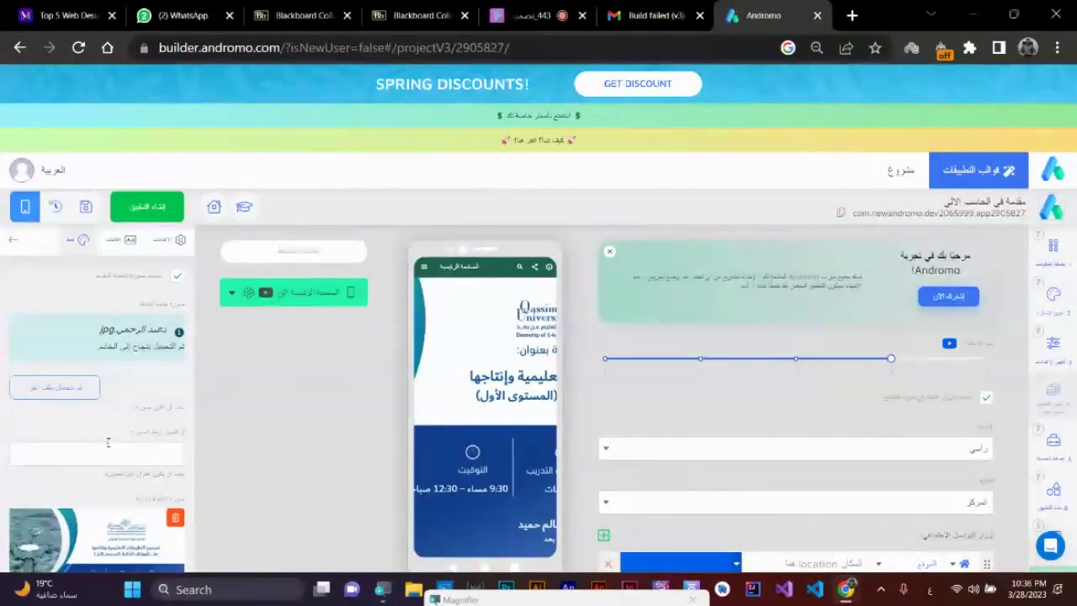
pyautogui.scroll(-1, 108, 498)
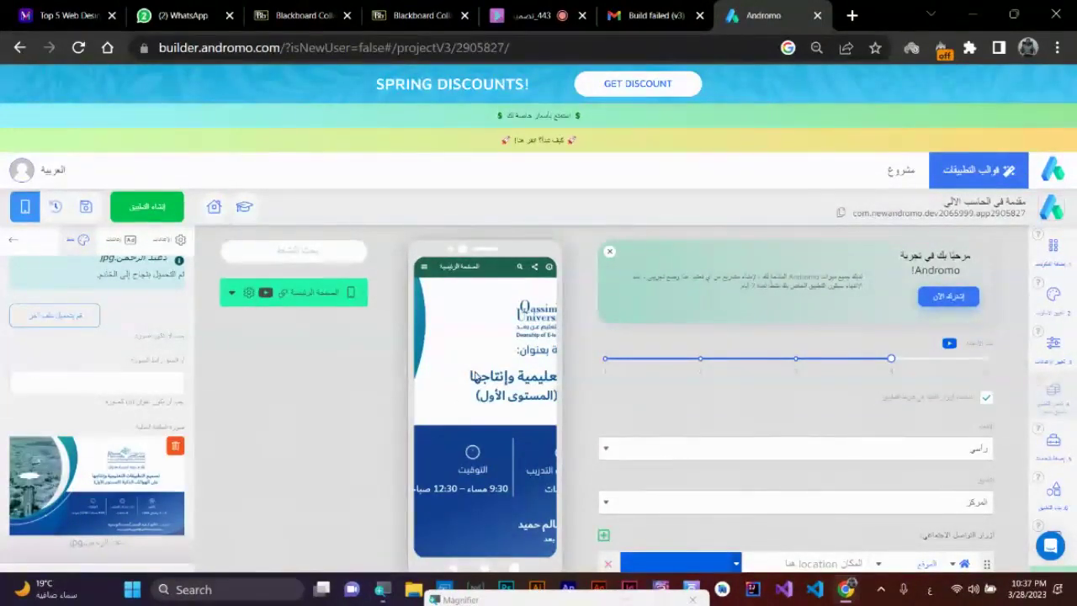
pyautogui.moveTo(475, 376); pyautogui.dragTo(533, 388)
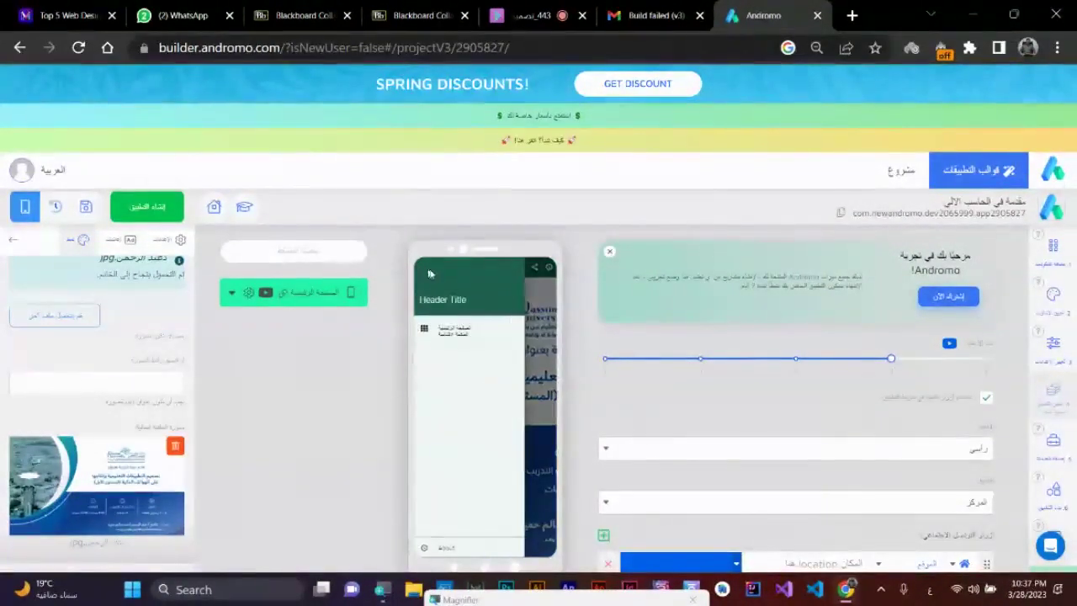
pyautogui.click(533, 388)
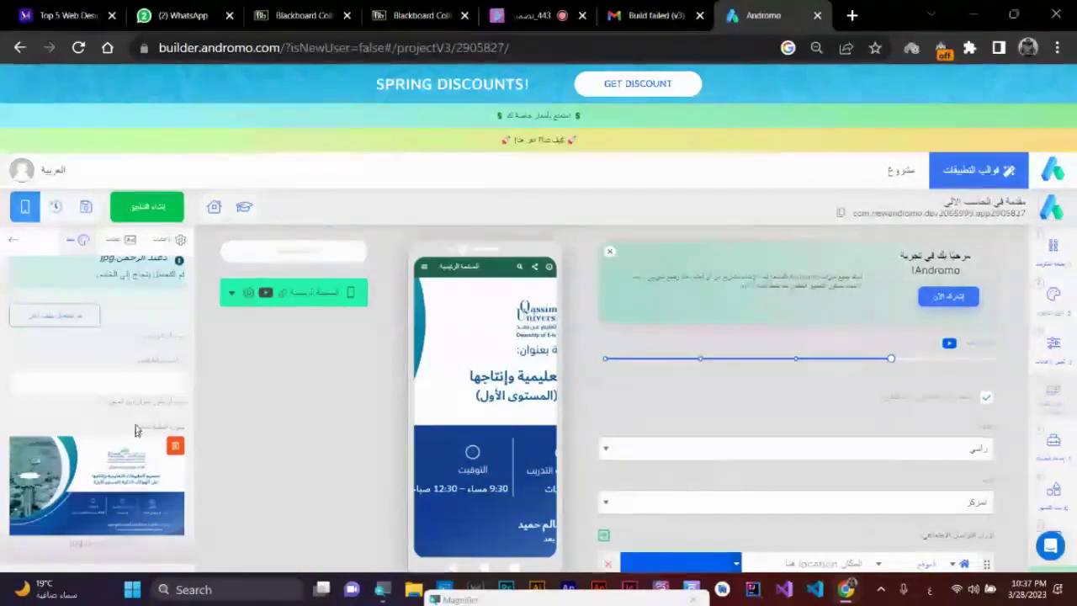
pyautogui.scroll(-1, 150, 436)
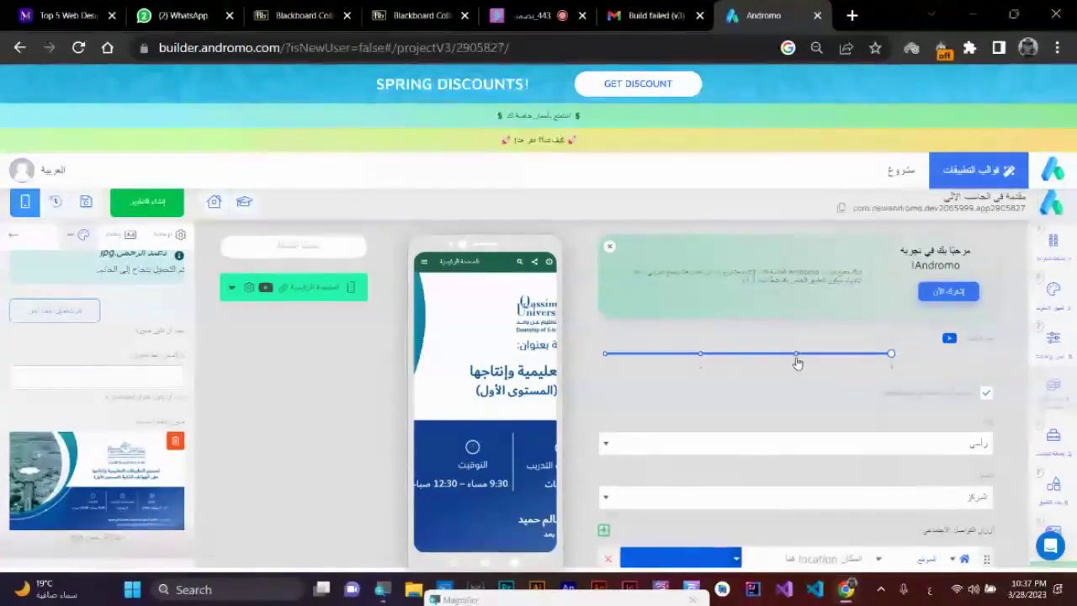
# - Set the stepped slider value to 2, then open and dismiss the home page item's options
pyautogui.click(795, 356)
pyautogui.click(700, 355)
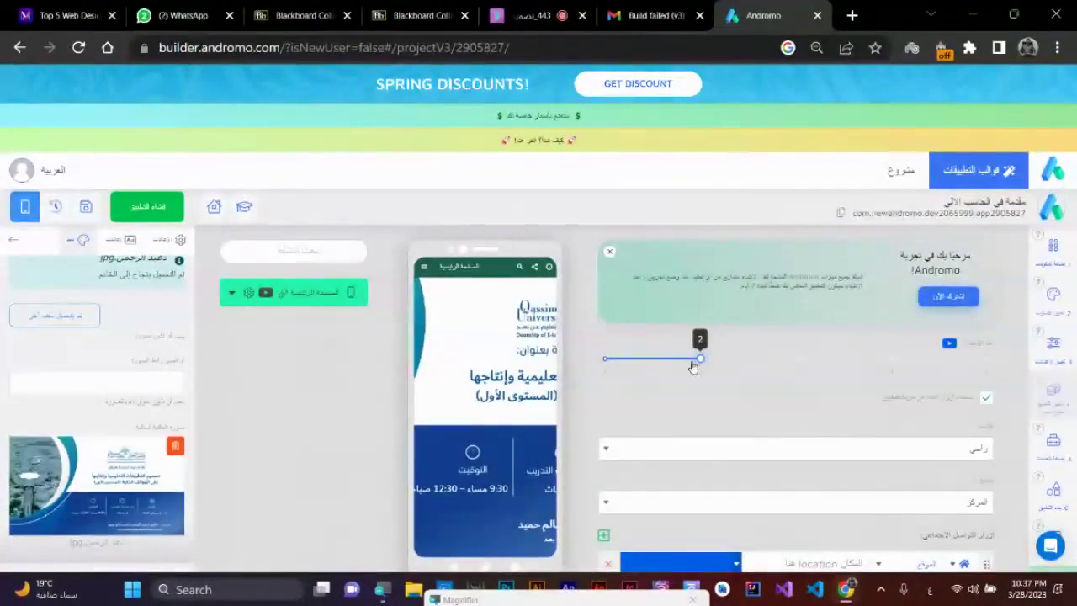
pyautogui.scroll(-2, 955, 314)
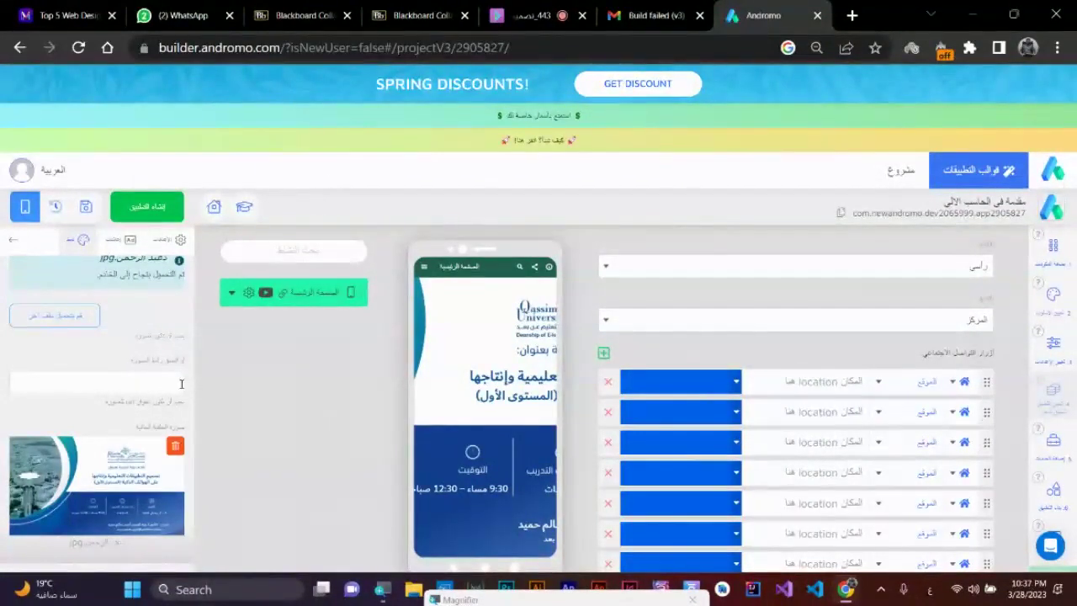
pyautogui.click(247, 295)
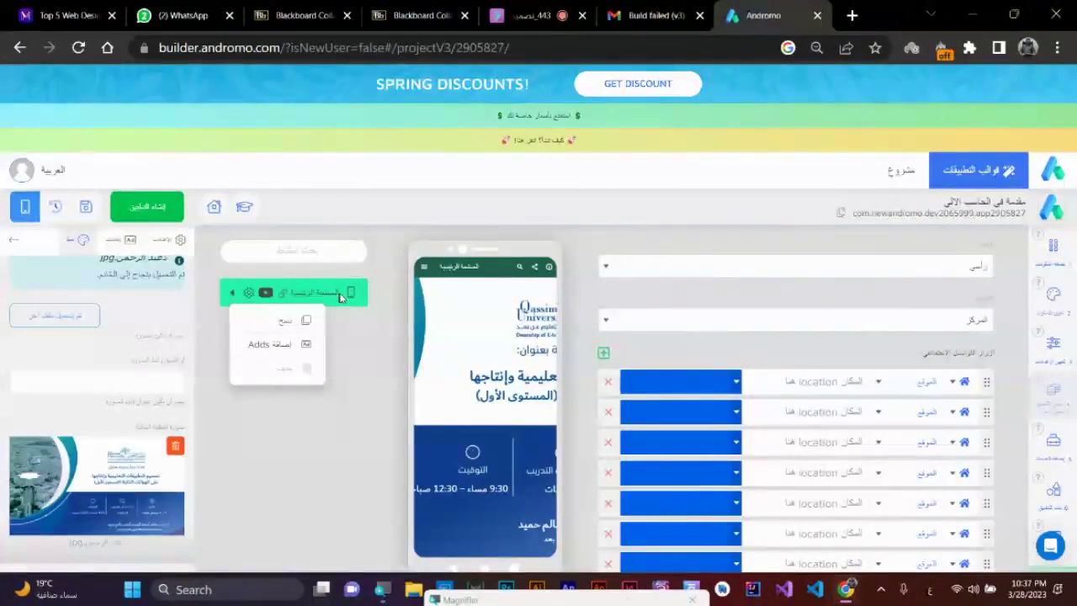
pyautogui.click(119, 478)
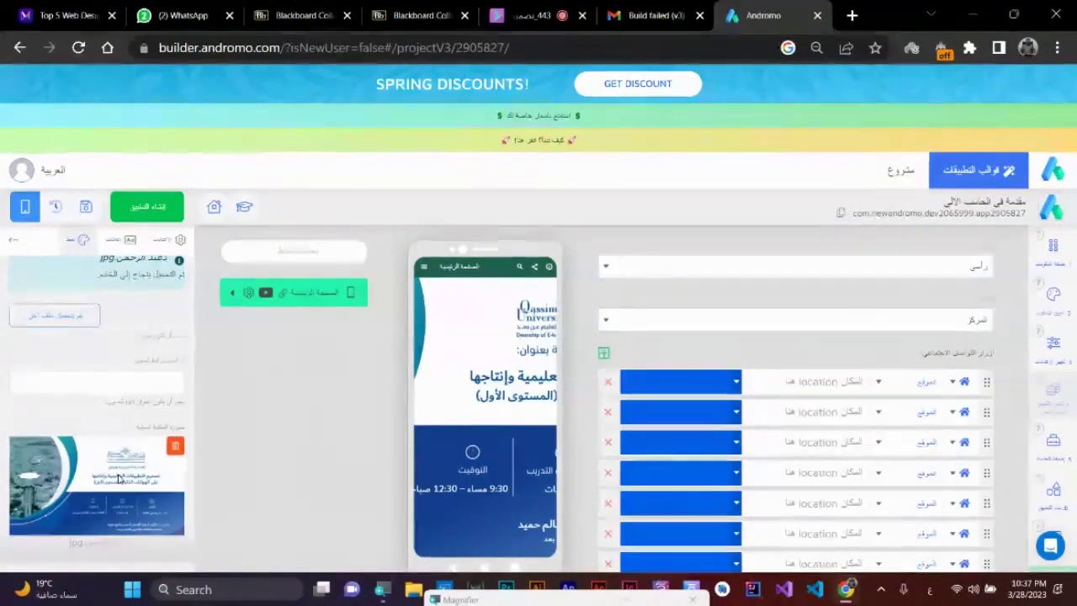
pyautogui.scroll(2, 87, 411)
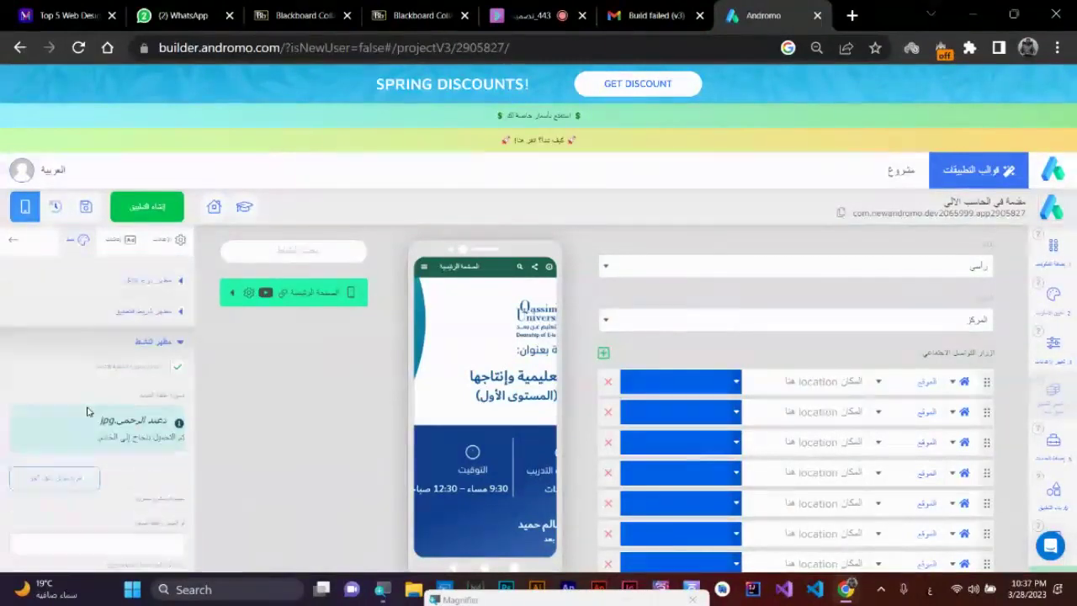
pyautogui.scroll(-2, 88, 411)
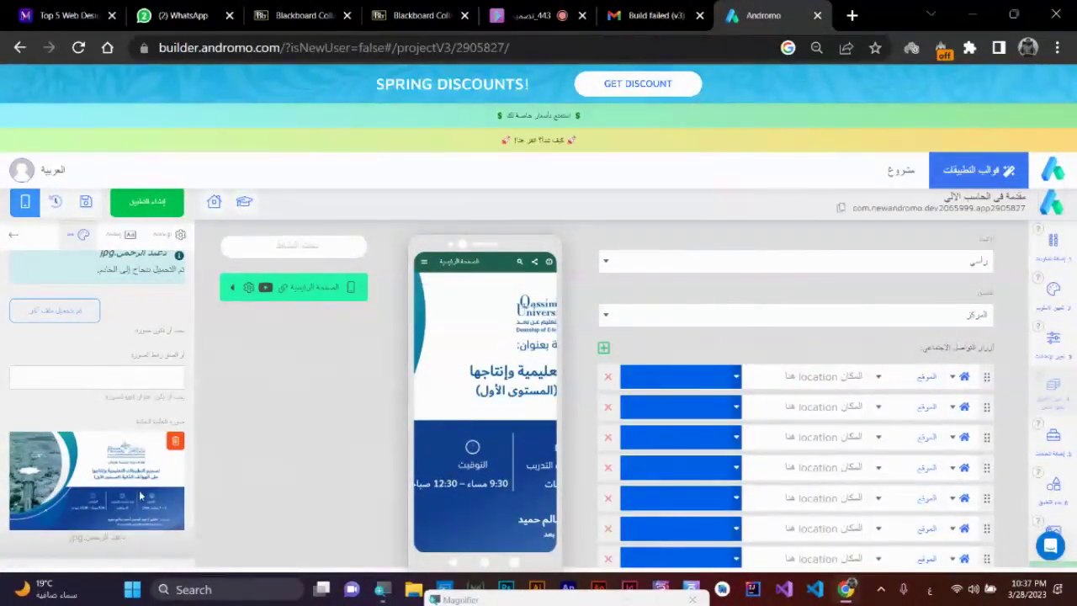
# - Upload the light blue wave image from the 9 Android folder as background, then save
pyautogui.click(55, 312)
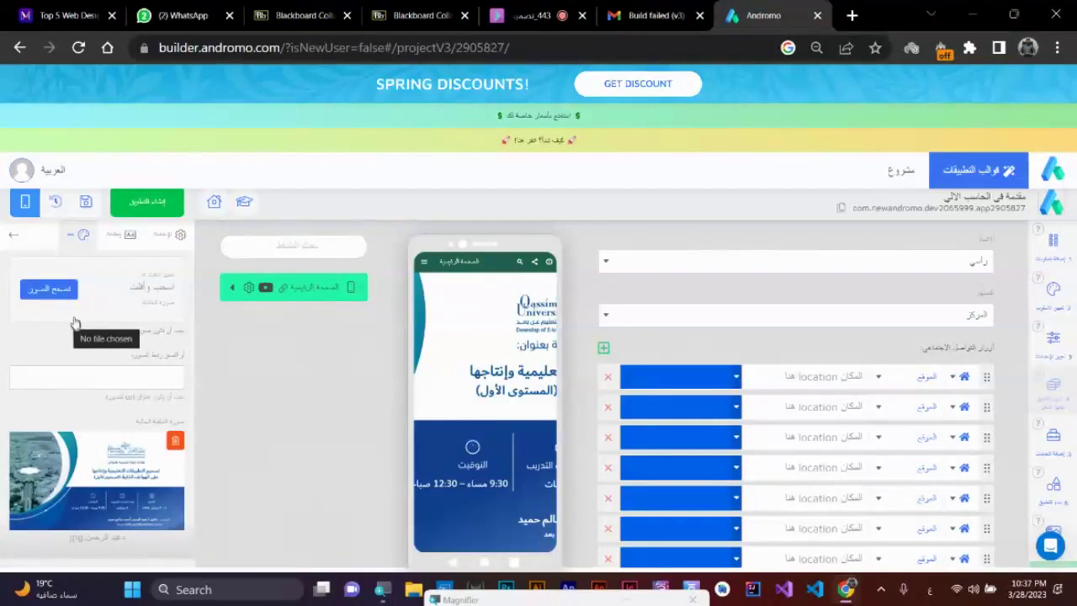
pyautogui.click(61, 298)
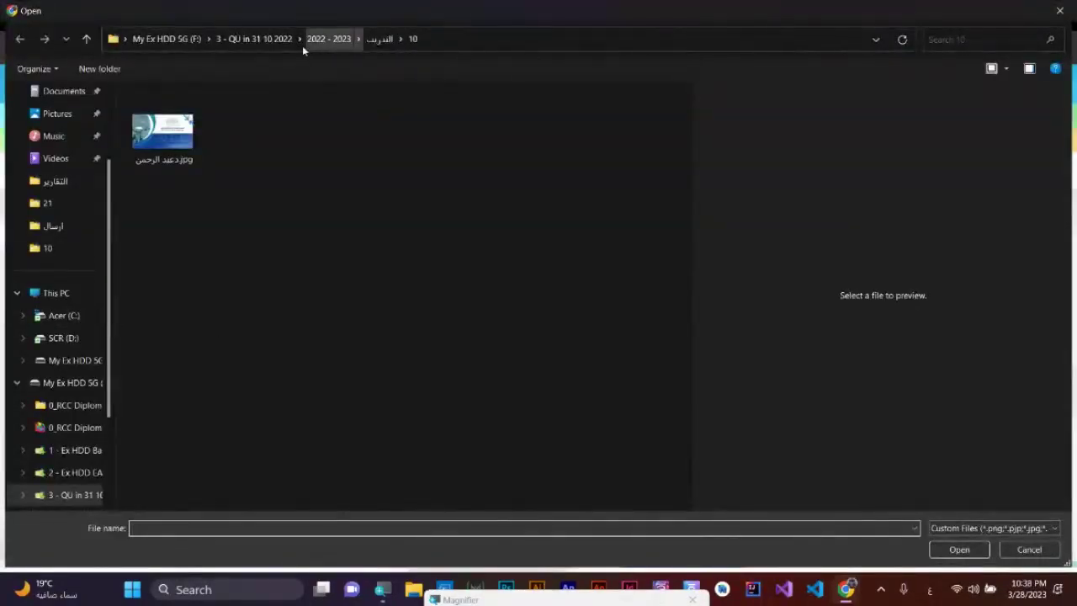
pyautogui.click(380, 39)
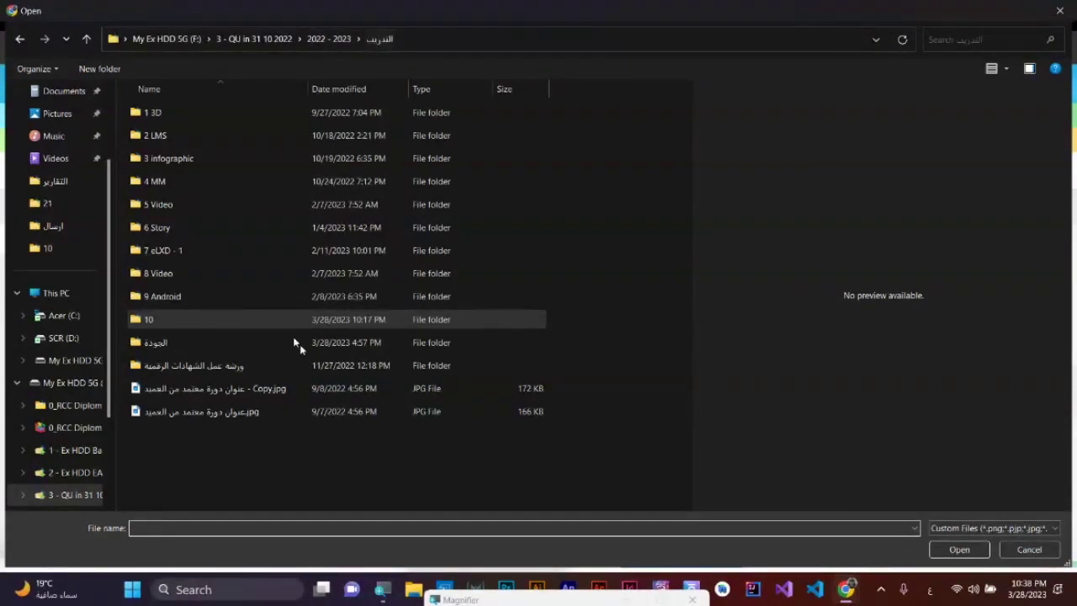
pyautogui.doubleClick(220, 301)
pyautogui.click(184, 246)
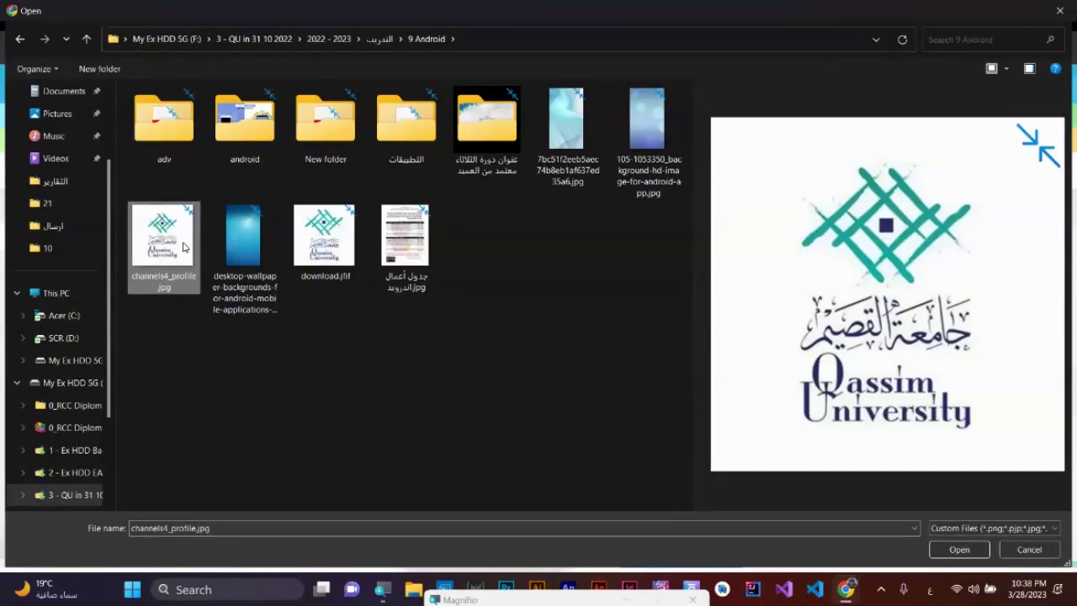
pyautogui.click(560, 136)
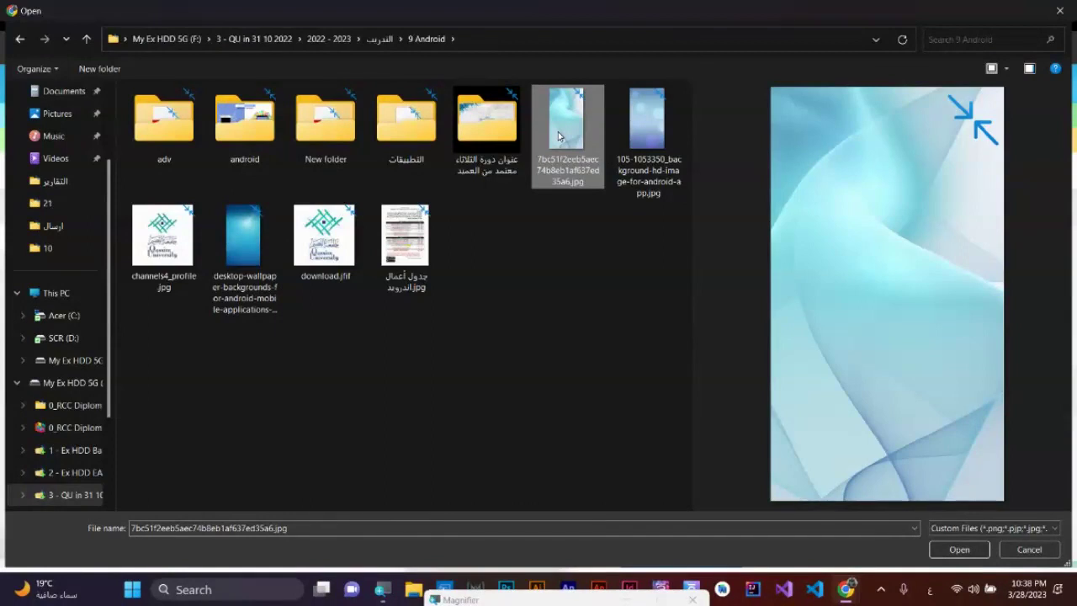
pyautogui.click(645, 123)
pyautogui.click(568, 133)
pyautogui.doubleClick(568, 133)
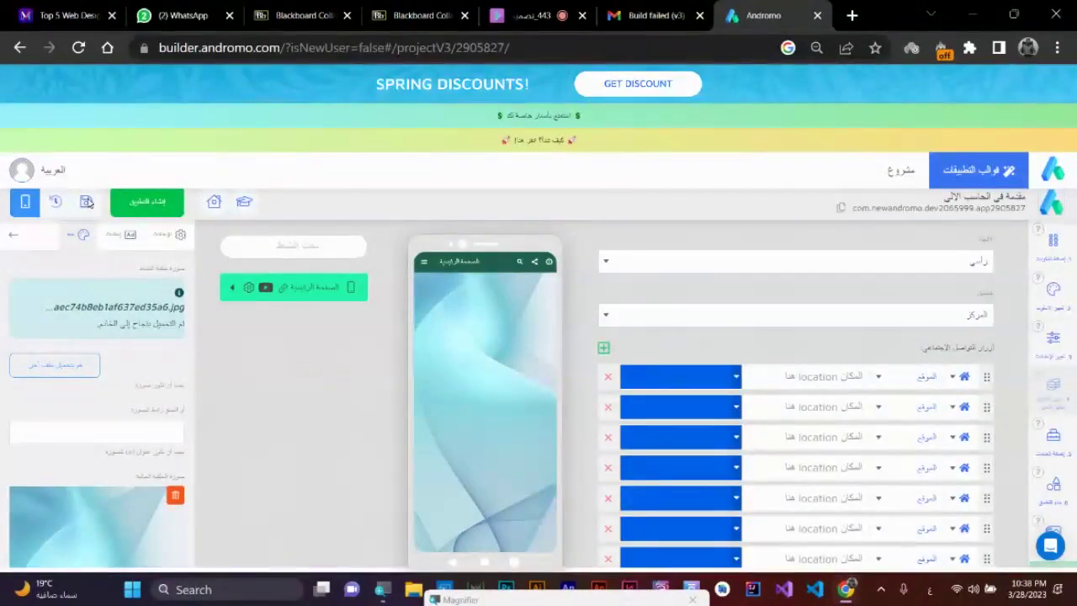
pyautogui.click(86, 202)
# - Confirm the save and toggle the home activity off and back on in general settings
pyautogui.click(567, 334)
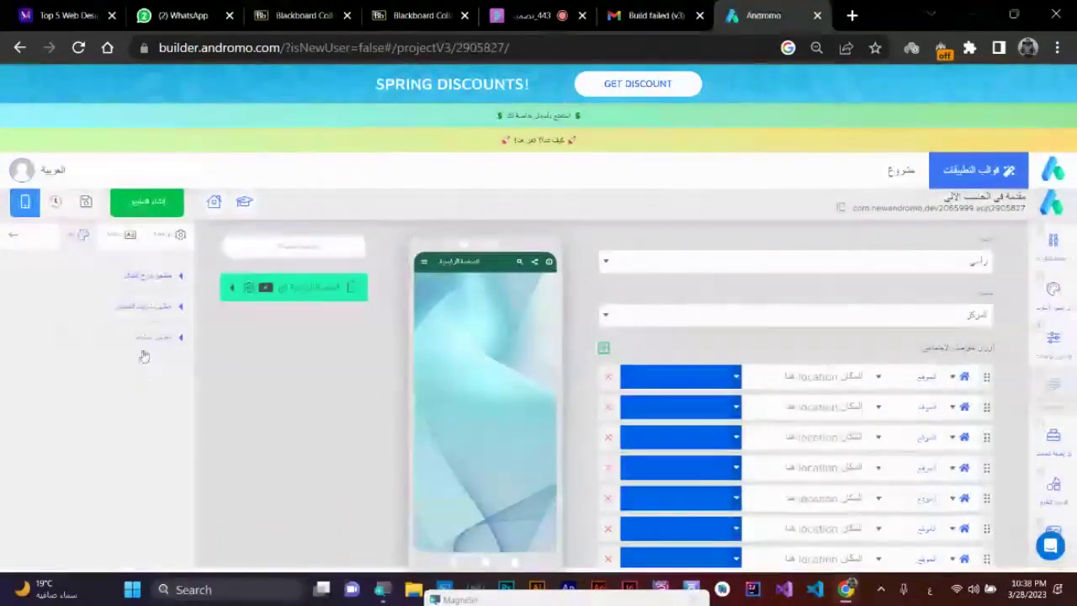
pyautogui.click(164, 243)
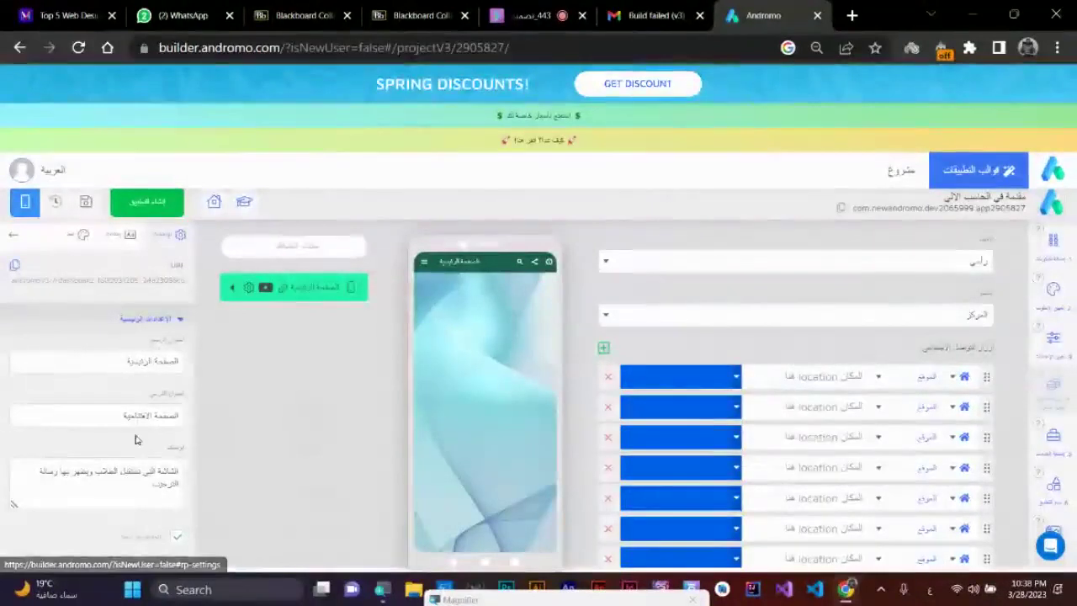
pyautogui.scroll(-3, 138, 440)
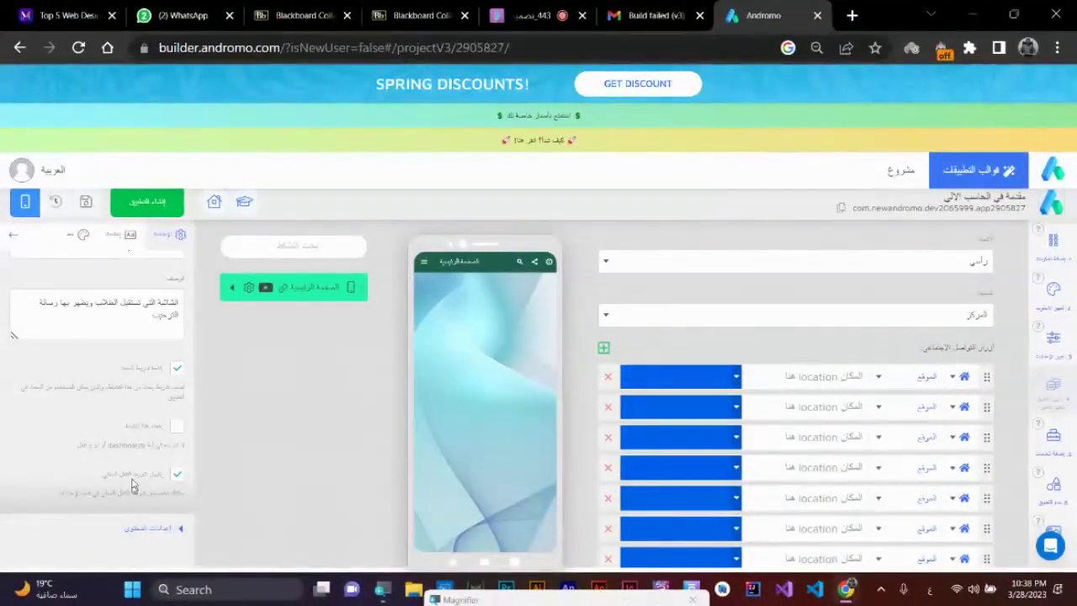
pyautogui.click(175, 430)
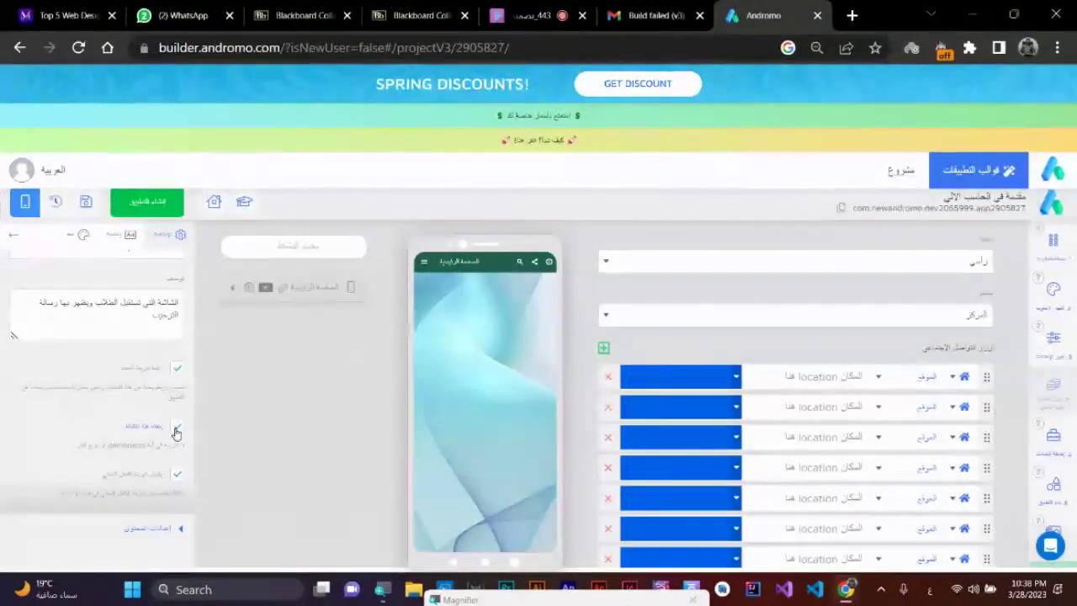
pyautogui.click(175, 430)
pyautogui.scroll(1, 146, 510)
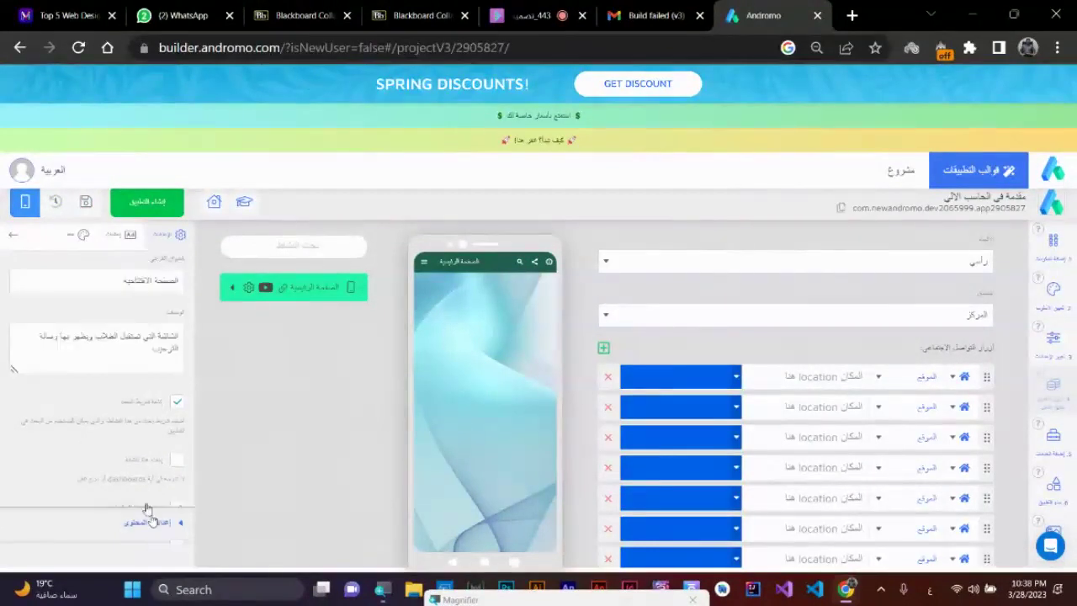
pyautogui.click(149, 519)
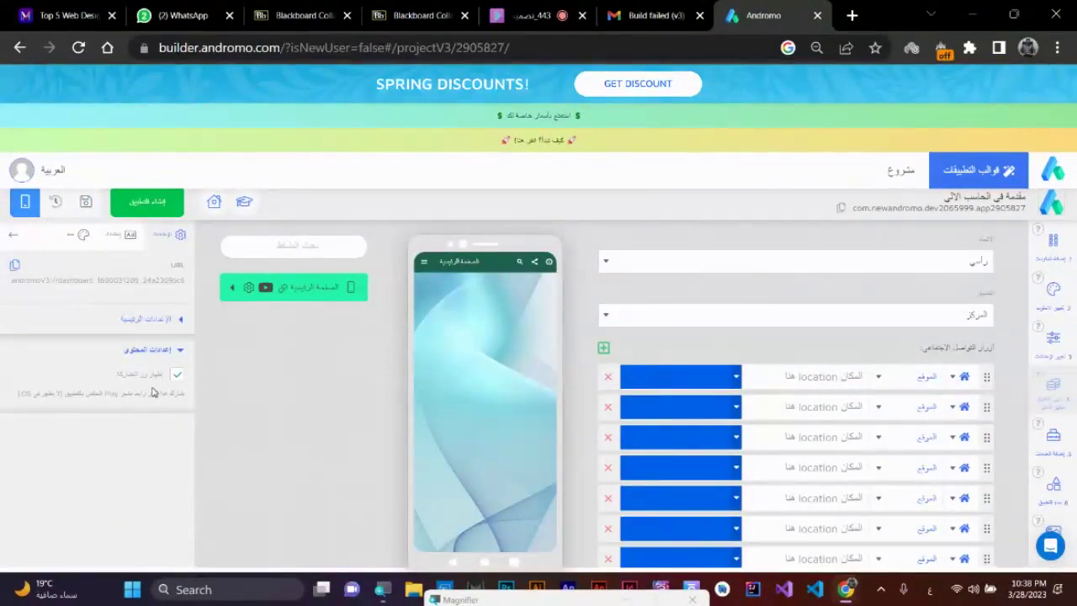
# - Expand App Bar Appearance showing 56 px height, toggling the dashboard app bar off and on
pyautogui.click(82, 235)
pyautogui.click(150, 283)
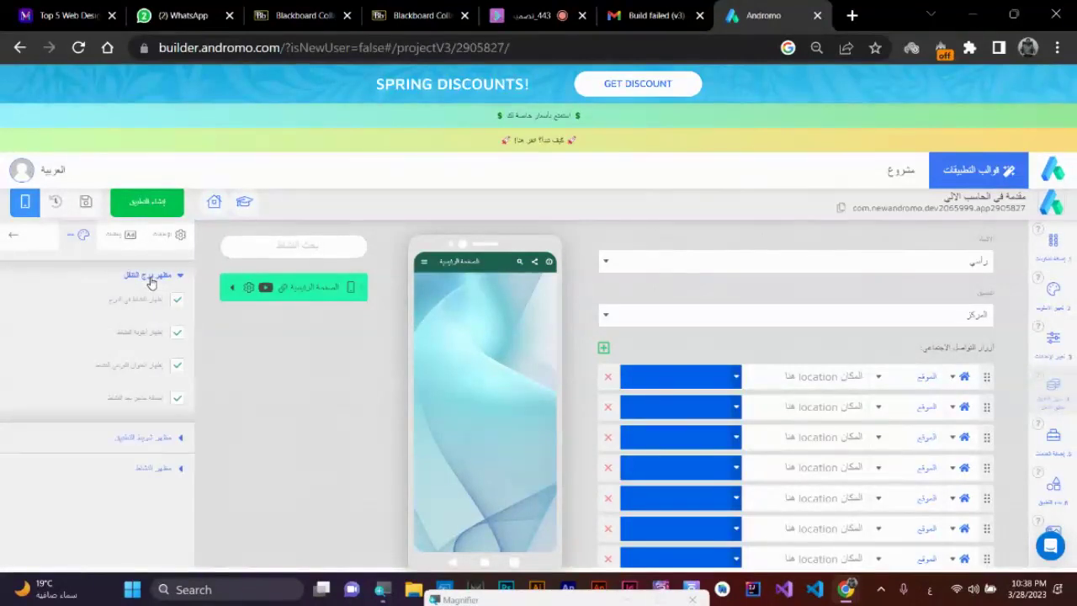
pyautogui.click(151, 280)
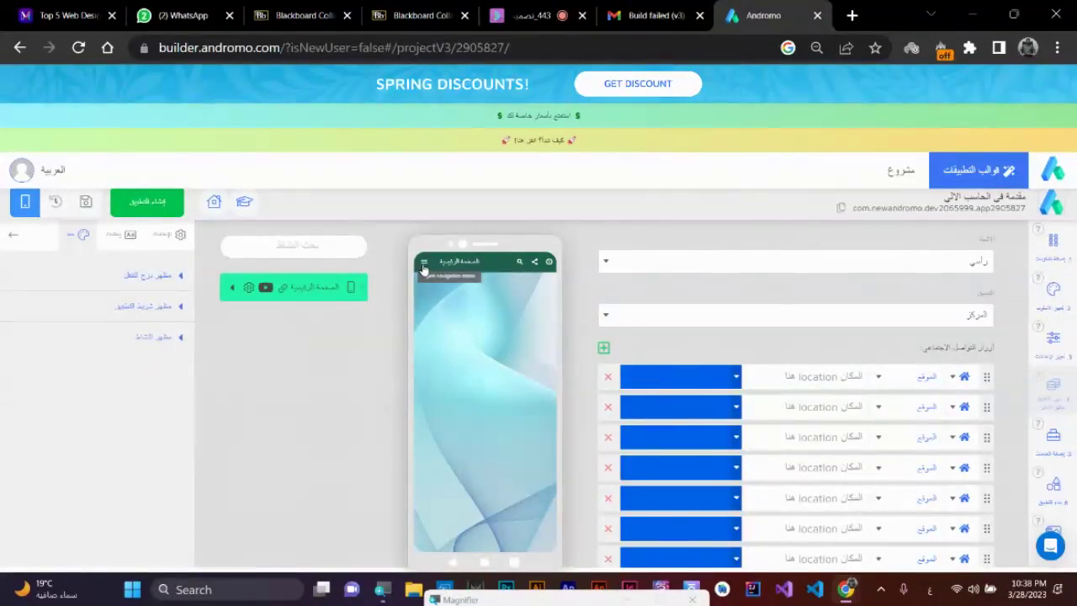
pyautogui.click(157, 310)
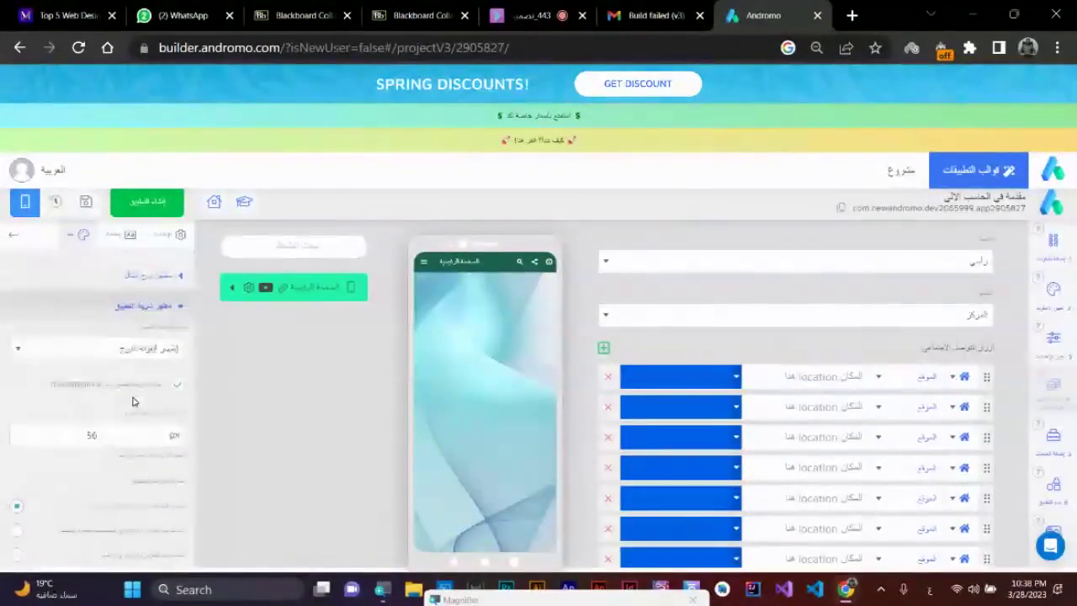
pyautogui.click(176, 386)
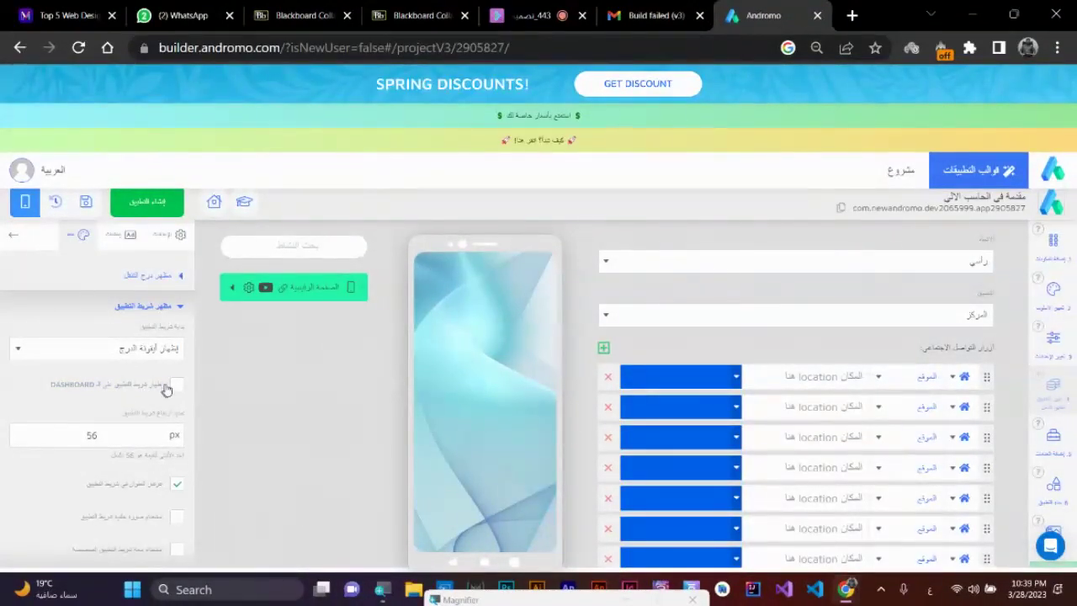
pyautogui.click(176, 386)
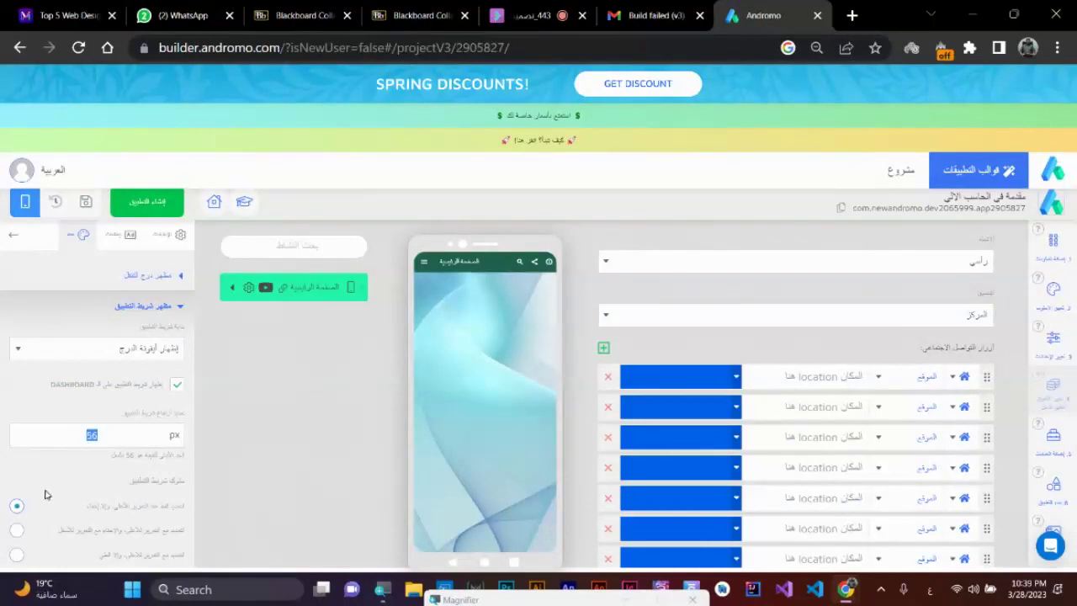
# - Set the app bar height to 100 and choose new icons for the first two buttons
pyautogui.write('100')
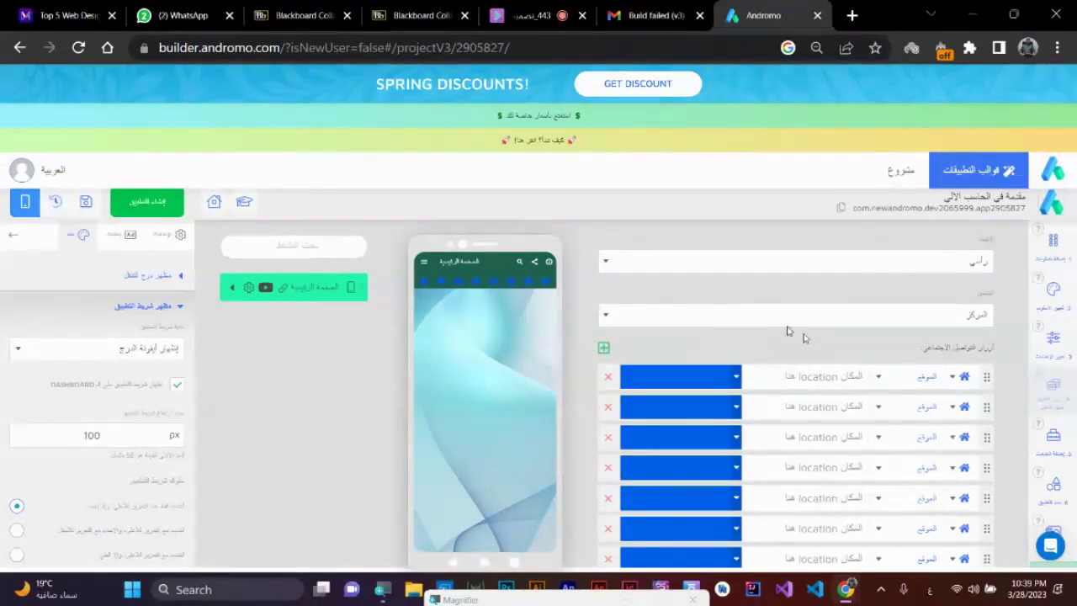
pyautogui.click(951, 379)
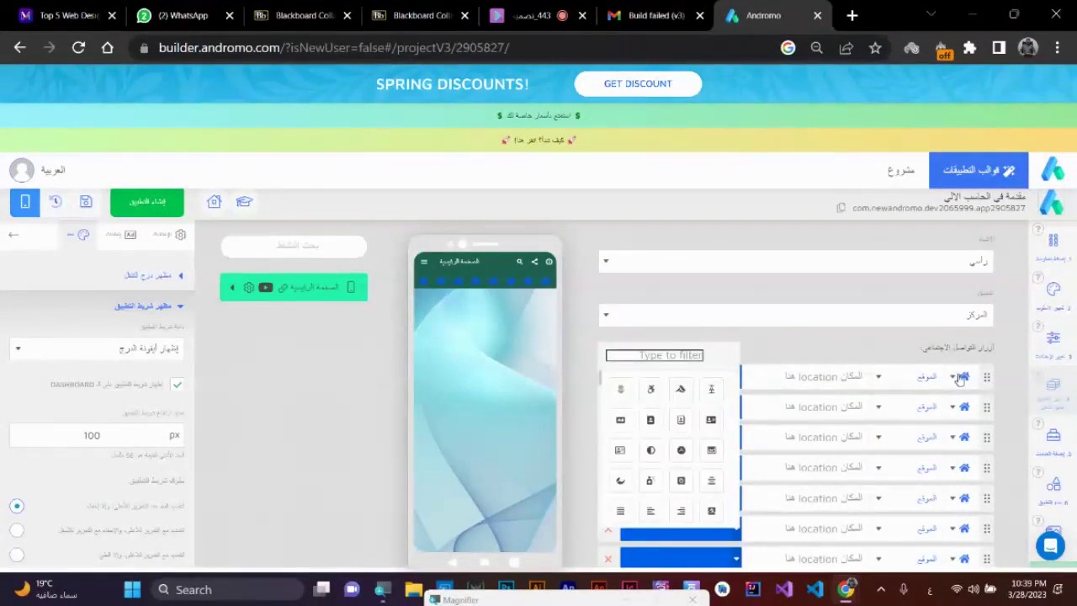
pyautogui.click(681, 390)
pyautogui.click(651, 450)
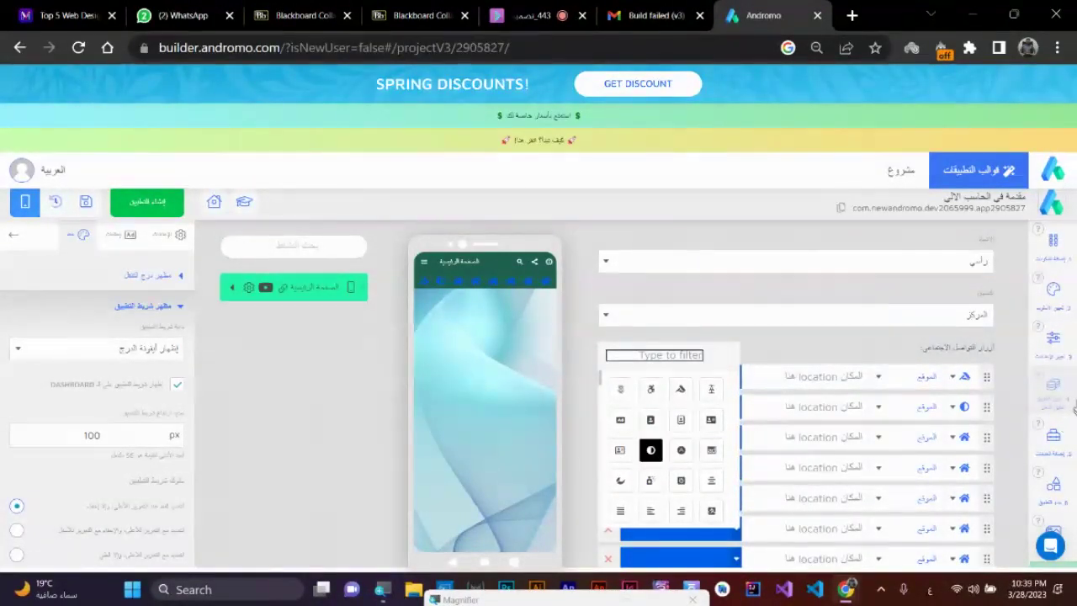
pyautogui.click(992, 400)
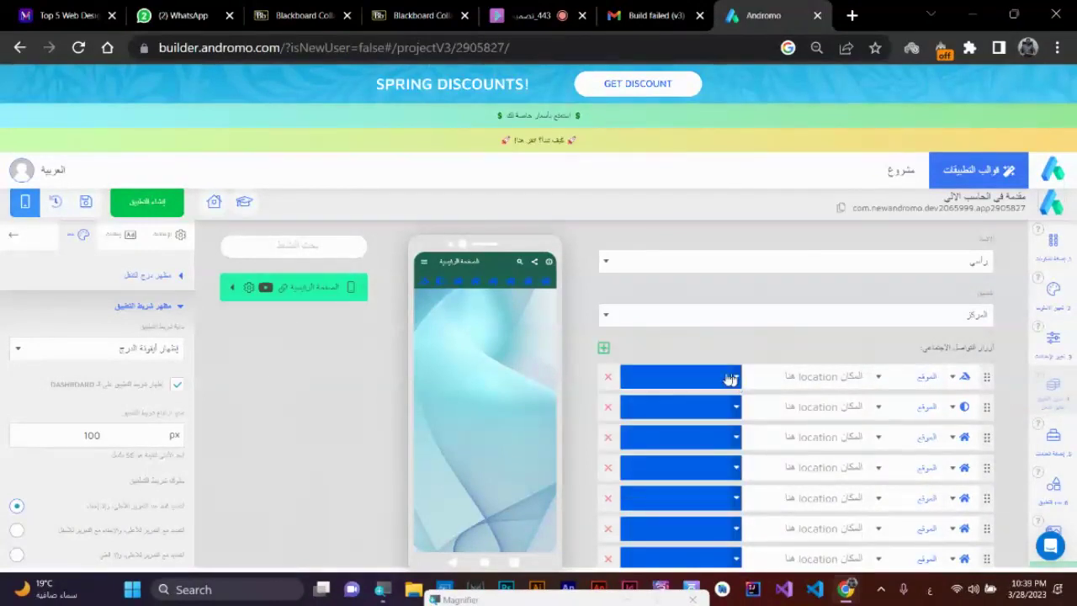
# - Colour the first action button pink and the second white
pyautogui.click(707, 383)
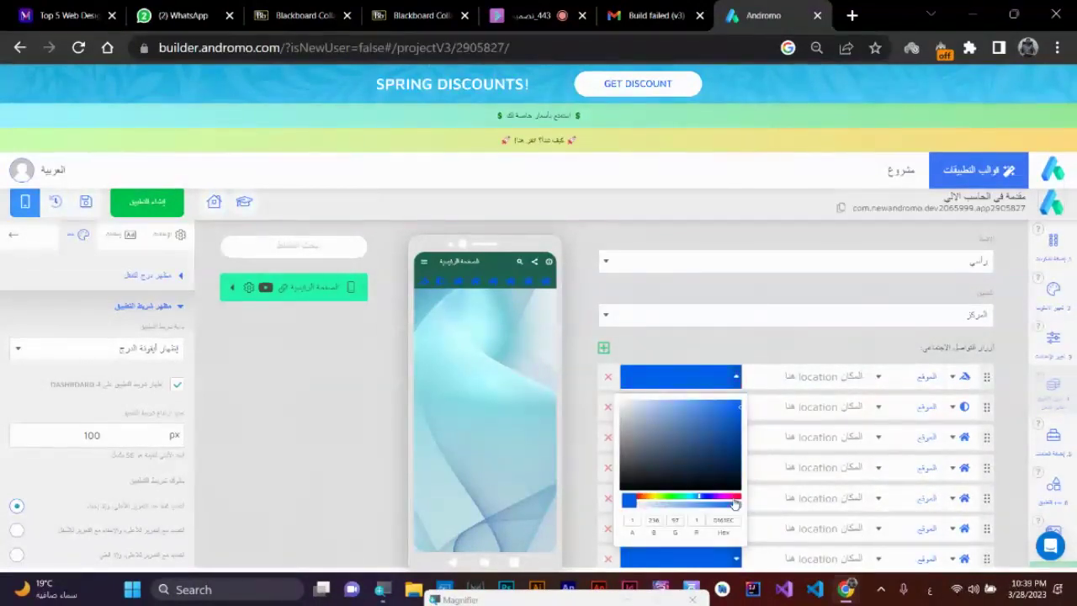
pyautogui.moveTo(731, 500); pyautogui.dragTo(751, 505)
pyautogui.click(1014, 426)
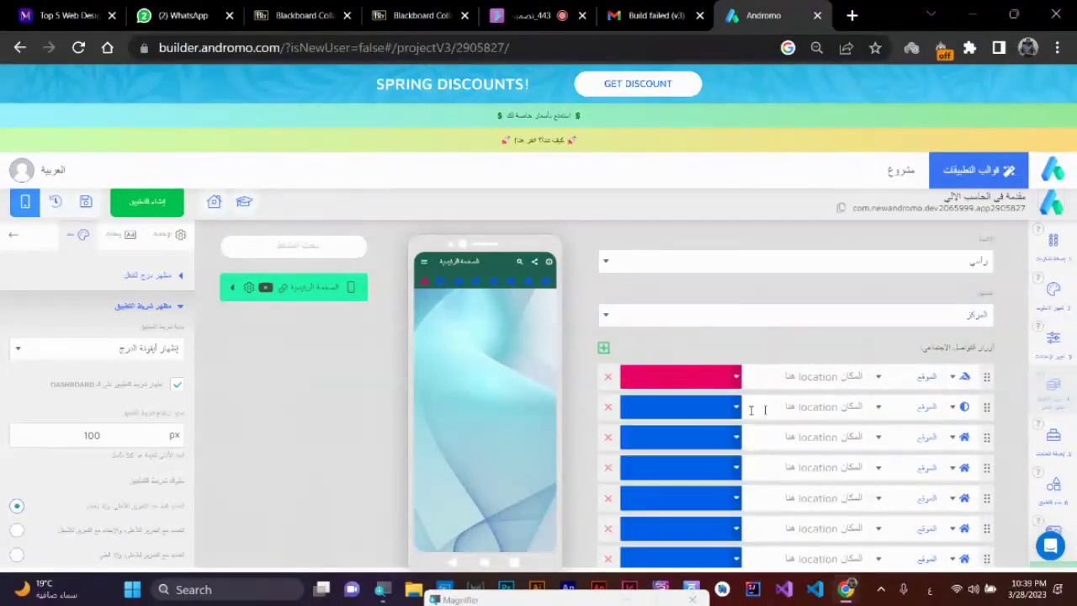
pyautogui.click(707, 409)
pyautogui.moveTo(704, 478); pyautogui.dragTo(597, 423)
pyautogui.click(597, 423)
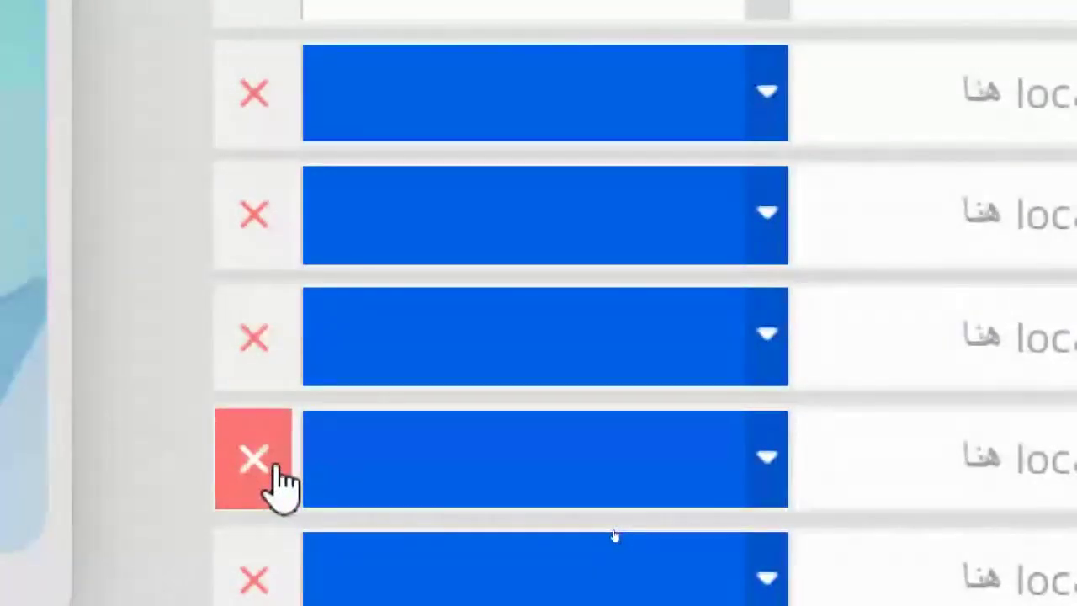
# - Delete four surplus blue action buttons, leaving the pink, white and blue ones
pyautogui.click(276, 475)
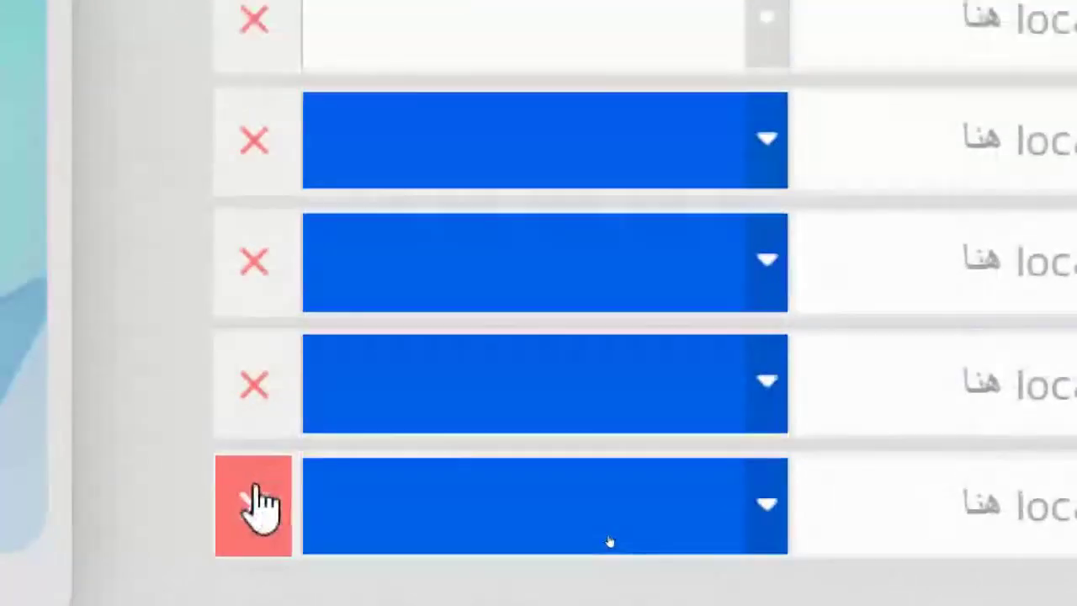
pyautogui.click(258, 360)
pyautogui.click(256, 380)
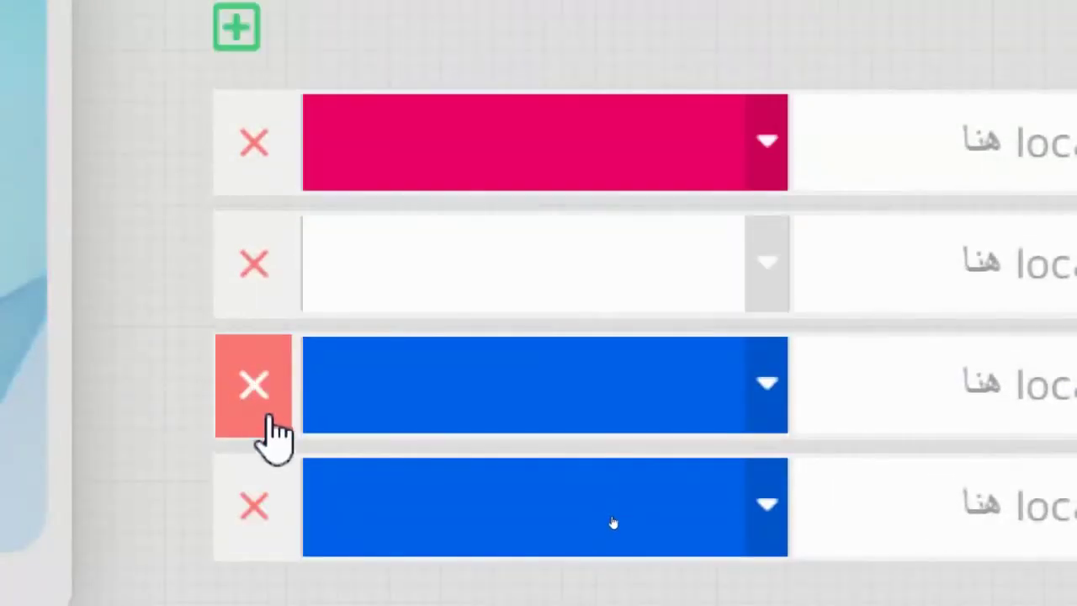
pyautogui.click(266, 413)
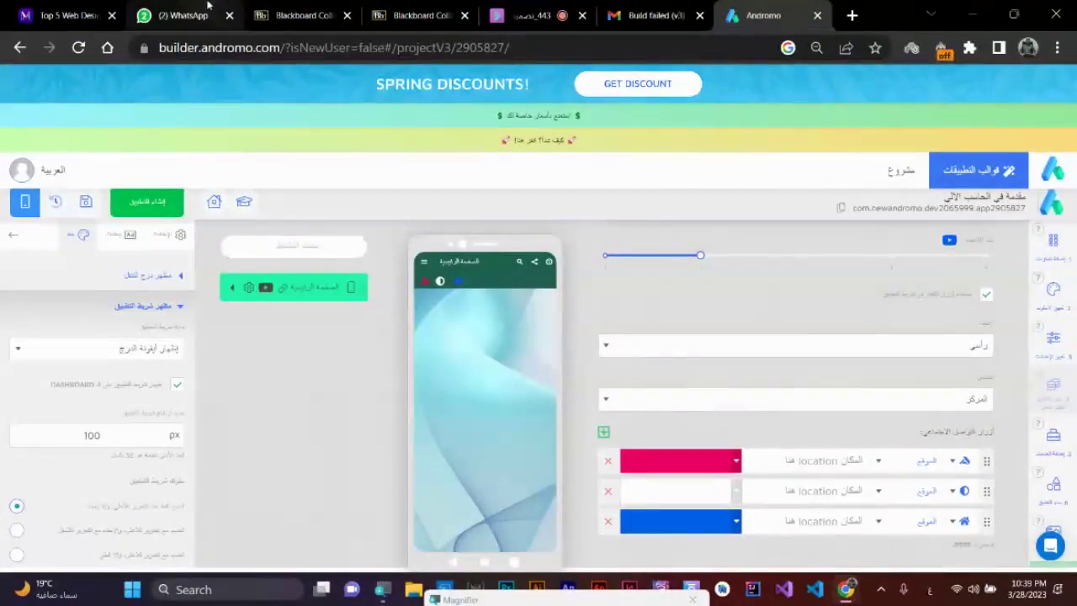
pyautogui.click(181, 15)
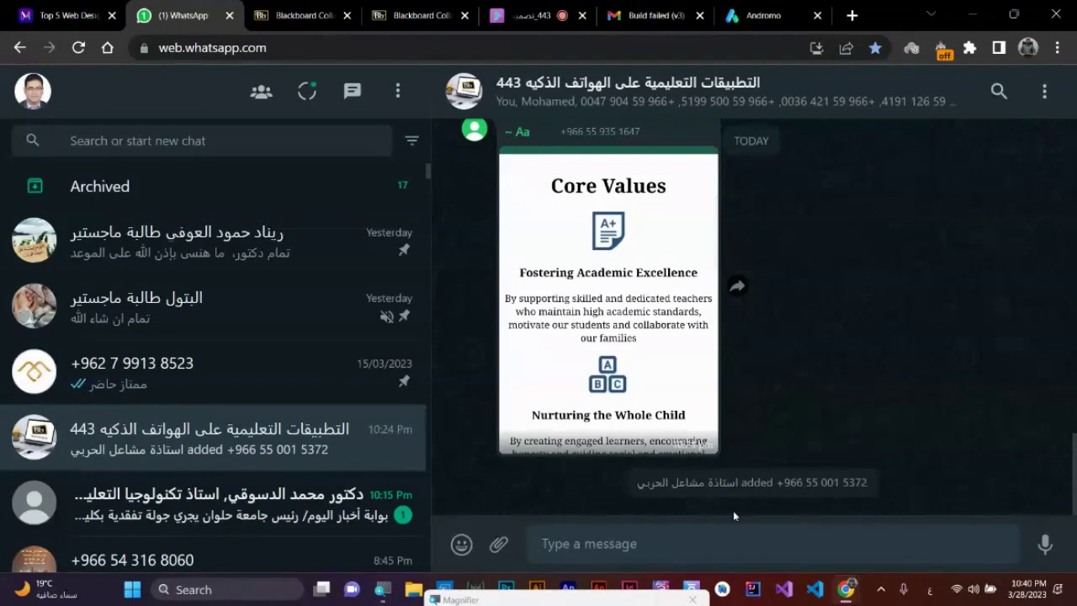
pyautogui.scroll(2, 622, 387)
pyautogui.scroll(5, 576, 325)
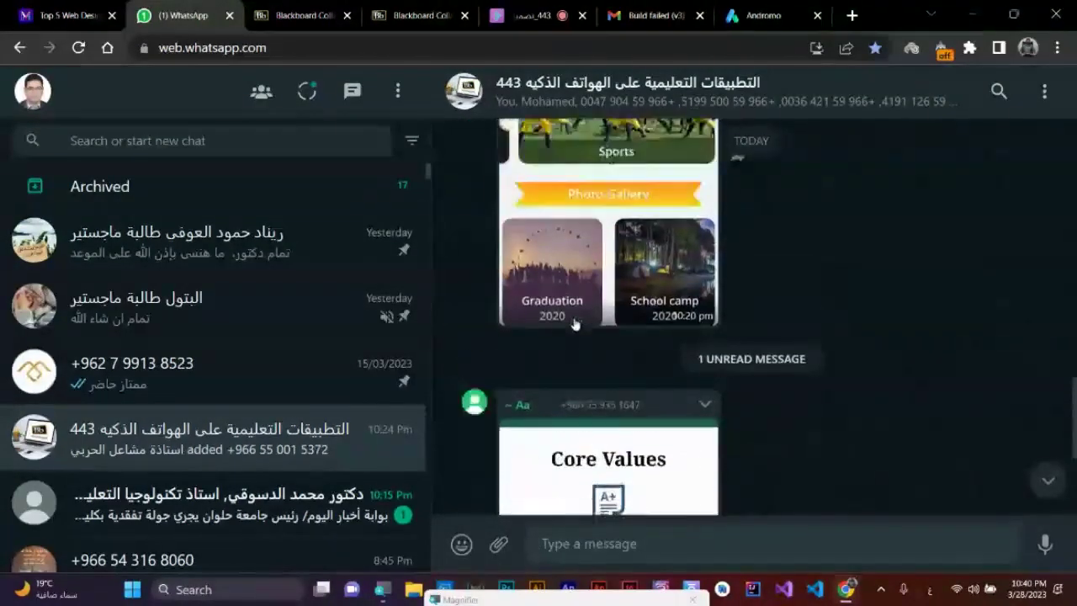
pyautogui.scroll(5, 576, 325)
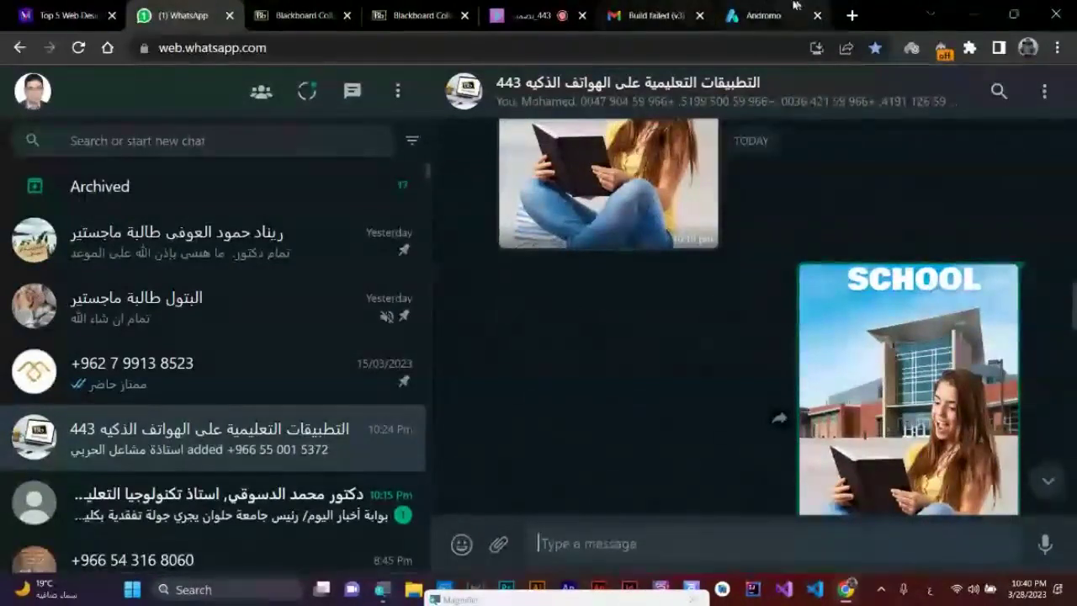
pyautogui.click(761, 15)
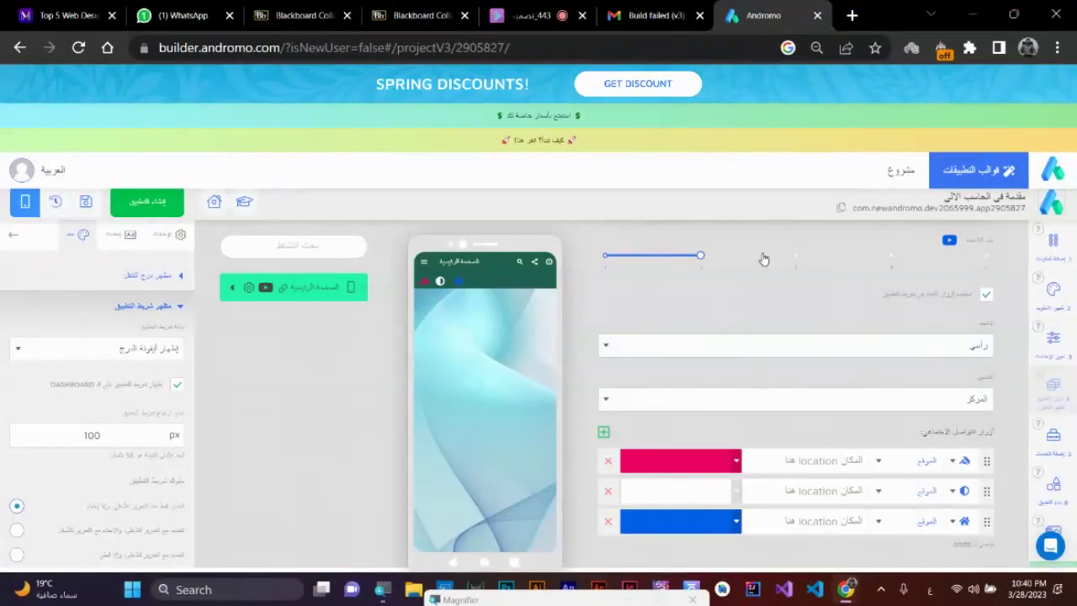
# - Set the button columns to 2 and the direction to horizontal (أفقي)
pyautogui.click(796, 261)
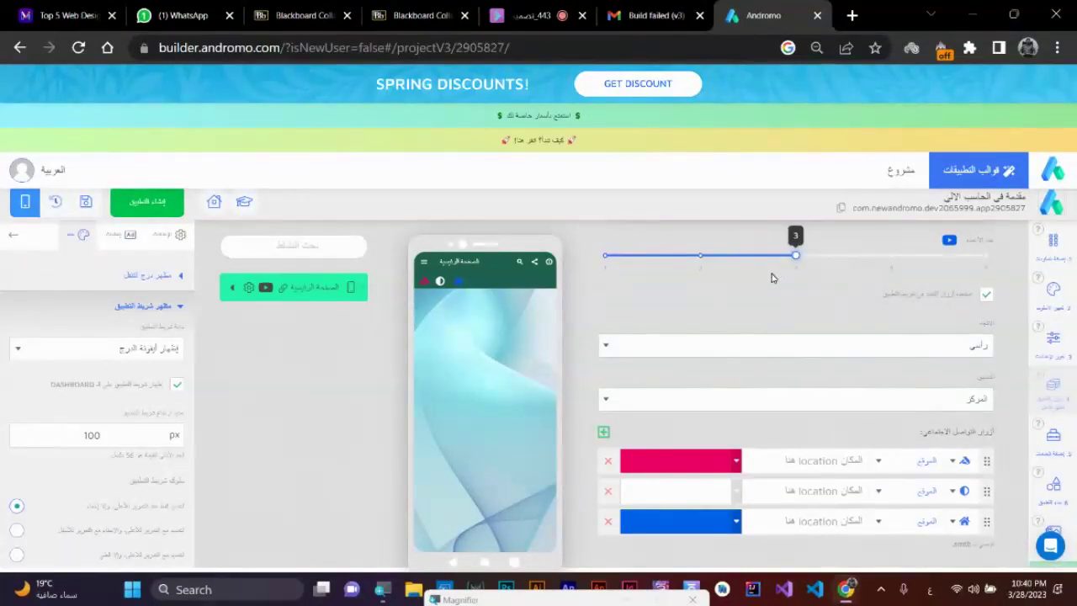
pyautogui.click(606, 257)
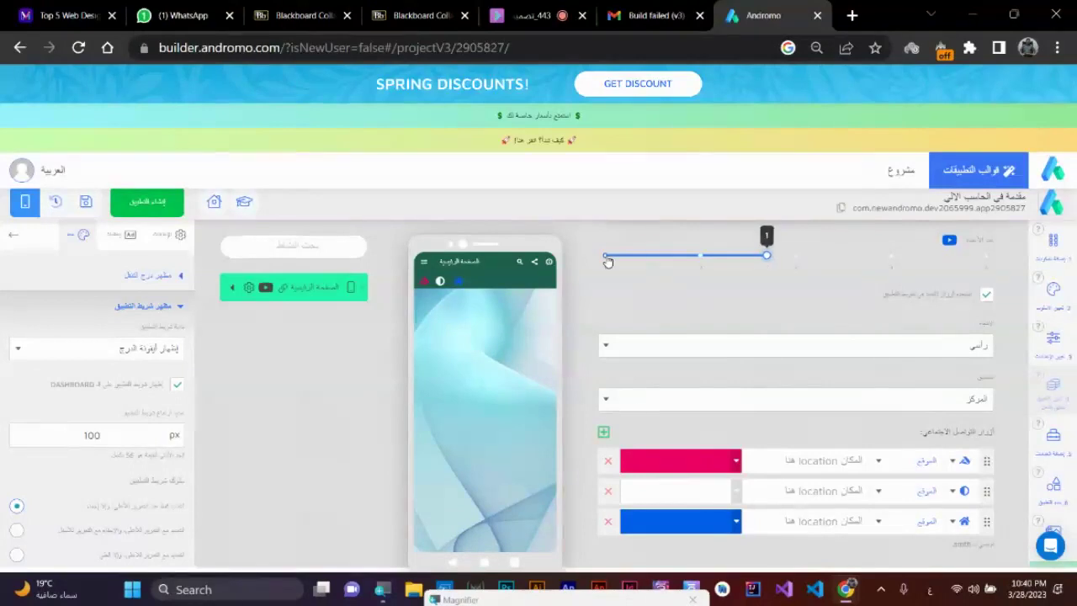
pyautogui.click(700, 257)
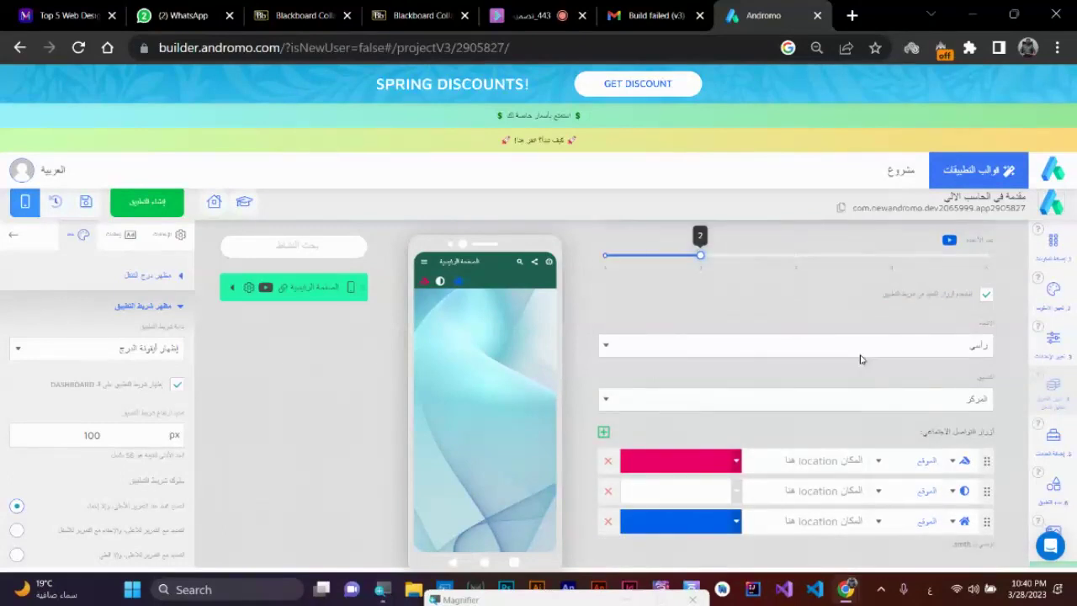
pyautogui.click(876, 345)
pyautogui.click(893, 368)
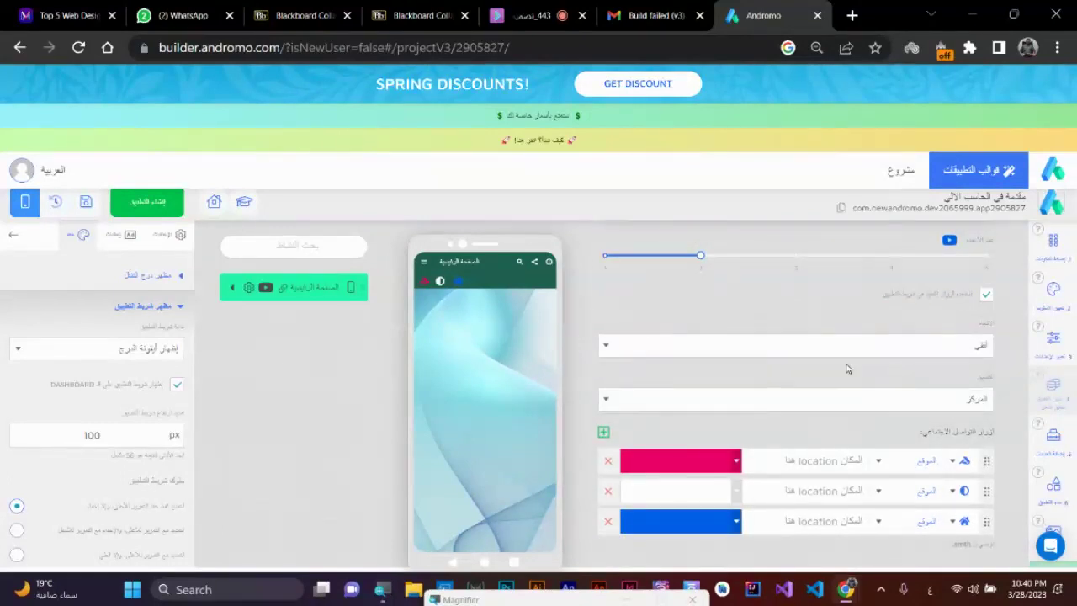
# - Try end and centre alignment, finally aligning the buttons to the start (البداية)
pyautogui.click(702, 403)
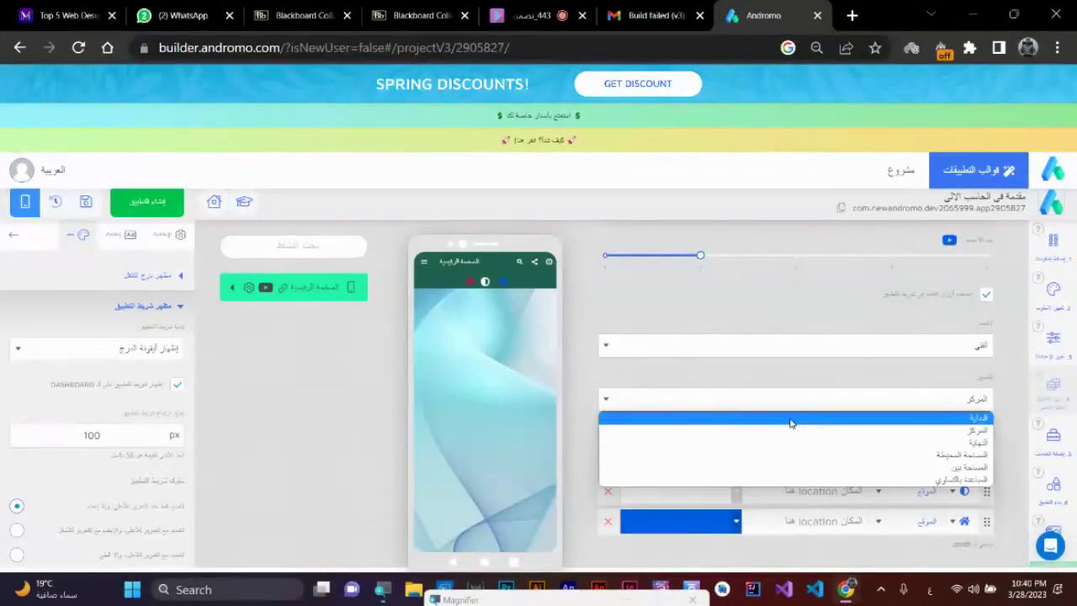
pyautogui.click(826, 443)
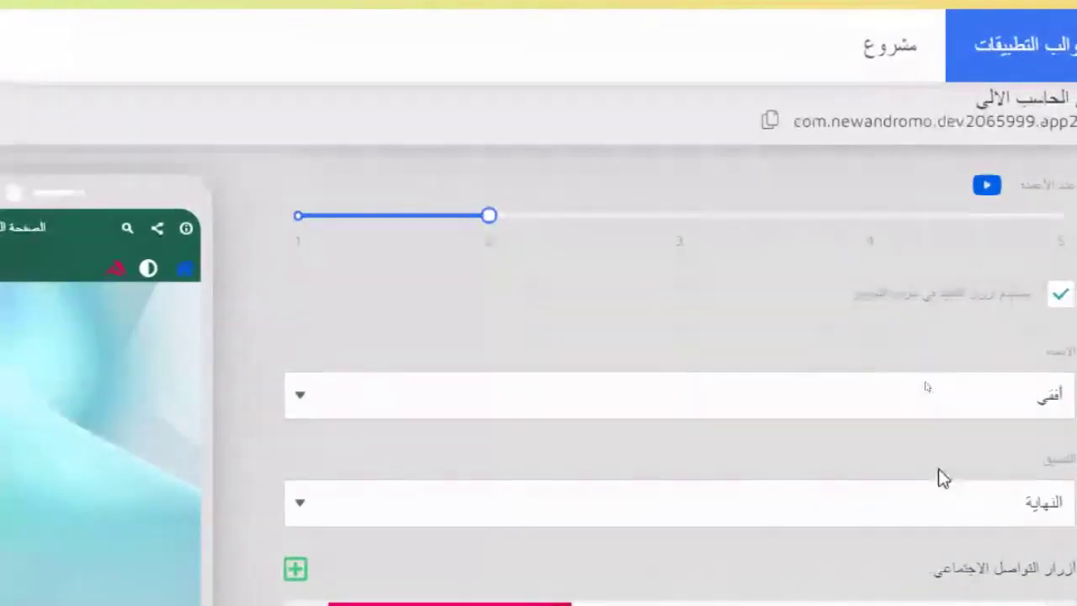
pyautogui.click(873, 515)
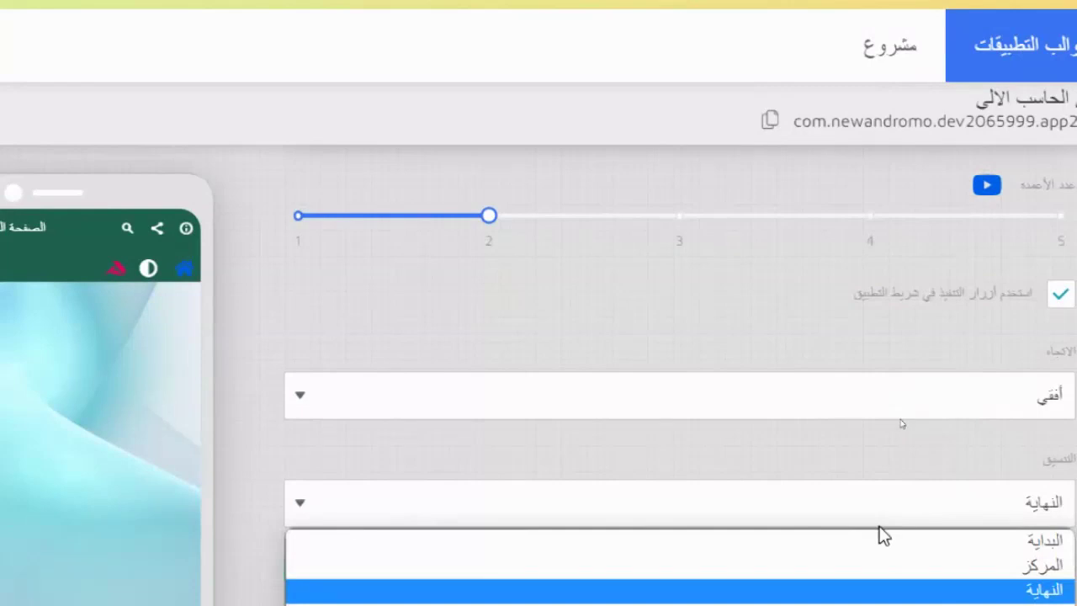
pyautogui.click(913, 574)
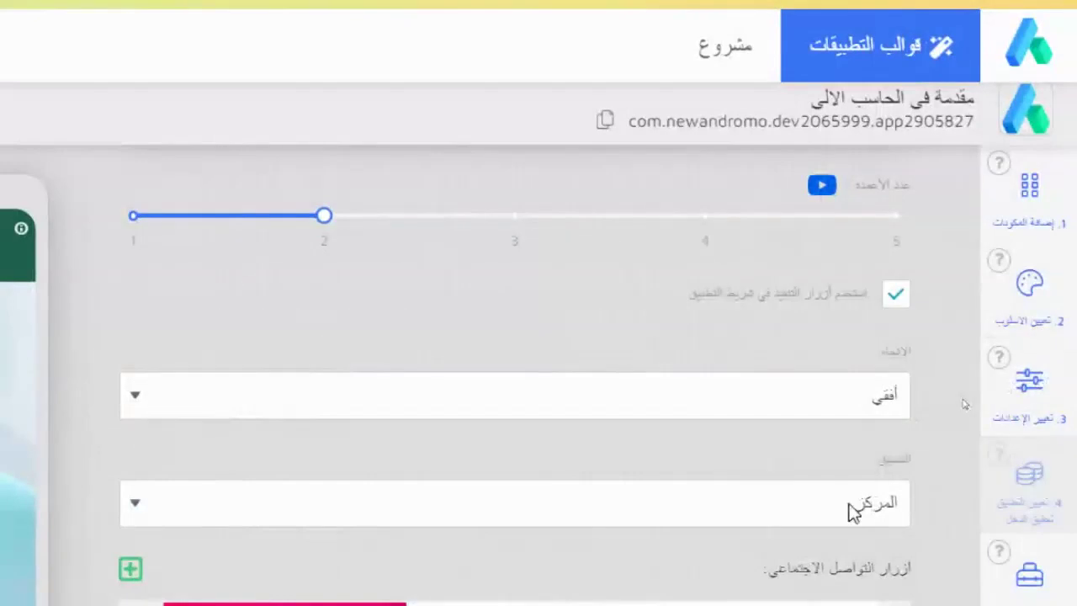
pyautogui.click(850, 510)
pyautogui.click(860, 540)
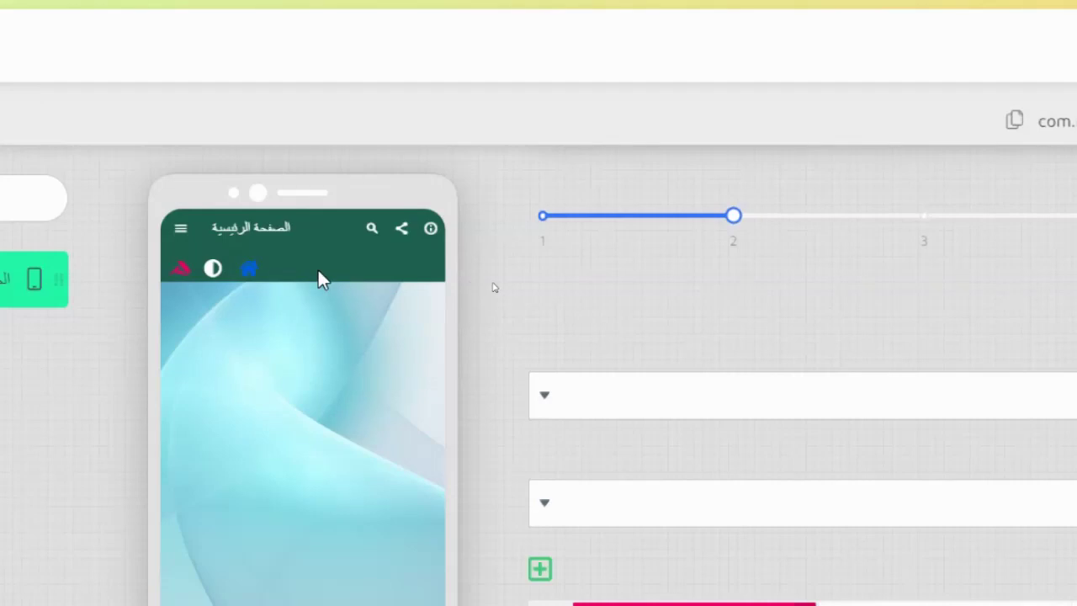
# - Set the app bar button alignment to المباعدة بالتساوي (space evenly)
pyautogui.click(994, 513)
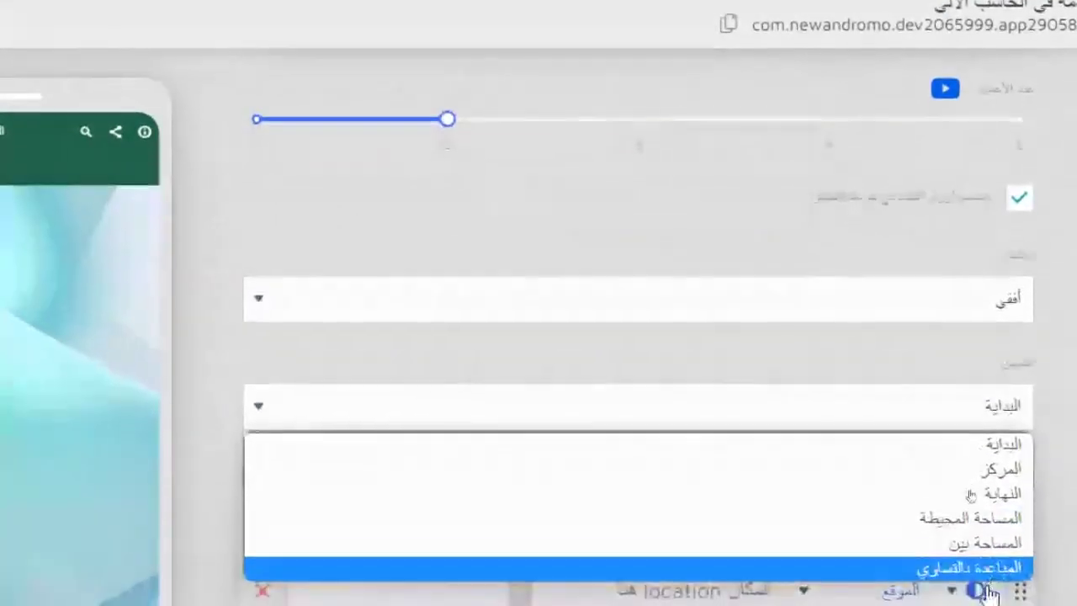
pyautogui.click(984, 554)
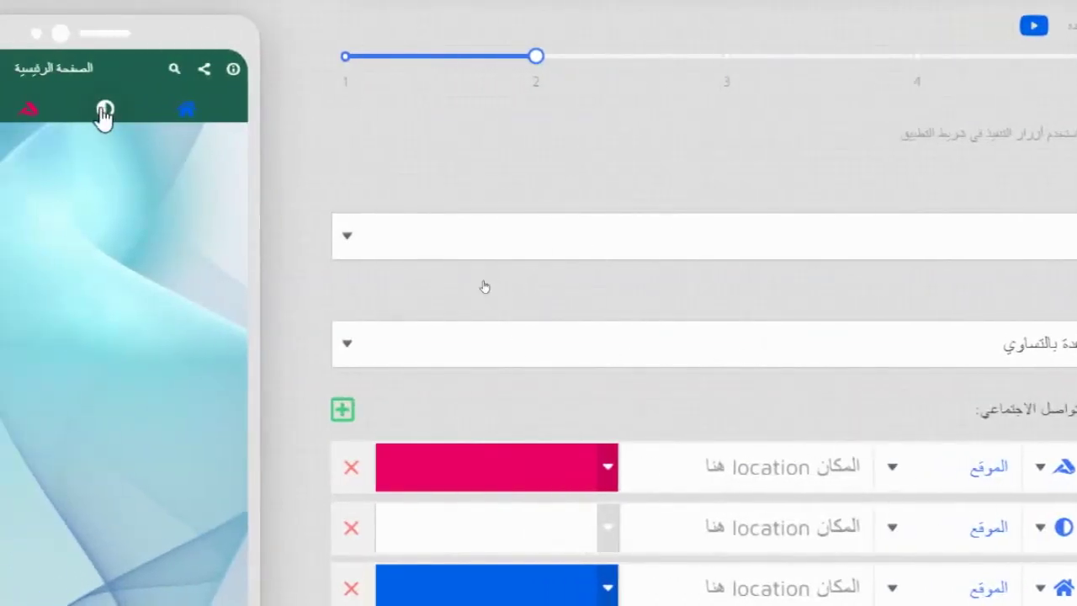
pyautogui.click(954, 336)
pyautogui.click(840, 261)
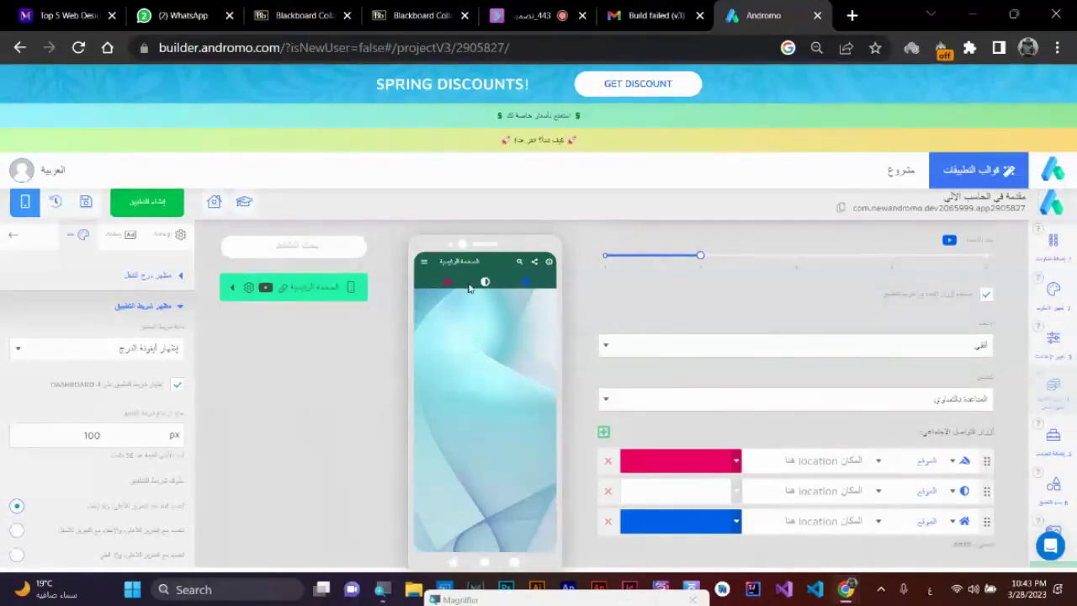
pyautogui.click(650, 521)
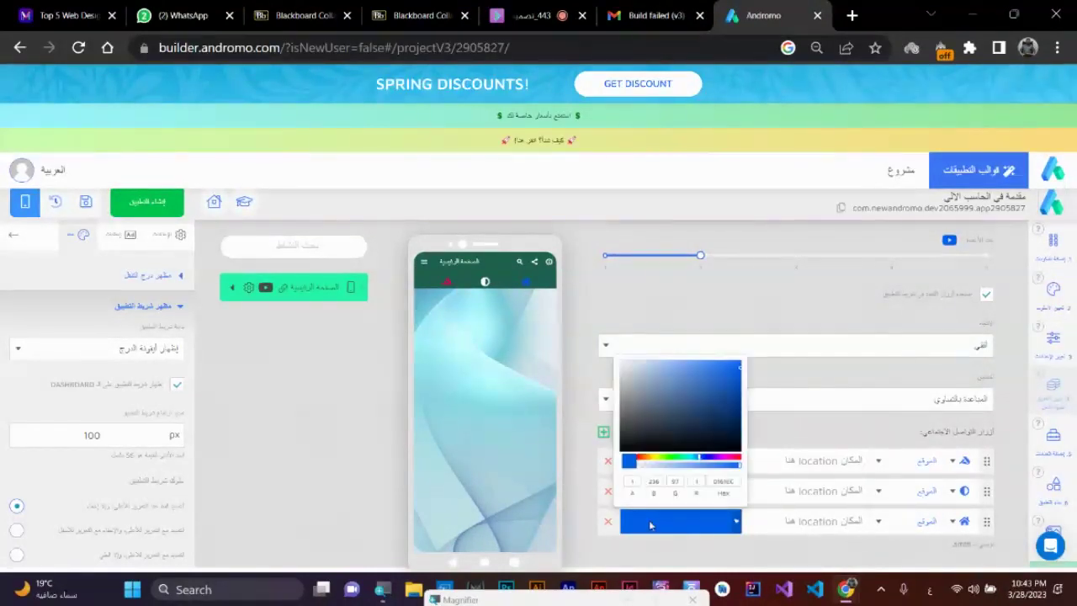
pyautogui.click(656, 459)
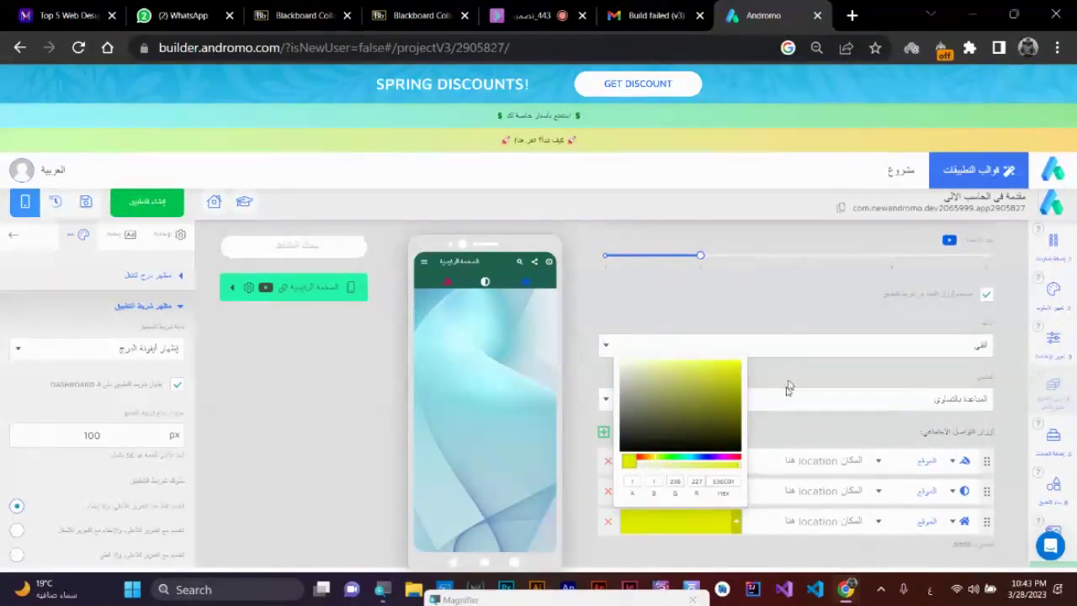
pyautogui.click(787, 438)
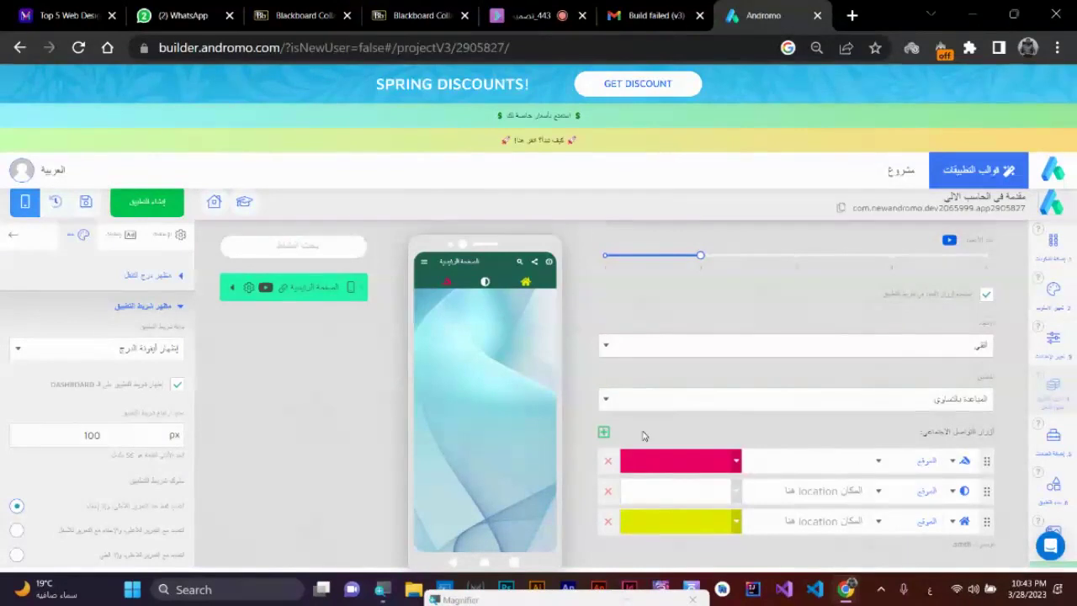
pyautogui.click(836, 436)
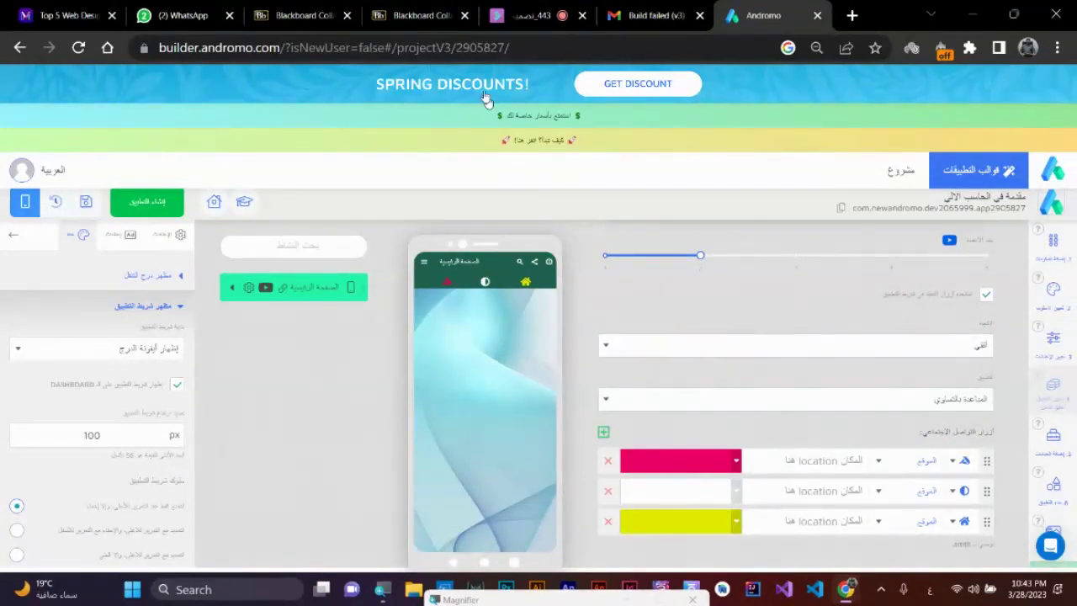
# - Open the eaec.journals.ekb.eg journal shortcut in a new tab and select its URL
pyautogui.click(852, 15)
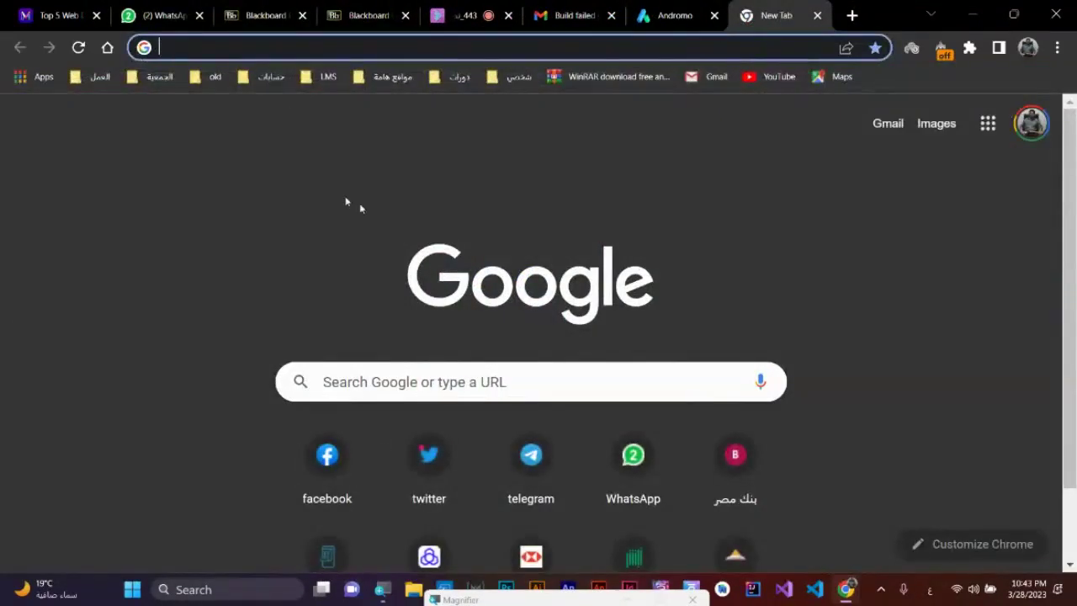
pyautogui.click(564, 292)
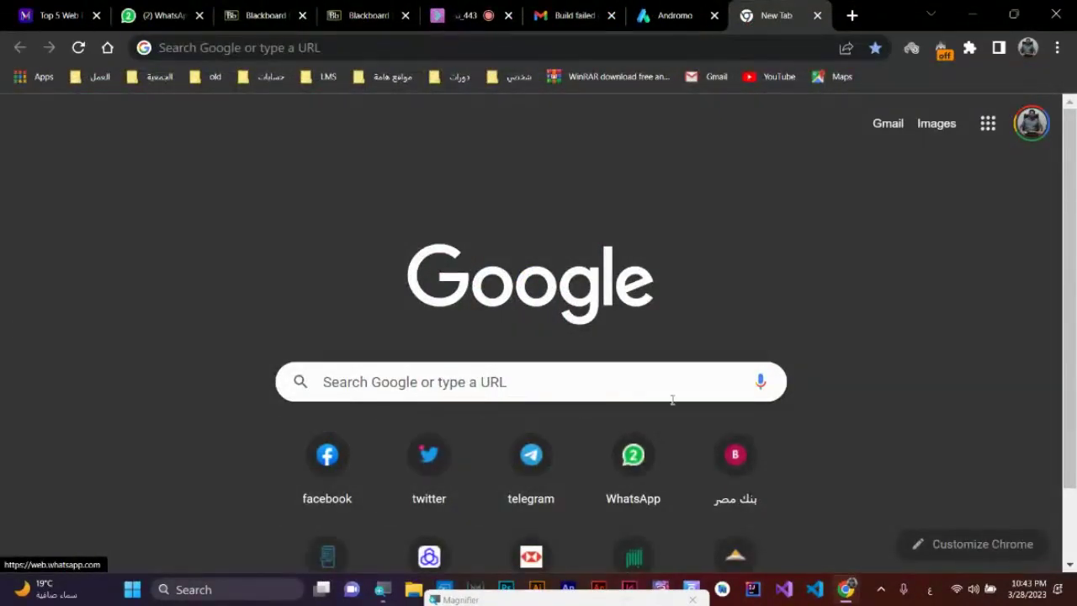
pyautogui.scroll(-1, 673, 399)
pyautogui.scroll(1, 799, 463)
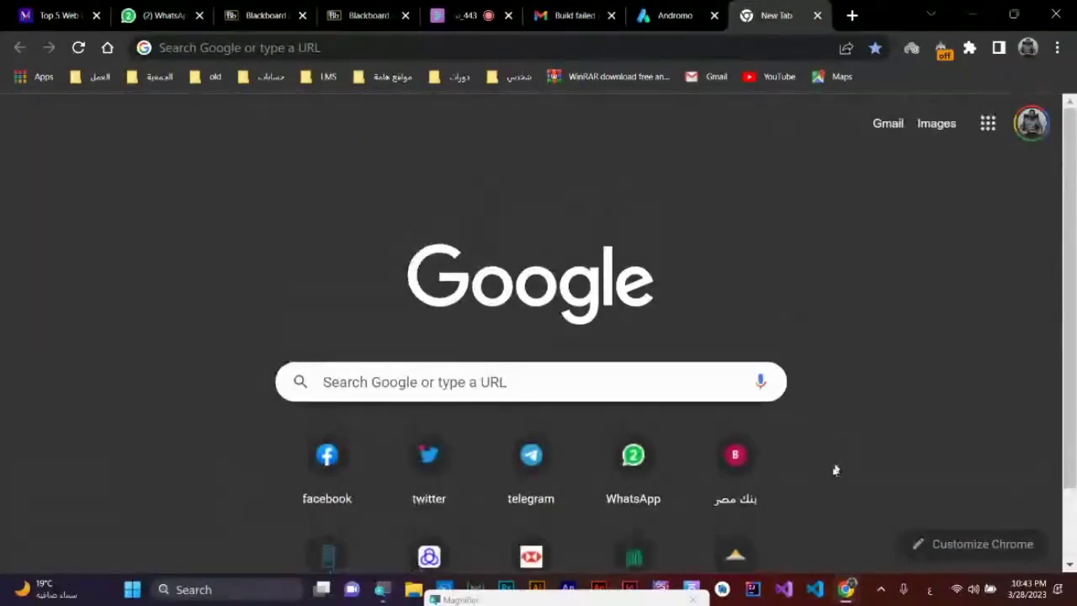
pyautogui.click(735, 555)
pyautogui.click(305, 48)
pyautogui.hotkey('ctrl', 'c')
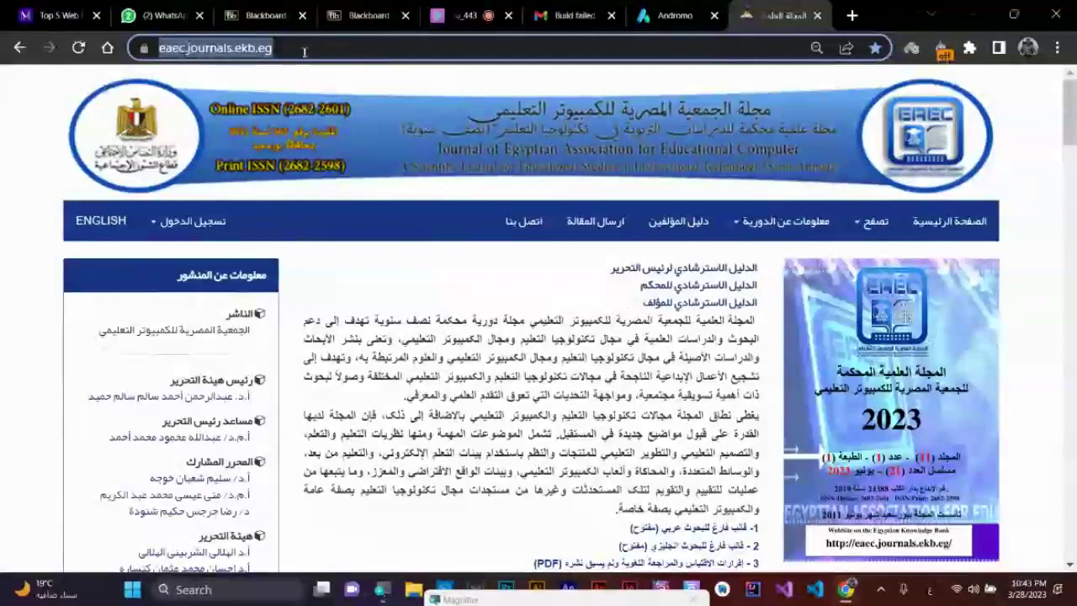
# - Paste the eaec.journals.ekb.eg address into the first button and test it in the preview
pyautogui.click(669, 16)
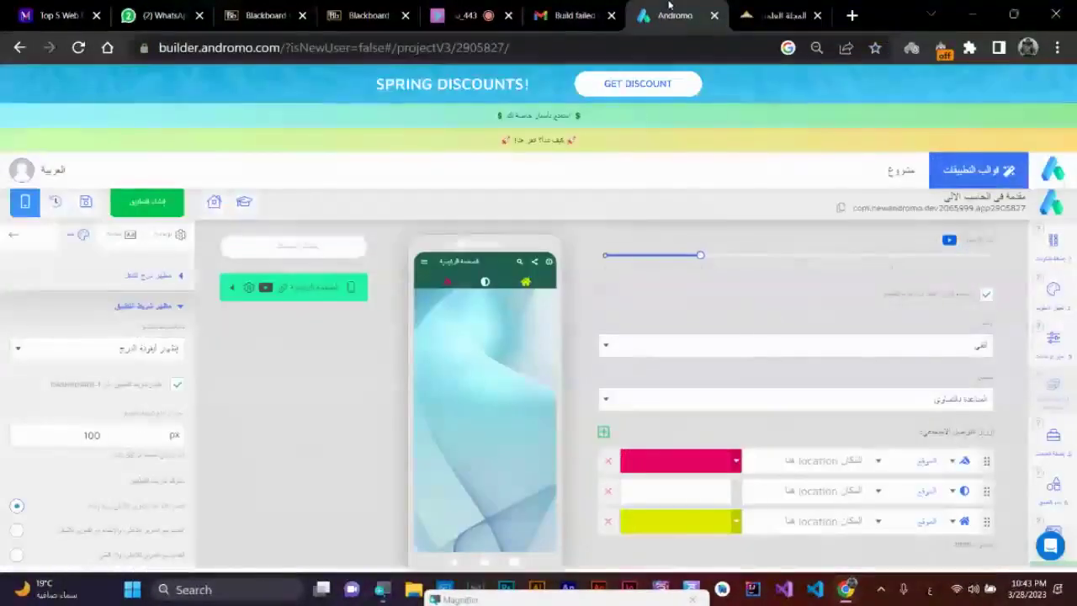
pyautogui.click(831, 462)
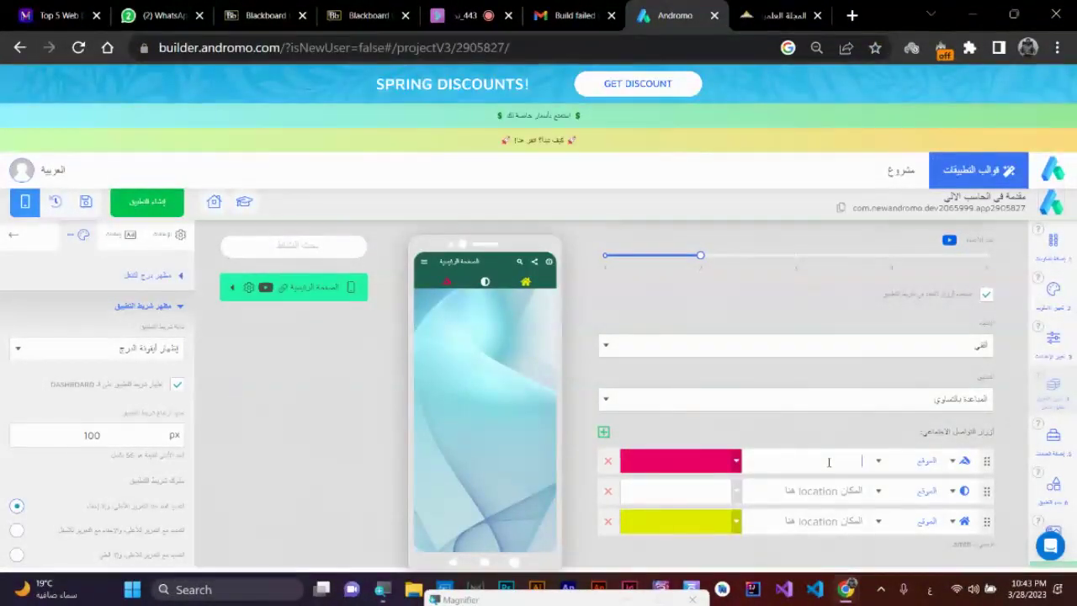
pyautogui.hotkey('ctrl', 'v')
pyautogui.click(808, 491)
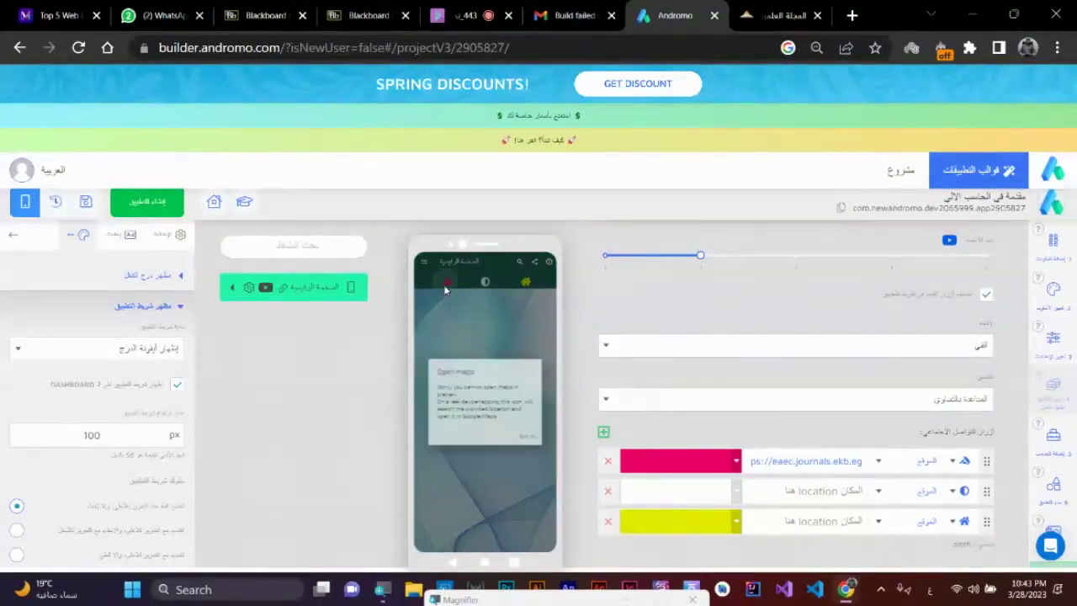
pyautogui.click(485, 286)
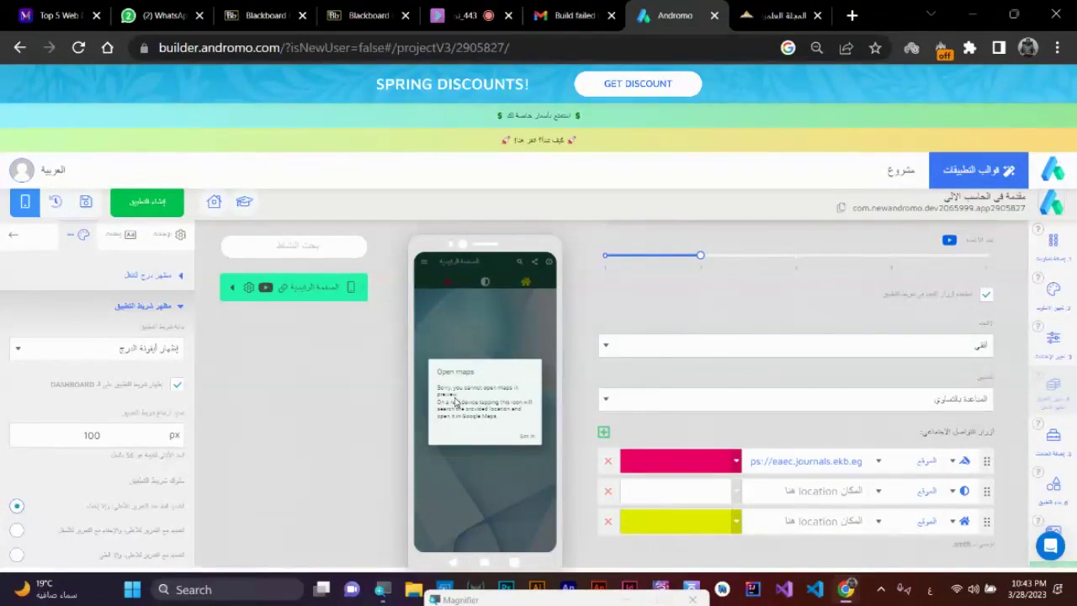
pyautogui.click(526, 438)
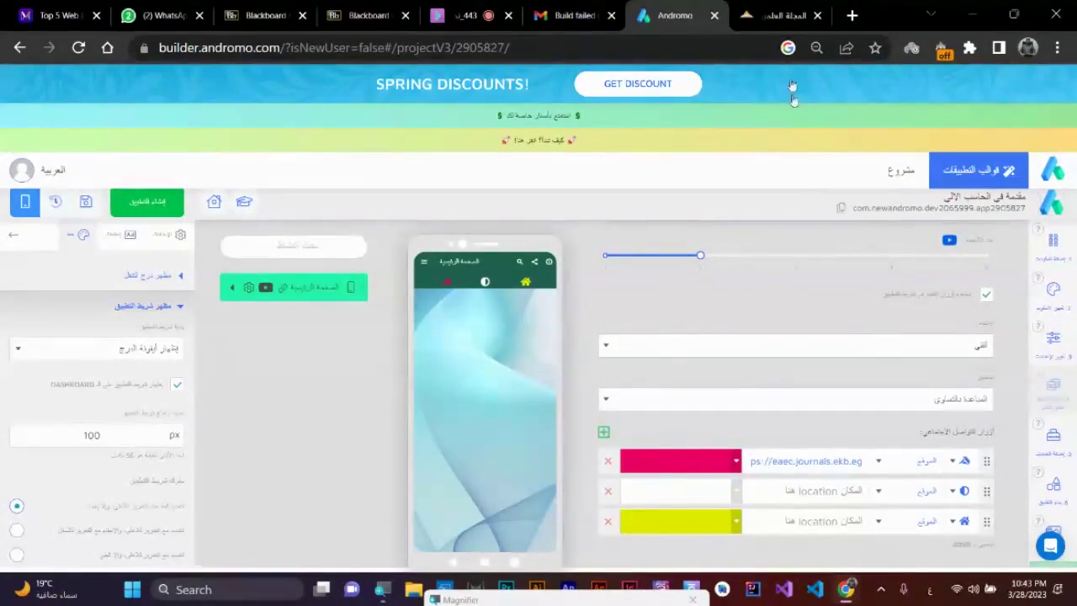
# - Set the first button's type to ربط (link) and give it a book icon
pyautogui.click(915, 464)
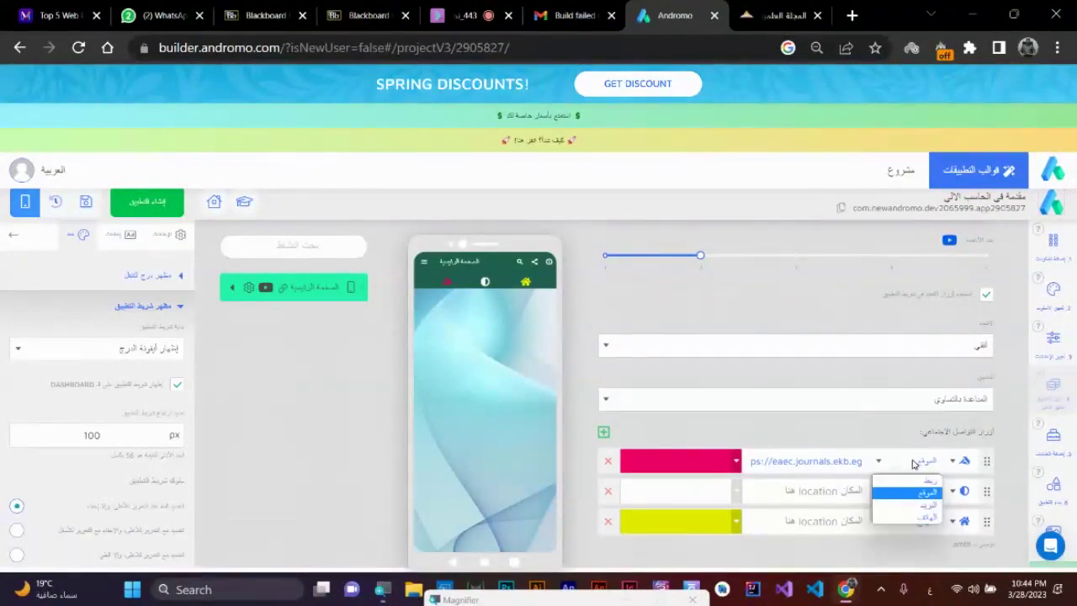
pyautogui.click(923, 481)
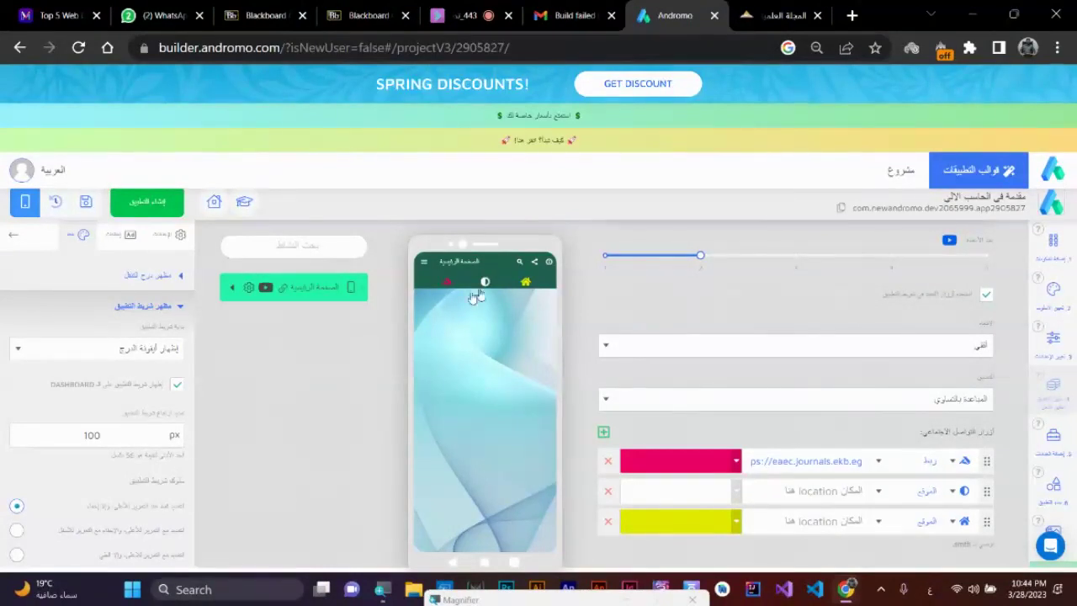
pyautogui.click(963, 463)
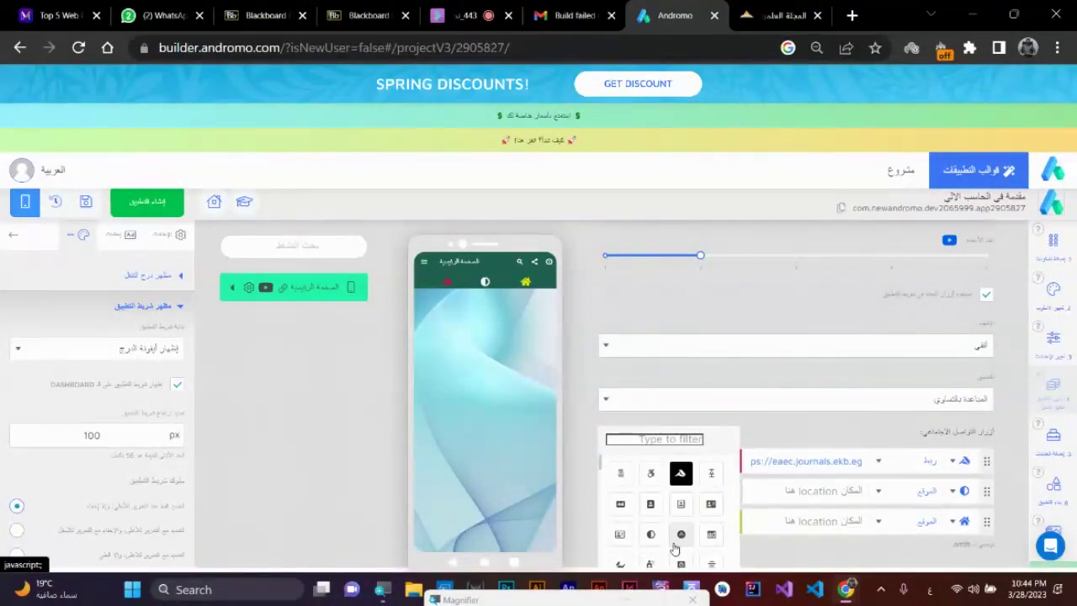
pyautogui.scroll(-2, 652, 523)
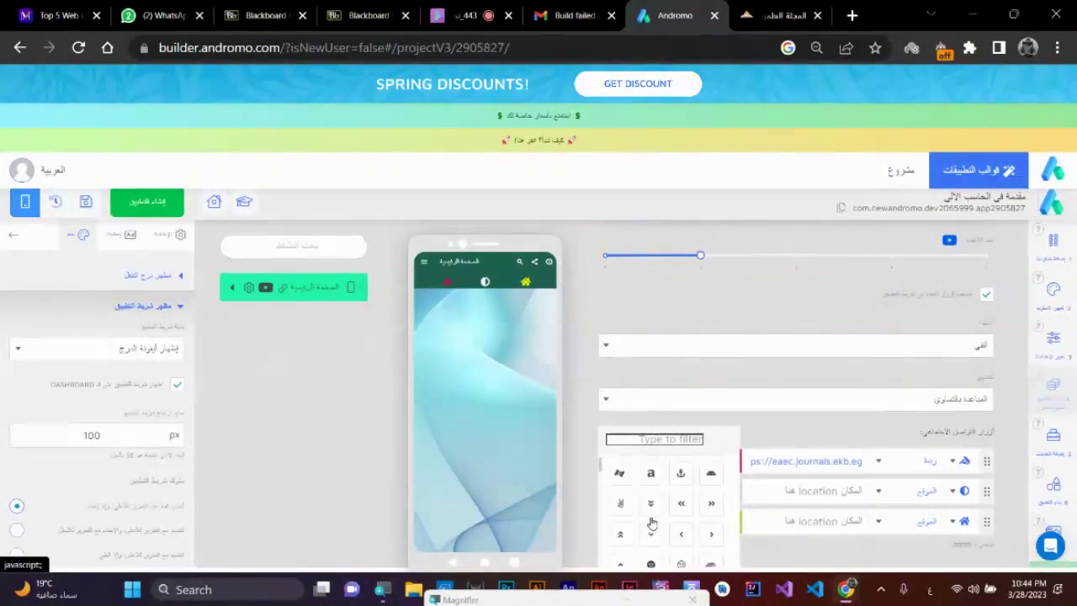
pyautogui.scroll(-3, 654, 529)
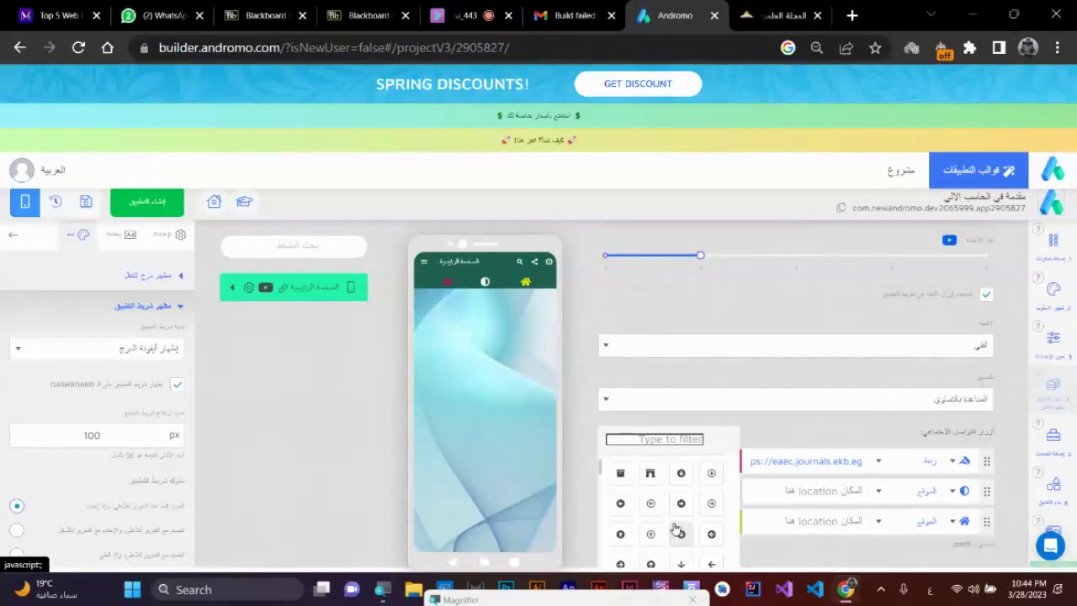
pyautogui.scroll(-3, 677, 528)
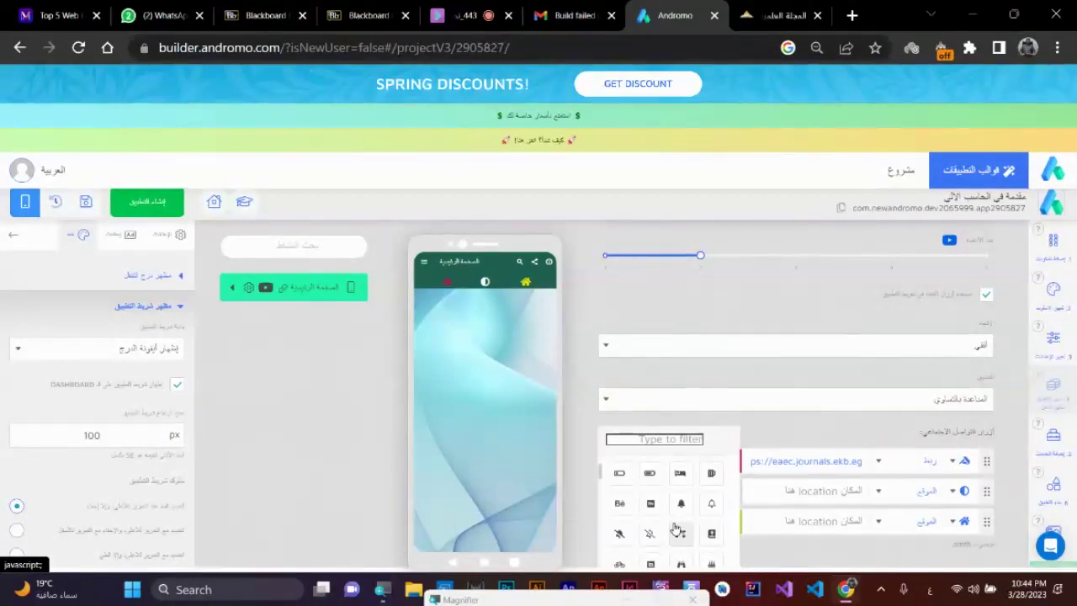
pyautogui.scroll(-3, 676, 528)
pyautogui.click(656, 439)
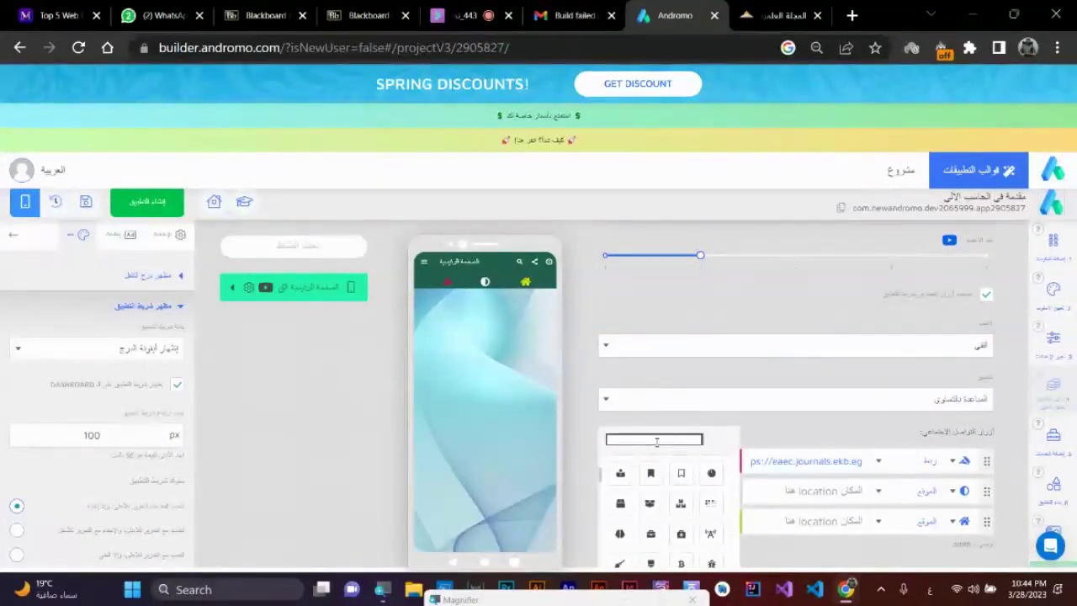
pyautogui.write('x')
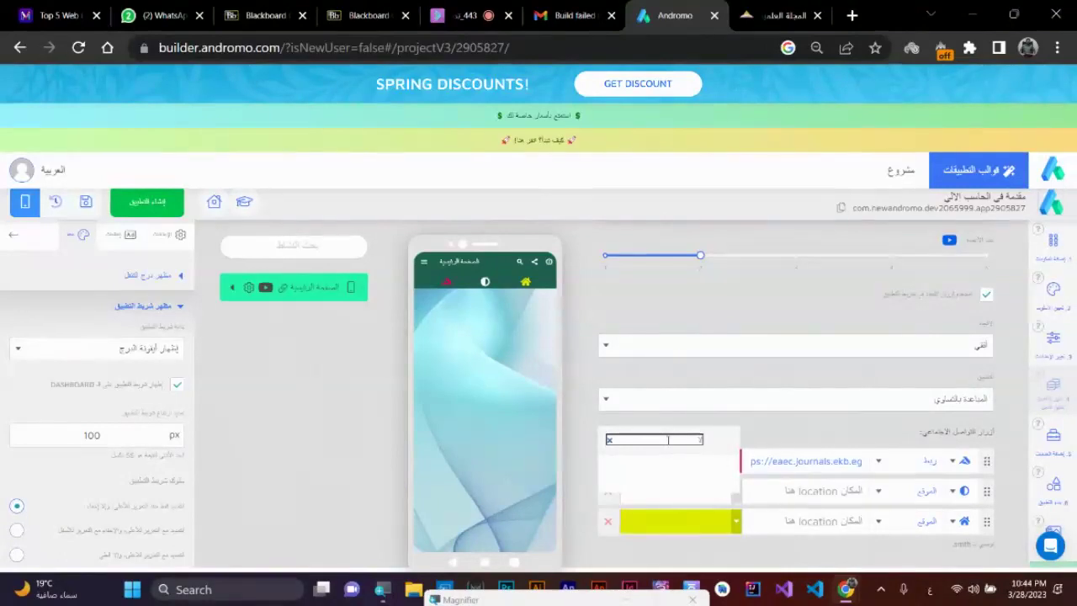
pyautogui.write('box')
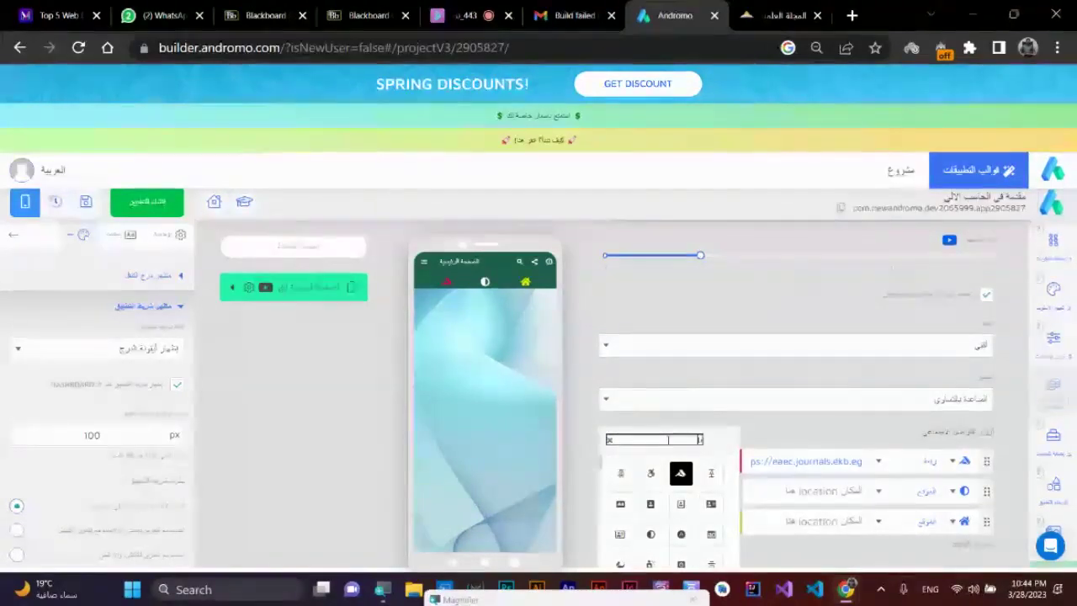
pyautogui.write('k')
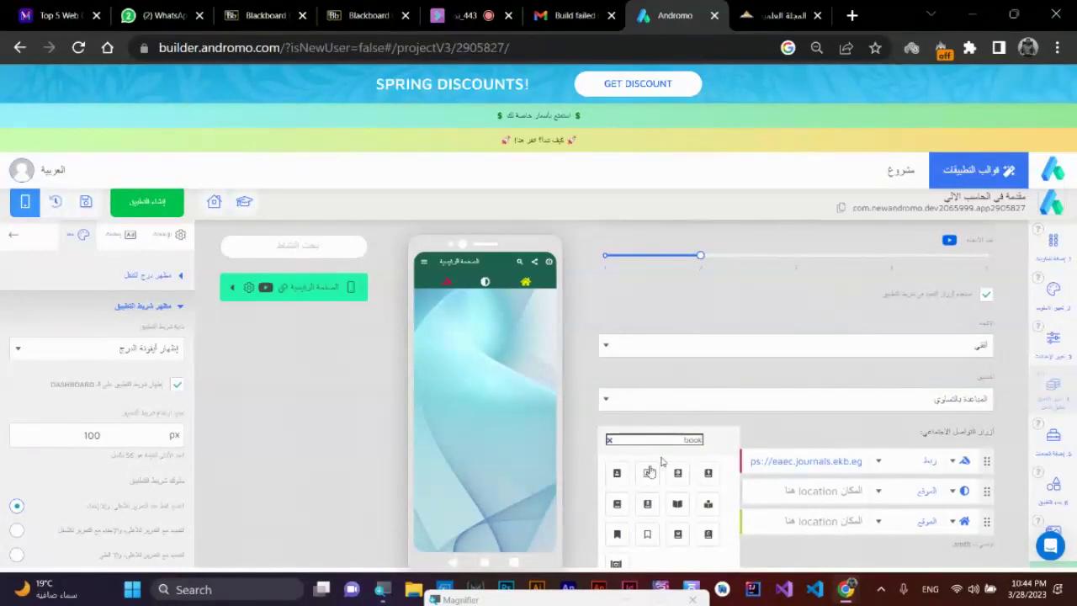
pyautogui.click(616, 505)
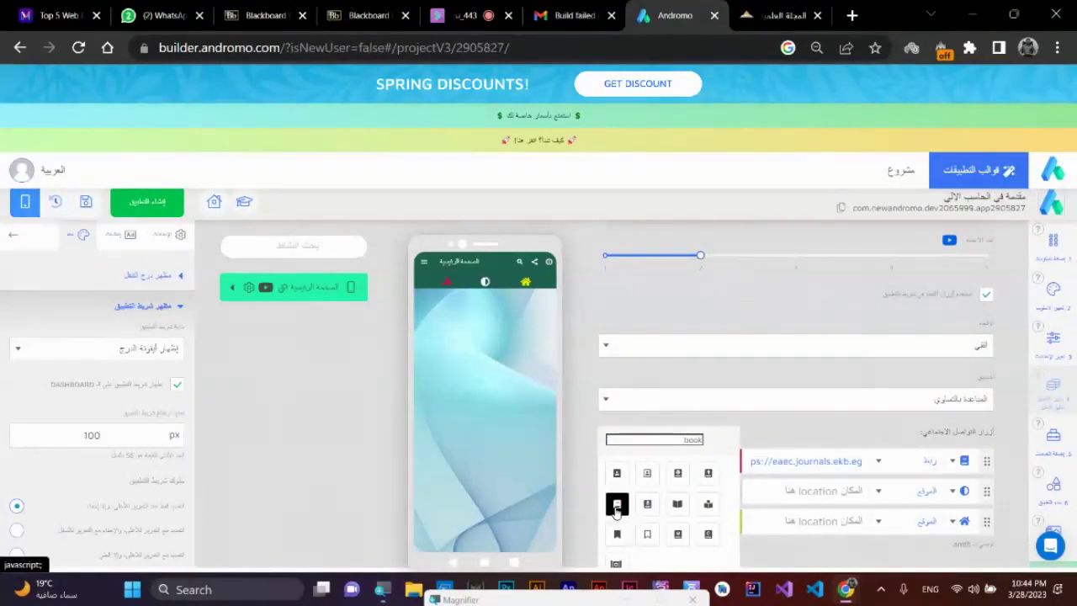
pyautogui.click(451, 288)
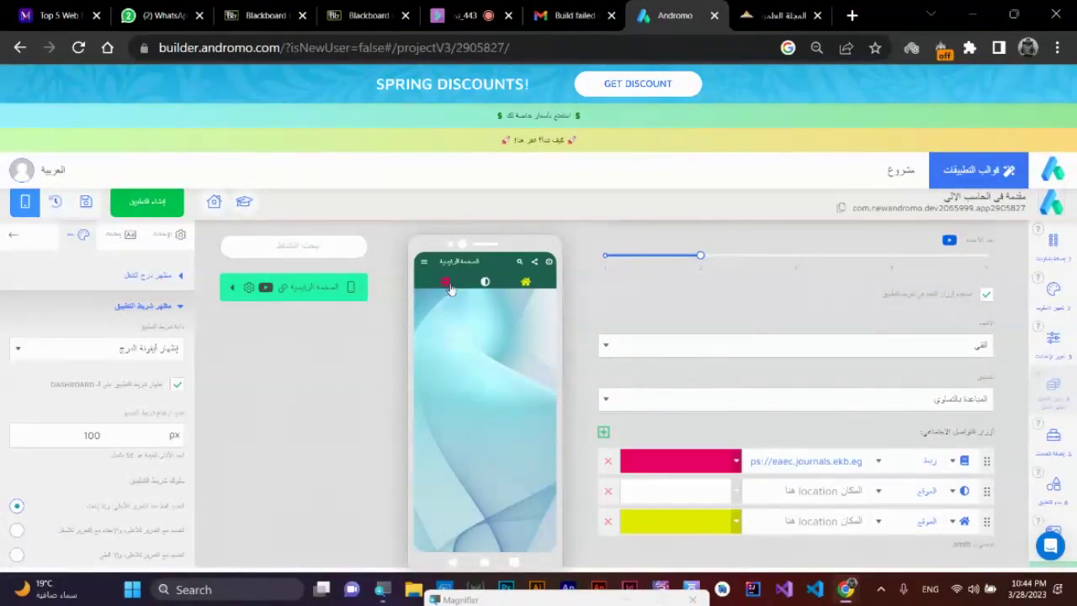
# - Colour the first button black
pyautogui.click(666, 458)
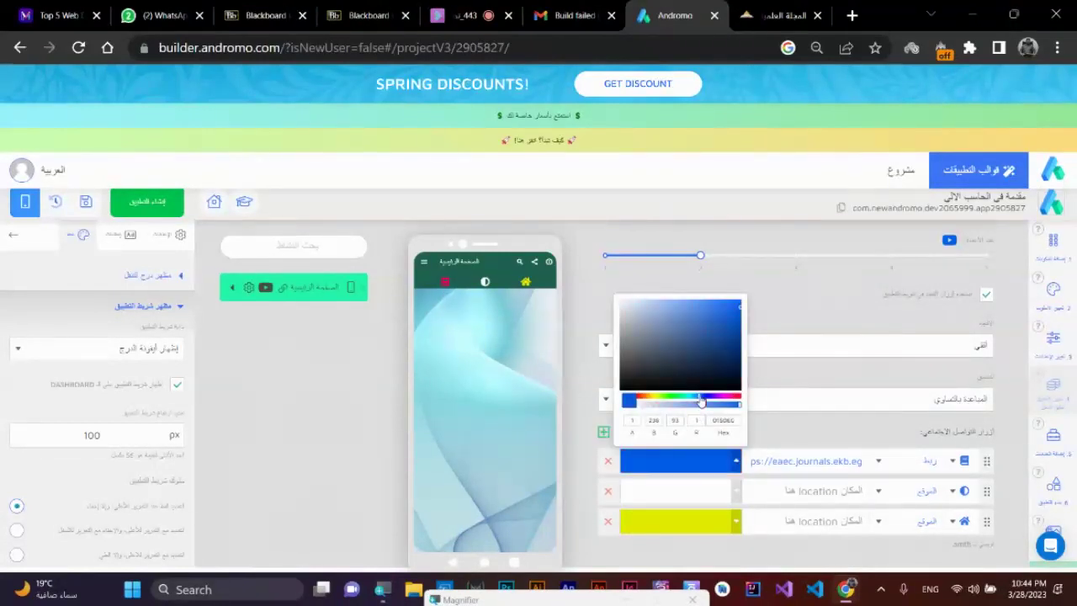
pyautogui.click(685, 322)
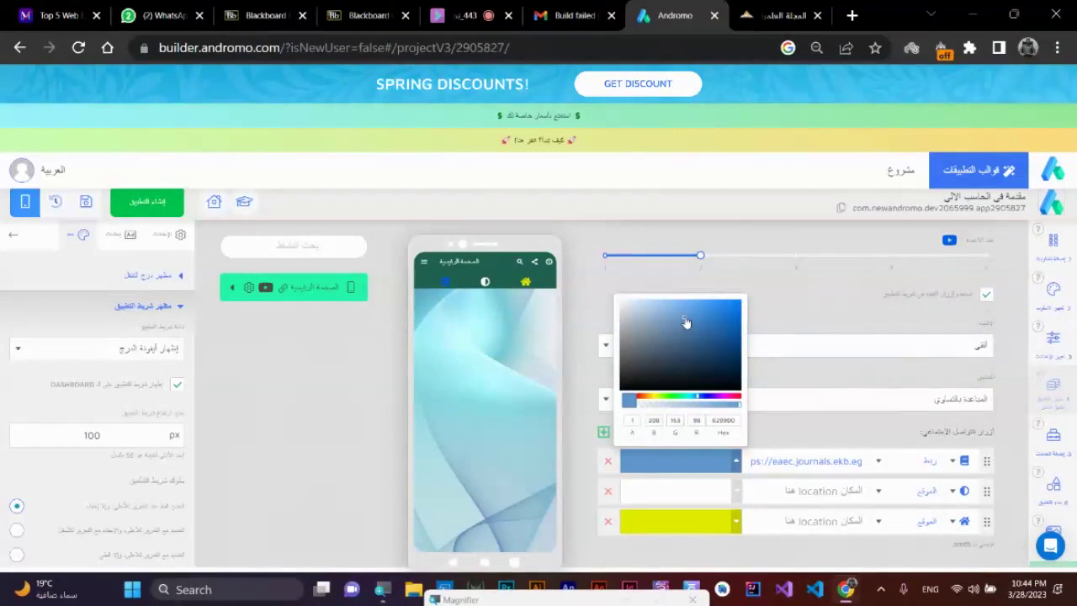
pyautogui.moveTo(686, 322)
pyautogui.mouseDown()
pyautogui.moveTo(714, 320)
pyautogui.moveTo(730, 411)
pyautogui.moveTo(698, 378)
pyautogui.moveTo(612, 402)
pyautogui.mouseUp()
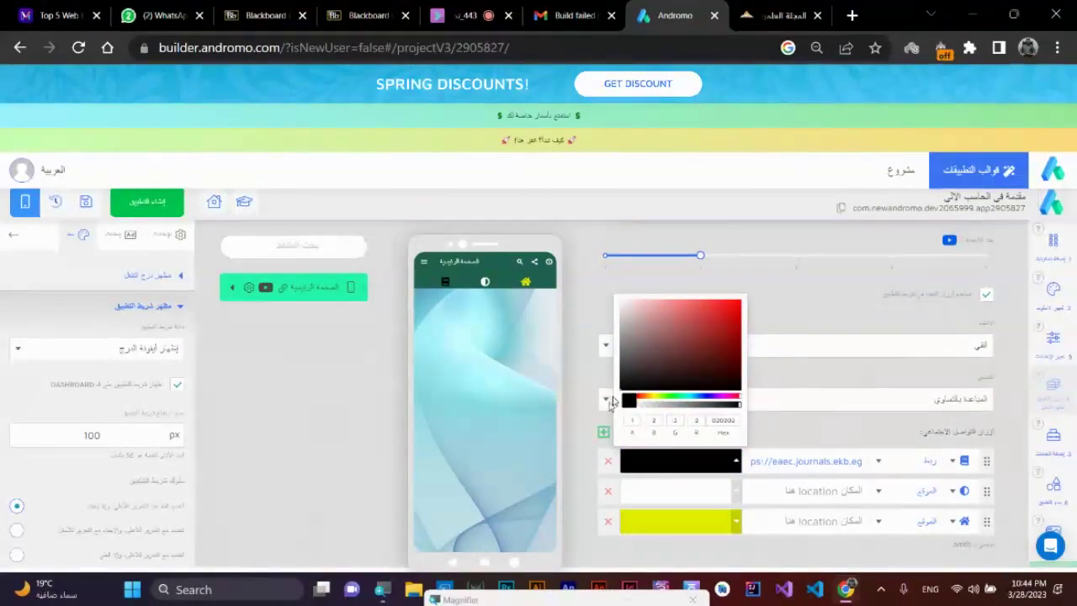
pyautogui.click(612, 402)
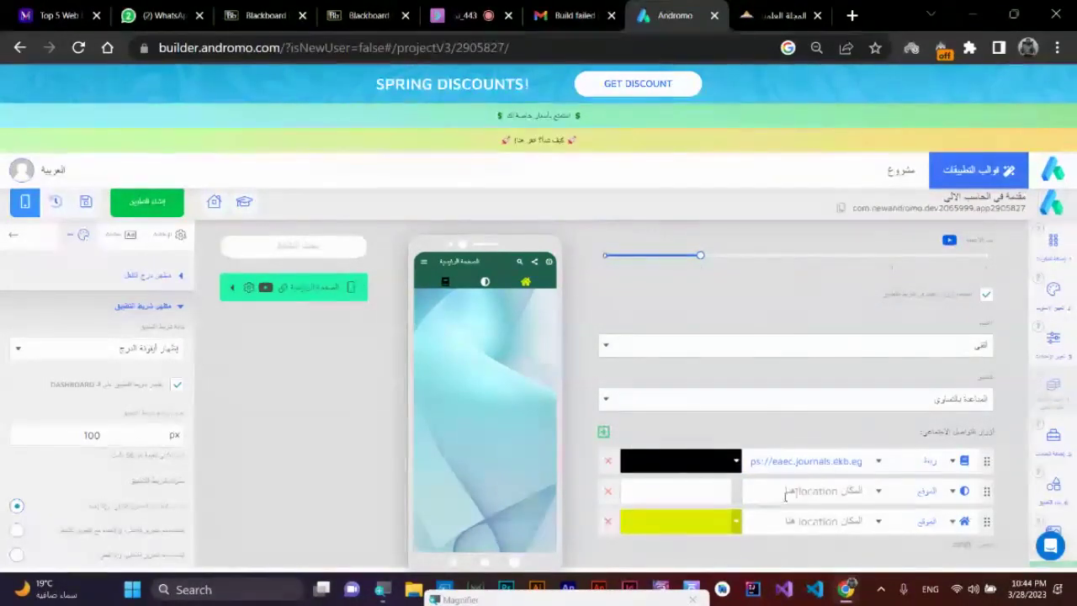
pyautogui.click(446, 282)
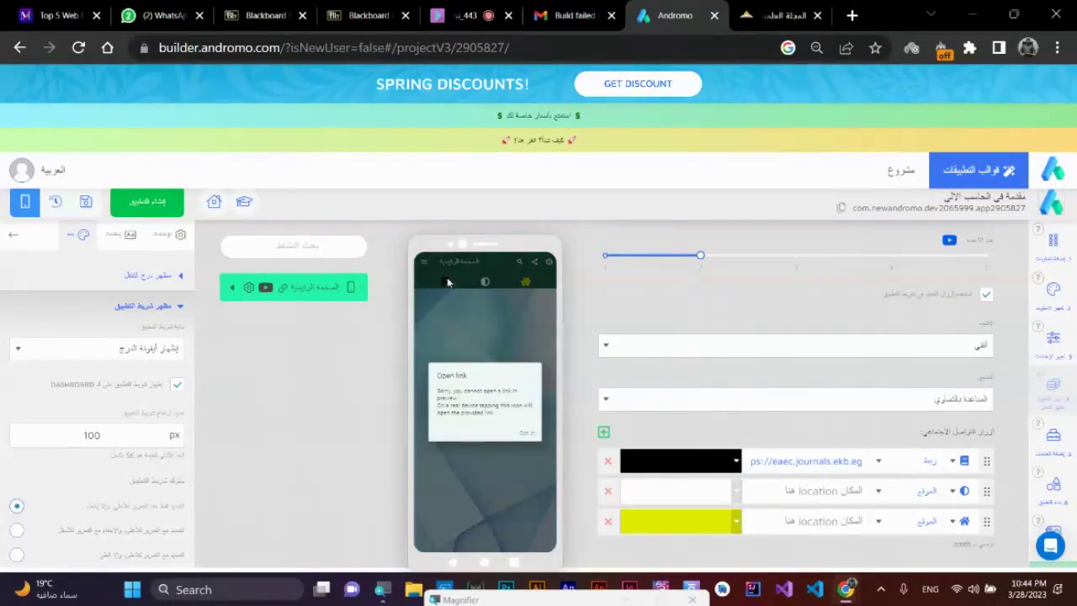
pyautogui.click(526, 434)
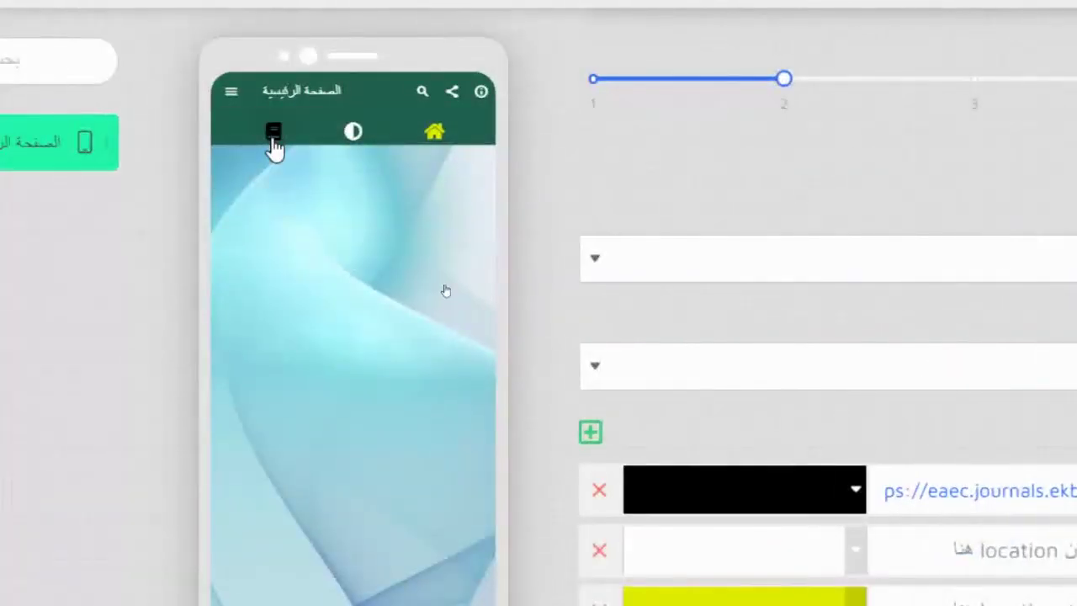
pyautogui.click(274, 145)
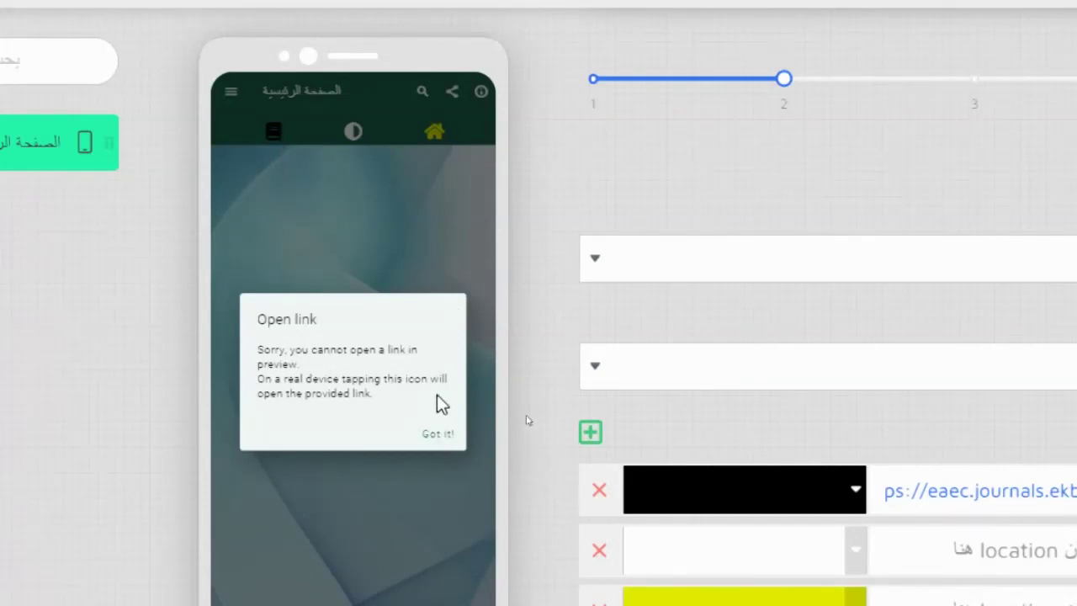
pyautogui.click(438, 433)
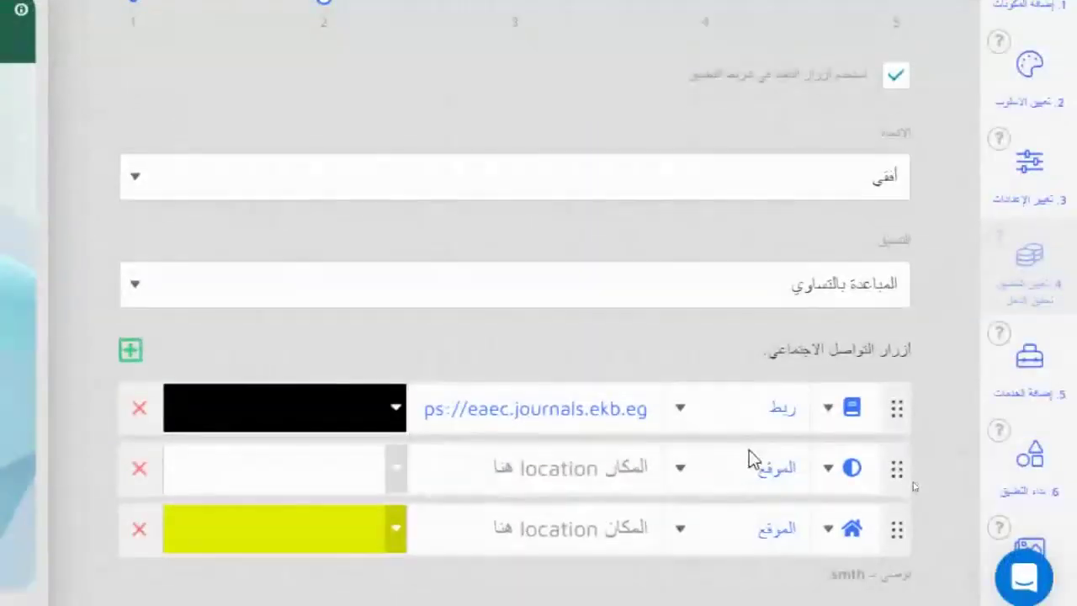
# - Make the second button an البريد (mail) action with the @ icon and the contact's e-mail address
pyautogui.click(886, 559)
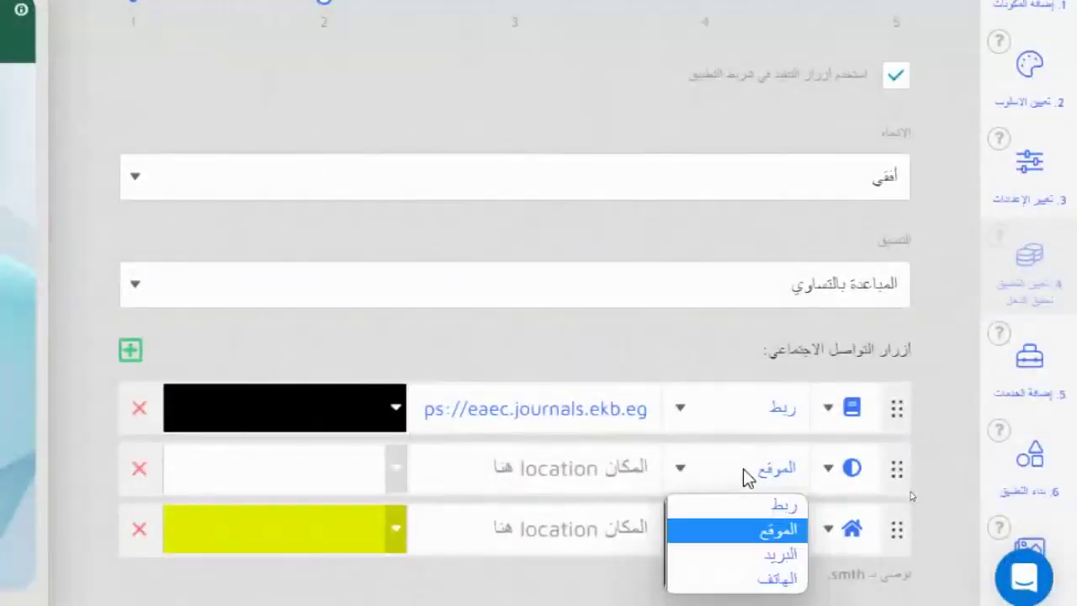
pyautogui.click(774, 564)
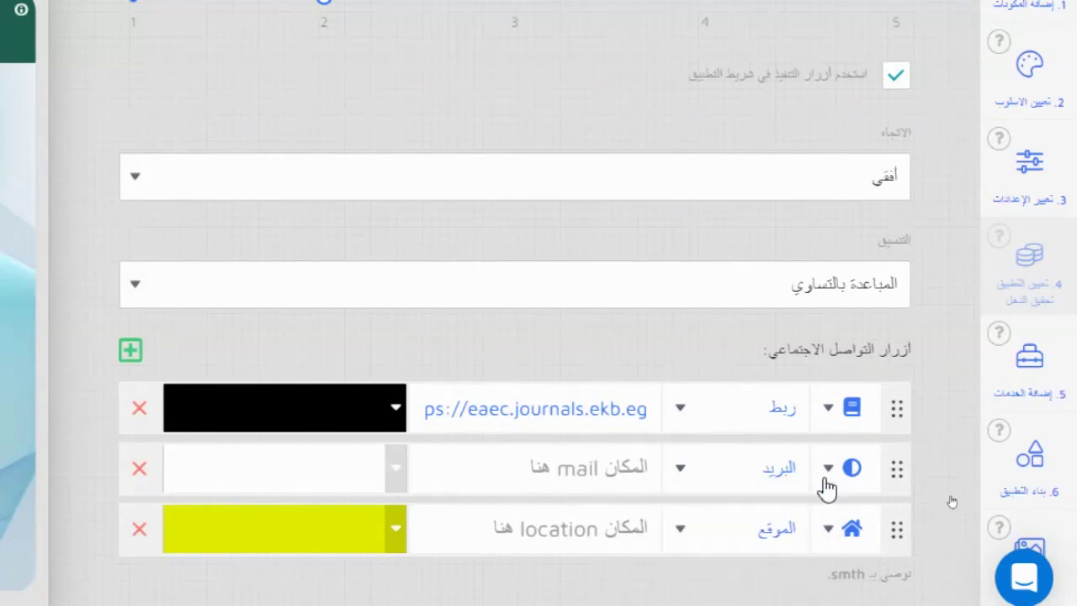
pyautogui.click(828, 468)
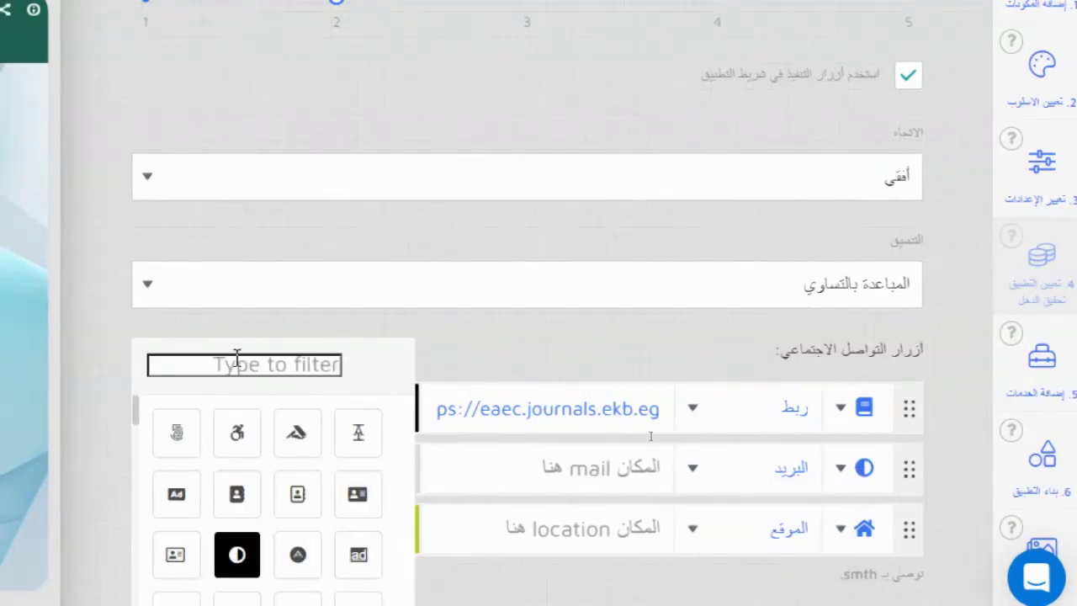
pyautogui.click(225, 361)
pyautogui.write('mai')
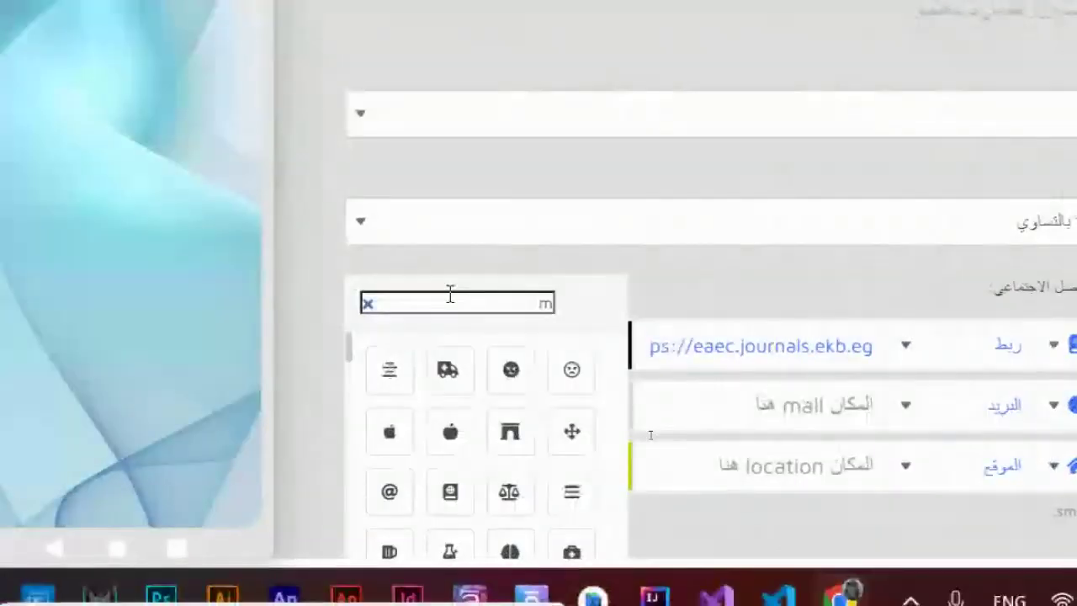
pyautogui.write('l')
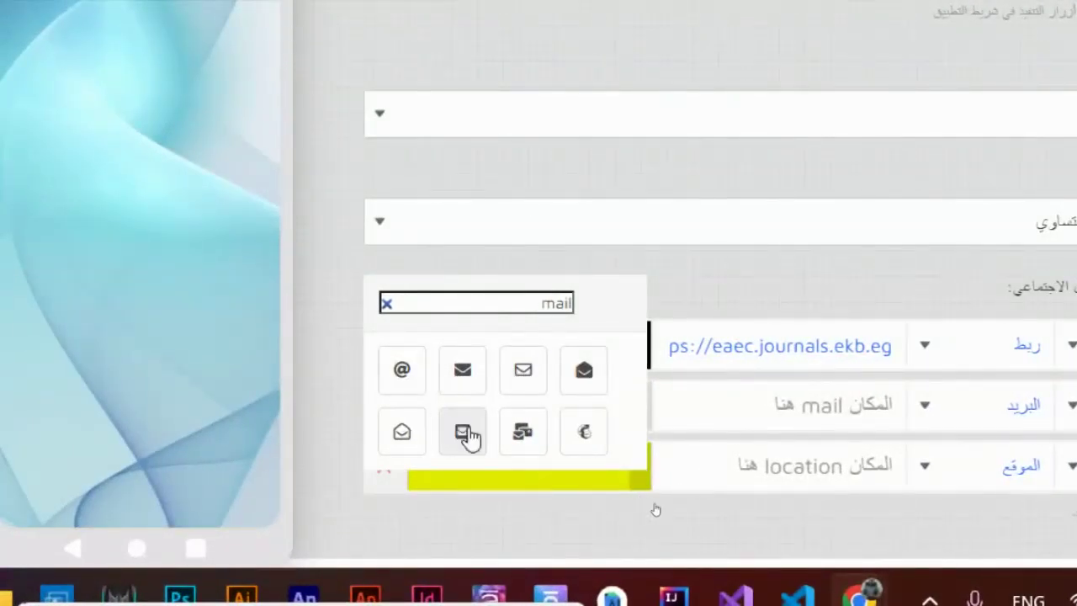
pyautogui.click(403, 371)
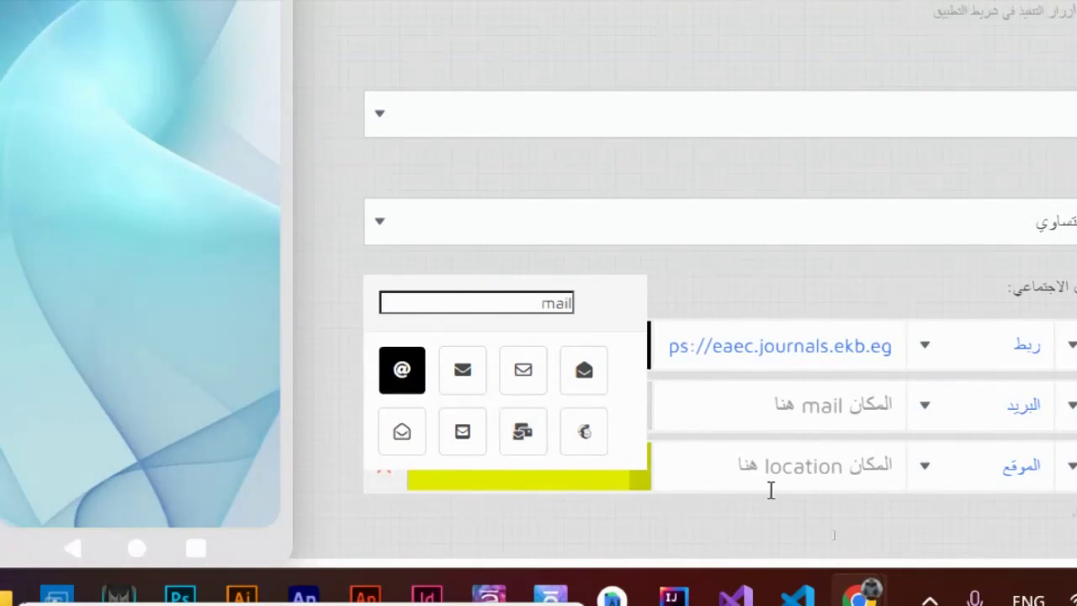
pyautogui.click(822, 400)
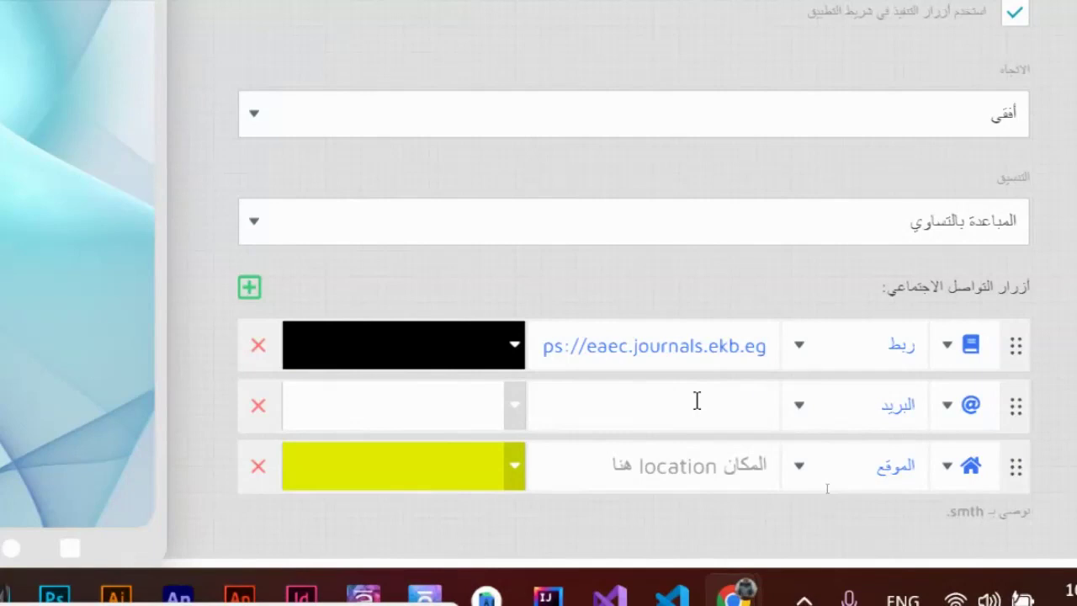
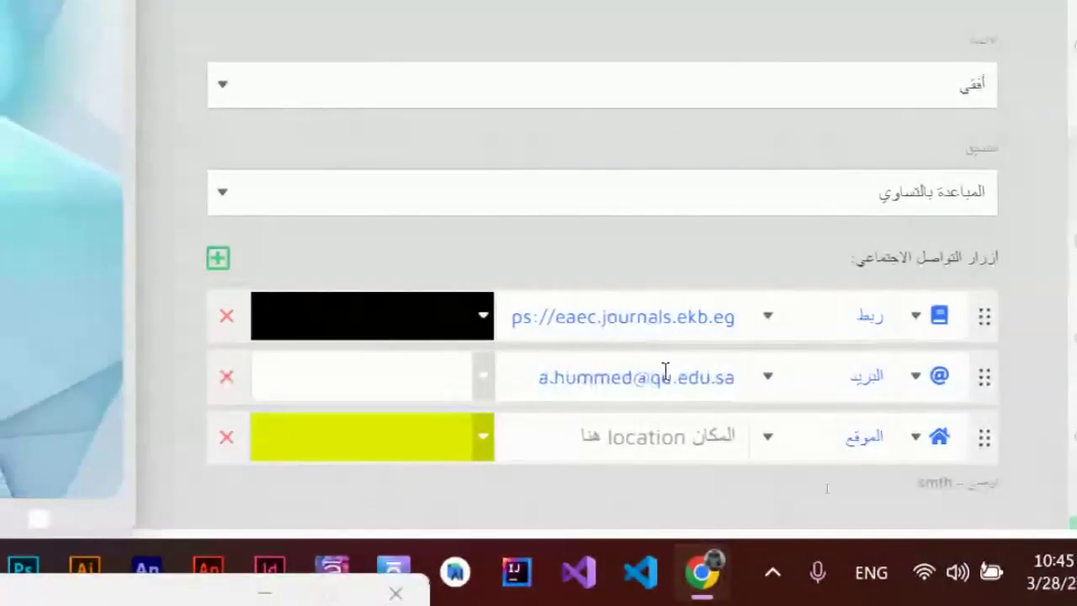
# - Make the third button a الهاتف (phone) action with a handset icon and the contact's phone number
pyautogui.click(822, 440)
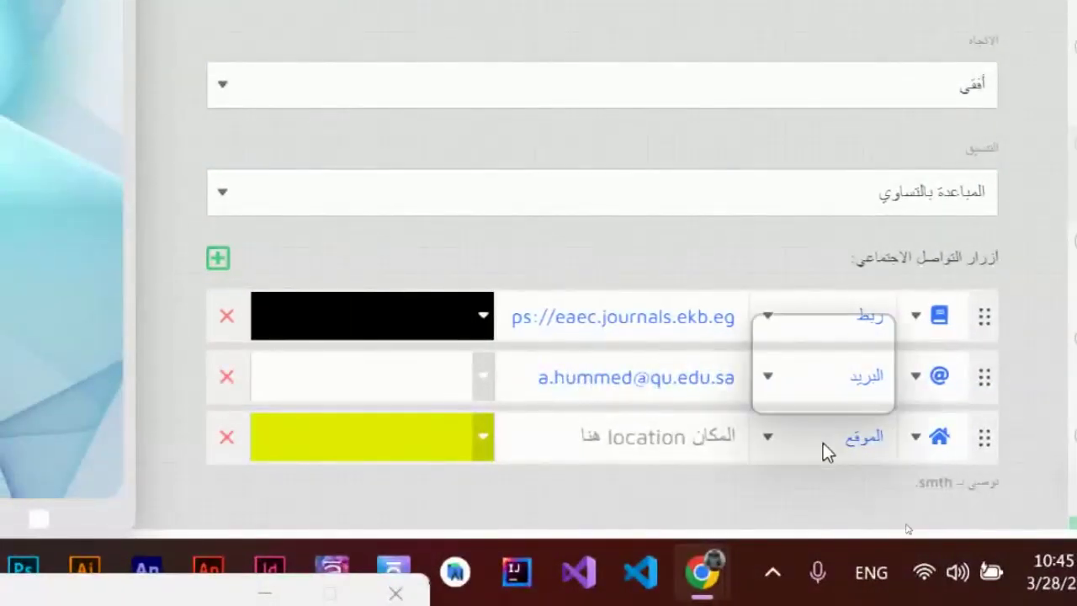
pyautogui.click(868, 401)
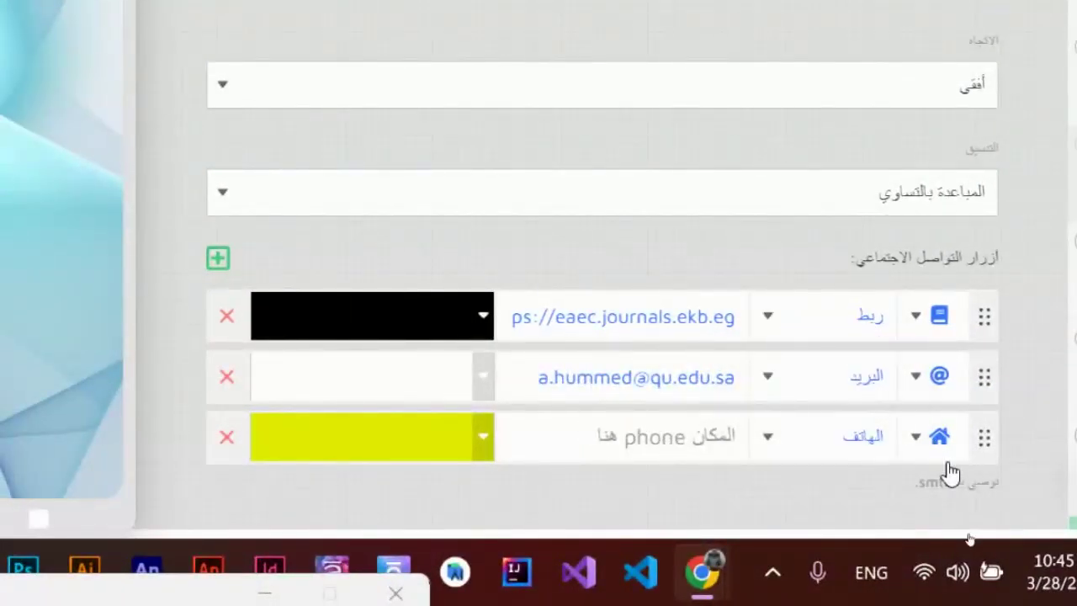
pyautogui.click(937, 446)
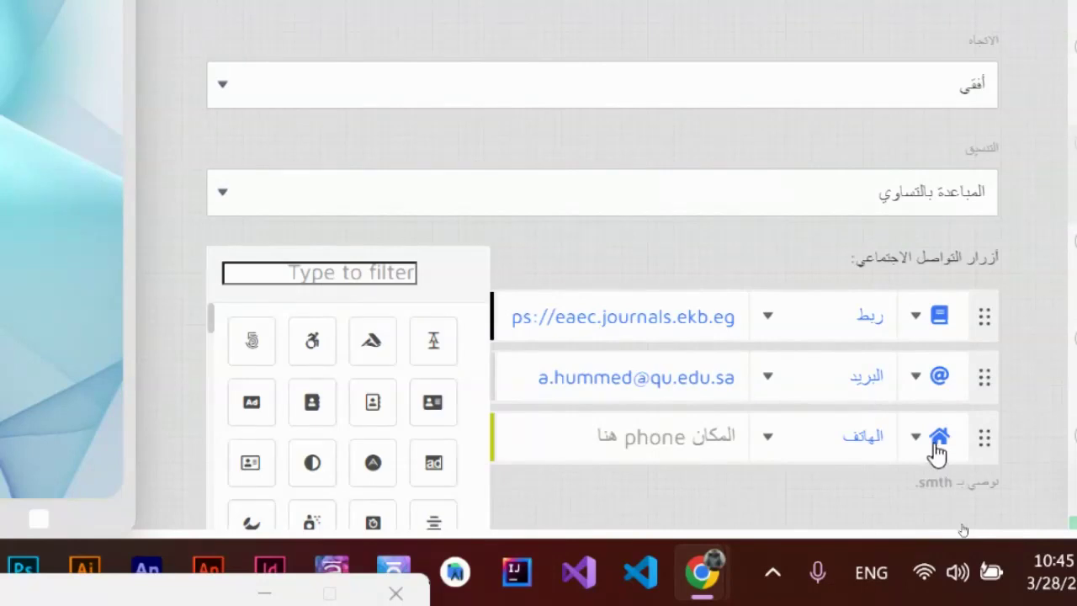
pyautogui.click(290, 273)
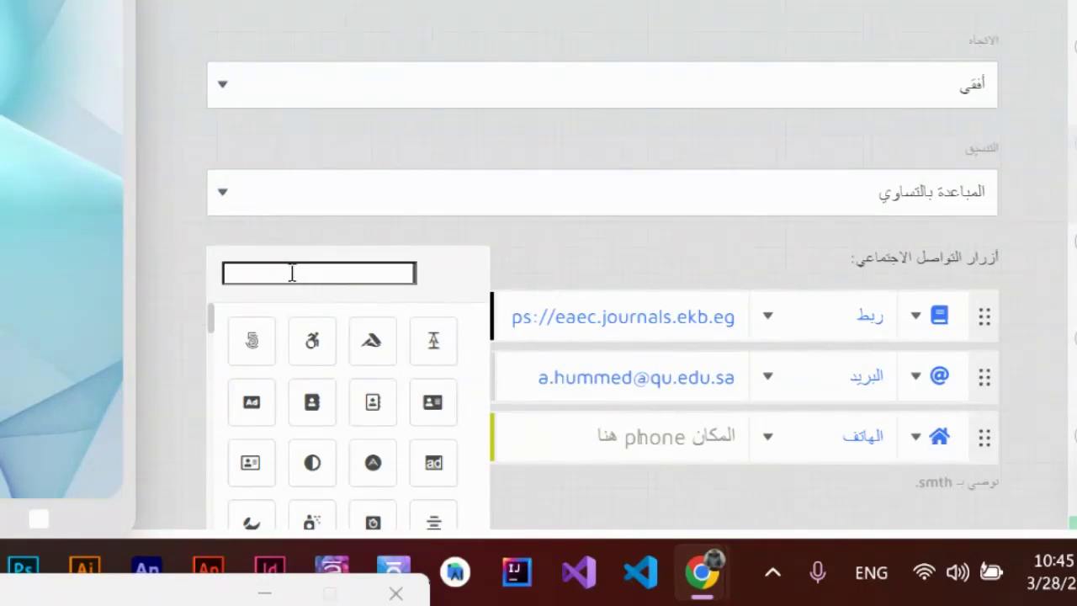
pyautogui.write('p')
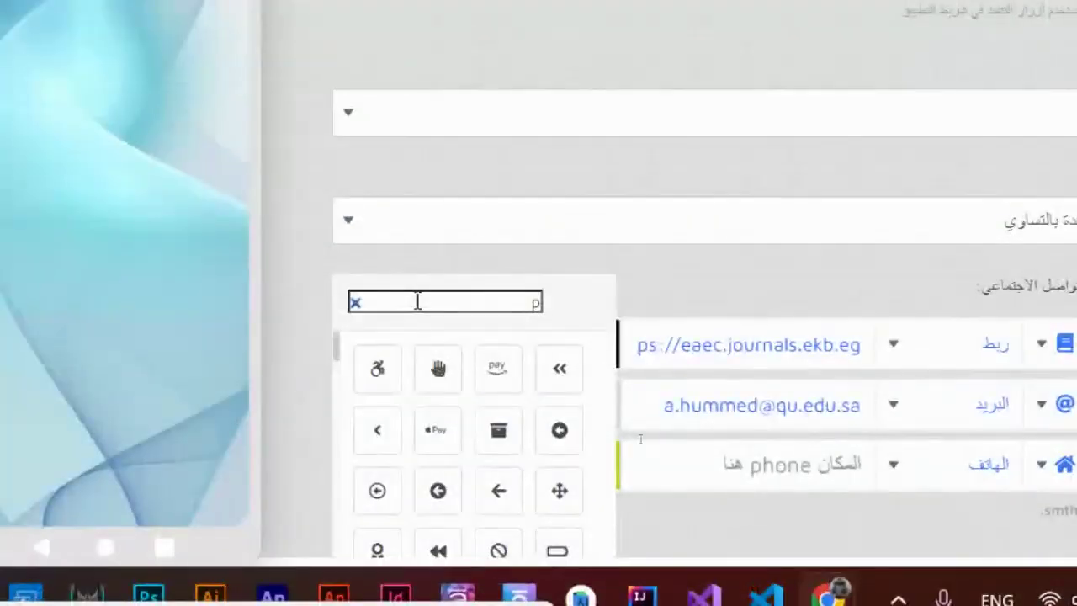
pyautogui.write('h')
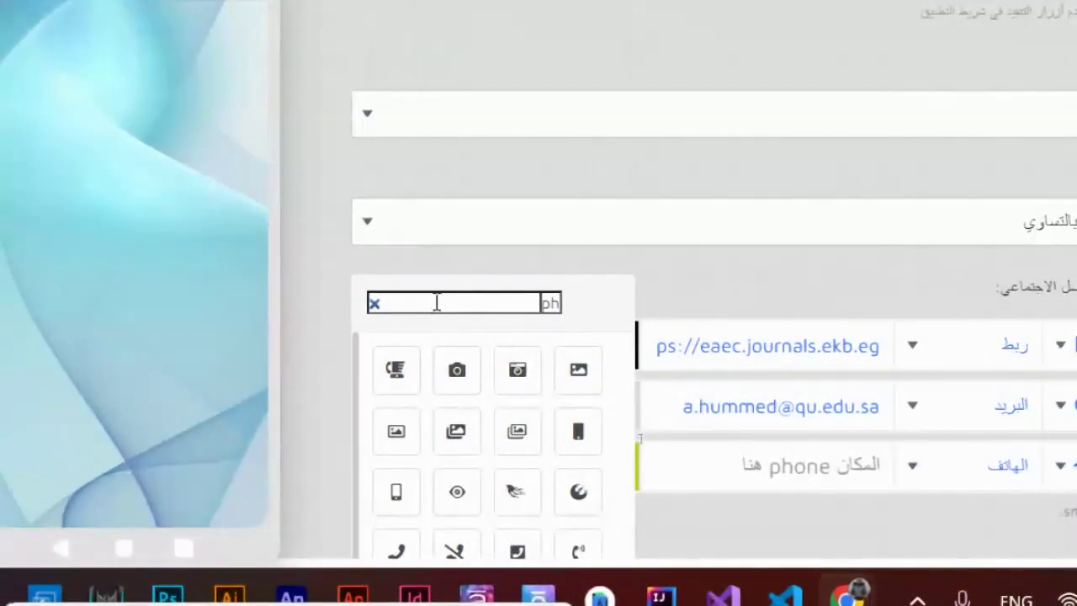
pyautogui.write('o')
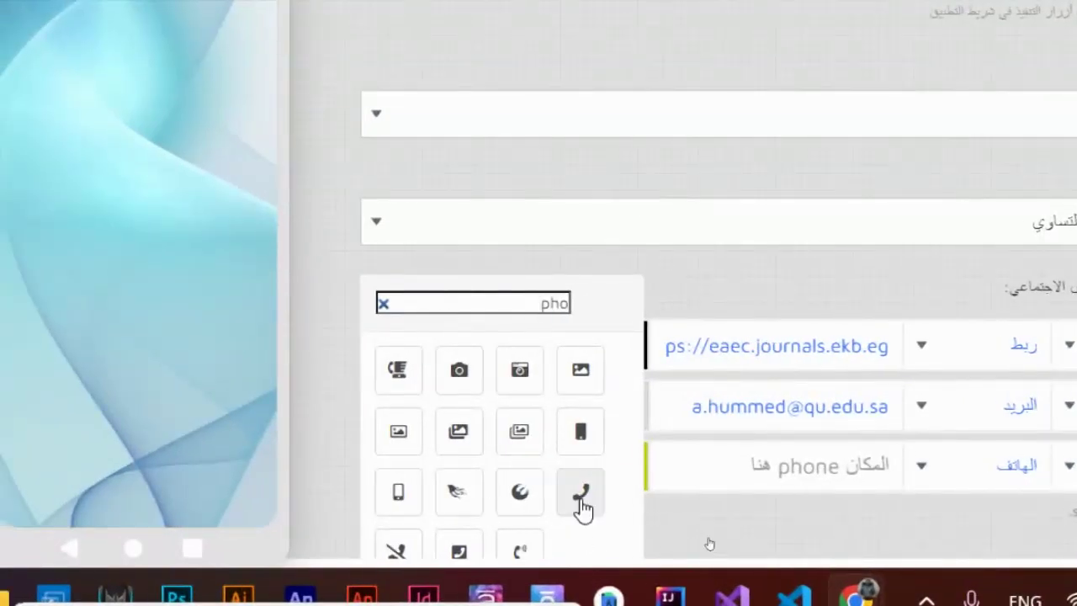
pyautogui.click(582, 503)
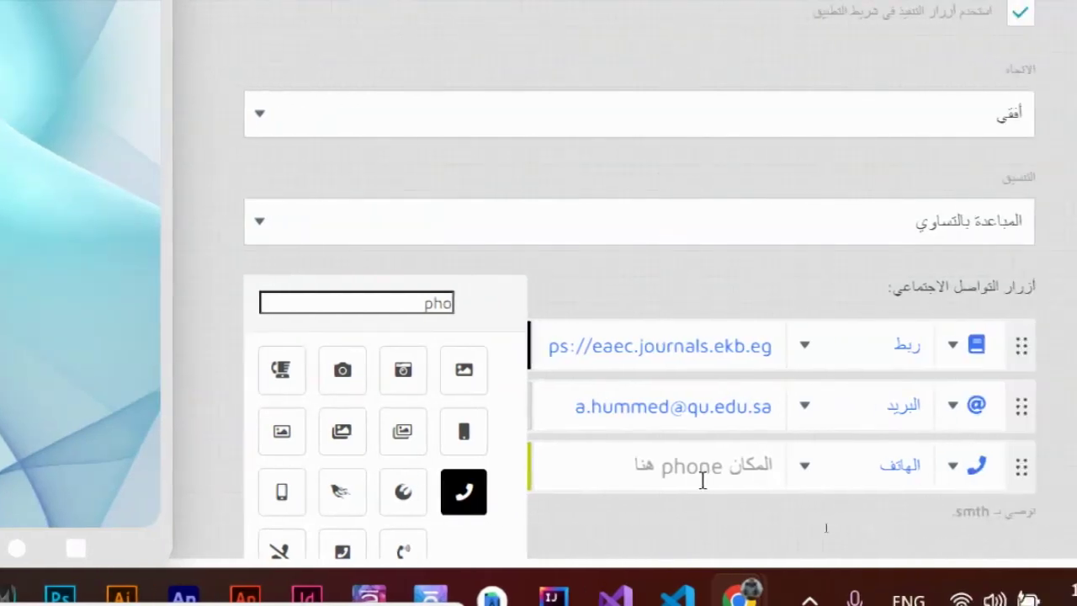
pyautogui.click(682, 473)
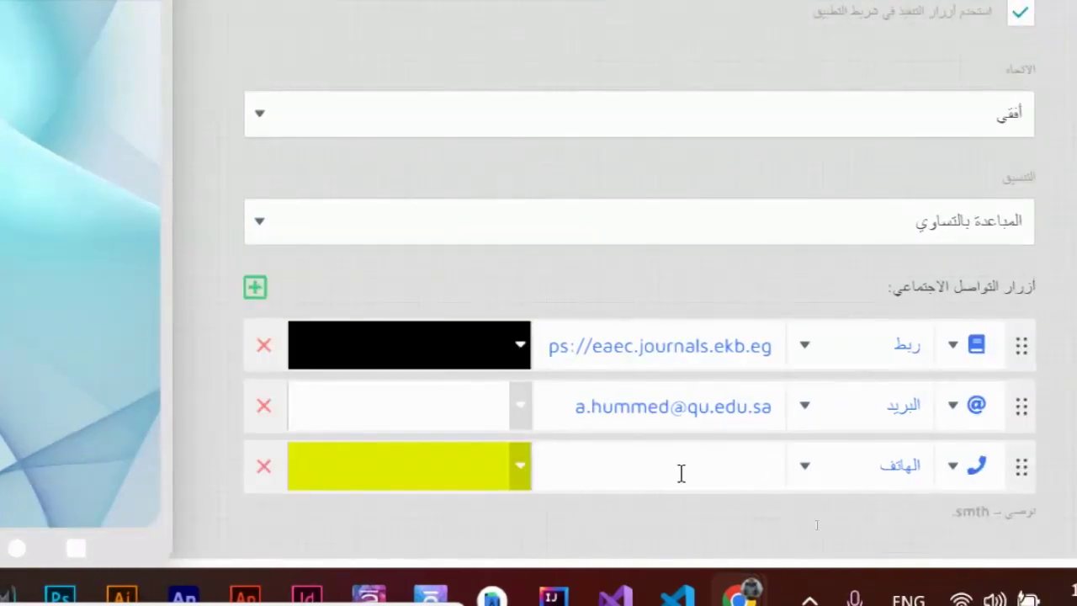
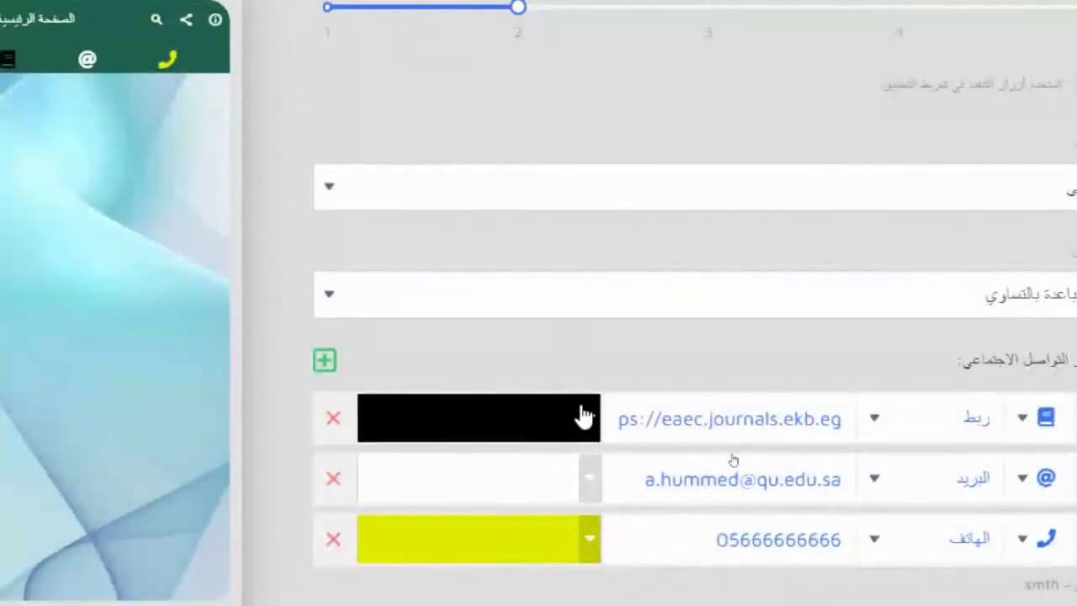
# - Colour the book link button orange
pyautogui.click(860, 471)
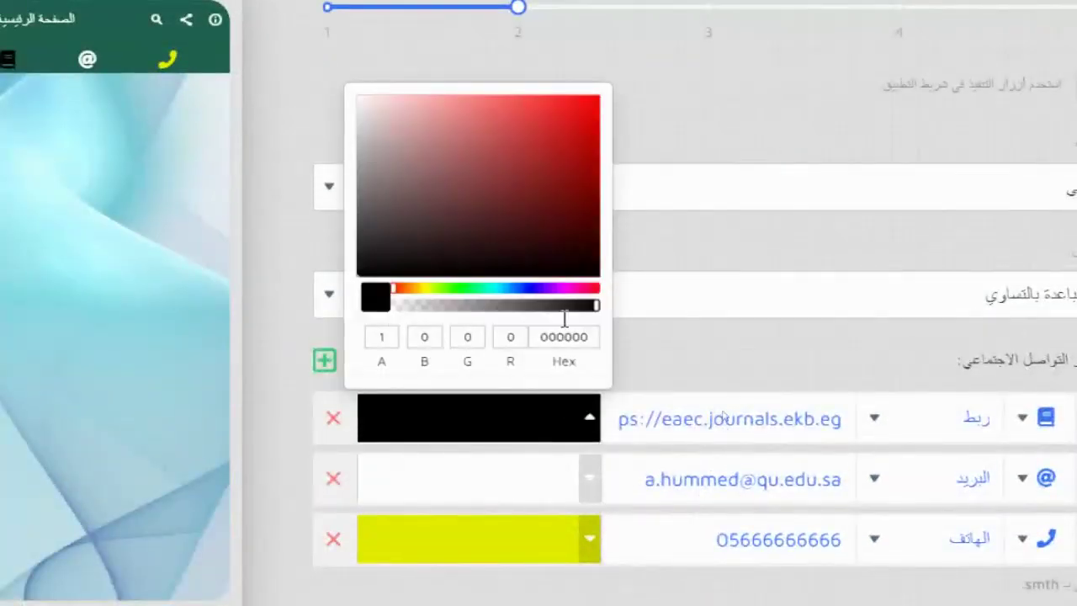
pyautogui.click(408, 289)
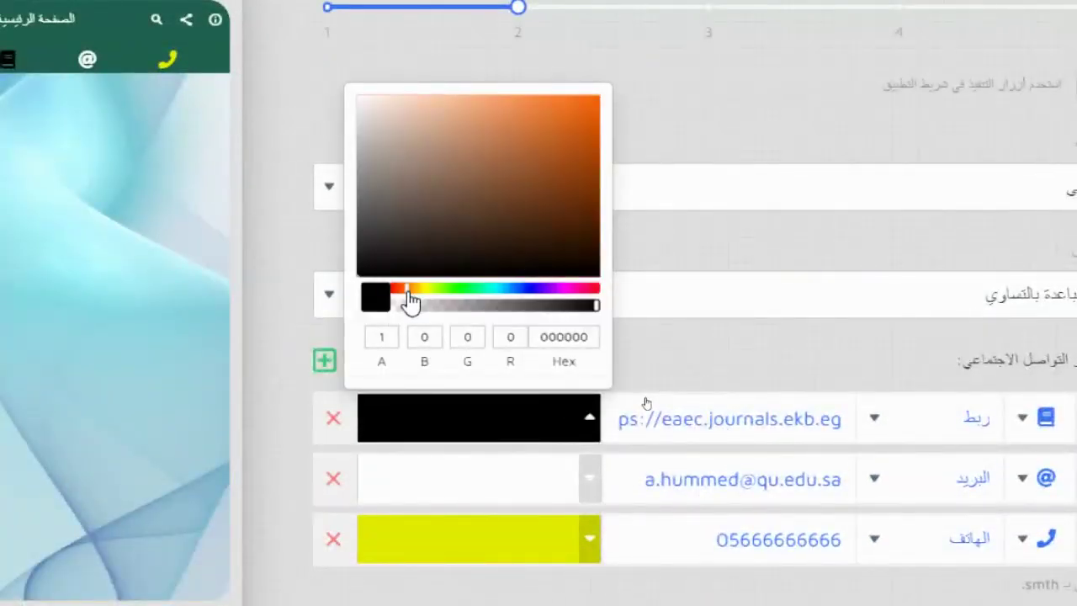
pyautogui.click(552, 116)
pyautogui.click(792, 355)
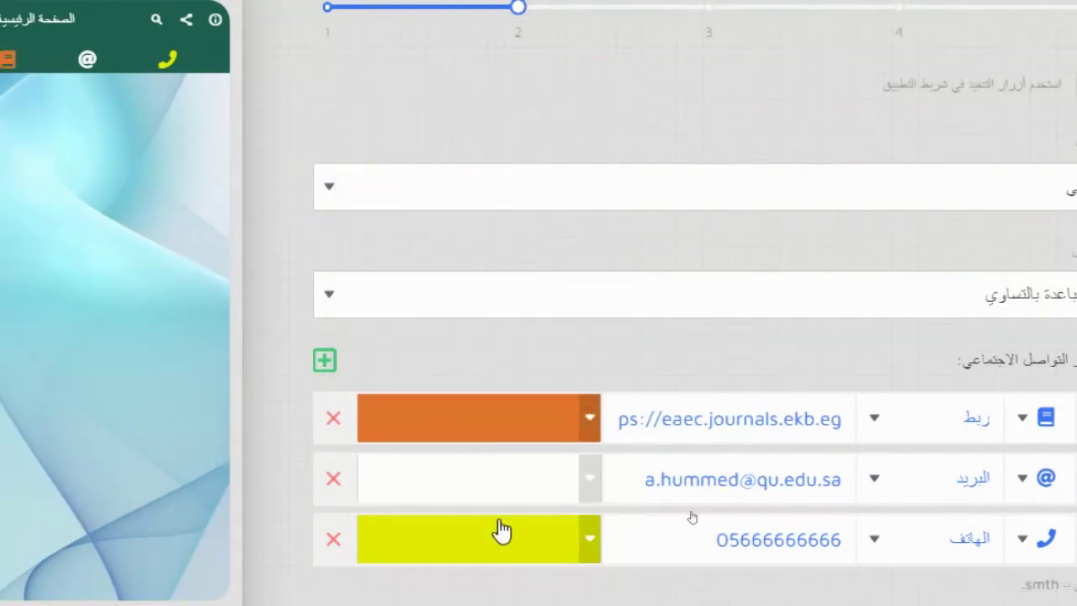
# - Colour the mail button purple A530A1
pyautogui.click(562, 494)
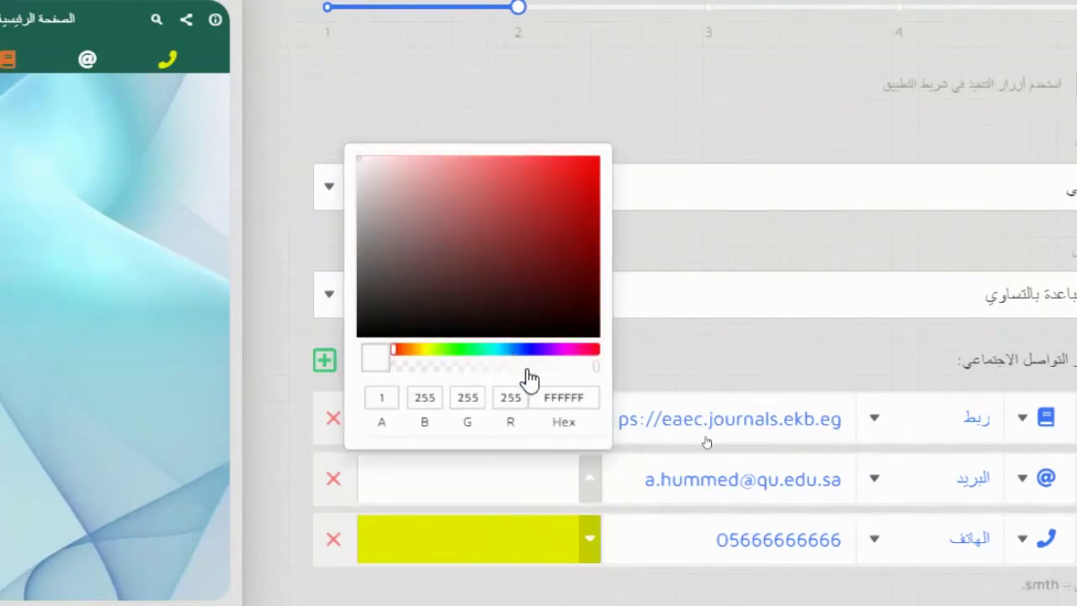
pyautogui.click(563, 349)
pyautogui.click(523, 201)
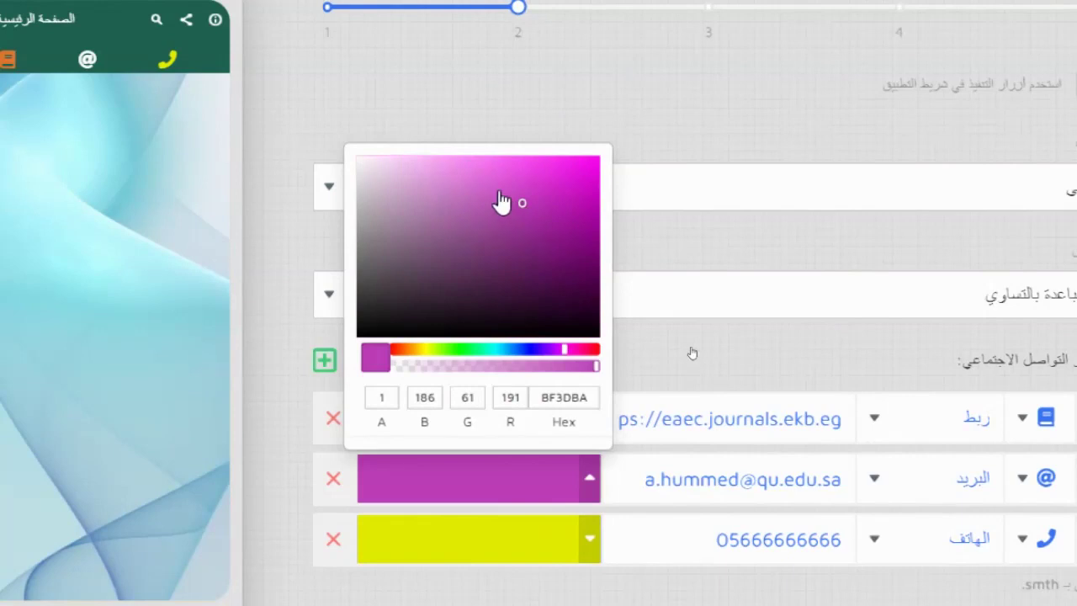
pyautogui.click(462, 166)
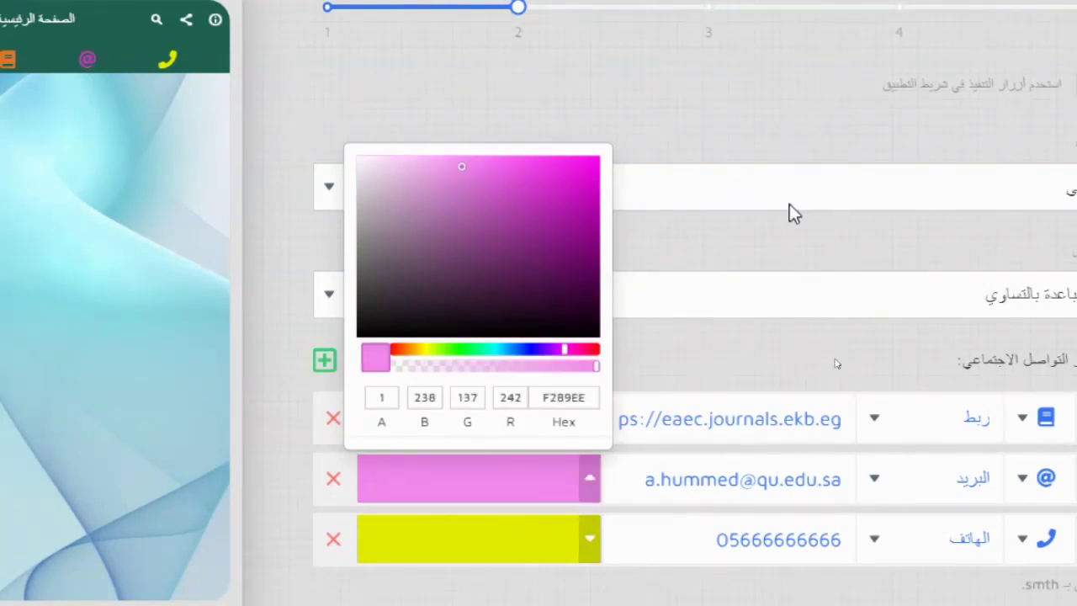
pyautogui.click(528, 221)
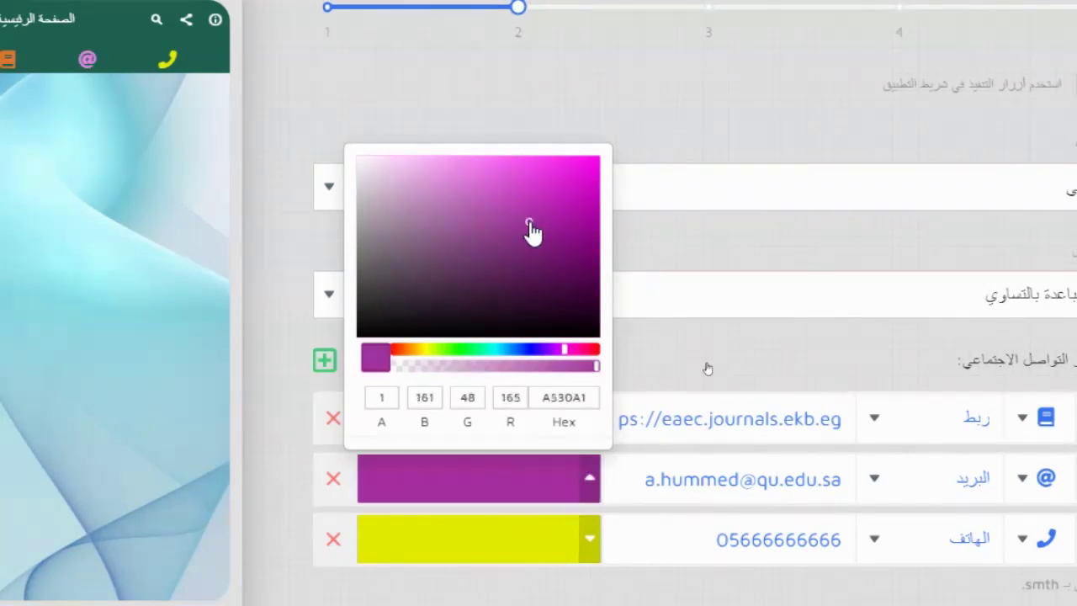
pyautogui.click(743, 245)
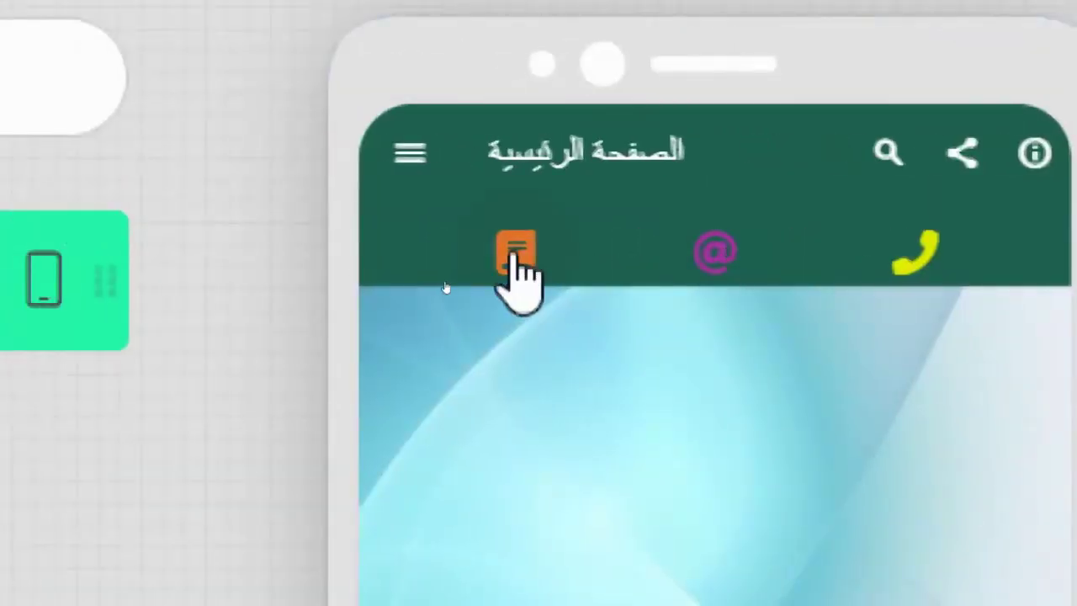
pyautogui.click(515, 254)
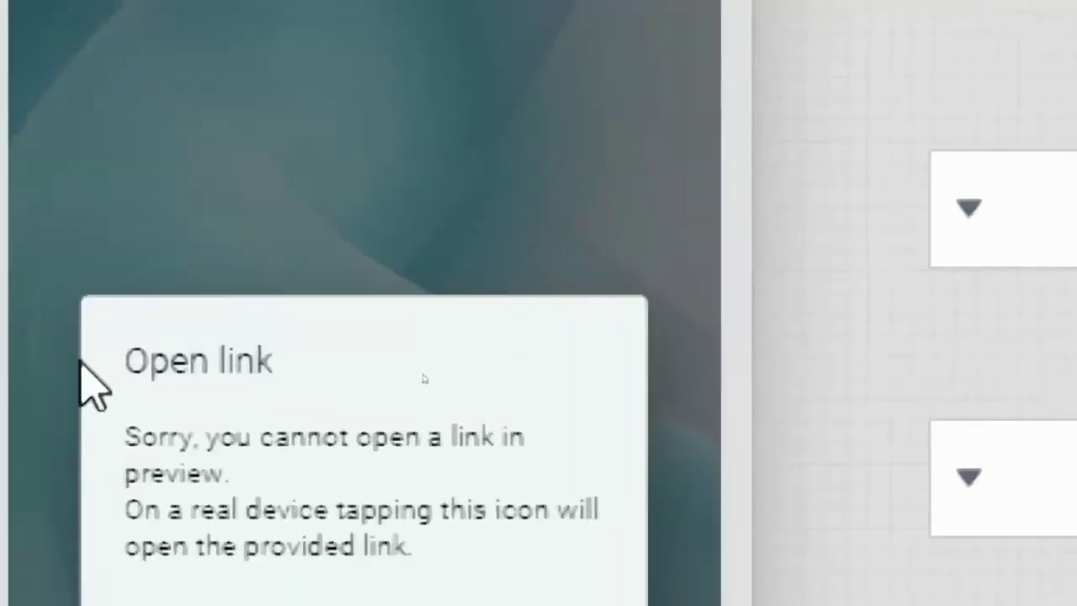
pyautogui.click(661, 395)
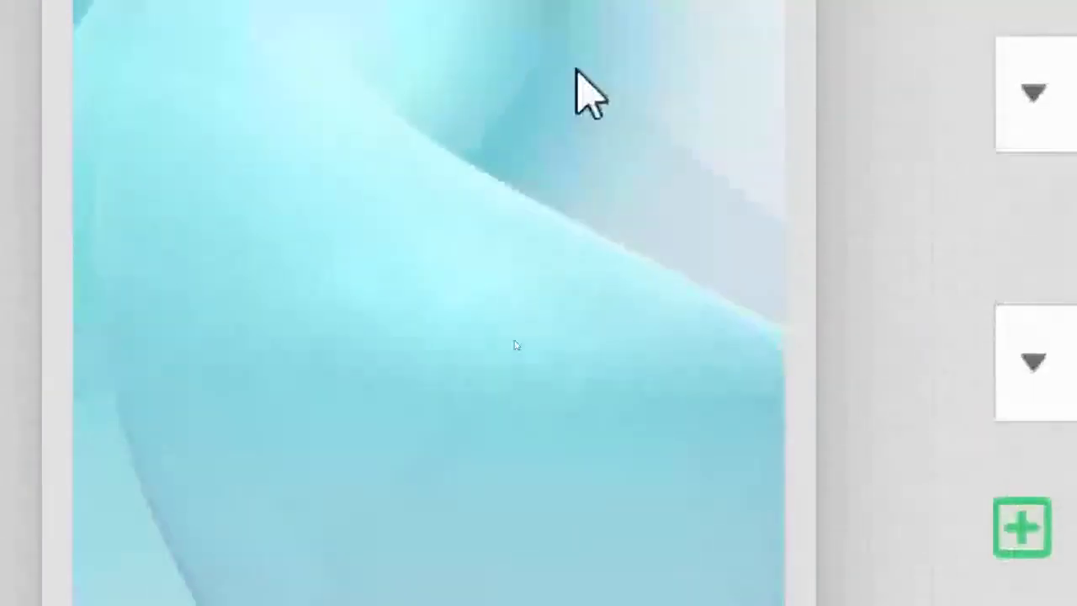
pyautogui.click(432, 122)
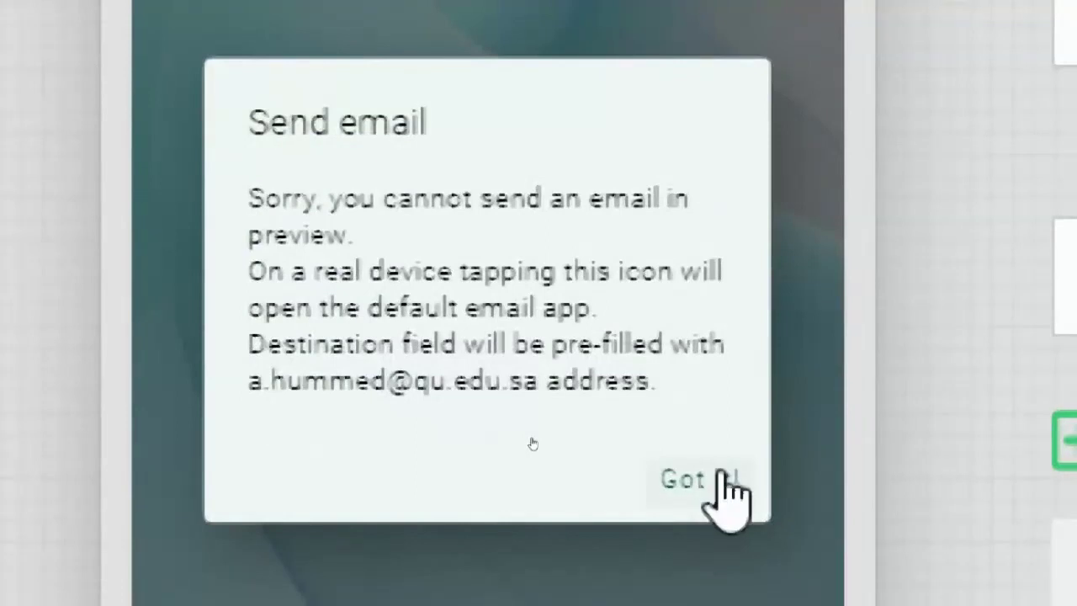
pyautogui.click(722, 602)
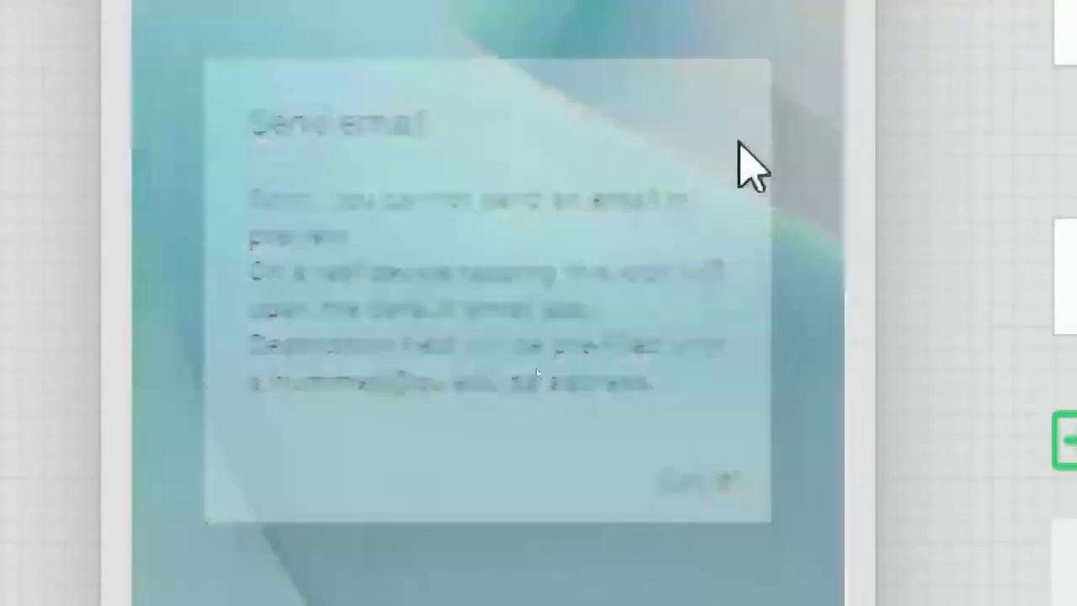
pyautogui.click(678, 230)
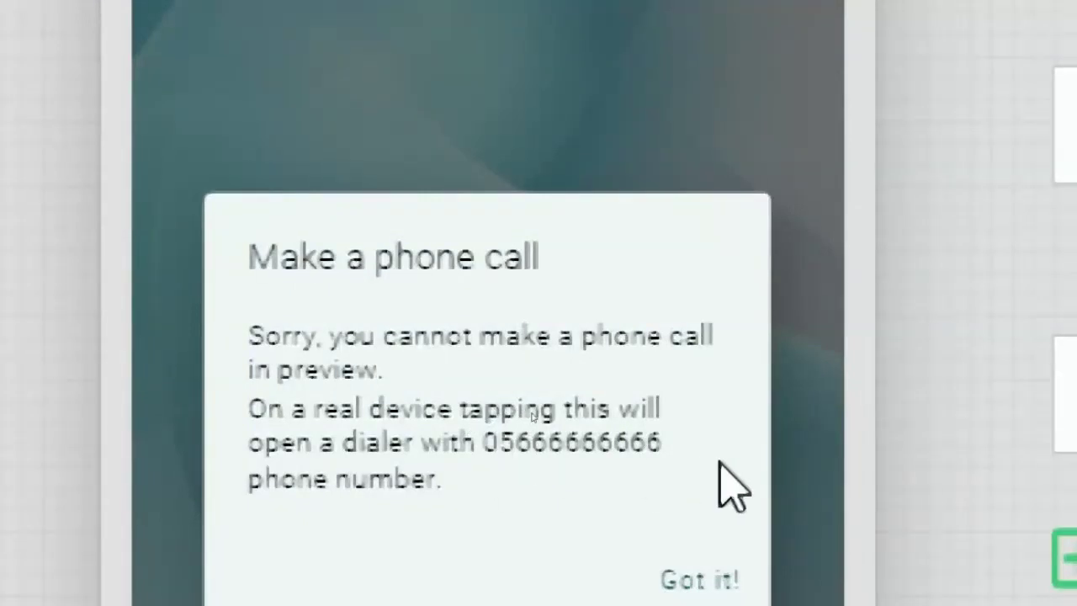
pyautogui.click(702, 577)
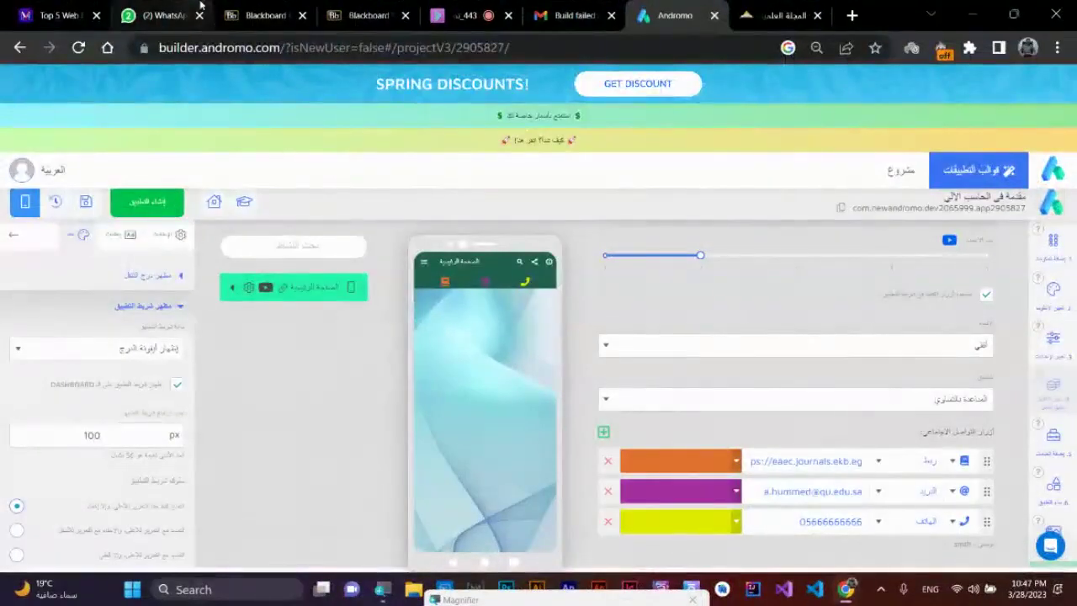
pyautogui.click(187, 4)
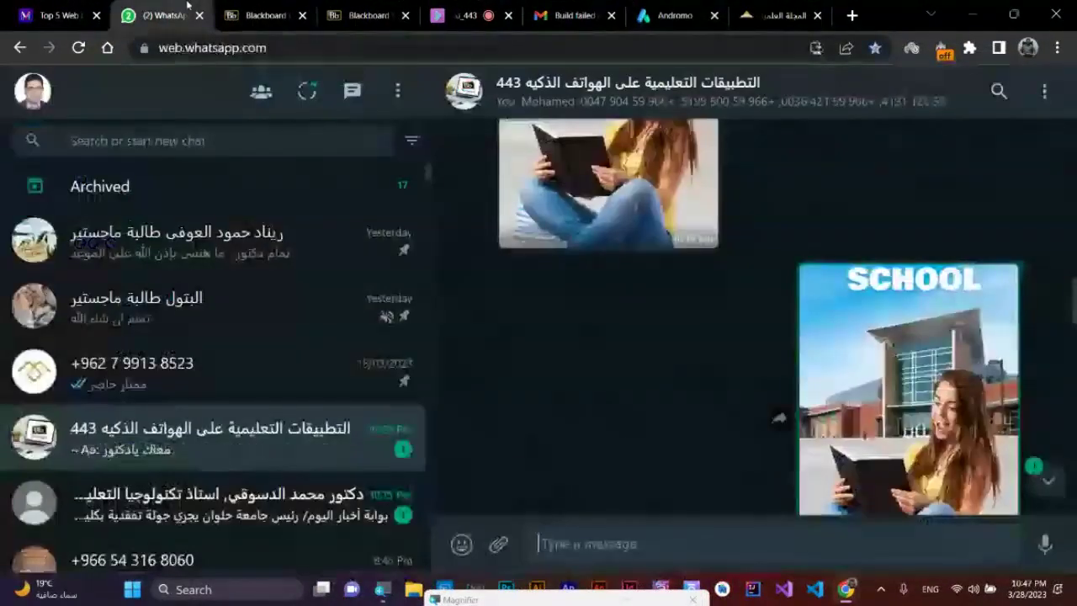
pyautogui.scroll(-3, 925, 454)
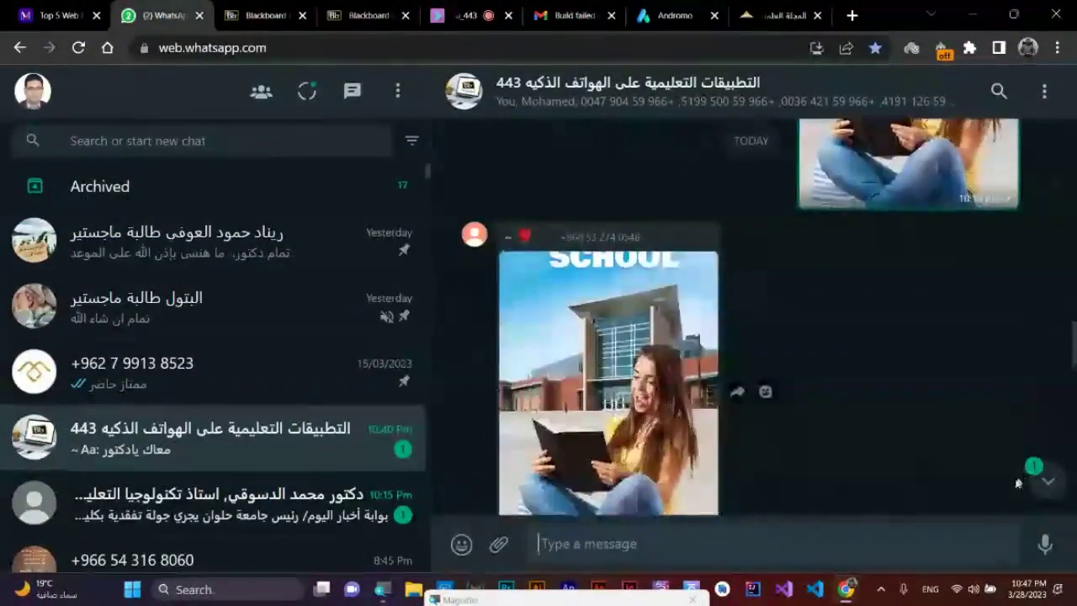
pyautogui.click(1048, 481)
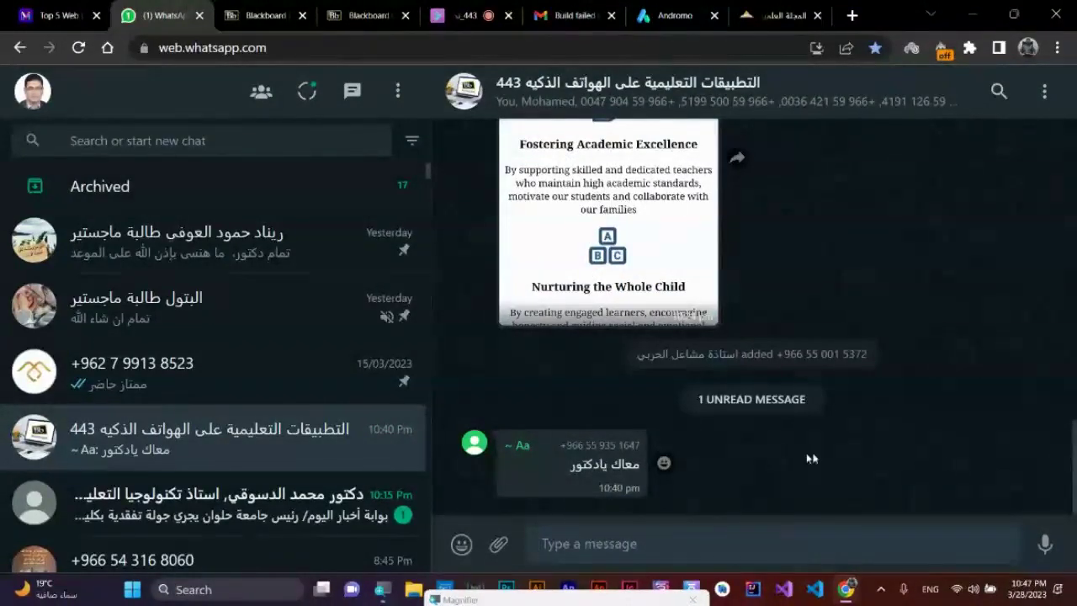
pyautogui.click(655, 86)
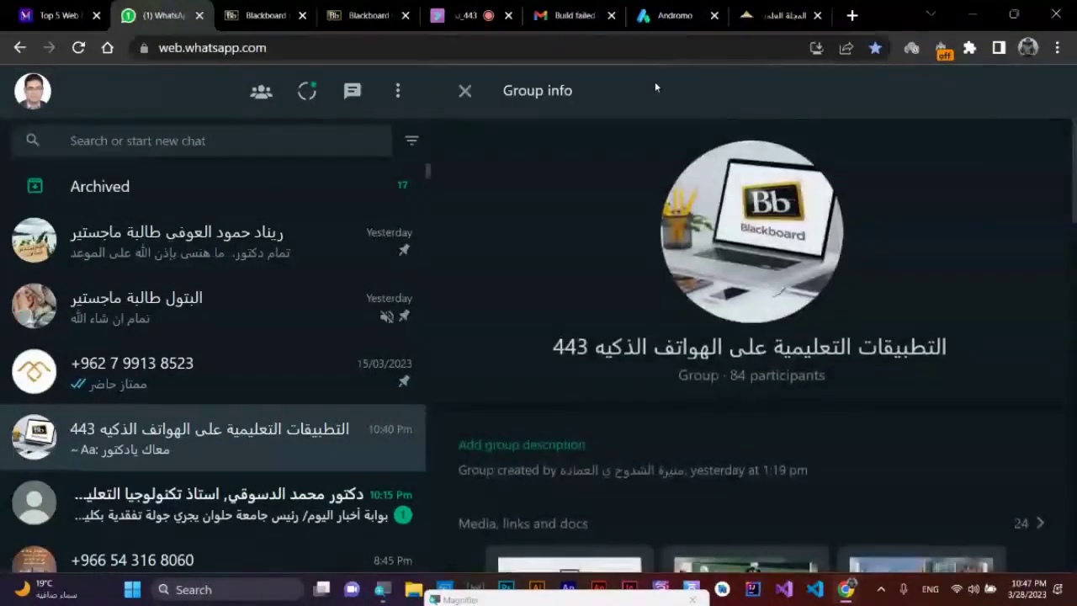
pyautogui.scroll(-15, 836, 348)
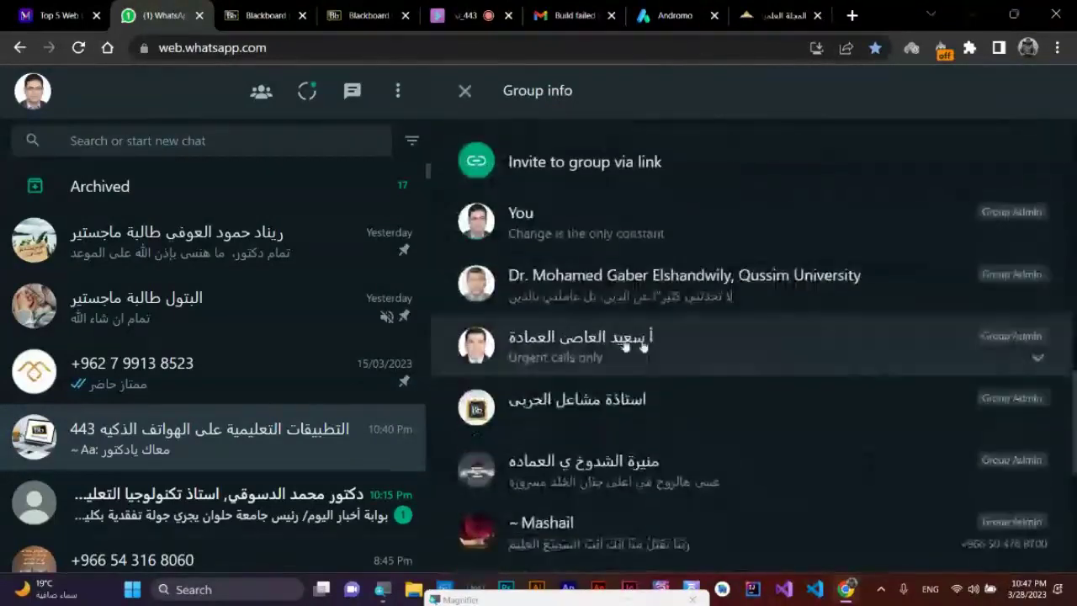
pyautogui.scroll(-2, 716, 344)
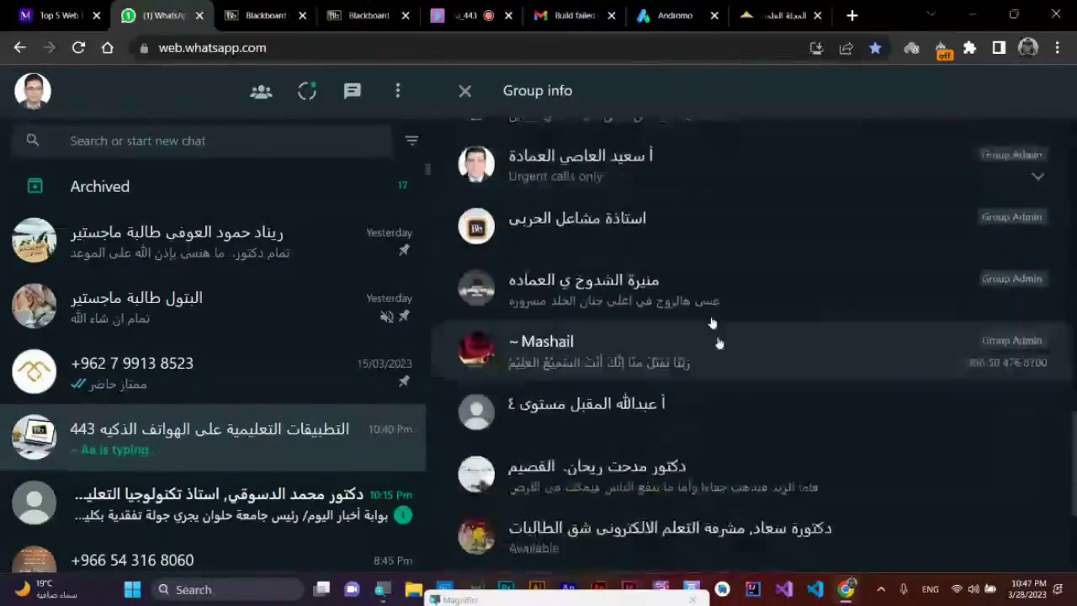
pyautogui.scroll(-1, 782, 416)
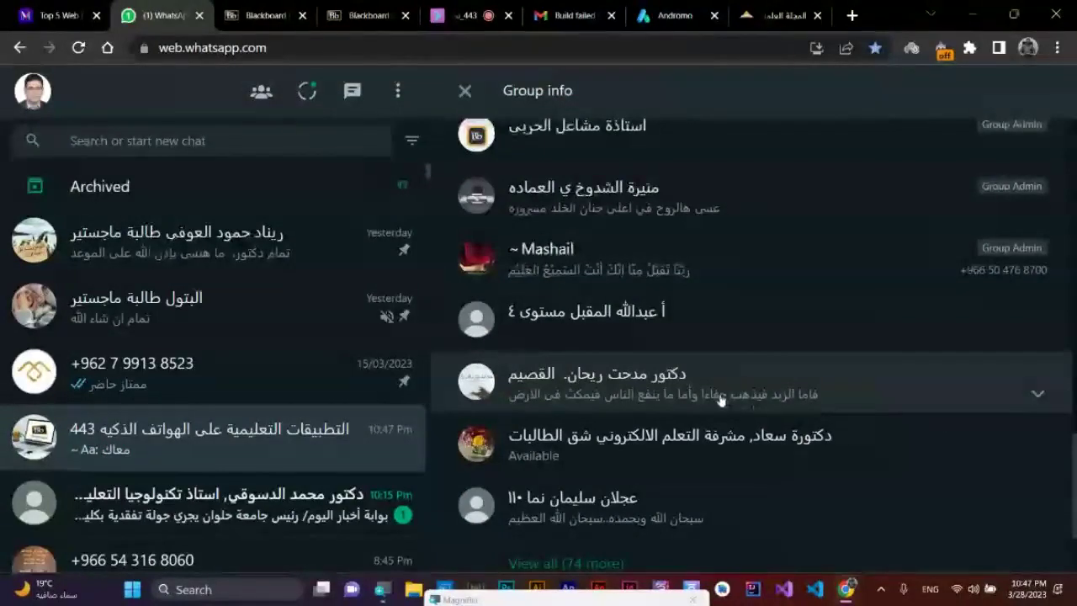
pyautogui.scroll(-1, 721, 401)
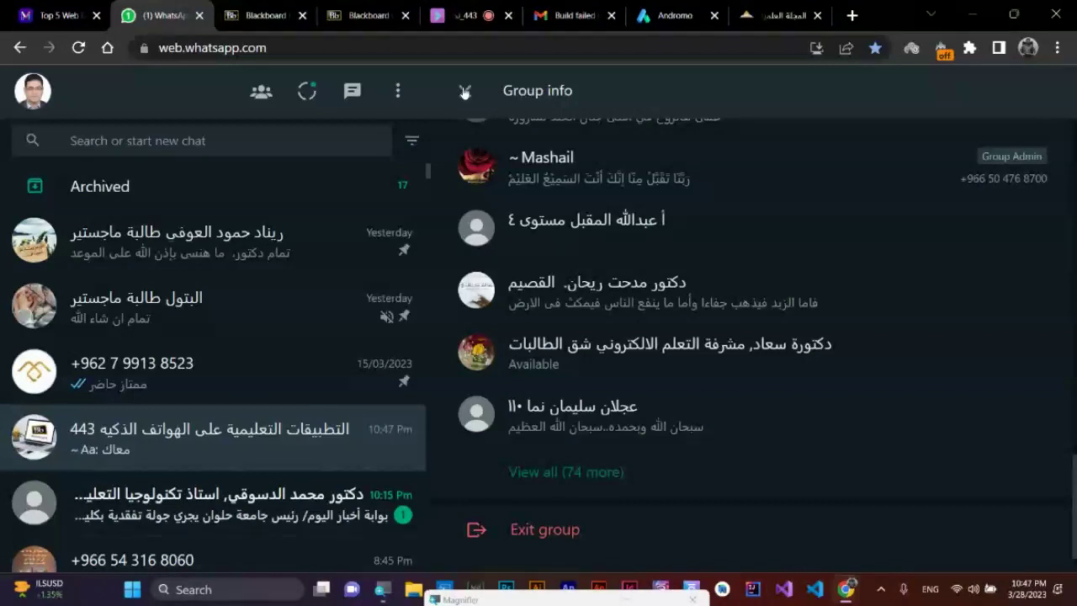
pyautogui.click(463, 91)
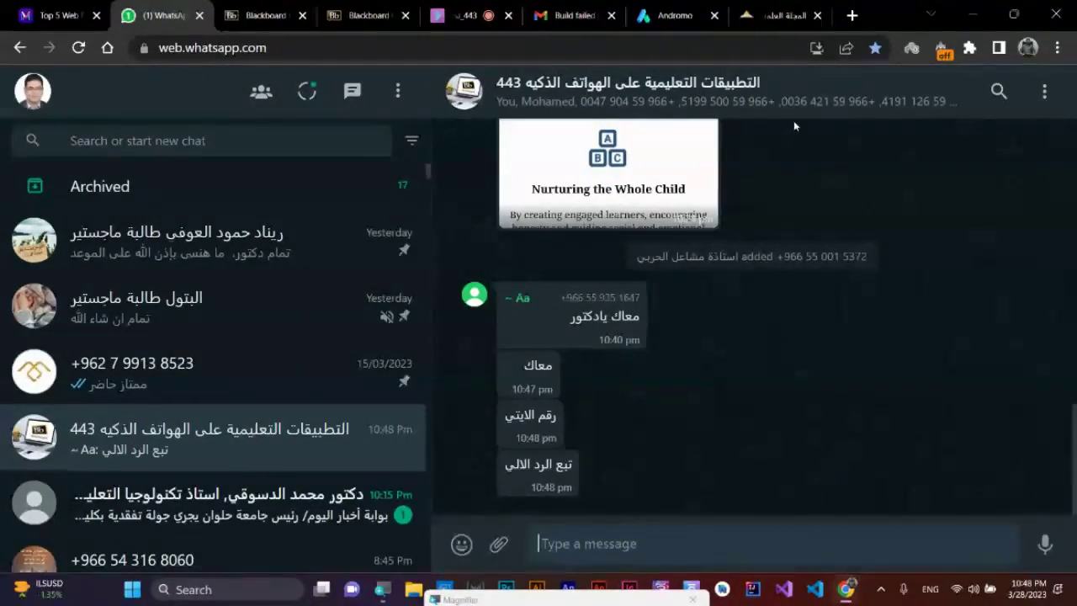
pyautogui.click(679, 5)
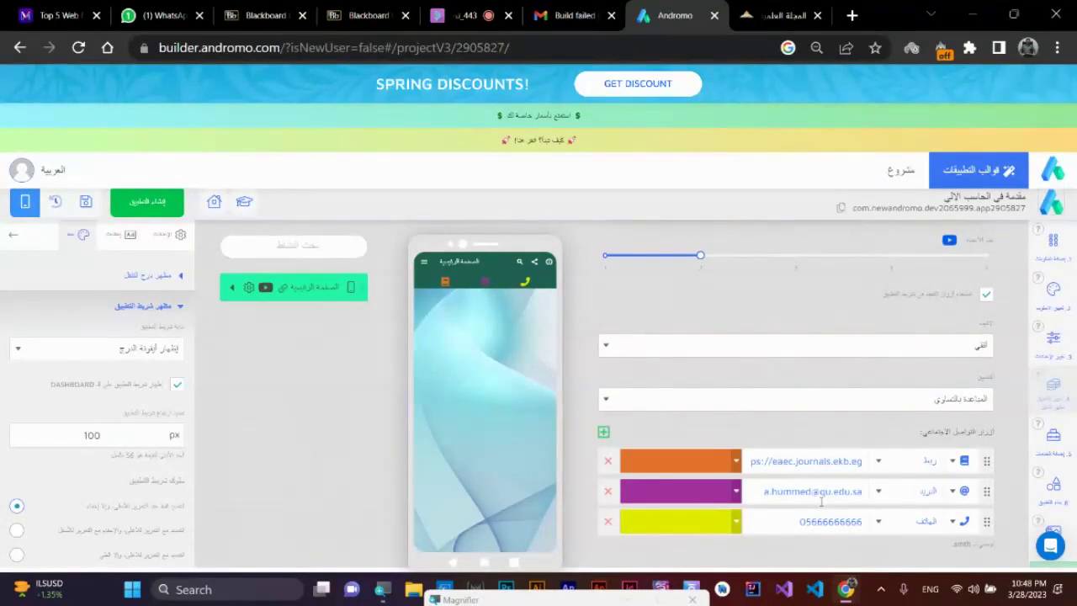
# - Edit the phone number, add a fourth location button, and open a new Chrome tab
pyautogui.doubleClick(829, 515)
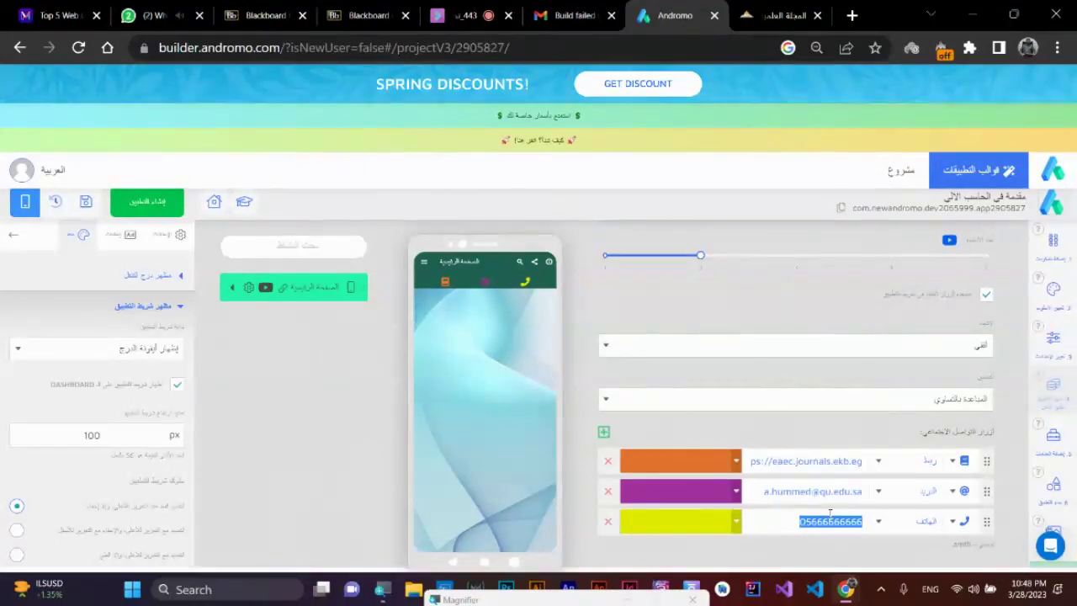
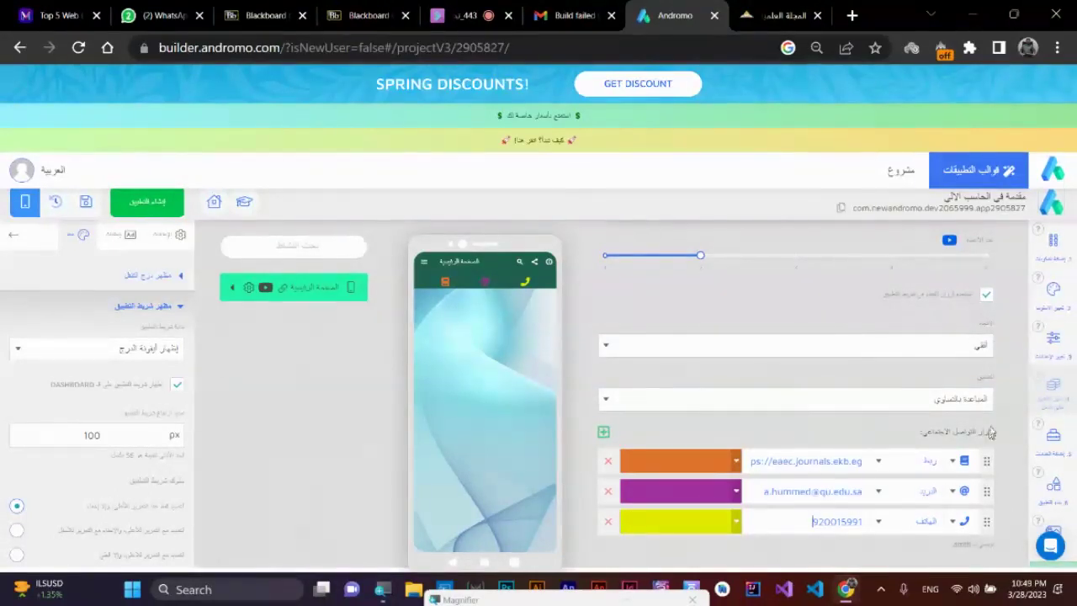
pyautogui.click(603, 433)
pyautogui.scroll(-1, 757, 471)
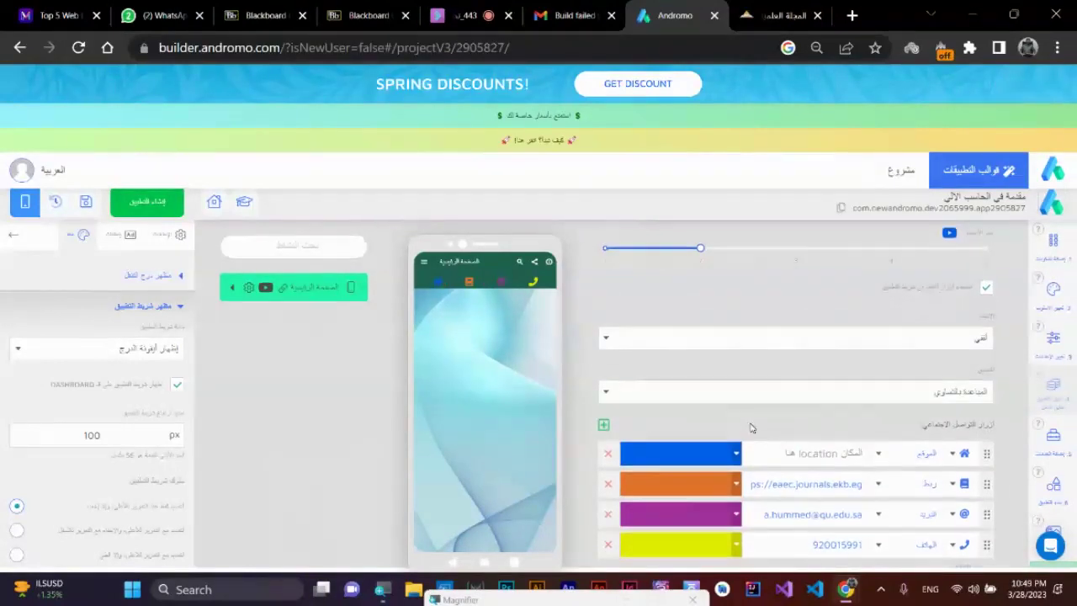
pyautogui.click(847, 446)
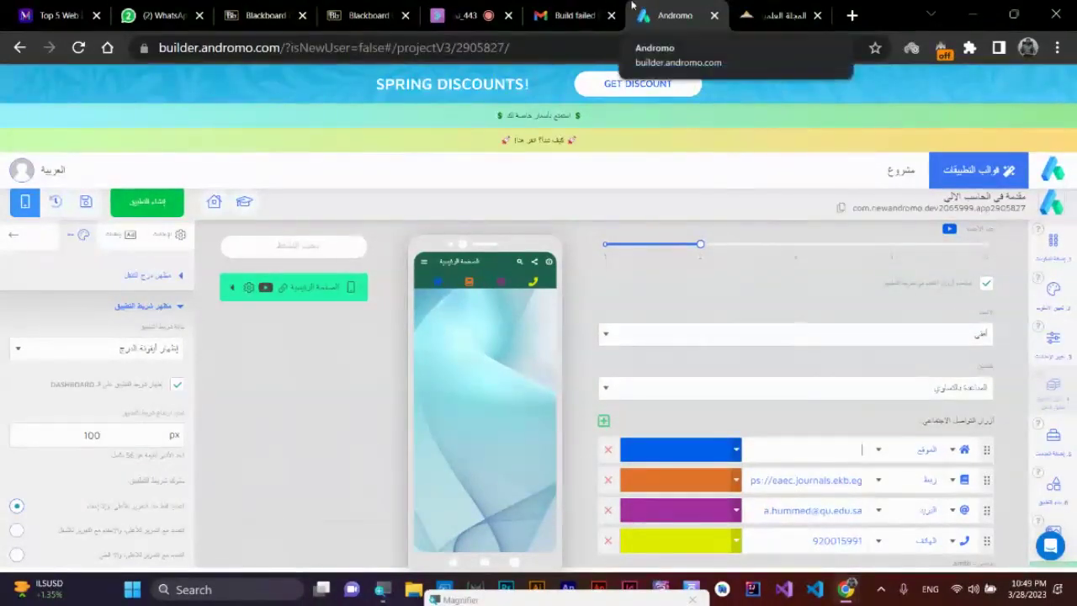
pyautogui.click(851, 15)
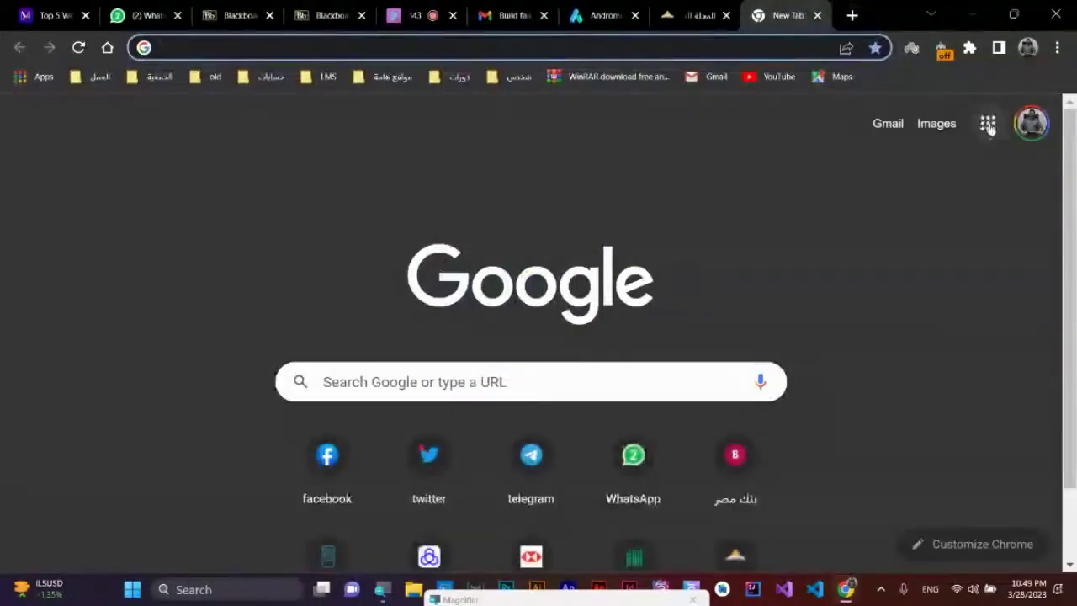
# - Open Google Maps from the Google apps menu and centre it on the current location
pyautogui.click(989, 130)
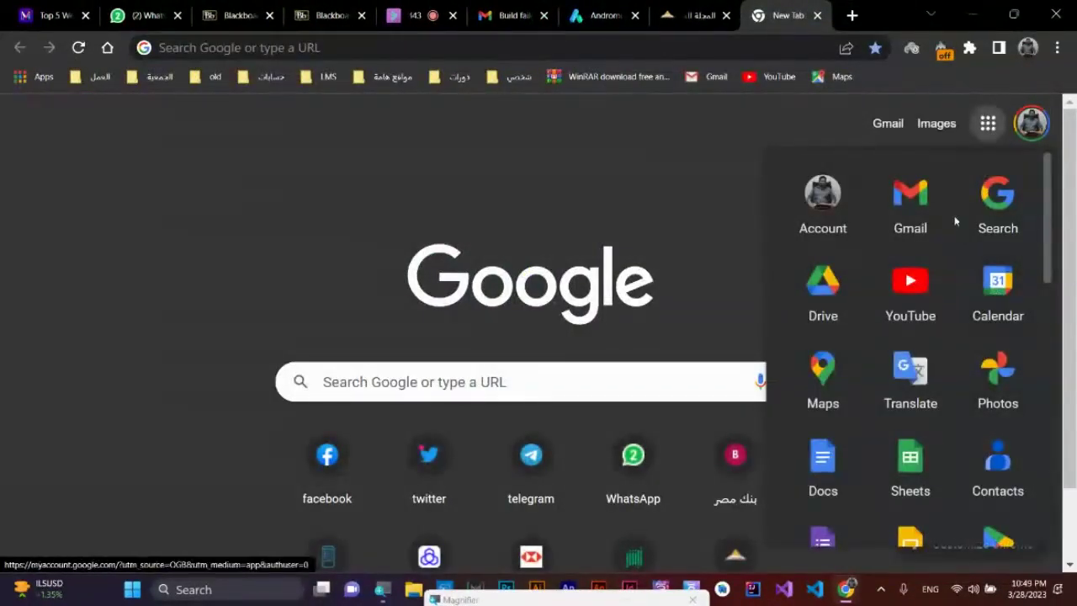
pyautogui.click(826, 383)
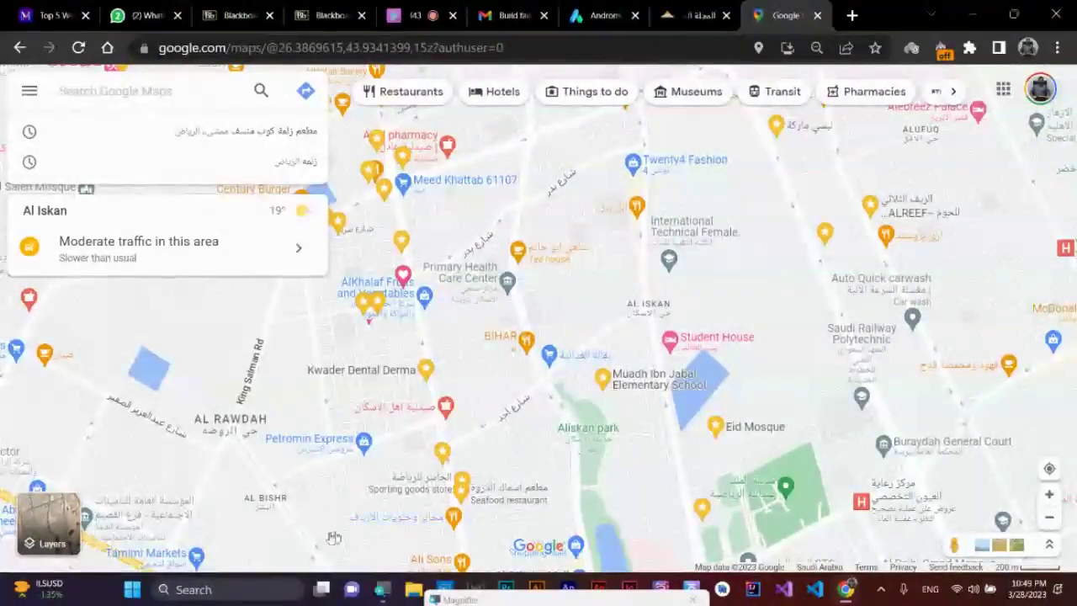
pyautogui.click(1049, 469)
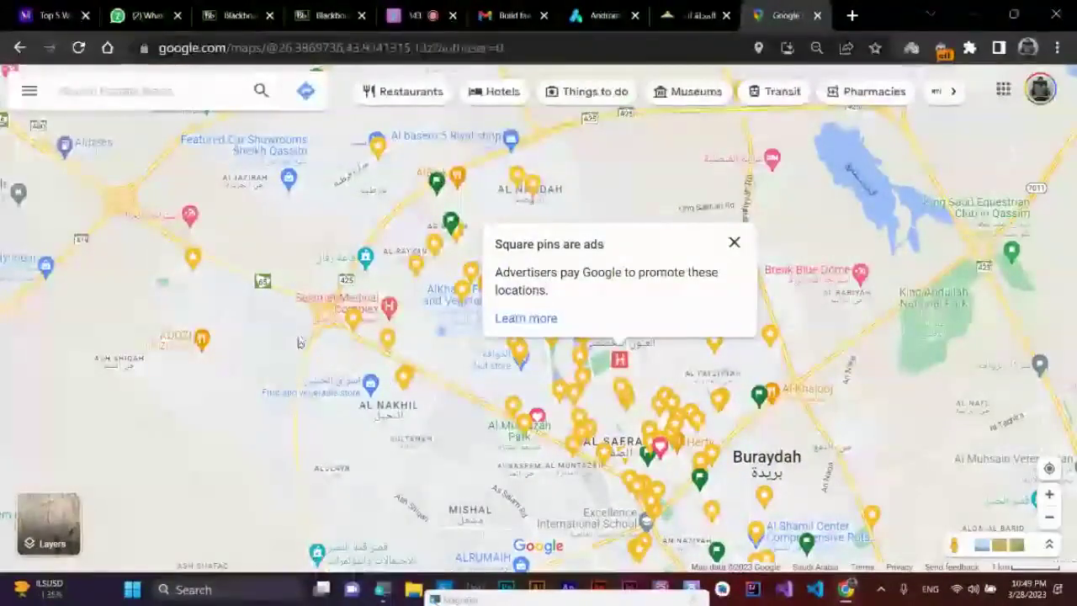
pyautogui.moveTo(312, 233); pyautogui.dragTo(339, 283)
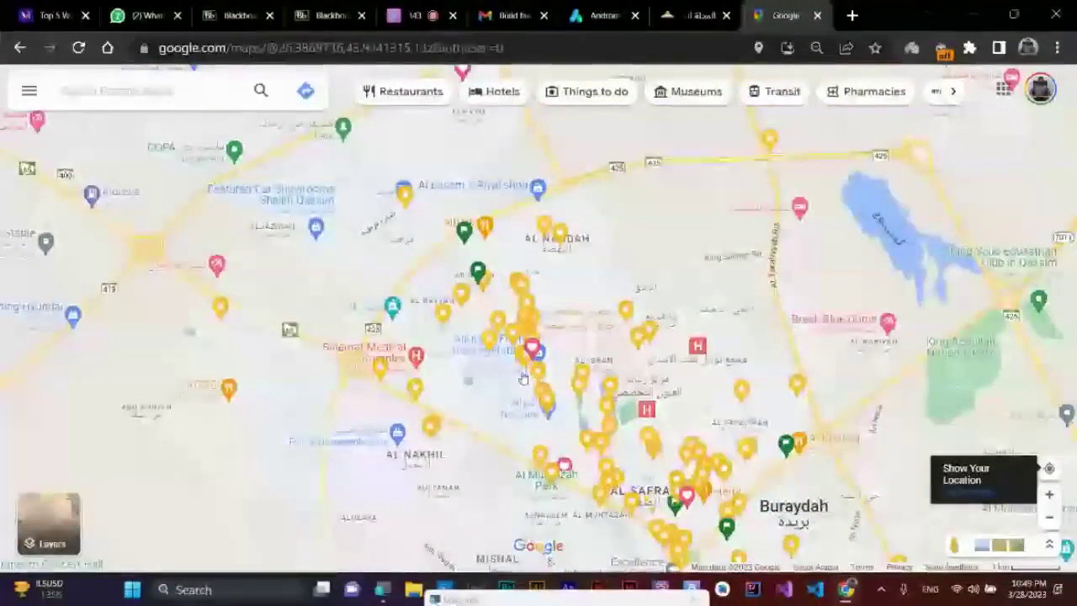
pyautogui.click(1049, 468)
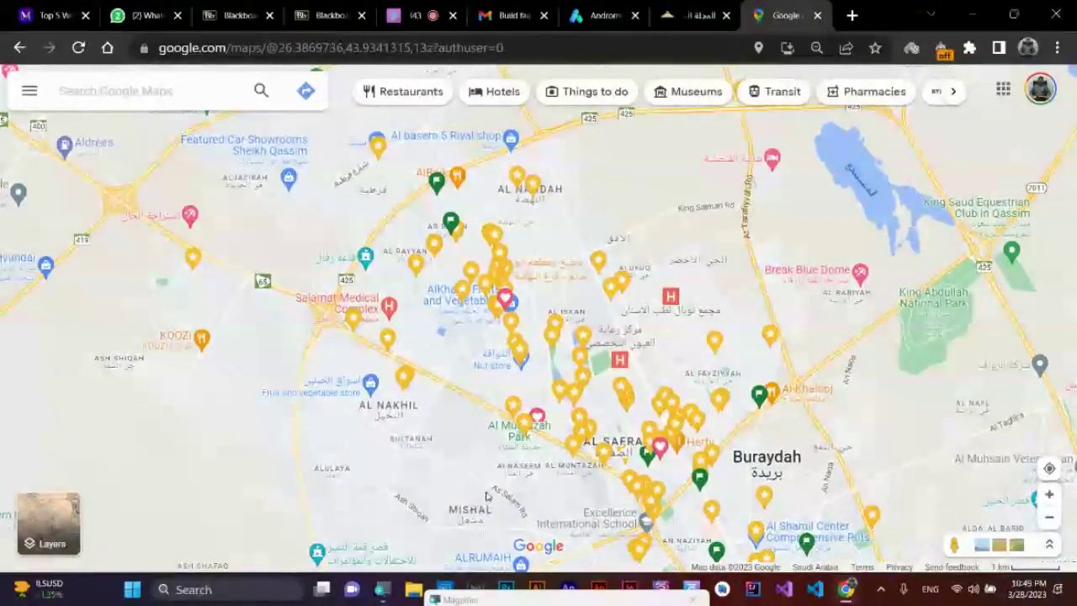
# - Pan and zoom the map to the Deanship of Admission and Registration at Qassim University
pyautogui.moveTo(176, 427); pyautogui.dragTo(574, 435)
pyautogui.scroll(5, 574, 435)
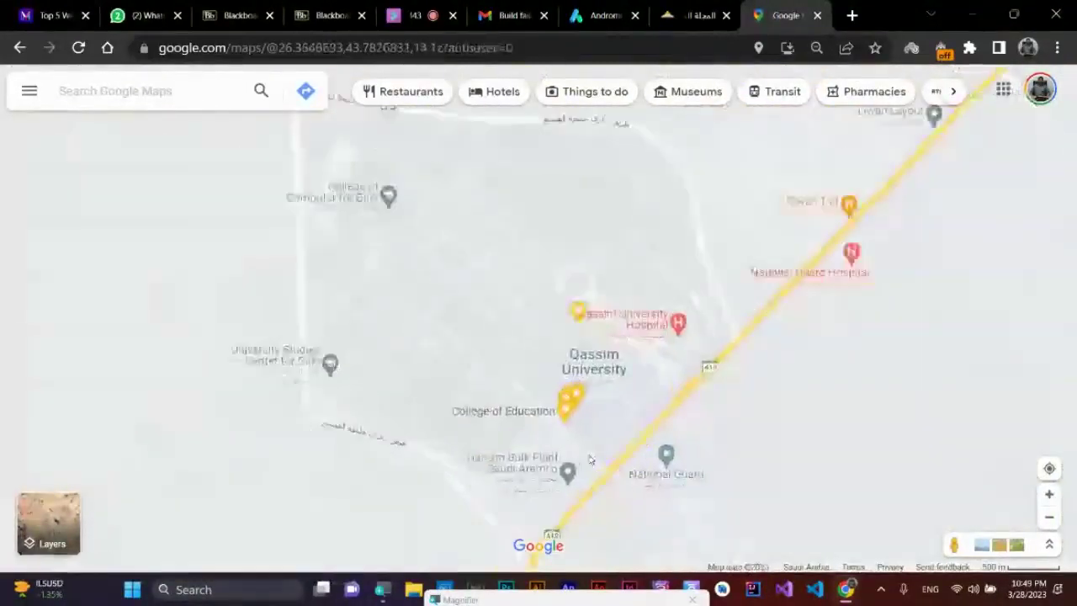
pyautogui.scroll(5, 490, 522)
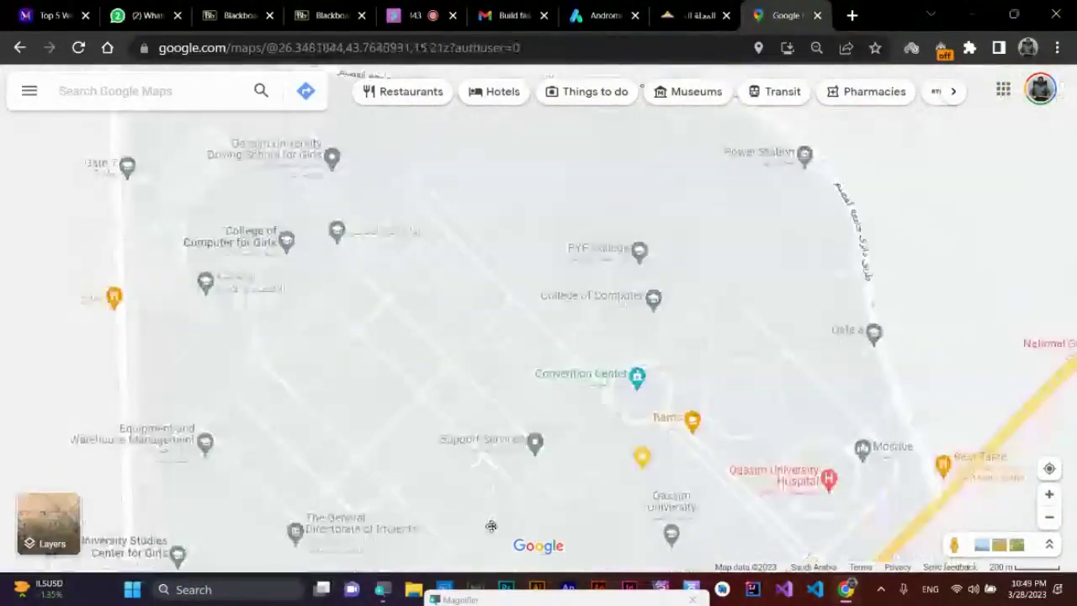
pyautogui.scroll(-1, 469, 321)
pyautogui.scroll(-2, 589, 404)
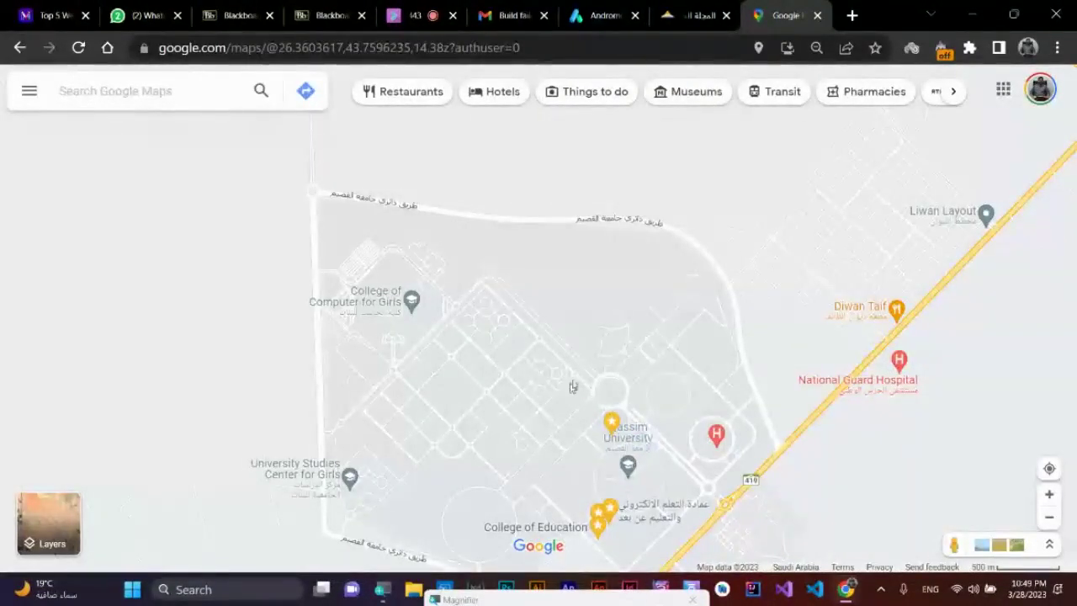
pyautogui.scroll(1, 581, 412)
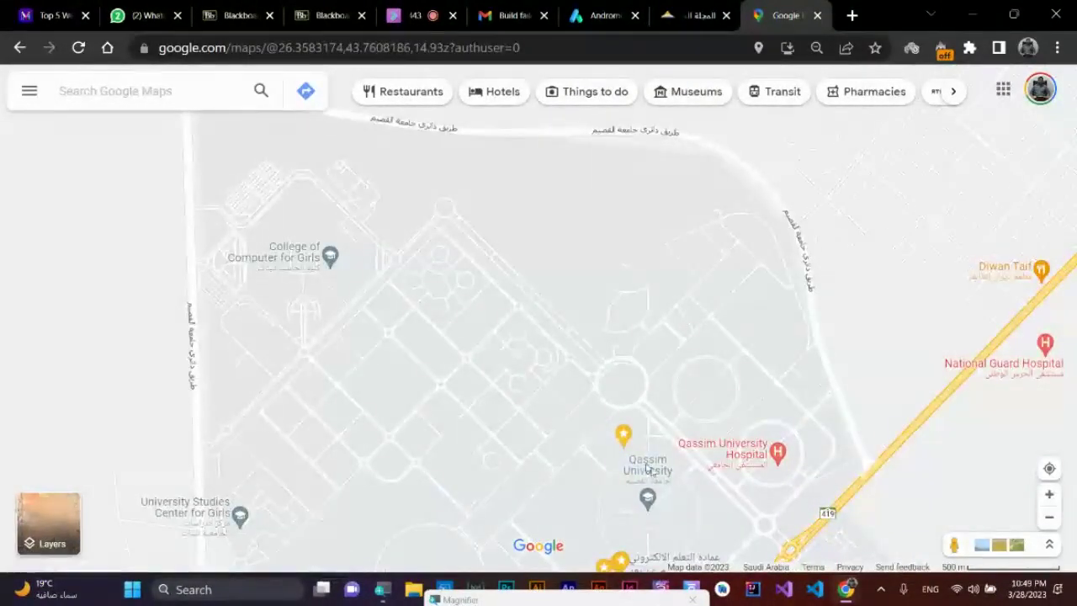
pyautogui.scroll(5, 646, 496)
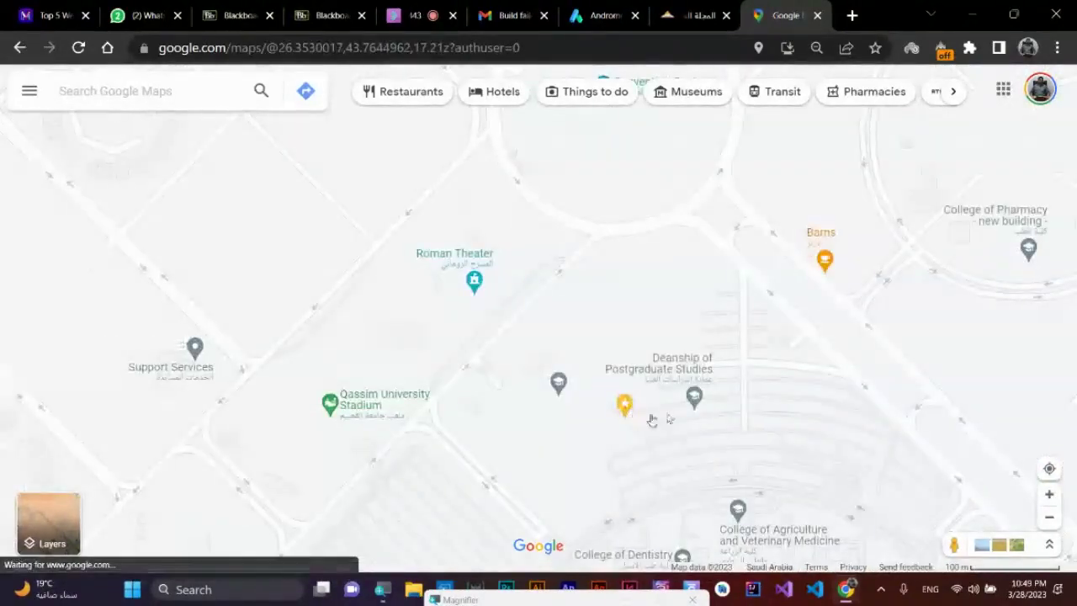
pyautogui.scroll(1, 627, 402)
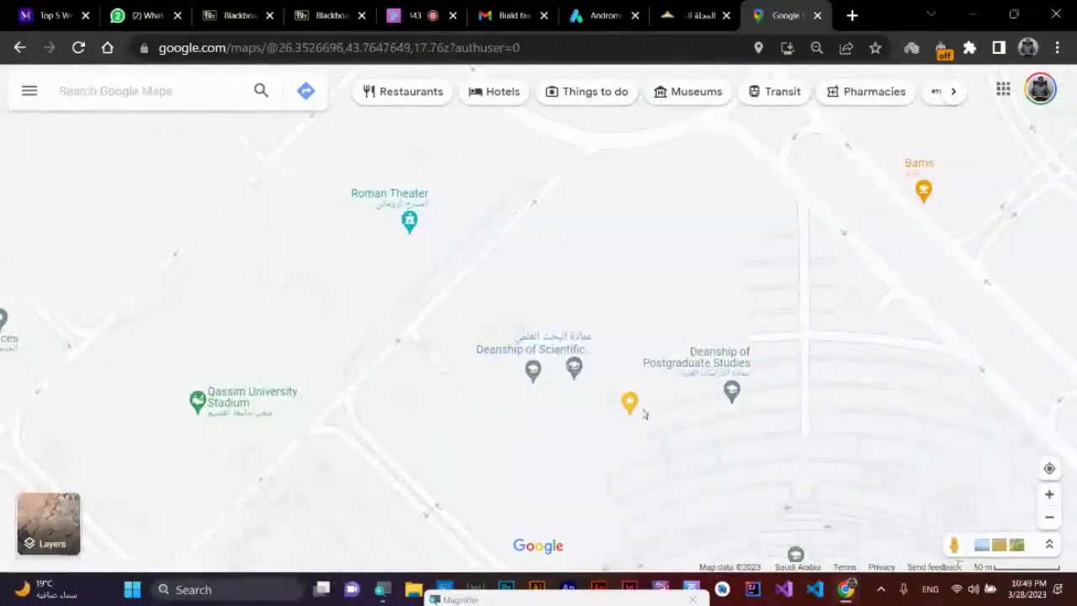
pyautogui.scroll(2, 530, 396)
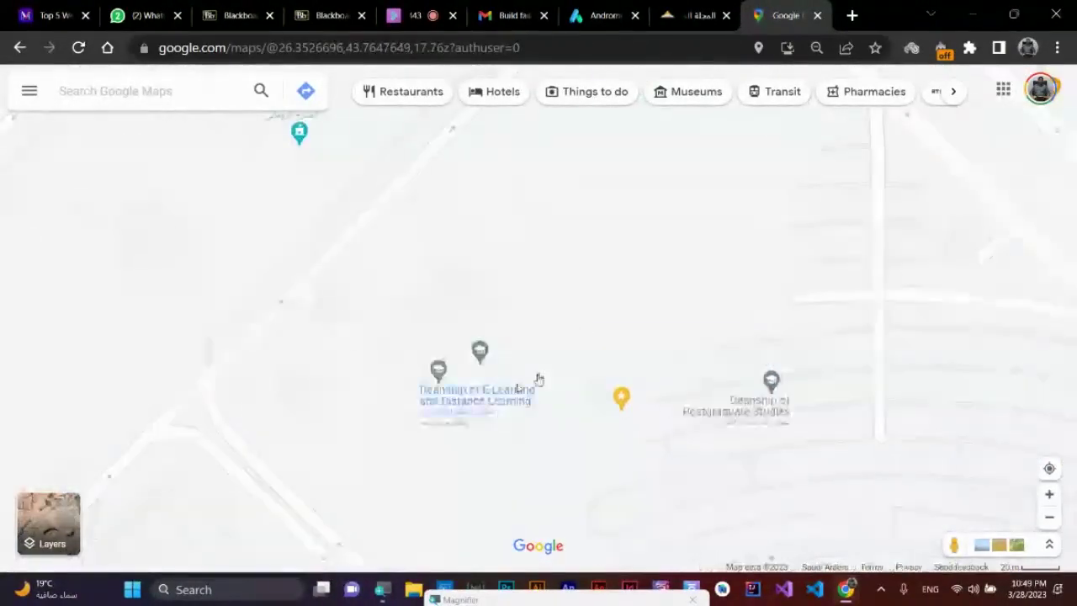
# - Copy the short share link for the Deanship of Admission and Registration place
pyautogui.click(622, 406)
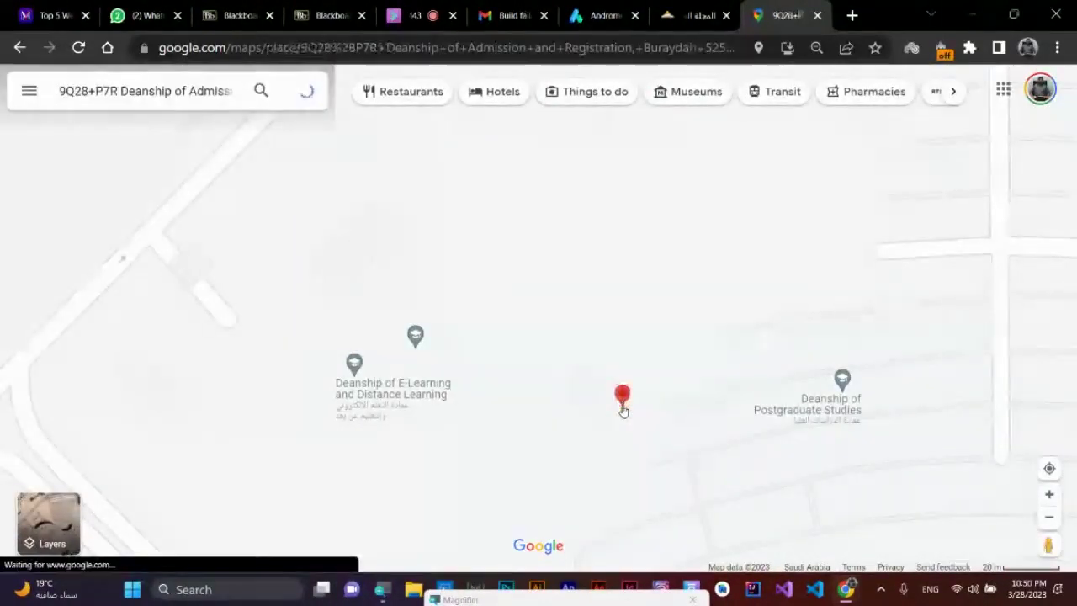
pyautogui.scroll(-2, 139, 355)
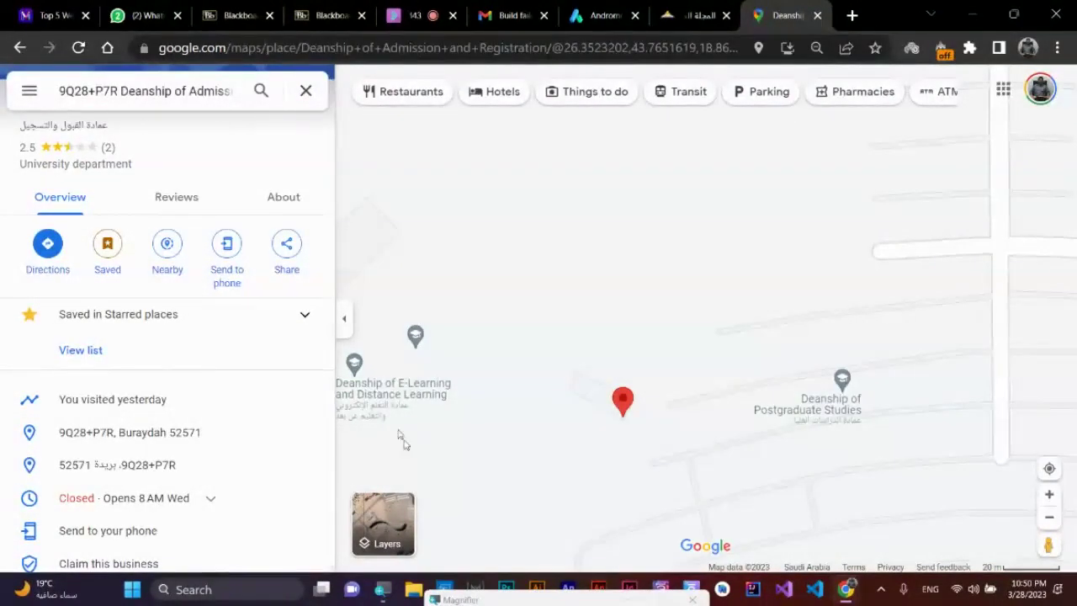
pyautogui.click(601, 15)
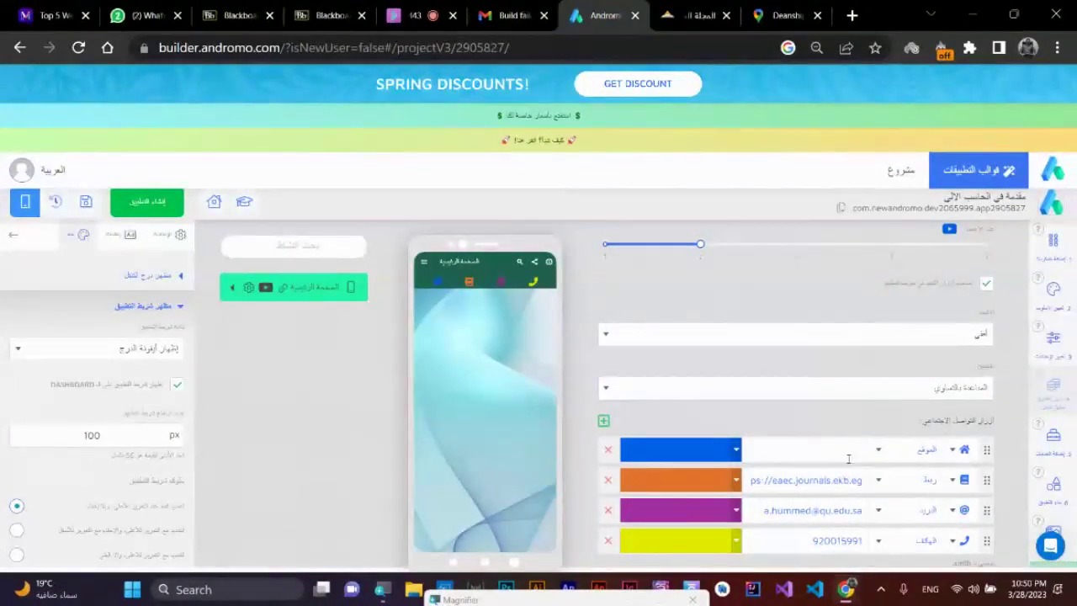
pyautogui.click(783, 15)
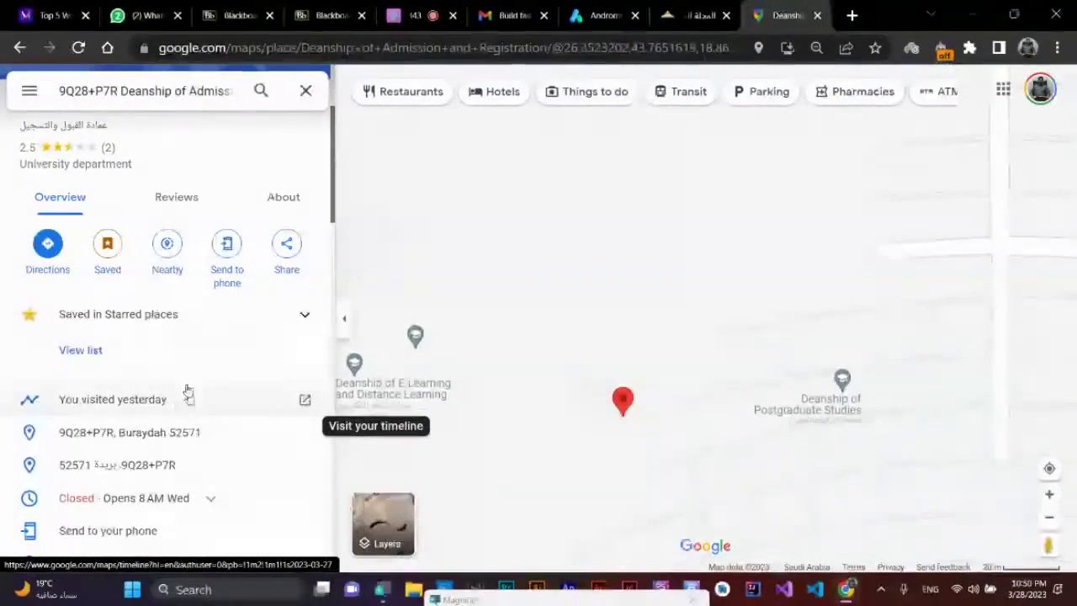
pyautogui.click(286, 249)
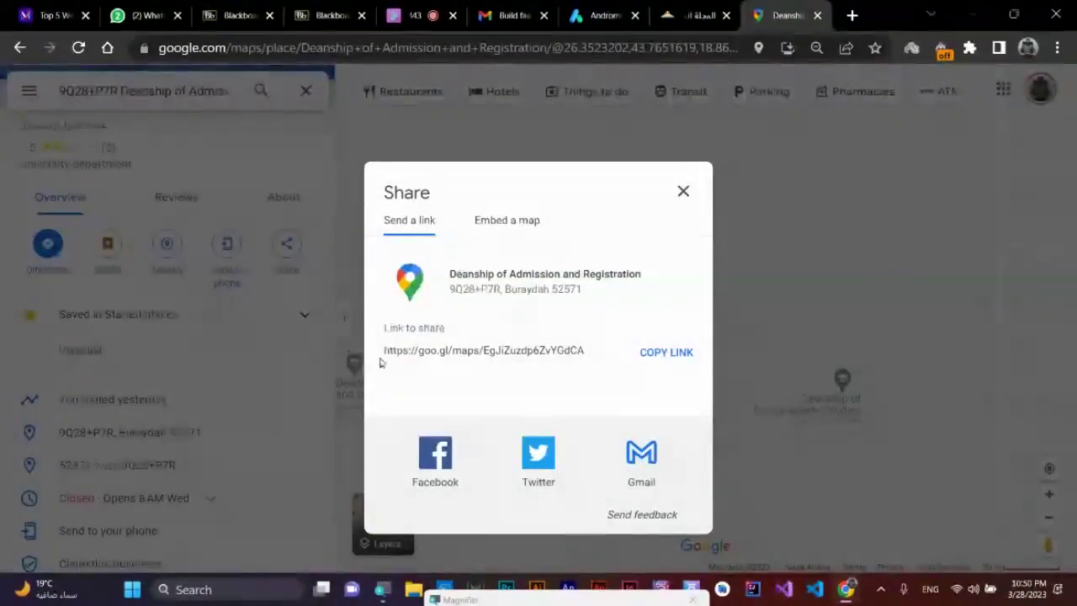
pyautogui.click(666, 354)
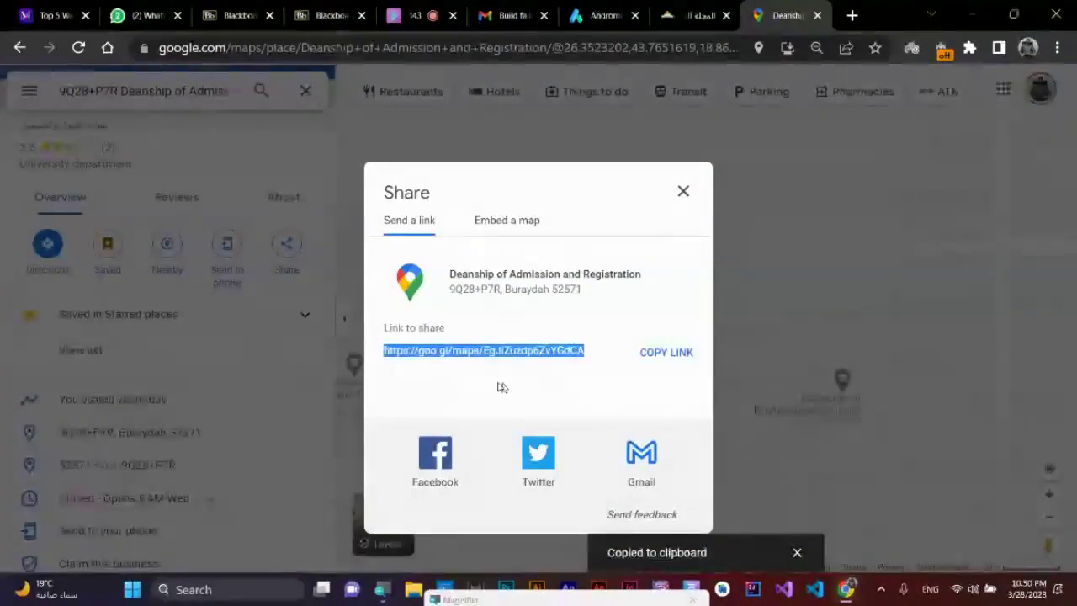
pyautogui.click(593, 15)
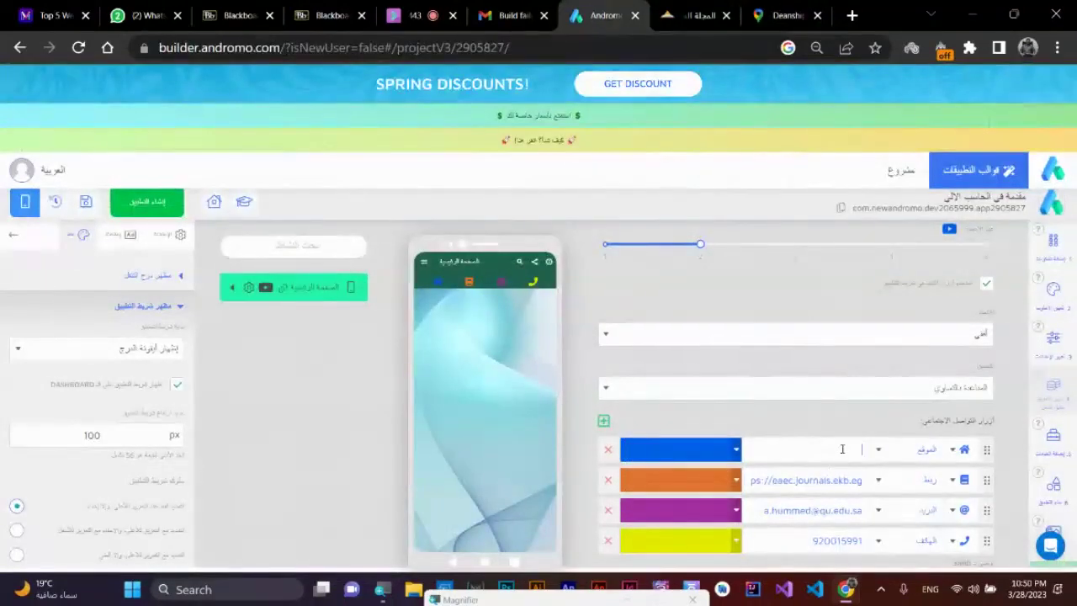
# - Paste the Google Maps short link into the location button and colour it white
pyautogui.click(831, 452)
pyautogui.hotkey('ctrl', 'v')
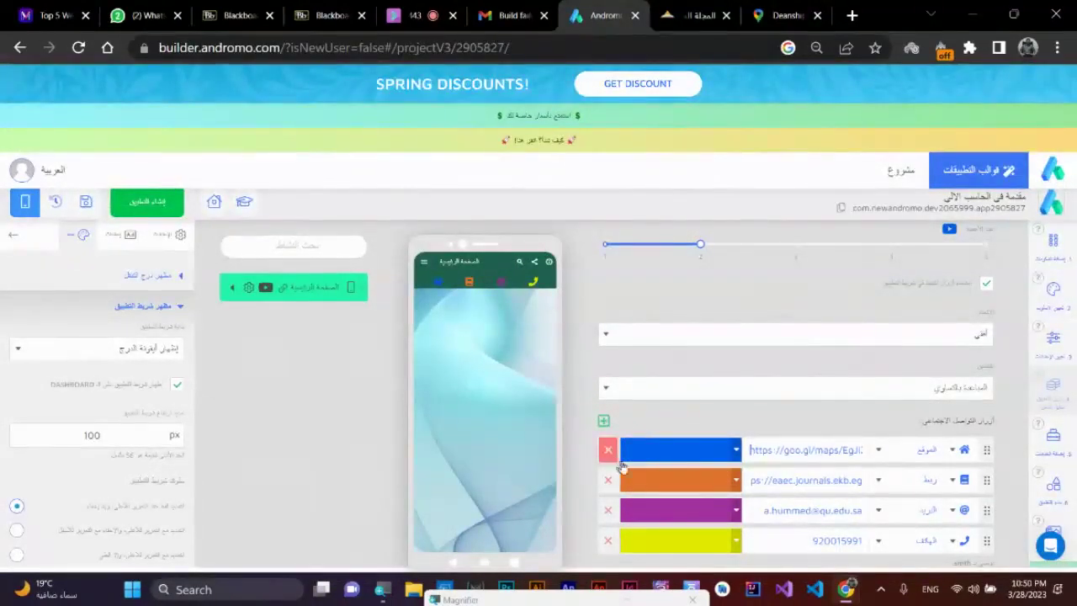
pyautogui.click(711, 455)
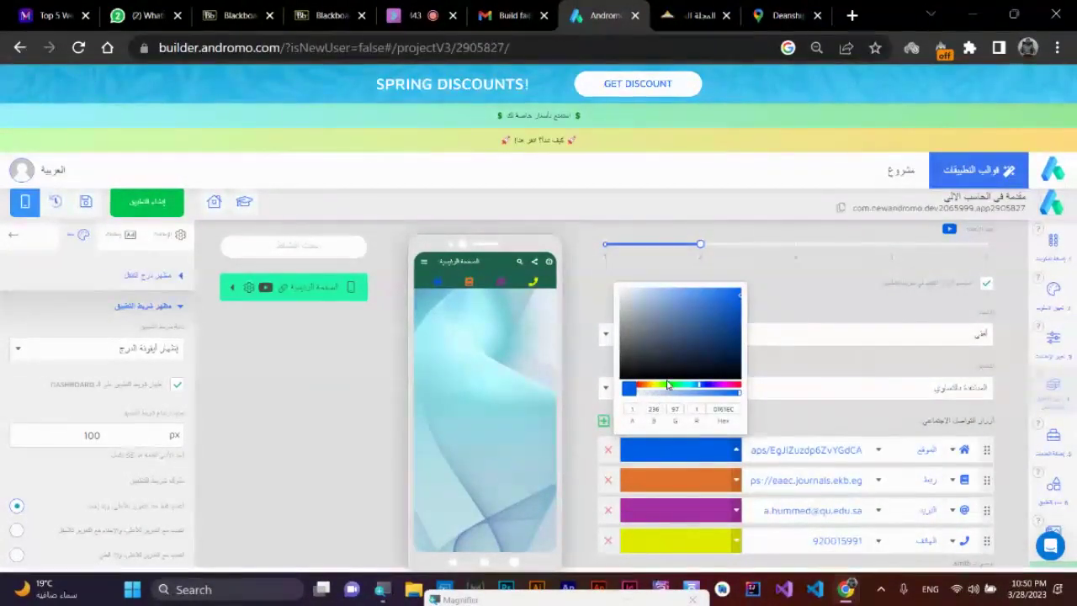
pyautogui.click(622, 294)
pyautogui.click(612, 257)
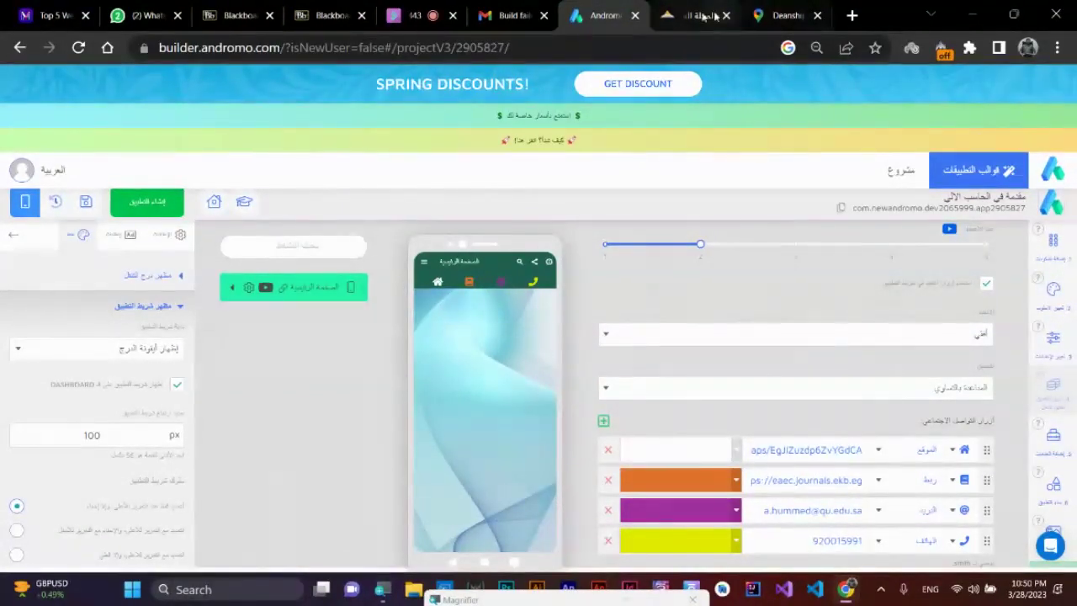
# - Load qu.edu.sa in a new Chrome tab, copy its address, and return to Andromo
pyautogui.click(851, 15)
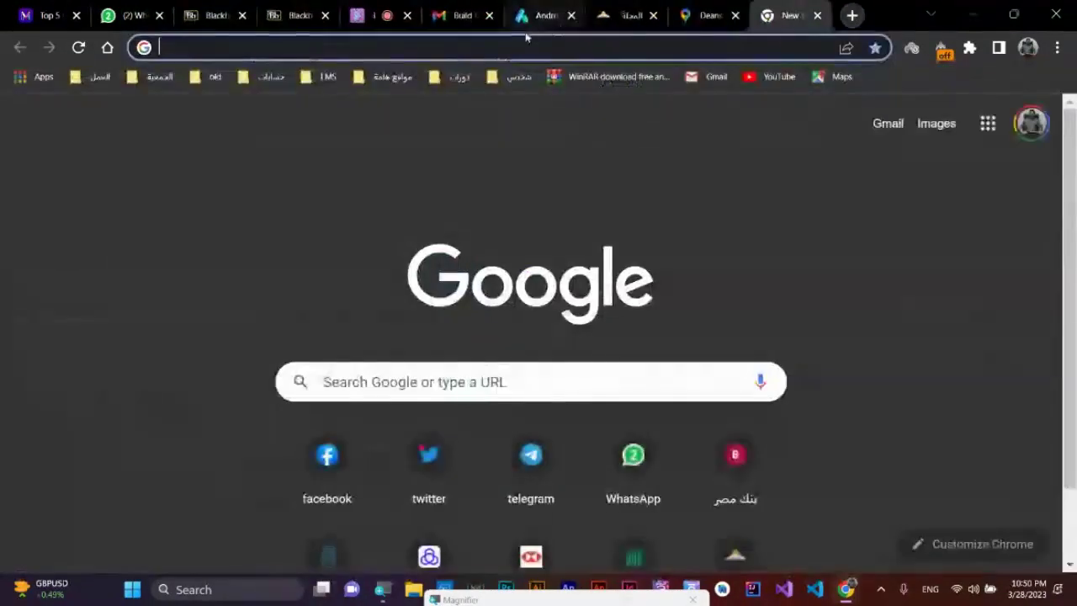
pyautogui.click(516, 48)
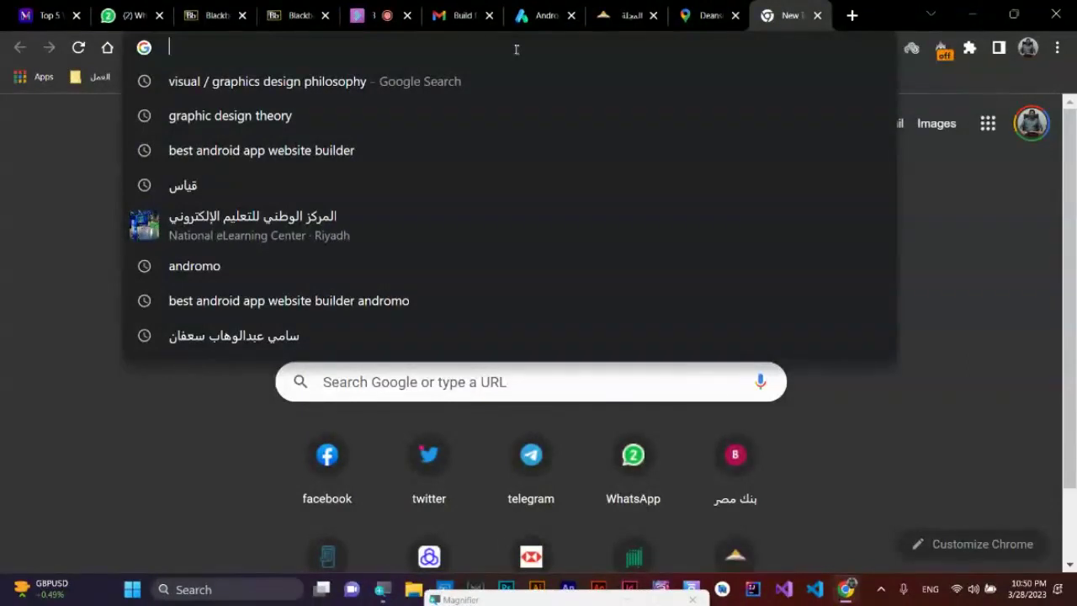
pyautogui.write('q')
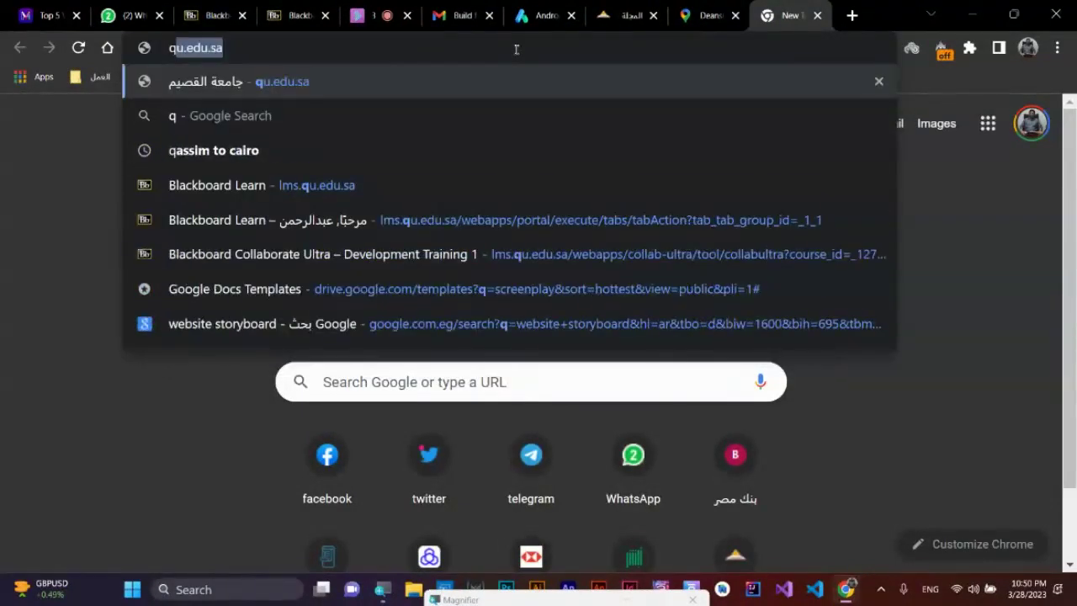
pyautogui.press('Return')
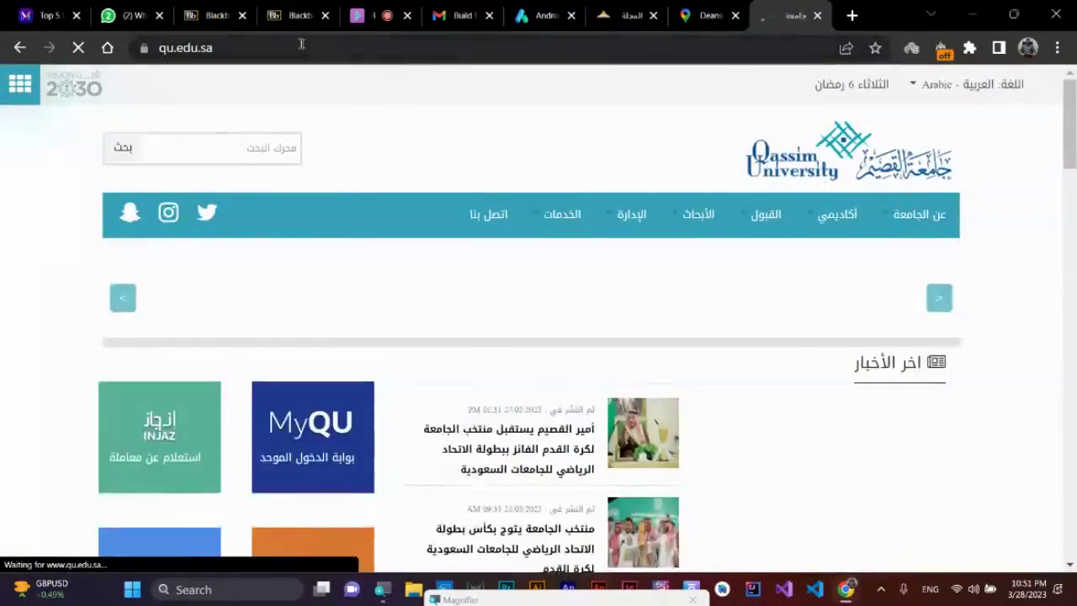
pyautogui.click(293, 46)
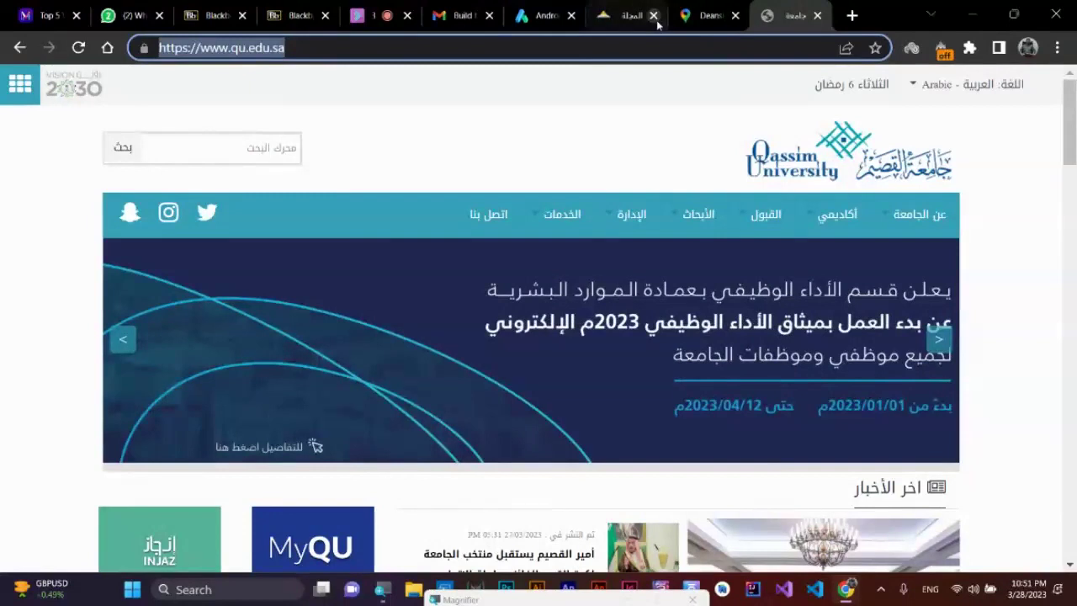
pyautogui.click(547, 9)
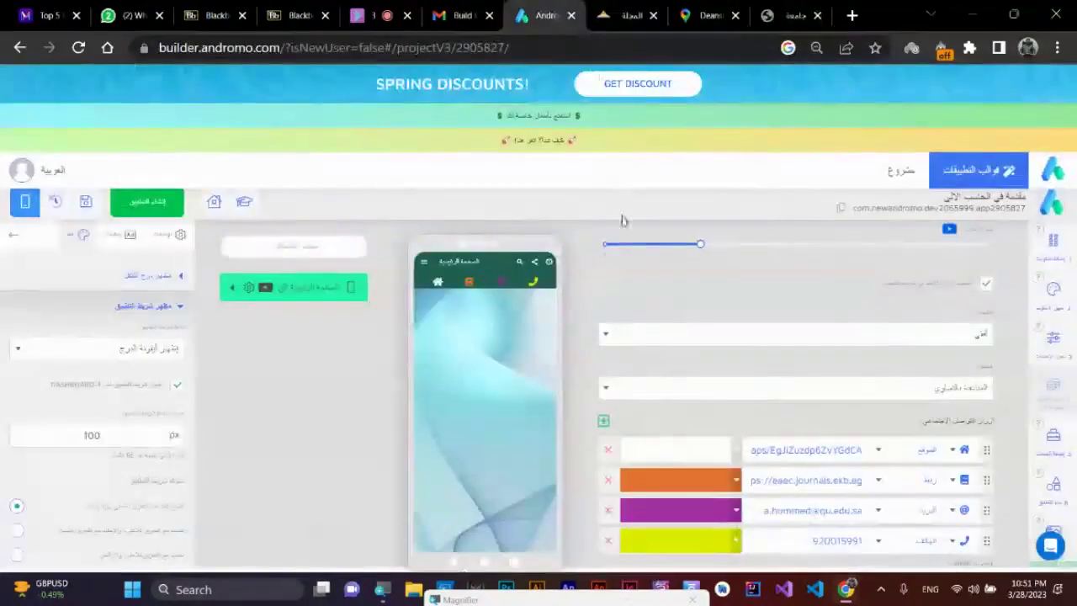
# - Paste the Qassim University address over the journal link in the second button row
pyautogui.tripleClick(838, 480)
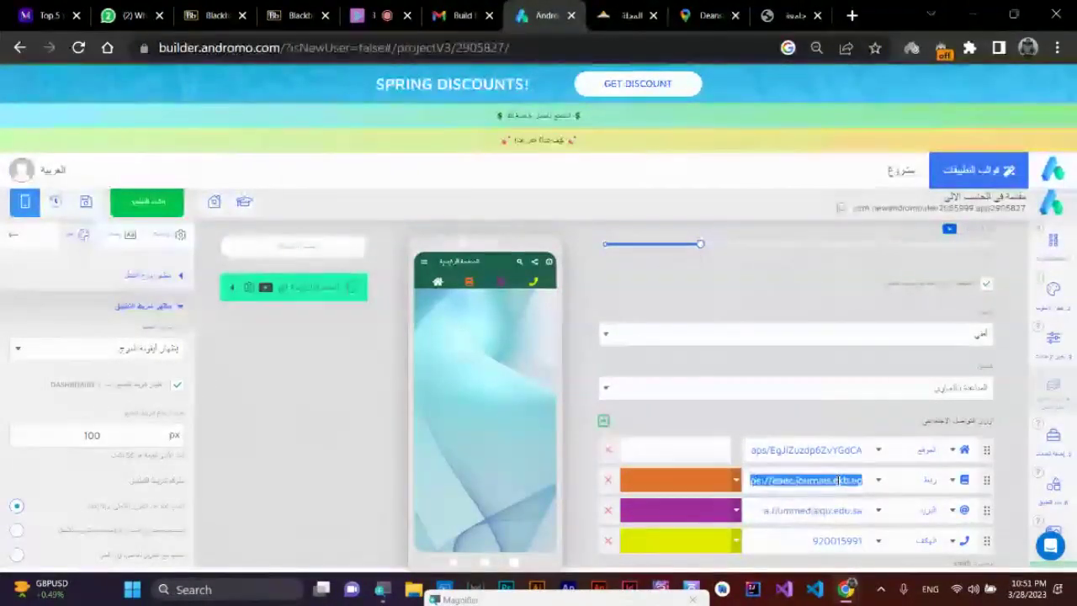
pyautogui.hotkey('ctrl', 'v')
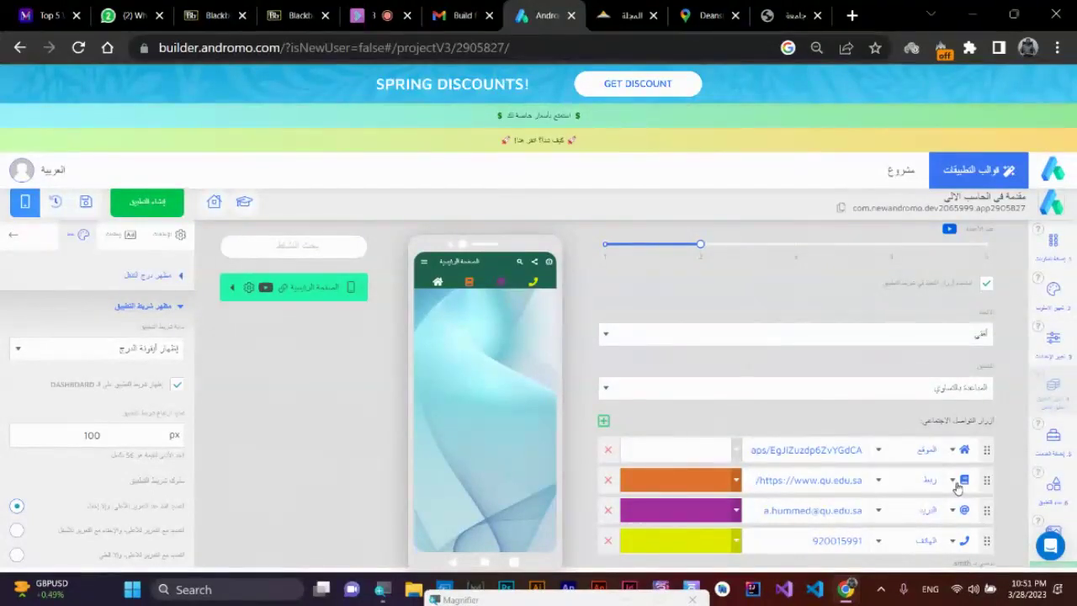
pyautogui.click(956, 485)
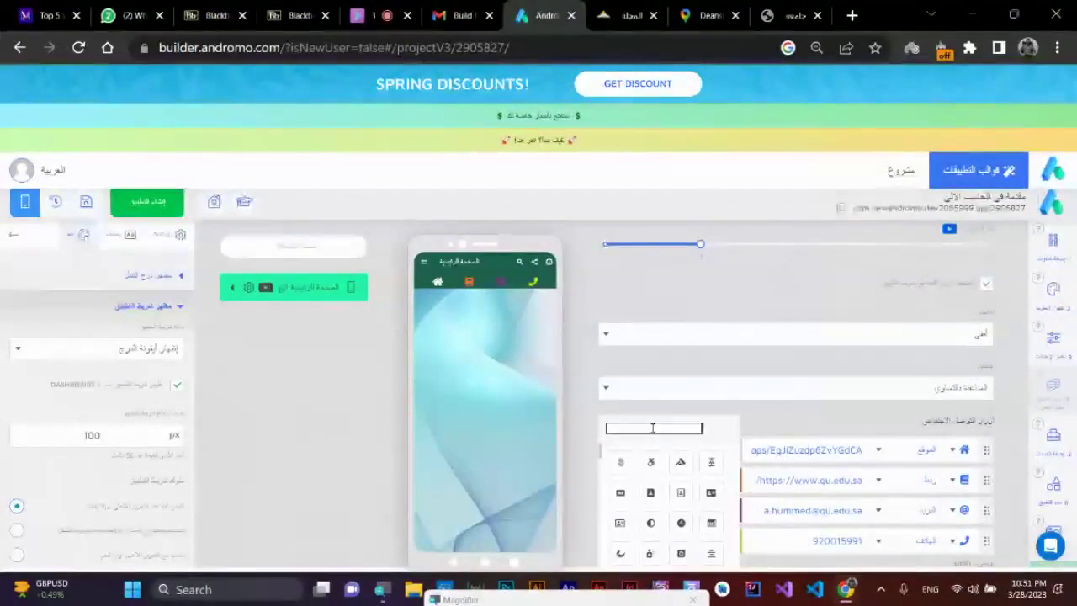
# - Search the icon picker for 'site' and try the sitemap icon for the link button
pyautogui.write('e')
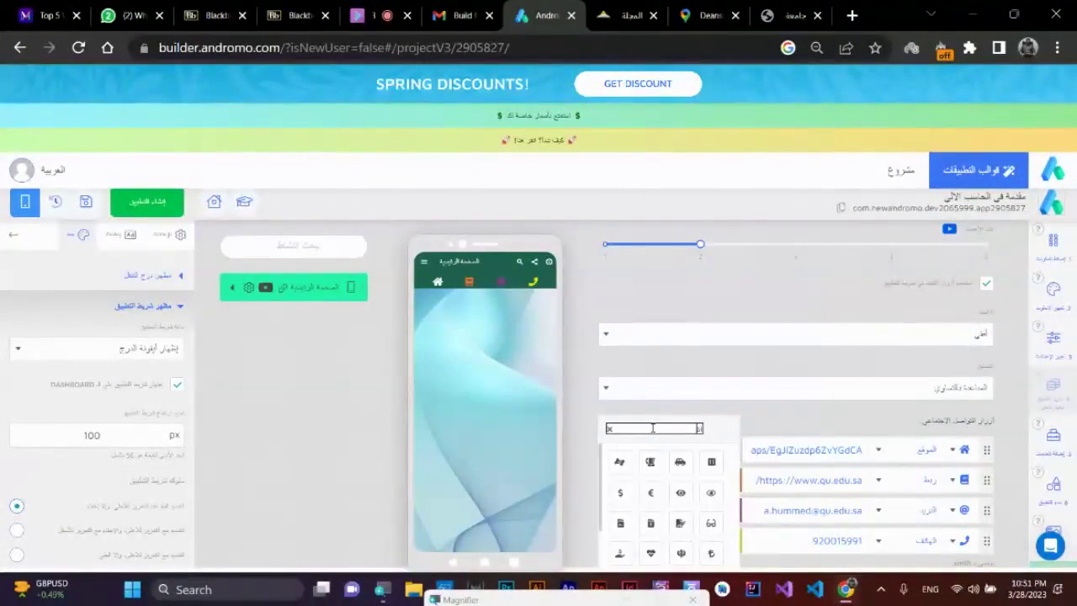
pyautogui.press('BackSpace')
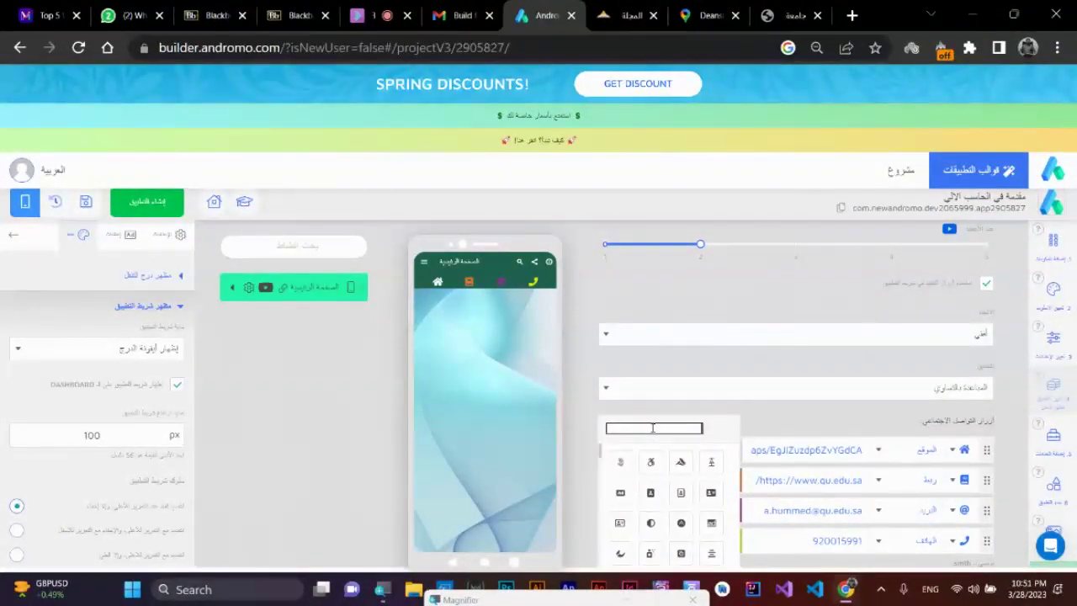
pyautogui.write('site')
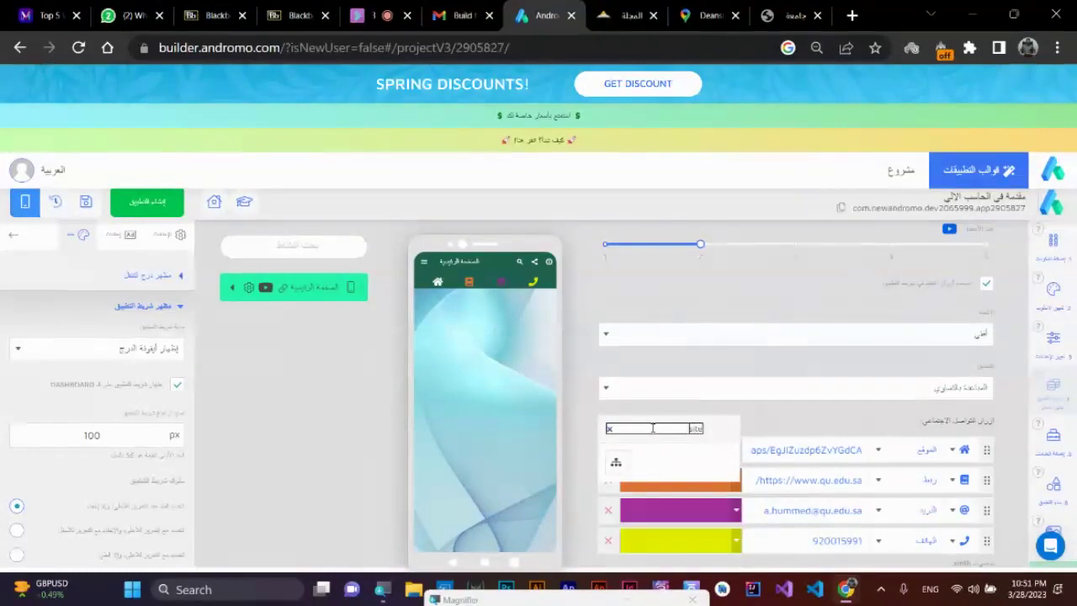
pyautogui.doubleClick(653, 429)
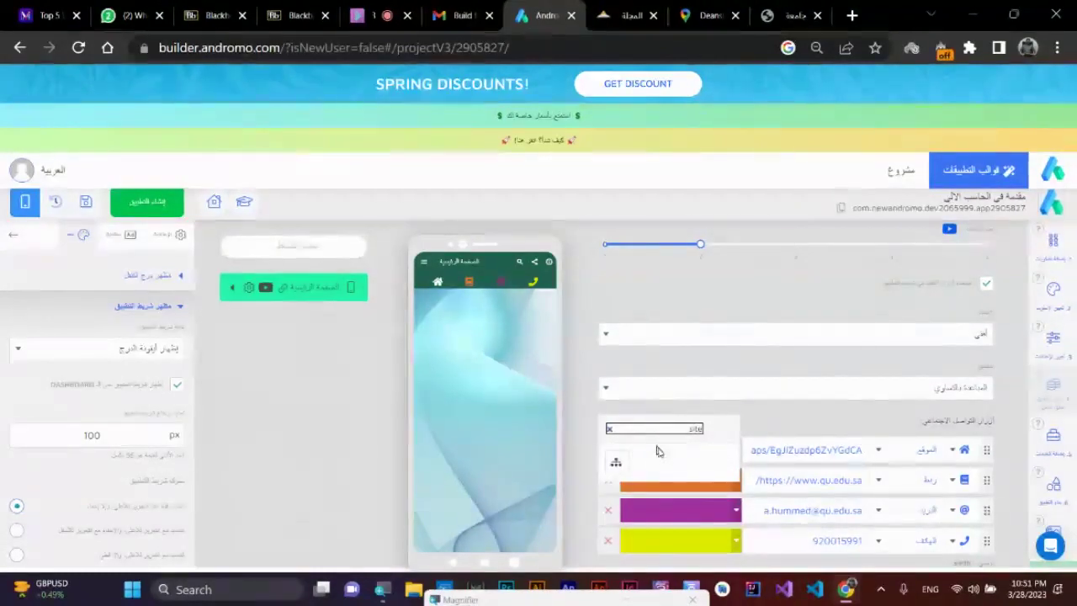
pyautogui.click(617, 462)
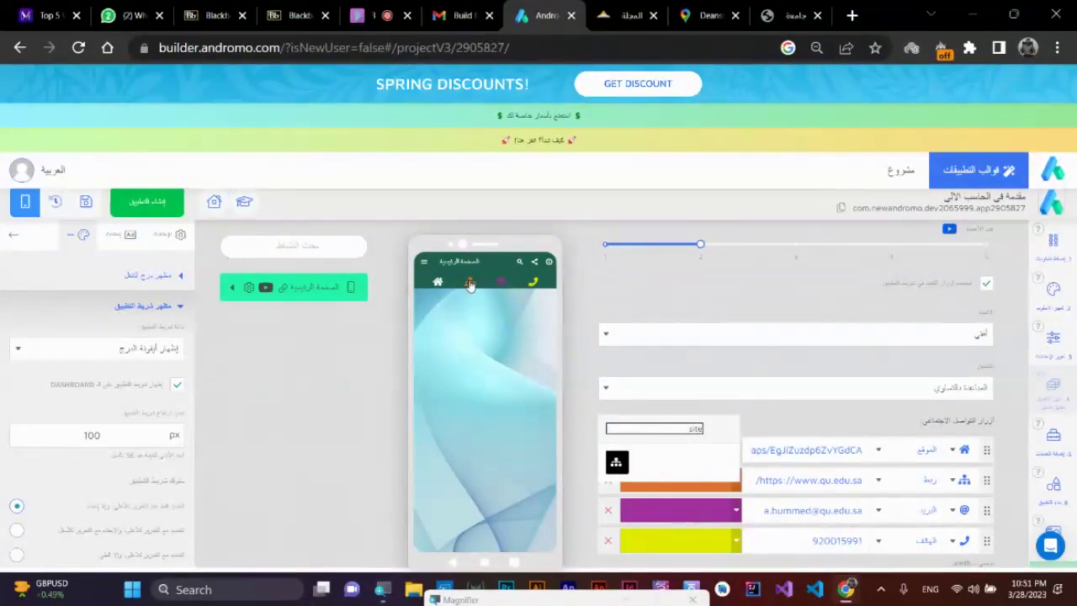
# - Clear the icon search, browse all icons, and close the picker without changing the icon
pyautogui.doubleClick(695, 429)
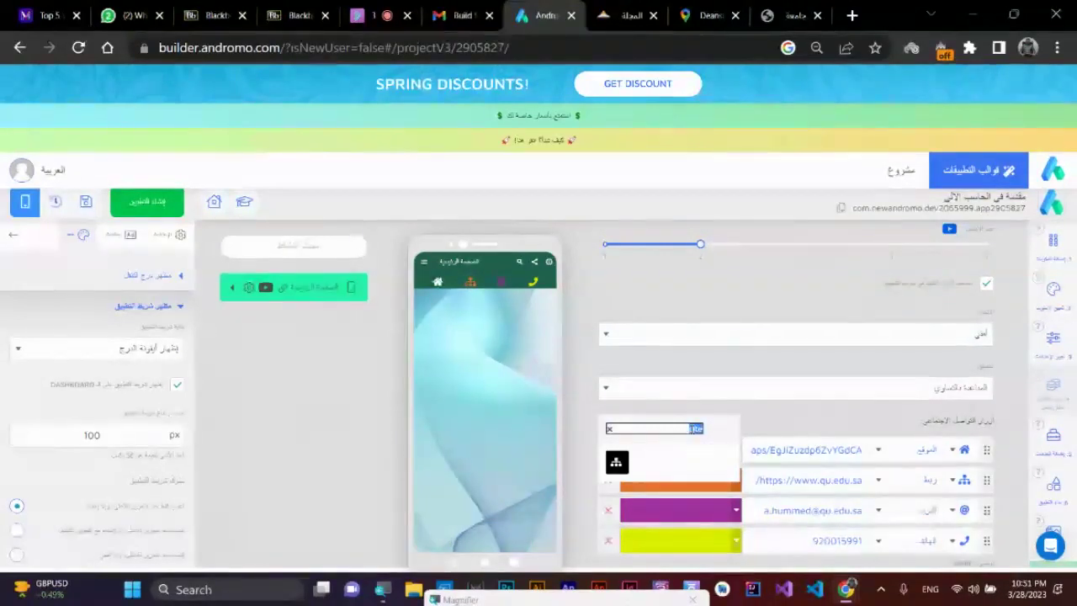
pyautogui.write('fi')
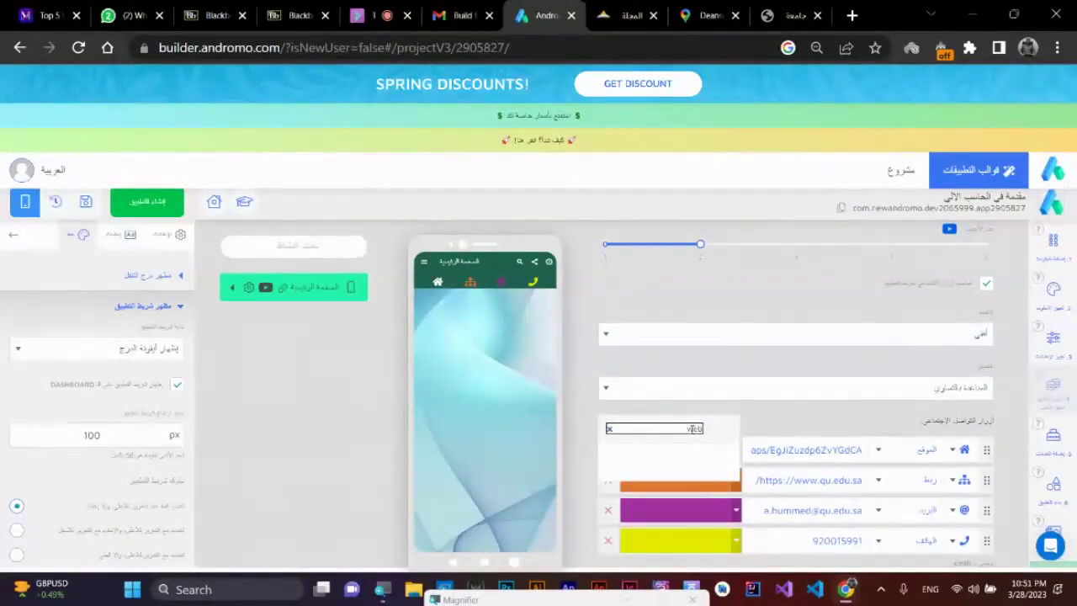
pyautogui.press('BackSpace')
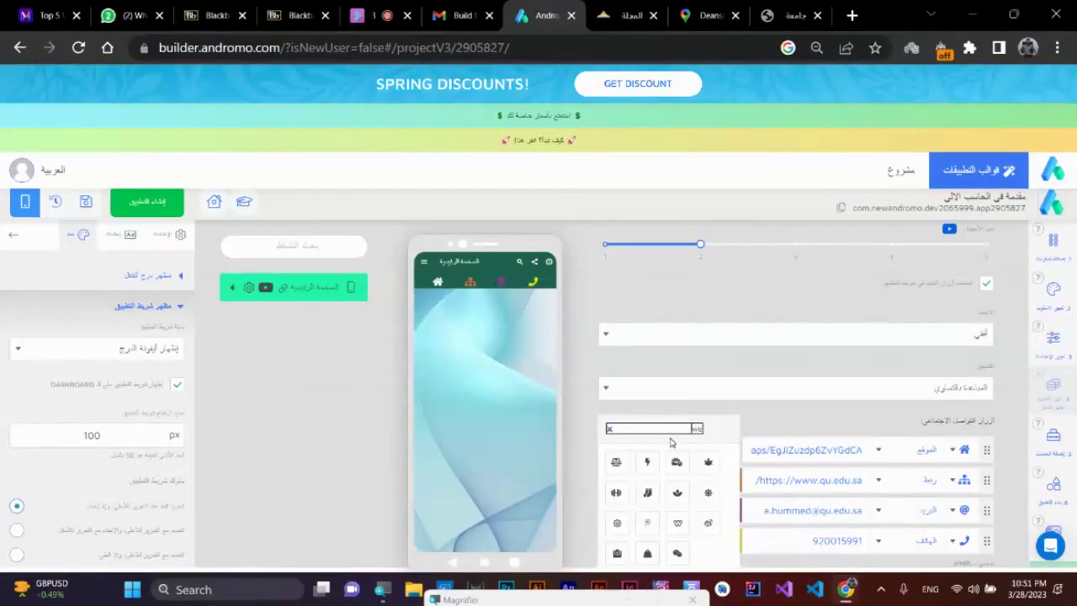
pyautogui.press('BackSpace')
pyautogui.press('BackSpace')
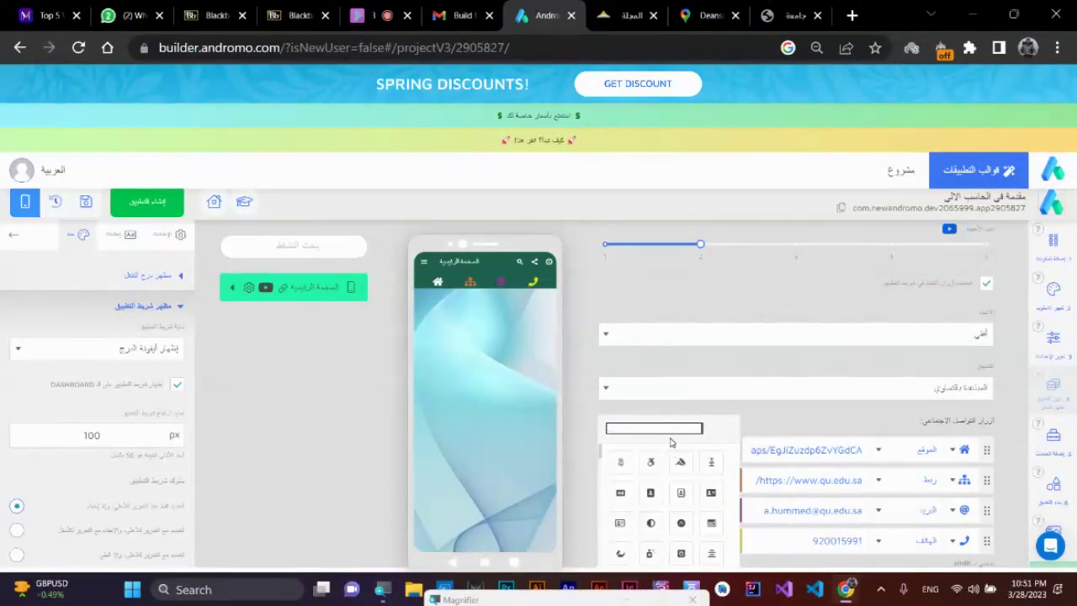
pyautogui.scroll(-3, 677, 492)
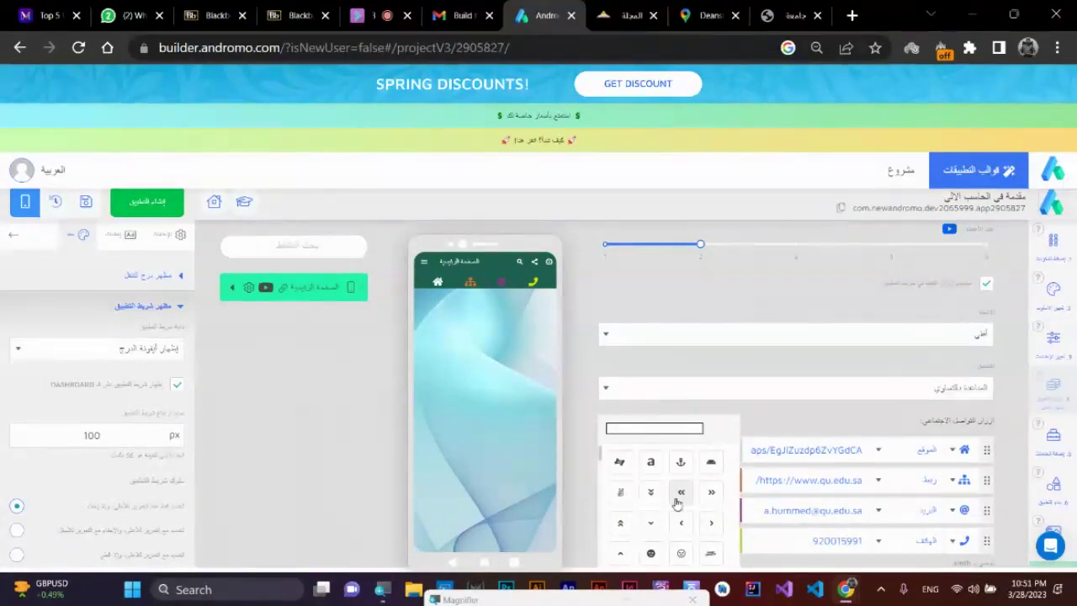
pyautogui.scroll(-3, 678, 495)
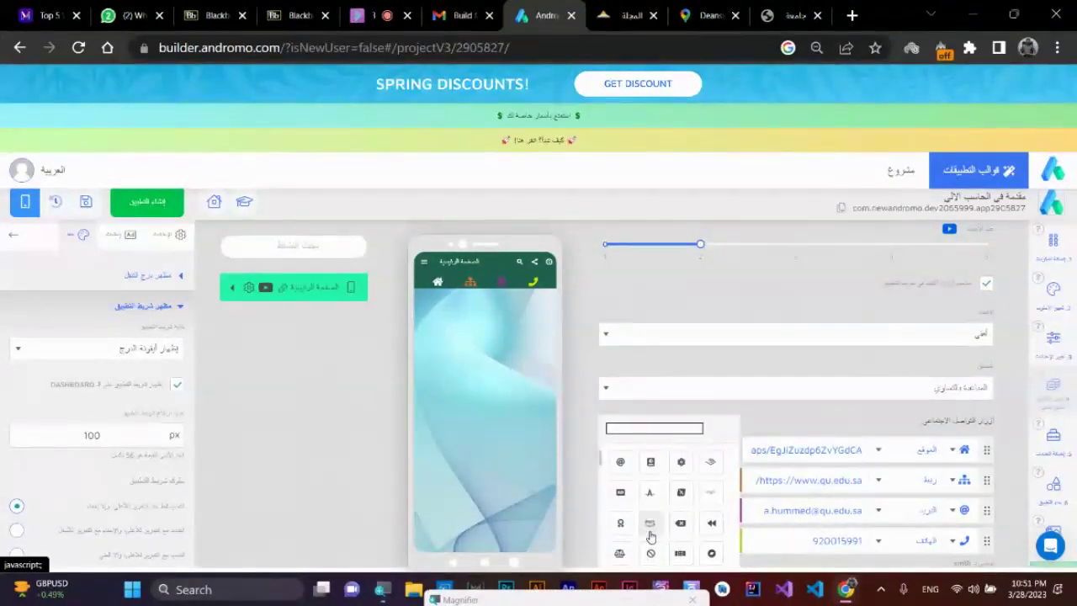
pyautogui.scroll(-3, 649, 505)
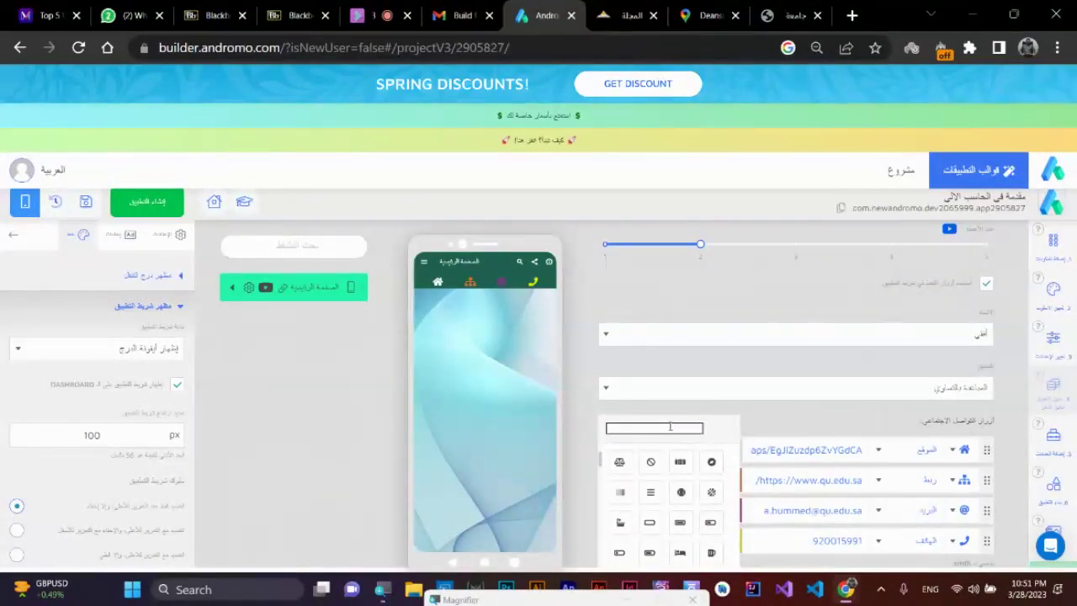
pyautogui.click(761, 421)
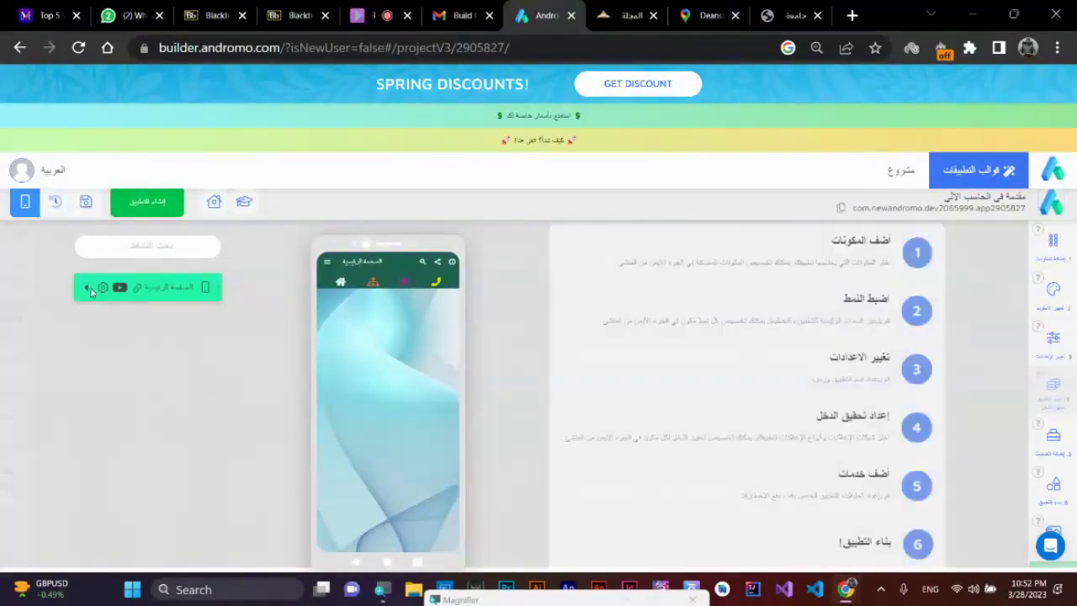
# - Expand the home page's Style > App Bar Appearance settings, showing the 100 px height
pyautogui.click(91, 291)
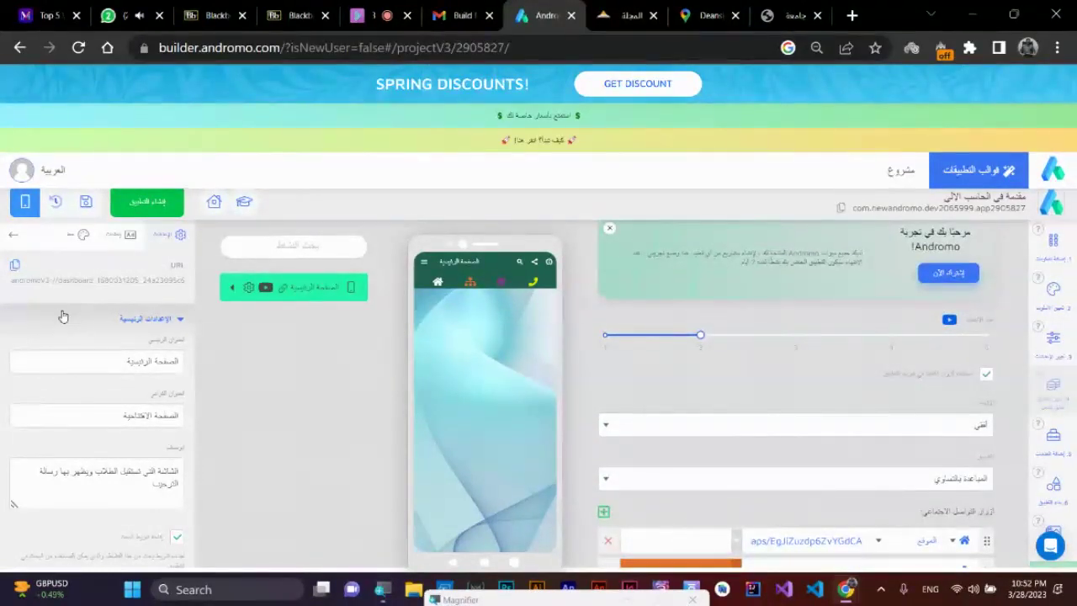
pyautogui.scroll(-2, 126, 353)
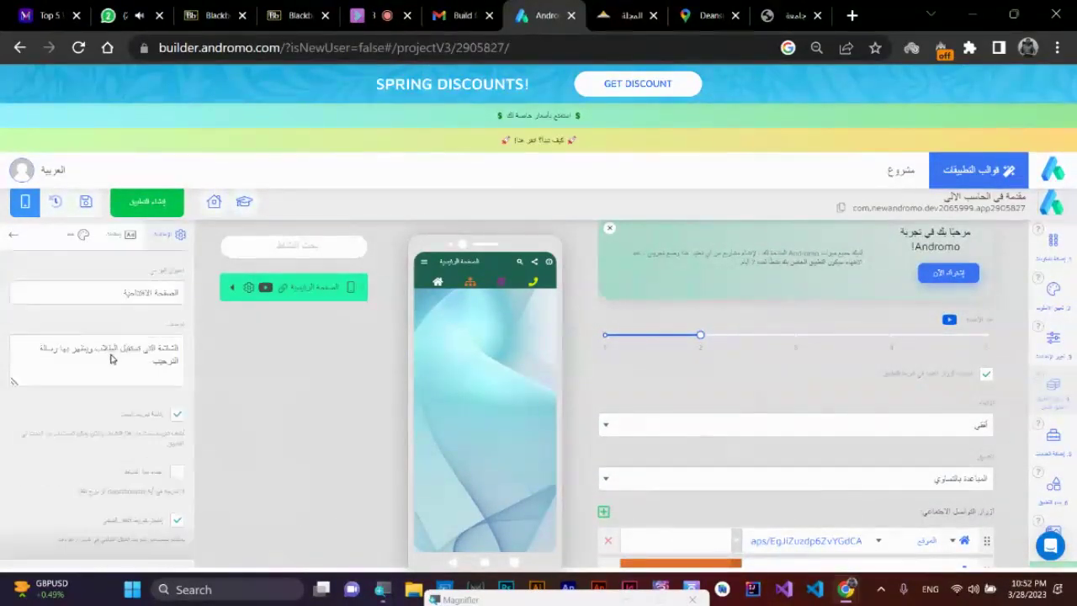
pyautogui.click(168, 537)
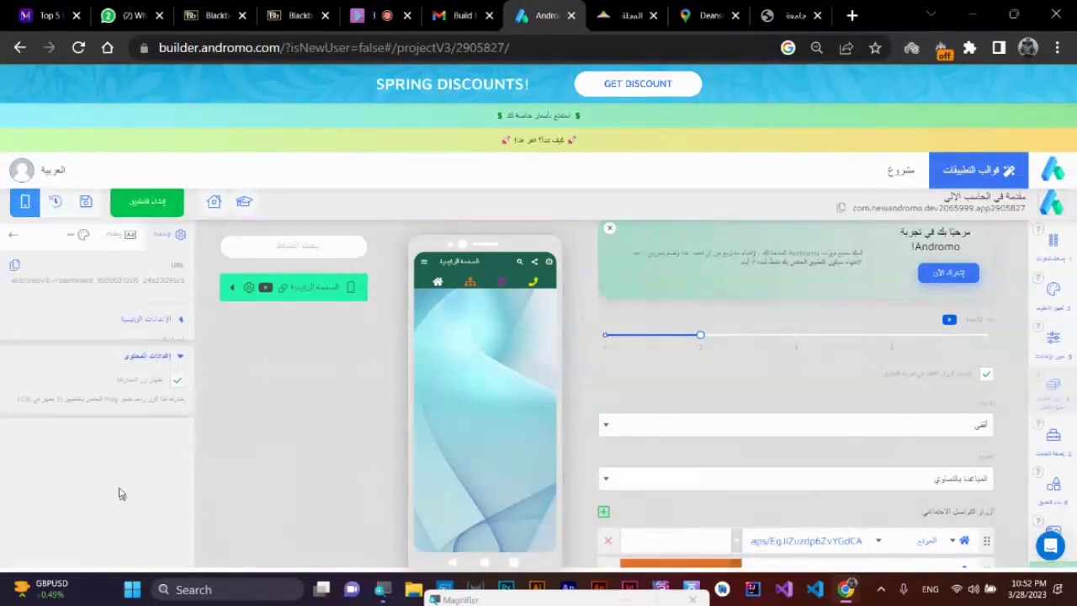
pyautogui.click(83, 235)
pyautogui.click(162, 340)
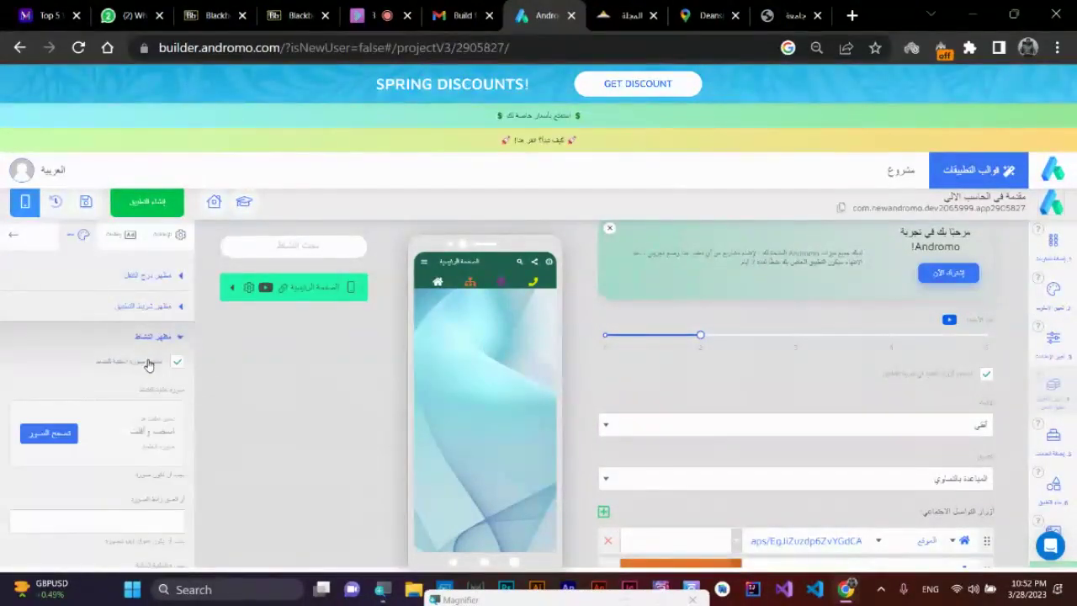
pyautogui.click(148, 427)
pyautogui.click(60, 451)
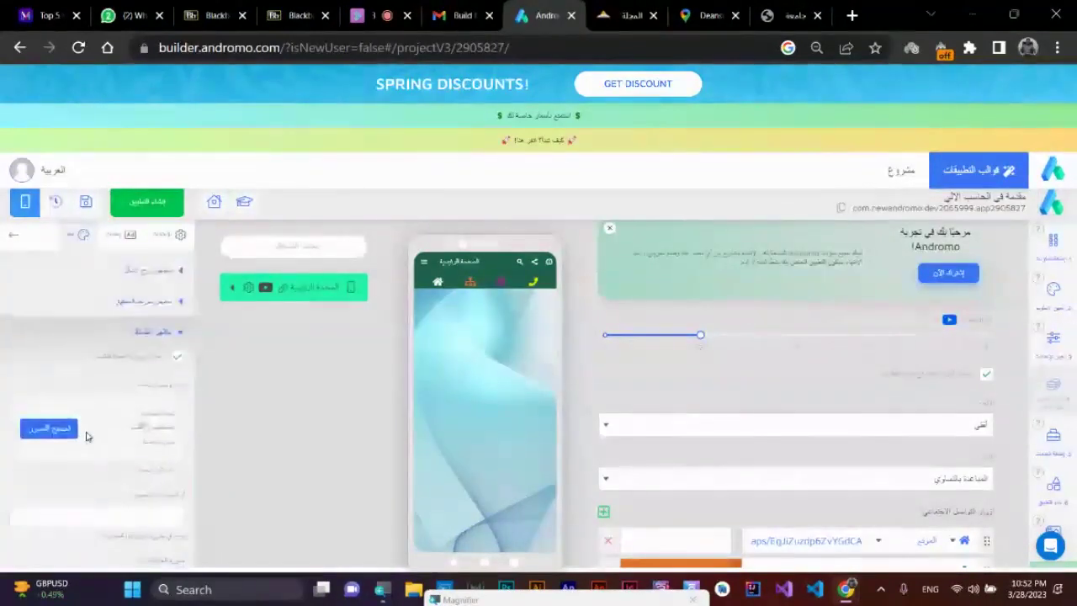
pyautogui.click(139, 306)
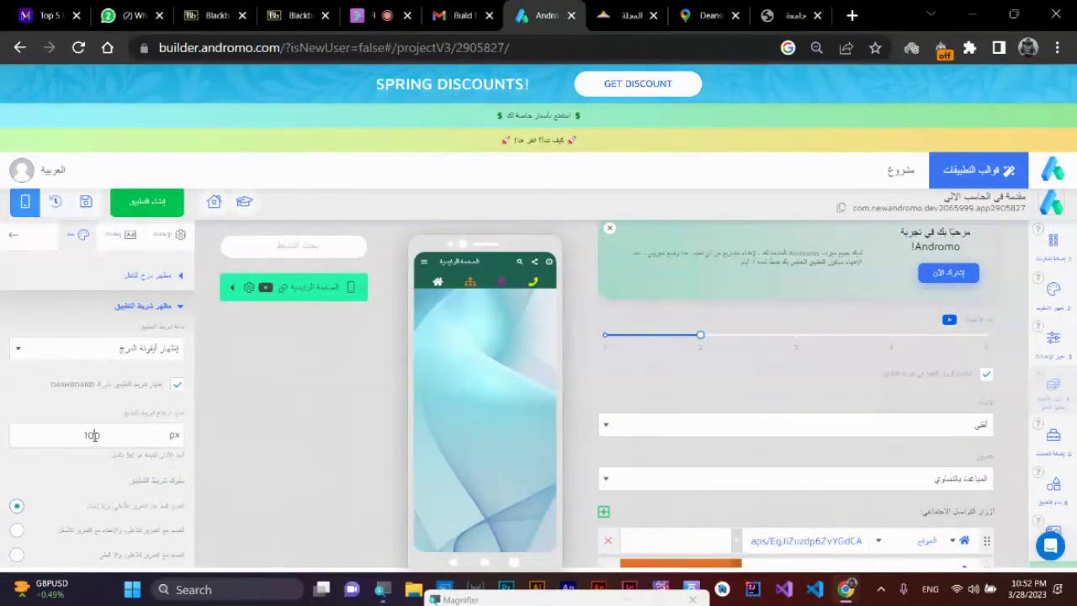
# - Try a 560 px app bar height and check the preview's navigation drawer
pyautogui.doubleClick(93, 435)
pyautogui.write('560')
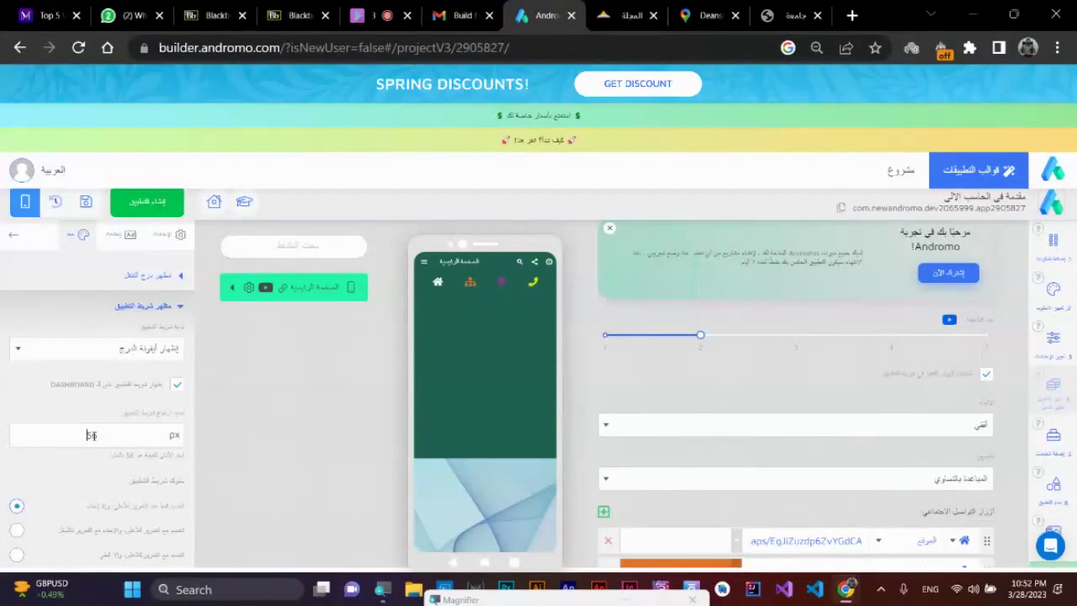
pyautogui.click(425, 262)
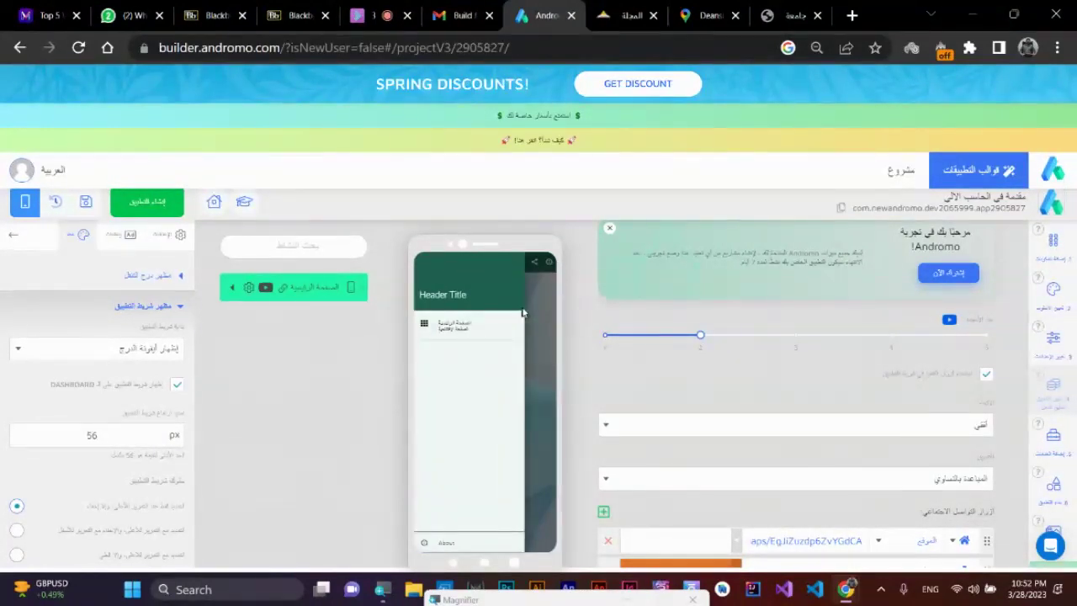
pyautogui.click(530, 311)
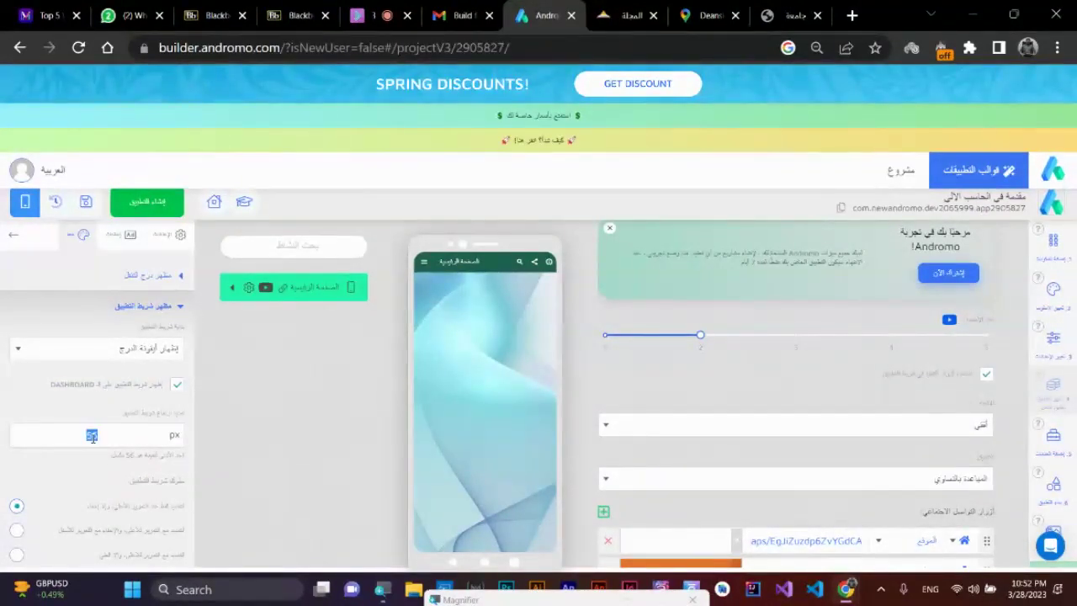
# - Try heights of 100 and 365 px, then settle the app bar height at 112 px
pyautogui.write('100')
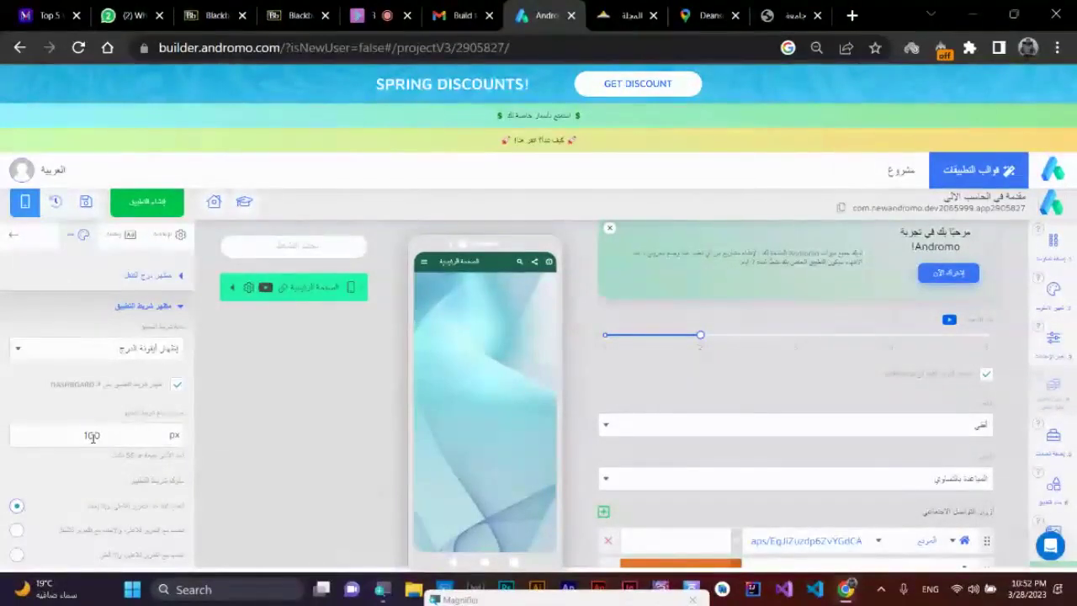
pyautogui.doubleClick(91, 435)
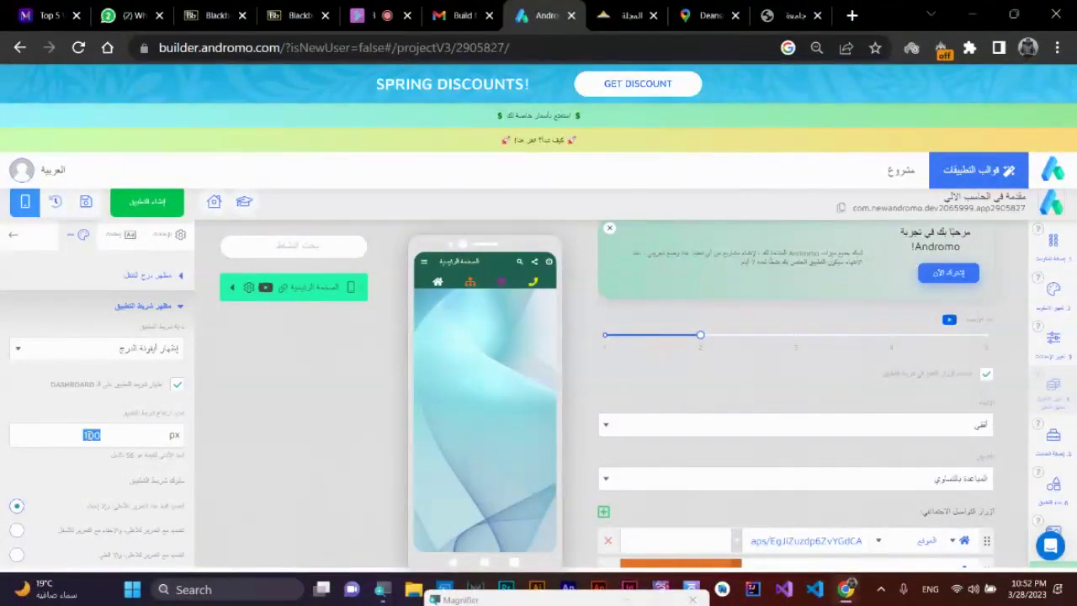
pyautogui.write('365')
pyautogui.doubleClick(89, 435)
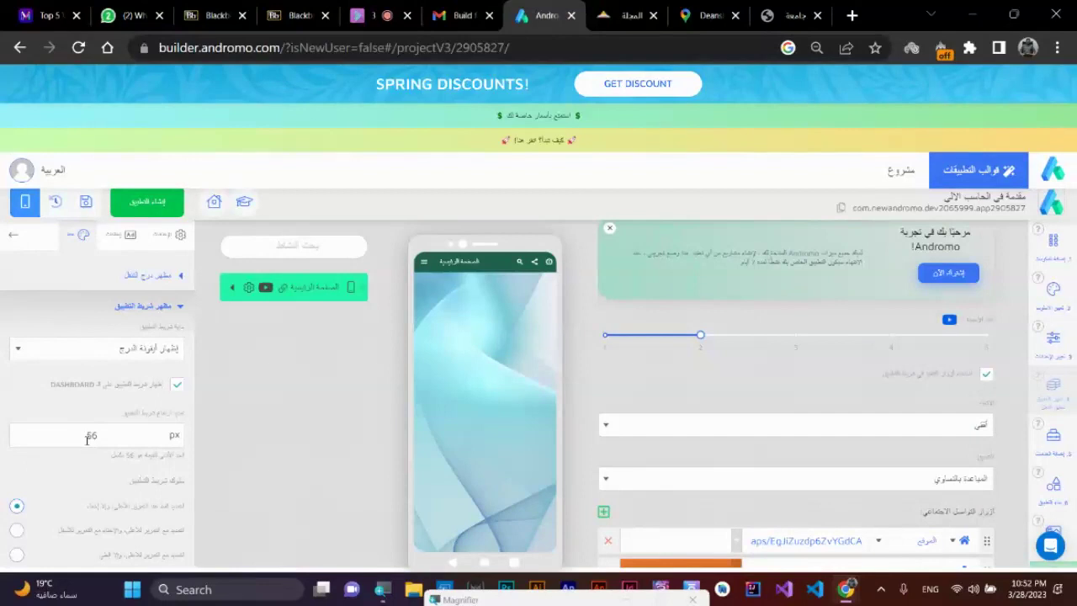
pyautogui.press('BackSpace')
pyautogui.press('BackSpace')
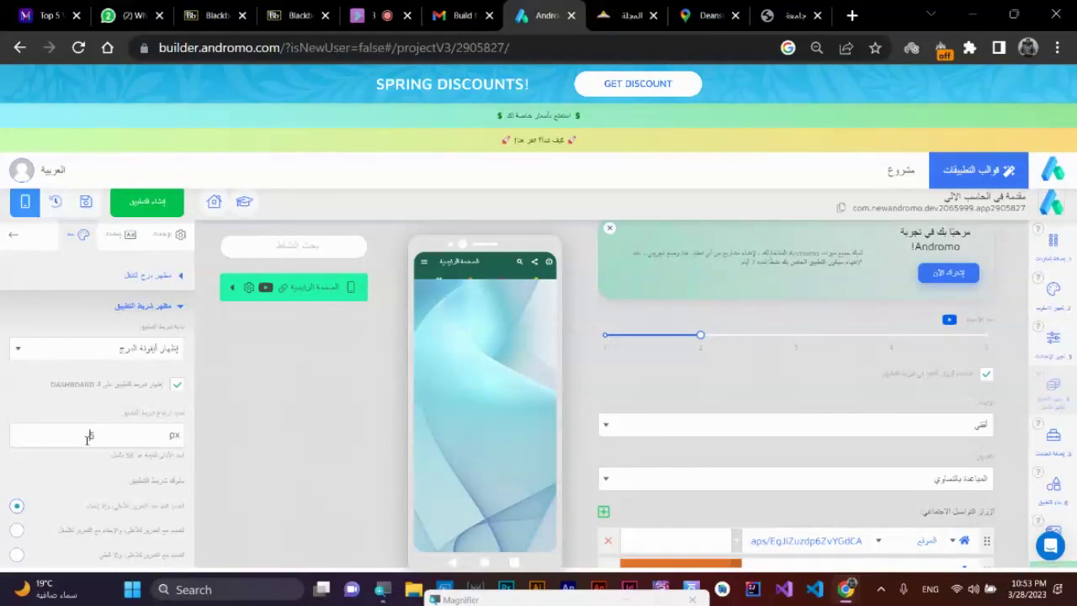
pyautogui.press('BackSpace')
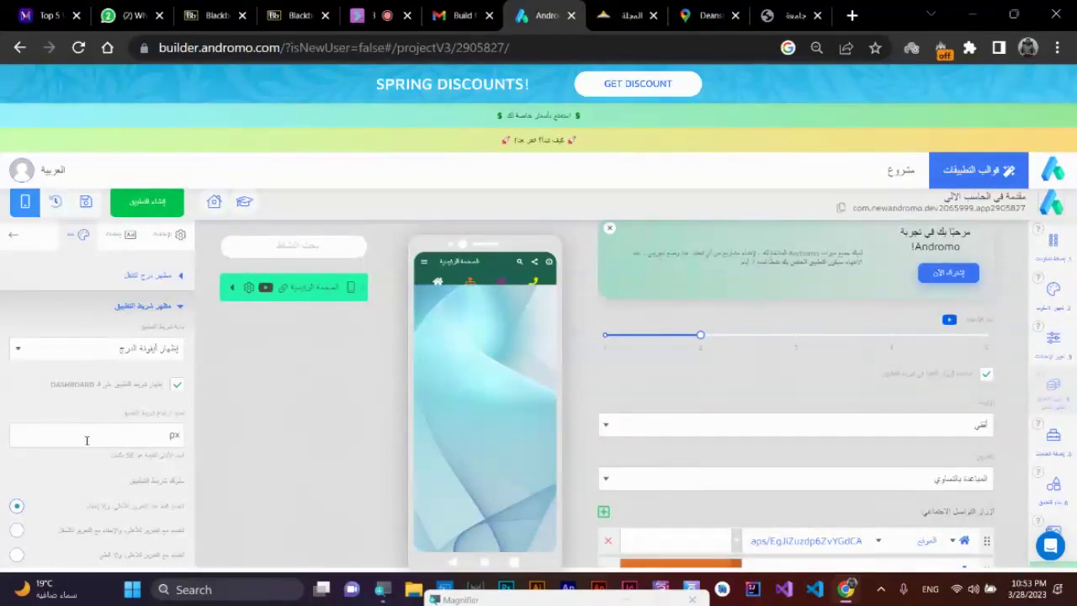
pyautogui.write('100')
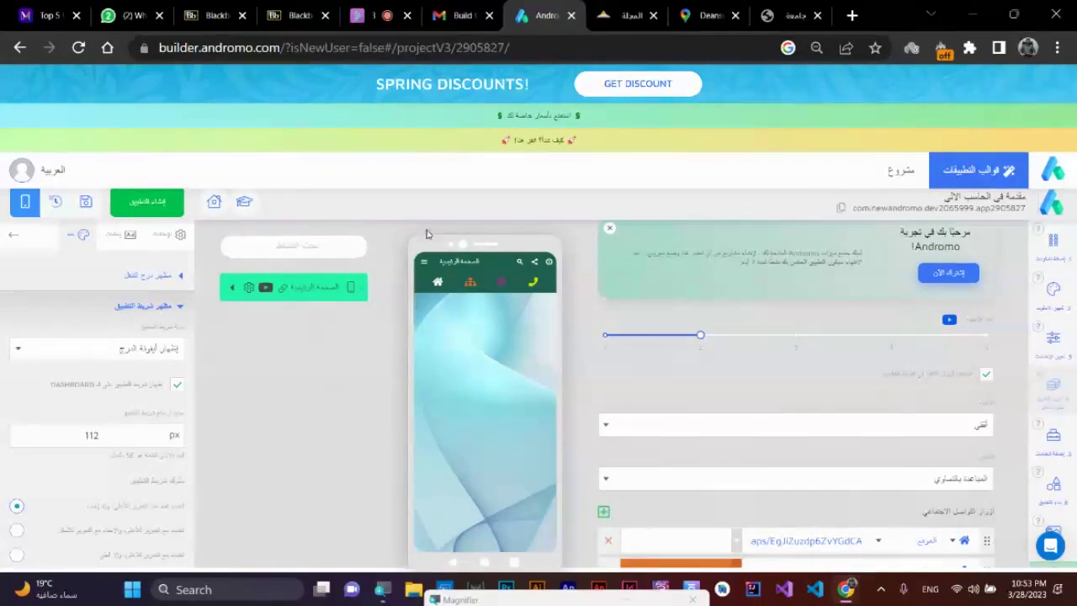
pyautogui.click(425, 265)
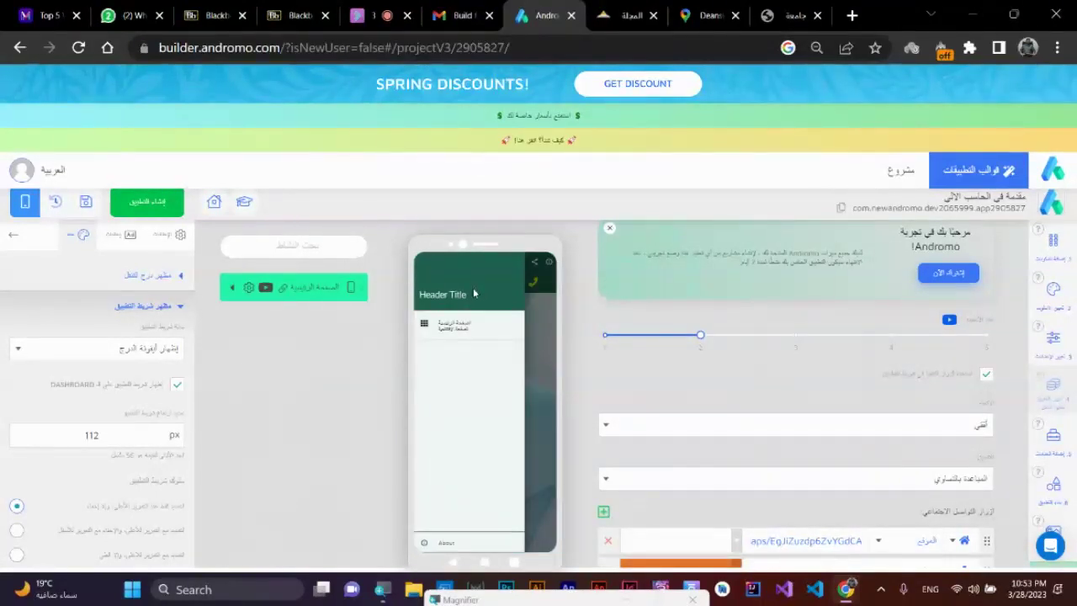
pyautogui.click(530, 370)
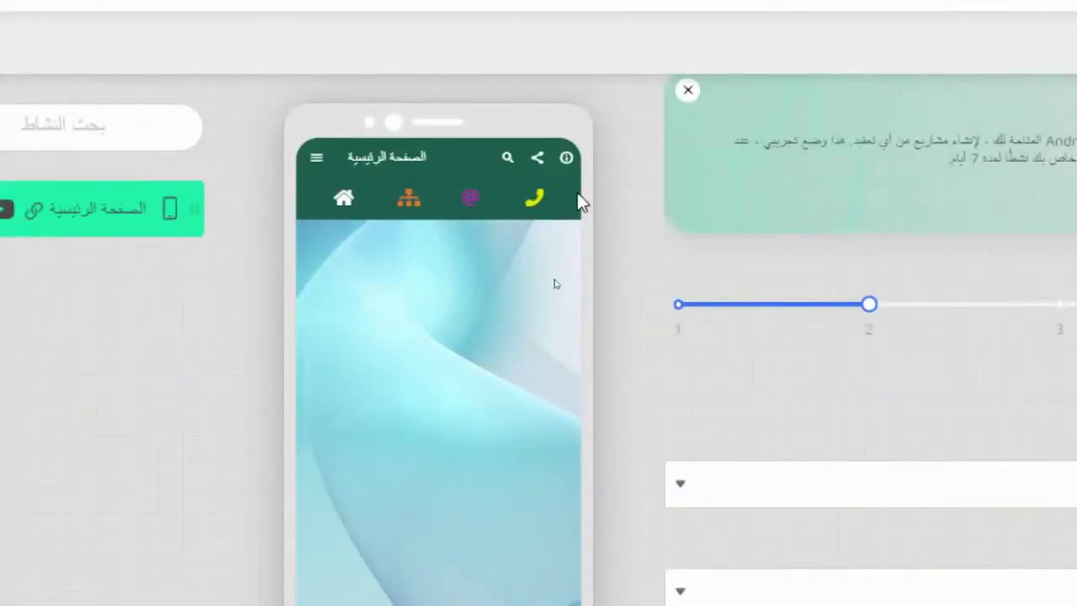
pyautogui.click(316, 157)
pyautogui.click(540, 310)
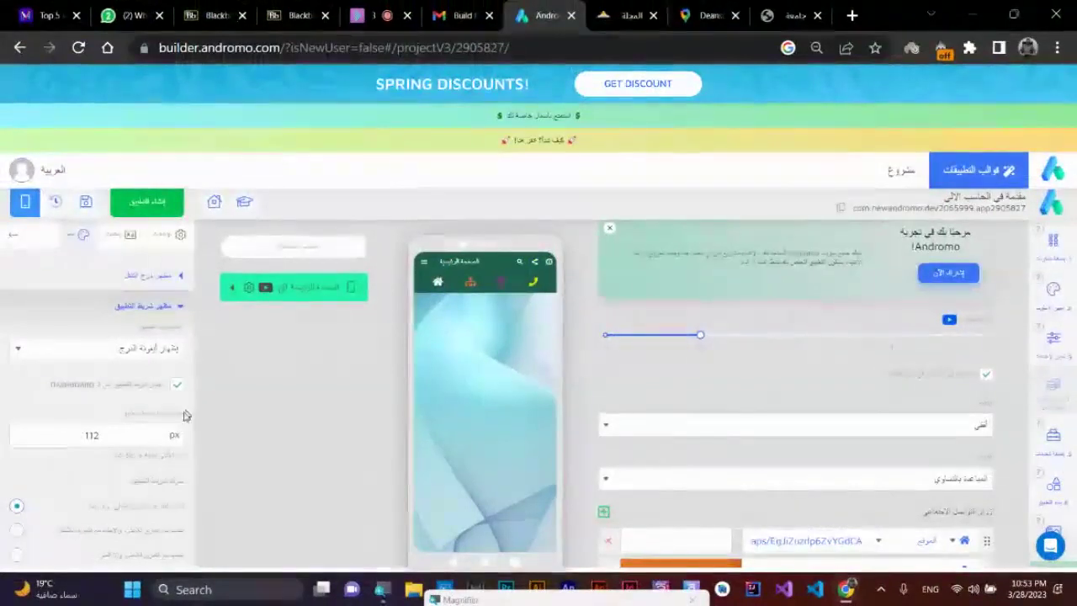
pyautogui.scroll(-3, 84, 488)
pyautogui.scroll(-2, 90, 486)
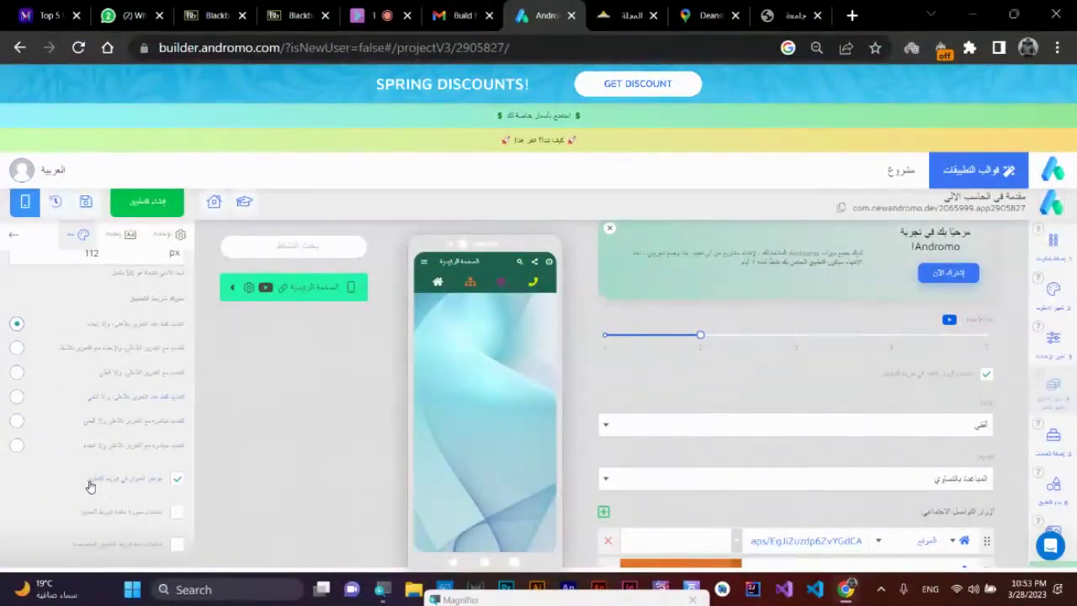
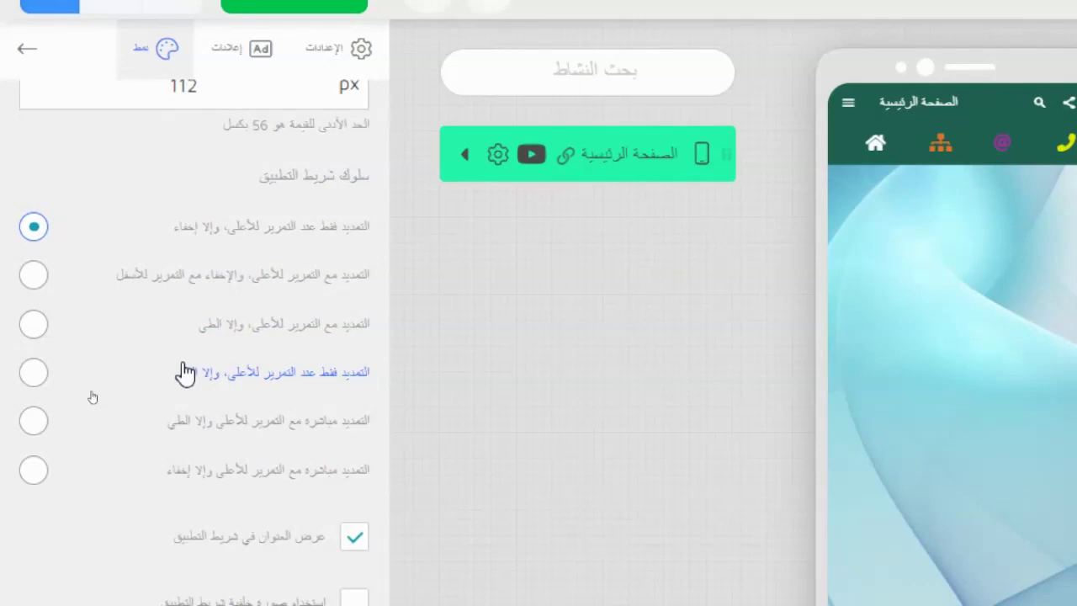
# - Compare the app bar scroll behaviours and settle on 'التمديد مع التمرير للأعلى، وإلا الطي'
pyautogui.click(251, 329)
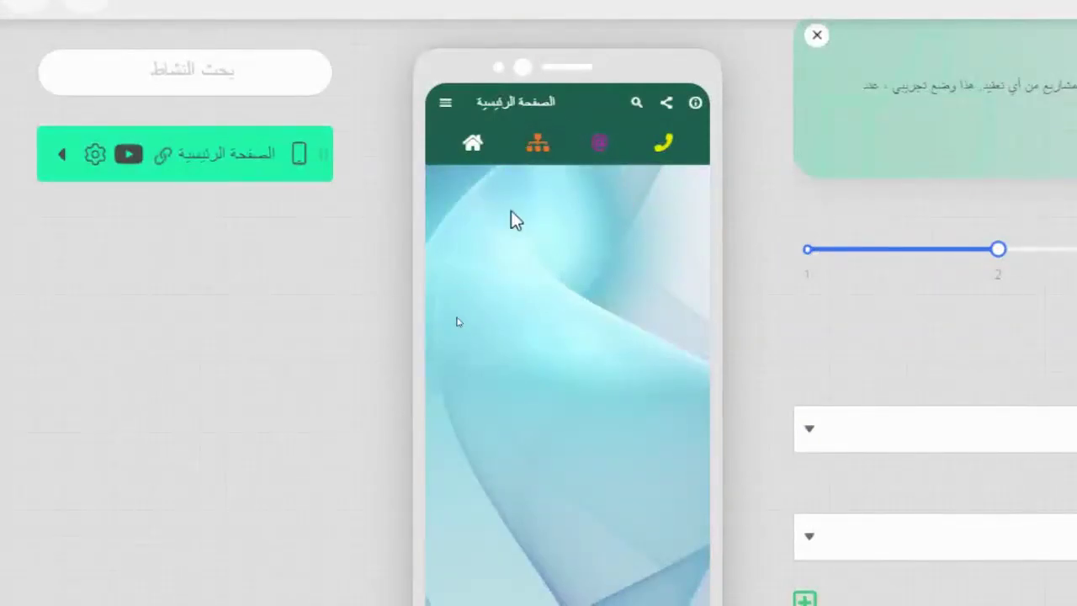
pyautogui.click(447, 104)
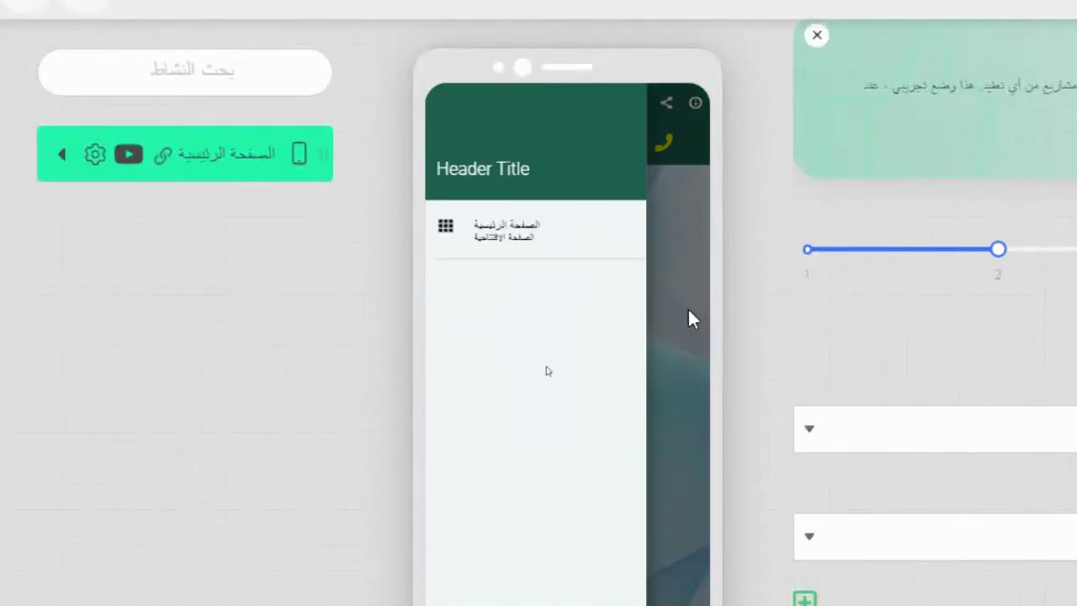
pyautogui.click(498, 229)
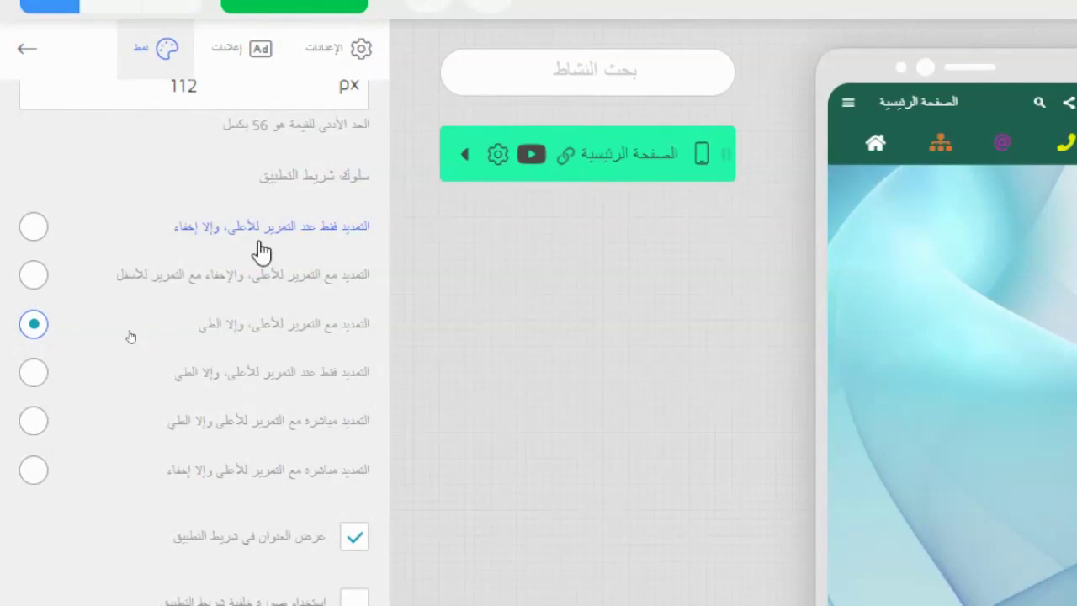
pyautogui.click(34, 229)
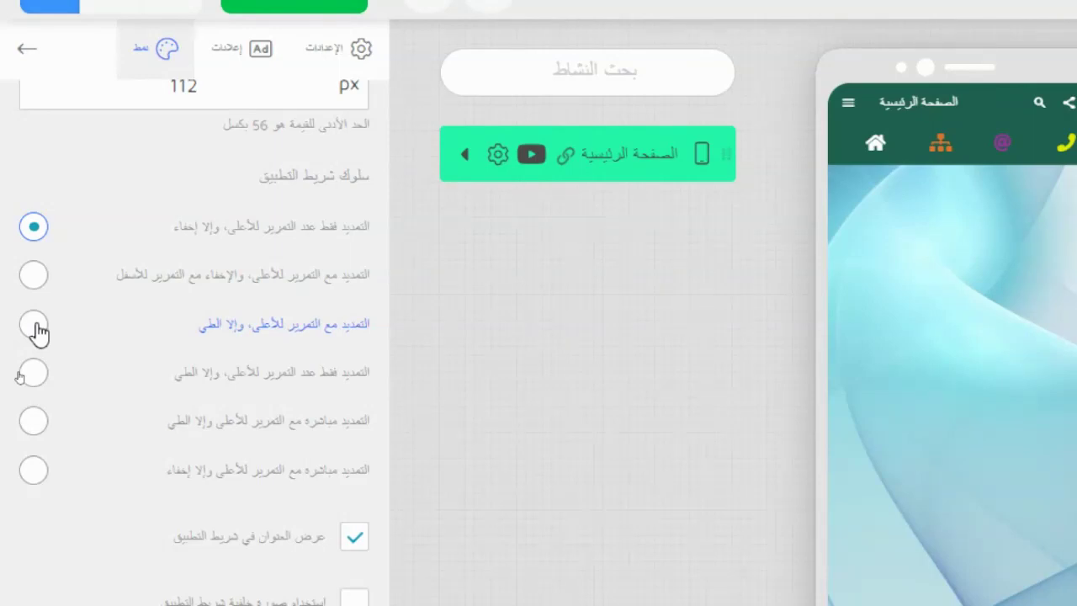
pyautogui.click(34, 325)
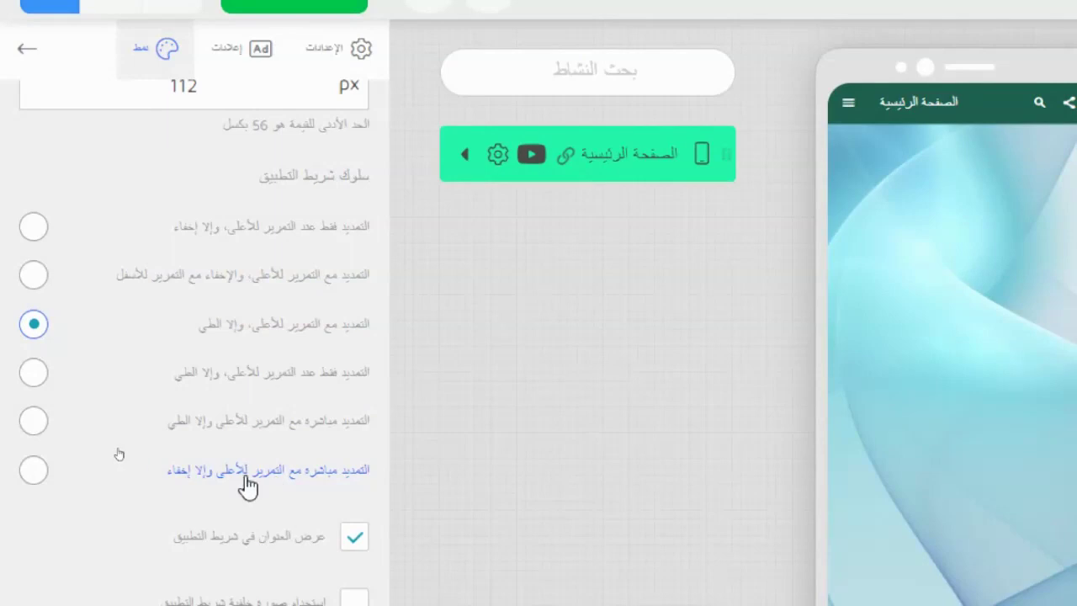
pyautogui.click(34, 473)
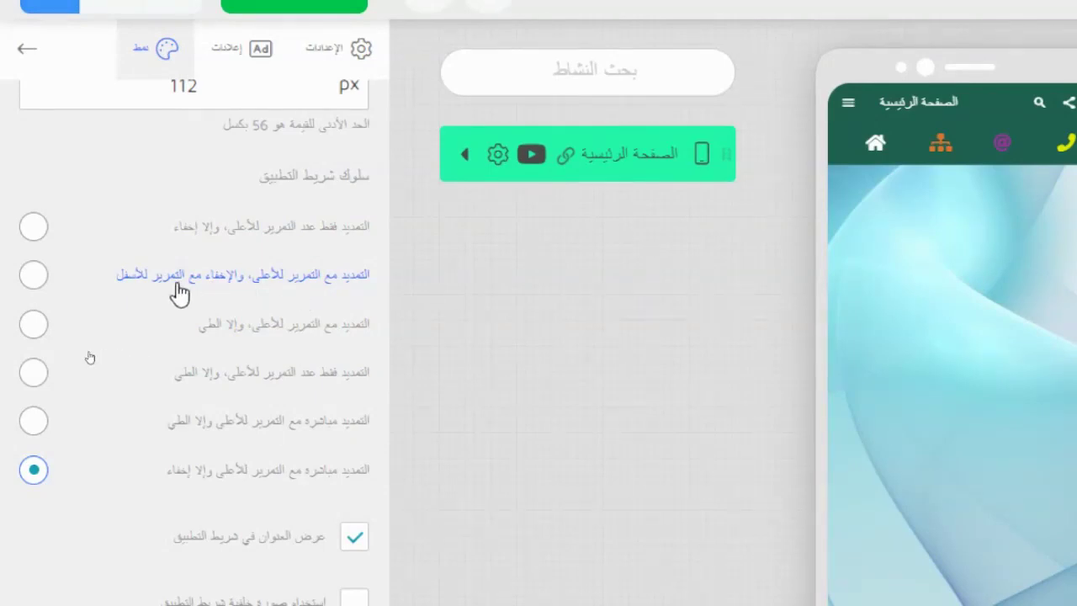
pyautogui.click(267, 335)
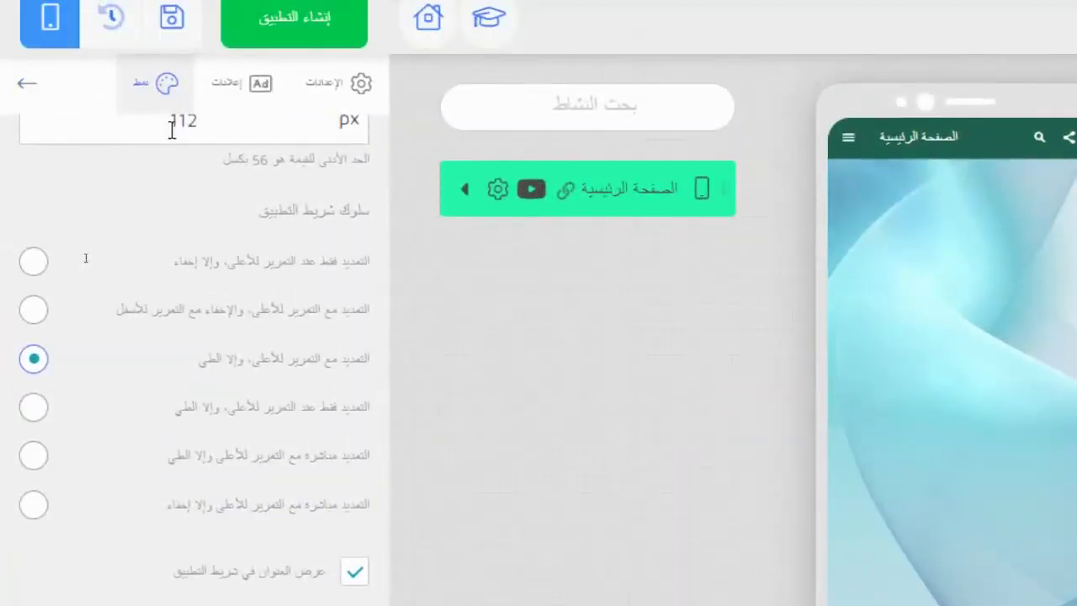
# - Clear the app bar height field and type a first replacement value
pyautogui.doubleClick(172, 128)
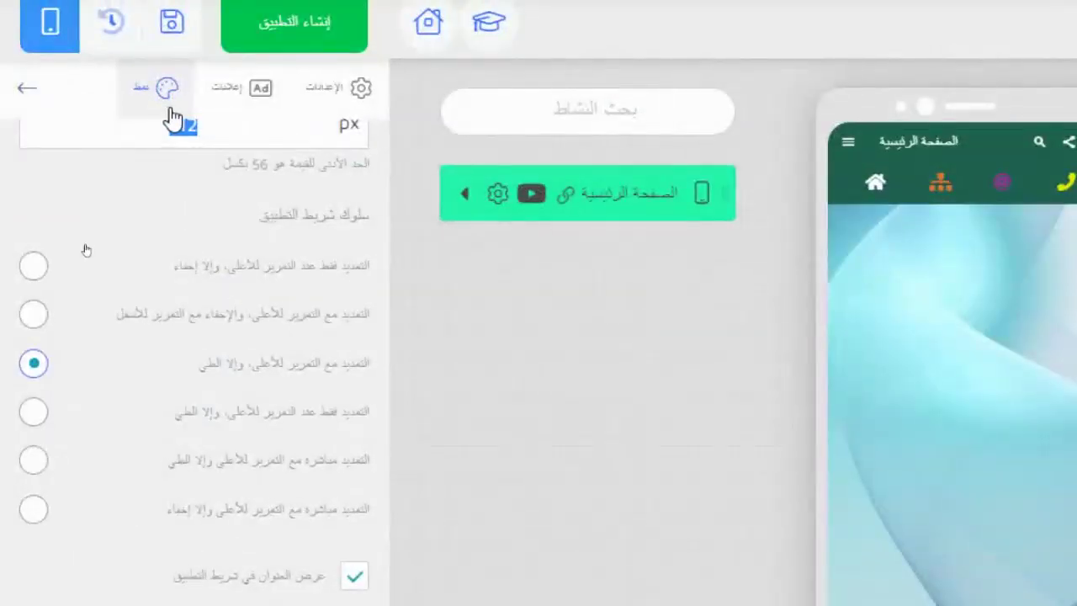
pyautogui.write('561')
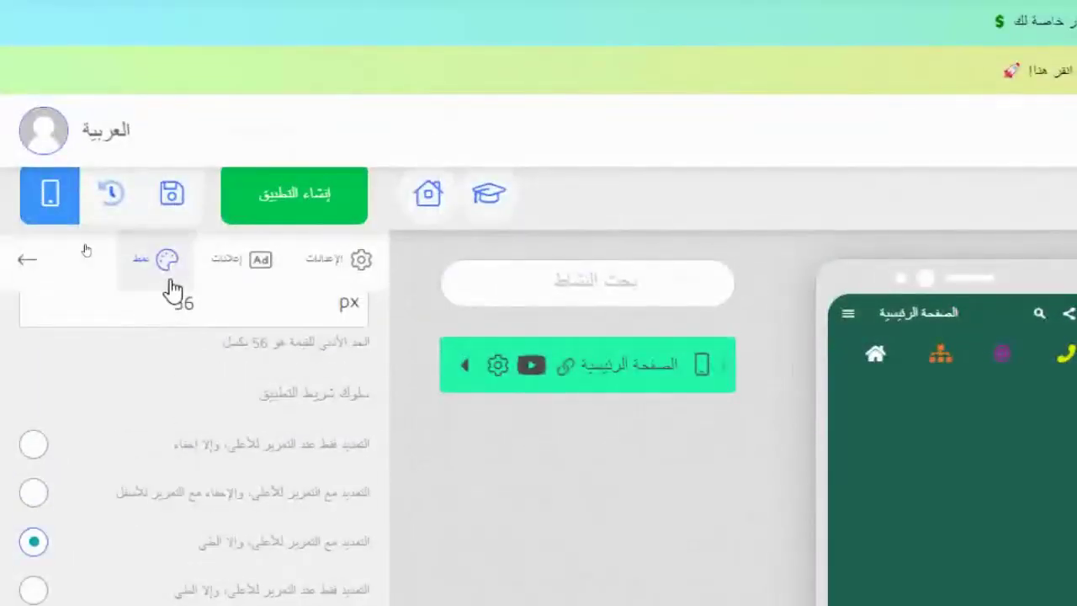
pyautogui.press('BackSpace')
pyautogui.press('BackSpace')
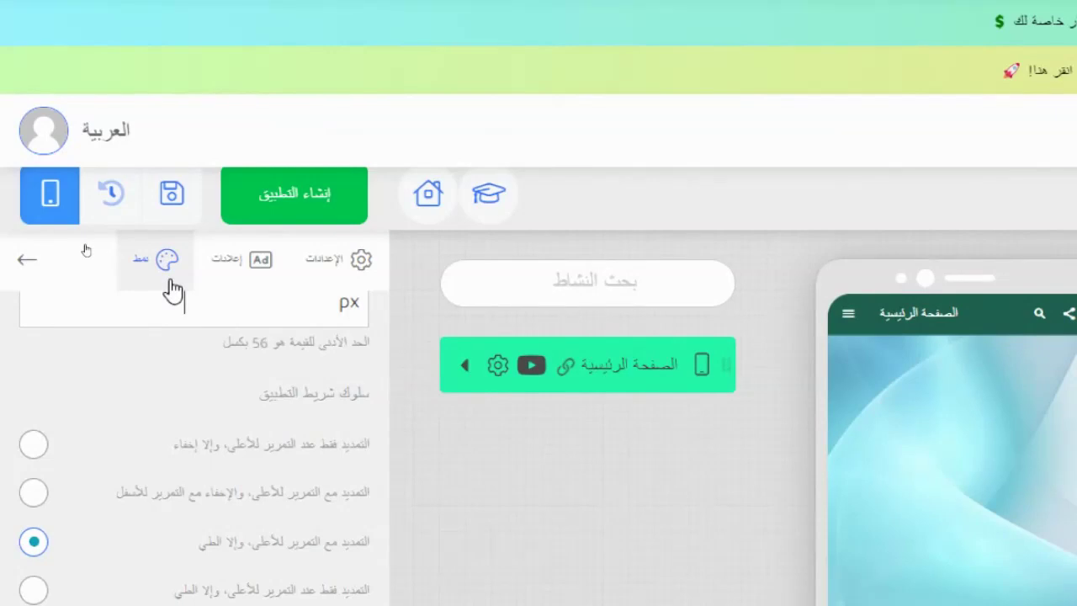
pyautogui.write('10')
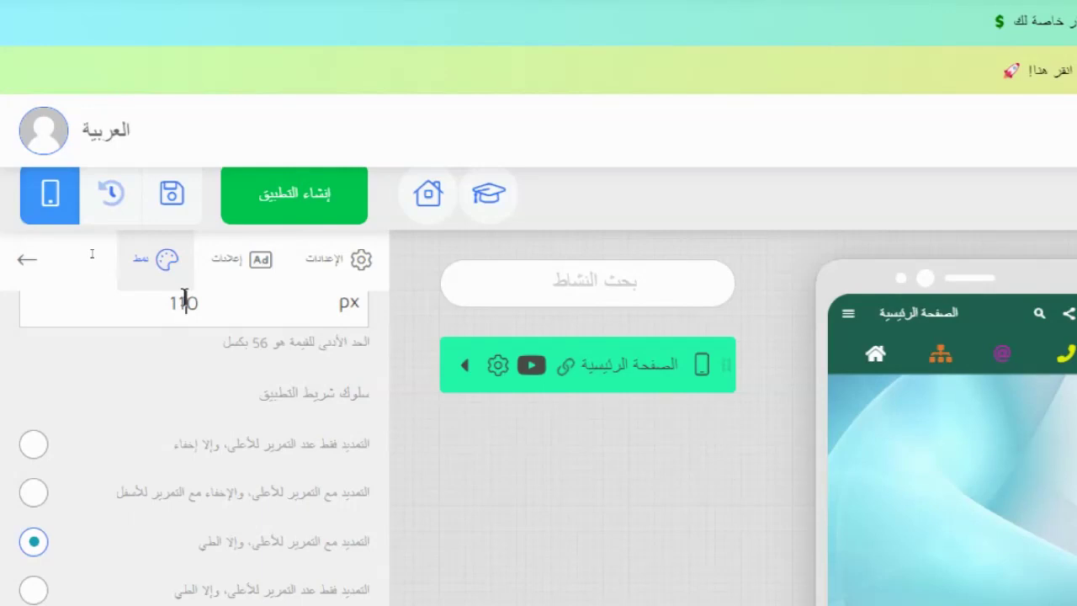
pyautogui.scroll(5, 189, 315)
pyautogui.scroll(-1, 210, 454)
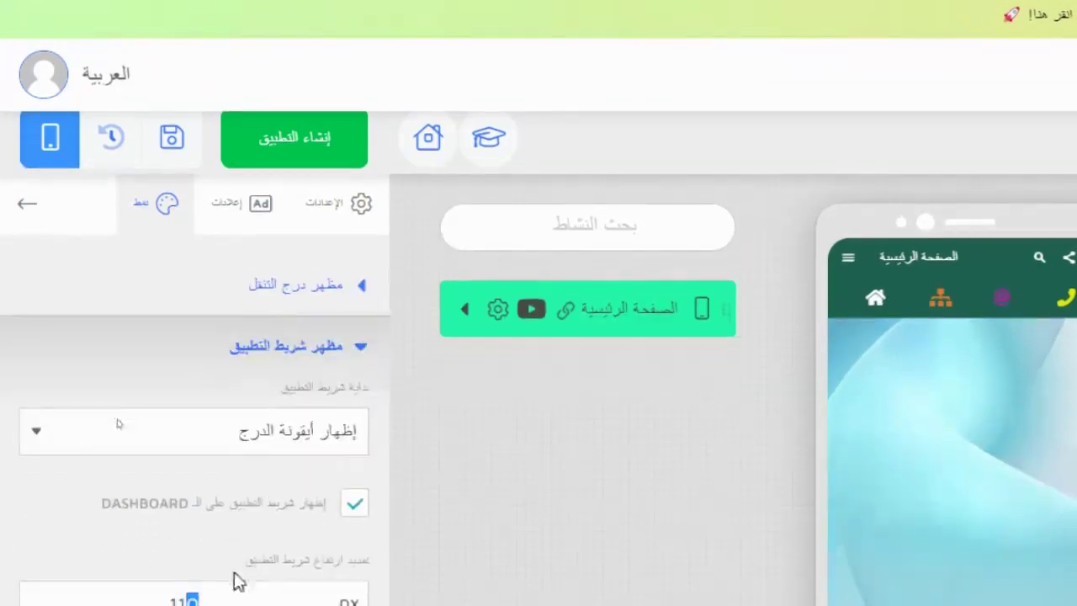
pyautogui.moveTo(191, 588); pyautogui.dragTo(239, 583)
pyautogui.scroll(-3, 239, 546)
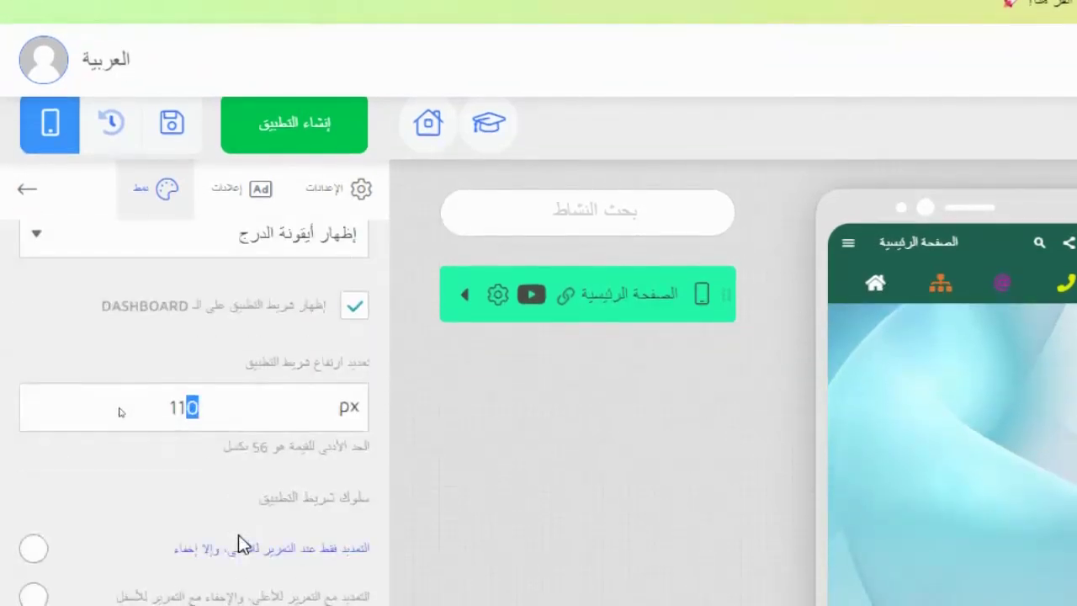
pyautogui.write('2')
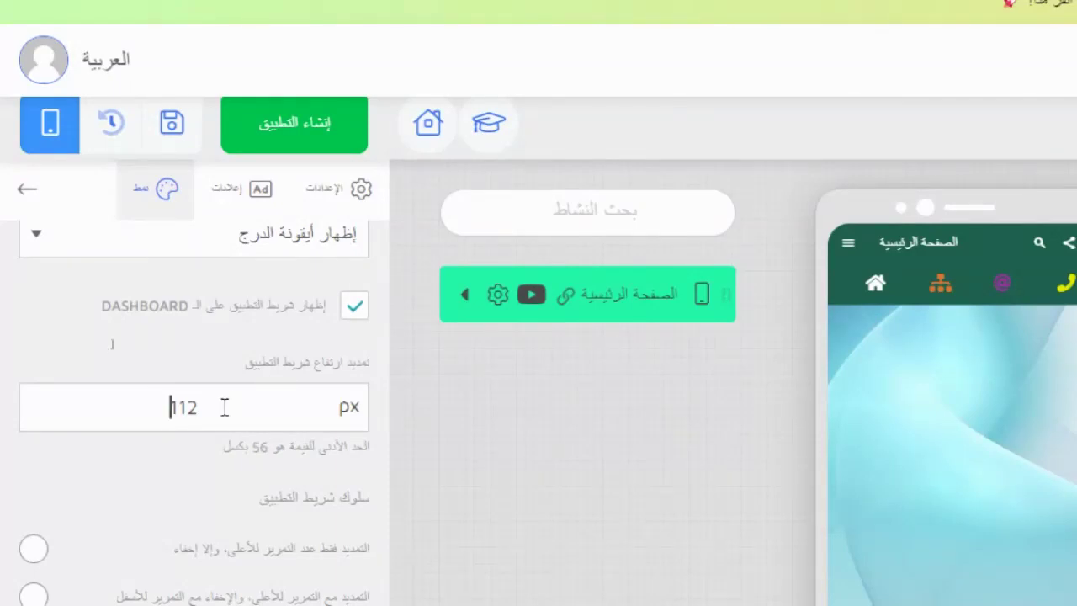
# - Re-enter the app bar height as 108 px
pyautogui.moveTo(179, 407); pyautogui.dragTo(222, 406)
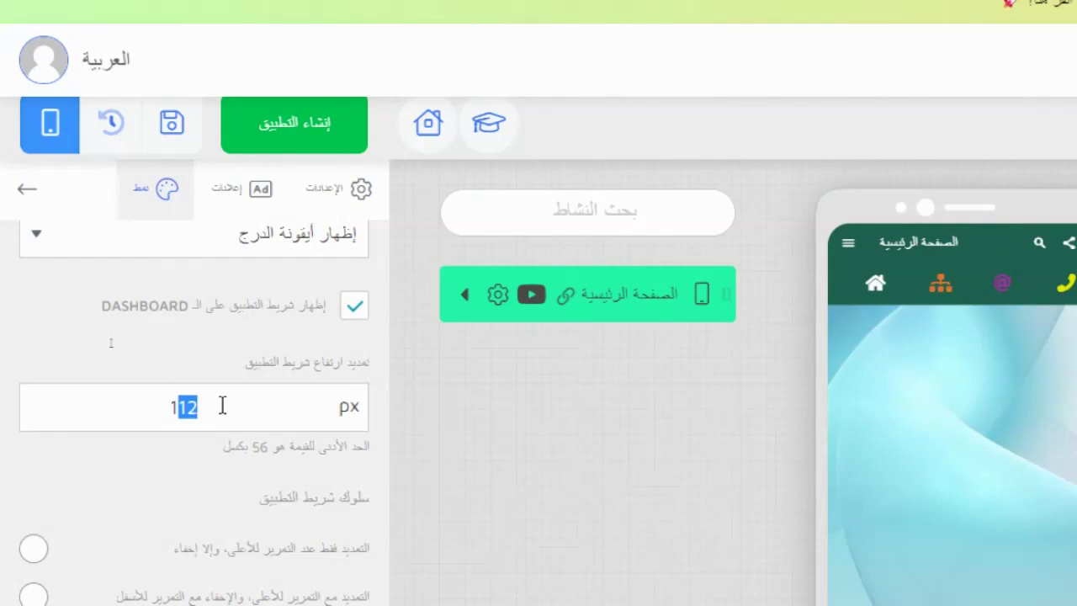
pyautogui.press('BackSpace')
pyautogui.press('BackSpace')
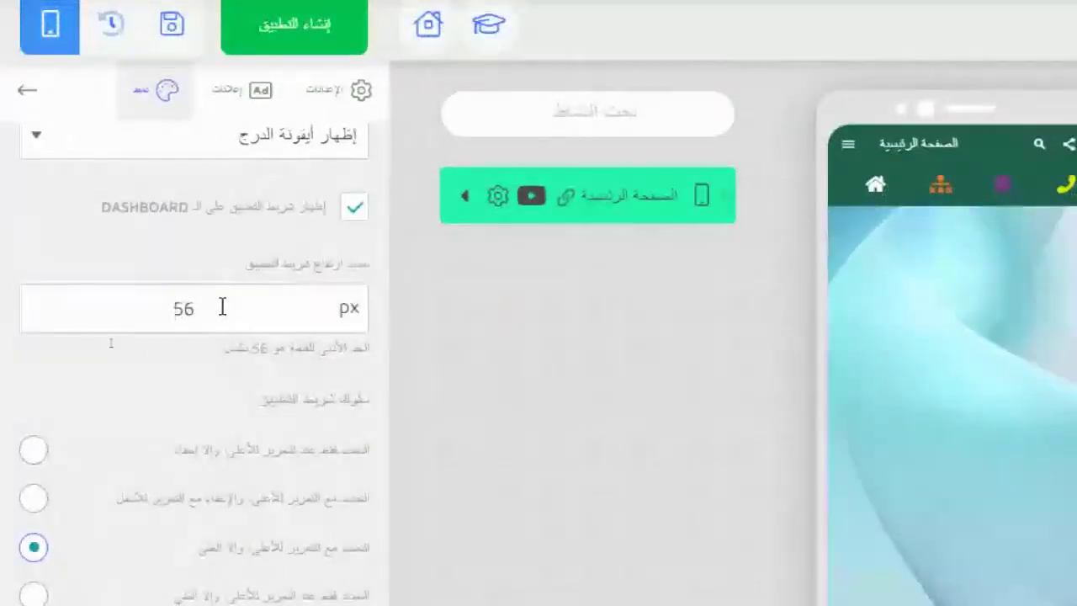
pyautogui.write('5')
pyautogui.press('BackSpace')
pyautogui.write('1')
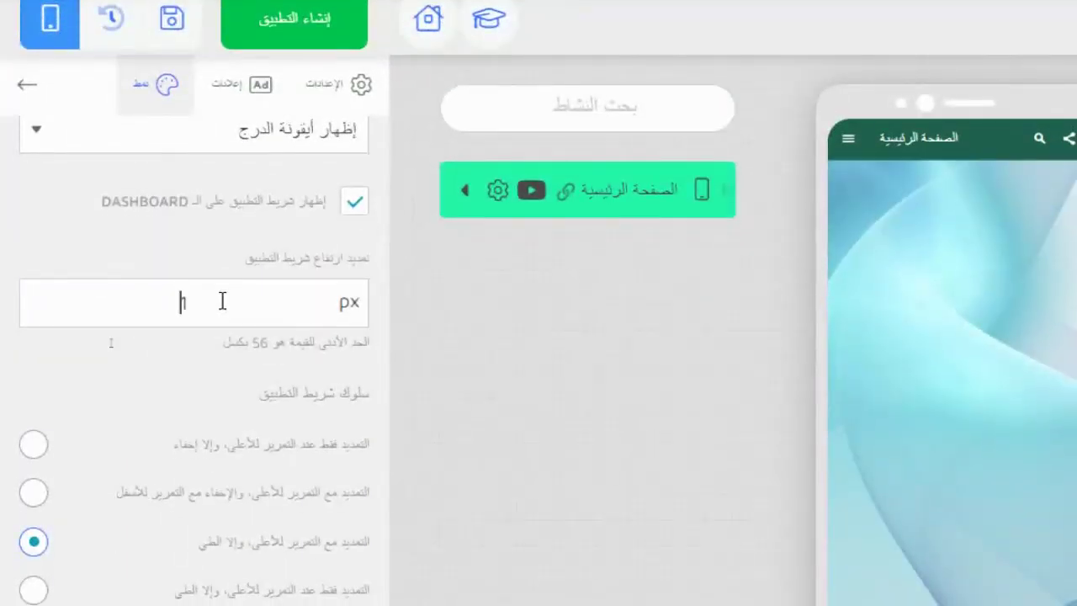
pyautogui.write('08')
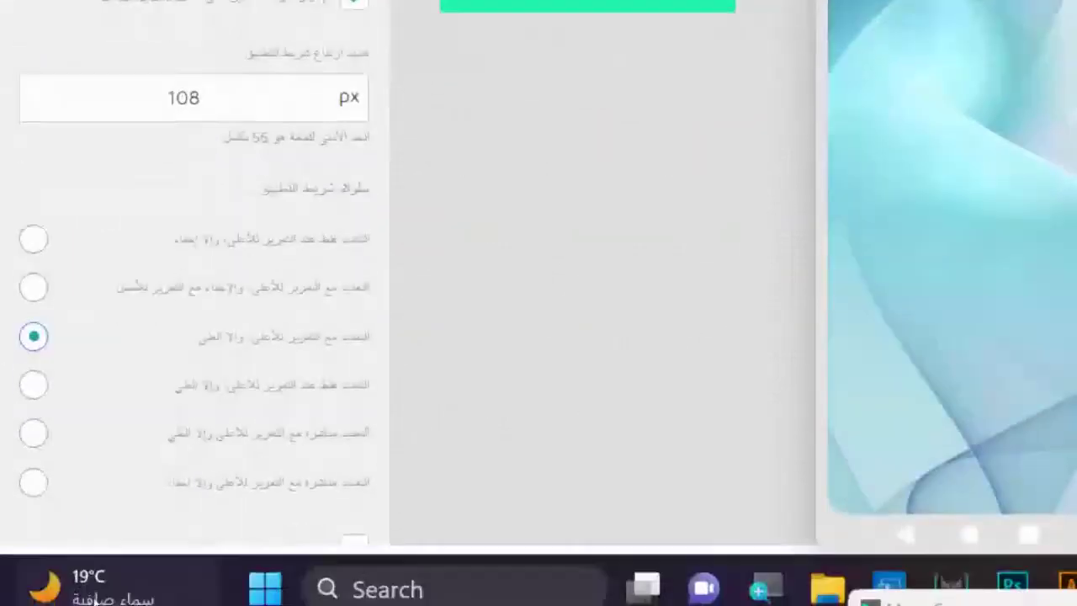
pyautogui.moveTo(172, 577)
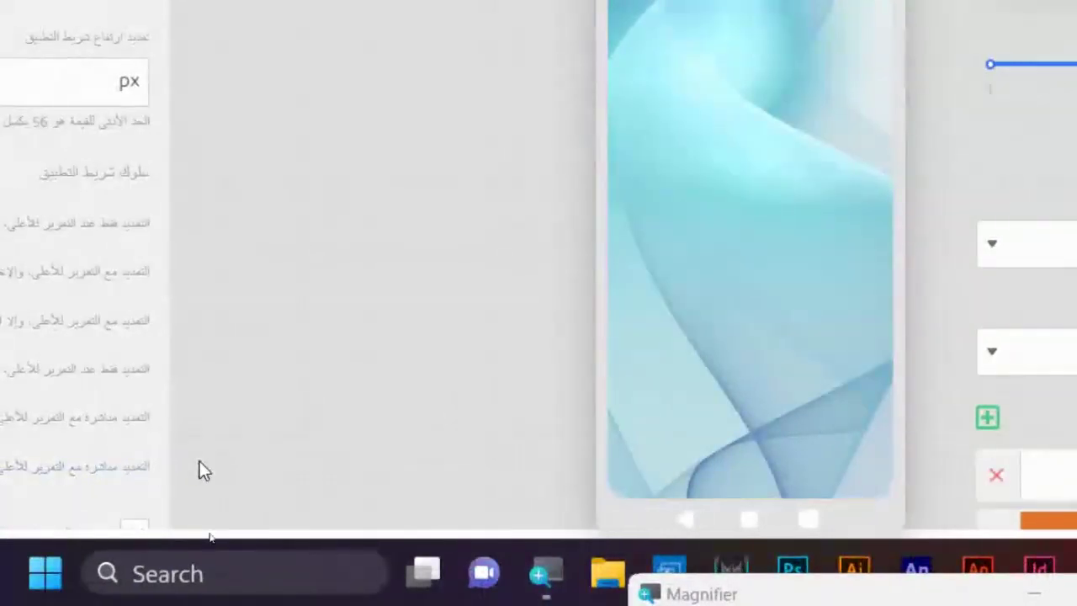
pyautogui.press('super+minus')
pyautogui.scroll(-3, 118, 498)
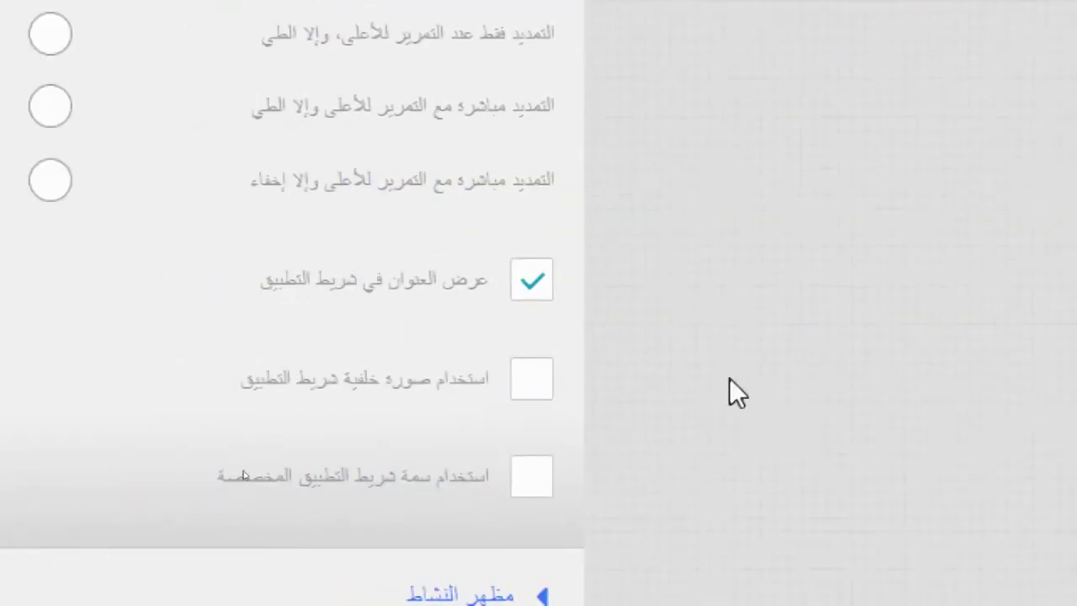
# - Enable the app bar background image and upload download.jfif
pyautogui.click(526, 386)
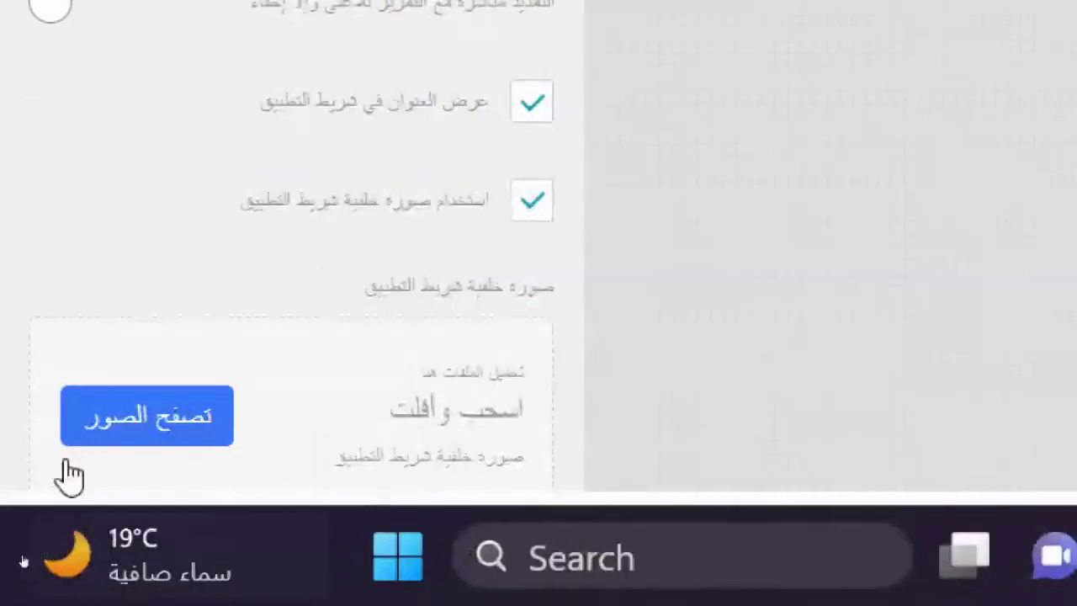
pyautogui.click(160, 413)
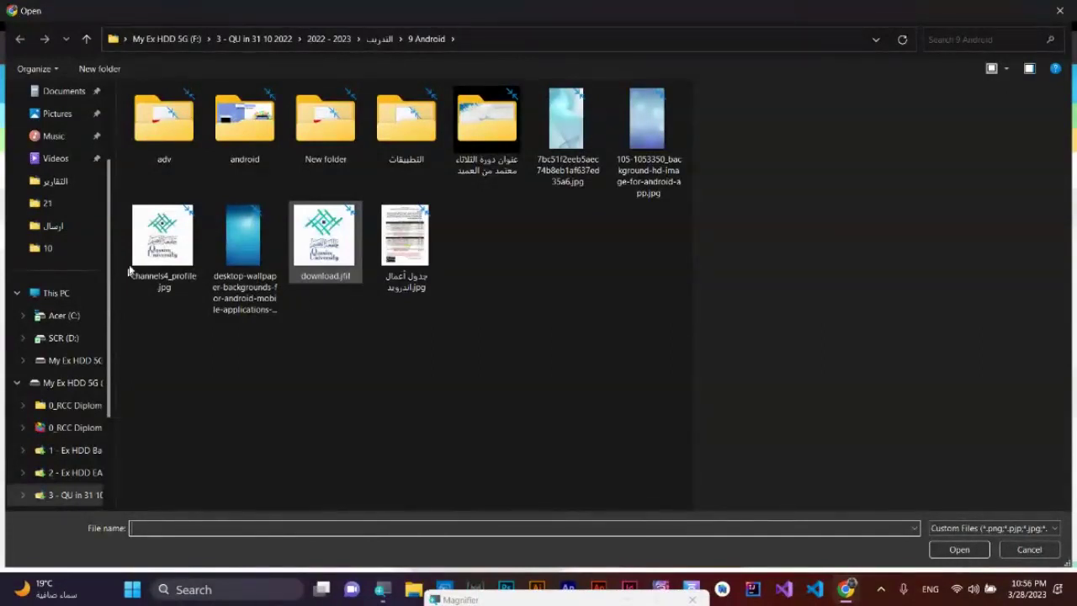
pyautogui.doubleClick(324, 239)
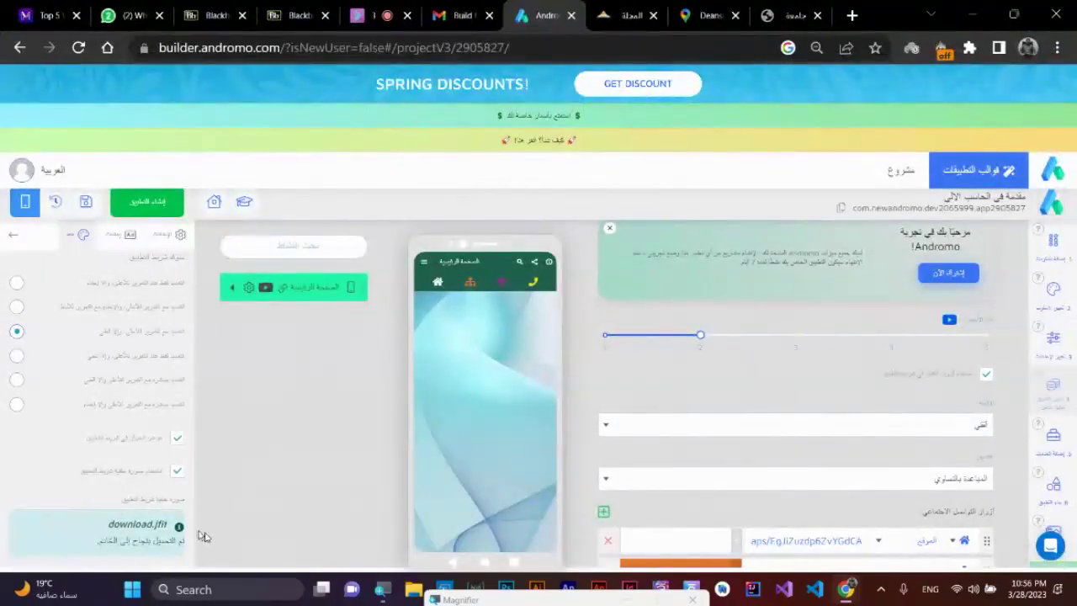
pyautogui.scroll(-2, 126, 529)
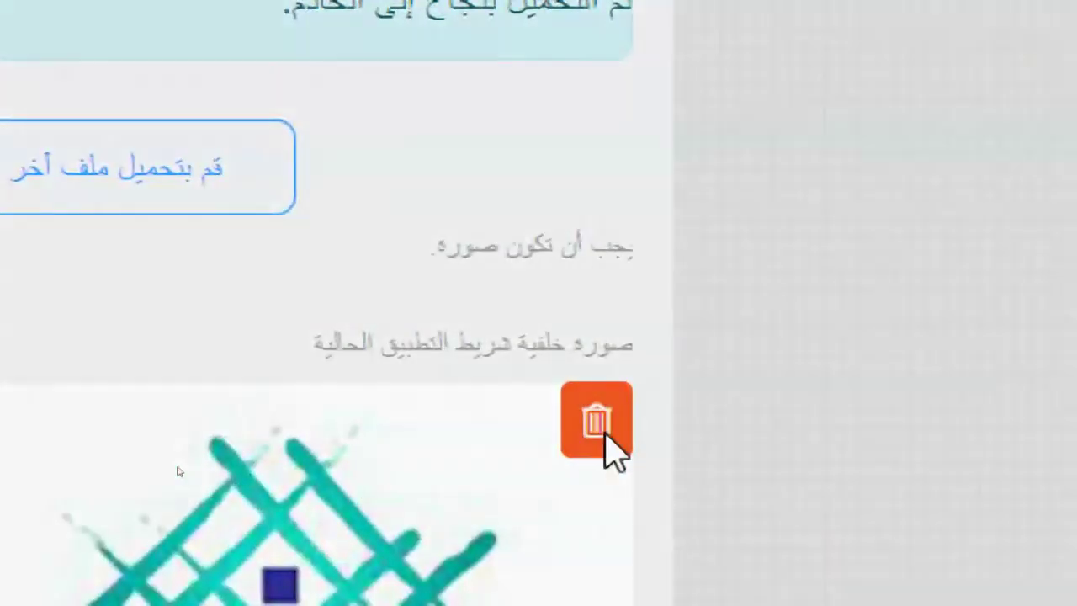
# - Delete the download.jfif background image and confirm the deletion
pyautogui.click(599, 429)
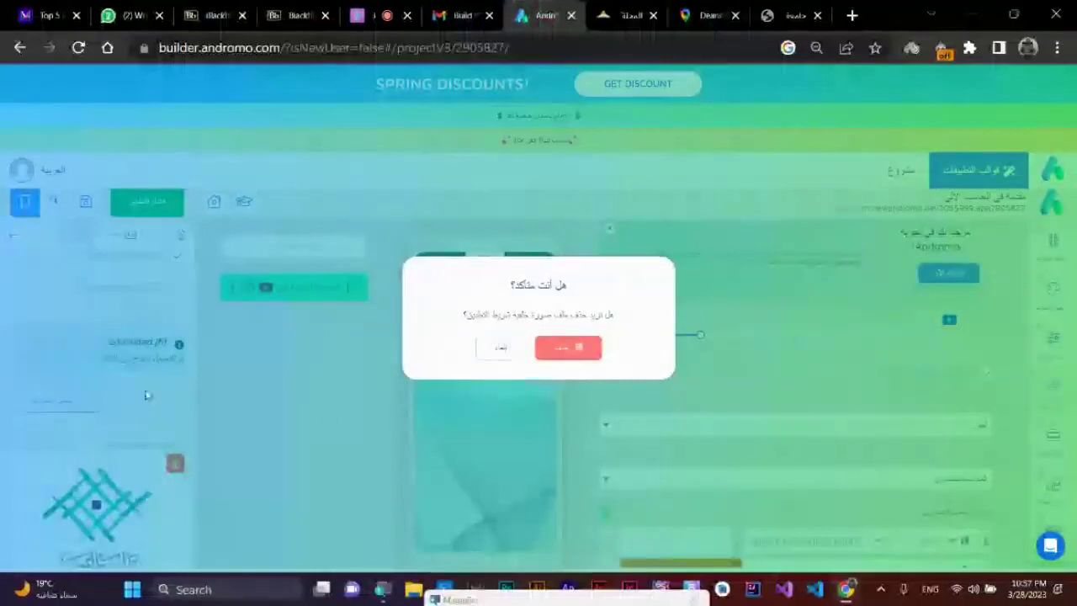
pyautogui.click(571, 346)
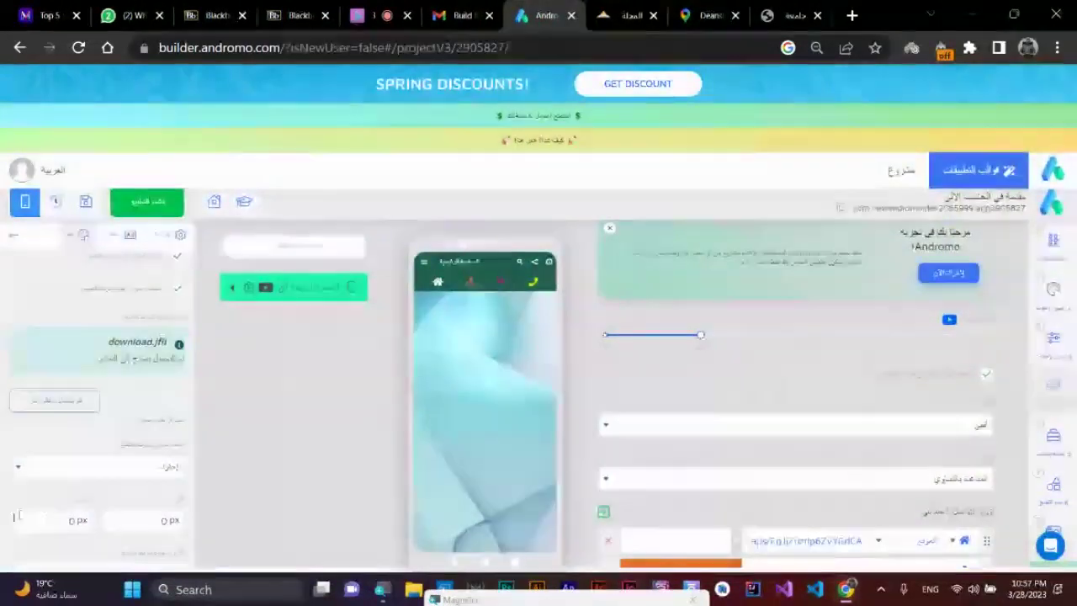
pyautogui.scroll(-1, 63, 412)
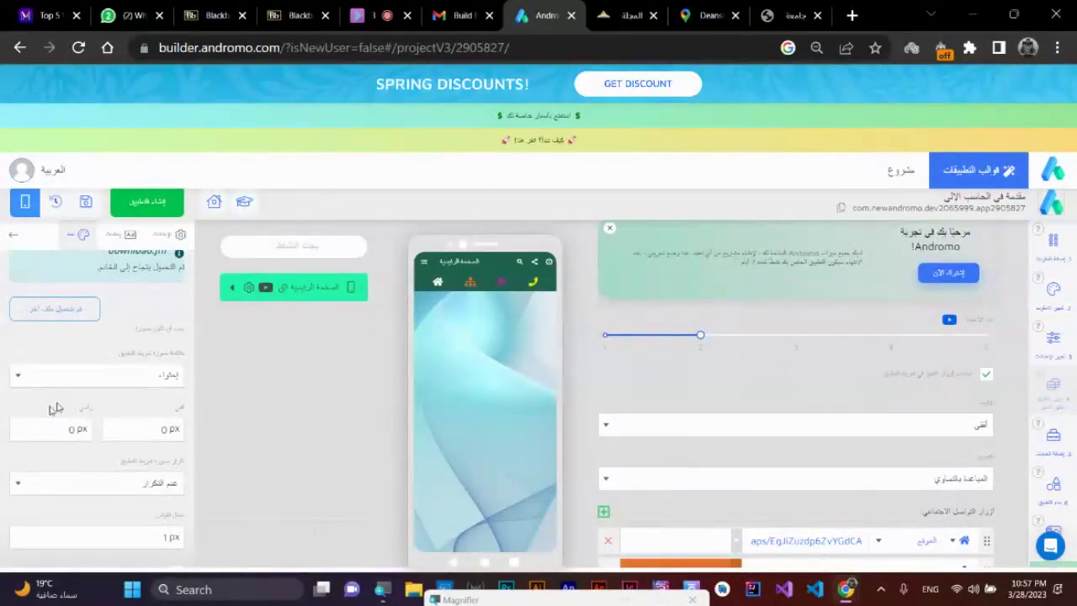
pyautogui.scroll(-1, 88, 397)
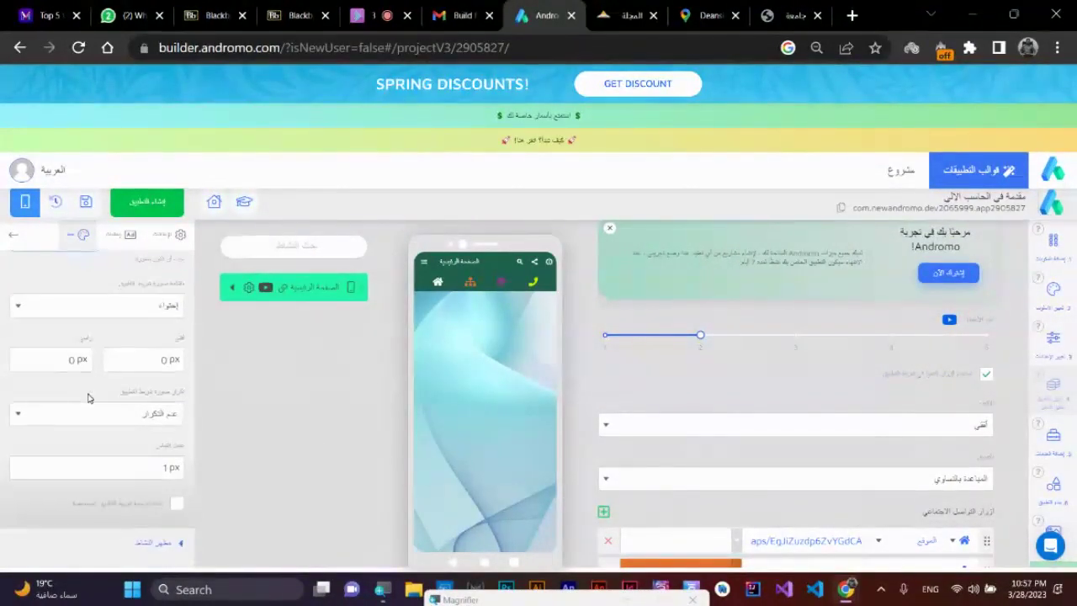
# - Turn on the custom app-bar theme and set the app-bar colour to white
pyautogui.click(176, 505)
pyautogui.scroll(-2, 166, 492)
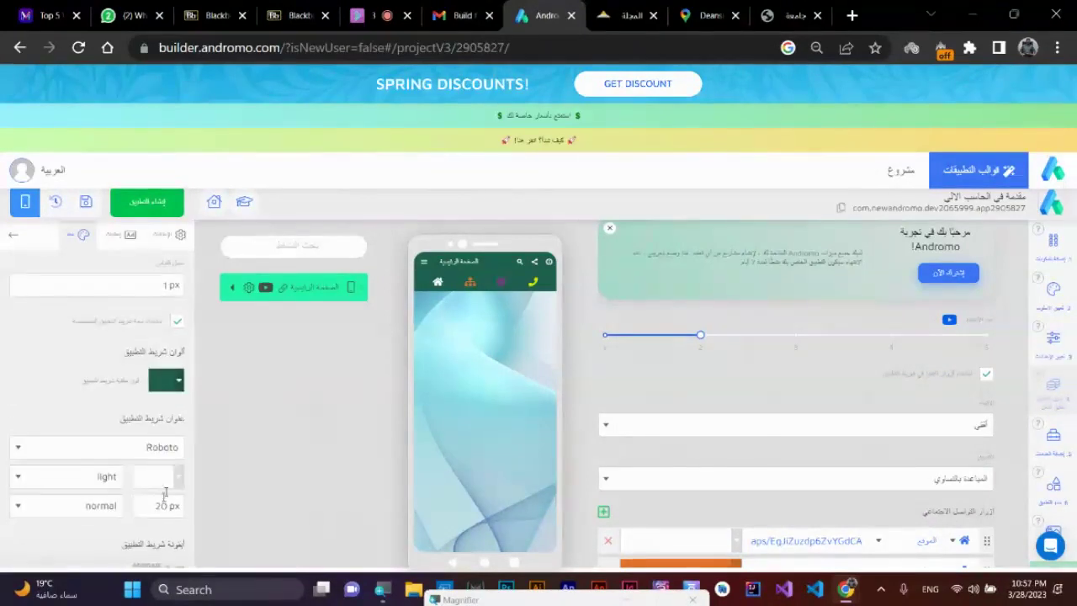
pyautogui.click(179, 393)
pyautogui.moveTo(154, 429); pyautogui.dragTo(70, 406)
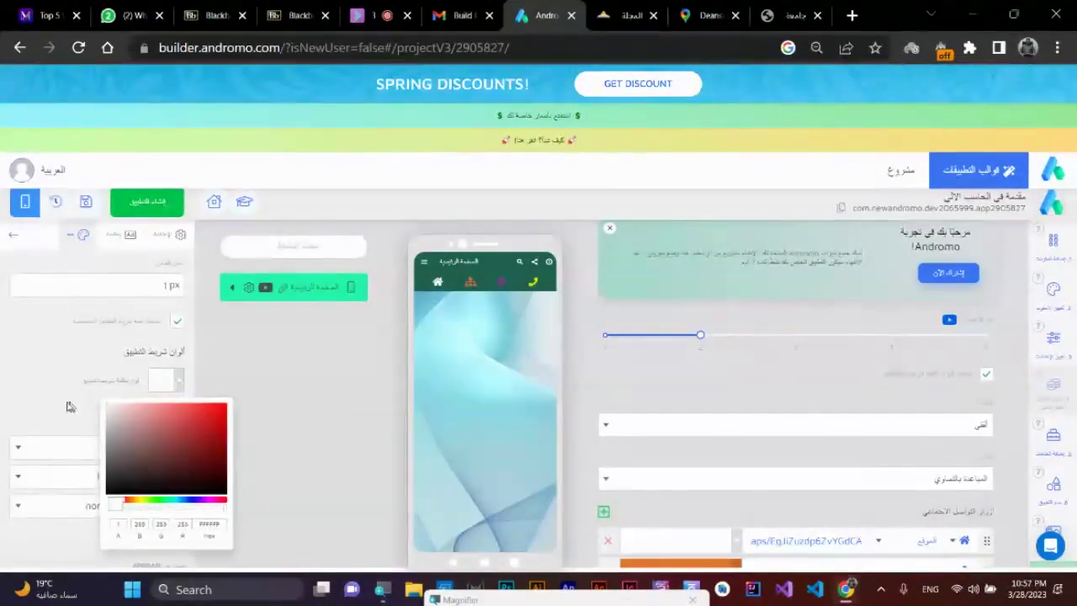
pyautogui.click(70, 407)
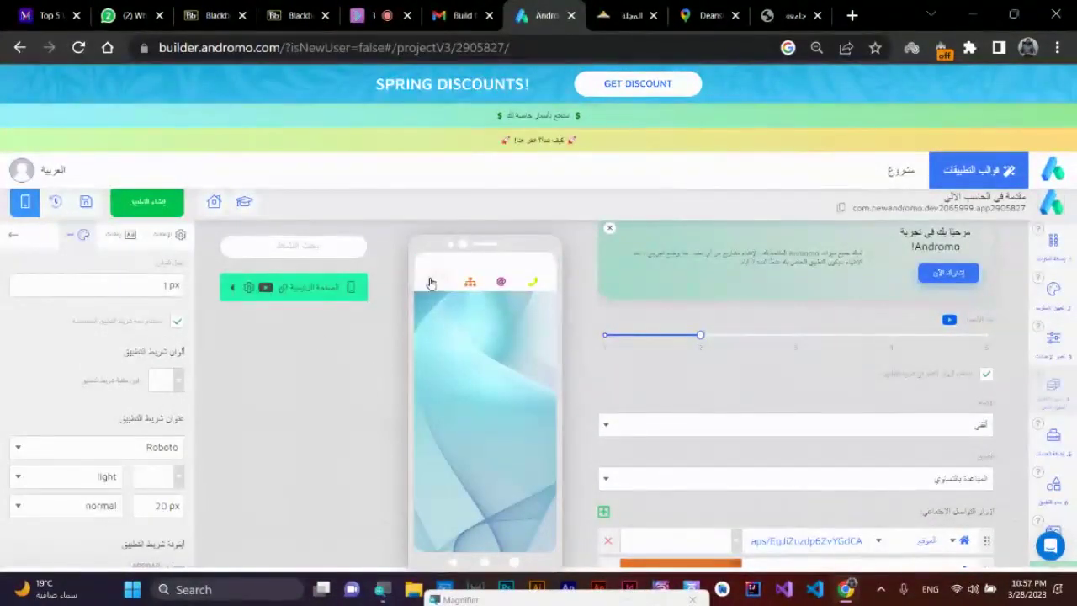
# - Try green and teal shades, settling on a deep teal app-bar colour
pyautogui.click(175, 383)
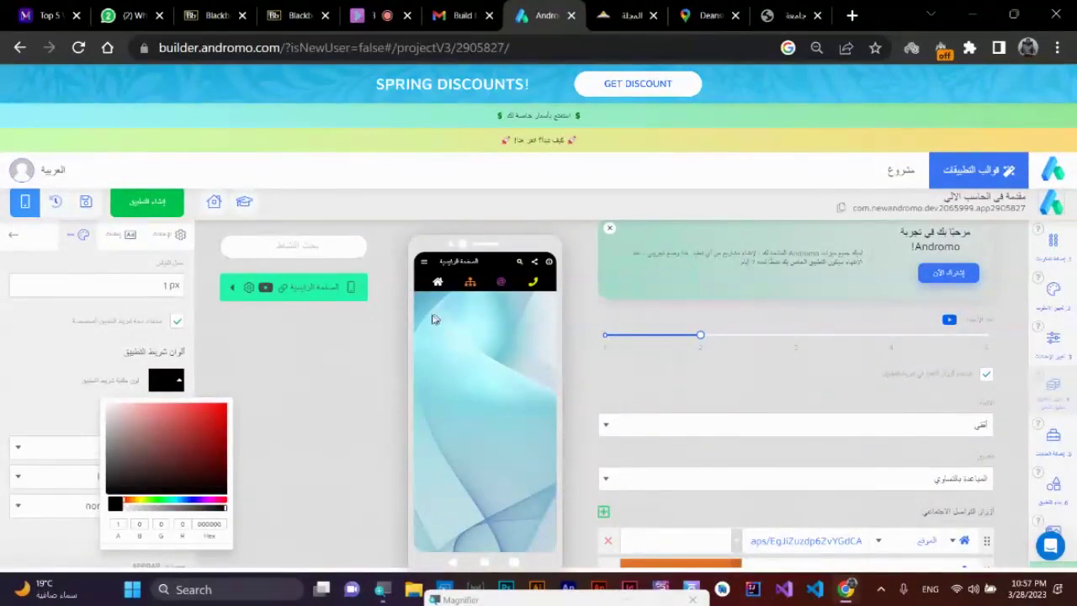
pyautogui.click(165, 501)
pyautogui.click(163, 474)
pyautogui.click(160, 444)
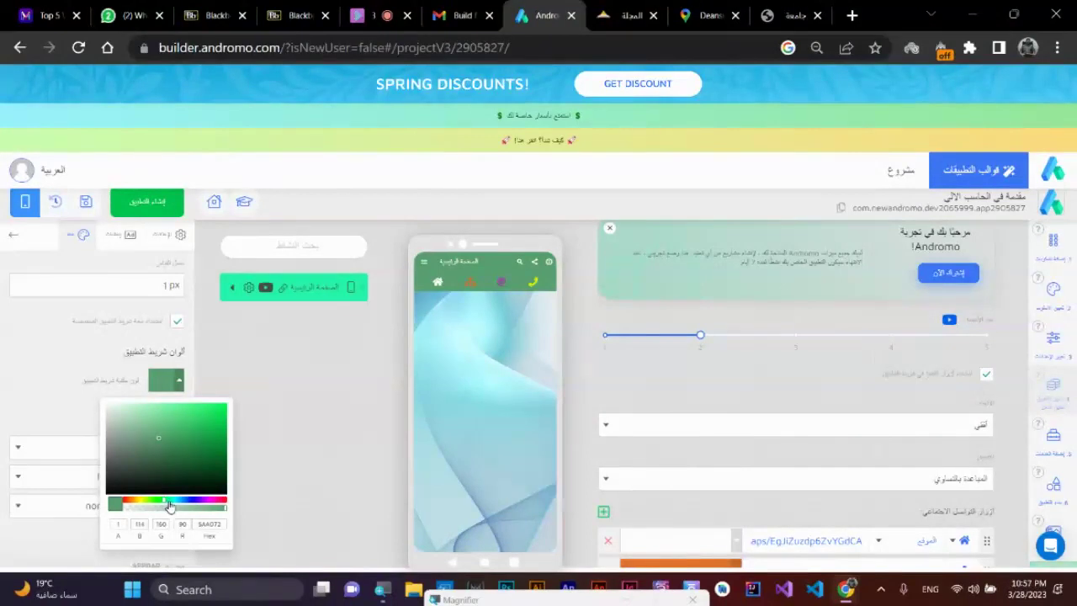
pyautogui.click(171, 502)
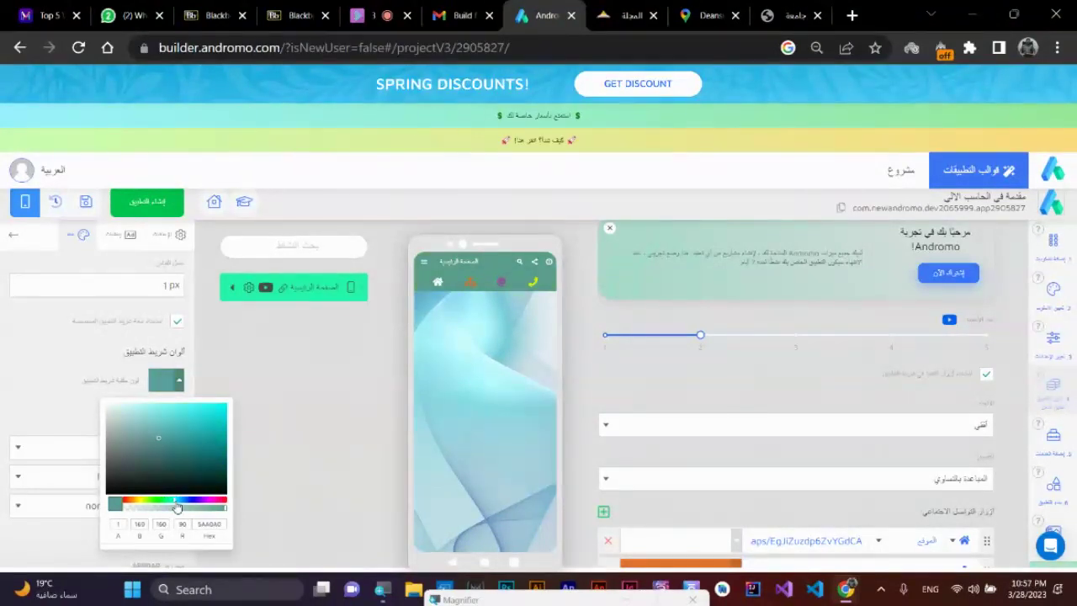
pyautogui.click(173, 427)
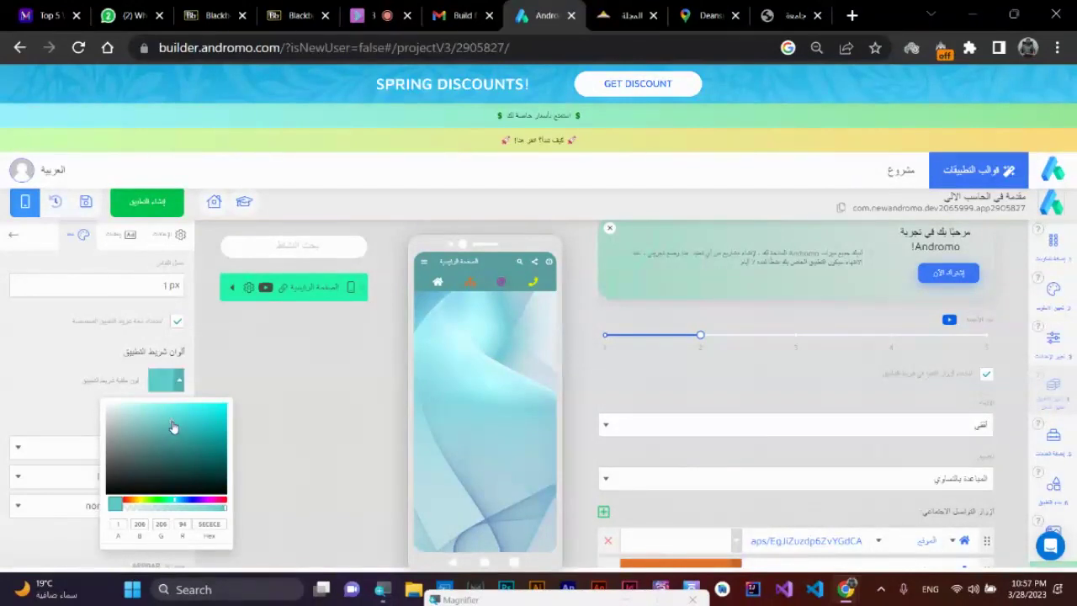
pyautogui.click(189, 451)
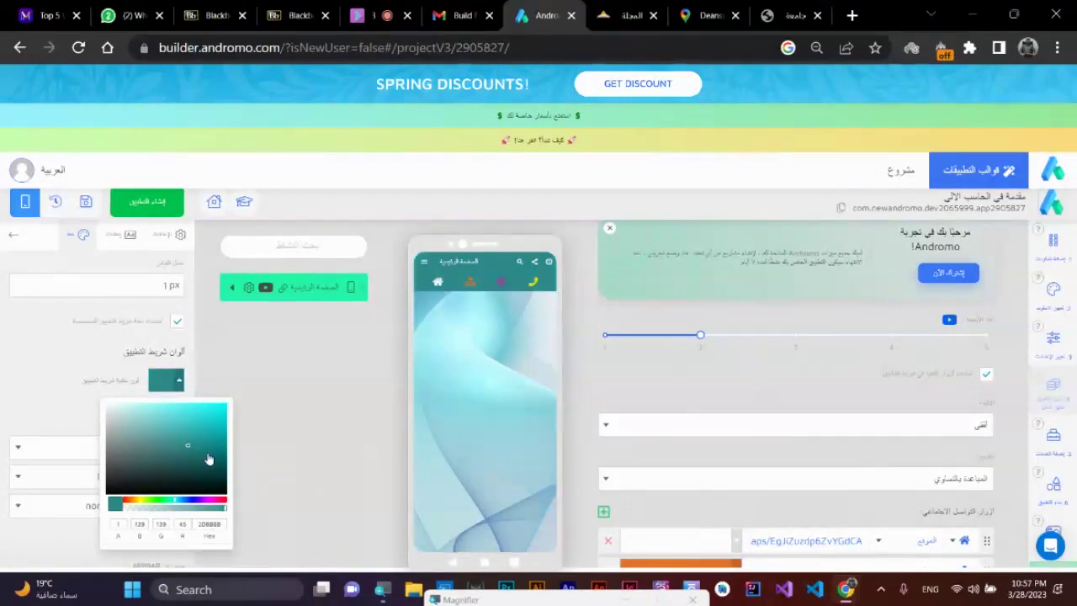
pyautogui.click(207, 455)
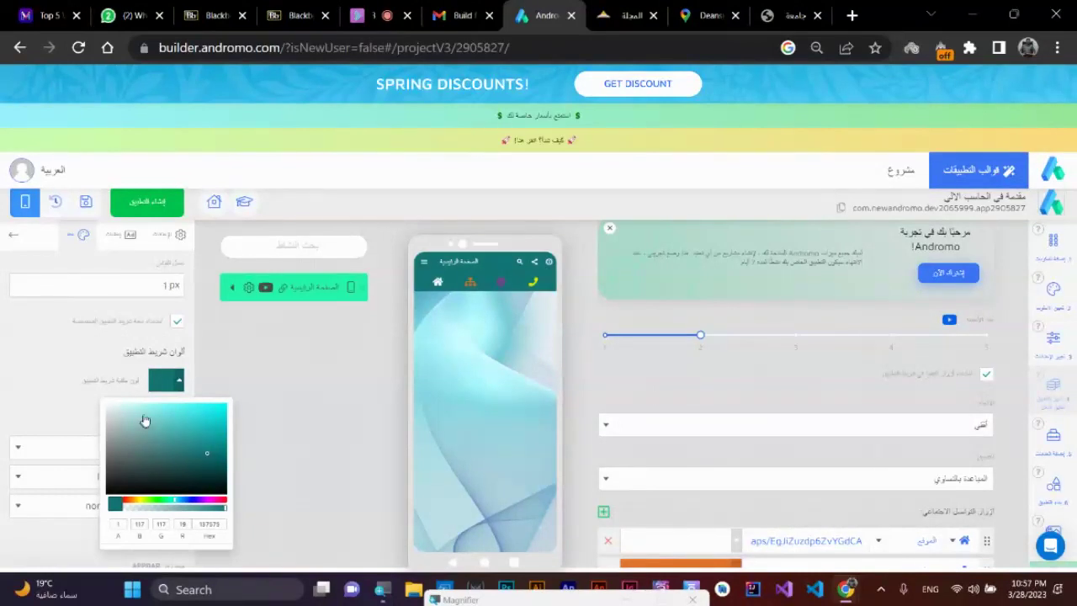
pyautogui.click(144, 419)
pyautogui.click(202, 434)
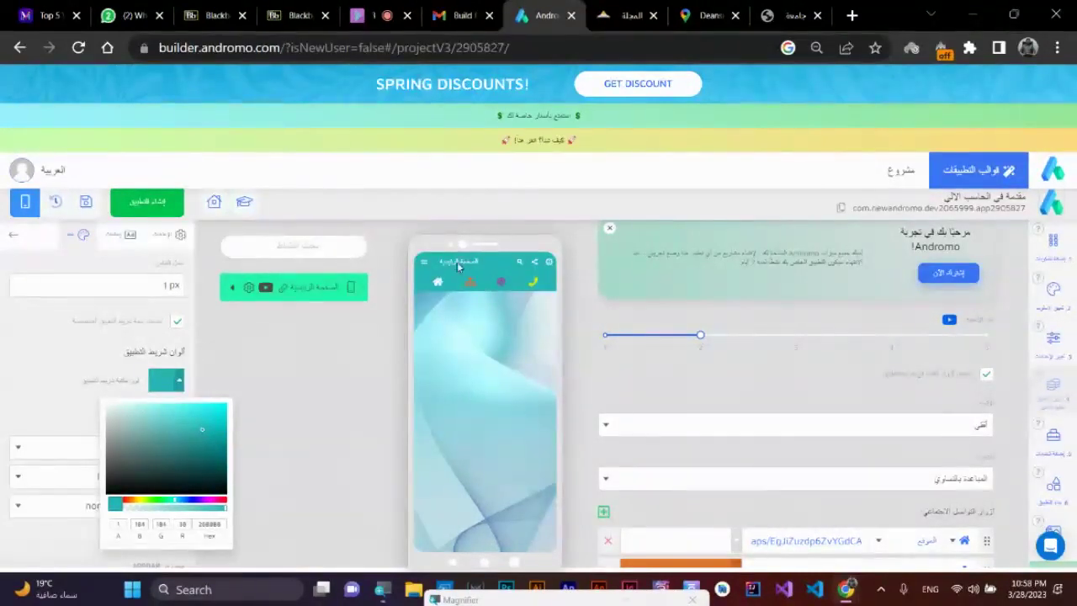
pyautogui.click(218, 452)
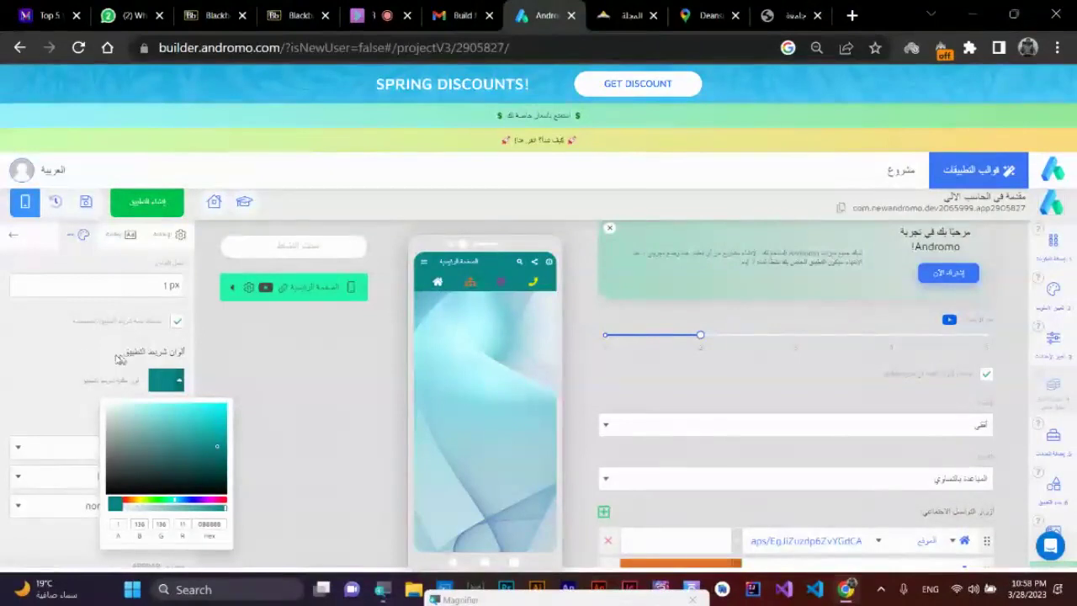
pyautogui.click(80, 356)
# - Set the app-bar title text colour to black
pyautogui.scroll(-2, 53, 435)
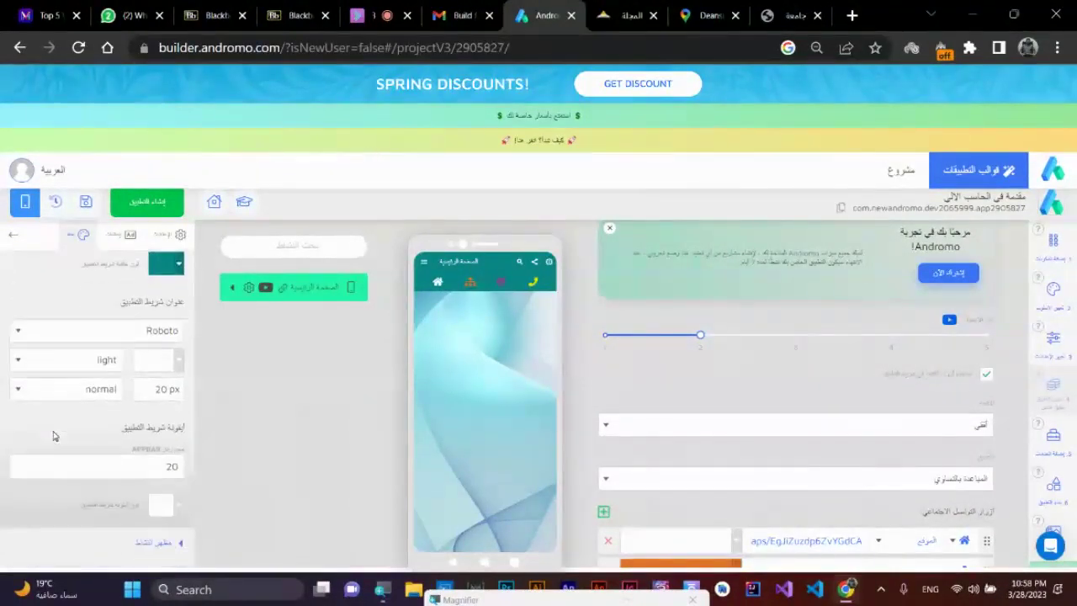
pyautogui.click(175, 364)
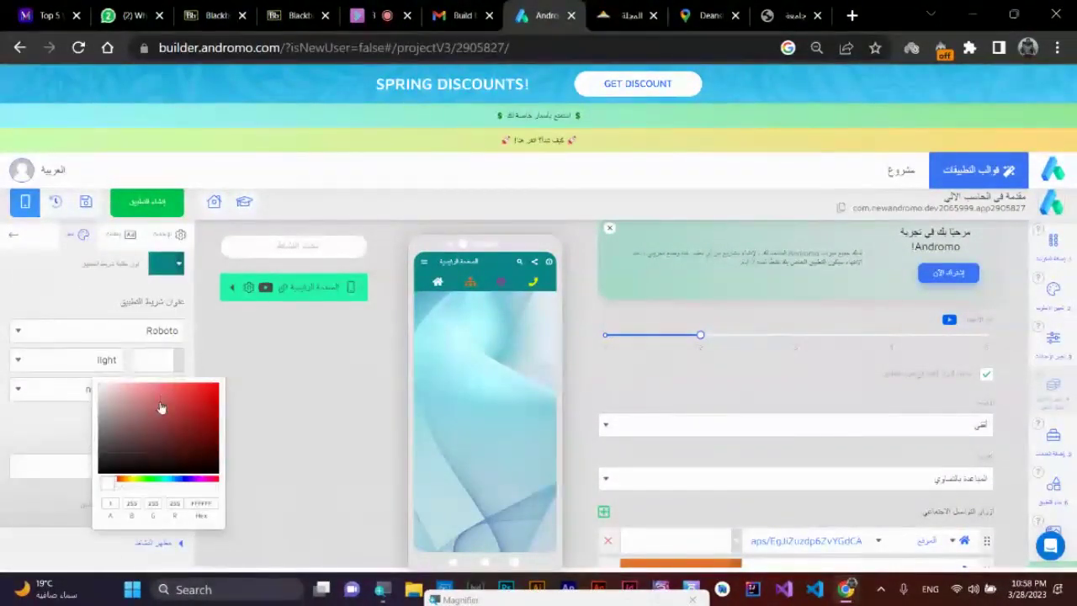
pyautogui.moveTo(161, 407); pyautogui.dragTo(225, 479)
pyautogui.click(276, 481)
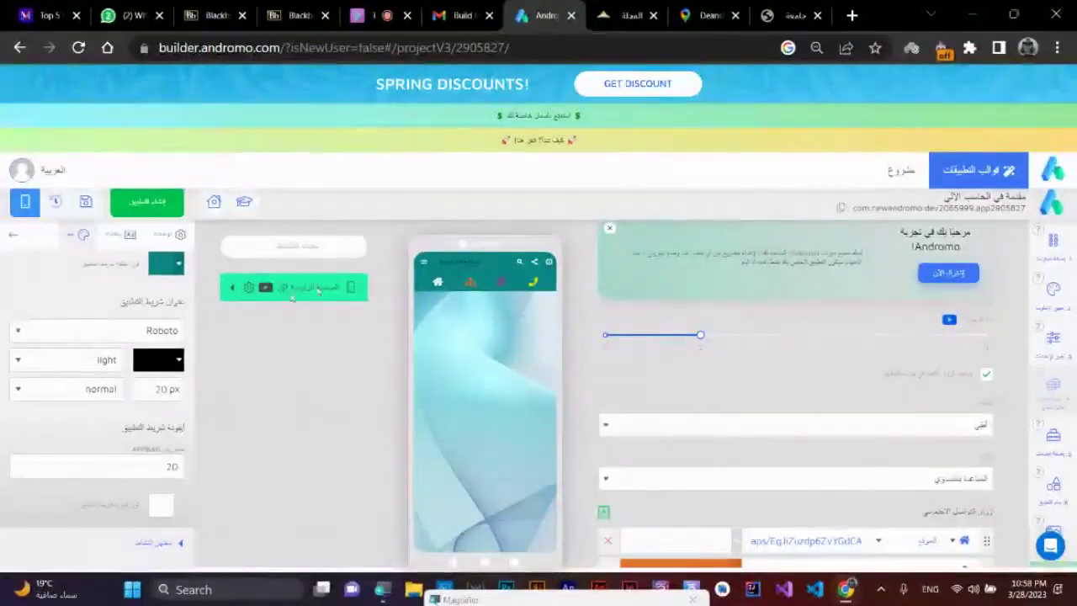
# - Reset the app bar to white, then change it to teal
pyautogui.click(180, 263)
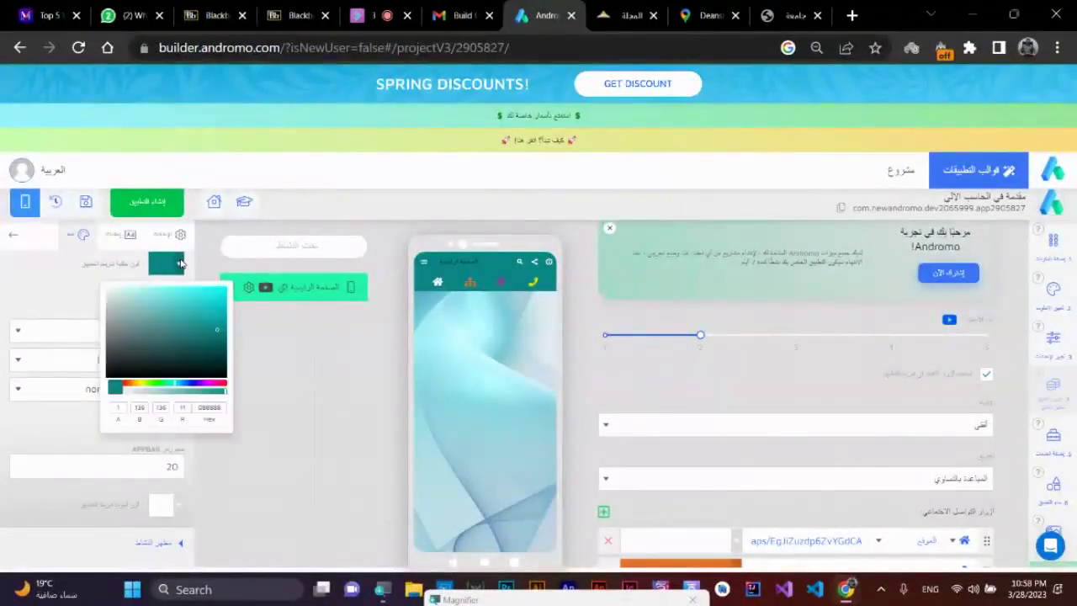
pyautogui.moveTo(159, 308); pyautogui.dragTo(98, 283)
pyautogui.click(98, 283)
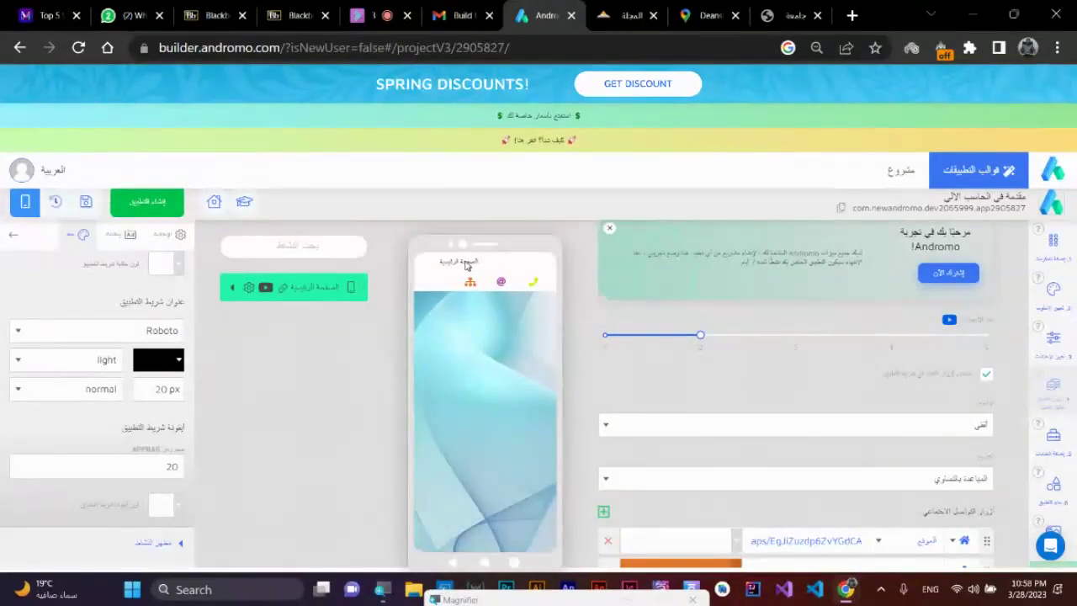
pyautogui.click(179, 264)
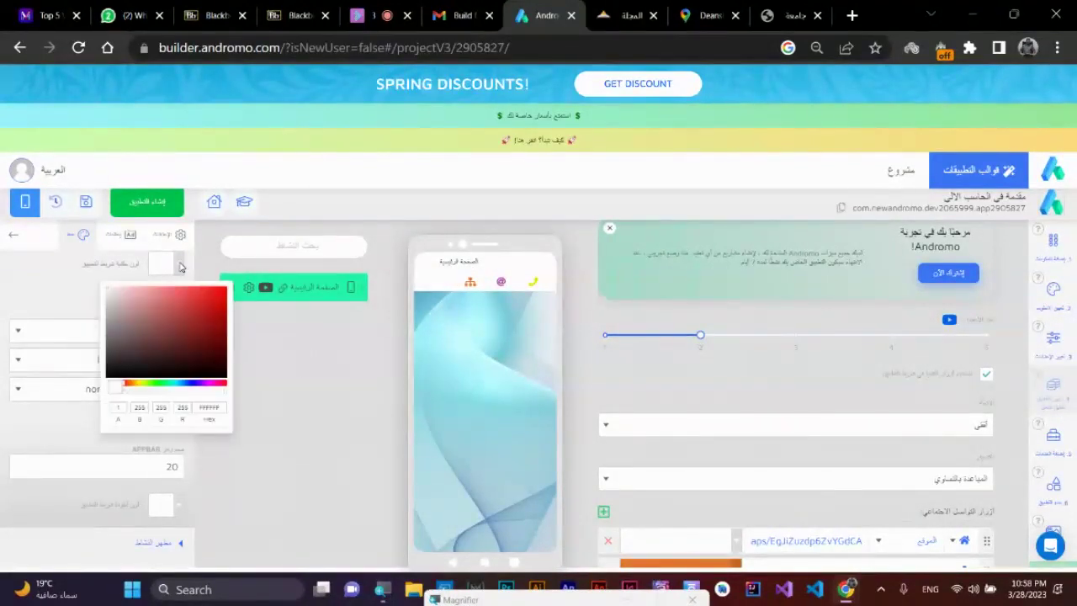
pyautogui.click(178, 389)
pyautogui.click(180, 333)
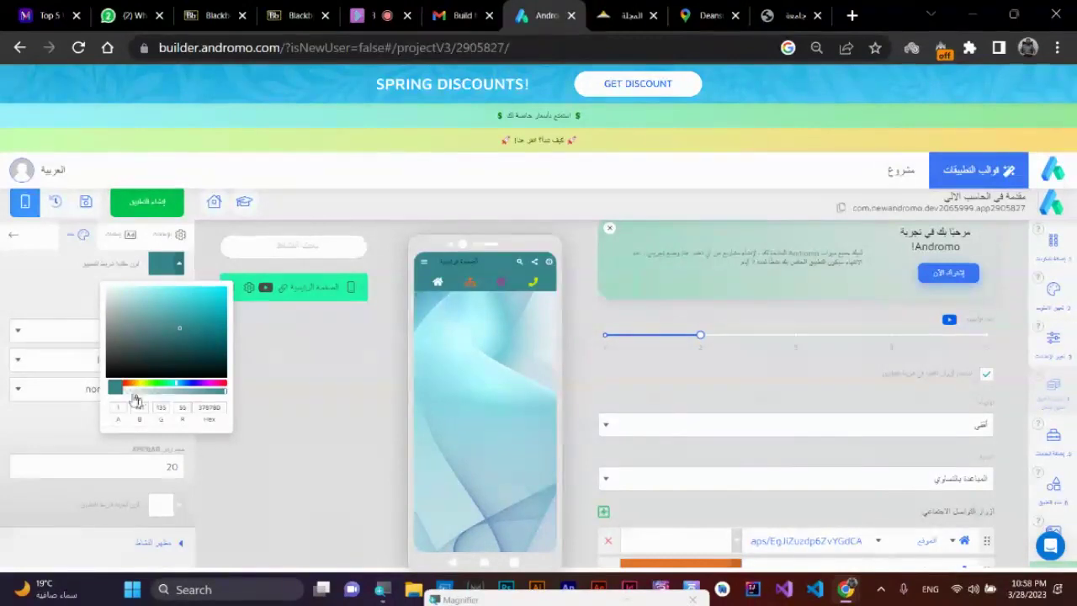
pyautogui.click(73, 309)
# - Make the title text white and bold with a 30 px font size
pyautogui.click(158, 359)
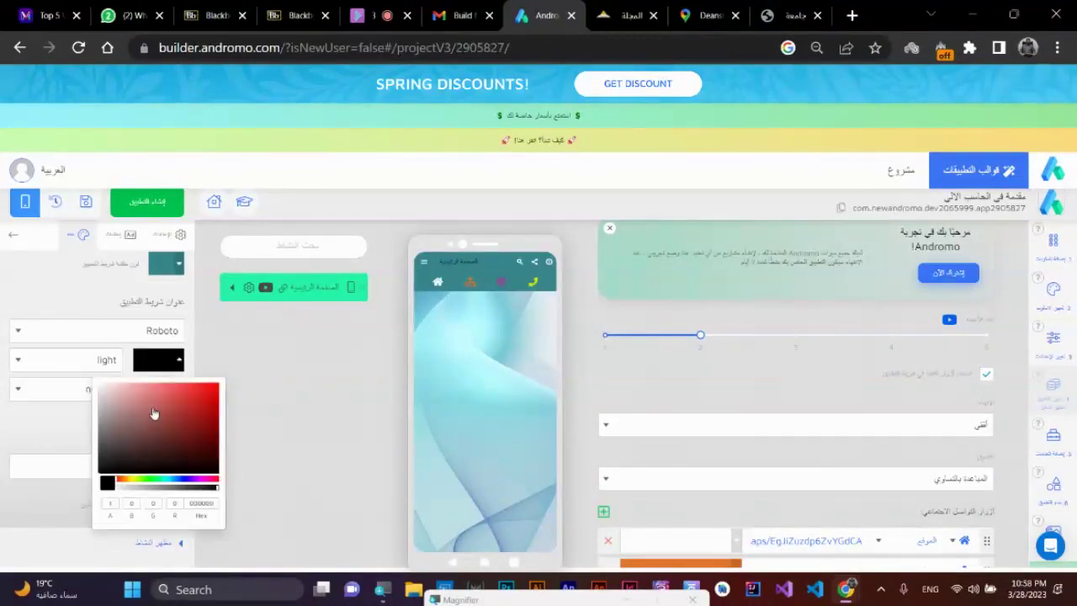
pyautogui.click(101, 385)
pyautogui.click(57, 345)
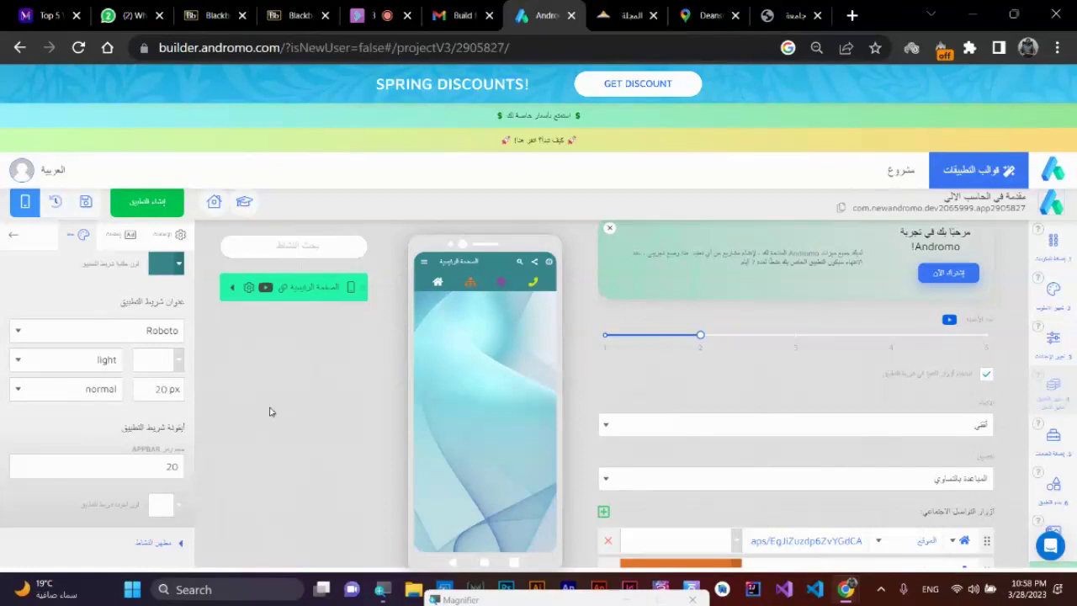
pyautogui.click(101, 359)
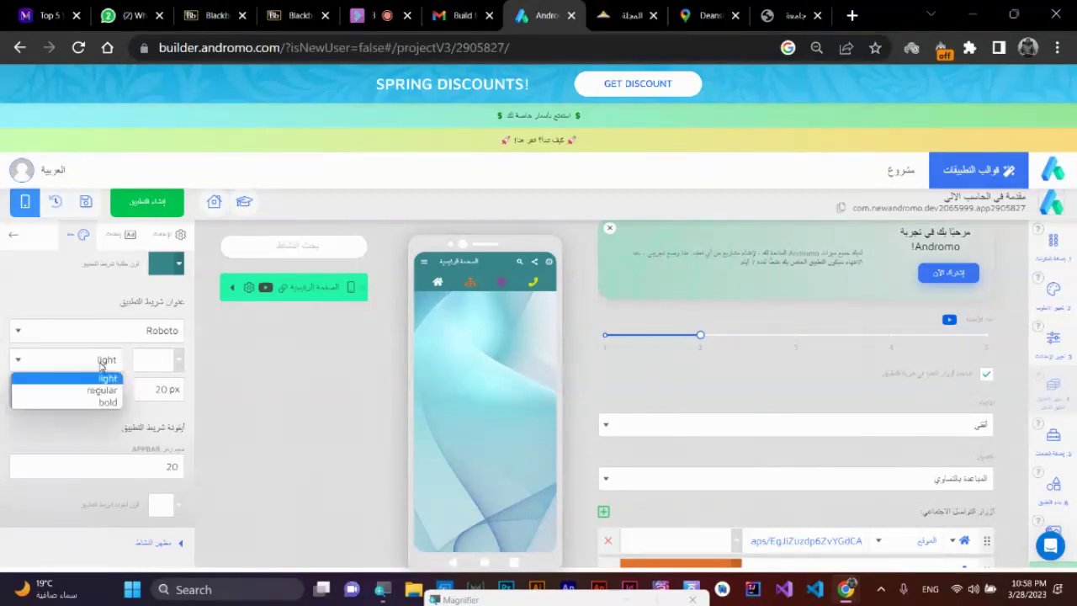
pyautogui.click(33, 399)
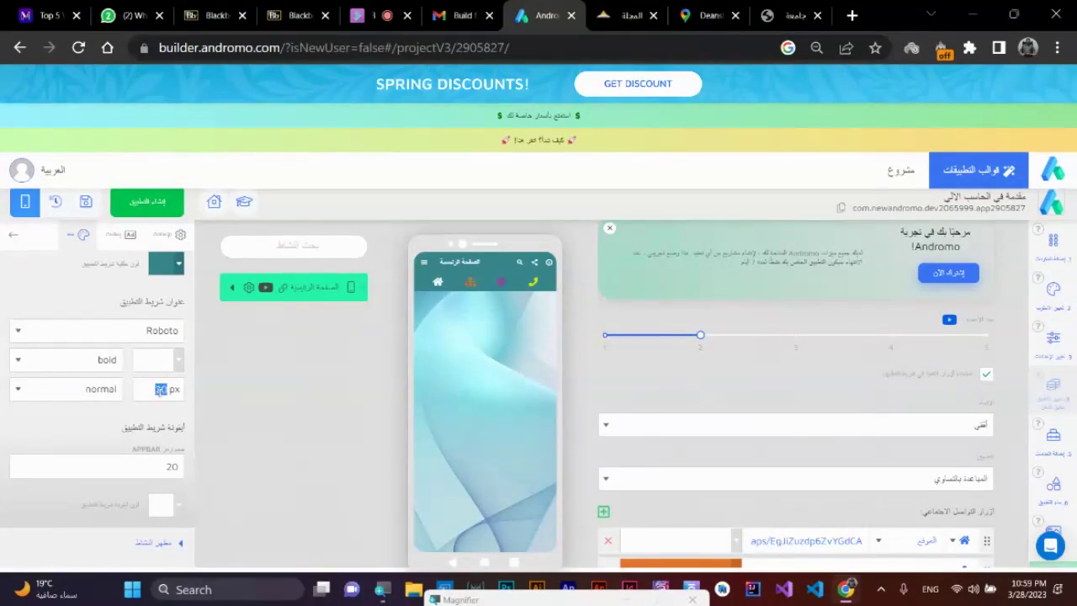
pyautogui.write('30')
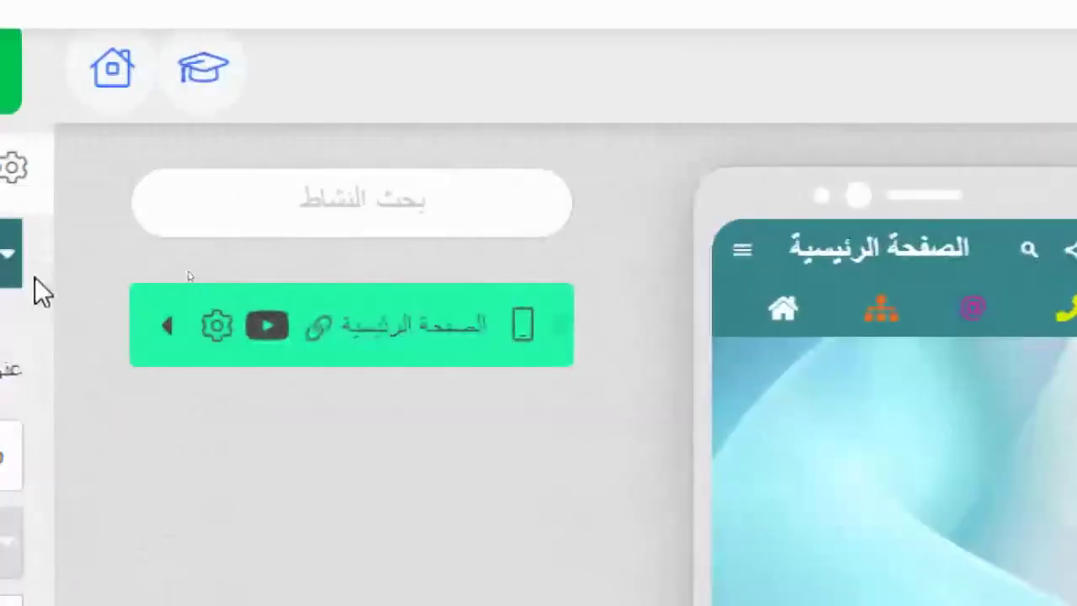
# - Open the home activity's general settings and expand the main settings
pyautogui.scroll(-10, 337, 375)
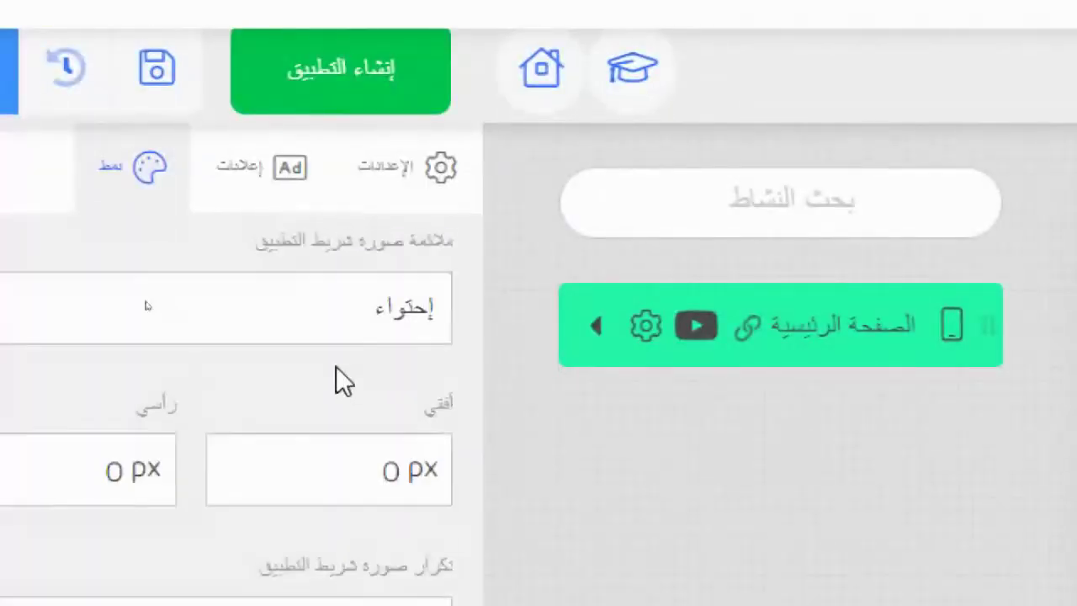
pyautogui.click(335, 370)
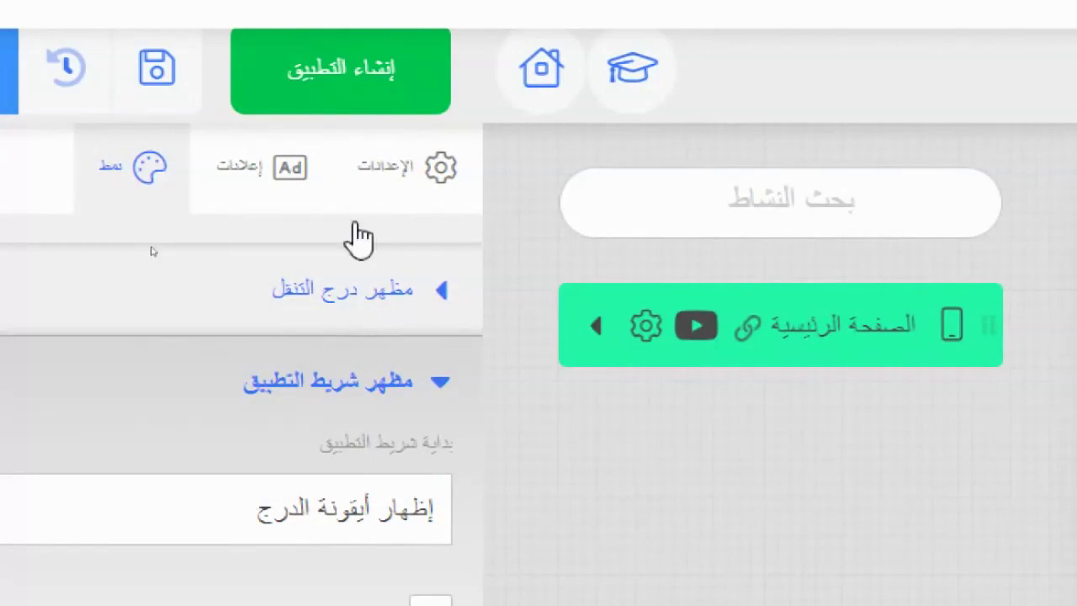
pyautogui.click(382, 173)
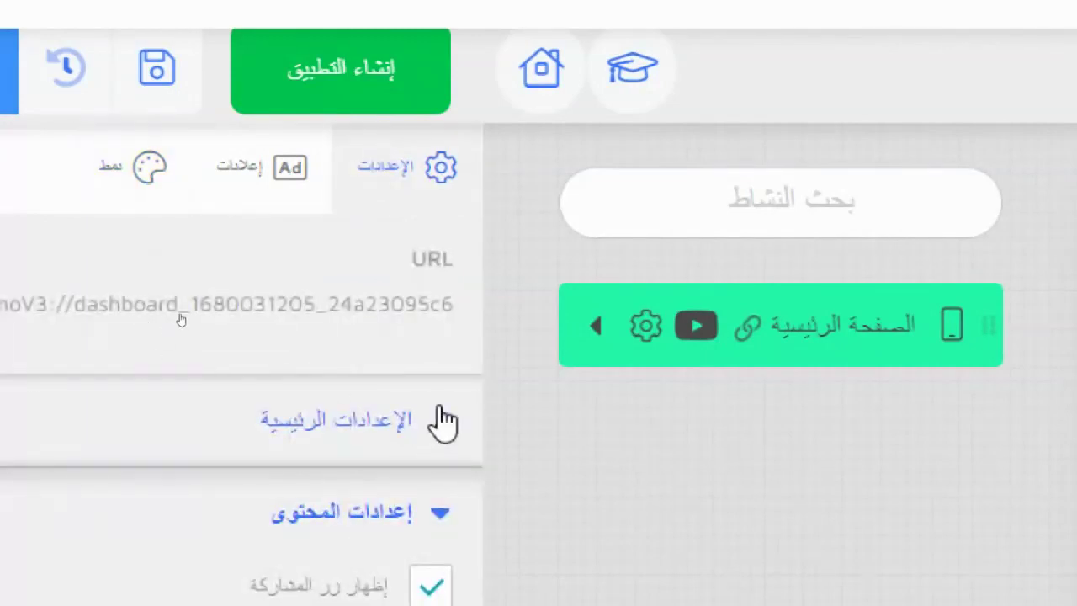
pyautogui.click(442, 419)
pyautogui.scroll(-5, 384, 552)
pyautogui.scroll(3, 463, 404)
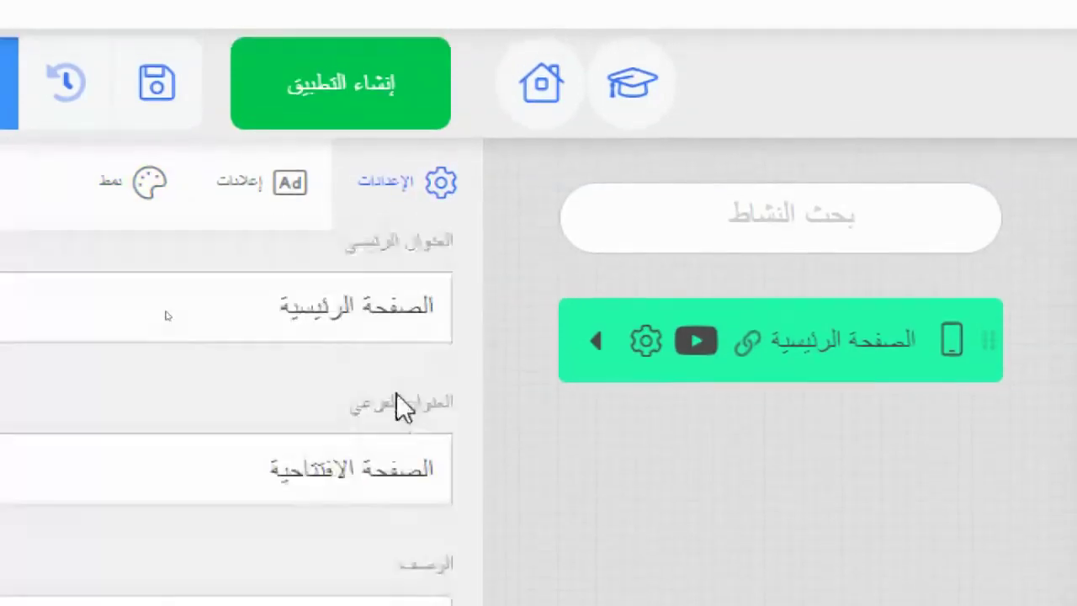
# - Rename the home activity's title to 'مقرر الكمبيوتر' and open it from the preview drawer
pyautogui.doubleClick(358, 322)
pyautogui.moveTo(358, 322); pyautogui.dragTo(405, 322)
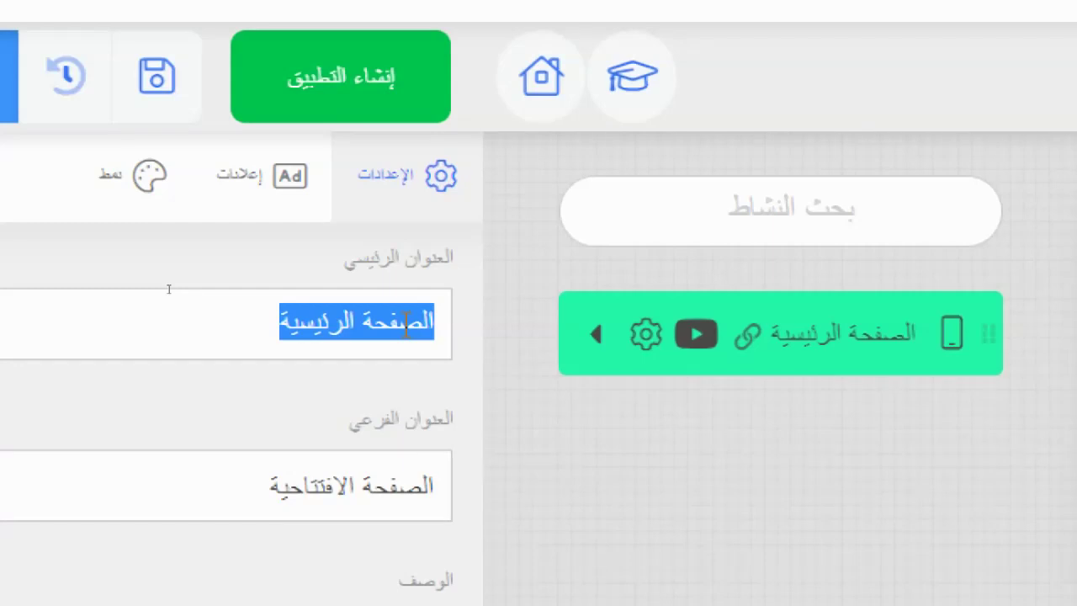
pyautogui.press('BackSpace')
pyautogui.write('lrvv hgph')
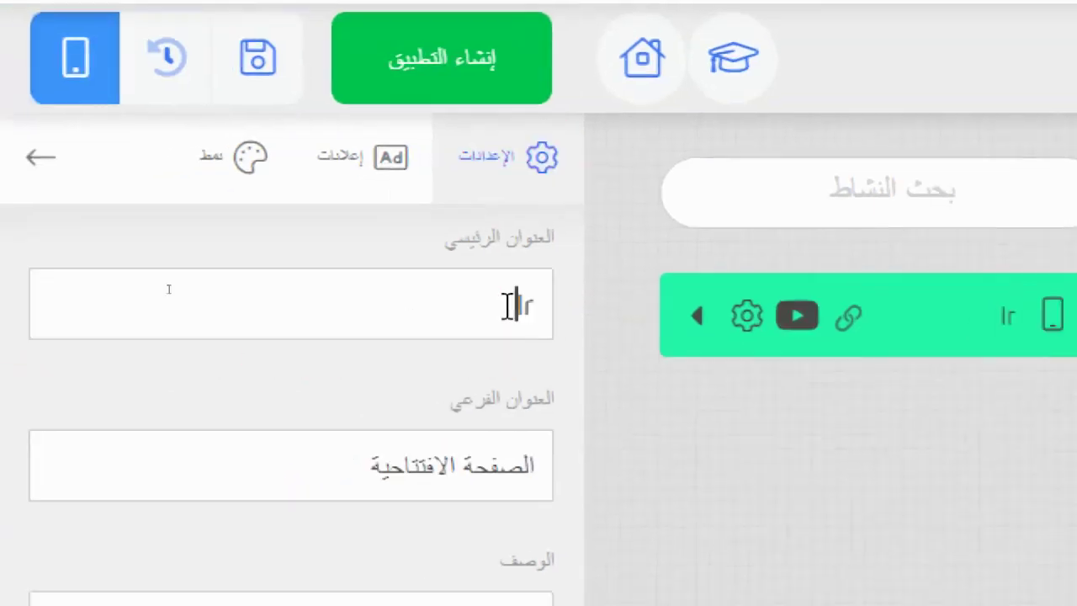
pyautogui.write('sf')
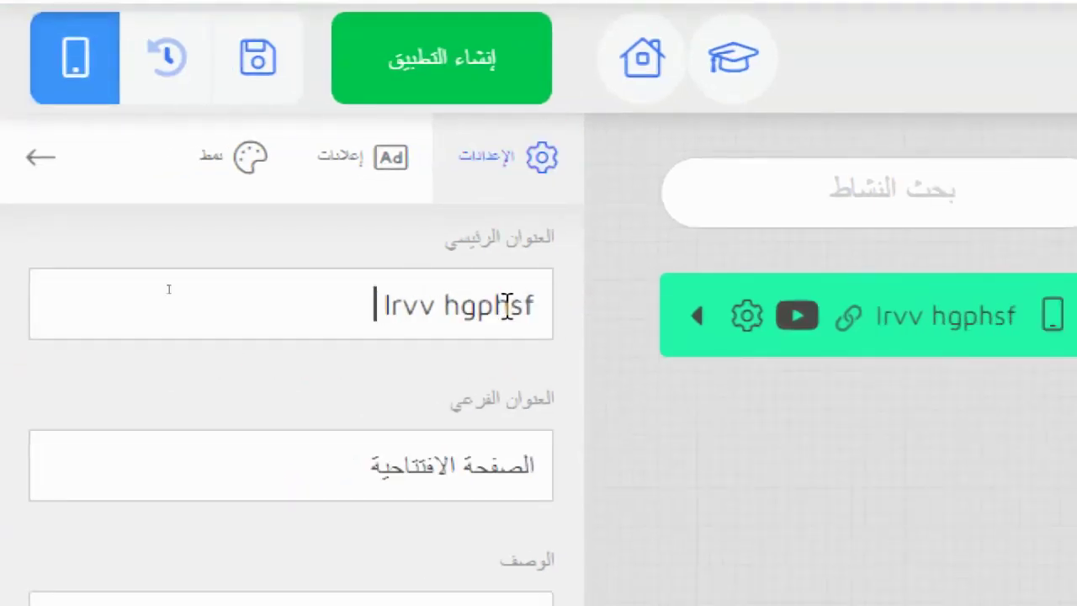
pyautogui.press('BackSpace')
pyautogui.press('BackSpace')
pyautogui.press('BackSpace')
pyautogui.press('BackSpace')
pyautogui.press('BackSpace')
pyautogui.press('BackSpace')
pyautogui.press('BackSpace')
pyautogui.press('BackSpace')
pyautogui.press('BackSpace')
pyautogui.press('BackSpace')
pyautogui.press('BackSpace')
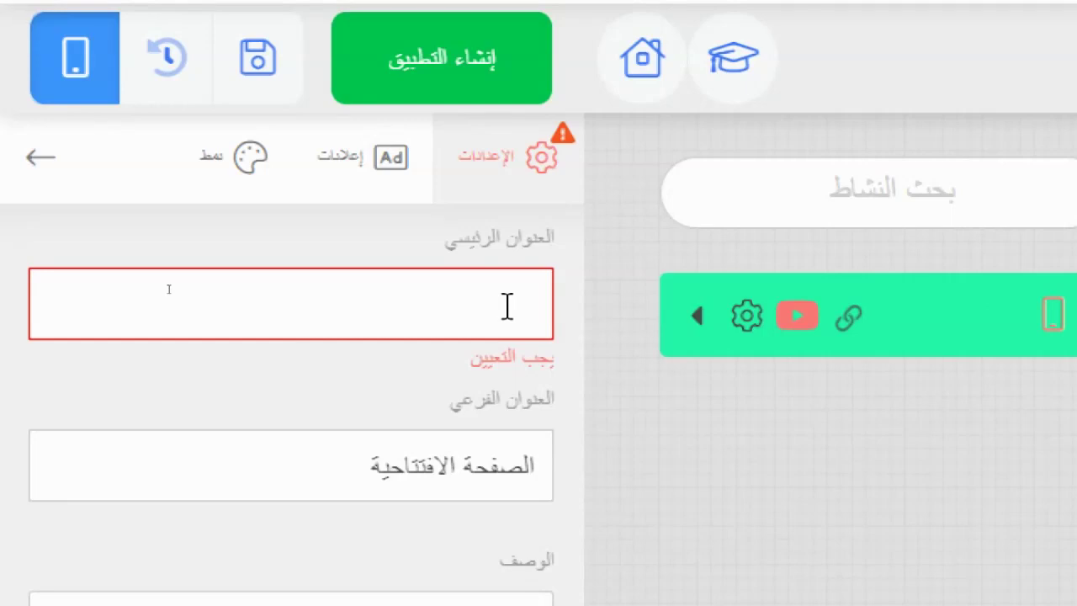
pyautogui.write('م')
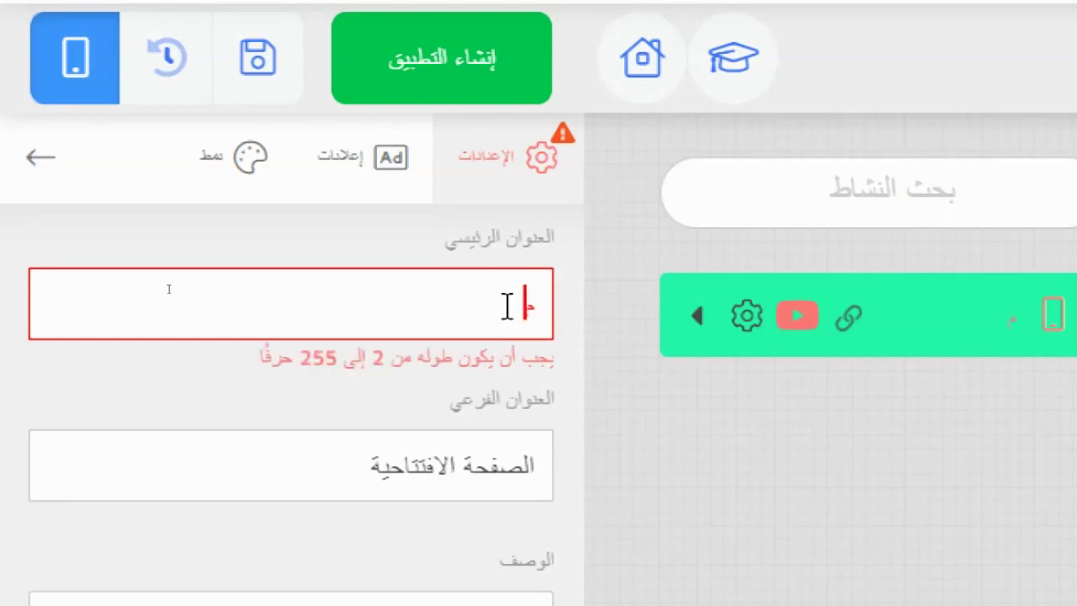
pyautogui.write('قرر الكمبي')
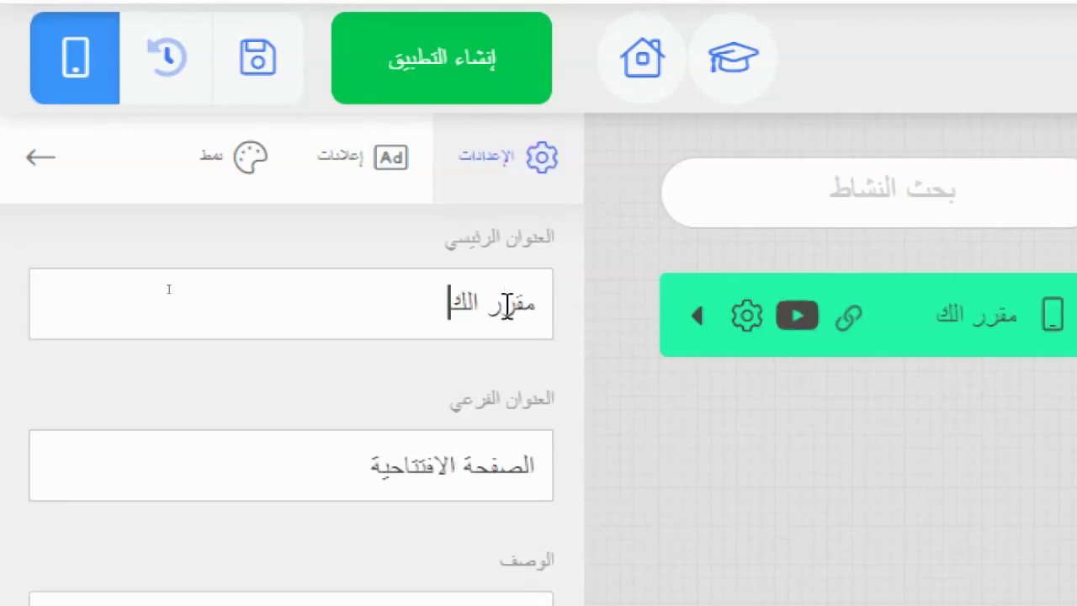
pyautogui.write('وتر')
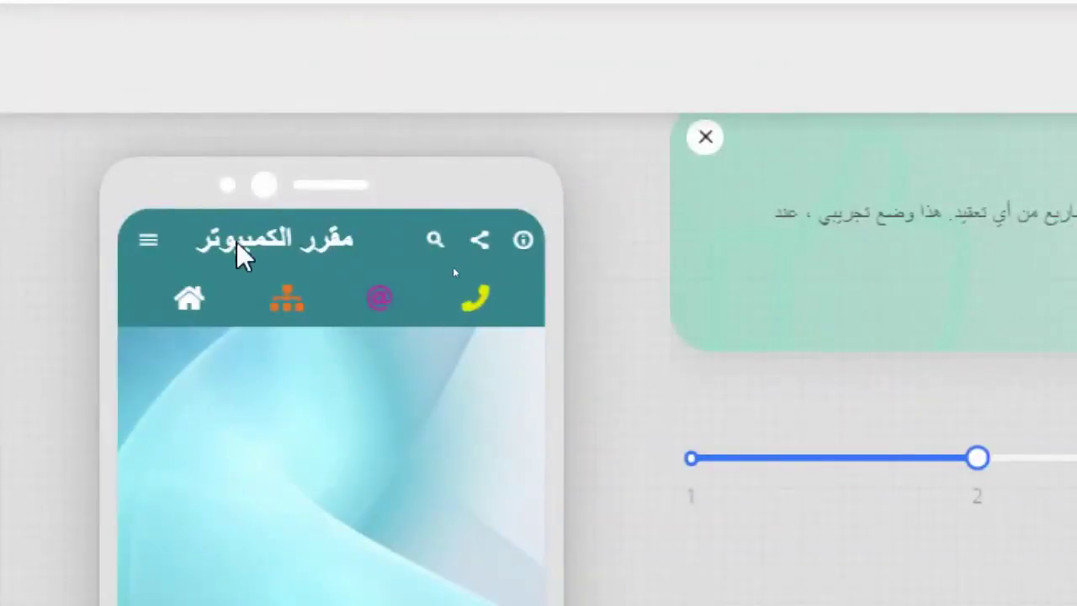
pyautogui.click(148, 240)
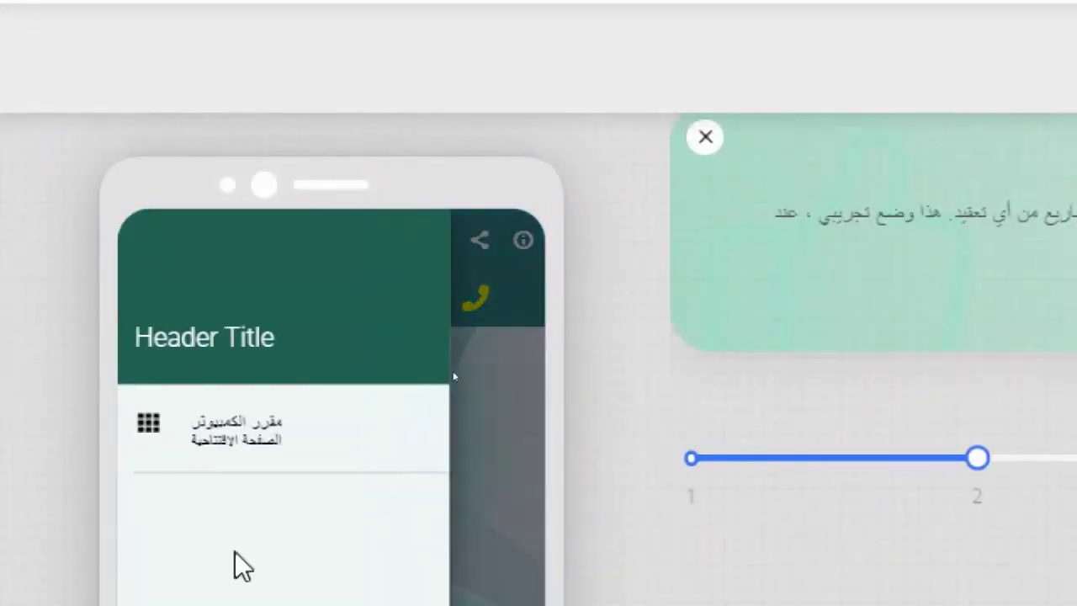
pyautogui.click(241, 427)
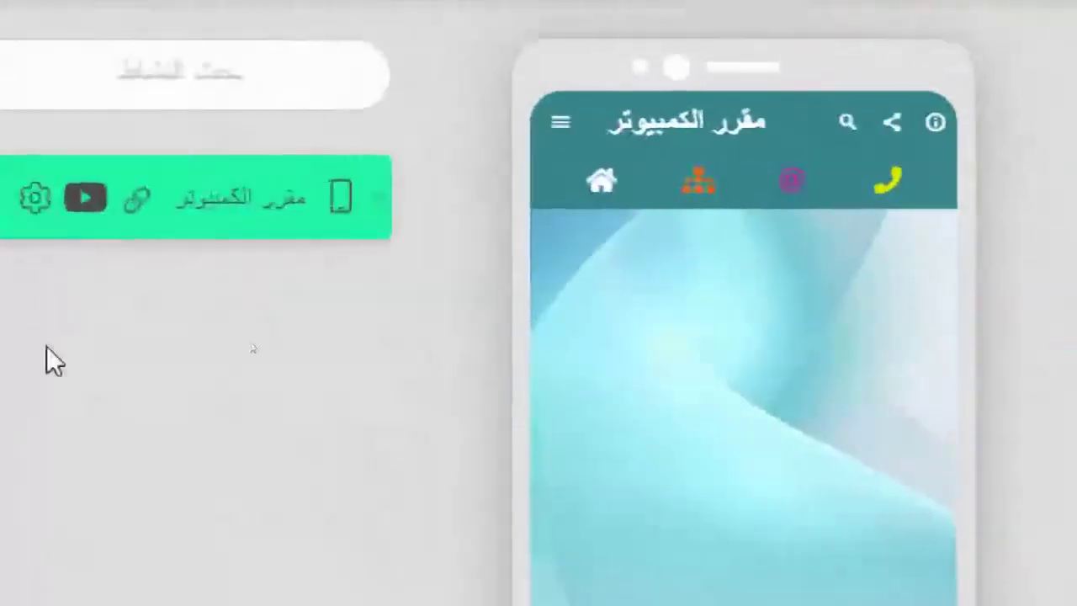
# - Open the نمط tab and review the app-bar image fit, keeping إحتواء
pyautogui.scroll(-1, 446, 286)
pyautogui.scroll(3, 427, 261)
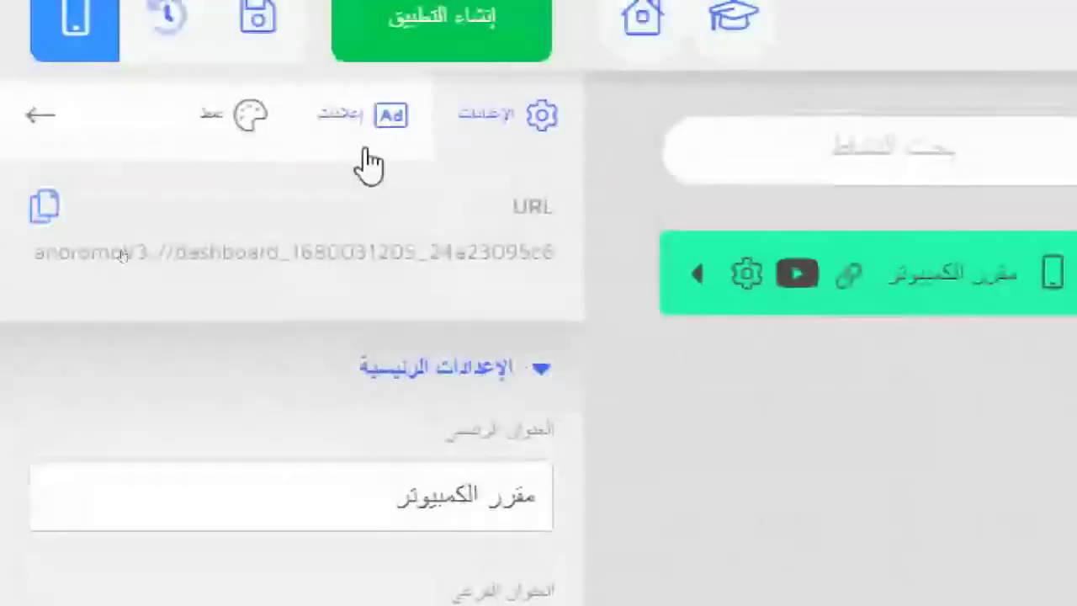
pyautogui.click(183, 51)
pyautogui.scroll(-4, 234, 336)
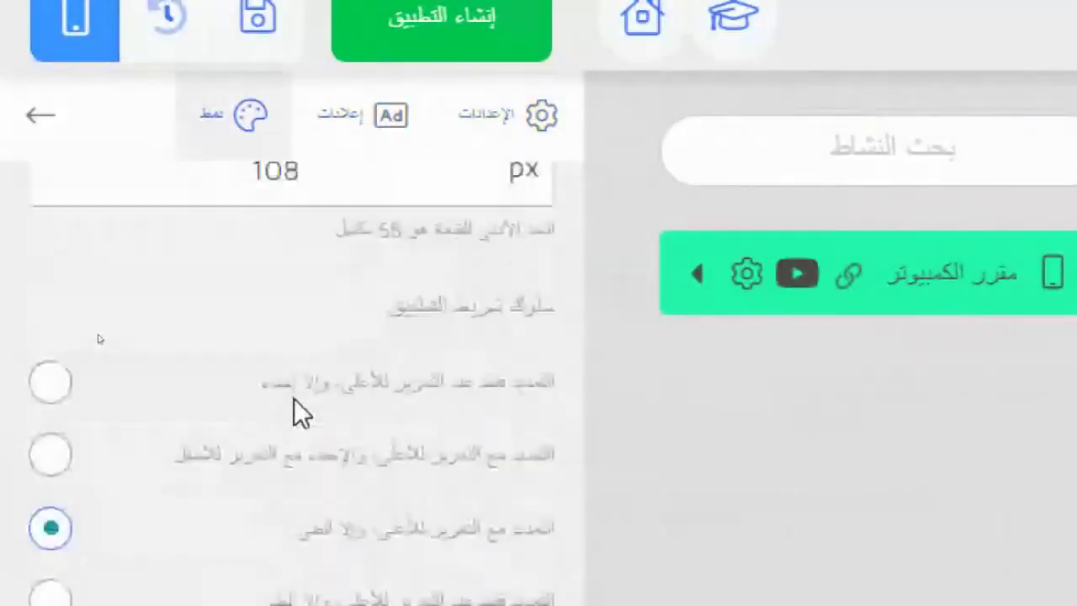
pyautogui.scroll(-6, 299, 404)
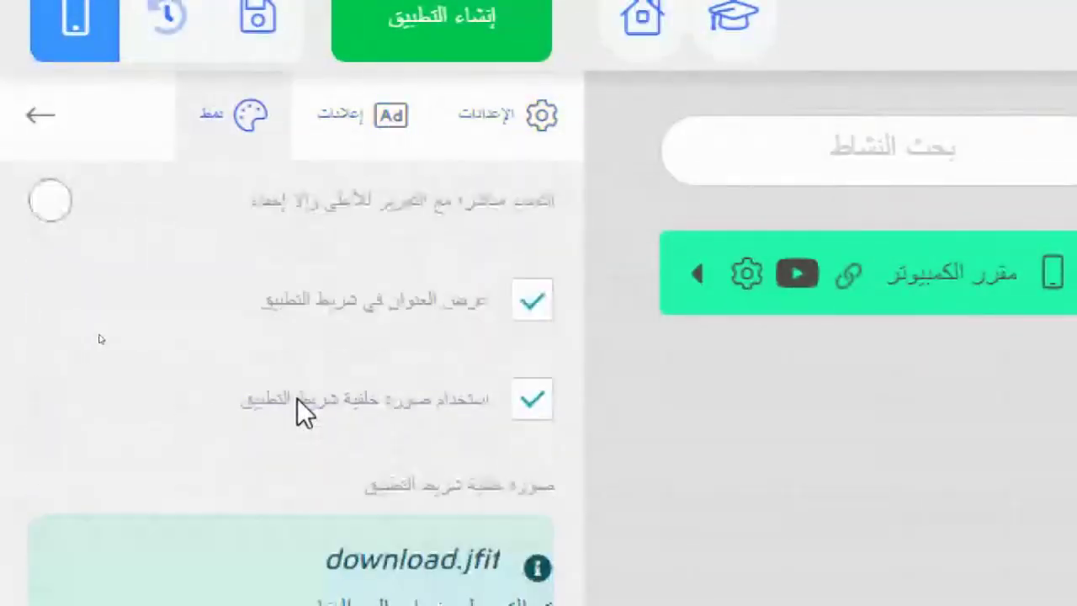
pyautogui.scroll(3, 300, 409)
pyautogui.scroll(-8, 300, 410)
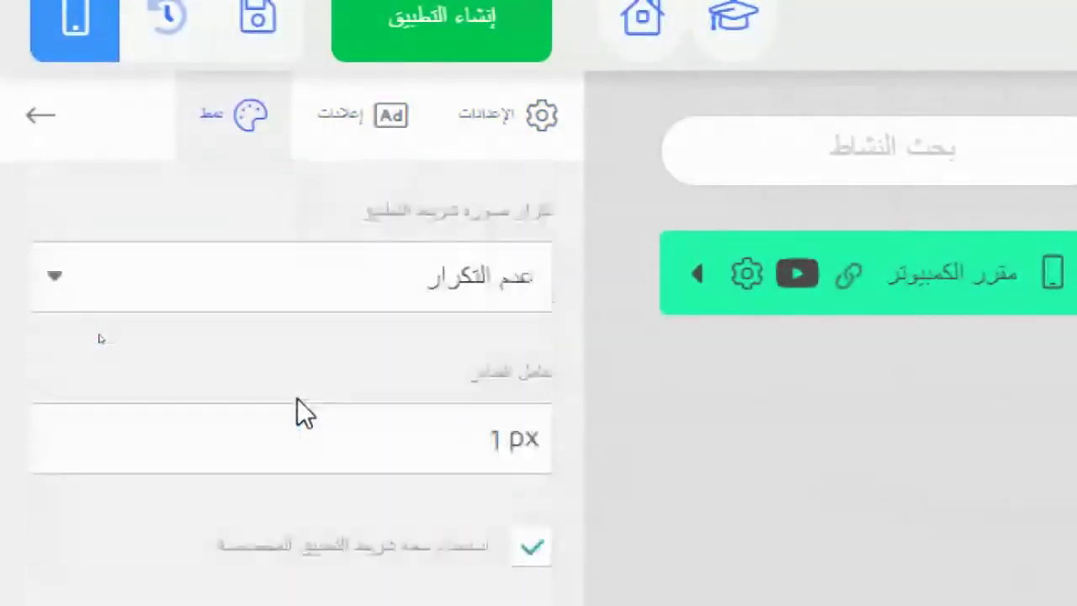
pyautogui.scroll(3, 519, 509)
pyautogui.scroll(3, 496, 337)
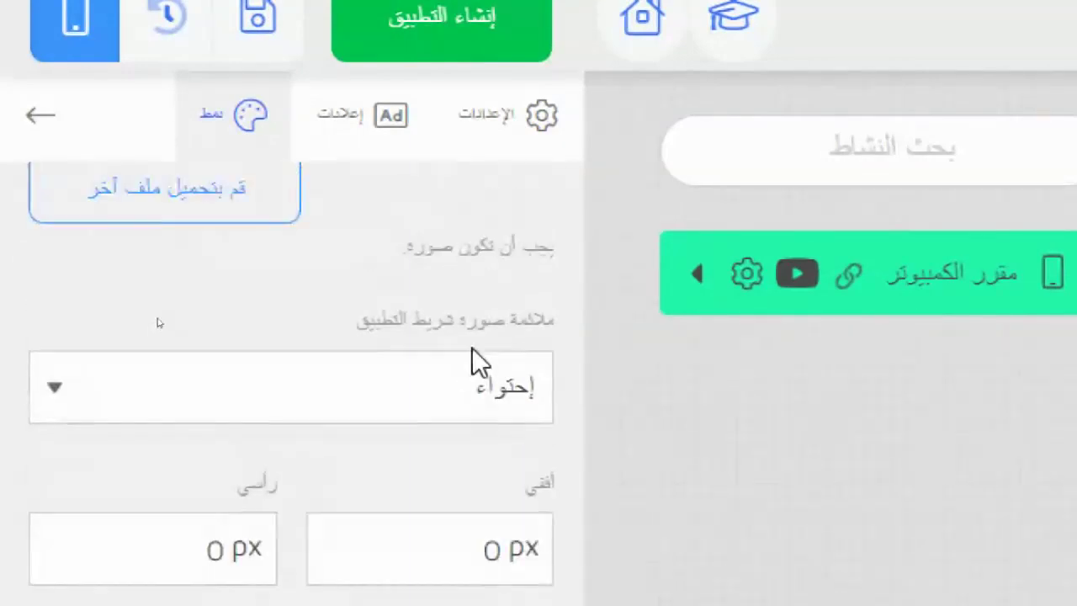
pyautogui.scroll(3, 413, 440)
pyautogui.scroll(-5, 413, 440)
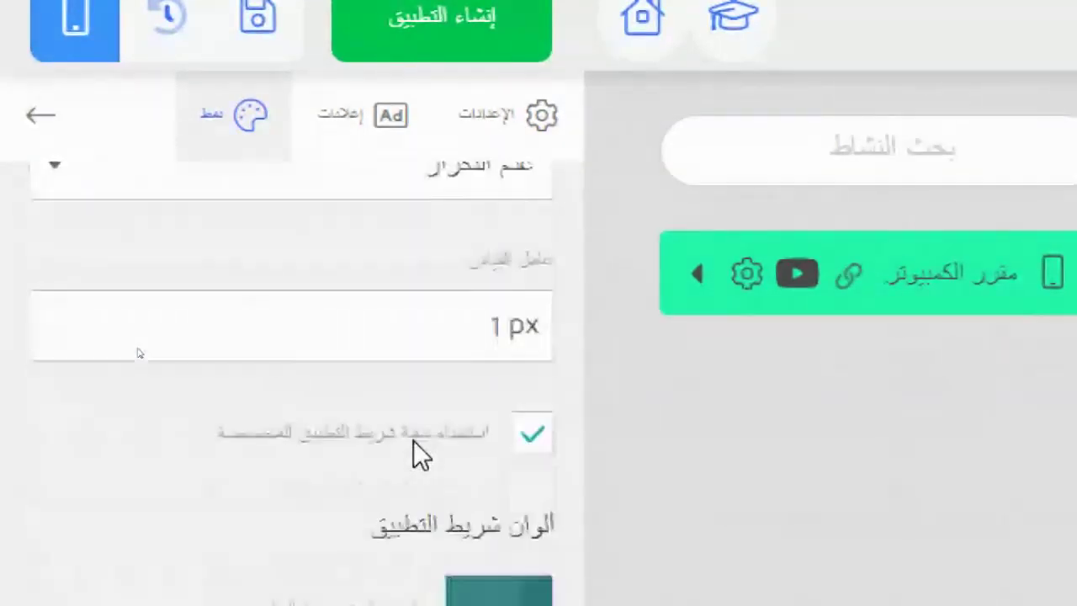
pyautogui.scroll(2, 413, 440)
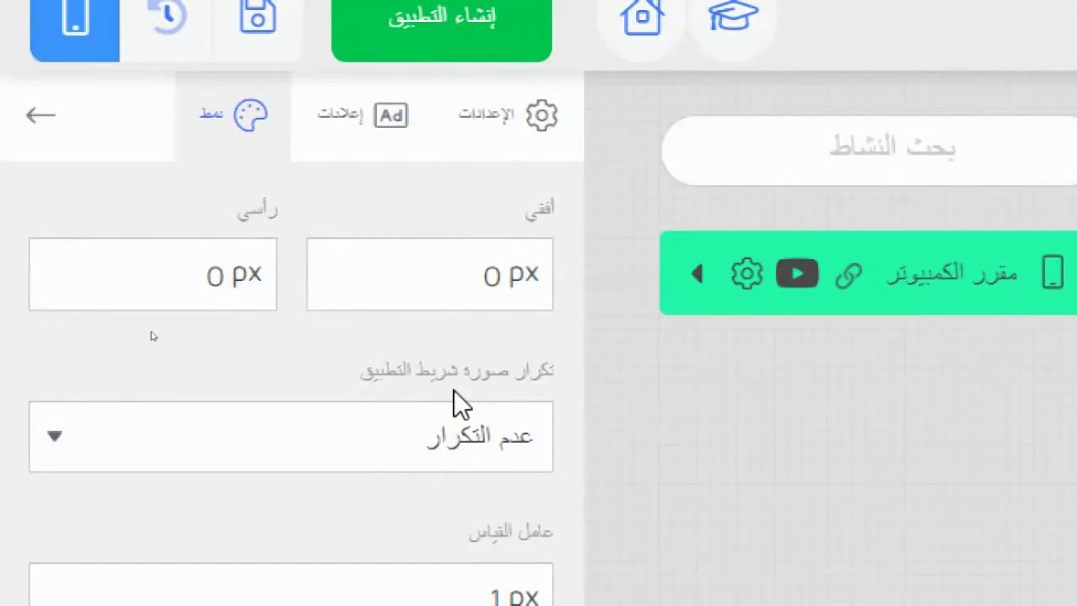
pyautogui.scroll(3, 379, 442)
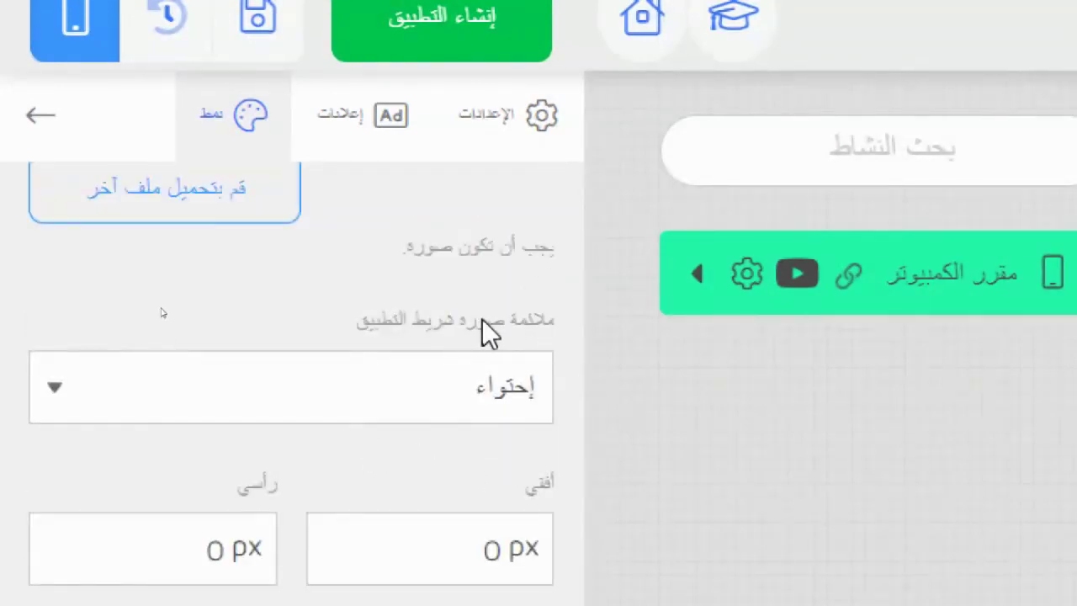
pyautogui.click(174, 388)
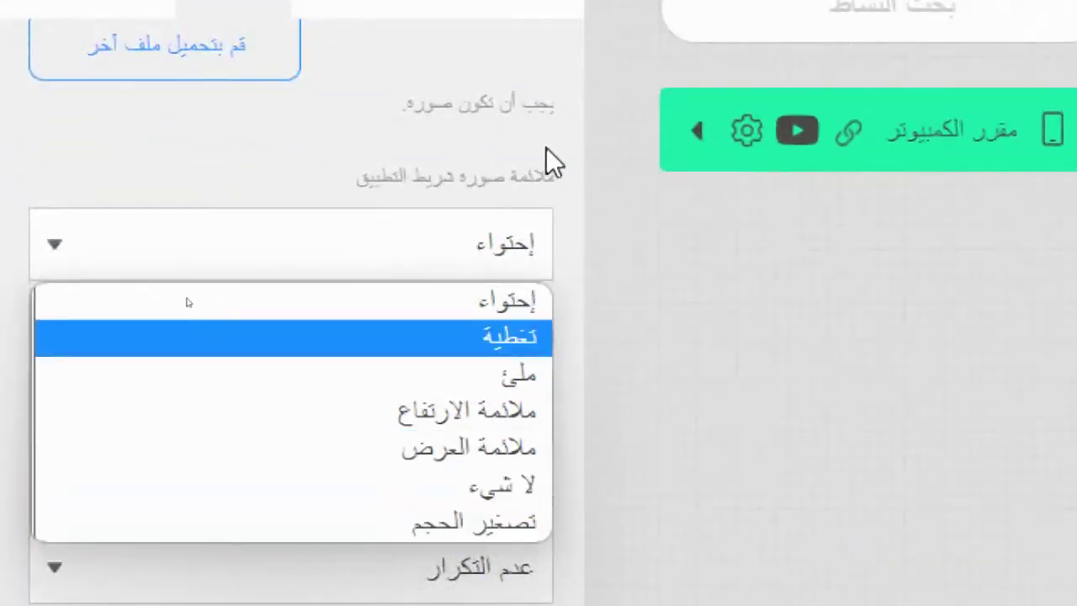
pyautogui.click(547, 155)
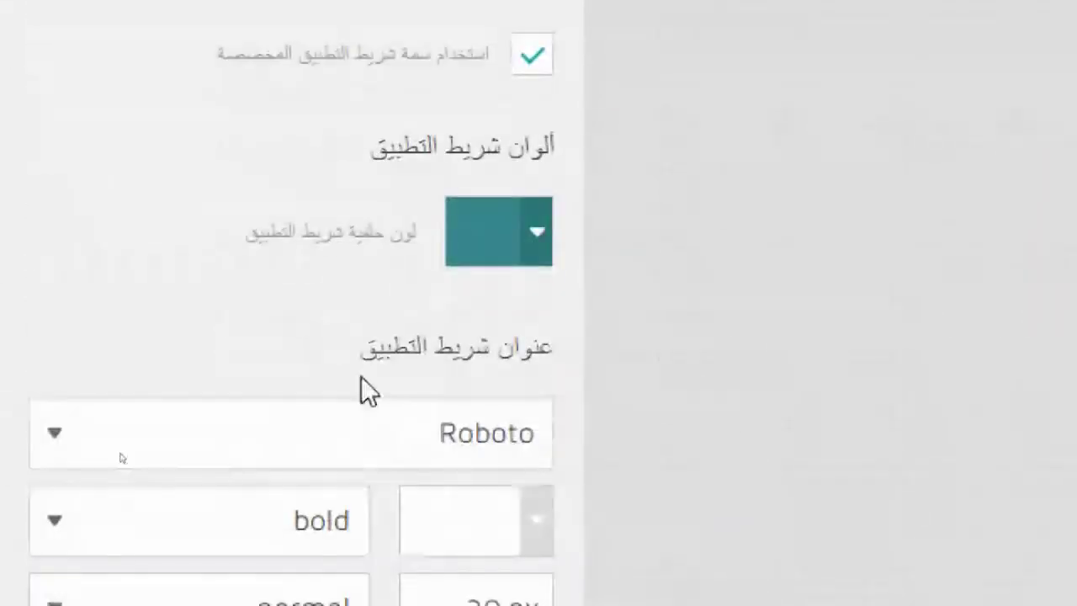
# - Review the title font style and font choices, keeping Roboto
pyautogui.scroll(-2, 362, 378)
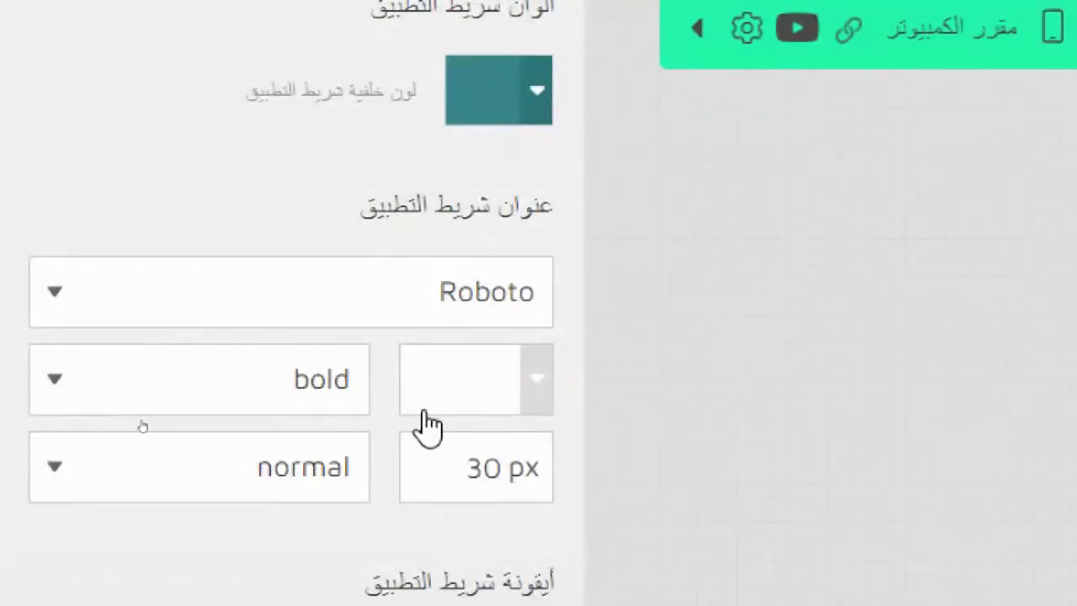
pyautogui.click(210, 477)
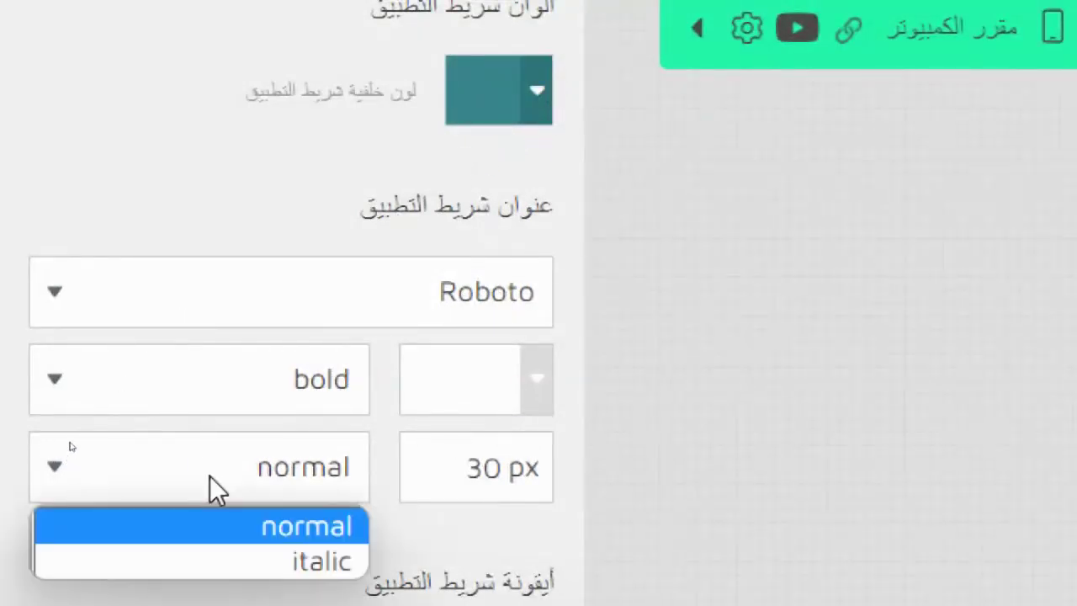
pyautogui.click(332, 185)
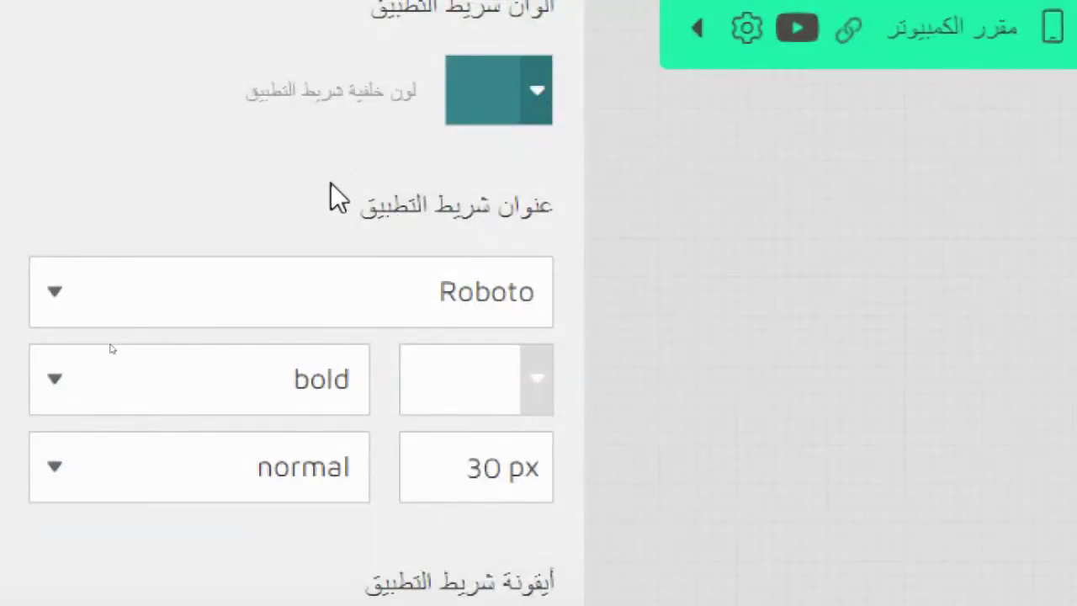
pyautogui.click(477, 286)
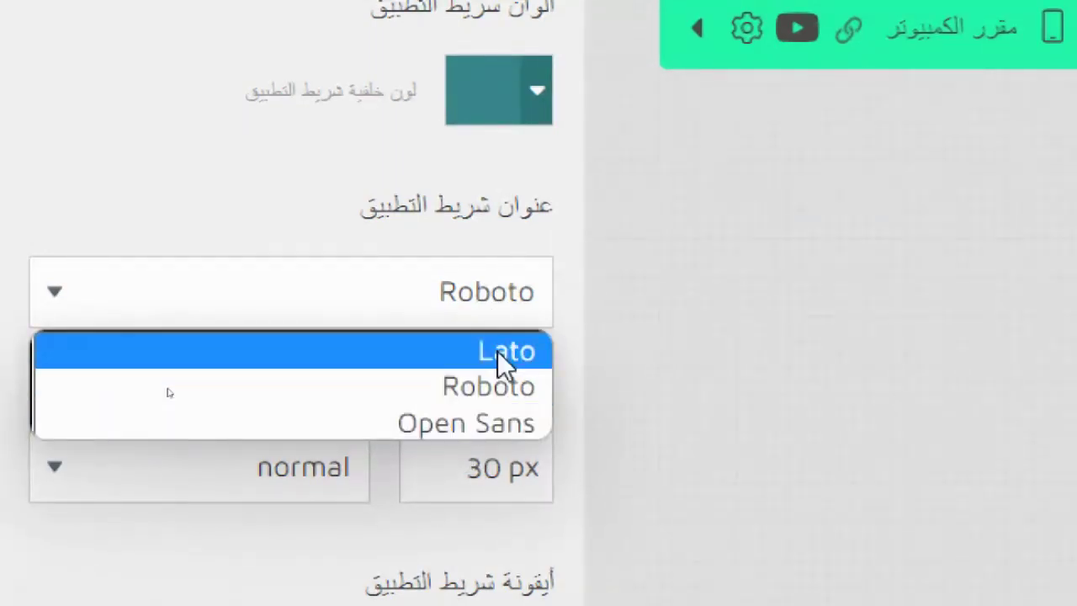
pyautogui.click(537, 146)
pyautogui.scroll(-3, 305, 378)
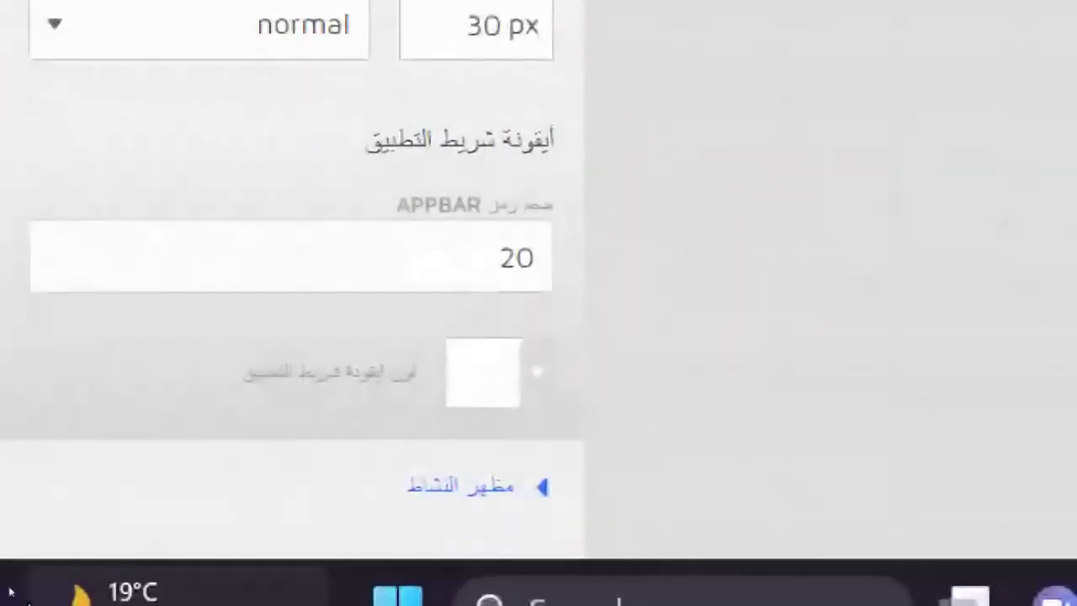
# - Set the app-bar icon size to 40 and test the navigation drawer in the preview
pyautogui.moveTo(25, 556)
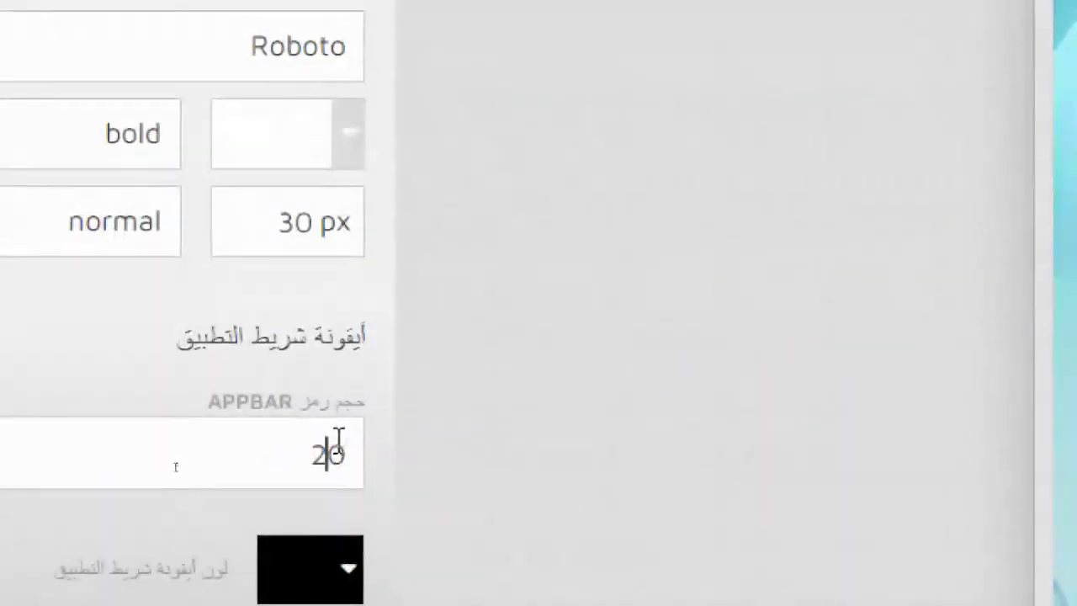
pyautogui.doubleClick(334, 454)
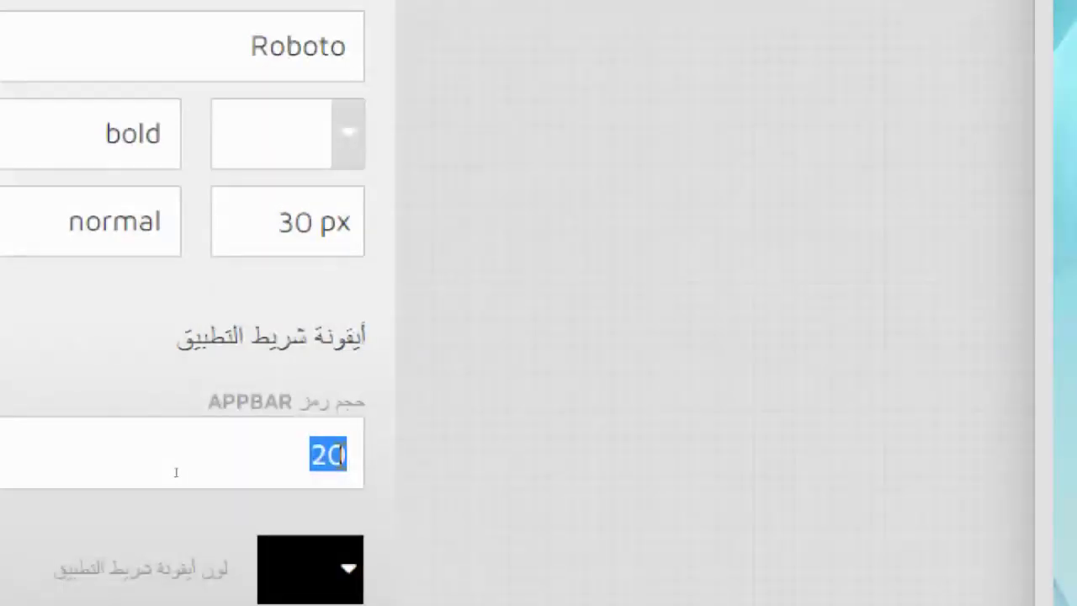
pyautogui.write('40')
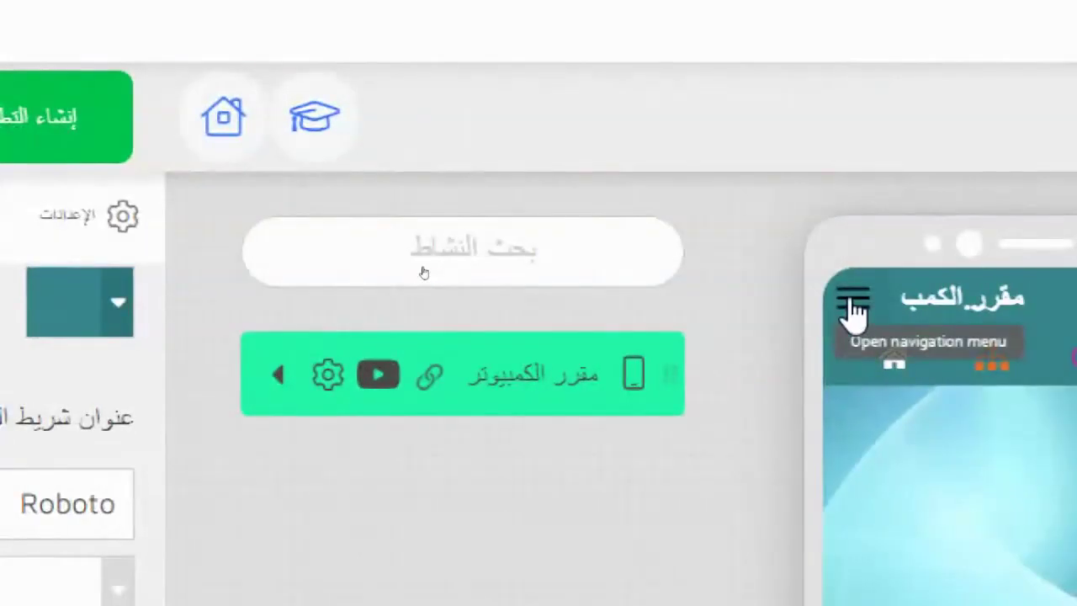
pyautogui.click(853, 312)
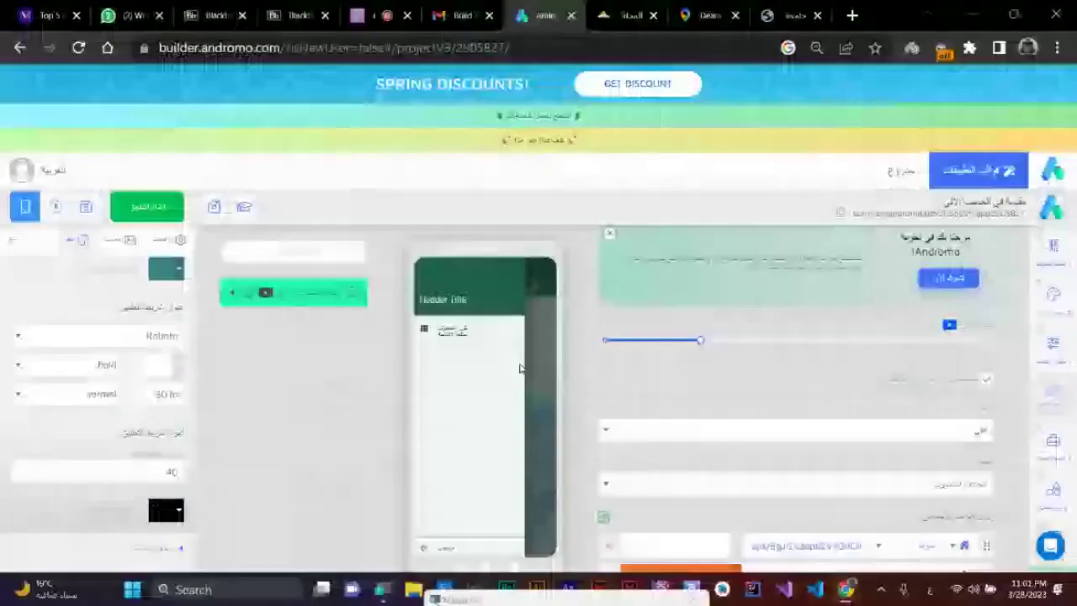
pyautogui.click(528, 355)
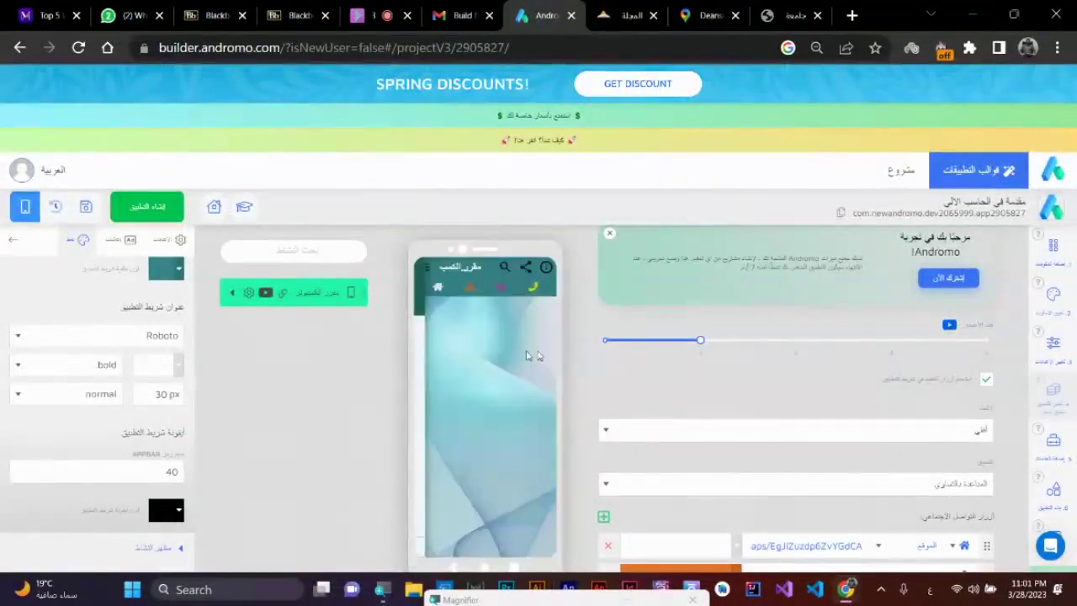
pyautogui.click(427, 273)
pyautogui.click(480, 332)
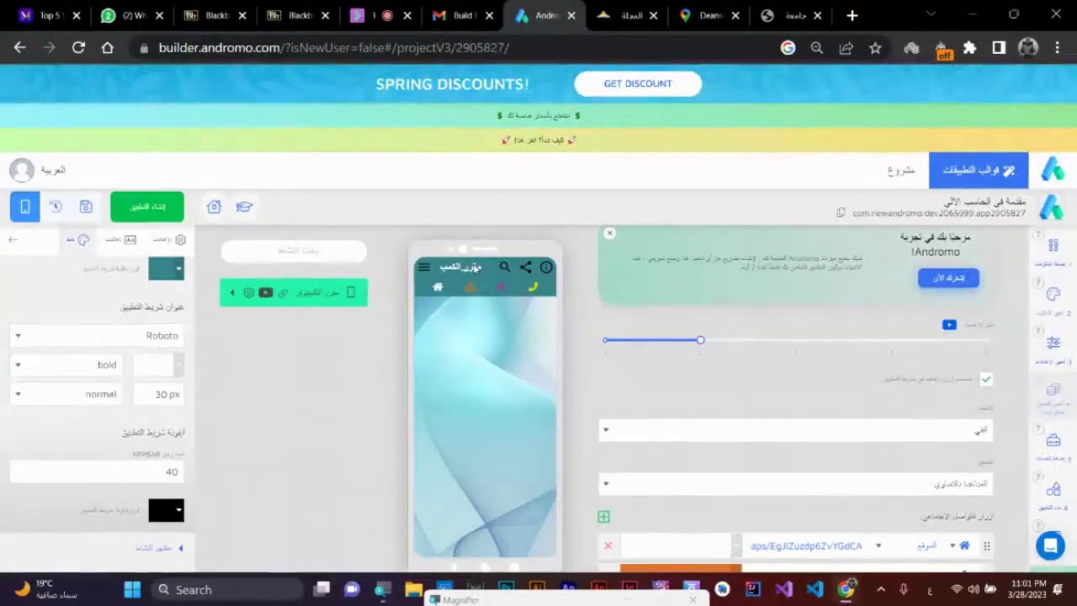
# - Set the app-bar icon size to 25 and the title font size to 25 px
pyautogui.doubleClick(179, 472)
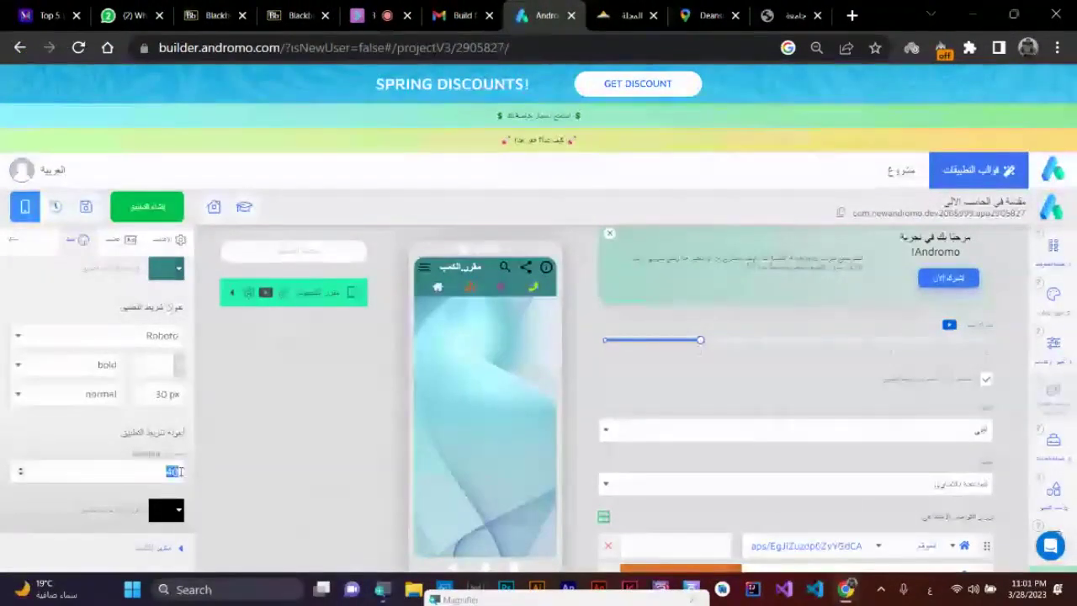
pyautogui.write('30')
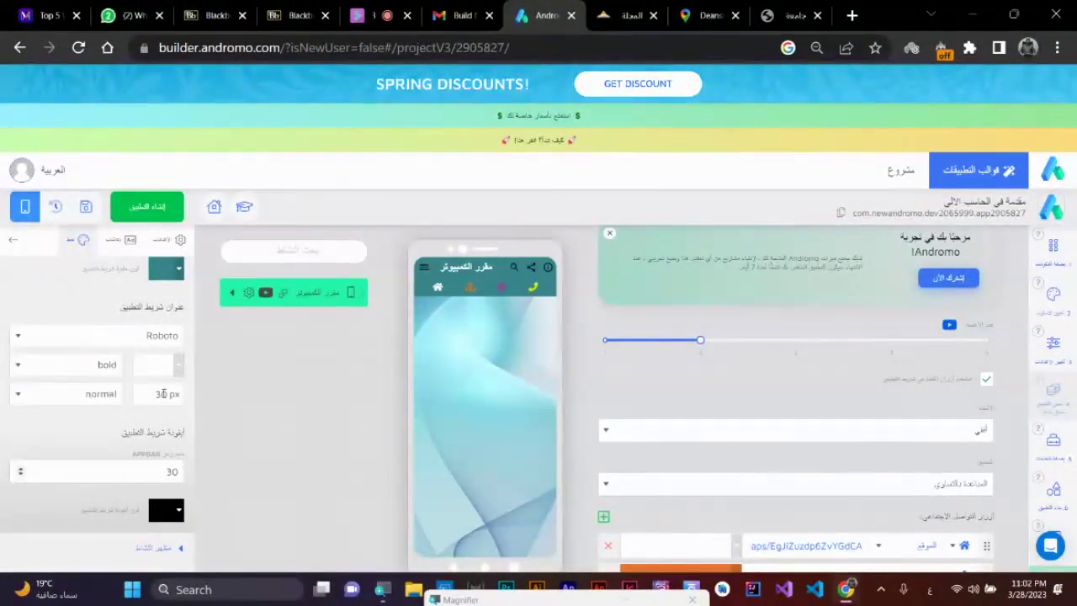
pyautogui.doubleClick(160, 393)
pyautogui.write('25')
pyautogui.doubleClick(172, 471)
pyautogui.write('25')
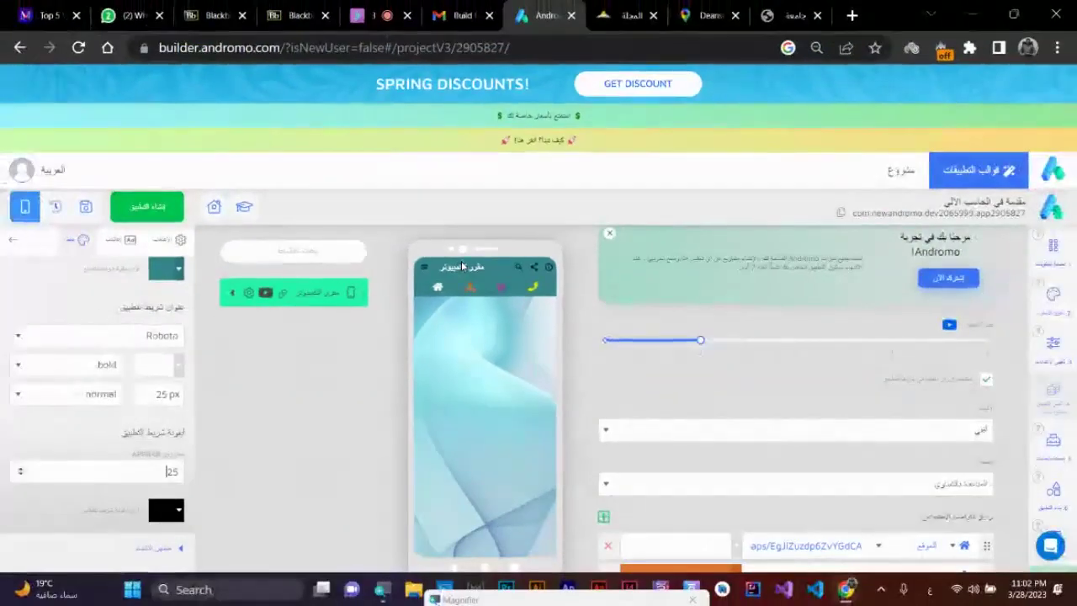
# - Expand the activity appearance section and save the project, confirming with حفظ
pyautogui.scroll(-1, 144, 557)
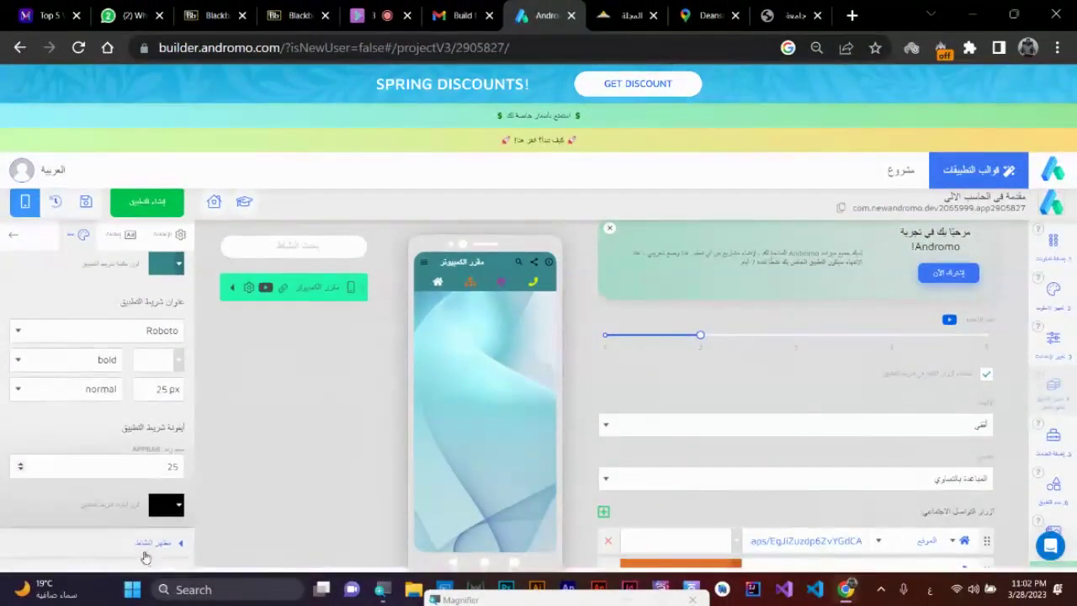
pyautogui.click(151, 542)
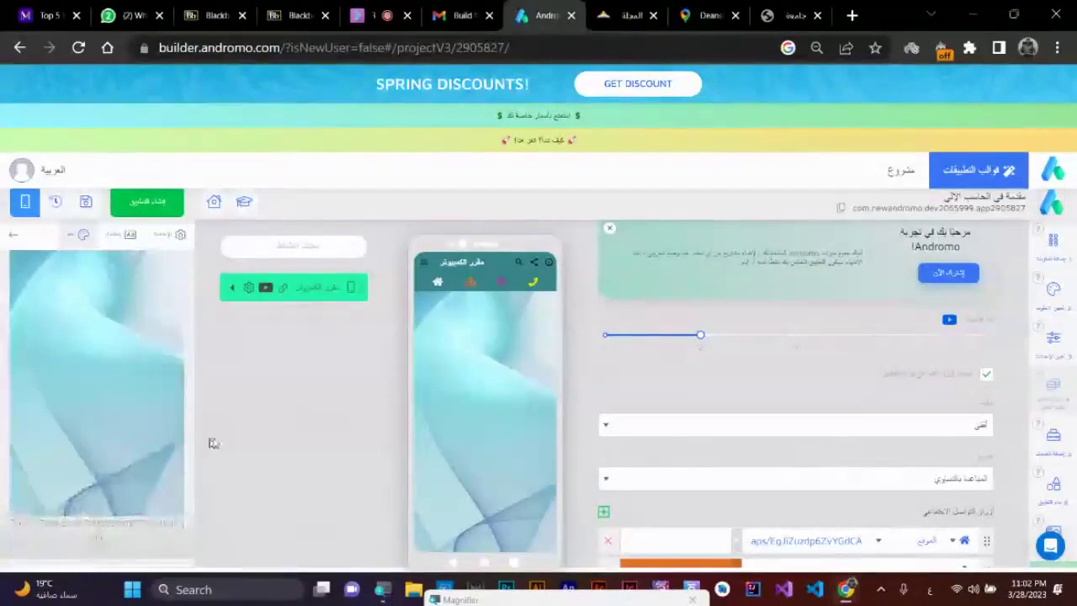
pyautogui.scroll(1, 288, 363)
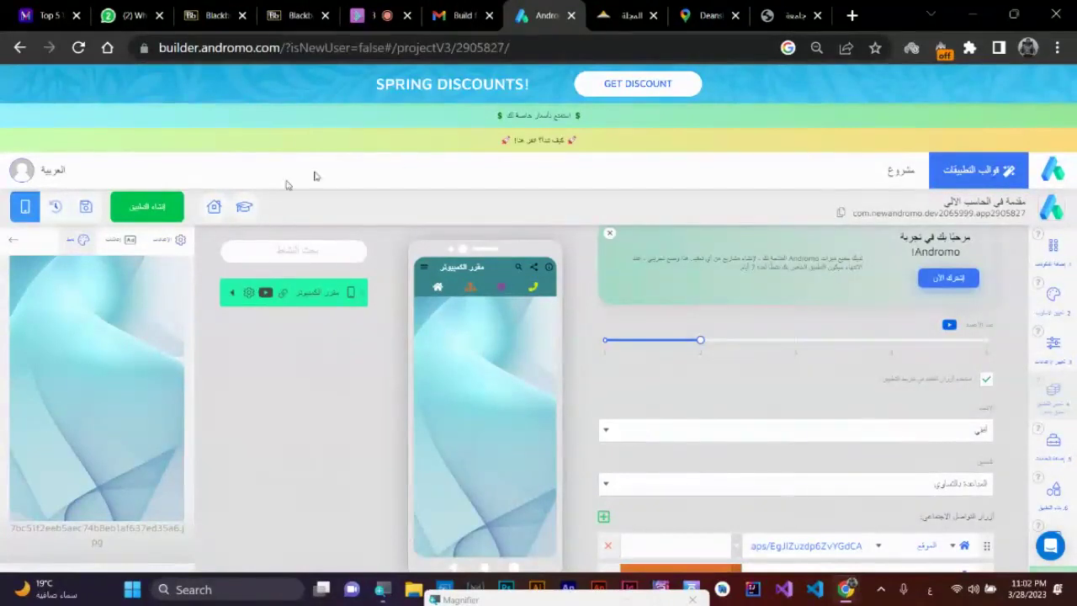
pyautogui.click(85, 206)
pyautogui.click(591, 339)
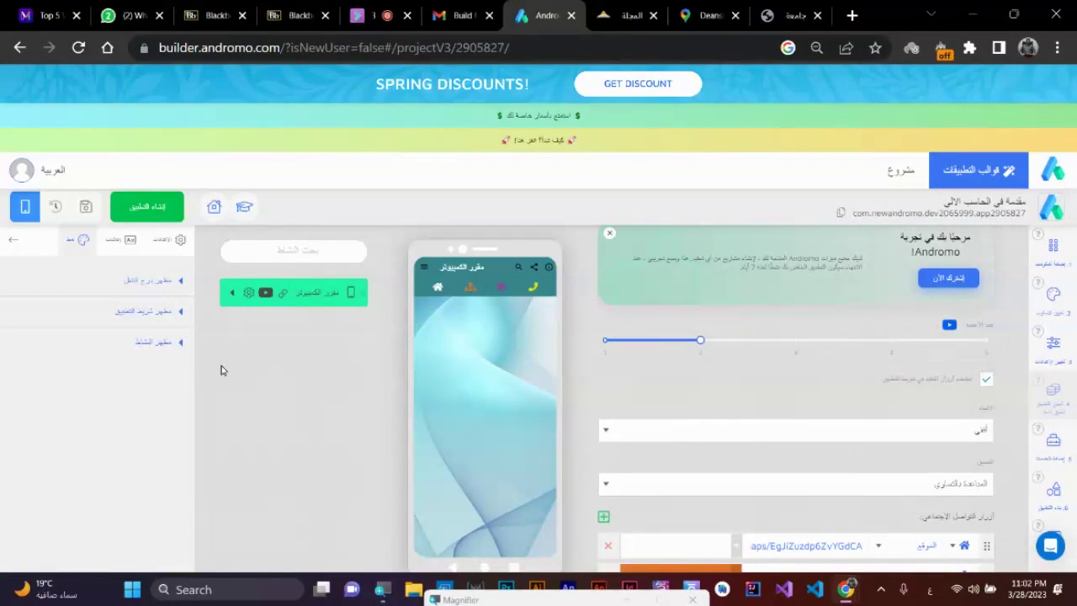
# - Show the dashboard activity's الإعدادات tab and scroll through its title, description and option checkboxes
pyautogui.click(162, 241)
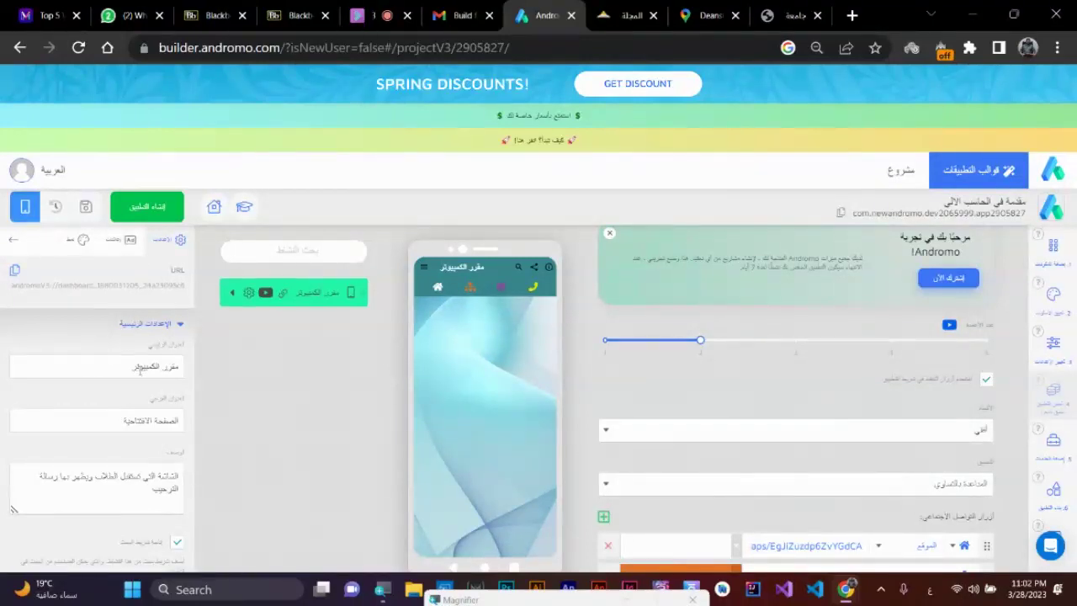
pyautogui.scroll(-5, 141, 369)
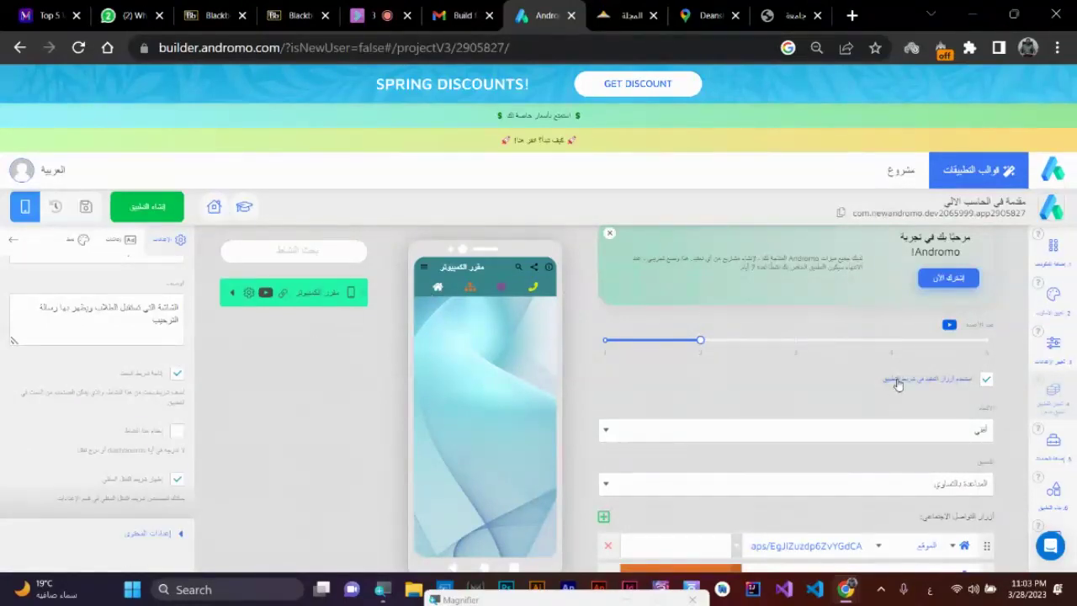
pyautogui.scroll(1, 892, 403)
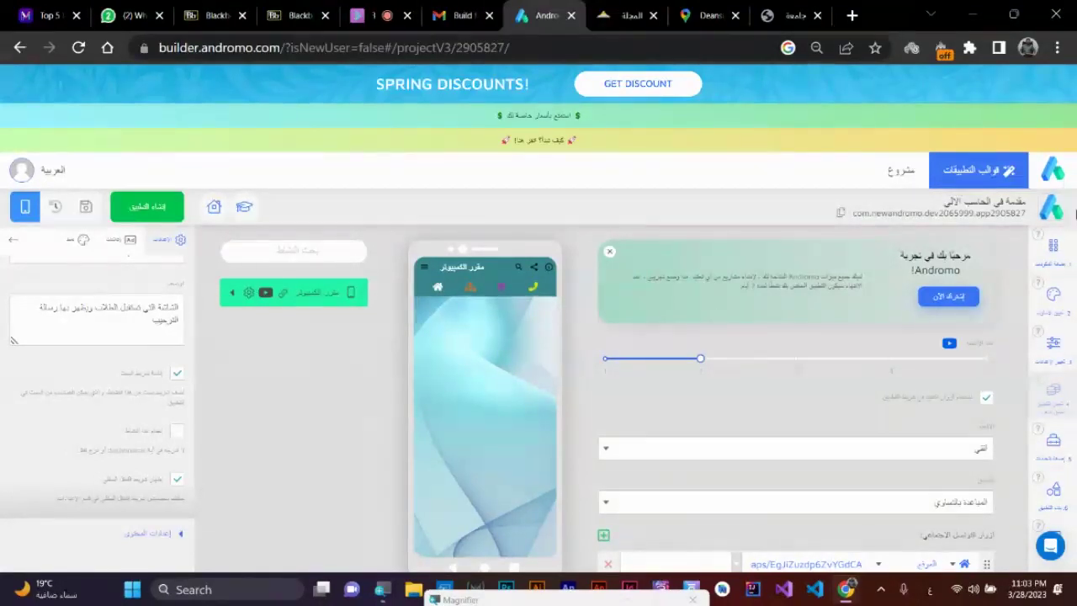
# - Open the Components panel and expand the النسق layout category listing Dashboard
pyautogui.click(1053, 264)
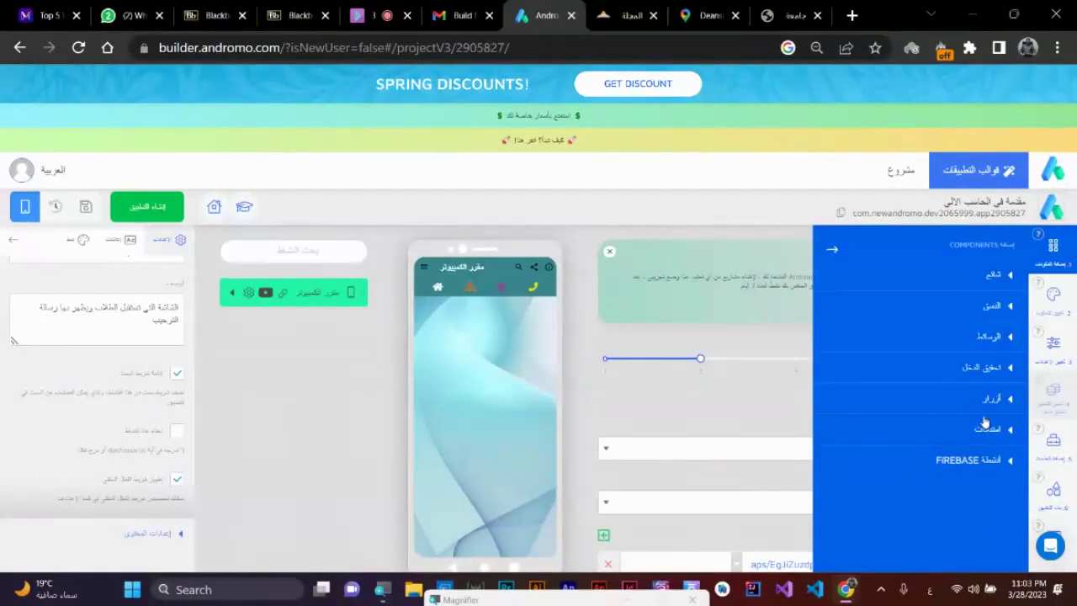
pyautogui.click(1006, 281)
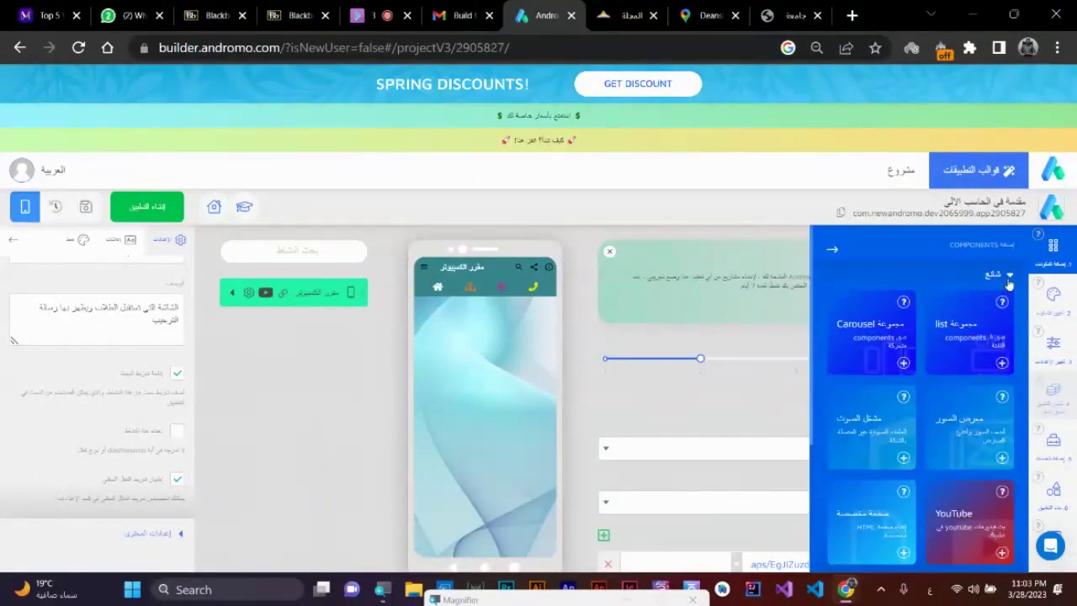
pyautogui.click(1008, 280)
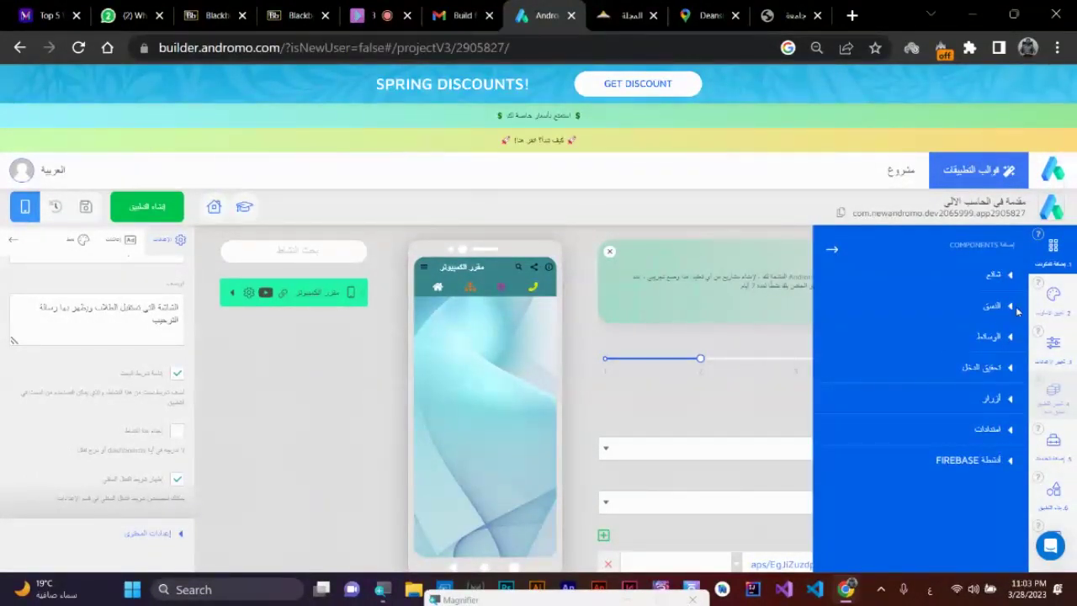
pyautogui.click(1012, 308)
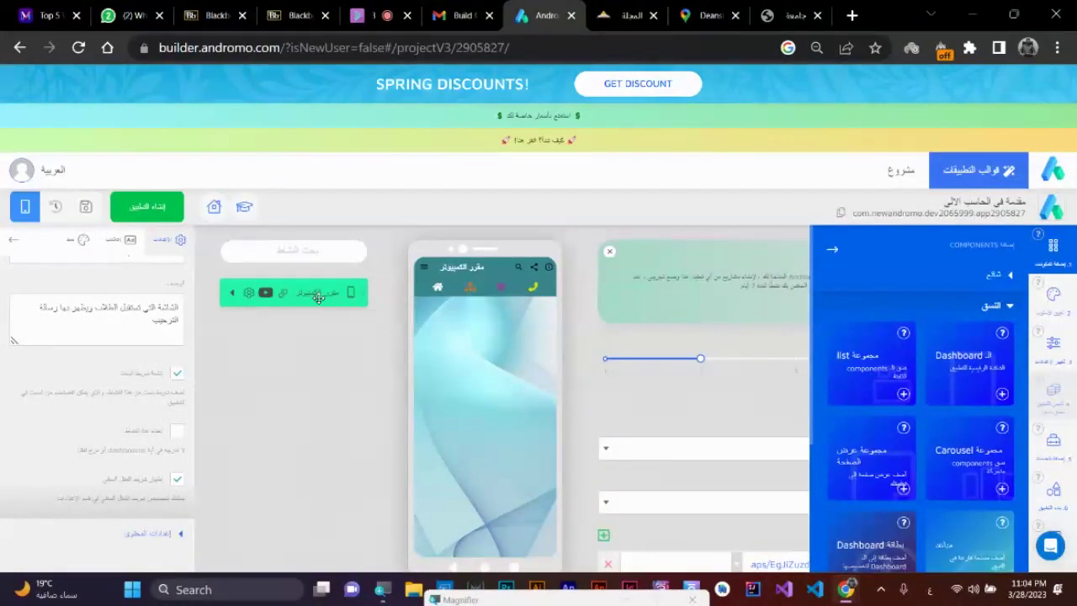
pyautogui.click(423, 267)
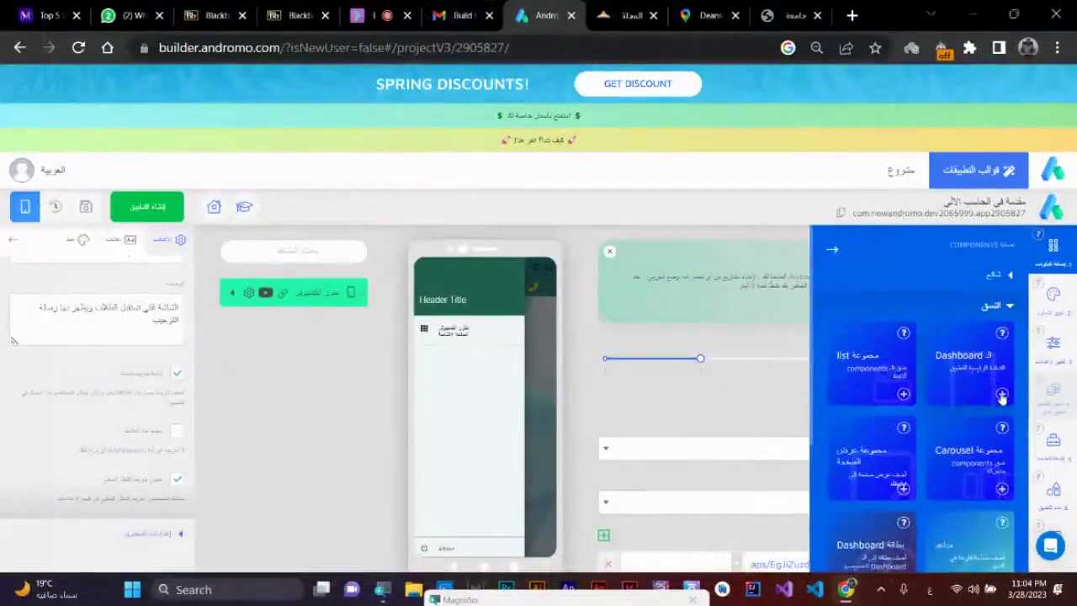
# - Add a Dashboard activity titled المحتوى with the subtitle تحميل وقراءة الكتب
pyautogui.click(1009, 402)
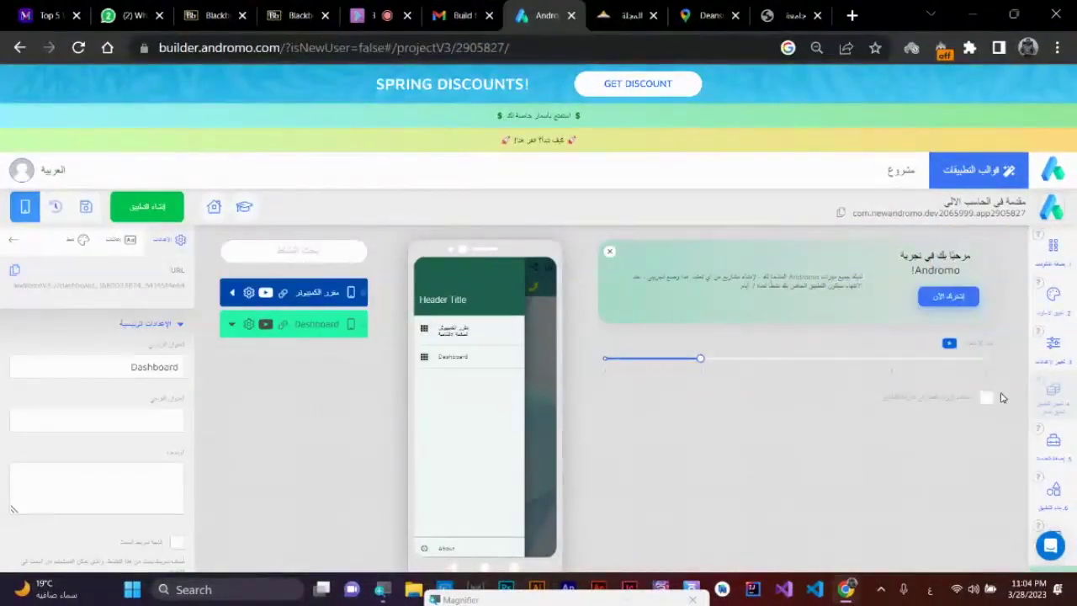
pyautogui.doubleClick(172, 370)
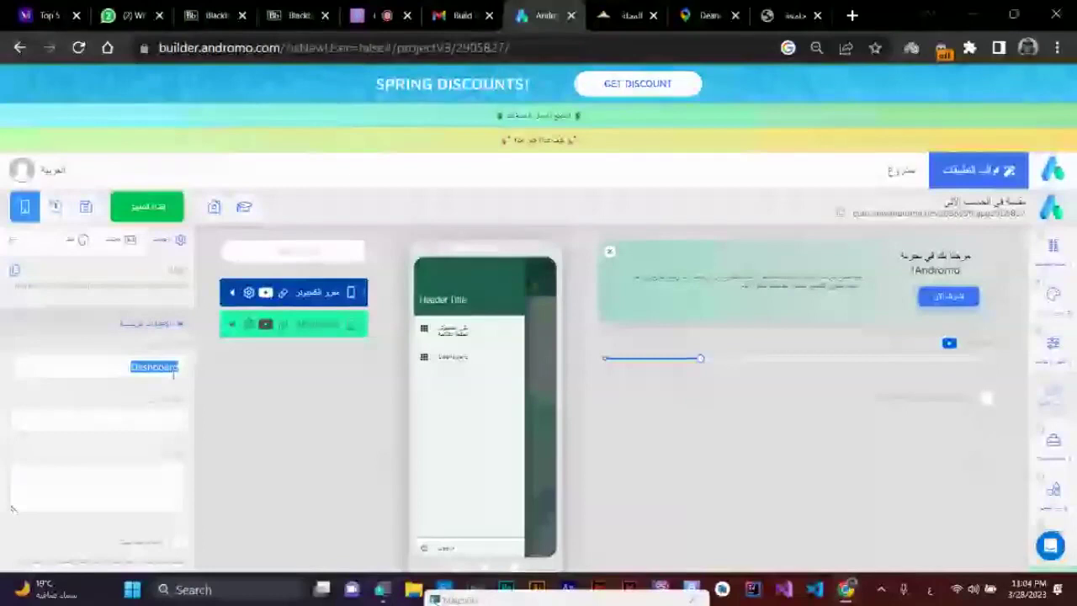
pyautogui.press('BackSpace')
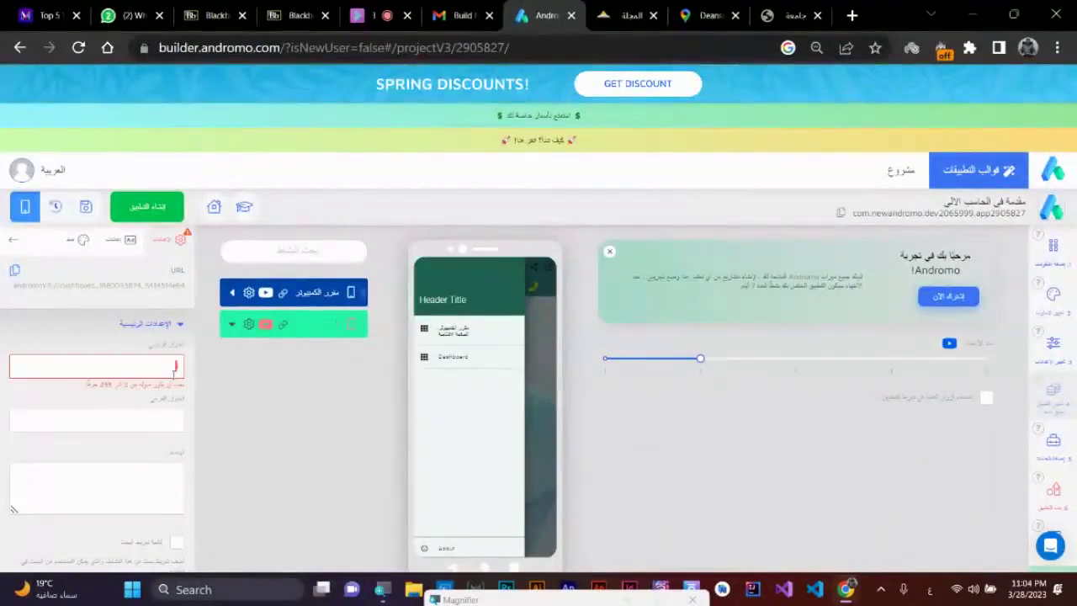
pyautogui.write('الب')
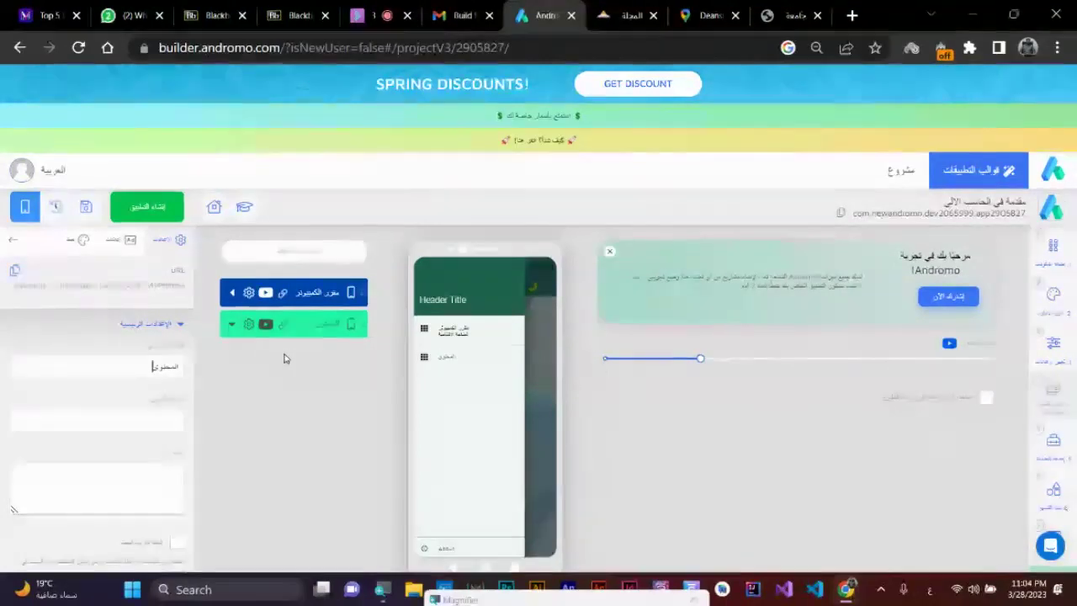
pyautogui.click(168, 420)
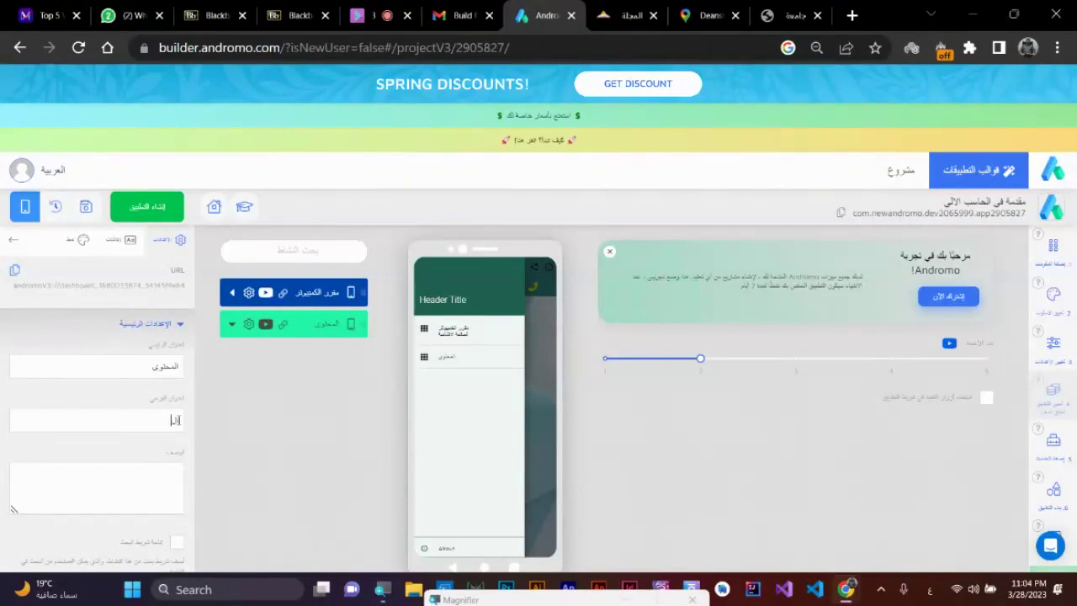
pyautogui.write('الكت')
pyautogui.write('حميل و')
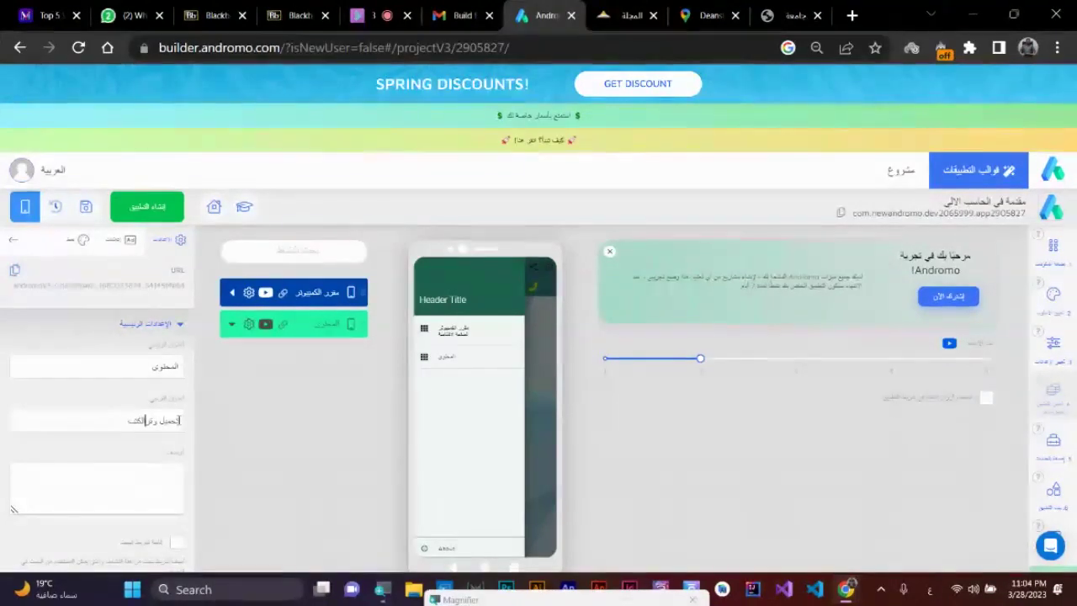
pyautogui.write('قراءة')
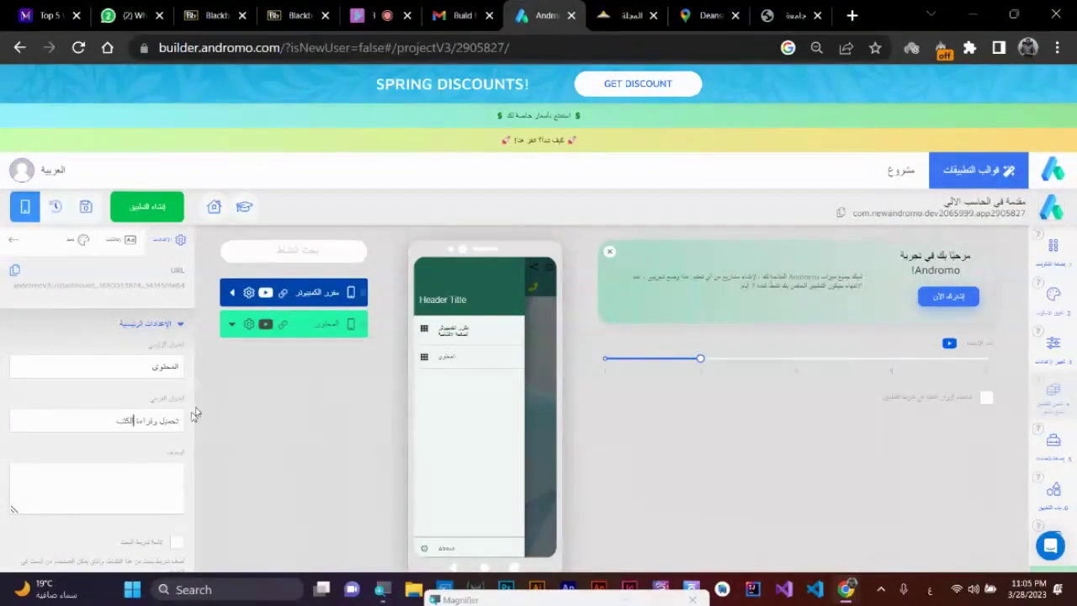
# - Tick the activity's checkbox option and enable the option under Content settings
pyautogui.scroll(-3, 135, 451)
pyautogui.scroll(-3, 129, 446)
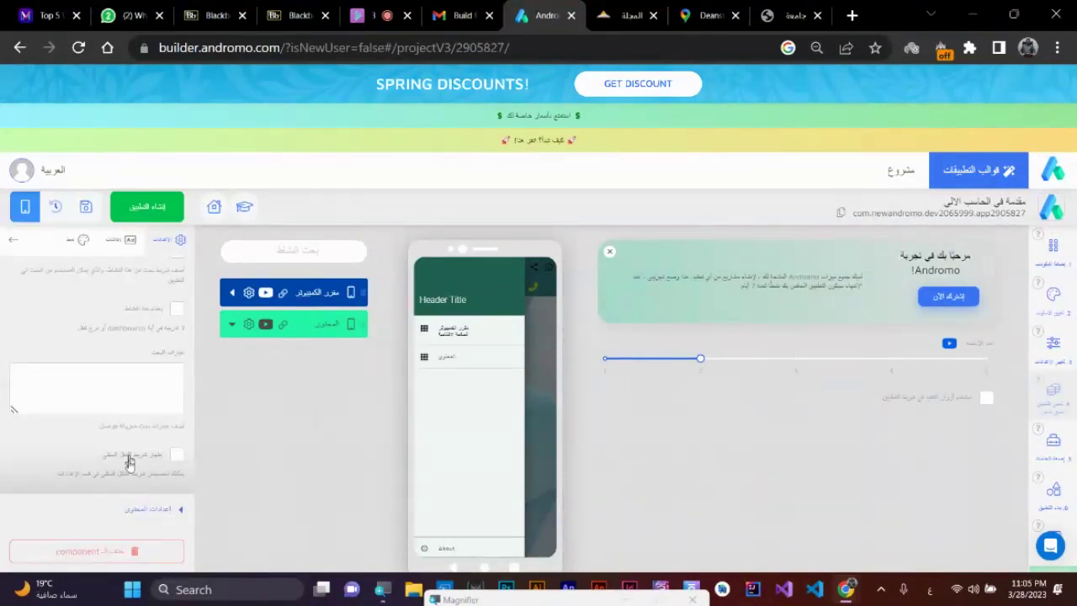
pyautogui.click(176, 455)
pyautogui.scroll(1, 117, 450)
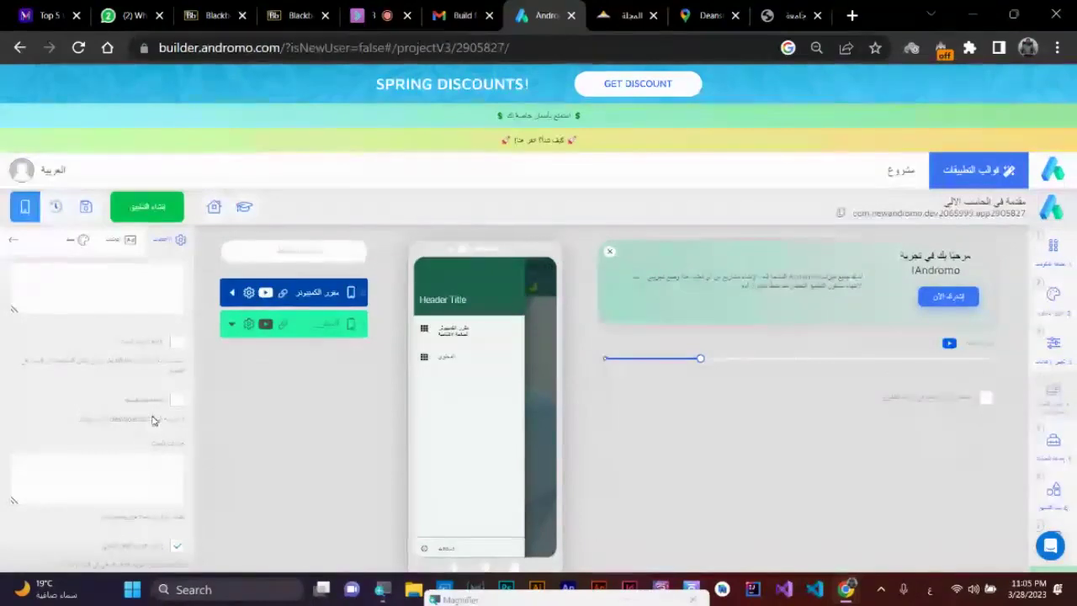
pyautogui.scroll(2, 139, 384)
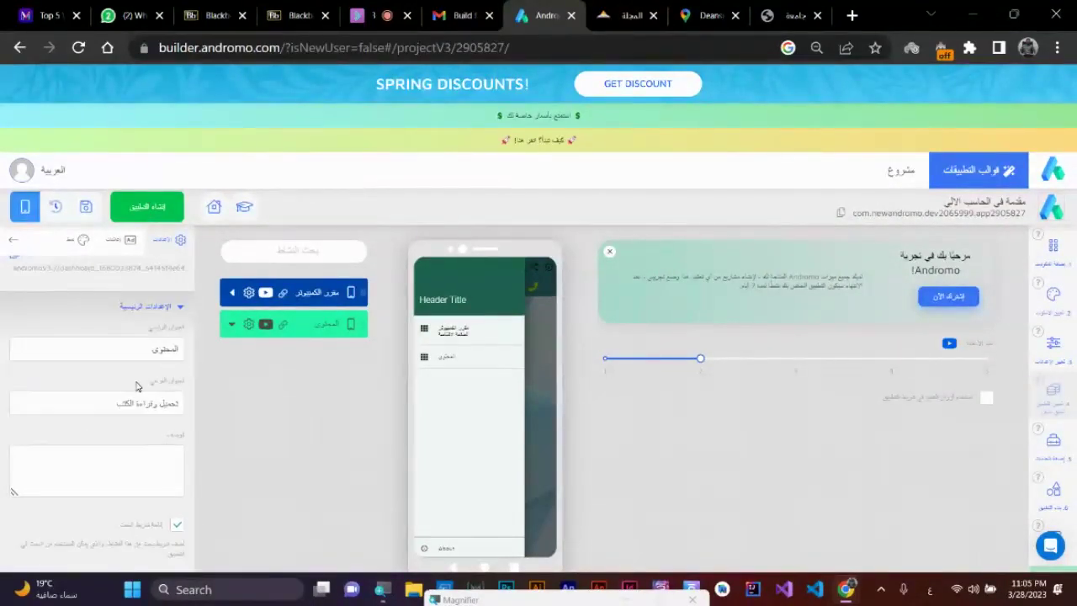
pyautogui.scroll(-3, 134, 468)
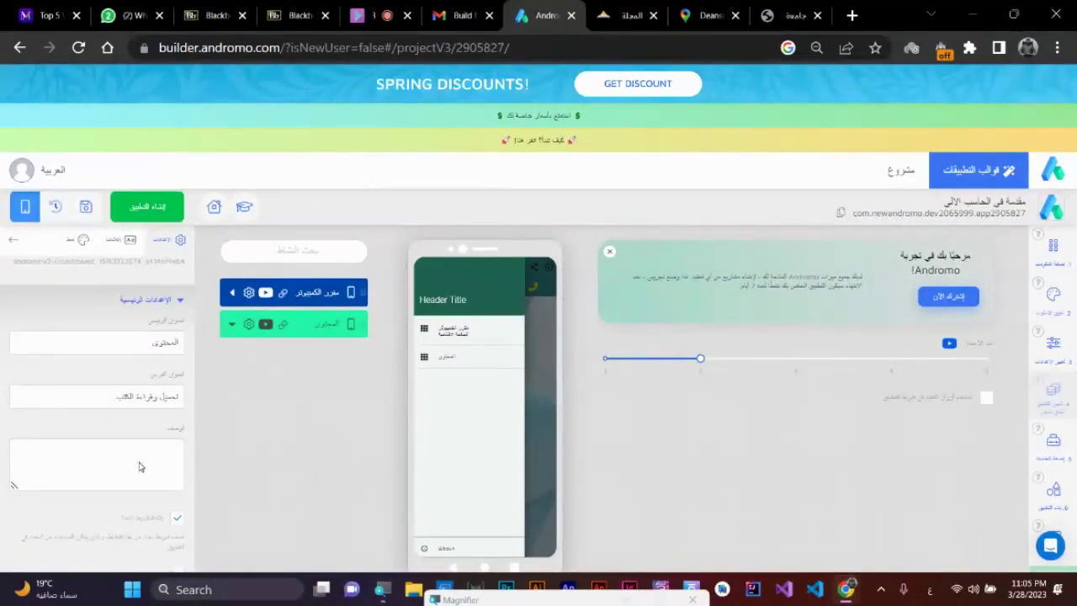
pyautogui.click(152, 508)
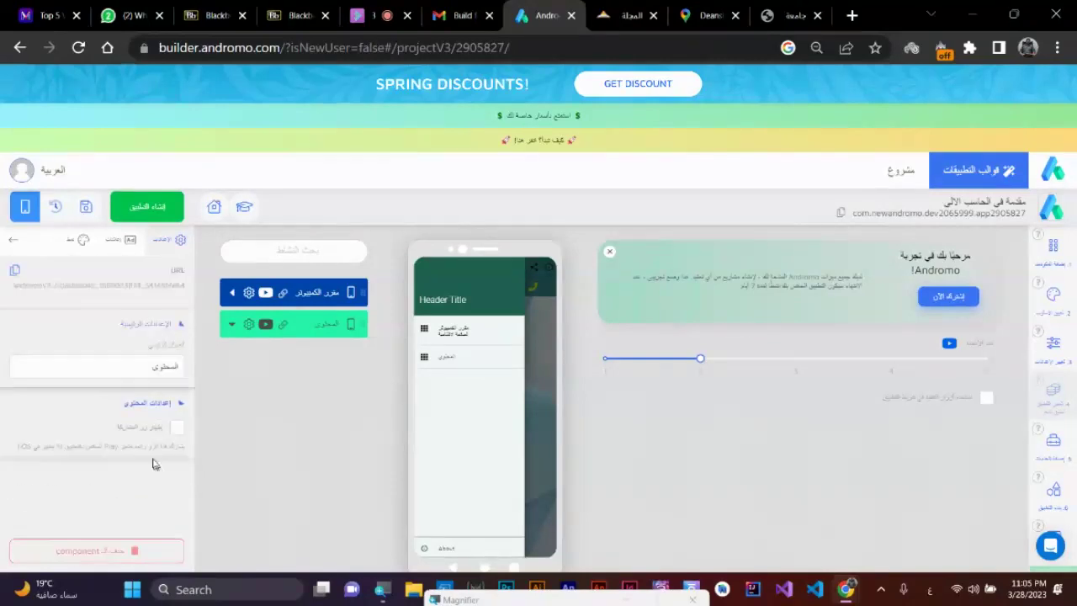
pyautogui.click(176, 381)
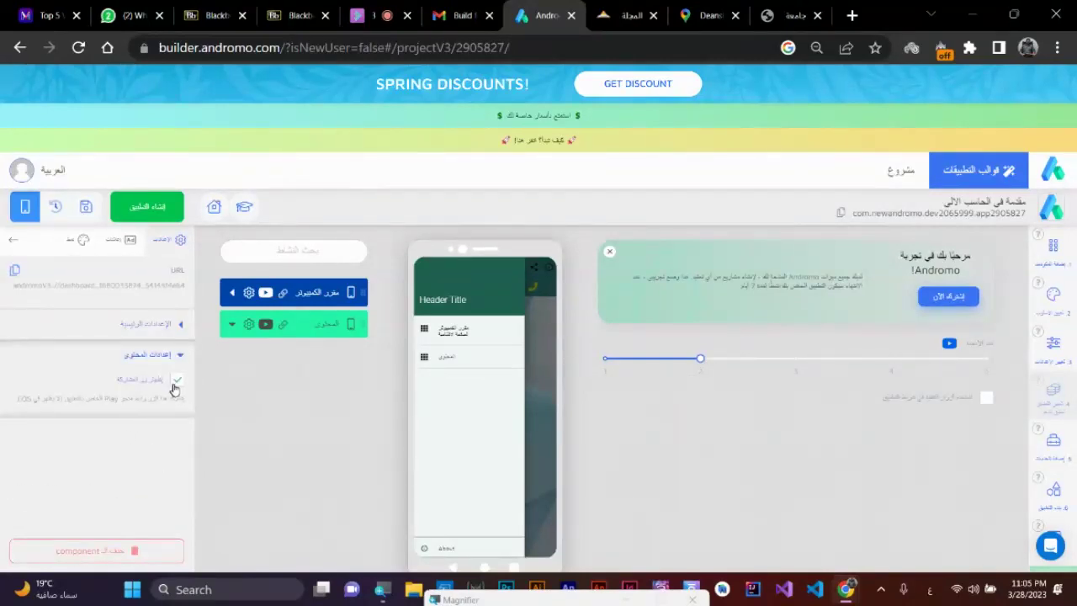
# - In the Style settings, tick the subtitle option under مظهر درج التنقل and expand مظهر شريط التطبيق
pyautogui.click(78, 241)
pyautogui.click(131, 286)
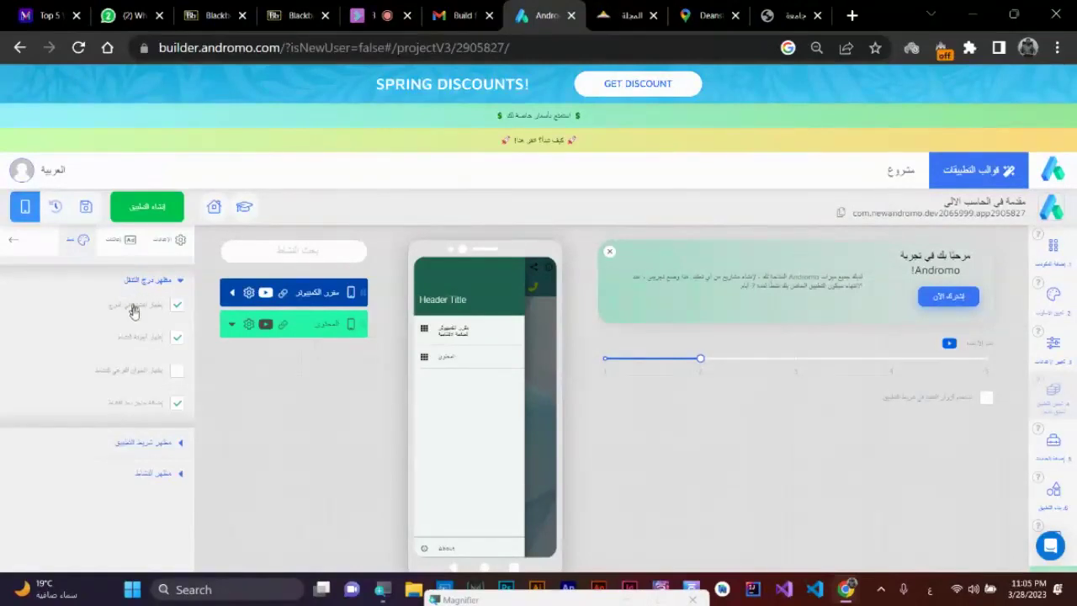
pyautogui.click(180, 373)
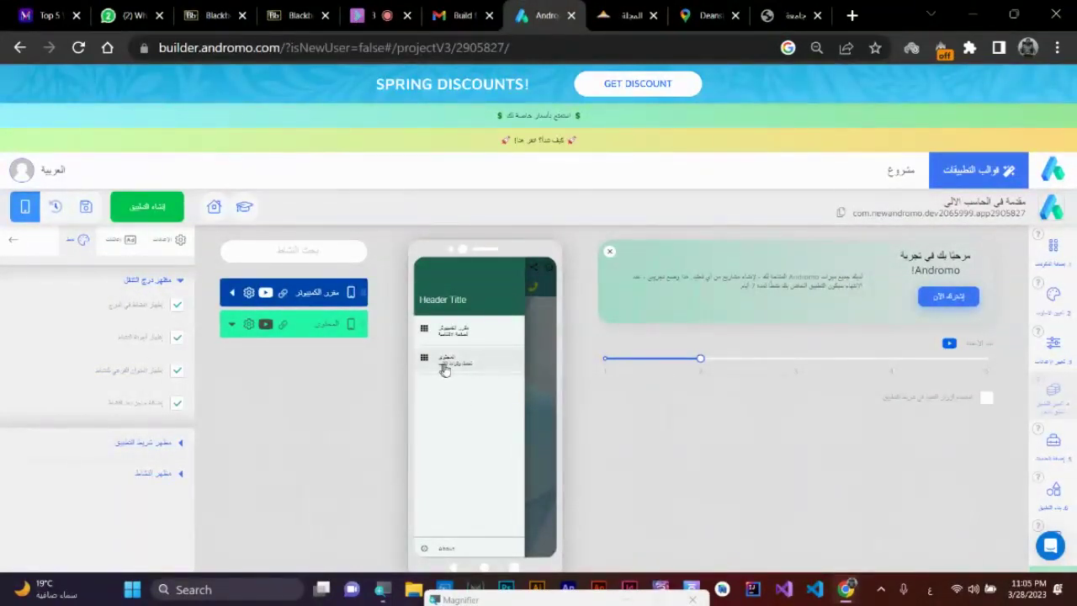
pyautogui.click(176, 443)
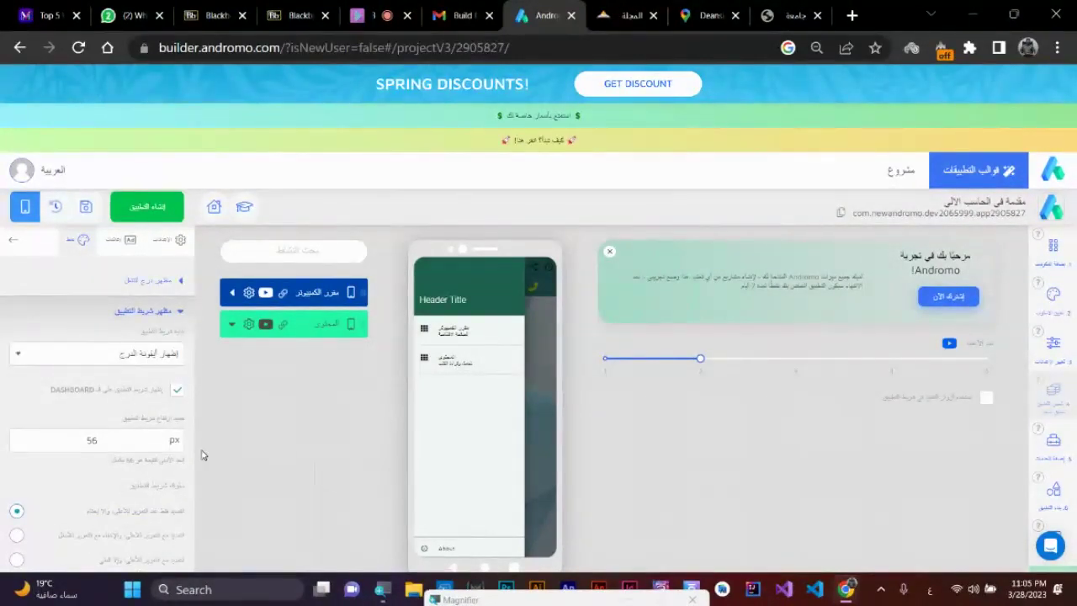
pyautogui.scroll(-1, 202, 455)
pyautogui.scroll(-3, 127, 452)
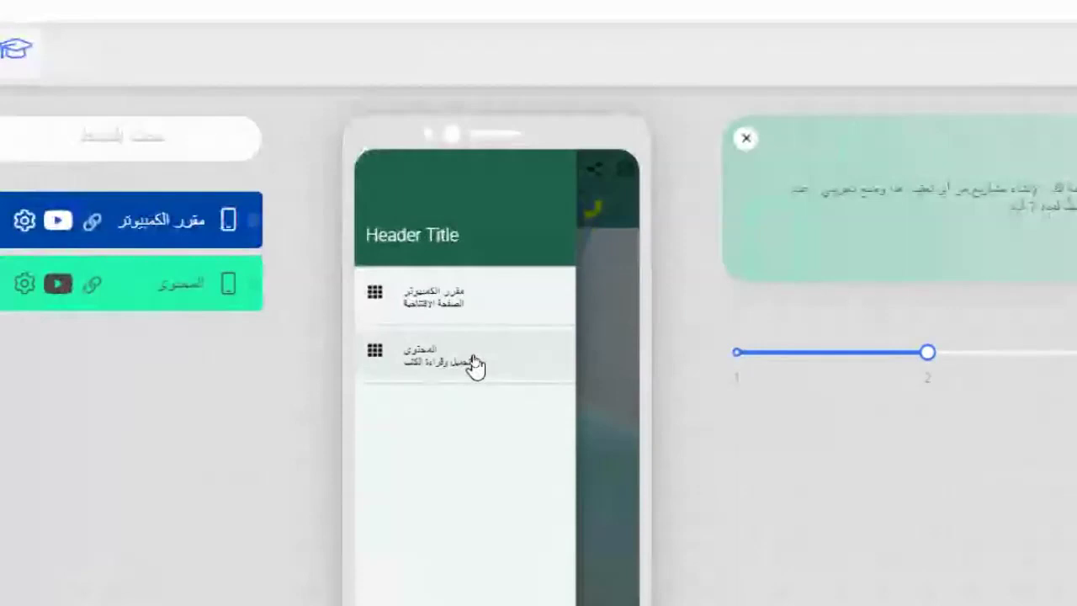
# - Switch between the مقرر الكمبيوتر and المحتوى screens using the preview's navigation drawer
pyautogui.click(609, 268)
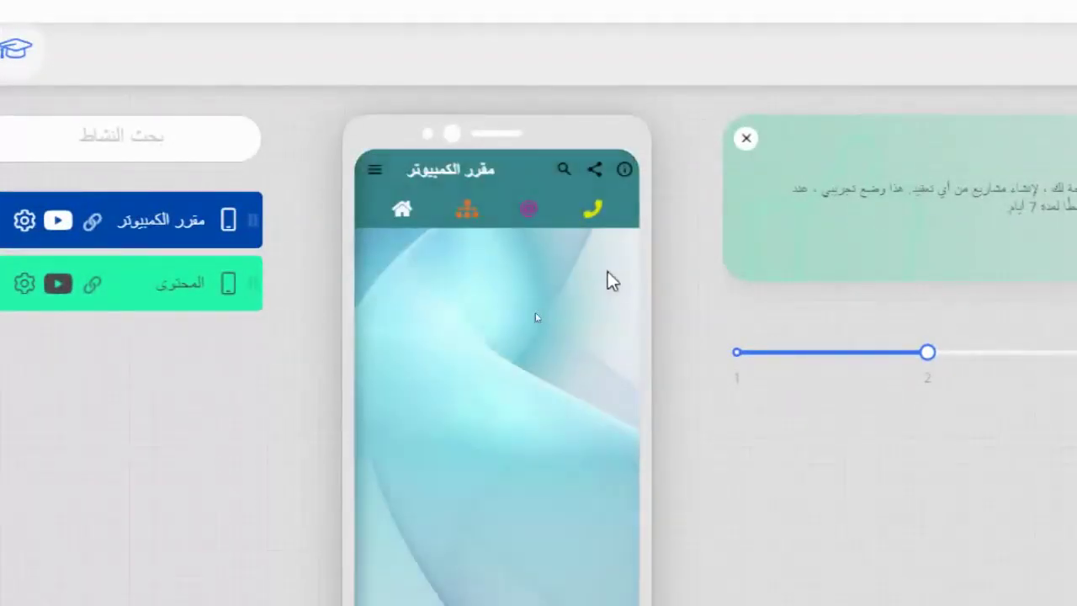
pyautogui.click(371, 171)
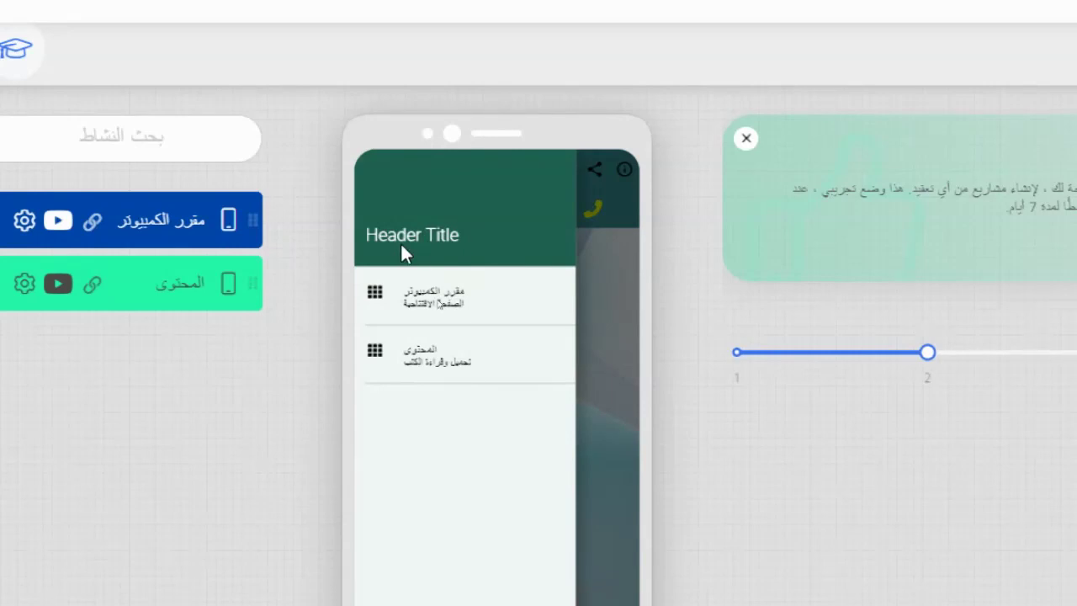
pyautogui.click(465, 308)
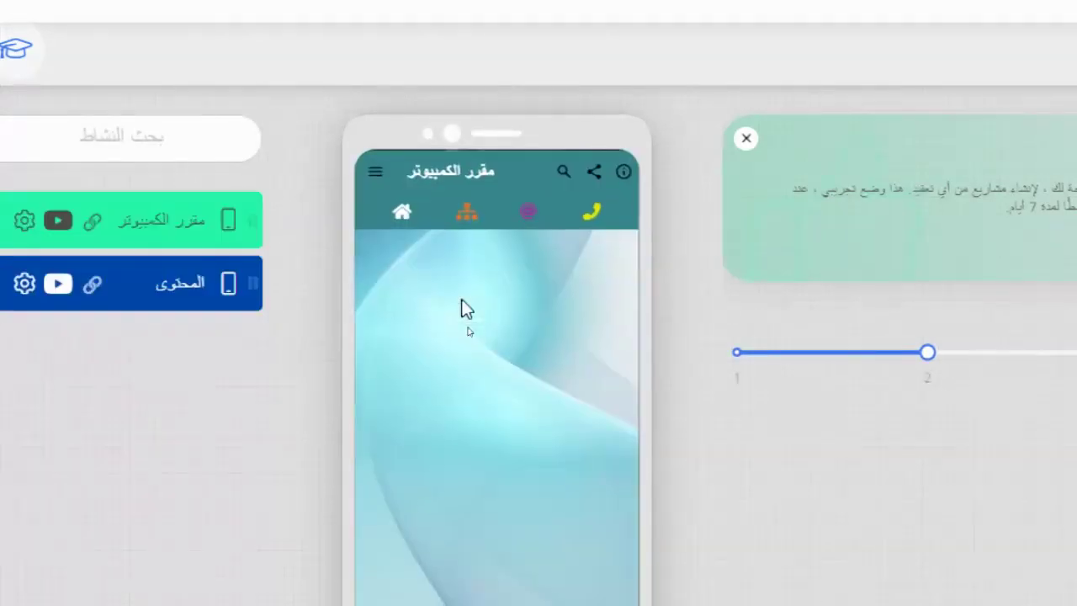
pyautogui.click(369, 170)
pyautogui.click(463, 375)
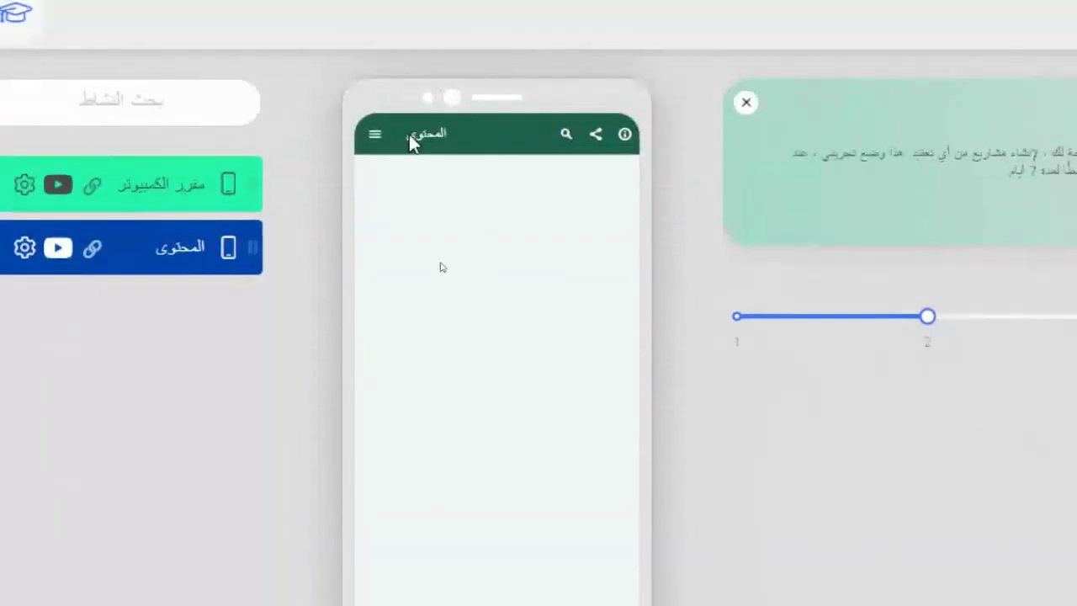
pyautogui.click(376, 135)
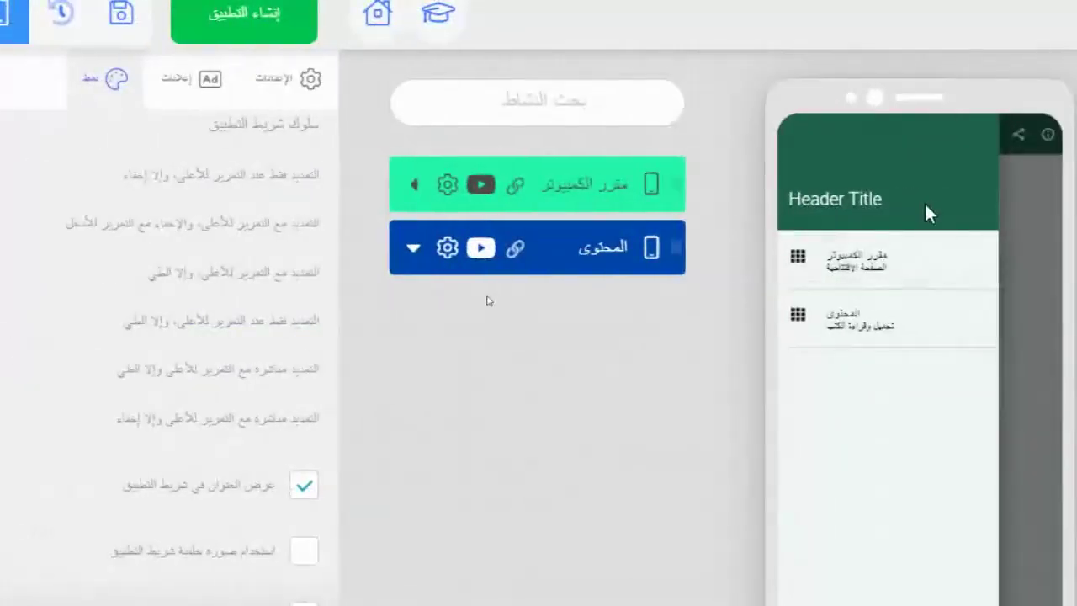
pyautogui.click(1075, 250)
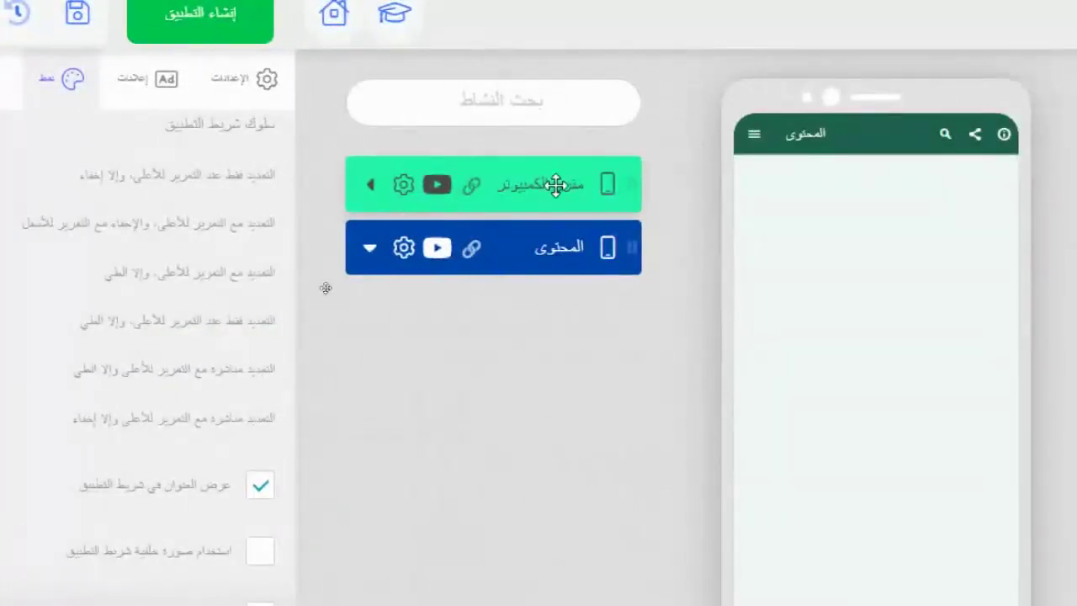
# - Select the المحتوى activity in the list to edit its settings
pyautogui.click(558, 184)
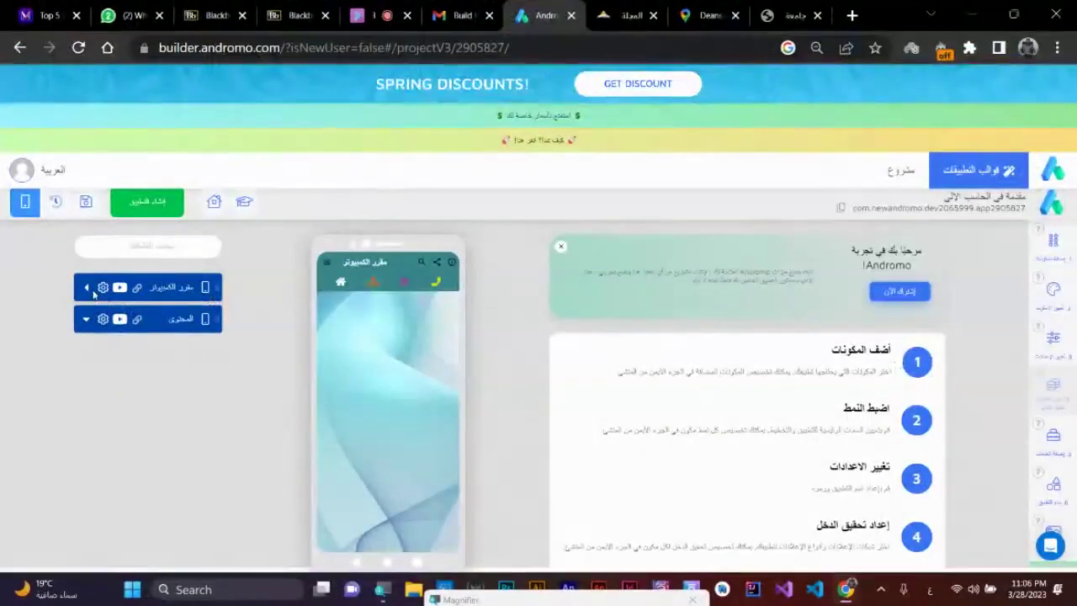
pyautogui.click(103, 287)
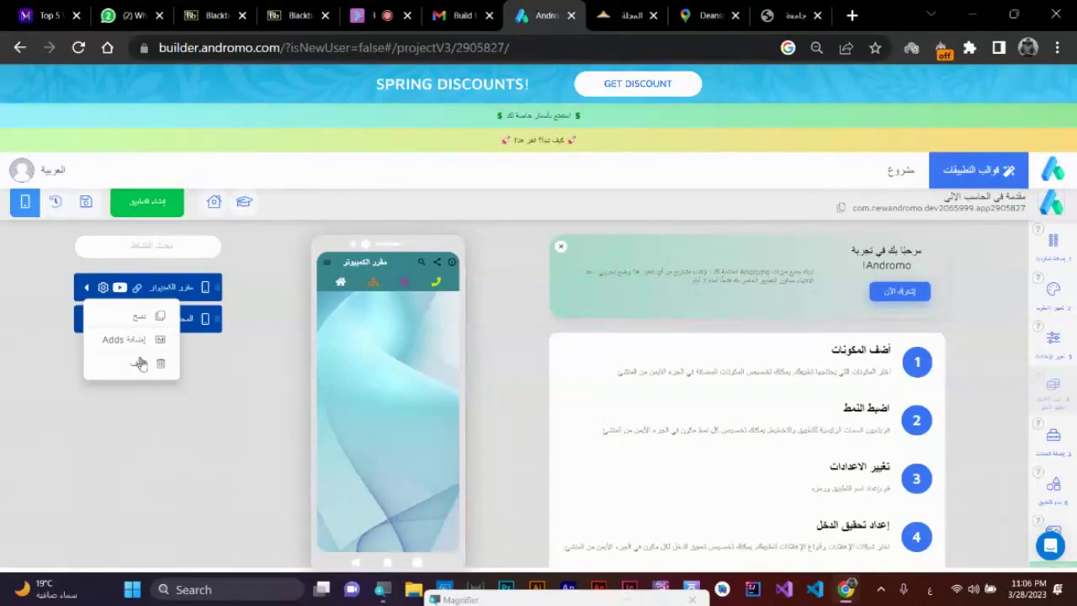
pyautogui.click(212, 415)
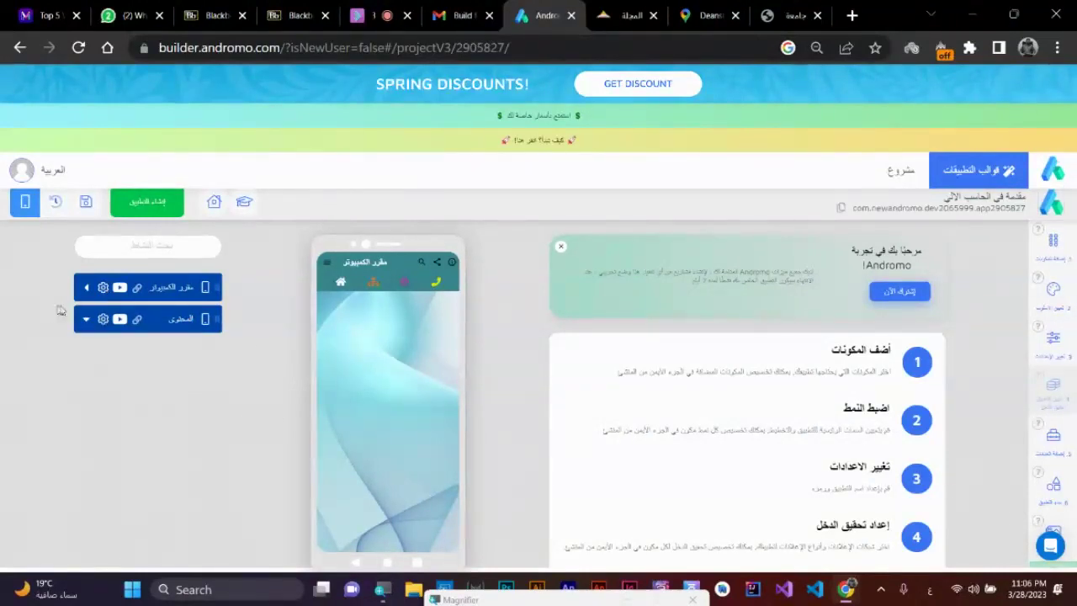
pyautogui.click(128, 321)
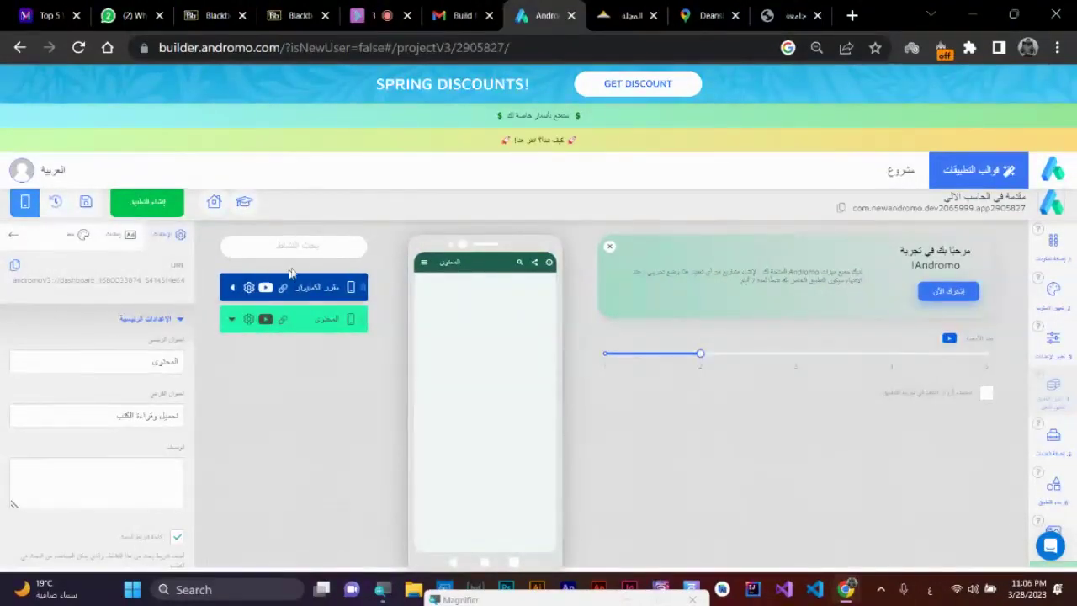
# - Select مقرر الكمبيوتر and browse its drawer, app bar and activity appearance groups in the Style tab
pyautogui.click(299, 286)
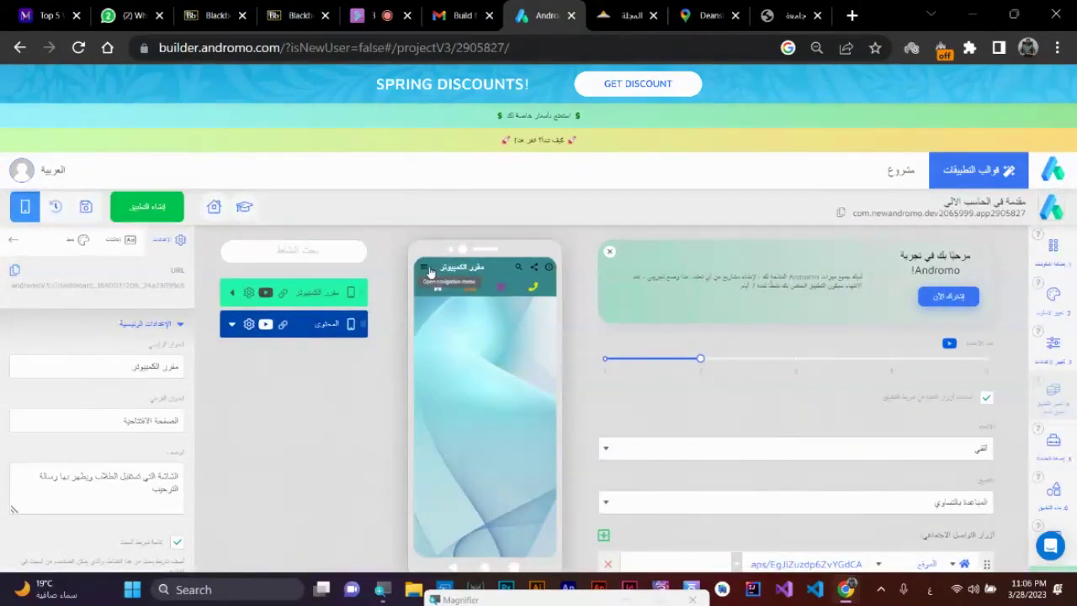
pyautogui.scroll(-3, 139, 372)
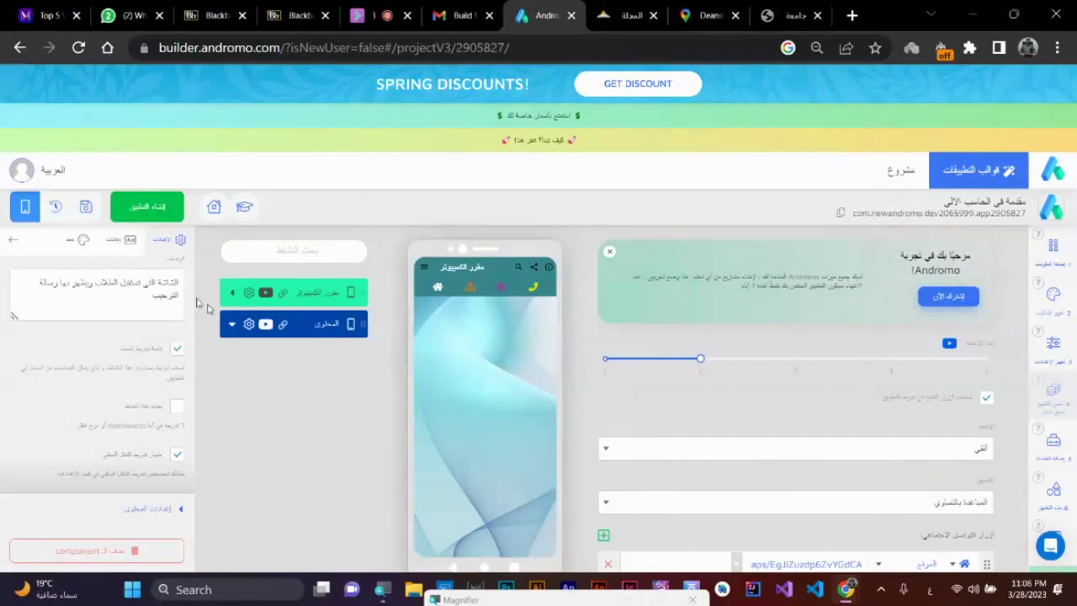
pyautogui.click(73, 242)
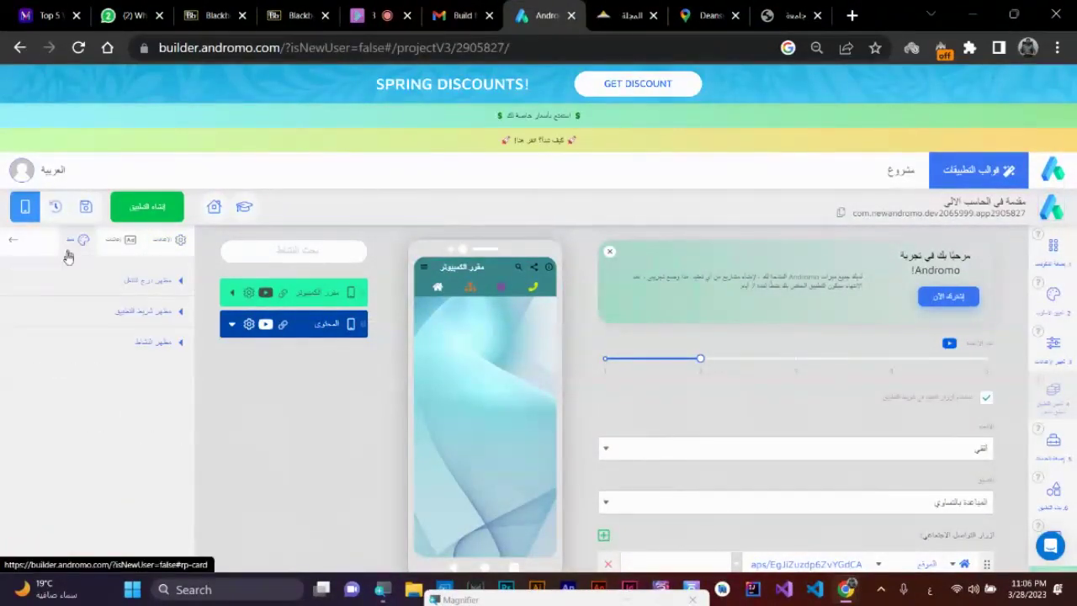
pyautogui.click(168, 283)
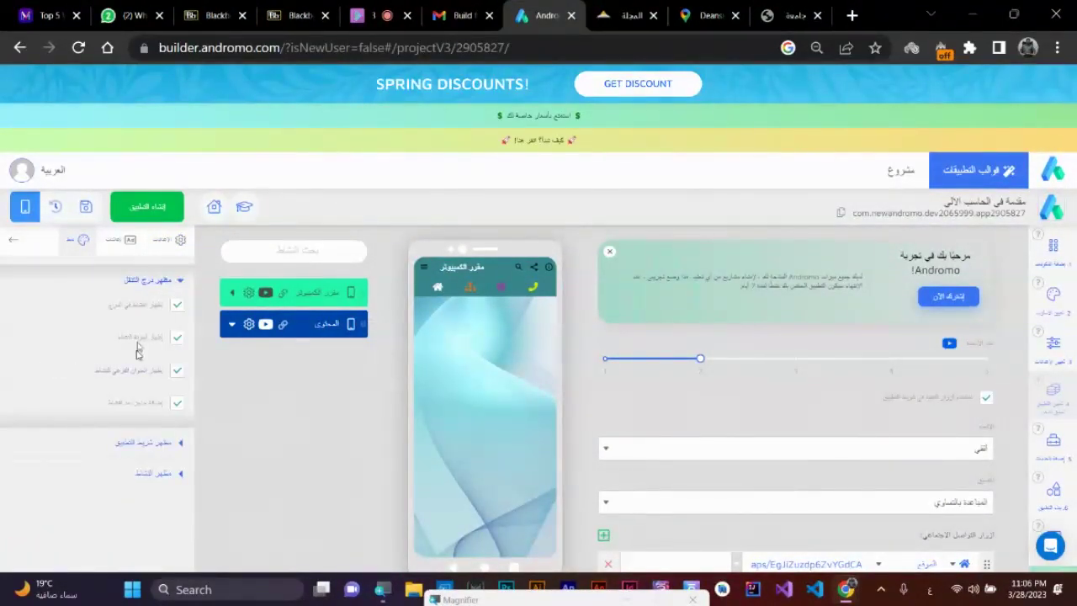
pyautogui.click(151, 442)
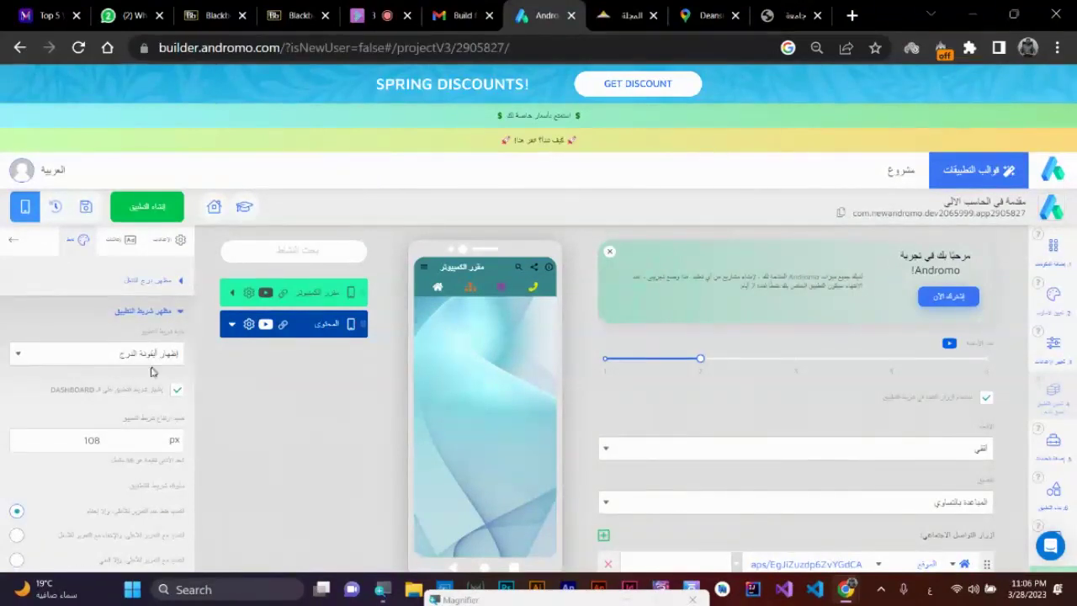
pyautogui.scroll(-4, 151, 436)
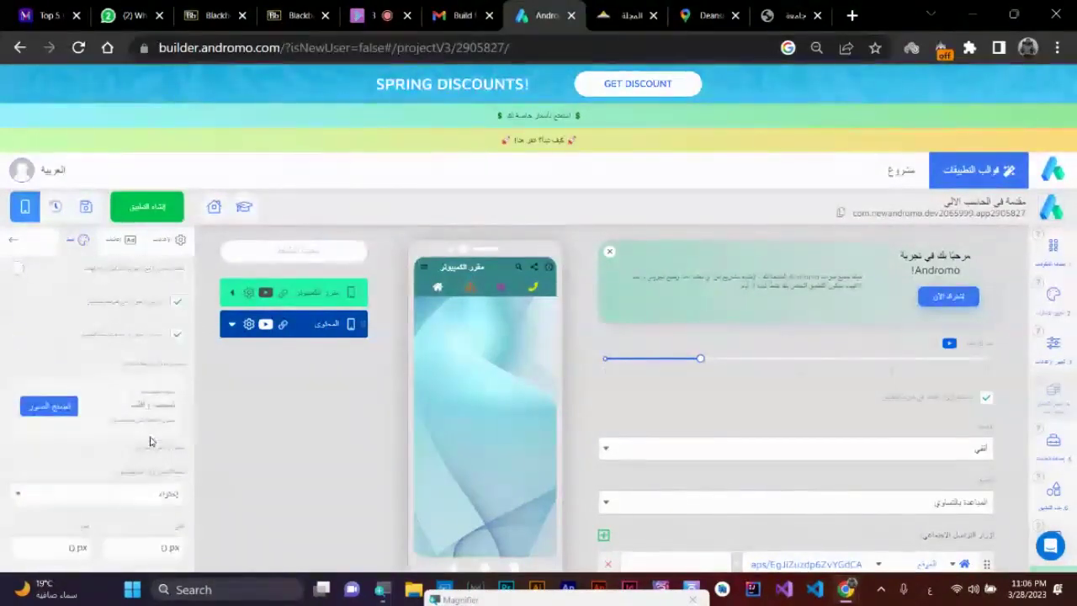
pyautogui.scroll(-2, 152, 445)
pyautogui.scroll(-4, 152, 445)
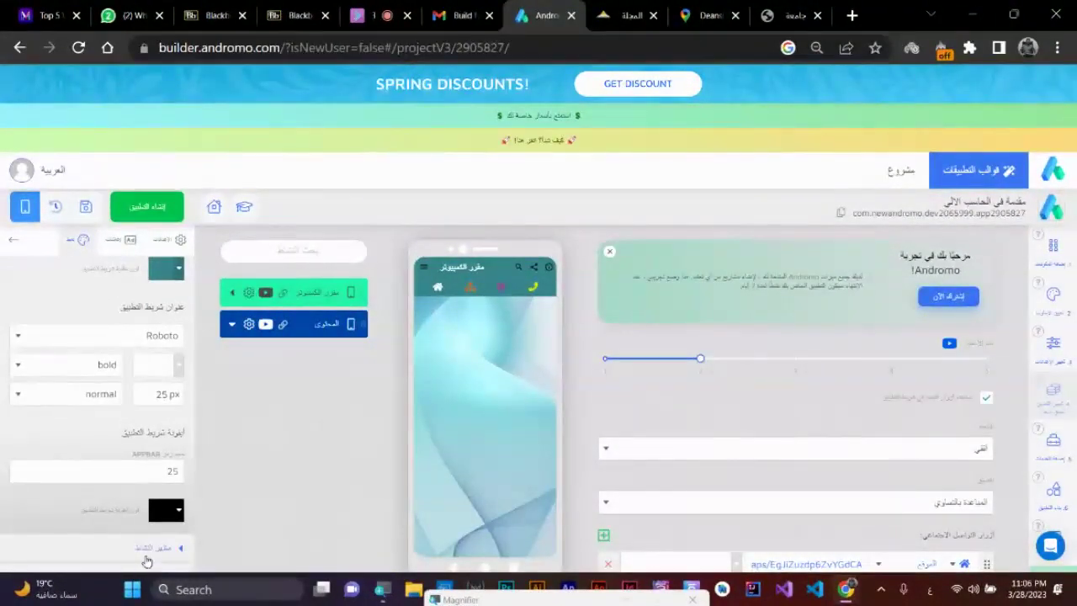
pyautogui.scroll(-5, 131, 471)
pyautogui.click(116, 450)
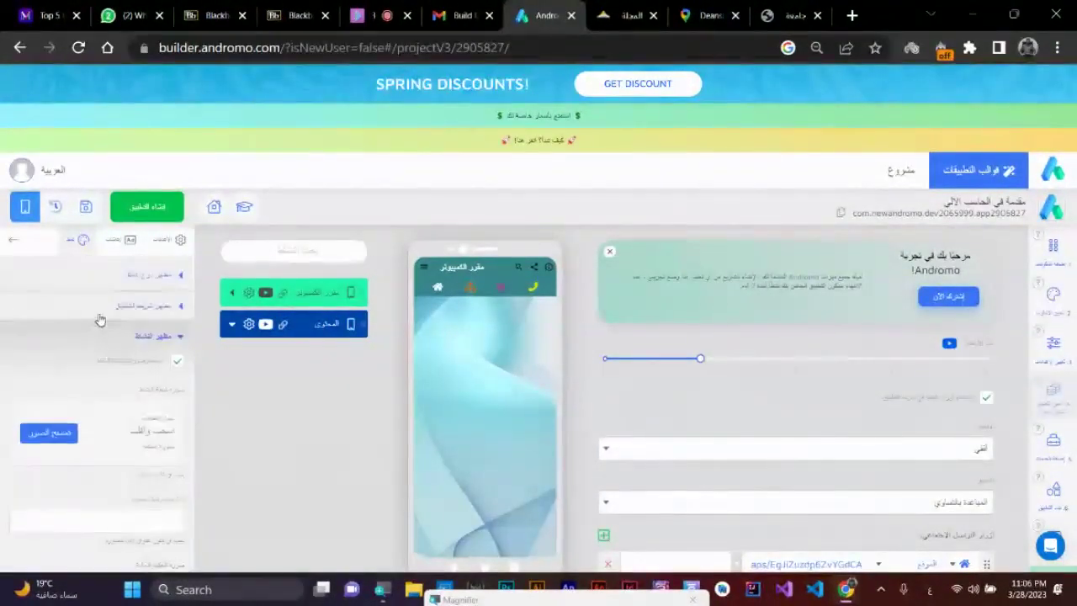
pyautogui.click(165, 345)
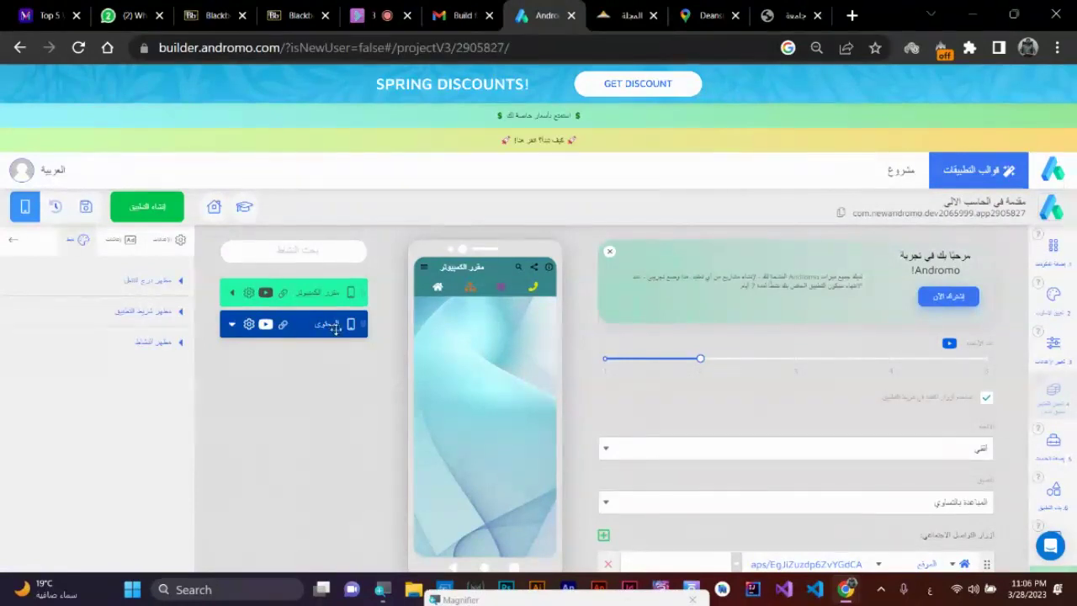
# - Duplicate the course activity and rename the copy الفيديو التعليمي
pyautogui.click(249, 326)
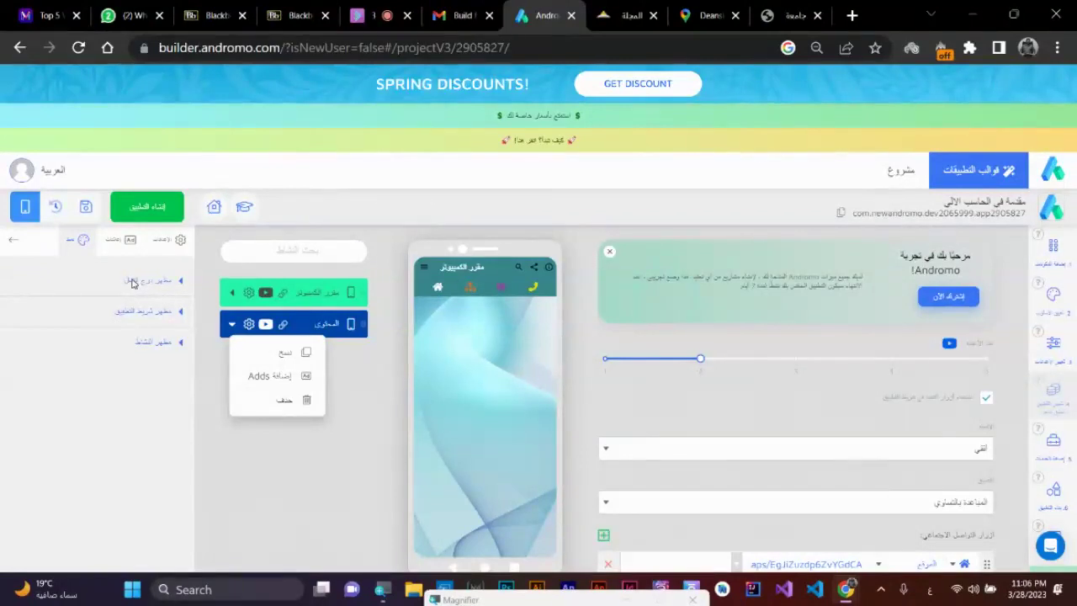
pyautogui.click(249, 324)
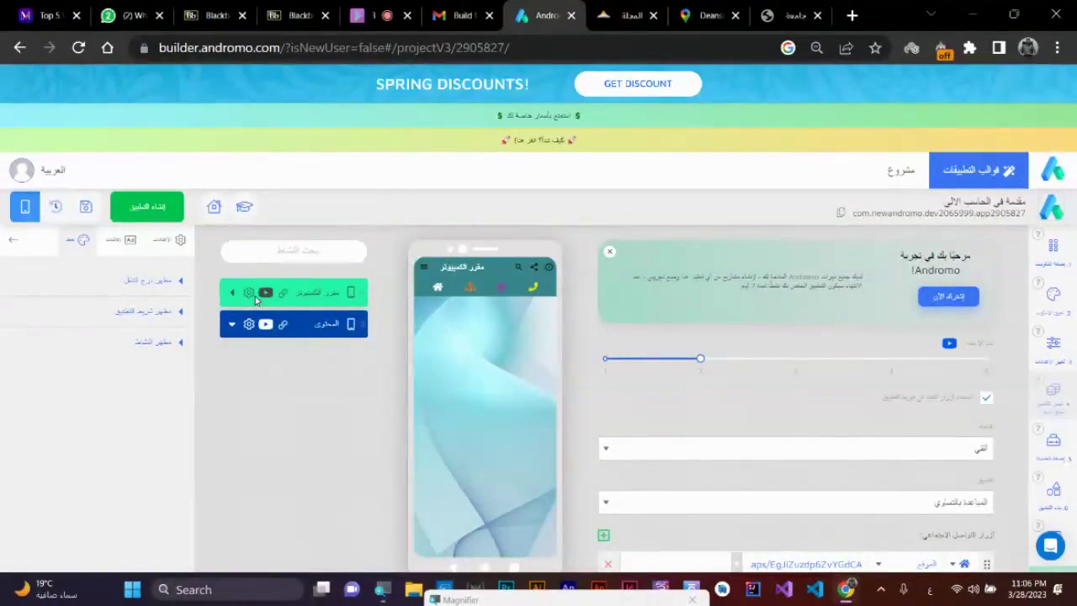
pyautogui.click(249, 293)
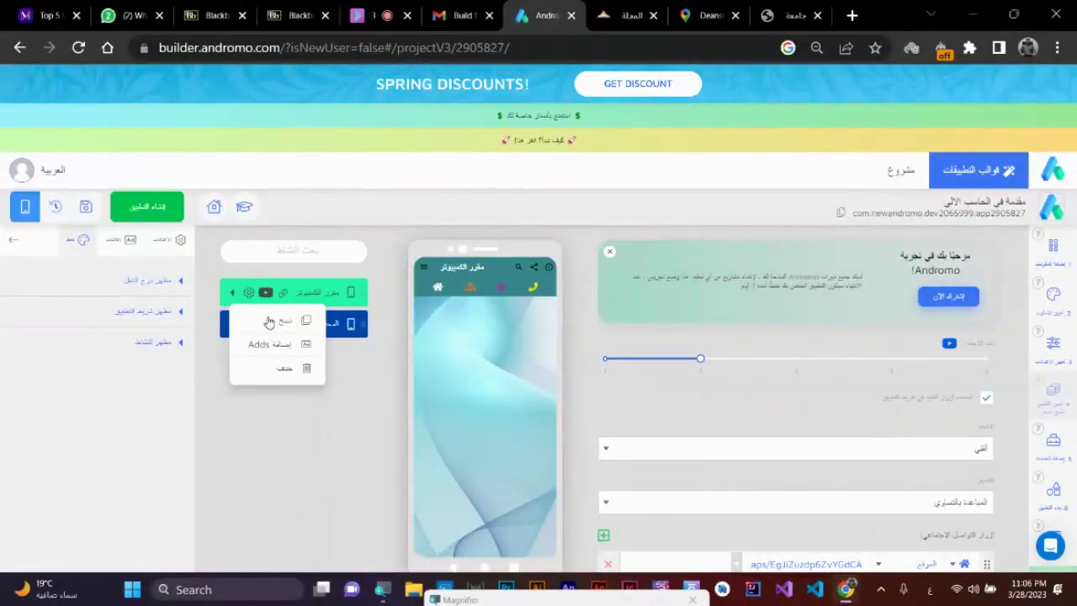
pyautogui.click(269, 323)
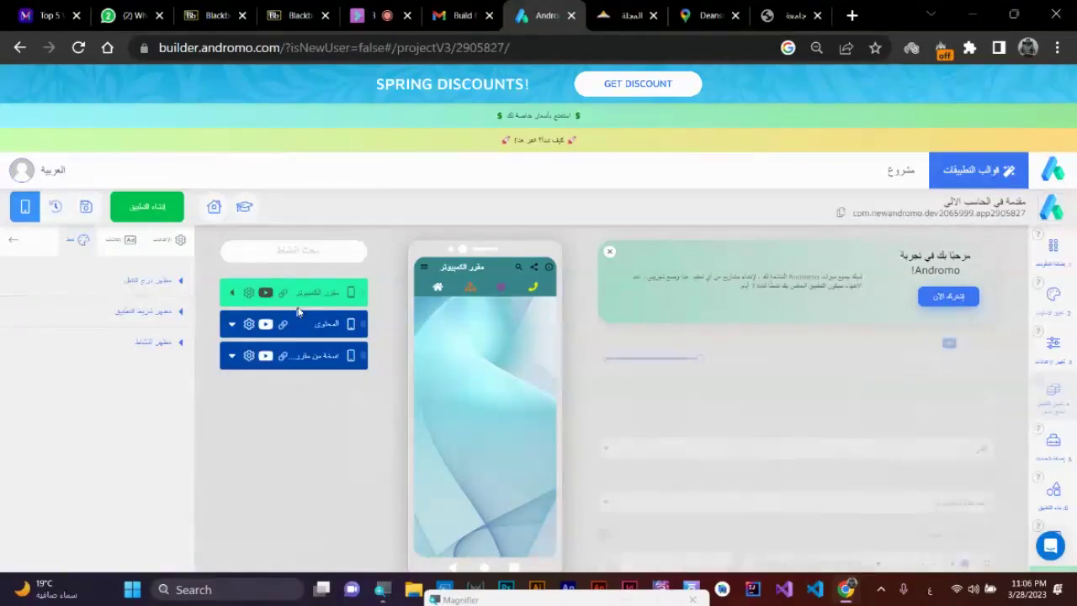
pyautogui.click(314, 355)
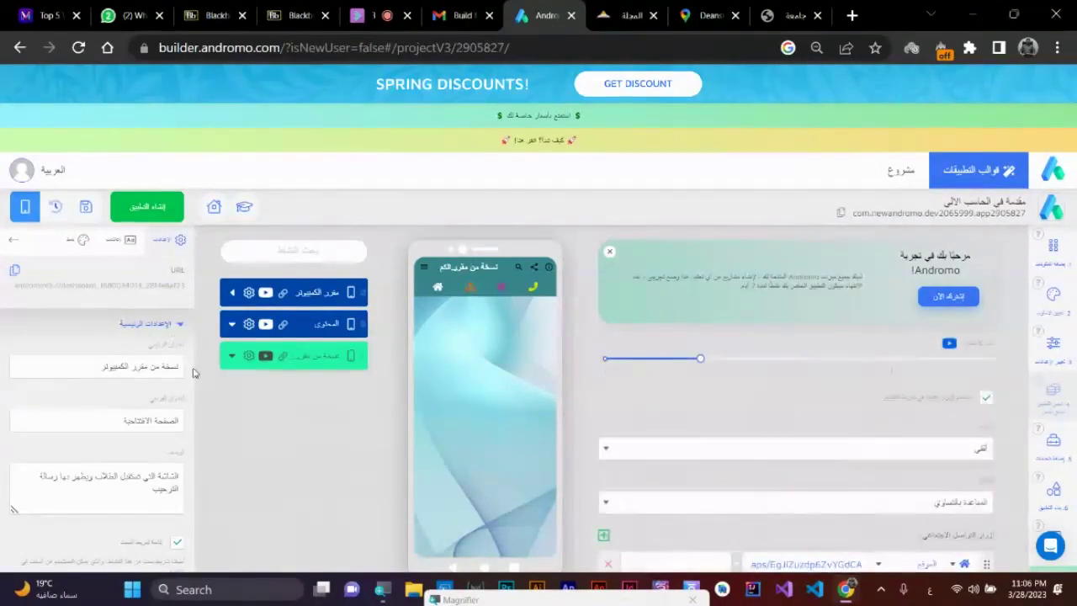
pyautogui.moveTo(179, 366); pyautogui.dragTo(103, 366)
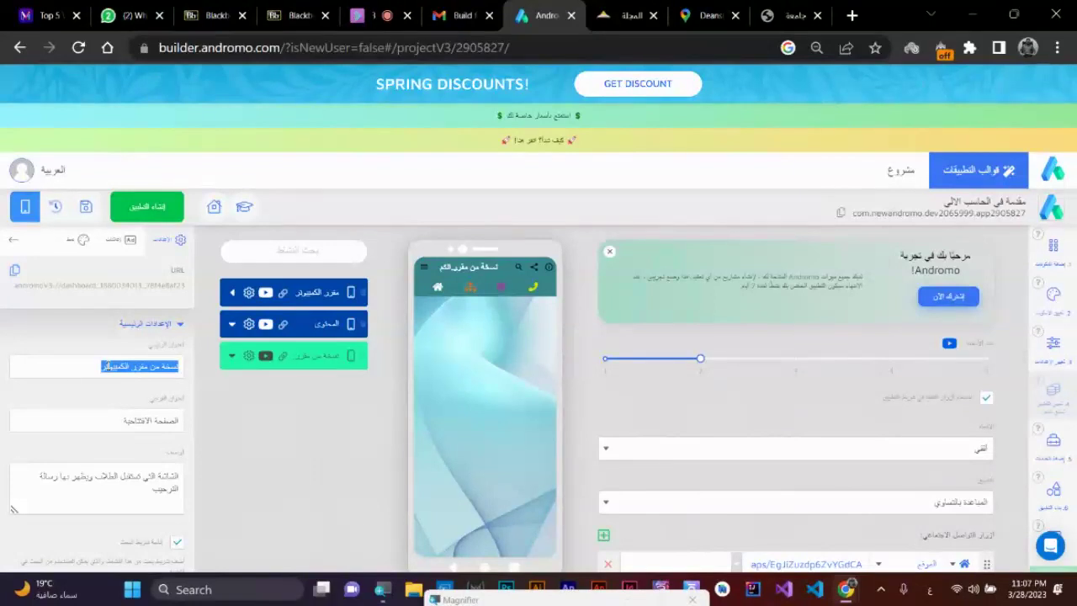
pyautogui.write('الفيديو التعليمي')
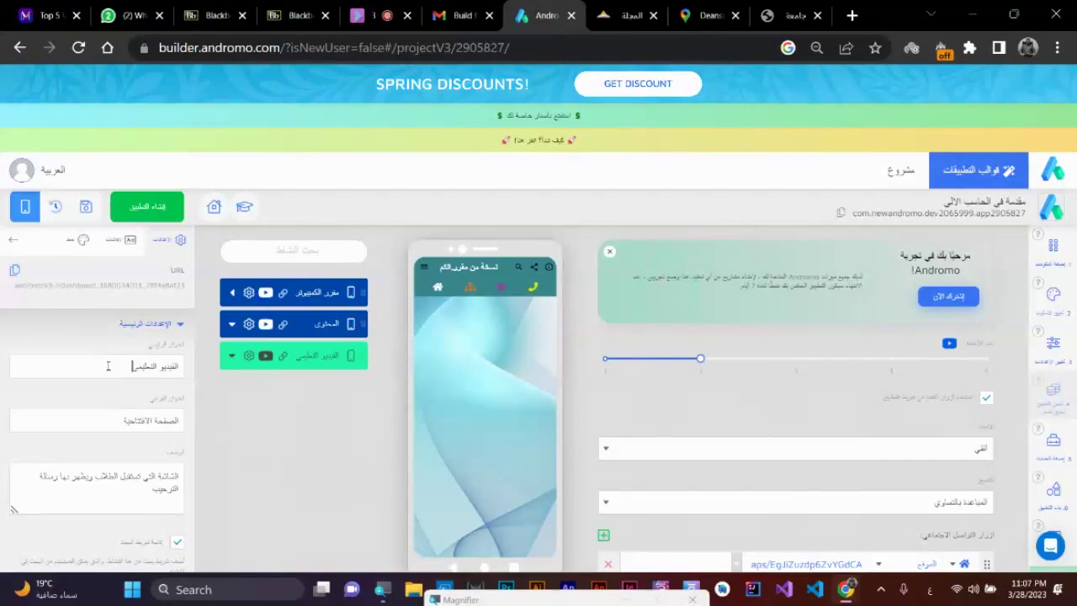
# - Move the copy to second place, set its subtitle to روابط يوتيوب, and clear its description
pyautogui.moveTo(296, 356); pyautogui.dragTo(305, 328)
pyautogui.click(425, 266)
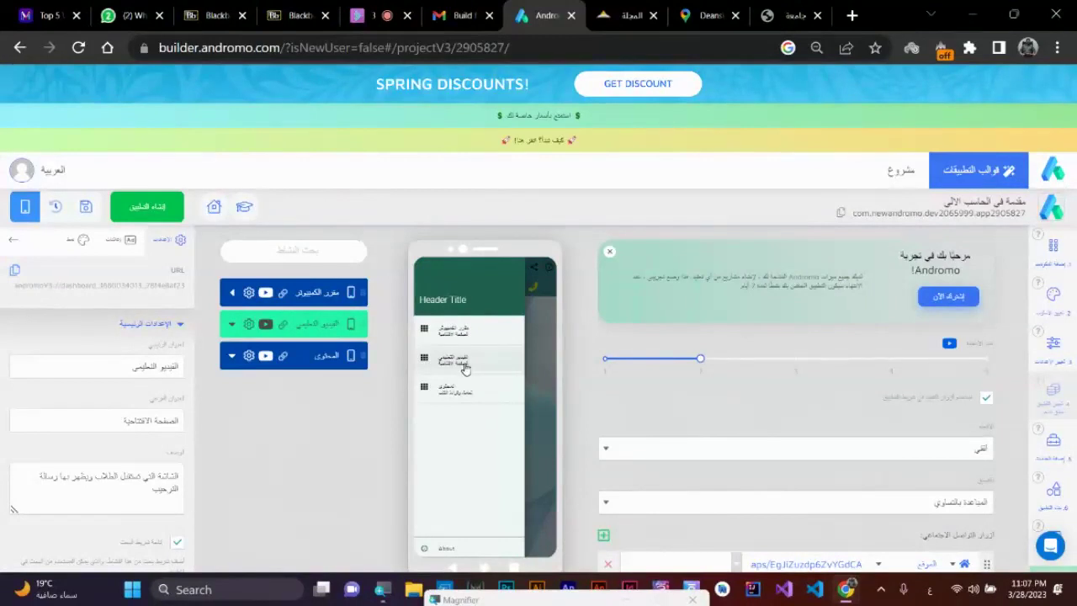
pyautogui.tripleClick(162, 422)
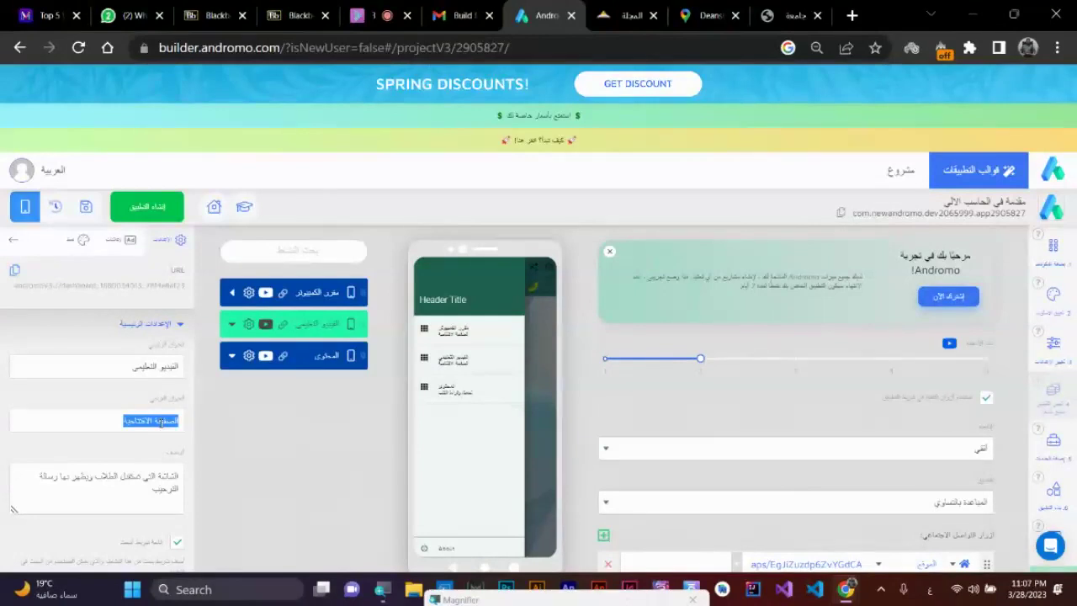
pyautogui.write('اليوتيو')
pyautogui.write('بط يوتيوب')
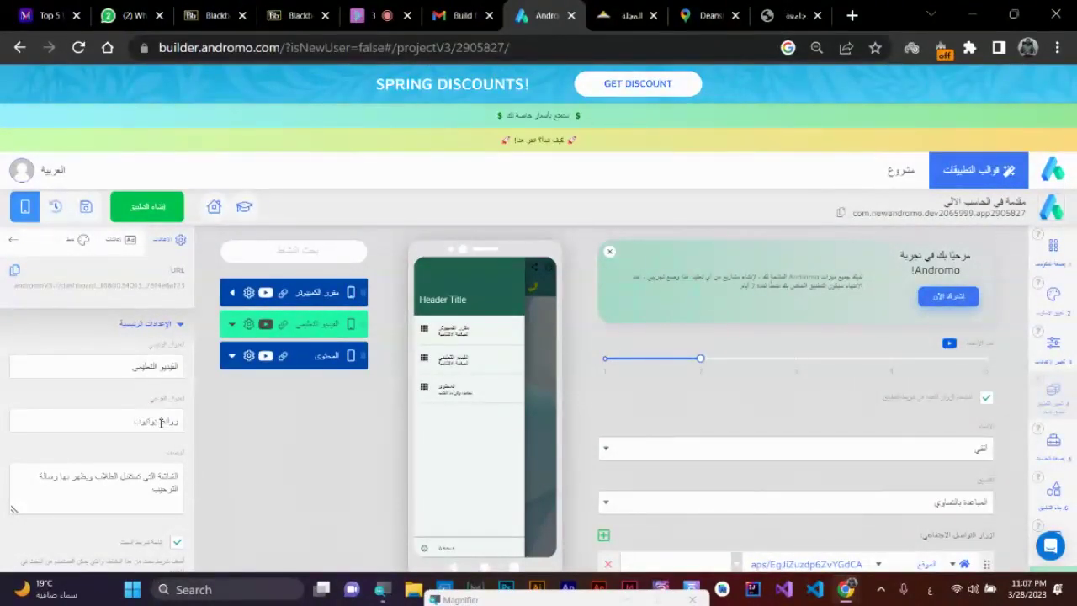
pyautogui.moveTo(137, 500); pyautogui.dragTo(206, 469)
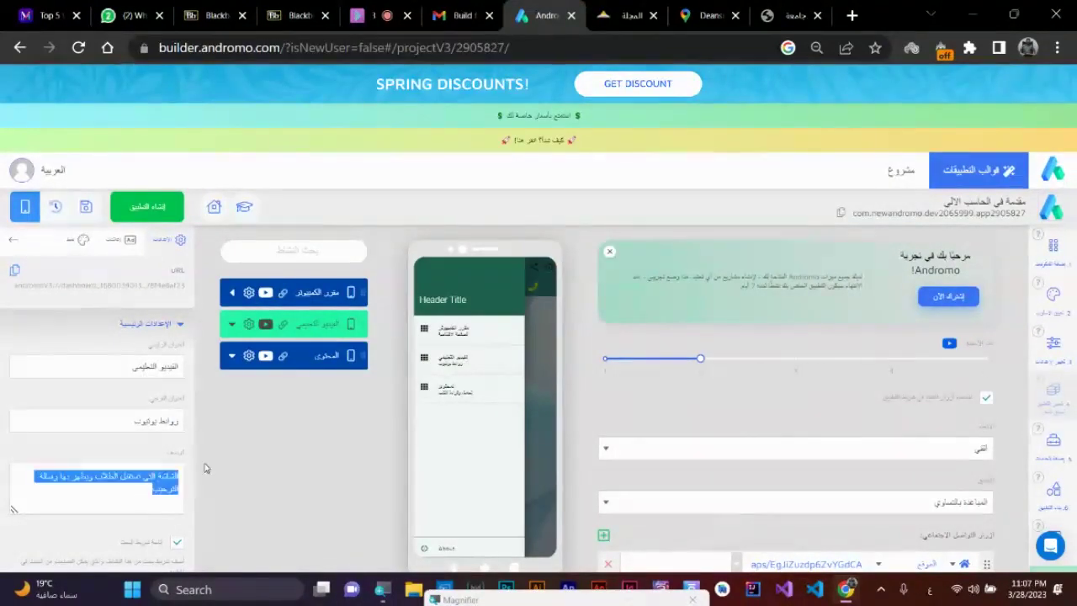
pyautogui.press('BackSpace')
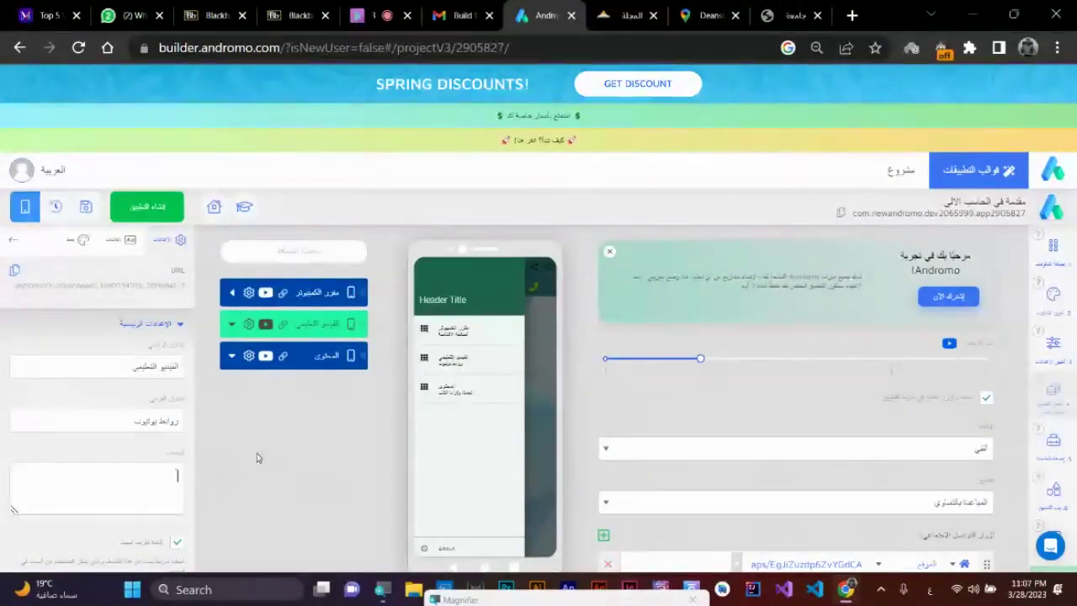
# - Delete the المحتوى activity from its gear menu and confirm the deletion
pyautogui.click(301, 362)
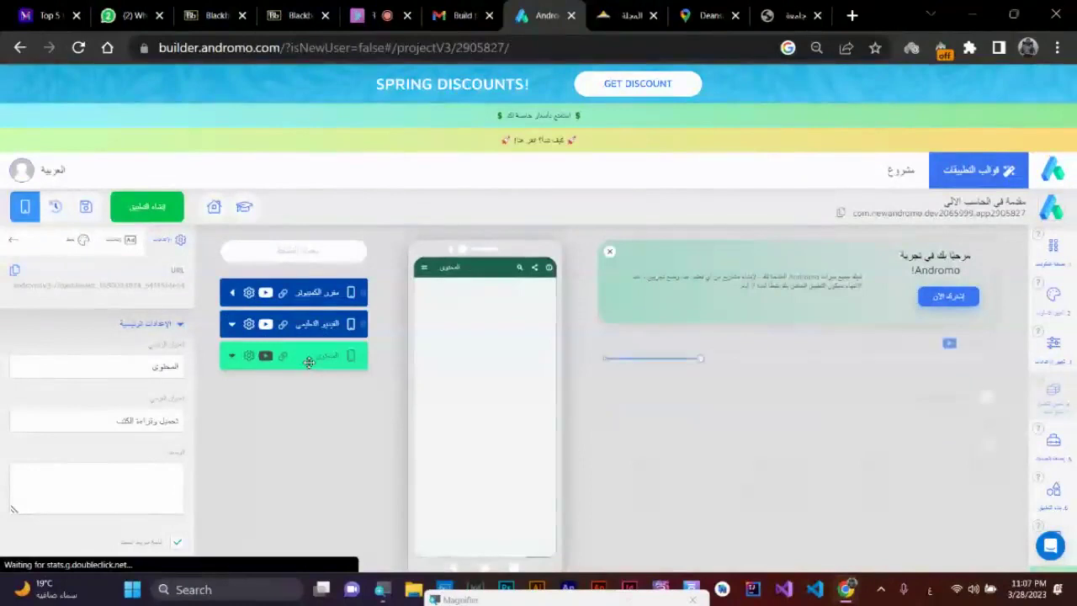
pyautogui.click(248, 356)
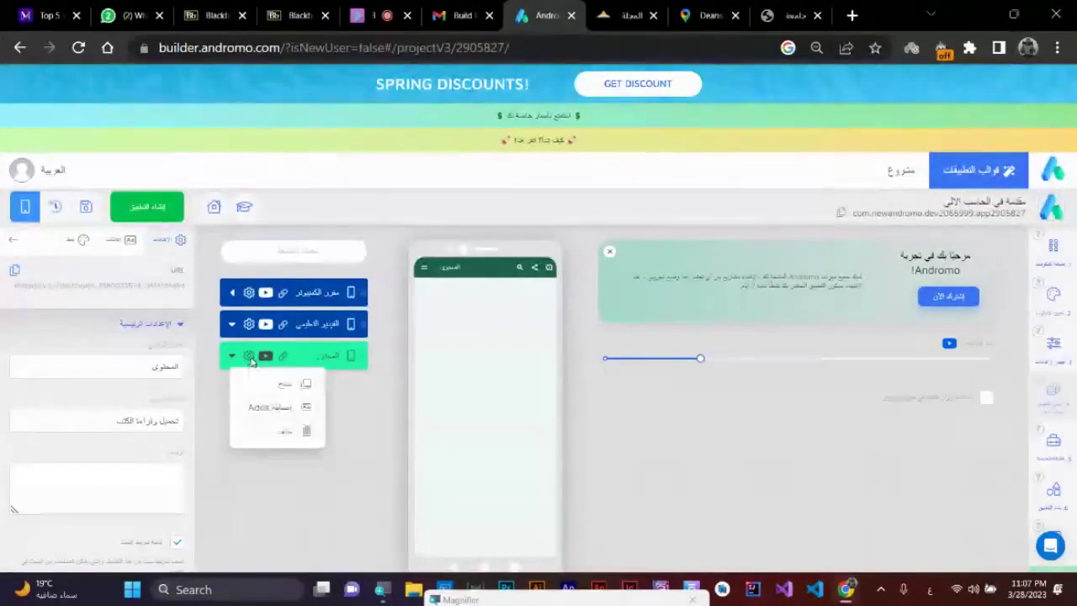
pyautogui.click(268, 435)
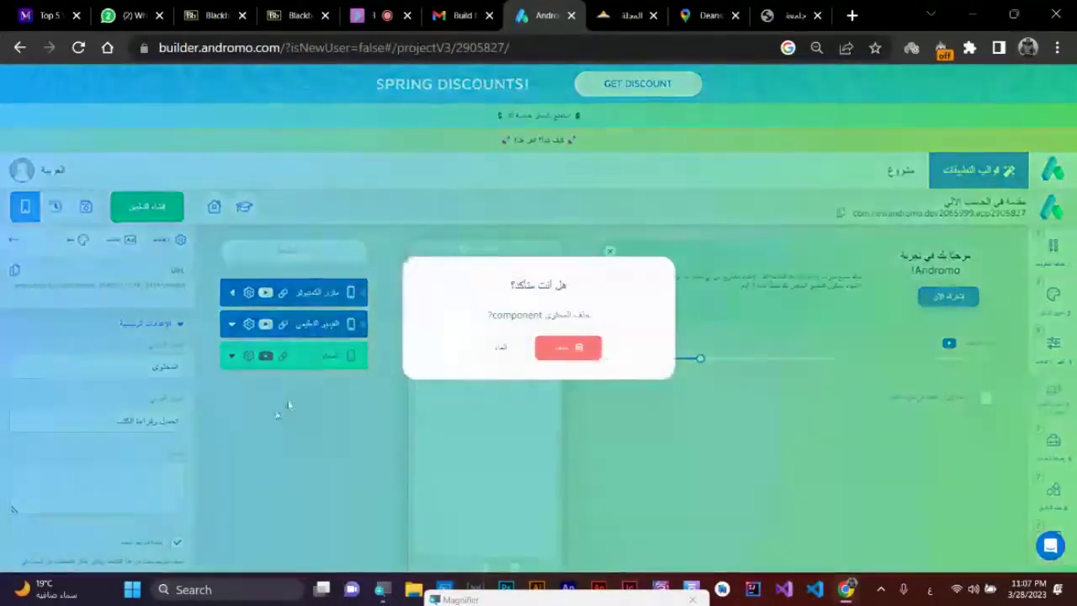
pyautogui.click(555, 346)
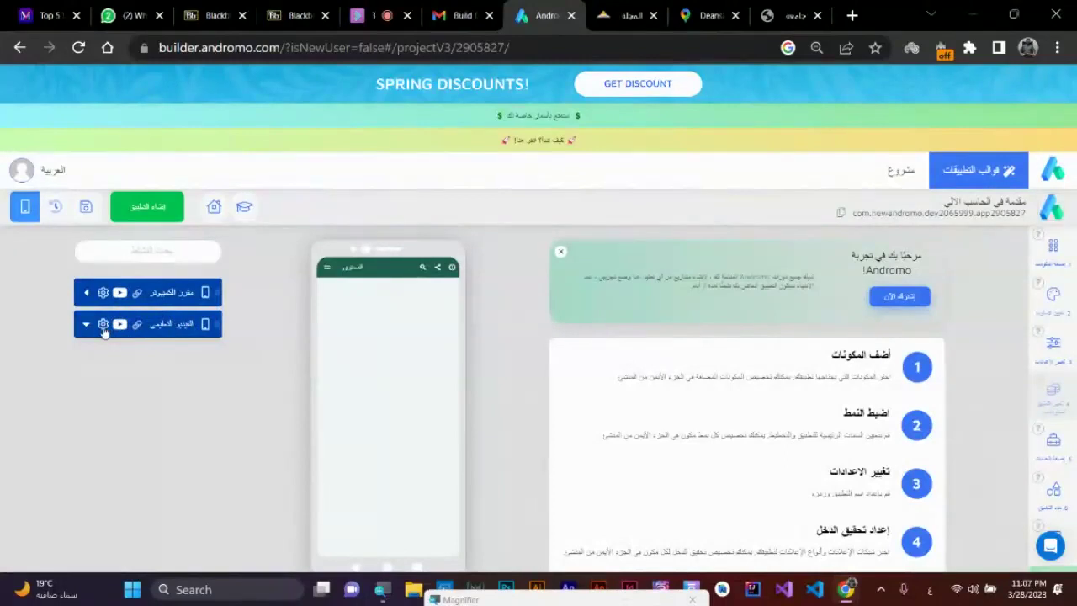
# - Duplicate the video activity and title the copy المحتوى التعليمي
pyautogui.click(103, 326)
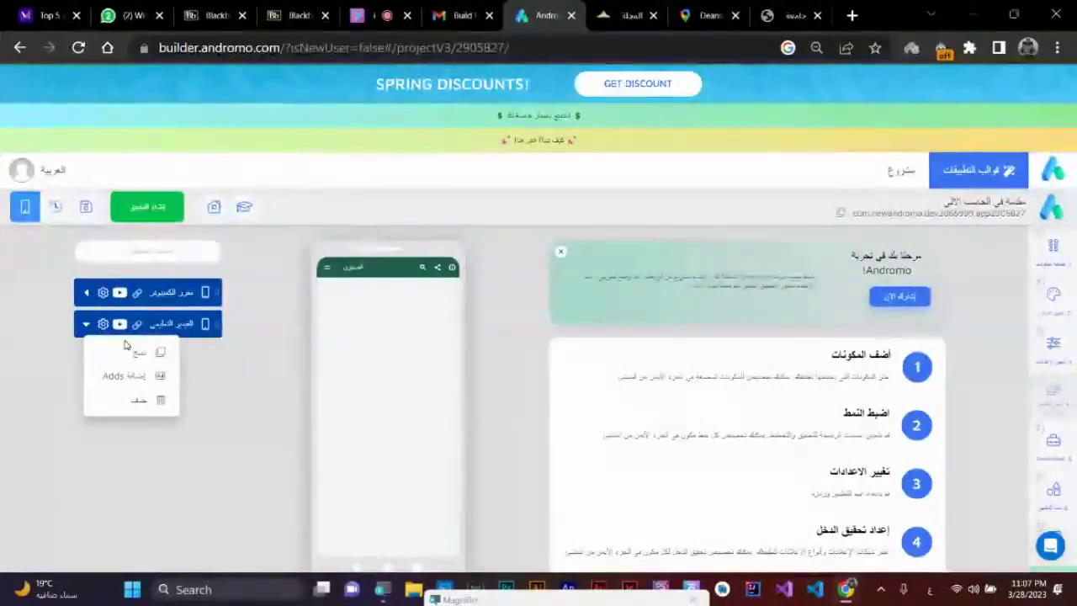
pyautogui.click(137, 352)
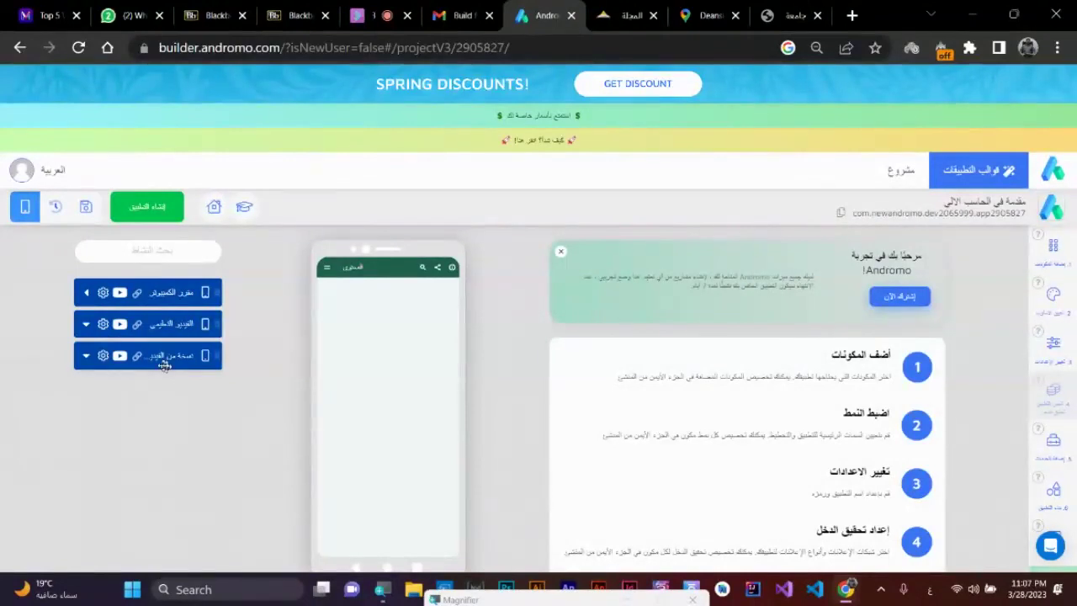
pyautogui.click(161, 355)
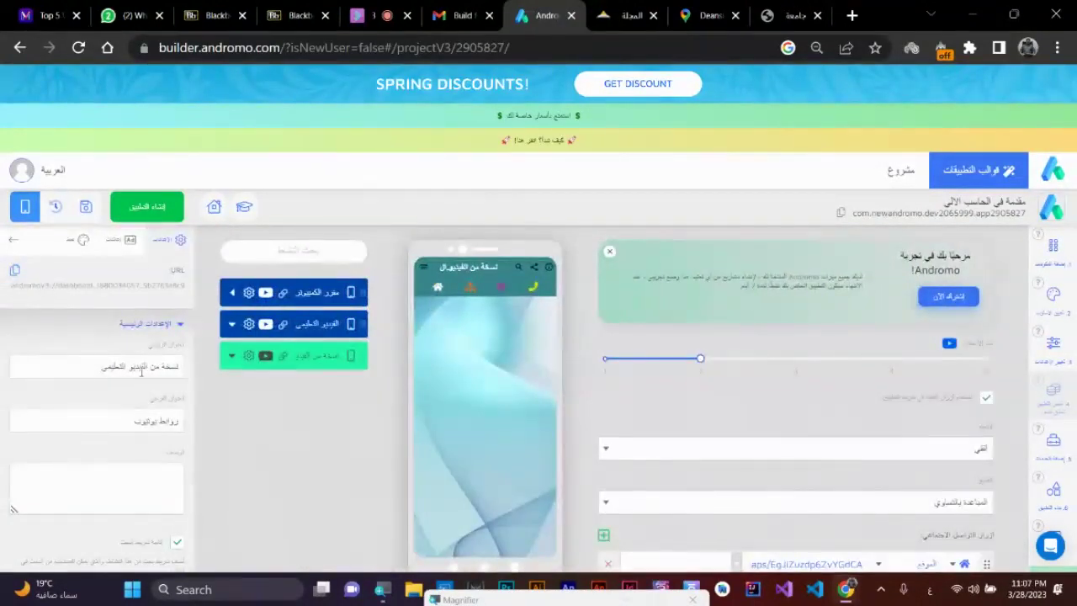
pyautogui.tripleClick(149, 366)
pyautogui.write('ال')
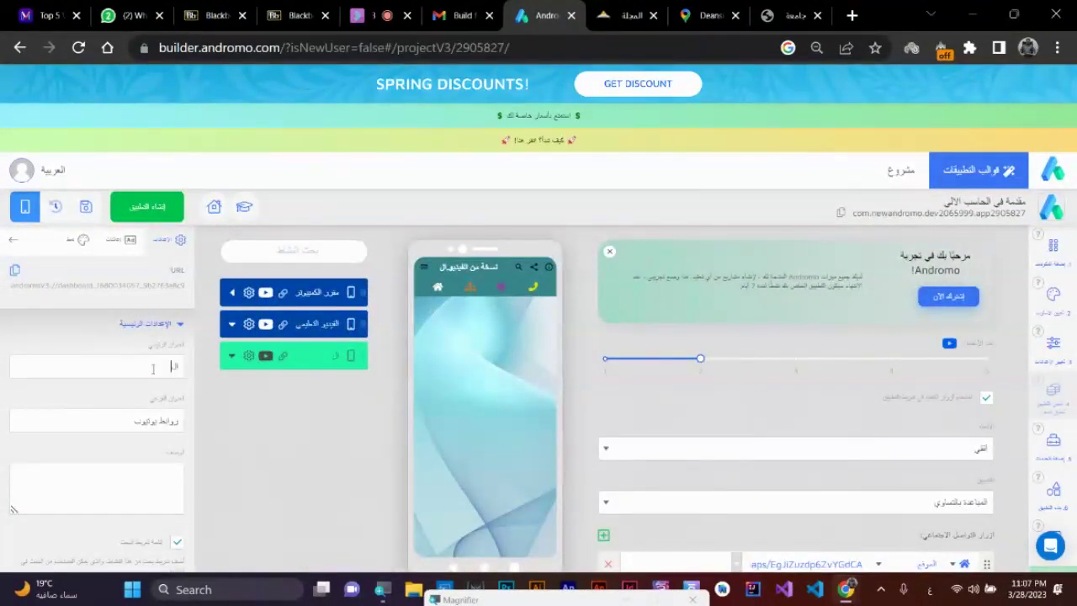
pyautogui.write('محتوى')
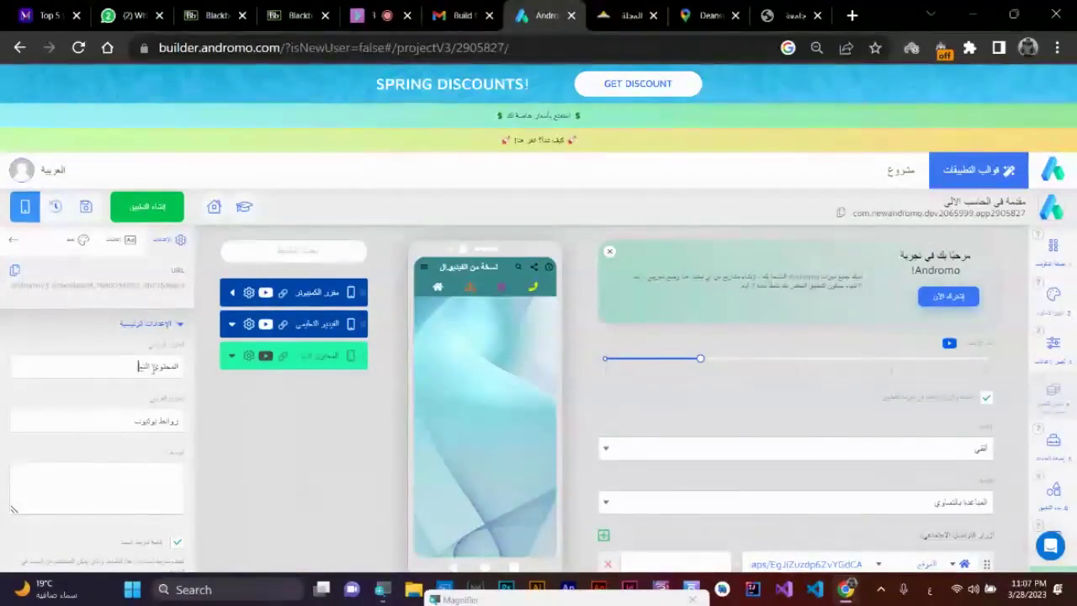
pyautogui.write(' الت')
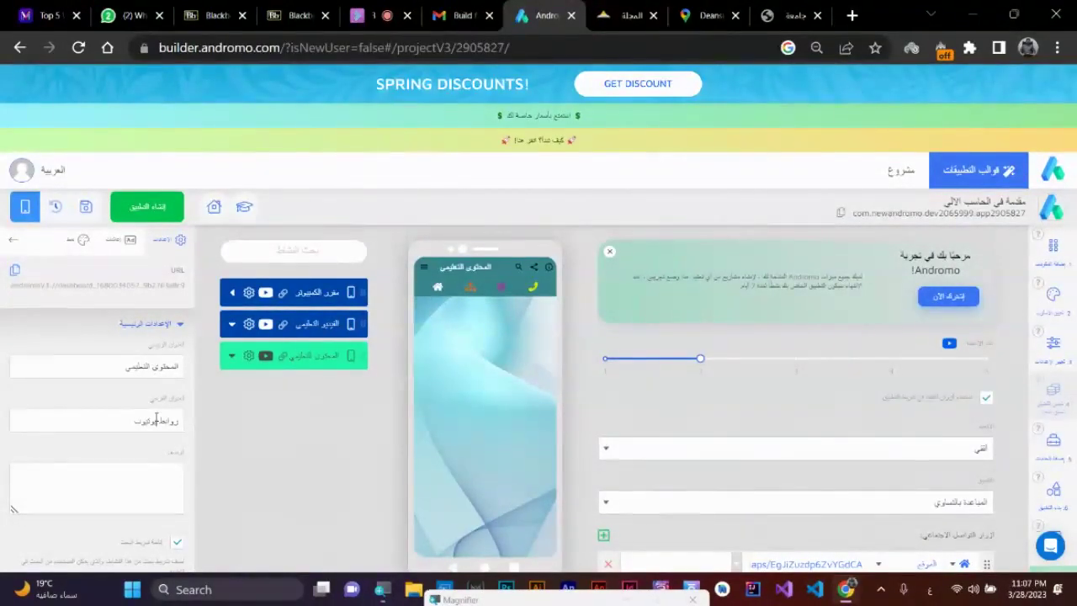
# - Set the copy's subtitle to قراءة وتحميل PDF and move it up to second place
pyautogui.tripleClick(156, 419)
pyautogui.write('قراءة')
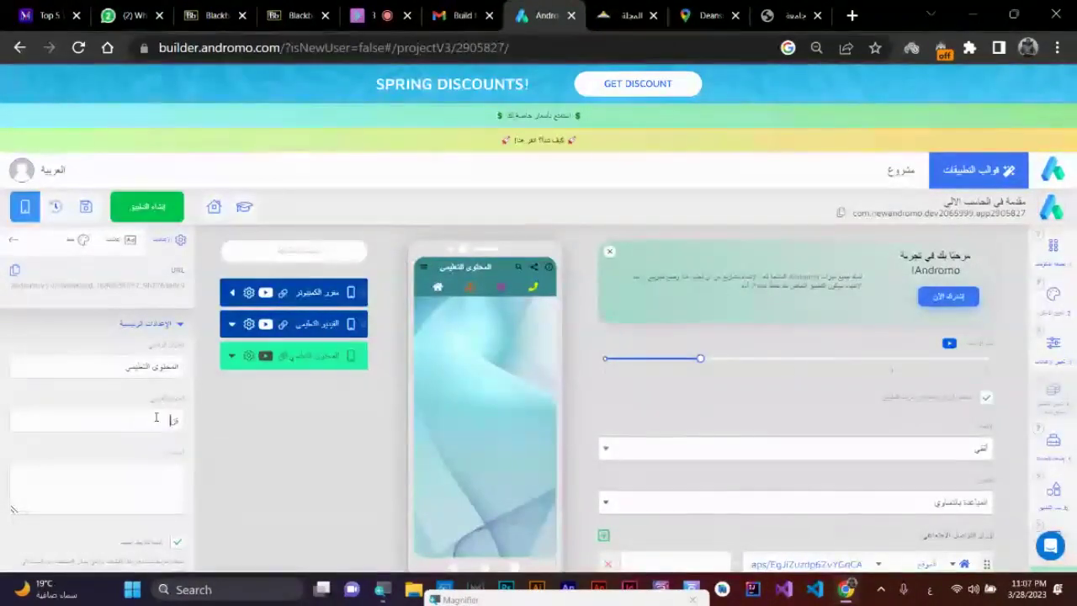
pyautogui.write(' وتح')
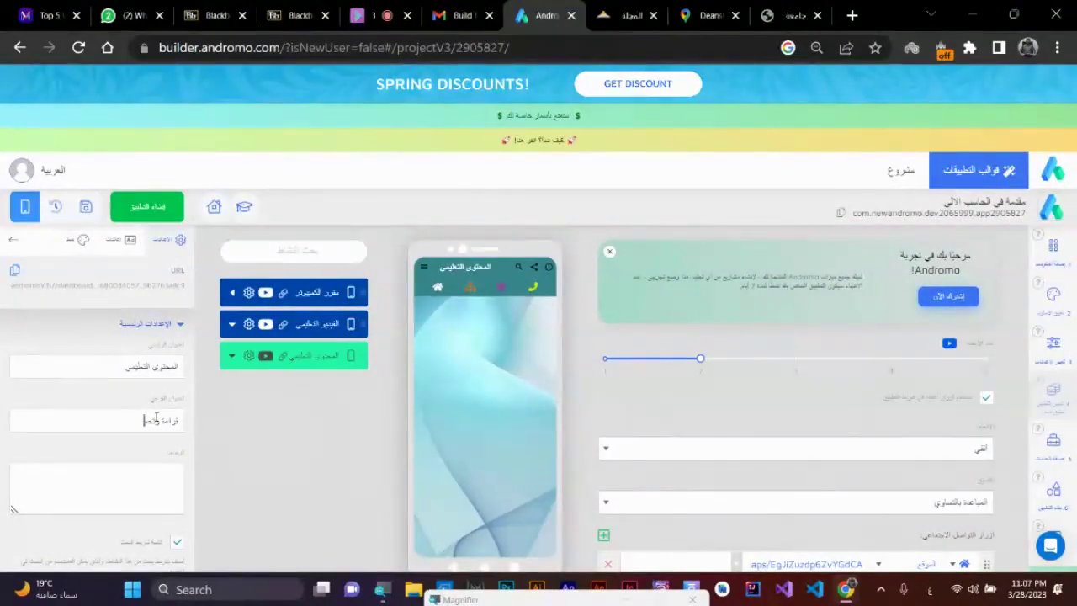
pyautogui.write('ميل')
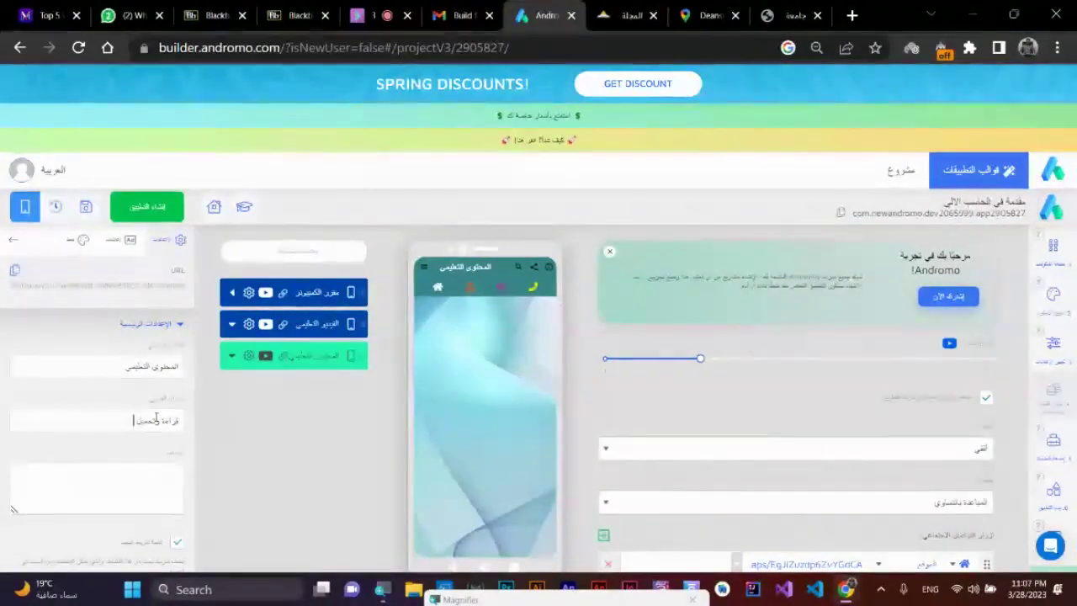
pyautogui.hotkey('alt', 'shift')
pyautogui.write('PDF')
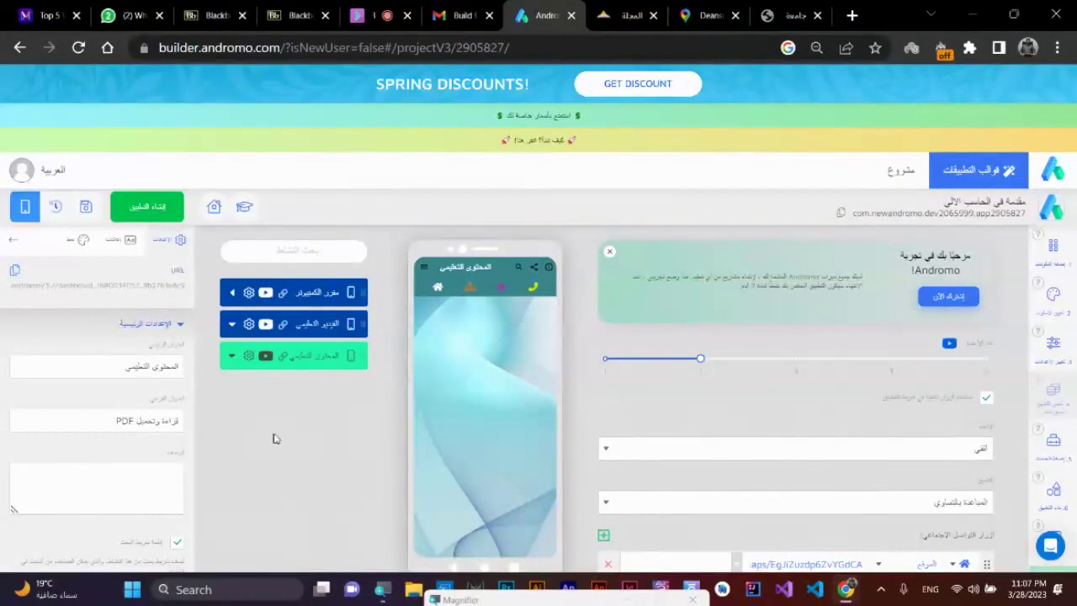
pyautogui.moveTo(327, 355); pyautogui.dragTo(329, 329)
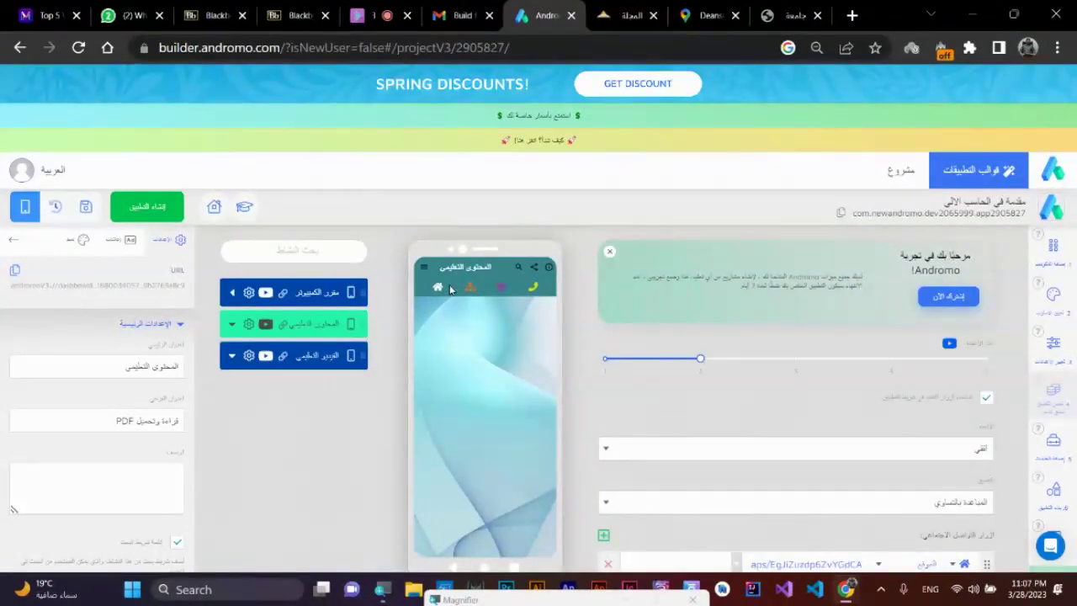
pyautogui.click(425, 268)
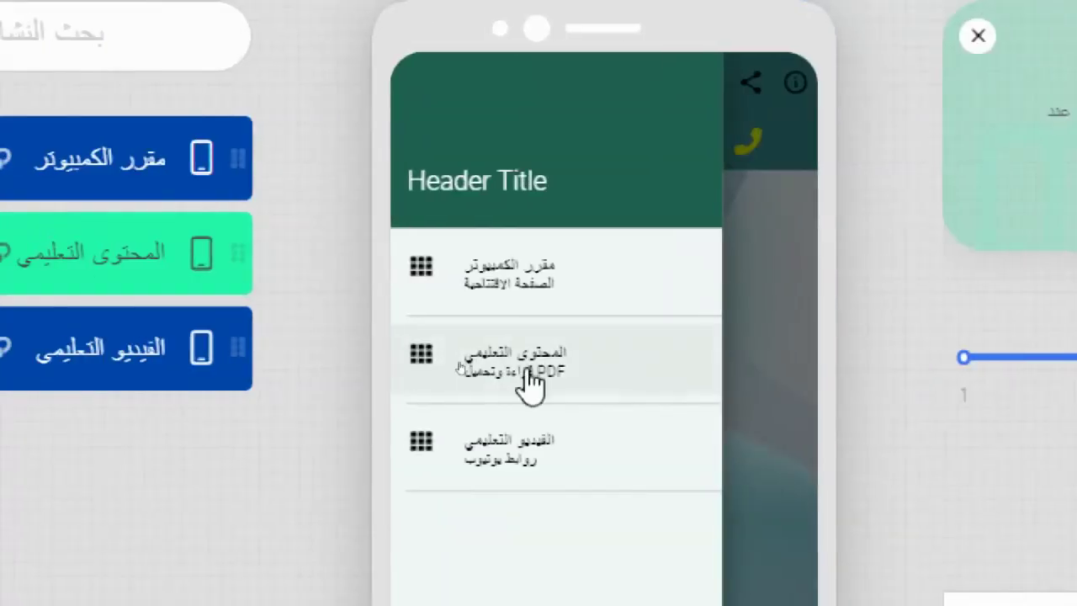
# - Open the المحتوى التعليمي and الفيديو التعليمي pages from the preview drawer
pyautogui.click(528, 374)
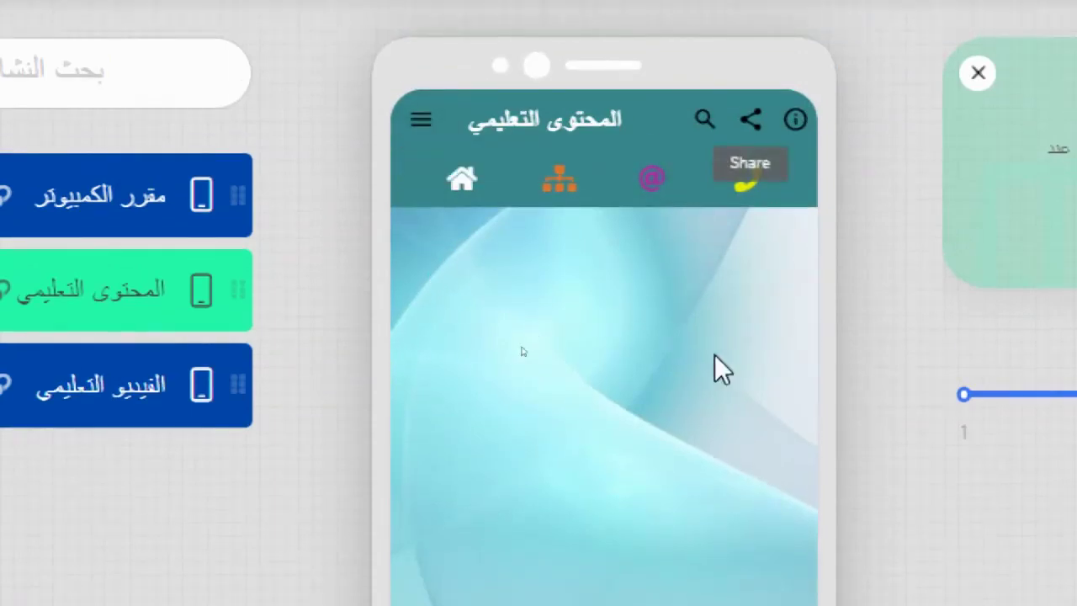
pyautogui.click(420, 123)
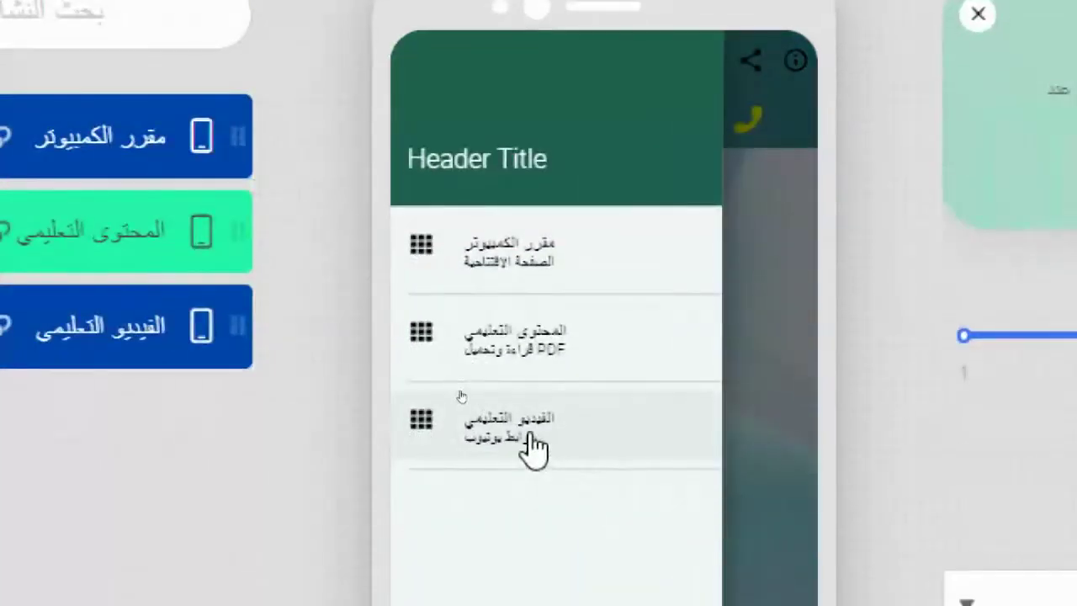
pyautogui.click(529, 432)
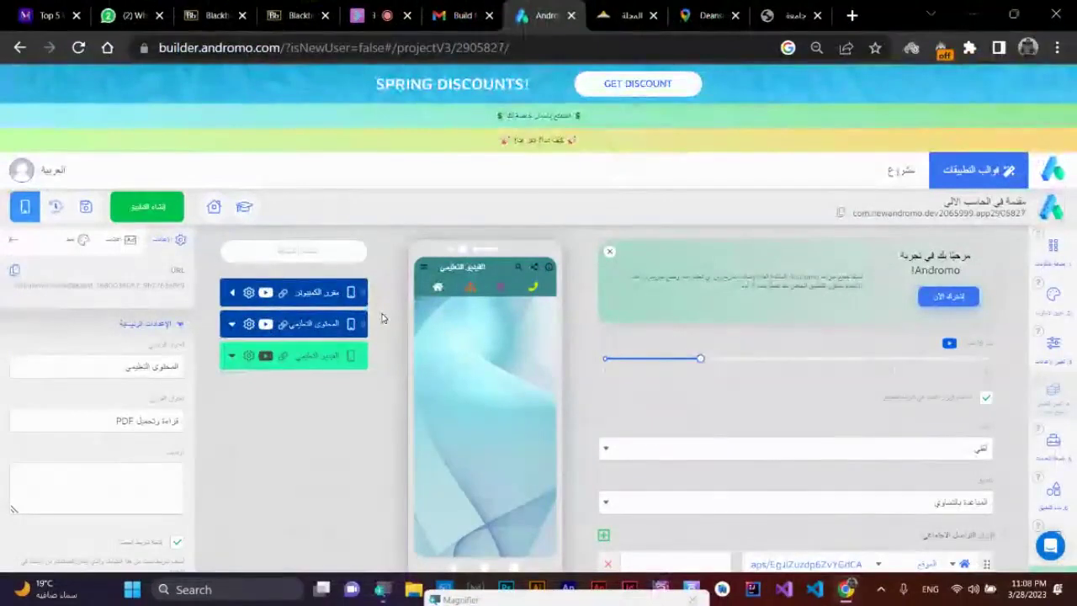
# - Add a Dashboard page from the التنسيق category of the Components panel
pyautogui.click(1053, 261)
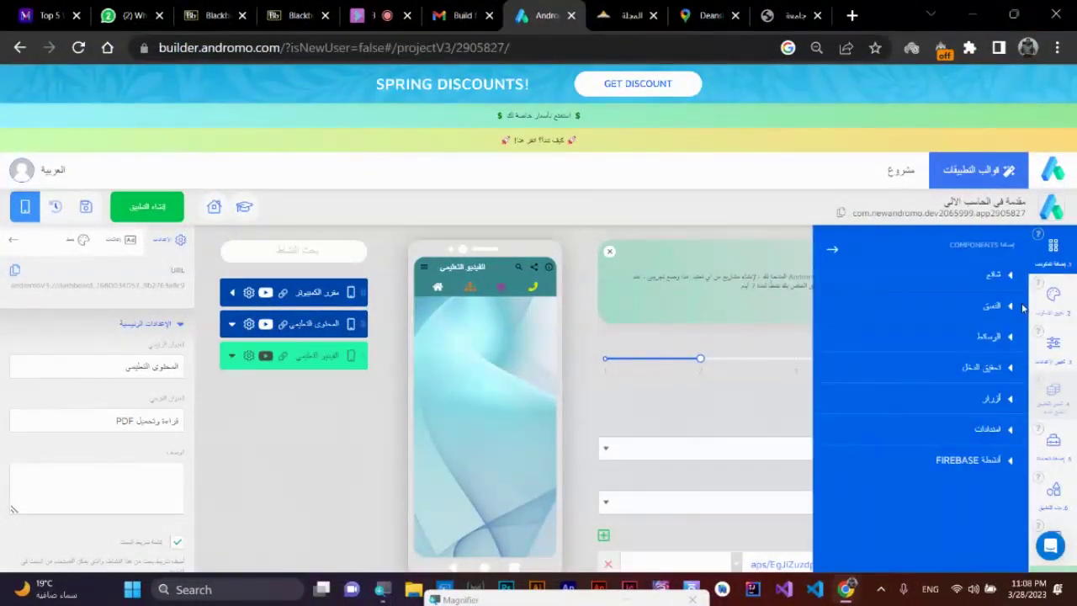
pyautogui.click(1013, 307)
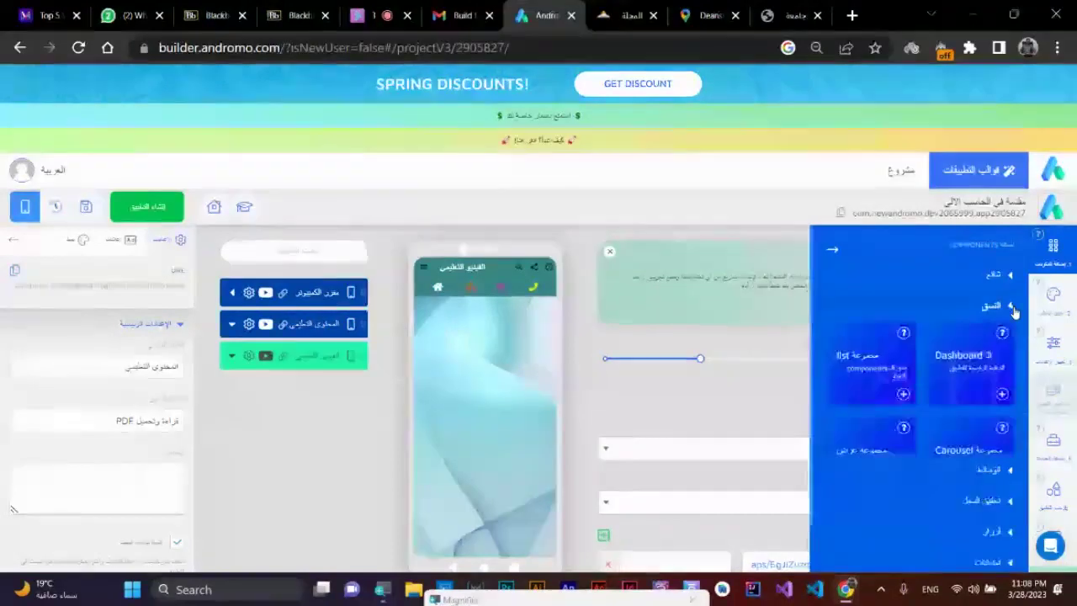
pyautogui.click(1001, 395)
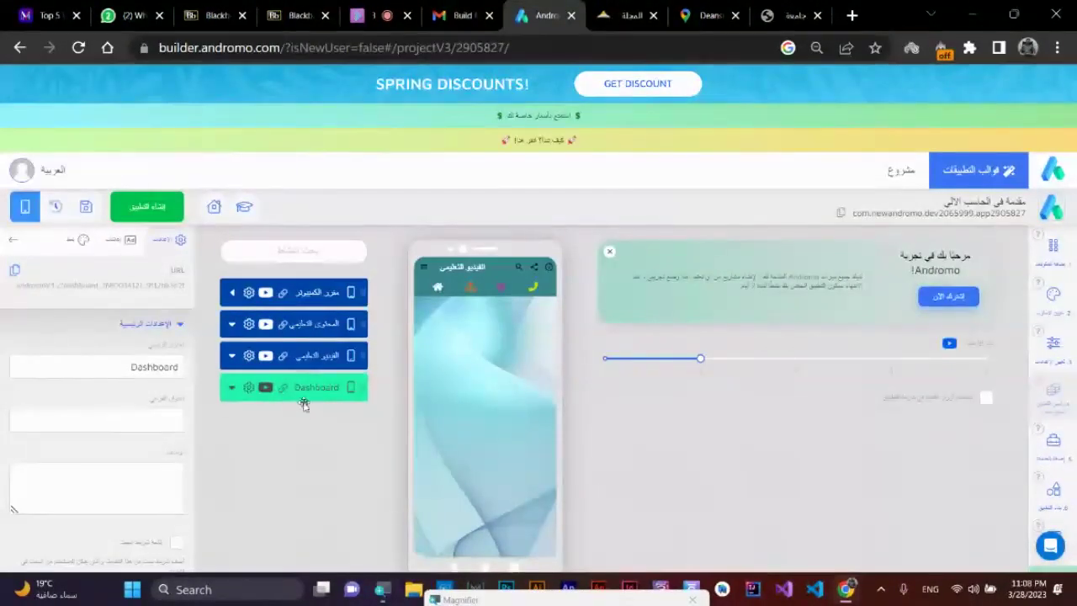
# - Close the settings panel and check all four drawer entries in the preview, opening الفيديو التعليمي
pyautogui.click(310, 388)
pyautogui.click(238, 399)
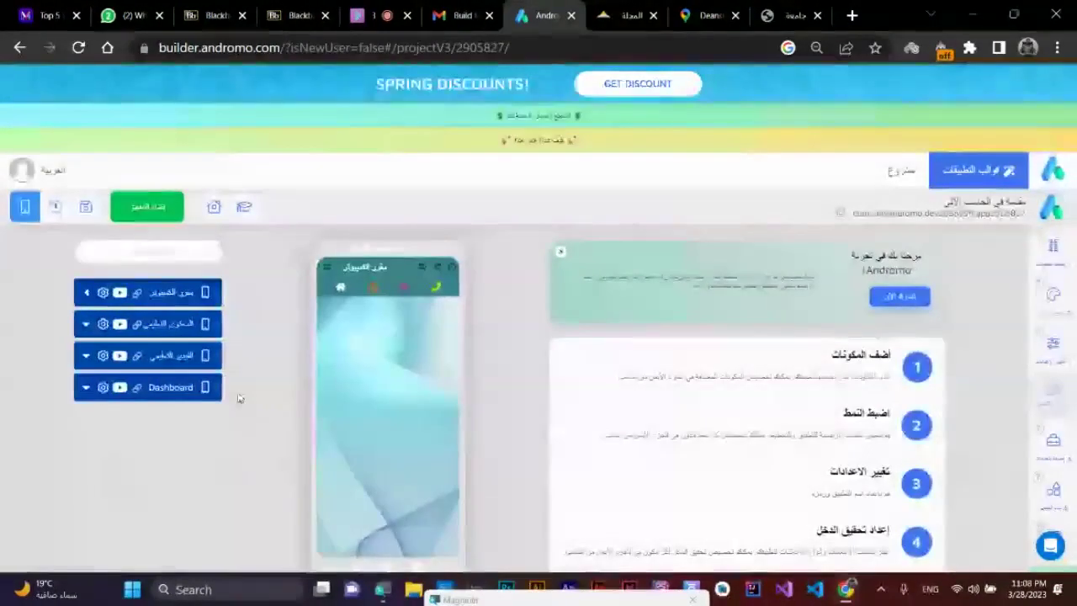
pyautogui.click(327, 267)
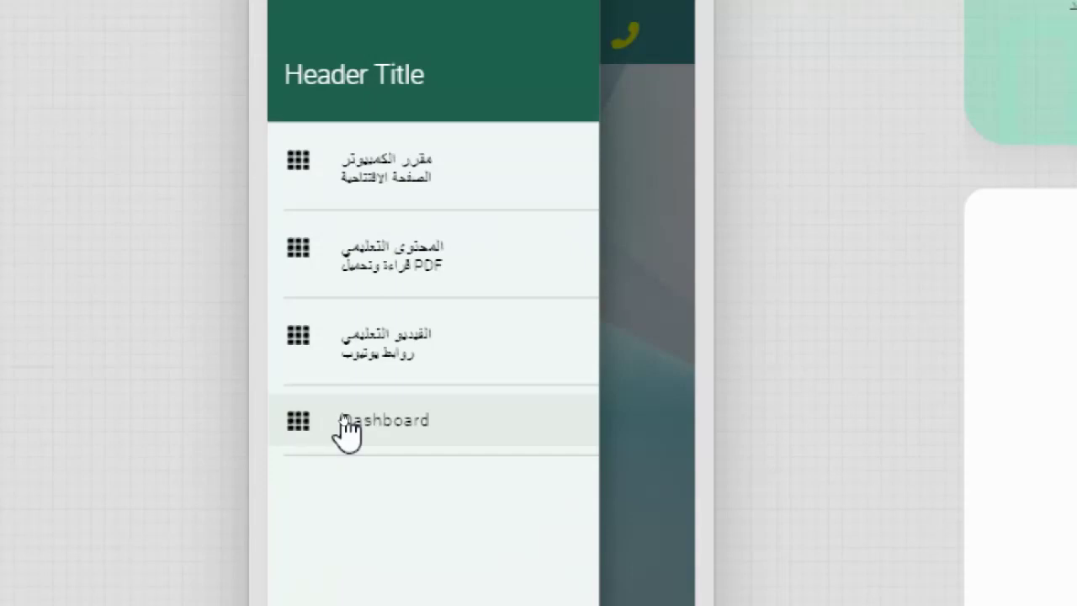
pyautogui.click(348, 428)
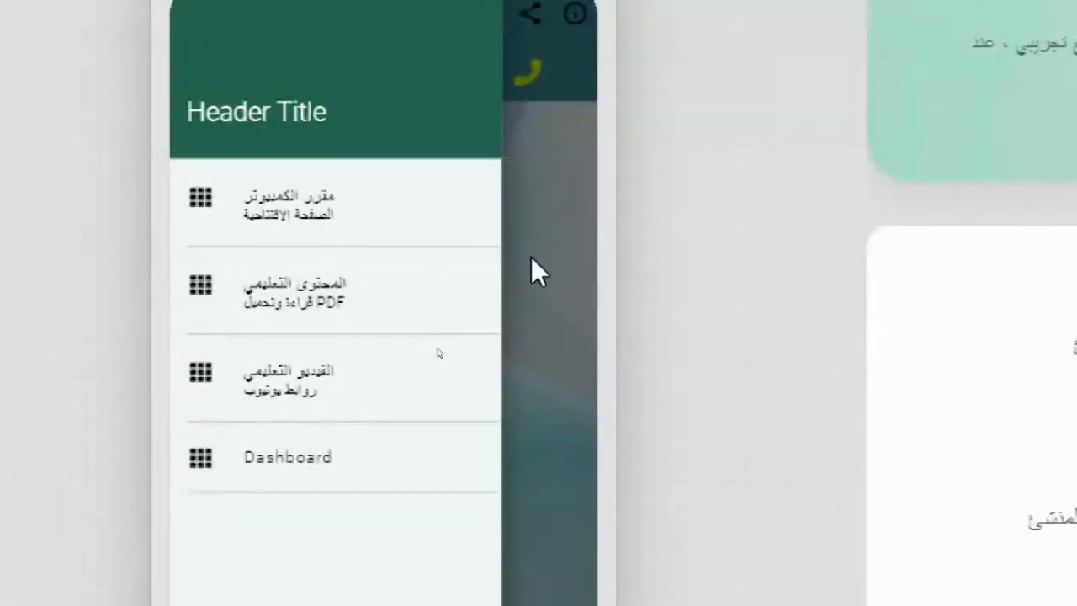
pyautogui.click(627, 256)
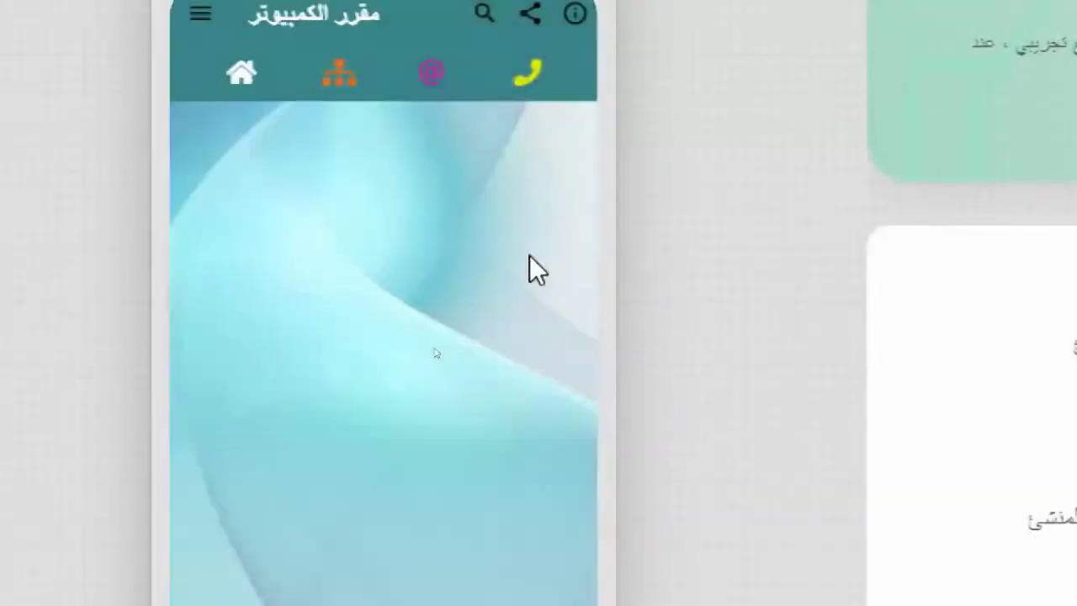
pyautogui.click(200, 14)
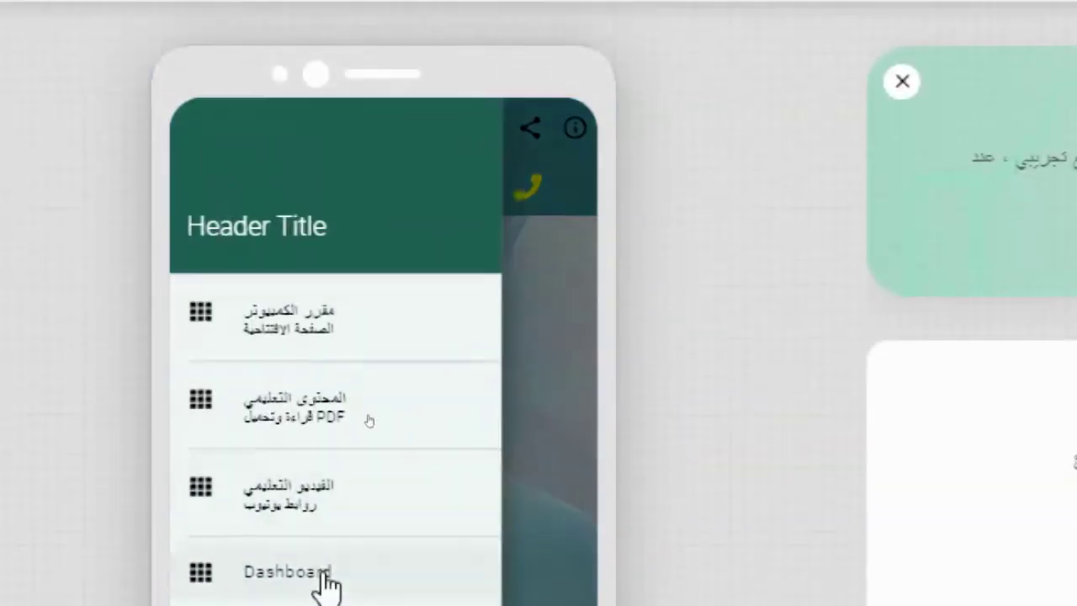
pyautogui.click(339, 518)
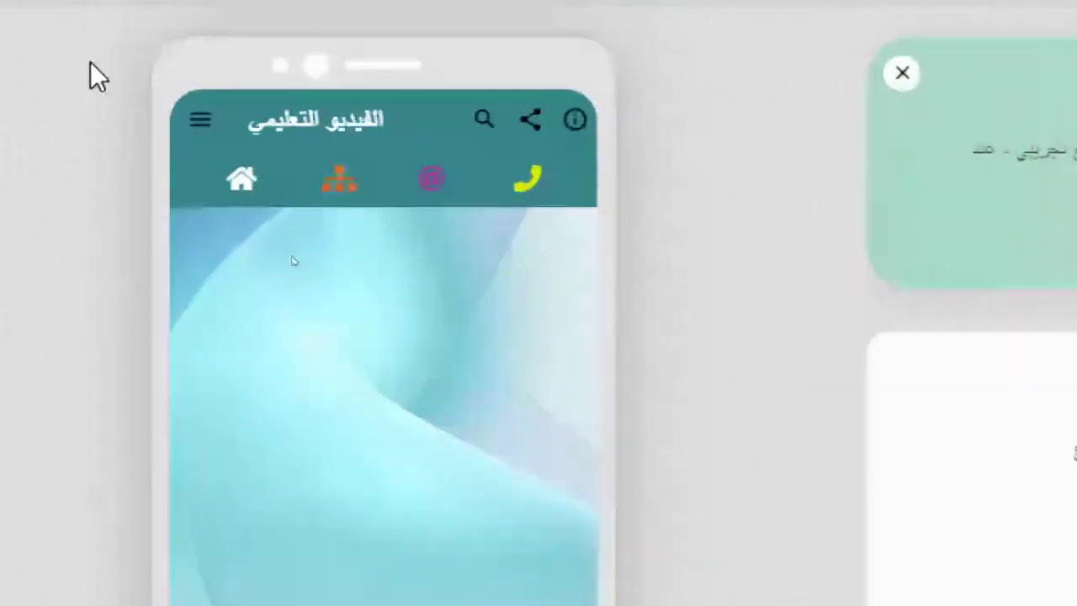
pyautogui.click(204, 121)
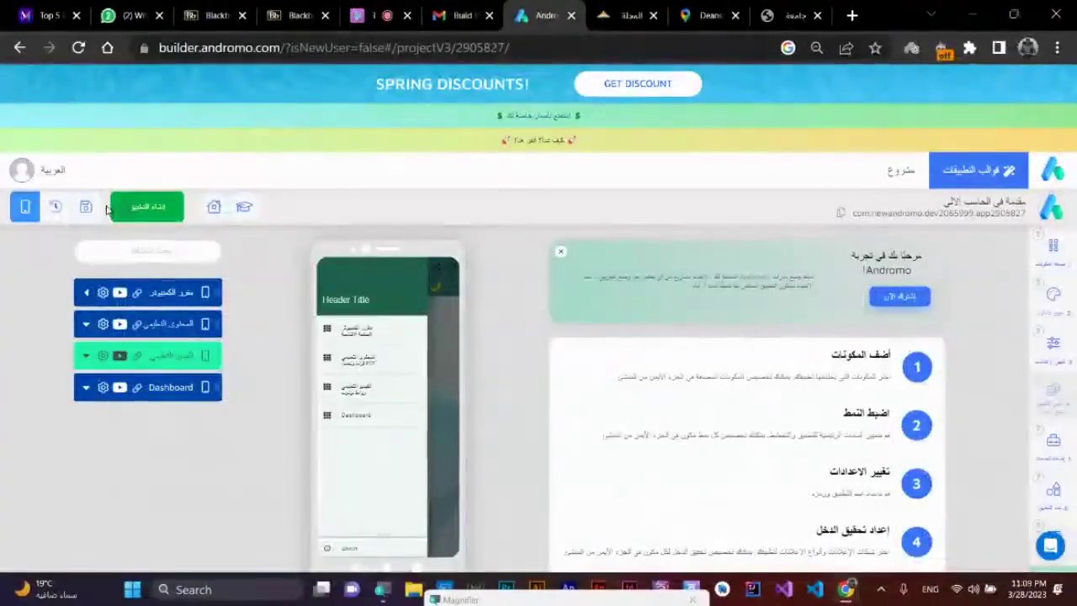
# - Start a build, dismiss the save prompt, and reopen the project from the Projects list
pyautogui.click(146, 206)
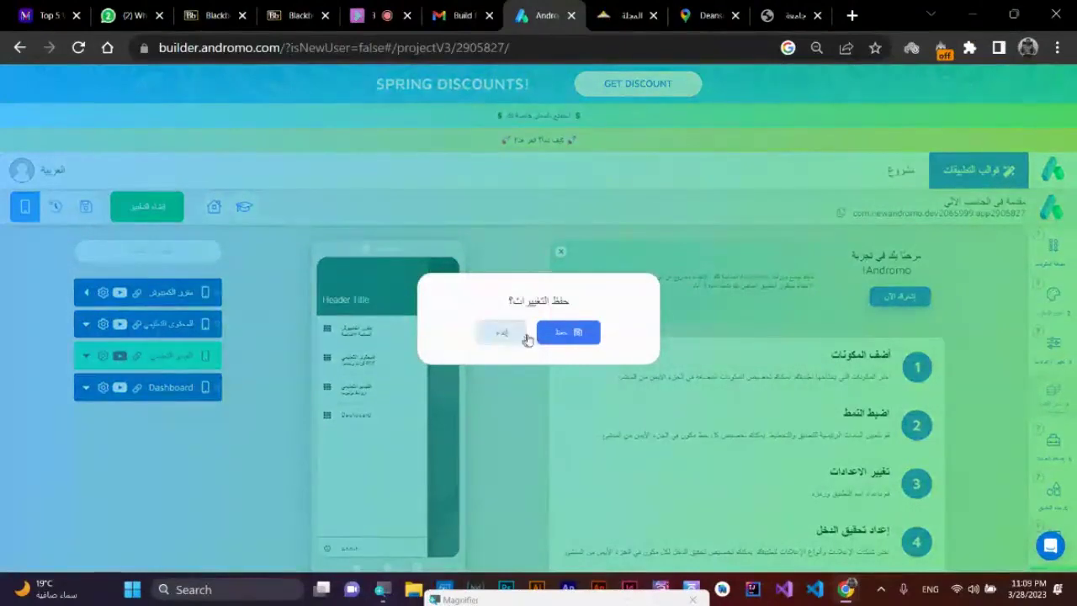
pyautogui.click(513, 333)
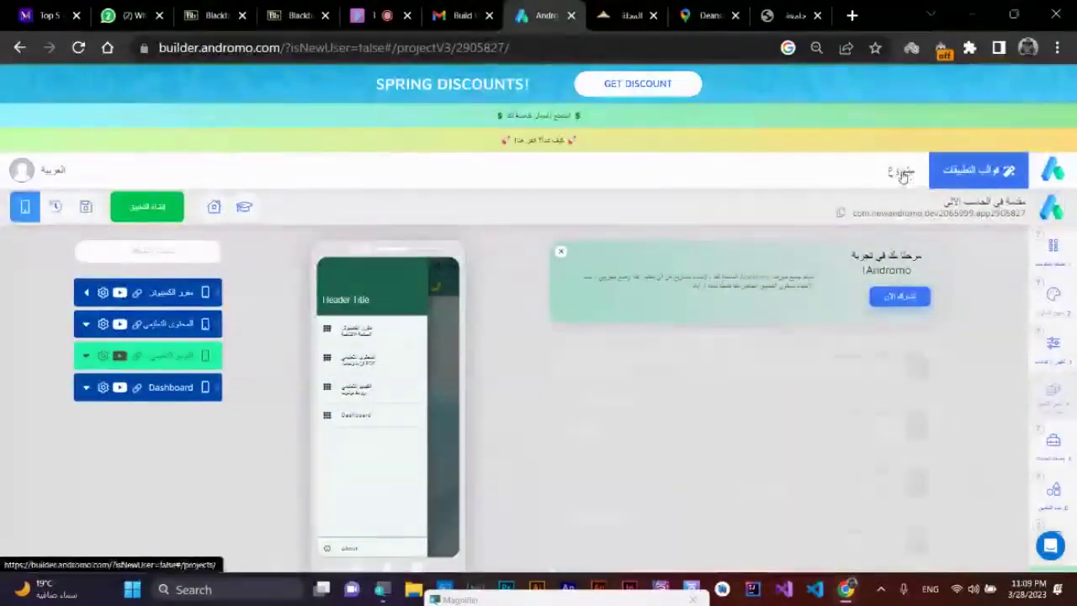
pyautogui.click(900, 170)
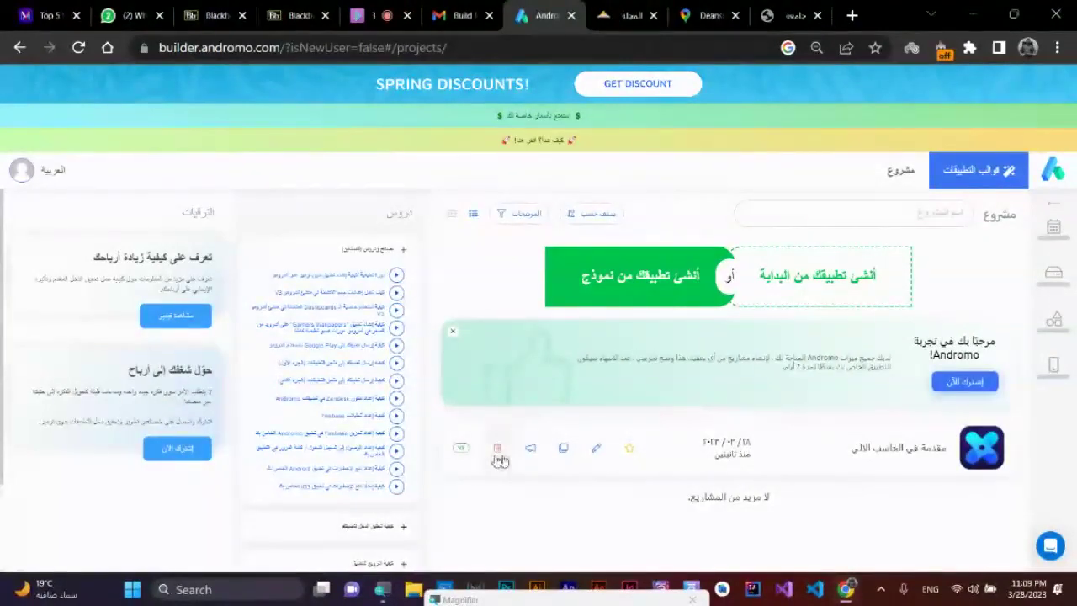
pyautogui.click(598, 453)
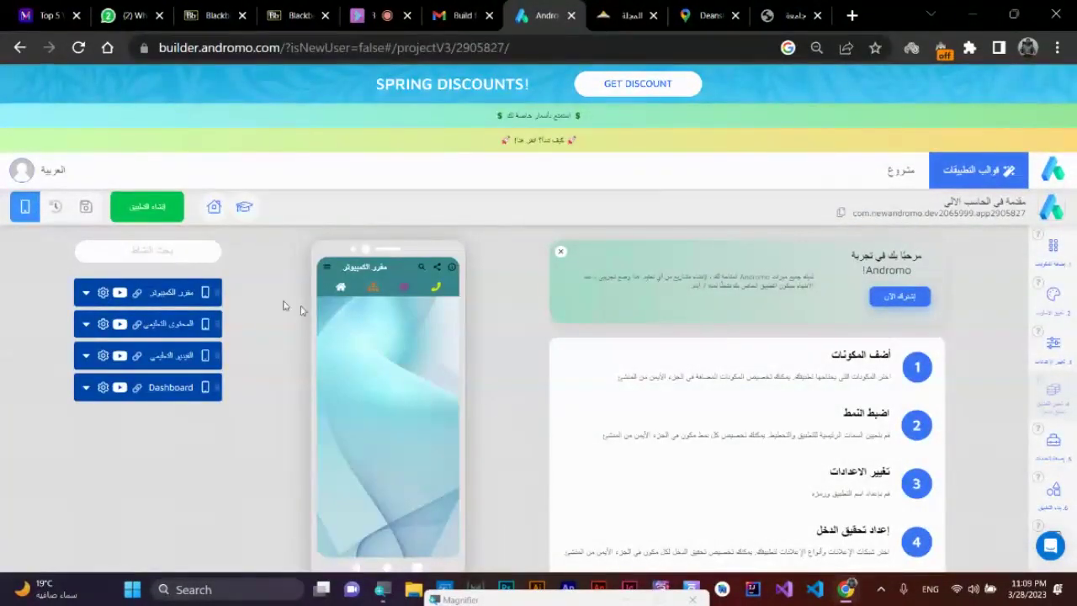
# - Select the الفيديو التعليمي page to show its settings and options
pyautogui.click(326, 267)
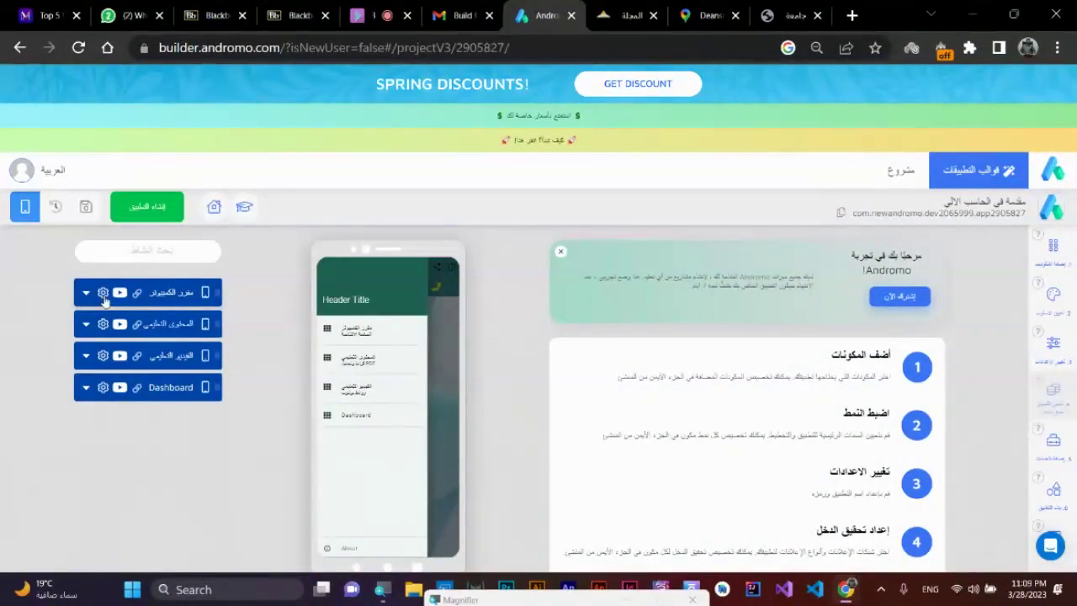
pyautogui.click(175, 359)
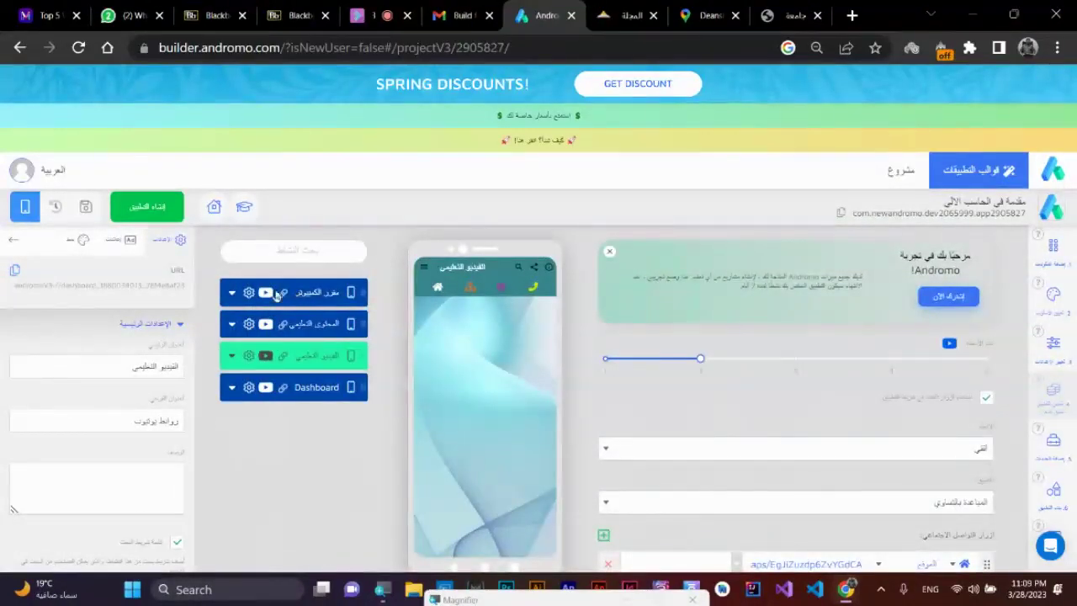
pyautogui.moveTo(360, 292)
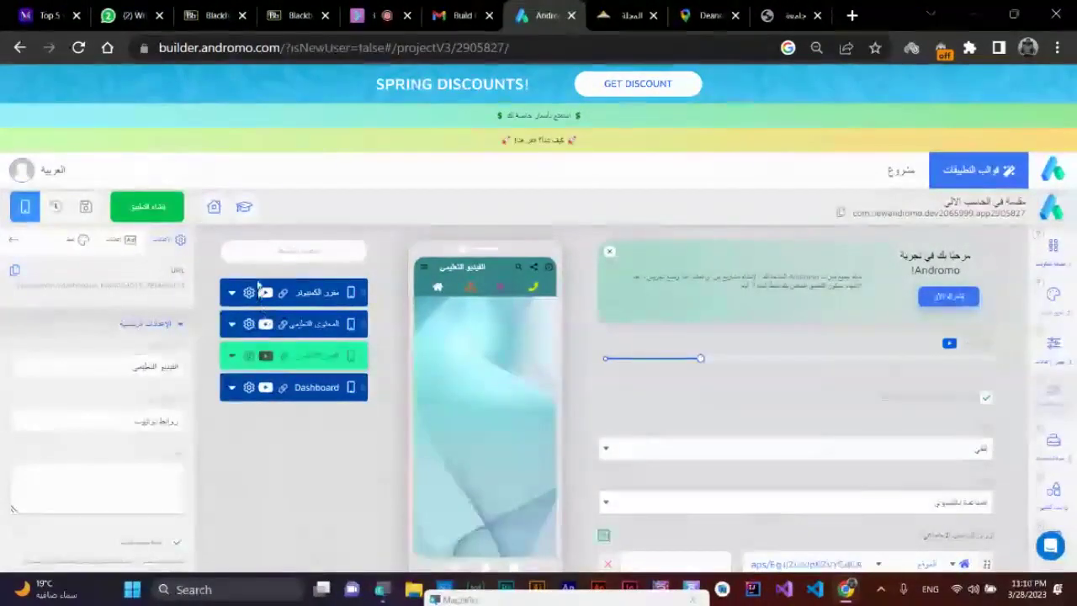
# - Duplicate the الفيديو التعليمي page, titling the copy معرض with subtitle صور
pyautogui.click(247, 358)
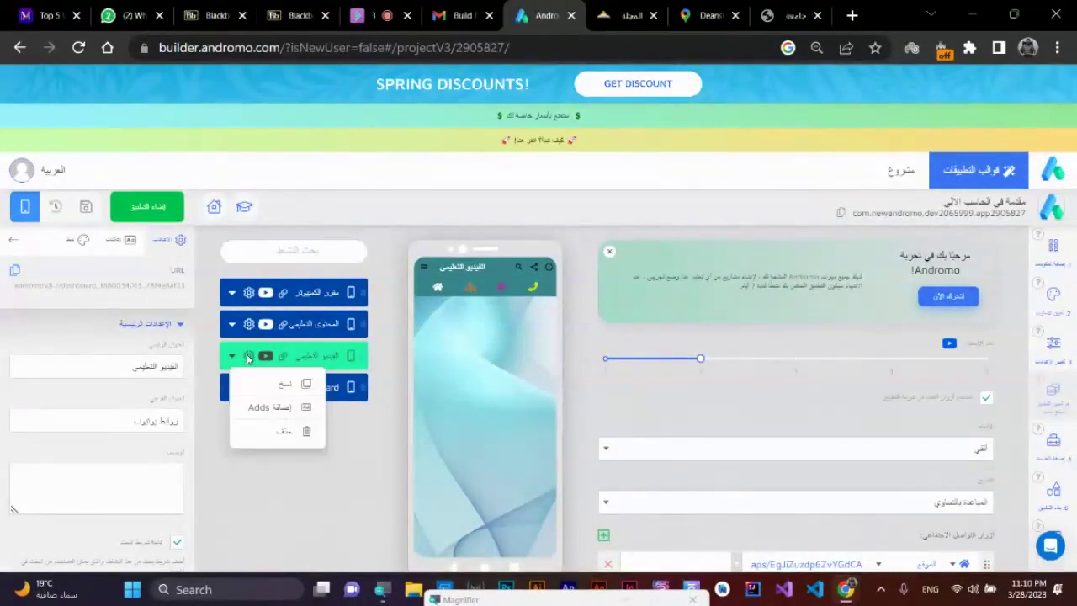
pyautogui.click(286, 387)
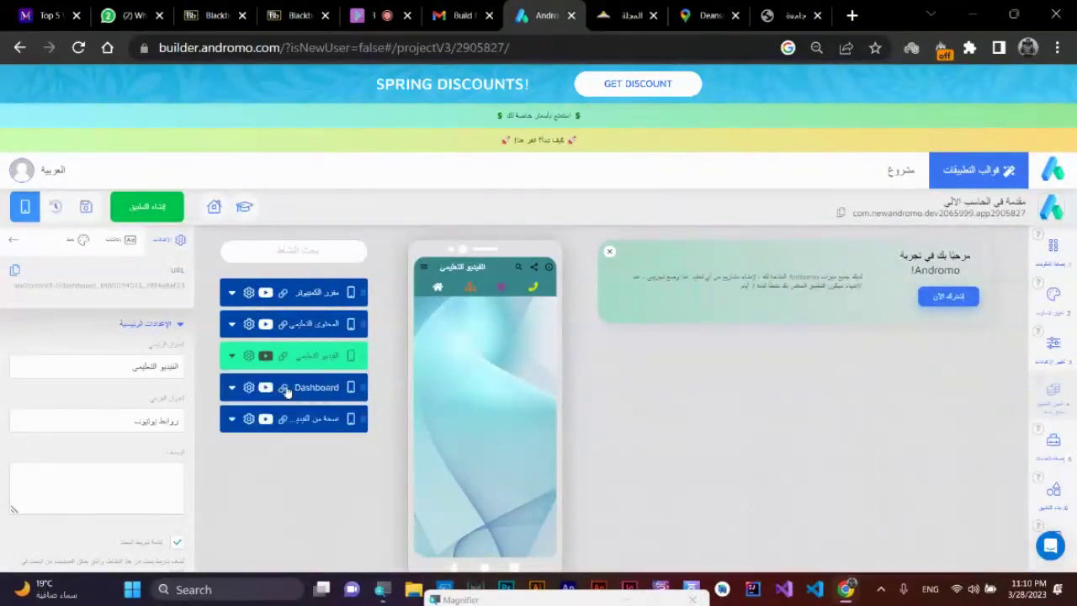
pyautogui.click(313, 421)
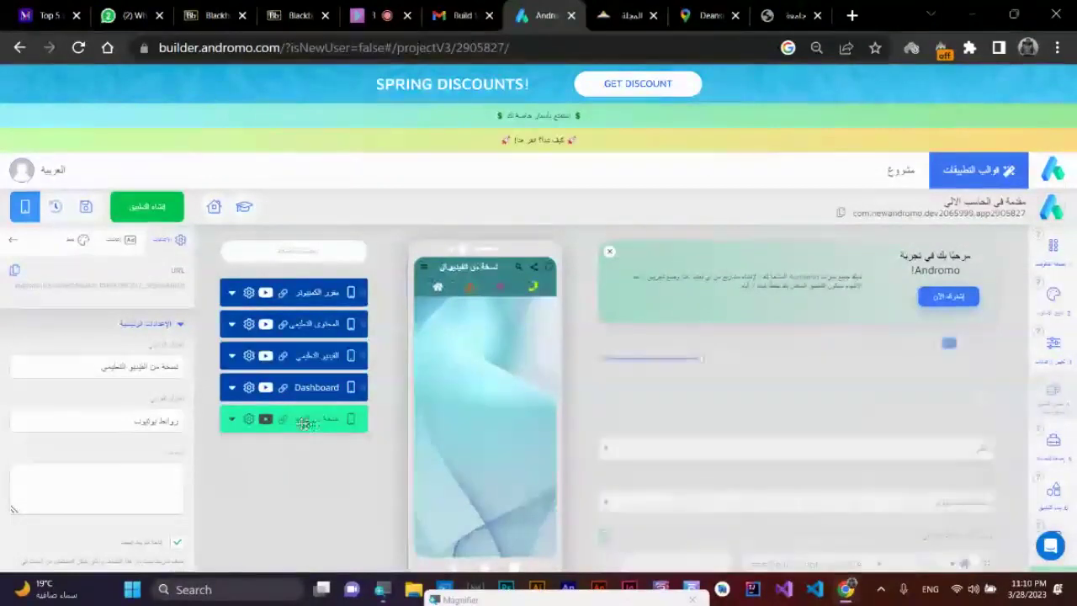
pyautogui.tripleClick(128, 367)
pyautogui.press('BackSpace')
pyautogui.write('uwa')
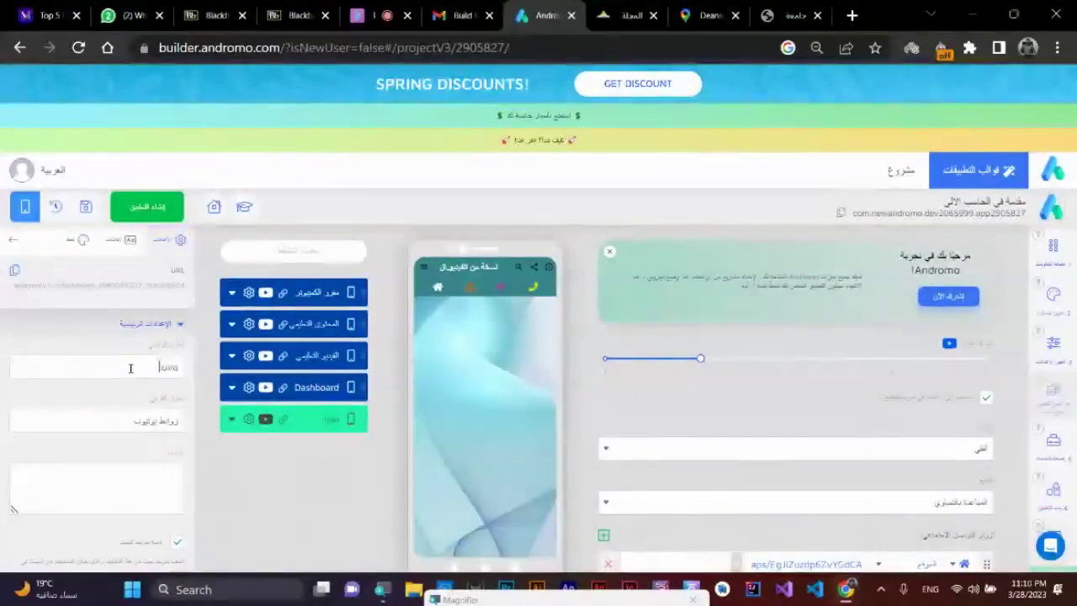
pyautogui.write(' w,v')
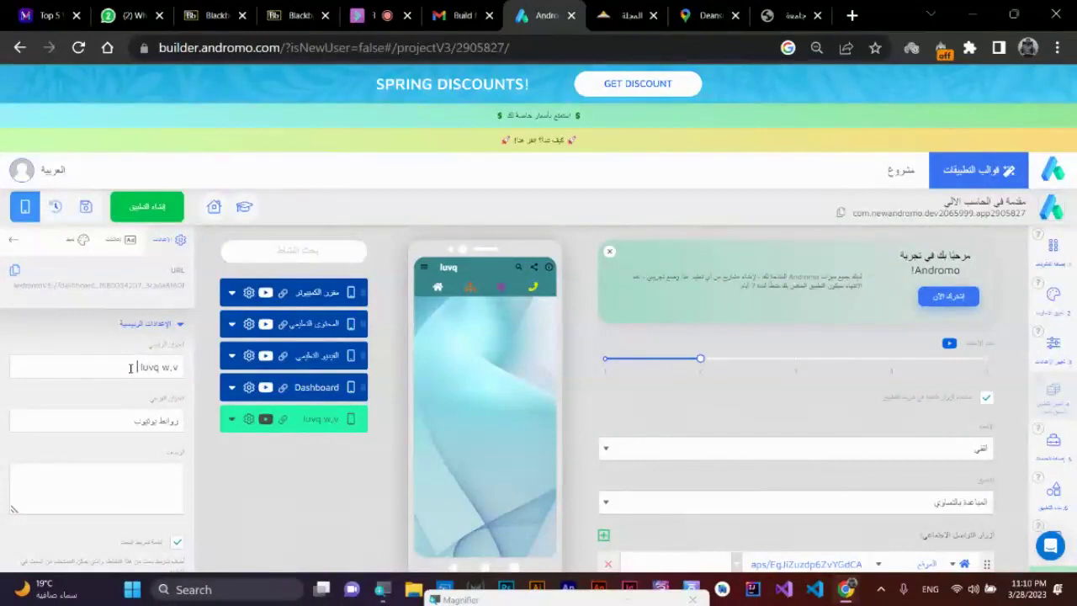
pyautogui.write(' hgirvv')
pyautogui.tripleClick(164, 375)
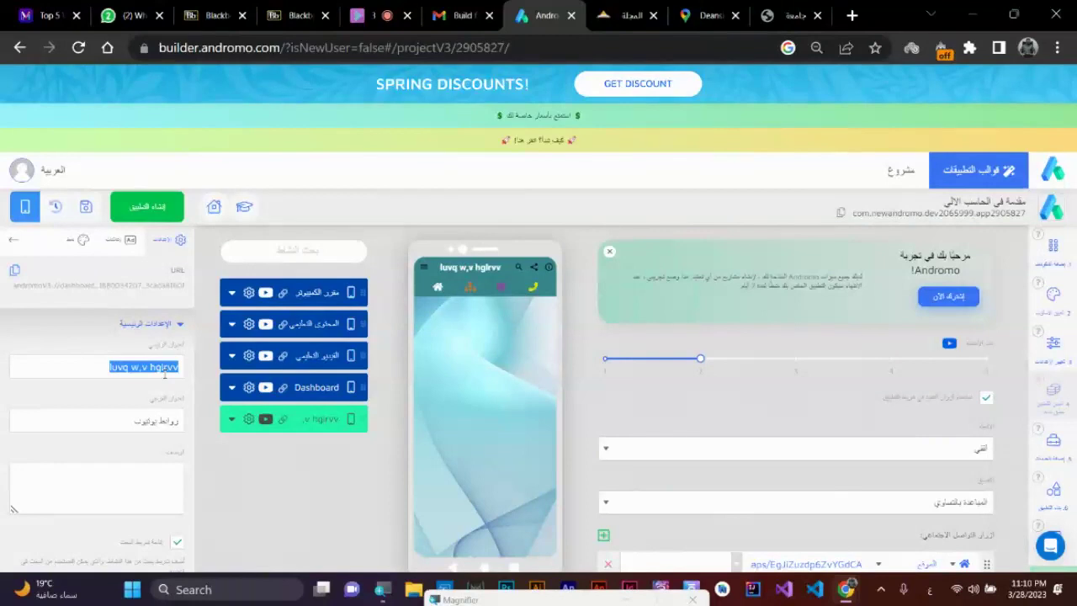
pyautogui.press('BackSpace')
pyautogui.write('معرض صور واشكال المقرر')
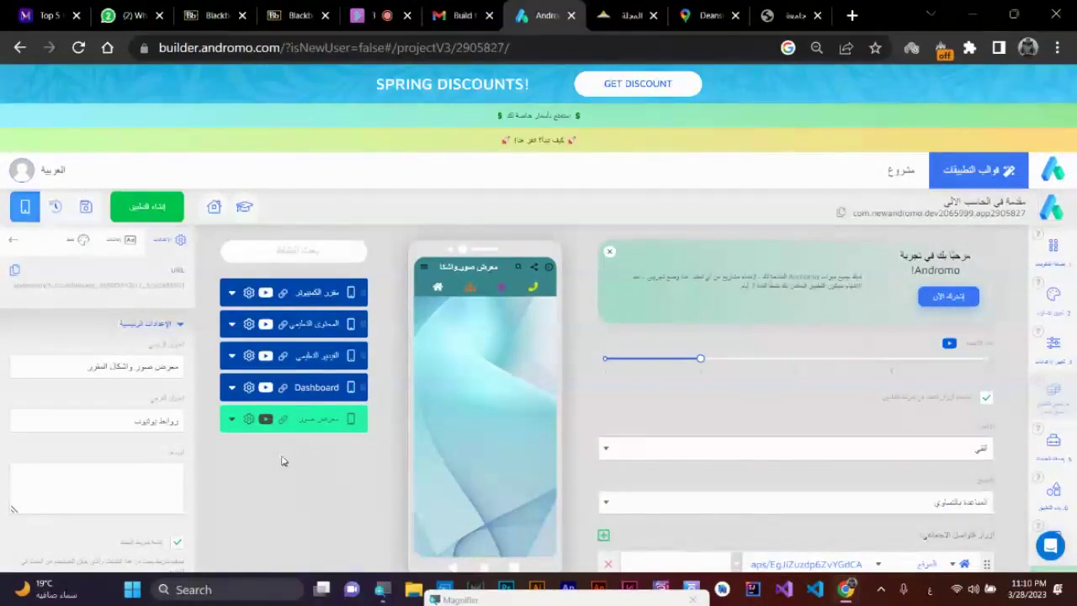
pyautogui.doubleClick(148, 419)
pyautogui.tripleClick(147, 420)
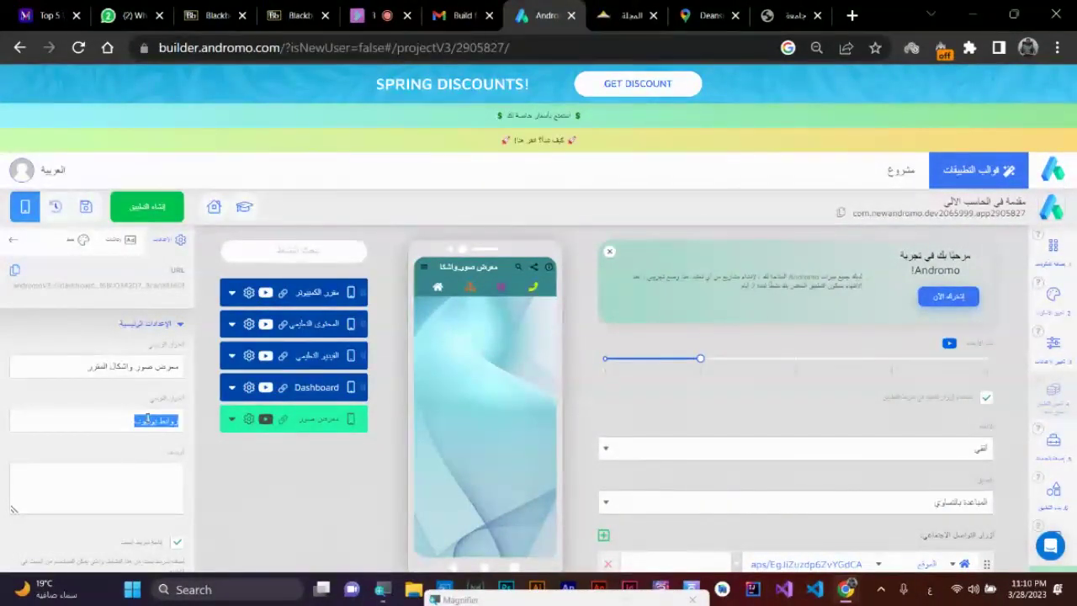
pyautogui.write('صور')
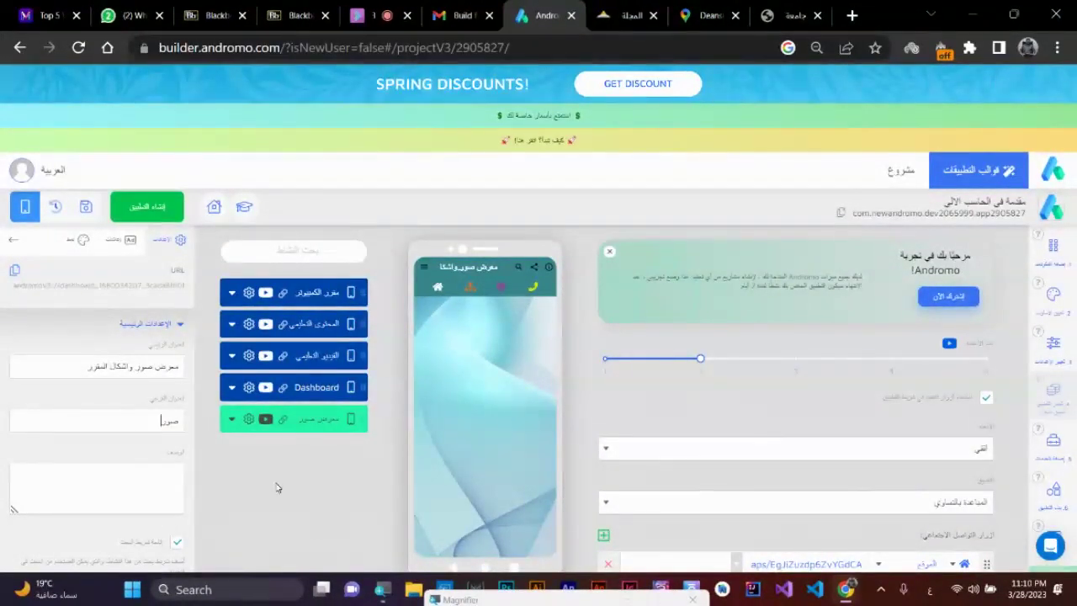
# - Move the gallery page above Dashboard and correct its title to معرض الصور
pyautogui.moveTo(304, 425); pyautogui.dragTo(307, 409)
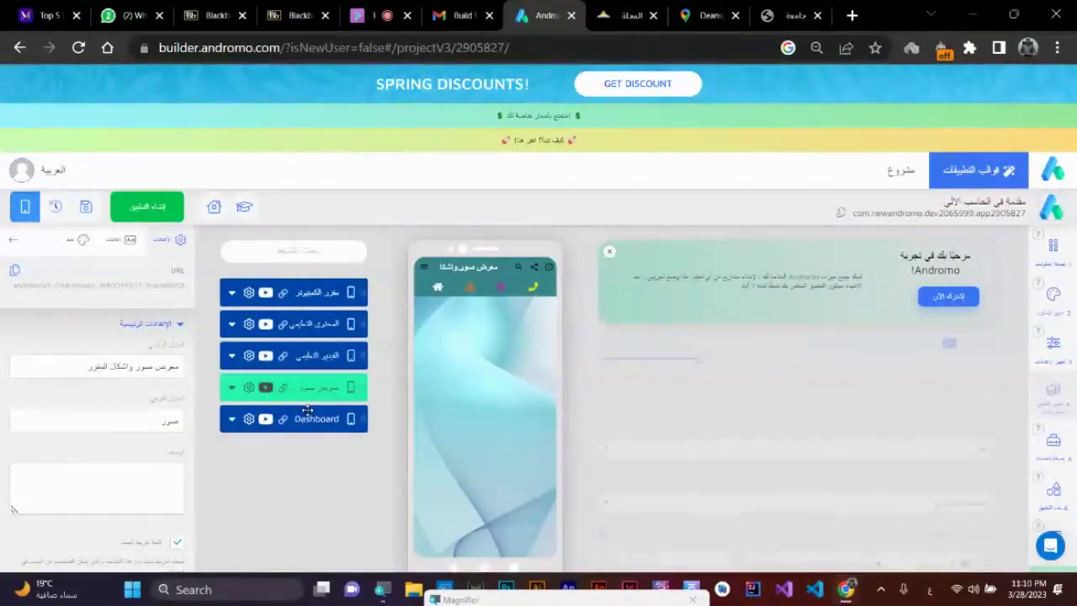
pyautogui.click(320, 420)
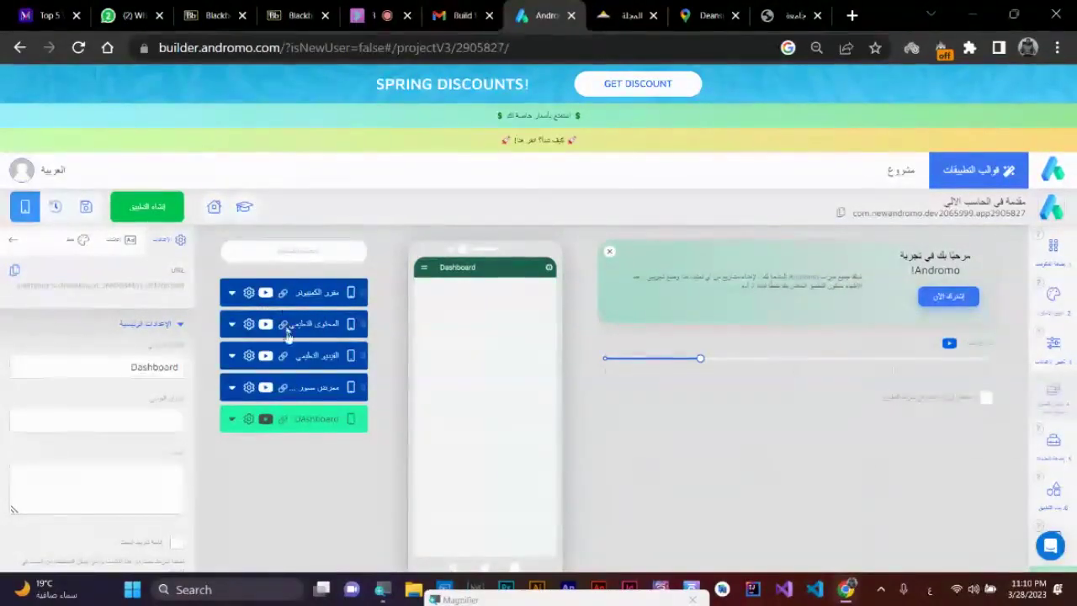
pyautogui.click(316, 387)
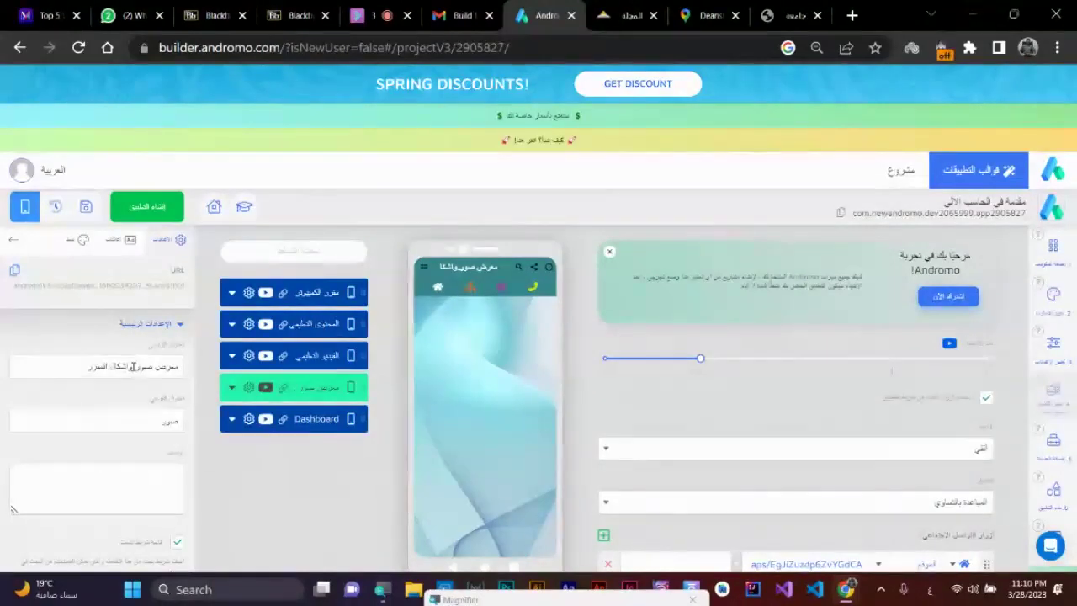
pyautogui.moveTo(132, 366); pyautogui.dragTo(73, 366)
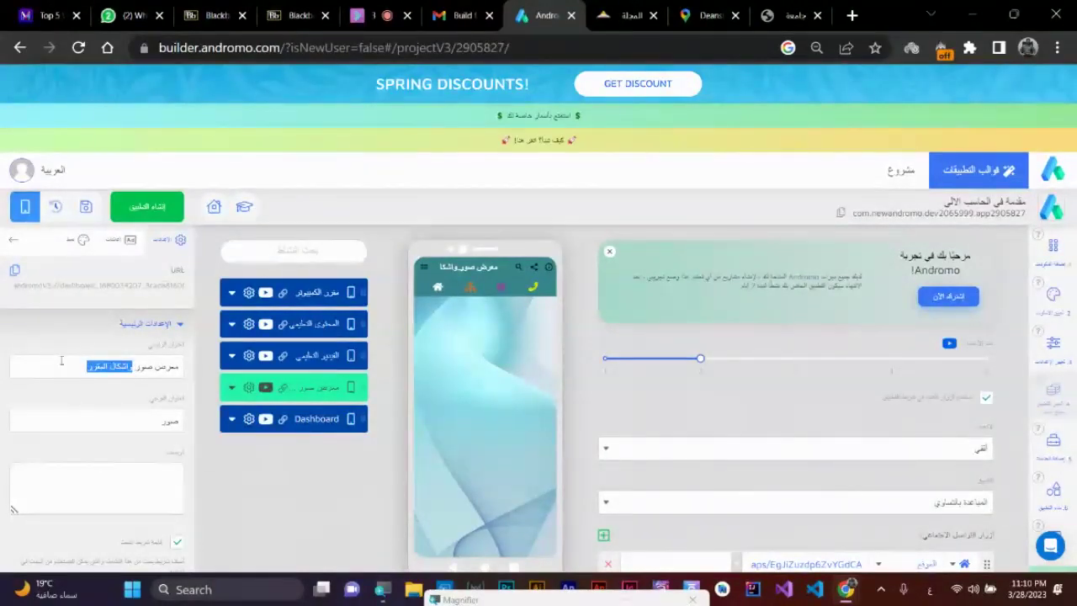
pyautogui.press('BackSpace')
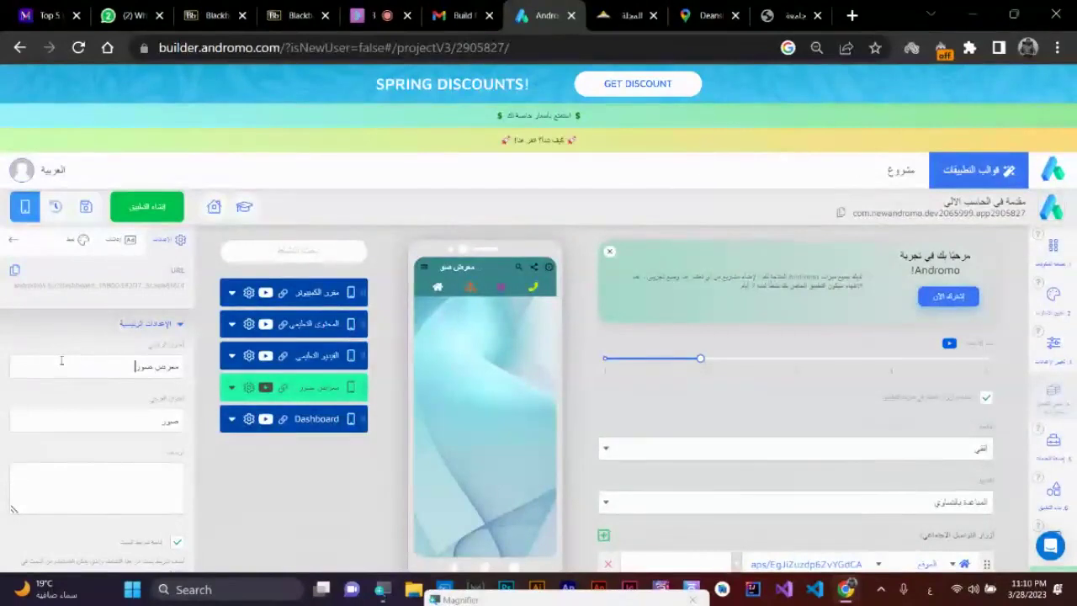
pyautogui.write('ر')
# - Preview the المحتوى التعليمي, الفيديو التعليمي, معرض الصور and مقرر الكمبيوتر screens
pyautogui.click(332, 328)
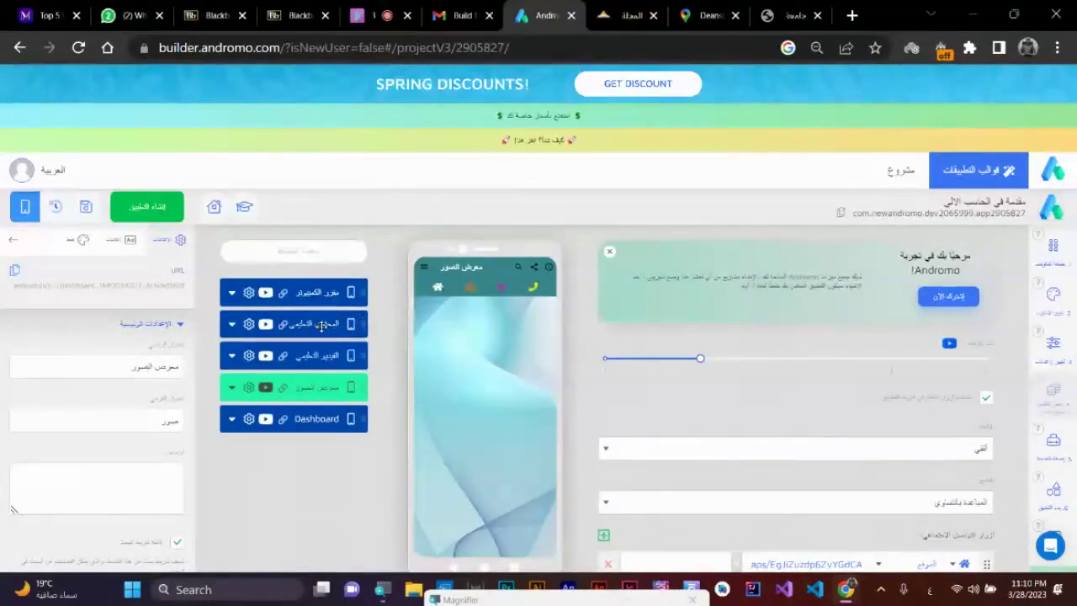
pyautogui.click(313, 356)
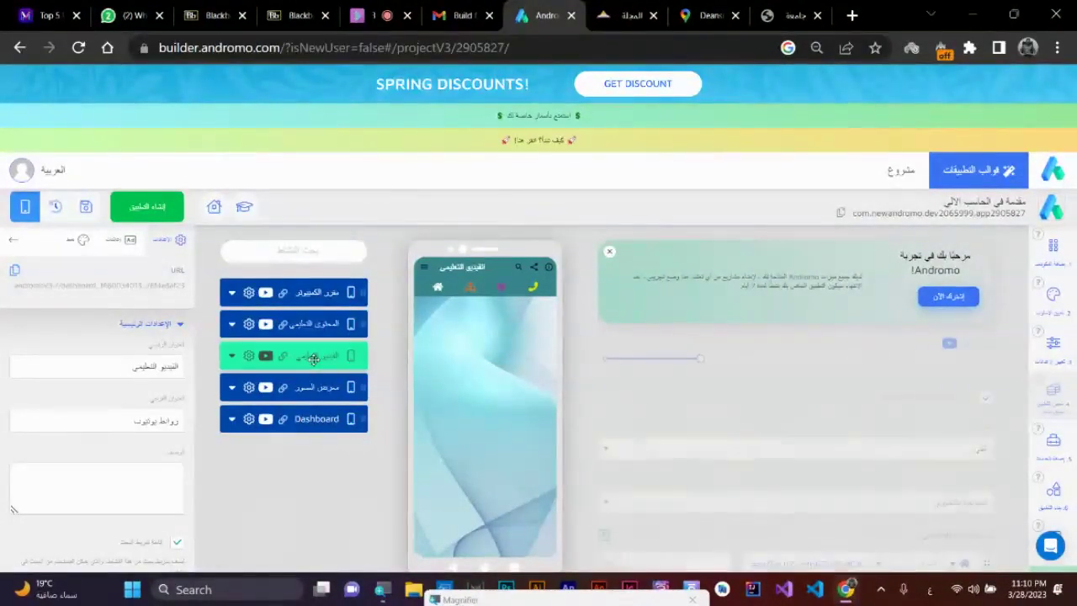
pyautogui.click(313, 389)
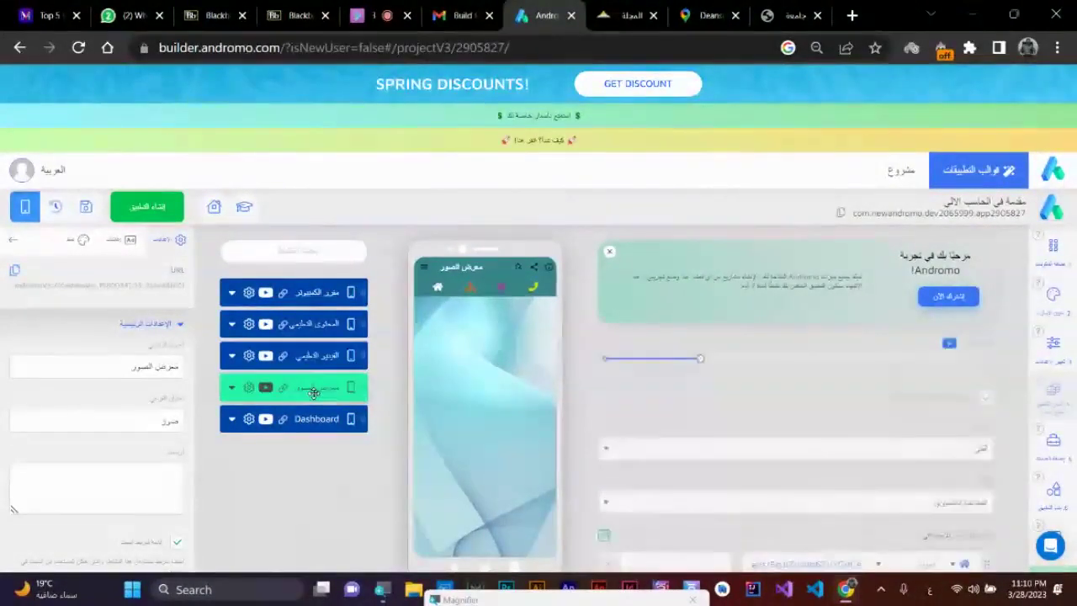
pyautogui.click(324, 295)
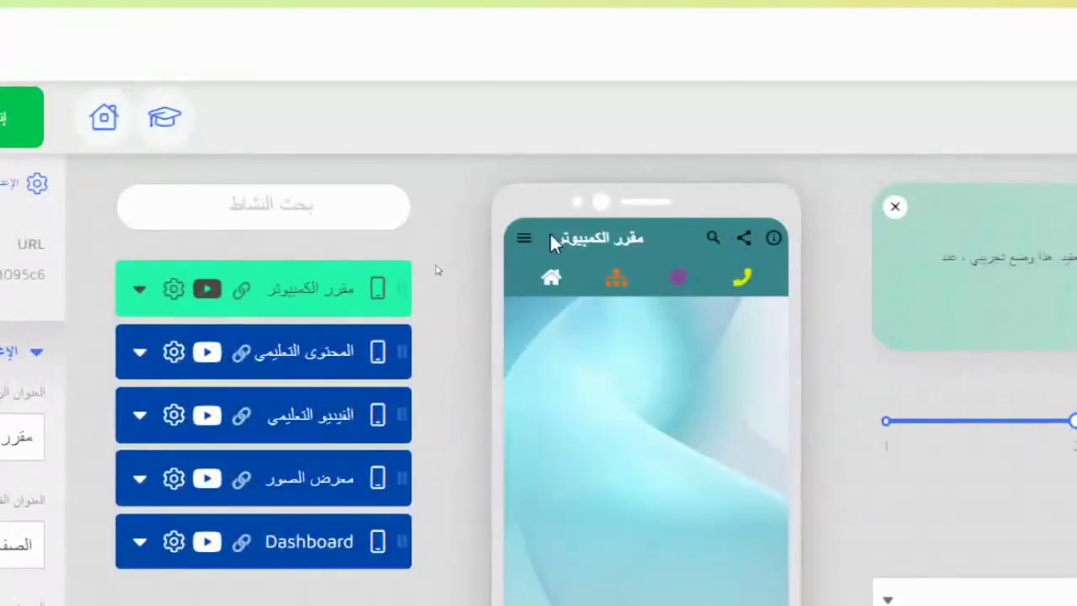
# - Check the preview's navigation drawer and About page, then show the Dashboard screen
pyautogui.click(424, 267)
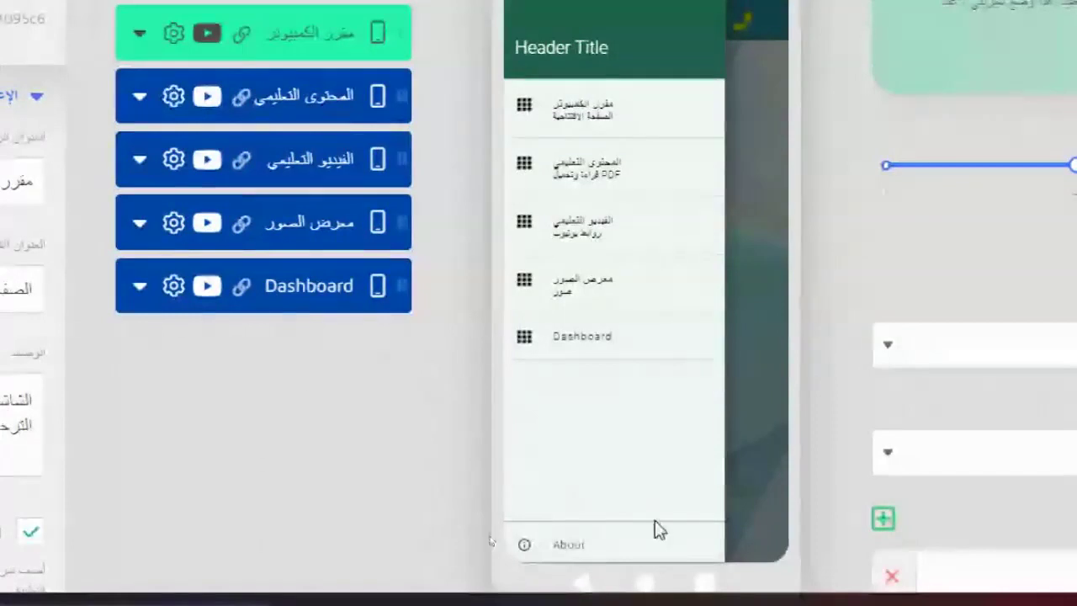
pyautogui.click(552, 547)
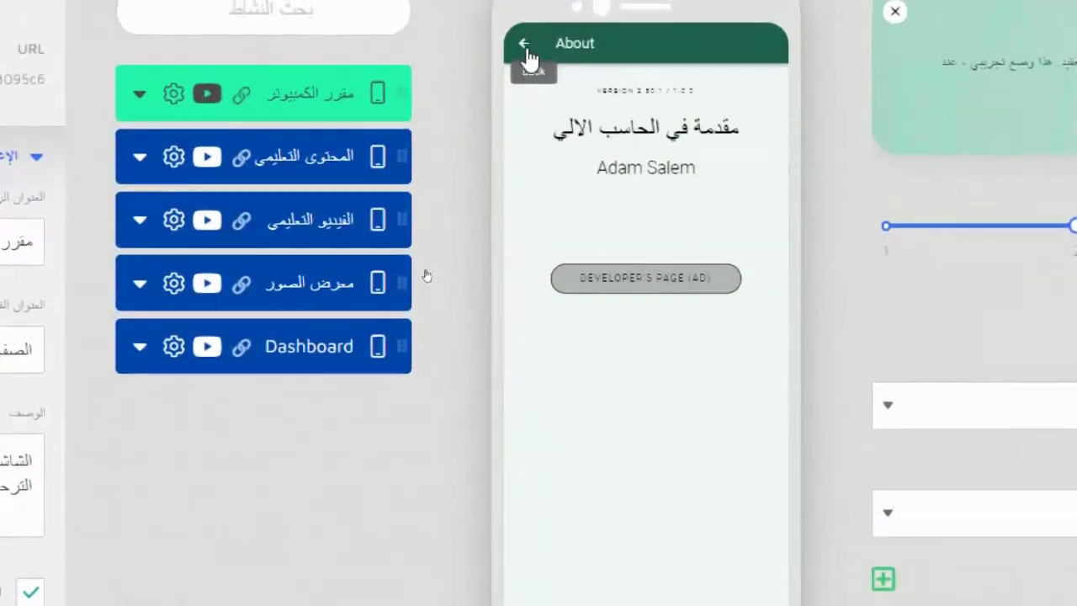
pyautogui.click(525, 50)
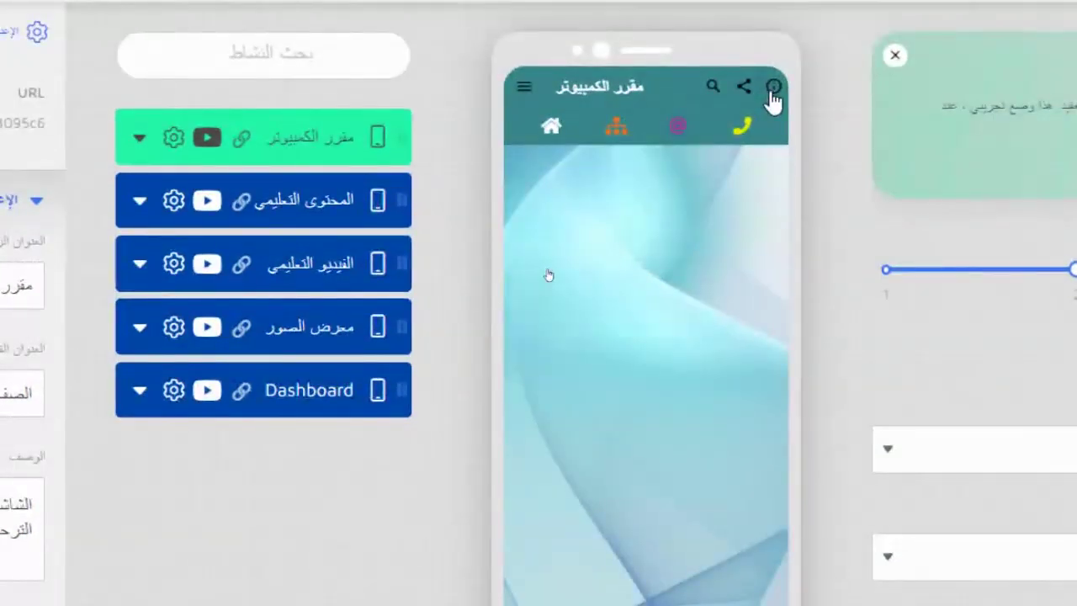
pyautogui.click(771, 88)
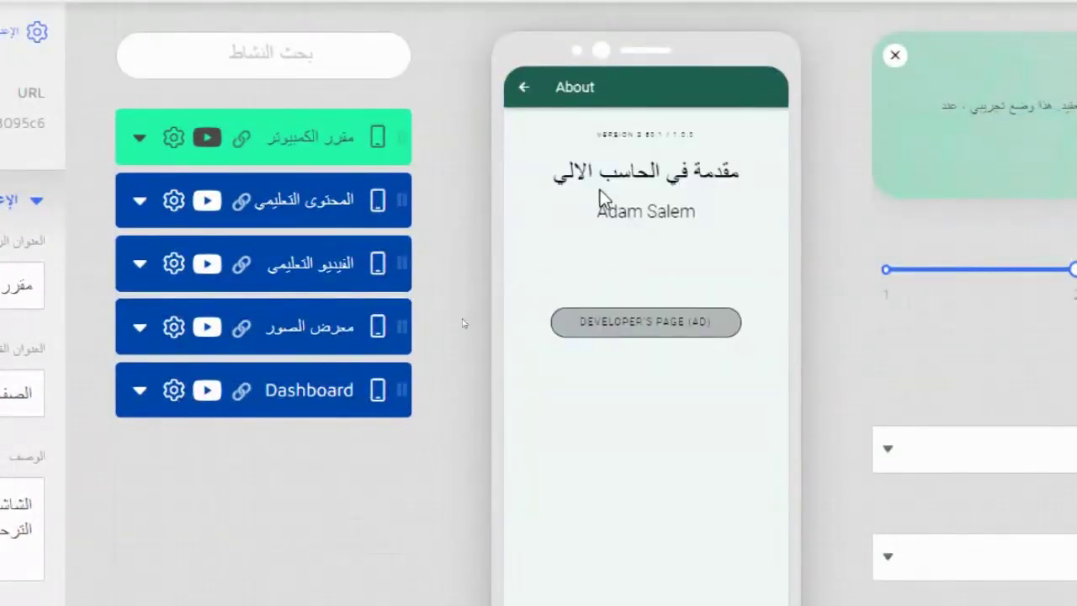
pyautogui.click(523, 87)
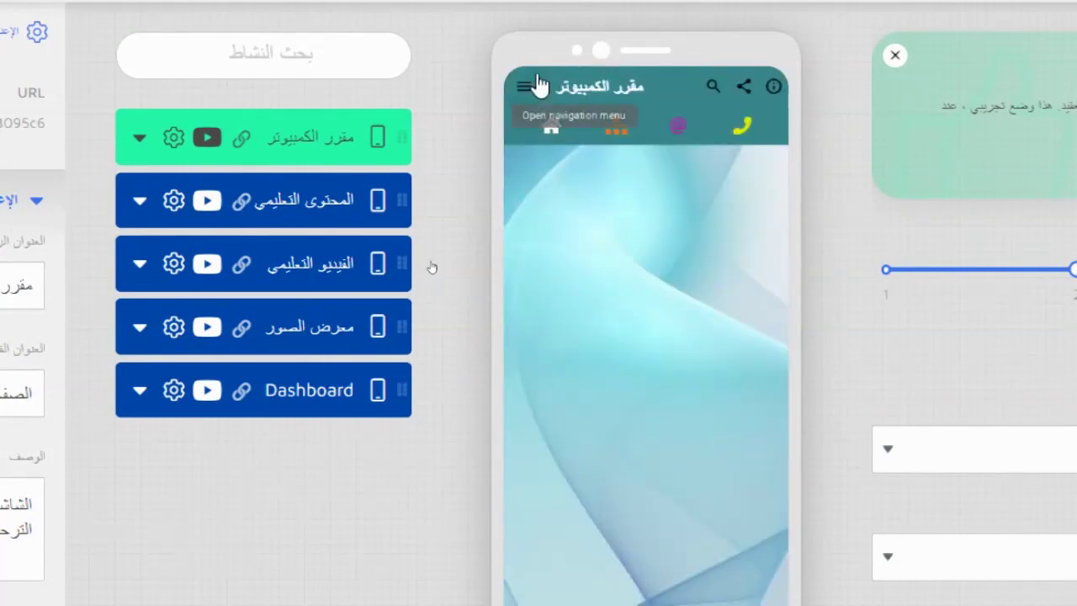
pyautogui.click(524, 86)
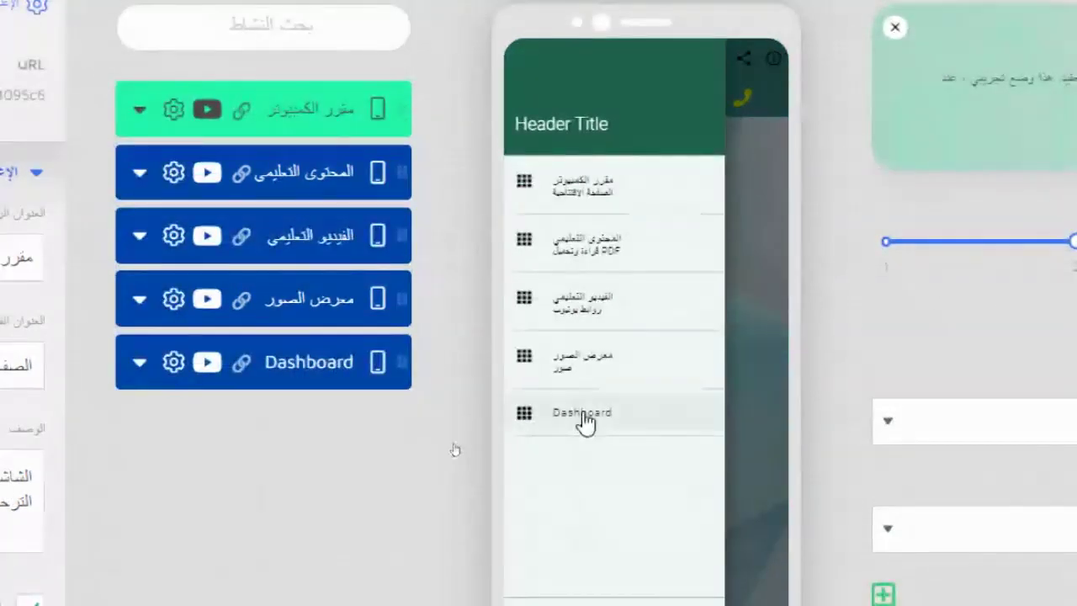
pyautogui.click(282, 360)
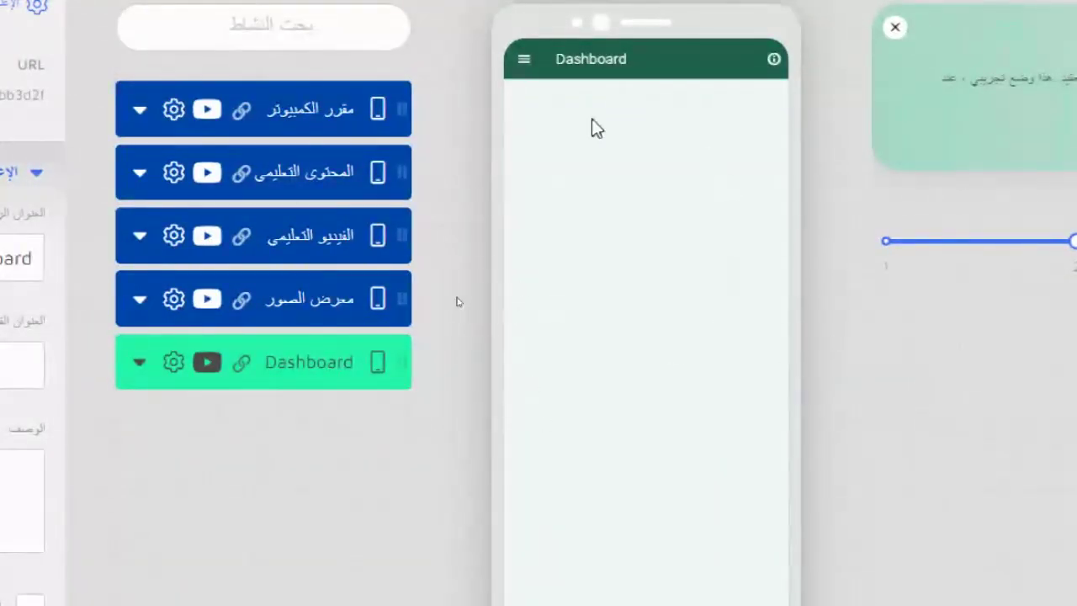
# - Duplicate the معرض الصور screen and title the copy أستاذ المقرر
pyautogui.click(175, 301)
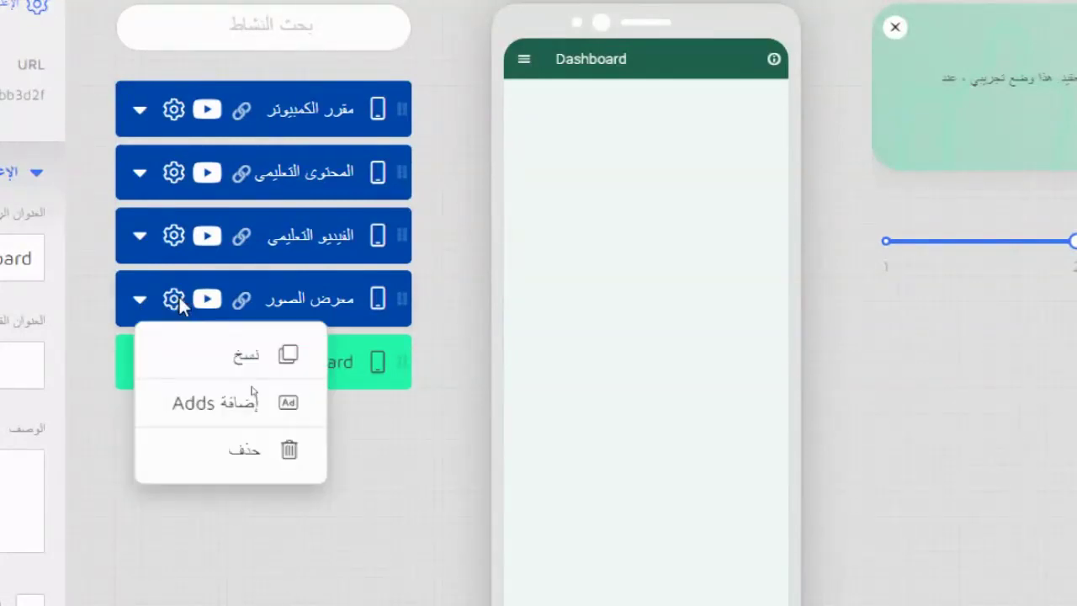
pyautogui.click(244, 370)
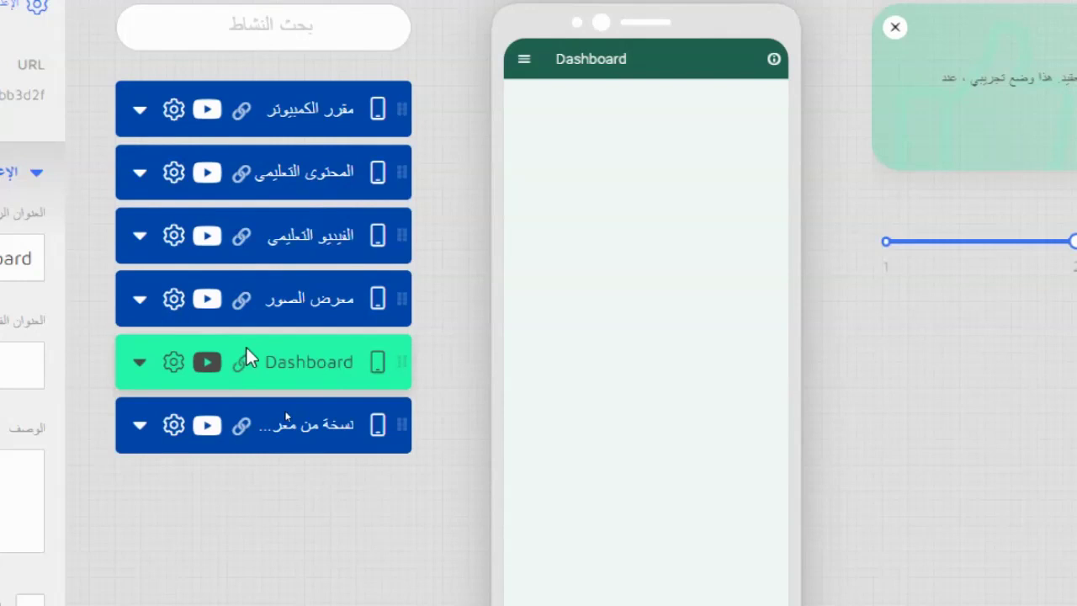
pyautogui.click(143, 425)
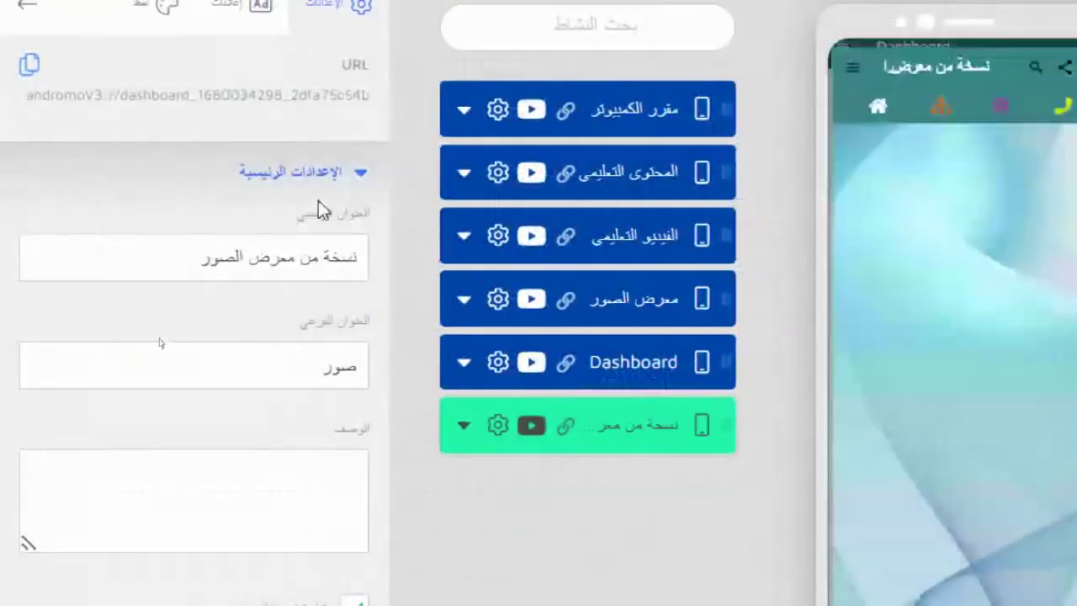
pyautogui.tripleClick(324, 269)
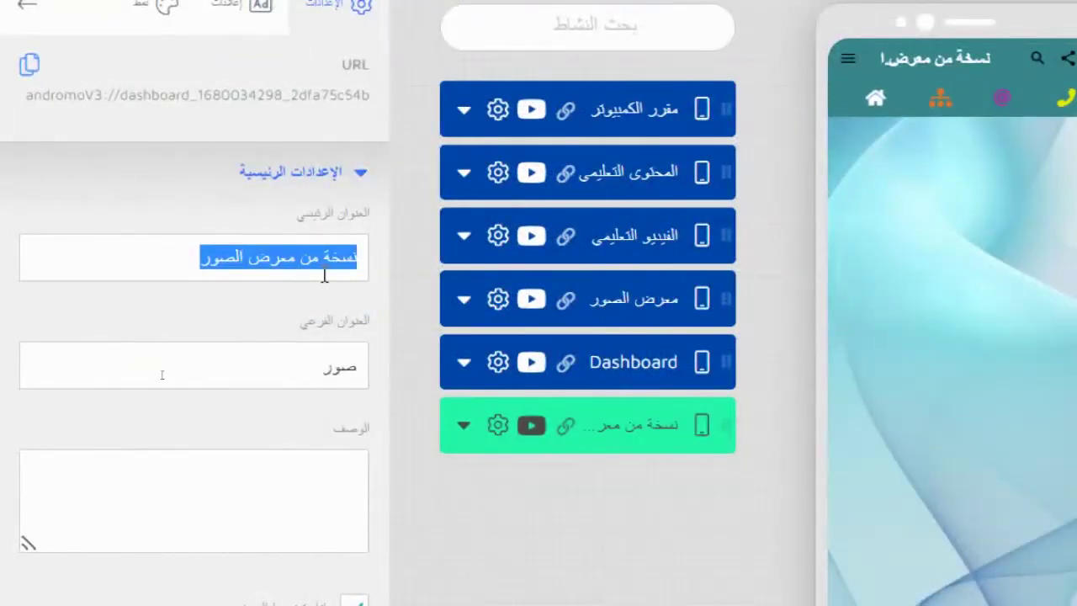
pyautogui.press('BackSpace')
pyautogui.write('أستاذ ال')
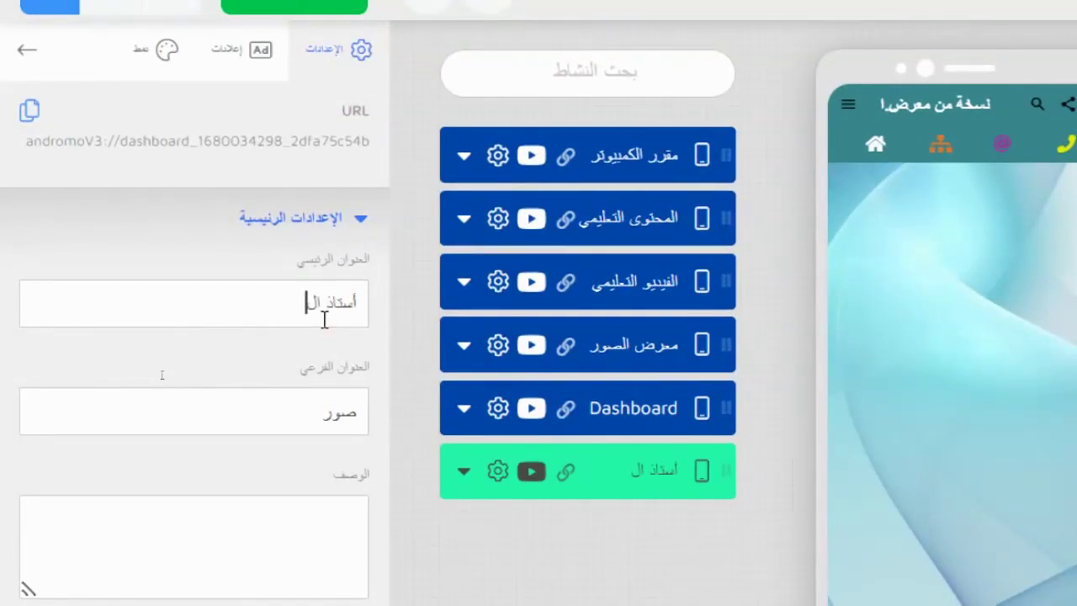
pyautogui.write('مقرر')
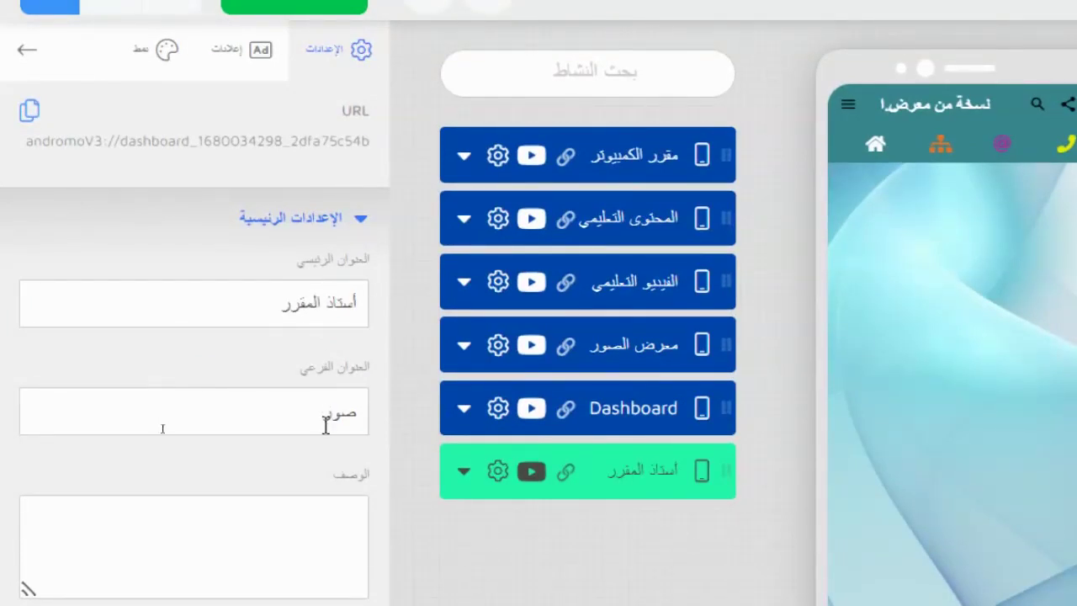
# - Change the copy's subtitle to المعلومات الرئيسية
pyautogui.doubleClick(340, 415)
pyautogui.write('السيرة الذاتية')
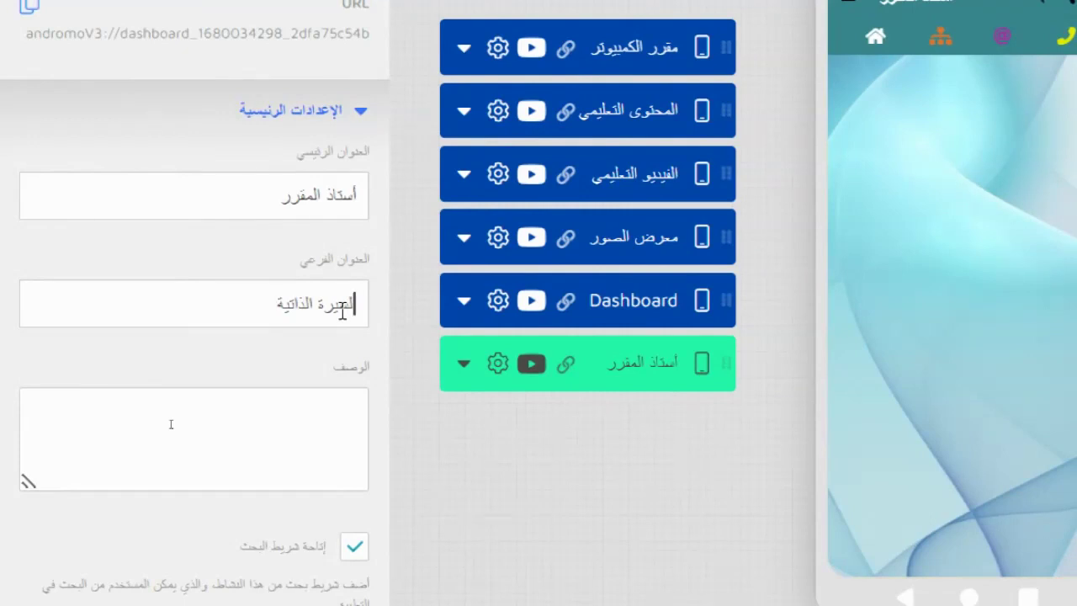
pyautogui.write('مع')
pyautogui.write('تصر')
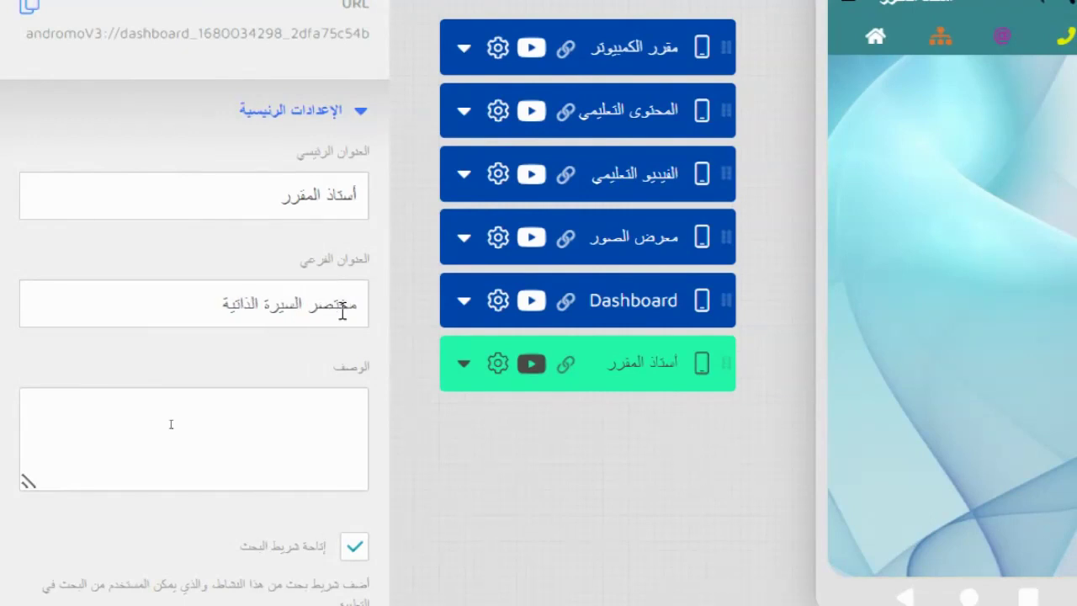
pyautogui.press('BackSpace')
pyautogui.press('BackSpace')
pyautogui.press('BackSpace')
pyautogui.press('BackSpace')
pyautogui.press('BackSpace')
pyautogui.press('BackSpace')
pyautogui.press('BackSpace')
pyautogui.press('BackSpace')
pyautogui.press('BackSpace')
pyautogui.press('BackSpace')
pyautogui.press('BackSpace')
pyautogui.press('BackSpace')
pyautogui.press('BackSpace')
pyautogui.press('BackSpace')
pyautogui.press('BackSpace')
pyautogui.press('BackSpace')
pyautogui.press('BackSpace')
pyautogui.press('BackSpace')
pyautogui.press('BackSpace')
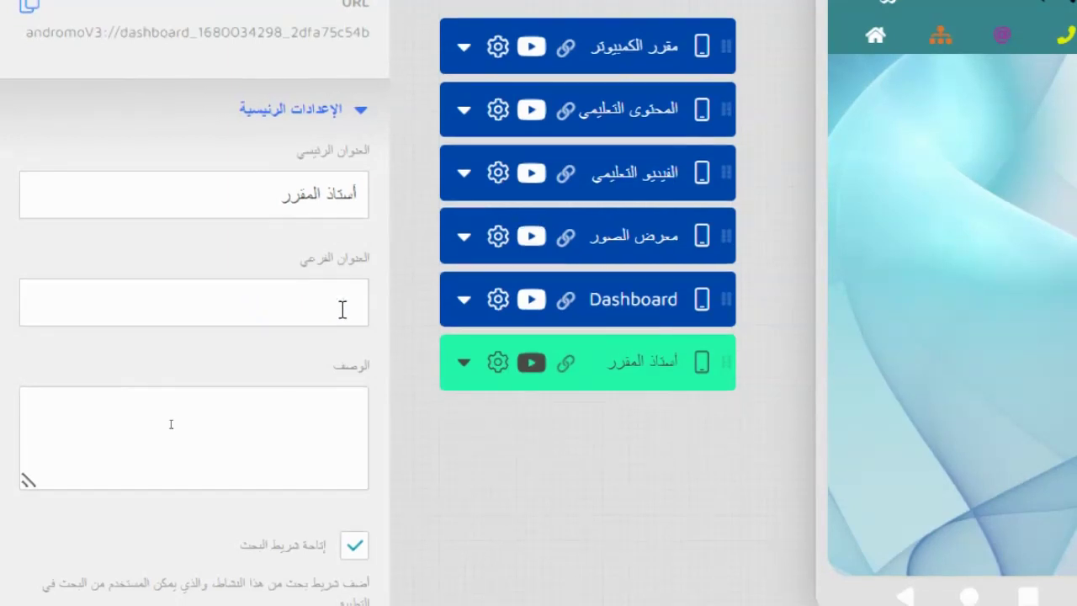
pyautogui.write('ومات الرئيسية')
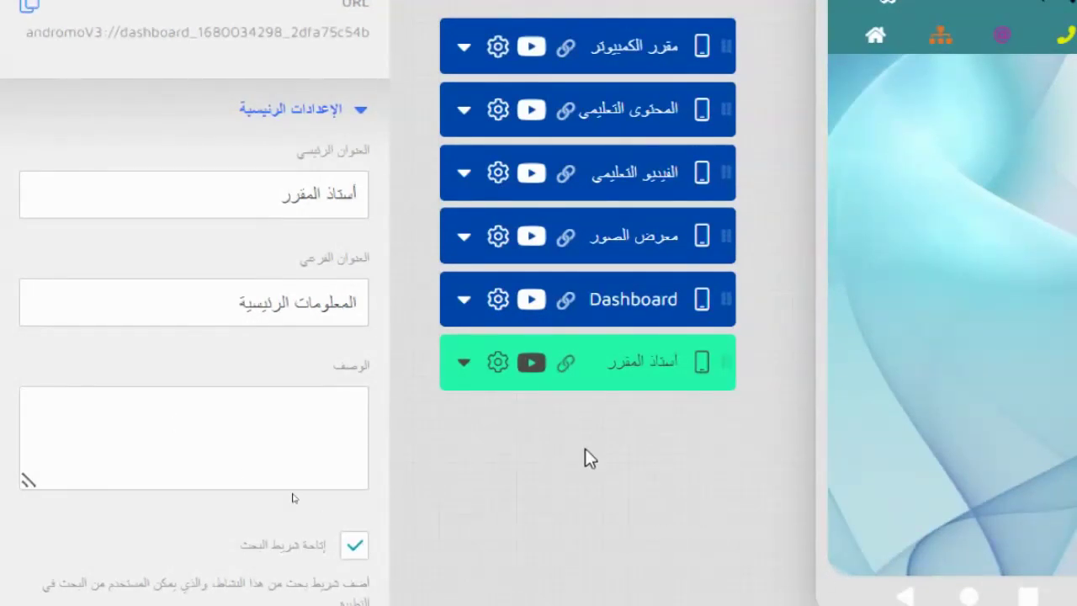
# - Move أستاذ المقرر above Dashboard, verify it in the preview drawer, then select المحتوى التعليمي
pyautogui.moveTo(615, 361); pyautogui.dragTo(654, 269)
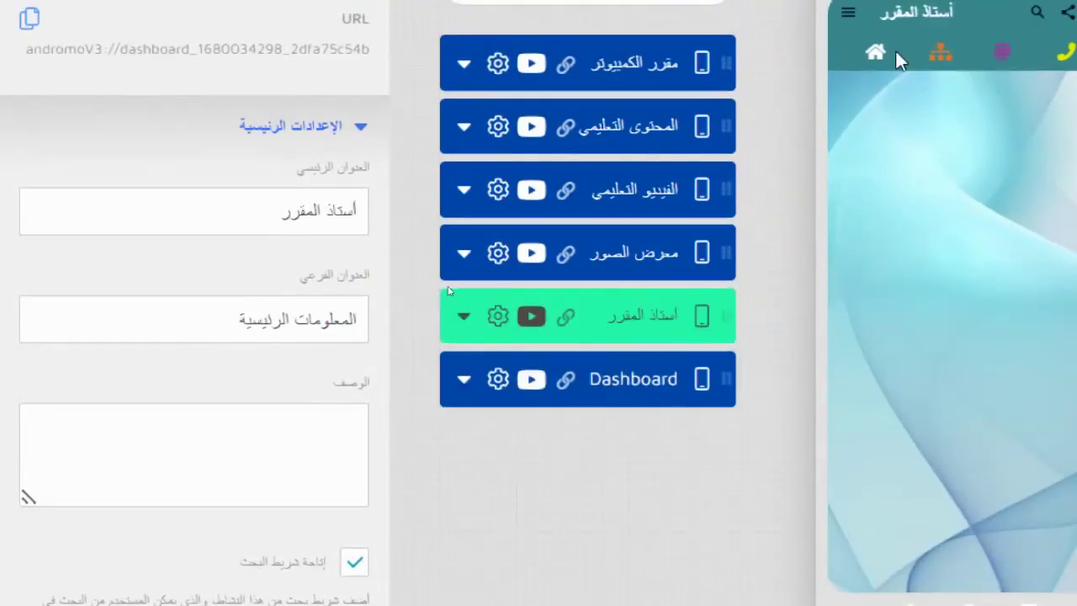
pyautogui.scroll(1, 897, 53)
pyautogui.click(857, 51)
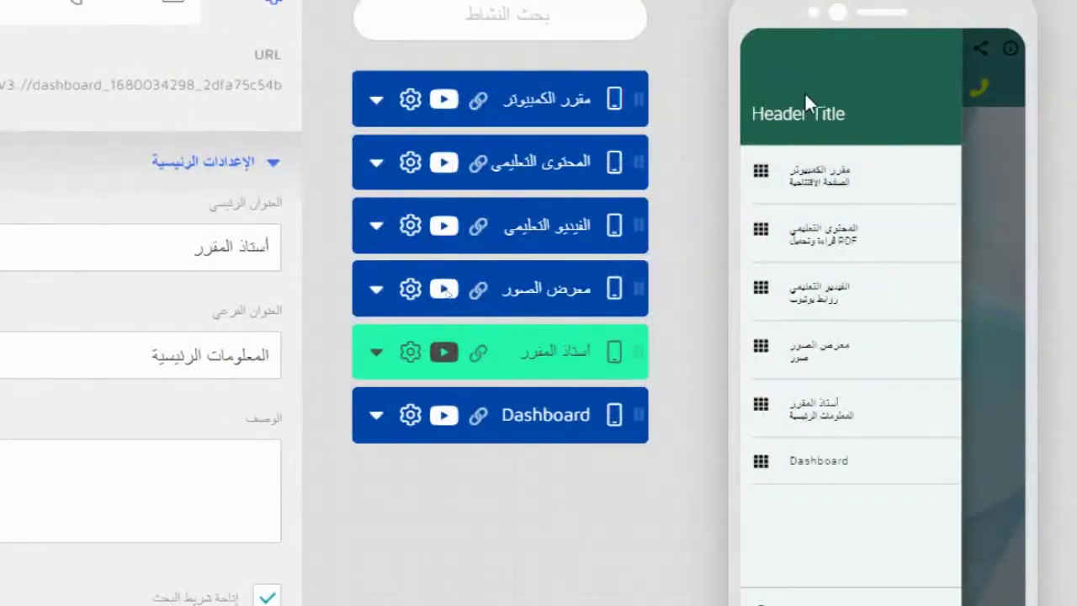
pyautogui.click(575, 165)
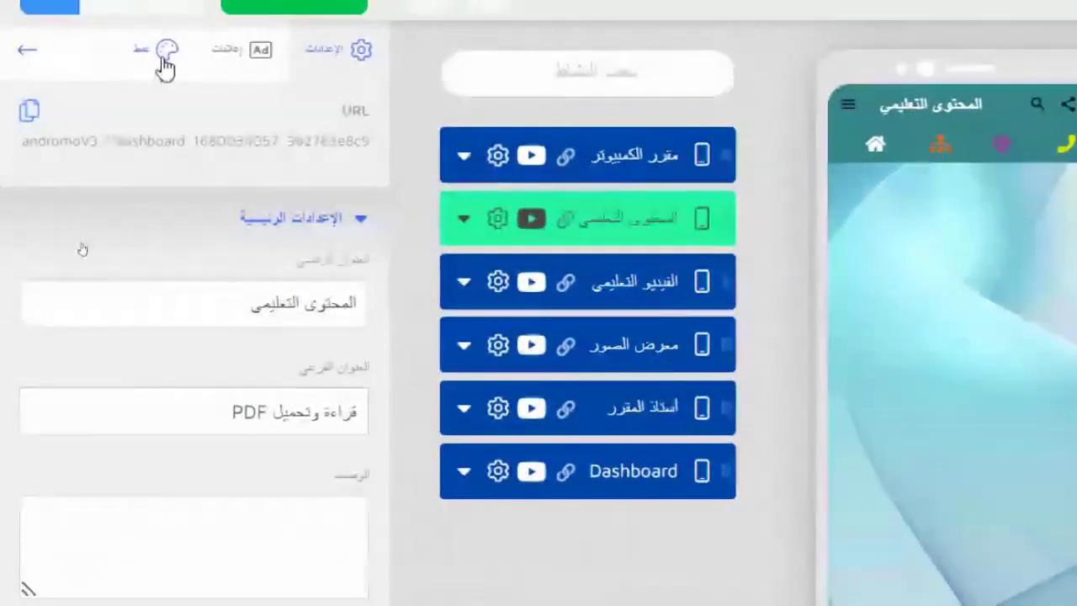
# - Give the المحتوى التعليمي activity's app bar a dark red background
pyautogui.click(164, 51)
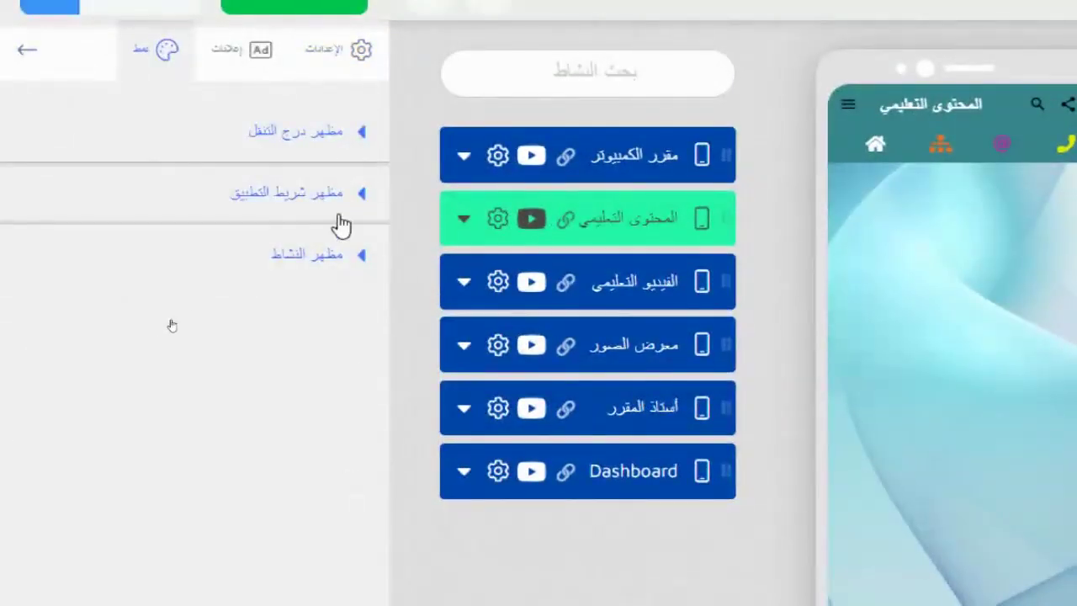
pyautogui.click(362, 256)
pyautogui.scroll(-5, 284, 308)
pyautogui.scroll(-2, 284, 308)
pyautogui.scroll(7, 288, 378)
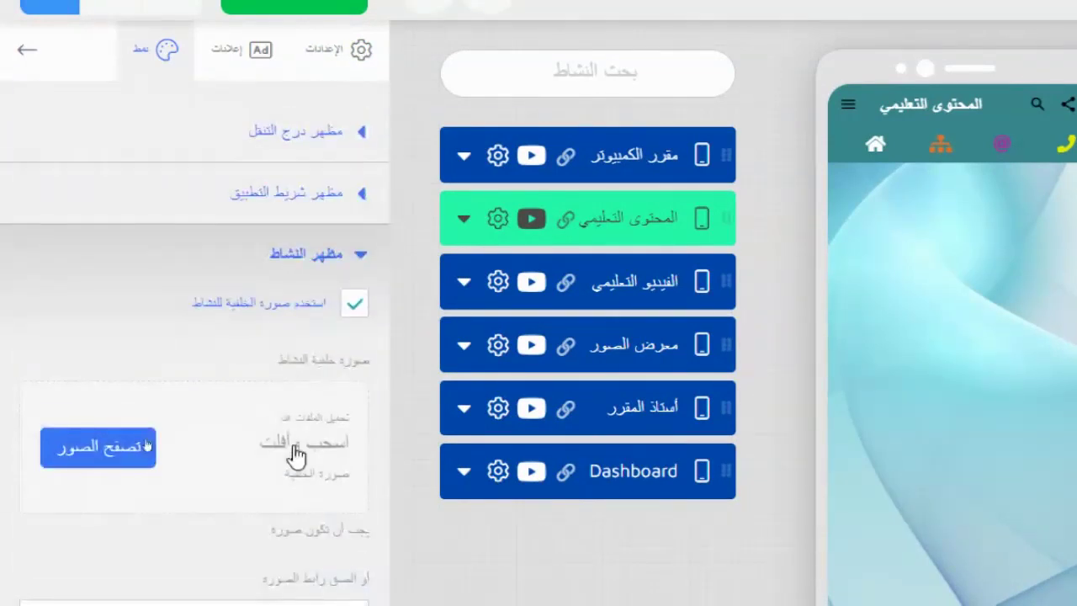
pyautogui.click(360, 195)
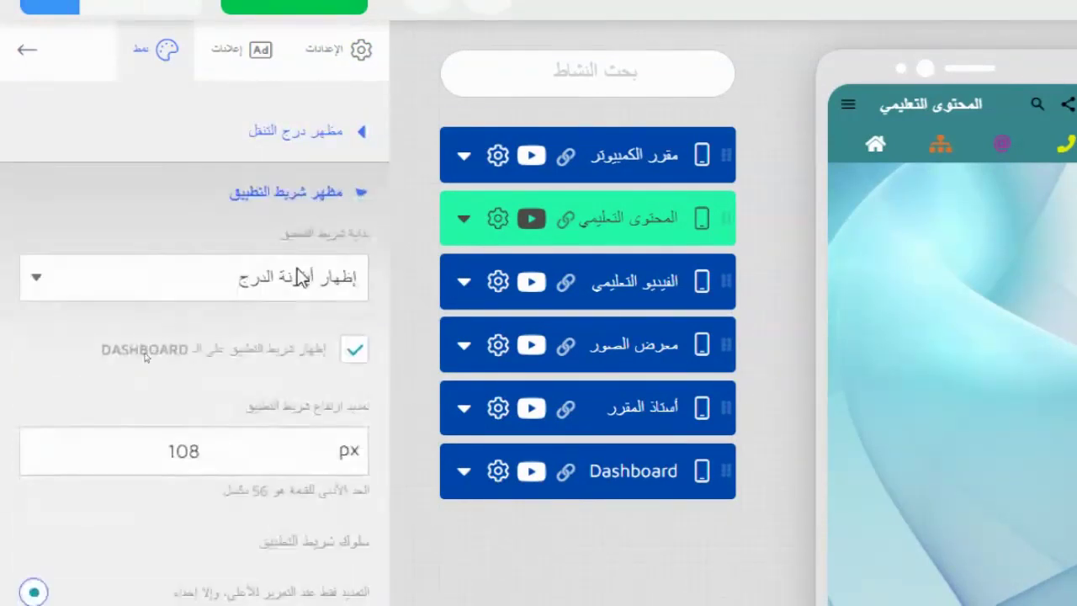
pyautogui.scroll(-5, 277, 317)
pyautogui.scroll(5, 275, 318)
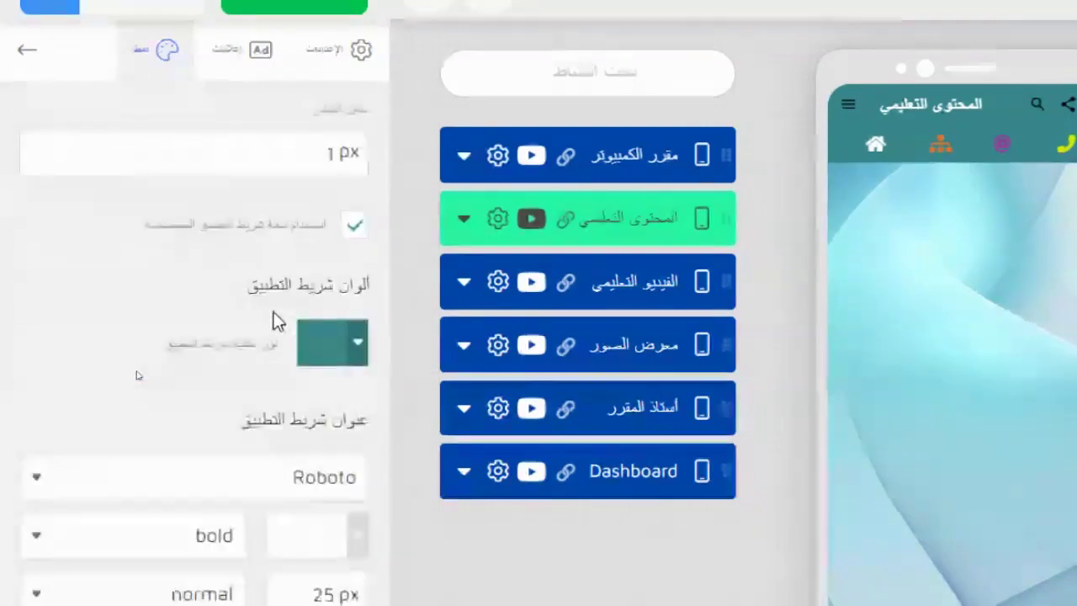
pyautogui.click(357, 342)
pyautogui.moveTo(446, 582); pyautogui.dragTo(478, 594)
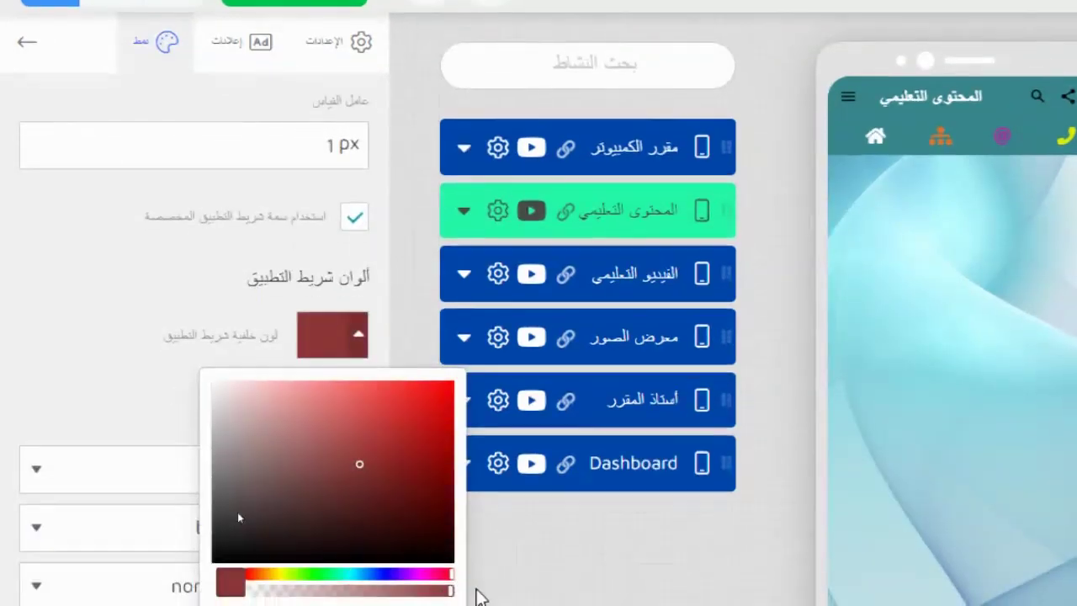
pyautogui.click(478, 594)
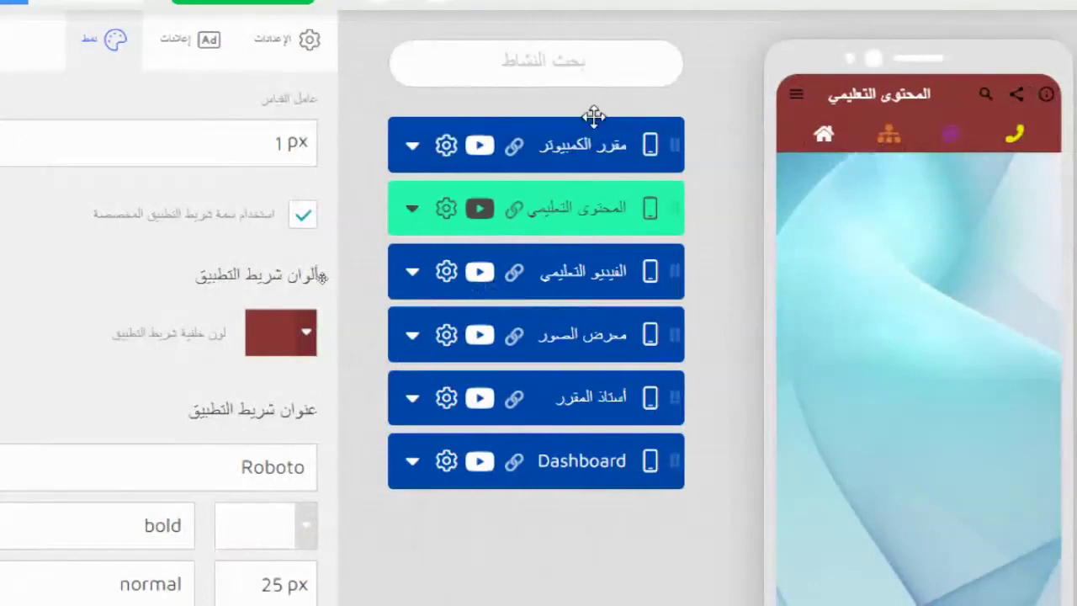
# - Step through مقرر الكمبيوتر and المحتوى التعليمي to reach الفيديو التعليمي's settings
pyautogui.click(614, 141)
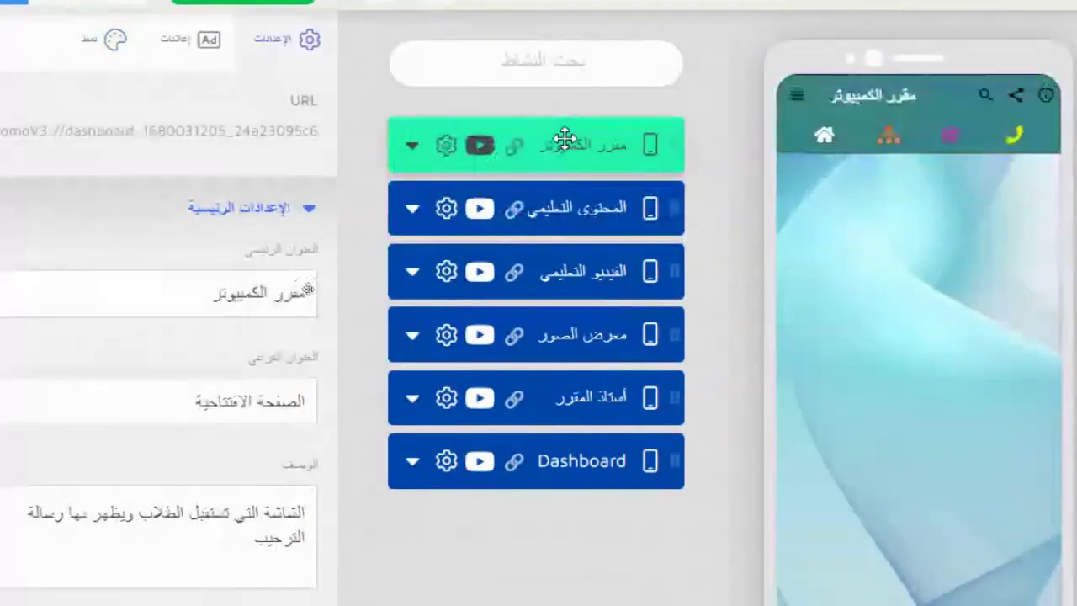
pyautogui.click(580, 219)
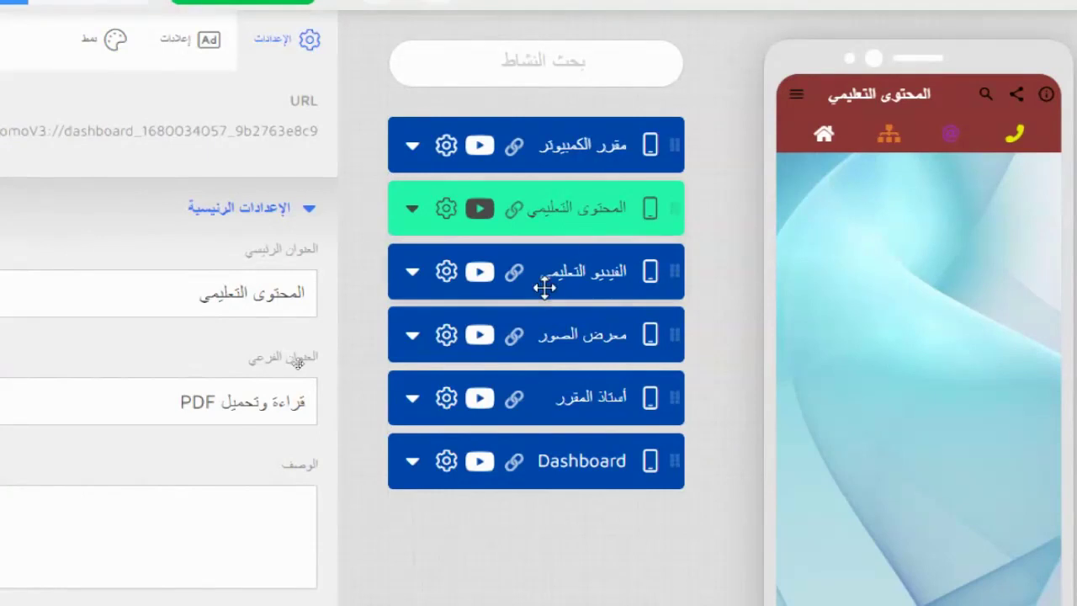
pyautogui.click(589, 270)
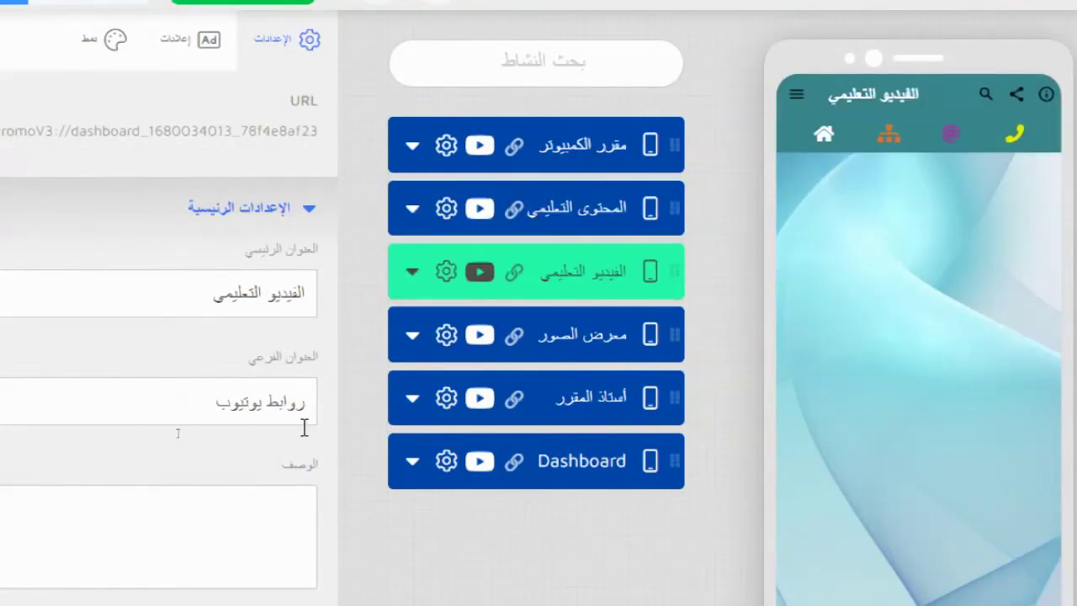
# - Set the الفيديو التعليمي app bar to bright red (R 255, FF0000), then select معرض الصور
pyautogui.click(111, 42)
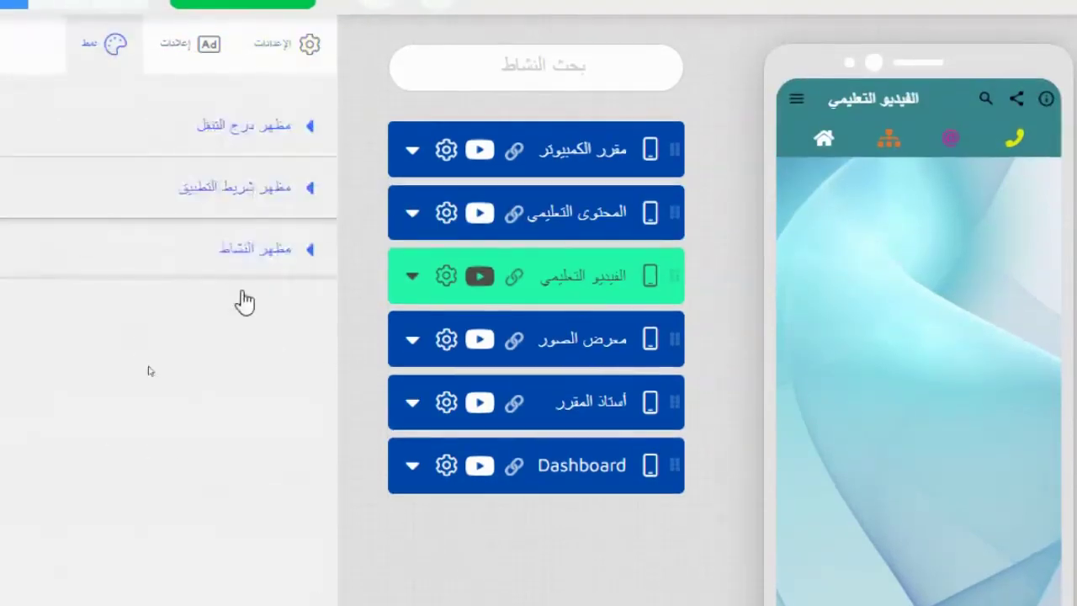
pyautogui.click(249, 185)
pyautogui.scroll(-10, 232, 378)
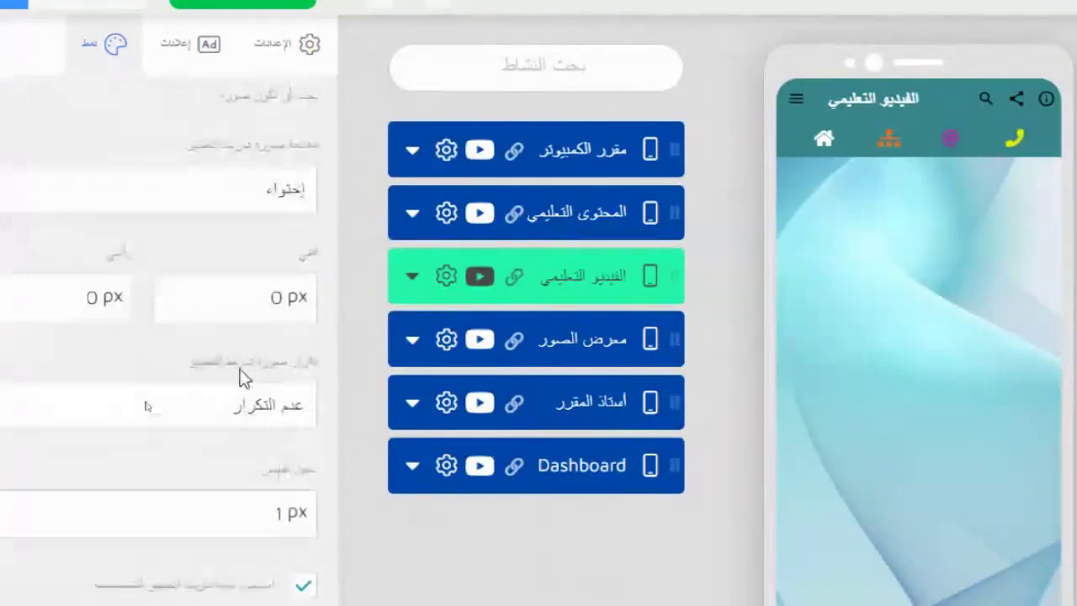
pyautogui.click(308, 339)
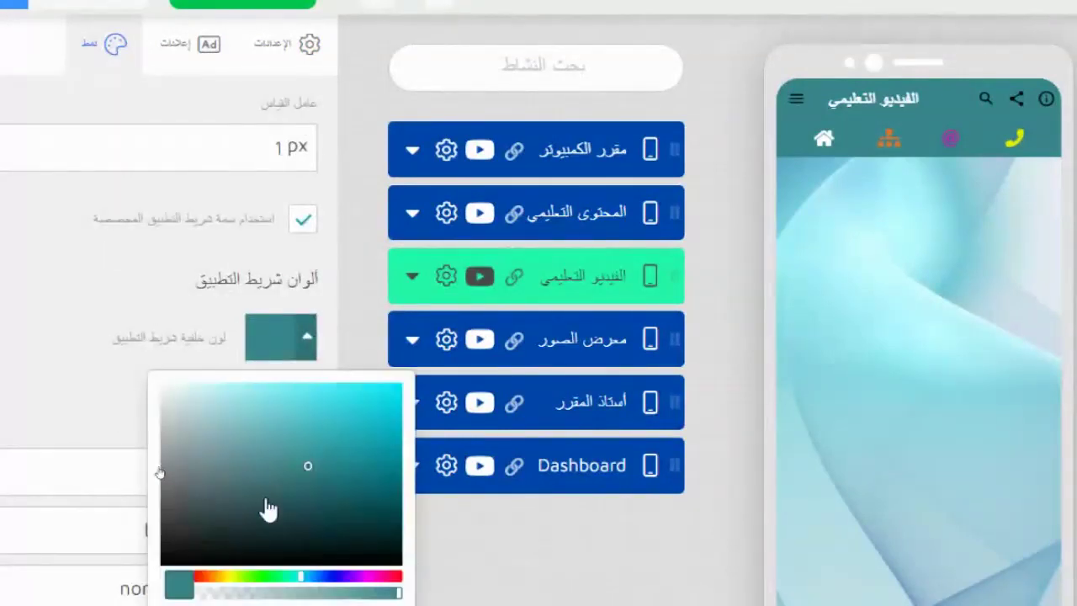
pyautogui.moveTo(210, 579); pyautogui.dragTo(202, 579)
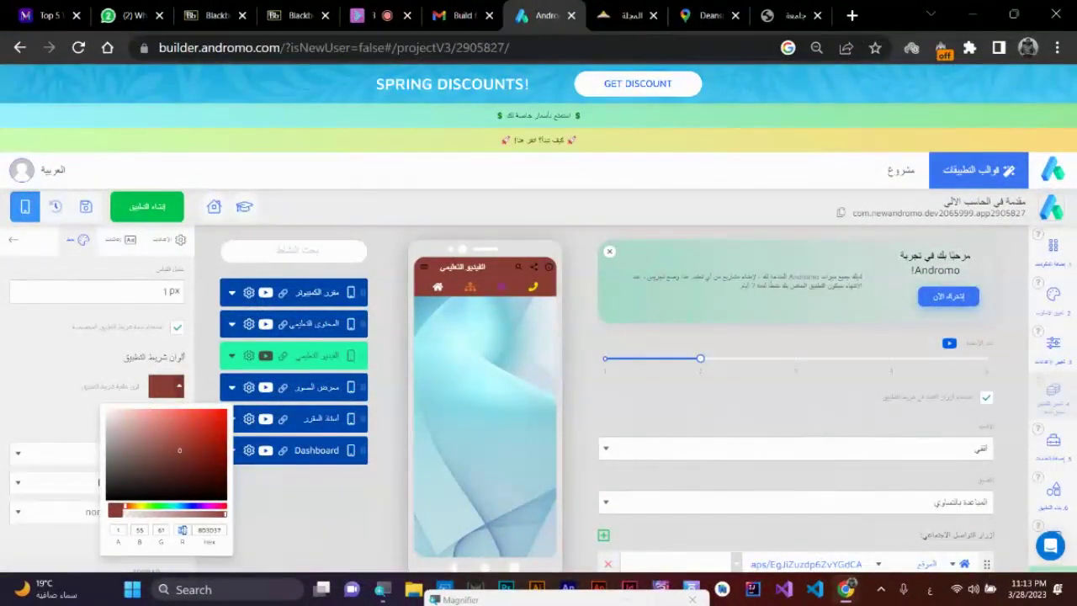
pyautogui.write('255')
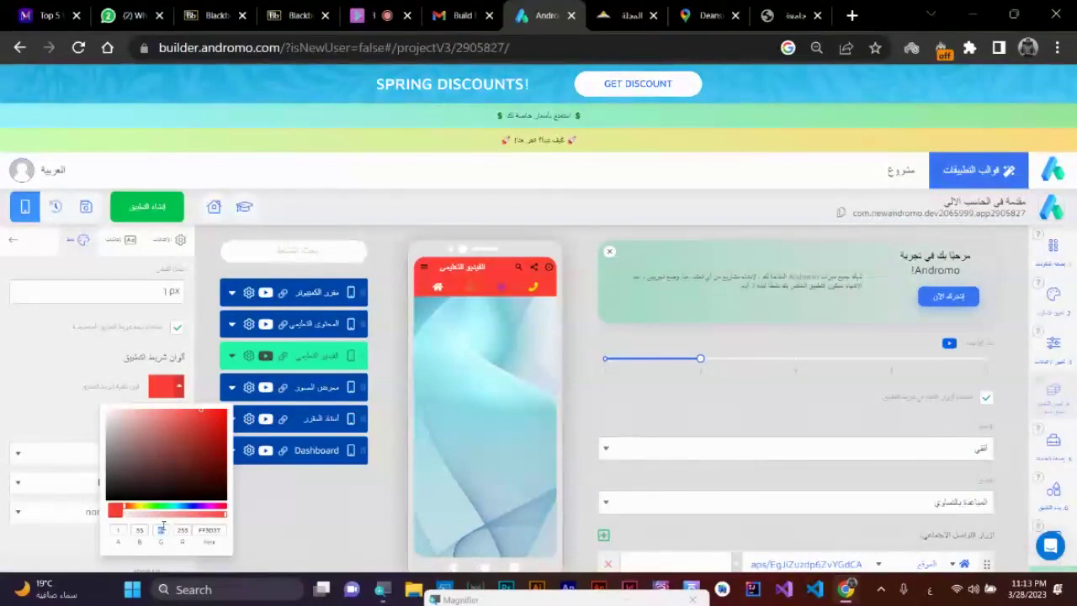
pyautogui.write('0')
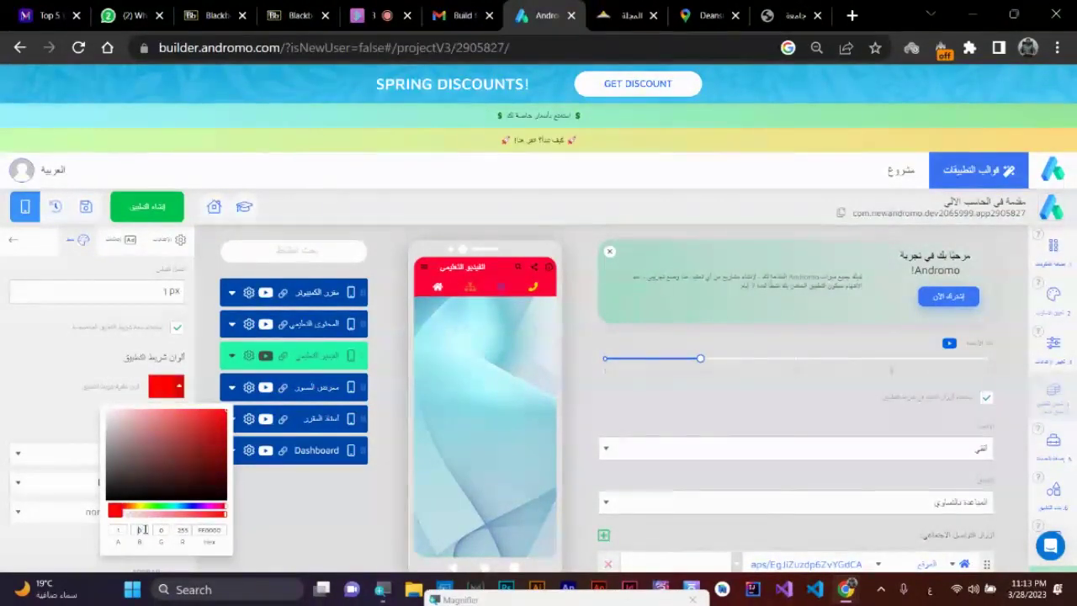
pyautogui.write('0')
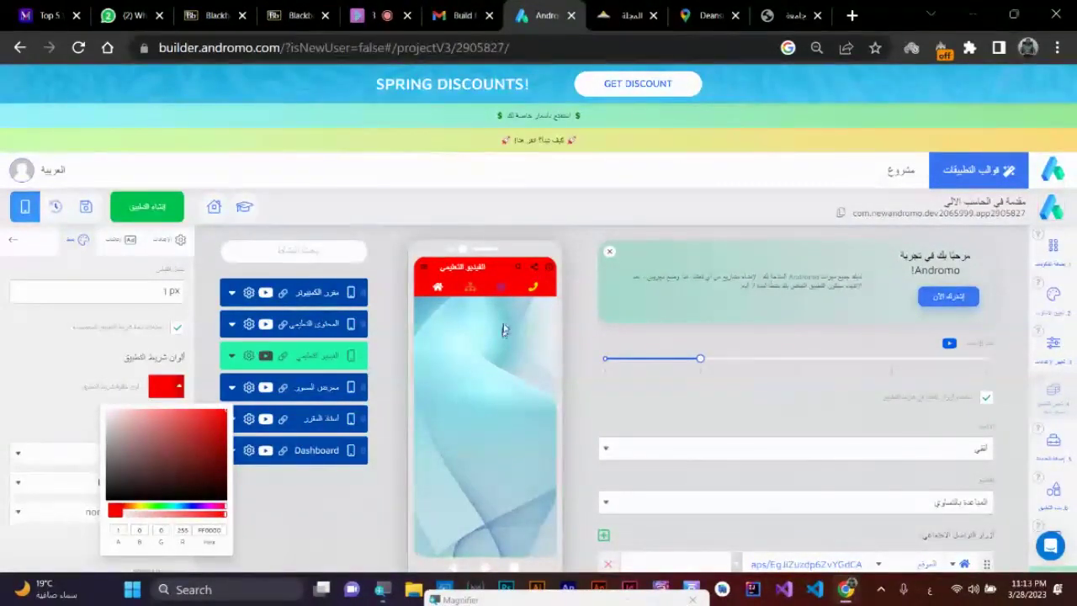
pyautogui.click(500, 360)
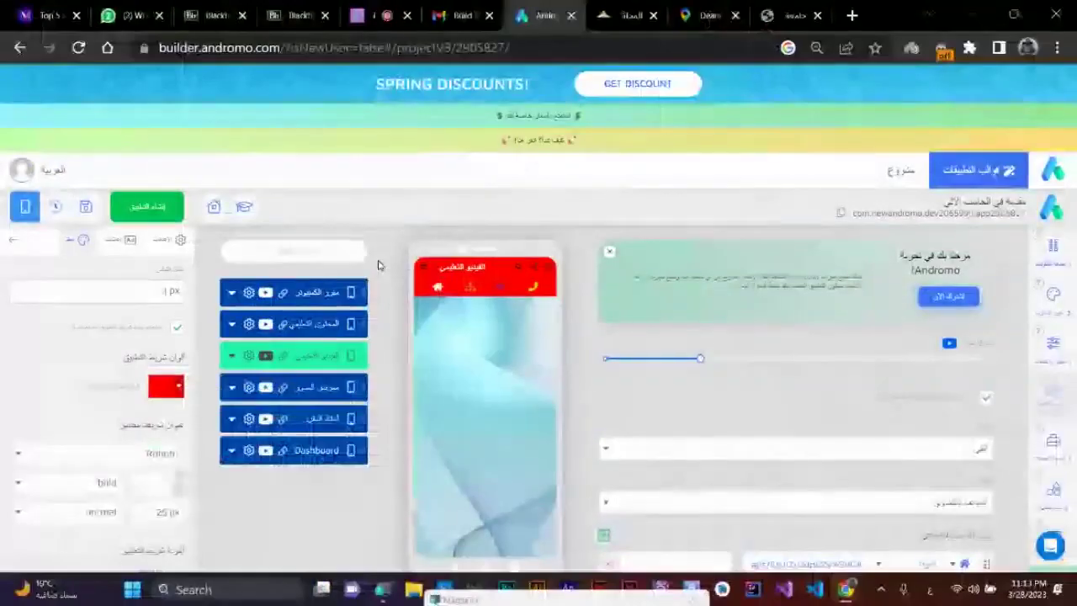
pyautogui.click(318, 386)
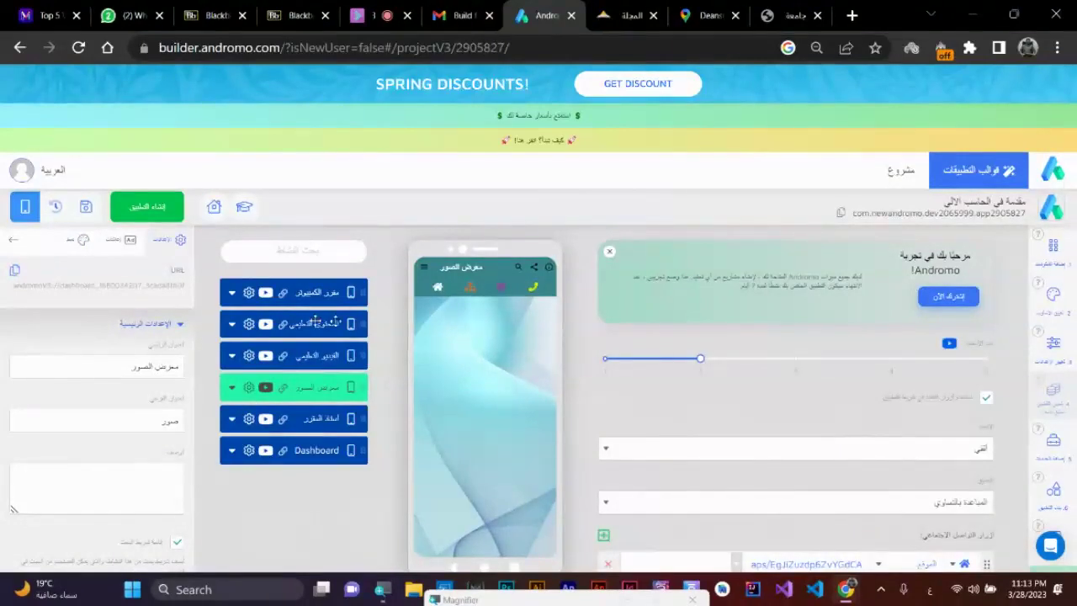
# - Set the معرض الصور activity's app bar colour to olive-yellow
pyautogui.click(83, 240)
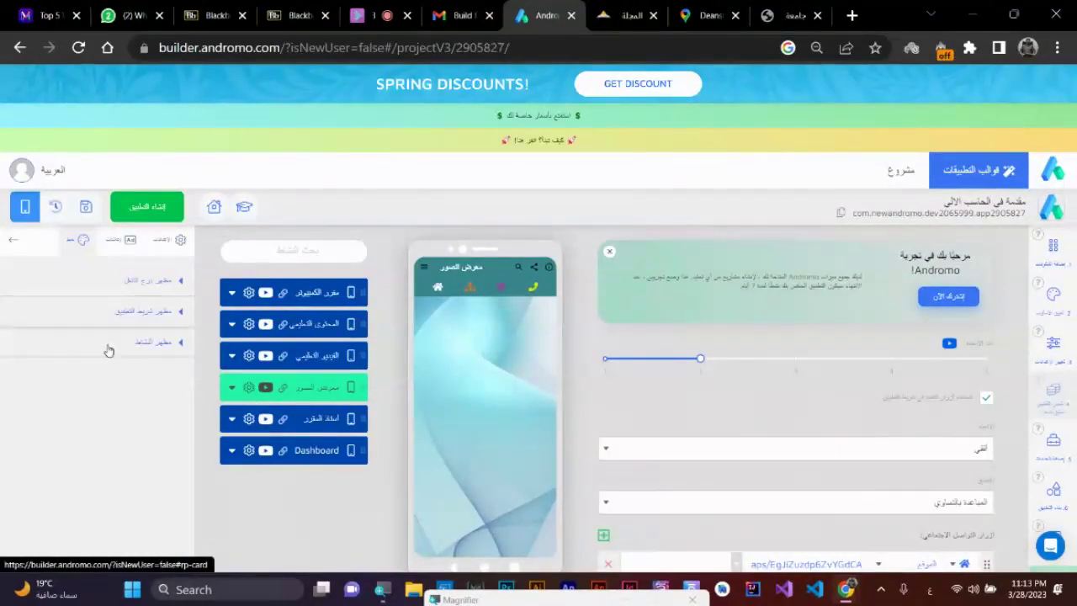
pyautogui.click(168, 313)
pyautogui.scroll(-5, 175, 395)
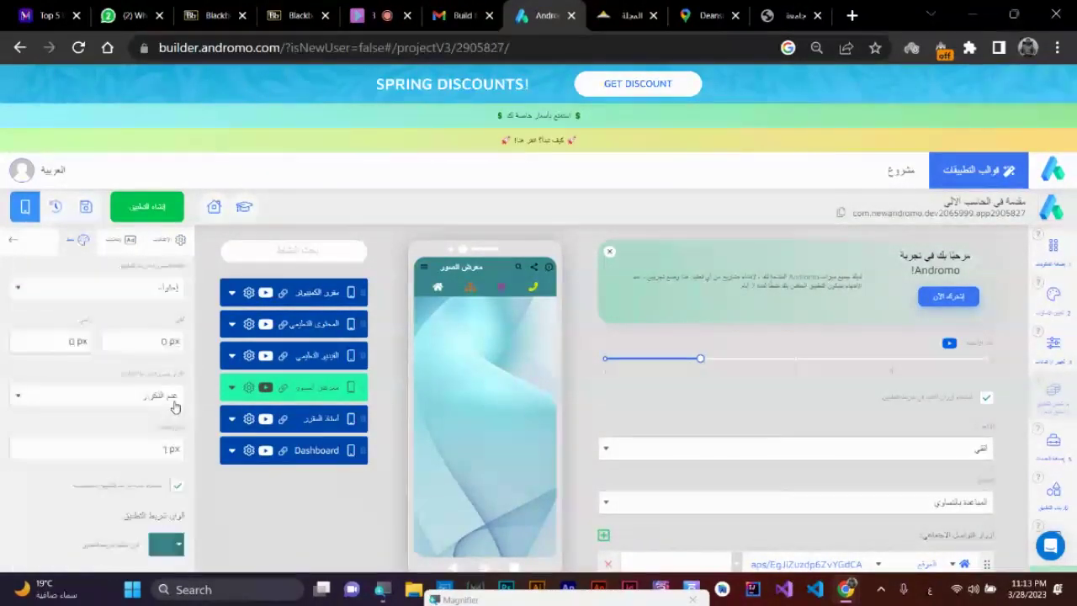
pyautogui.click(168, 389)
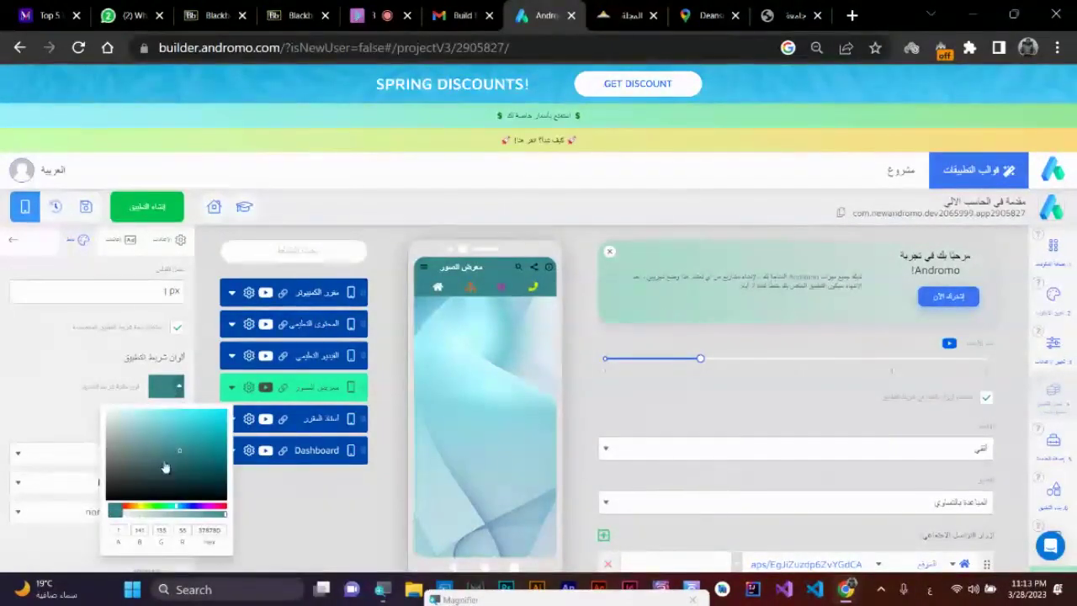
pyautogui.click(141, 508)
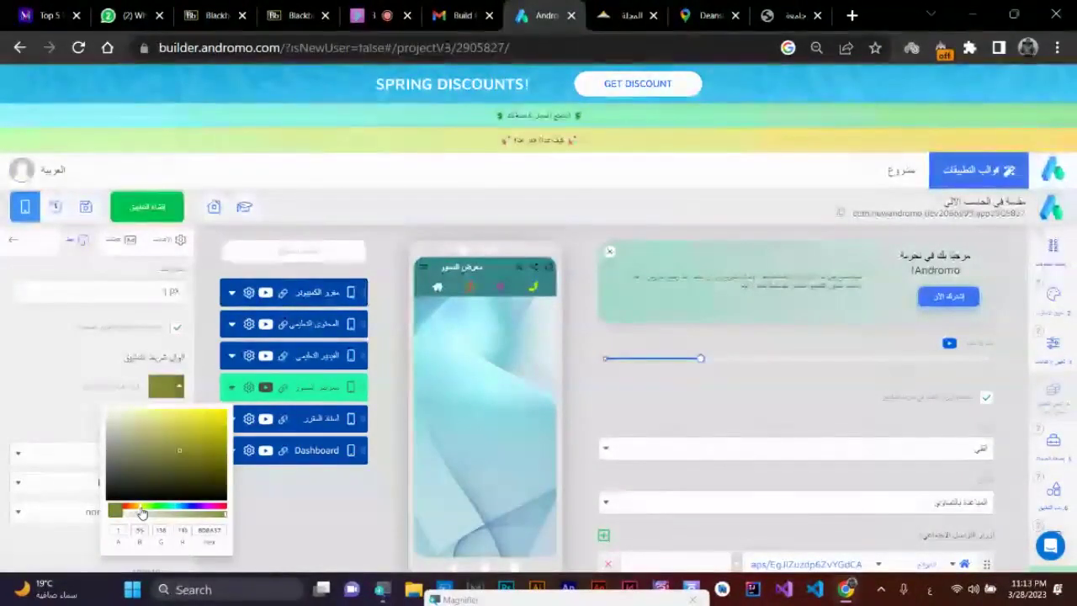
pyautogui.click(326, 422)
# - Review each activity's app bar colour, finishing on the أستاذ المقرر settings
pyautogui.click(326, 423)
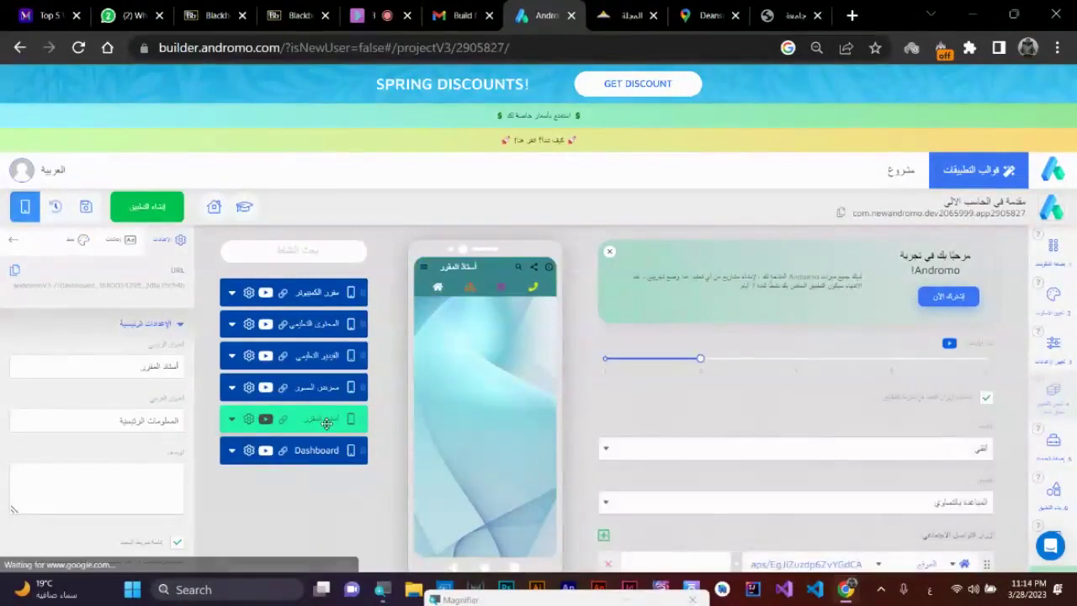
pyautogui.click(320, 292)
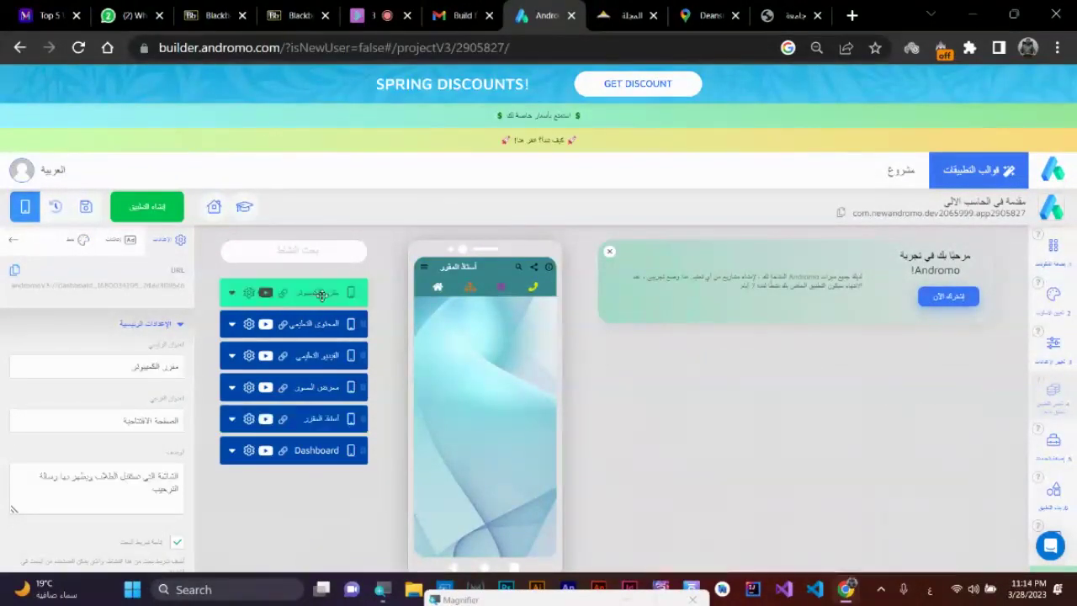
pyautogui.click(320, 323)
pyautogui.click(320, 355)
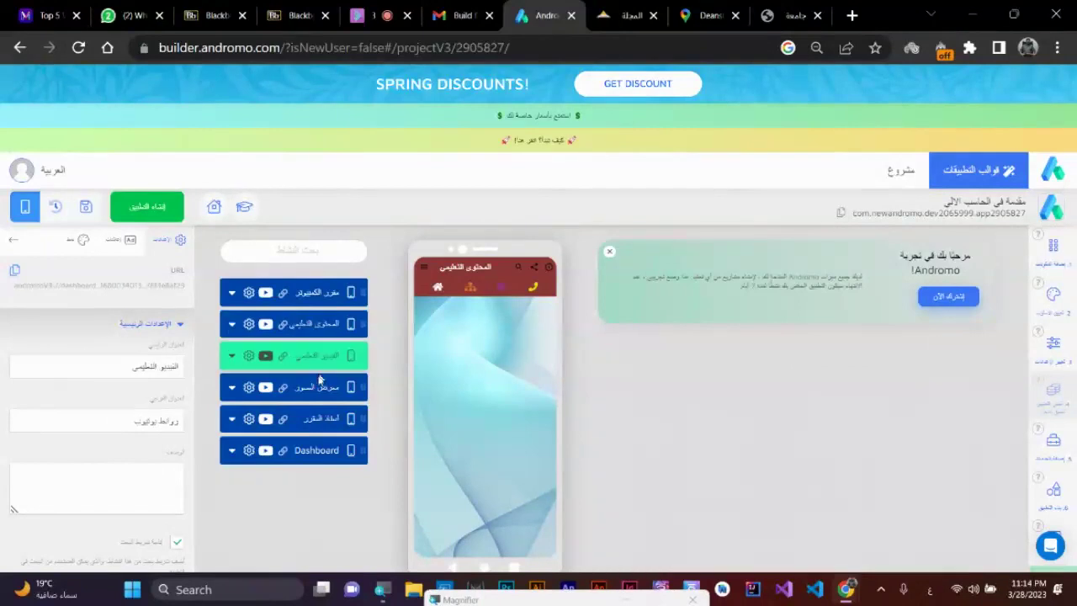
pyautogui.click(318, 387)
pyautogui.click(307, 418)
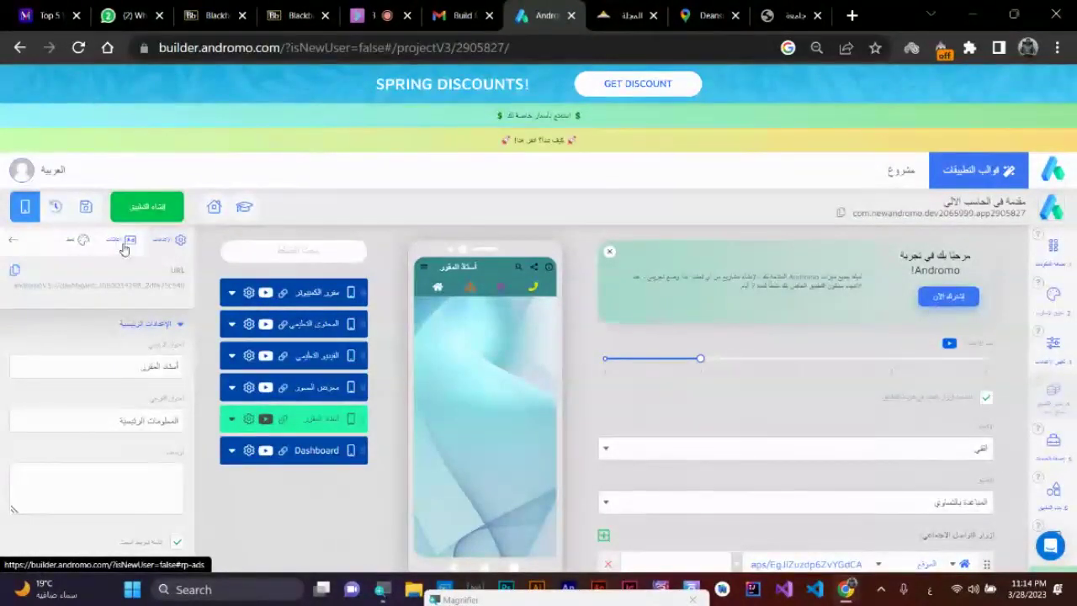
# - Select the Dashboard activity and show the Components panel with its Dashboard, list and Carousel category
pyautogui.click(1062, 264)
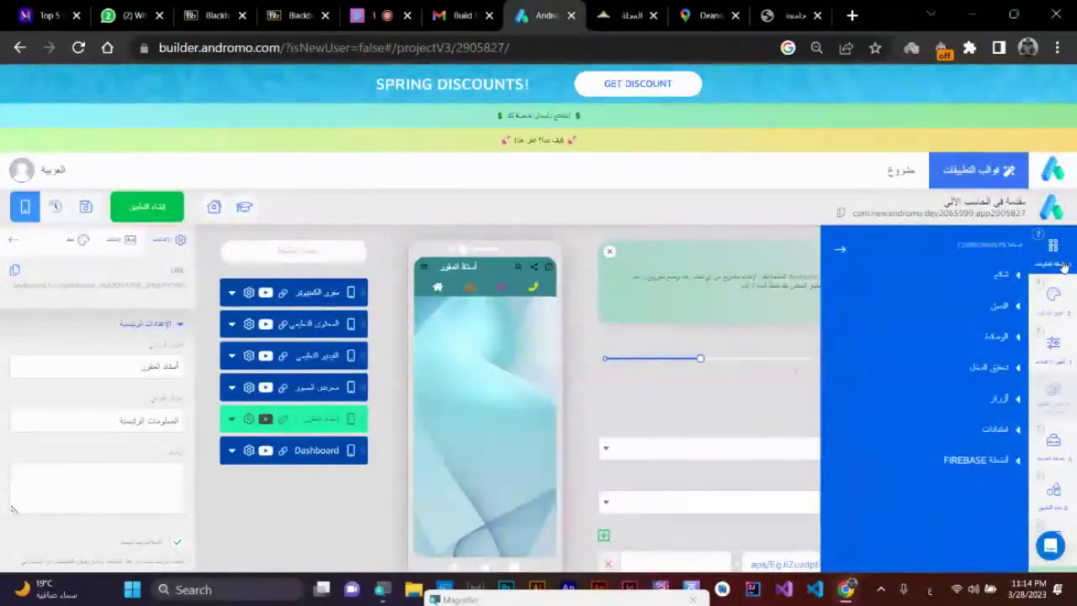
pyautogui.click(1001, 306)
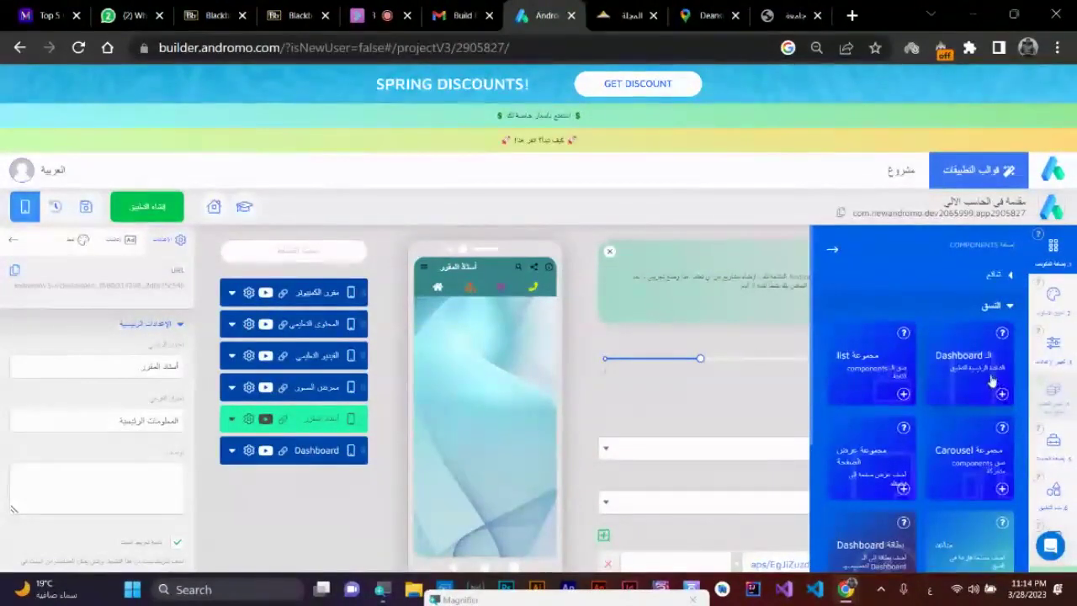
pyautogui.click(319, 454)
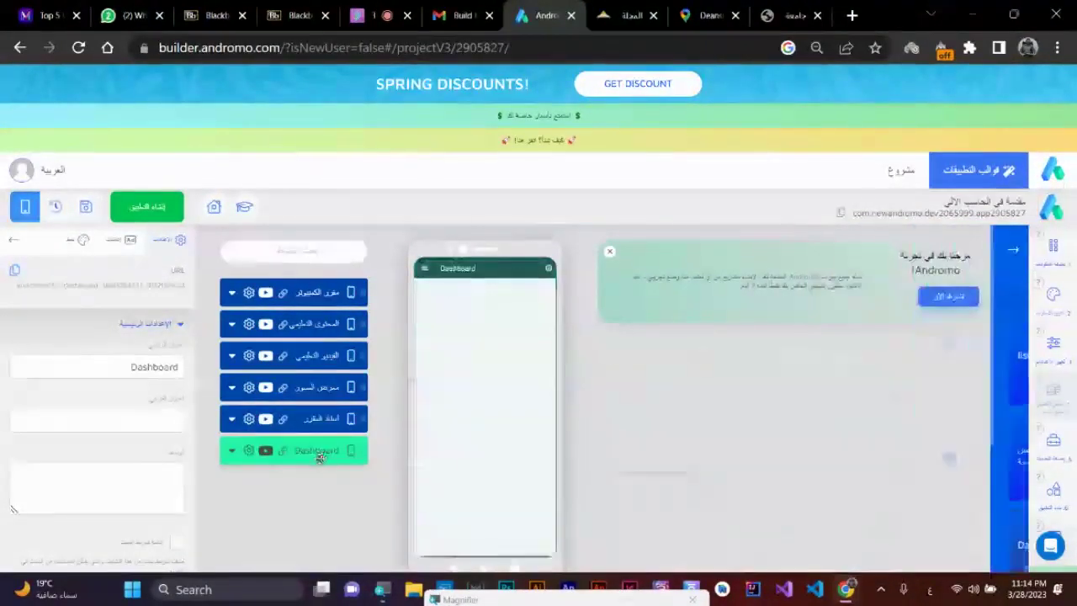
pyautogui.click(1054, 258)
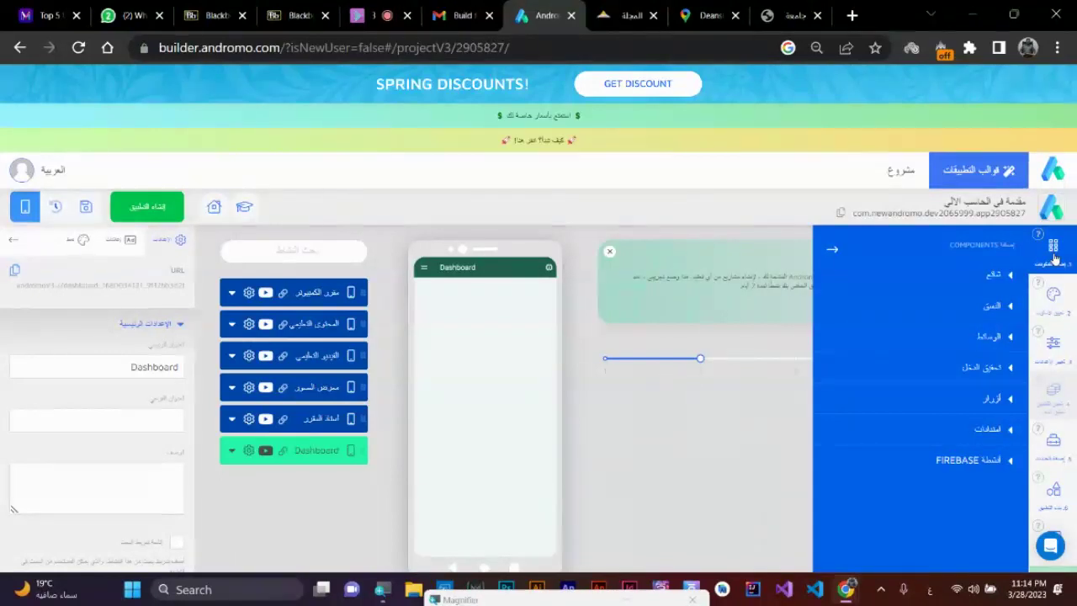
# - Select the الفيديو التعليمي screen in Andromo and start a new blank browser tab
pyautogui.click(294, 354)
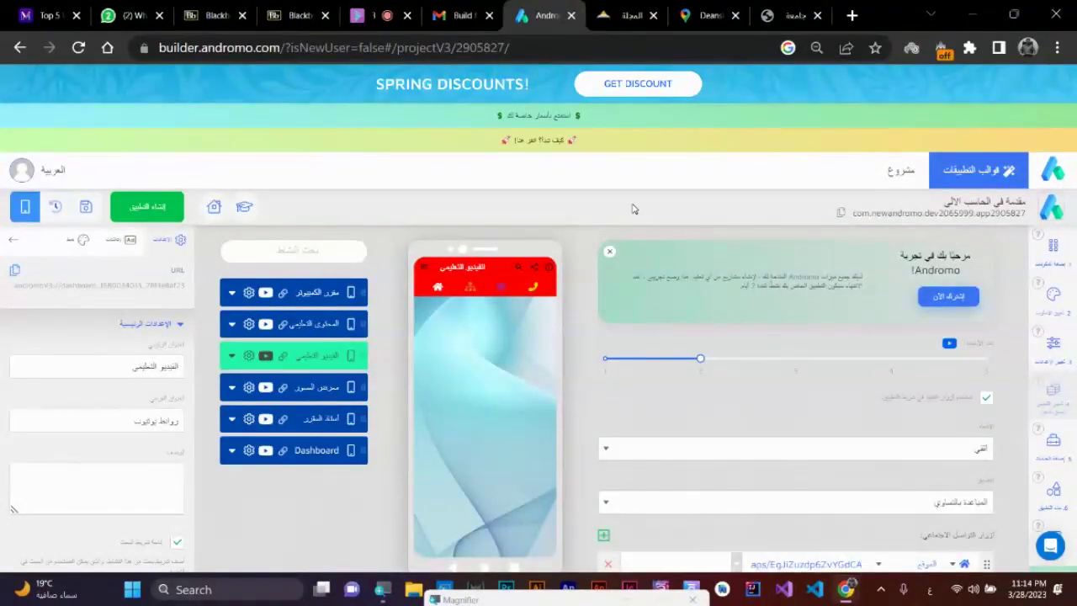
pyautogui.click(855, 14)
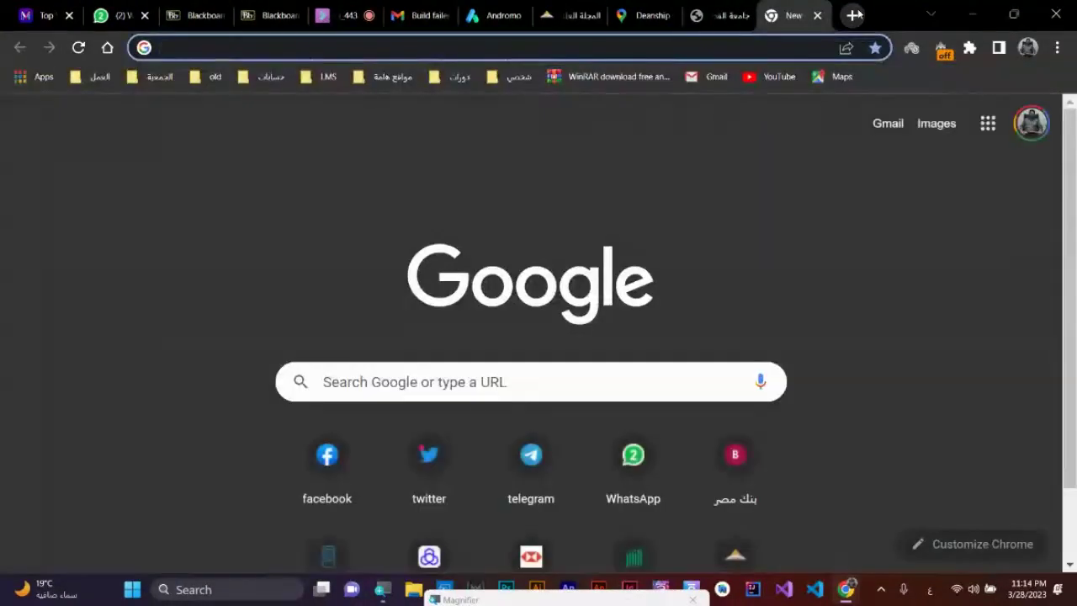
# - Load YouTube from the bookmark, browse the home feed, then close it to return to Andromo
pyautogui.click(774, 77)
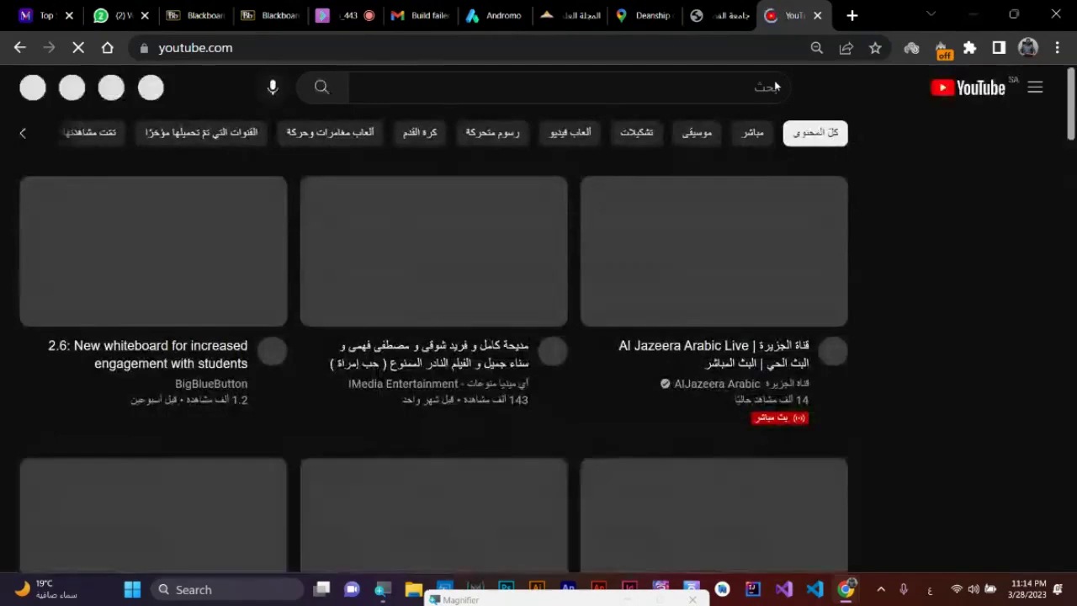
pyautogui.scroll(-8, 797, 353)
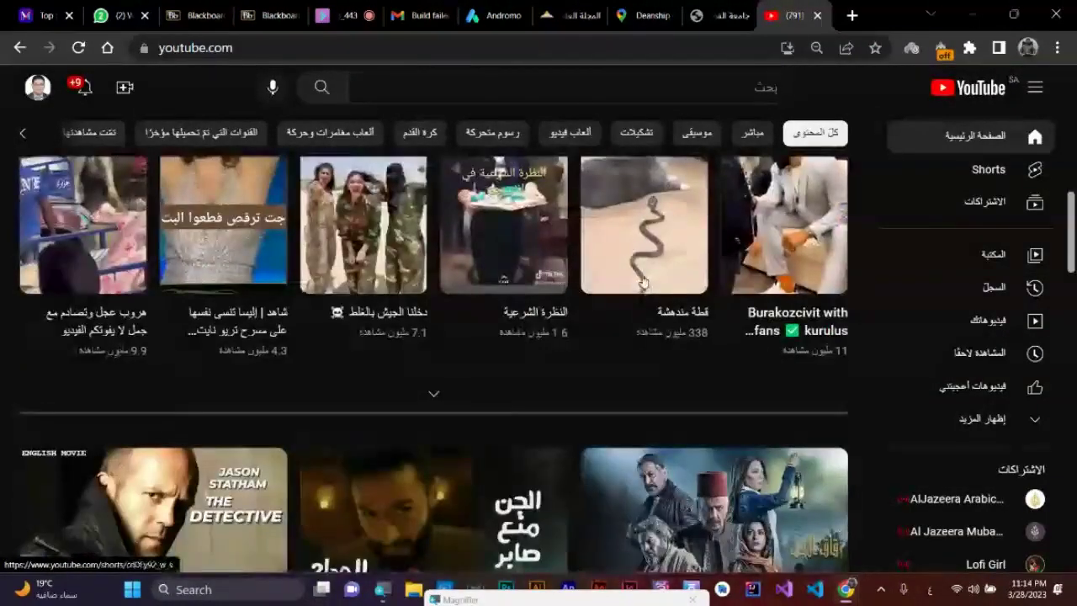
pyautogui.scroll(-3, 648, 305)
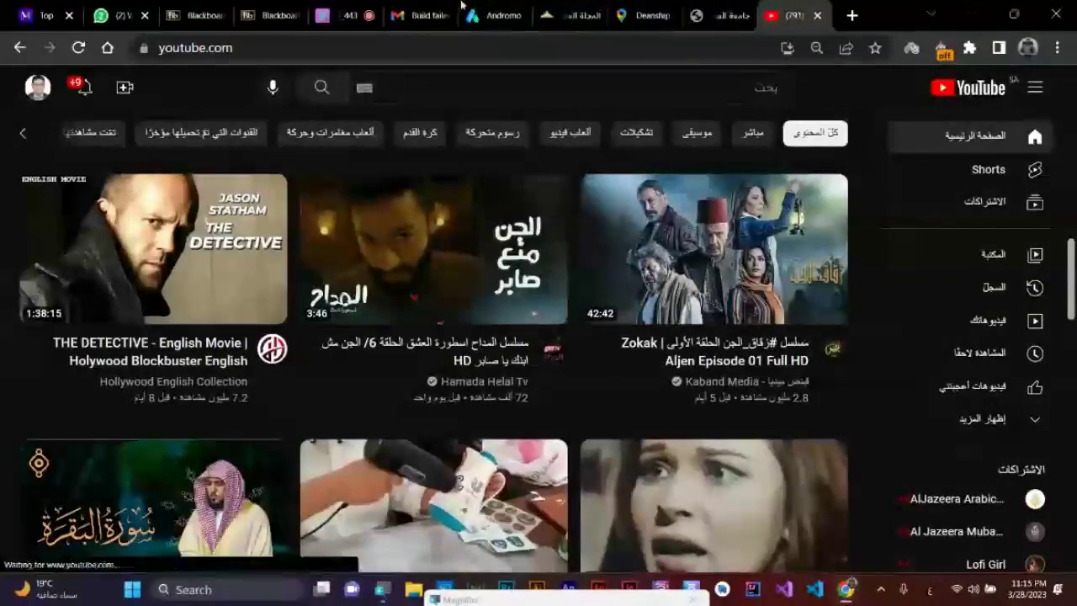
pyautogui.click(818, 16)
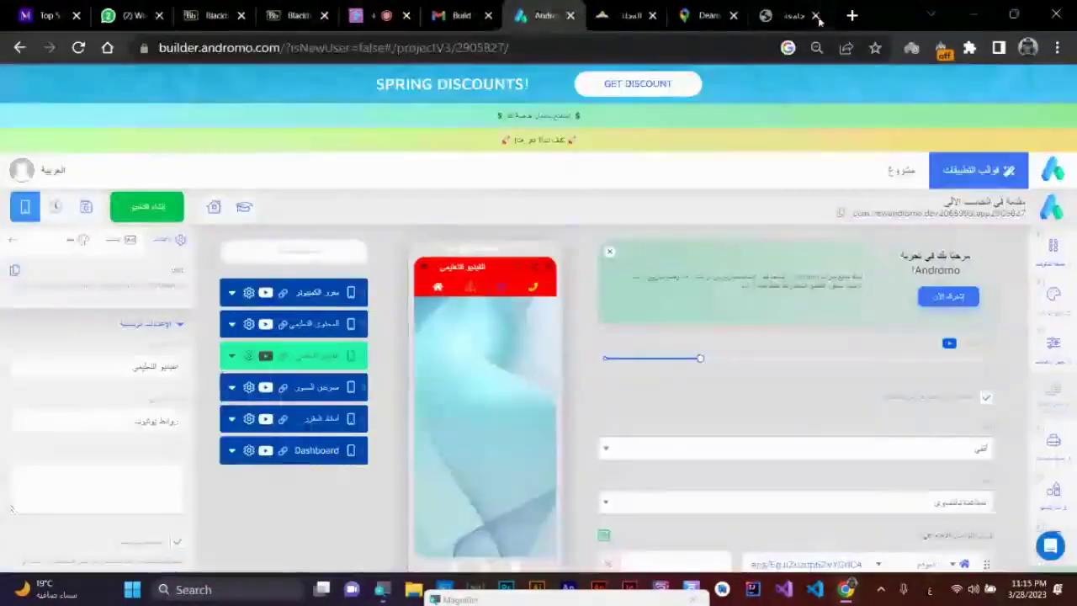
# - On the Qassim University site, go to the e-learning deanship via الإدارة > العمادات
pyautogui.click(794, 15)
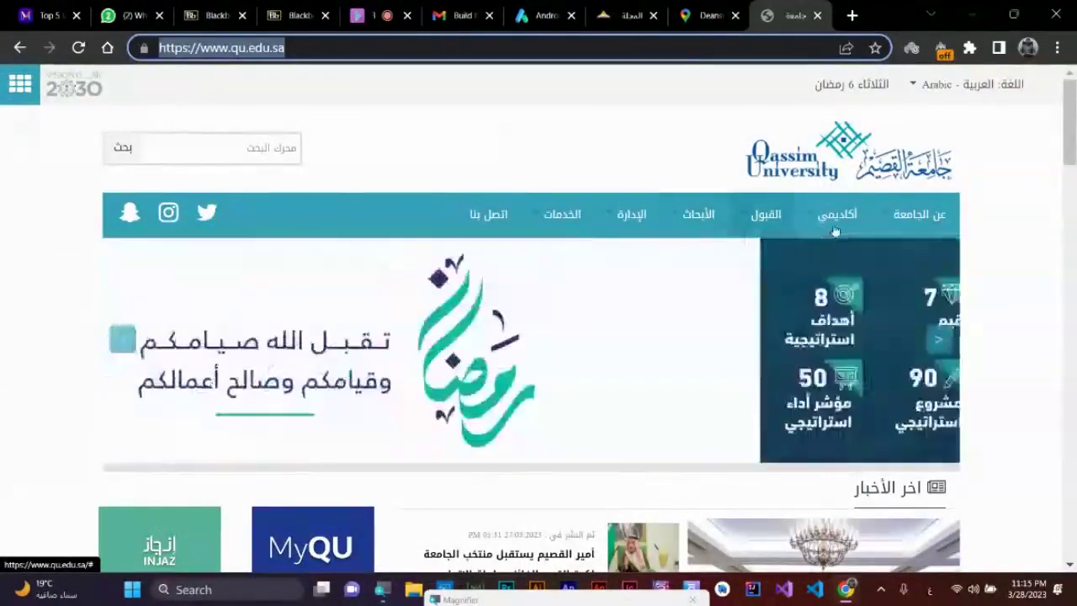
pyautogui.click(606, 224)
pyautogui.moveTo(526, 341)
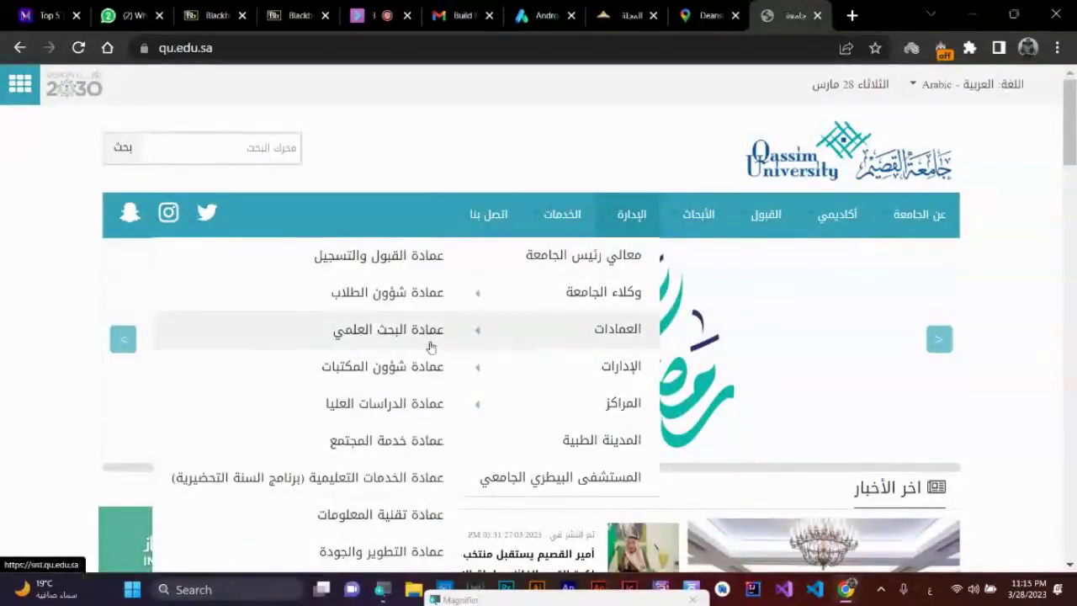
pyautogui.scroll(-2, 409, 353)
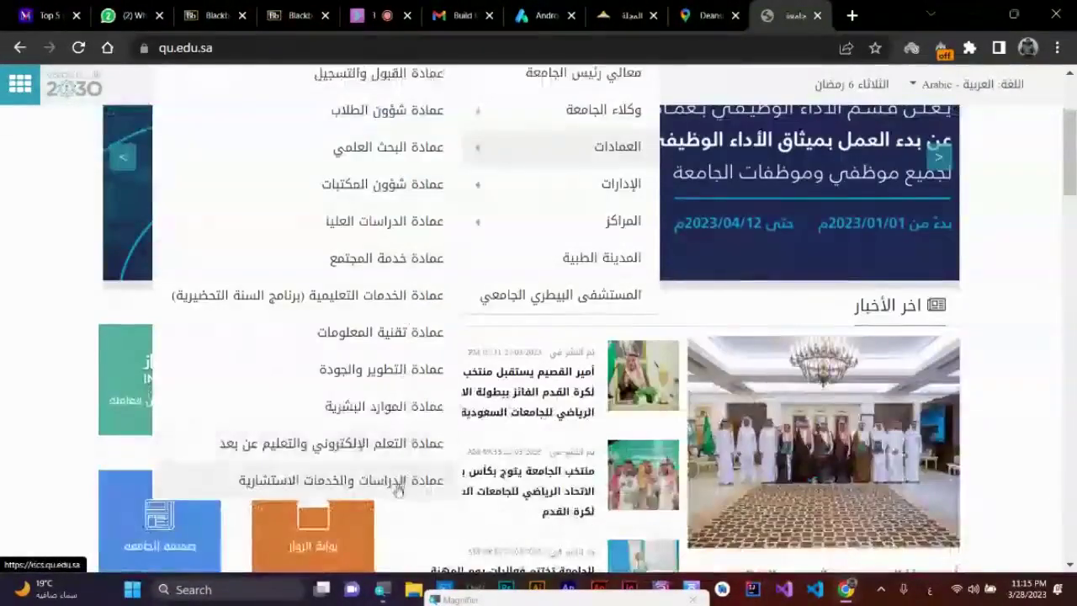
pyautogui.click(391, 446)
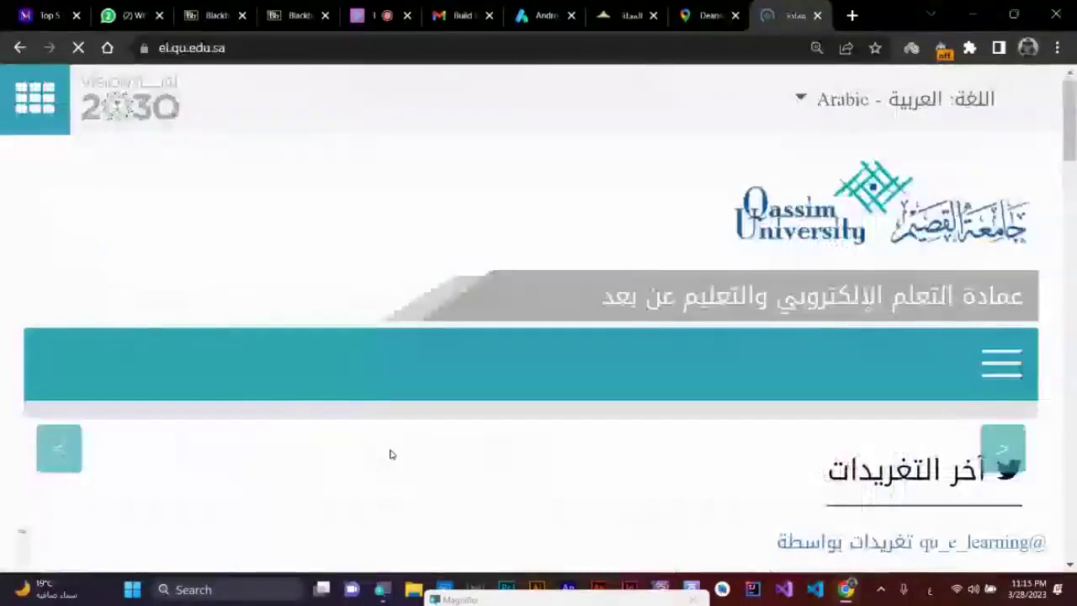
# - Open the deanship's الدروس التعليمية page and its lessons for faculty members
pyautogui.scroll(-3, 841, 286)
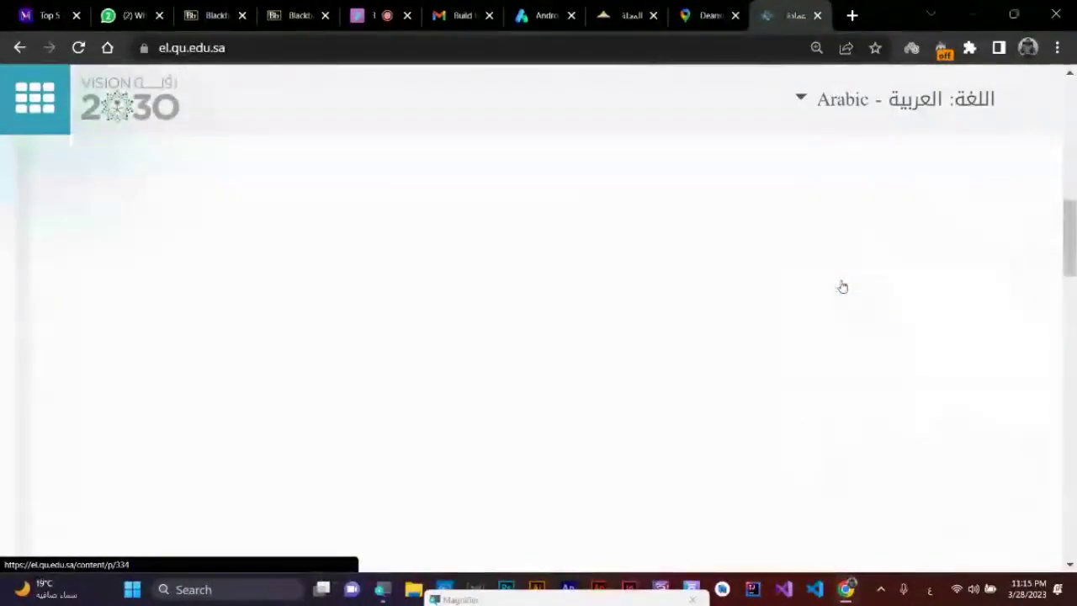
pyautogui.scroll(6, 842, 286)
pyautogui.scroll(3, 753, 282)
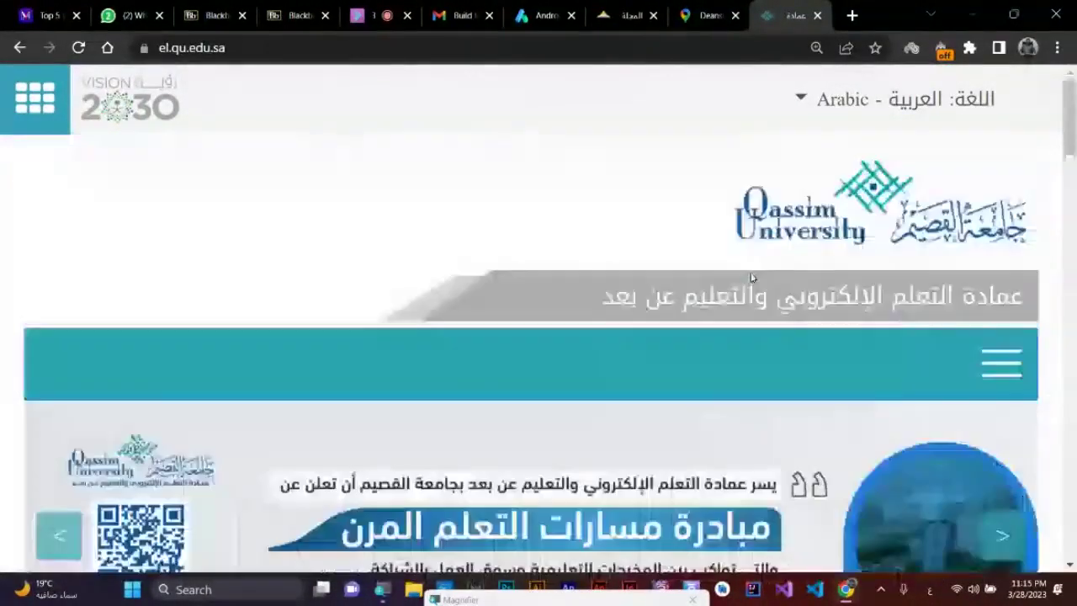
pyautogui.scroll(-3, 752, 282)
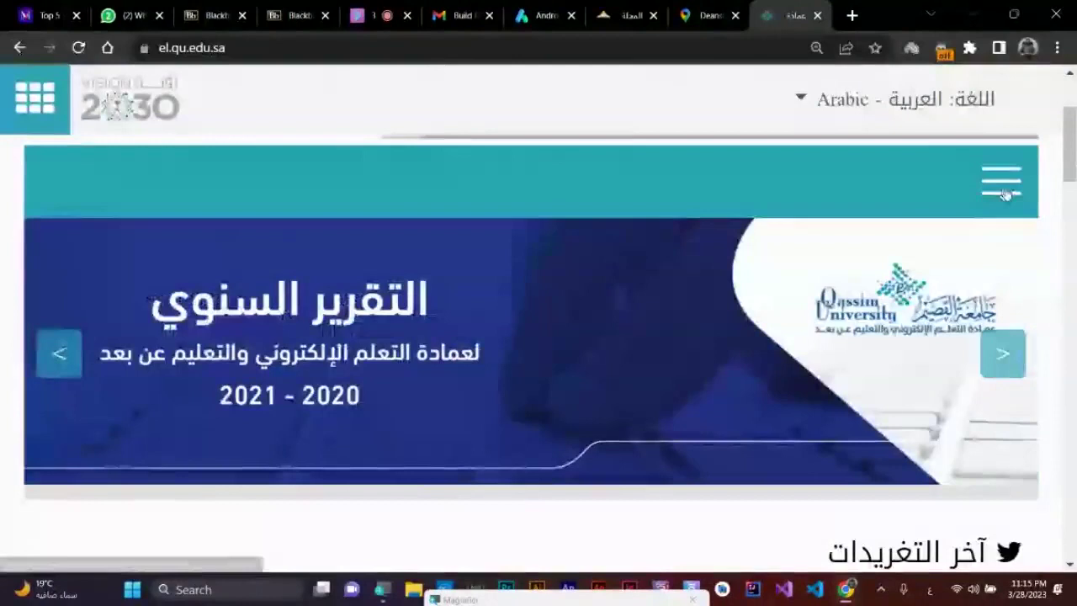
pyautogui.click(1005, 193)
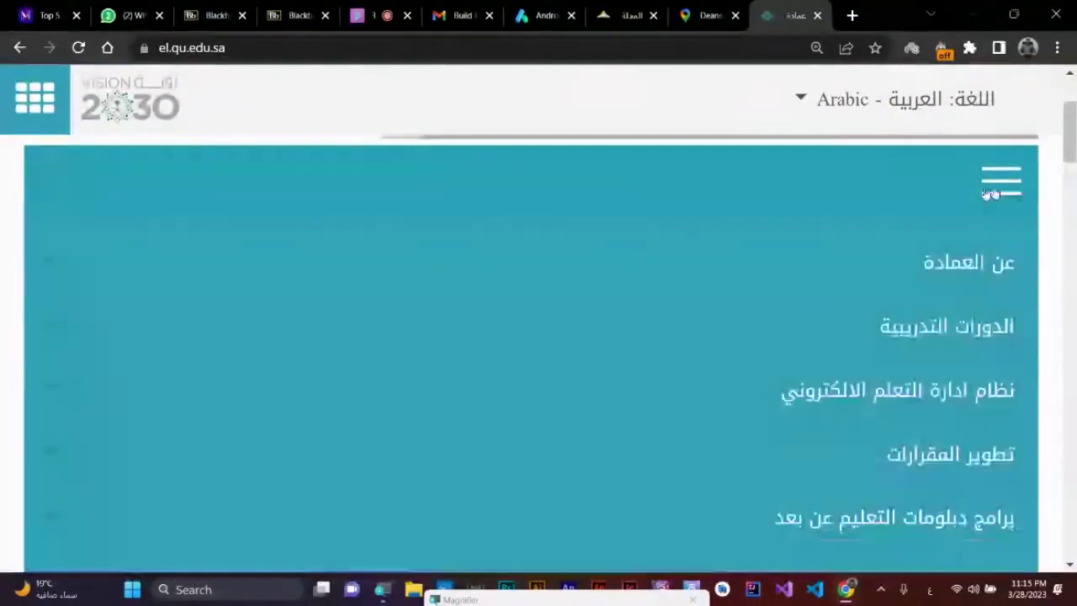
pyautogui.scroll(-5, 807, 303)
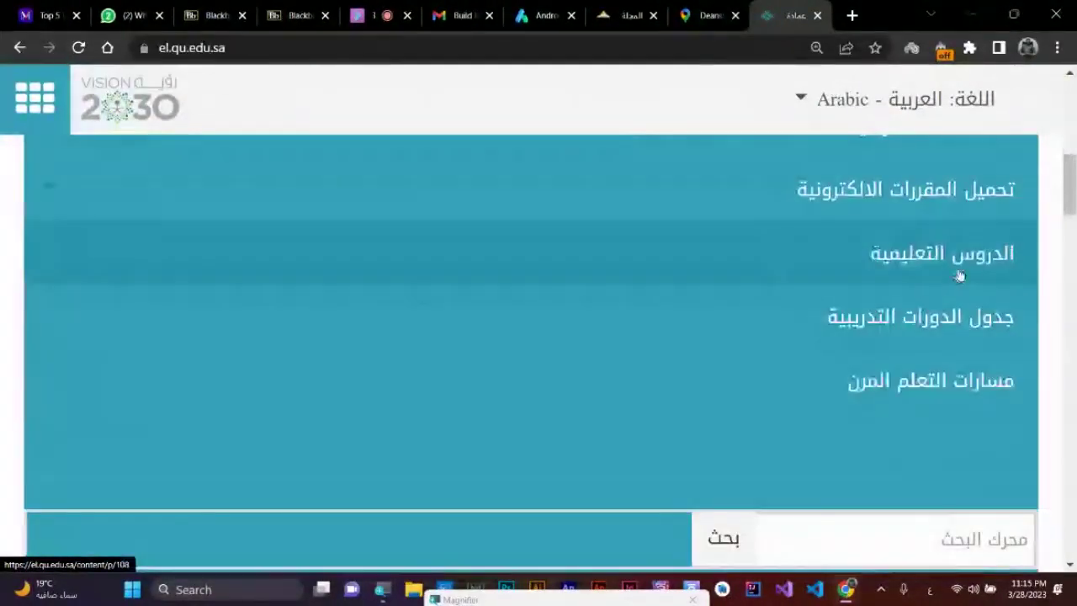
pyautogui.click(965, 267)
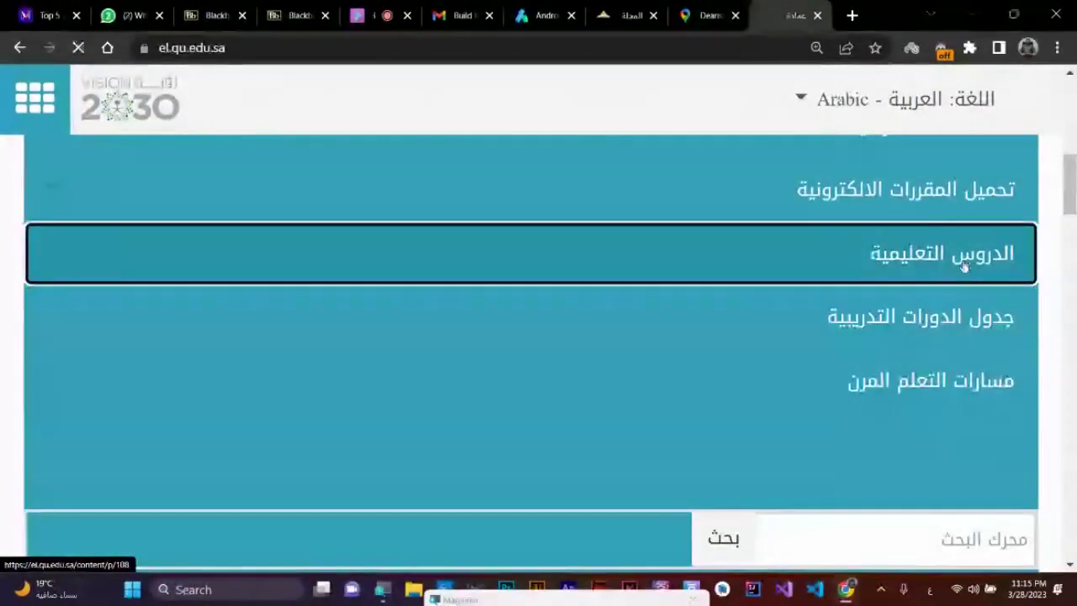
pyautogui.scroll(-5, 657, 334)
pyautogui.scroll(-5, 660, 334)
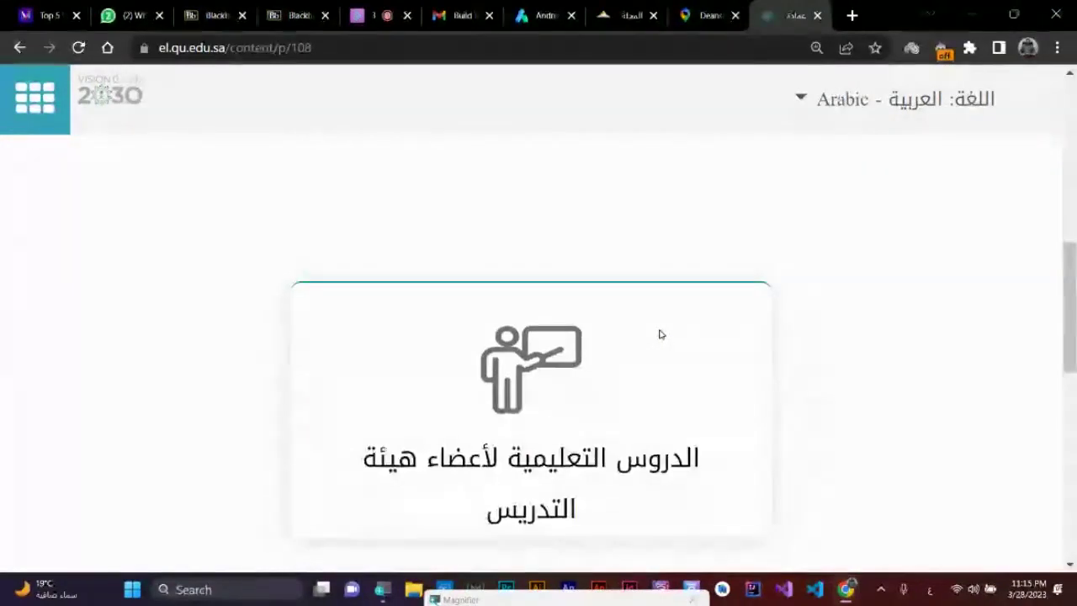
pyautogui.click(551, 196)
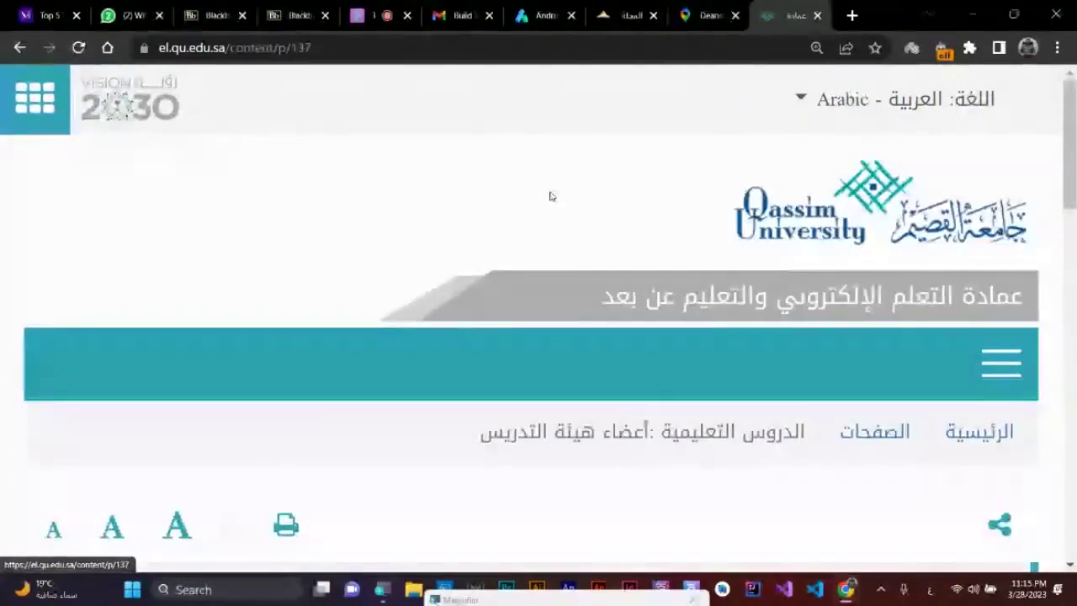
# - Open the Mobile-compatible e-tests lesson and follow its embedded video to the YouTube channel
pyautogui.scroll(-8, 551, 196)
pyautogui.click(732, 321)
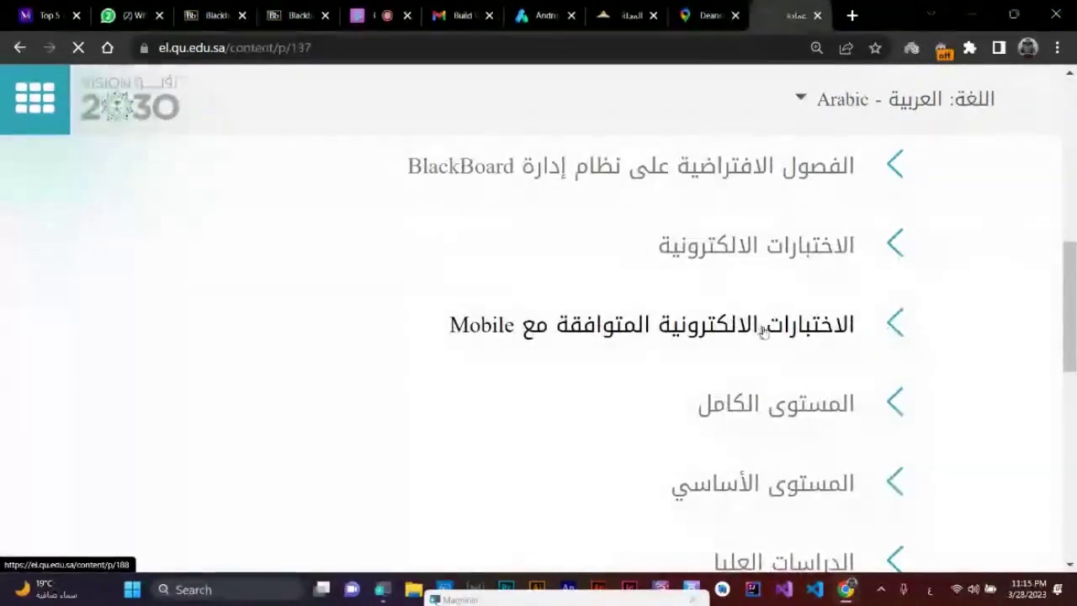
pyautogui.scroll(-5, 785, 354)
pyautogui.scroll(-5, 786, 384)
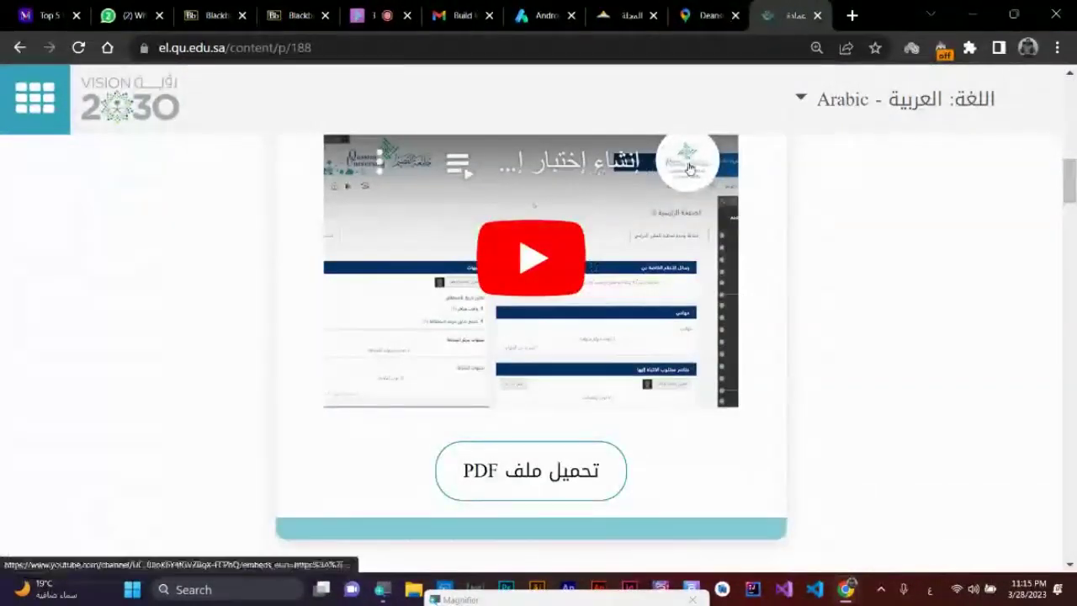
pyautogui.click(678, 165)
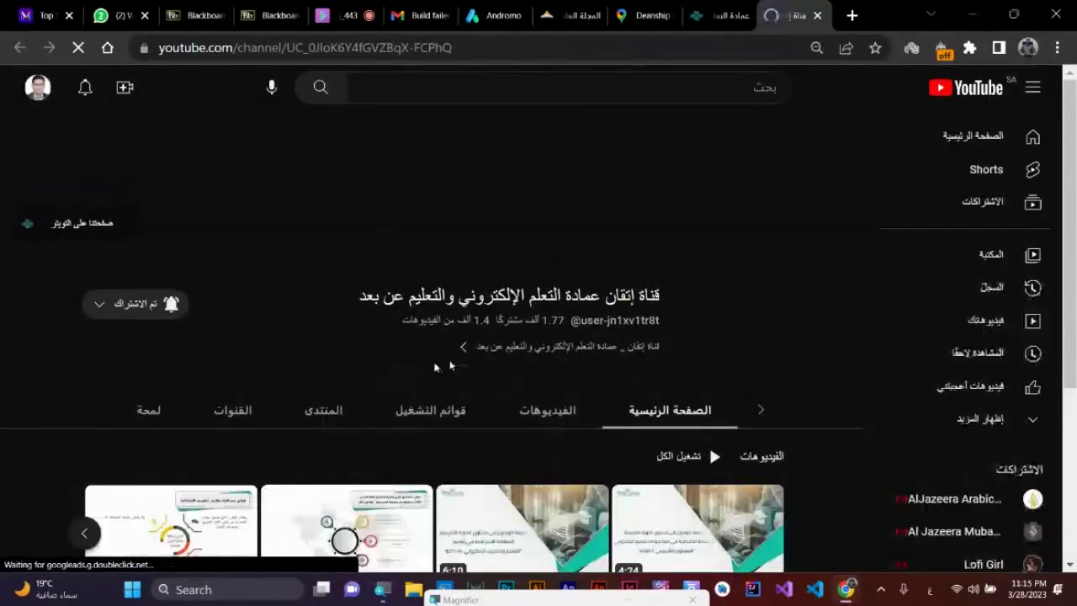
# - List the ITQAN channel's uploaded videos
pyautogui.scroll(-2, 656, 381)
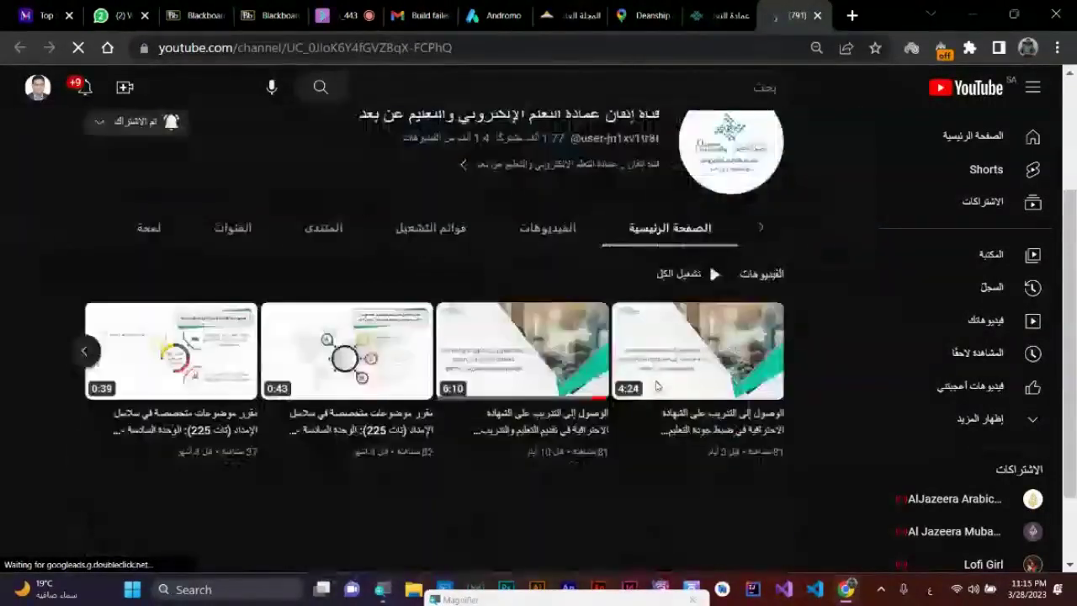
pyautogui.scroll(2, 583, 313)
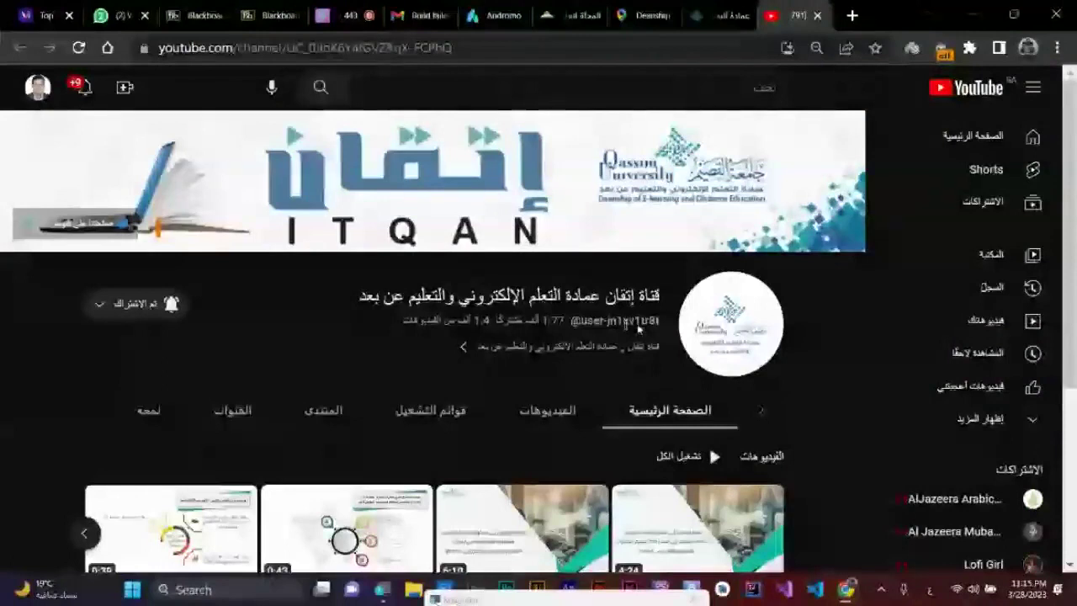
pyautogui.click(548, 411)
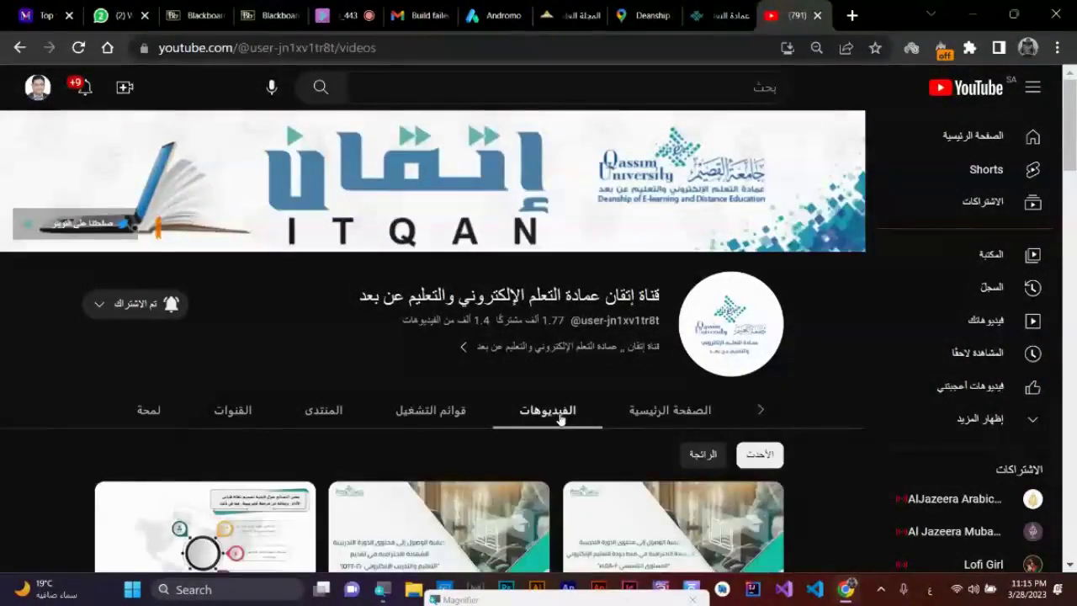
pyautogui.scroll(-3, 559, 418)
pyautogui.scroll(1, 561, 419)
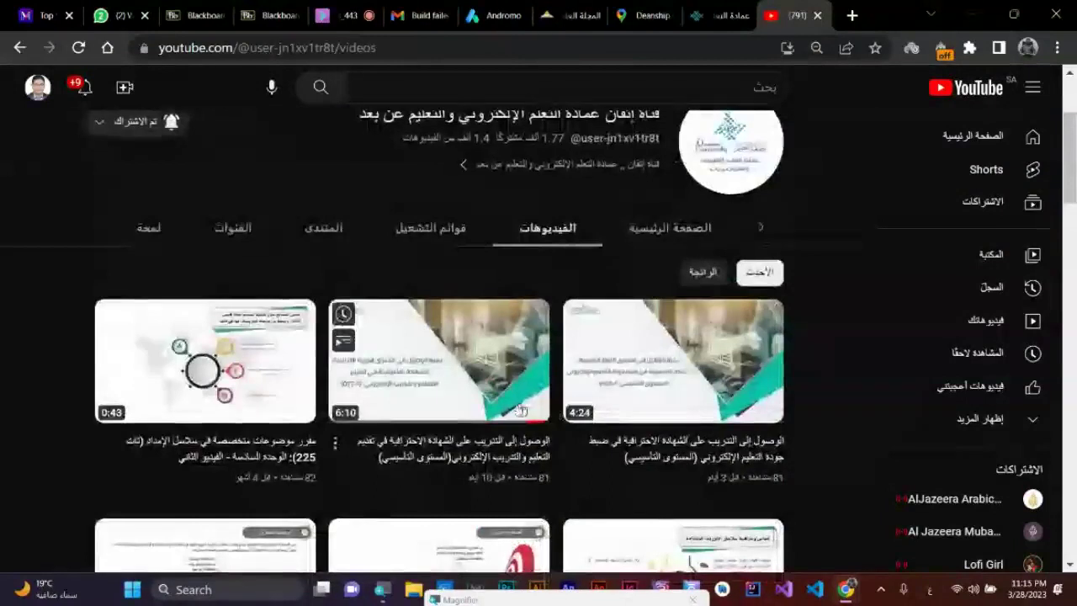
# - Find the CS101 playlist among the channel's playlists and open it in a new tab
pyautogui.moveTo(493, 419)
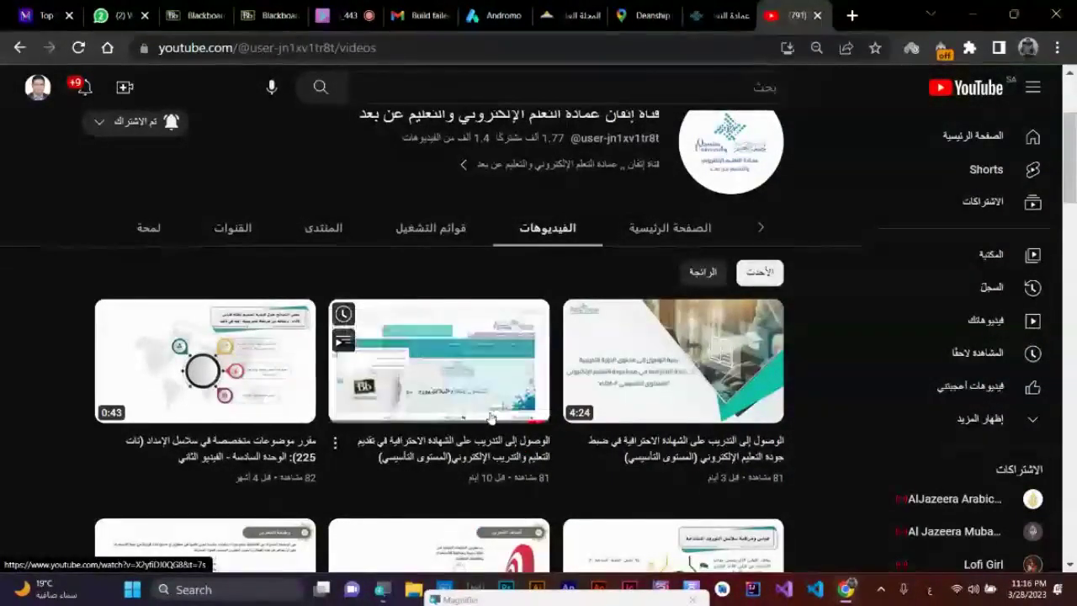
pyautogui.click(427, 236)
pyautogui.scroll(-3, 437, 244)
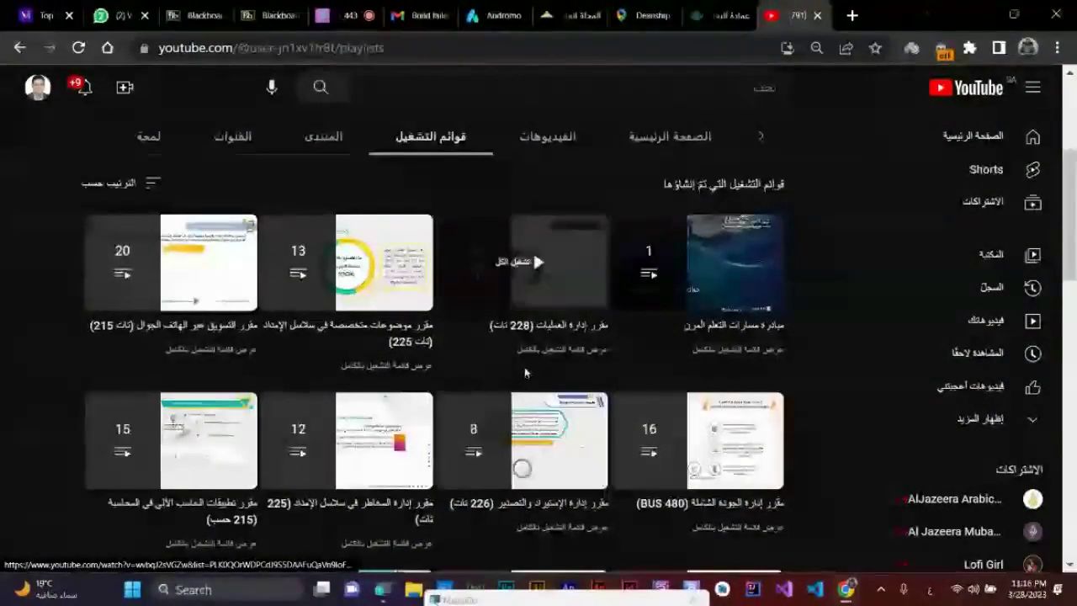
pyautogui.scroll(-6, 524, 373)
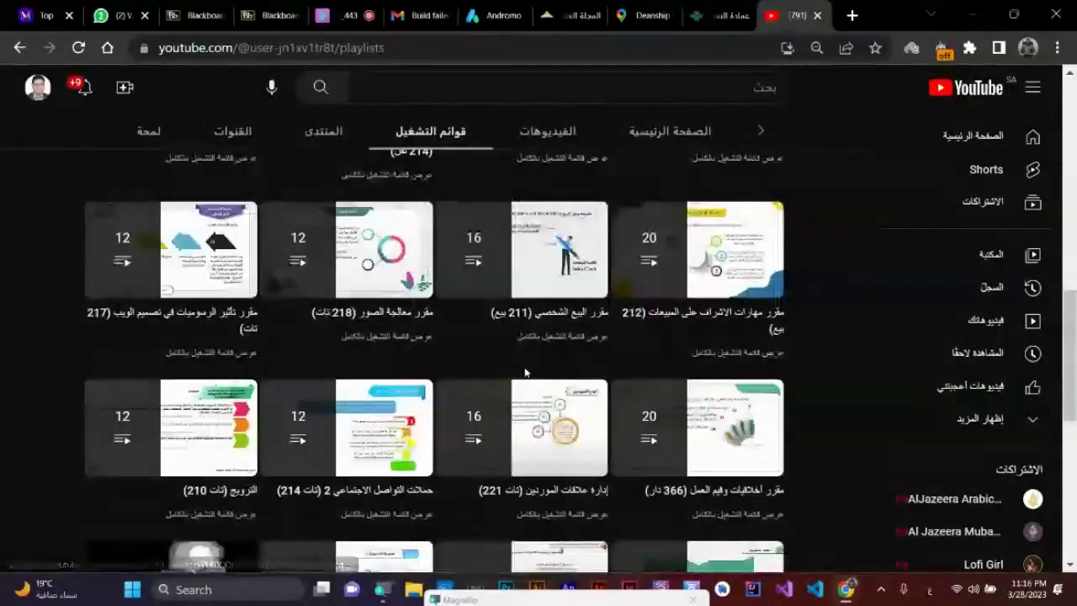
pyautogui.scroll(-5, 524, 373)
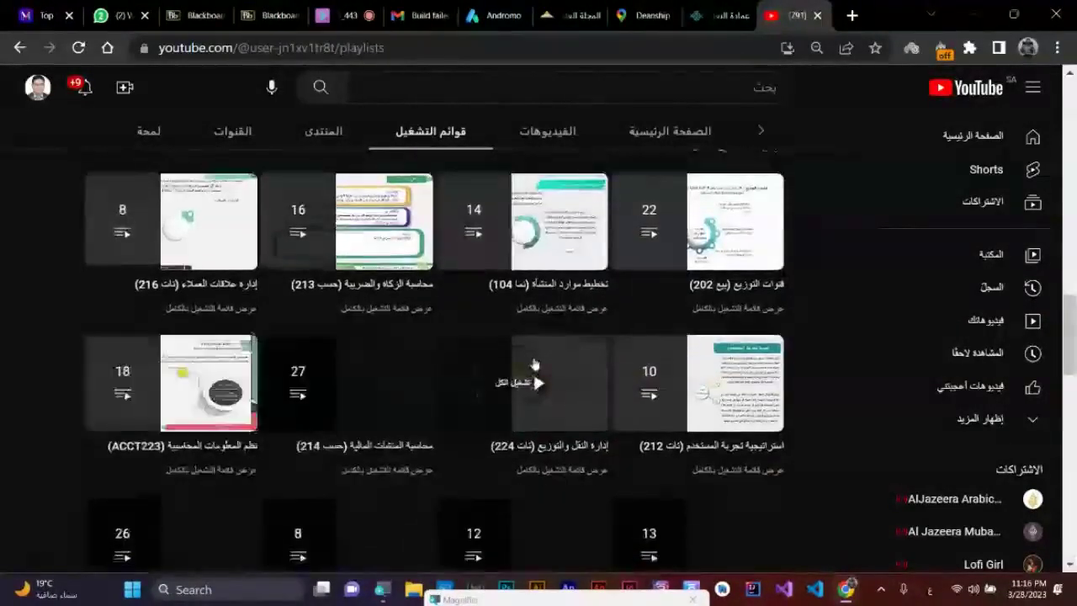
pyautogui.scroll(-10, 534, 362)
pyautogui.scroll(-10, 535, 362)
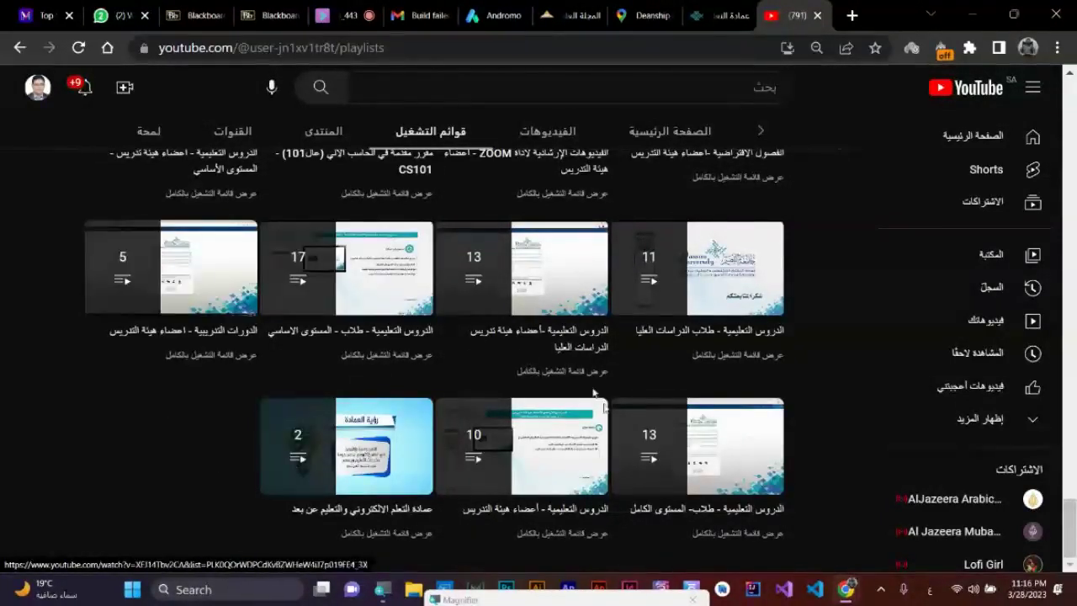
pyautogui.scroll(1, 252, 336)
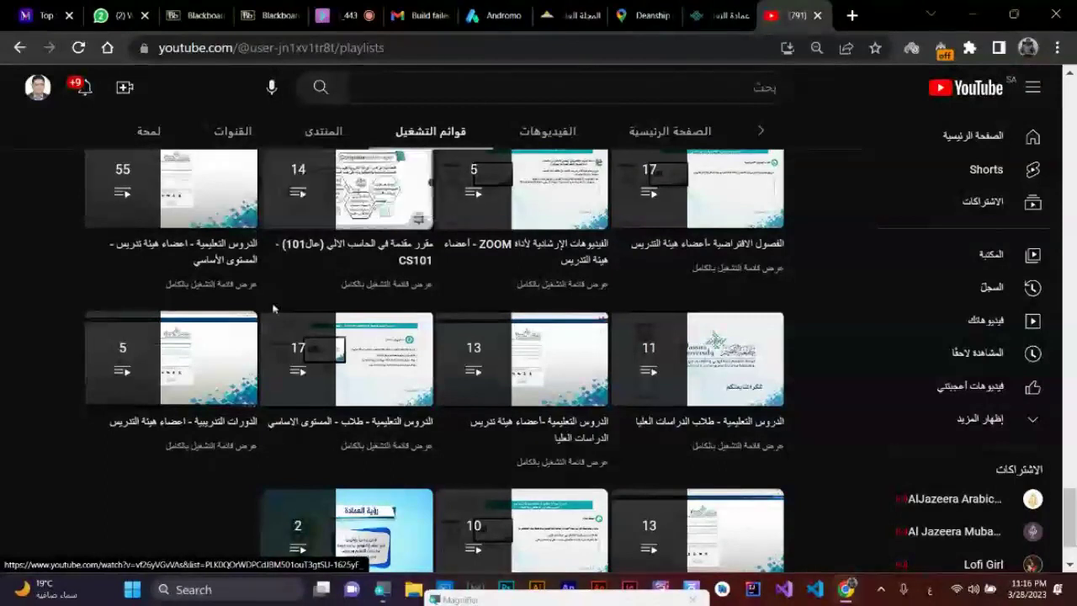
pyautogui.rightClick(332, 185)
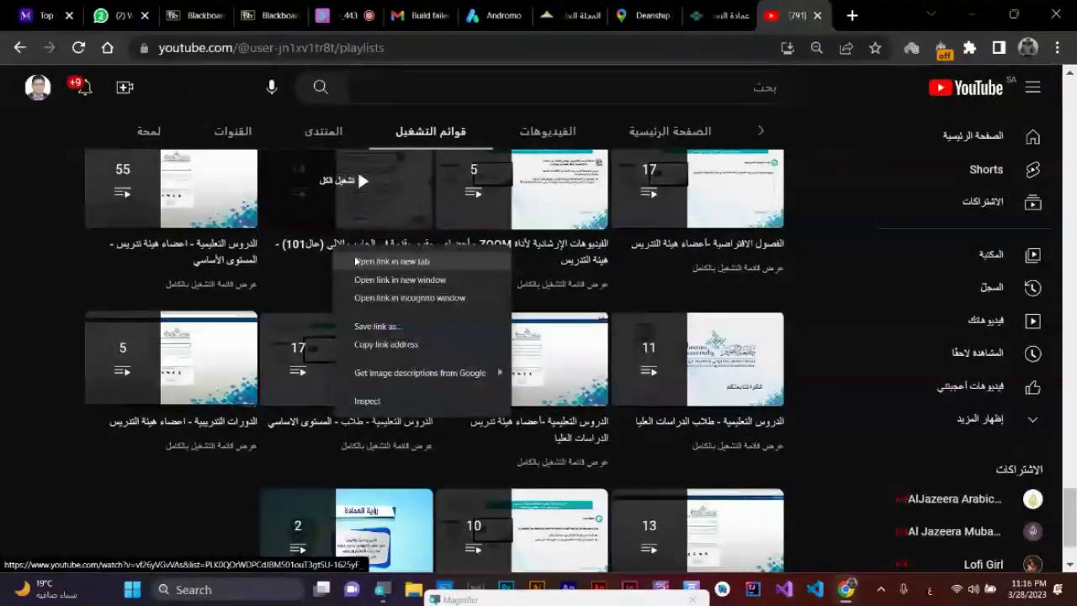
pyautogui.click(370, 193)
# - Skip the ad and seek the CS101 Unit 1 video to the data-storage units slide
pyautogui.click(791, 8)
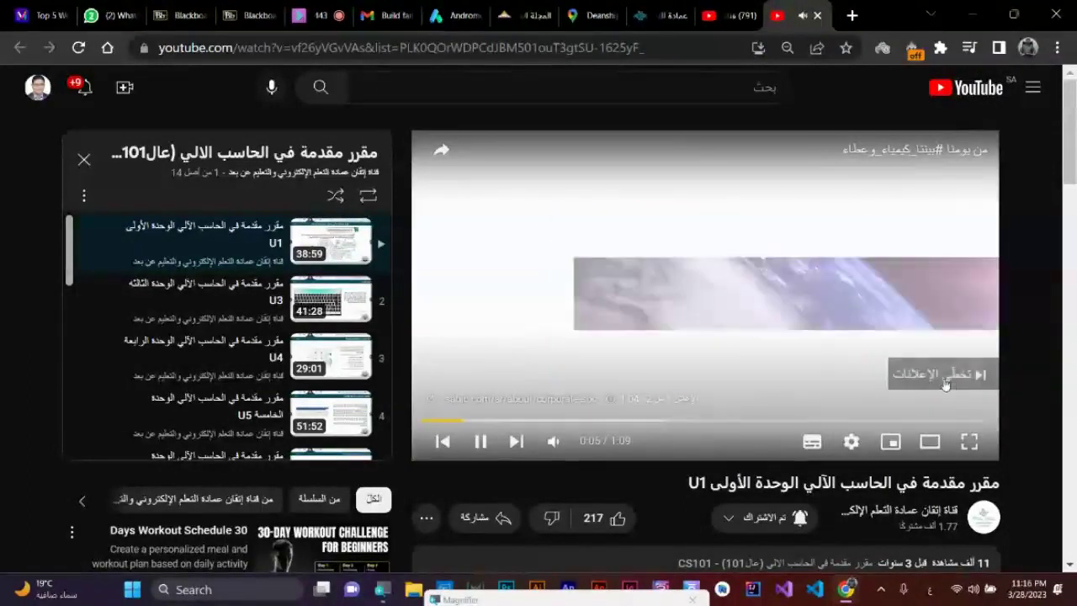
pyautogui.click(890, 380)
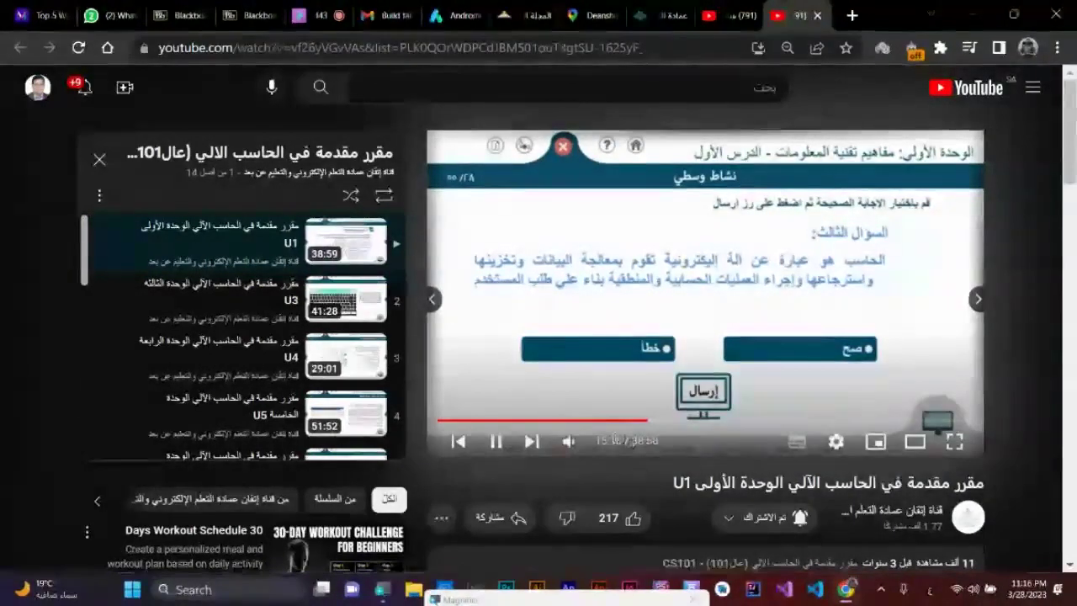
pyautogui.click(725, 420)
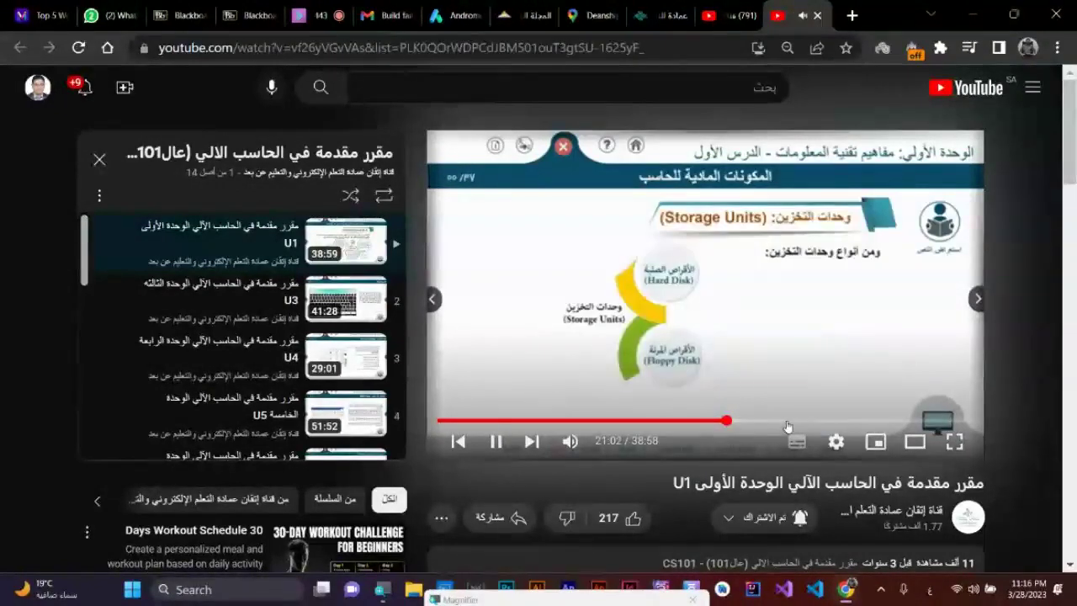
pyautogui.click(787, 421)
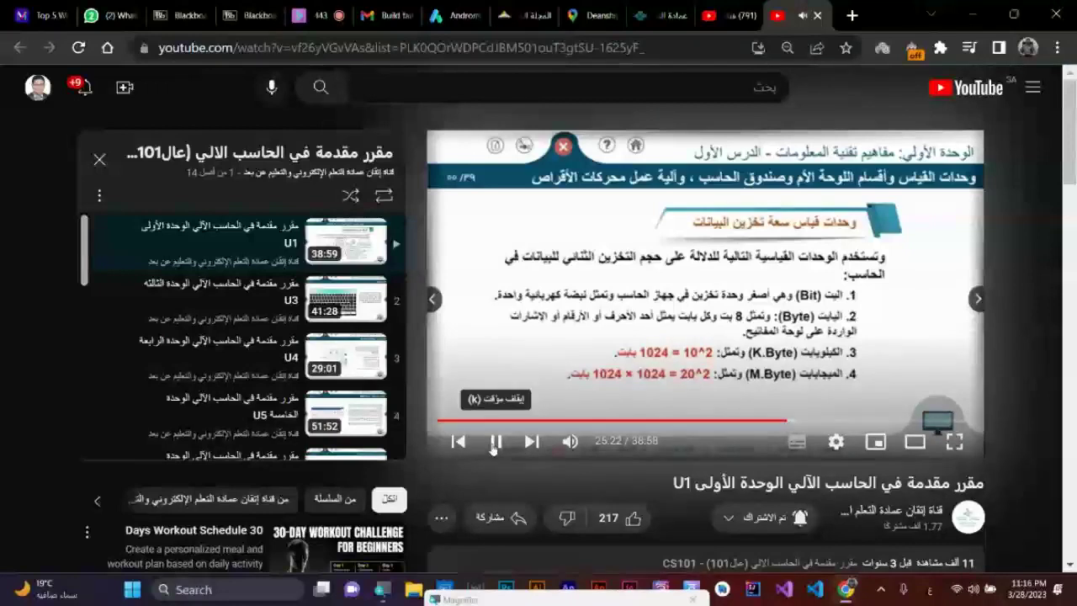
pyautogui.hotkey('ctrl', 'shift', 'Tab')
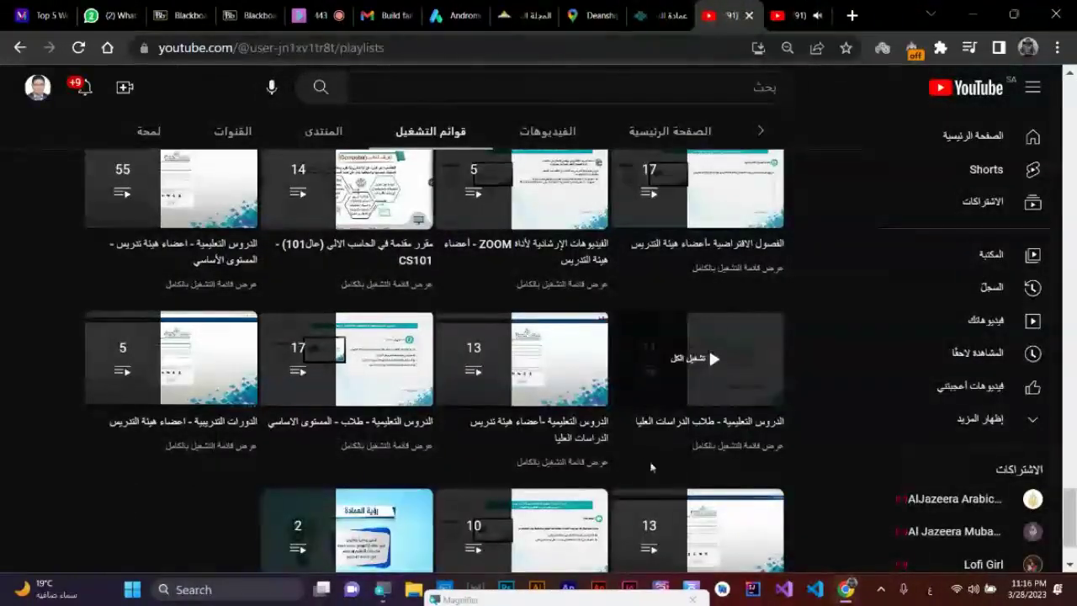
# - Open the faculty tutorials playlist in its own new tab
pyautogui.rightClick(543, 421)
pyautogui.click(589, 200)
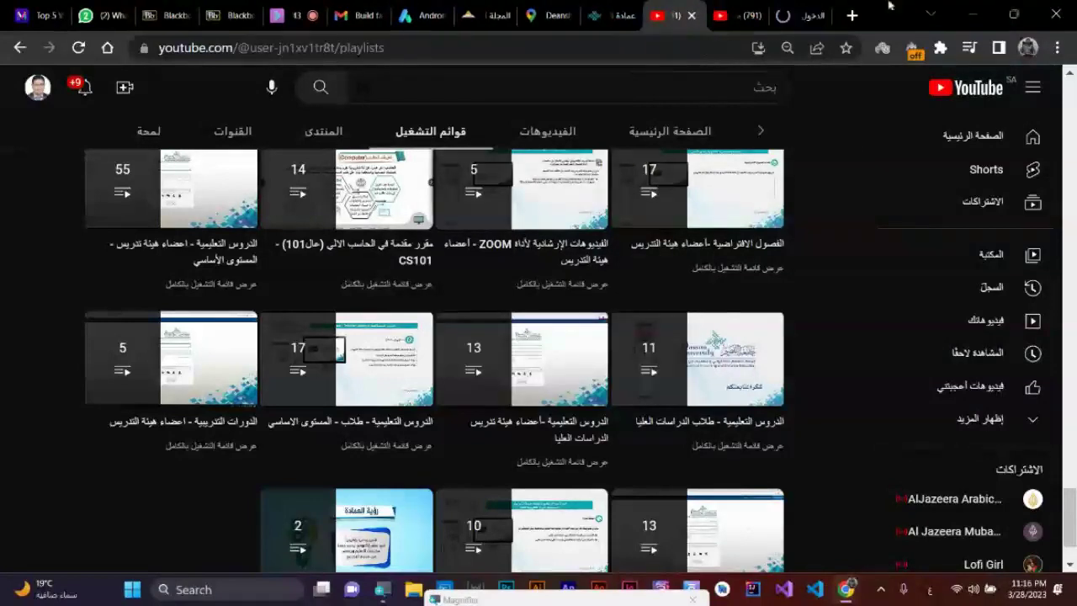
pyautogui.click(812, 12)
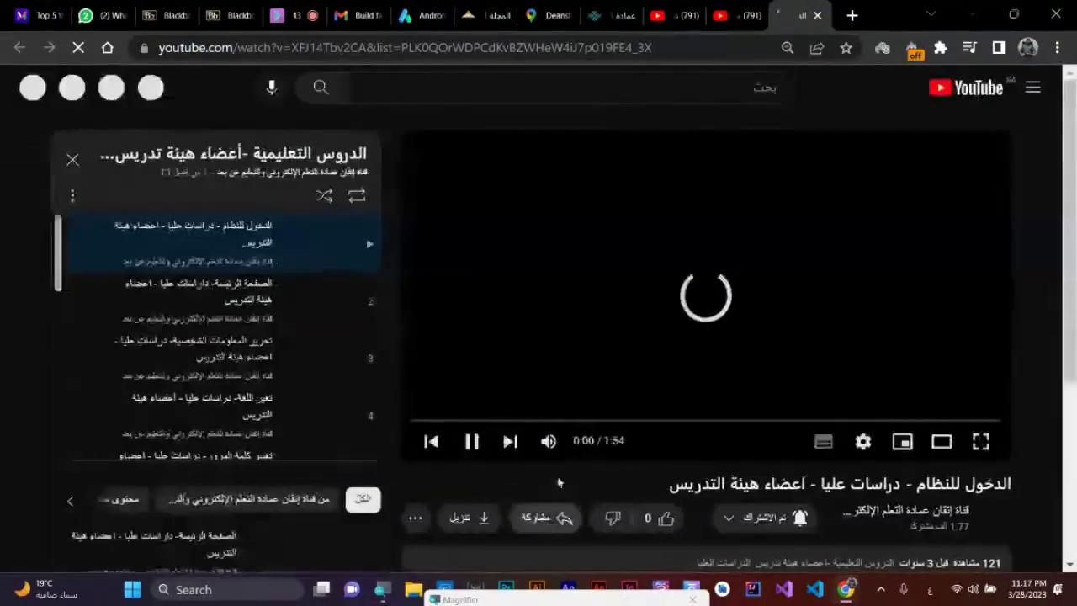
# - Preview the login video from 0:49, pause it at 1:02, and return to the U1 video
pyautogui.click(668, 422)
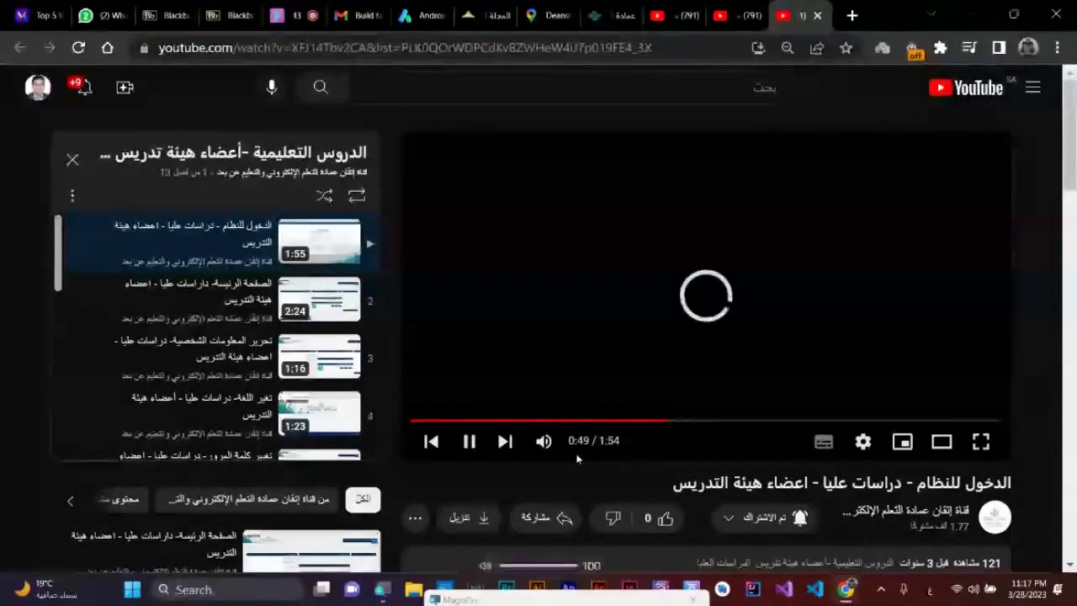
pyautogui.press('XF86AudioRaiseVolume')
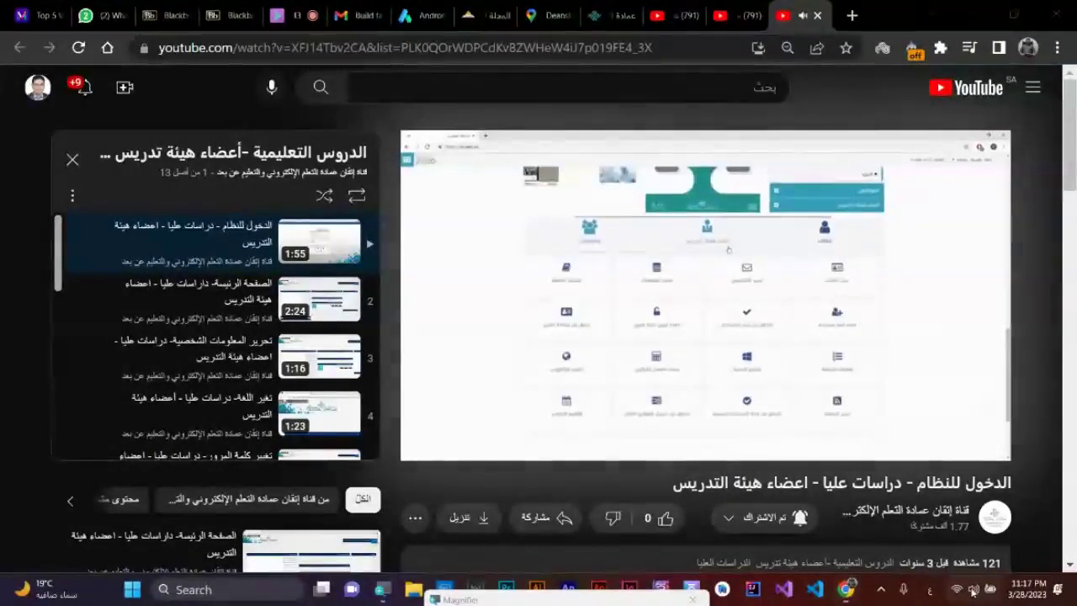
pyautogui.press('super+a')
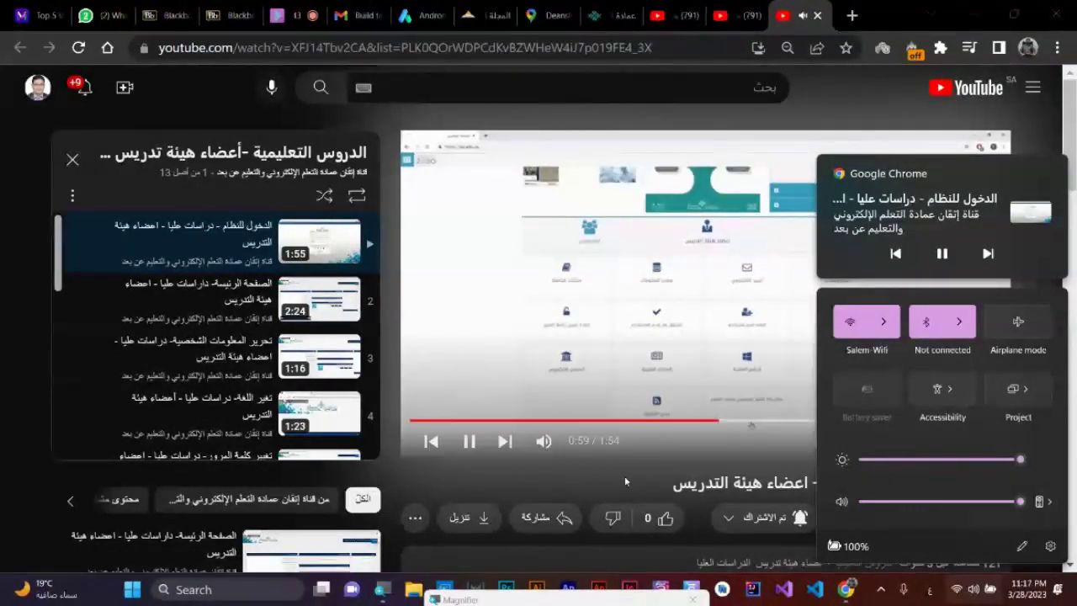
pyautogui.click(468, 443)
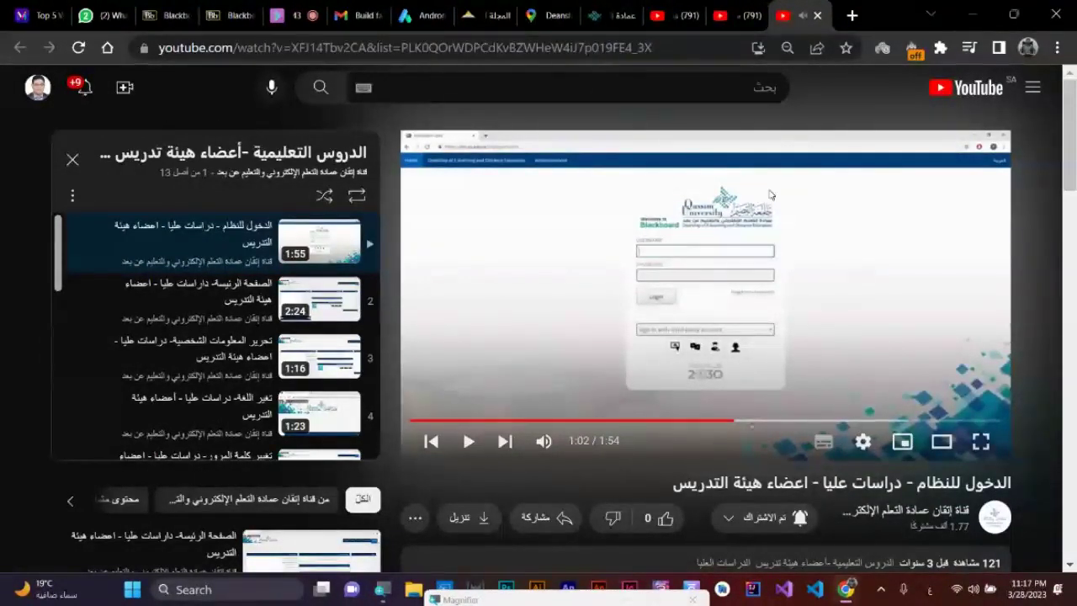
pyautogui.click(740, 12)
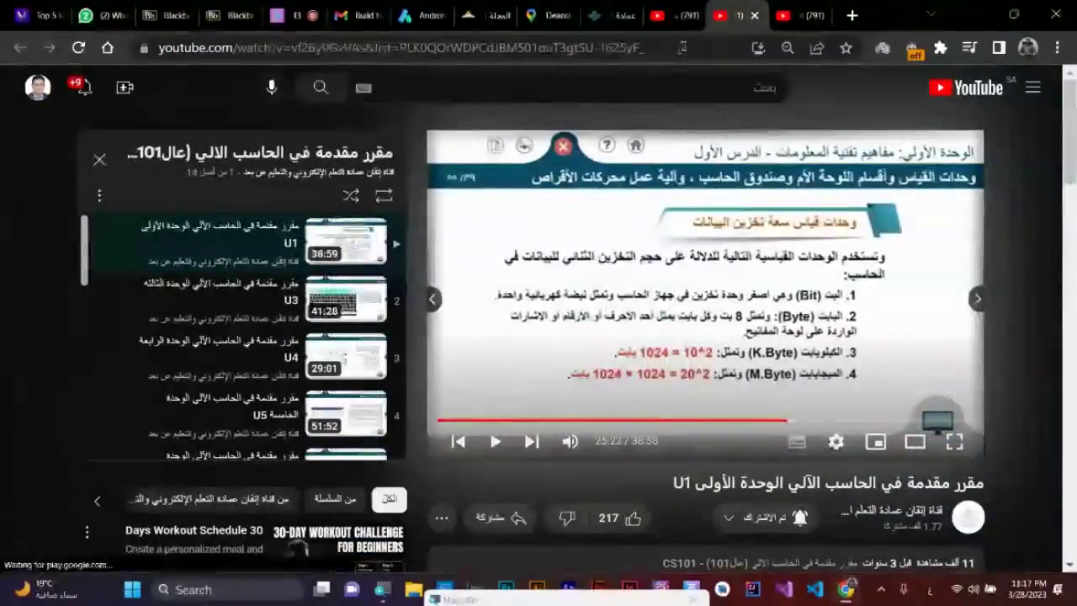
pyautogui.click(495, 441)
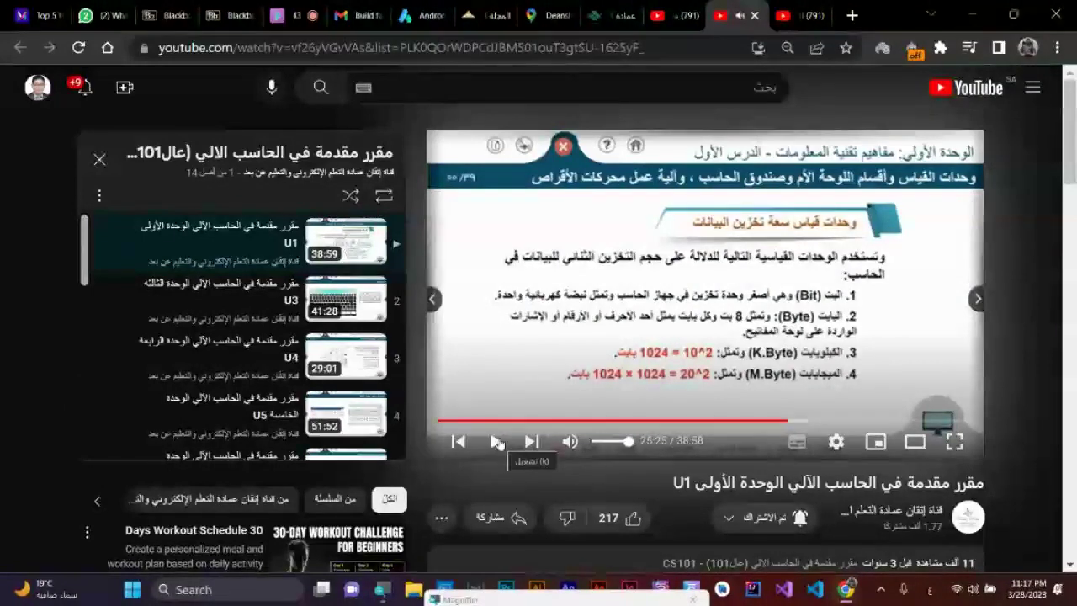
pyautogui.click(498, 441)
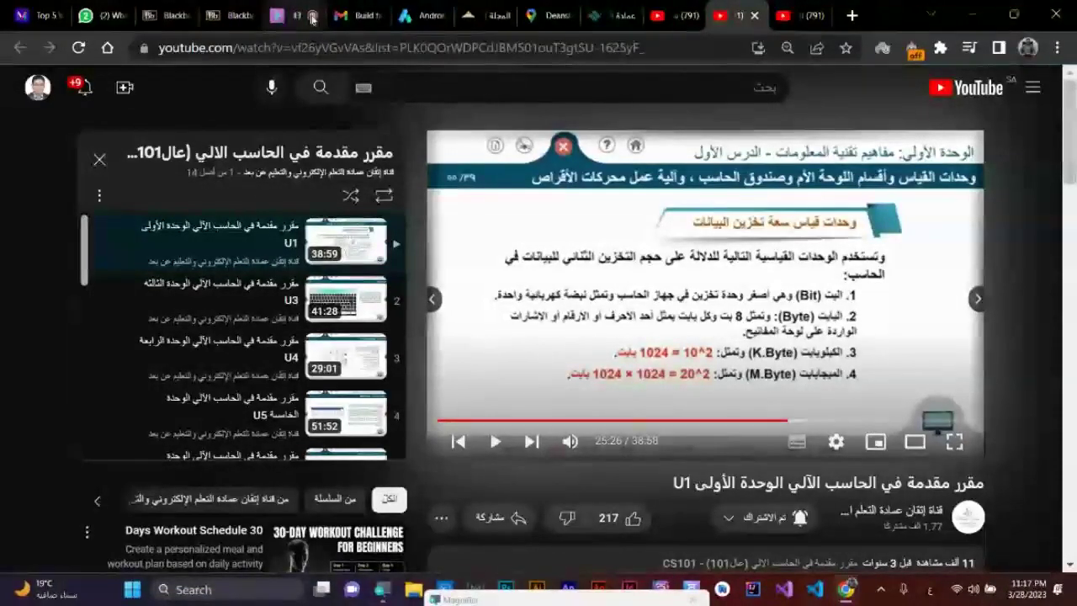
# - Switch back to the Andromo project and show the Components panel
pyautogui.click(425, 15)
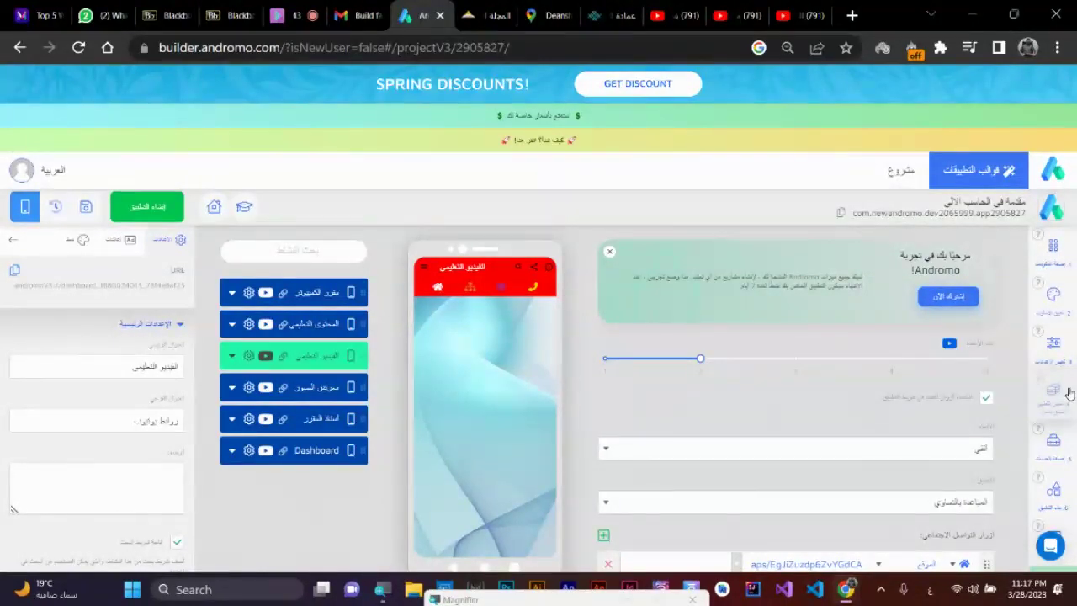
pyautogui.click(1064, 255)
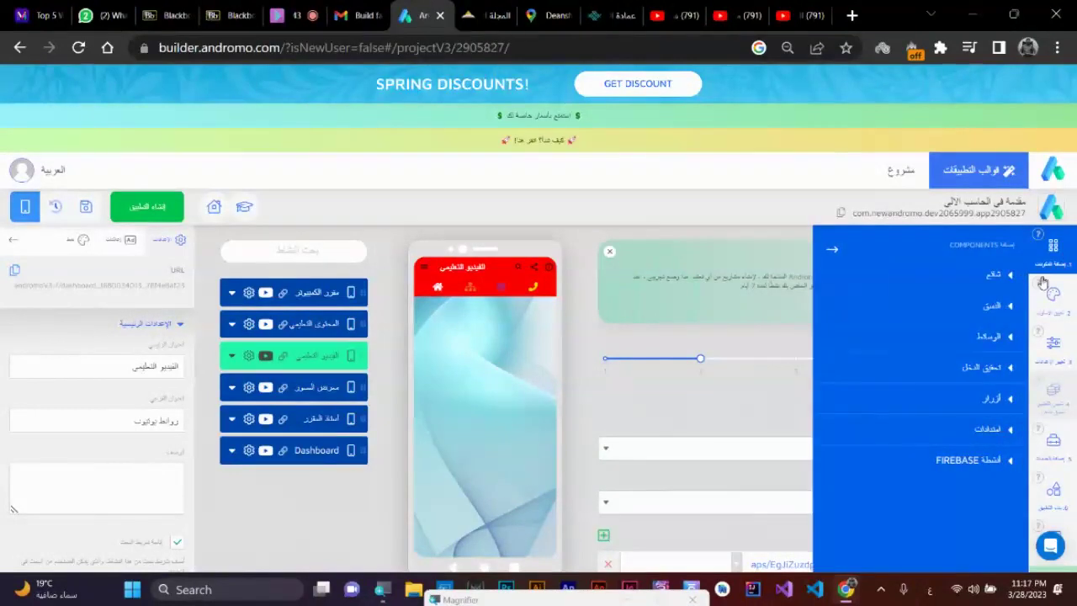
# - Expand the الوسائط category and browse its Wordpress, Instagram, YouTube, audio and RSS cards
pyautogui.click(993, 336)
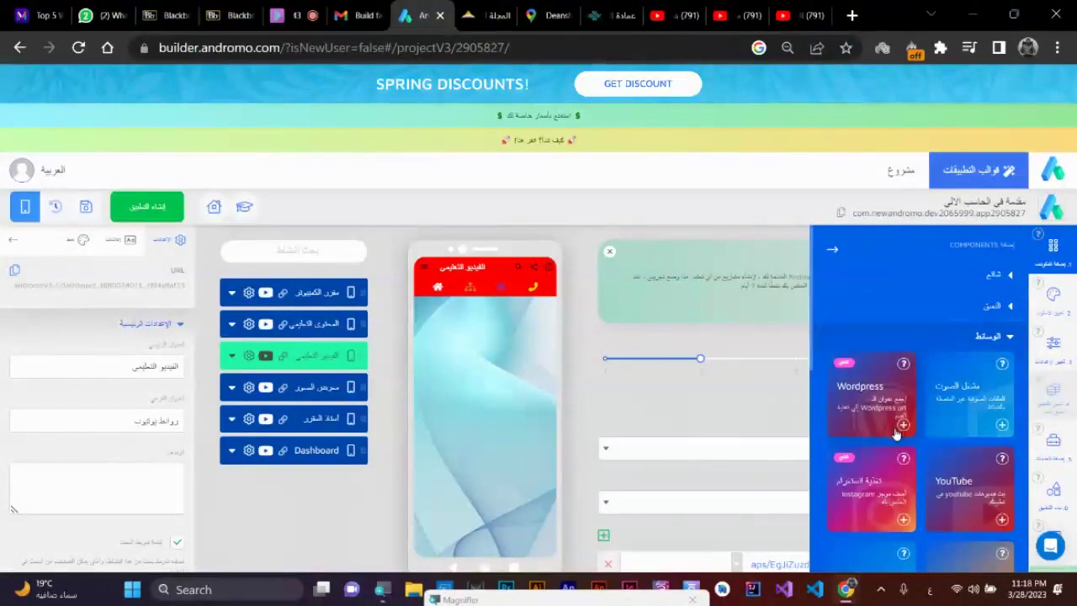
pyautogui.scroll(-1, 885, 451)
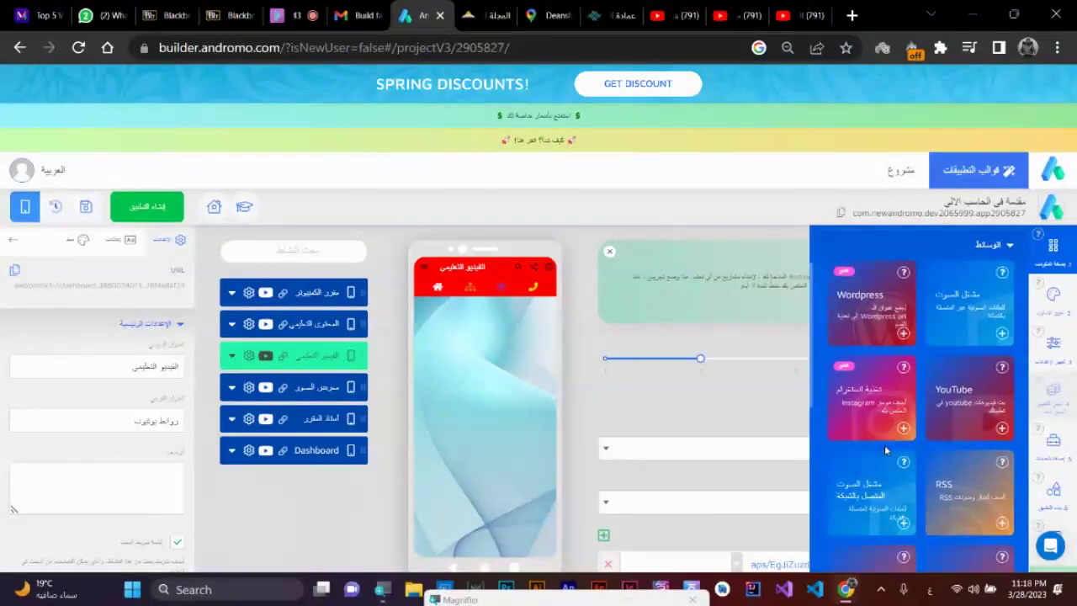
pyautogui.scroll(-1, 885, 451)
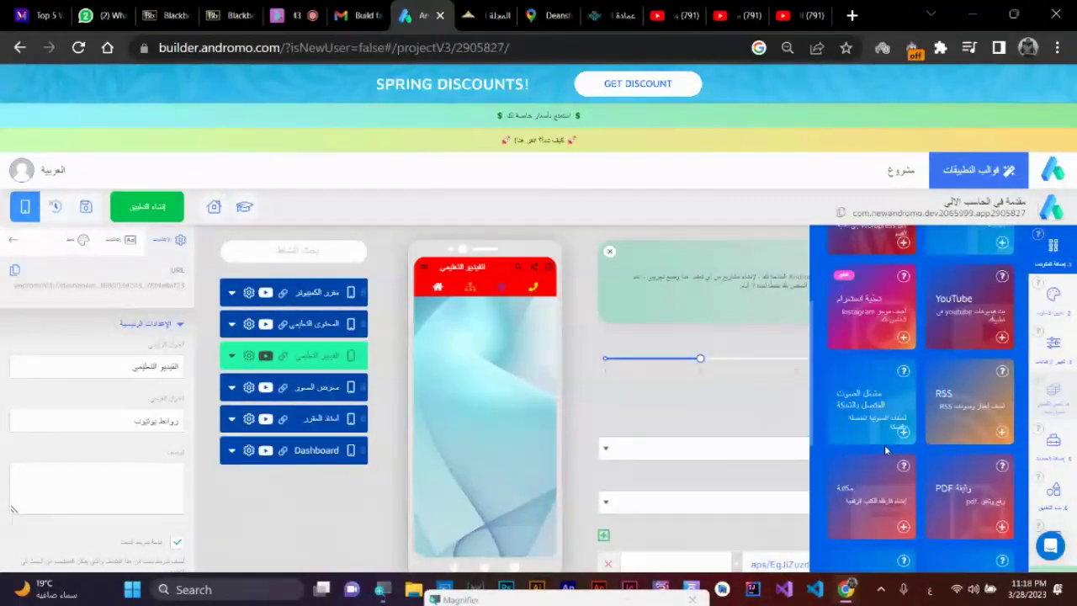
pyautogui.scroll(-1, 884, 444)
pyautogui.scroll(1, 884, 444)
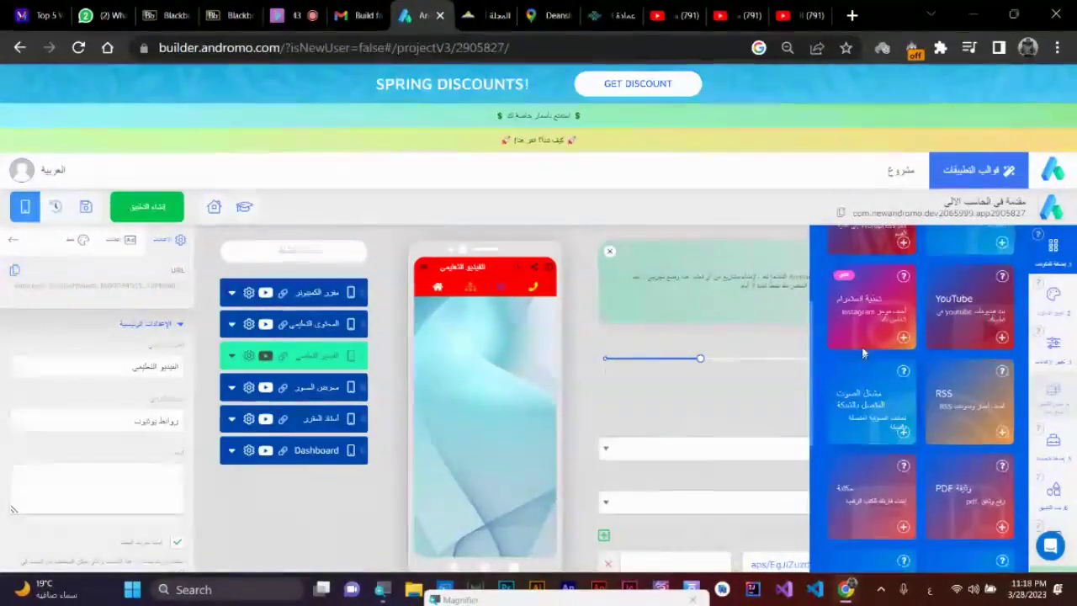
pyautogui.scroll(1, 883, 445)
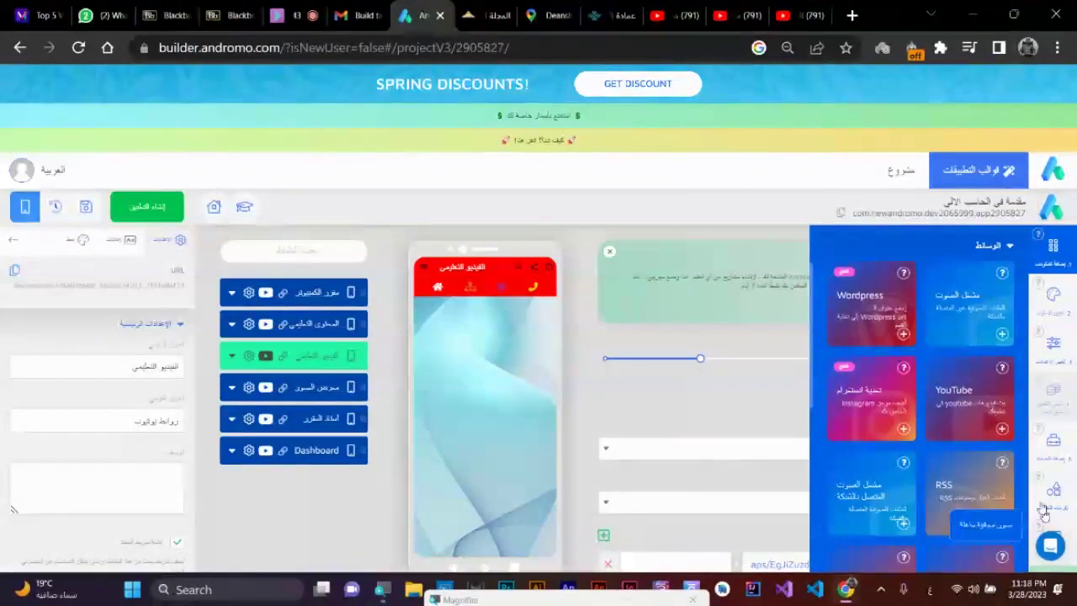
# - Add three YouTube components from Media into a new List Group on the الفيديو التعليمي page
pyautogui.click(1002, 429)
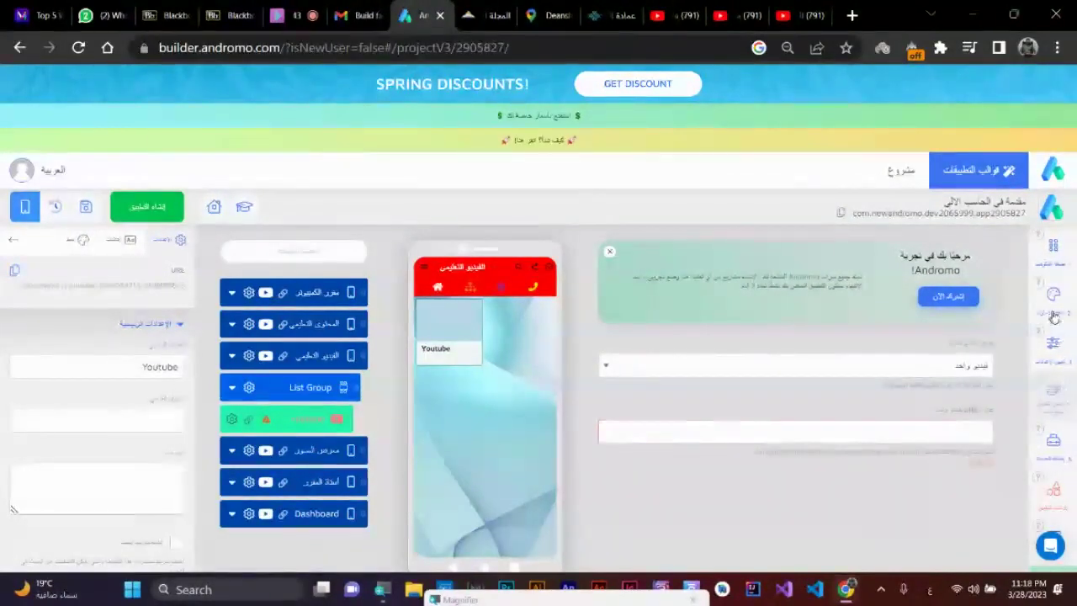
pyautogui.click(1057, 257)
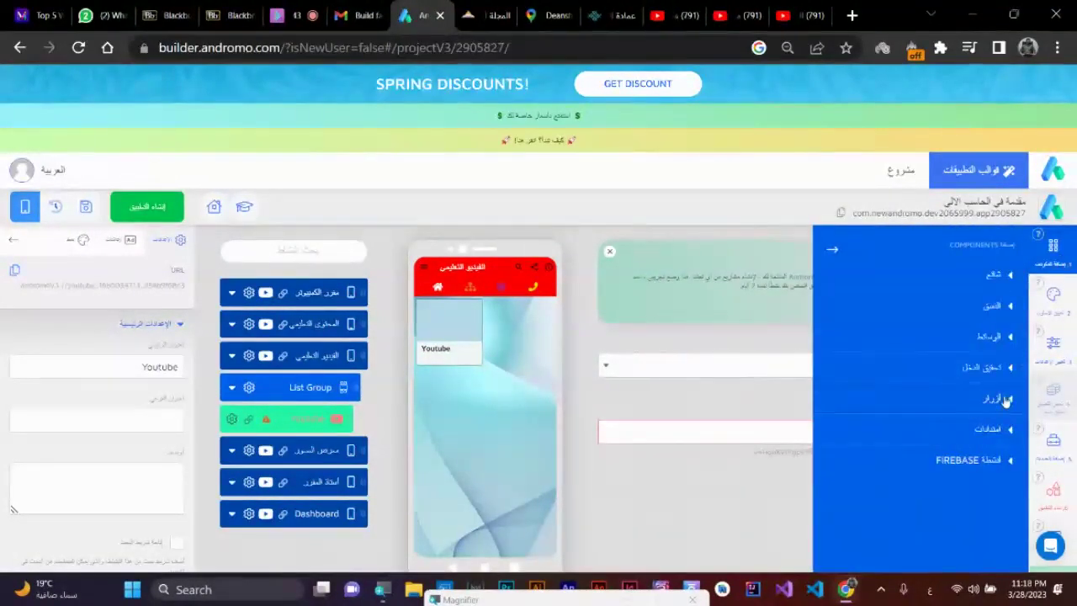
pyautogui.click(997, 336)
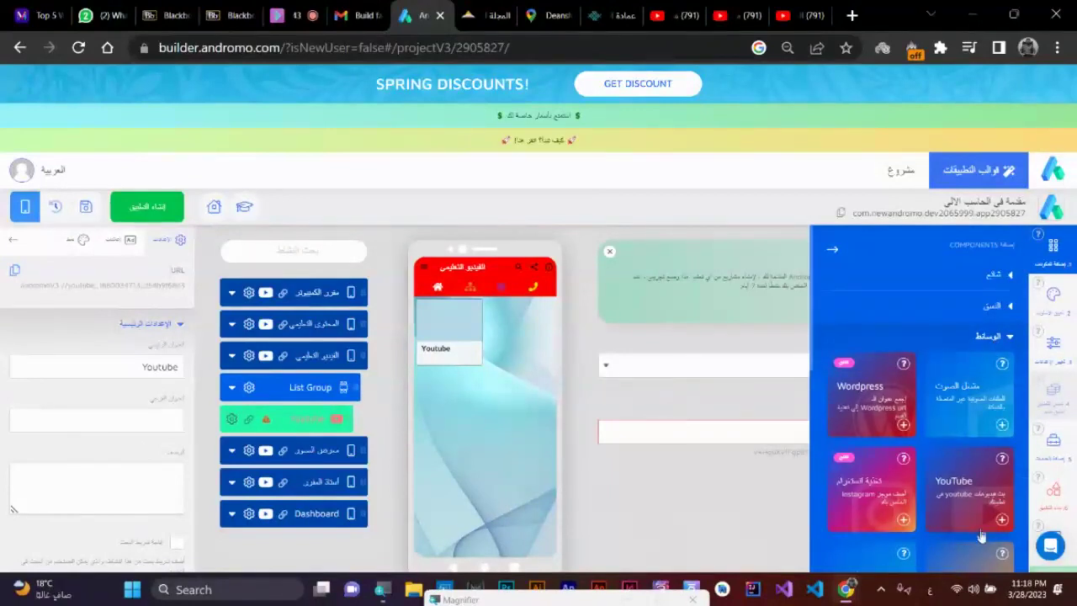
pyautogui.click(1000, 521)
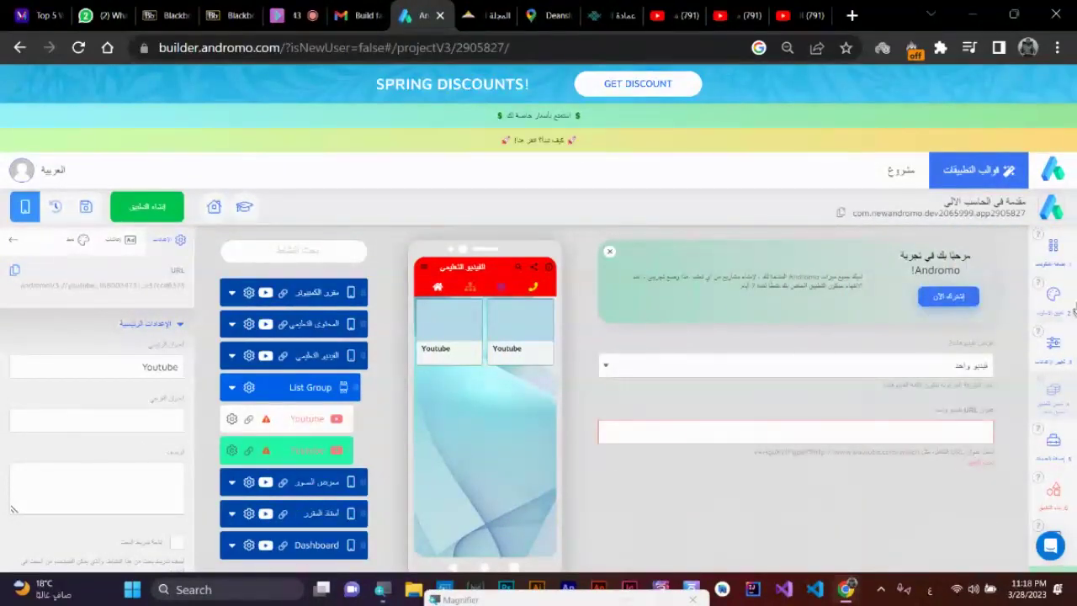
pyautogui.click(1061, 261)
pyautogui.click(1009, 343)
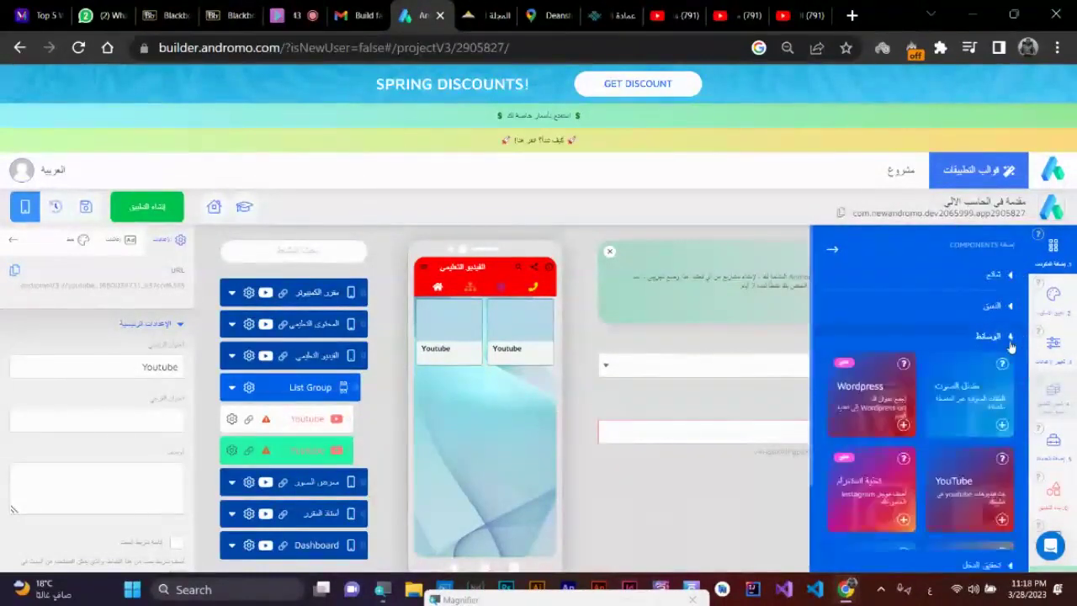
pyautogui.click(1001, 520)
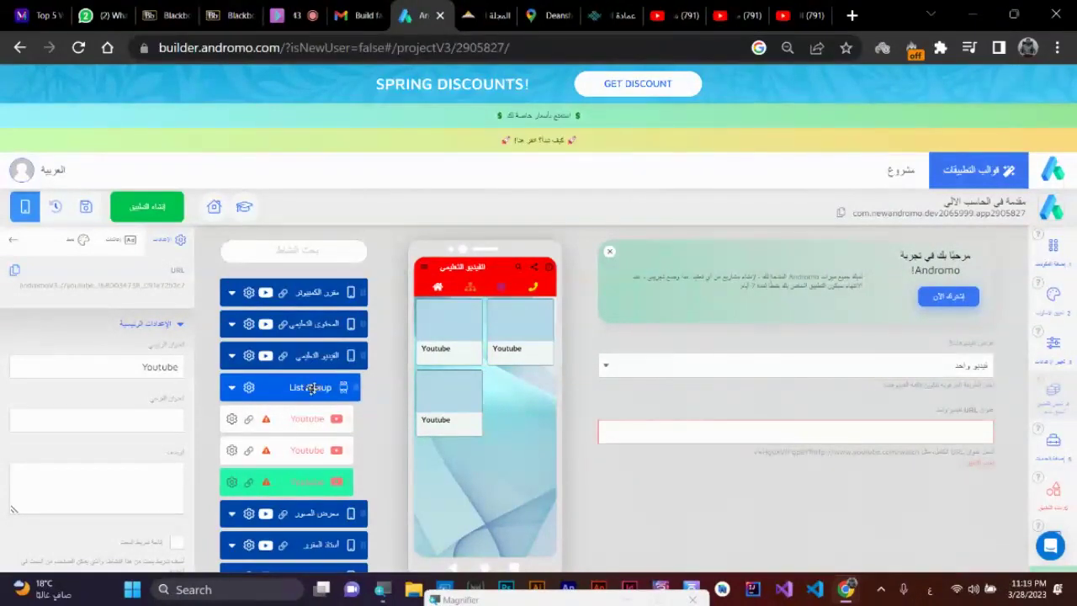
pyautogui.click(328, 356)
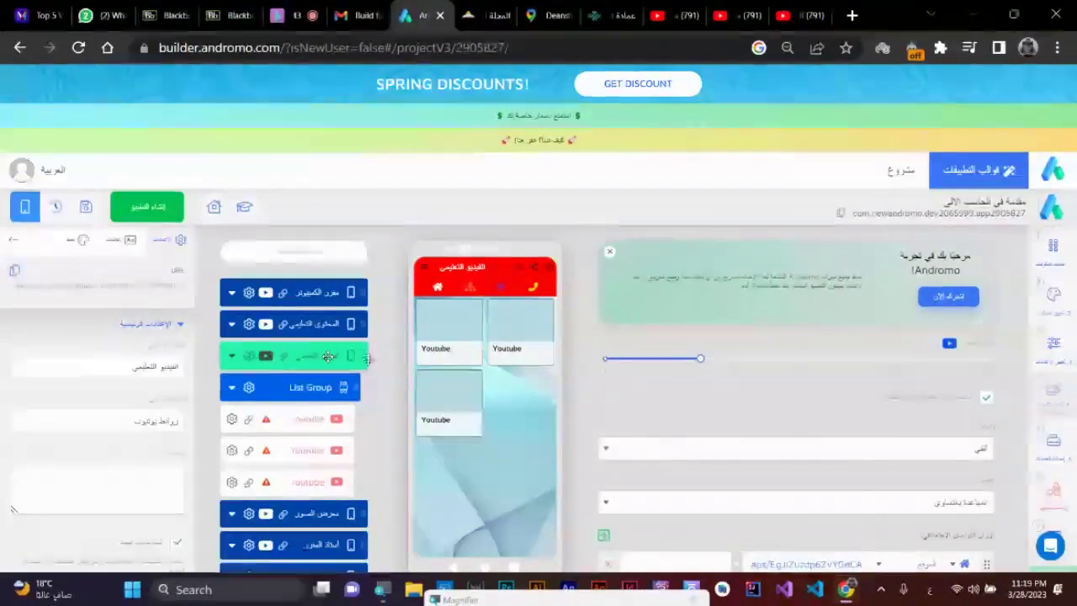
# - Try 3, 4 and 2 columns on the الفيديو التعليمي screen, settling on one per row
pyautogui.click(797, 364)
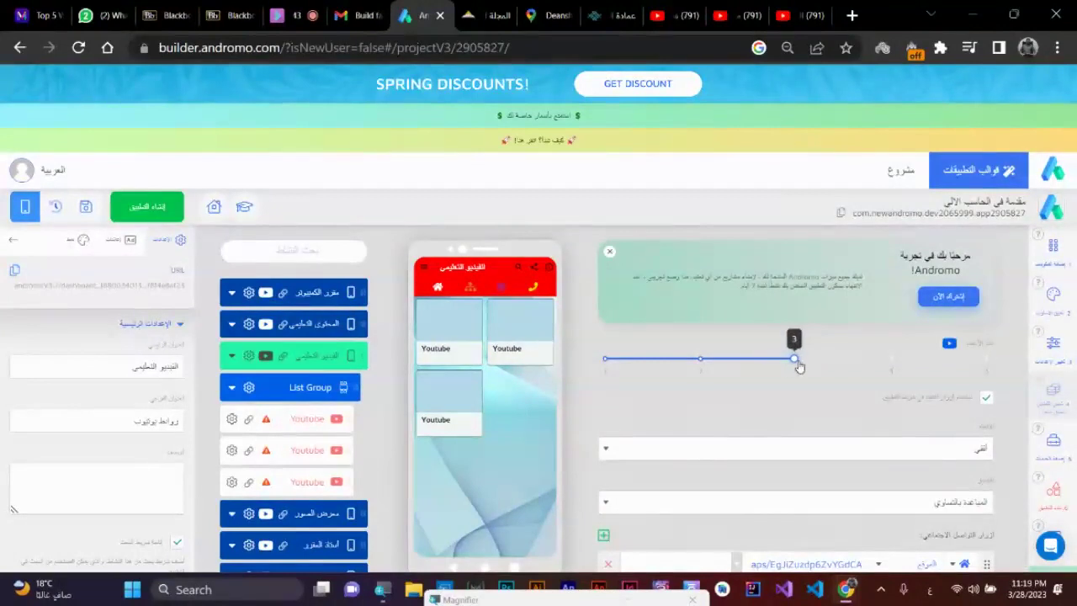
pyautogui.click(894, 368)
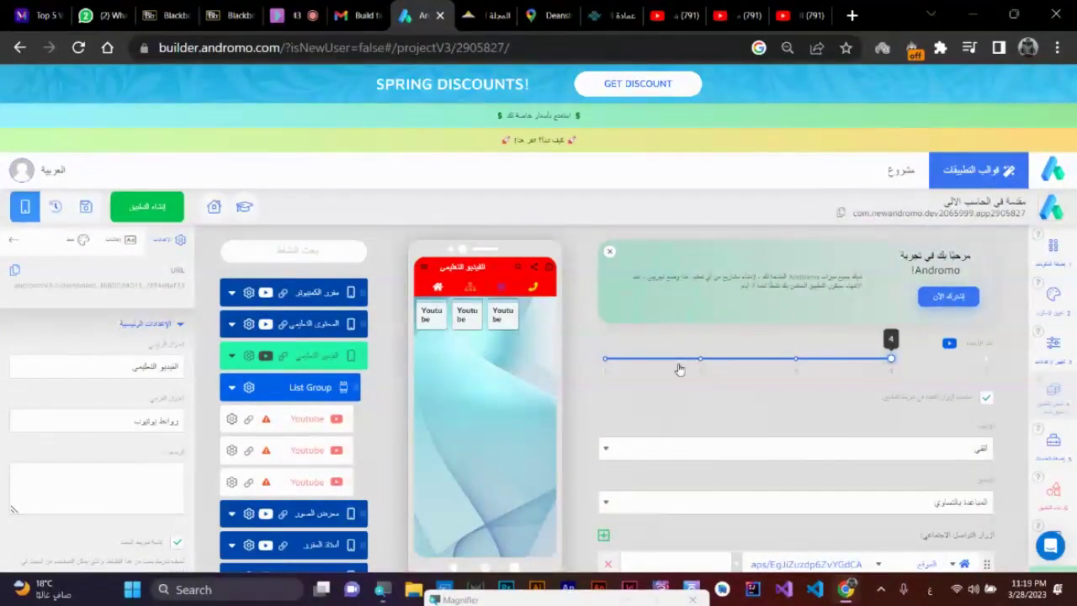
pyautogui.click(606, 364)
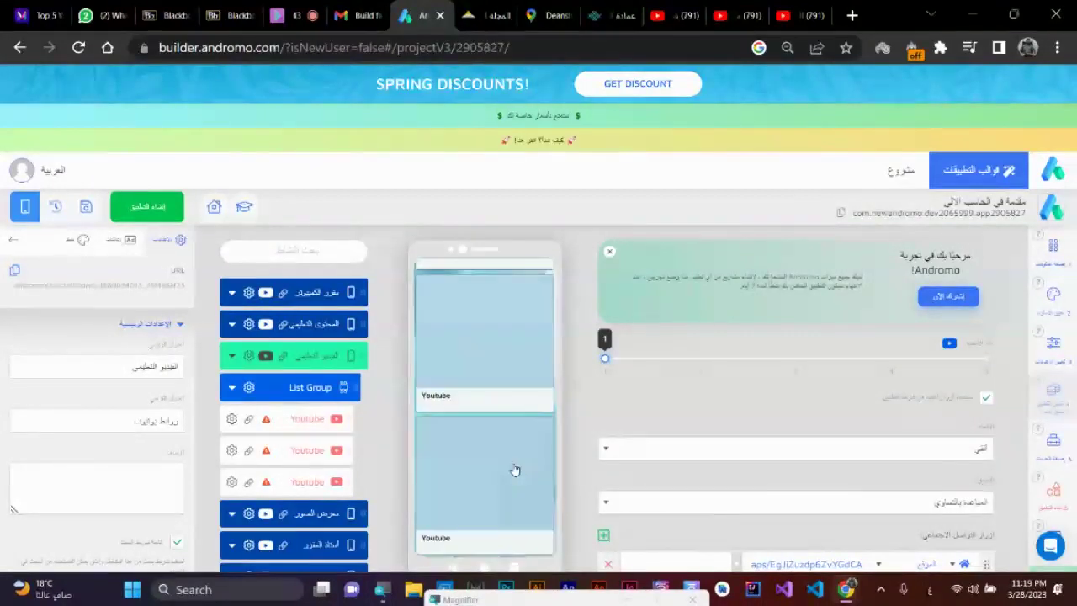
pyautogui.click(323, 293)
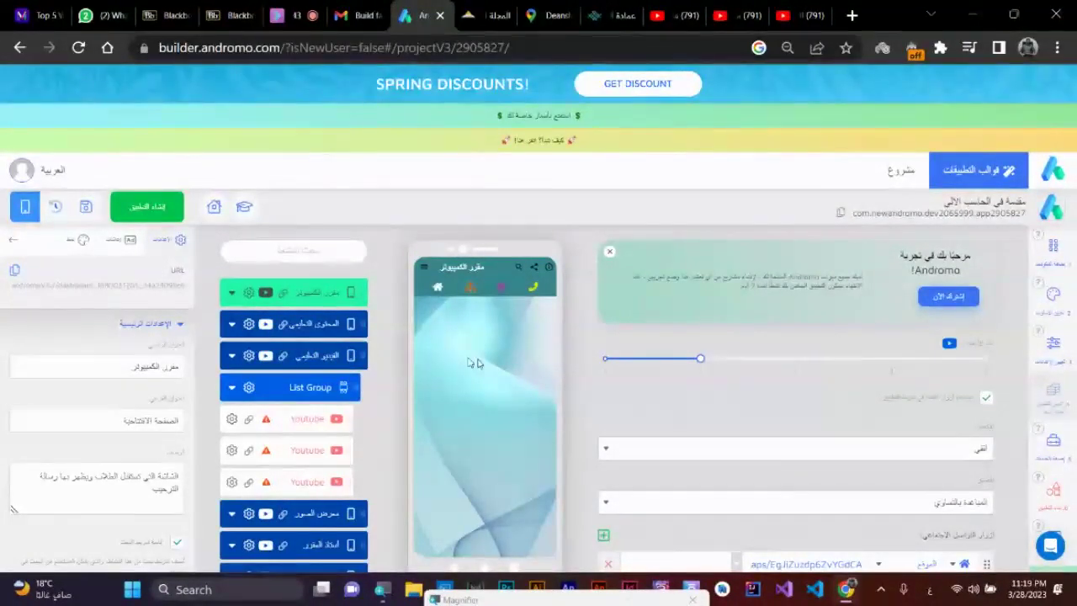
pyautogui.click(309, 354)
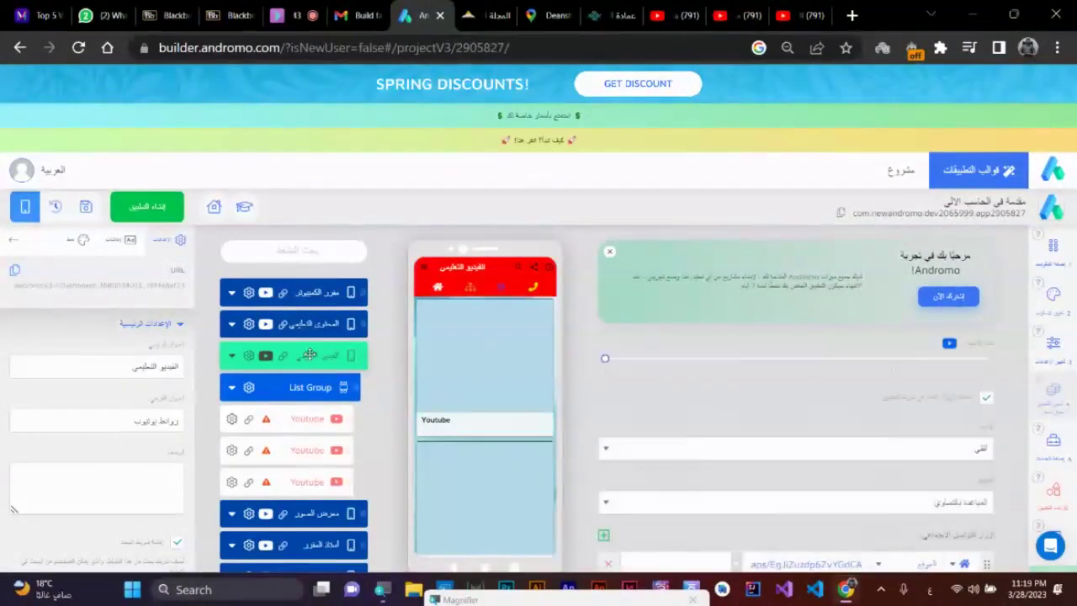
pyautogui.click(699, 363)
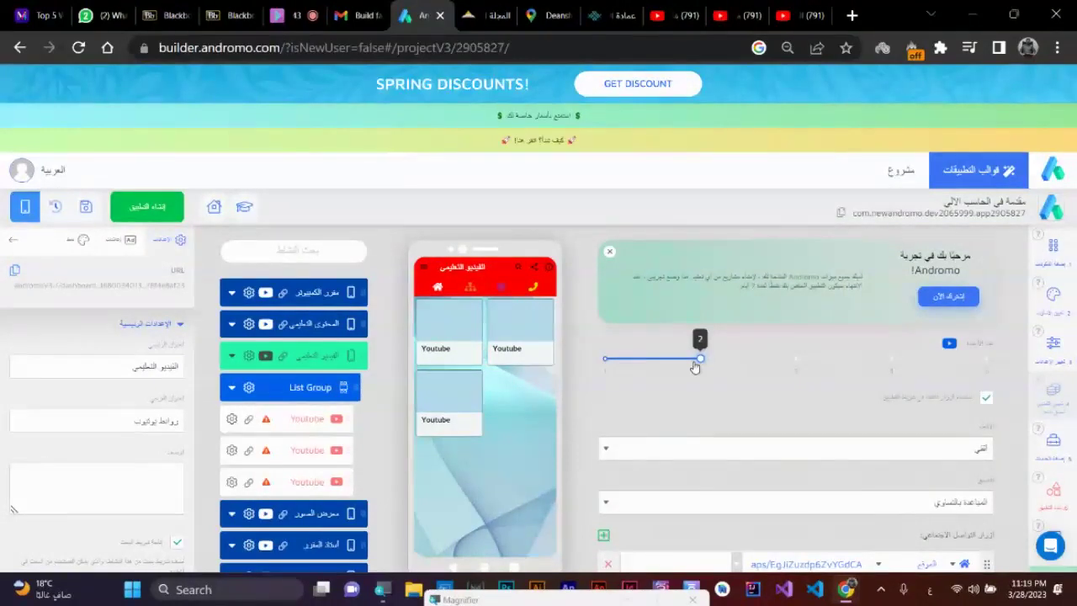
pyautogui.click(605, 363)
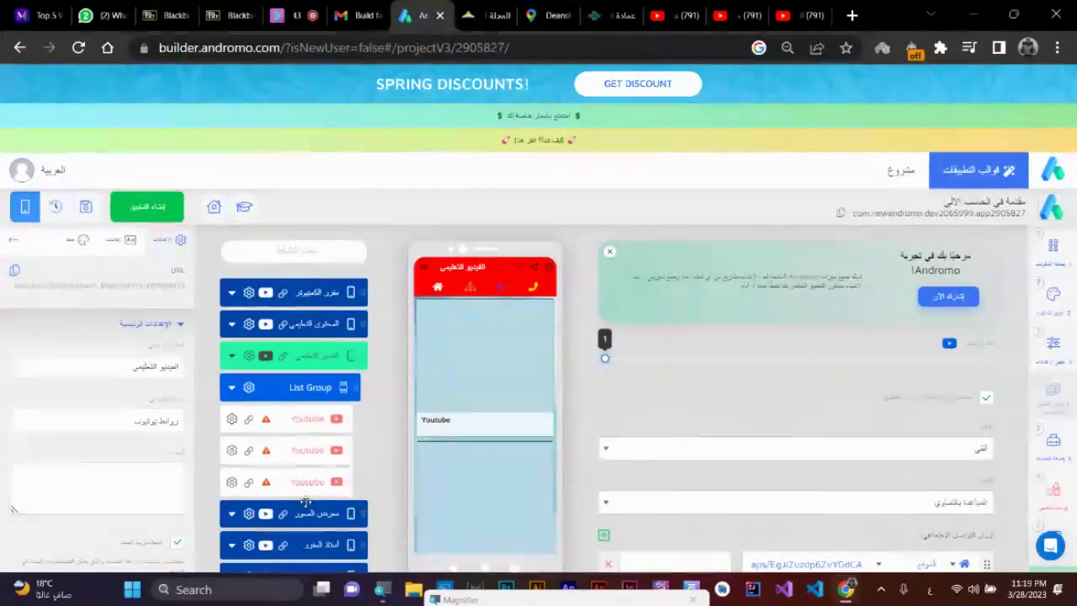
# - Add two YouTube items from the Media components, then reselect the الفيديو التعليمي screen
pyautogui.click(1048, 259)
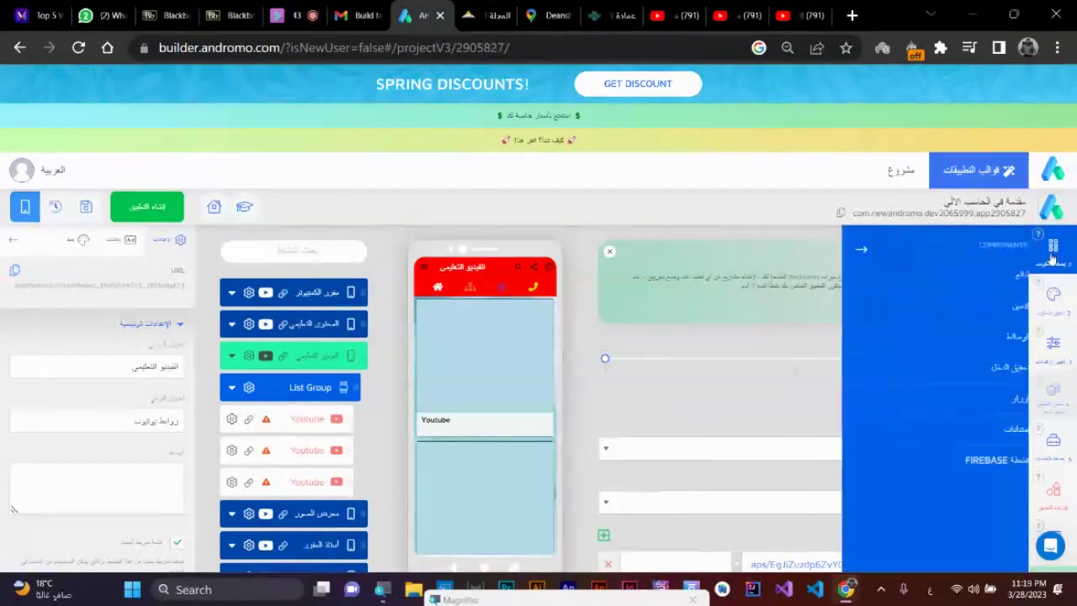
pyautogui.click(985, 338)
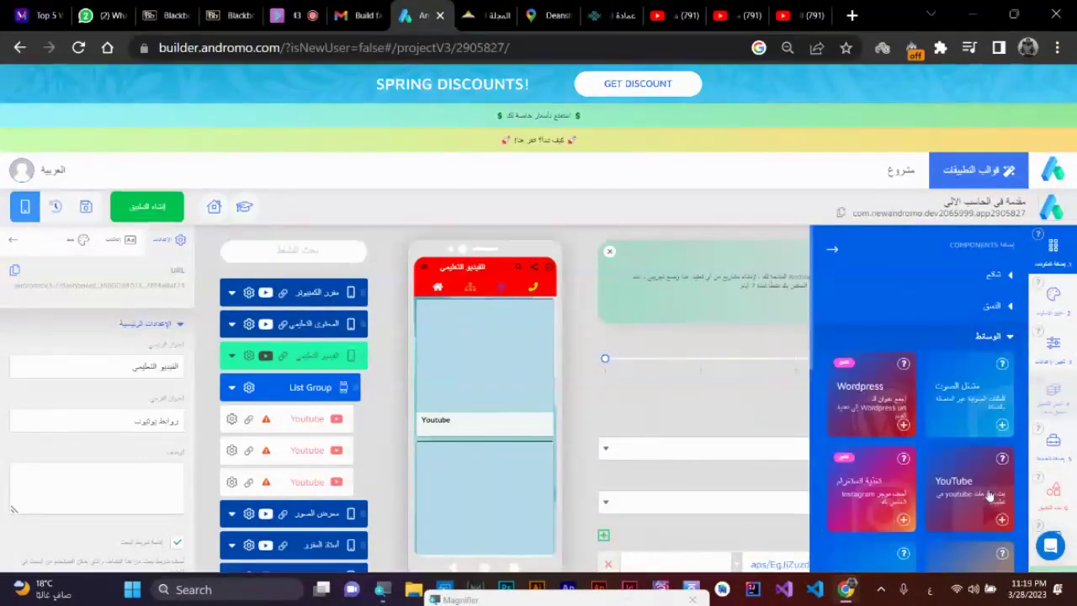
pyautogui.click(1001, 519)
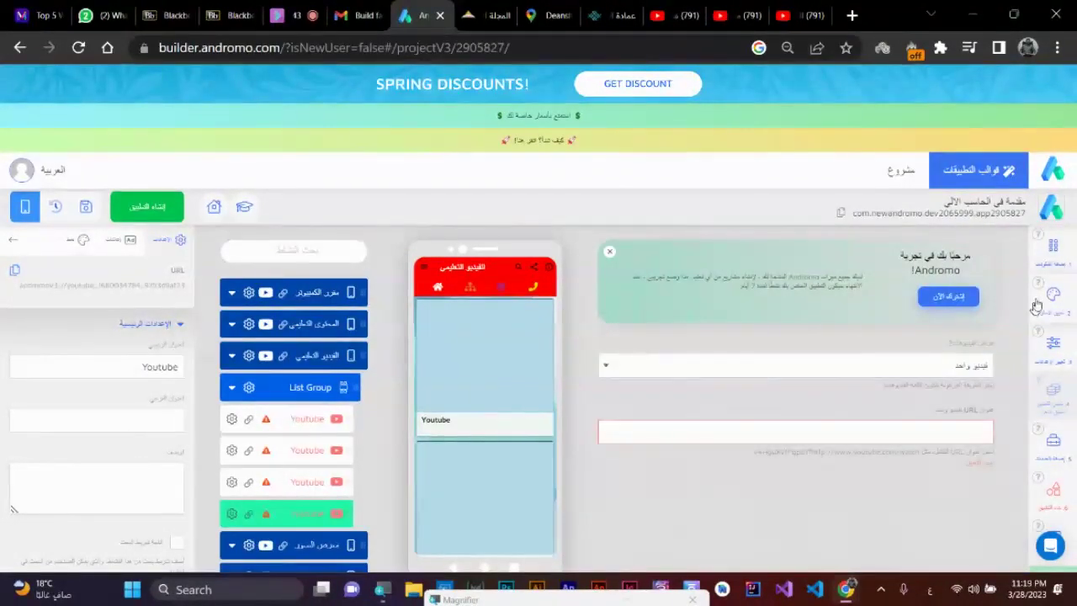
pyautogui.click(1051, 250)
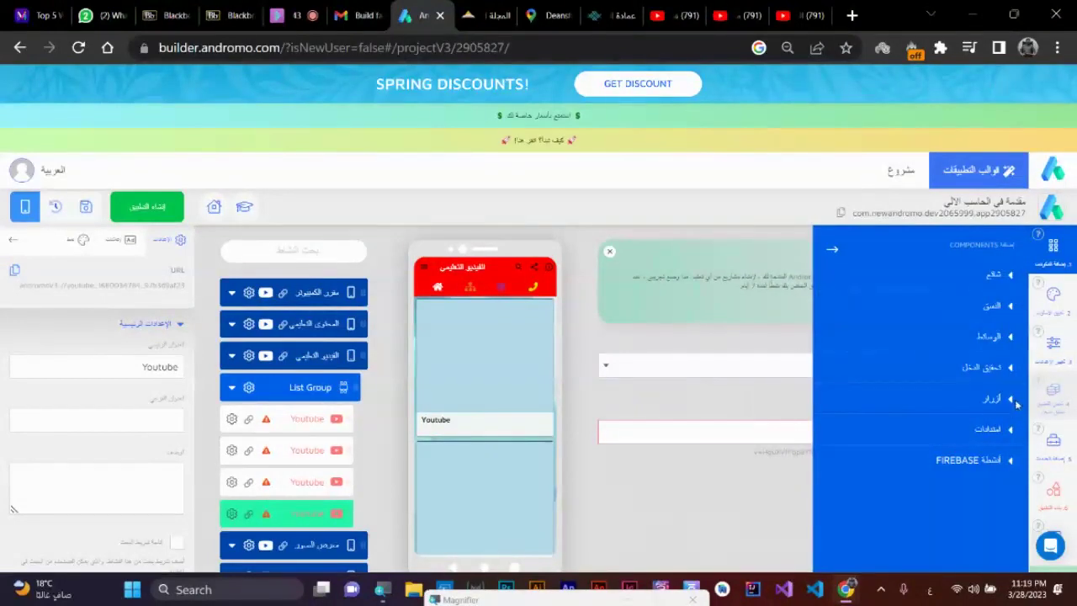
pyautogui.click(1007, 340)
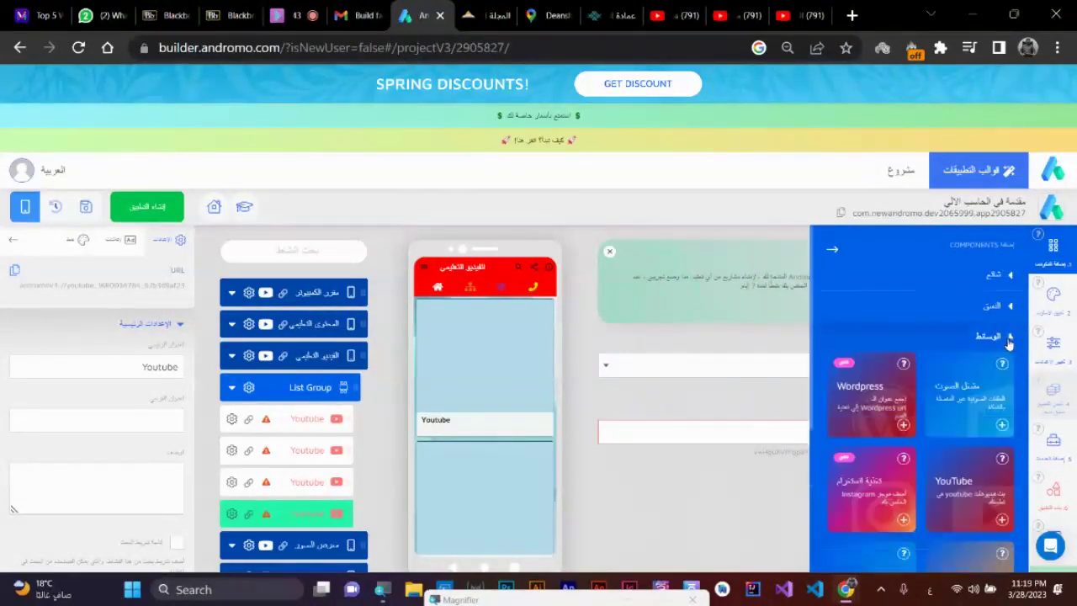
pyautogui.click(1001, 519)
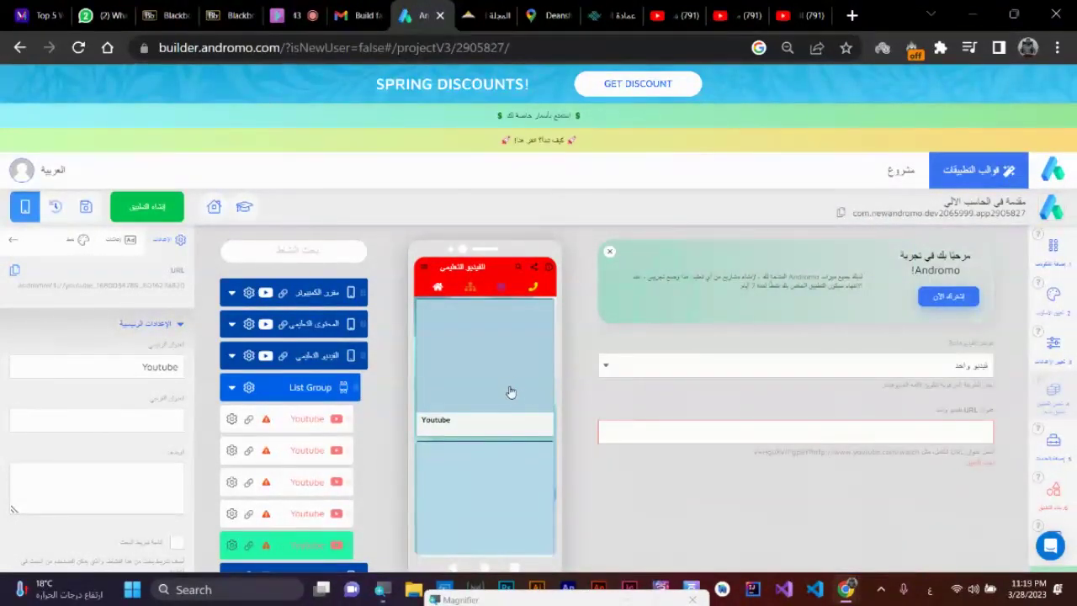
pyautogui.scroll(-4, 509, 391)
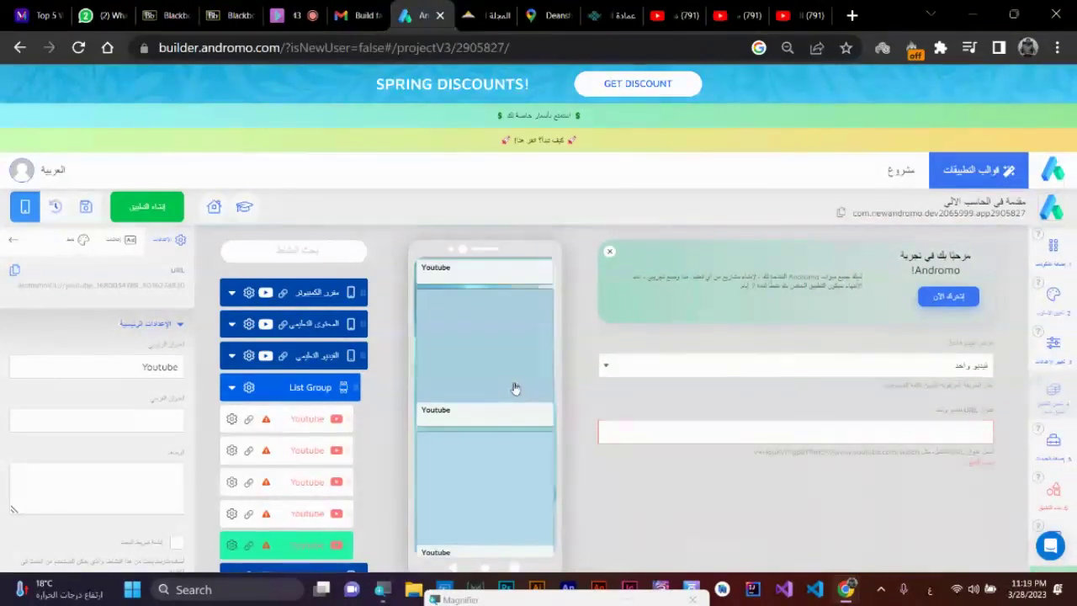
pyautogui.scroll(-1, 515, 391)
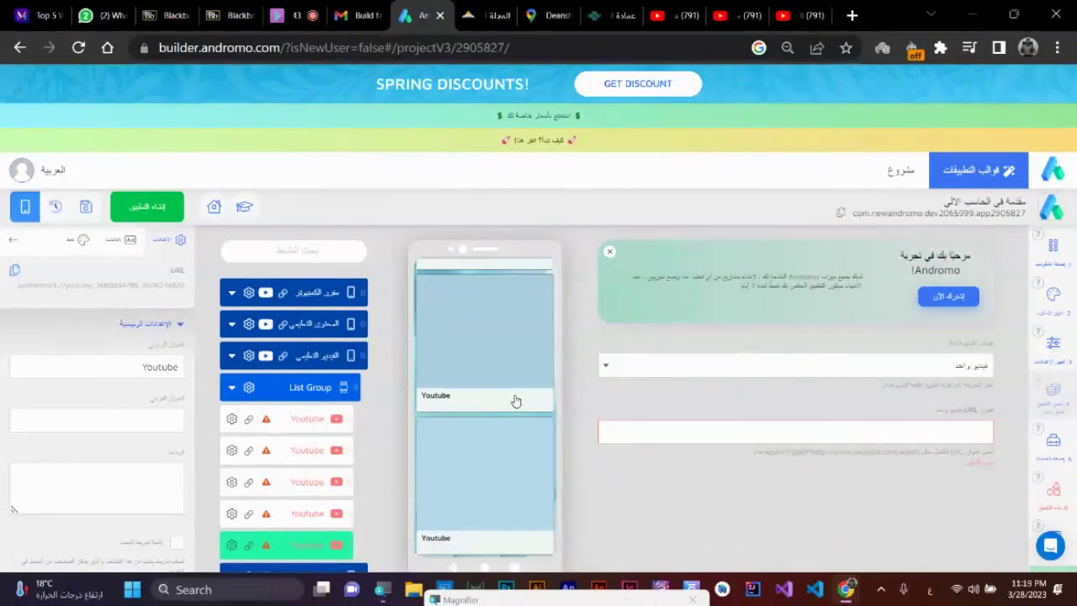
pyautogui.click(310, 356)
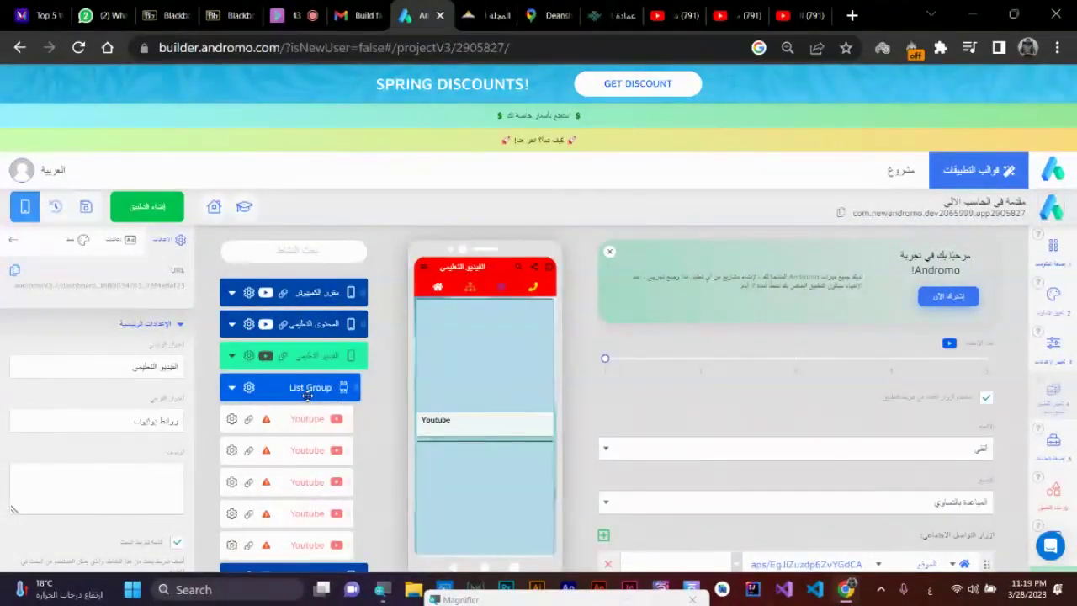
# - Collapse the List Group's YouTube items in the screen list
pyautogui.click(232, 388)
pyautogui.click(232, 388)
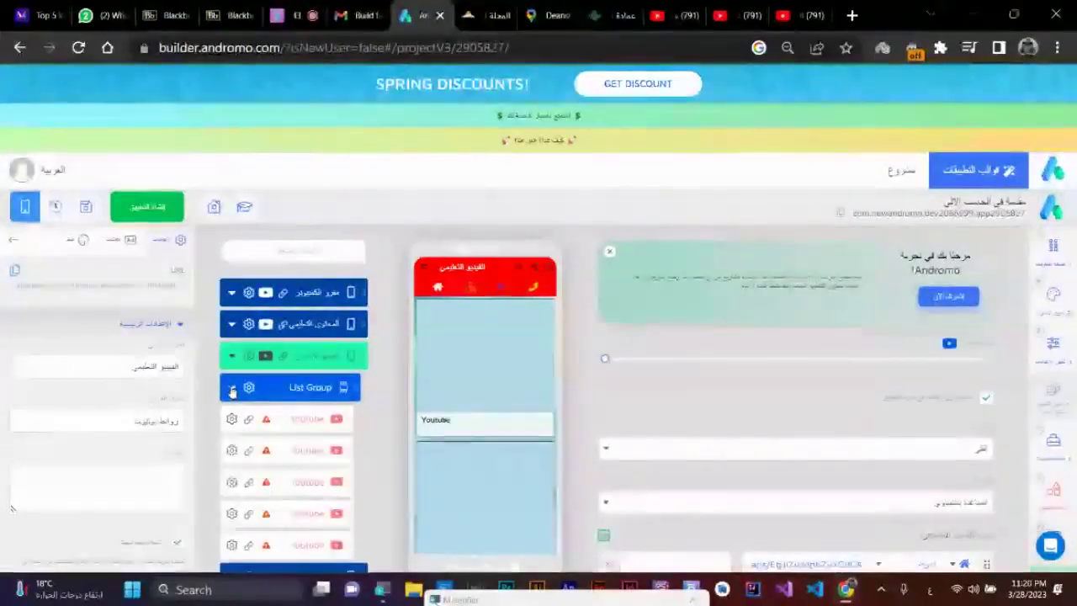
pyautogui.click(232, 387)
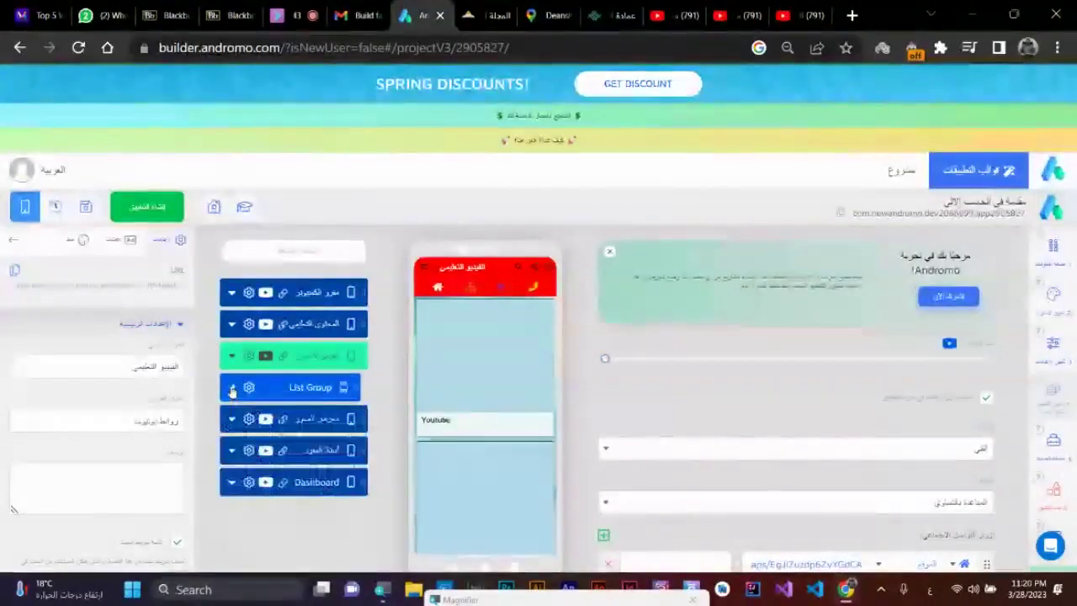
# - Try 2 and 3 item columns, then set the layout back to 1 column
pyautogui.click(701, 360)
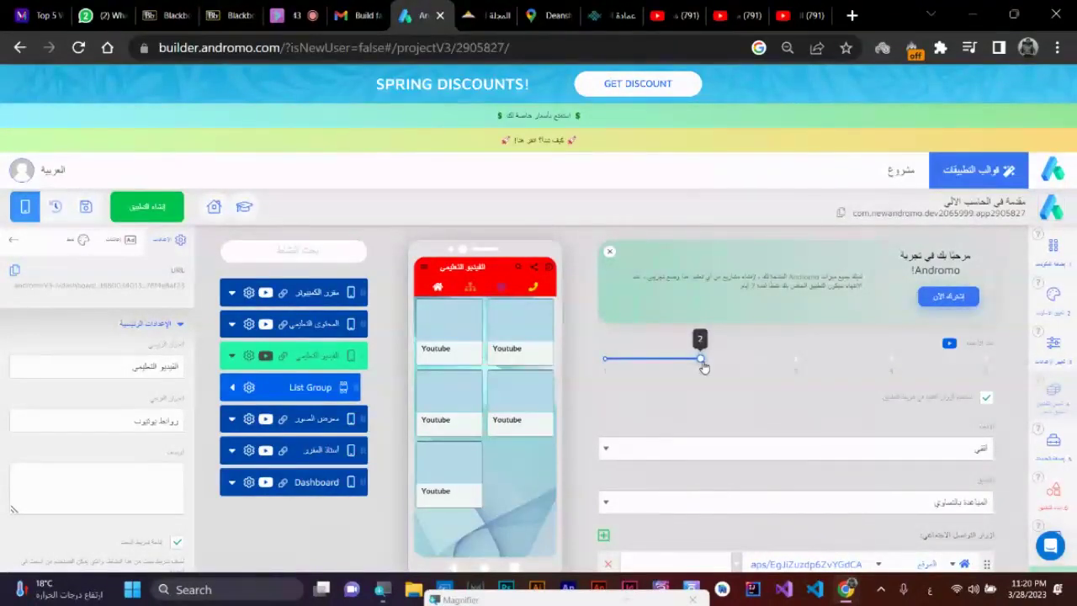
pyautogui.click(795, 362)
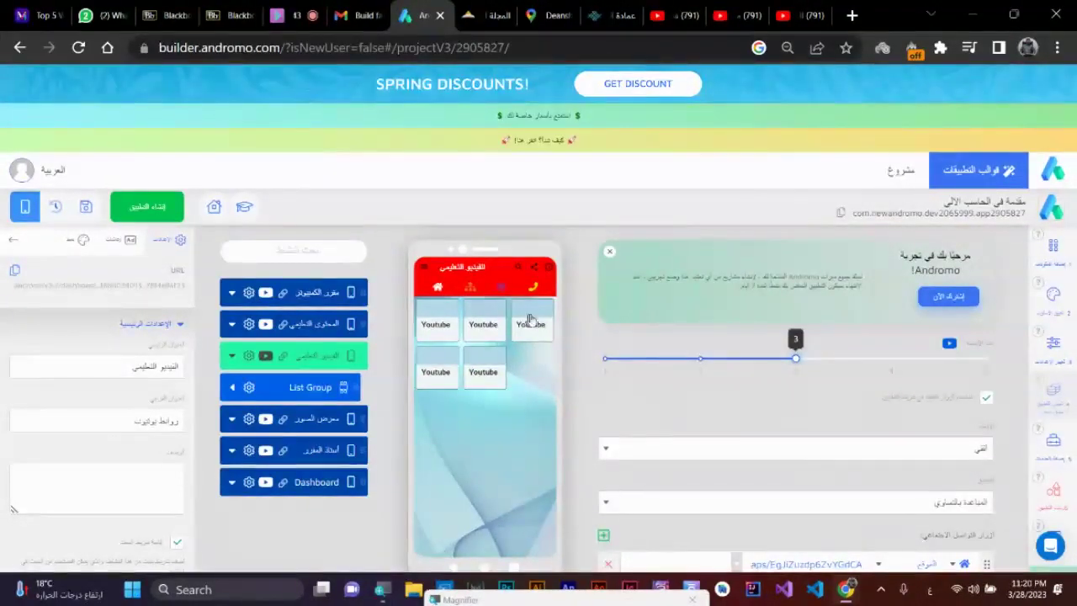
pyautogui.click(622, 362)
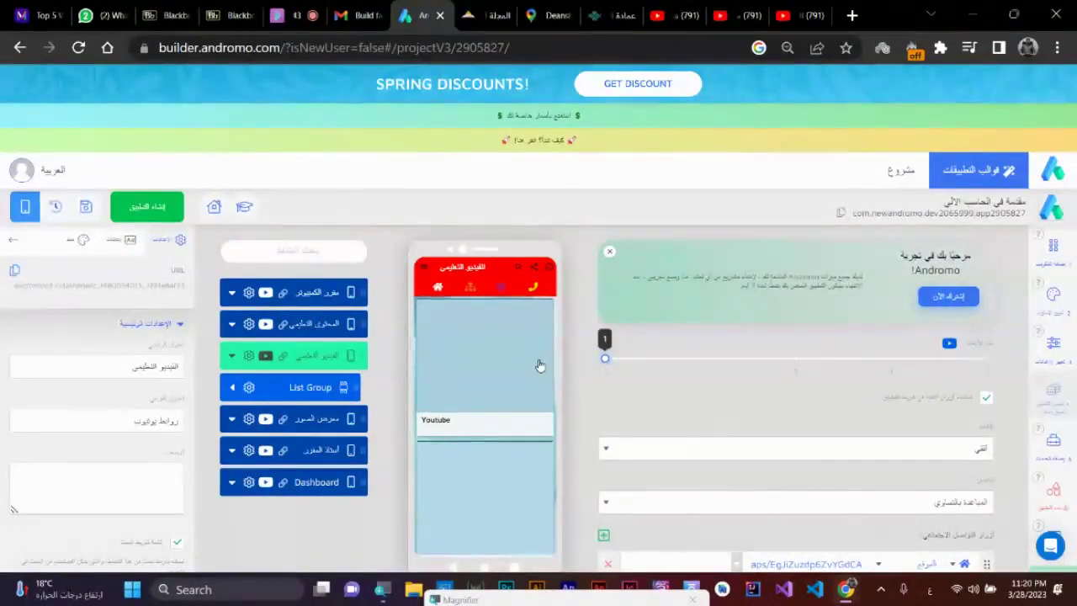
pyautogui.scroll(-3, 537, 365)
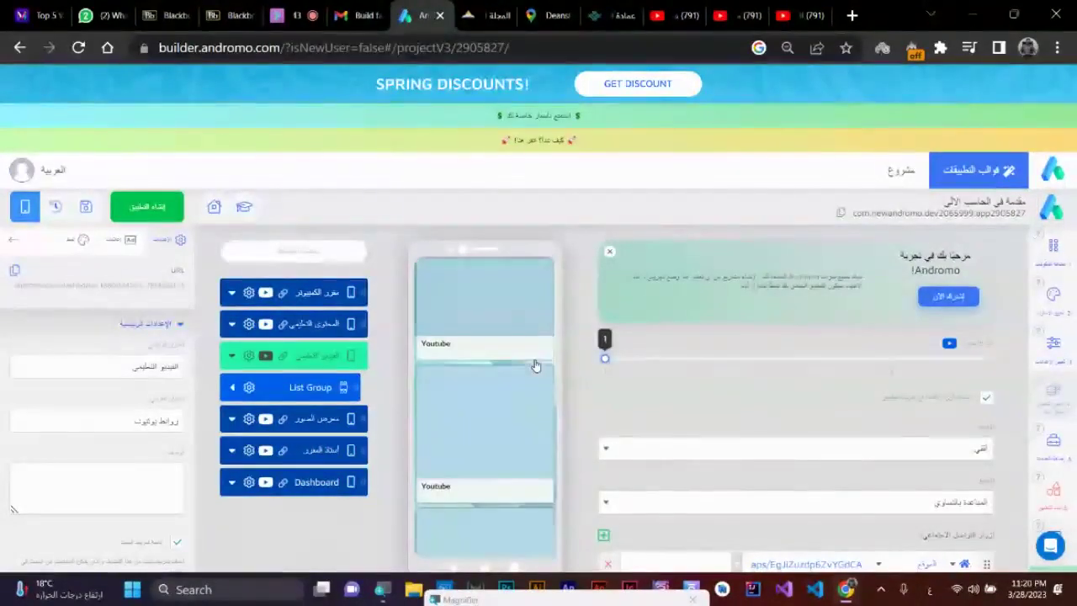
pyautogui.click(701, 367)
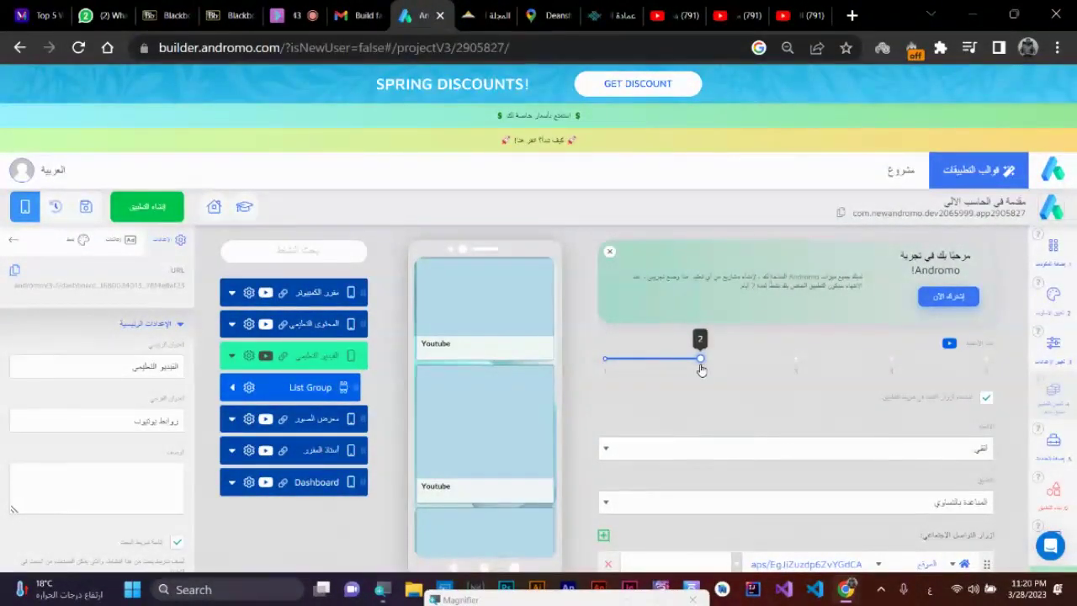
pyautogui.click(606, 362)
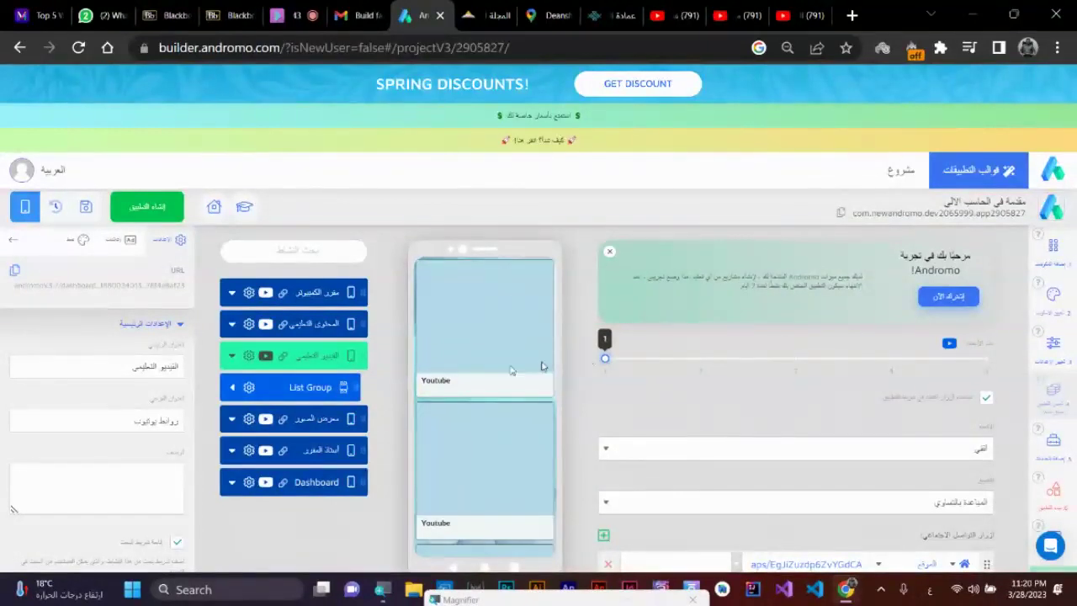
# - Select مقرر الكمبيوتر's List Group, check its five YouTube items, and bring up the components catalogue
pyautogui.click(323, 295)
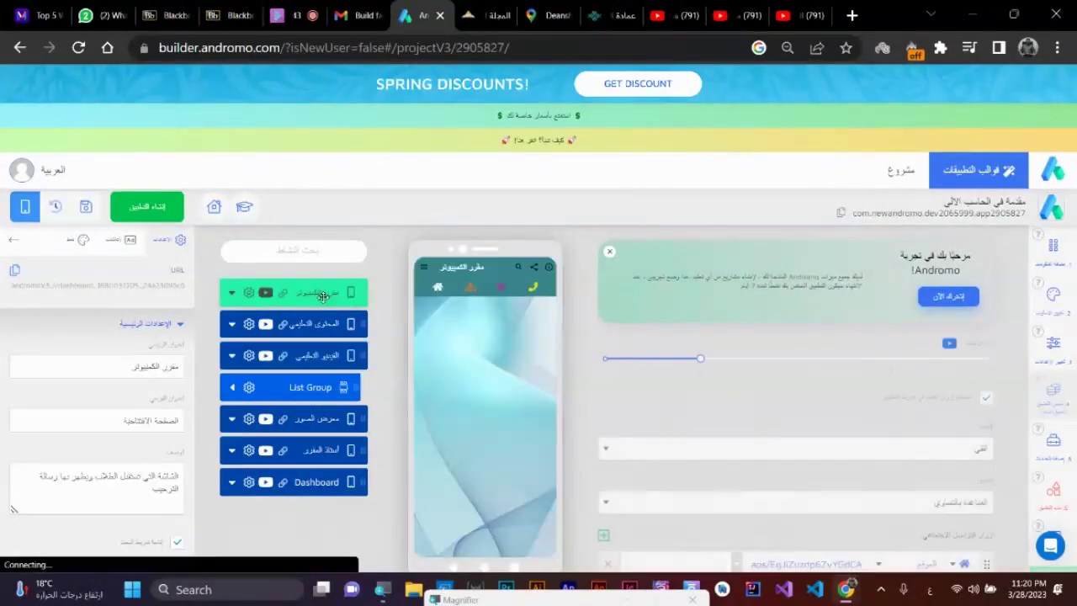
pyautogui.click(313, 388)
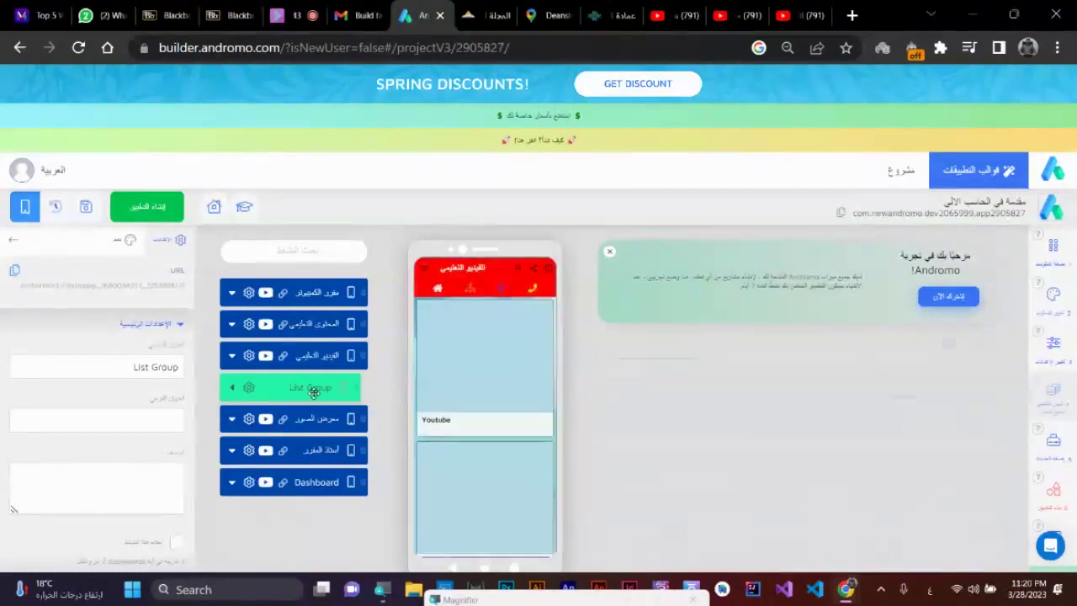
pyautogui.click(232, 388)
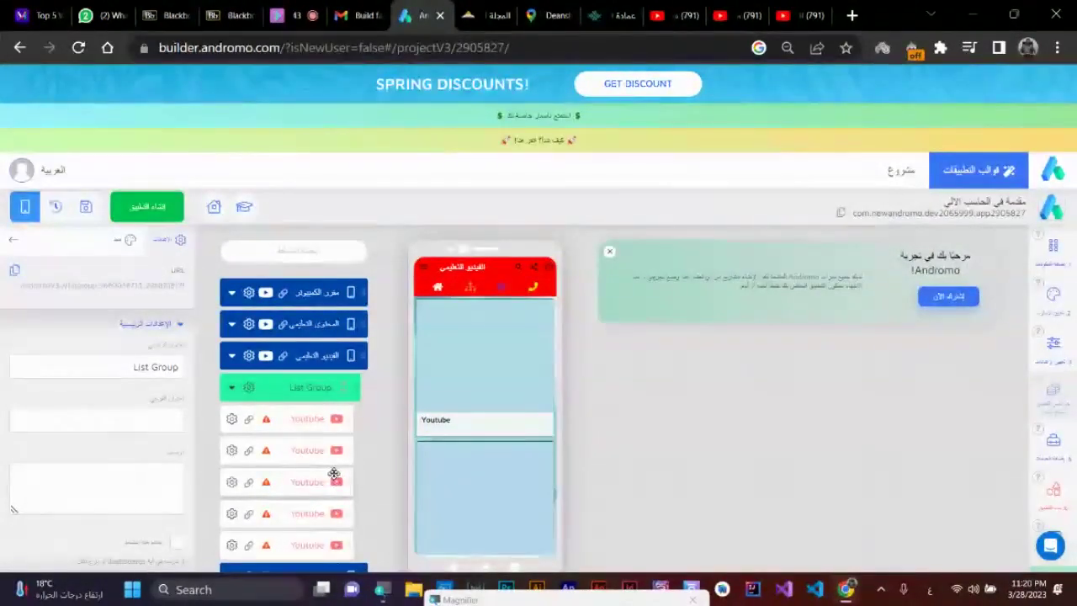
pyautogui.click(233, 390)
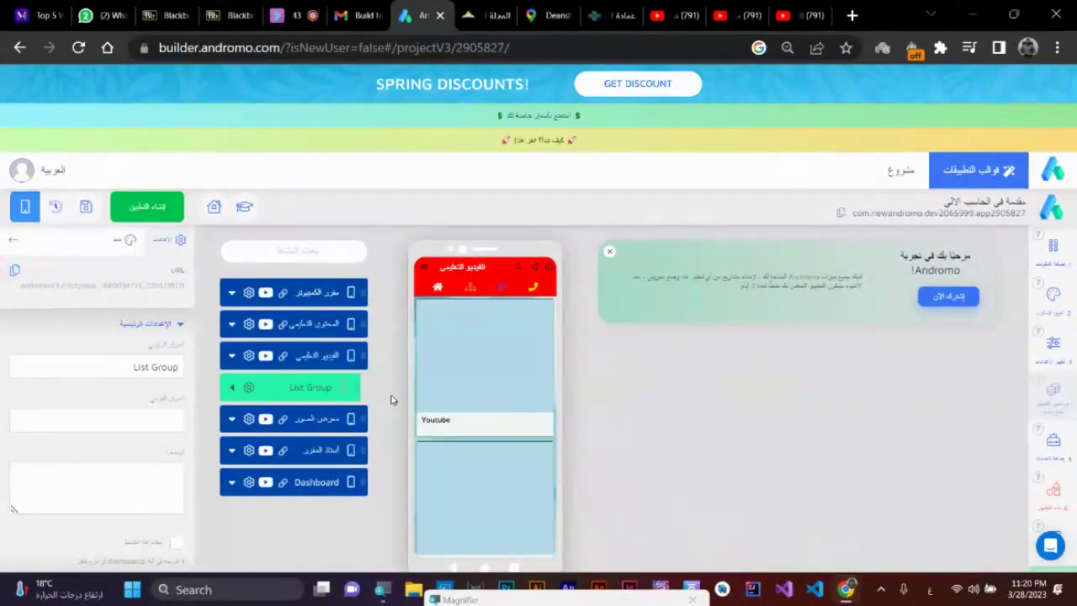
pyautogui.click(1067, 257)
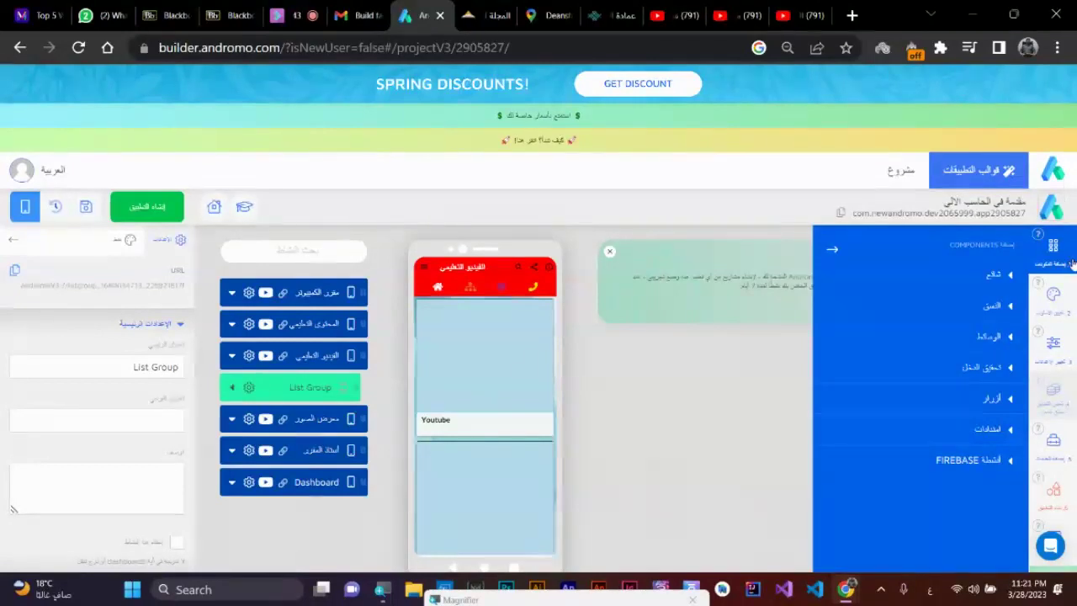
# - Add a Carousel Group from the التنسيق category and drag List Group below it
pyautogui.click(1008, 311)
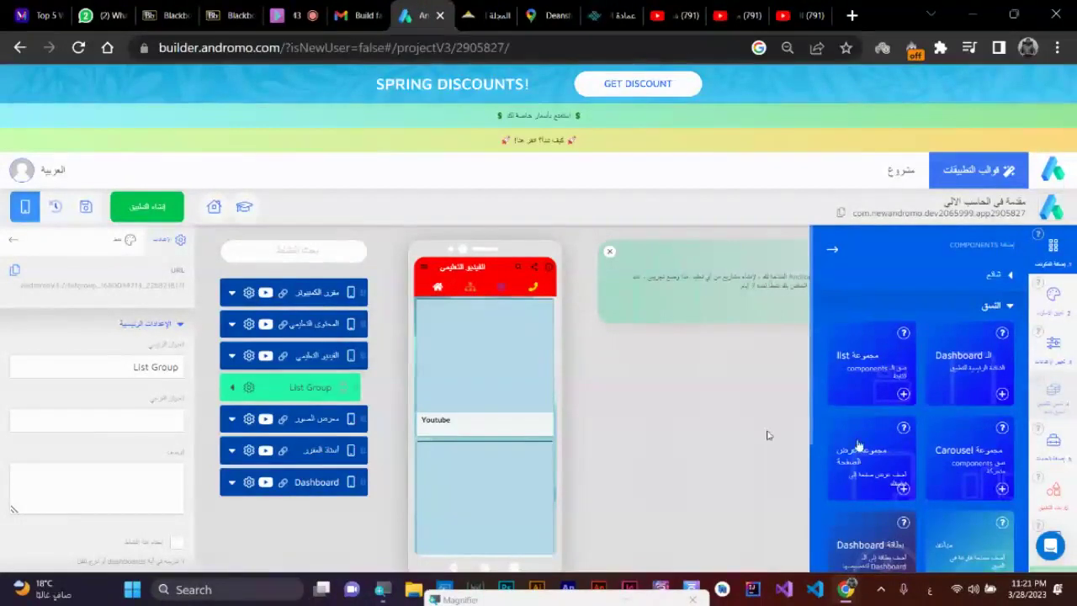
pyautogui.click(1001, 488)
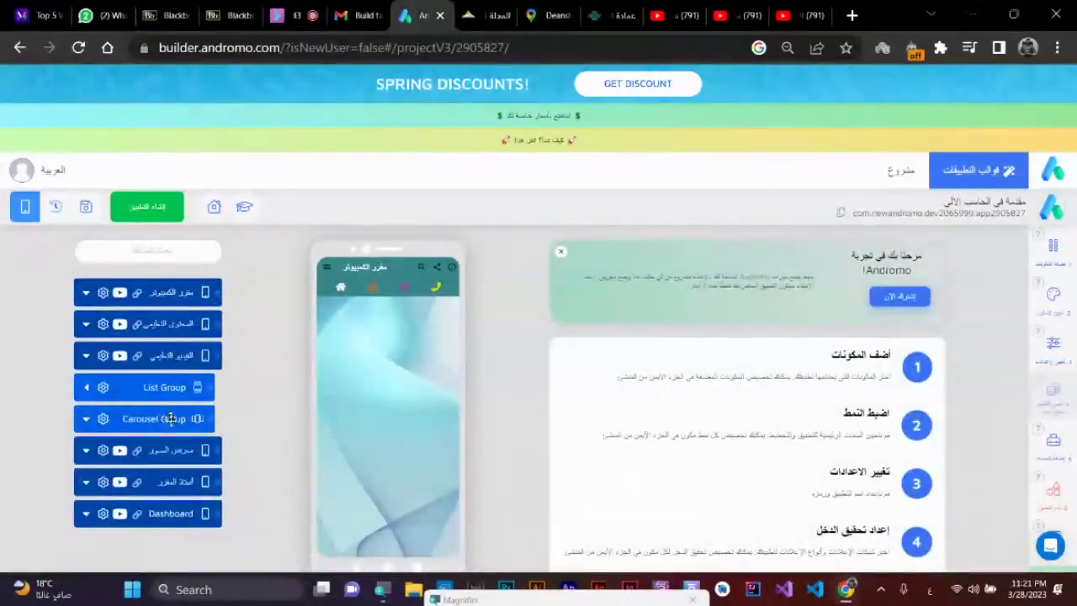
pyautogui.click(139, 425)
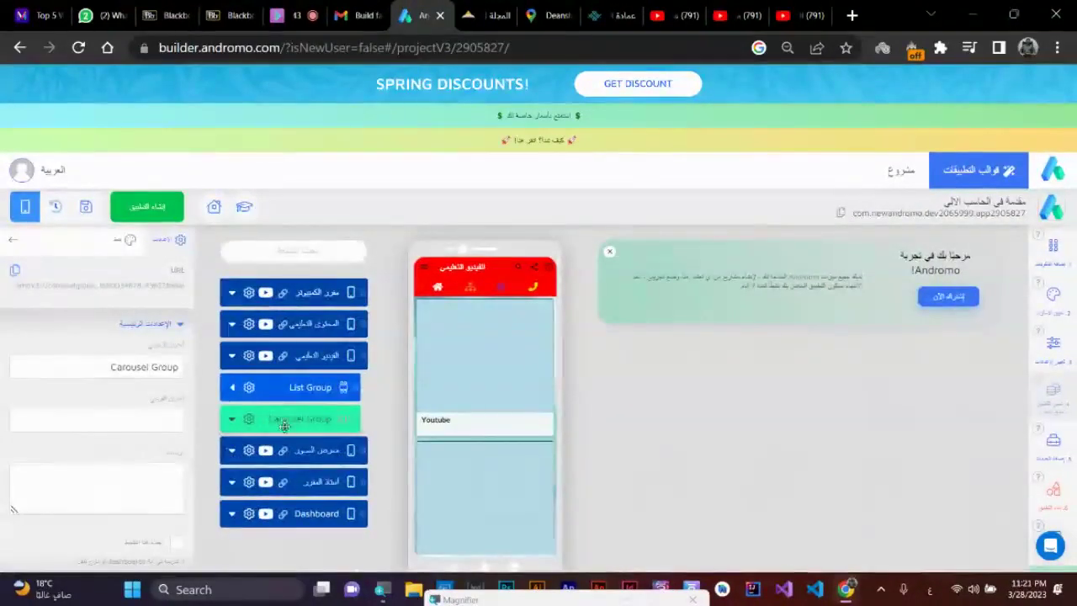
pyautogui.click(314, 389)
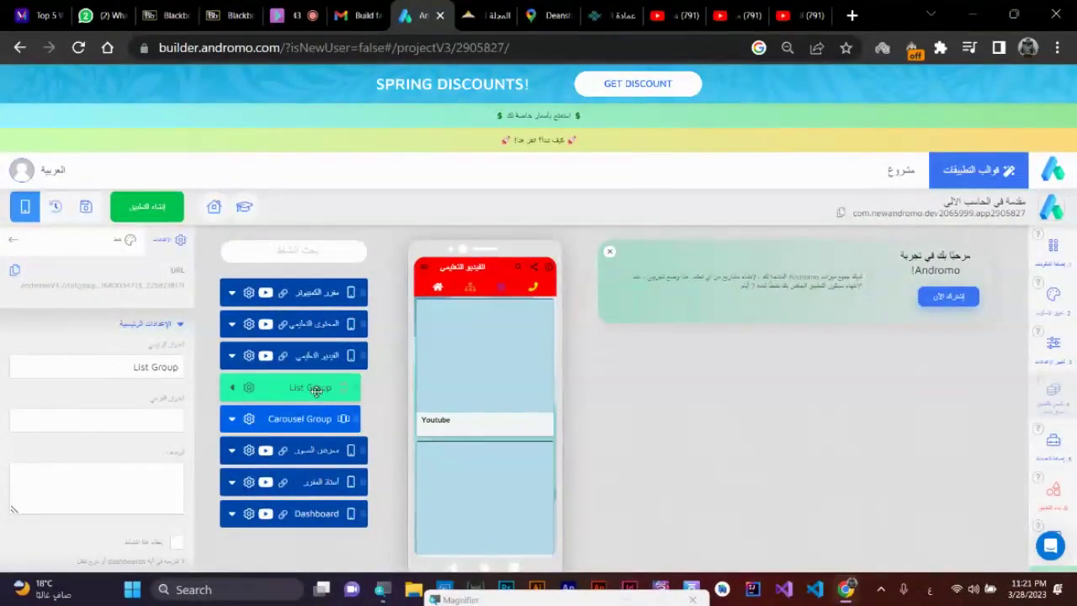
pyautogui.moveTo(315, 390); pyautogui.dragTo(305, 411)
pyautogui.click(247, 387)
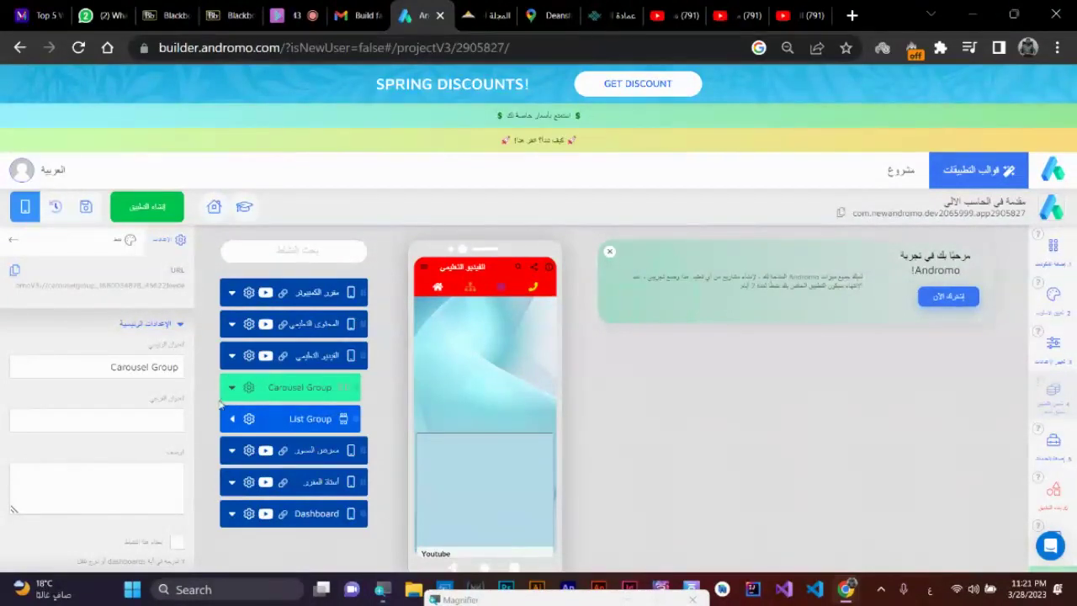
pyautogui.click(233, 387)
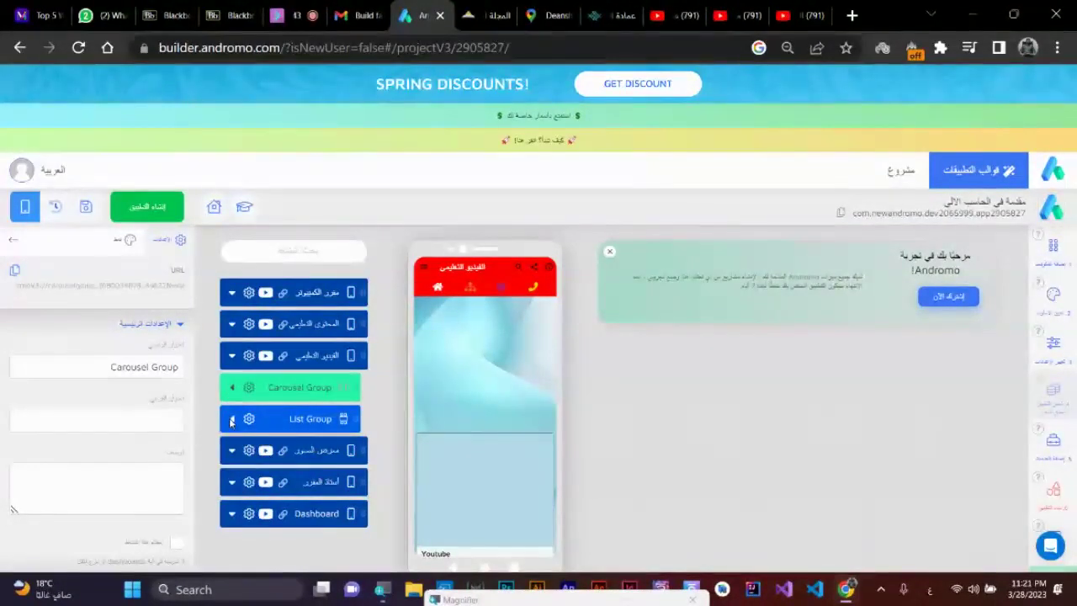
# - Expand the groups and swipe the carousel preview to show its two YouTube items, then reopen Components
pyautogui.click(232, 421)
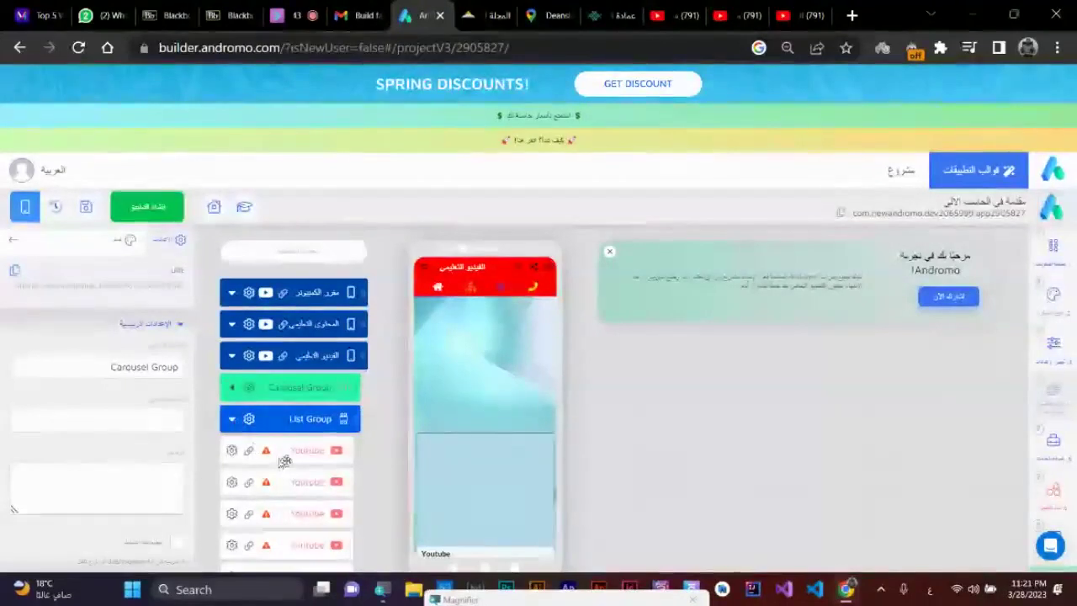
pyautogui.moveTo(317, 455); pyautogui.dragTo(320, 385)
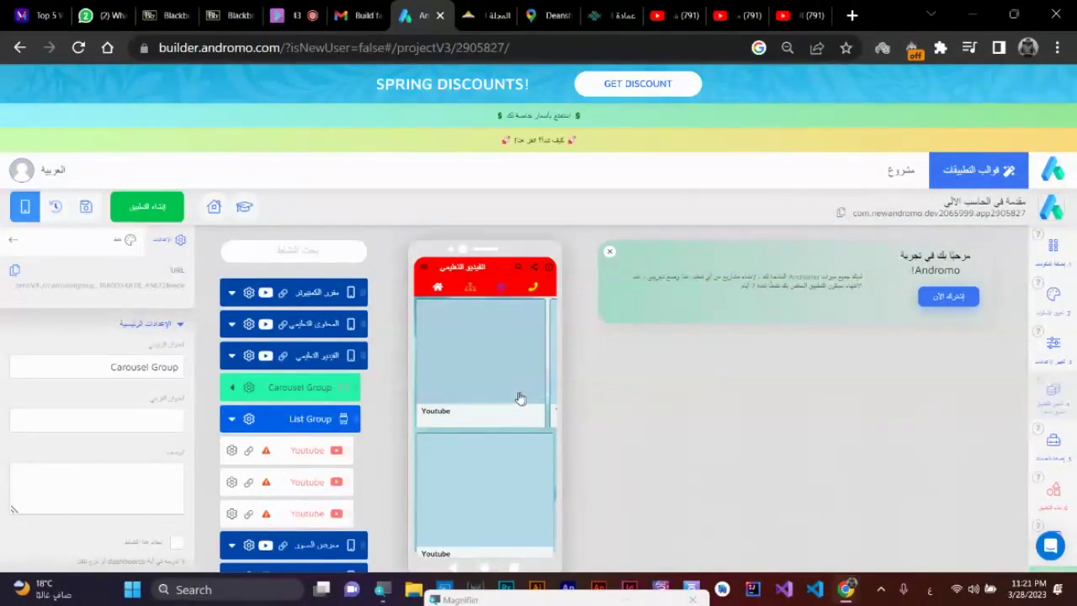
pyautogui.moveTo(520, 398); pyautogui.dragTo(491, 460)
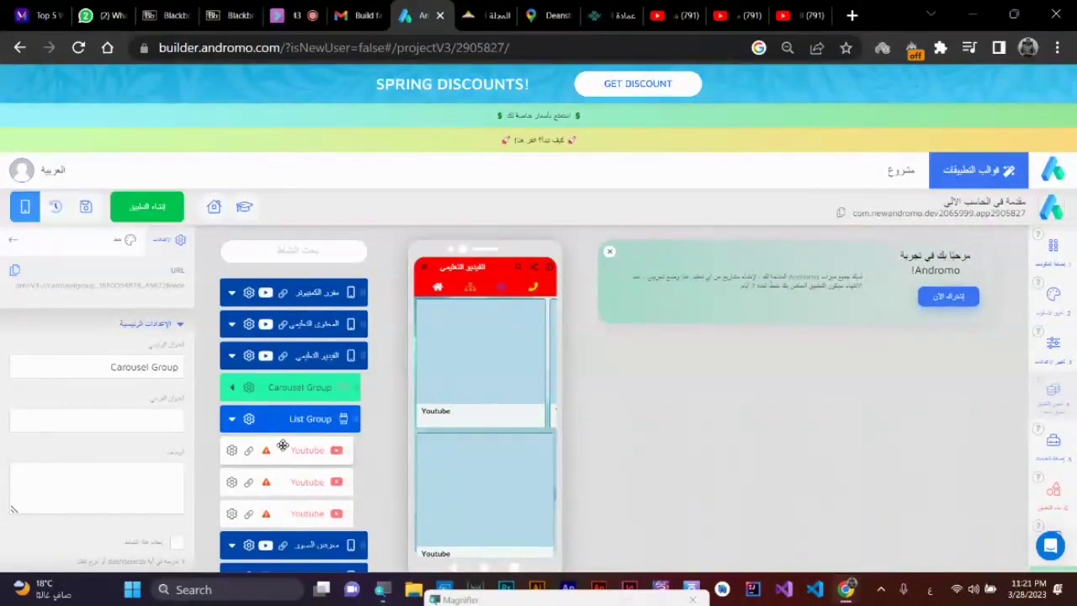
pyautogui.click(232, 388)
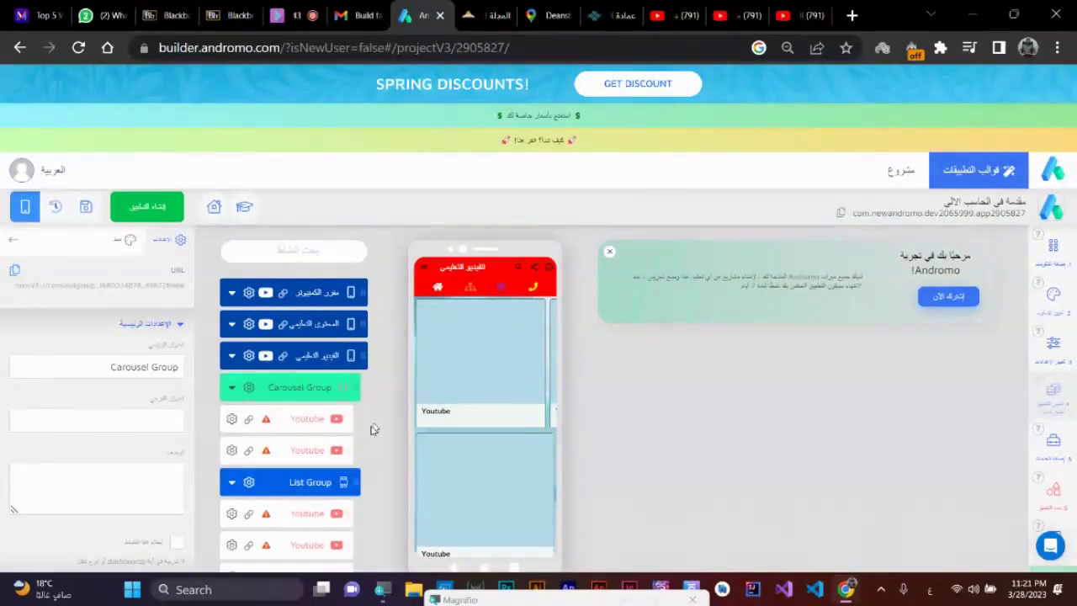
pyautogui.click(1054, 246)
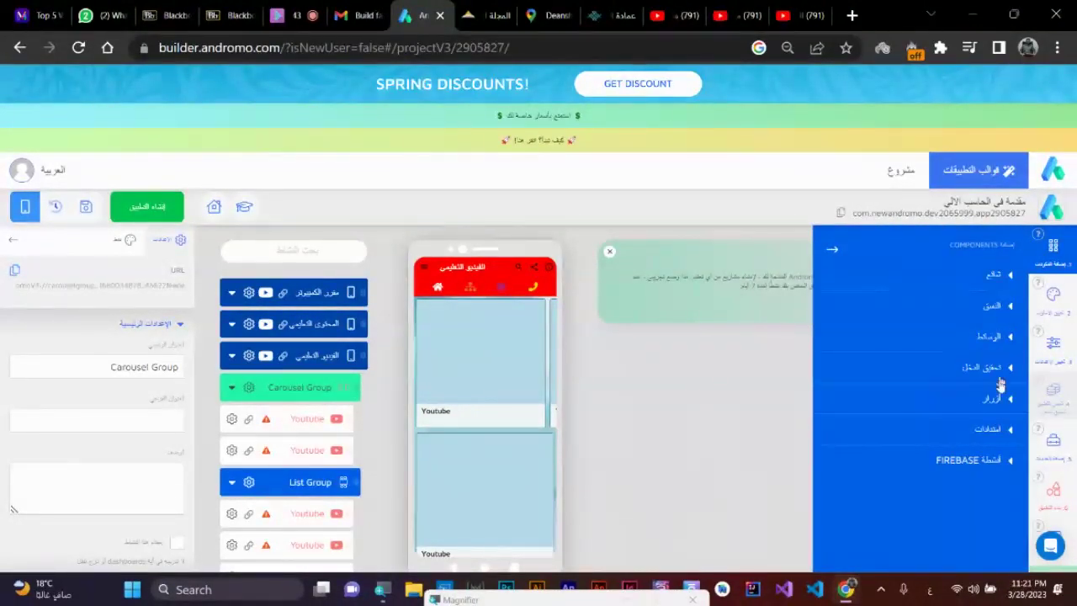
# - Add a third YouTube item from Media to the Carousel Group, then collapse both groups
pyautogui.click(996, 340)
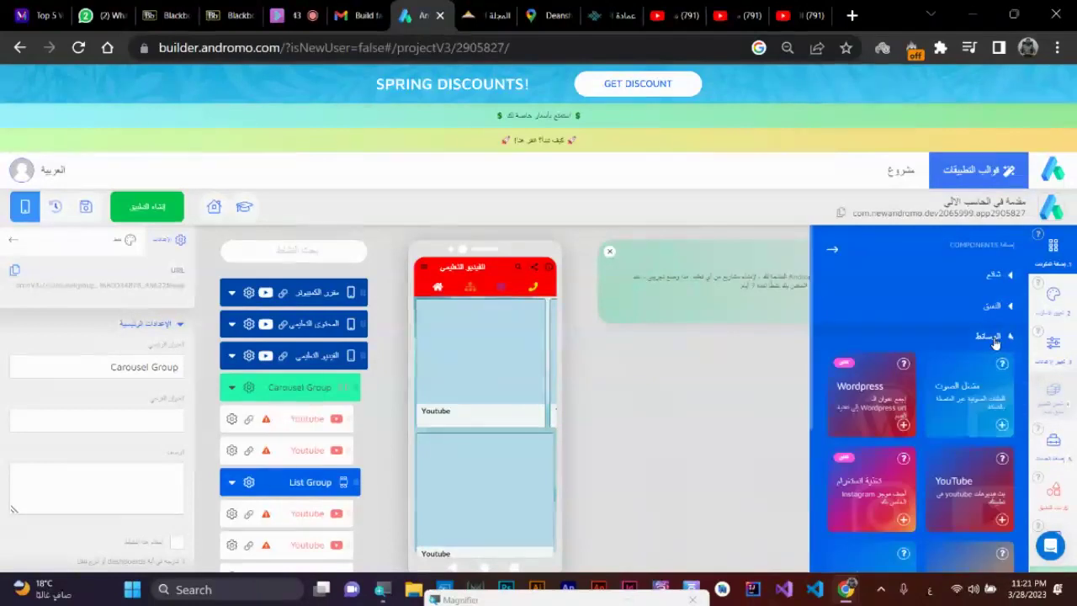
pyautogui.click(1002, 517)
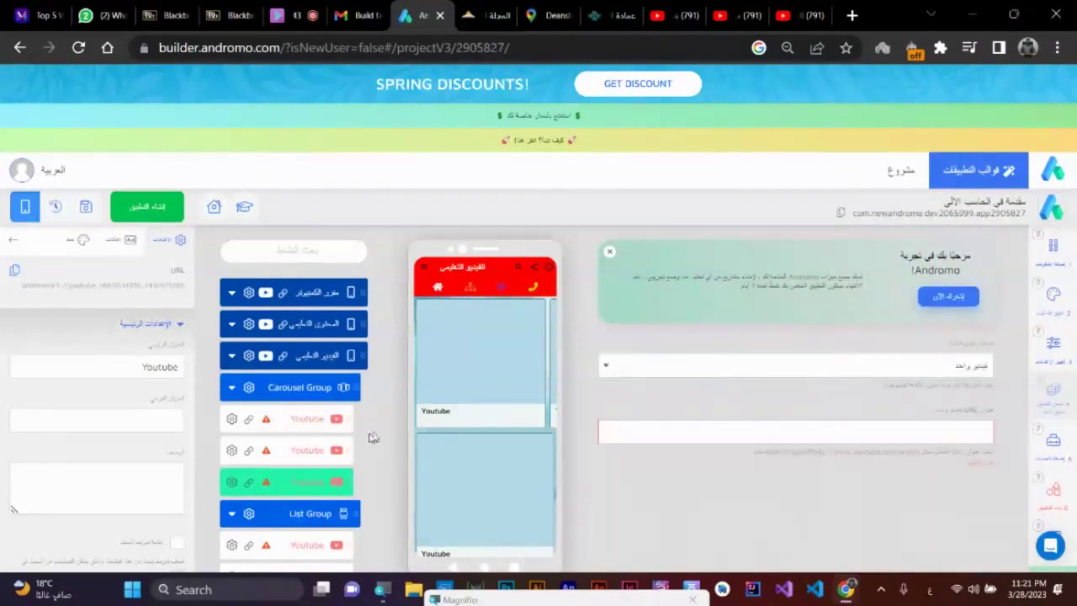
pyautogui.moveTo(539, 384); pyautogui.dragTo(471, 387)
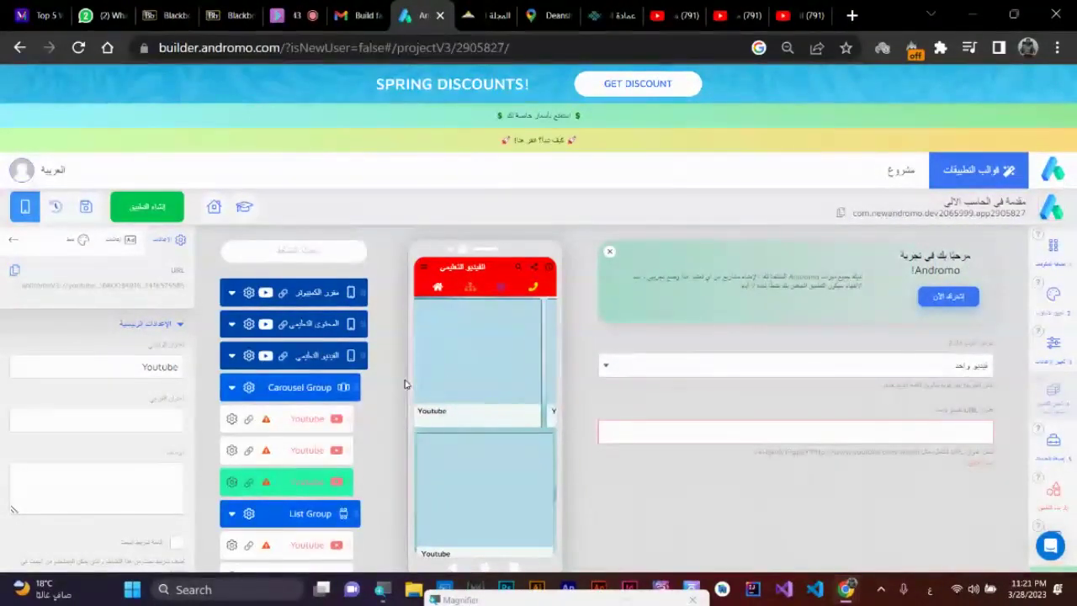
pyautogui.scroll(-2, 497, 504)
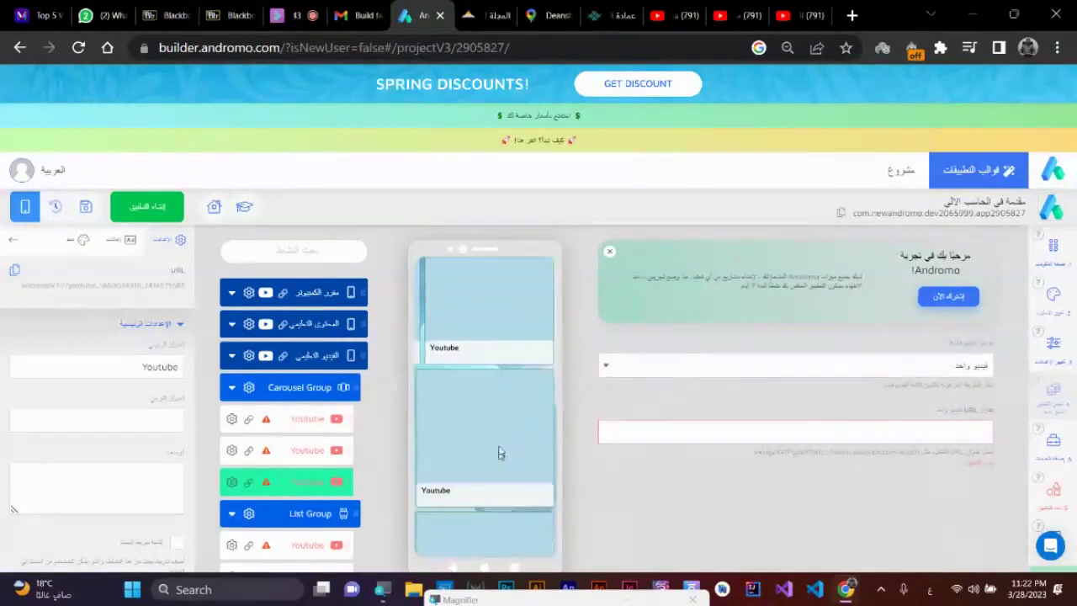
pyautogui.scroll(-2, 513, 379)
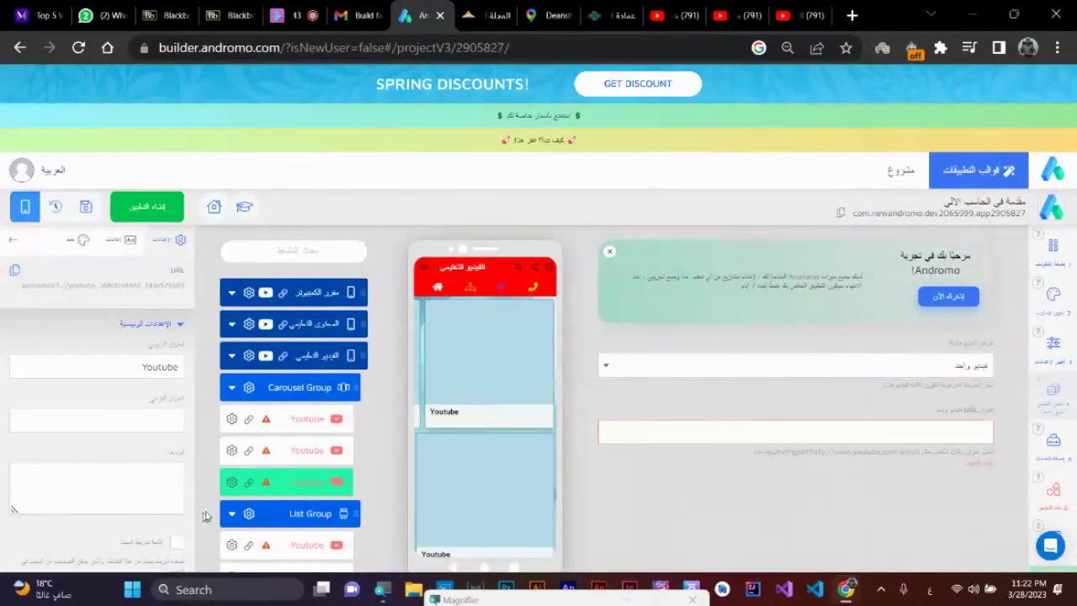
pyautogui.click(233, 393)
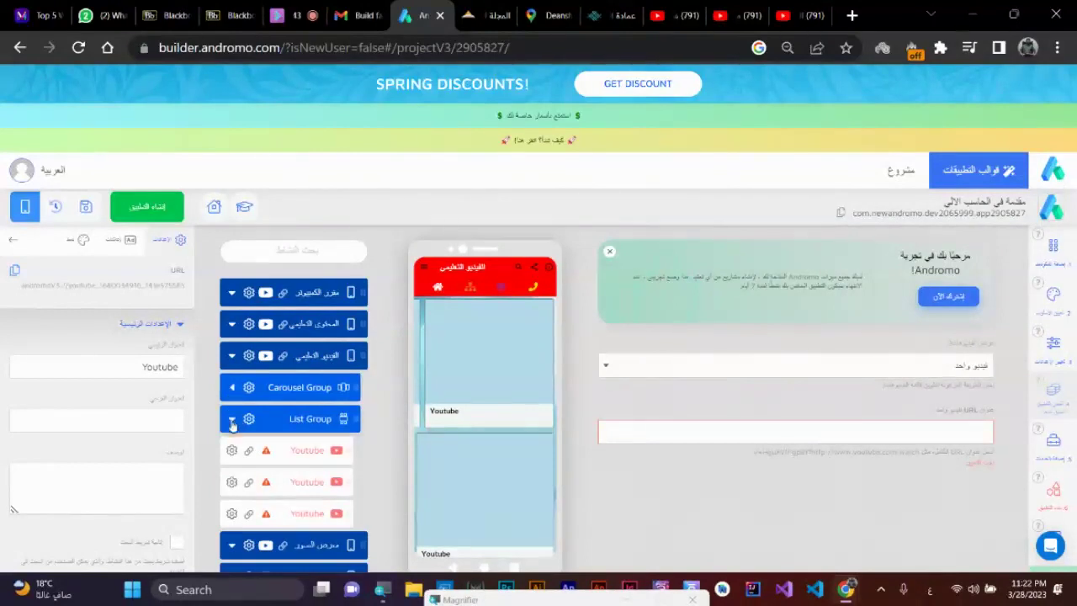
pyautogui.click(231, 418)
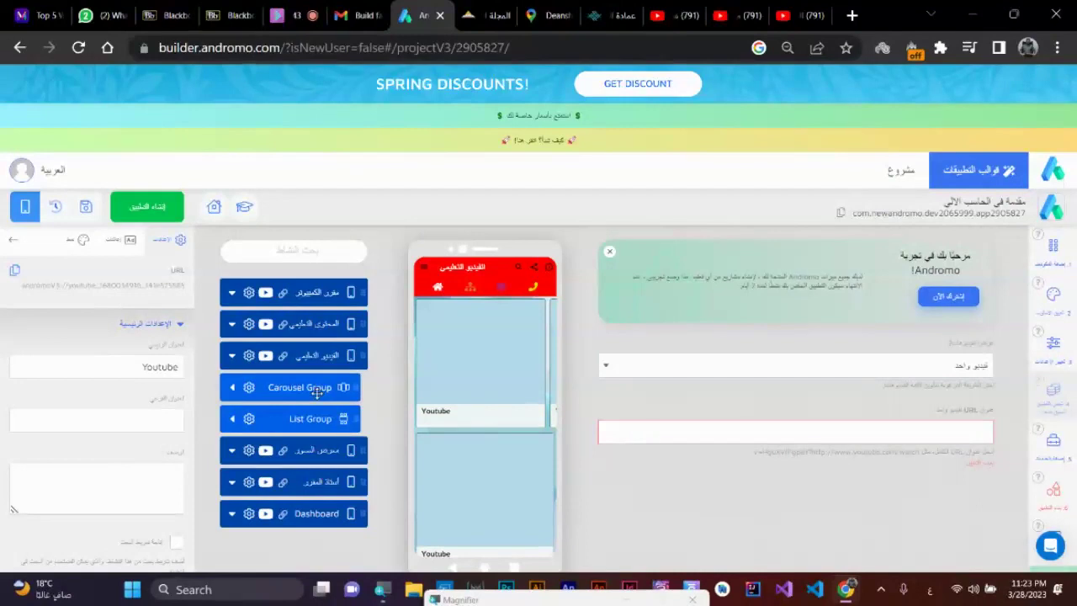
# - Add a PDF document item from the Media components to the المحتوى التعليمي screen
pyautogui.click(319, 328)
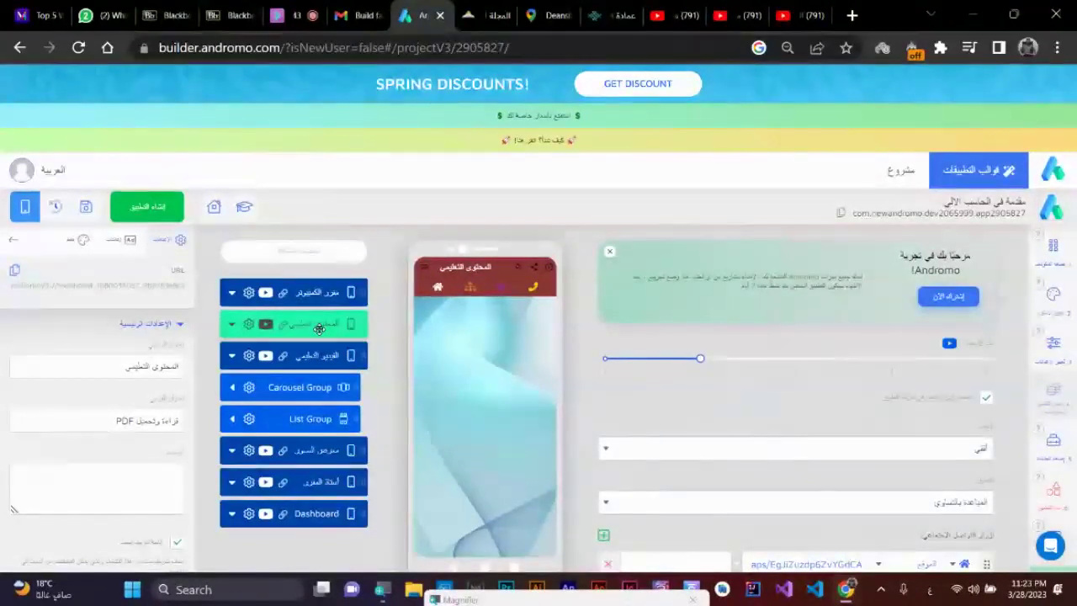
pyautogui.click(1055, 259)
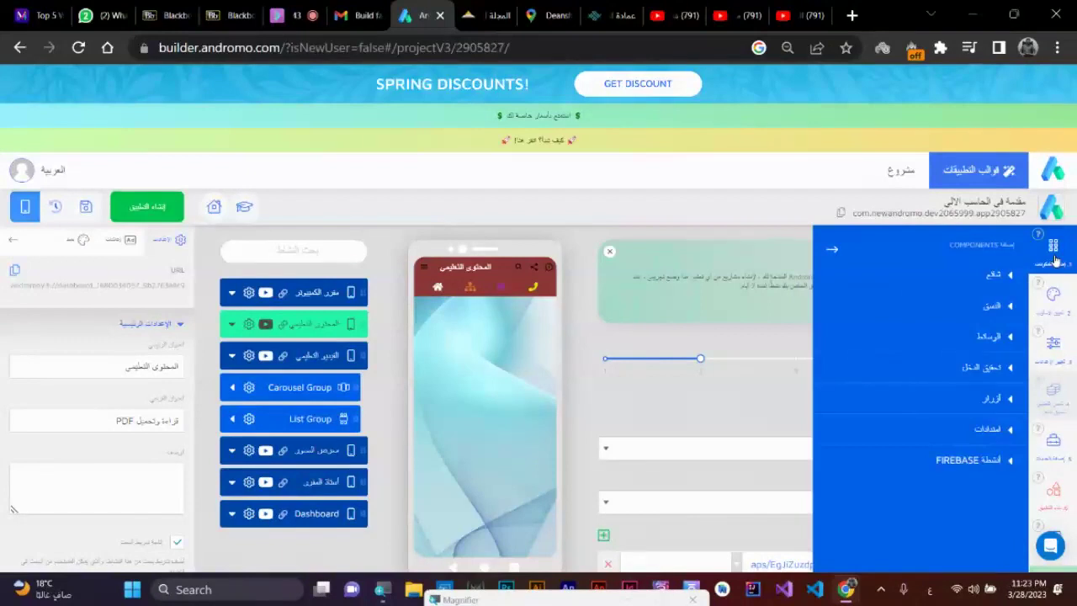
pyautogui.click(981, 307)
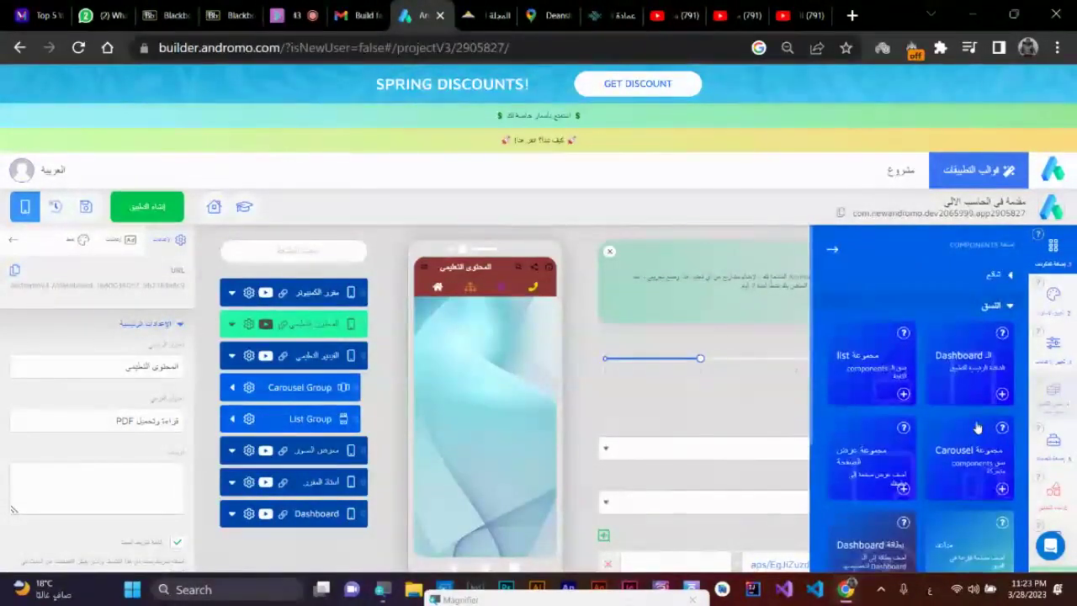
pyautogui.click(1009, 307)
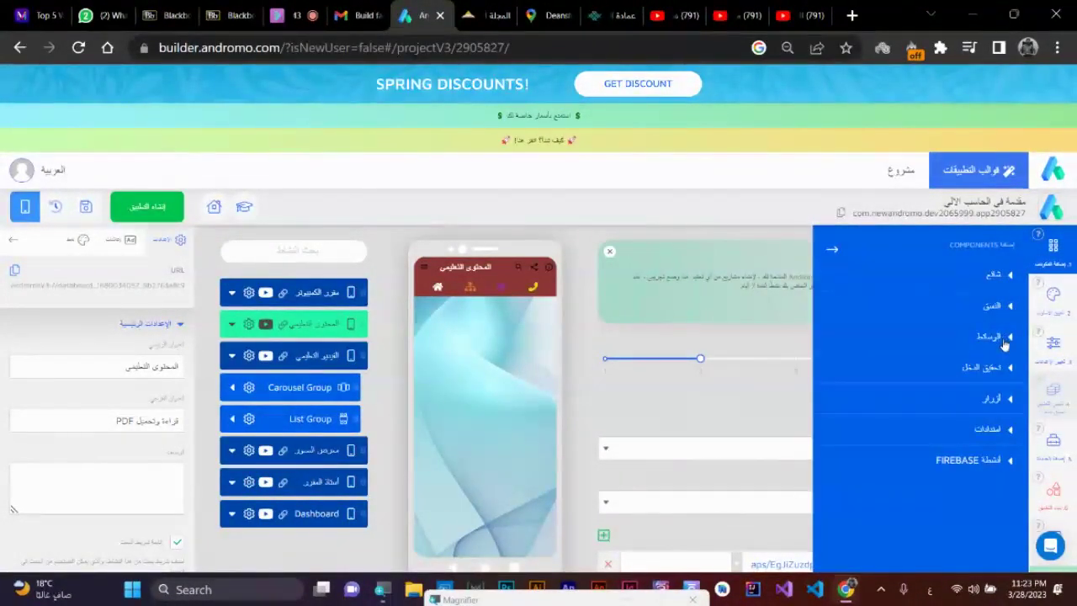
pyautogui.click(1010, 337)
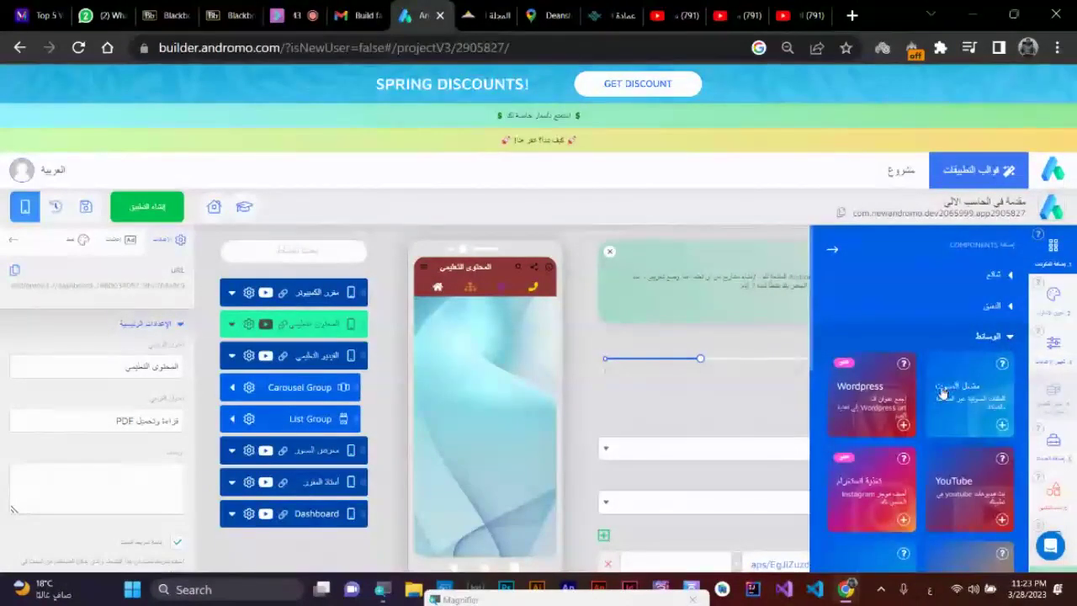
pyautogui.scroll(-5, 933, 420)
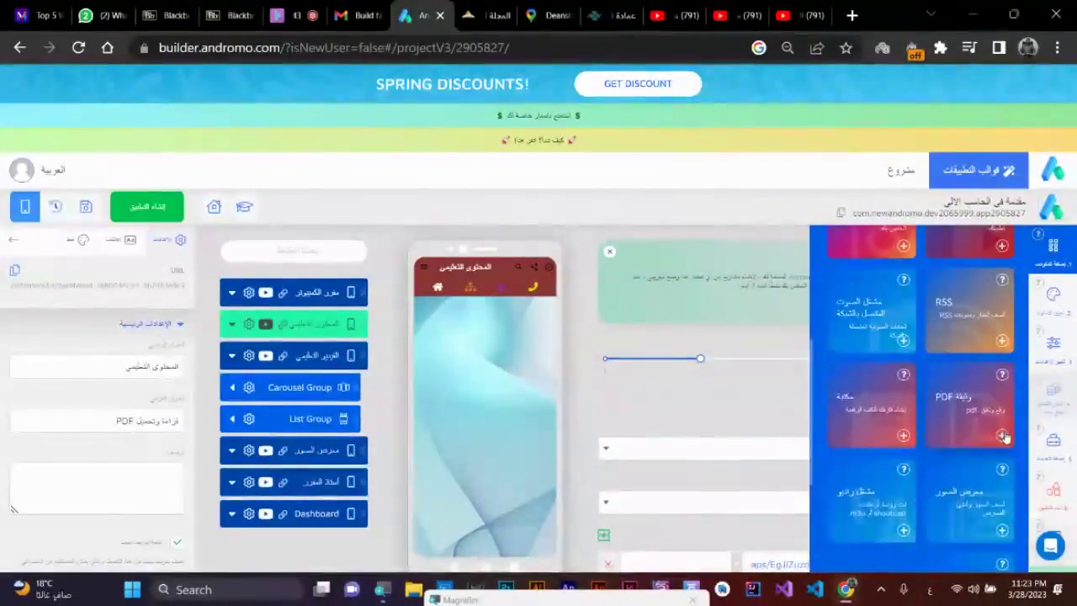
pyautogui.click(1005, 435)
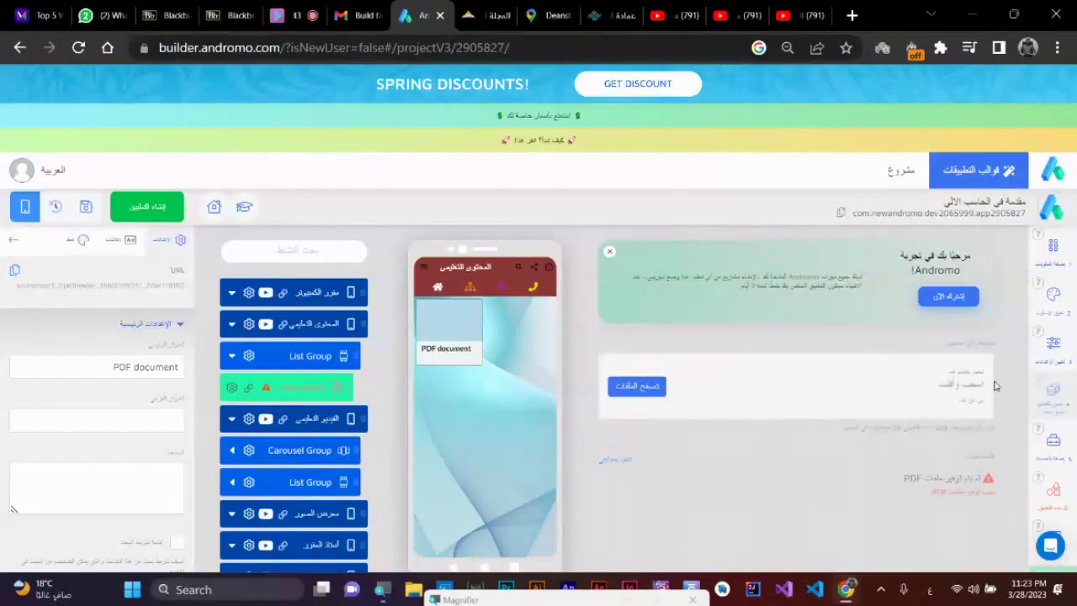
# - Add a second PDF document item from Media, then reselect the المحتوى التعليمي screen
pyautogui.click(1053, 257)
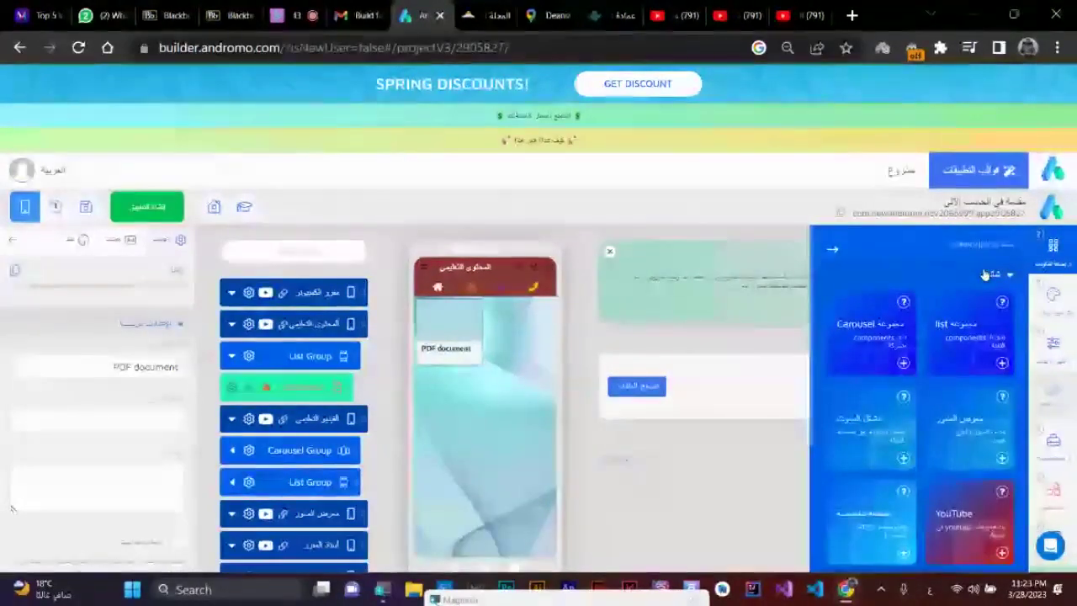
pyautogui.scroll(-2, 950, 353)
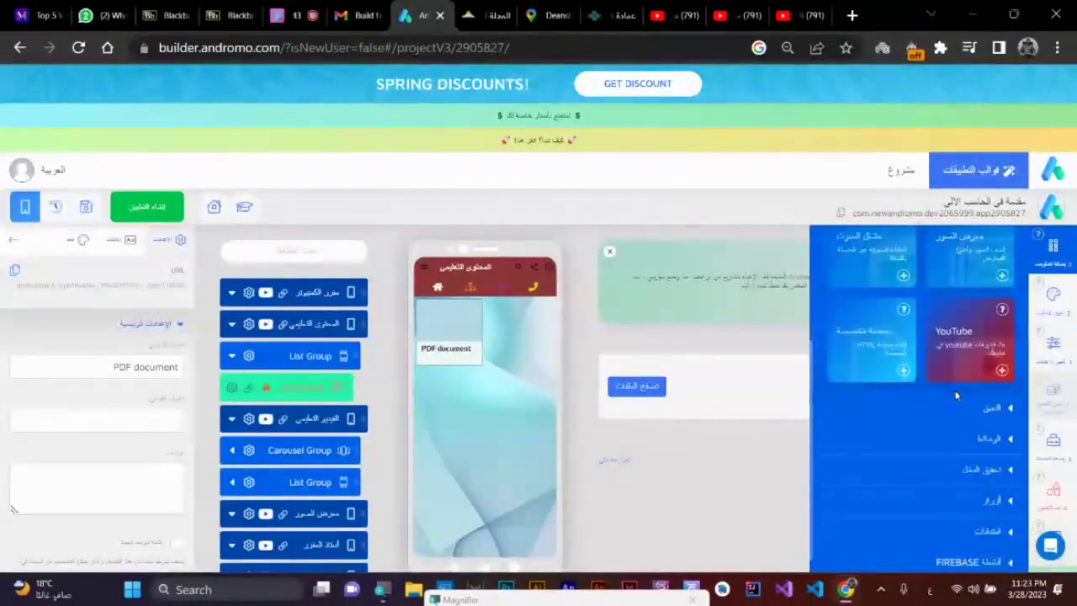
pyautogui.scroll(1, 956, 398)
pyautogui.scroll(2, 955, 397)
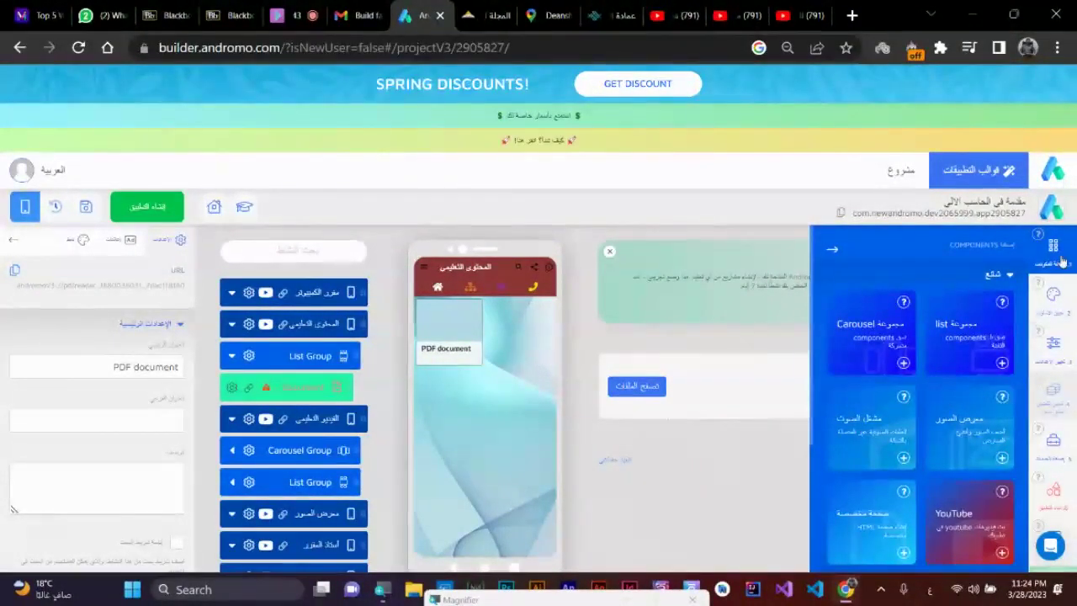
pyautogui.click(1001, 274)
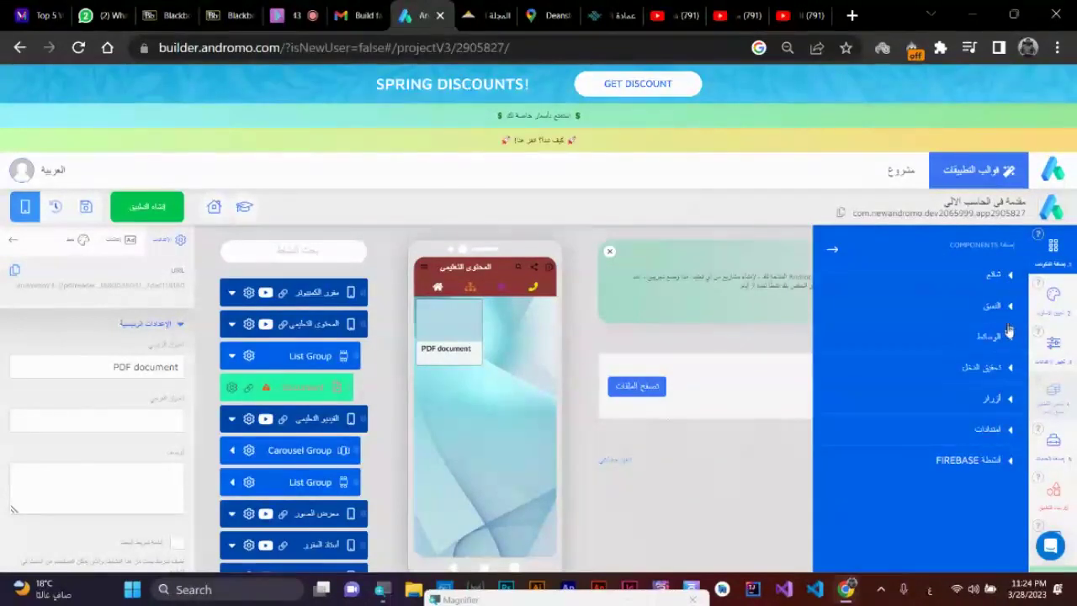
pyautogui.click(1012, 339)
pyautogui.scroll(-3, 950, 439)
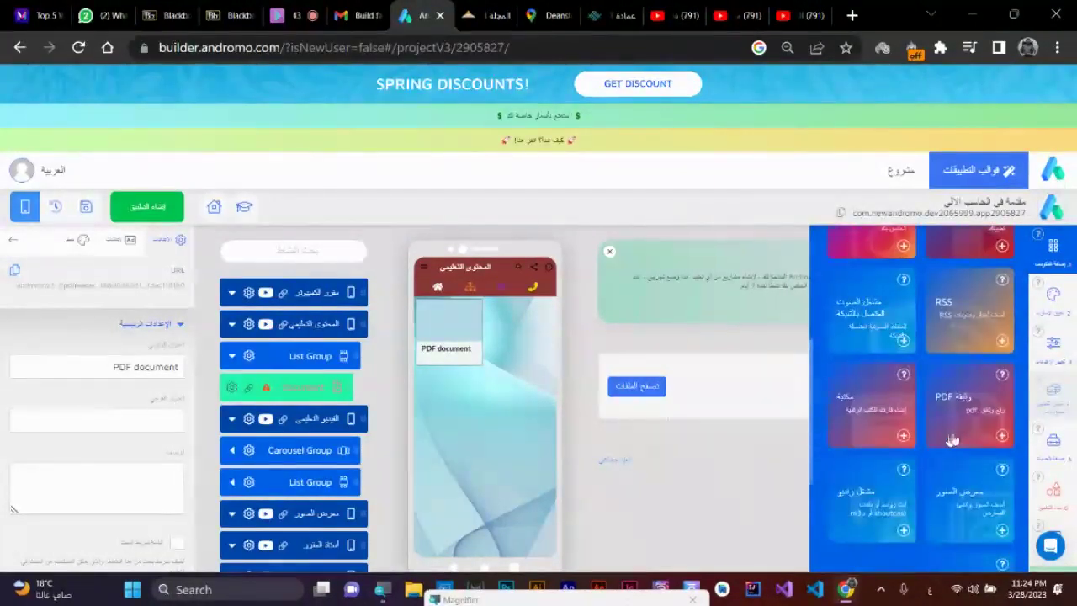
pyautogui.click(1001, 436)
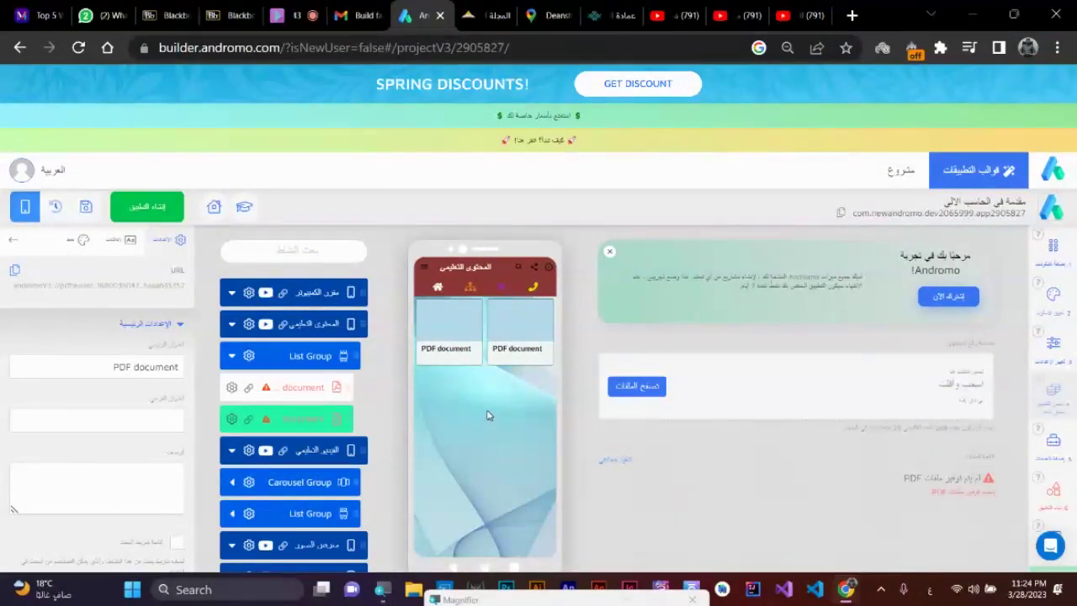
pyautogui.click(313, 327)
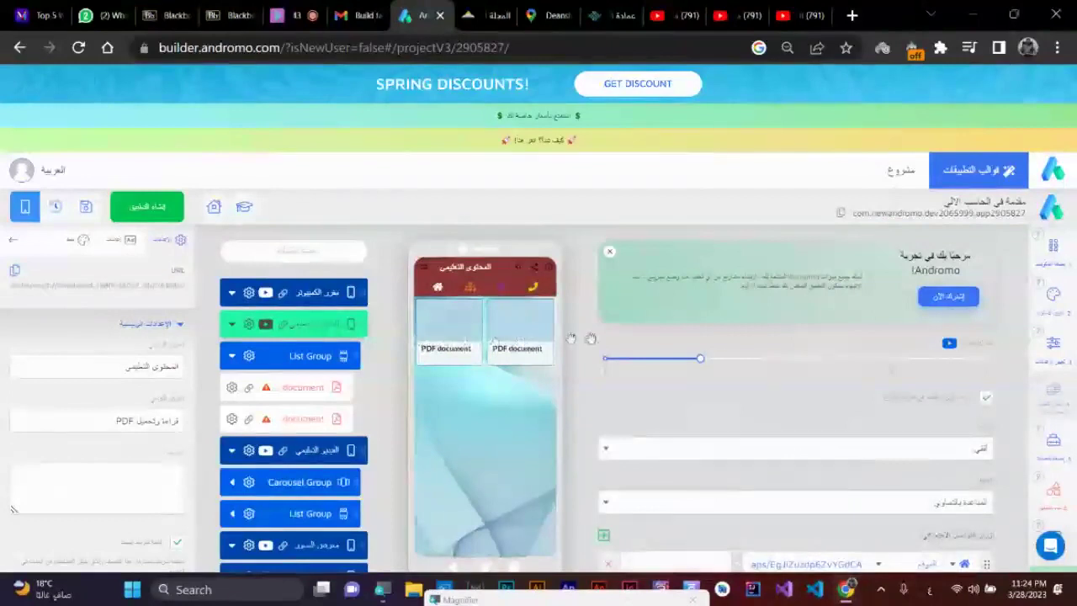
# - Set the columns slider to 1, try 3, and return it to 1 column
pyautogui.click(606, 359)
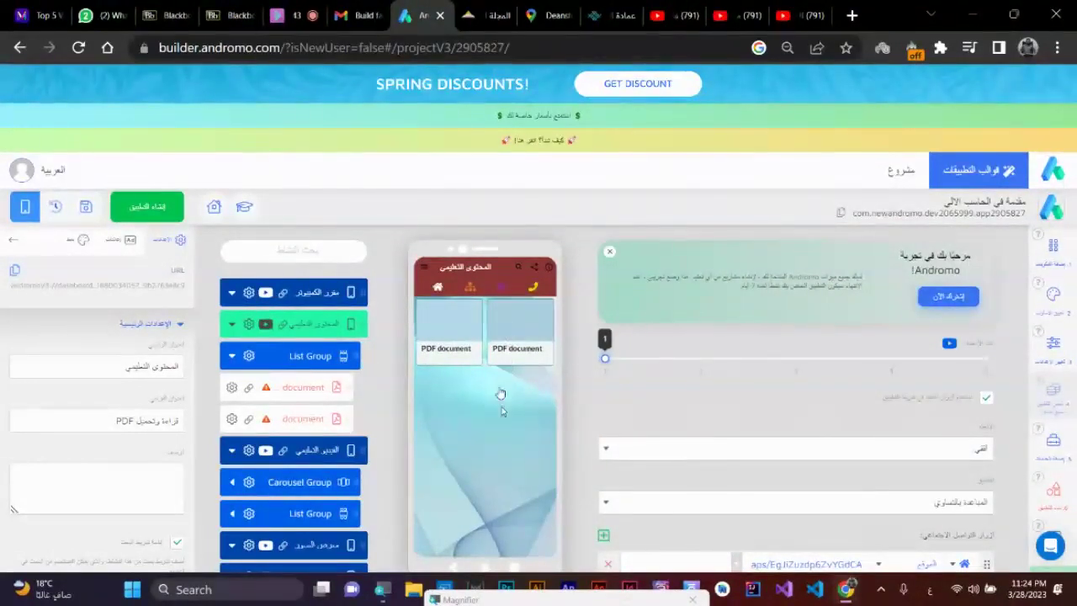
pyautogui.click(796, 360)
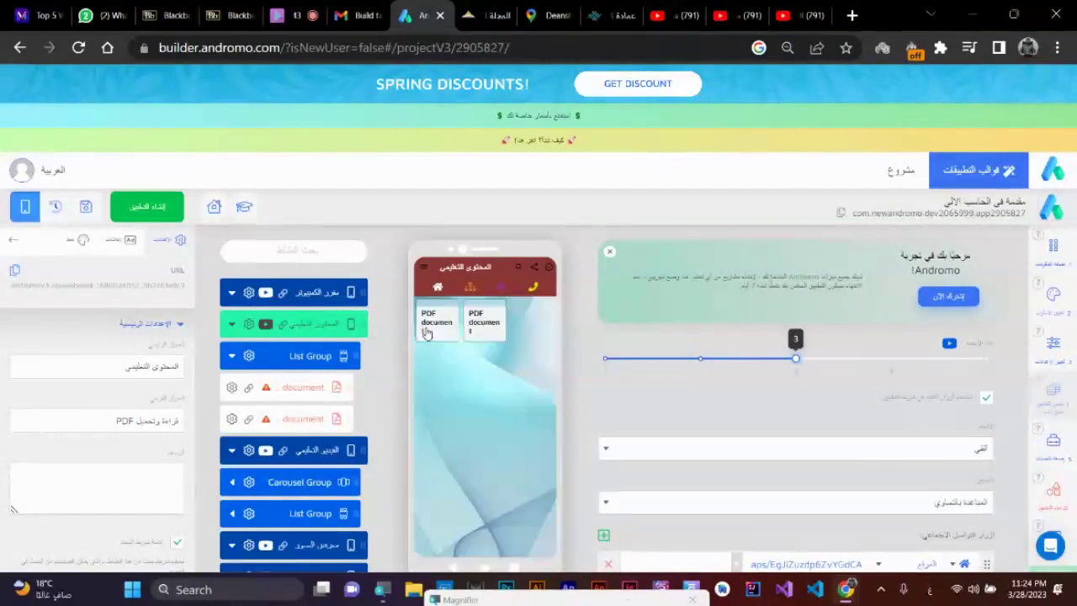
pyautogui.click(608, 362)
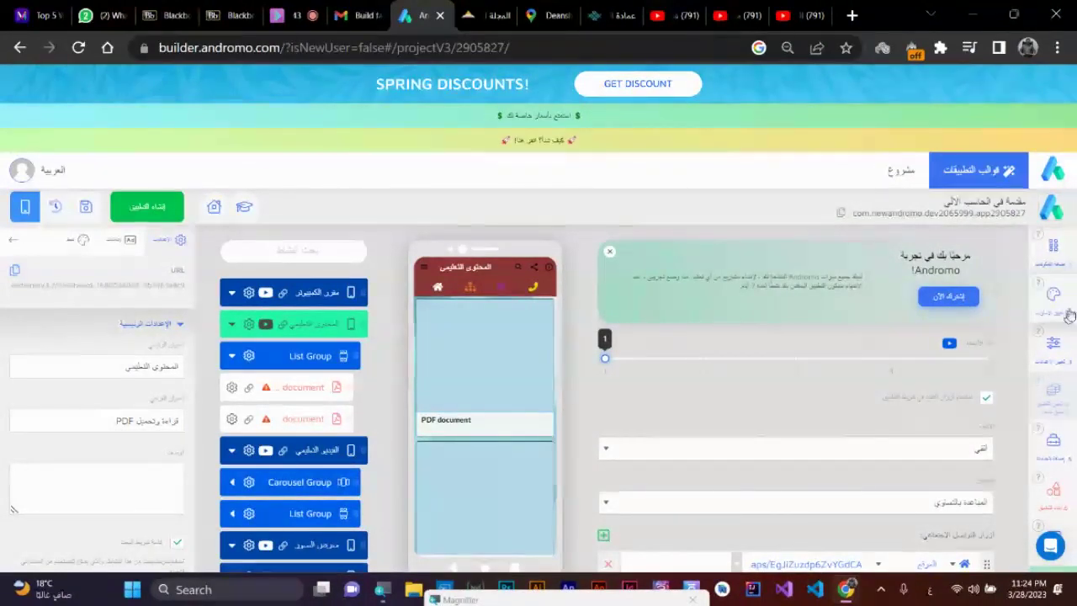
# - Add two more PDF document items to the List Group from the Media components
pyautogui.click(1063, 269)
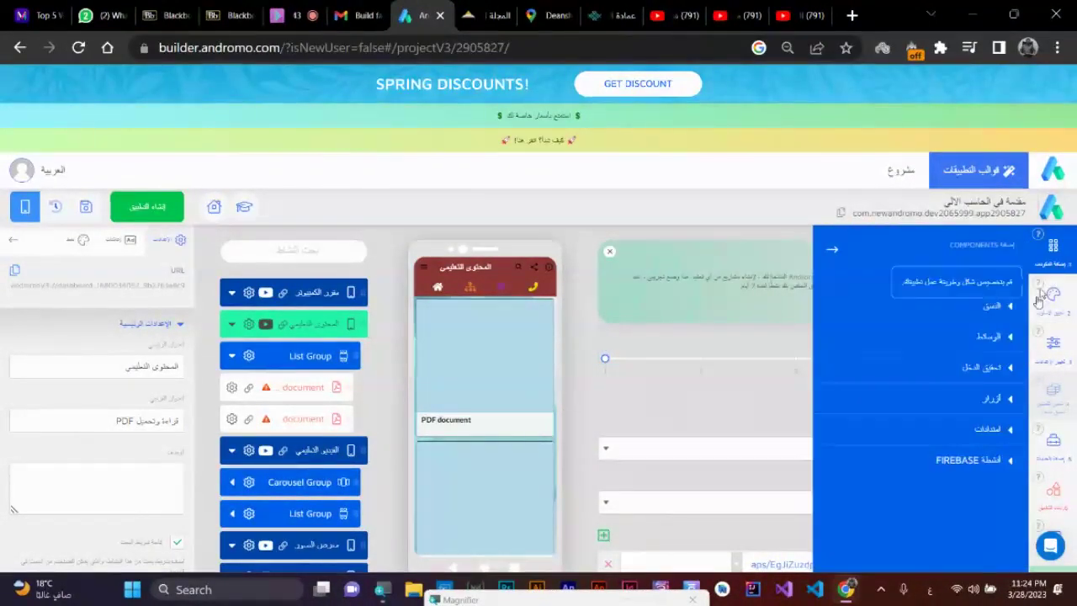
pyautogui.click(993, 343)
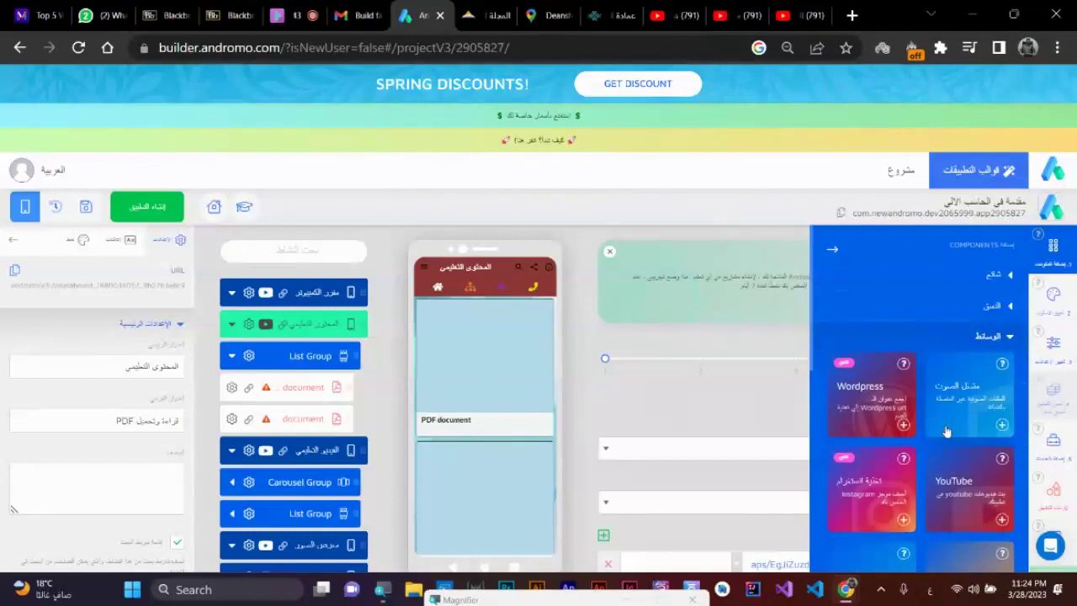
pyautogui.scroll(-5, 946, 431)
pyautogui.click(1005, 349)
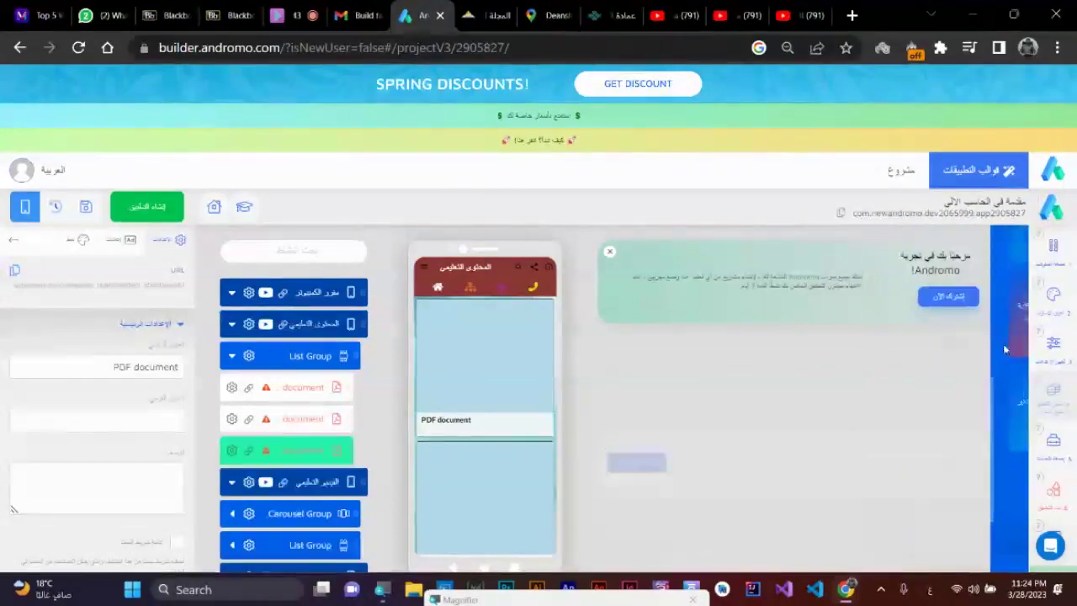
pyautogui.click(1049, 268)
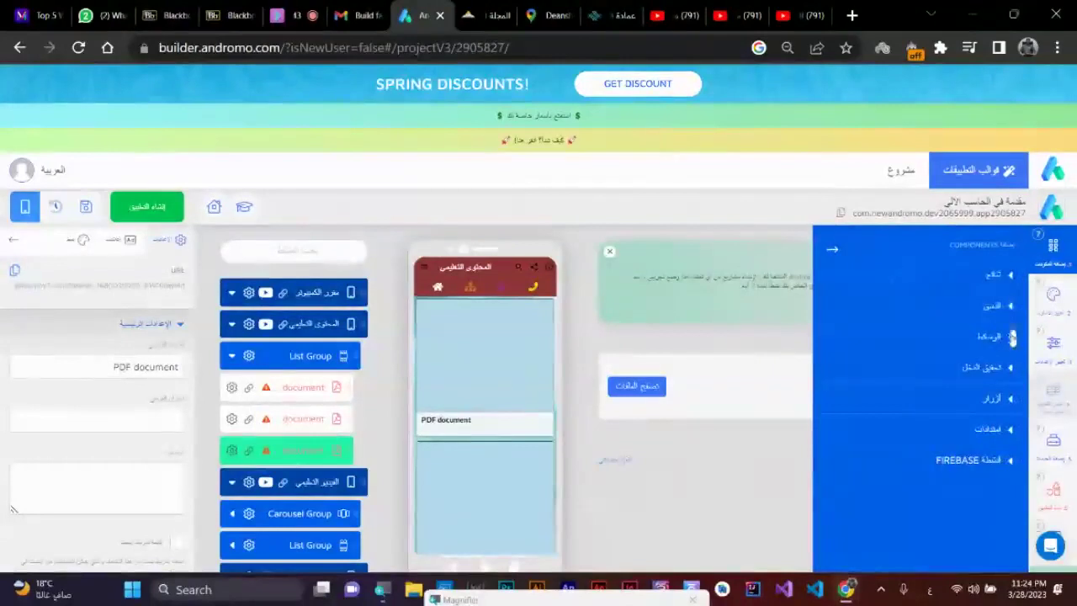
pyautogui.click(1003, 338)
pyautogui.scroll(-4, 988, 471)
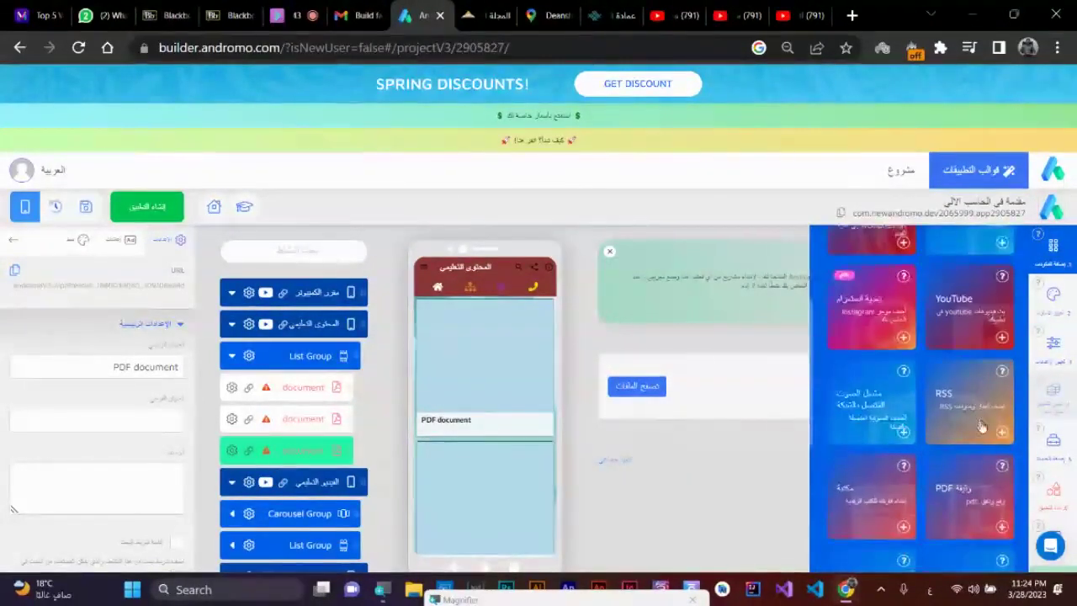
pyautogui.click(1001, 527)
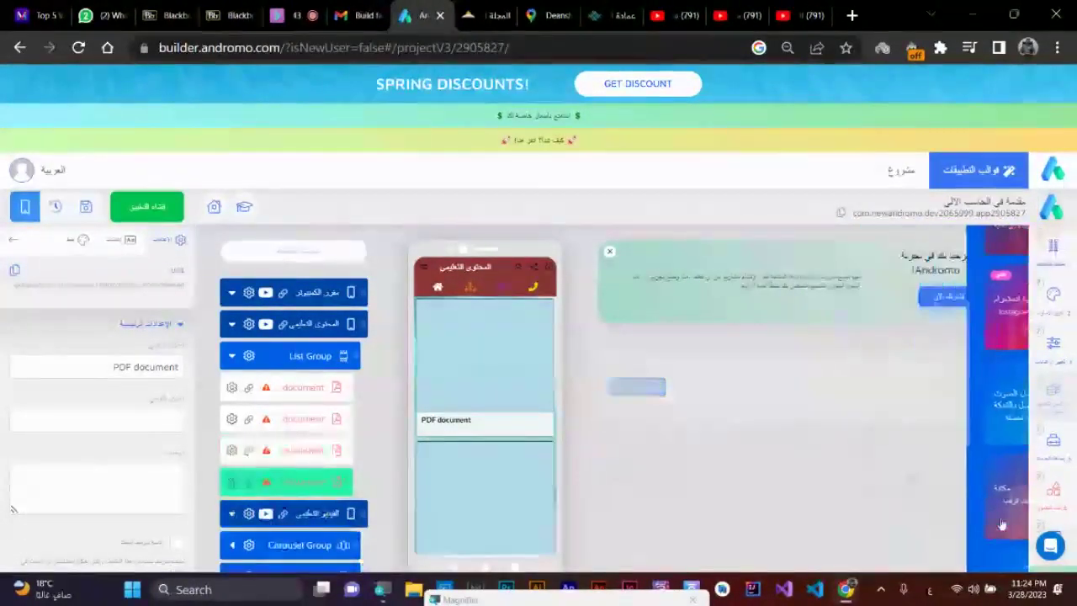
# - Add two further PDF document items, bringing the List Group to six
pyautogui.click(1058, 267)
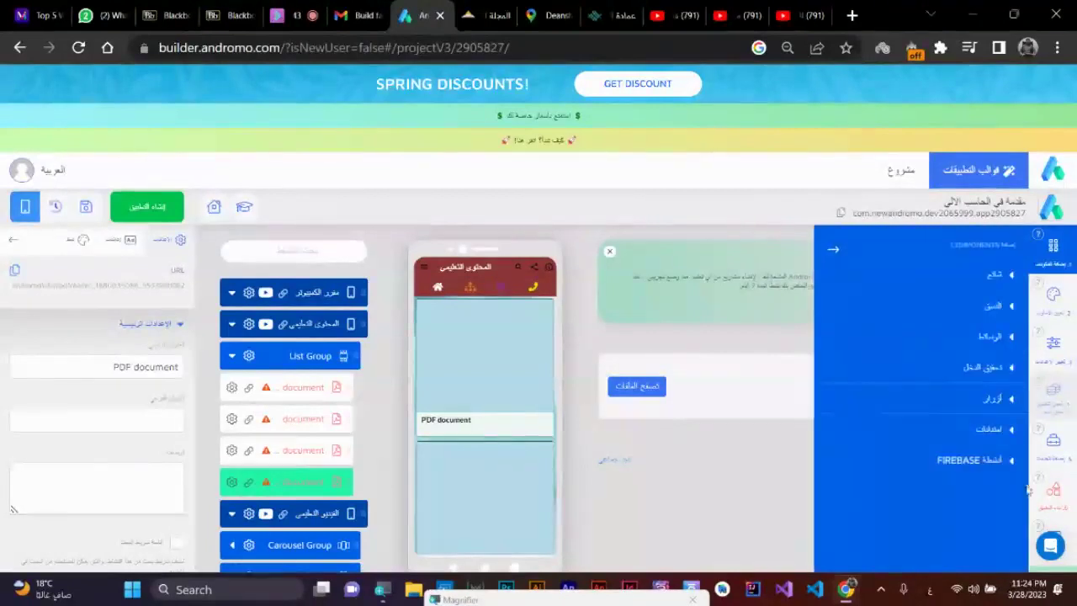
pyautogui.click(1012, 338)
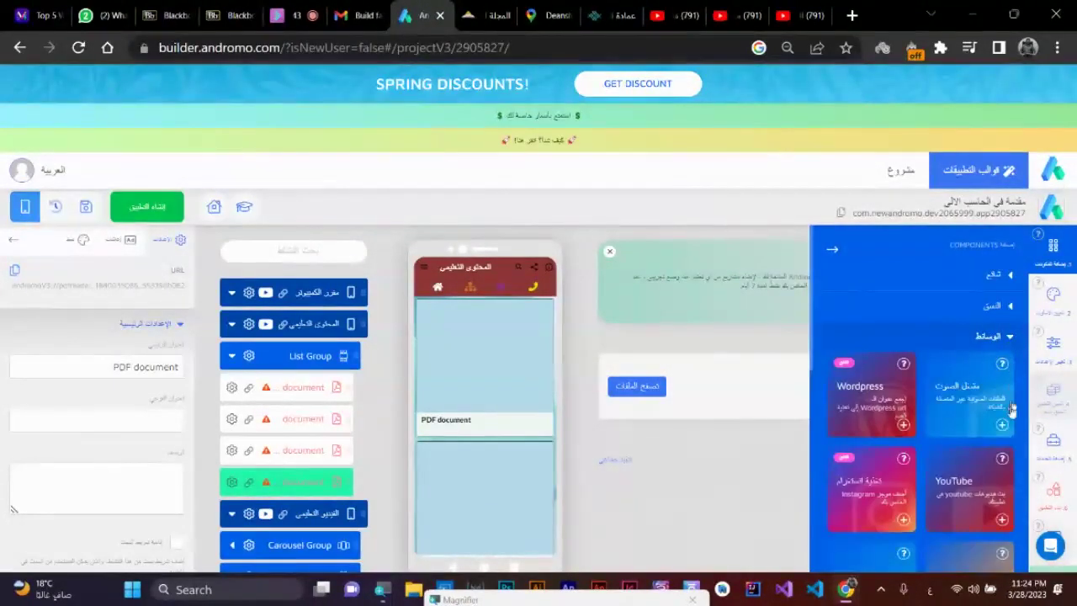
pyautogui.scroll(-4, 997, 395)
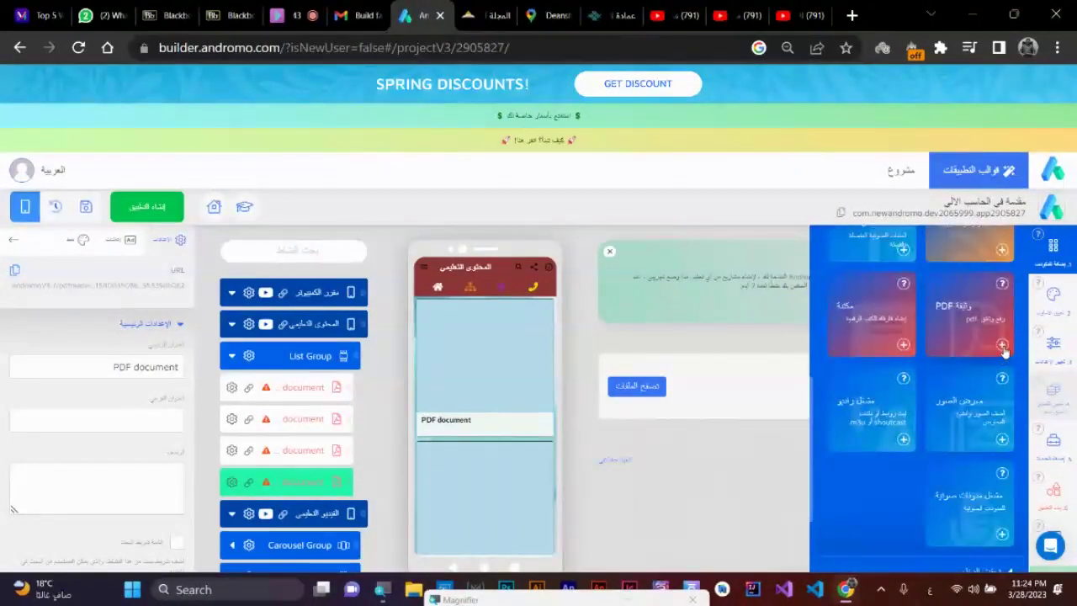
pyautogui.click(1002, 345)
pyautogui.click(1056, 268)
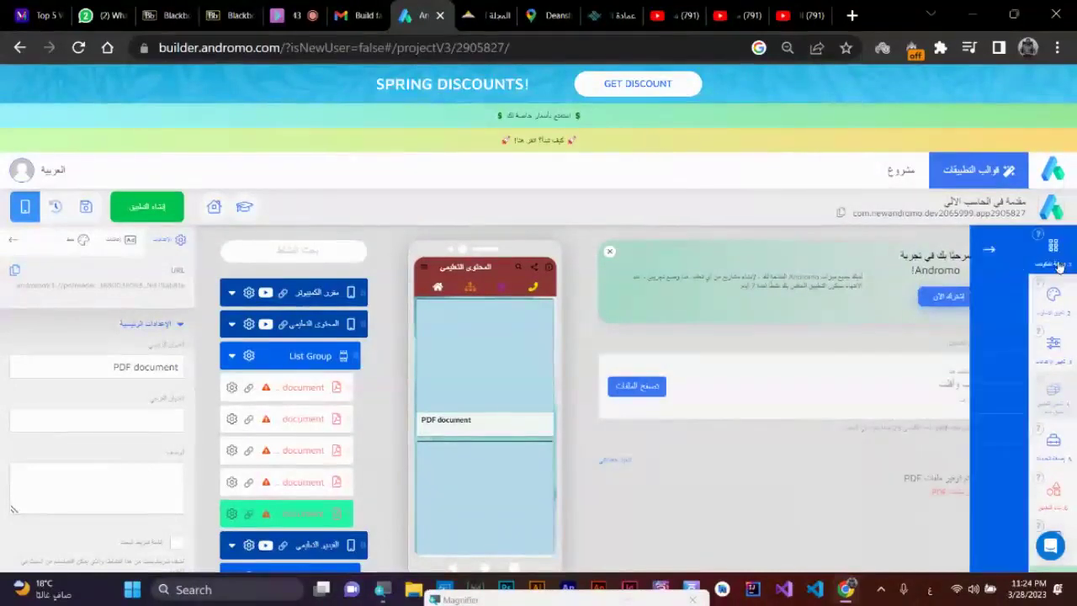
pyautogui.click(1010, 338)
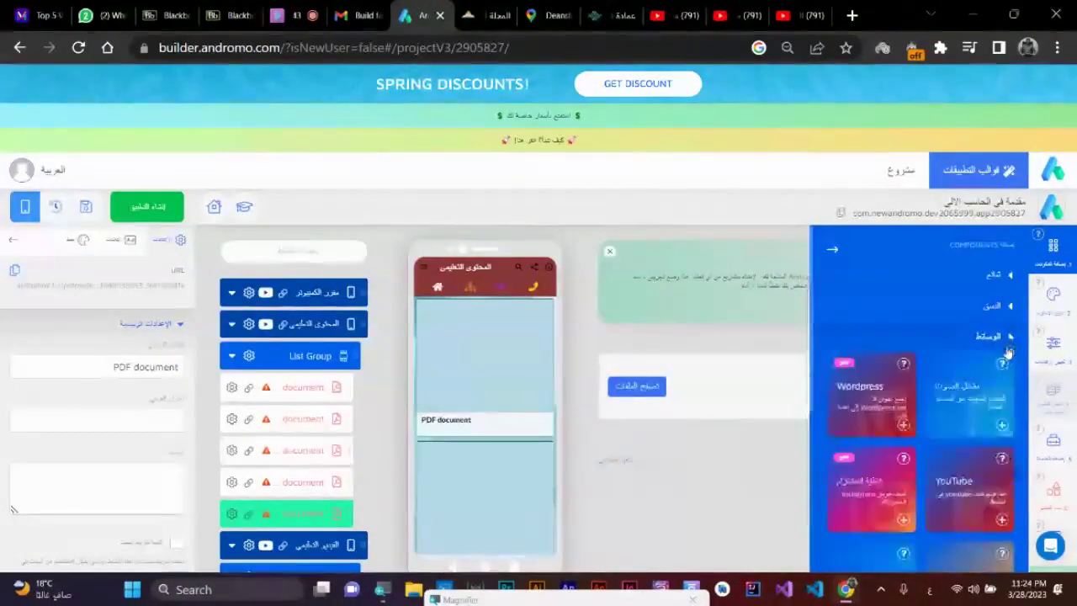
pyautogui.scroll(-4, 988, 370)
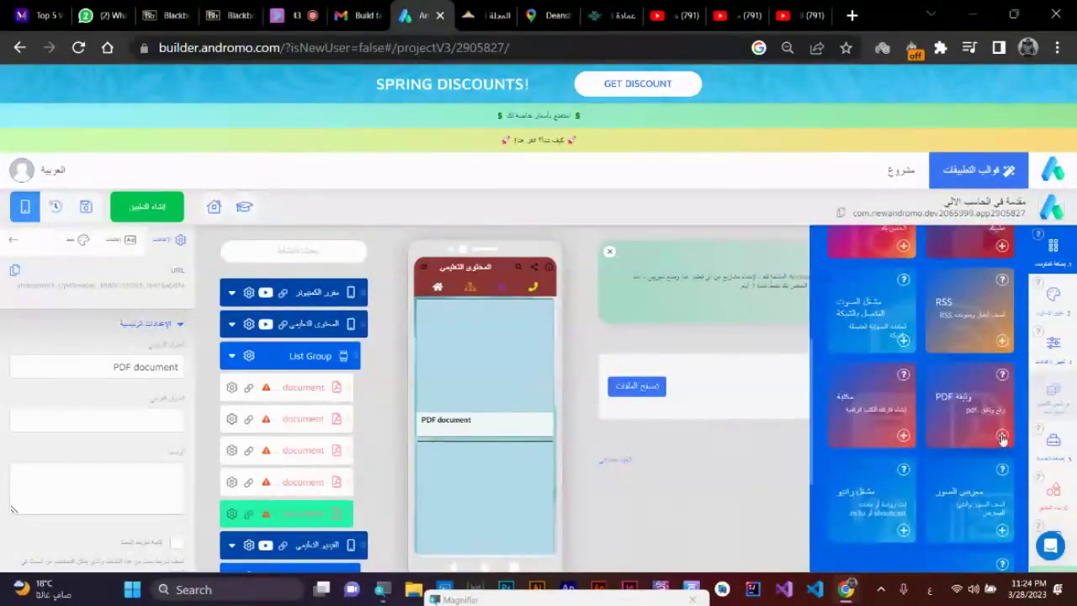
pyautogui.click(1002, 435)
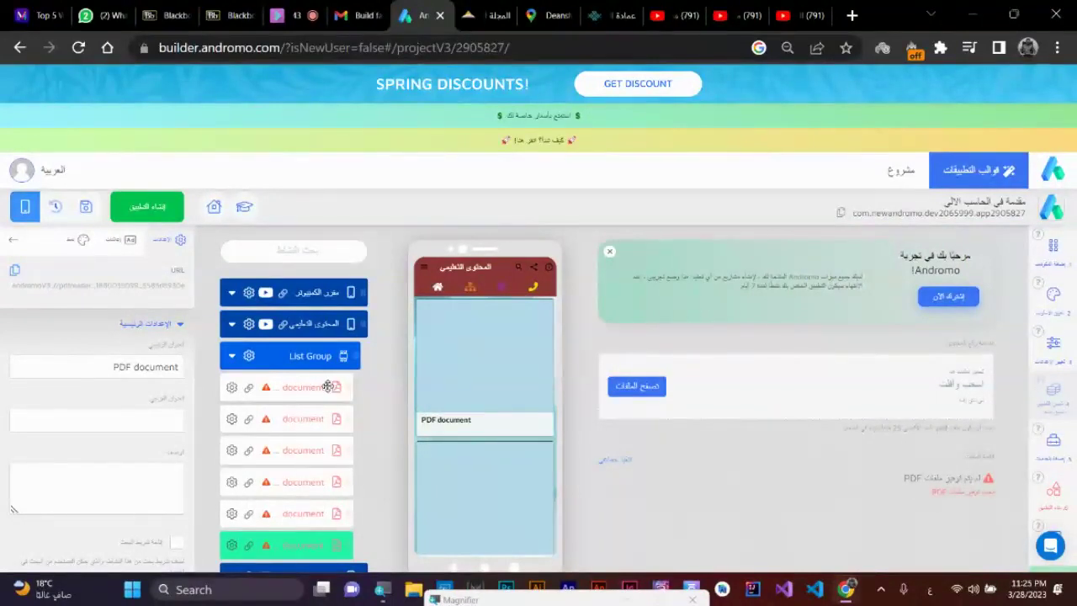
# - Add a new Carousel Group from the layout components category
pyautogui.click(1056, 268)
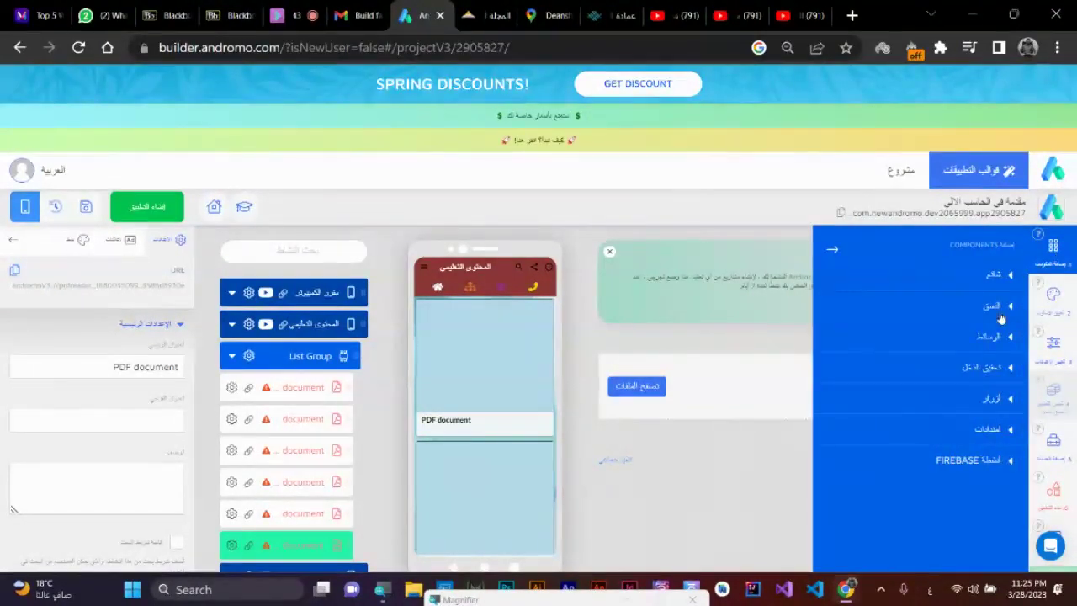
pyautogui.click(1001, 307)
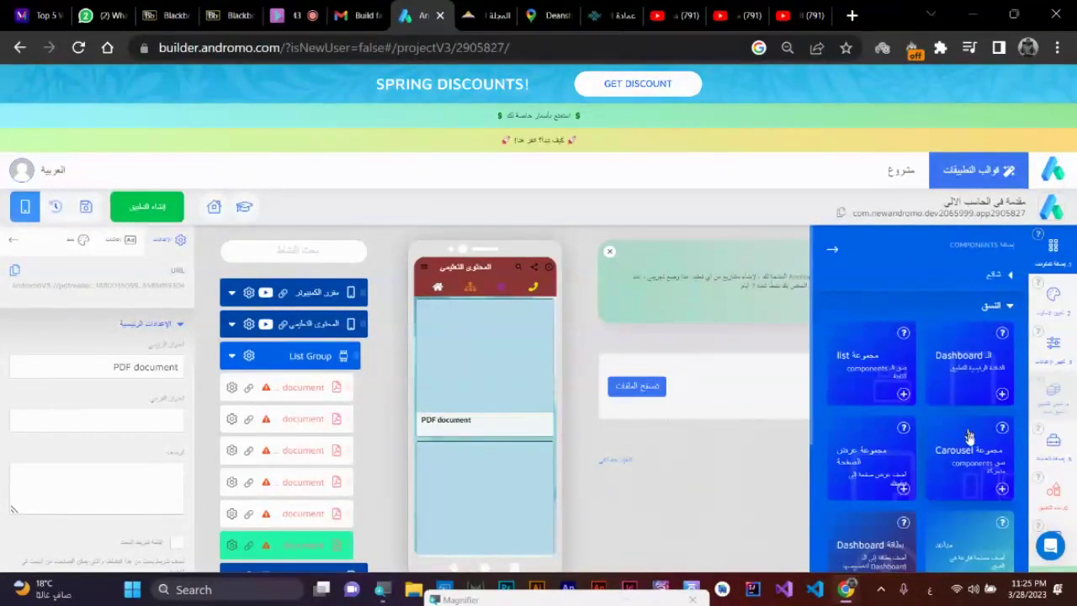
pyautogui.click(1001, 488)
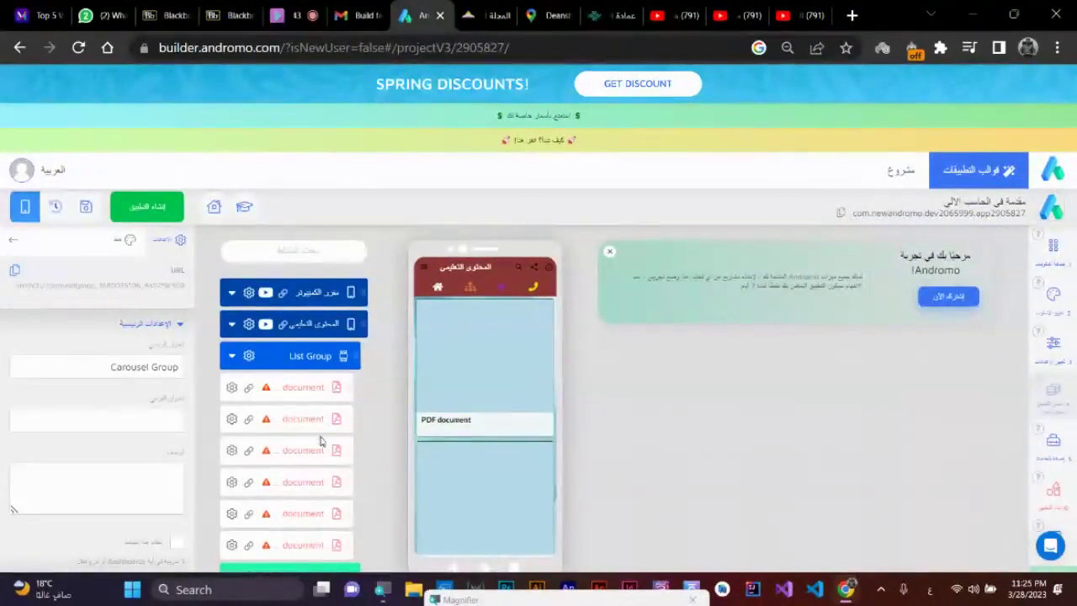
# - Place the Carousel Group under المحتوى التعليمي, move three PDF documents into it, then expand the video List Group
pyautogui.scroll(-1, 330, 447)
pyautogui.moveTo(330, 447); pyautogui.dragTo(331, 268)
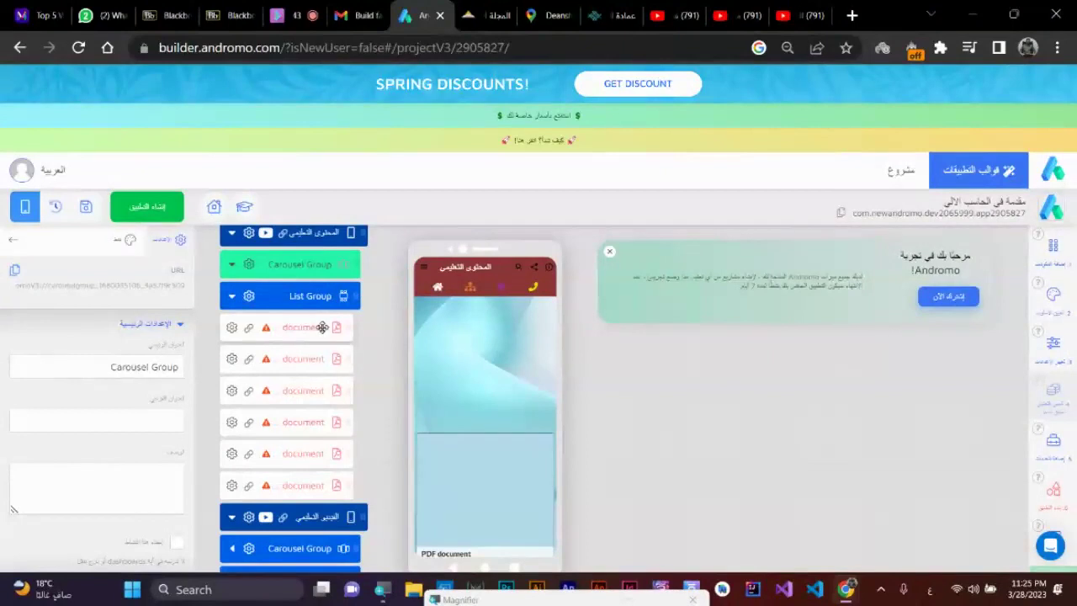
pyautogui.moveTo(328, 333); pyautogui.dragTo(308, 265)
pyautogui.moveTo(308, 356); pyautogui.dragTo(306, 286)
pyautogui.moveTo(303, 398); pyautogui.dragTo(303, 357)
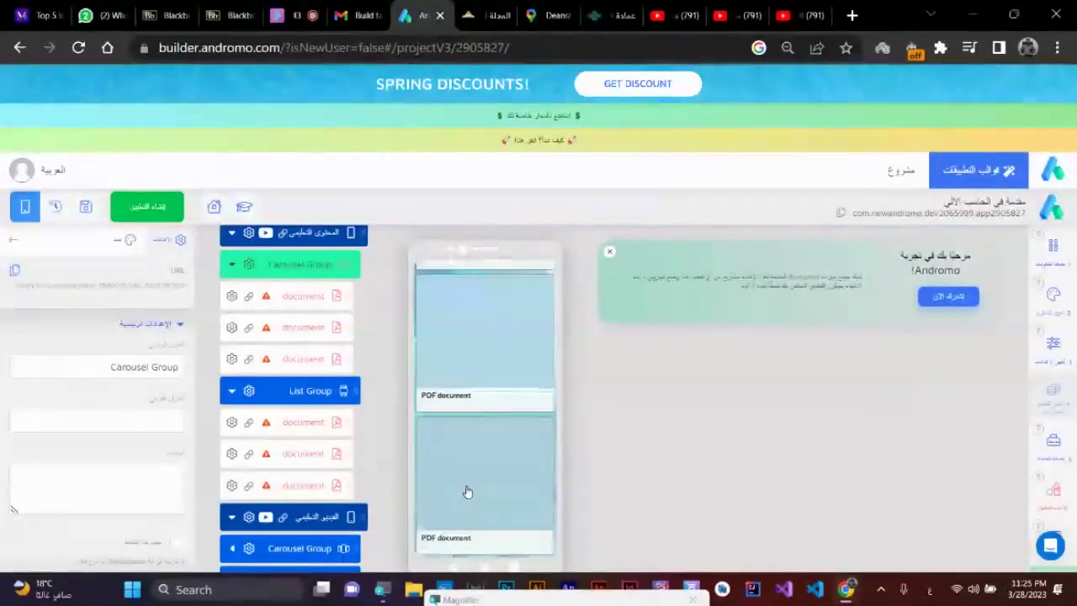
pyautogui.click(232, 266)
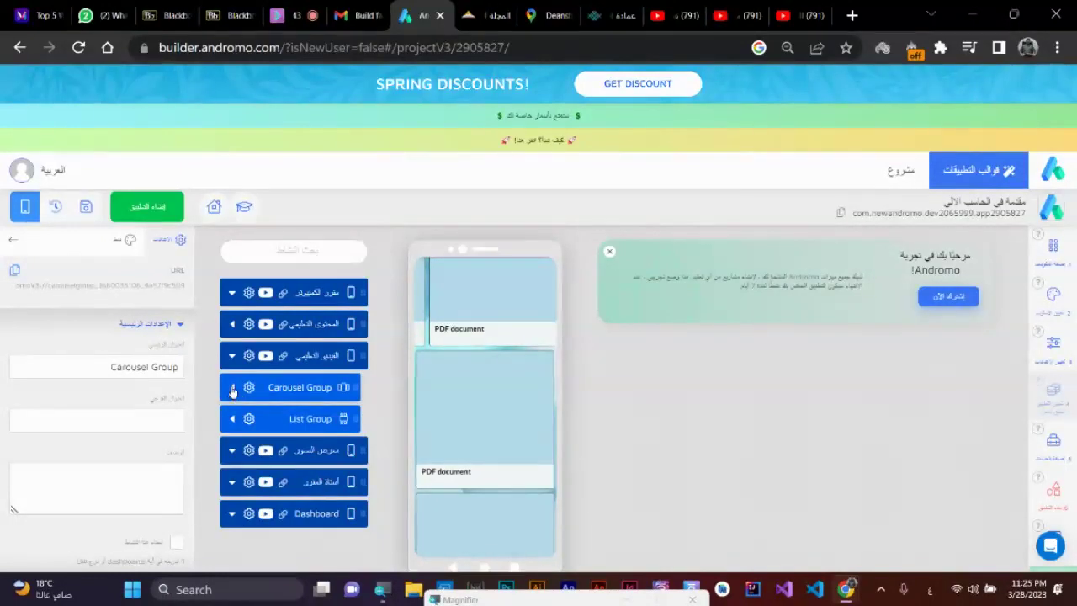
pyautogui.click(232, 419)
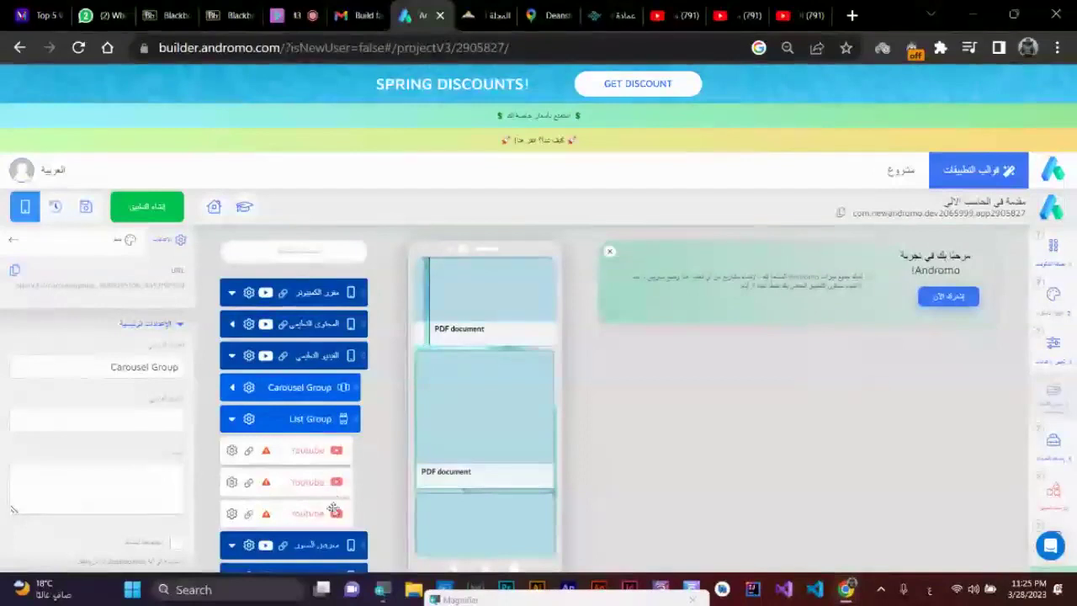
# - Duplicate the third YouTube item in the educational-video list and review the YouTube items
pyautogui.click(231, 514)
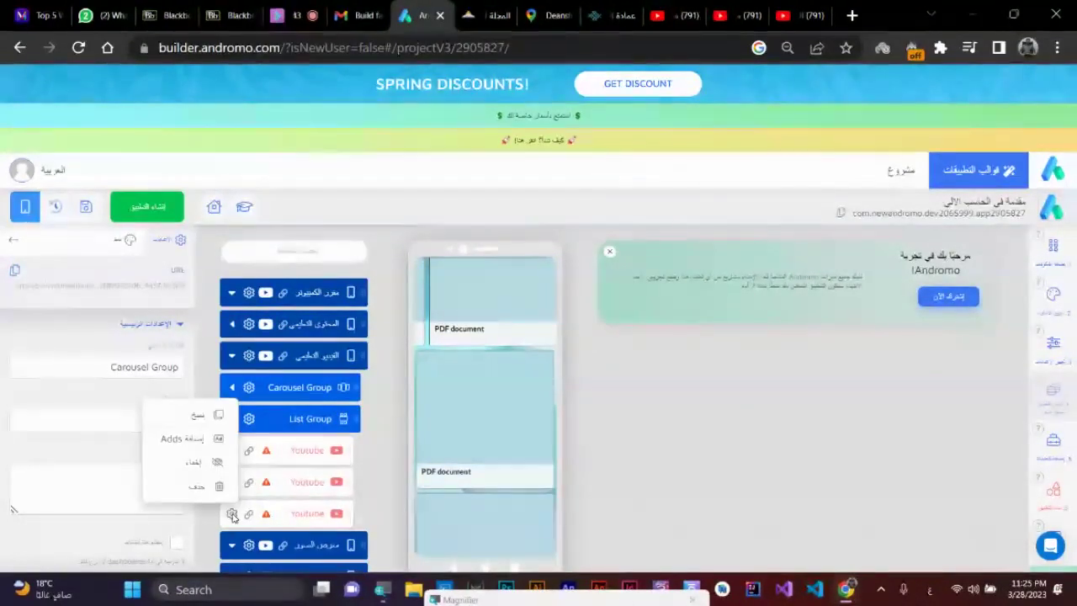
pyautogui.click(206, 416)
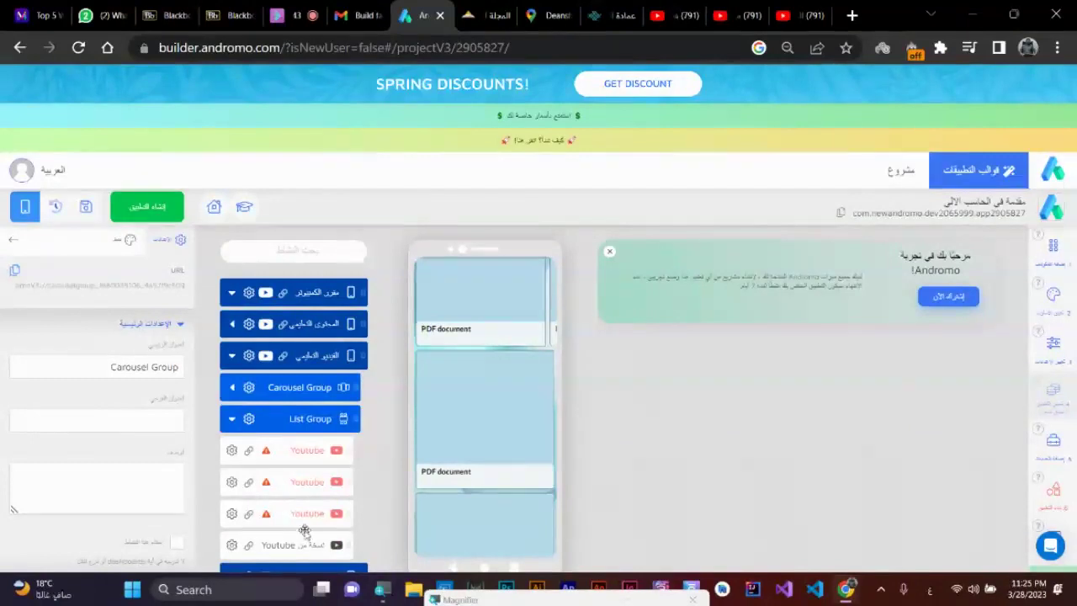
pyautogui.click(296, 546)
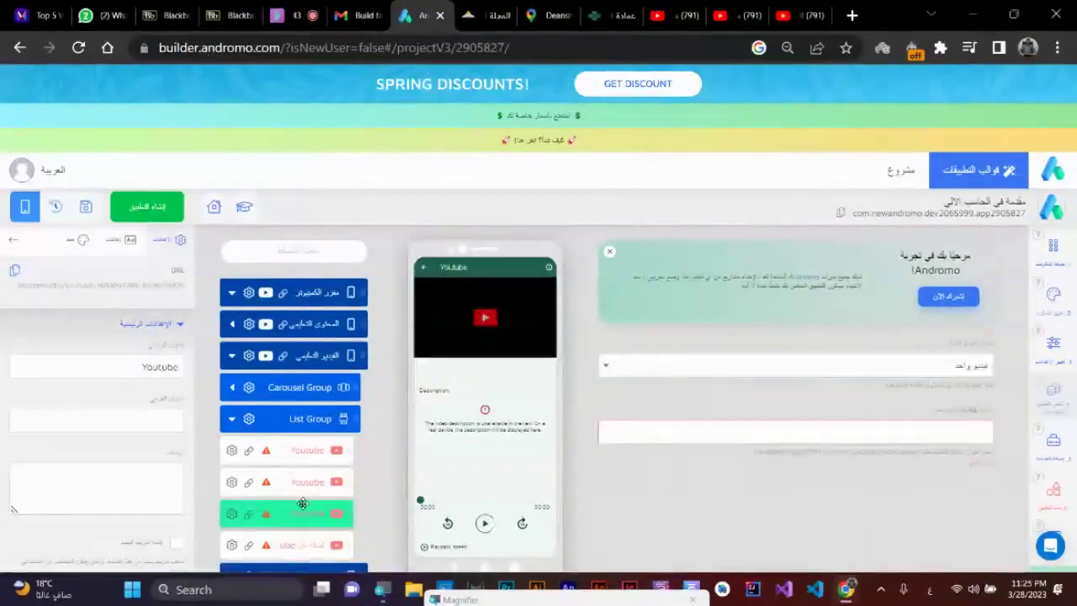
pyautogui.click(307, 512)
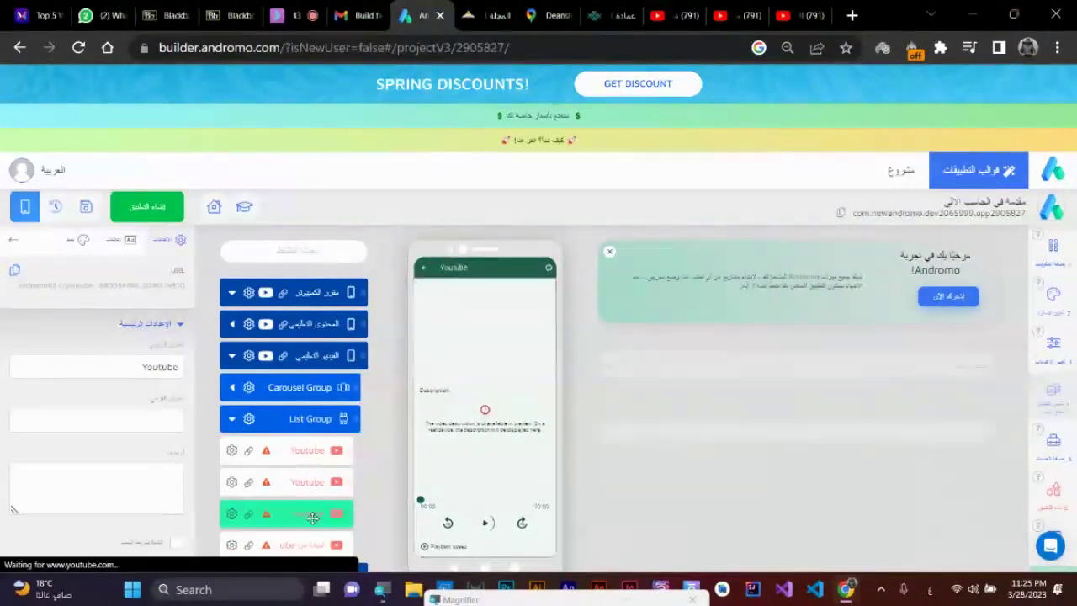
pyautogui.click(310, 482)
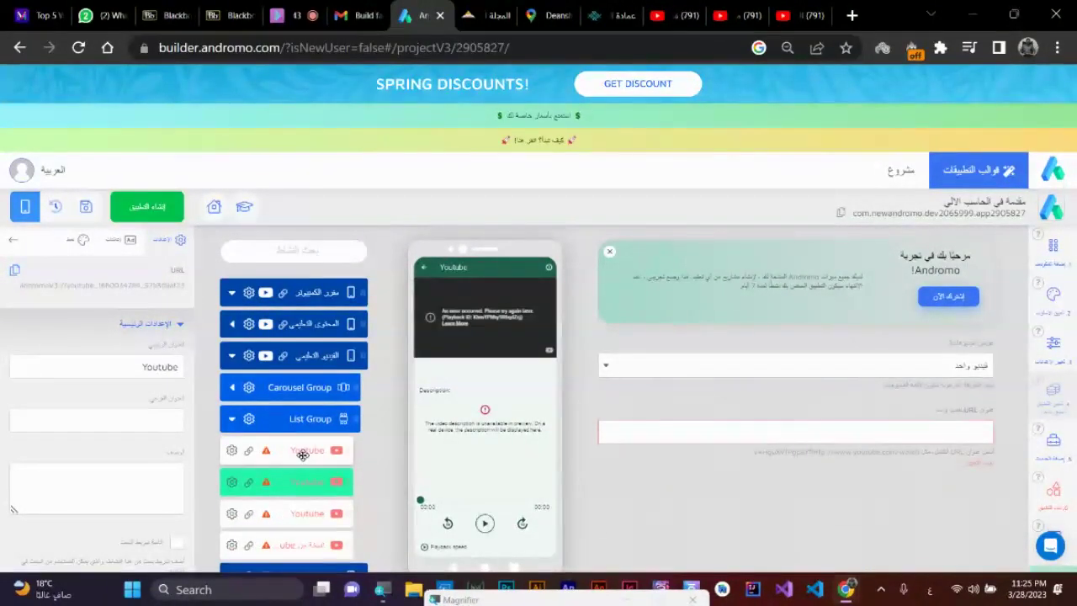
pyautogui.click(303, 452)
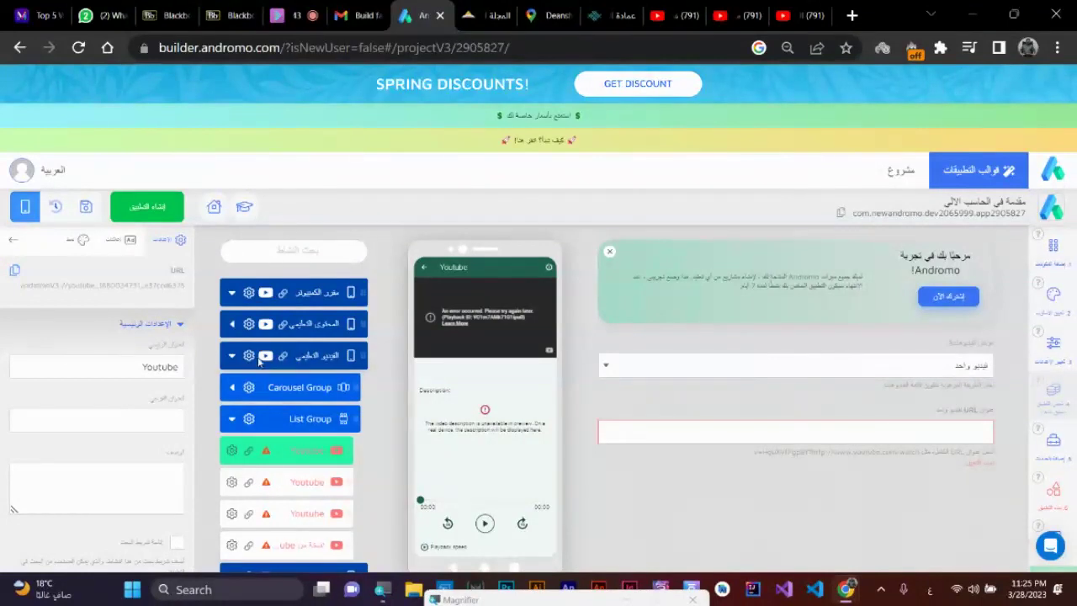
# - Duplicate the third PDF document item under المحتوى التعليمي and review the document items
pyautogui.click(233, 324)
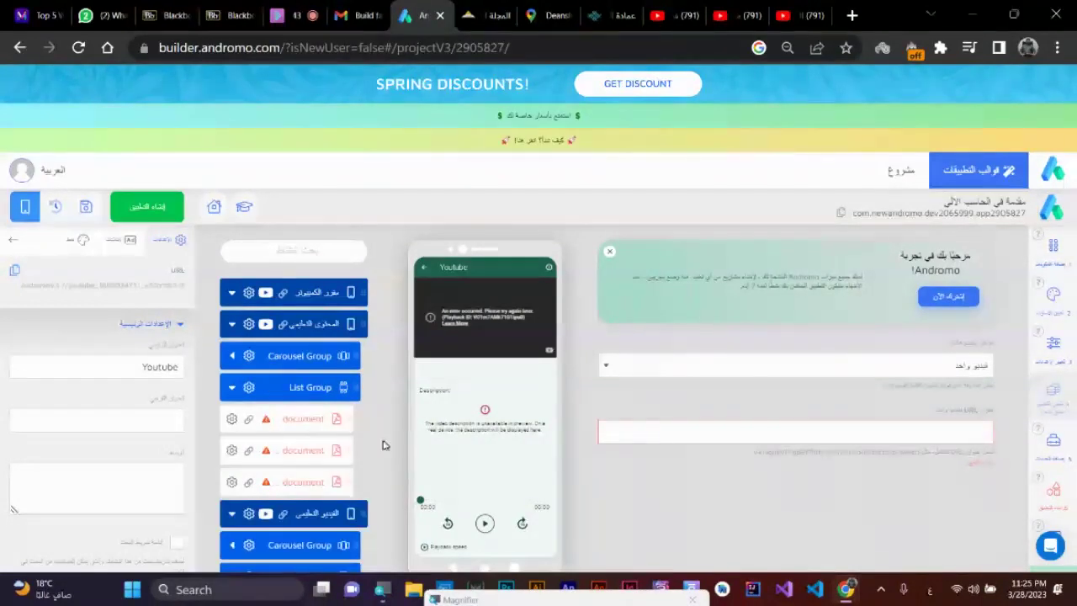
pyautogui.click(232, 389)
pyautogui.click(232, 389)
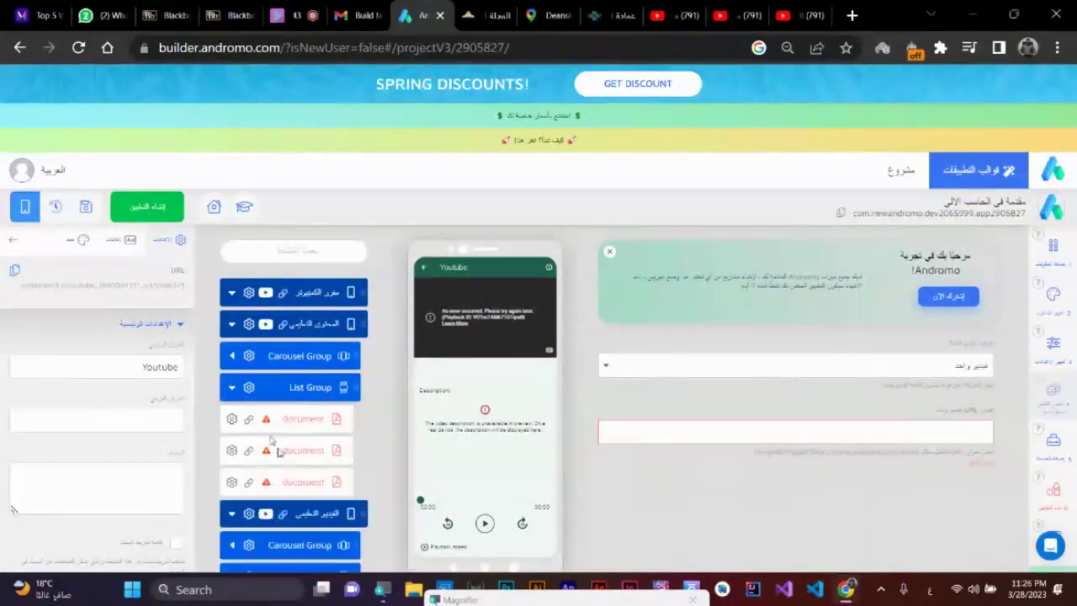
pyautogui.click(232, 488)
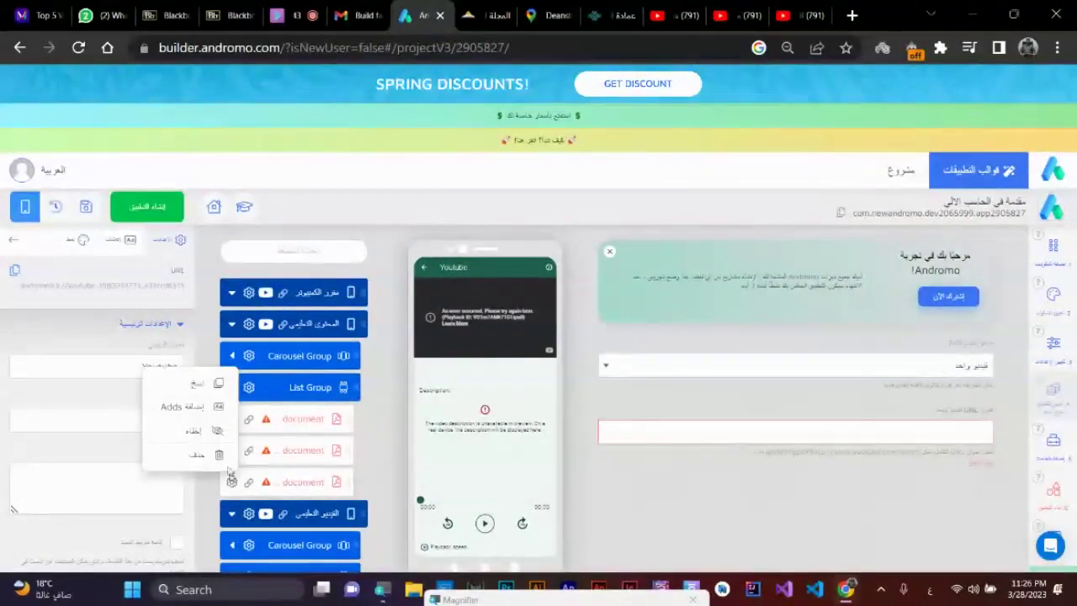
pyautogui.click(204, 384)
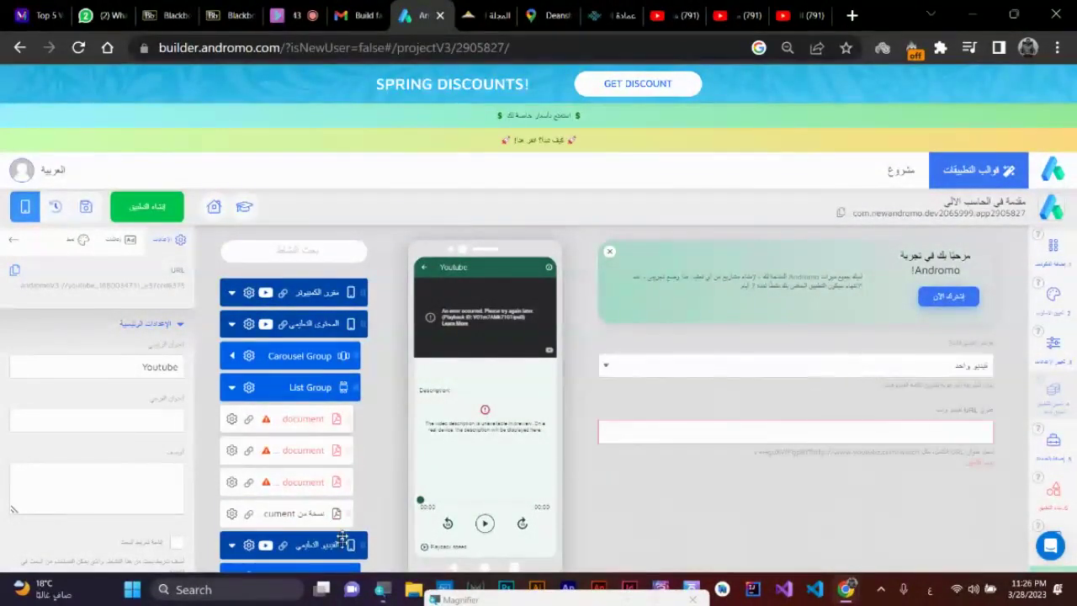
pyautogui.click(313, 513)
pyautogui.click(314, 483)
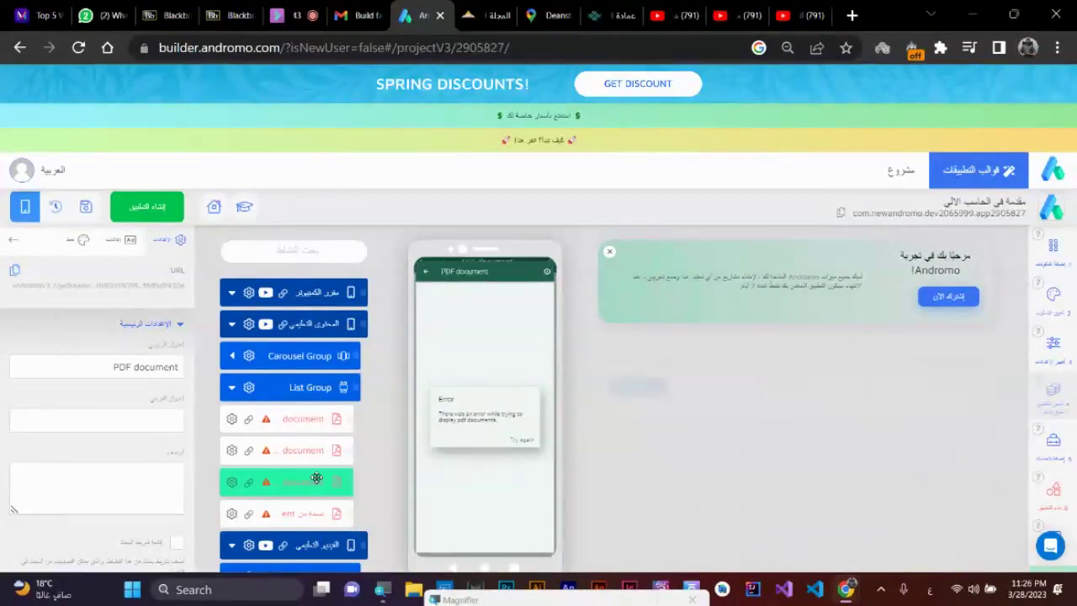
pyautogui.click(317, 454)
pyautogui.click(320, 419)
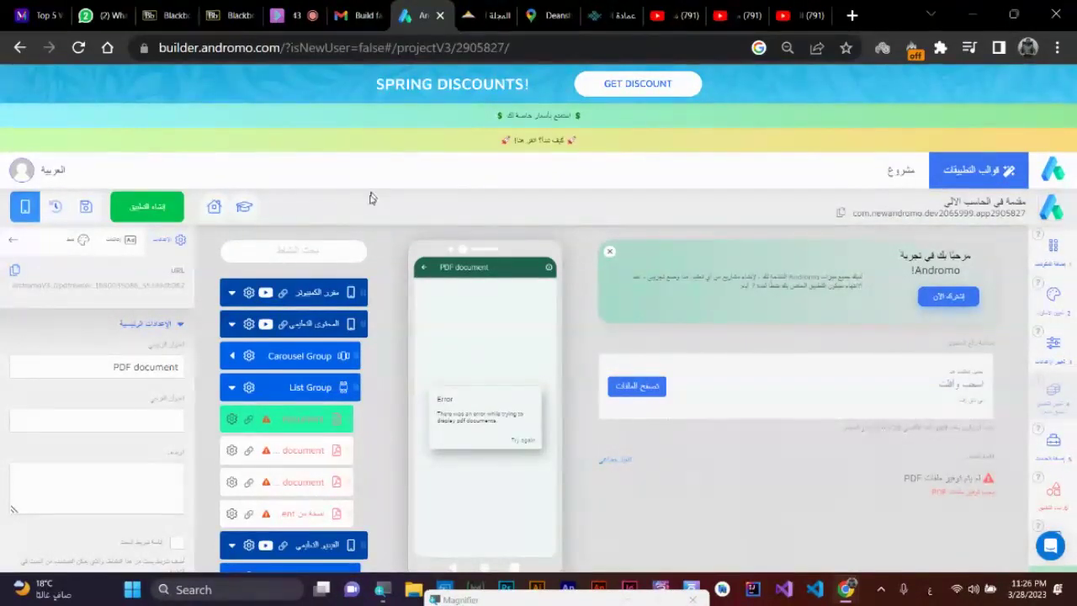
pyautogui.click(232, 388)
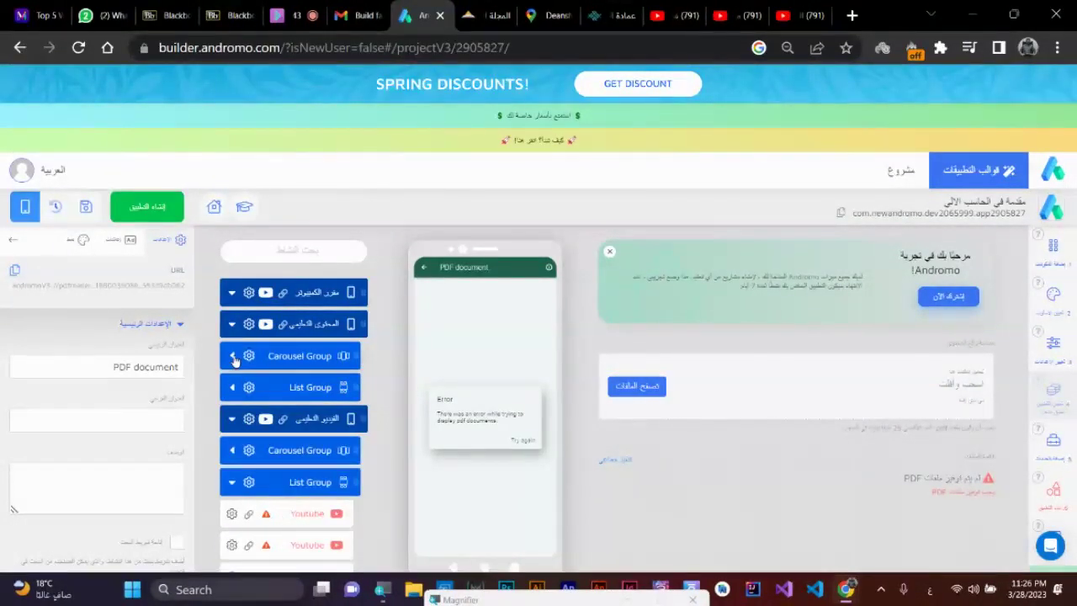
# - Add an Image Gallery component from the Media (الوسائط) category to the image gallery screen
pyautogui.scroll(-2, 318, 456)
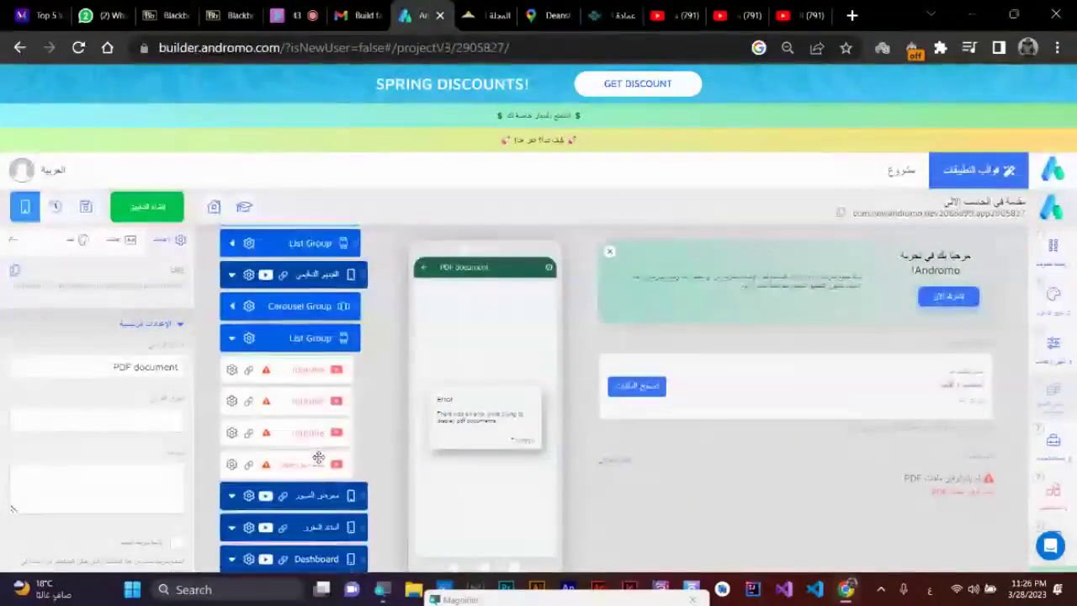
pyautogui.click(232, 338)
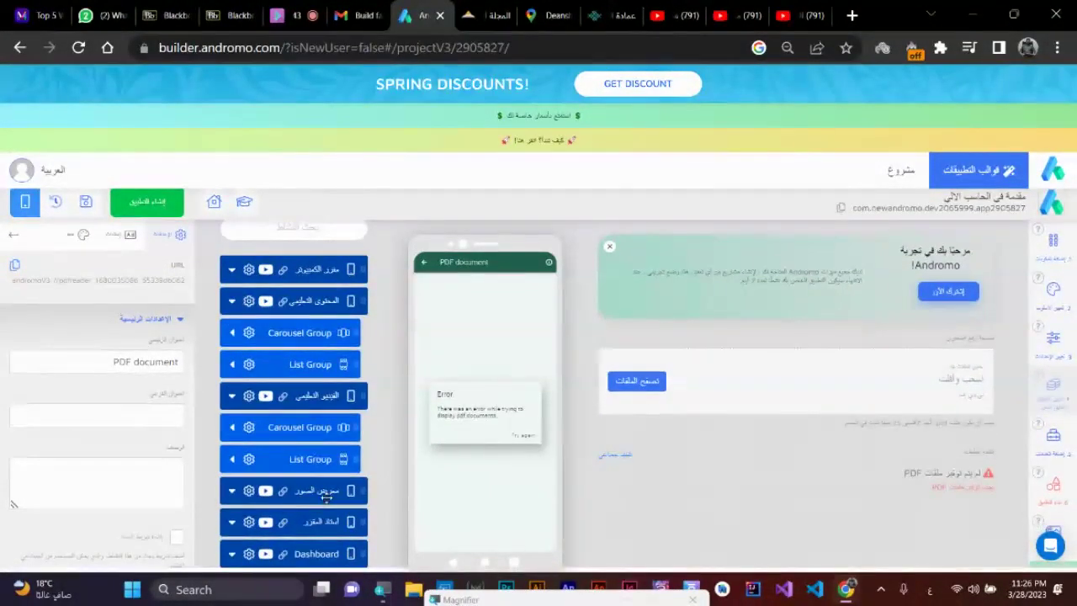
pyautogui.click(326, 497)
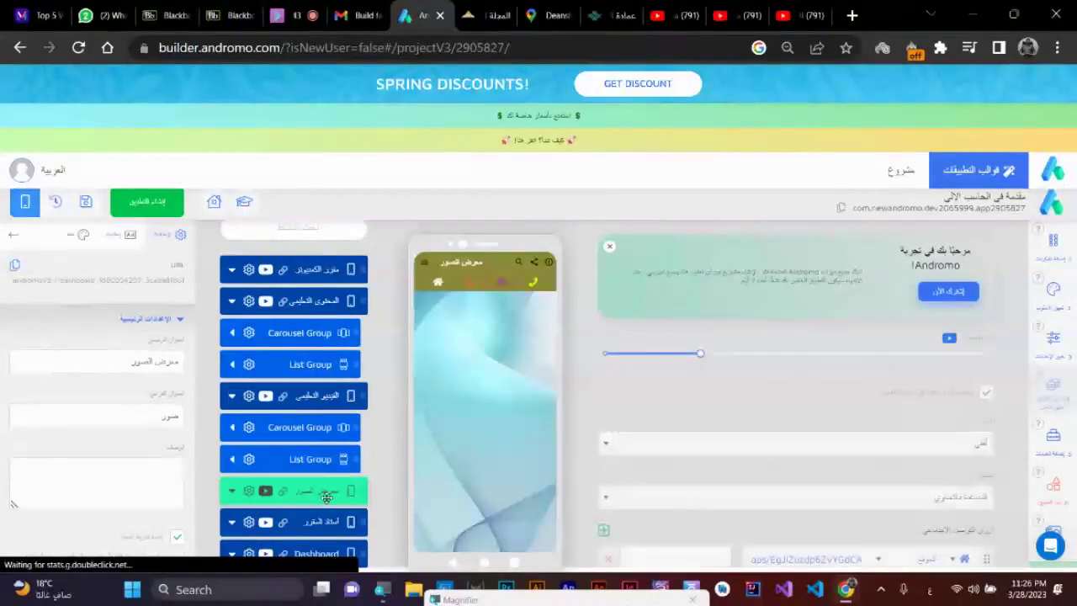
pyautogui.click(1055, 252)
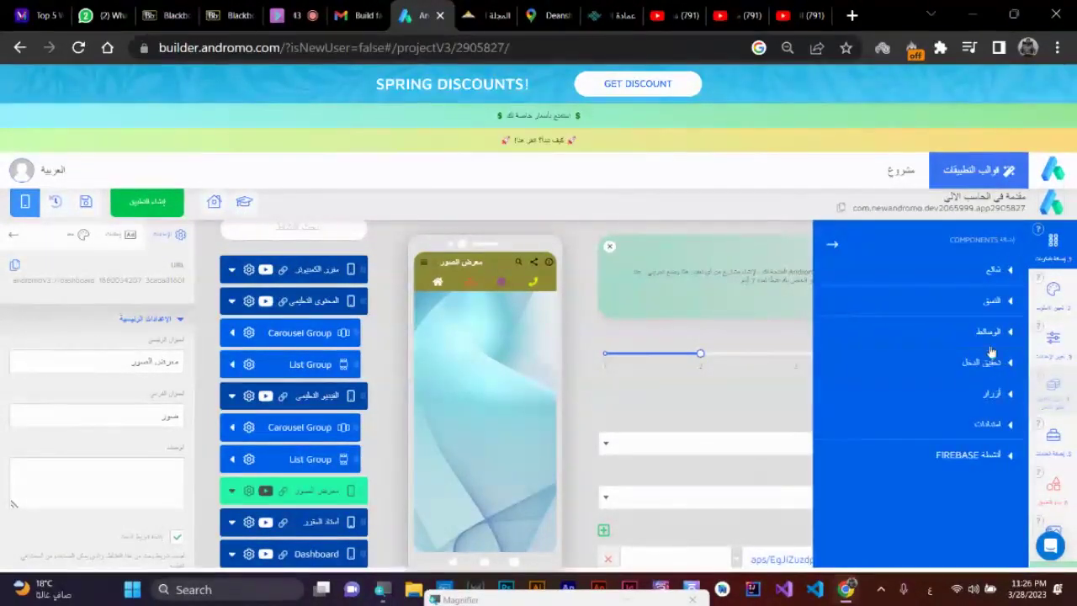
pyautogui.click(985, 337)
pyautogui.scroll(-2, 972, 448)
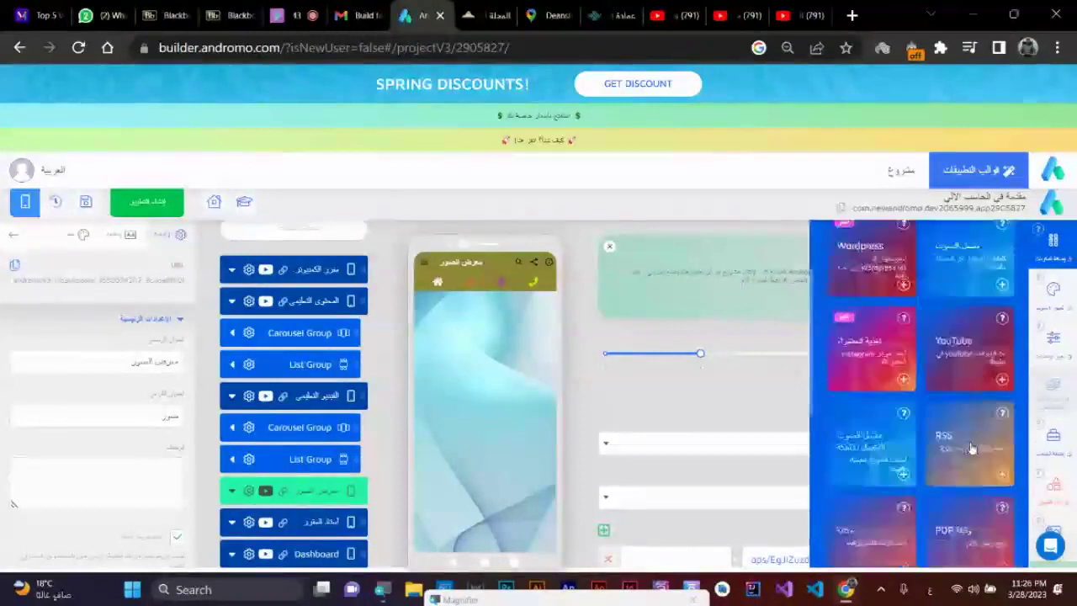
pyautogui.scroll(-1, 970, 446)
pyautogui.scroll(-1, 969, 442)
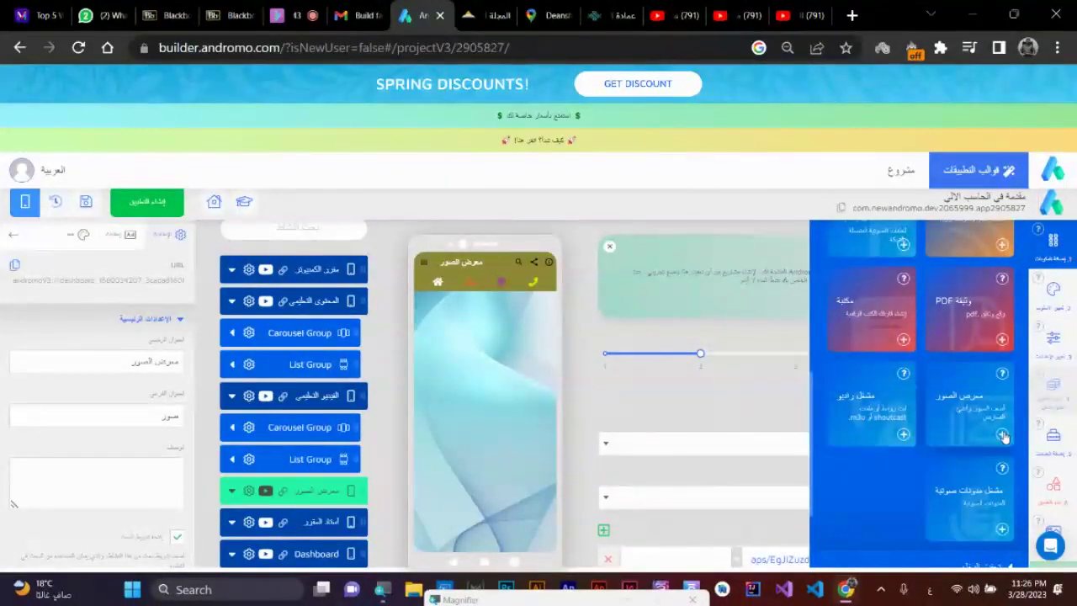
pyautogui.click(1002, 434)
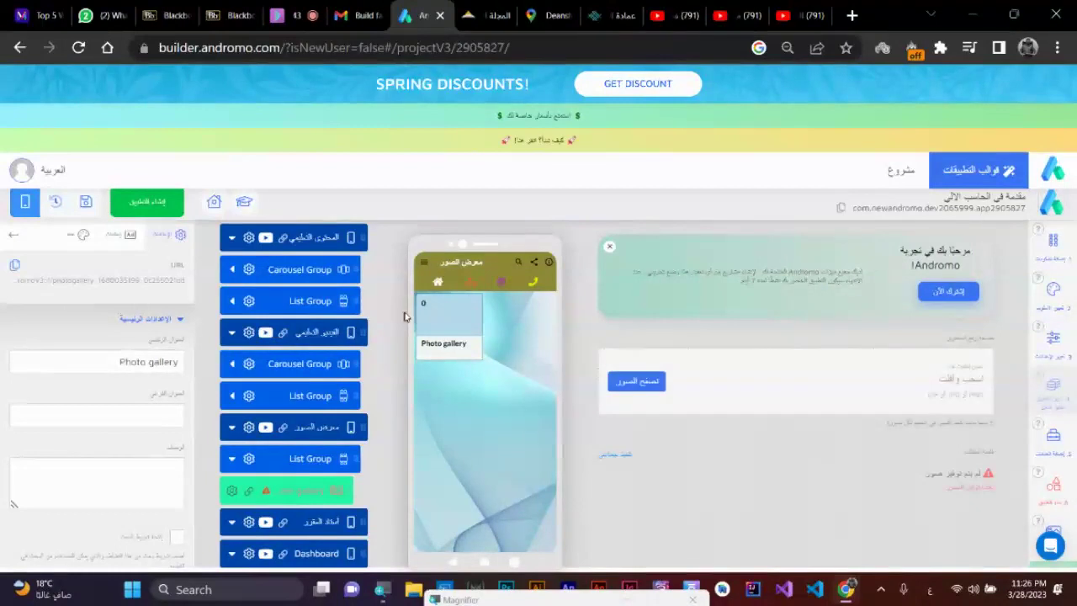
# - Preview the new Photo gallery, then start browsing for its images
pyautogui.click(461, 334)
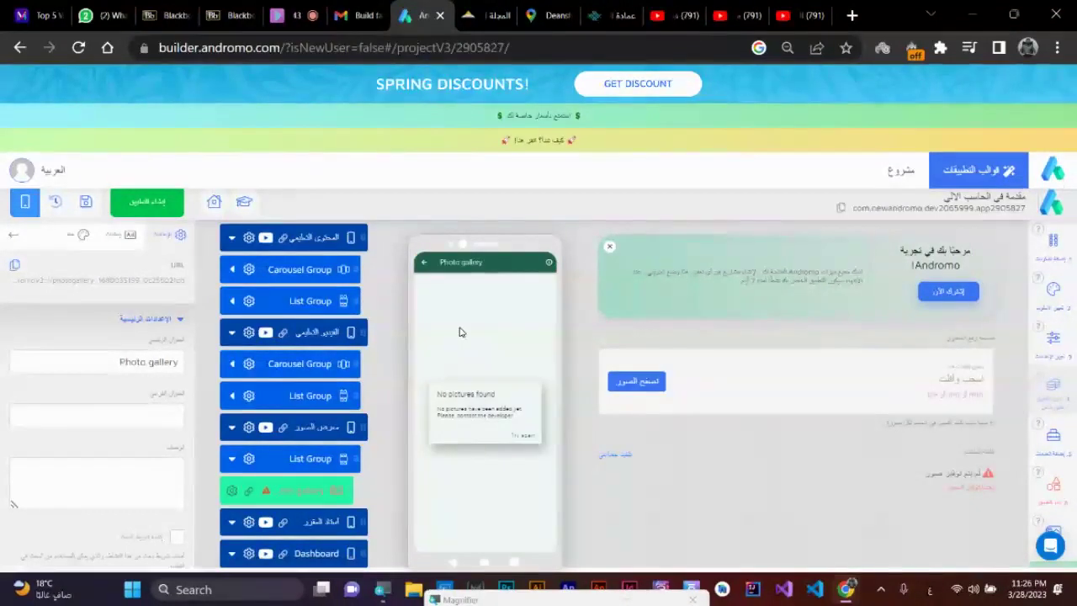
pyautogui.click(422, 265)
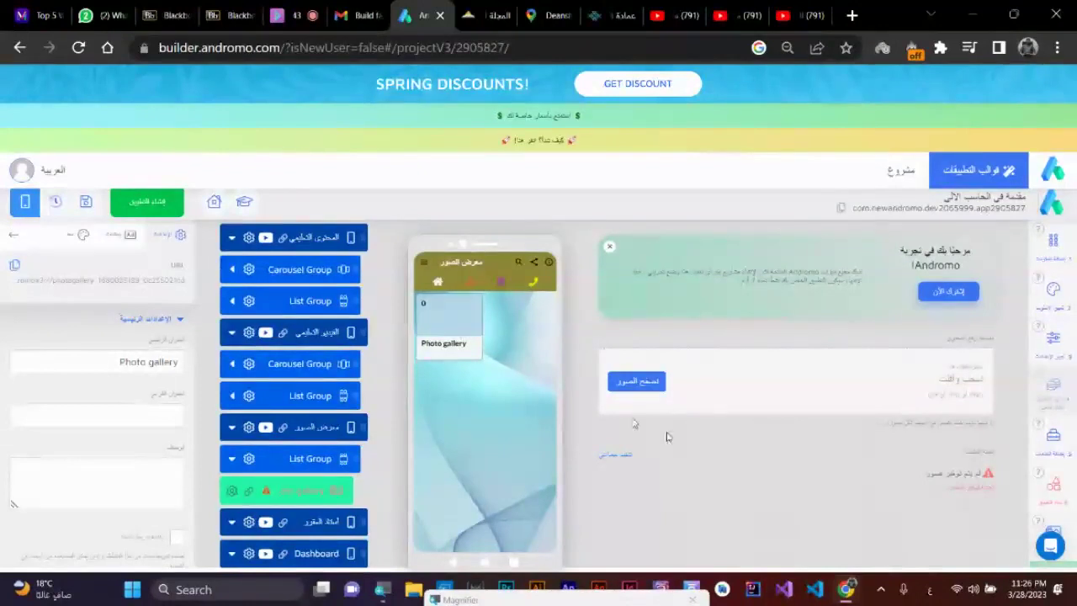
pyautogui.click(637, 382)
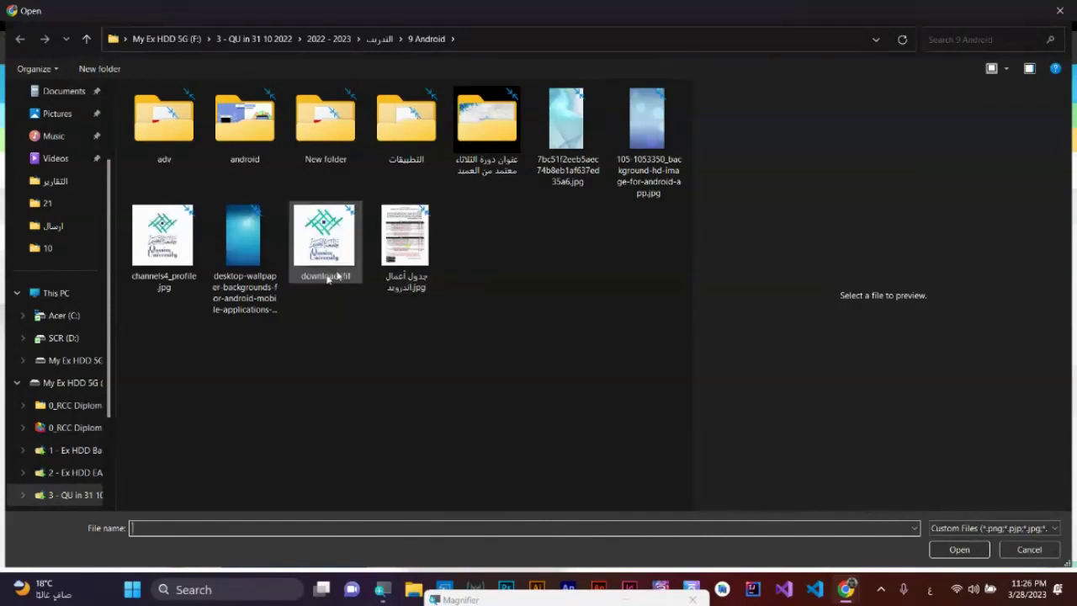
# - In Pictures, select the two rose photos, DSC_4920.png, the cat, suit, lounge and EAEC banner images
pyautogui.scroll(1, 84, 202)
pyautogui.scroll(1, 77, 205)
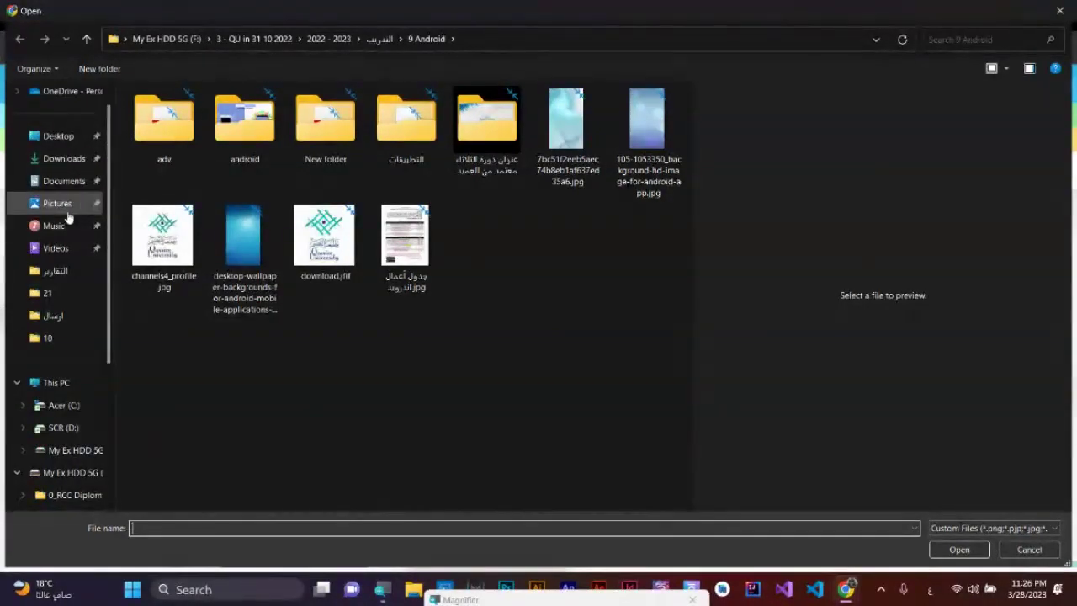
pyautogui.click(60, 204)
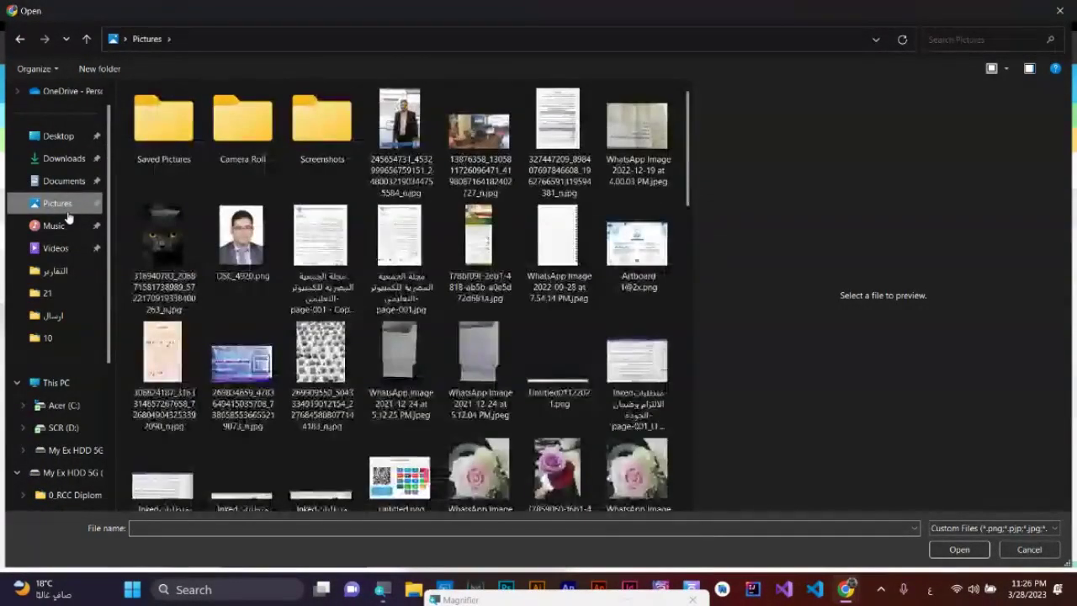
pyautogui.click(493, 477)
pyautogui.keyDown('ctrl'); pyautogui.click(570, 469); pyautogui.keyUp('ctrl')
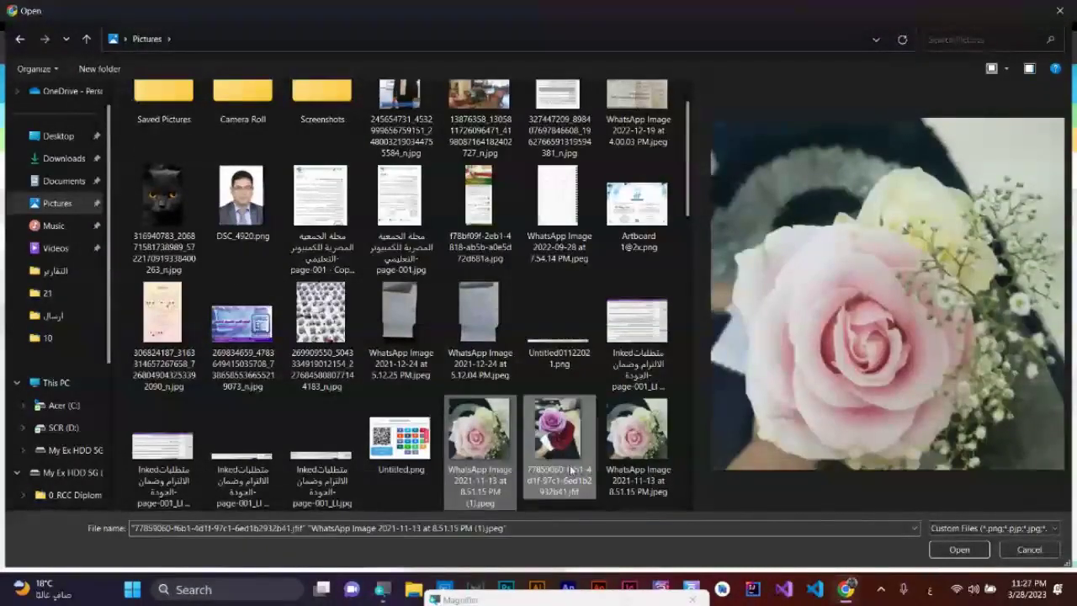
pyautogui.keyDown('ctrl'); pyautogui.click(241, 221); pyautogui.keyUp('ctrl')
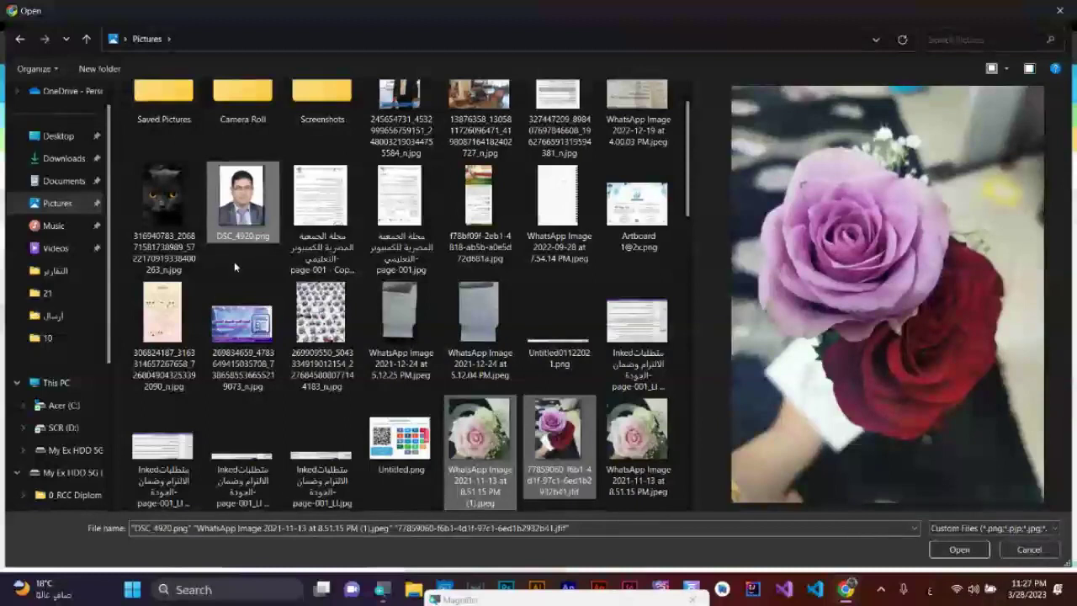
pyautogui.keyDown('ctrl'); pyautogui.click(164, 210); pyautogui.keyUp('ctrl')
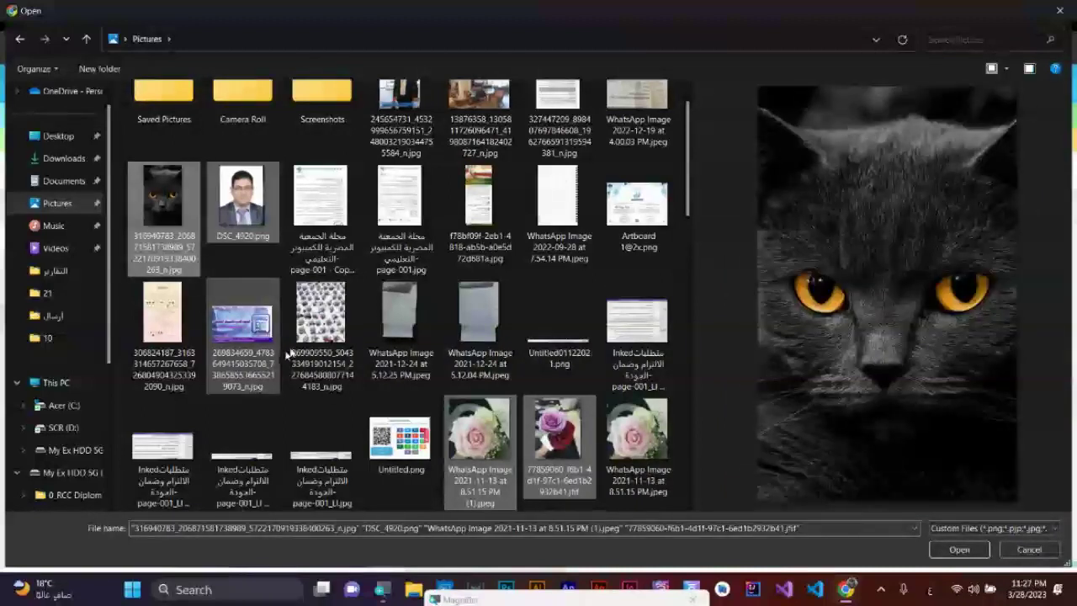
pyautogui.keyDown('ctrl'); pyautogui.click(401, 109); pyautogui.keyUp('ctrl')
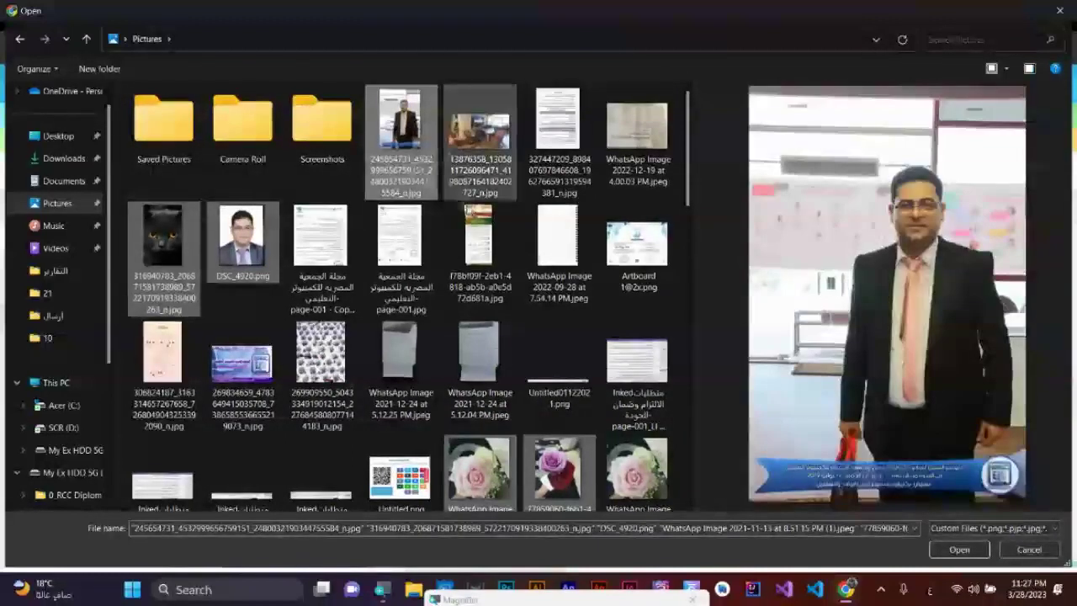
pyautogui.keyDown('ctrl'); pyautogui.click(472, 164); pyautogui.keyUp('ctrl')
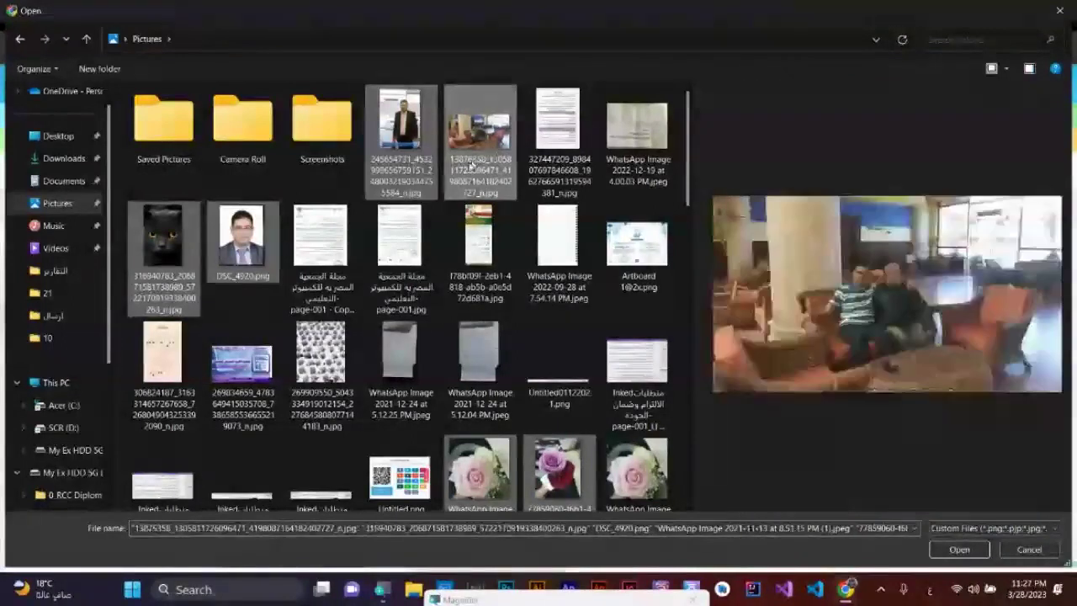
pyautogui.keyDown('ctrl'); pyautogui.click(258, 367); pyautogui.keyUp('ctrl')
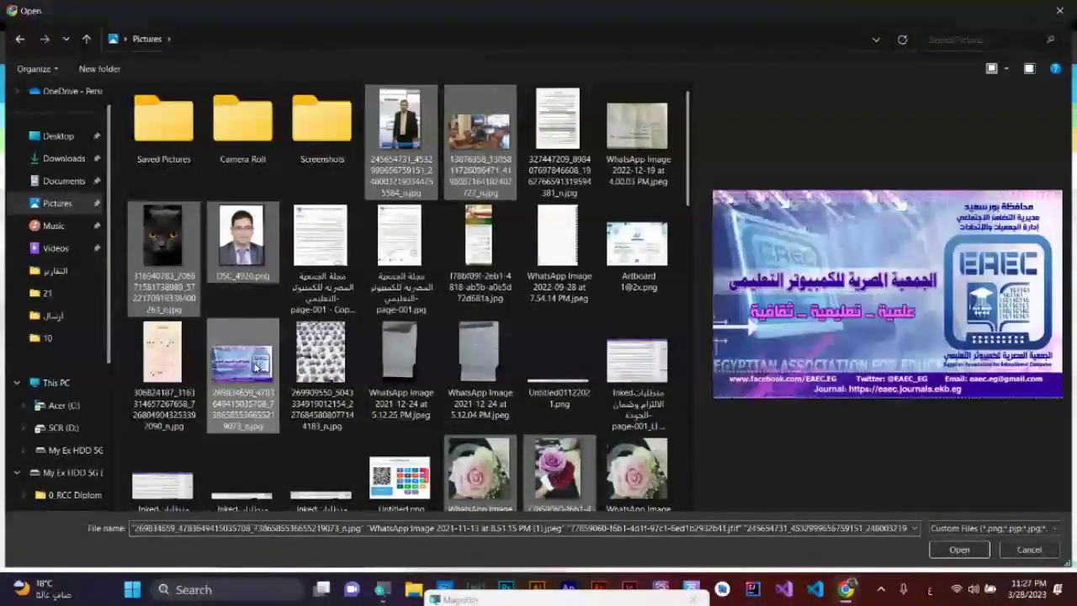
# - Add 13.png to the selection and upload all eight photos to the gallery
pyautogui.scroll(-5, 553, 438)
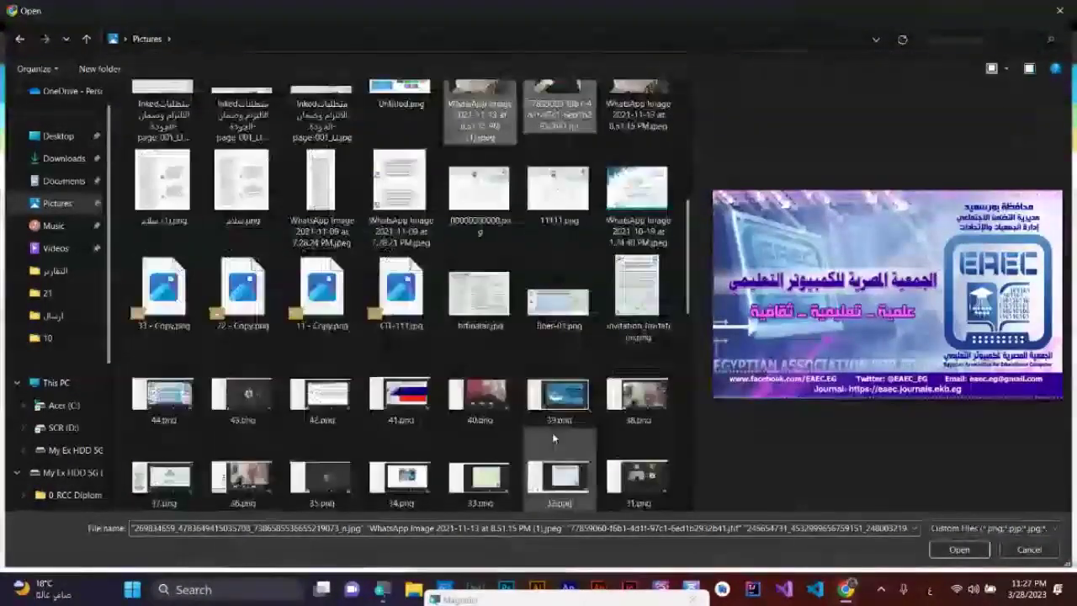
pyautogui.scroll(-3, 552, 437)
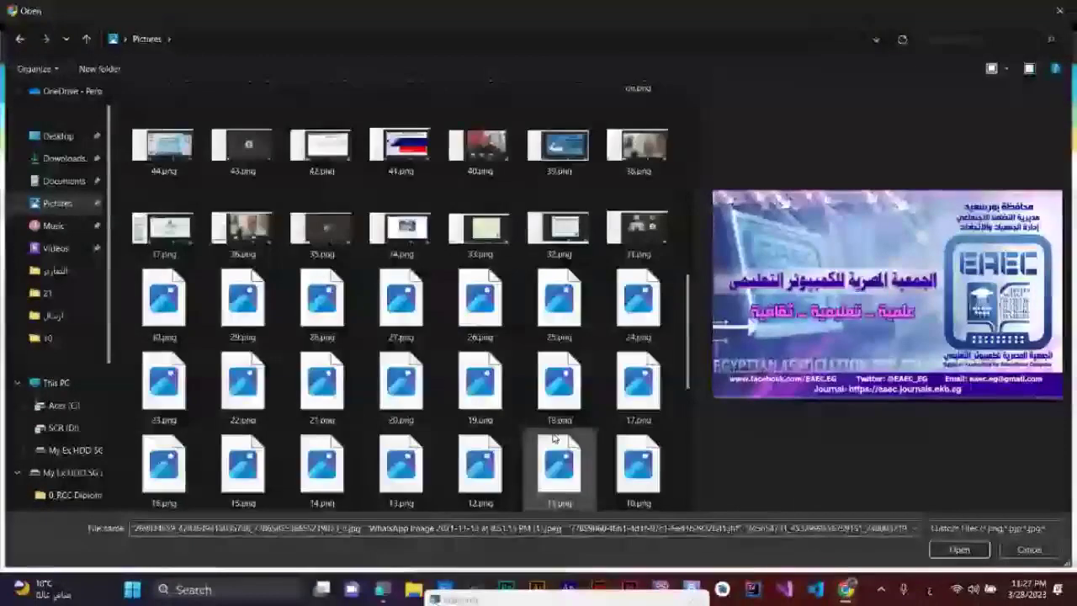
pyautogui.keyDown('ctrl'); pyautogui.click(409, 495); pyautogui.keyUp('ctrl')
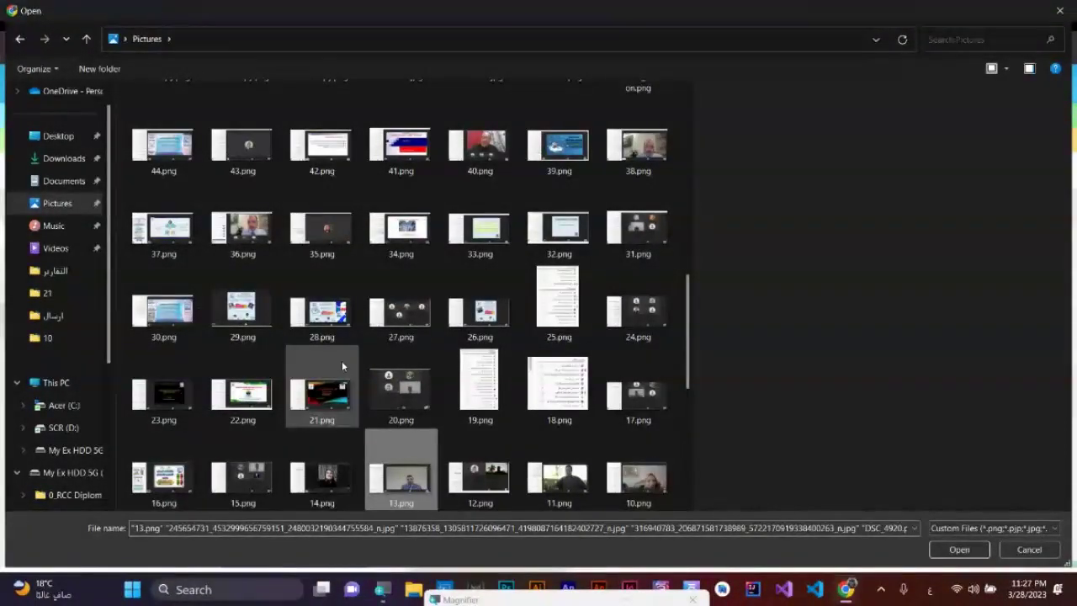
pyautogui.scroll(-3, 368, 357)
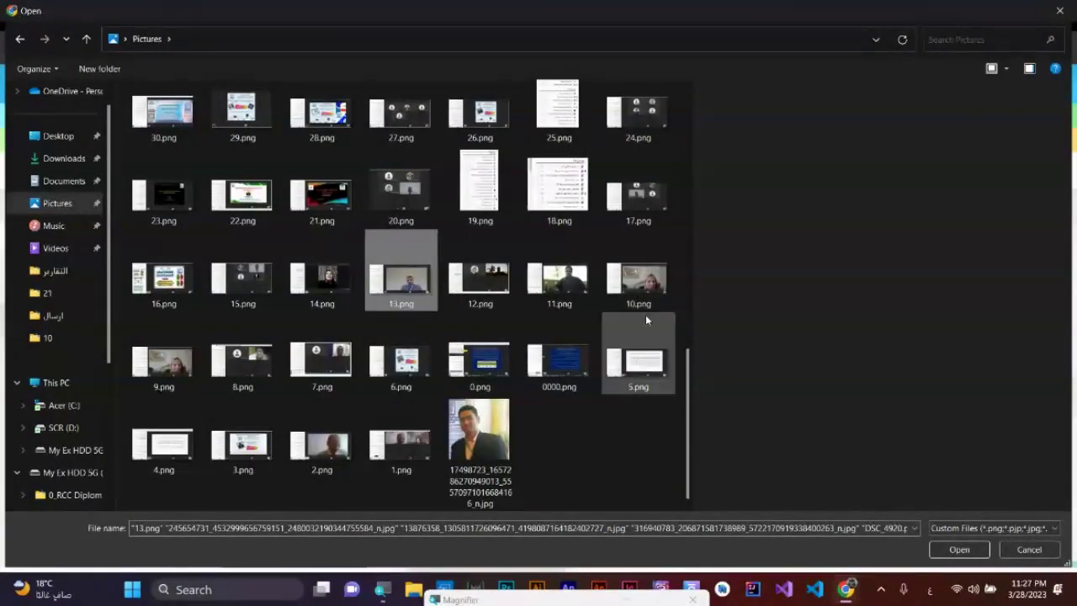
pyautogui.scroll(2, 313, 329)
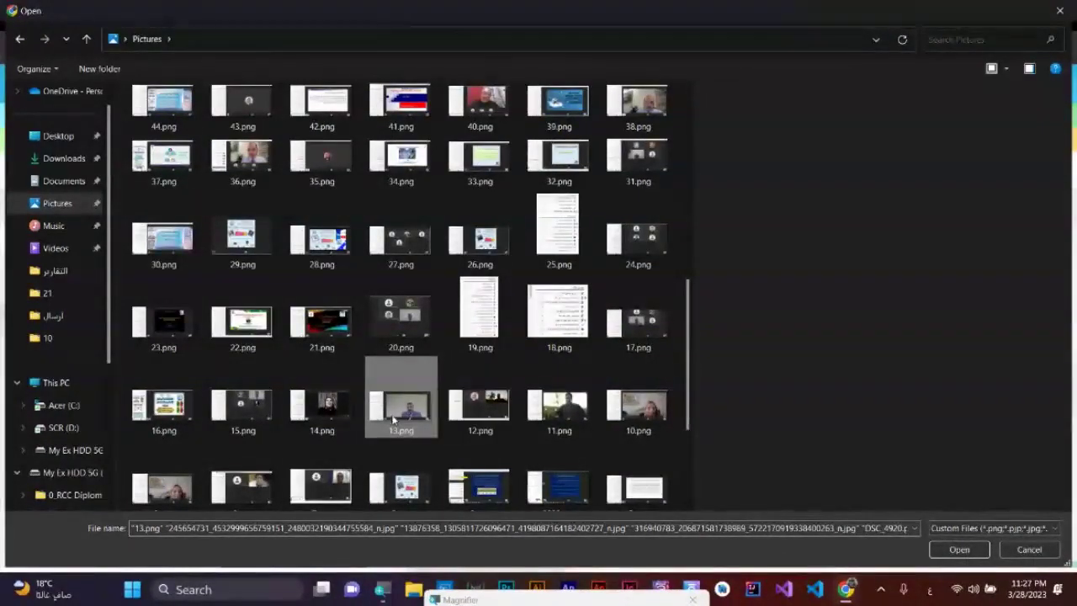
pyautogui.click(959, 549)
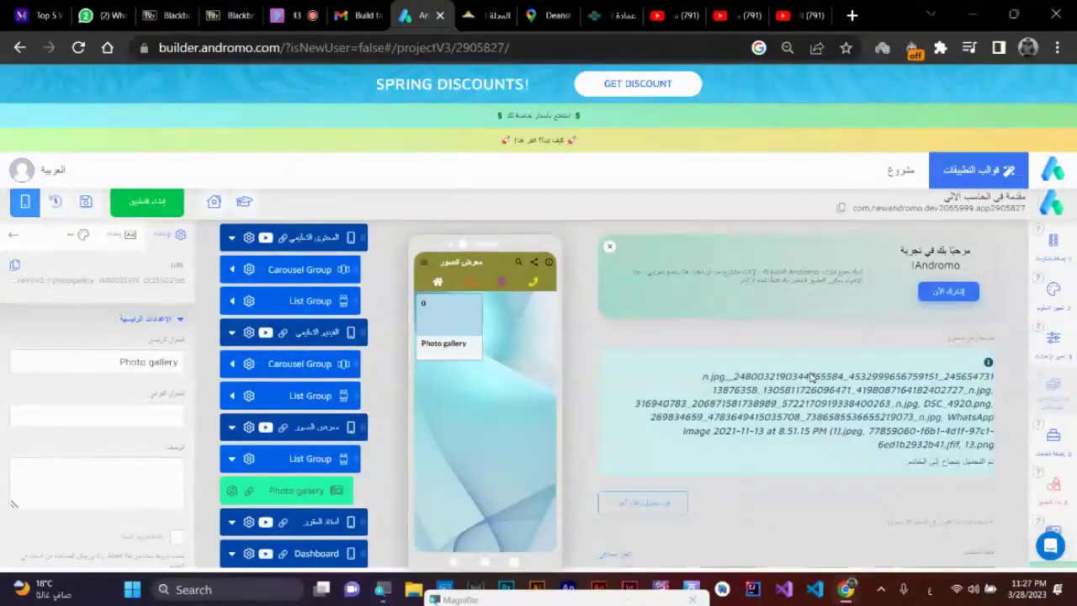
# - Preview the gallery's uploaded photos and expand the معرض الصور screen to its List Group
pyautogui.scroll(-2, 811, 379)
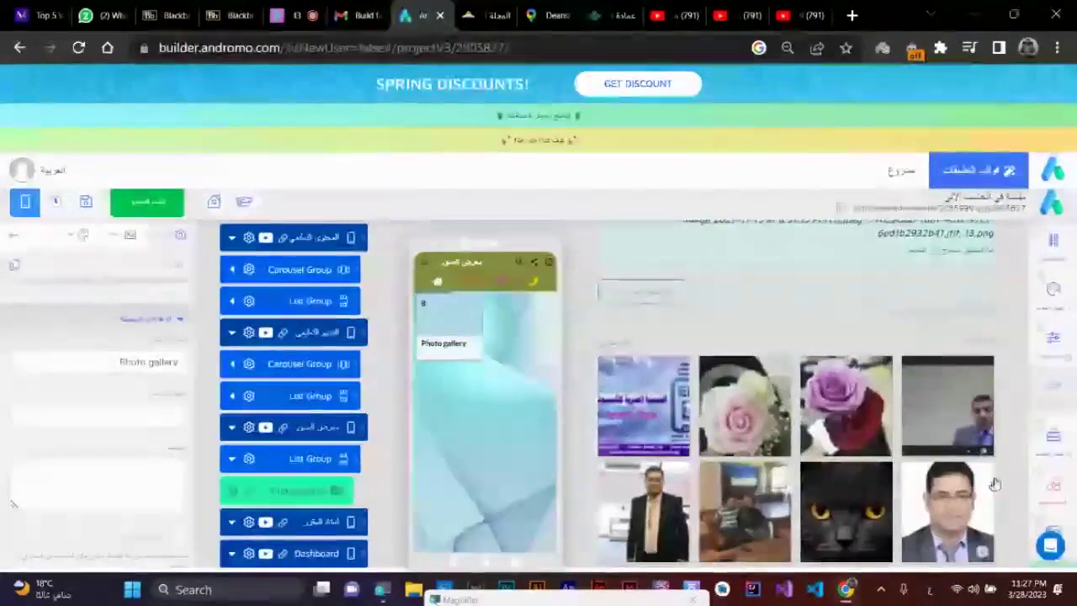
pyautogui.click(443, 336)
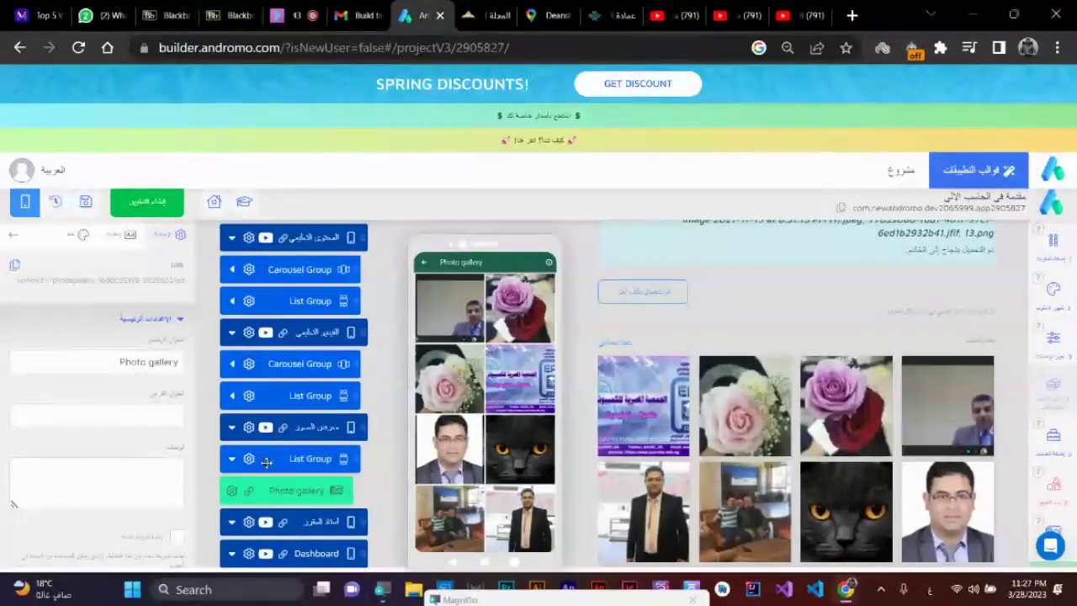
pyautogui.click(232, 458)
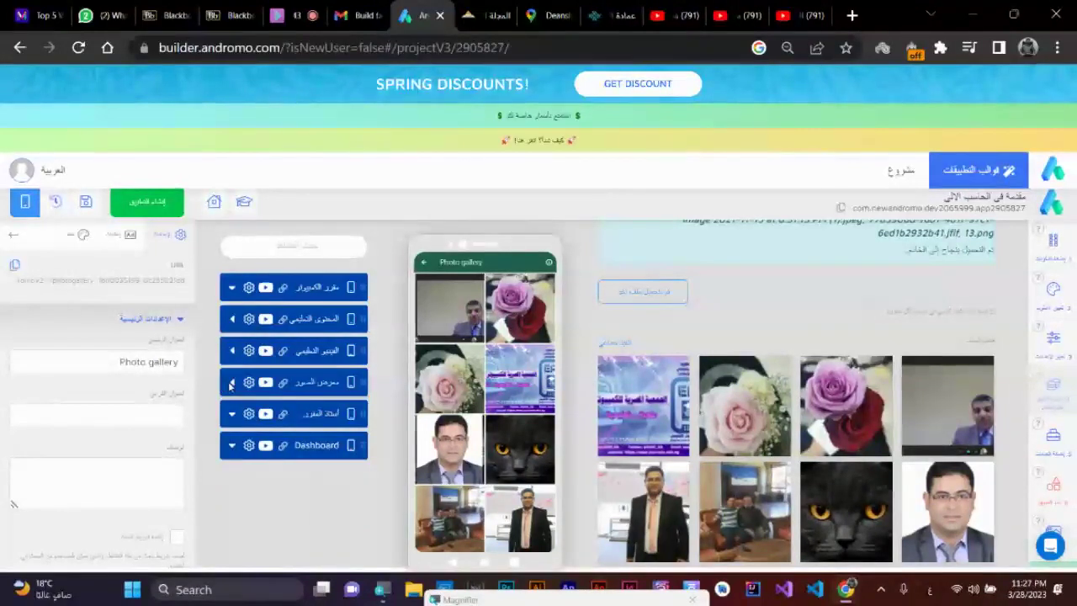
pyautogui.click(232, 383)
pyautogui.click(323, 420)
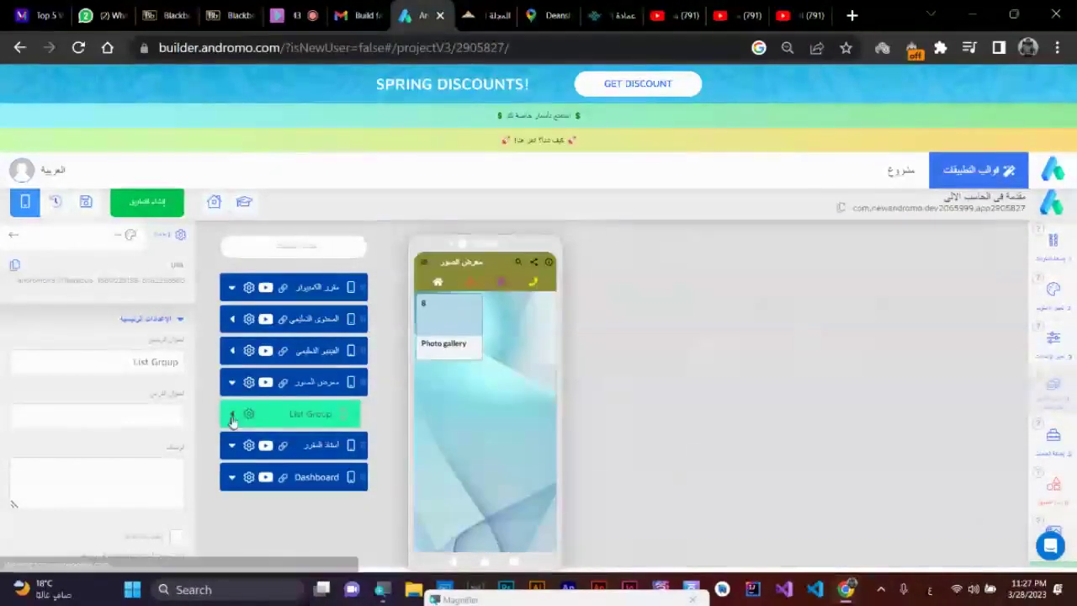
pyautogui.click(231, 413)
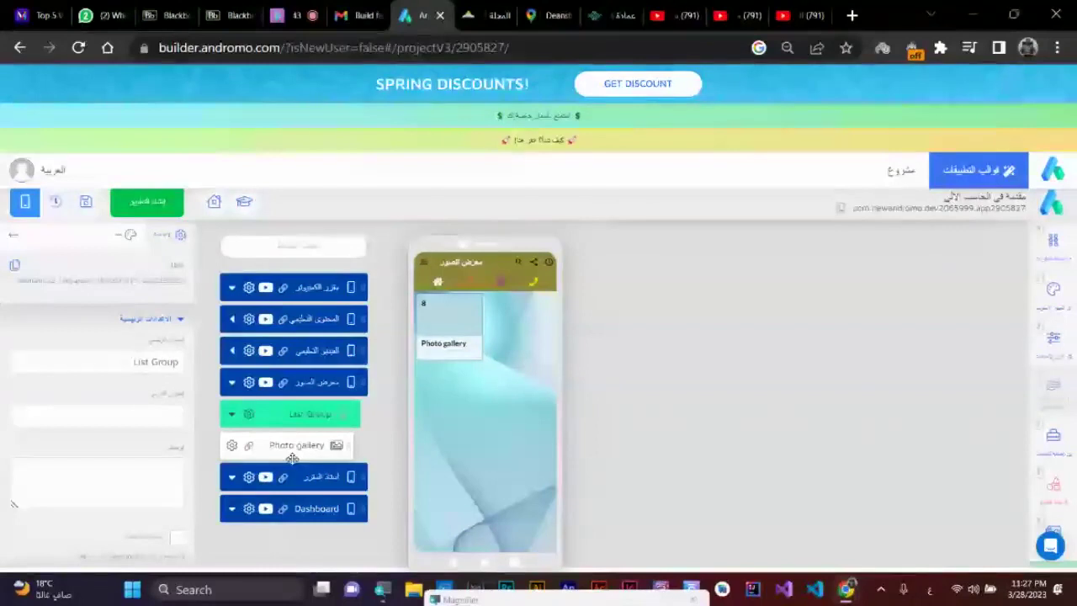
# - Add a Carousel Group from the التنسيق category and place it above the List Group
pyautogui.click(1052, 248)
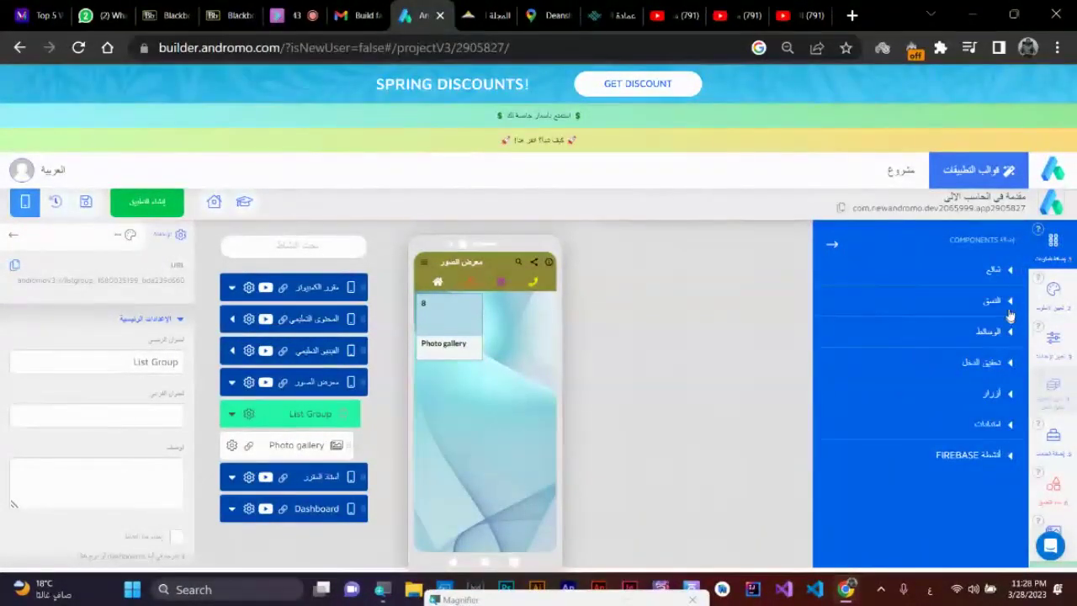
pyautogui.click(1007, 305)
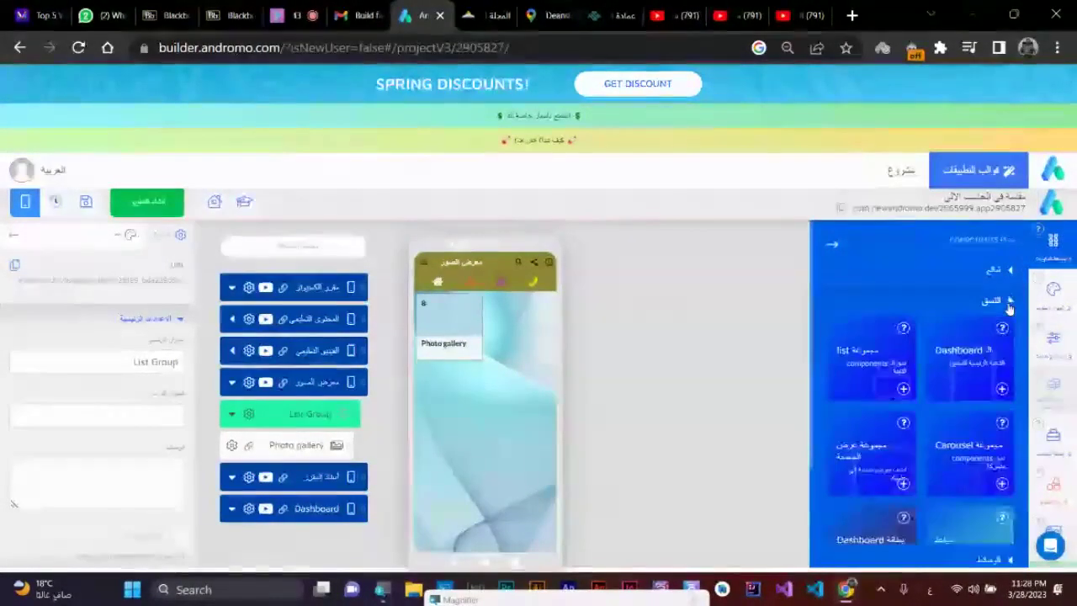
pyautogui.click(1002, 483)
pyautogui.moveTo(299, 474); pyautogui.dragTo(299, 415)
# - Move the Photo gallery item into the Carousel Group
pyautogui.moveTo(288, 478); pyautogui.dragTo(358, 444)
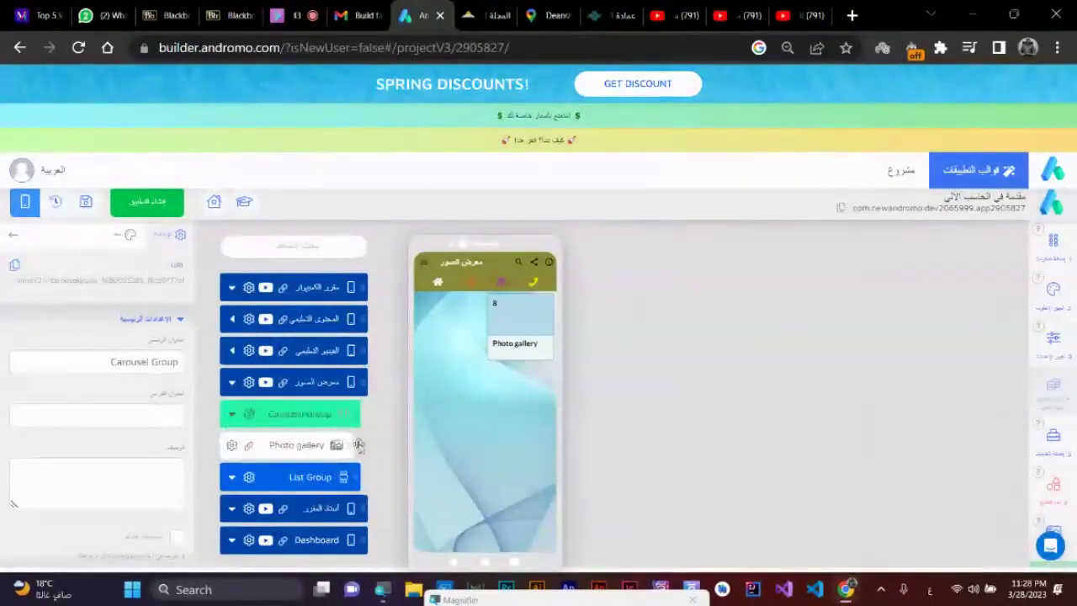
pyautogui.click(548, 336)
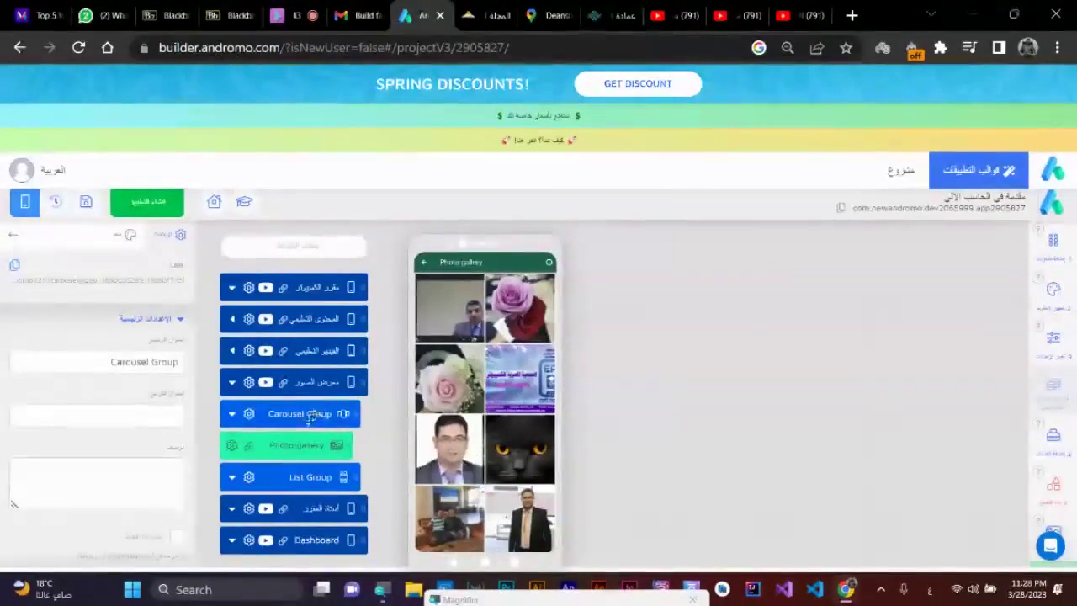
pyautogui.moveTo(307, 432); pyautogui.dragTo(295, 450)
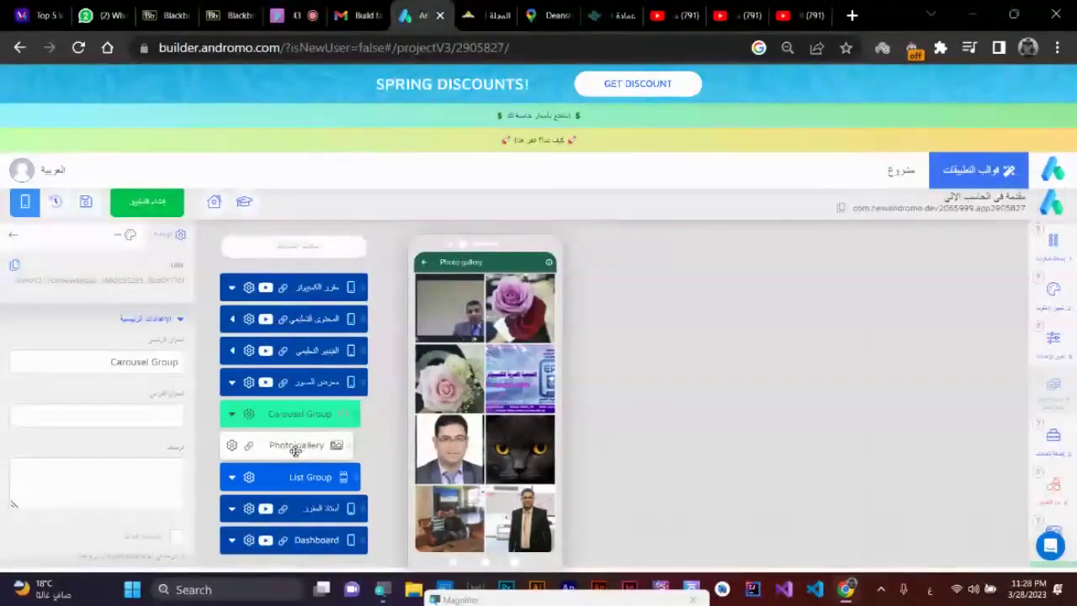
# - Duplicate the Photo gallery twice inside the Carousel Group, then select the معرض الصور screen
pyautogui.click(231, 446)
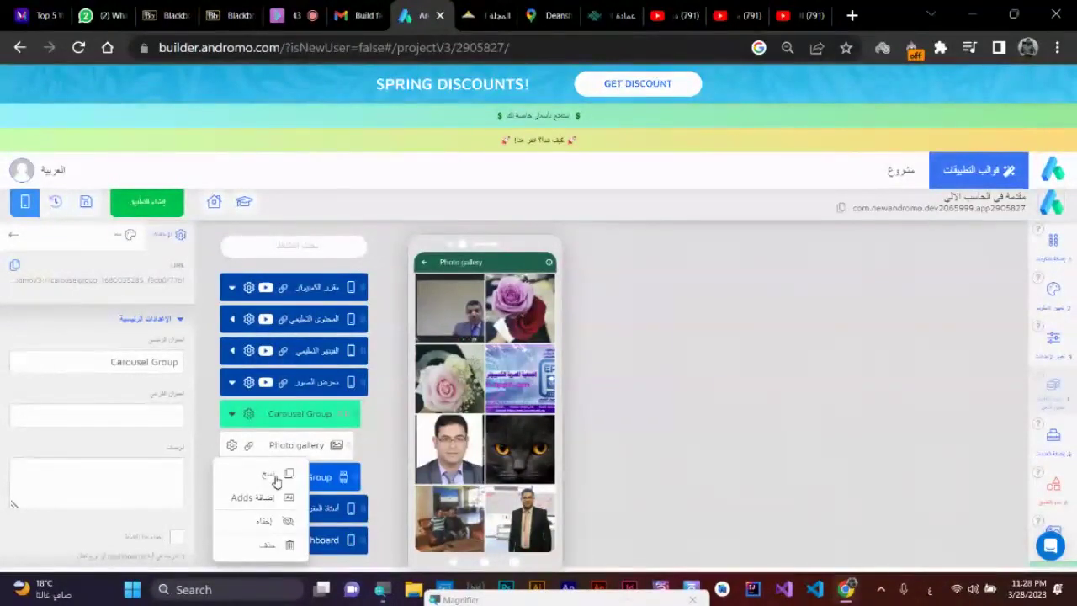
pyautogui.click(275, 476)
pyautogui.click(234, 478)
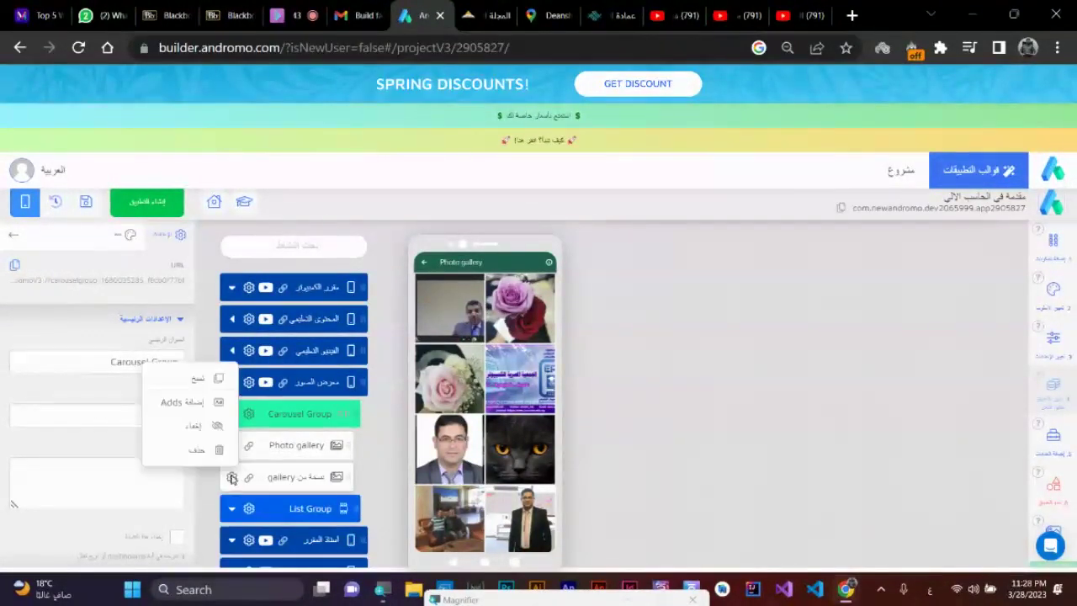
pyautogui.click(220, 382)
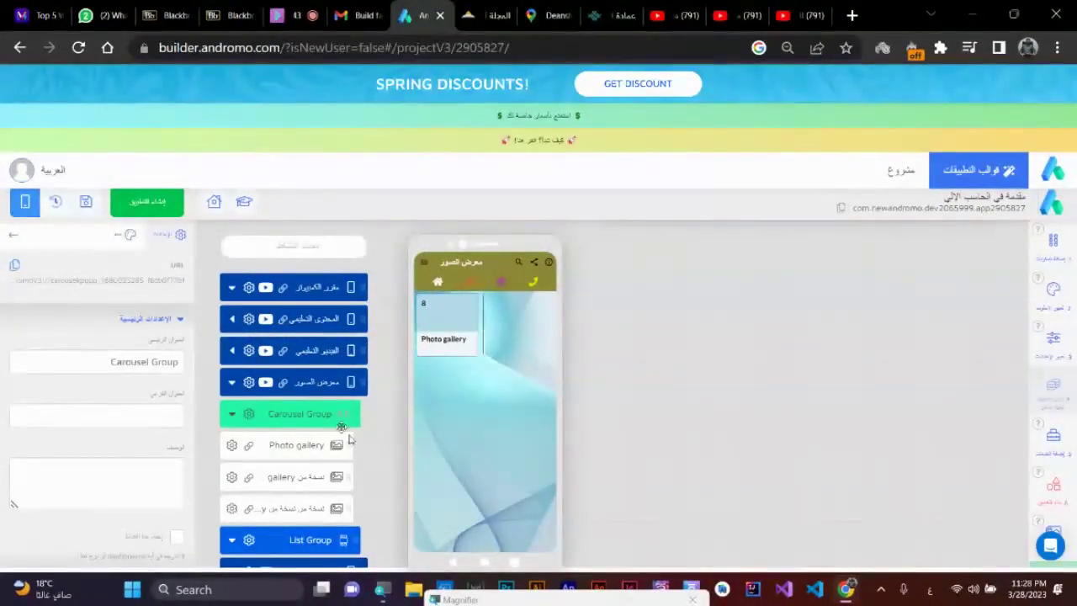
pyautogui.click(323, 383)
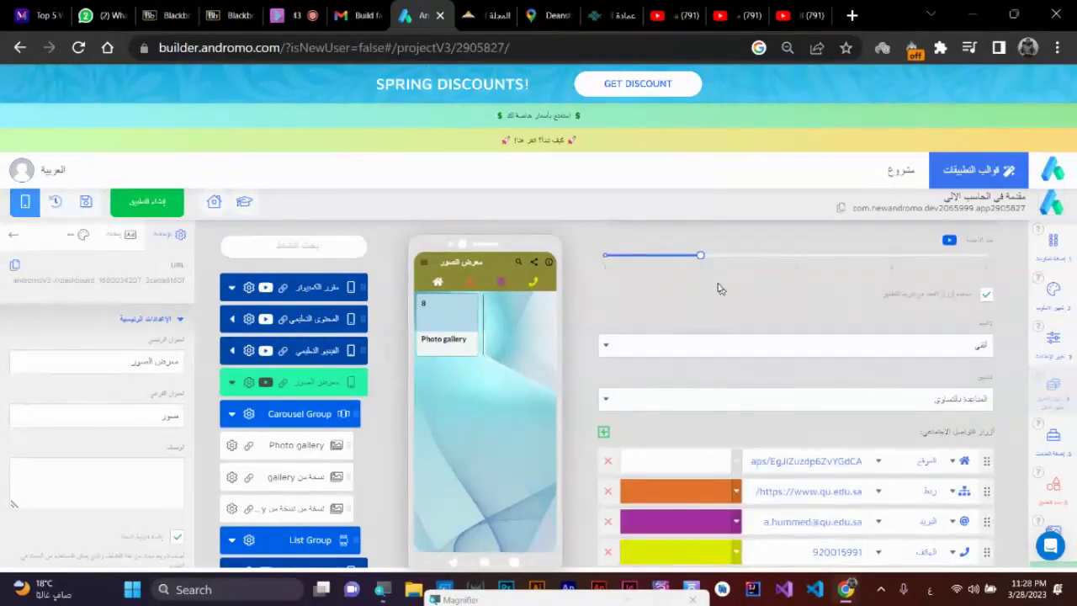
pyautogui.click(605, 256)
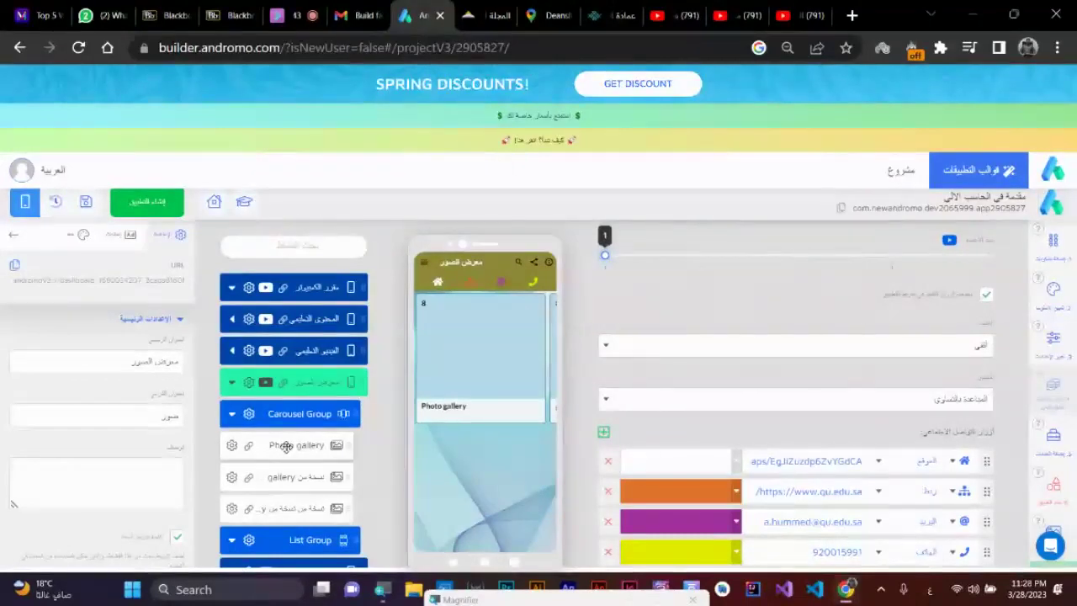
# - Retitle the first gallery 'صور واشكال الوحدة الأولى' and enter a unit title for the second
pyautogui.click(287, 446)
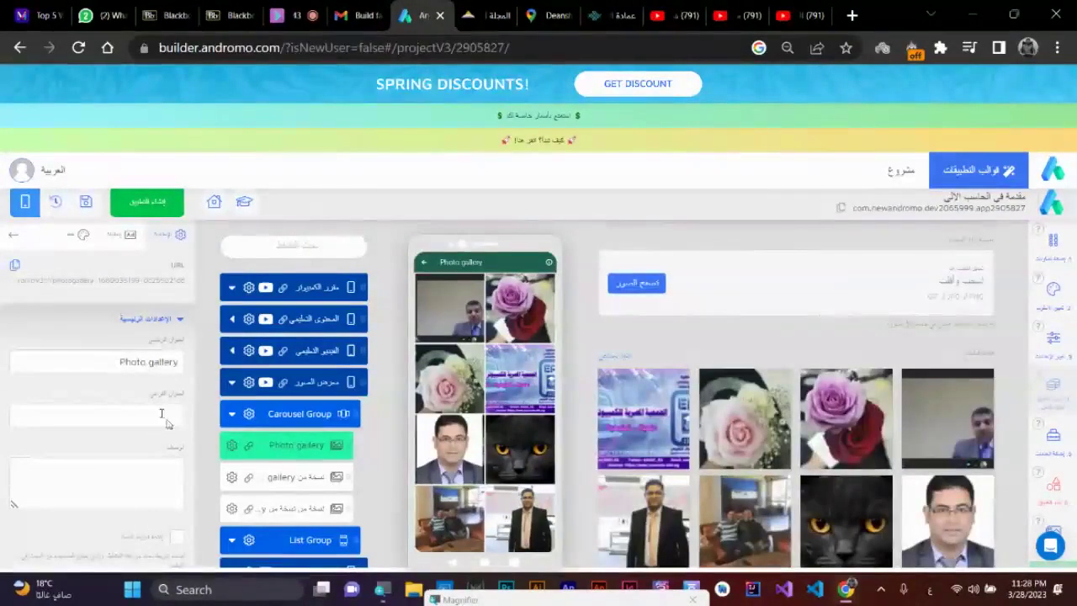
pyautogui.tripleClick(151, 363)
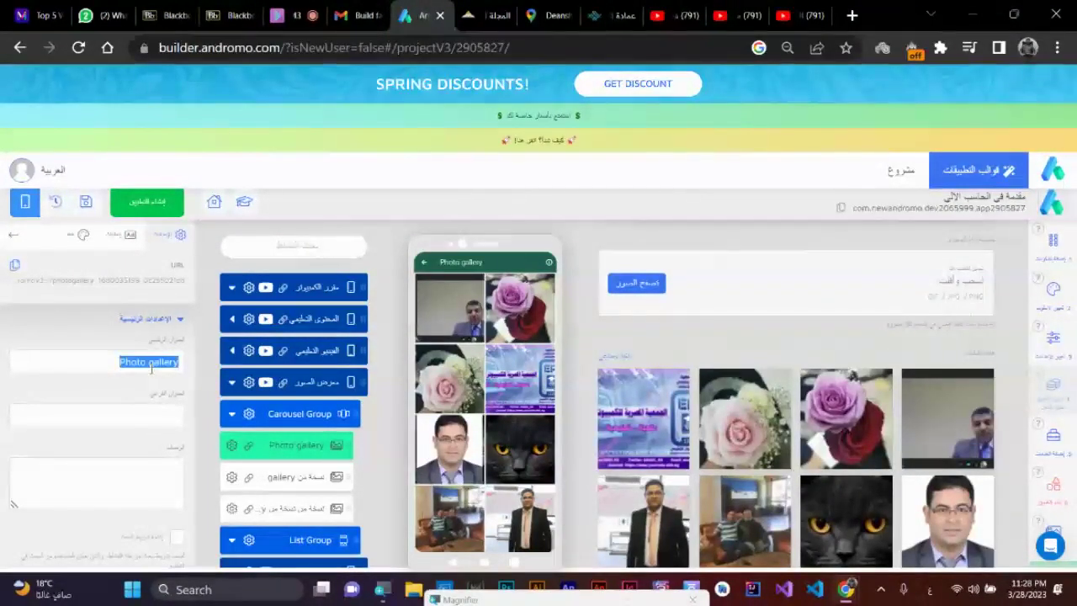
pyautogui.write('ور')
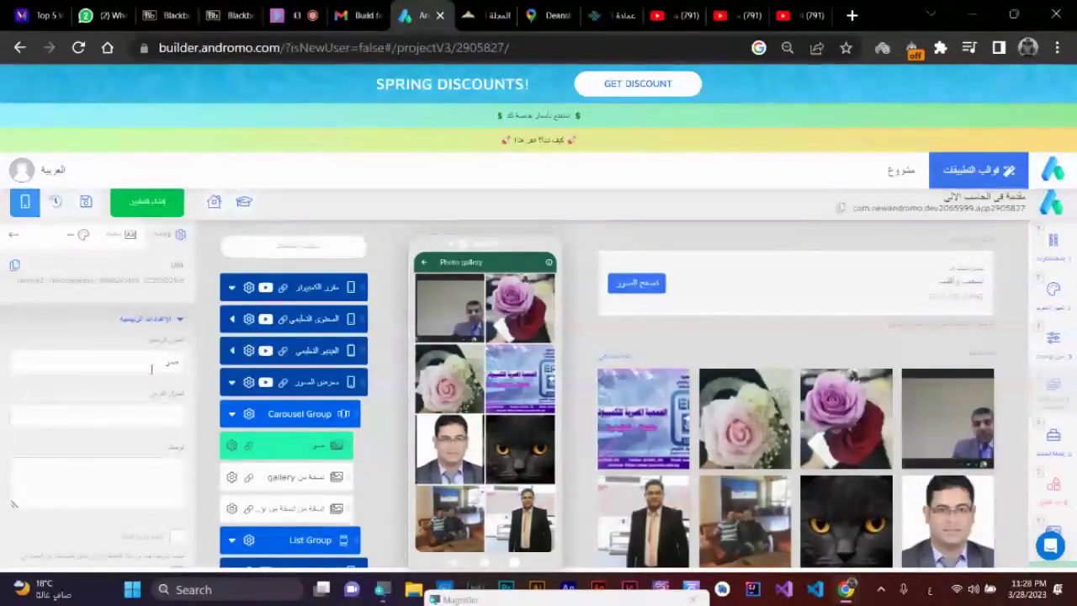
pyautogui.write(' واشكال')
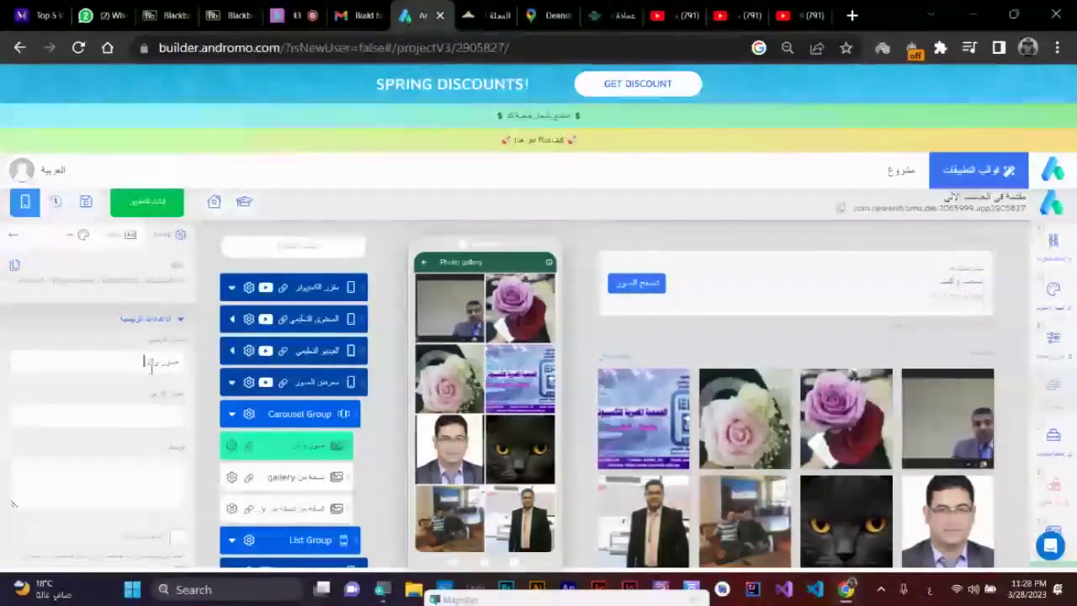
pyautogui.write(' الوحدة')
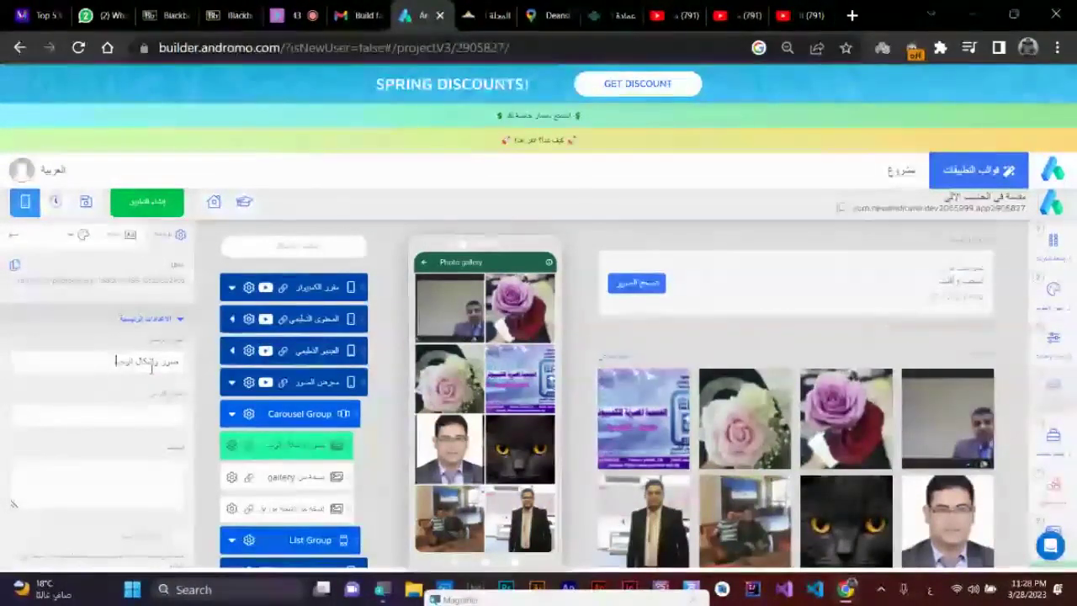
pyautogui.write(' الأولى')
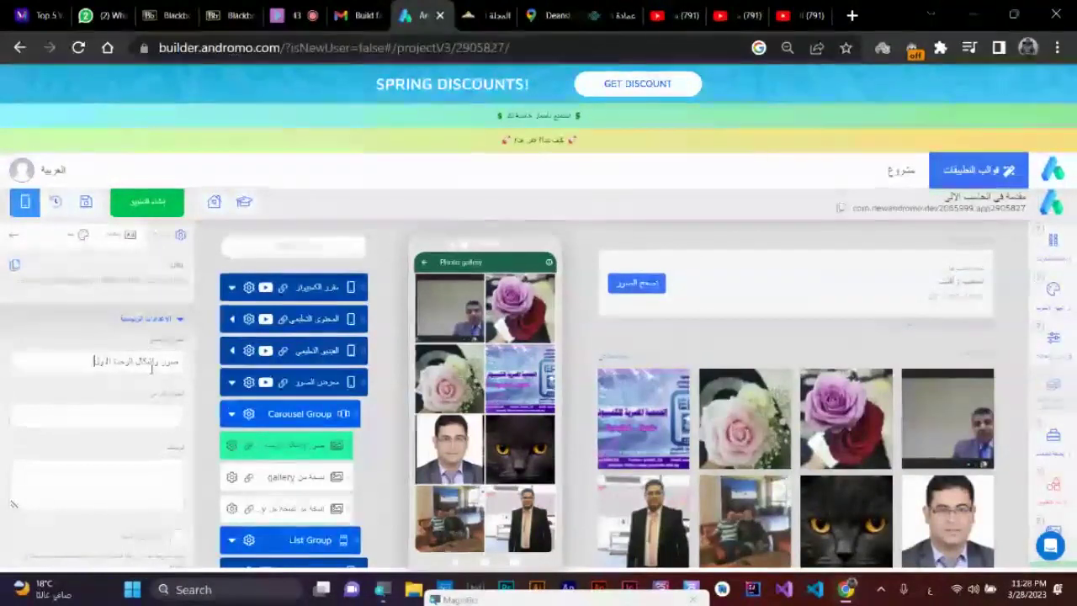
pyautogui.hotkey('ctrl', 'a')
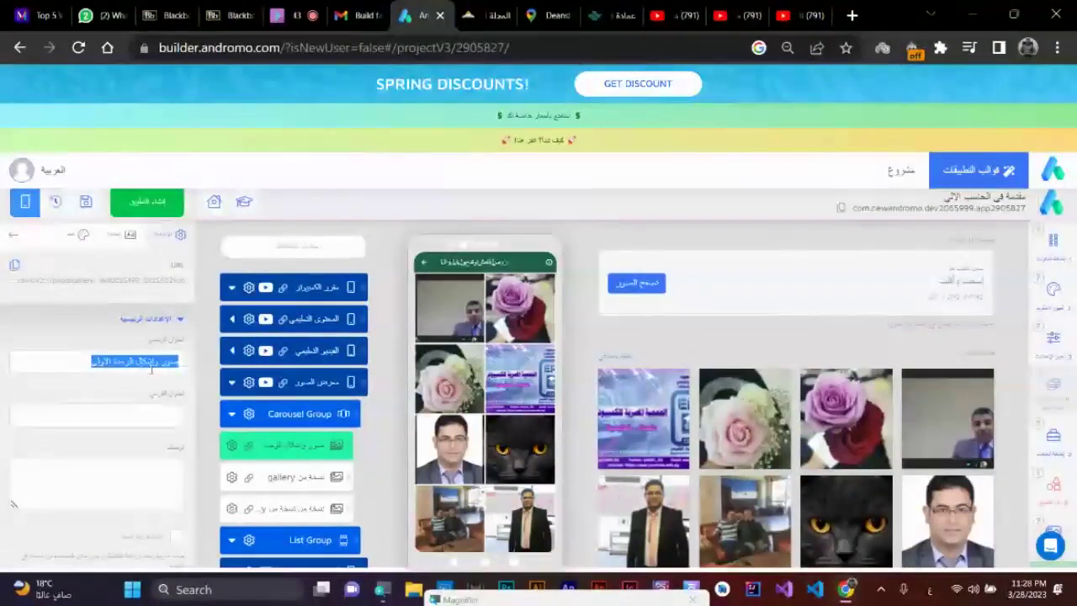
pyautogui.click(286, 476)
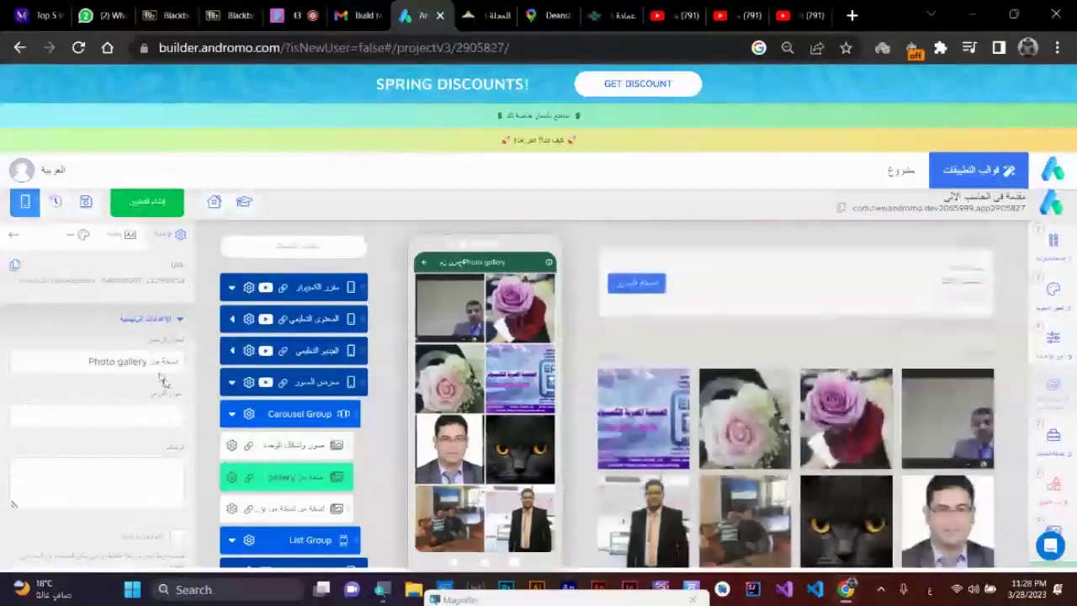
pyautogui.write('صور واشكال ال')
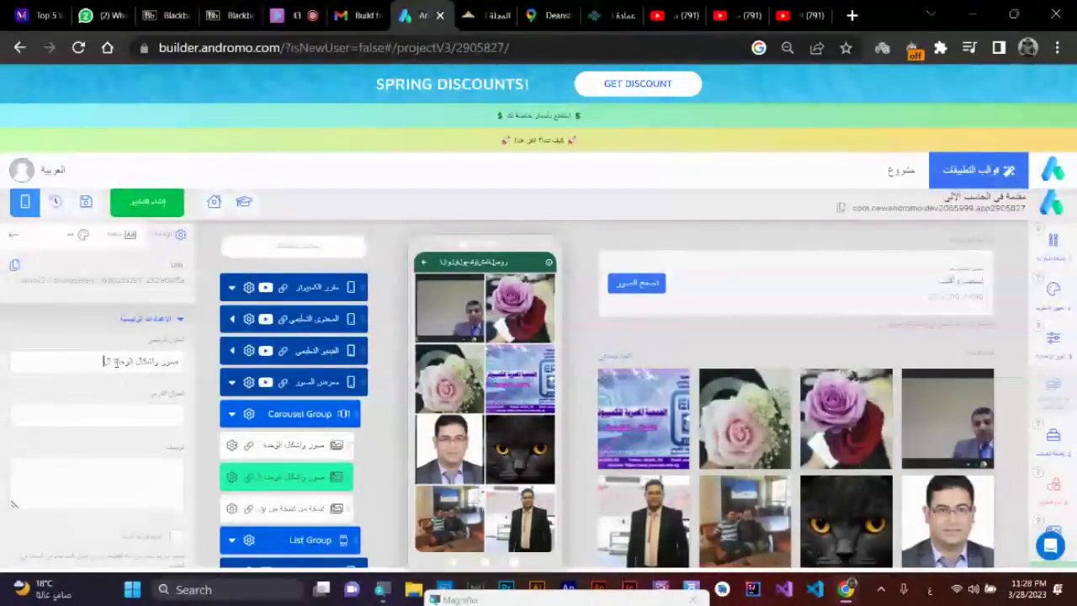
pyautogui.write('وحدة الأولى')
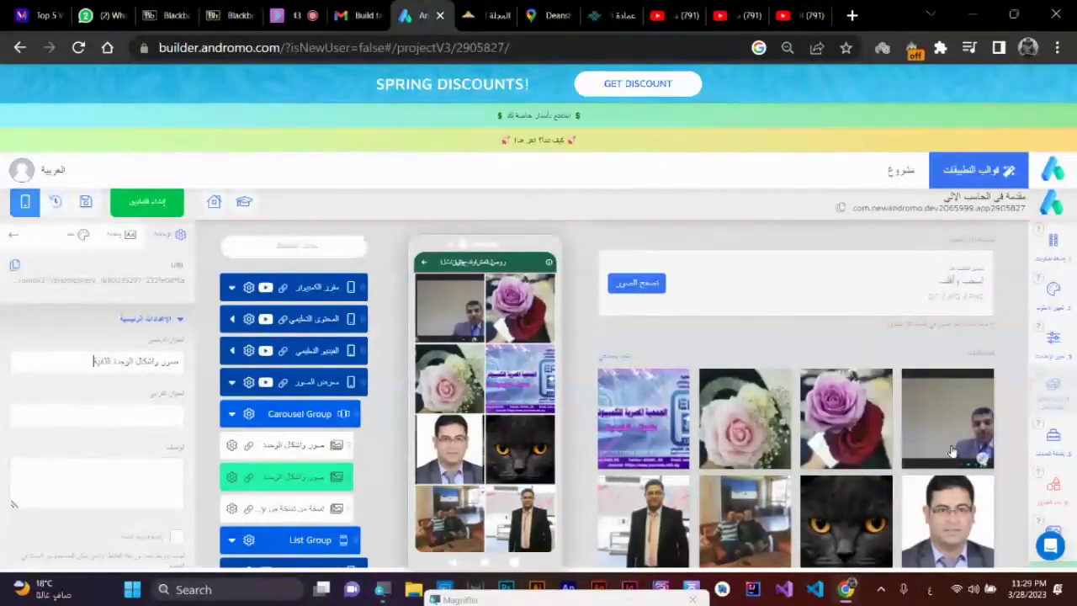
# - Paste the unit title into the third gallery, naming it 'صور واشكال الوحدة الثالثة', and check all titles
pyautogui.click(292, 509)
pyautogui.tripleClick(120, 360)
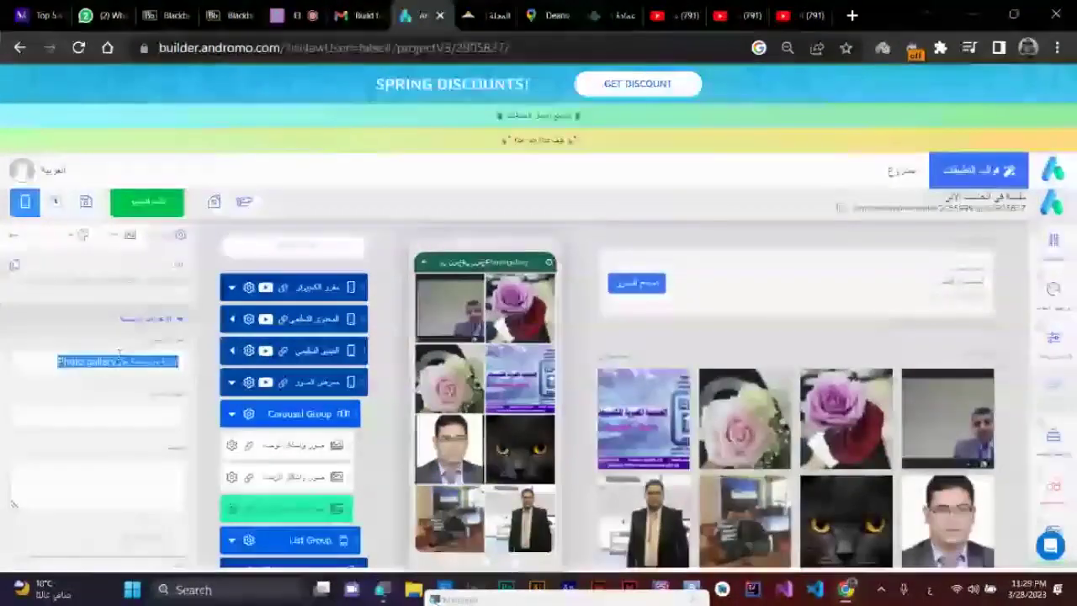
pyautogui.hotkey('ctrl', 'v')
pyautogui.doubleClick(101, 360)
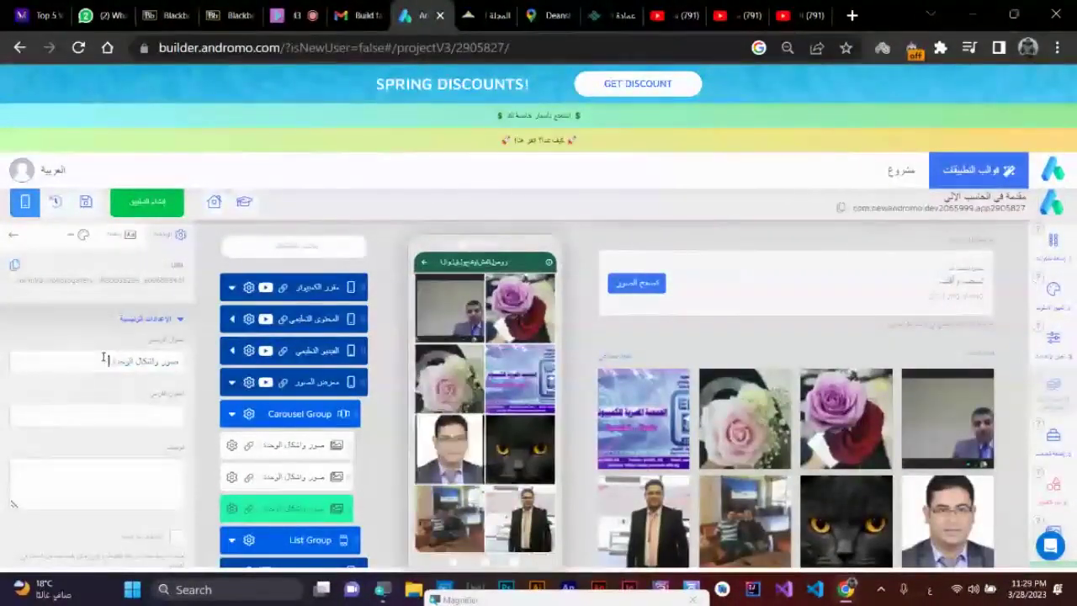
pyautogui.click(290, 446)
pyautogui.click(294, 476)
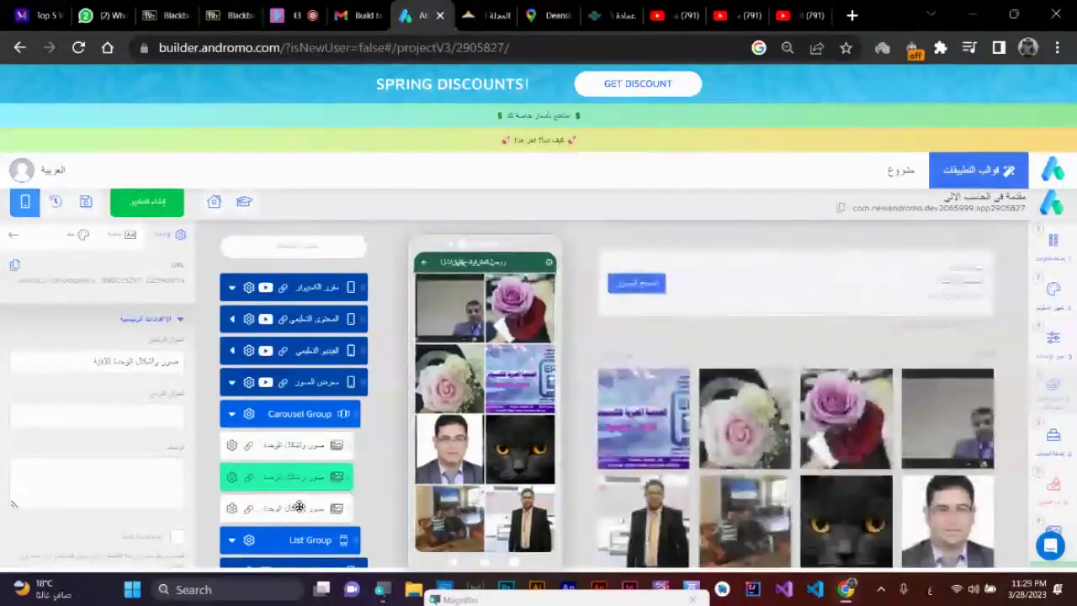
pyautogui.click(299, 507)
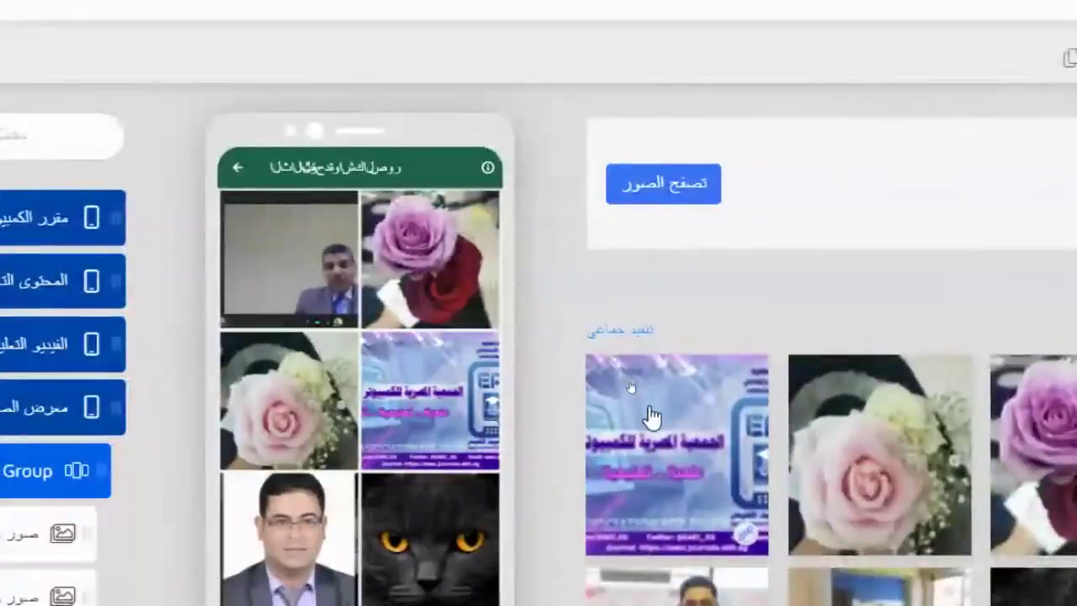
# - Delete four marked photos from the third gallery, leaving four
pyautogui.click(652, 416)
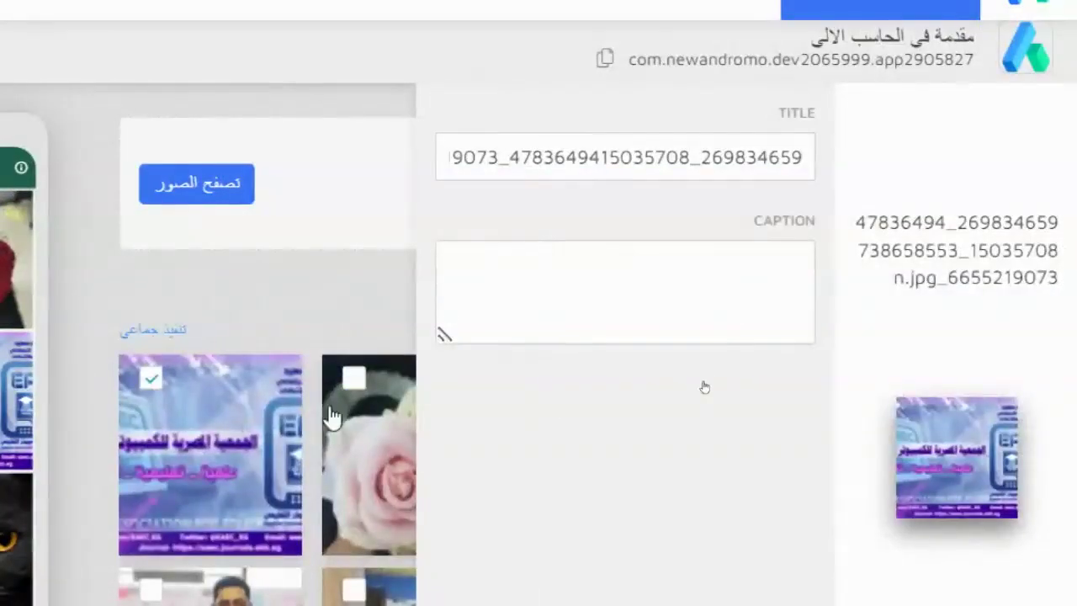
pyautogui.click(332, 418)
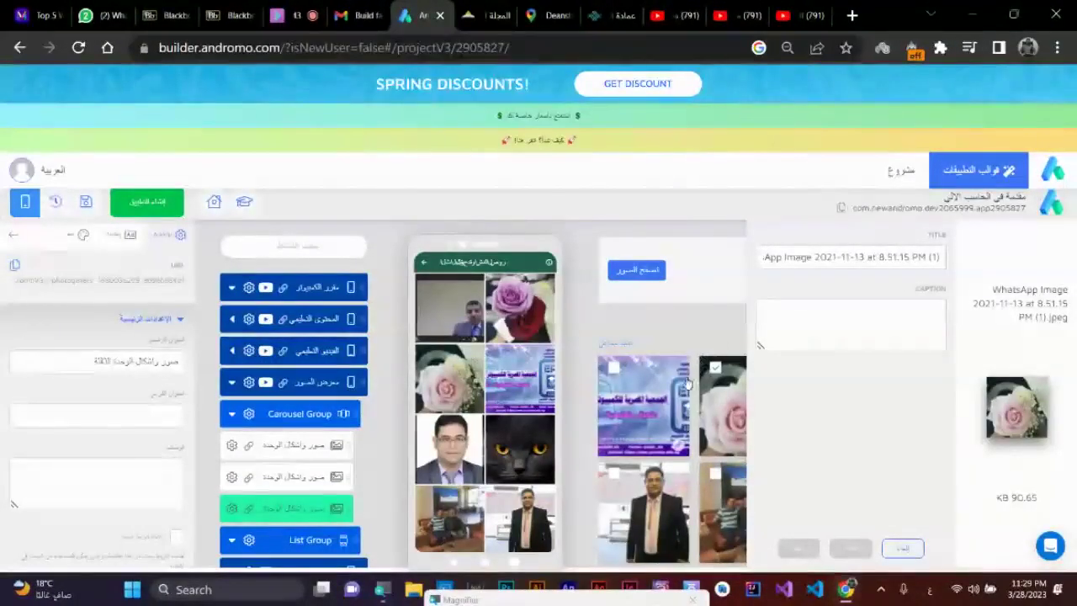
pyautogui.click(613, 374)
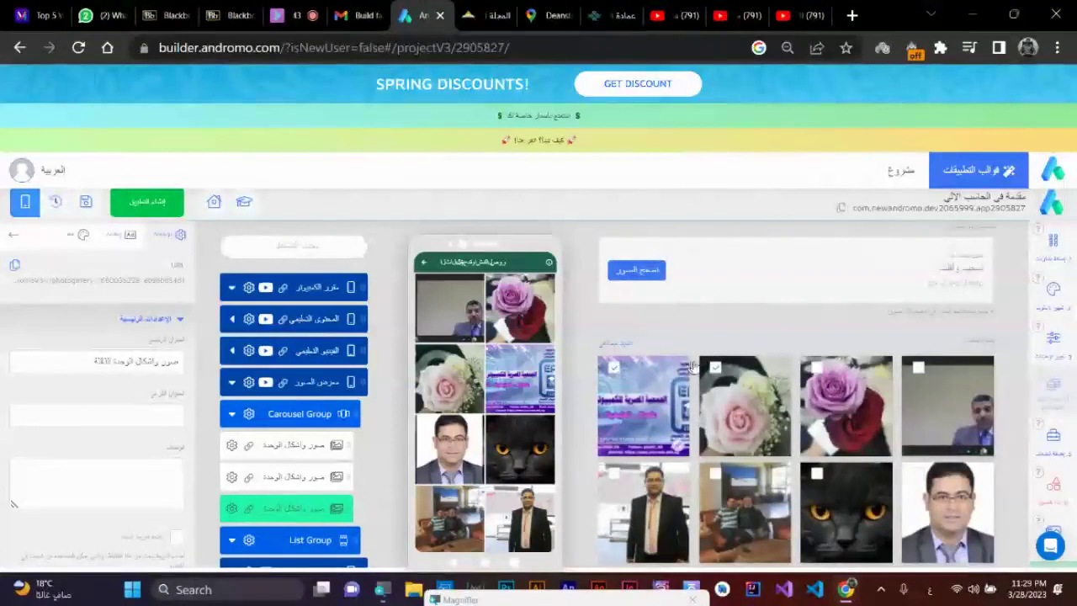
pyautogui.click(918, 372)
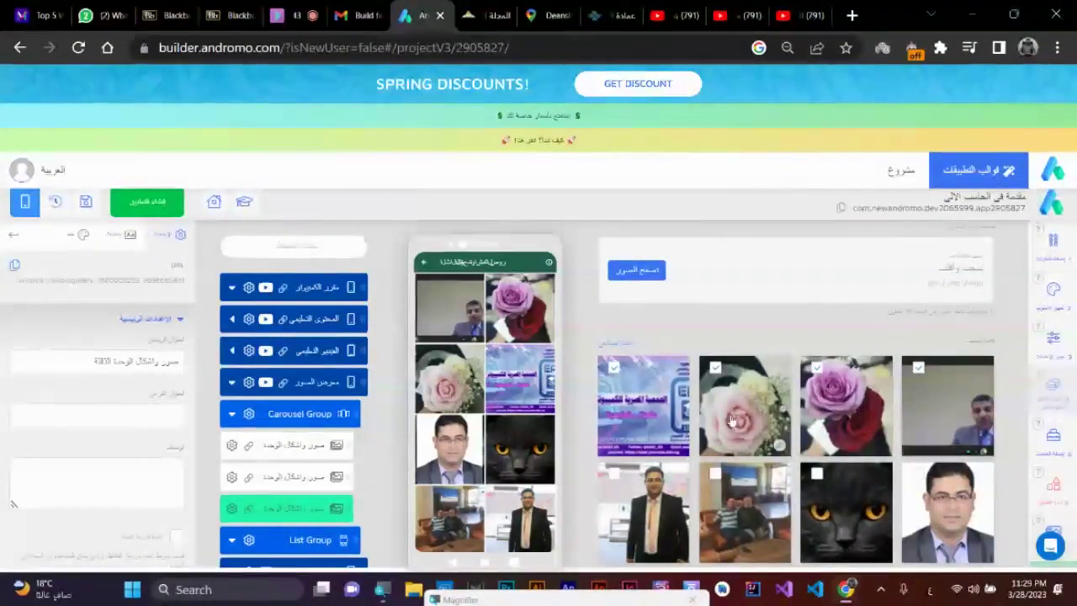
pyautogui.click(624, 348)
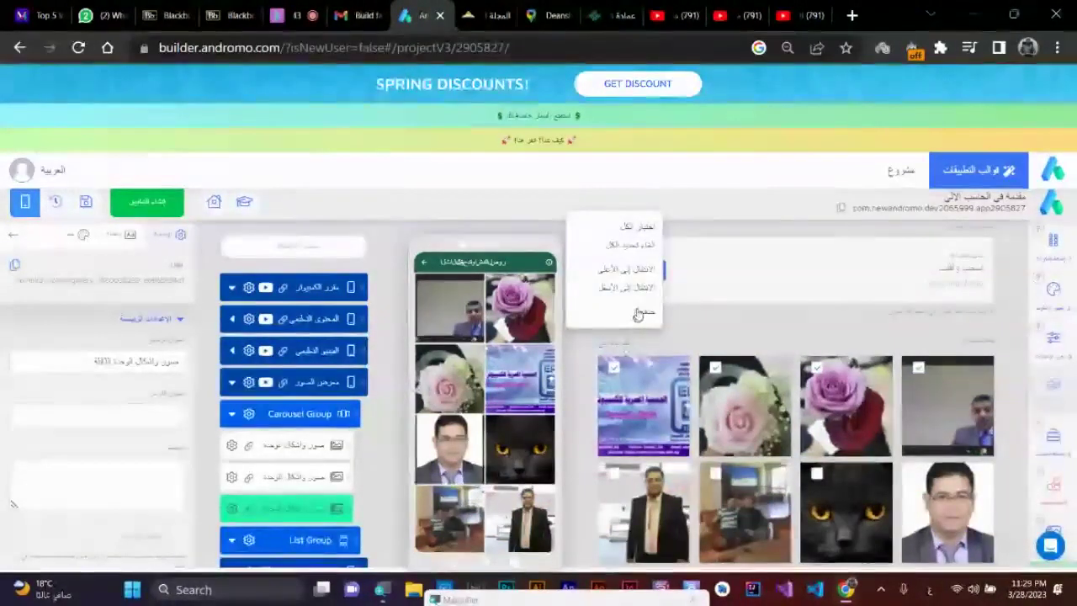
pyautogui.click(643, 314)
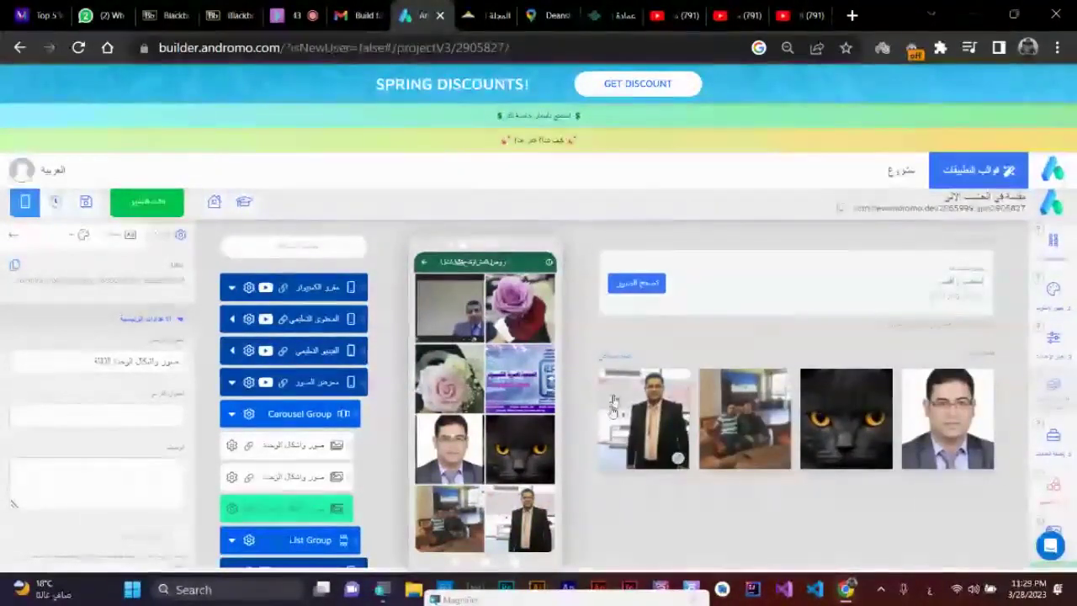
# - Delete five marked photos from the first gallery, leaving three
pyautogui.click(315, 477)
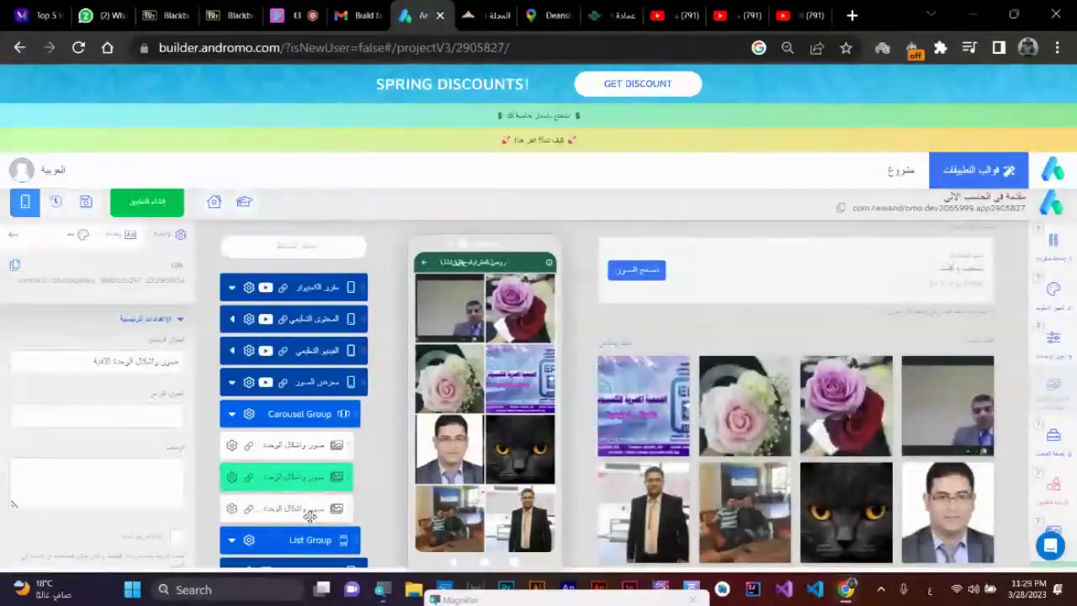
pyautogui.click(311, 508)
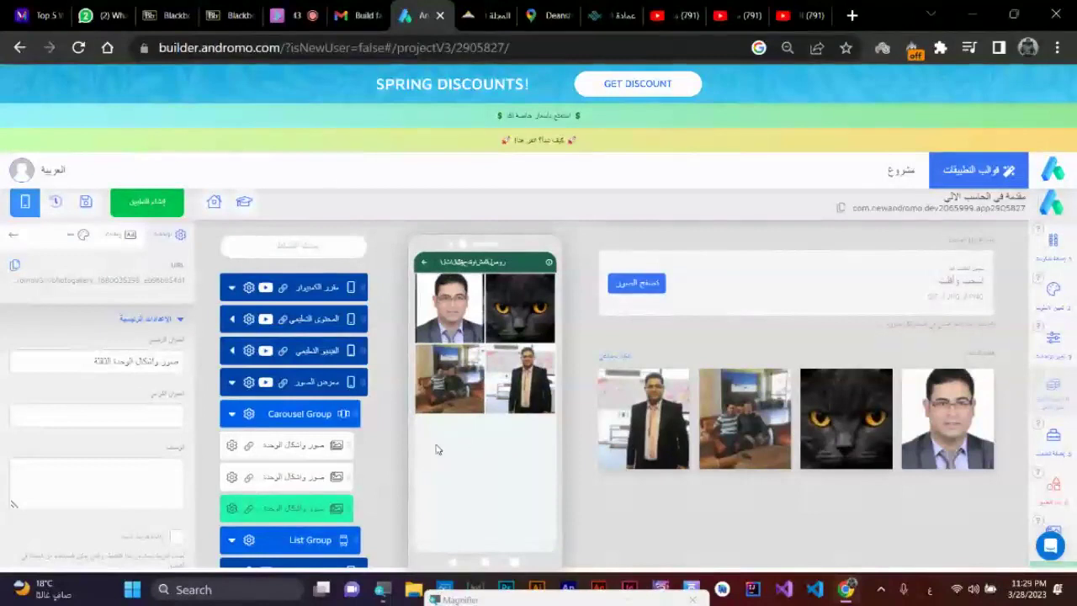
pyautogui.click(318, 446)
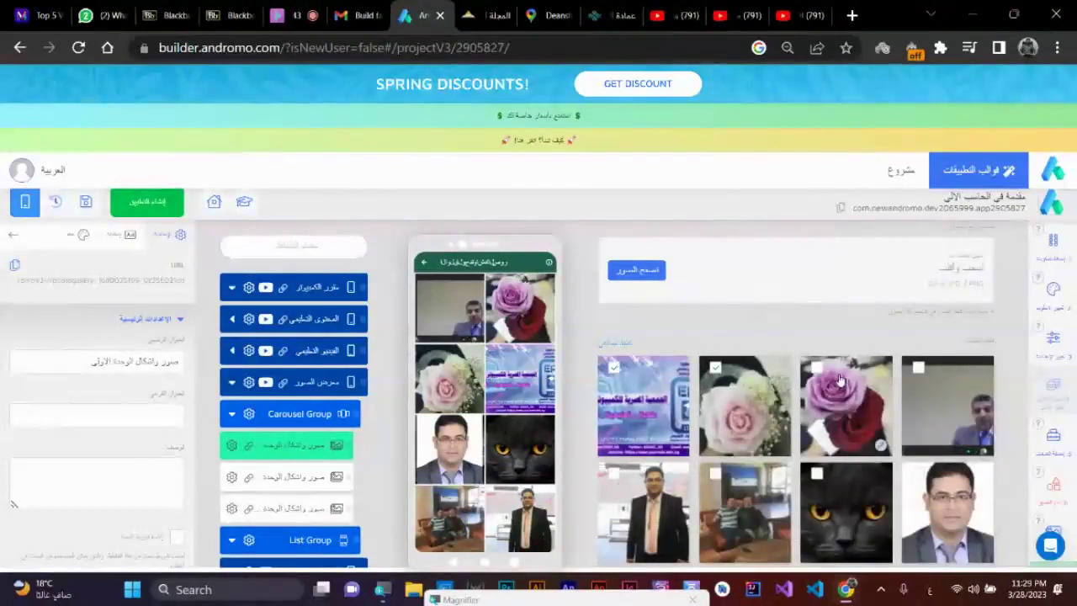
pyautogui.click(816, 475)
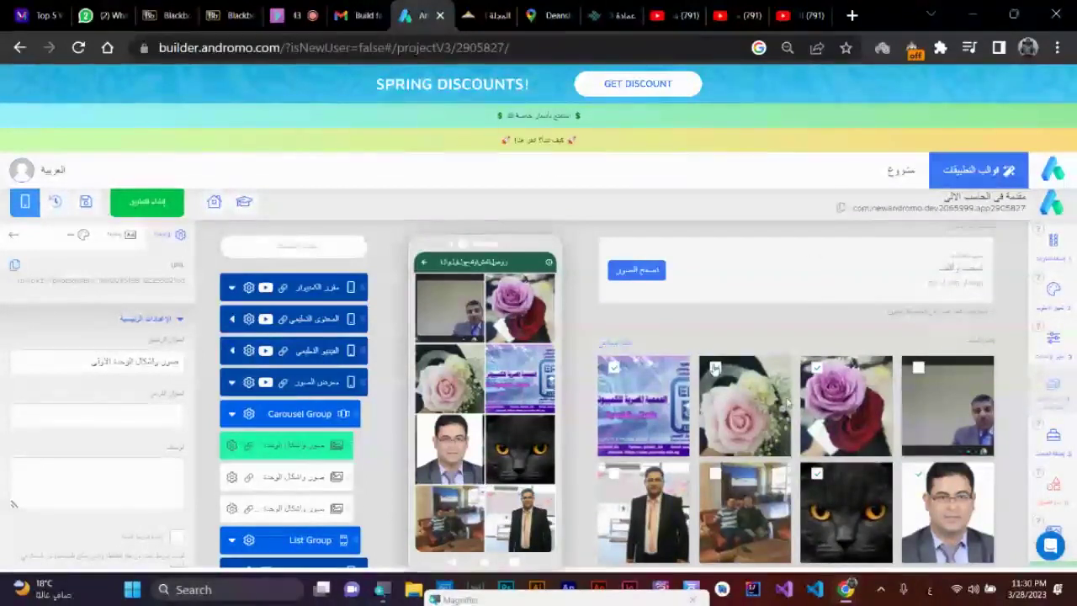
pyautogui.click(622, 344)
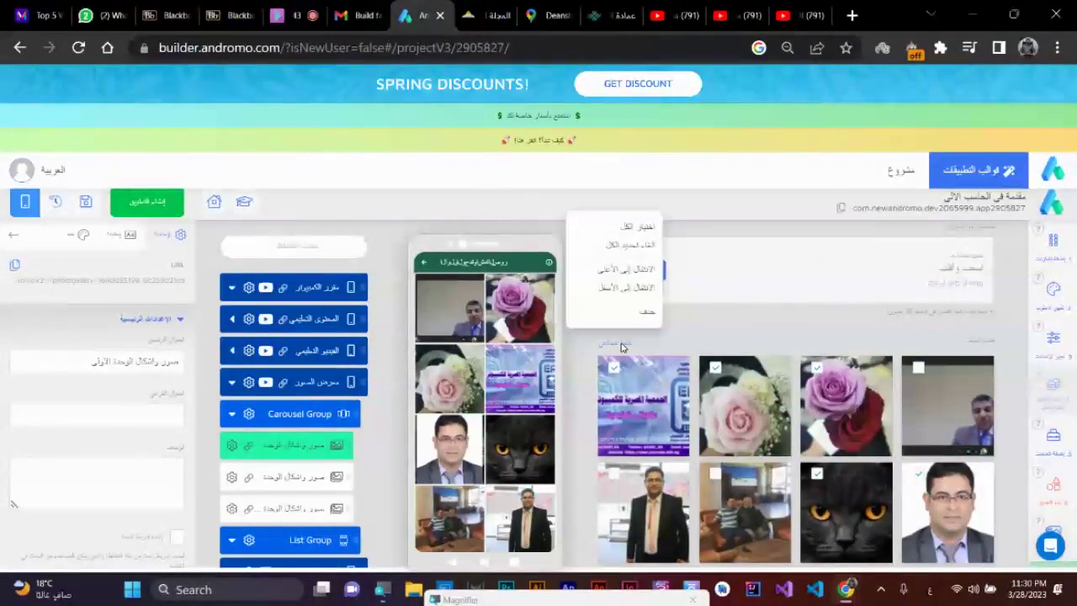
pyautogui.click(648, 315)
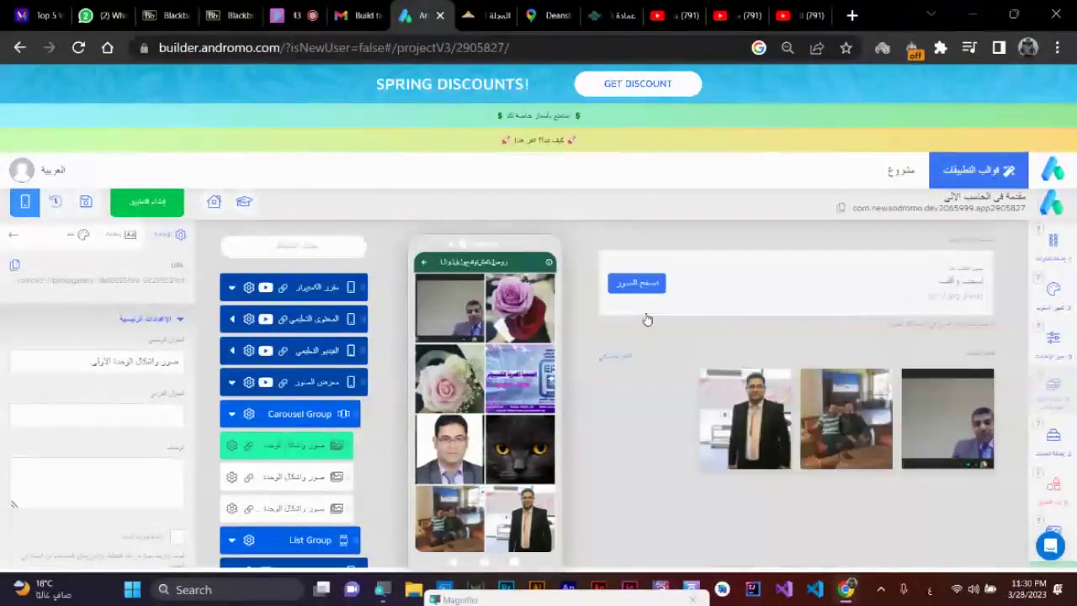
# - Check the third gallery's remaining photos and show the Carousel Group in the preview
pyautogui.click(296, 478)
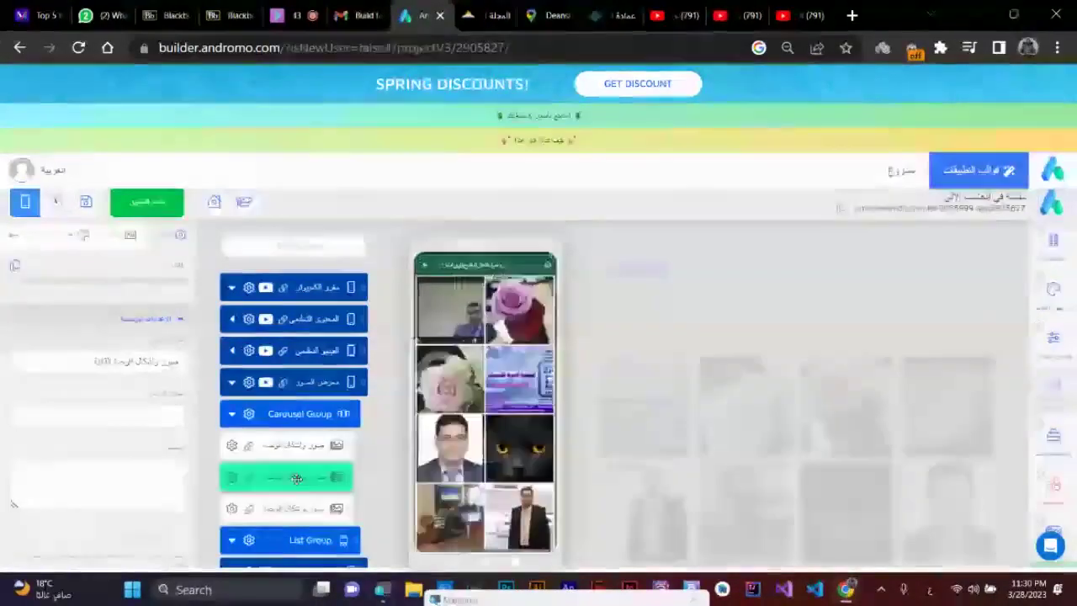
pyautogui.click(292, 510)
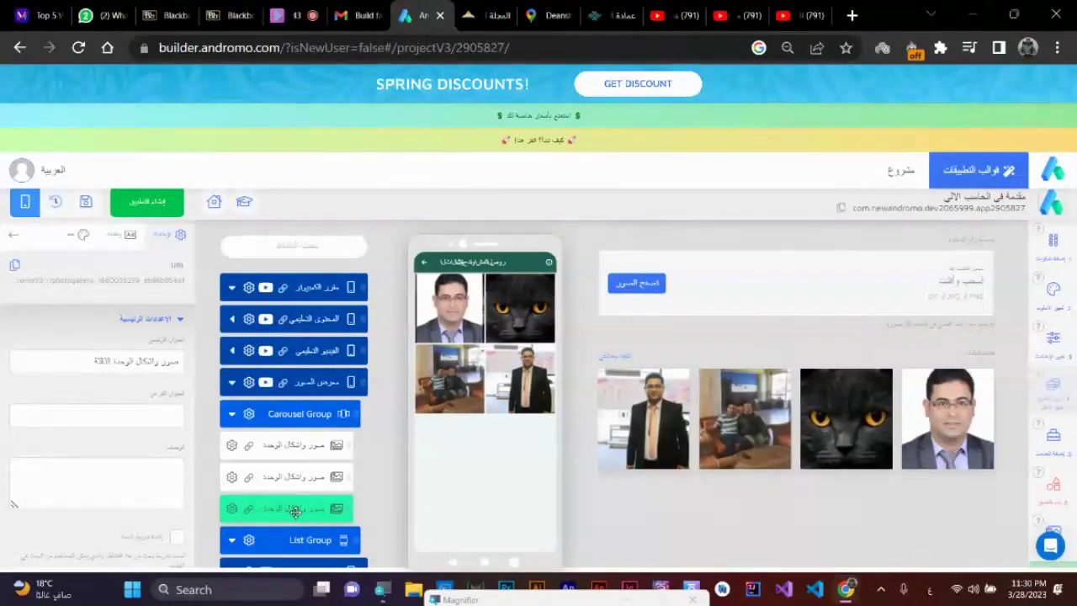
pyautogui.click(295, 511)
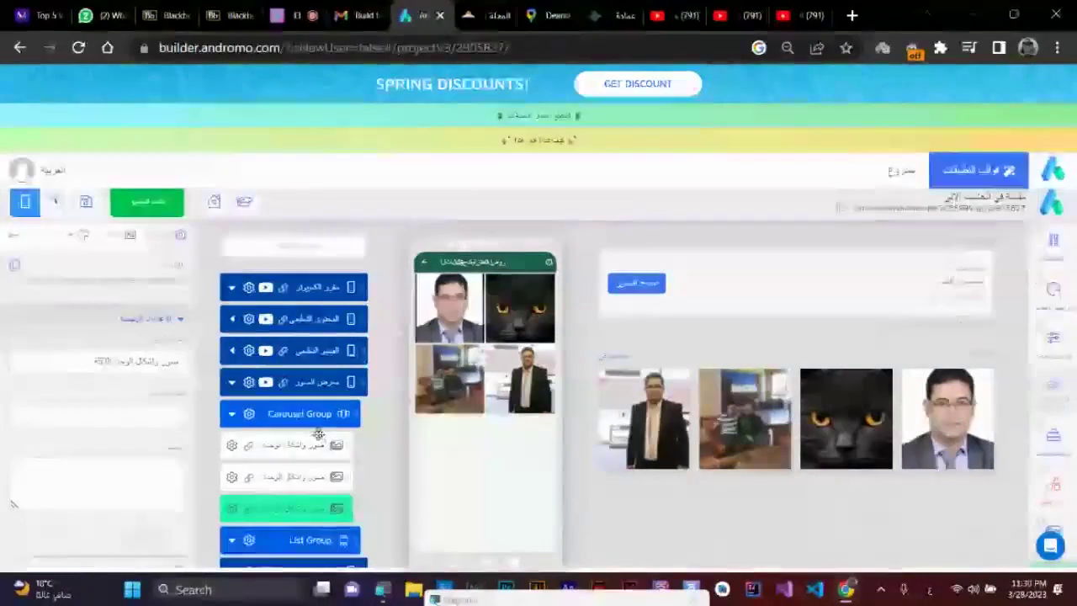
pyautogui.click(317, 414)
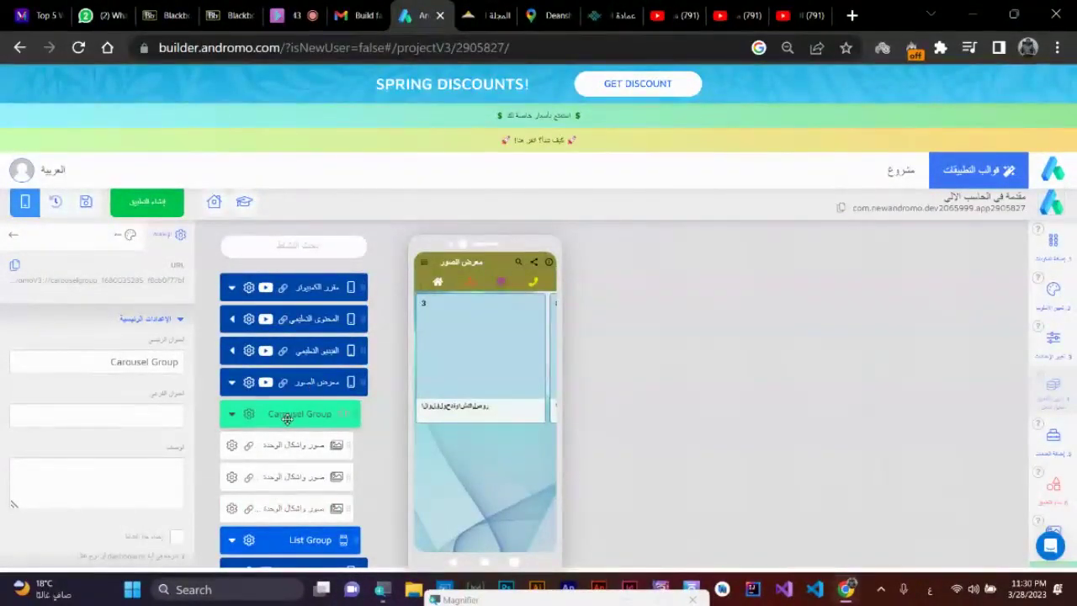
pyautogui.click(306, 388)
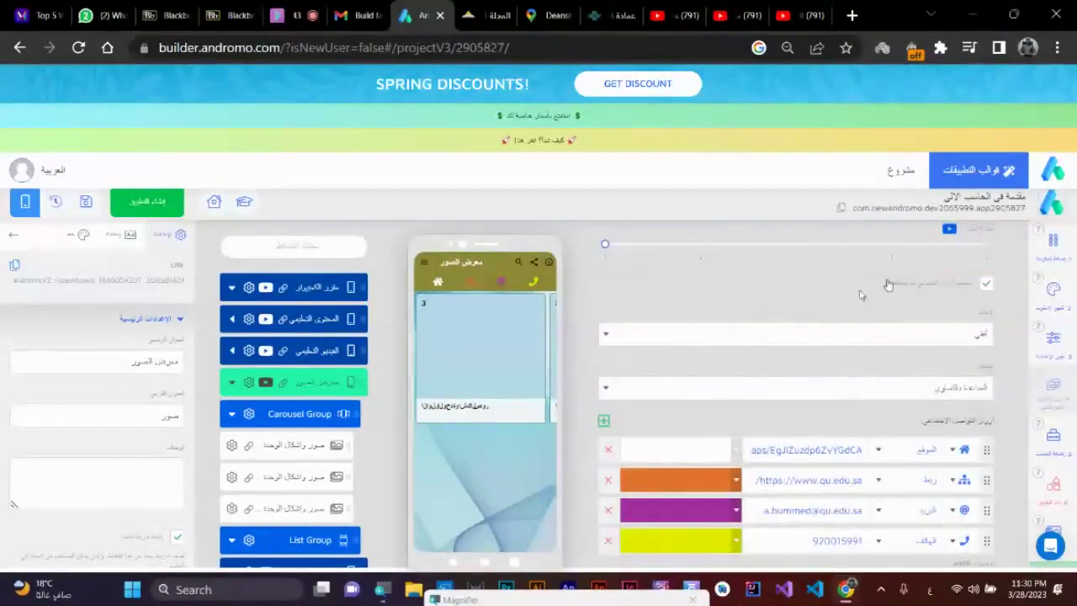
# - Preview each carousel gallery, swipe through the carousel cards, and bring up the components catalogue
pyautogui.click(309, 446)
pyautogui.click(312, 414)
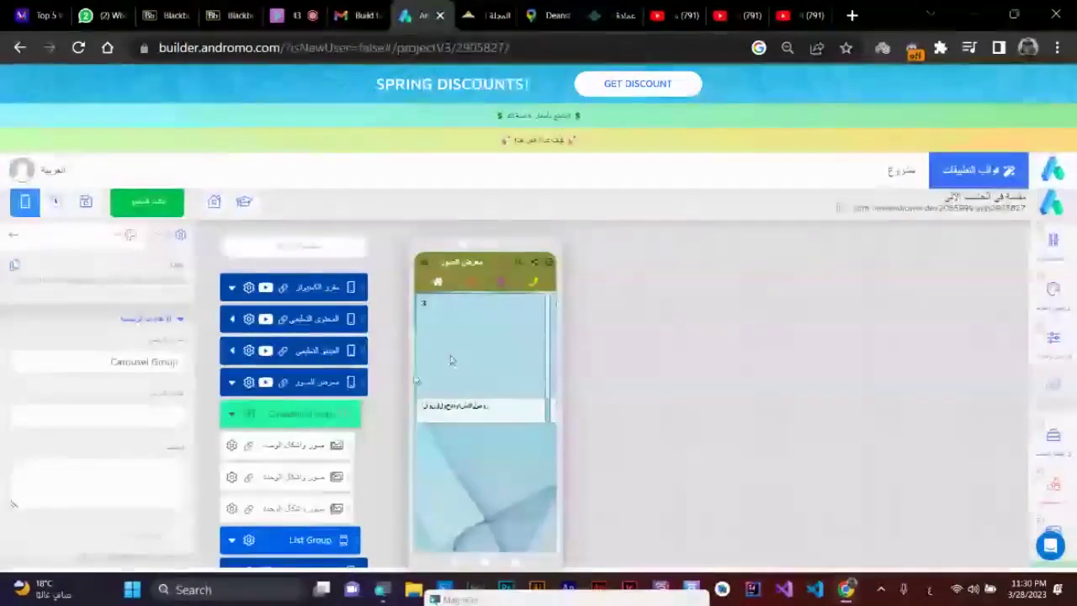
pyautogui.moveTo(458, 419); pyautogui.dragTo(602, 412)
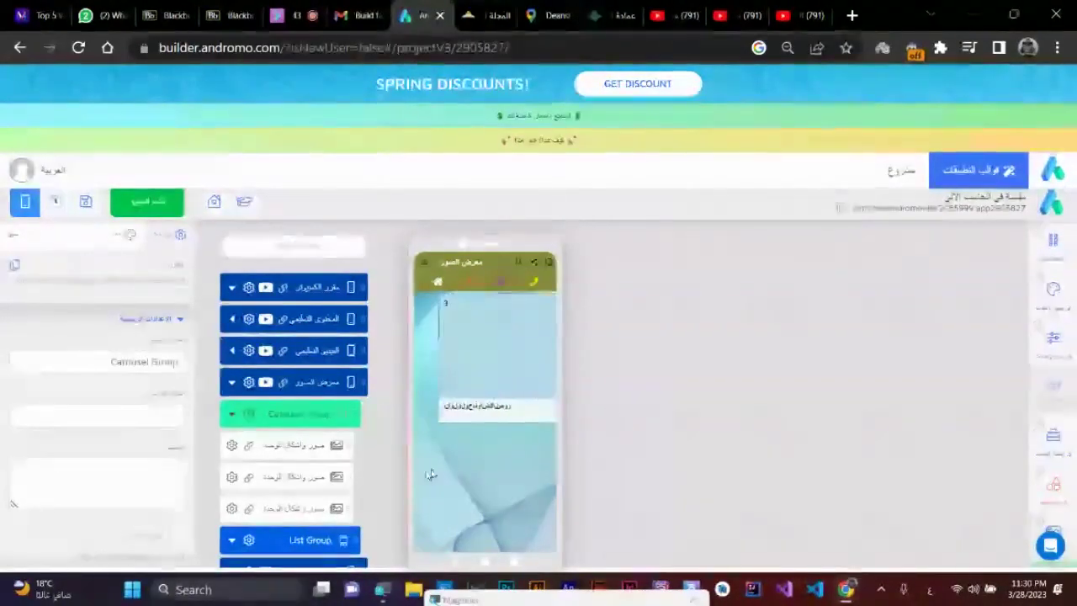
pyautogui.click(309, 455)
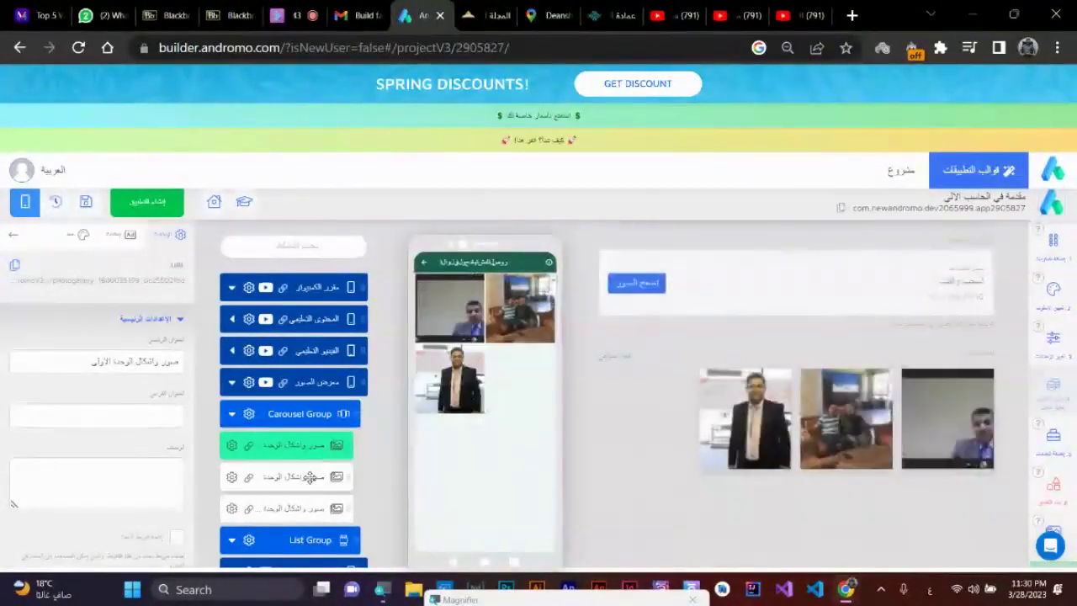
pyautogui.click(309, 476)
pyautogui.click(311, 507)
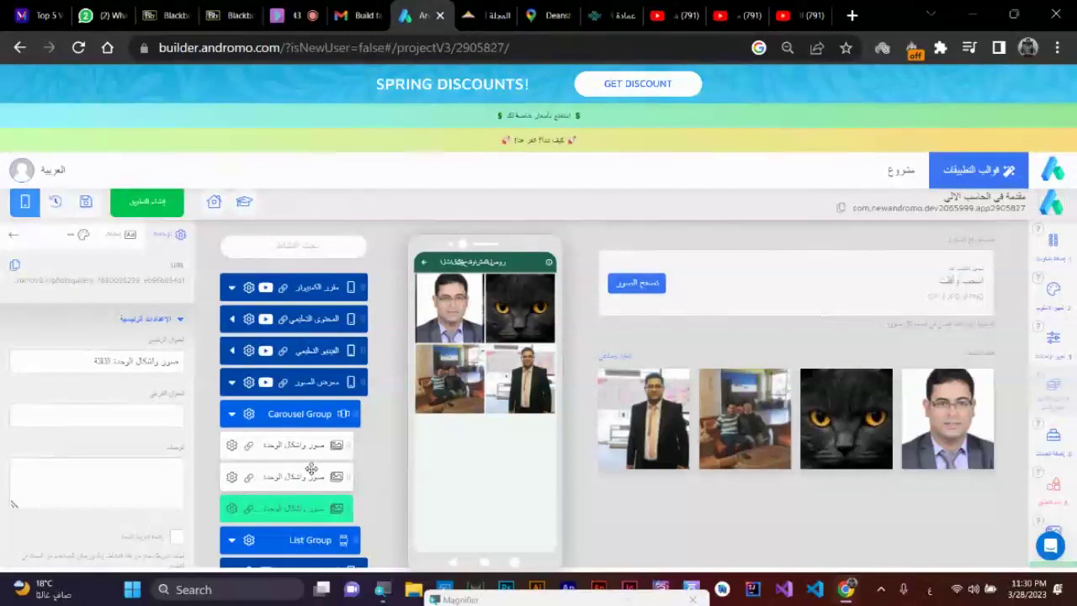
pyautogui.click(1065, 286)
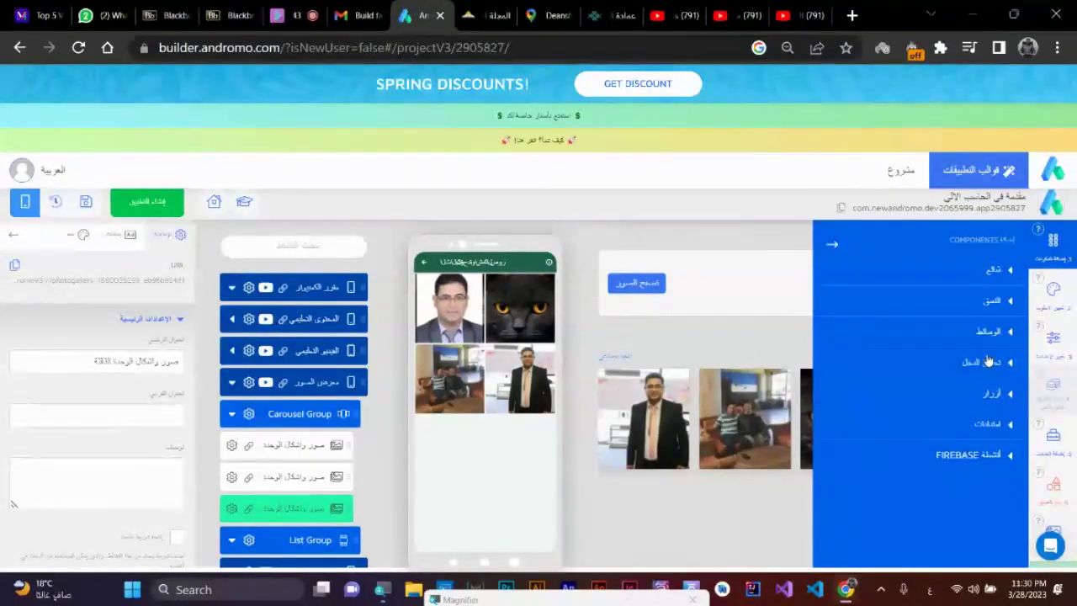
# - Add another Carousel Group from the التنسيق layout category
pyautogui.click(1020, 300)
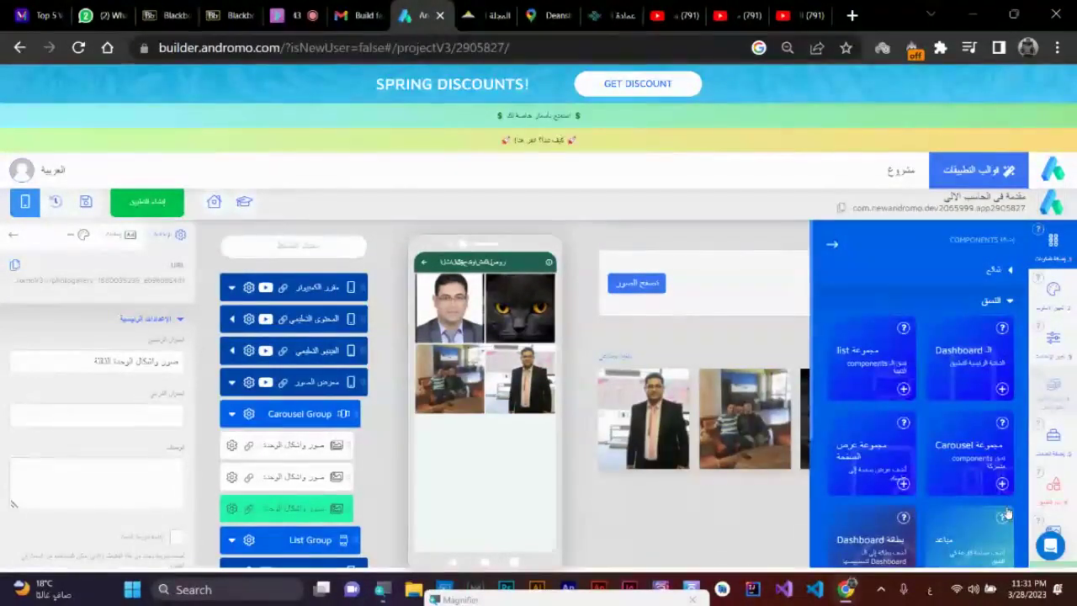
pyautogui.scroll(-2, 1007, 513)
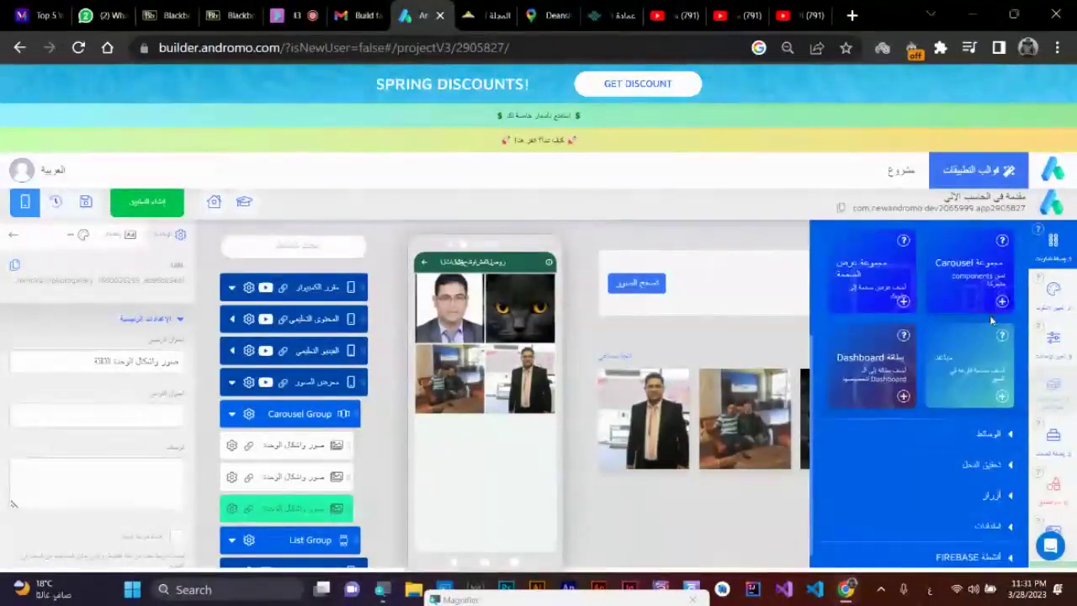
pyautogui.scroll(1, 993, 328)
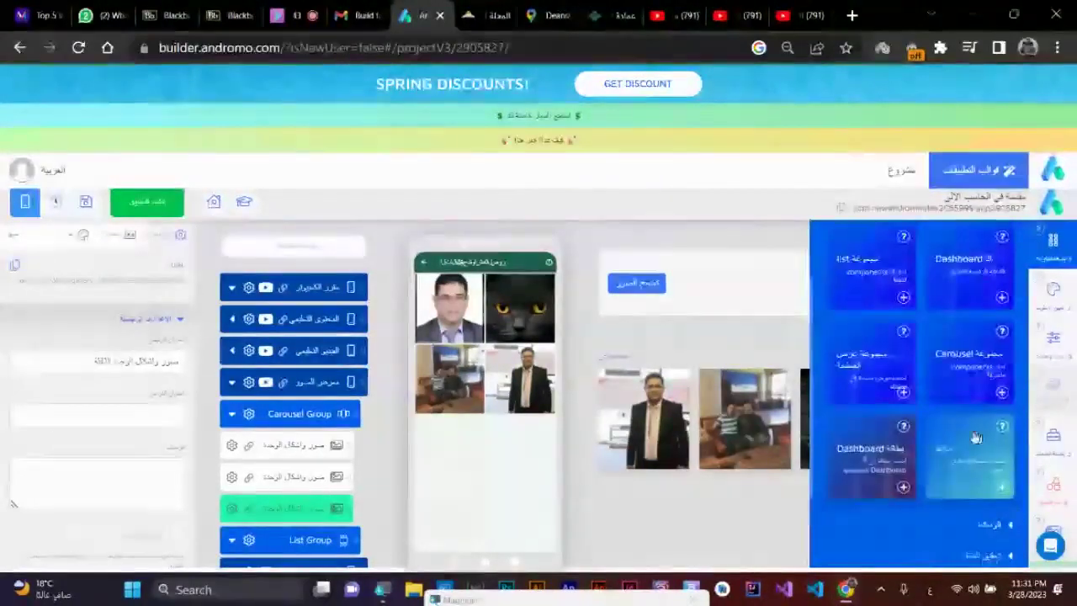
pyautogui.click(1001, 393)
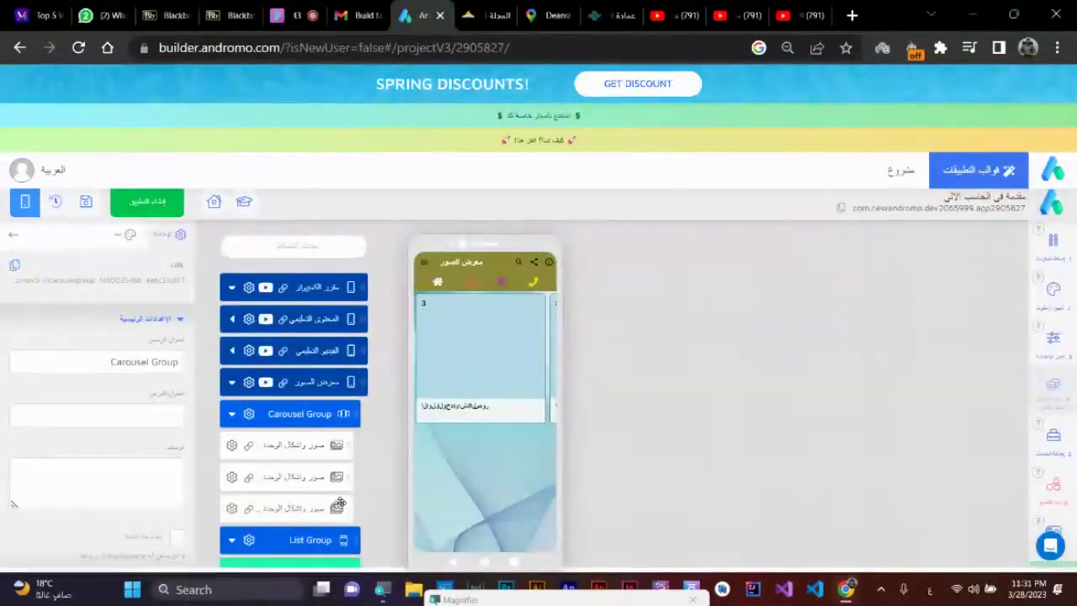
# - Drag the new Carousel Group around the tree, ending back after the List Group
pyautogui.scroll(-1, 337, 509)
pyautogui.moveTo(284, 488); pyautogui.dragTo(291, 451)
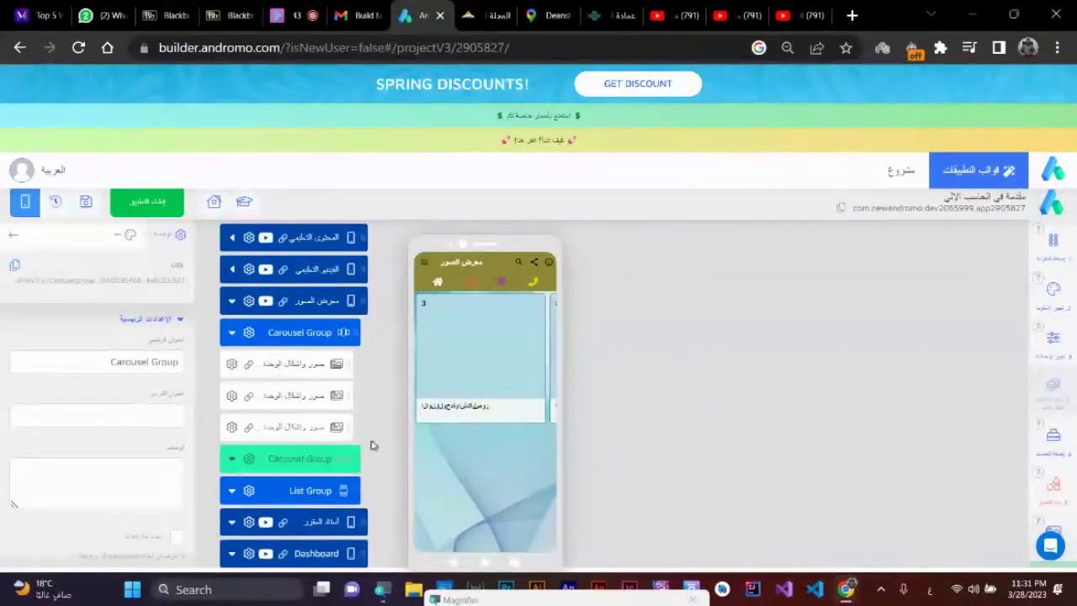
pyautogui.moveTo(319, 430); pyautogui.dragTo(278, 460)
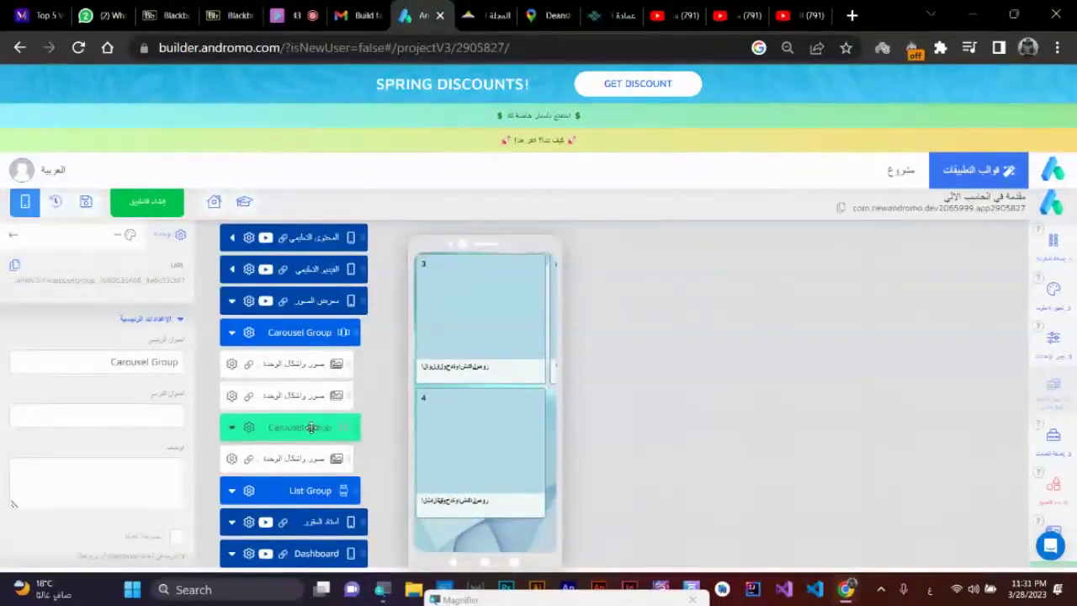
pyautogui.moveTo(249, 434); pyautogui.dragTo(296, 428)
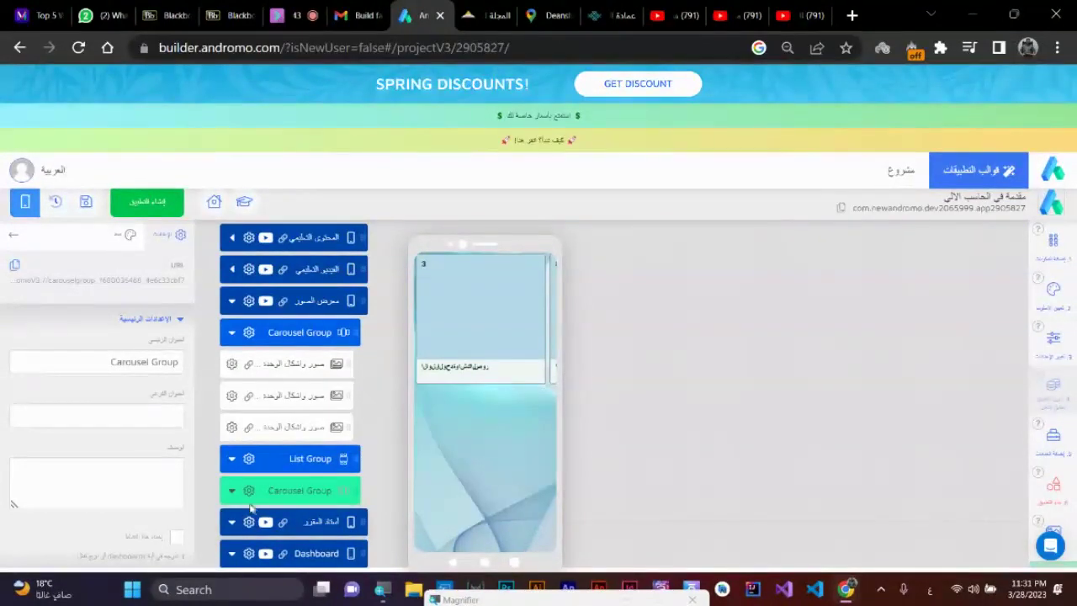
# - Delete the new Carousel Group with حذف and confirm the deletion
pyautogui.click(249, 492)
pyautogui.click(301, 541)
pyautogui.click(578, 351)
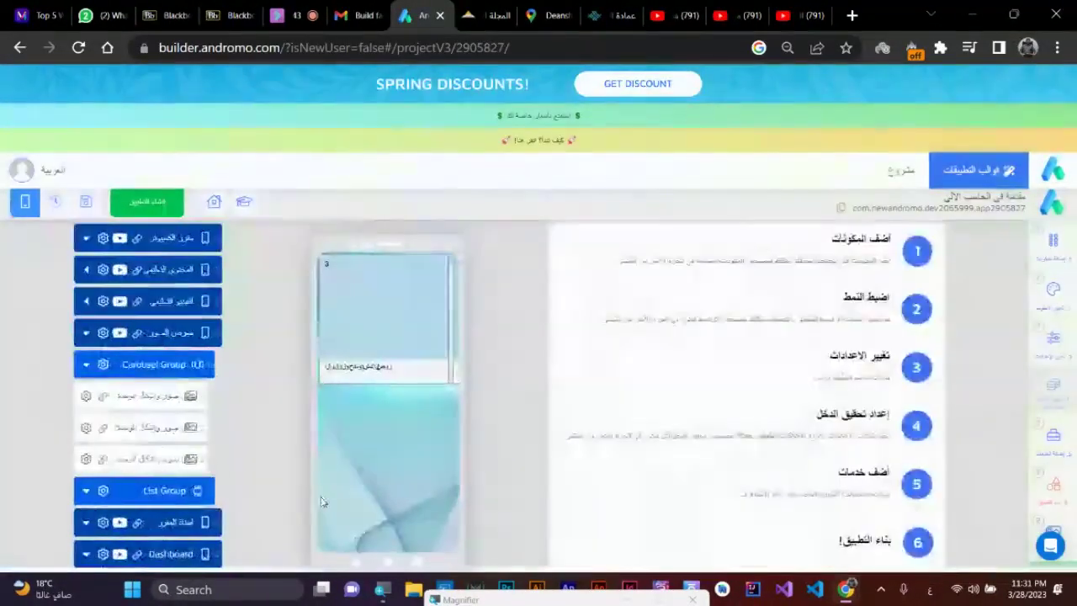
# - Step through the photo gallery rows to the List Group and open the components catalogue
pyautogui.click(172, 395)
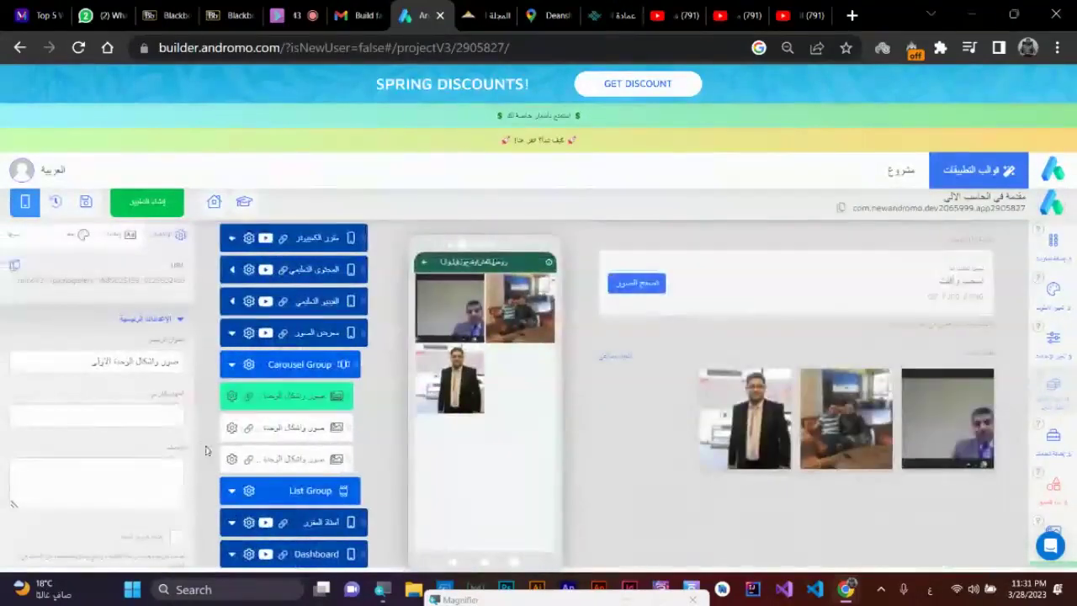
pyautogui.click(284, 431)
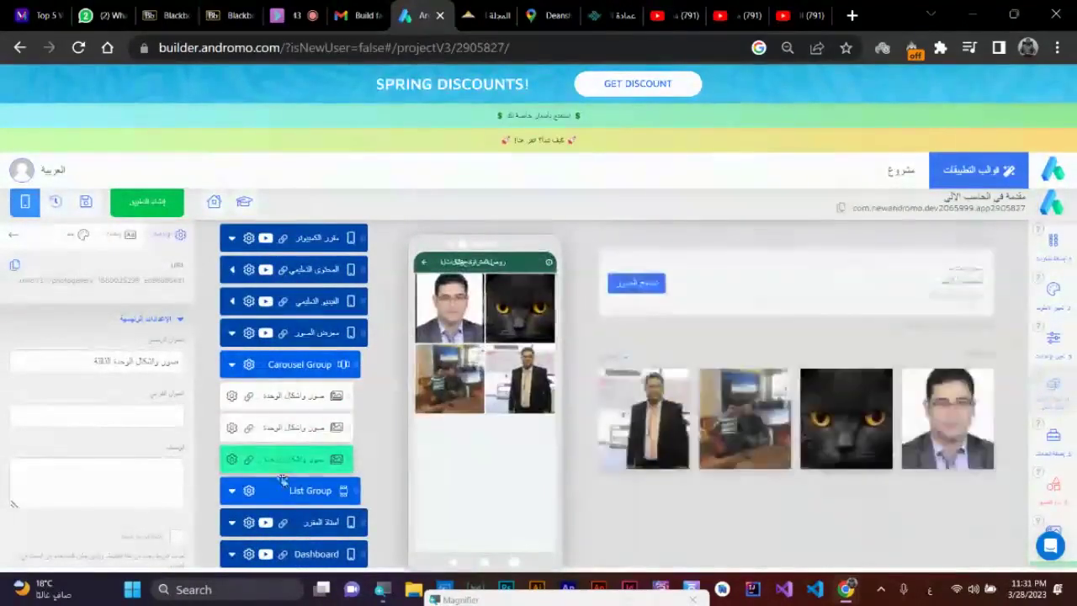
pyautogui.click(284, 491)
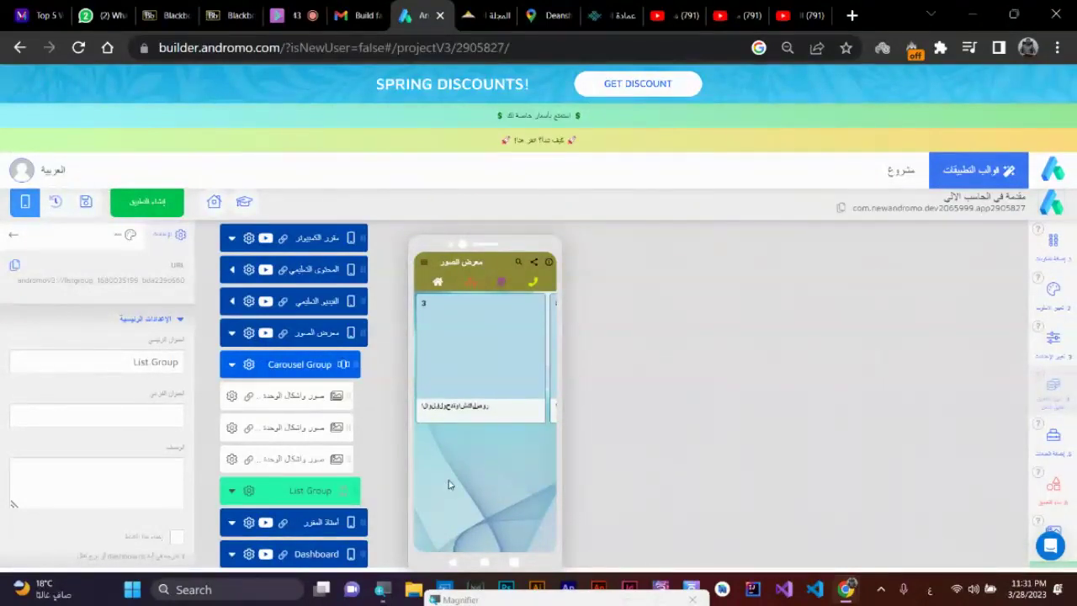
pyautogui.click(1052, 240)
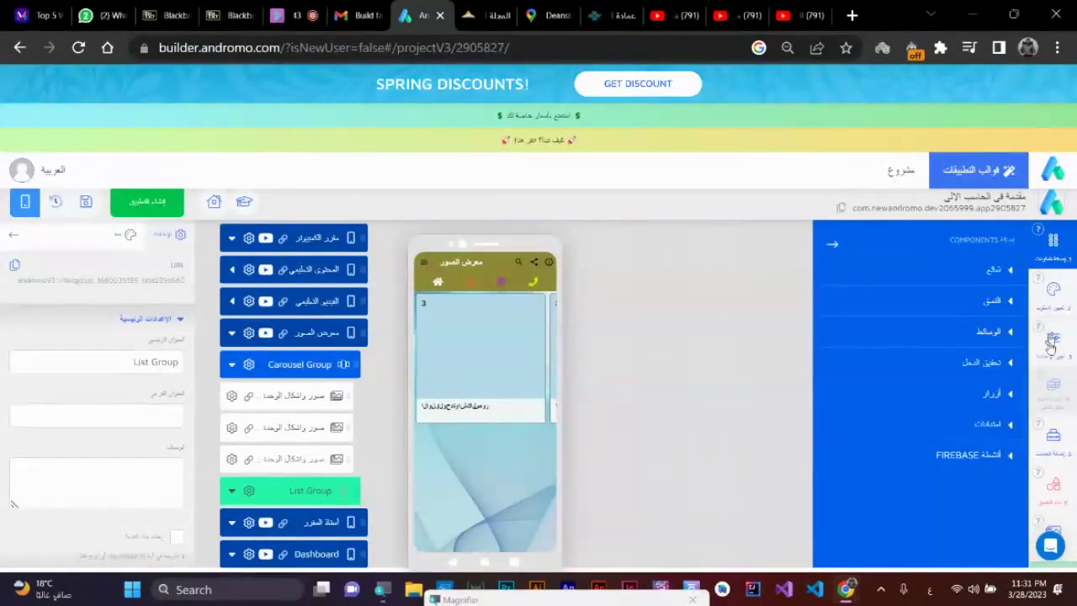
# - Browse the الوسائط media components list, then collapse it
pyautogui.click(989, 334)
pyautogui.scroll(-5, 964, 413)
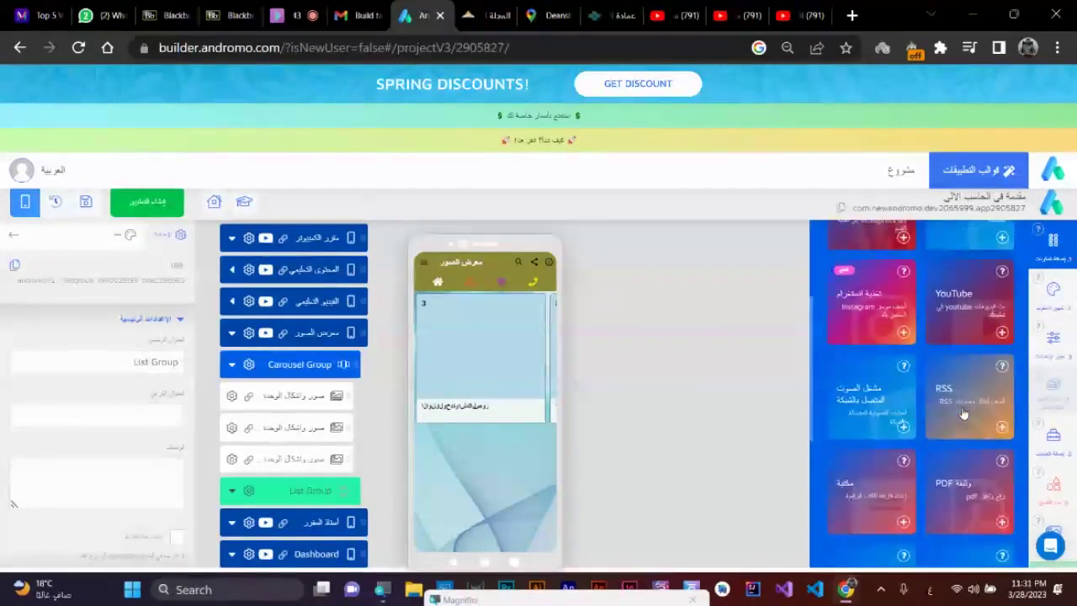
pyautogui.scroll(-1, 964, 413)
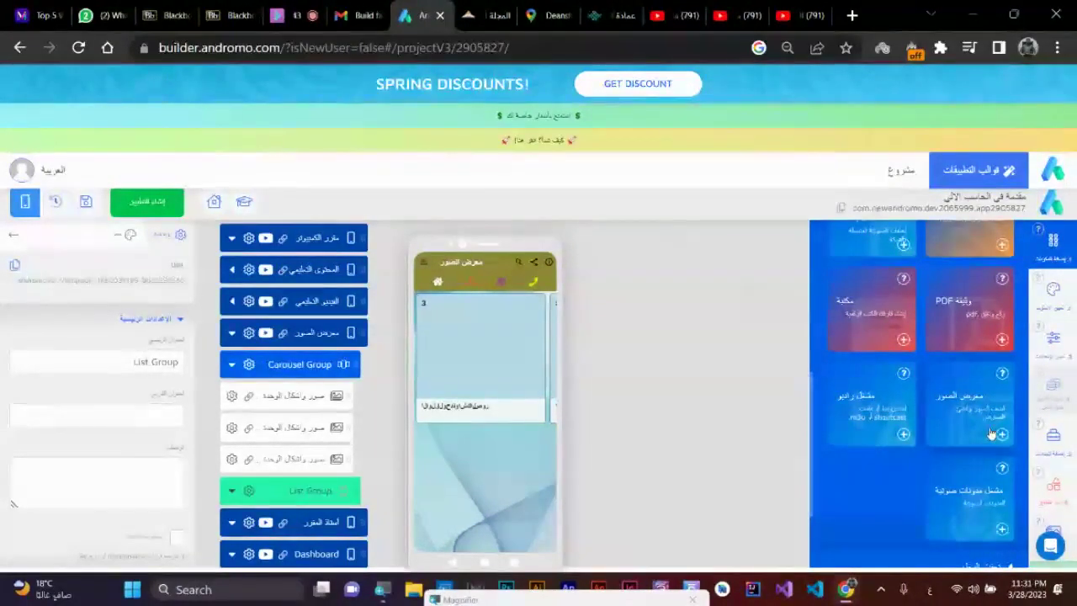
pyautogui.scroll(-1, 991, 433)
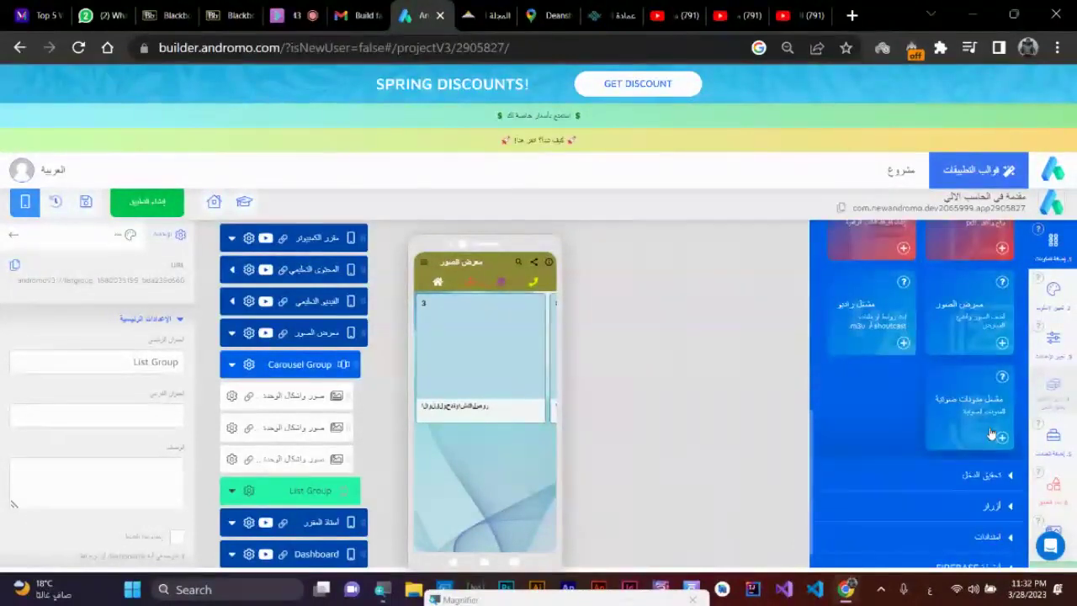
pyautogui.scroll(3, 991, 433)
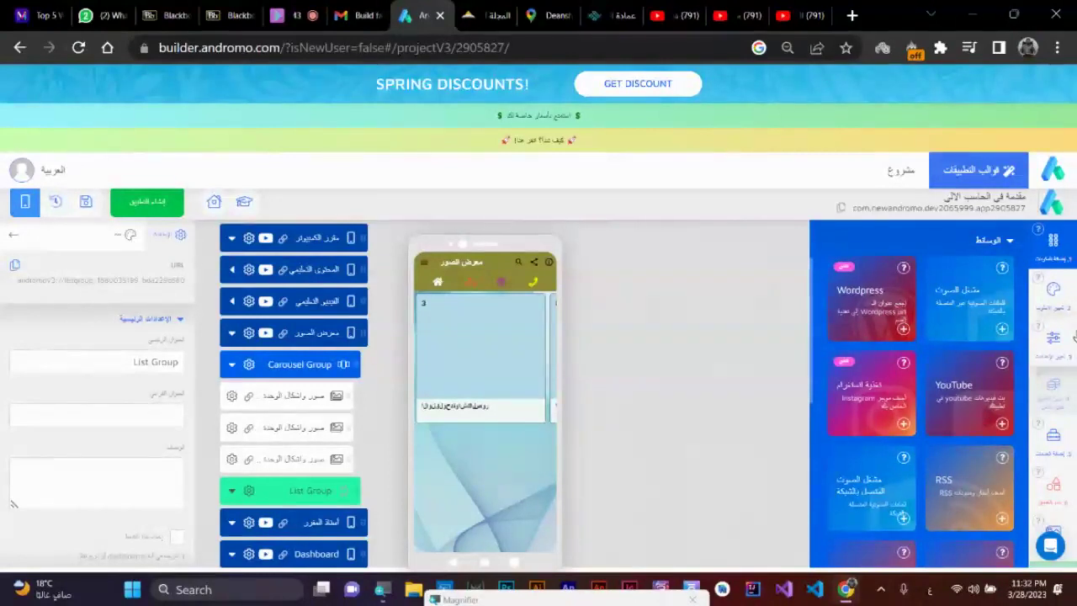
pyautogui.scroll(1, 1026, 328)
pyautogui.click(1010, 332)
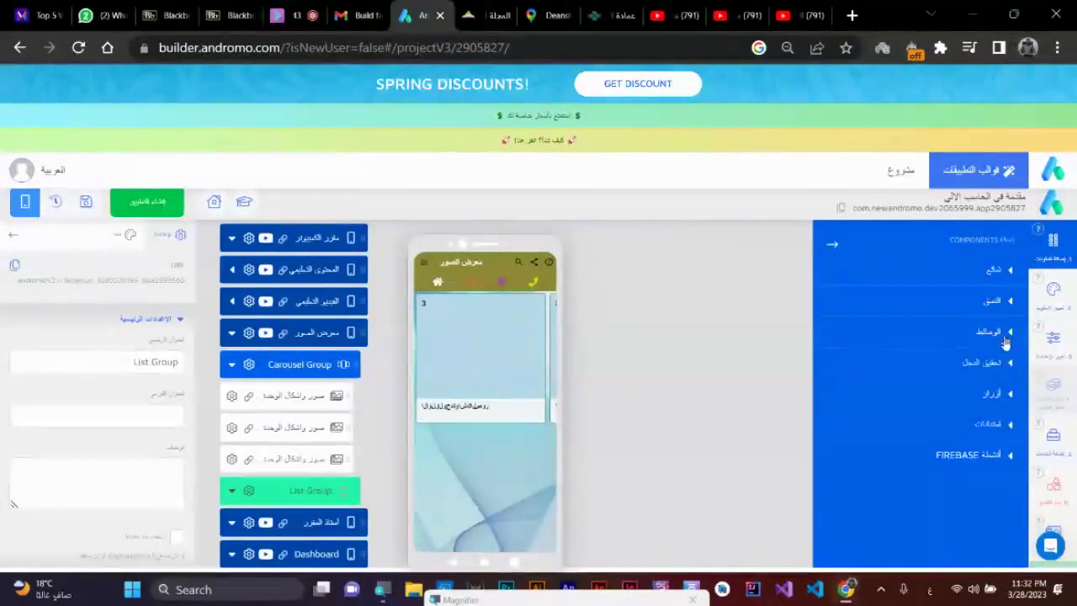
# - Browse the التنسيق and شائع categories and add a Dashboard card component
pyautogui.click(1012, 302)
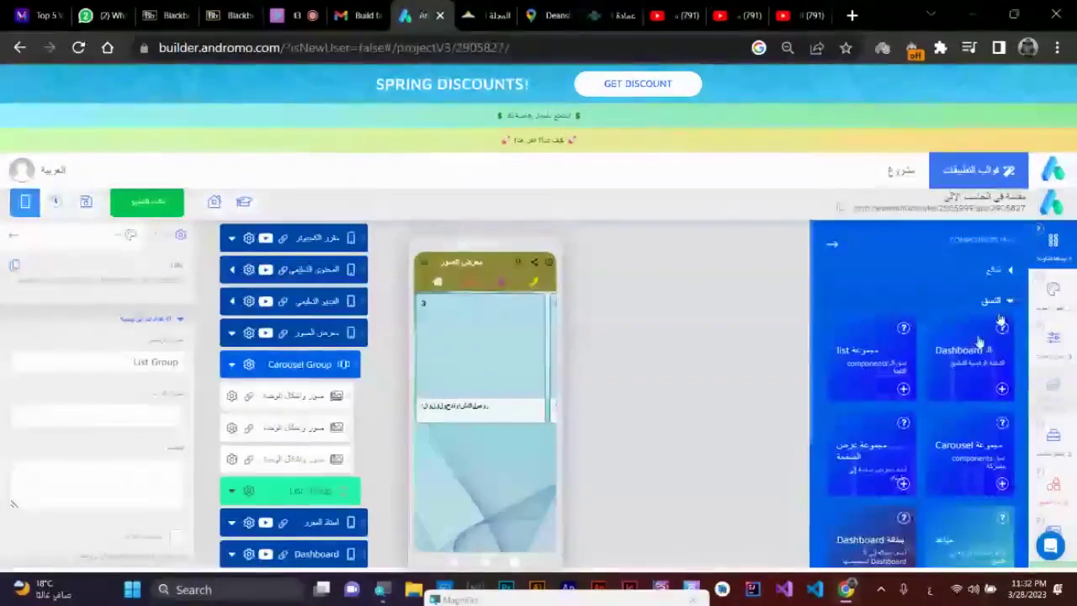
pyautogui.scroll(-1, 918, 450)
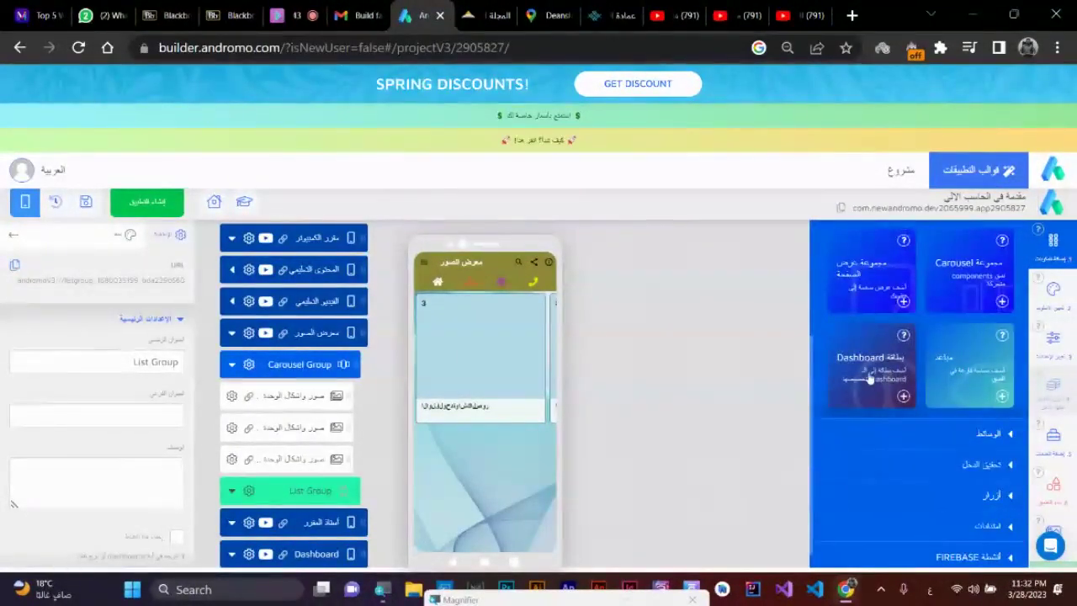
pyautogui.scroll(1, 881, 377)
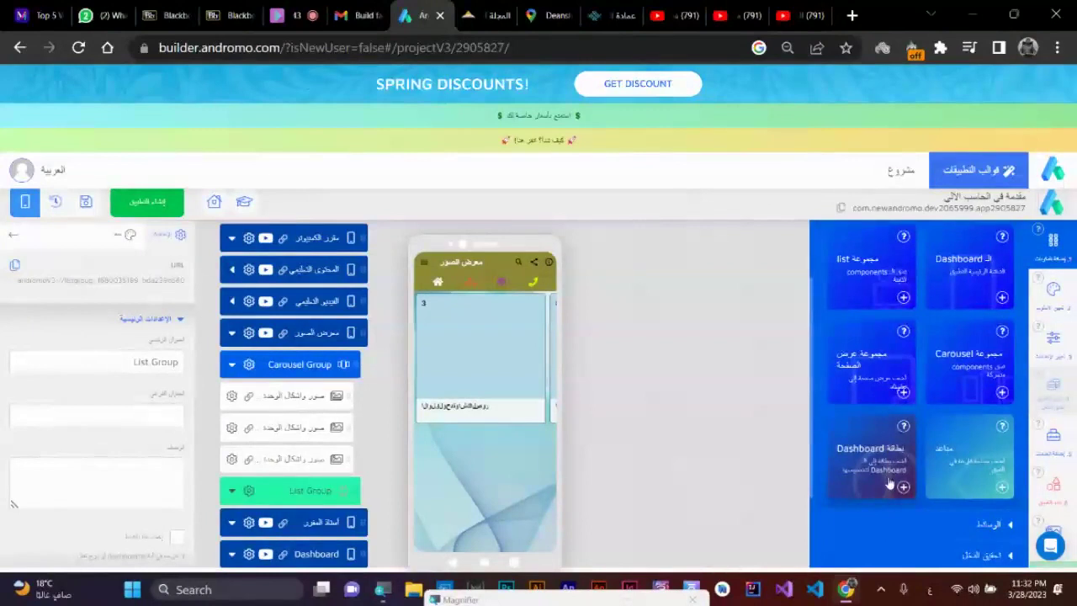
pyautogui.scroll(1, 890, 484)
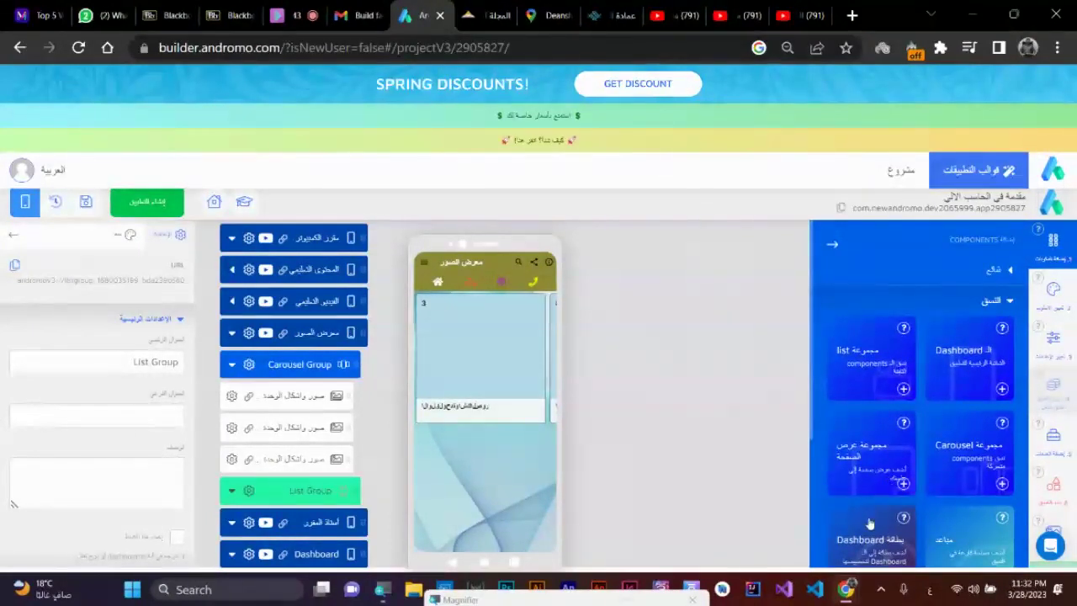
pyautogui.click(1011, 270)
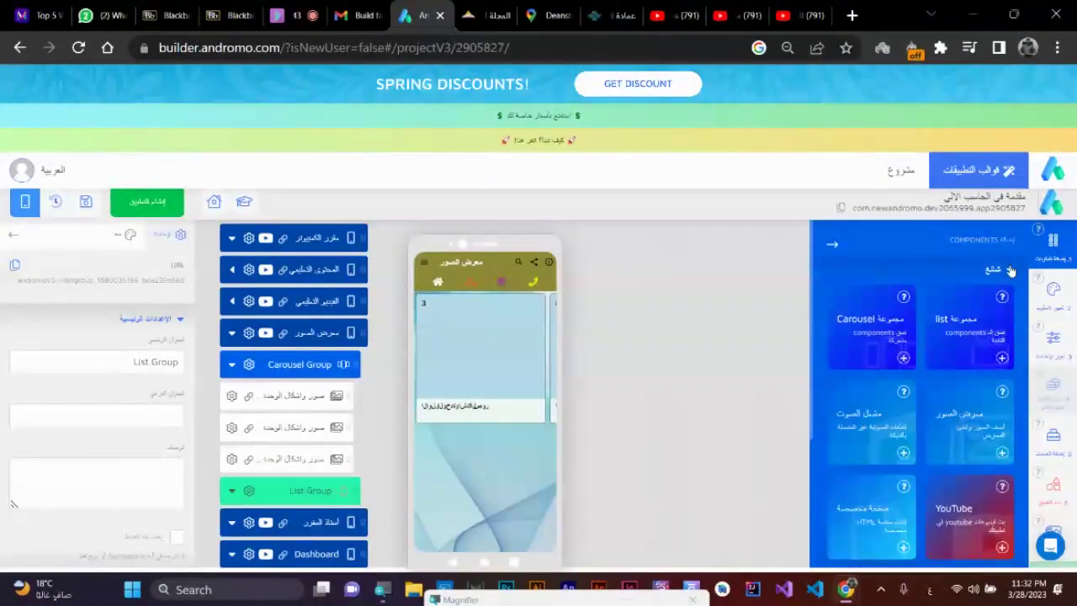
pyautogui.click(1011, 270)
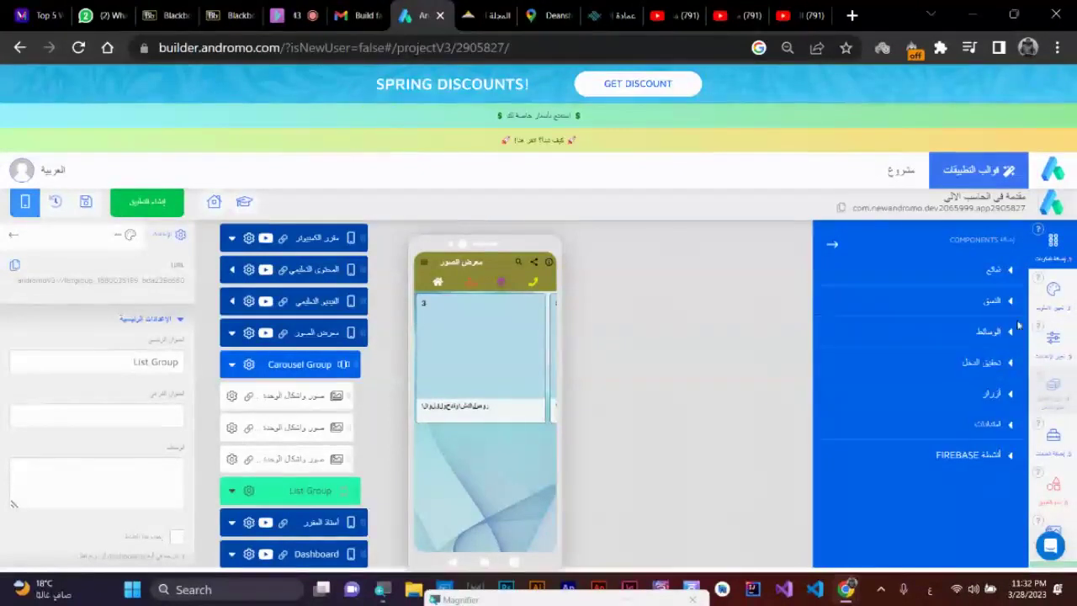
pyautogui.click(1011, 301)
pyautogui.scroll(-1, 920, 393)
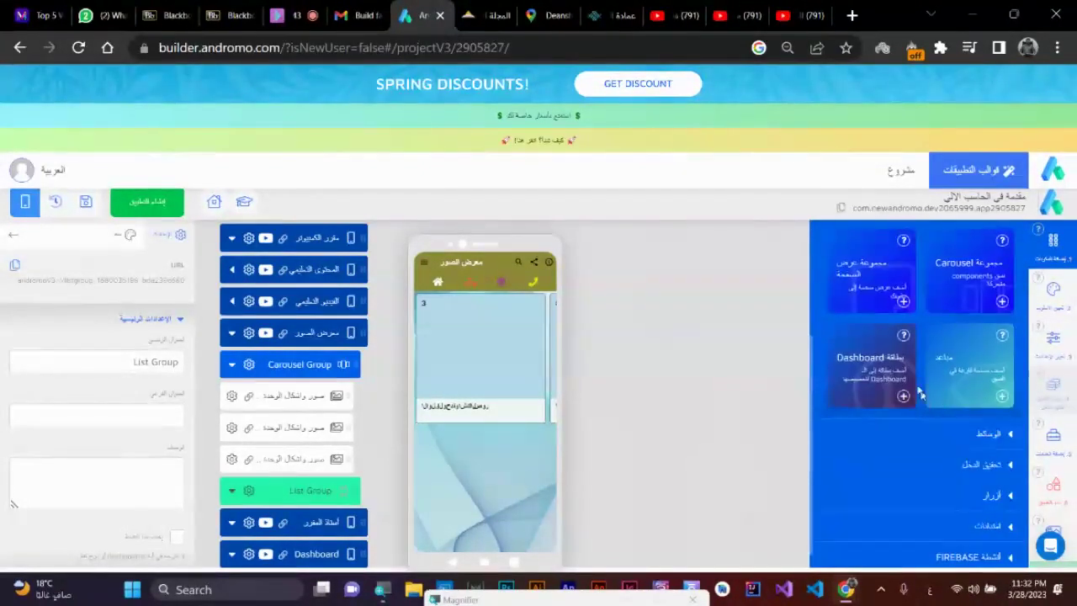
pyautogui.click(903, 395)
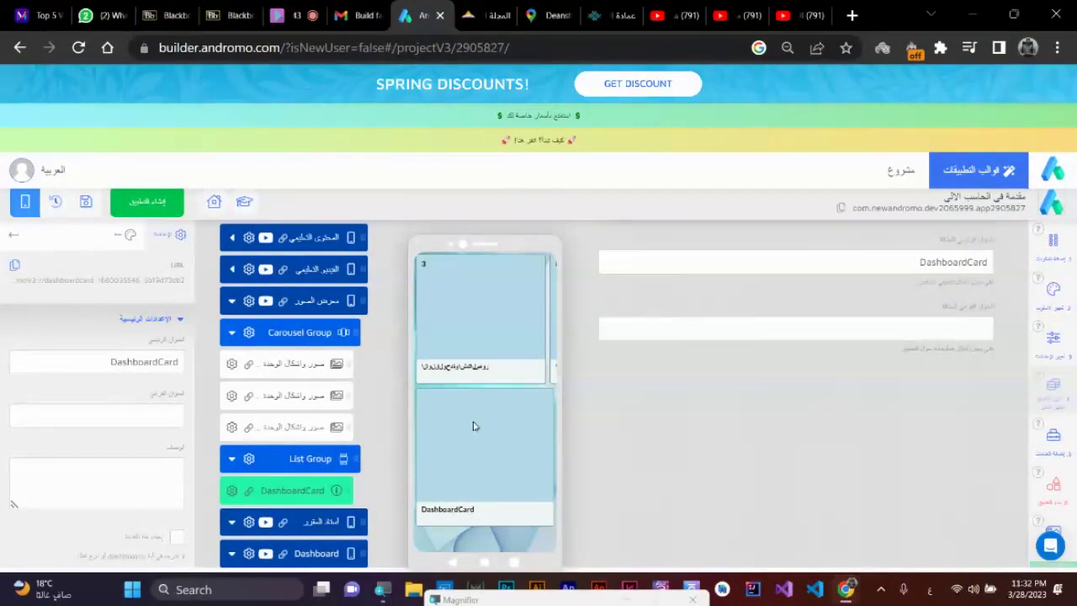
# - Delete the DashboardCard item from the List Group and confirm
pyautogui.click(231, 491)
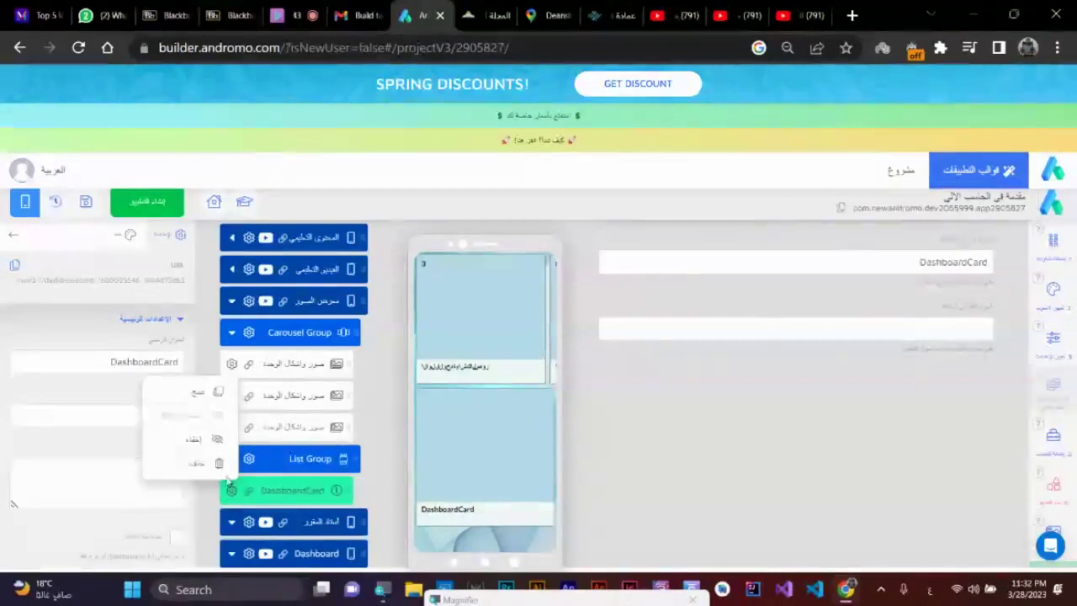
pyautogui.click(206, 467)
pyautogui.click(572, 347)
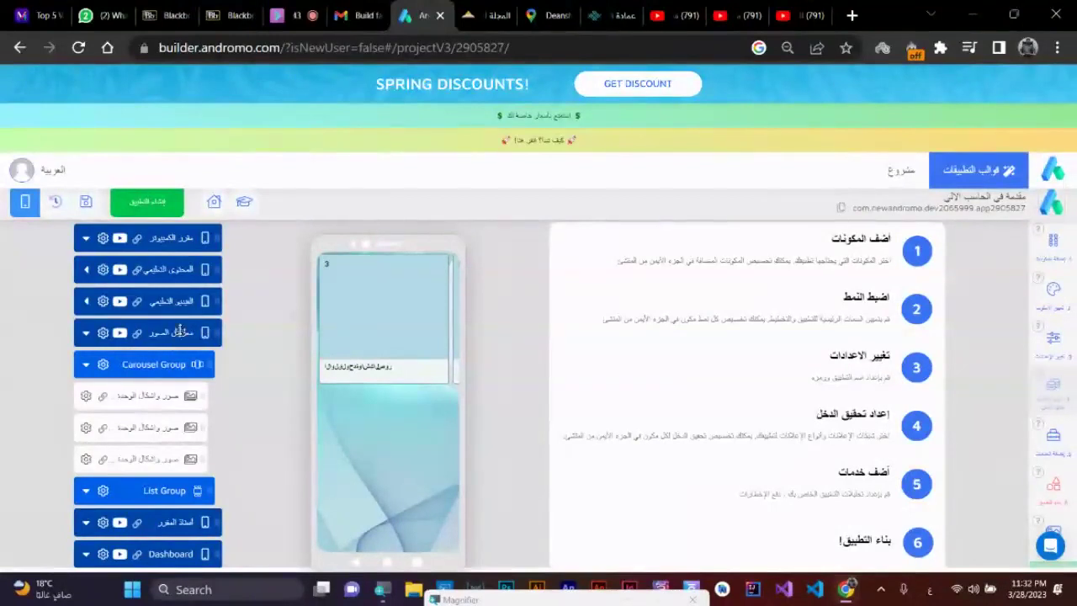
# - Expand the الفيديو التعليمي screen's groups and select the Carousel Group's first YouTube item
pyautogui.click(188, 301)
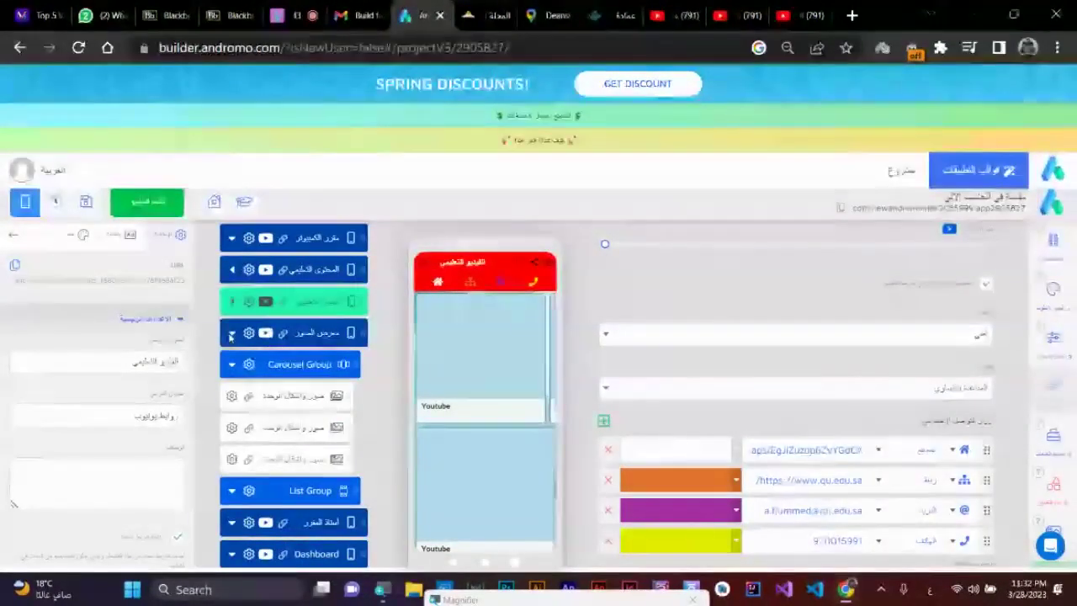
pyautogui.click(231, 335)
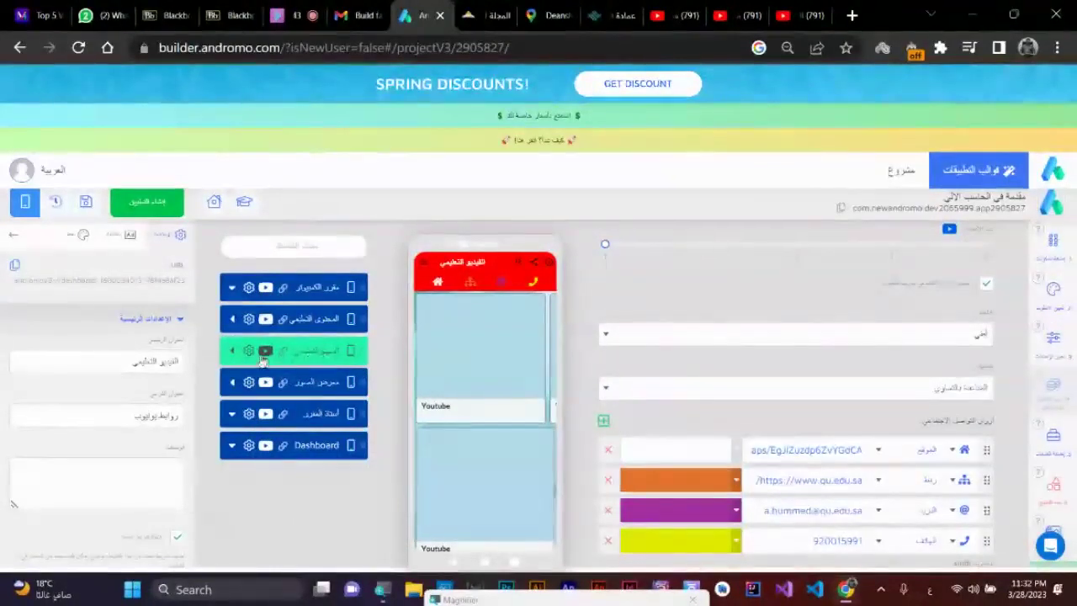
pyautogui.click(231, 352)
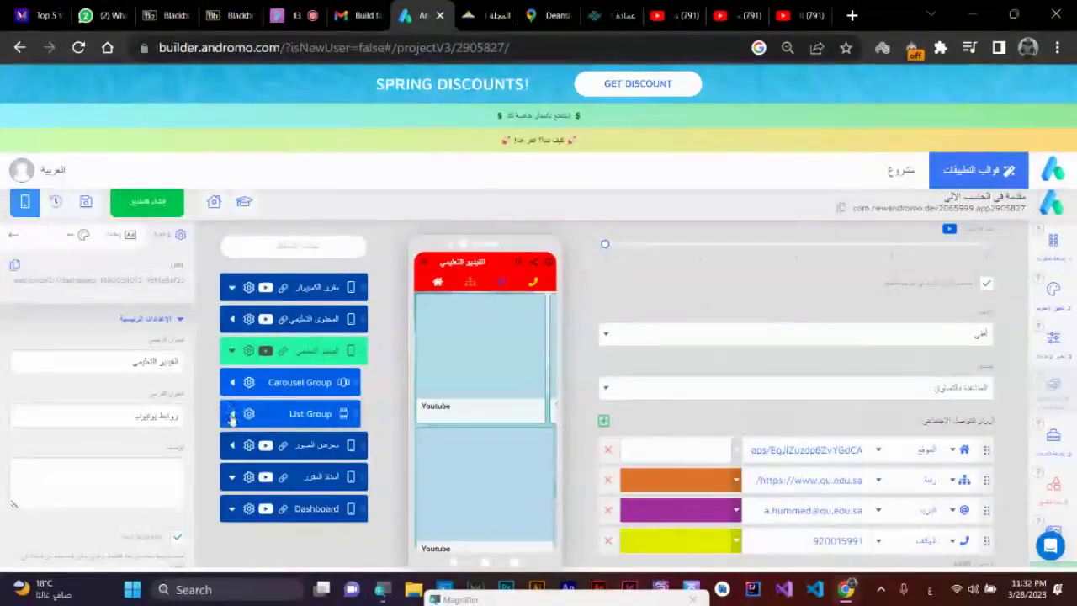
pyautogui.click(232, 413)
pyautogui.click(232, 383)
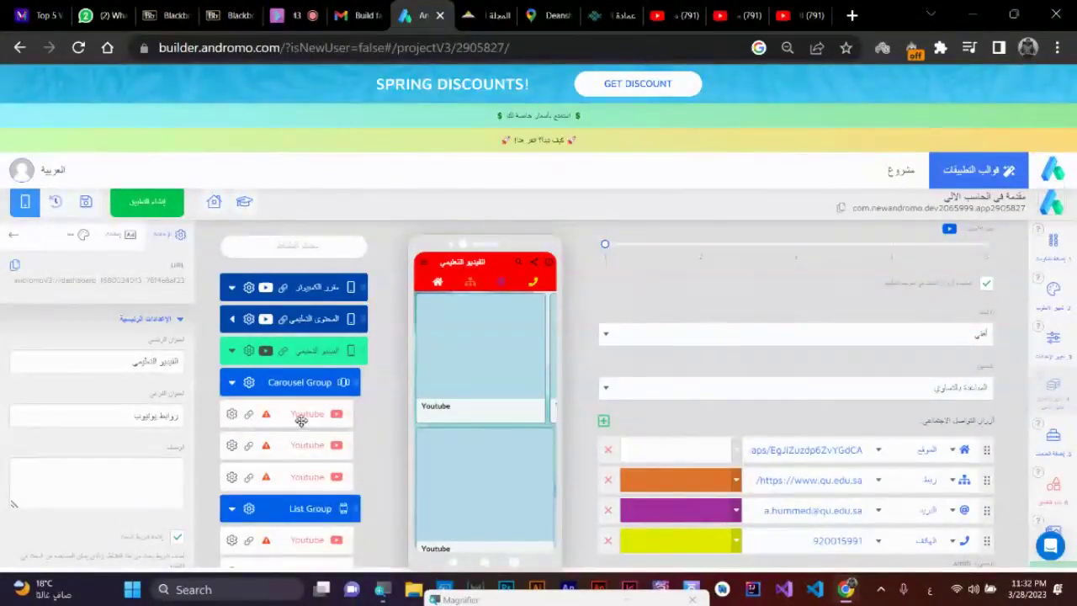
pyautogui.click(303, 419)
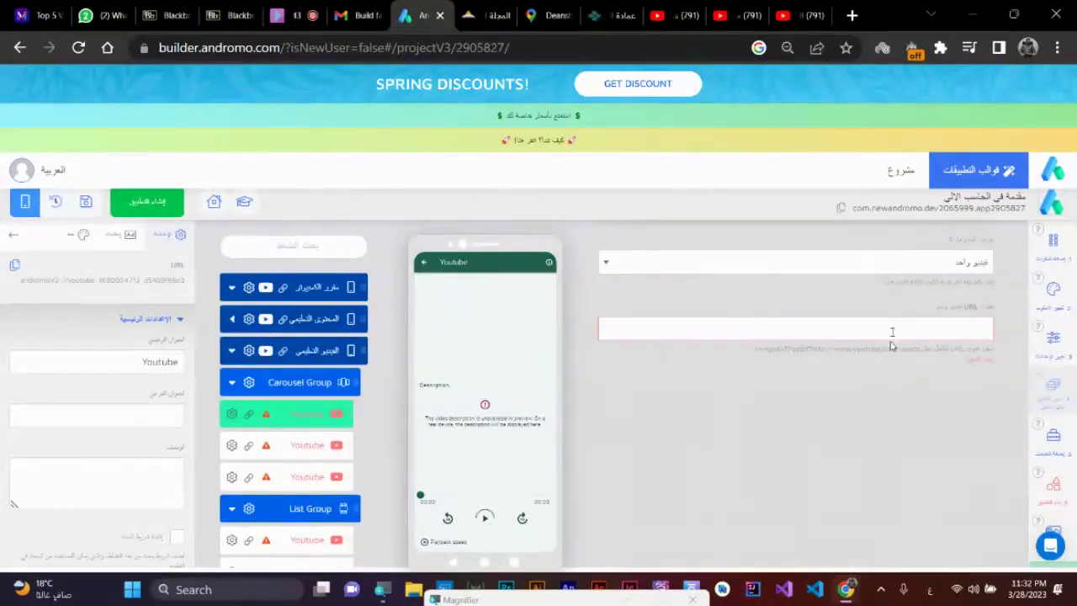
# - Open the first three YouTube playlist videos in new tabs
pyautogui.click(799, 15)
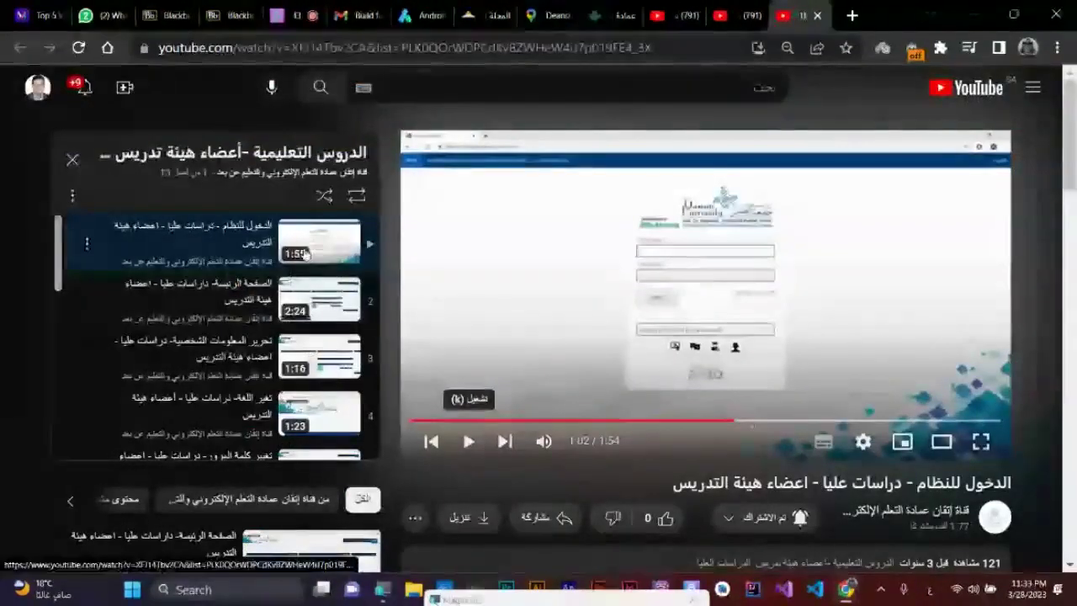
pyautogui.rightClick(221, 232)
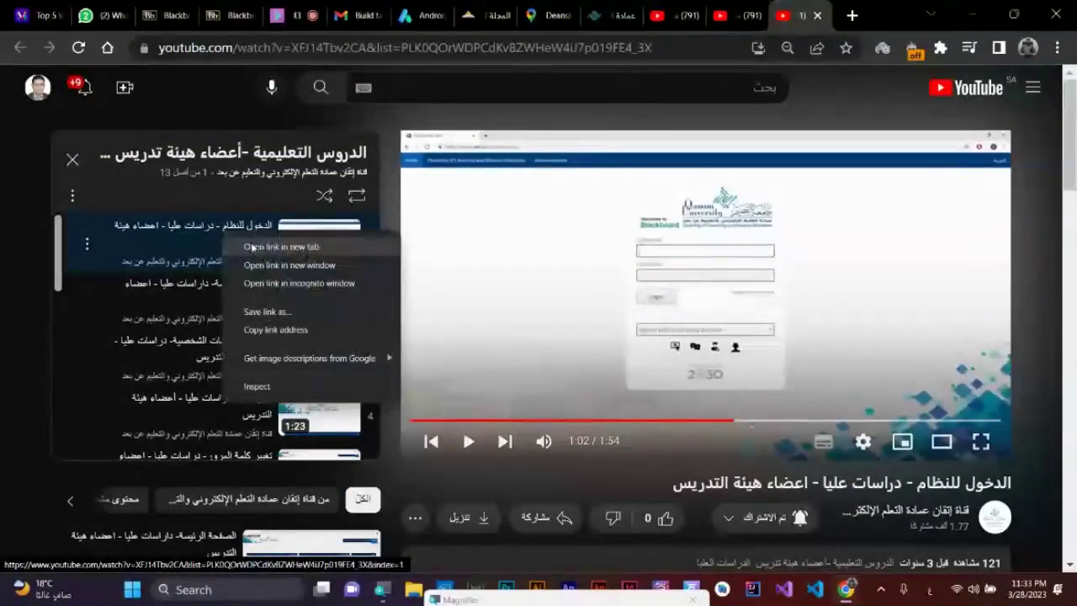
pyautogui.click(253, 245)
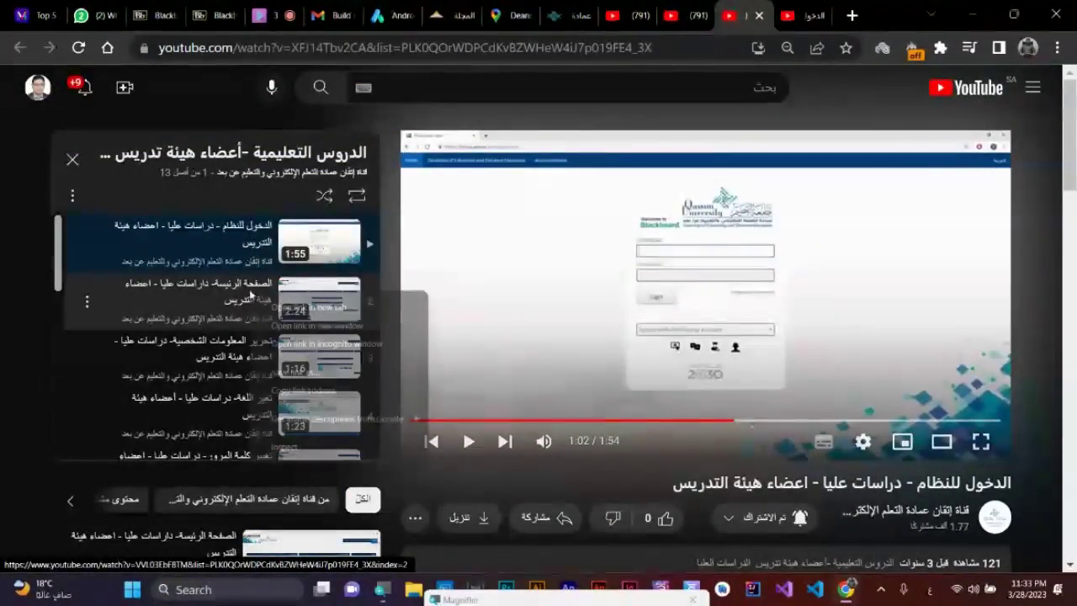
pyautogui.rightClick(272, 292)
pyautogui.click(290, 306)
pyautogui.rightClick(231, 333)
pyautogui.click(260, 343)
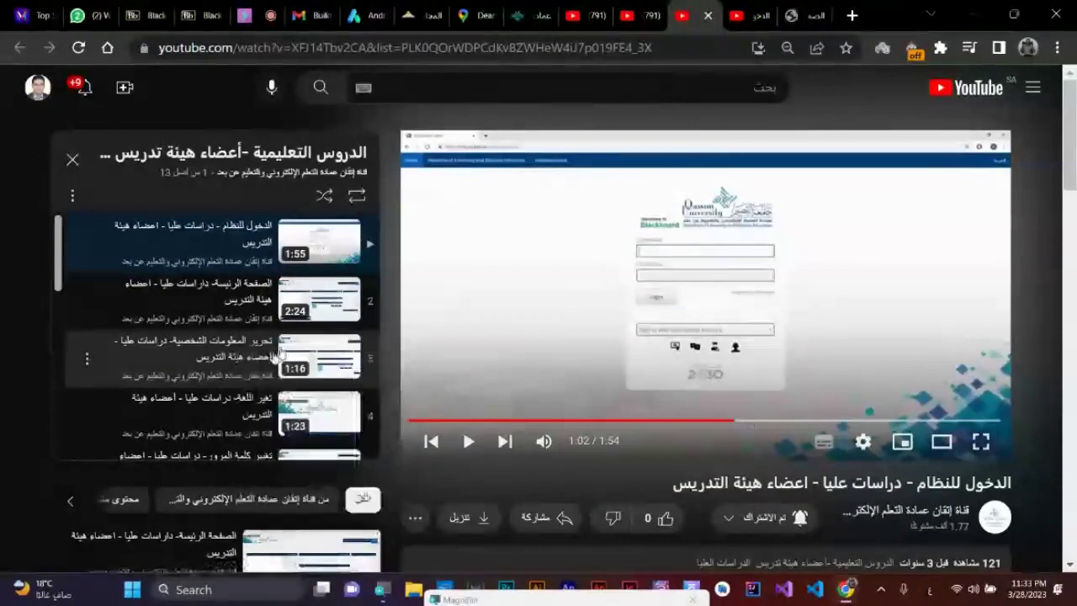
pyautogui.click(712, 14)
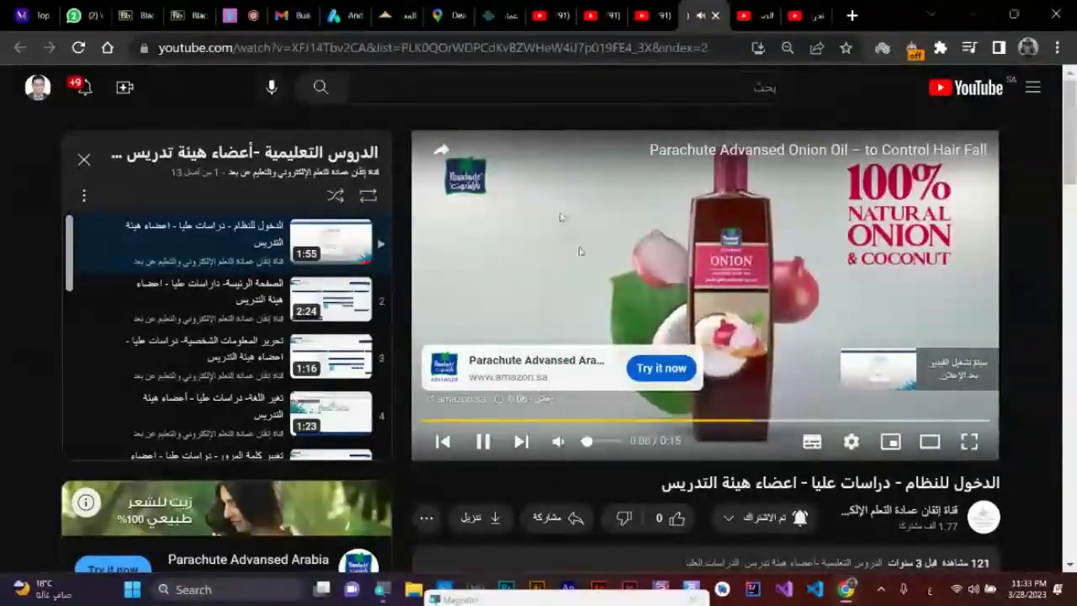
pyautogui.scroll(-1, 562, 474)
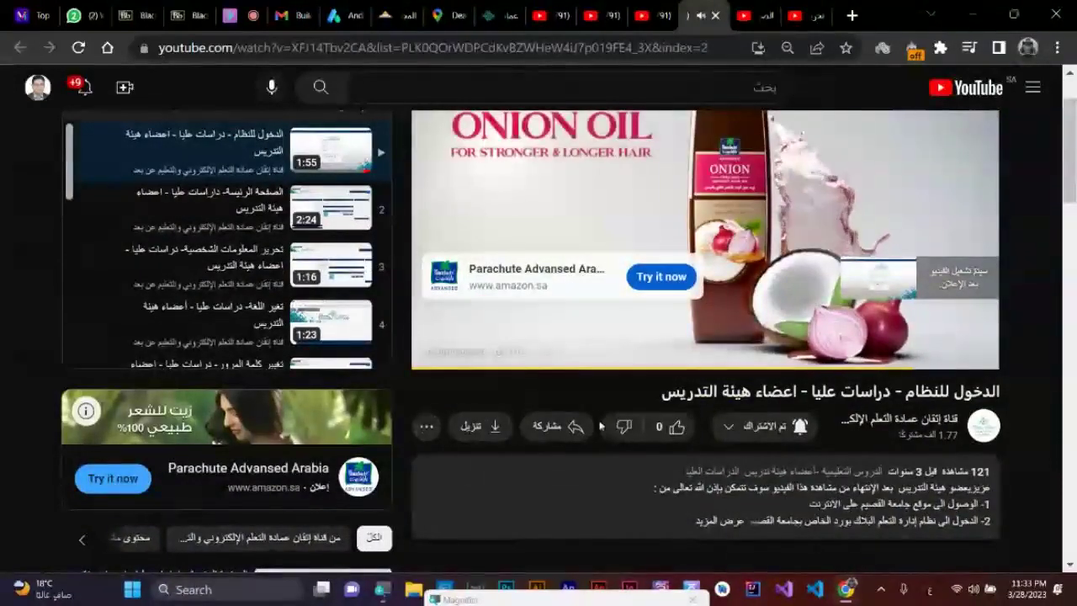
pyautogui.click(572, 428)
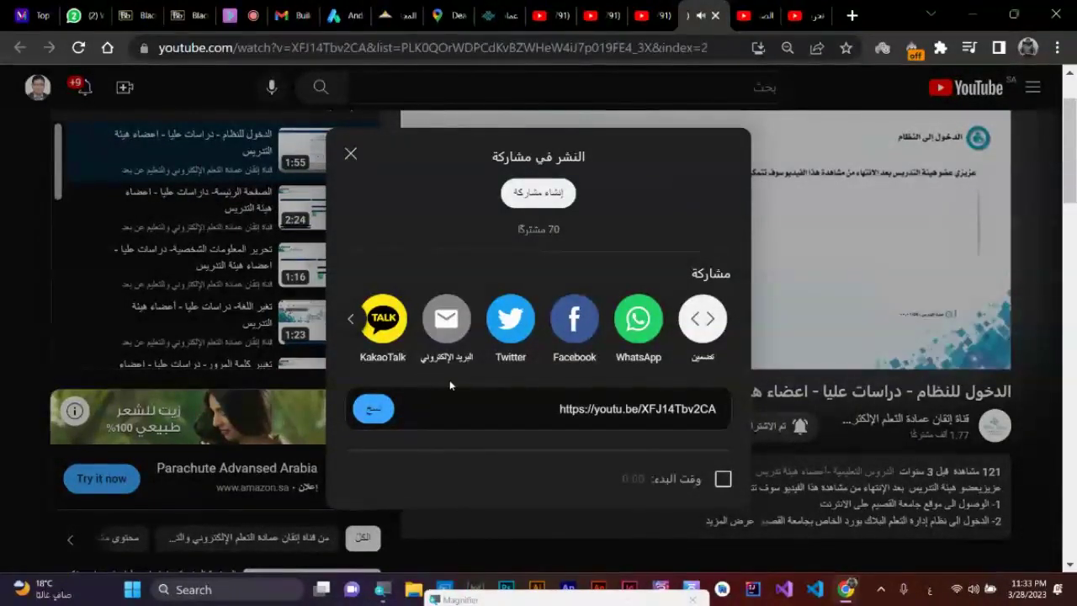
pyautogui.click(378, 410)
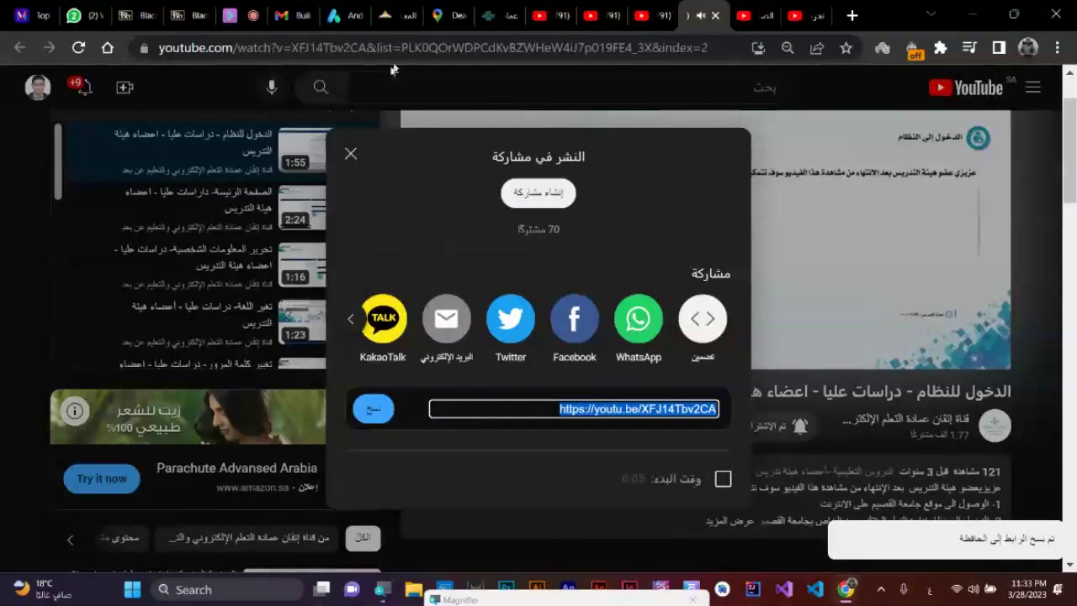
pyautogui.hotkey('ctrl', 'w')
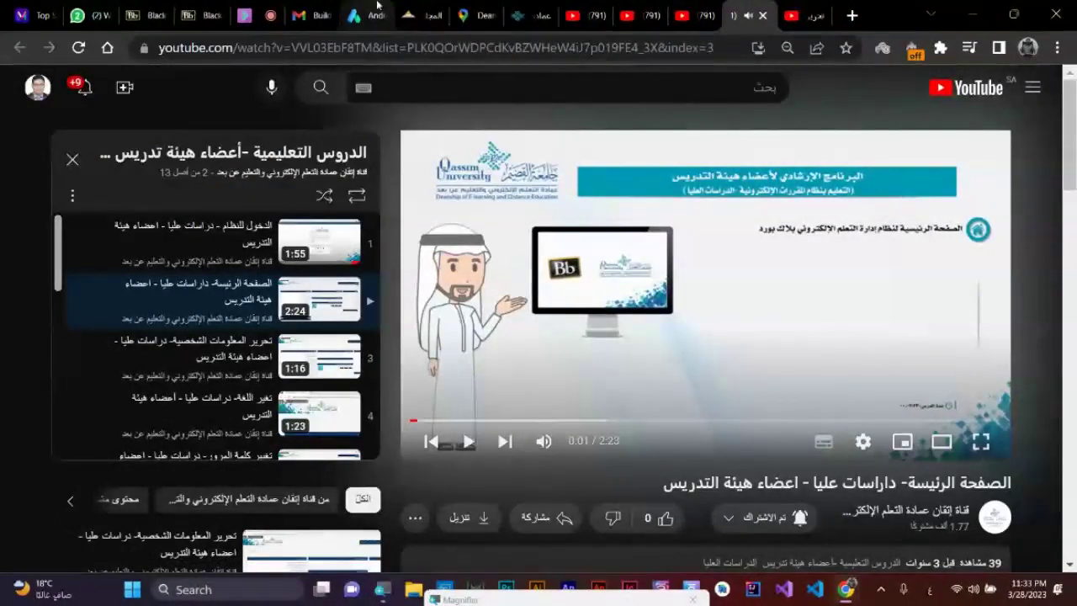
pyautogui.click(353, 15)
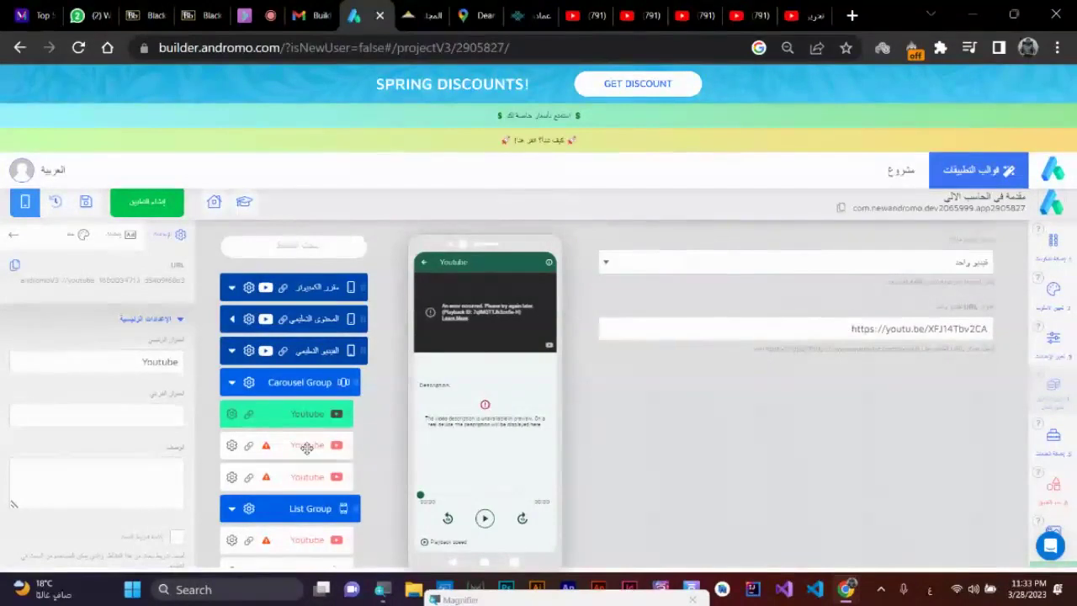
# - Refresh the phone preview, check the other YouTube tabs, and play the 31:55 video in the preview
pyautogui.click(303, 413)
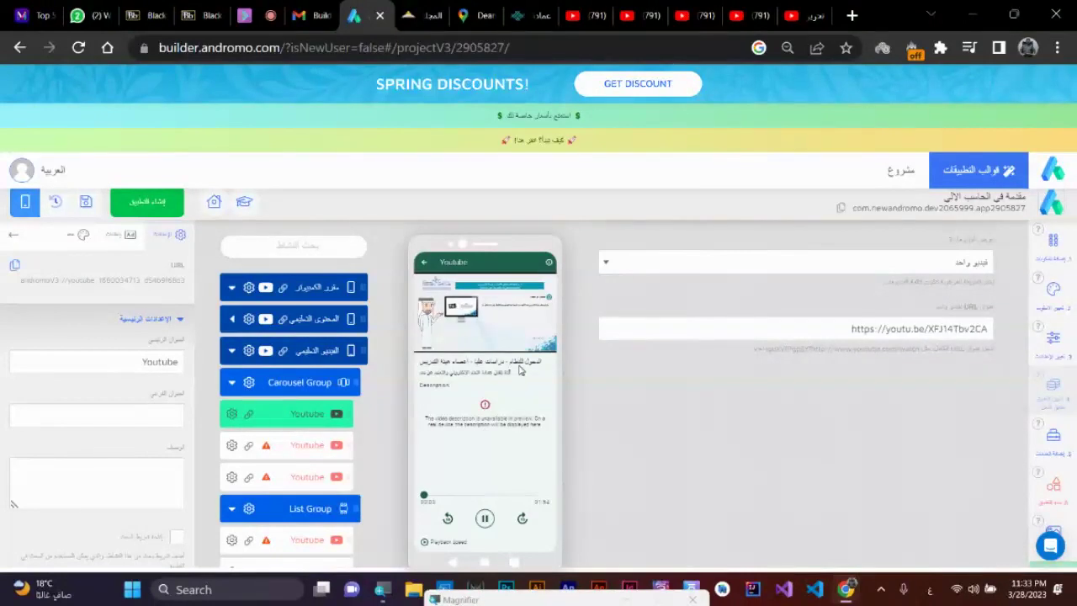
pyautogui.click(582, 16)
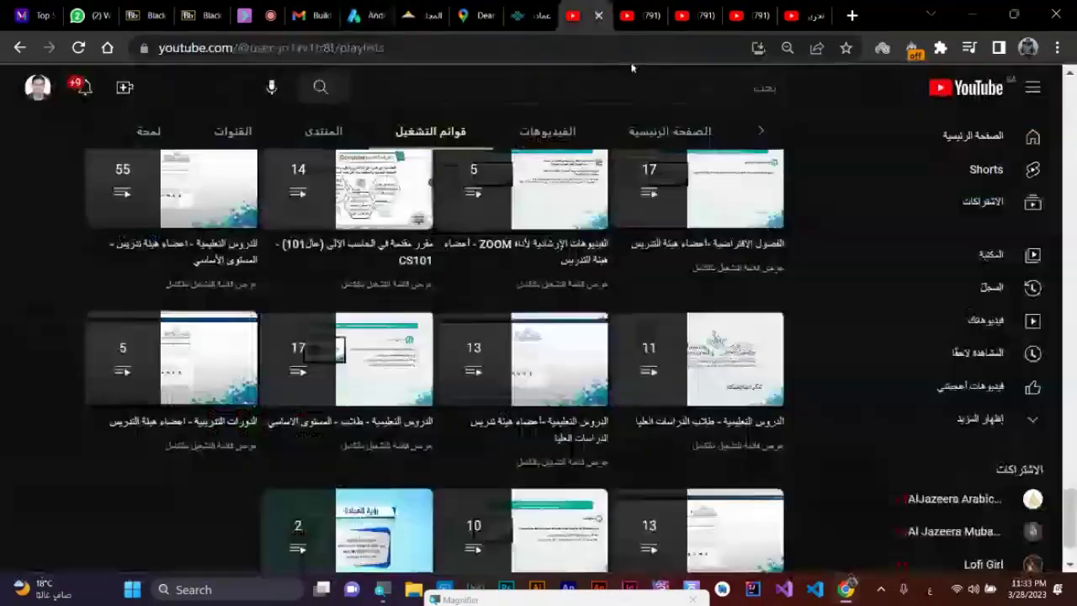
pyautogui.click(651, 5)
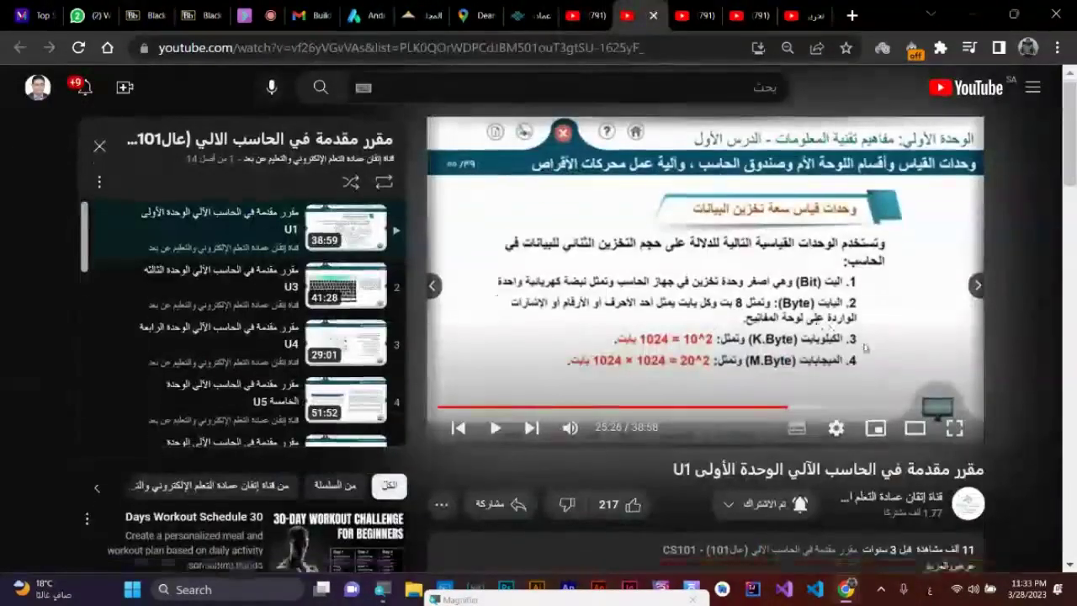
pyautogui.scroll(-4, 805, 443)
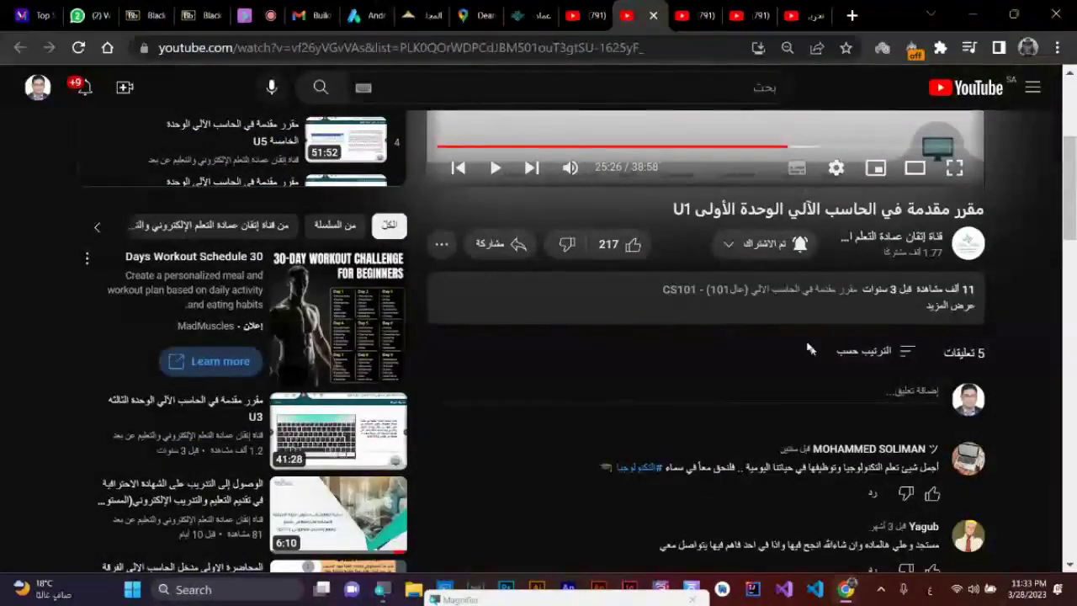
pyautogui.scroll(1, 698, 365)
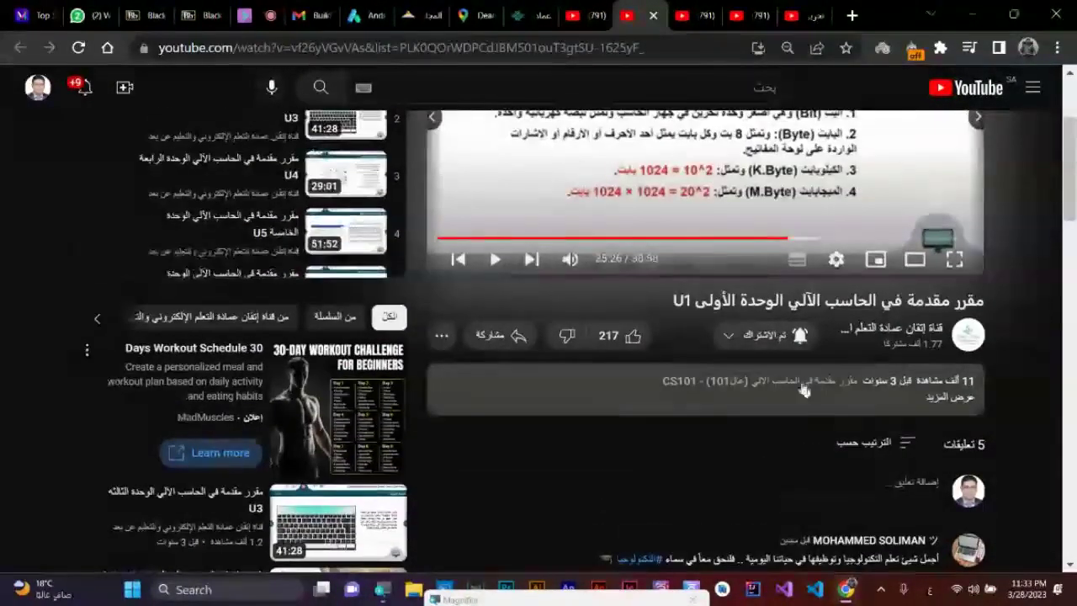
pyautogui.click(370, 13)
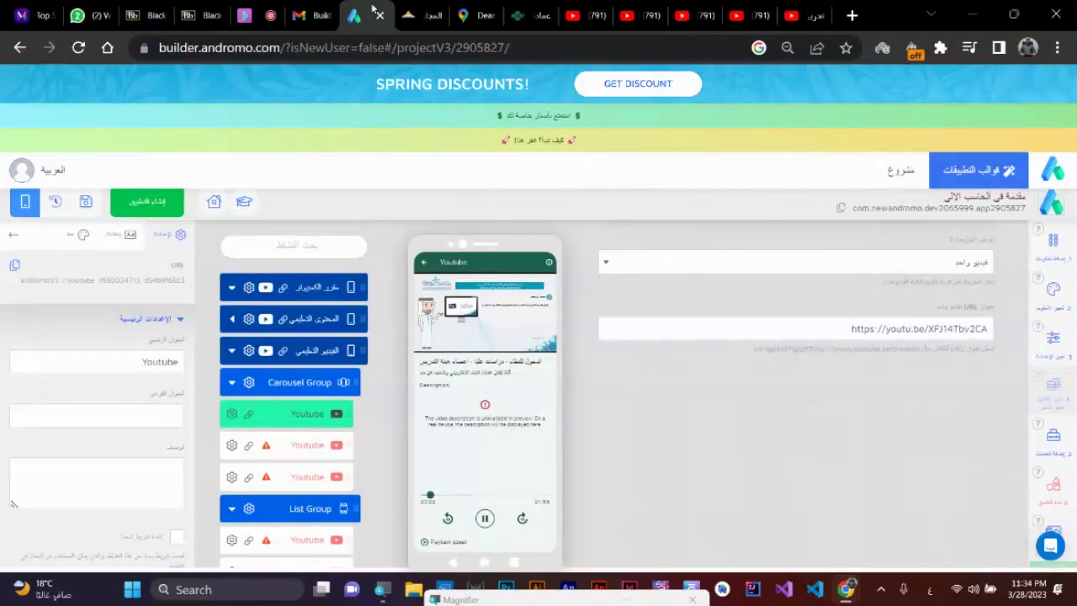
pyautogui.moveTo(508, 346)
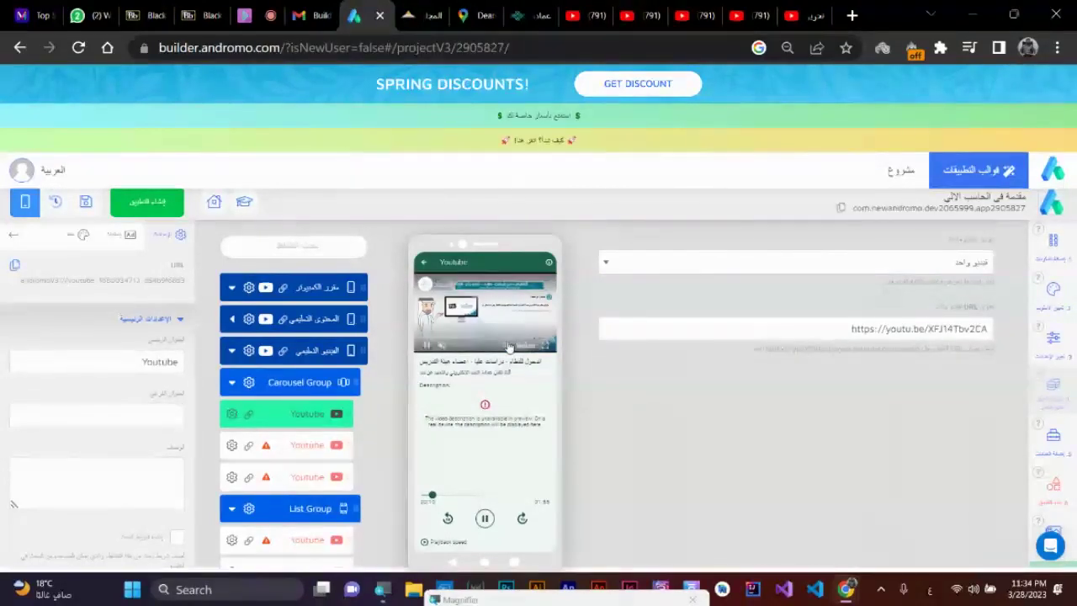
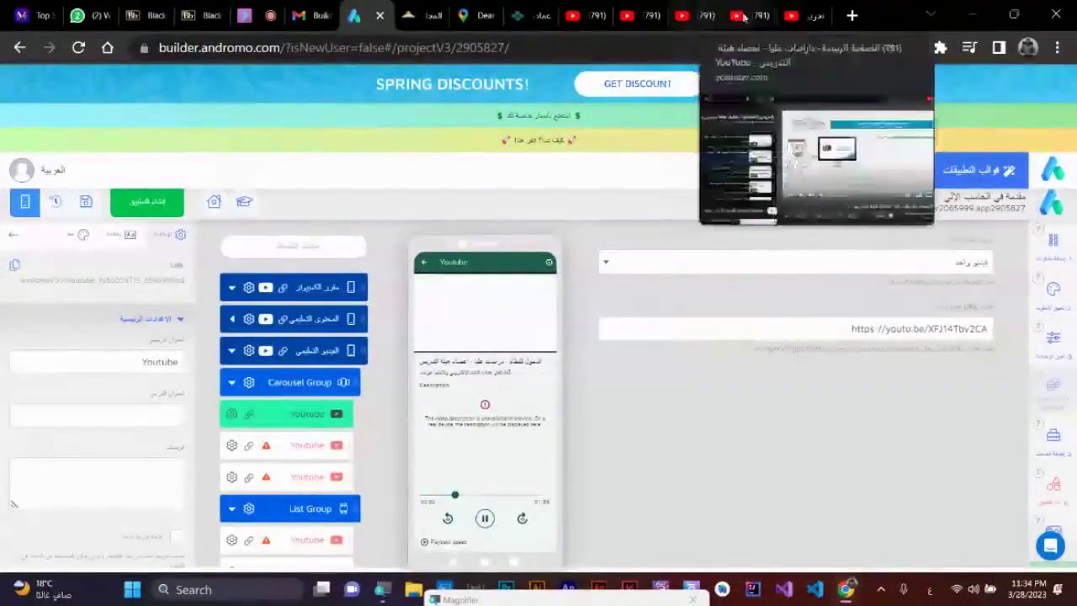
# - On the YouTube tab, switch to the other brand channel account and go to its own channel home page
pyautogui.click(760, 15)
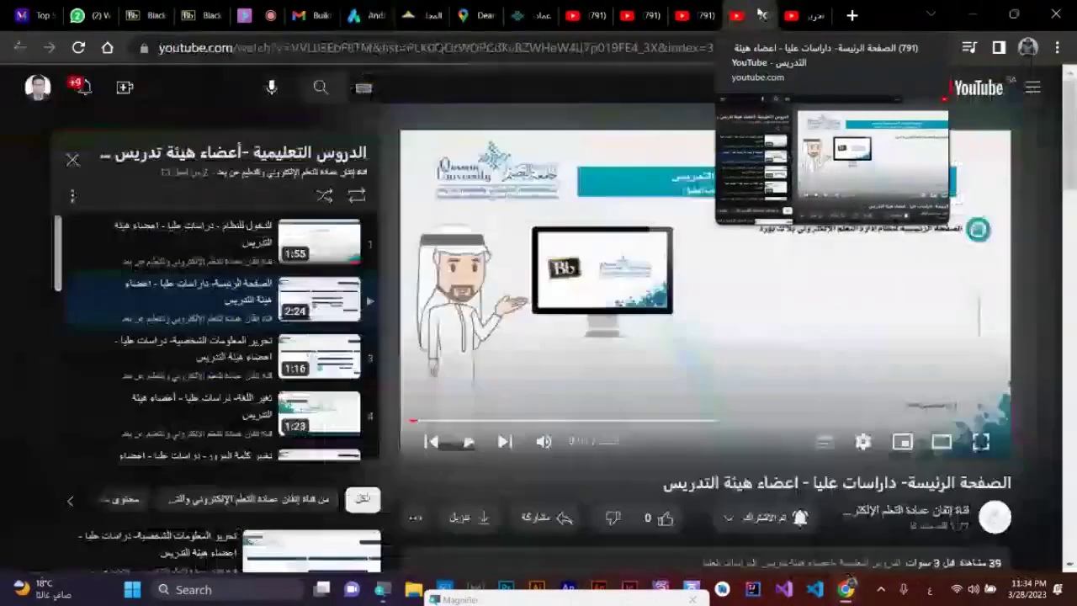
pyautogui.click(36, 86)
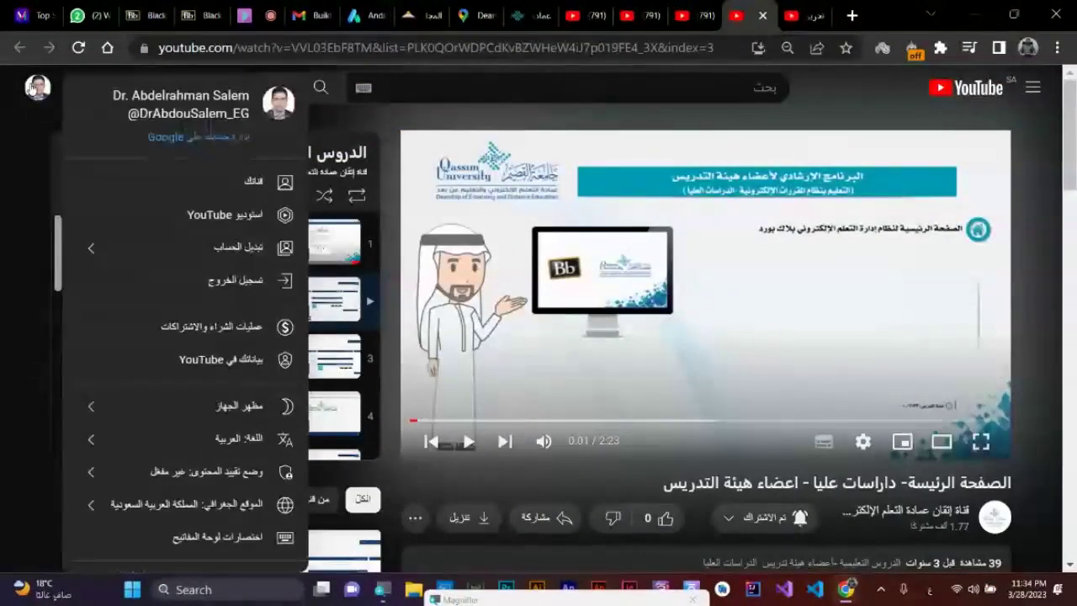
pyautogui.click(110, 246)
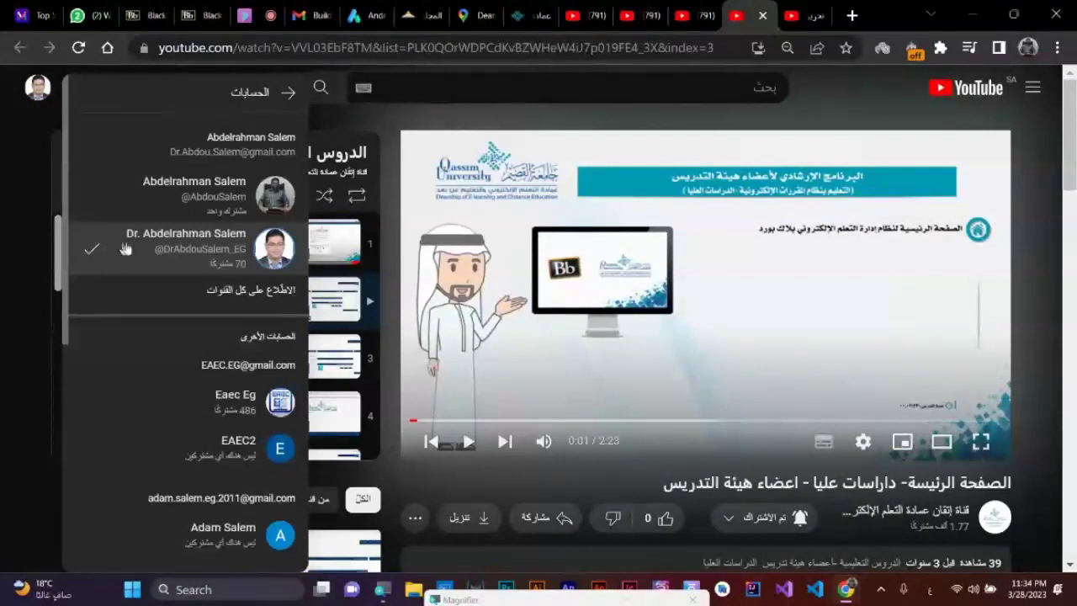
pyautogui.scroll(-2, 172, 254)
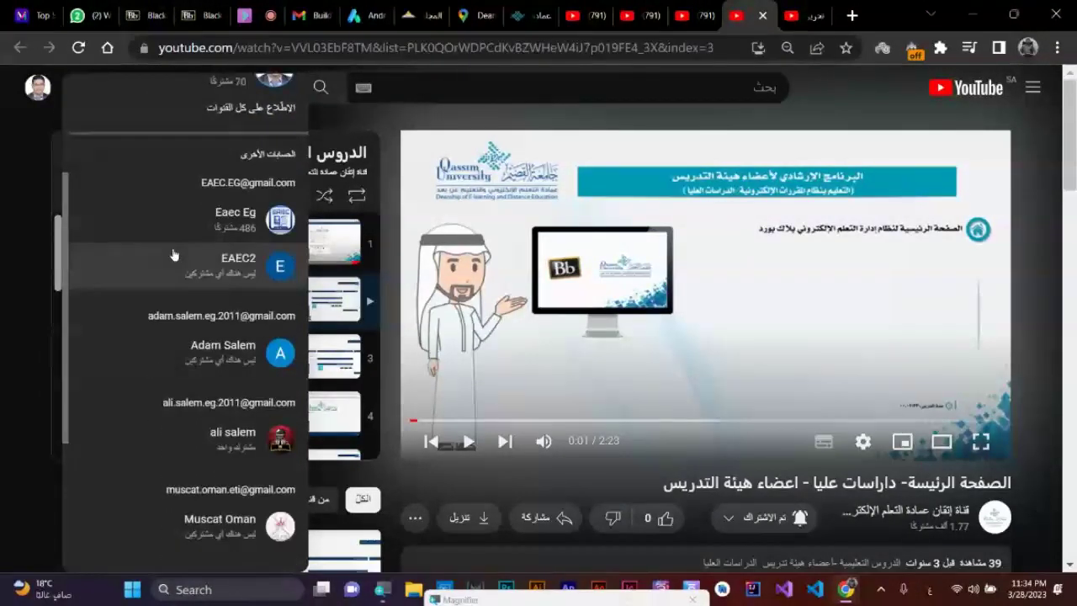
pyautogui.scroll(-4, 172, 254)
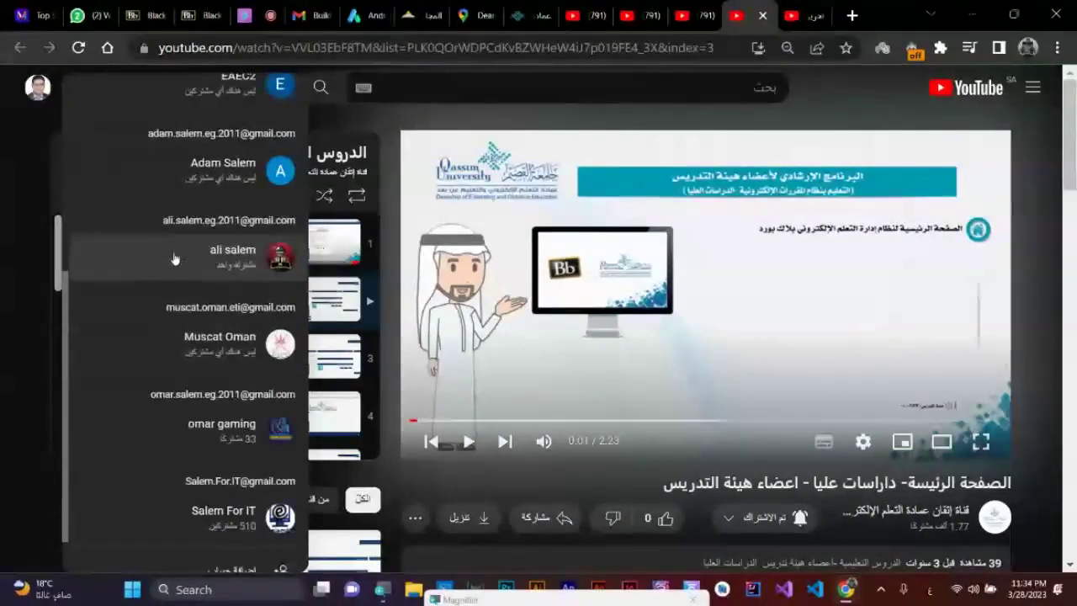
pyautogui.click(281, 538)
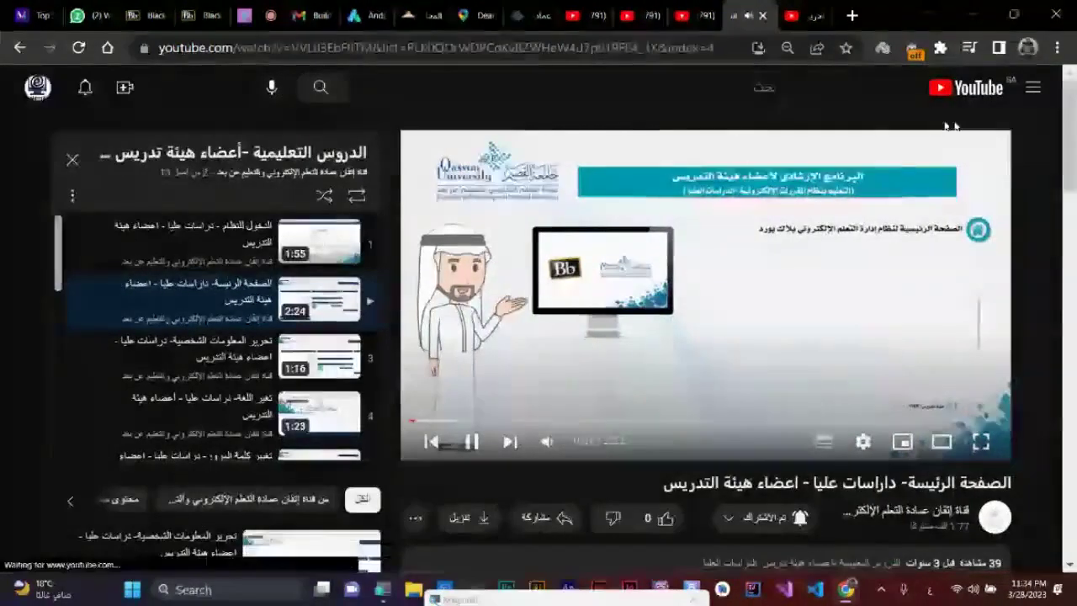
pyautogui.click(37, 87)
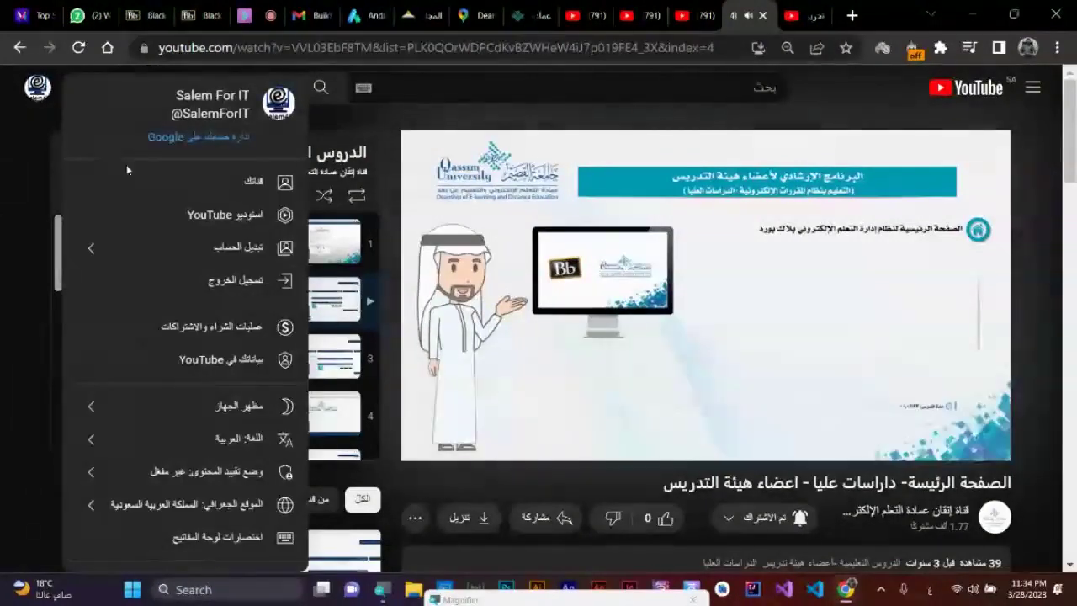
pyautogui.click(248, 180)
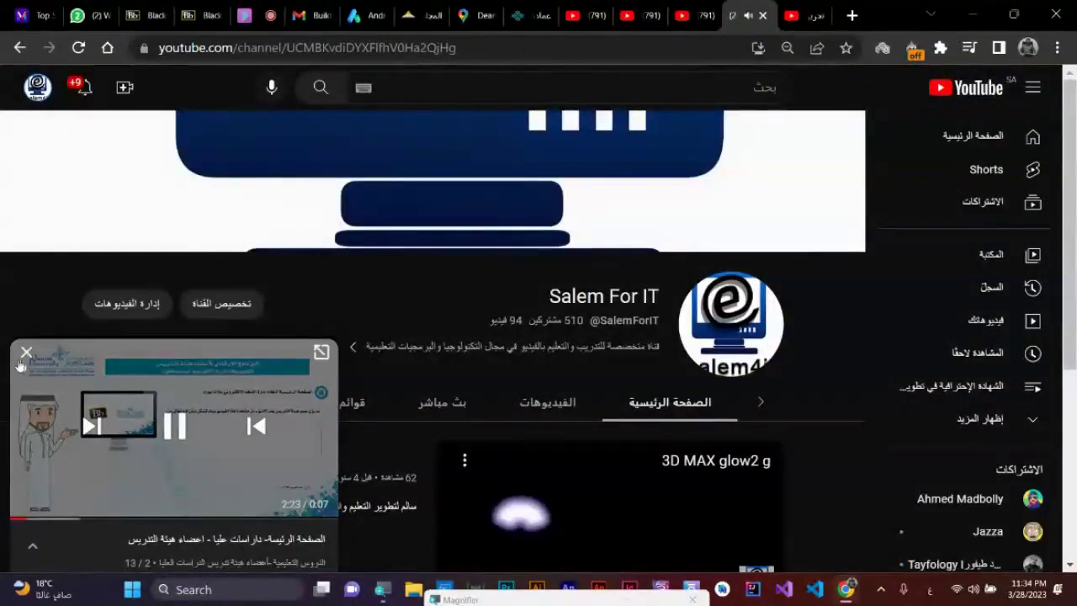
# - Close the miniplayer, play 3ds Max Day2 from the channel's Videos list, and expand its full description
pyautogui.click(26, 353)
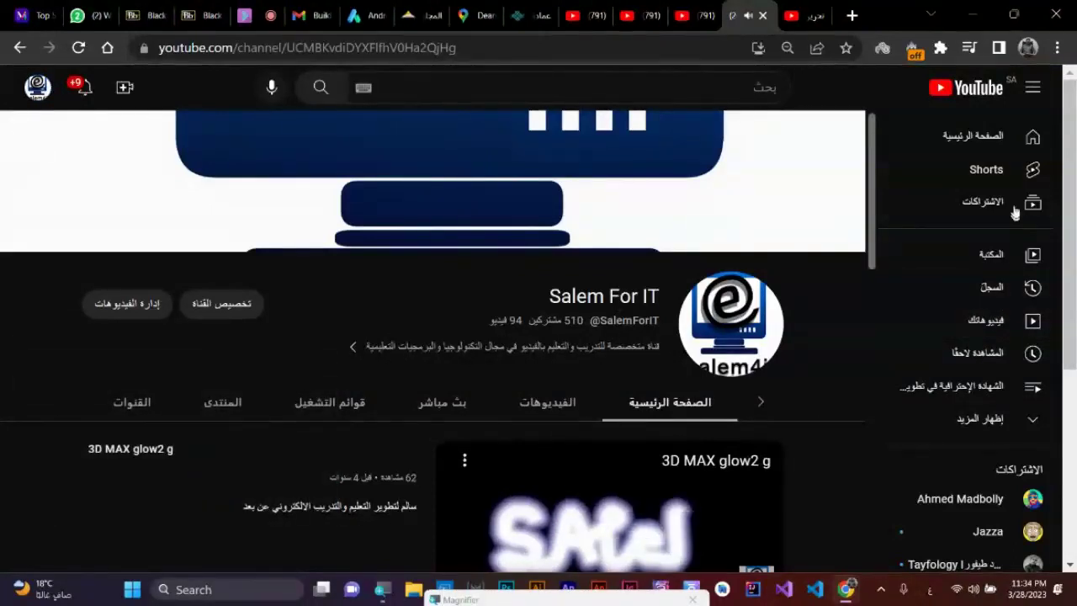
pyautogui.scroll(-3, 1014, 213)
pyautogui.click(551, 408)
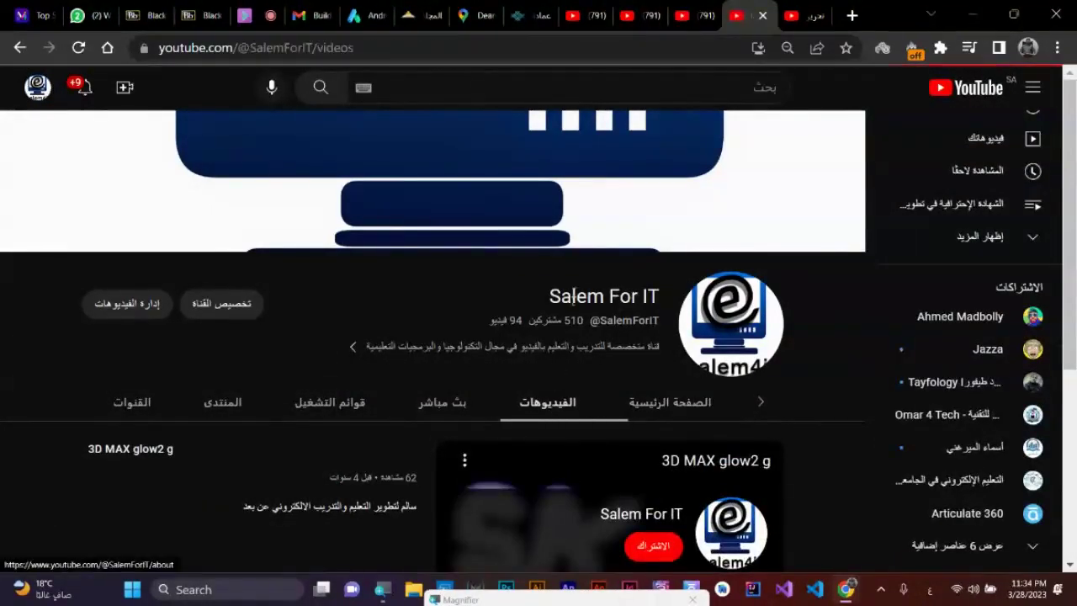
pyautogui.scroll(-3, 576, 294)
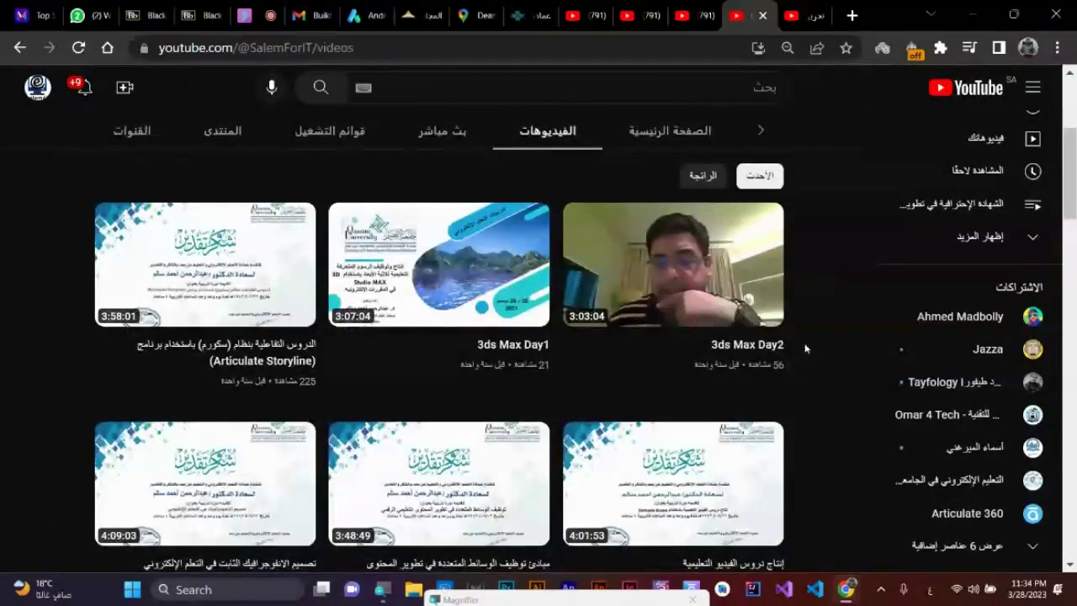
pyautogui.scroll(-3, 623, 303)
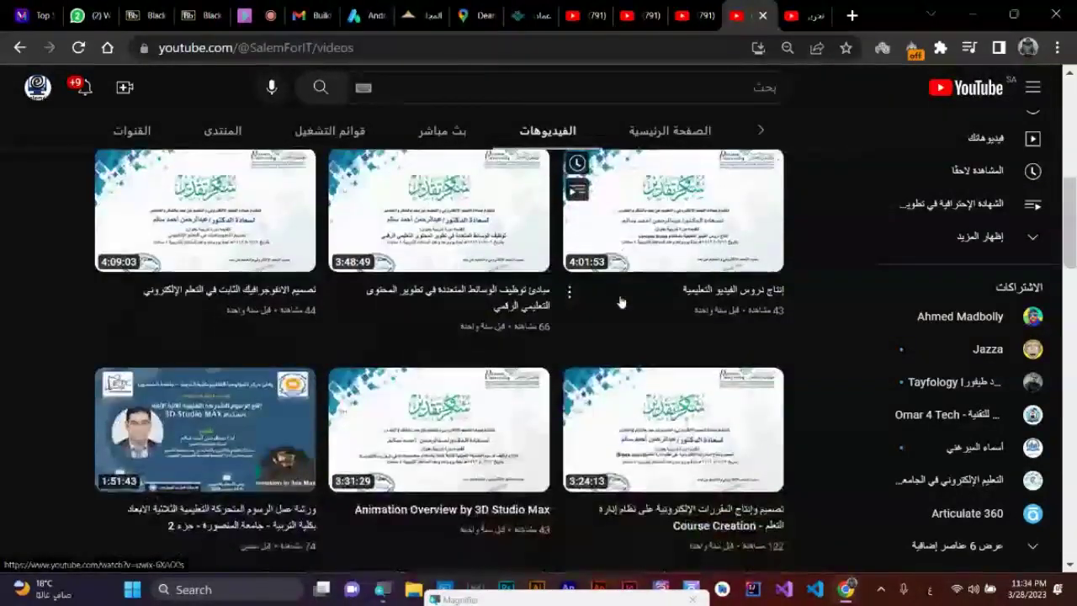
pyautogui.scroll(6, 621, 301)
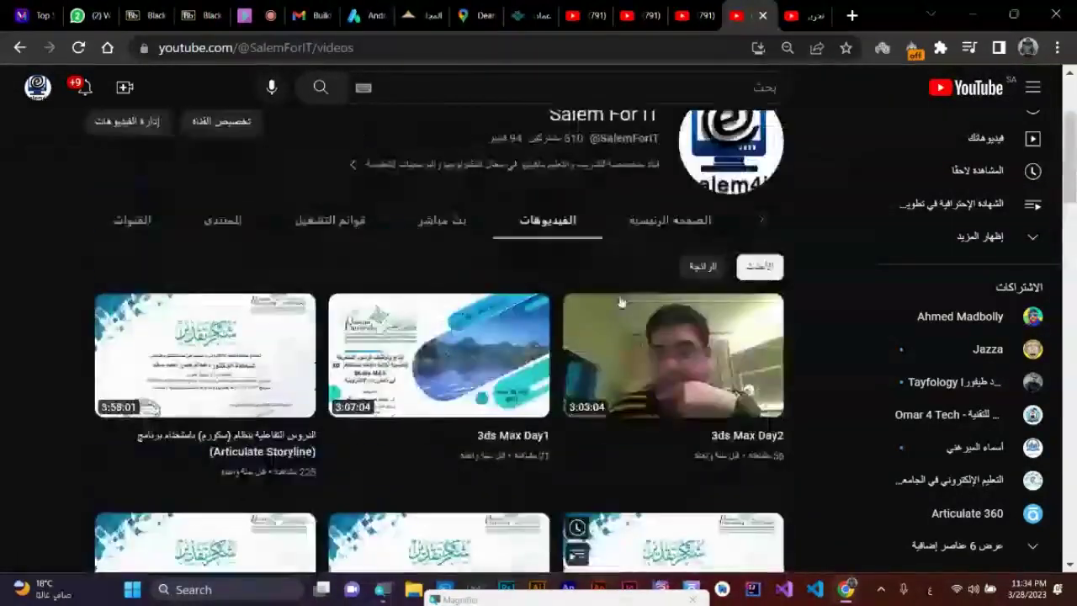
pyautogui.click(715, 381)
pyautogui.scroll(-3, 711, 355)
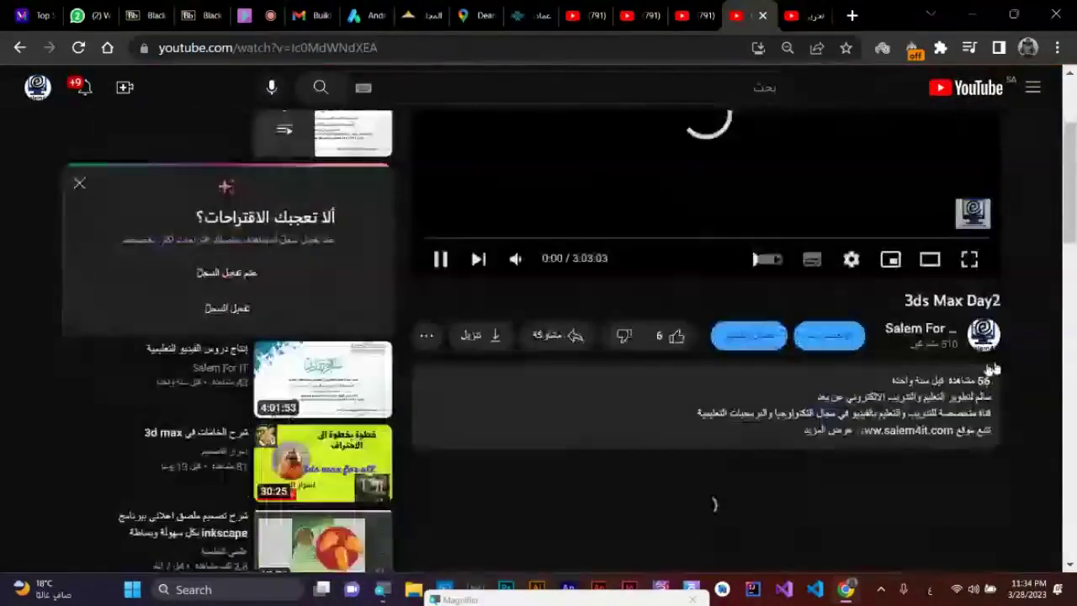
pyautogui.click(822, 433)
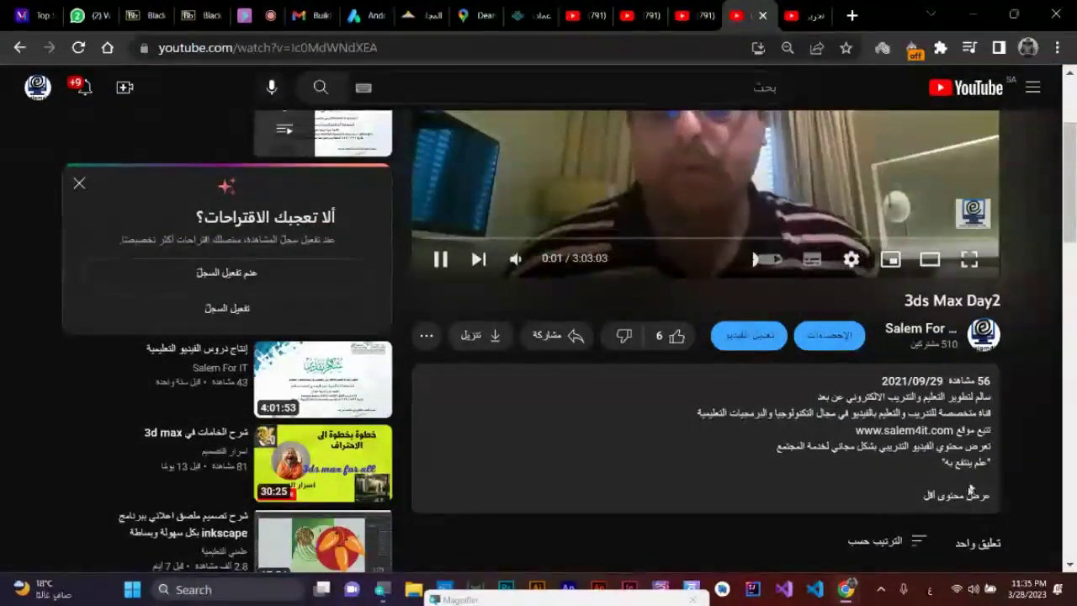
pyautogui.scroll(2, 883, 517)
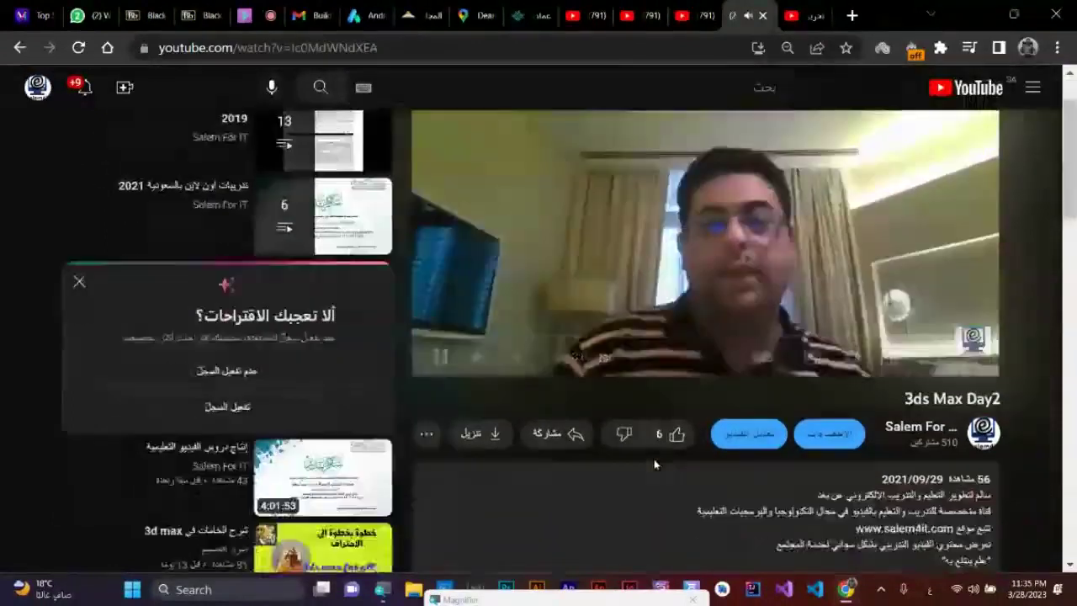
pyautogui.scroll(-1, 443, 438)
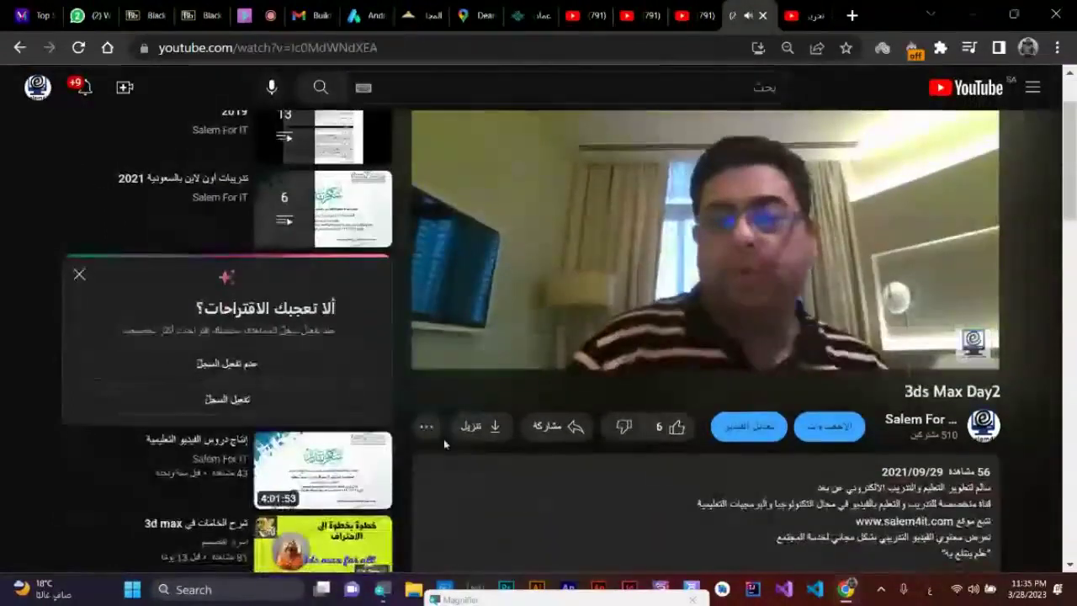
# - Copy the 3ds Max Day2 video's short share link and pause playback at 0:16
pyautogui.click(551, 426)
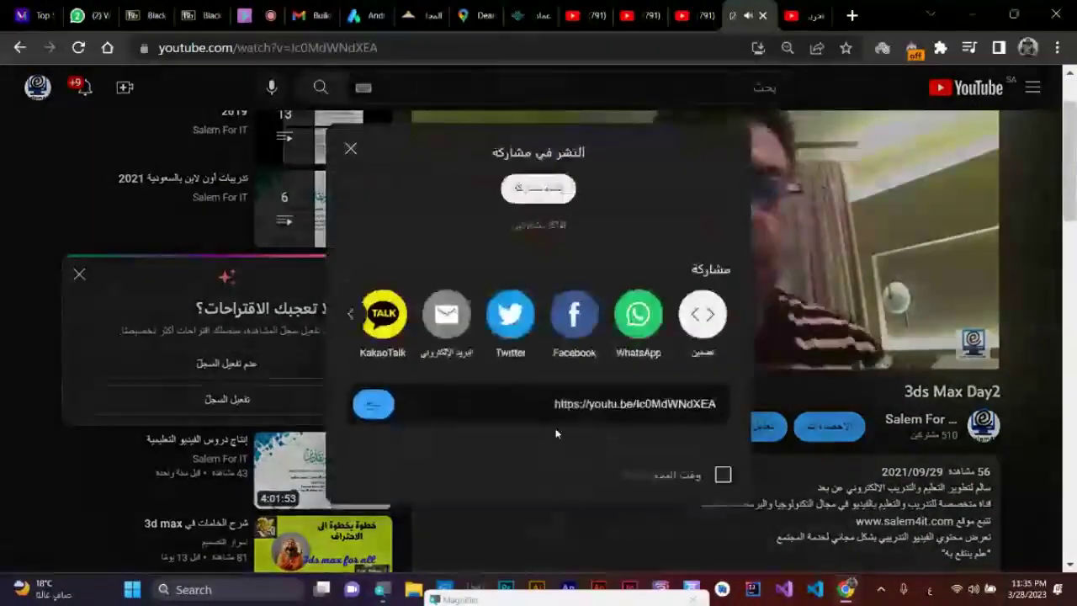
pyautogui.click(372, 409)
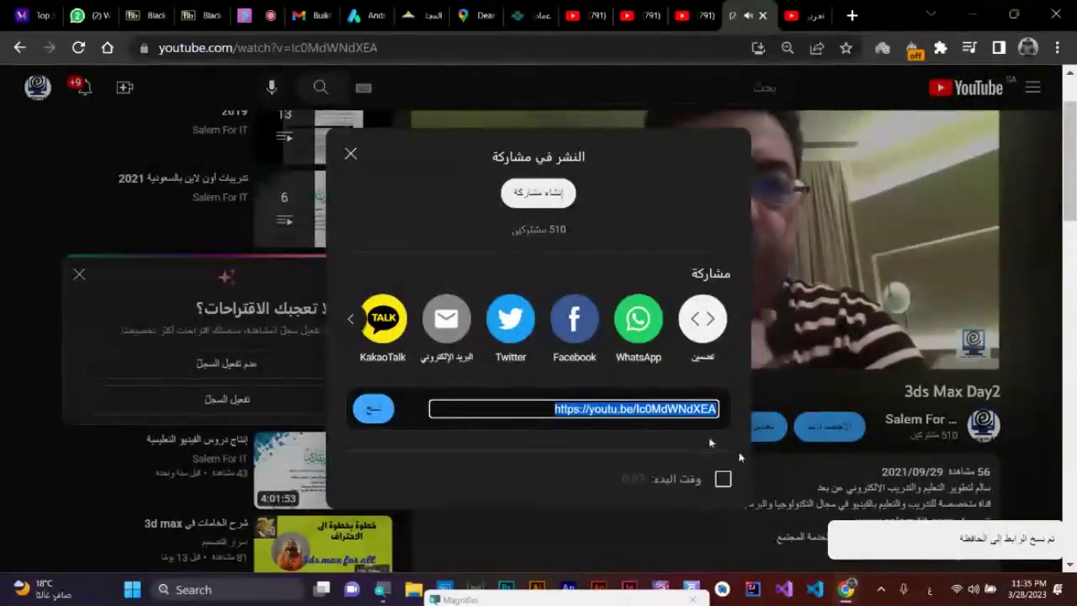
pyautogui.click(351, 156)
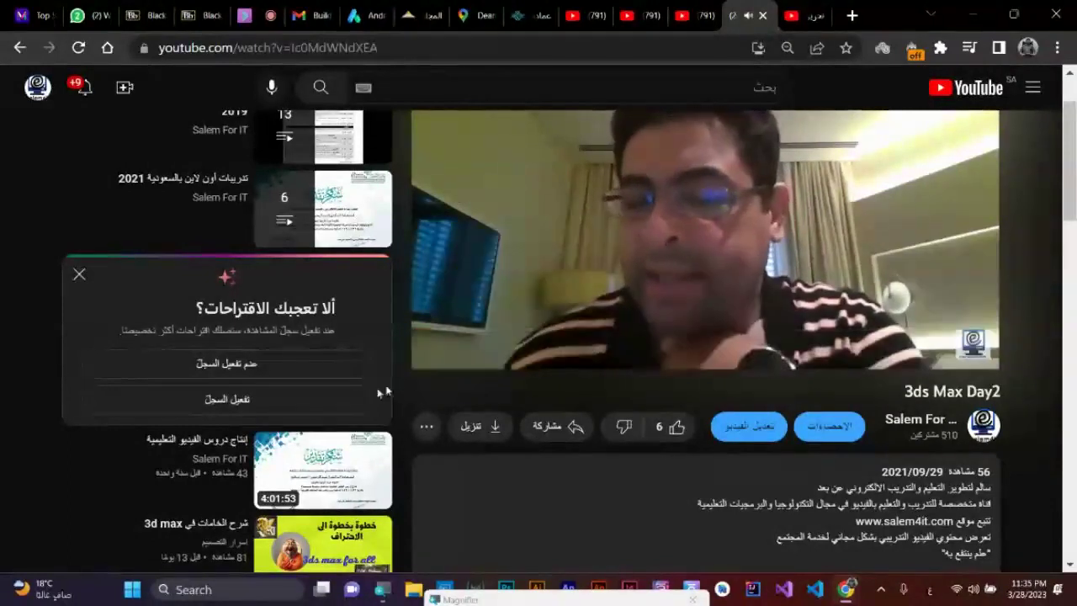
pyautogui.click(439, 354)
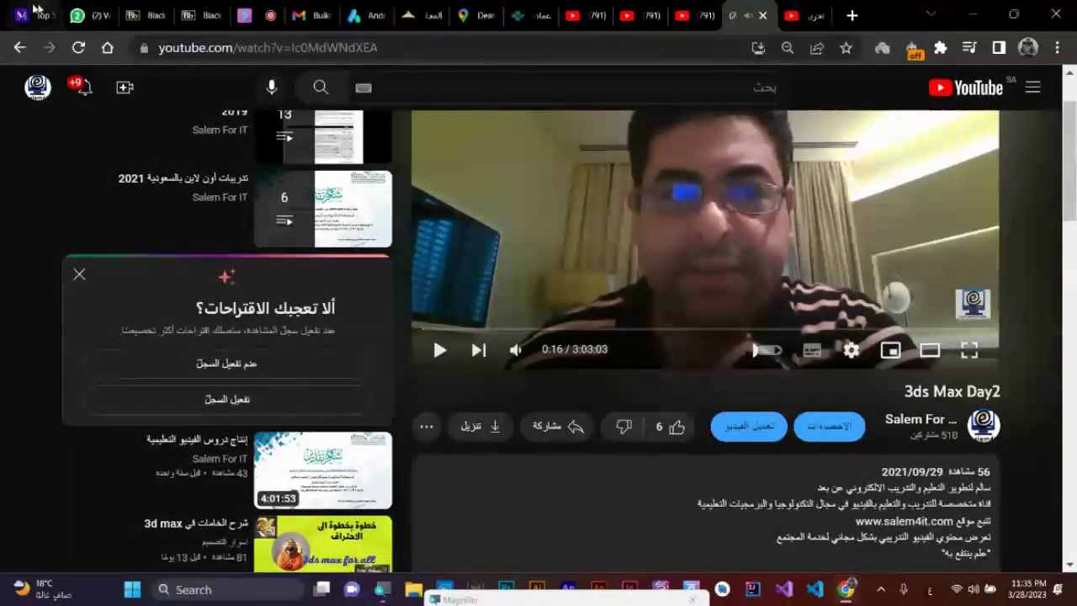
pyautogui.click(376, 7)
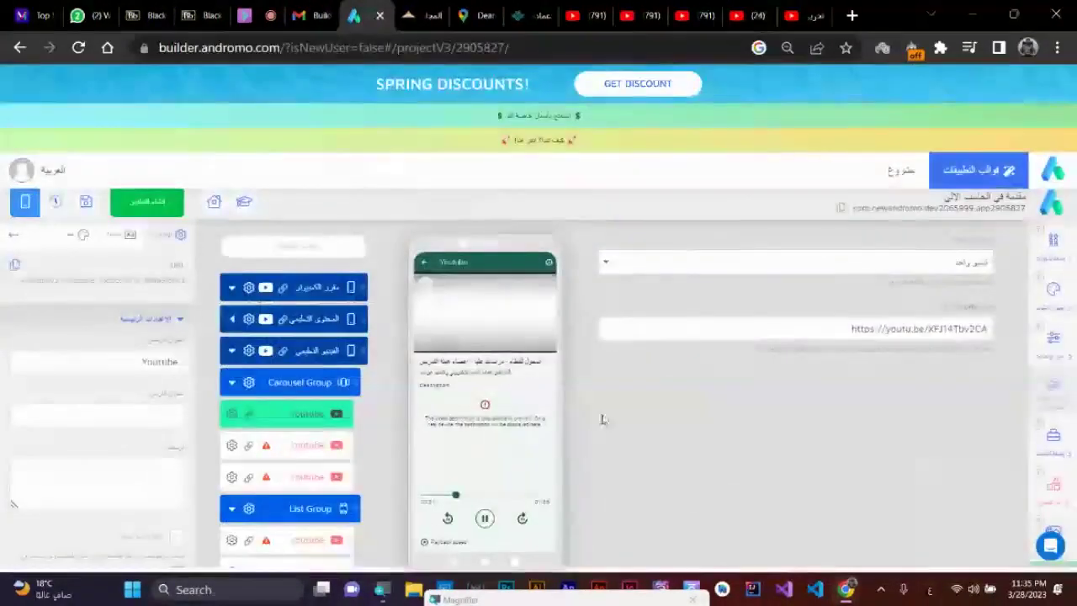
pyautogui.click(298, 455)
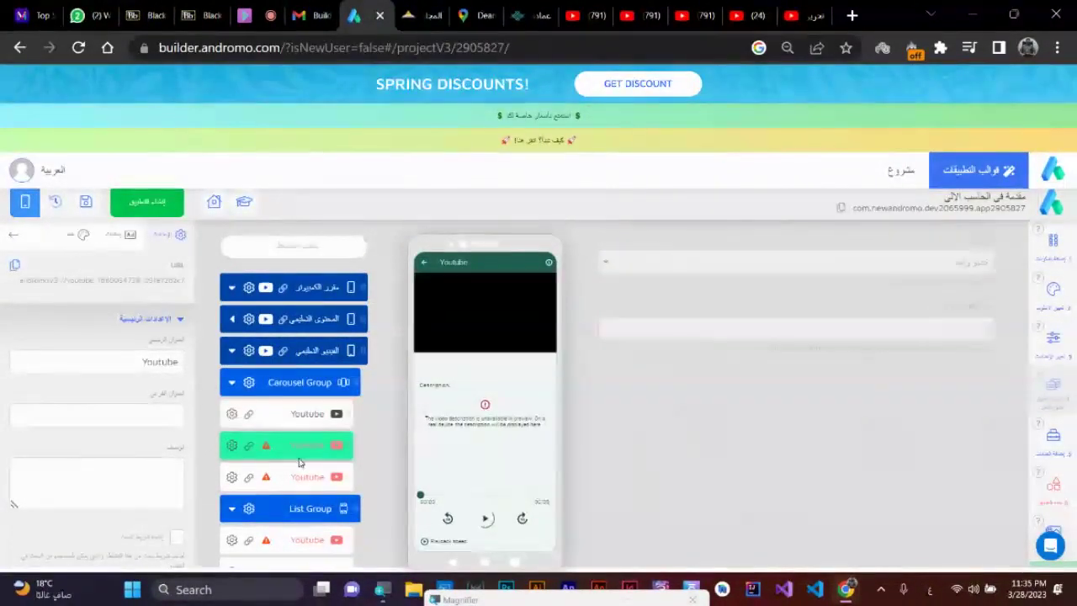
pyautogui.click(938, 330)
pyautogui.hotkey('ctrl', 'v')
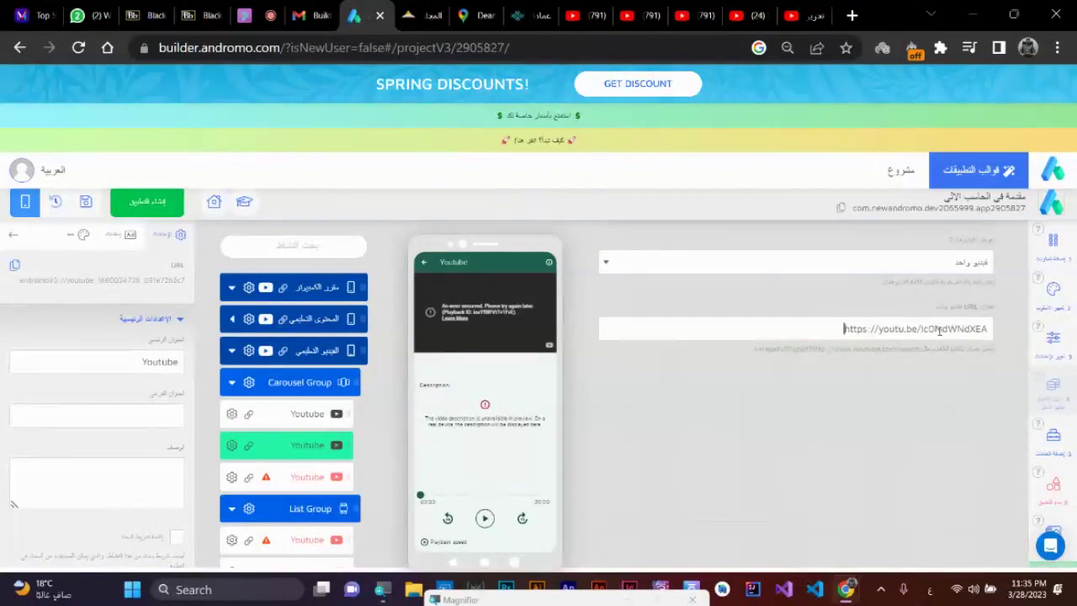
pyautogui.click(900, 261)
pyautogui.click(1026, 317)
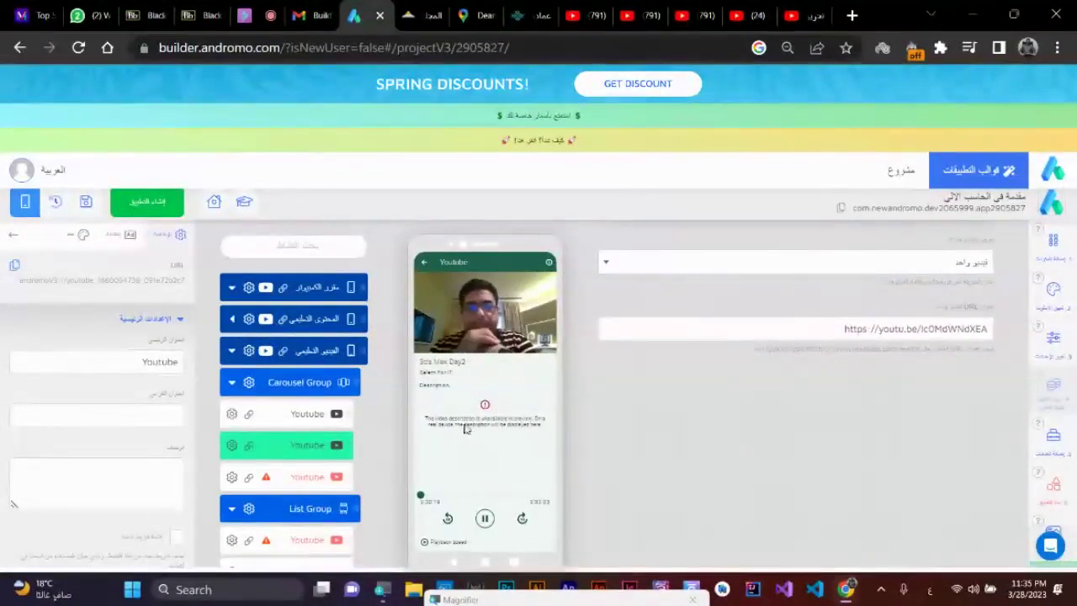
# - Look through the open YouTube tabs, collapse the 3ds Max Day2 description and dismiss the suggestions prompt
pyautogui.click(580, 15)
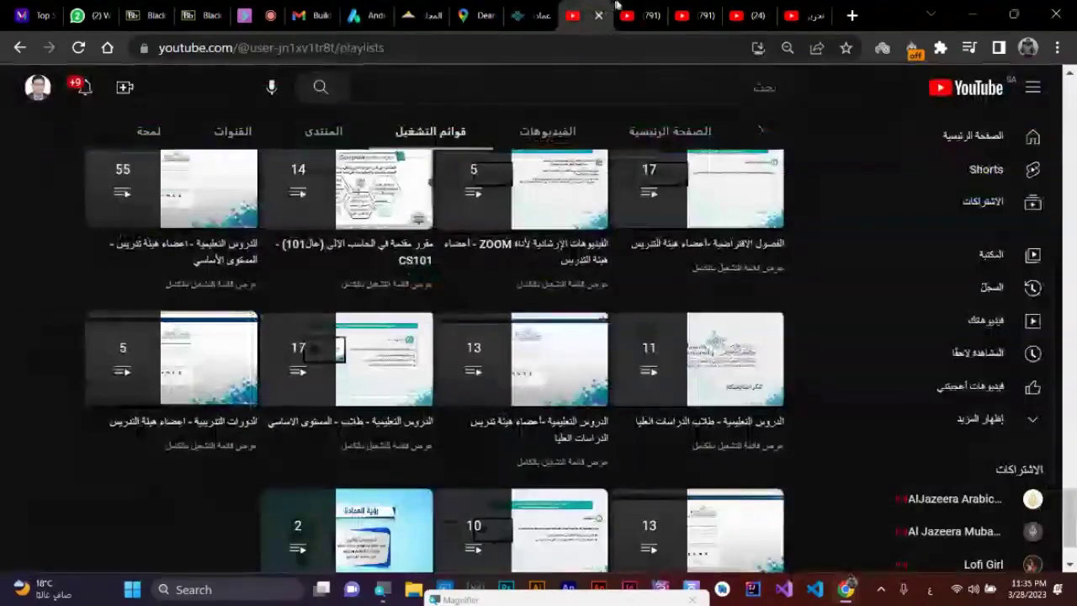
pyautogui.click(641, 7)
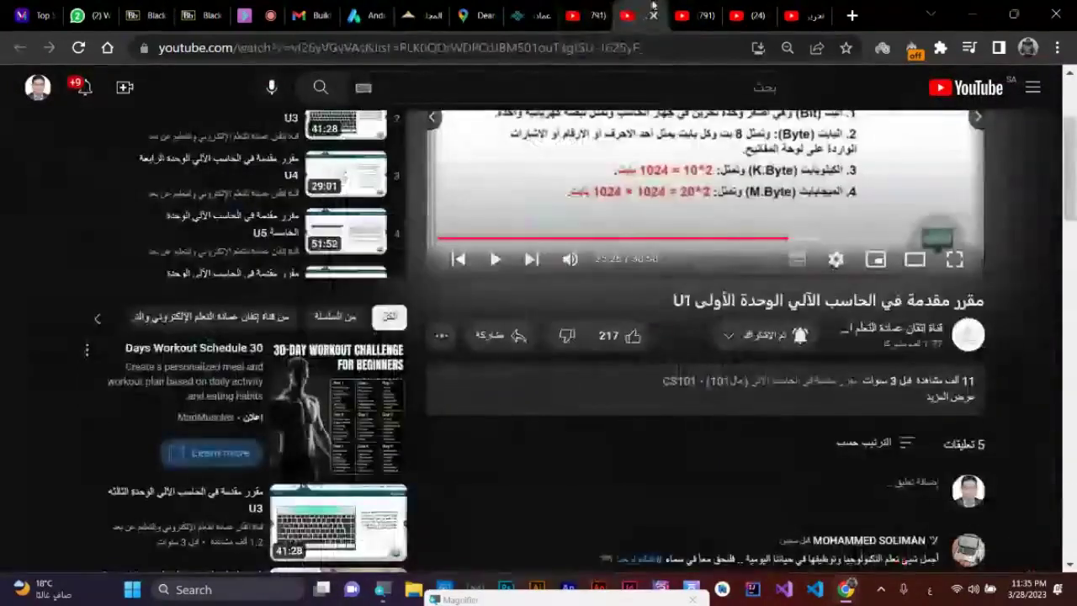
pyautogui.click(709, 6)
pyautogui.click(736, 16)
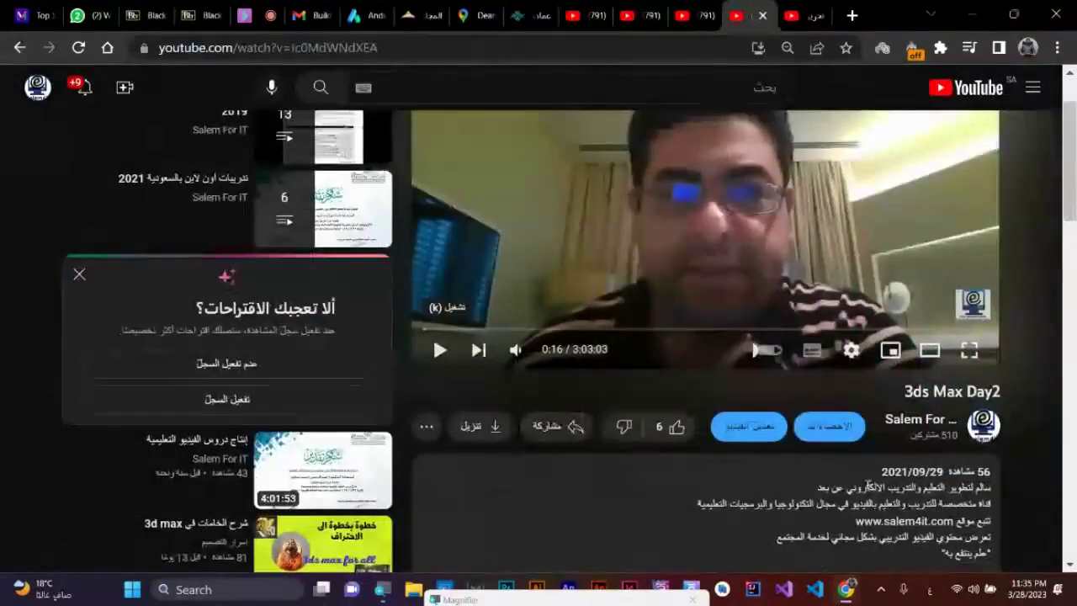
pyautogui.scroll(-3, 928, 486)
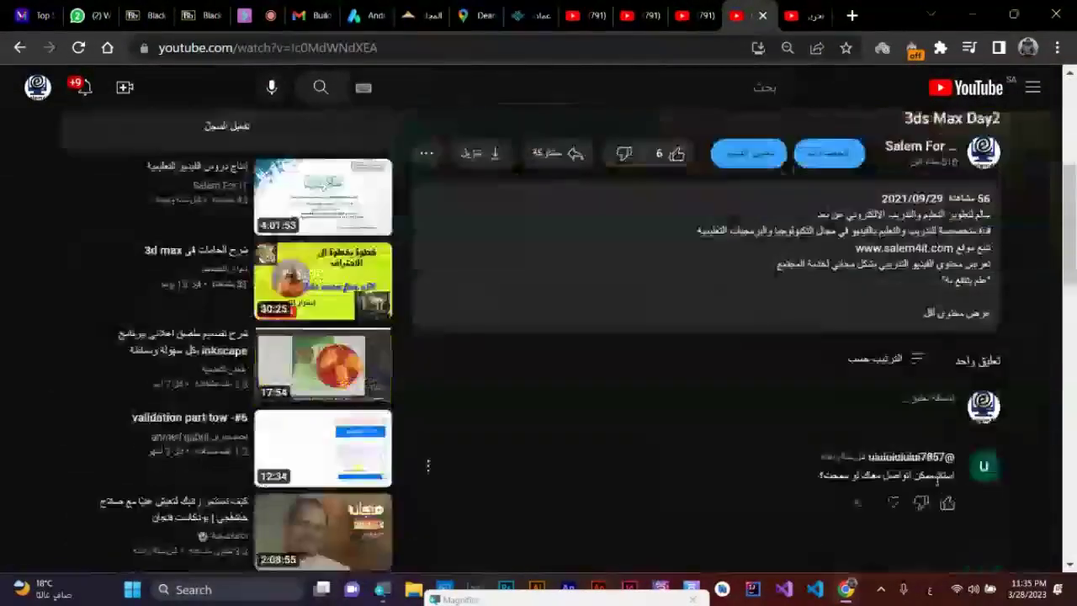
pyautogui.click(950, 314)
pyautogui.scroll(4, 673, 336)
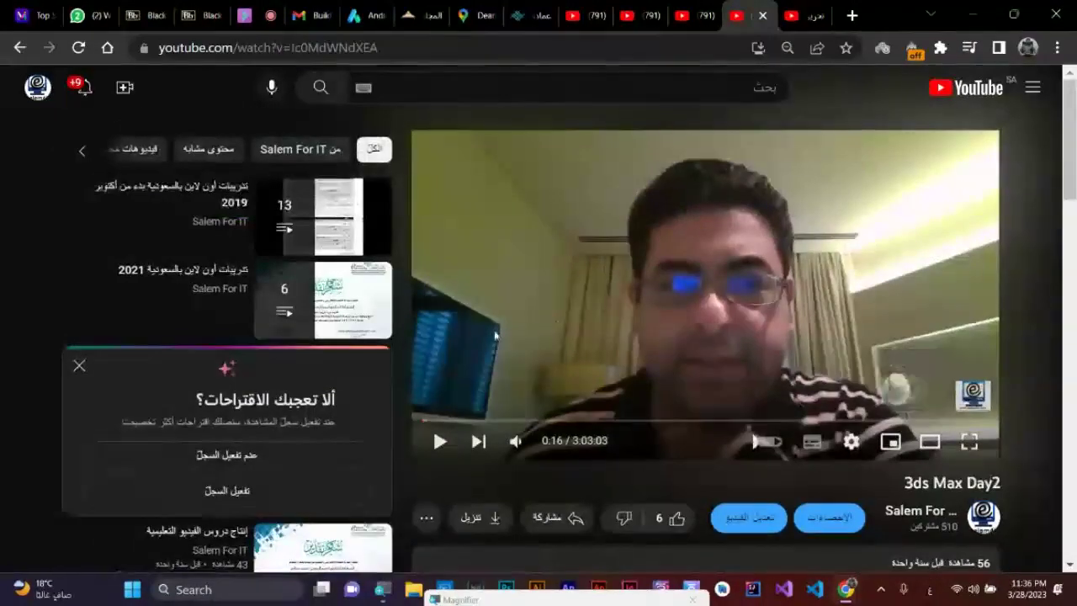
pyautogui.click(80, 367)
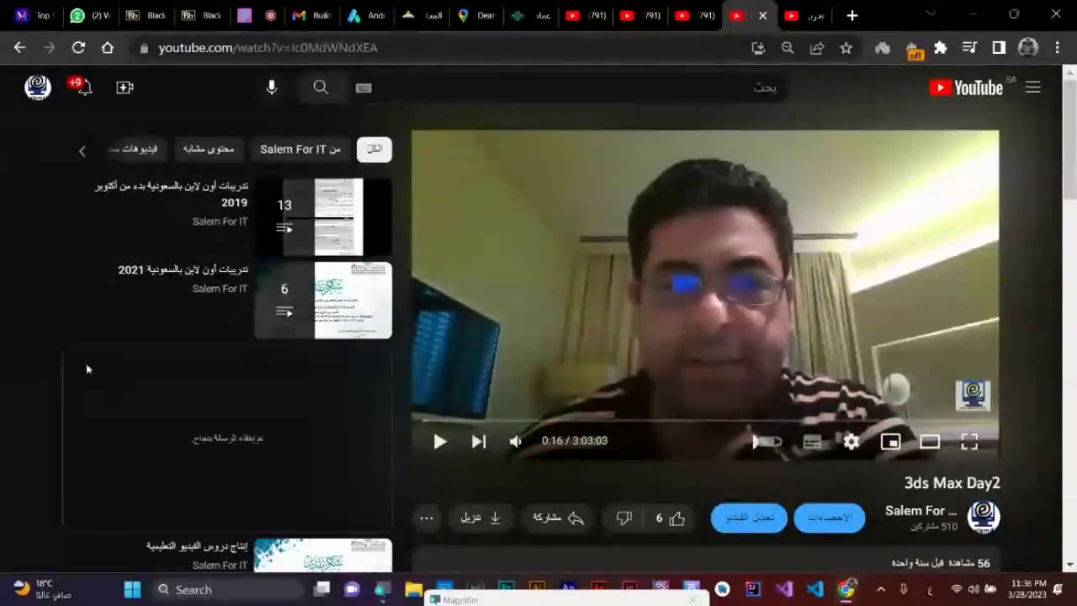
pyautogui.scroll(-3, 702, 346)
pyautogui.scroll(1, 899, 318)
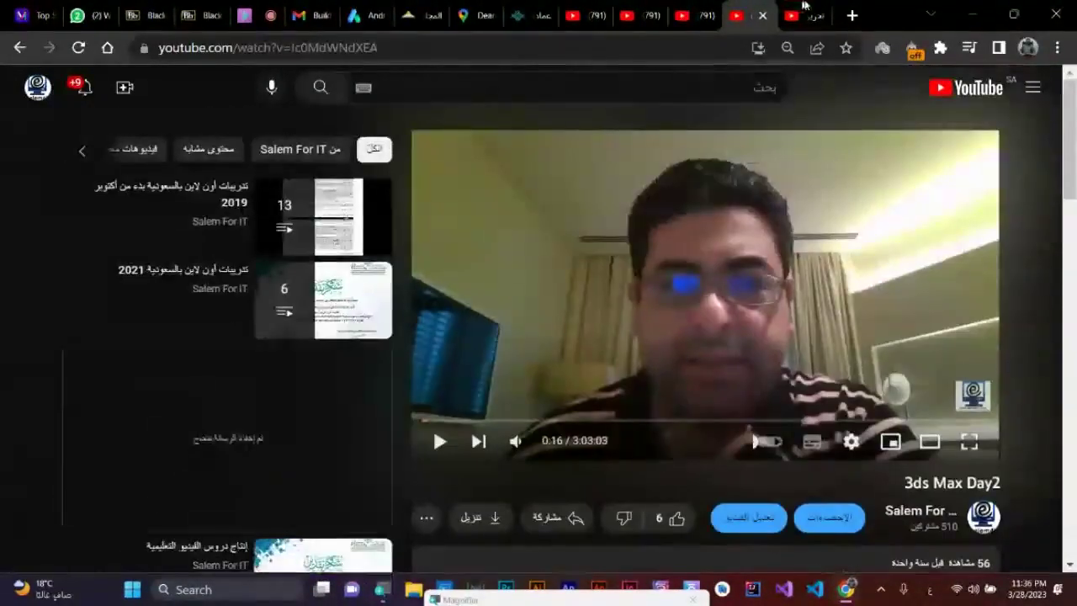
pyautogui.click(804, 8)
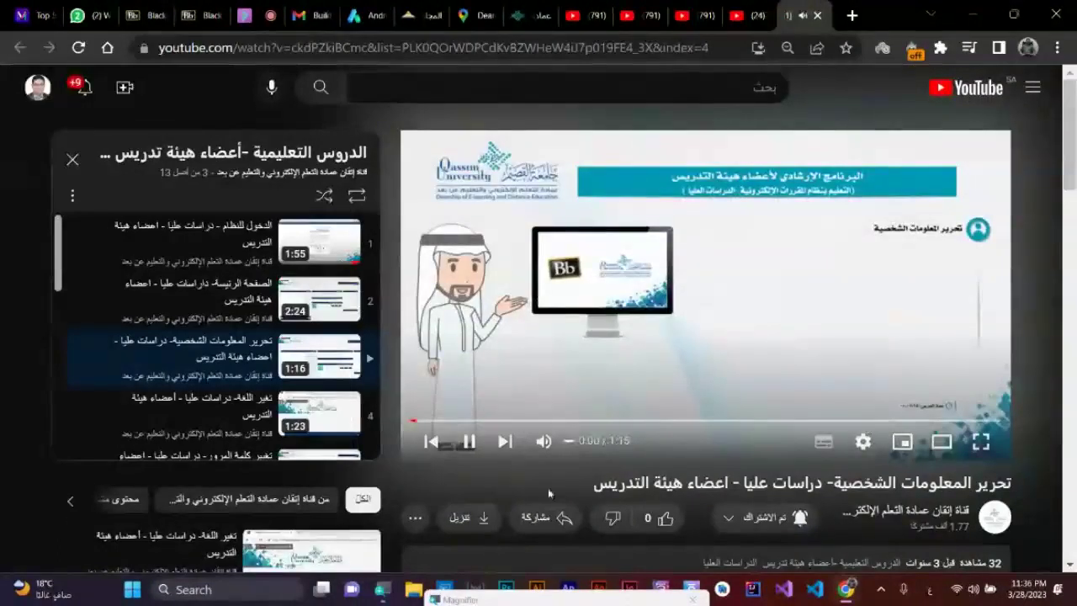
pyautogui.click(415, 517)
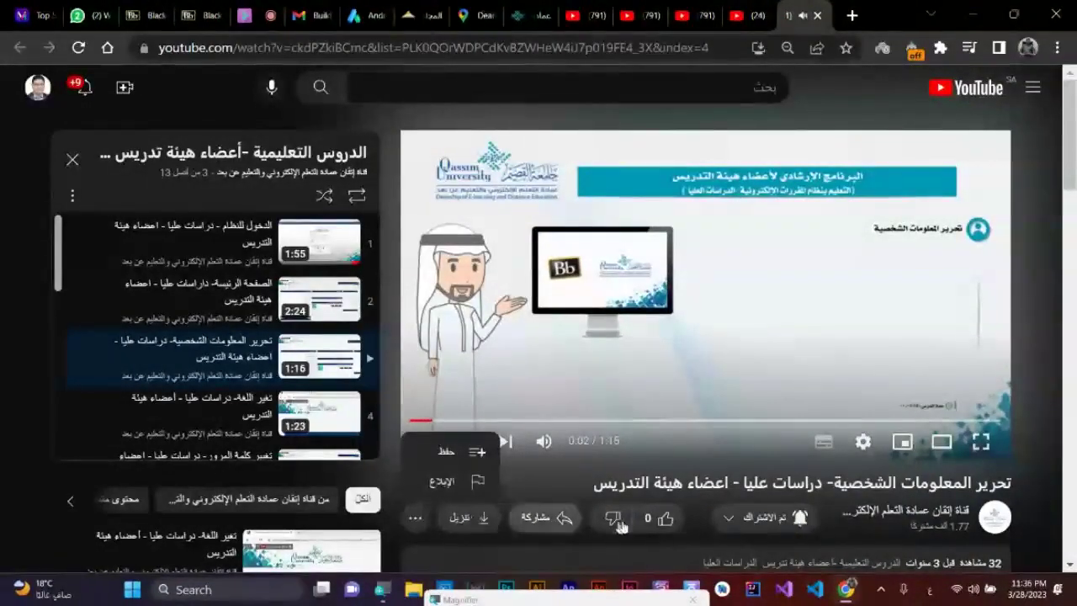
pyautogui.click(542, 517)
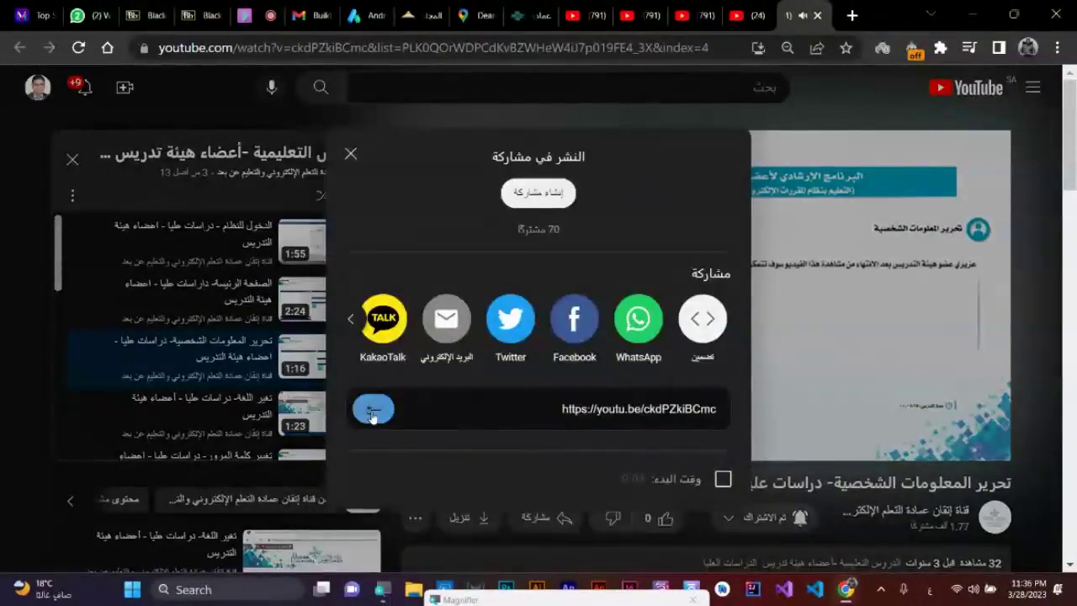
pyautogui.click(373, 412)
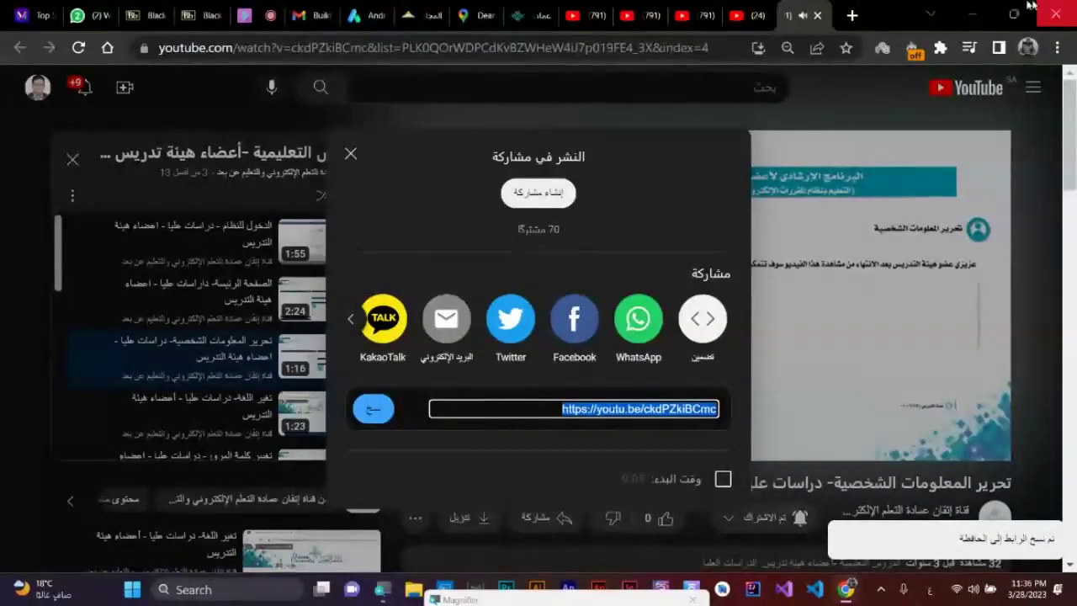
pyautogui.click(816, 15)
pyautogui.click(817, 15)
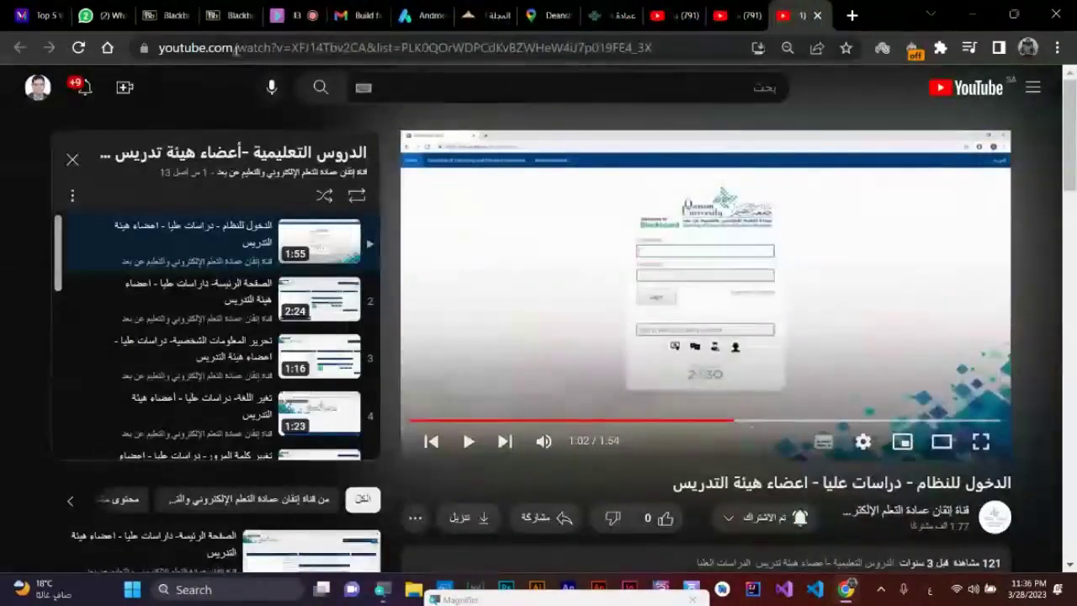
pyautogui.click(450, 10)
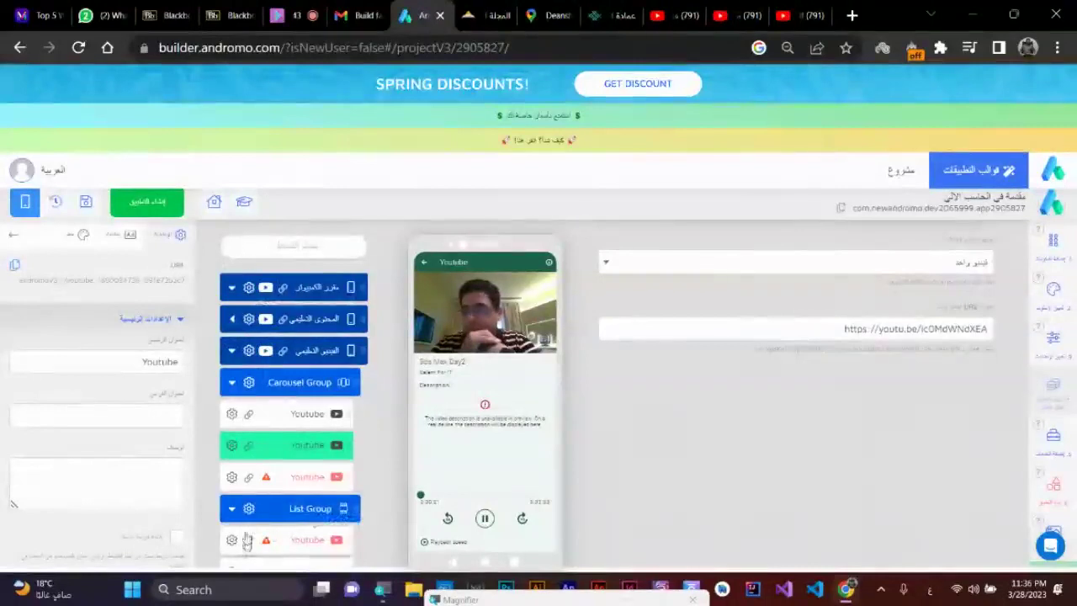
pyautogui.click(318, 480)
pyautogui.click(949, 328)
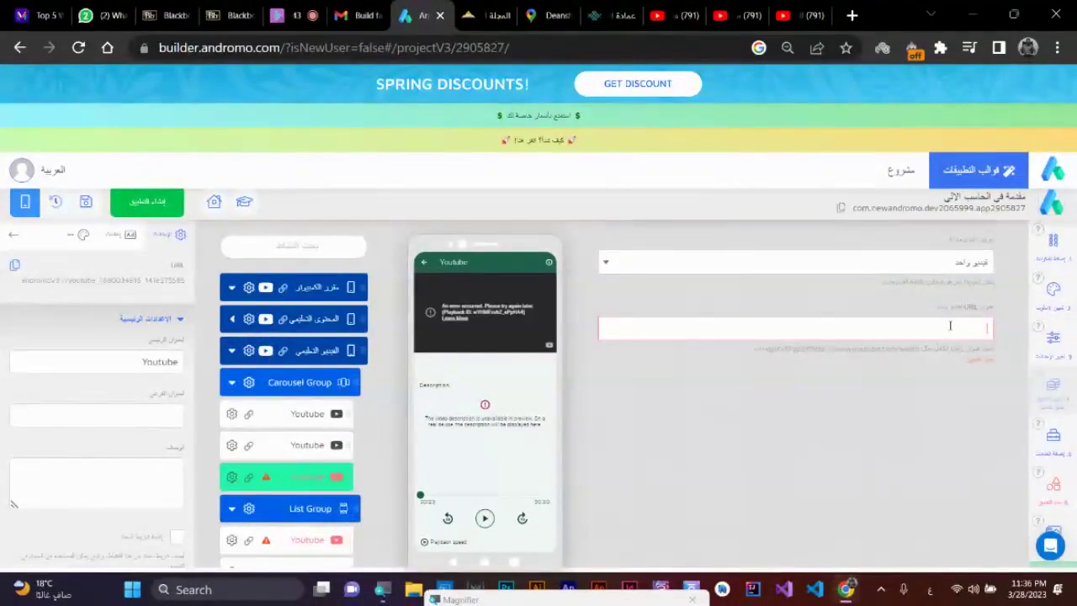
pyautogui.hotkey('ctrl', 'v')
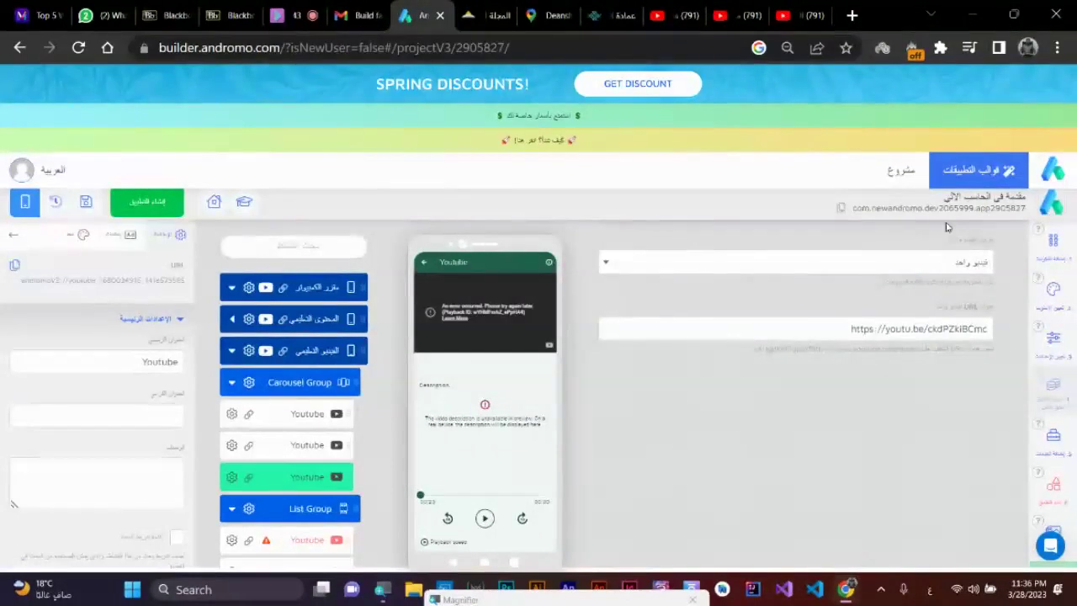
pyautogui.click(305, 413)
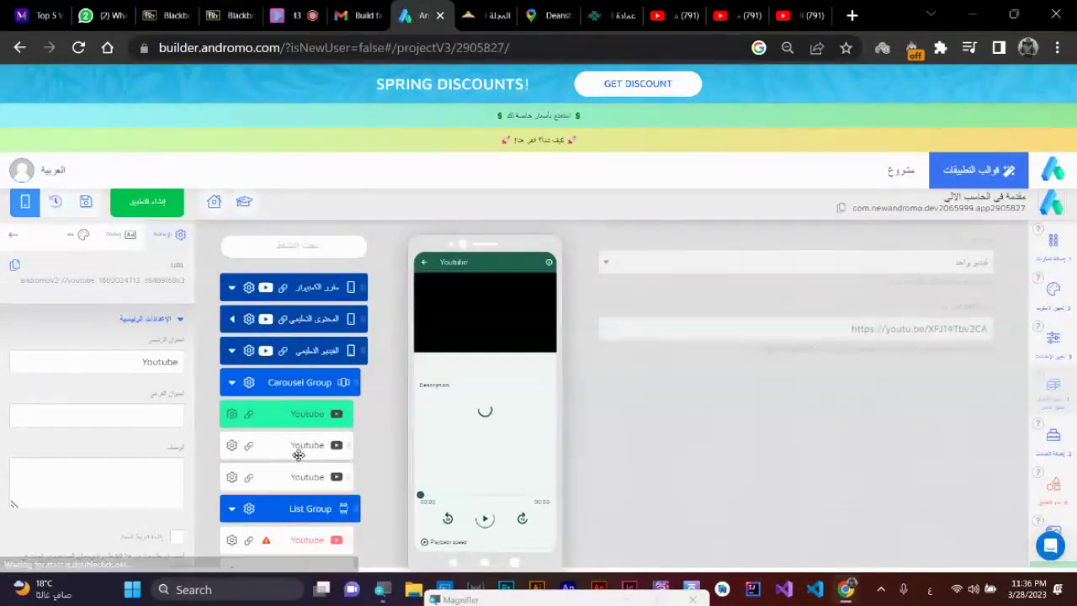
pyautogui.click(295, 445)
pyautogui.click(305, 476)
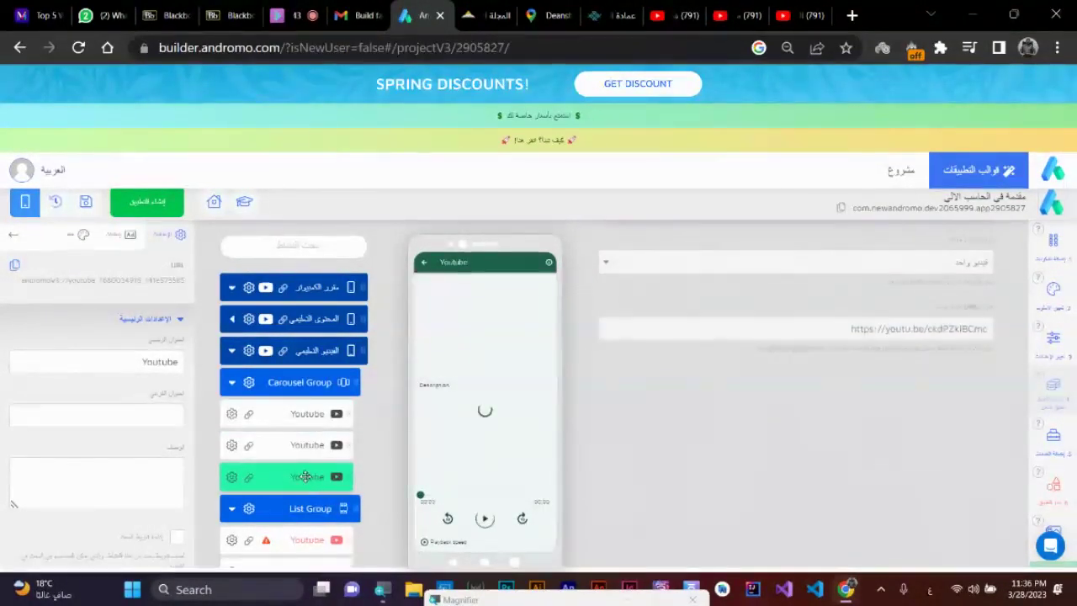
pyautogui.scroll(-2, 305, 476)
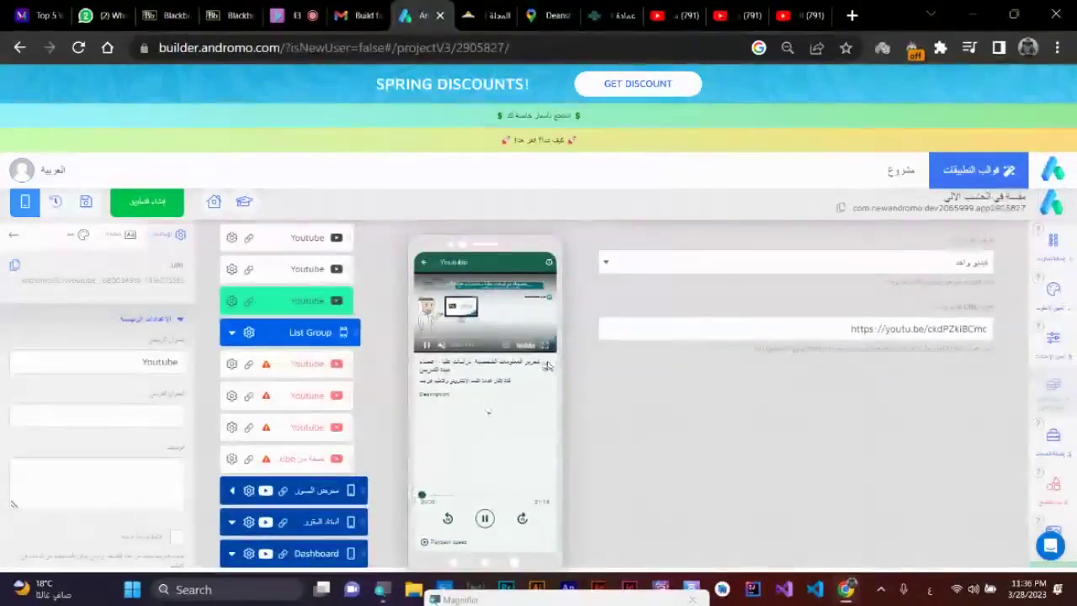
# - Browse the app preview's navigation drawer, then open the الفيديو التعليمي dashboard screen's settings
pyautogui.click(425, 264)
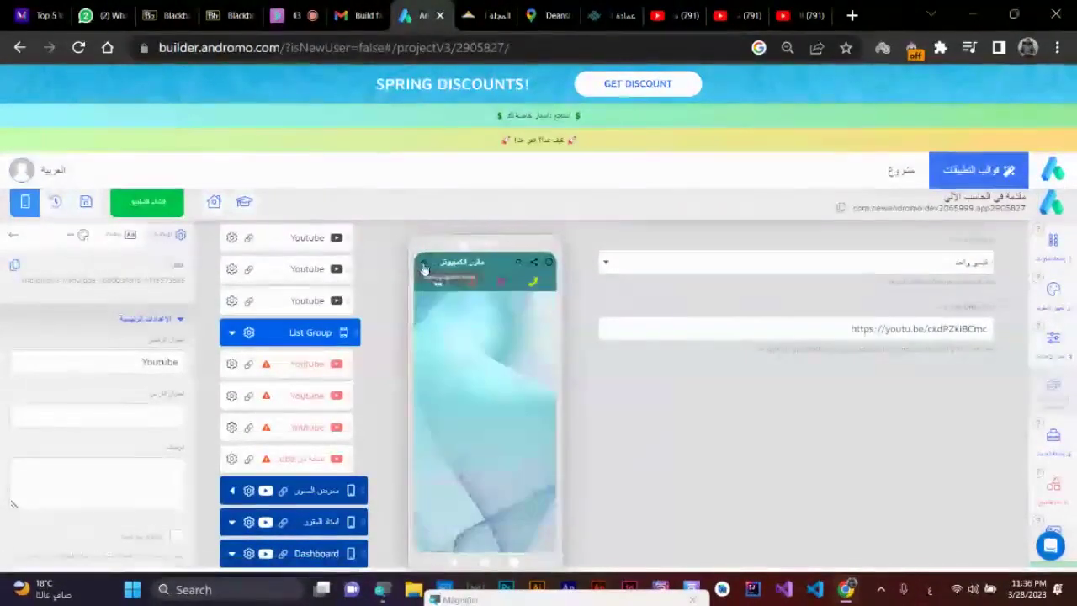
pyautogui.click(424, 262)
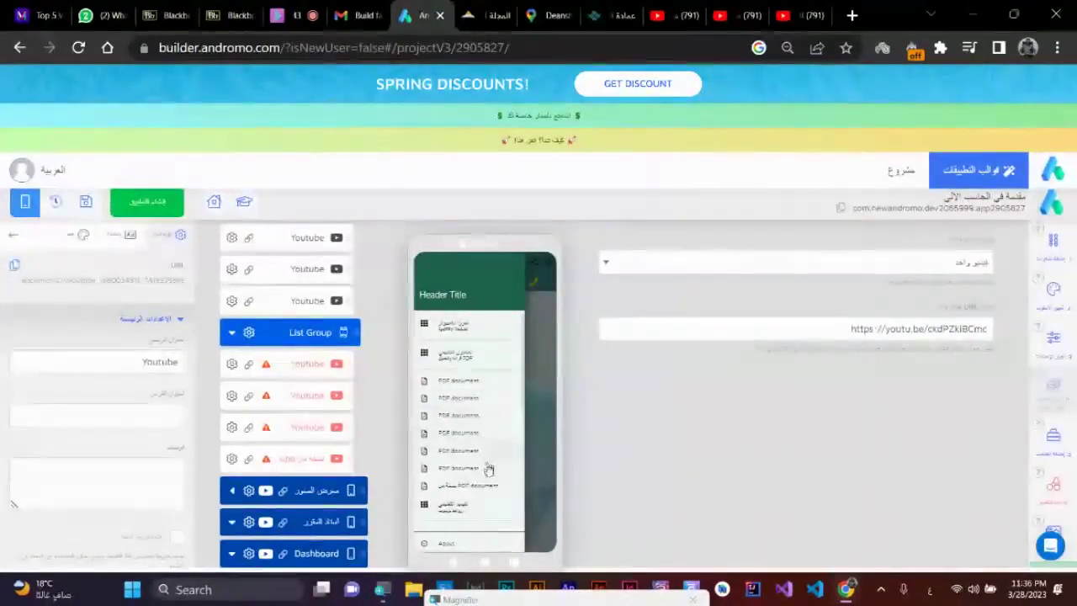
pyautogui.scroll(-3, 488, 471)
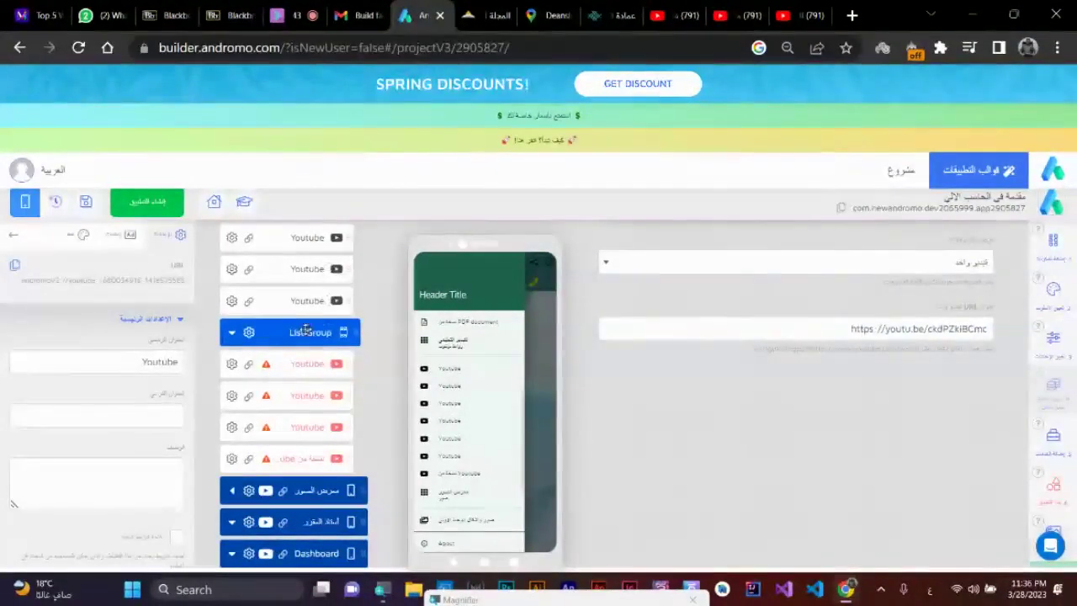
pyautogui.scroll(1, 304, 332)
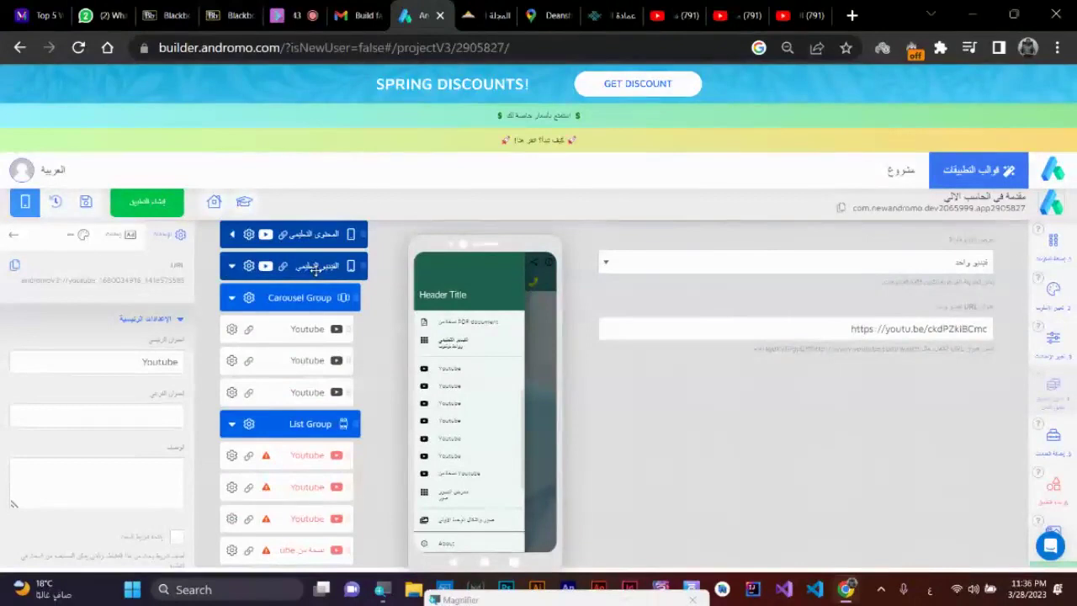
pyautogui.click(315, 268)
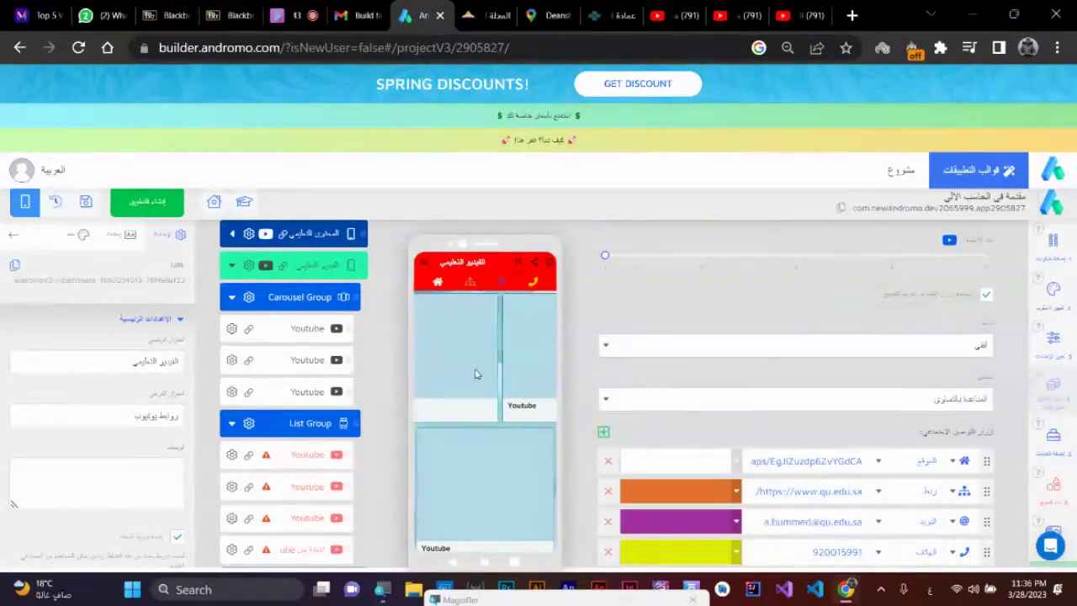
pyautogui.scroll(-2, 473, 505)
pyautogui.scroll(1, 527, 416)
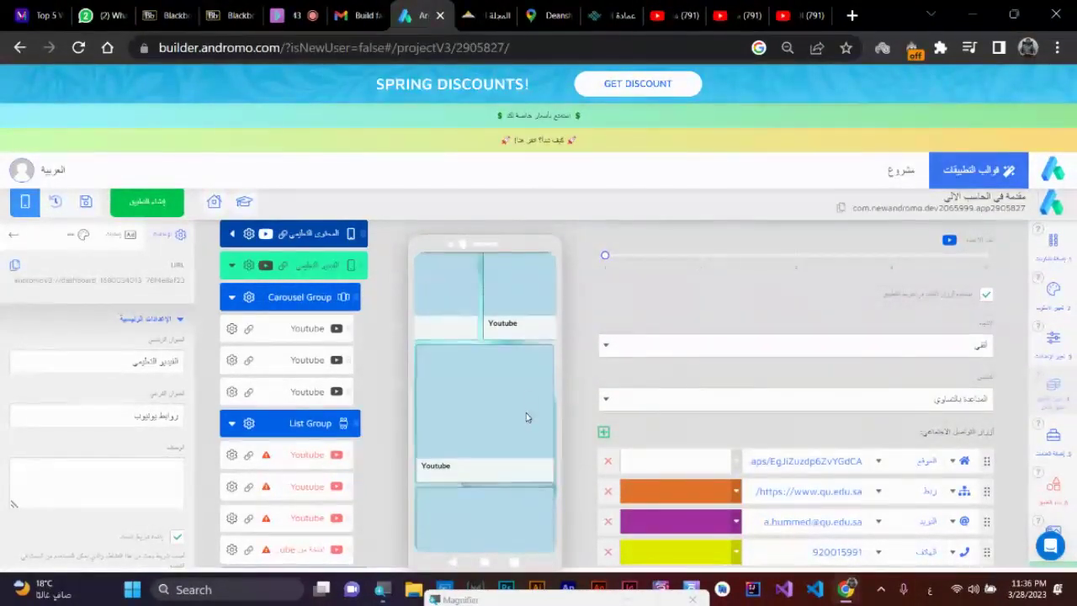
# - Delete three broken Youtube items from List Group, confirming each deletion
pyautogui.click(232, 455)
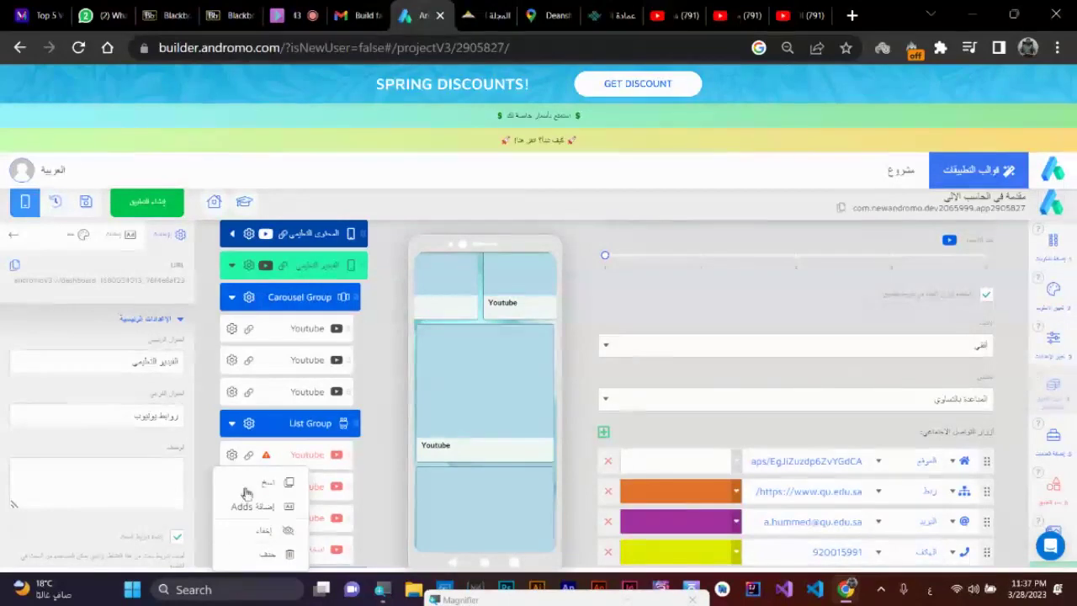
pyautogui.click(291, 558)
pyautogui.click(564, 348)
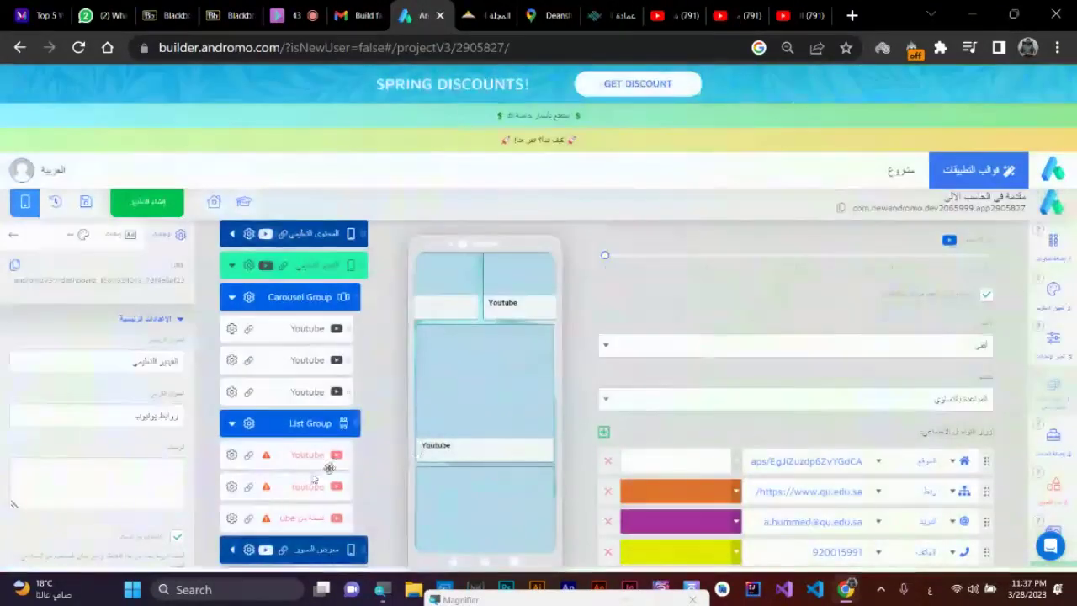
pyautogui.click(231, 518)
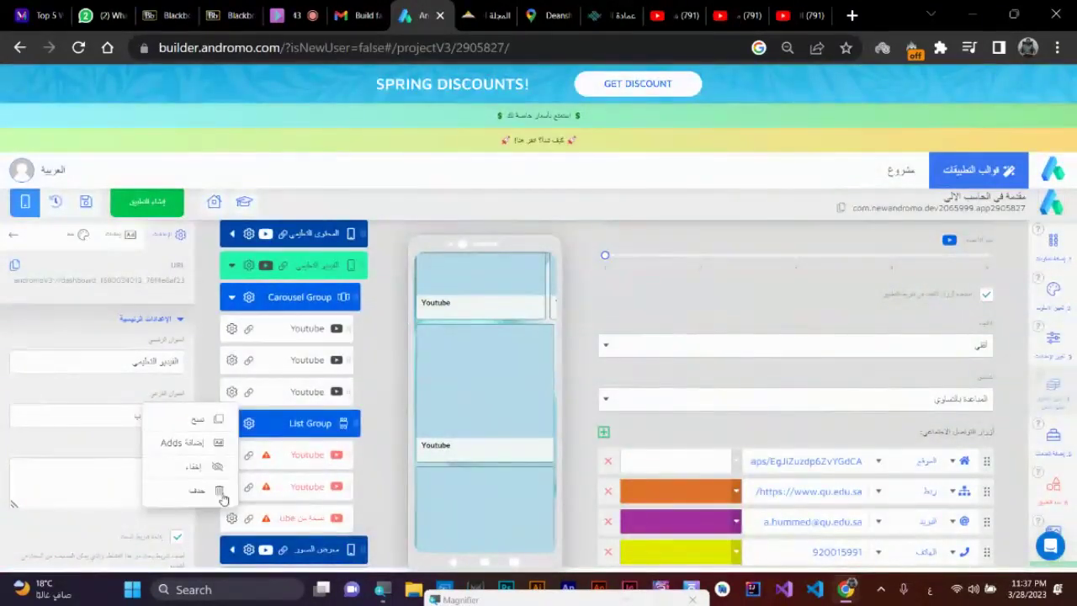
pyautogui.click(220, 492)
pyautogui.click(563, 348)
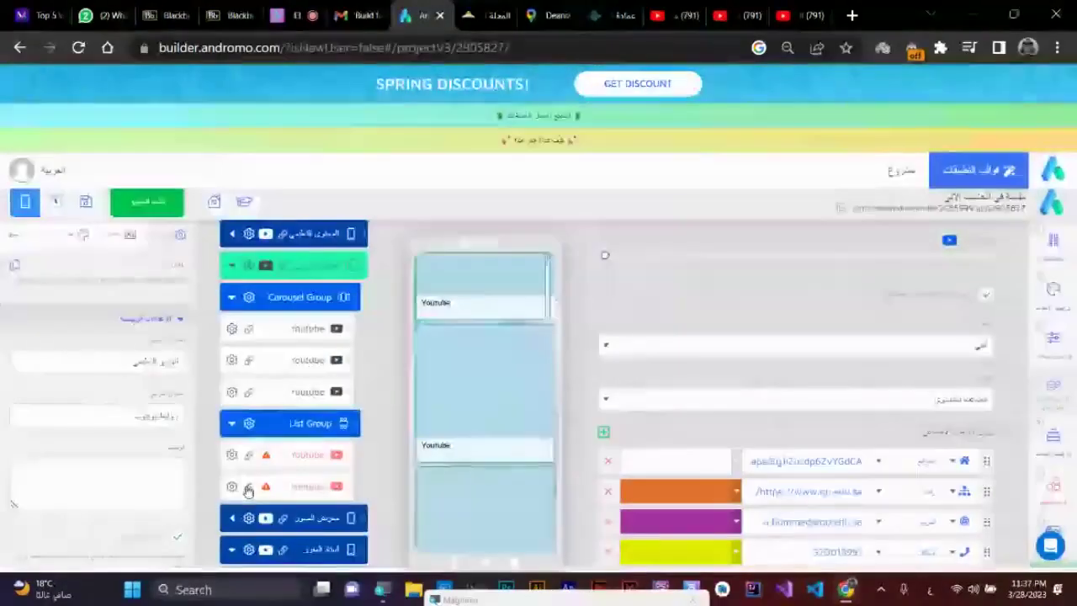
pyautogui.click(229, 488)
pyautogui.click(209, 466)
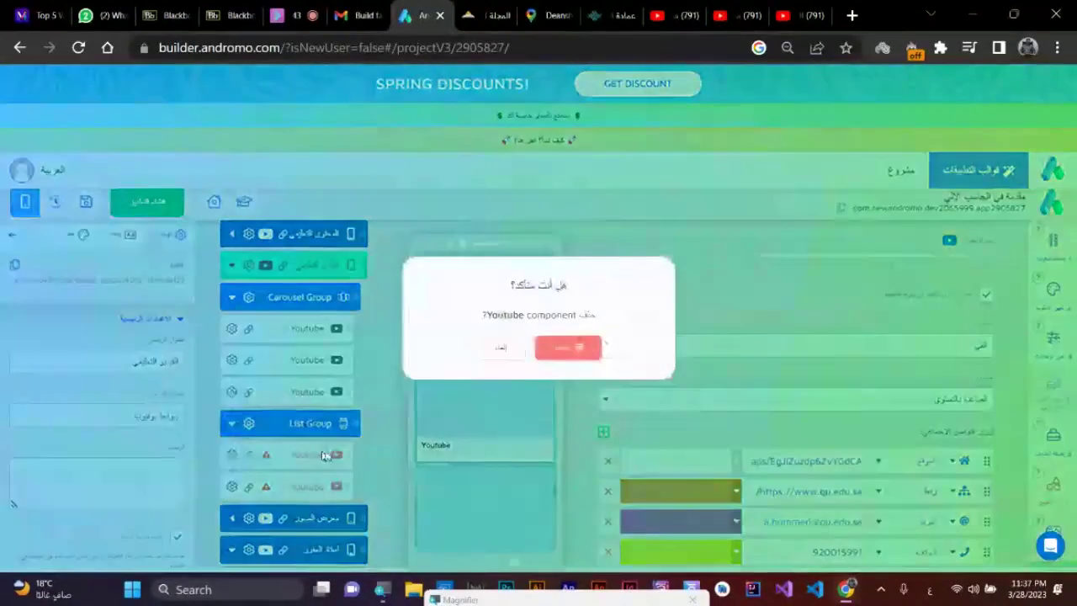
pyautogui.click(564, 349)
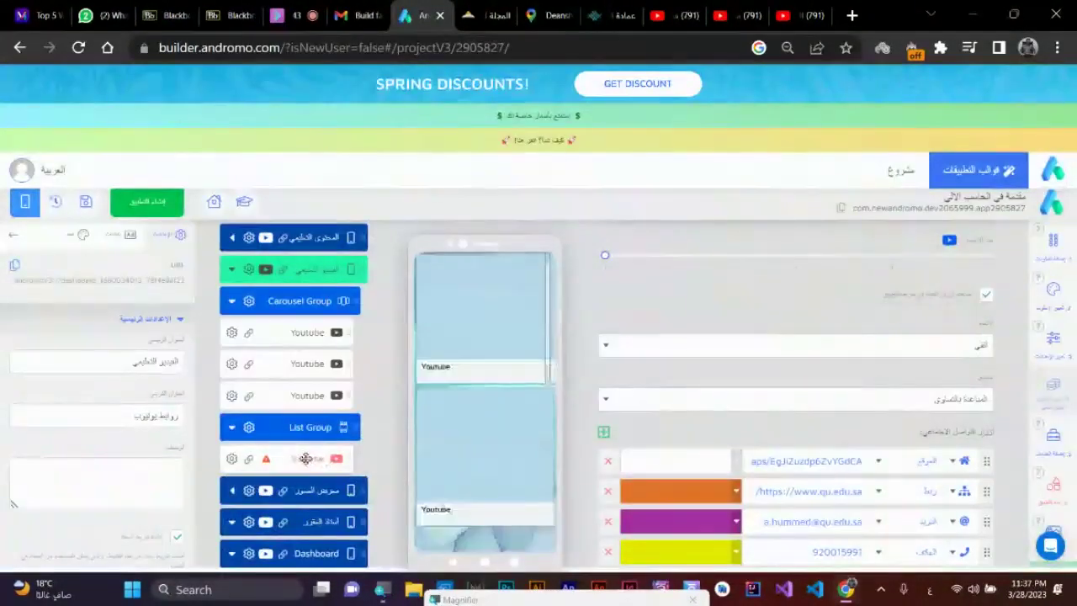
# - Copy the third carousel Youtube item twice into List Group and delete the last broken item
pyautogui.click(230, 396)
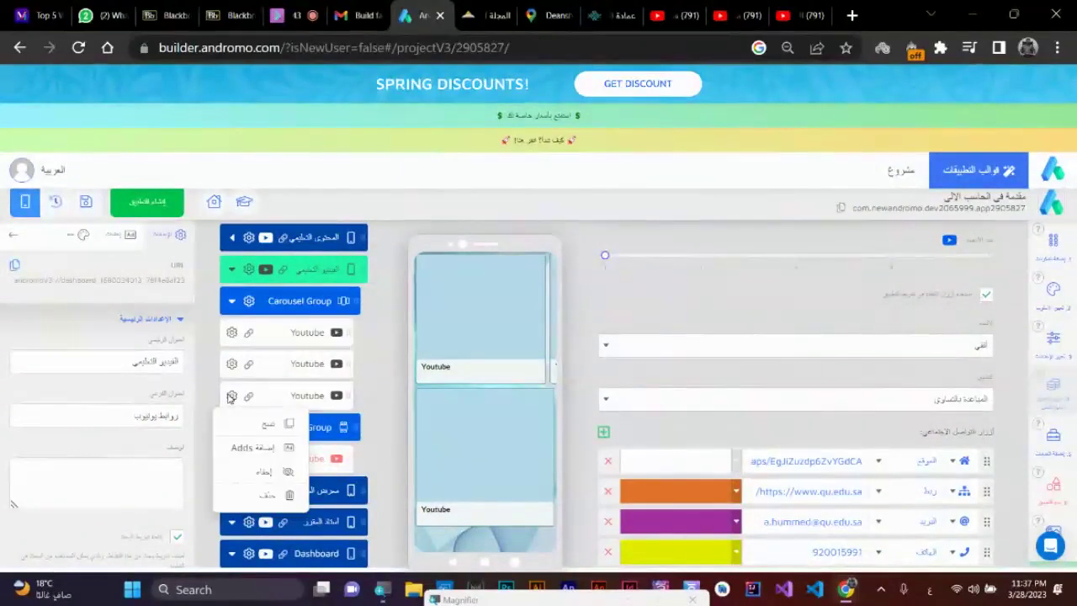
pyautogui.click(268, 426)
pyautogui.moveTo(312, 442); pyautogui.dragTo(312, 469)
pyautogui.click(232, 488)
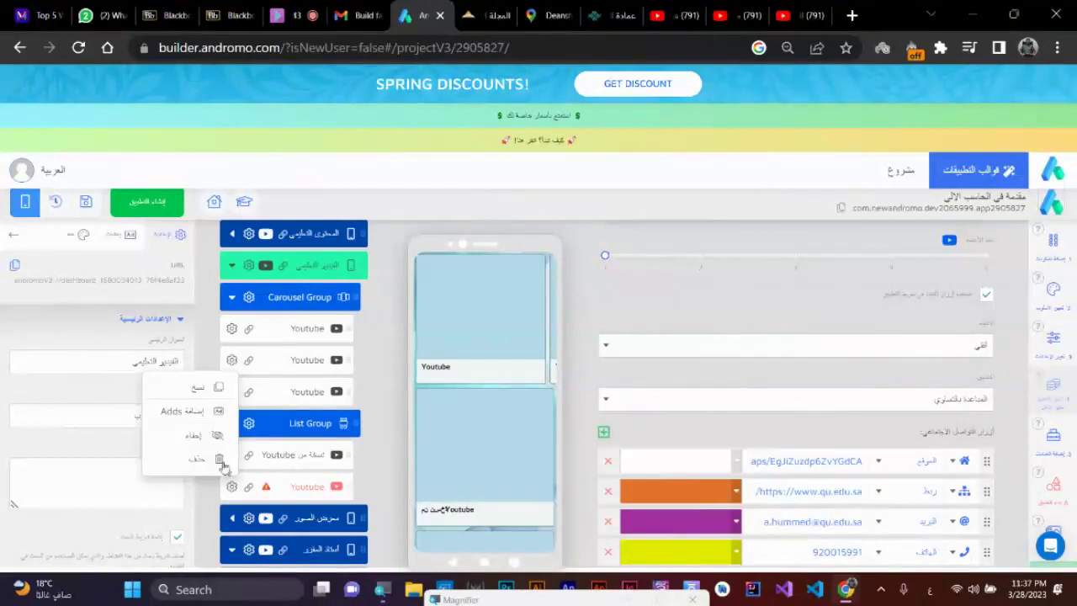
pyautogui.click(211, 467)
pyautogui.click(567, 346)
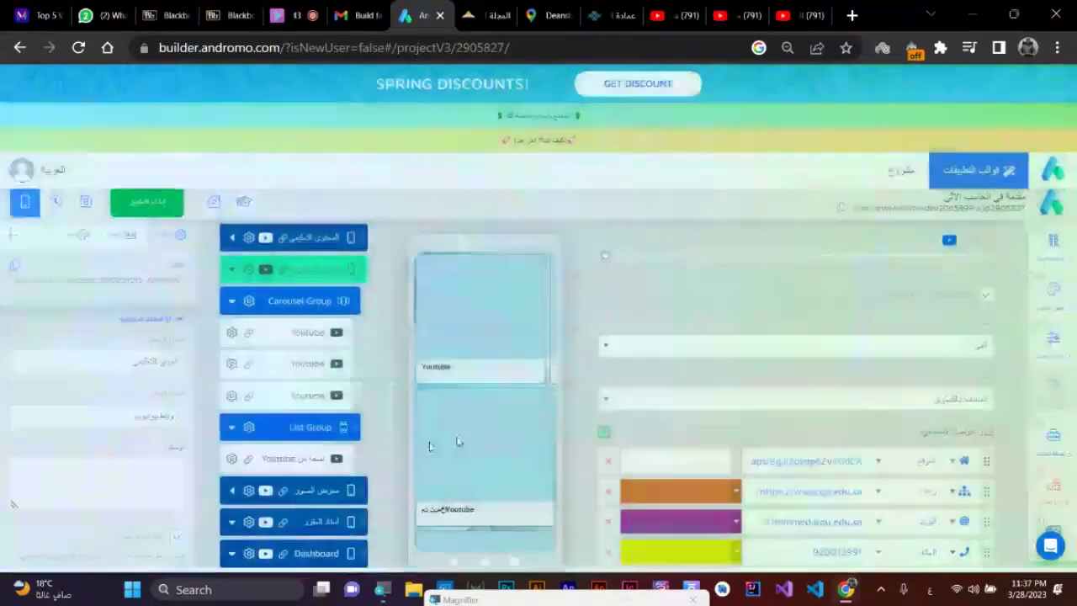
pyautogui.click(232, 396)
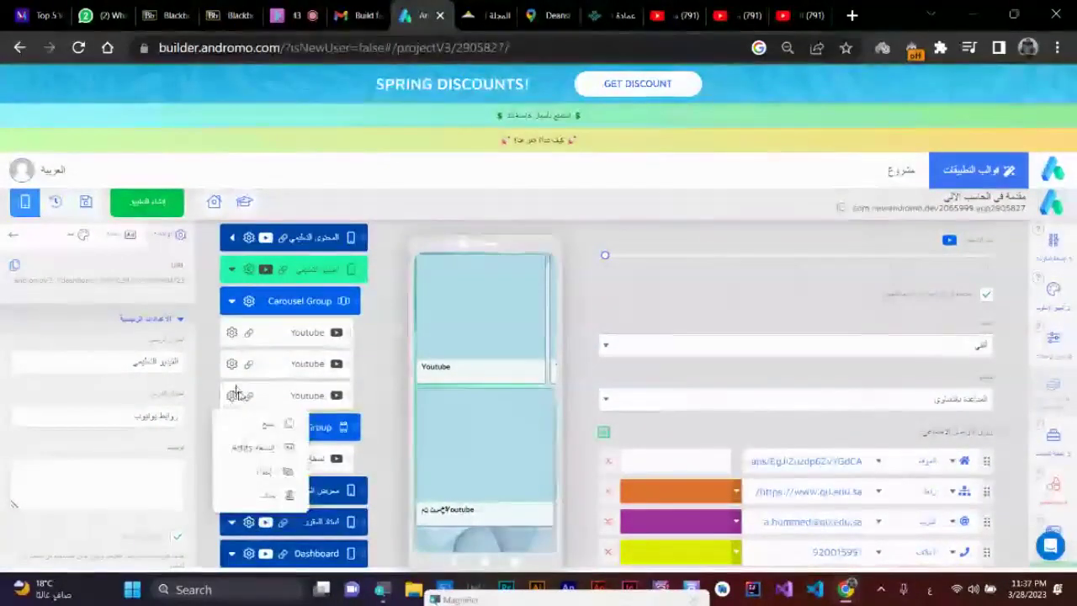
pyautogui.click(281, 423)
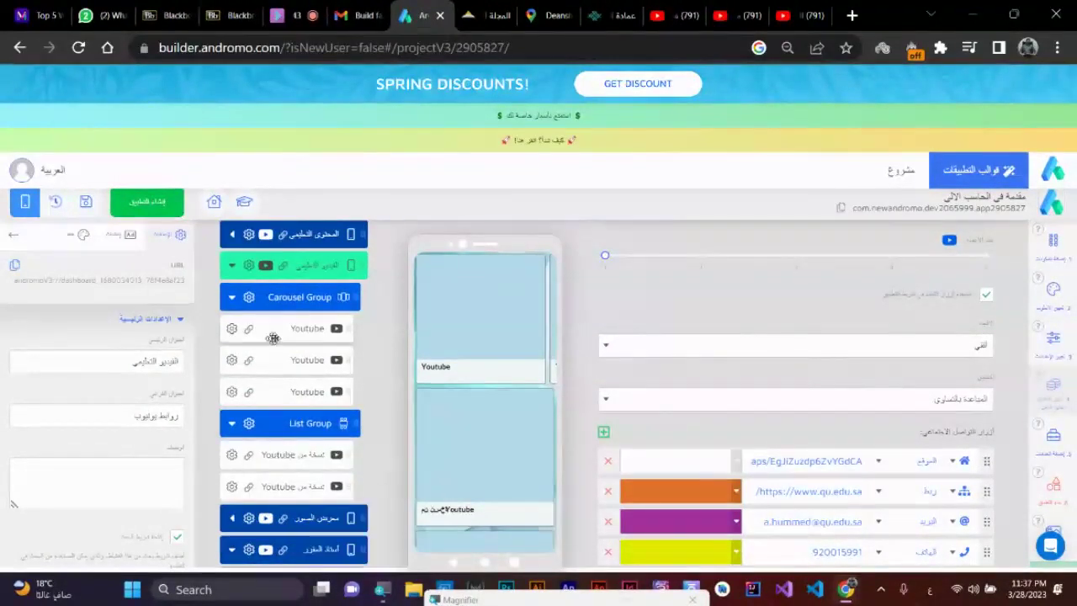
# - Retitle the first two carousel videos as الدرس 1 and المحاضرة الخامسة
pyautogui.click(299, 332)
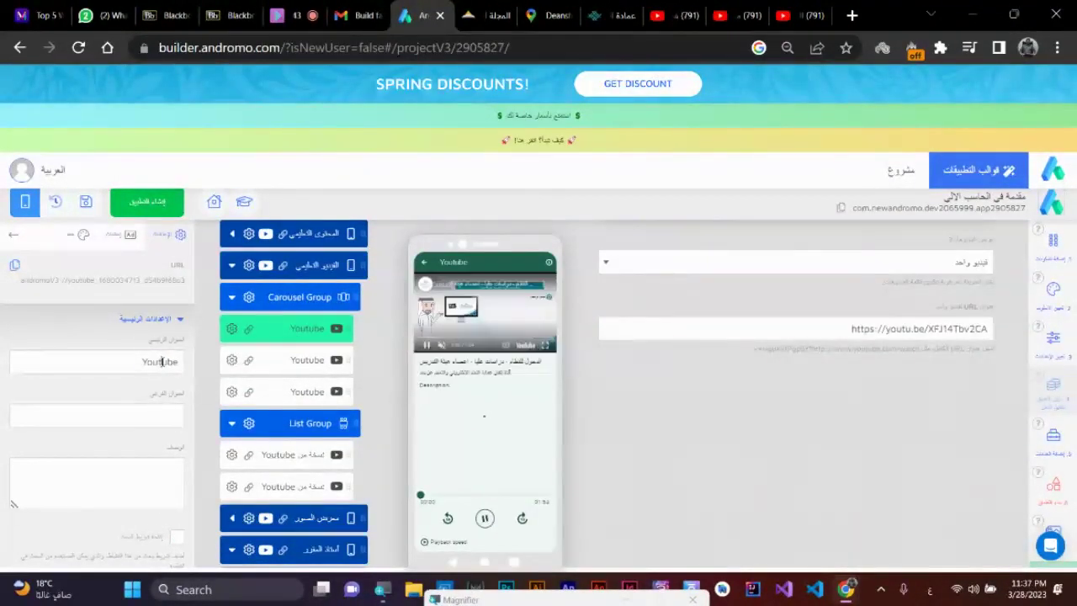
pyautogui.press('BackSpace')
pyautogui.write('ال')
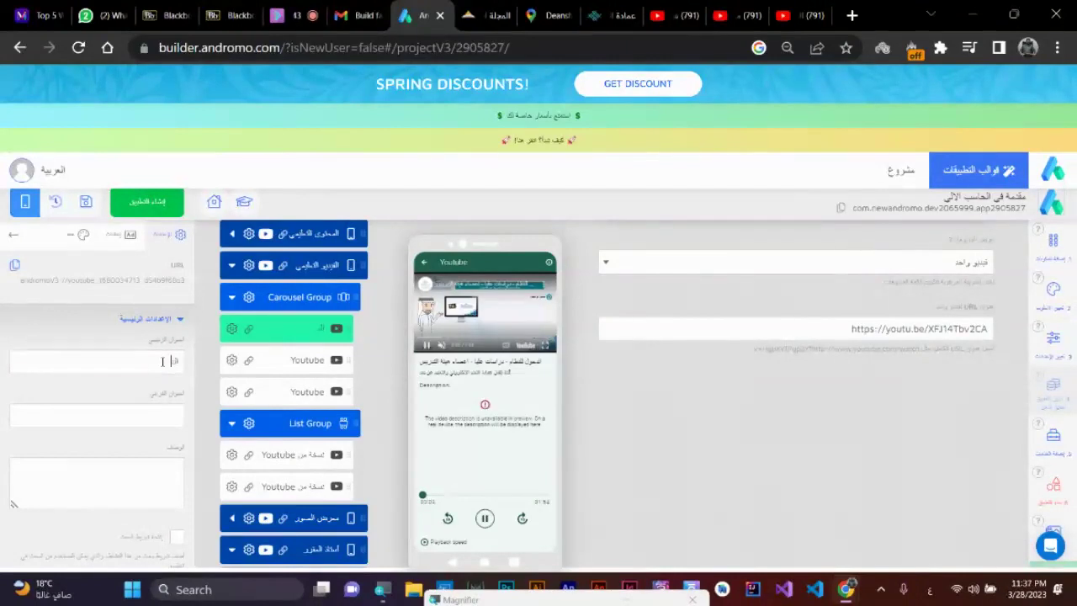
pyautogui.write('درس 1')
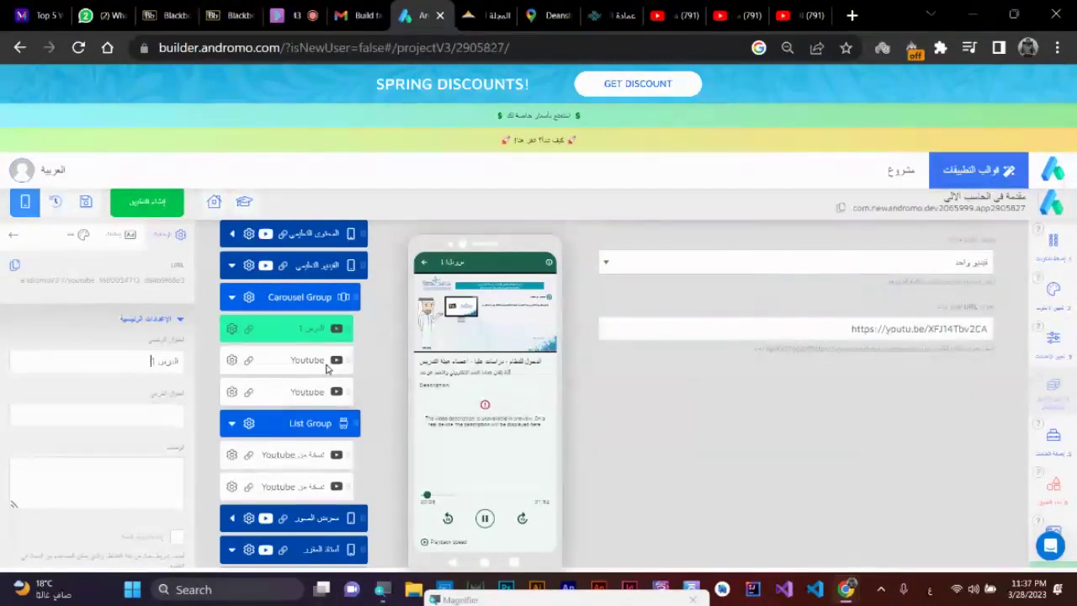
pyautogui.click(307, 362)
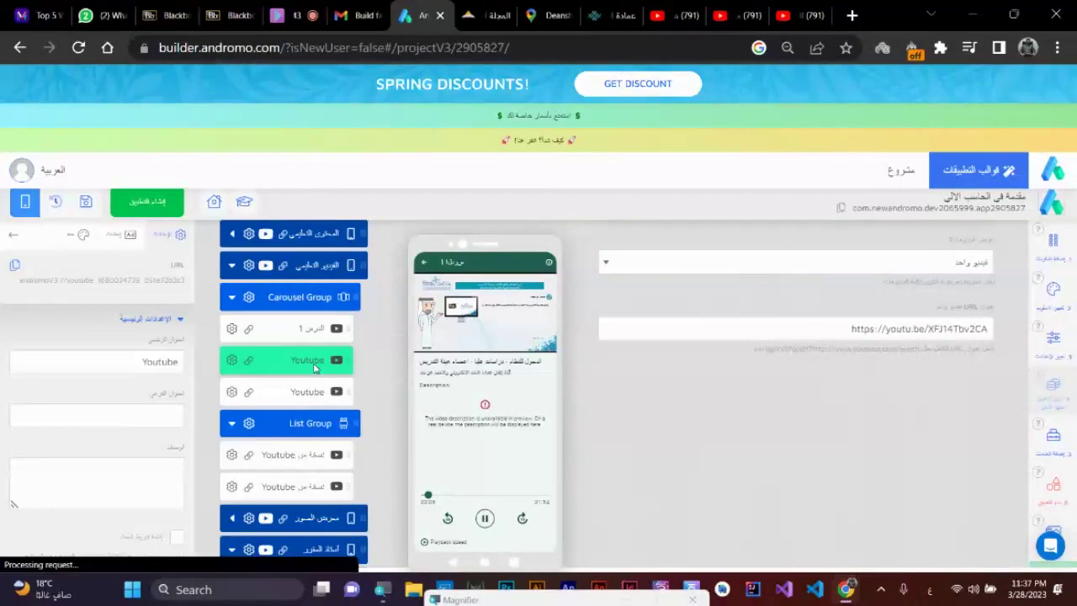
pyautogui.doubleClick(148, 360)
pyautogui.write('المح')
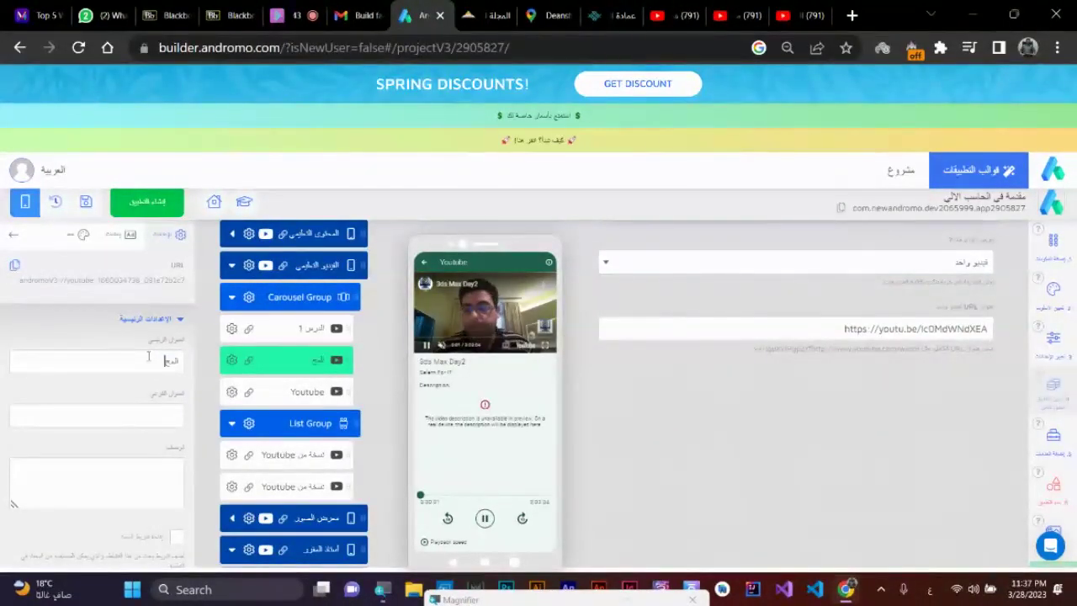
pyautogui.write('اضرة')
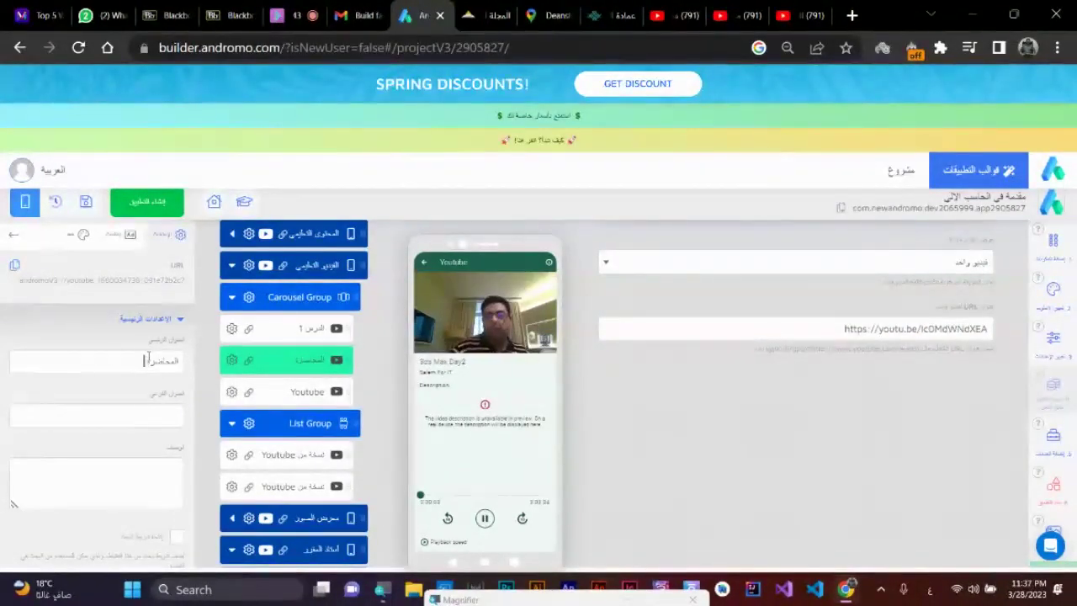
pyautogui.write(' الخامسة')
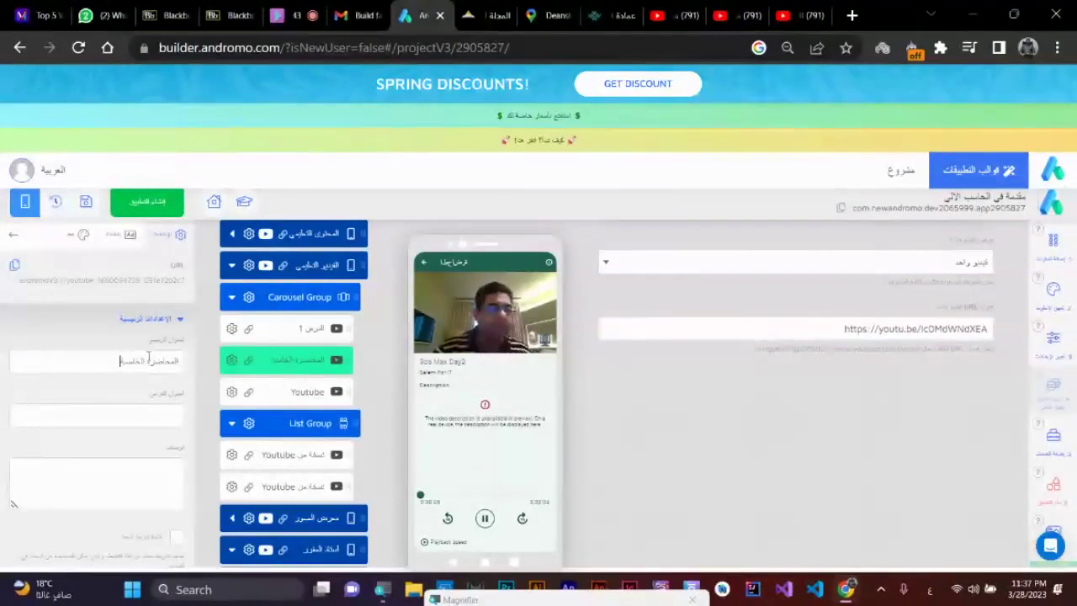
pyautogui.press('Return')
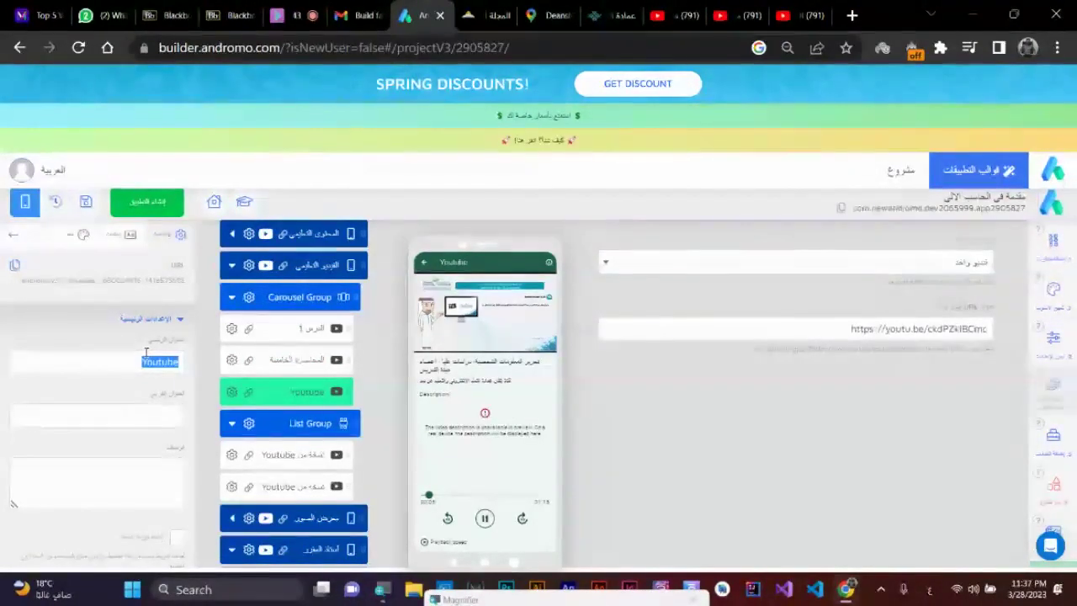
# - Rename the third carousel video to En and review the three renamed items
pyautogui.press('BackSpace')
pyautogui.write('ال')
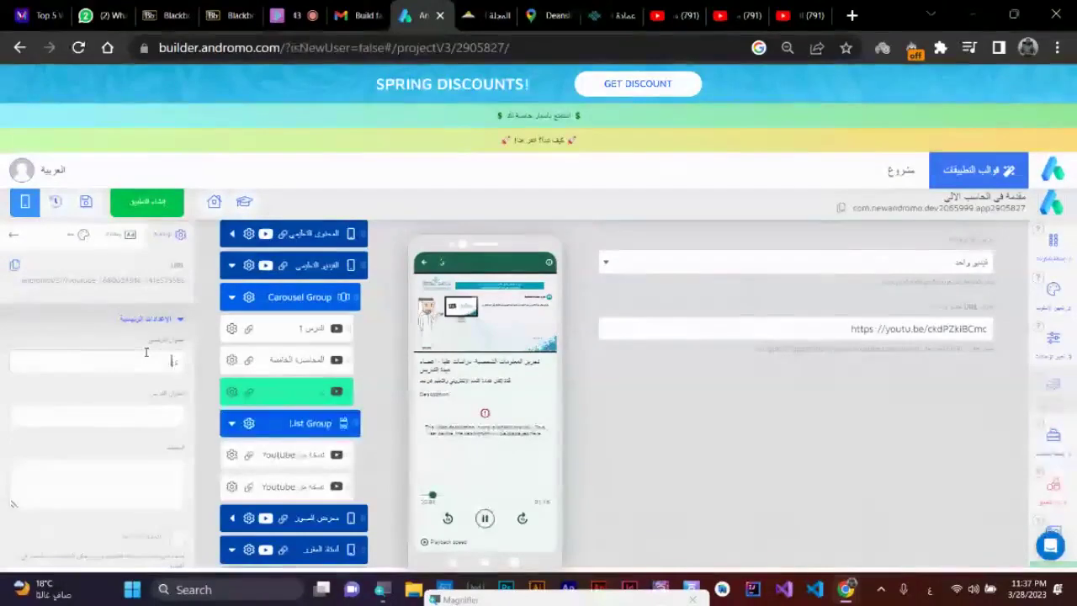
pyautogui.press('BackSpace')
pyautogui.write('En')
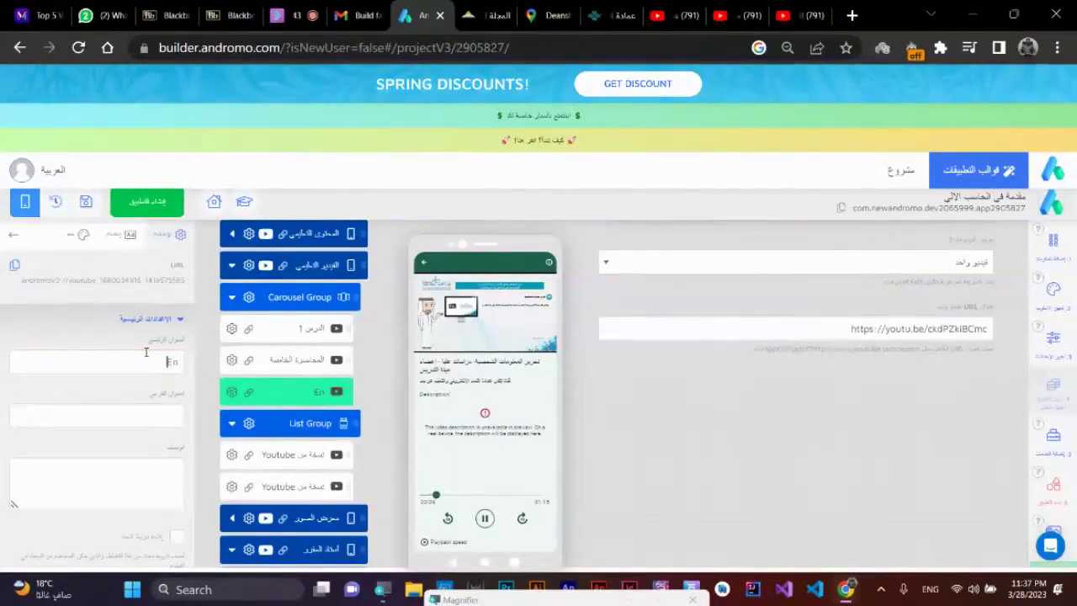
pyautogui.click(310, 331)
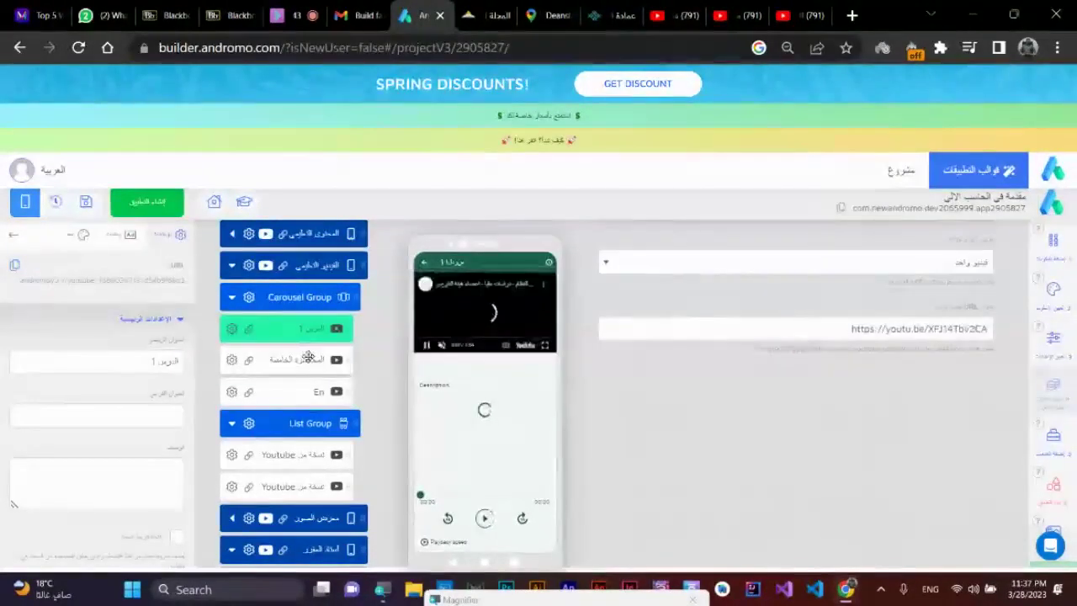
pyautogui.click(315, 360)
pyautogui.click(321, 395)
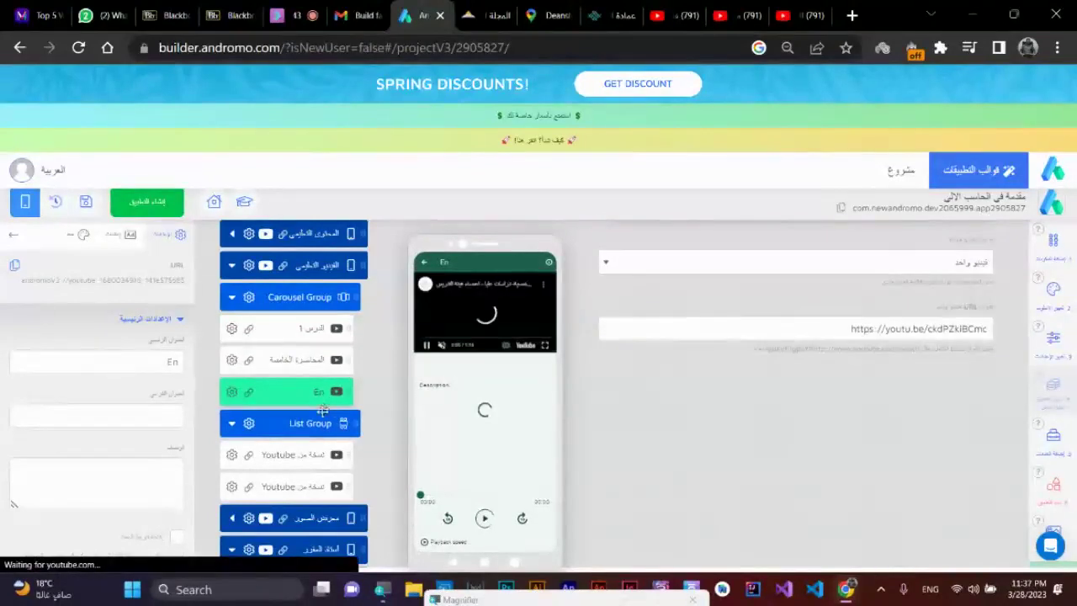
# - Rename the first List Group Youtube copy to Youtube 2 and check the other copy
pyautogui.click(319, 459)
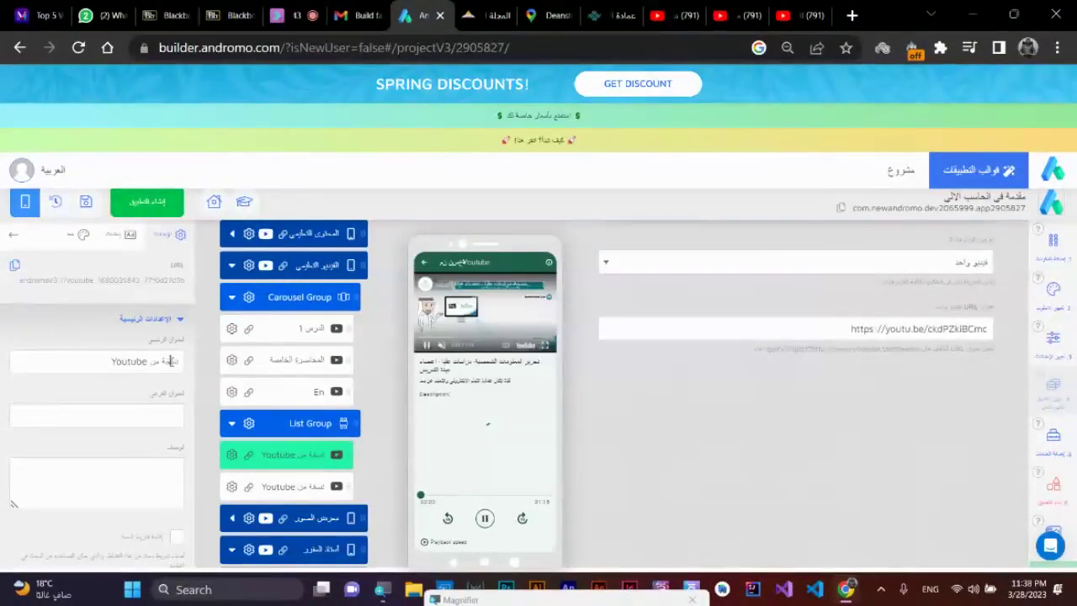
pyautogui.press('BackSpace')
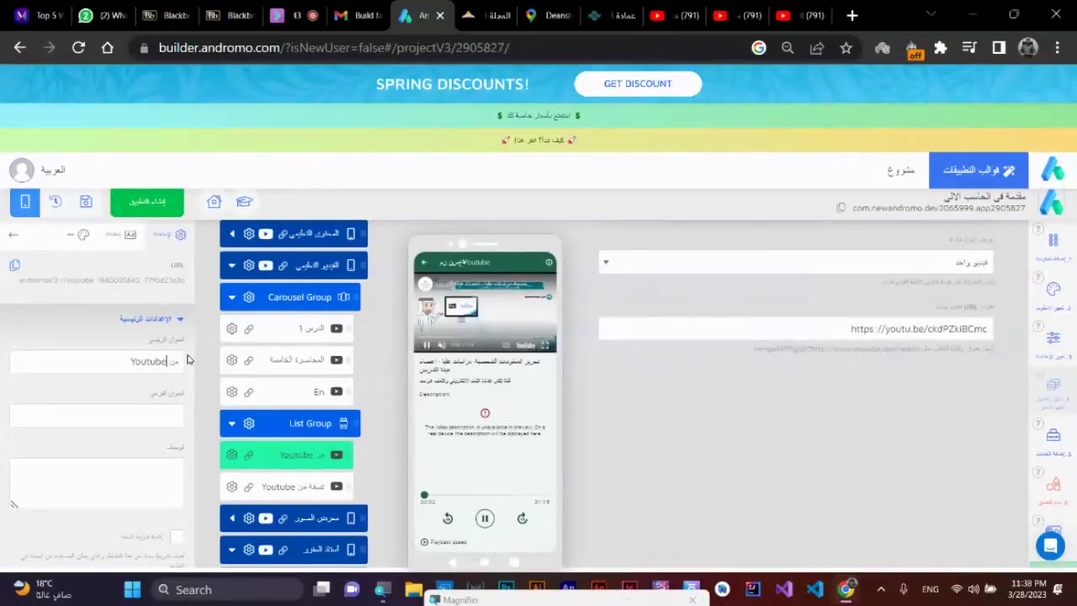
pyautogui.doubleClick(174, 361)
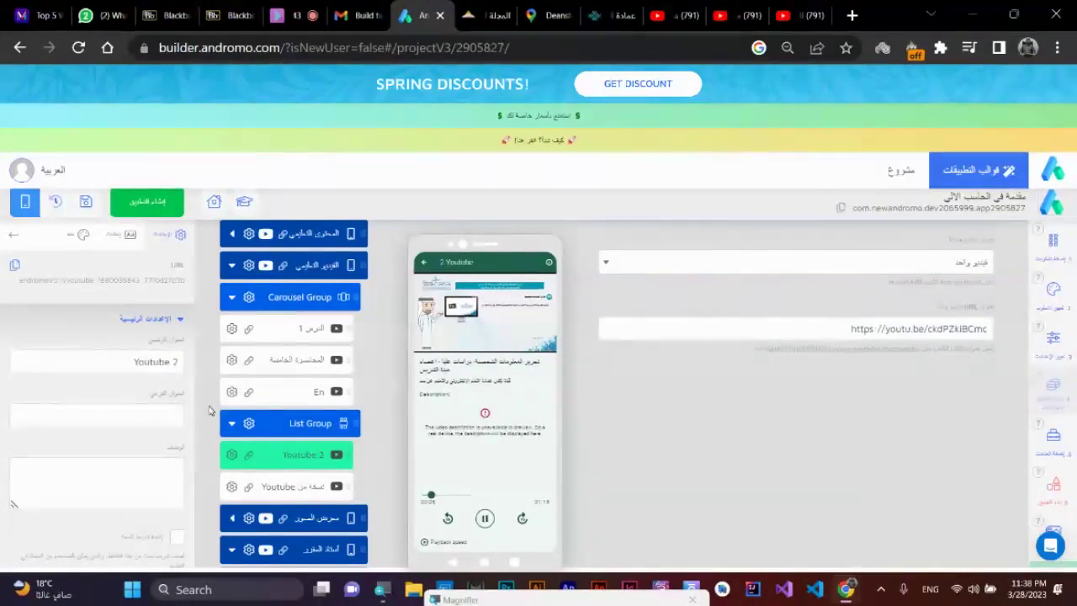
pyautogui.click(313, 477)
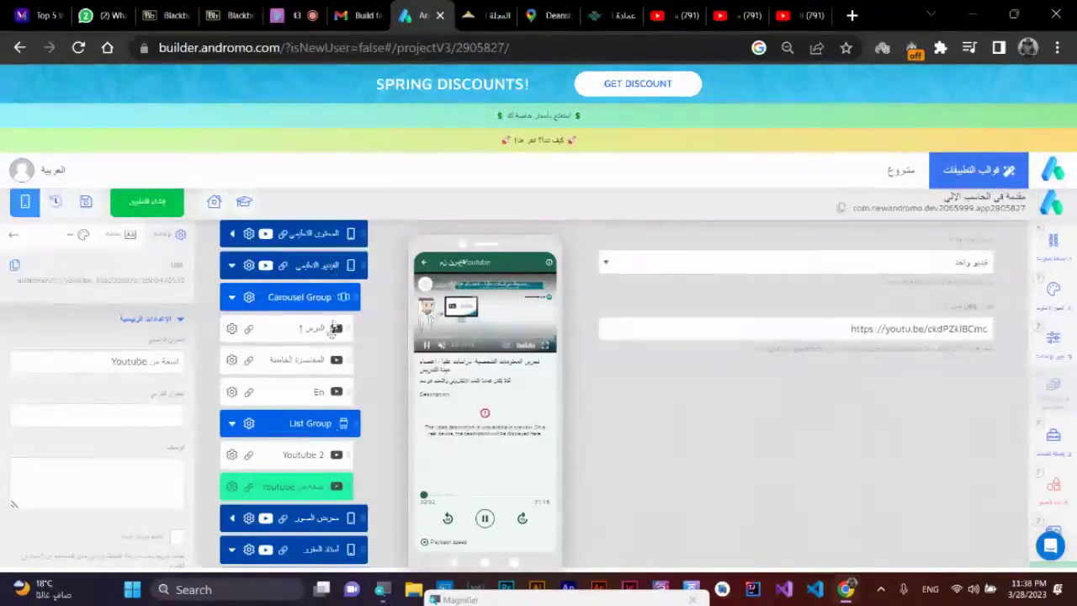
pyautogui.click(303, 483)
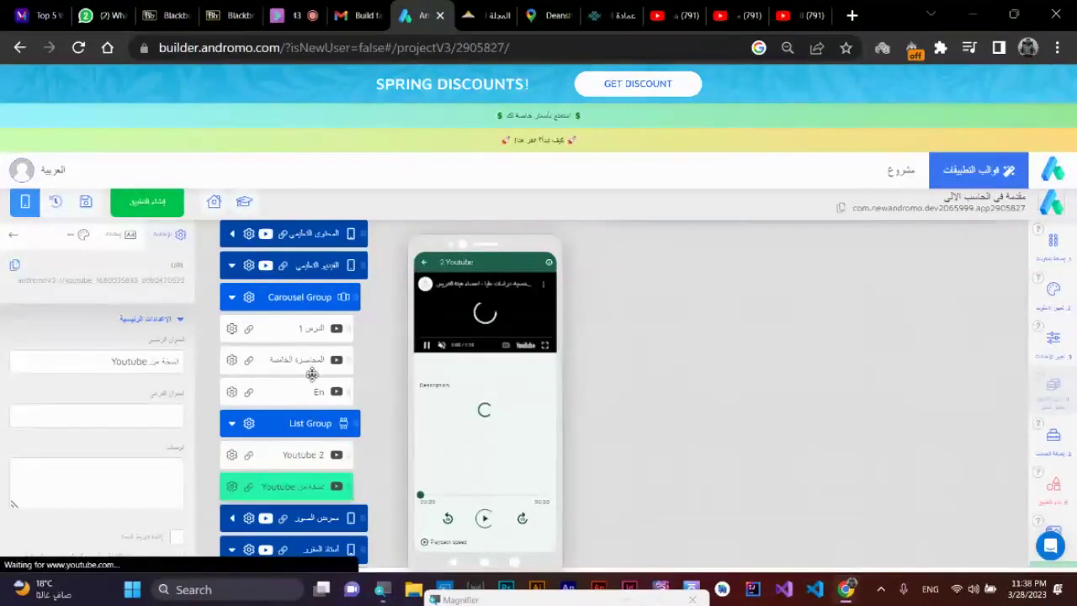
pyautogui.click(287, 294)
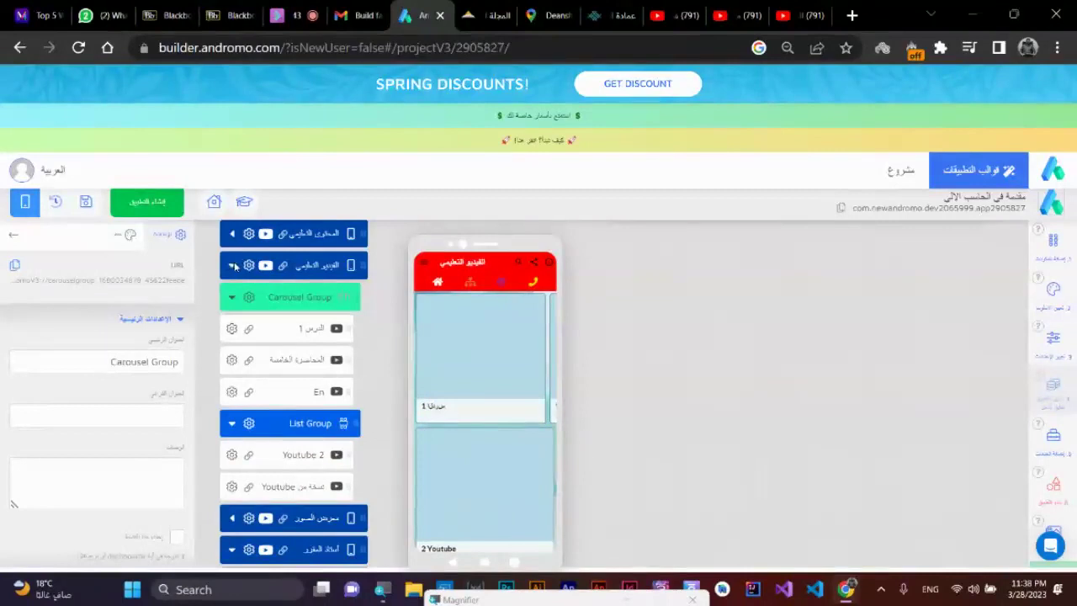
# - Open the first PDF item in المحتوى التعليمي's Carousel Group, then launch File Explorer
pyautogui.click(232, 265)
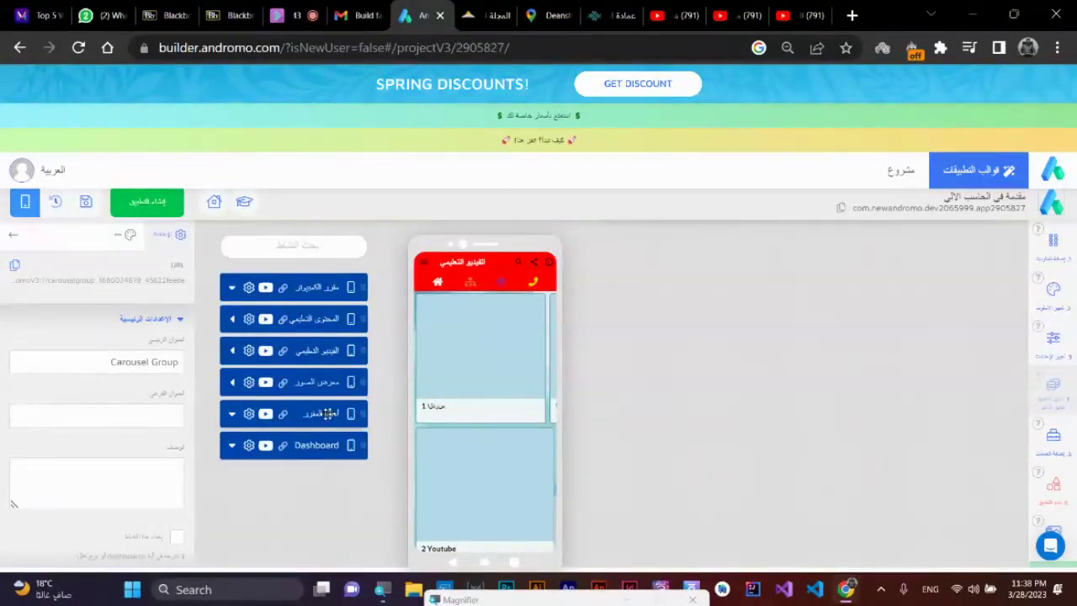
pyautogui.click(315, 386)
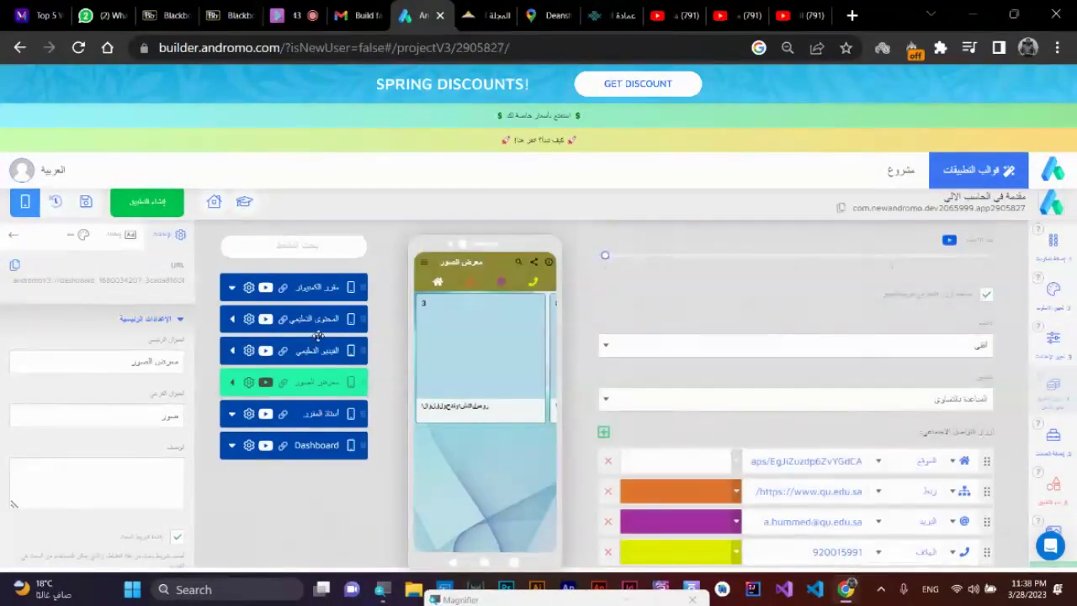
pyautogui.click(300, 322)
pyautogui.click(232, 319)
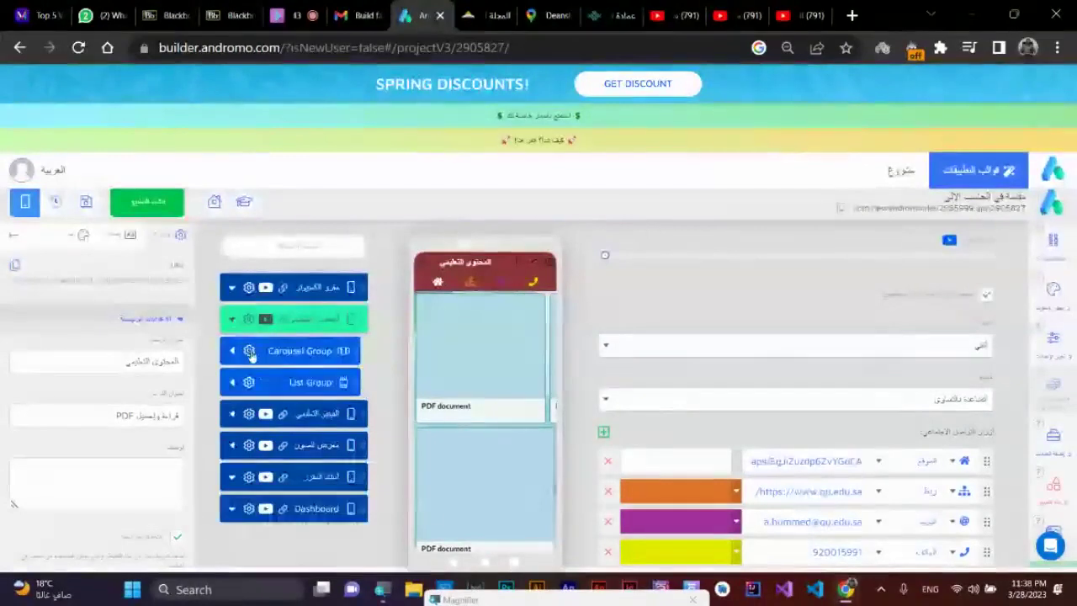
pyautogui.click(233, 351)
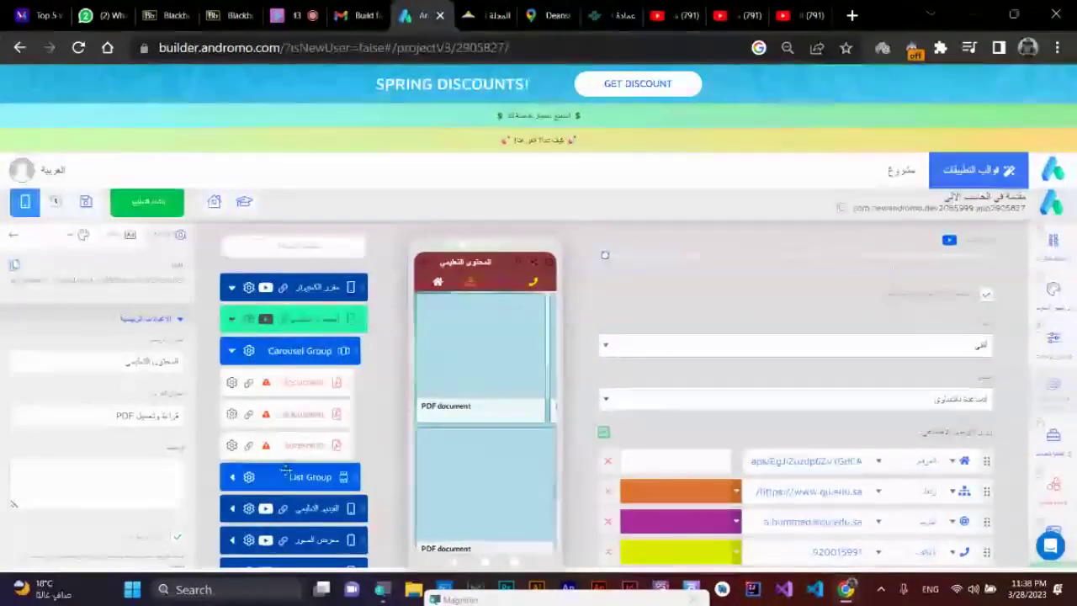
pyautogui.click(298, 383)
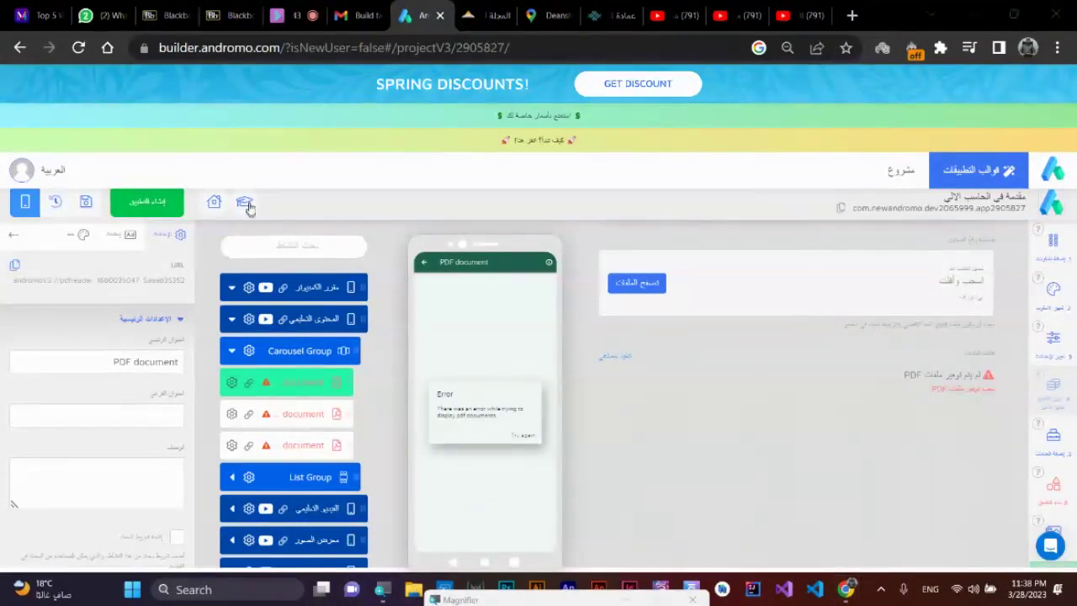
pyautogui.press('super+e')
# - Maximize File Explorer and open the Desktop PDF 'تقييم المجلات المصرية و المحلية' in Edge
pyautogui.press('super+Up')
pyautogui.click(376, 45)
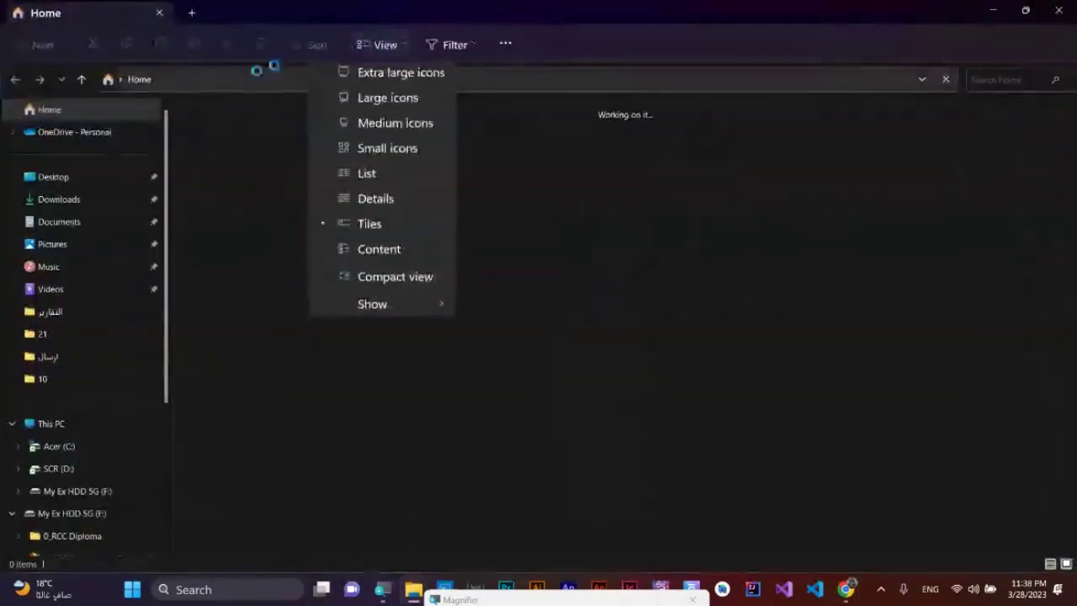
pyautogui.click(55, 177)
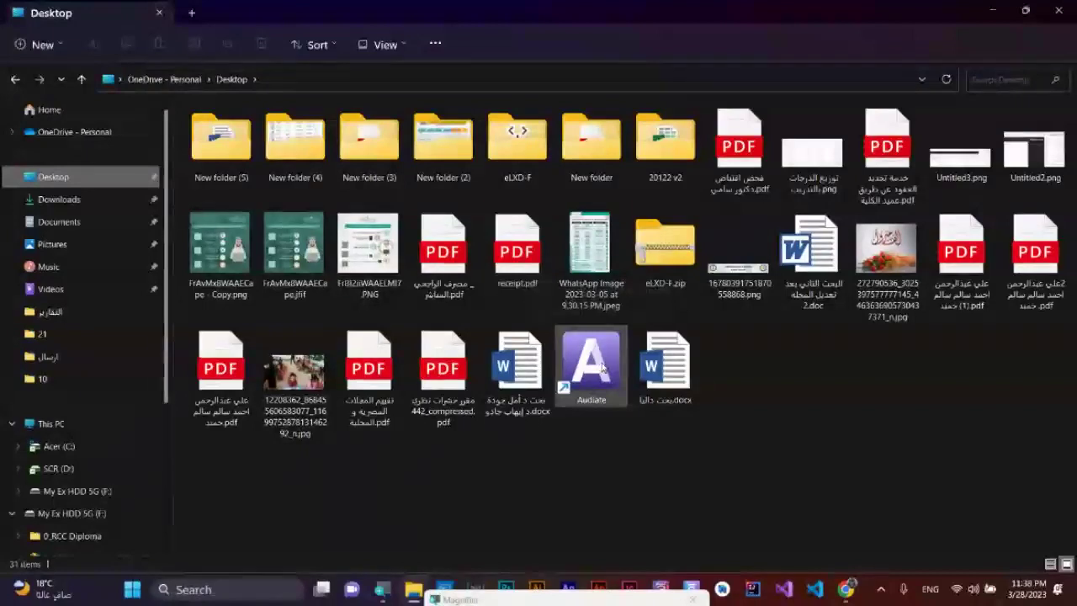
pyautogui.click(955, 300)
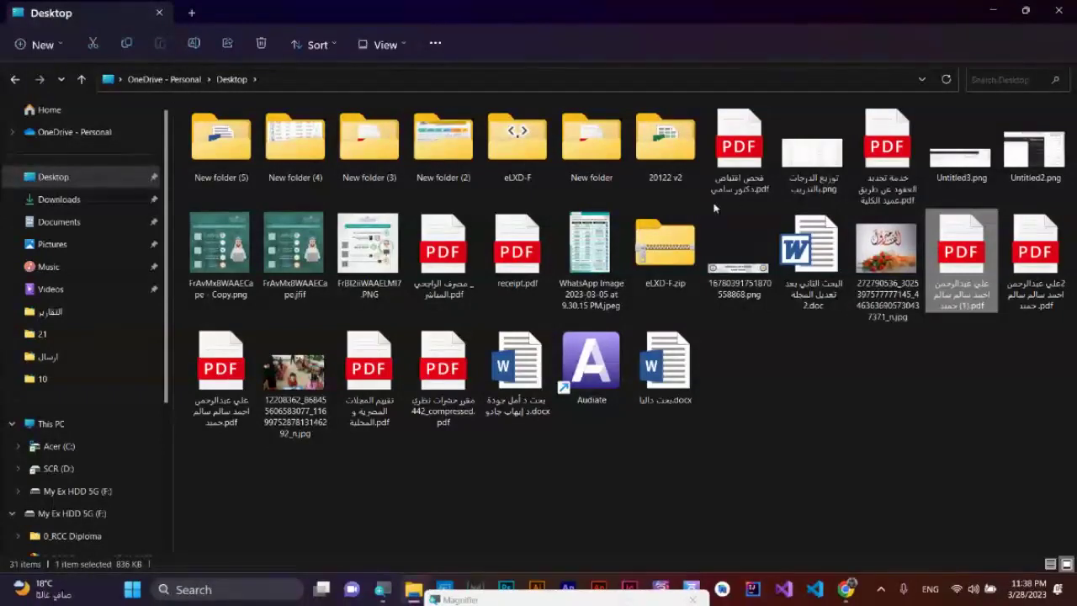
pyautogui.click(729, 168)
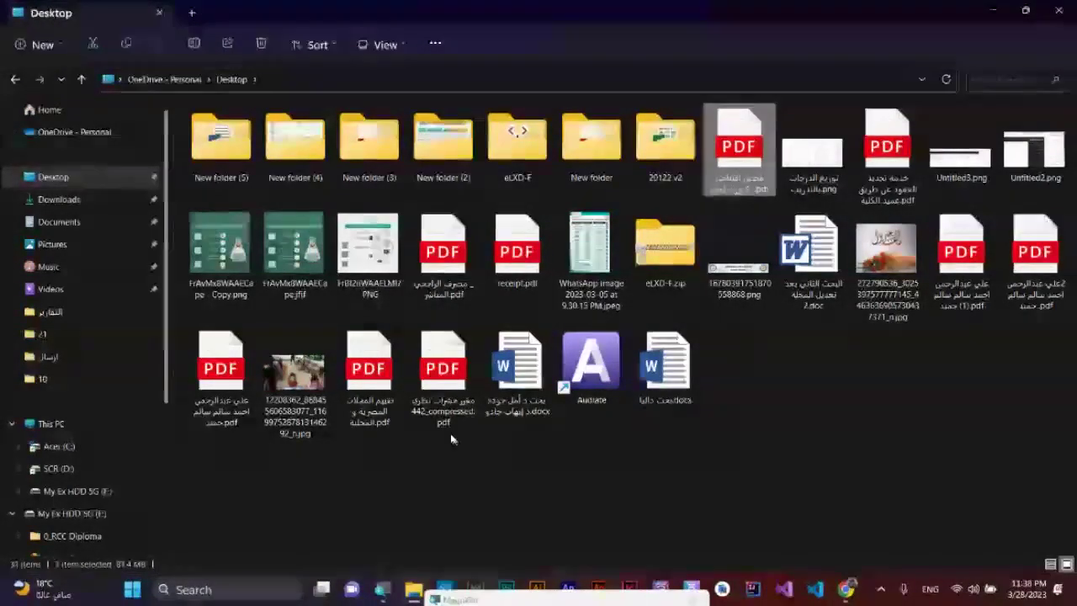
pyautogui.click(374, 423)
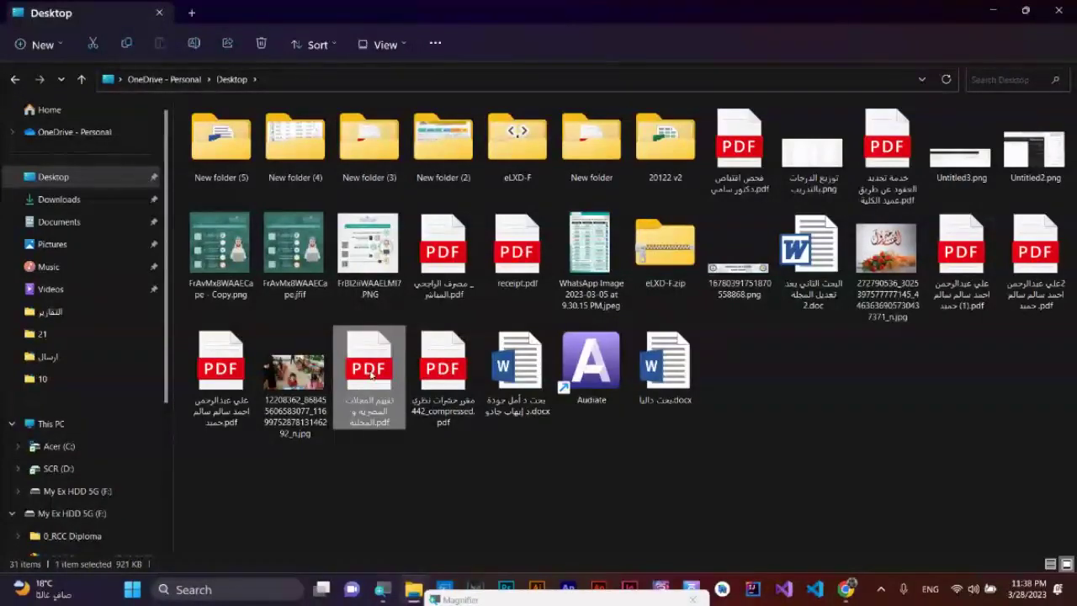
pyautogui.doubleClick(370, 374)
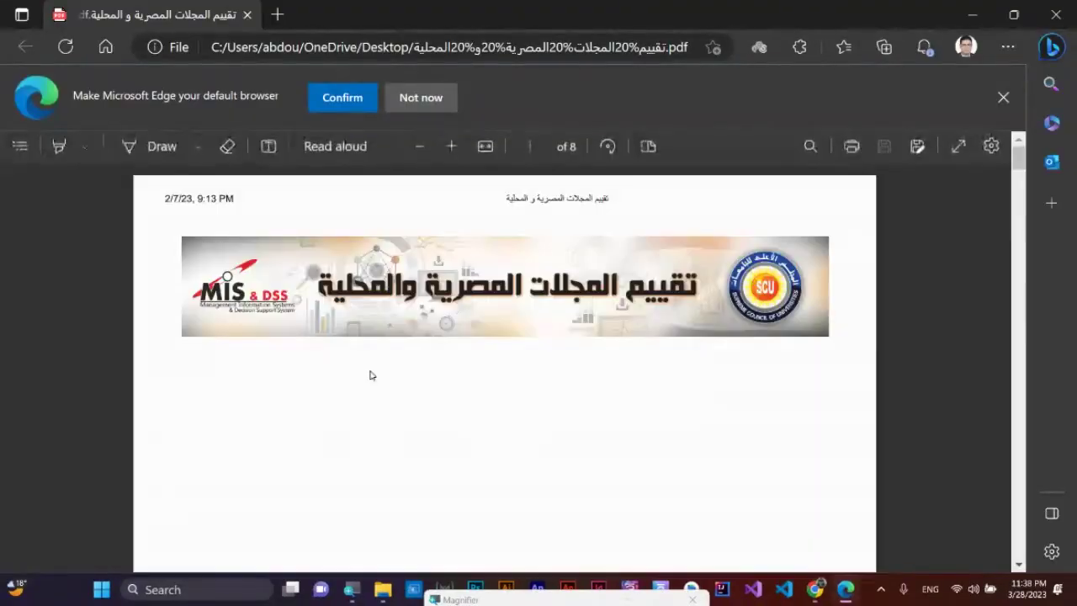
# - Scroll through the journal evaluation PDF, then close Edge
pyautogui.scroll(-10, 627, 419)
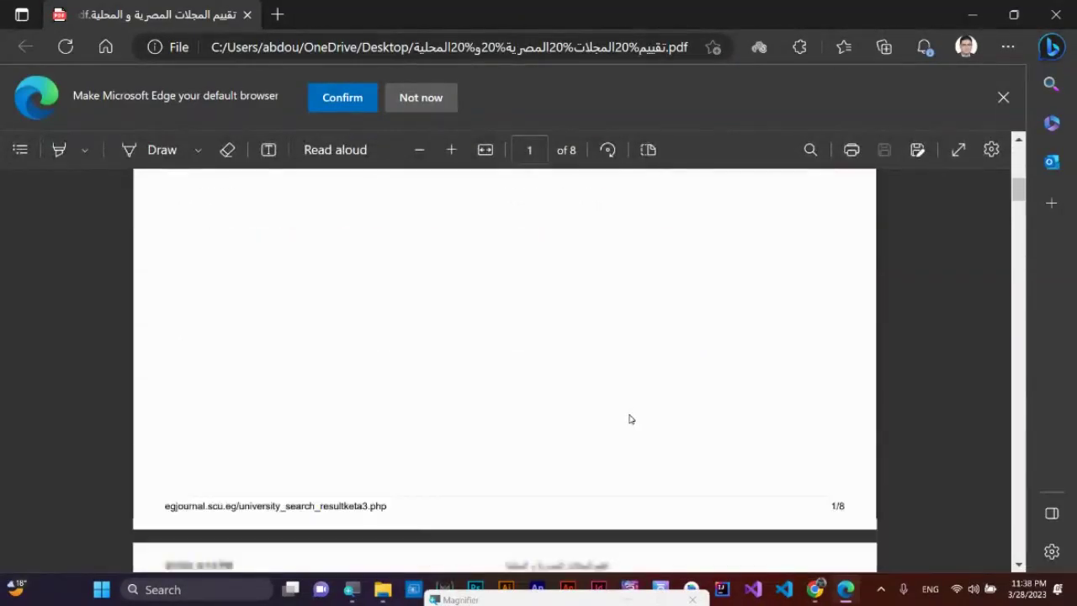
pyautogui.scroll(-15, 634, 418)
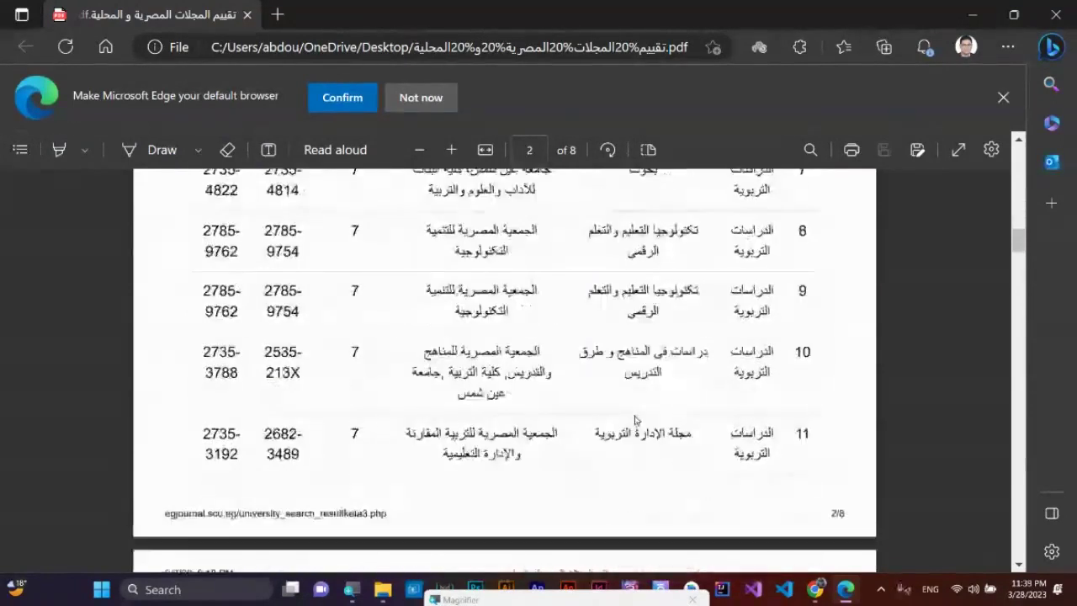
pyautogui.scroll(-3, 646, 418)
pyautogui.click(1055, 14)
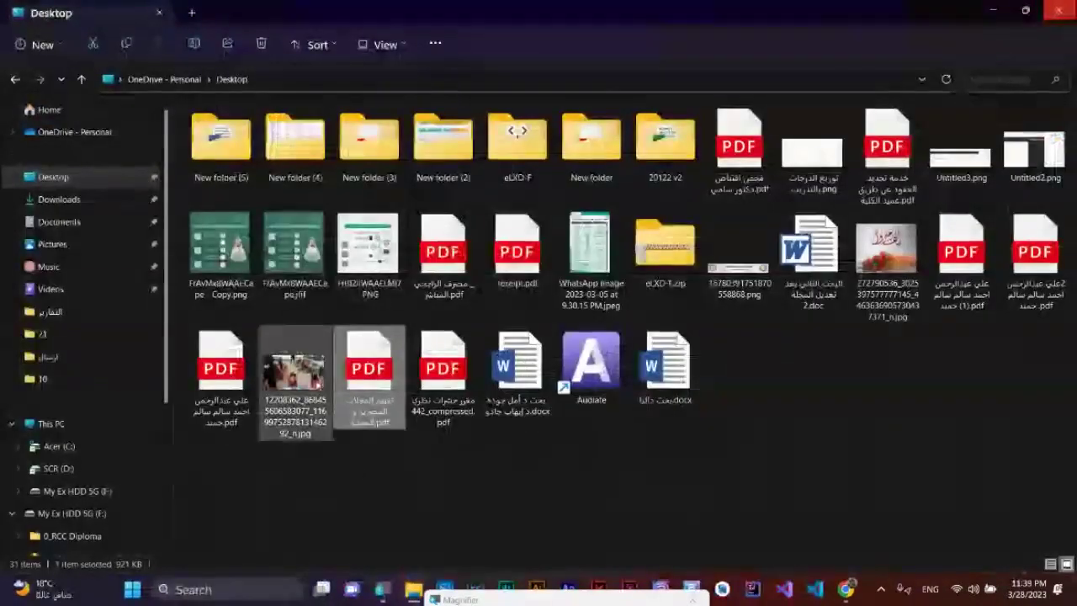
# - Open the one-page student grades report PDF, scroll through it, and close it
pyautogui.click(217, 412)
pyautogui.doubleClick(217, 360)
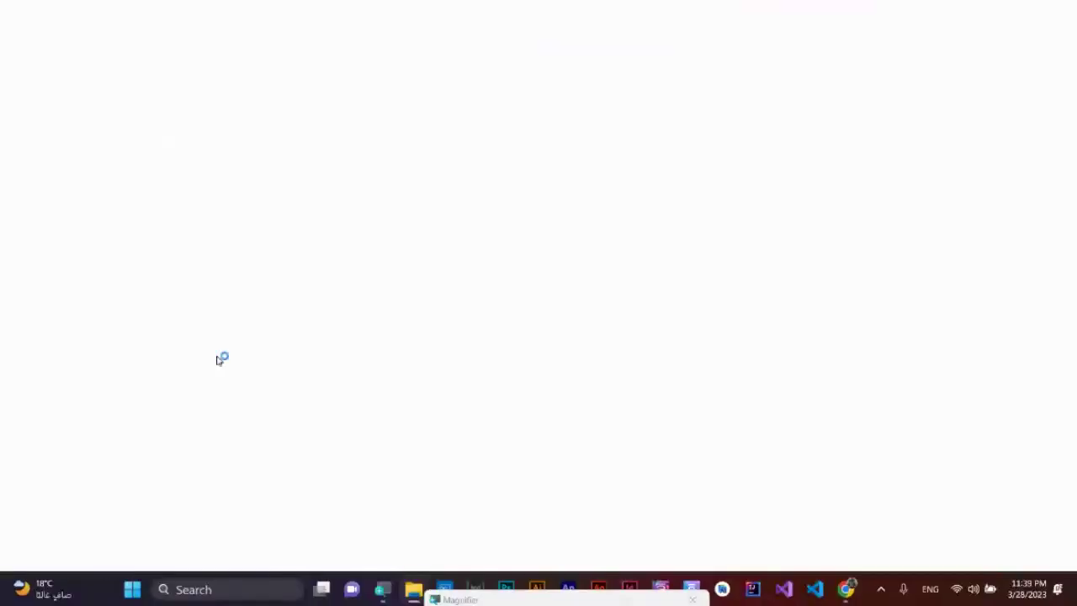
pyautogui.scroll(-5, 813, 355)
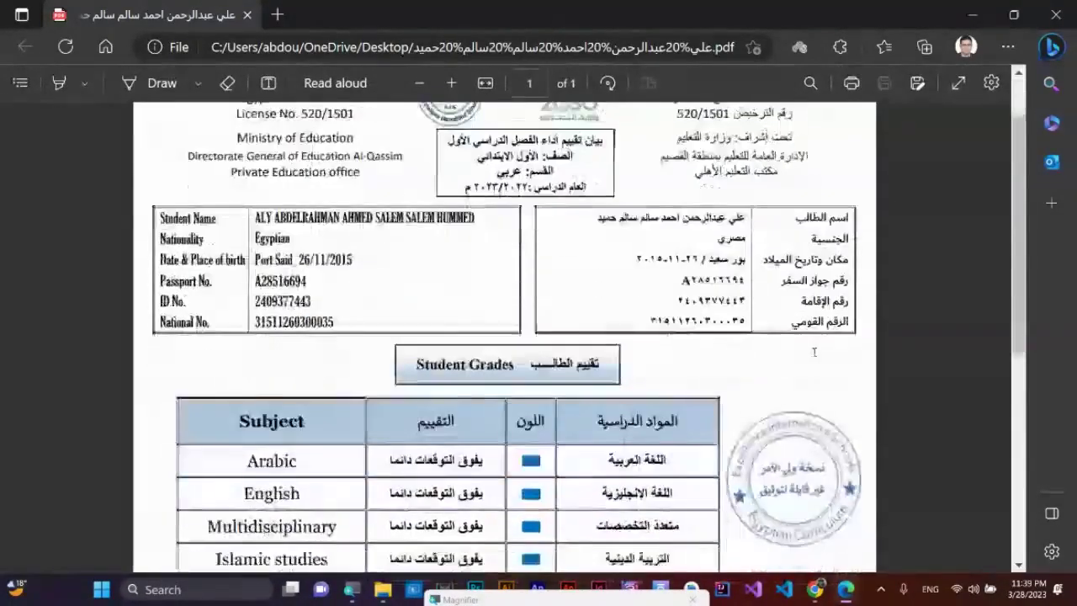
pyautogui.scroll(-5, 824, 366)
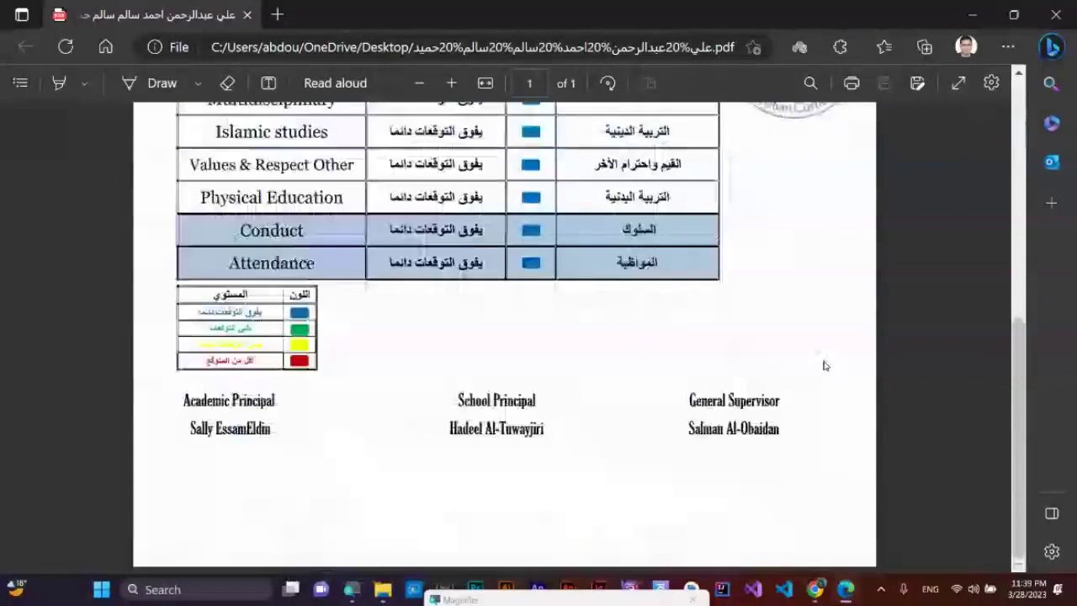
pyautogui.scroll(4, 825, 366)
pyautogui.scroll(5, 825, 366)
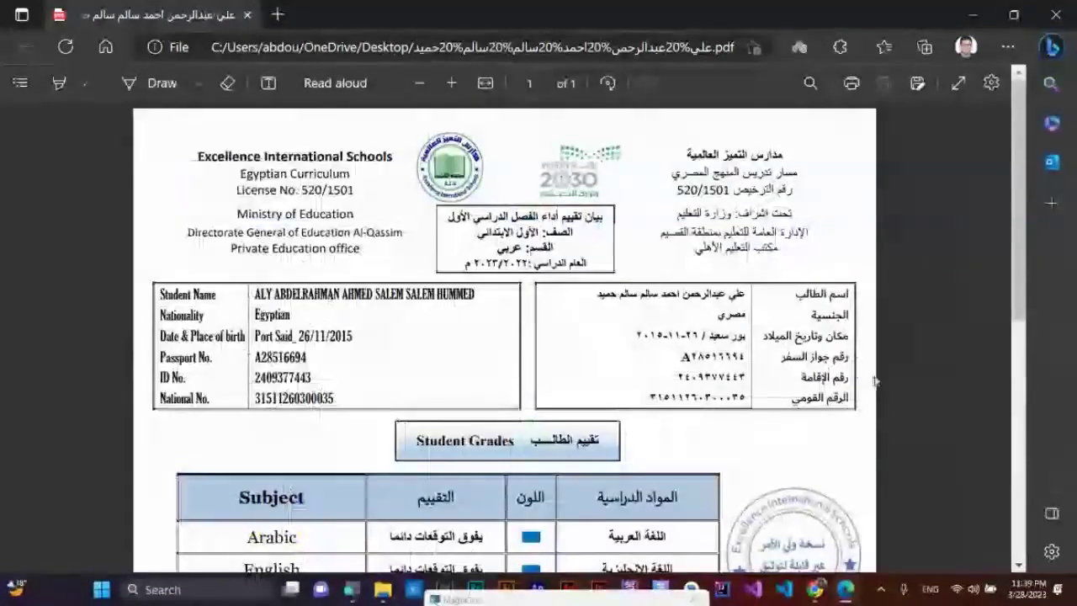
pyautogui.click(1054, 18)
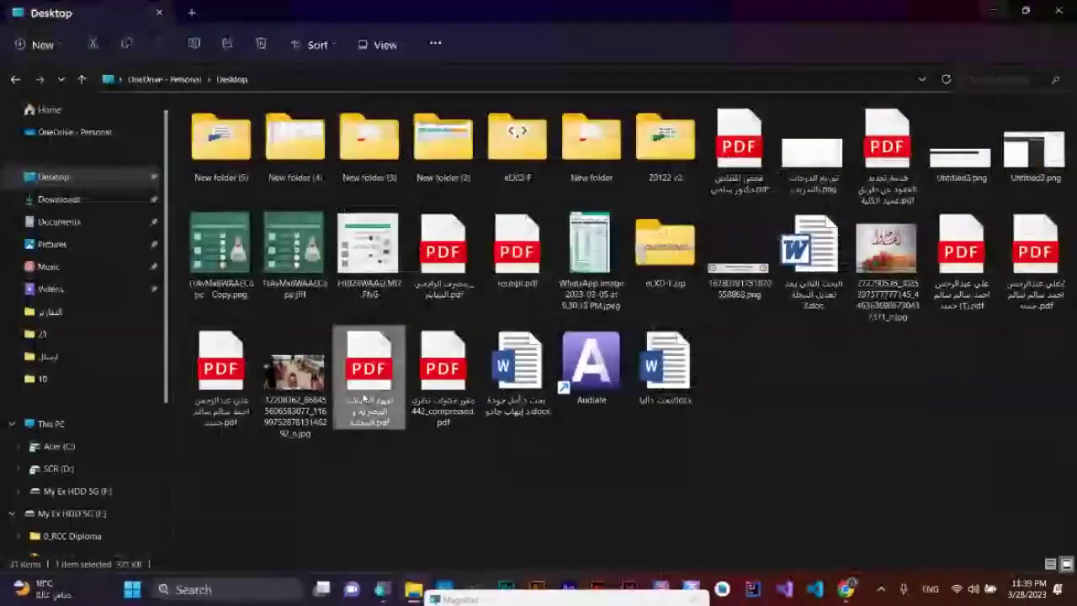
# - Select a couple of Desktop PDFs, check the folder path, then switch back to Andromo in Chrome
pyautogui.click(447, 387)
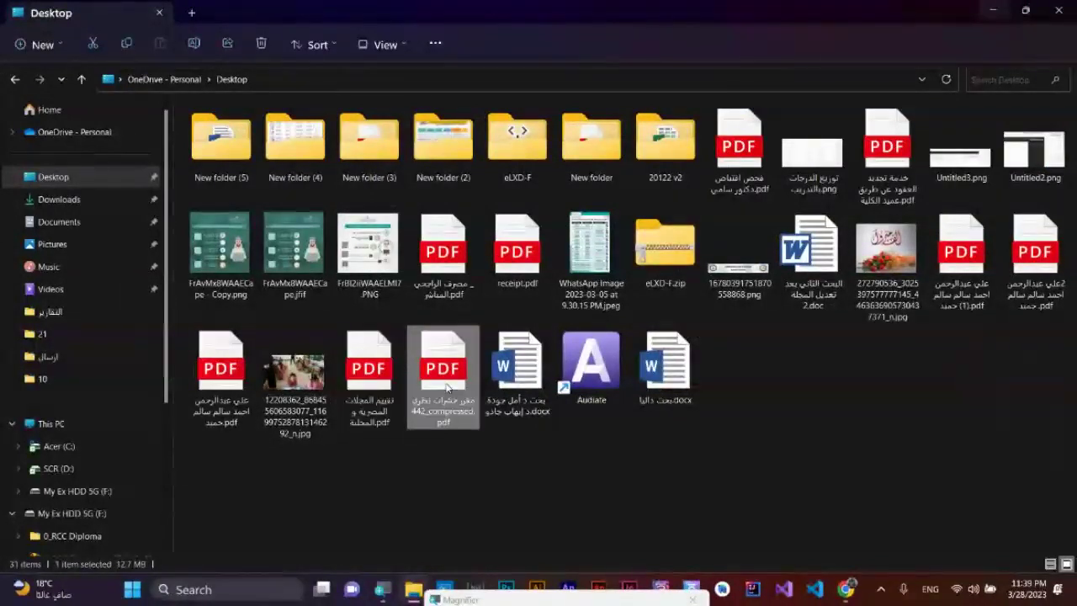
pyautogui.click(369, 378)
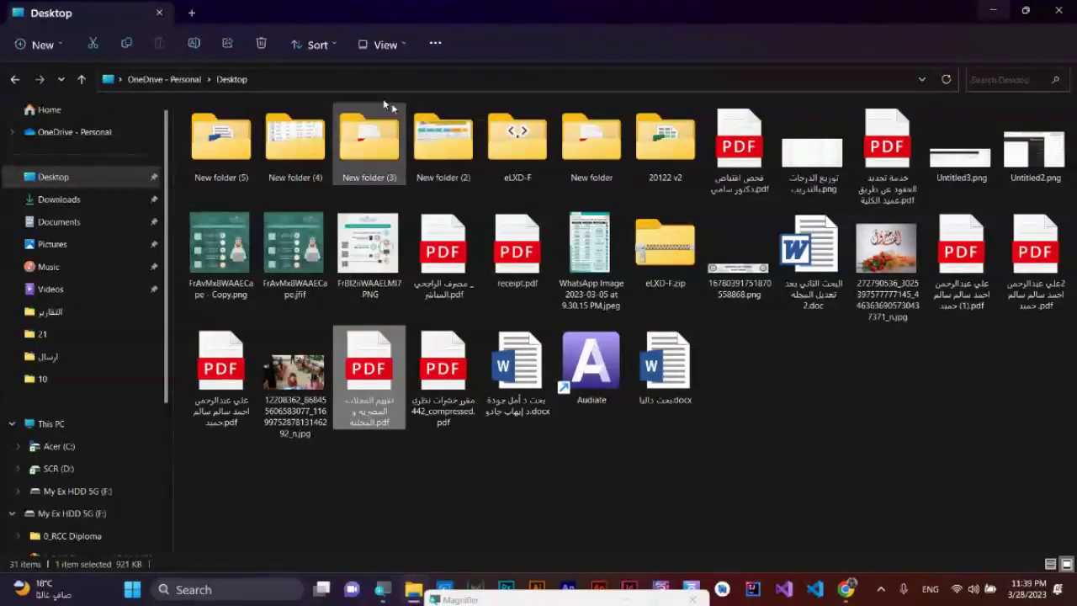
pyautogui.click(274, 77)
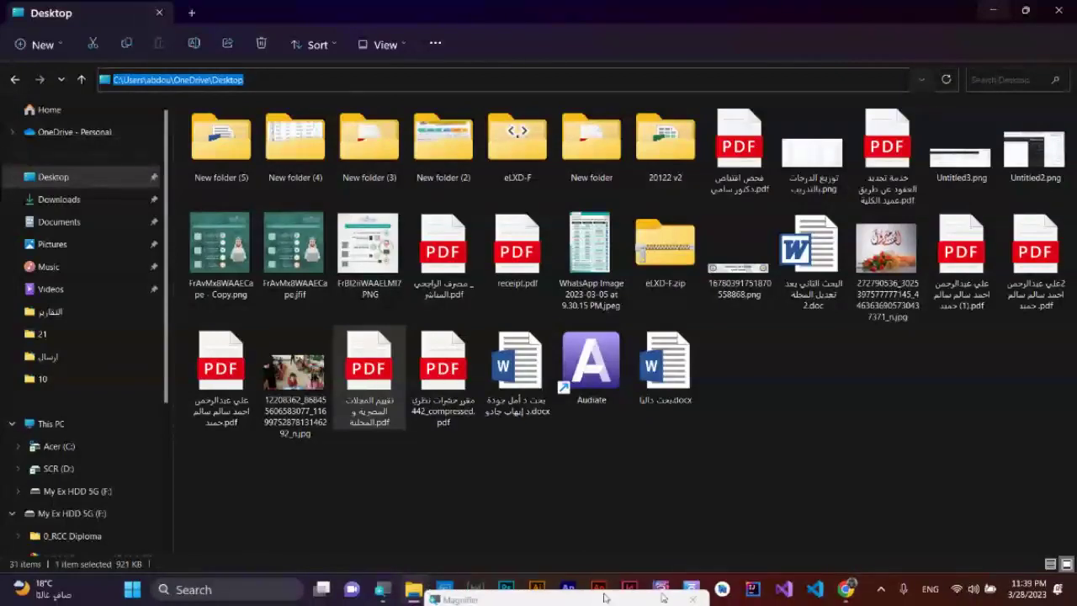
pyautogui.moveTo(845, 589)
pyautogui.click(752, 485)
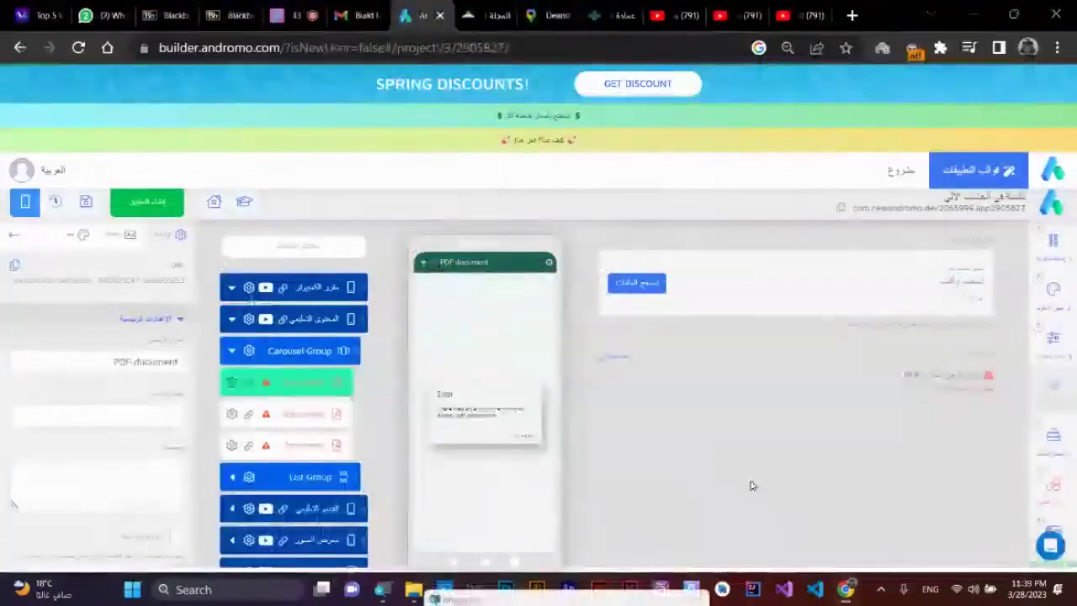
# - Preview the first PDF in Pictures and upload it to the selected PDF document item
pyautogui.click(638, 283)
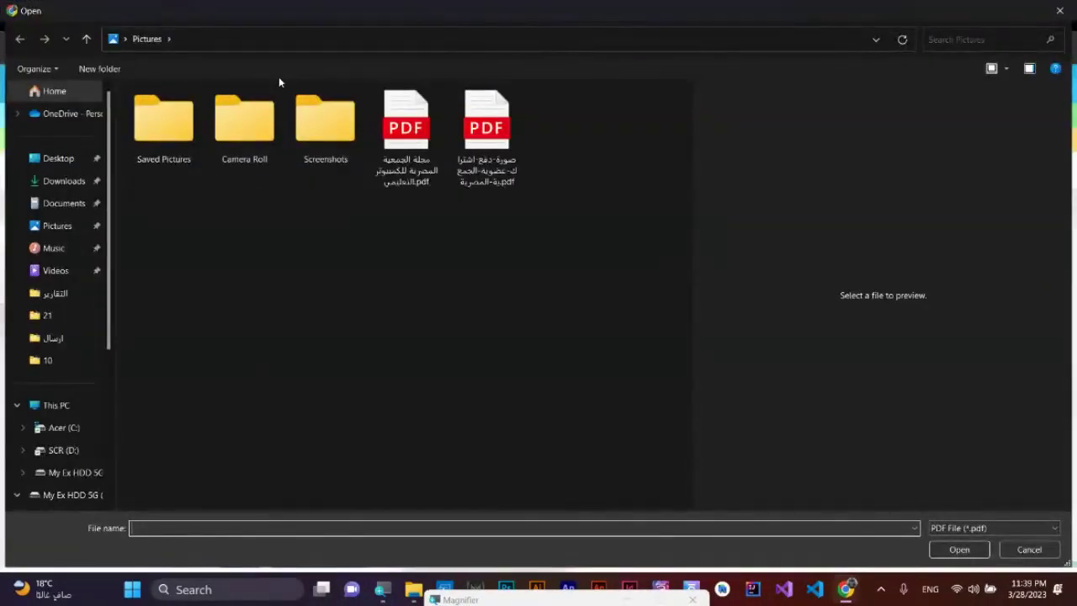
pyautogui.click(412, 167)
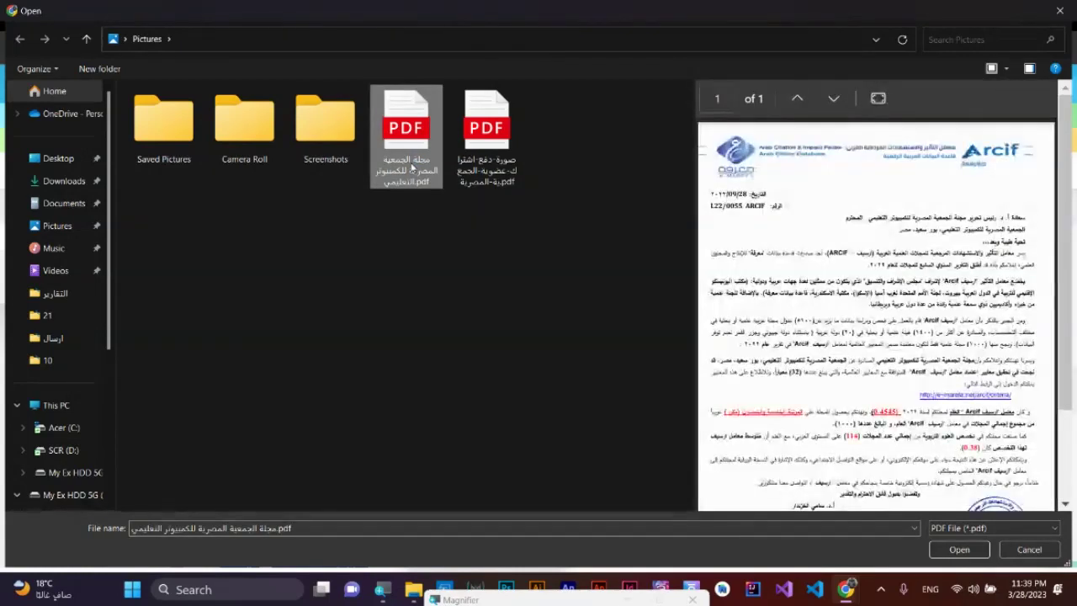
pyautogui.scroll(-3, 807, 501)
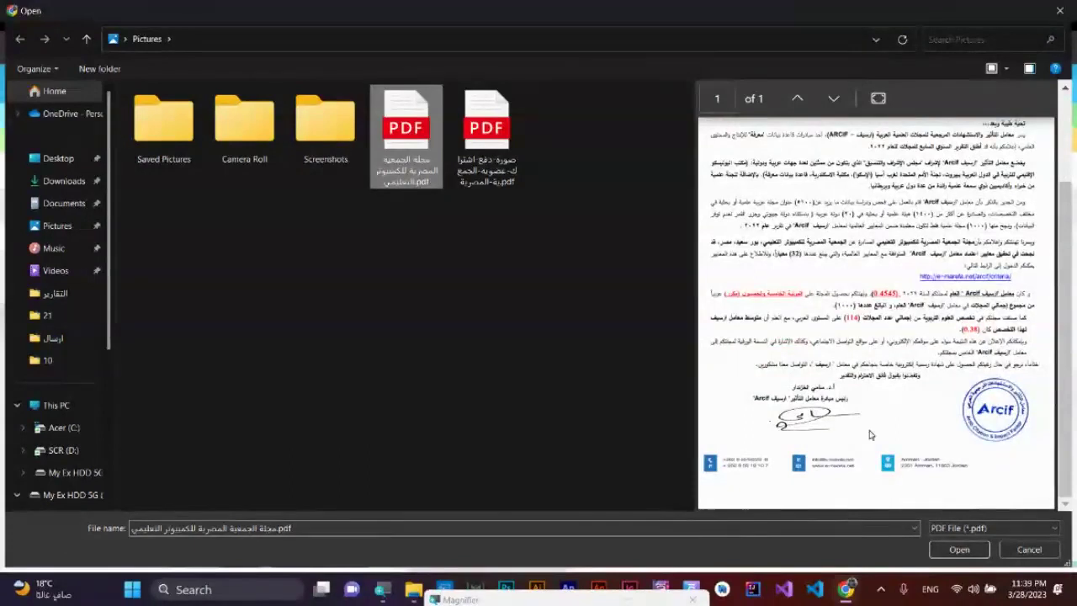
pyautogui.scroll(3, 870, 435)
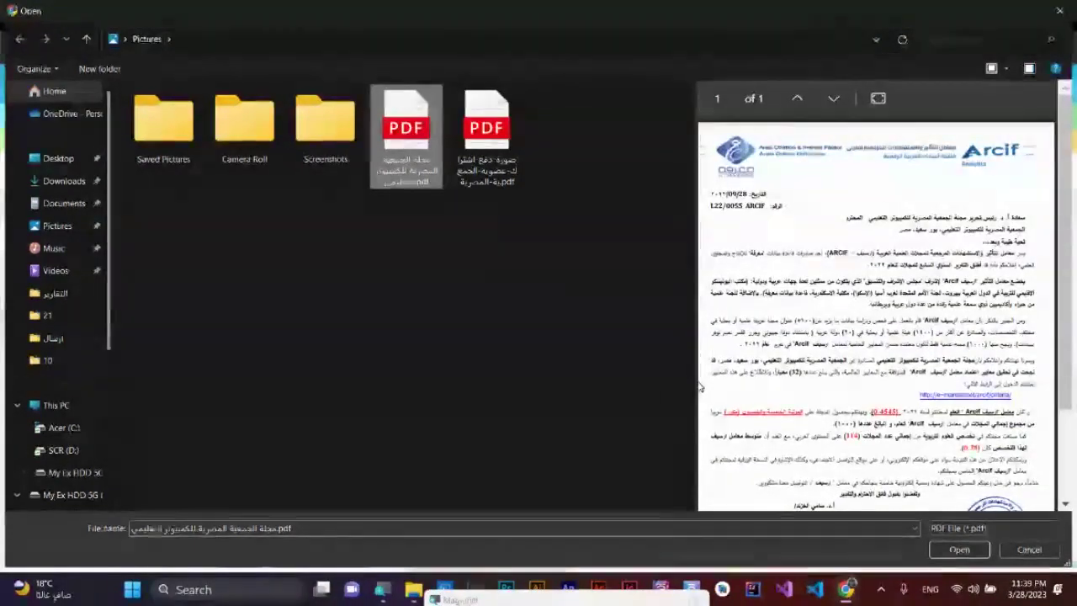
pyautogui.moveTo(699, 387); pyautogui.dragTo(436, 385)
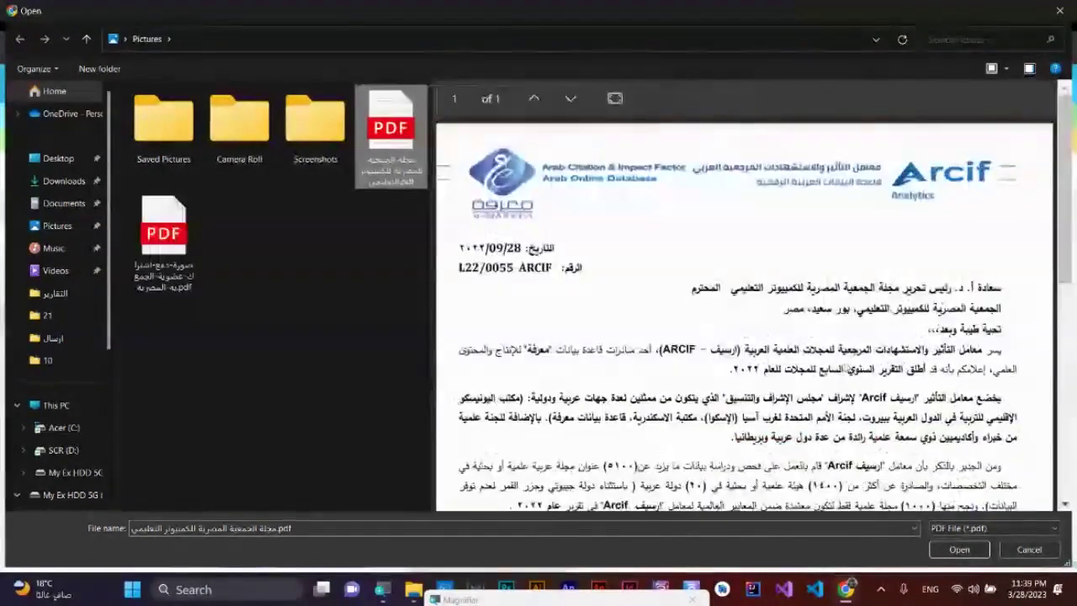
pyautogui.scroll(-3, 875, 376)
pyautogui.scroll(1, 874, 376)
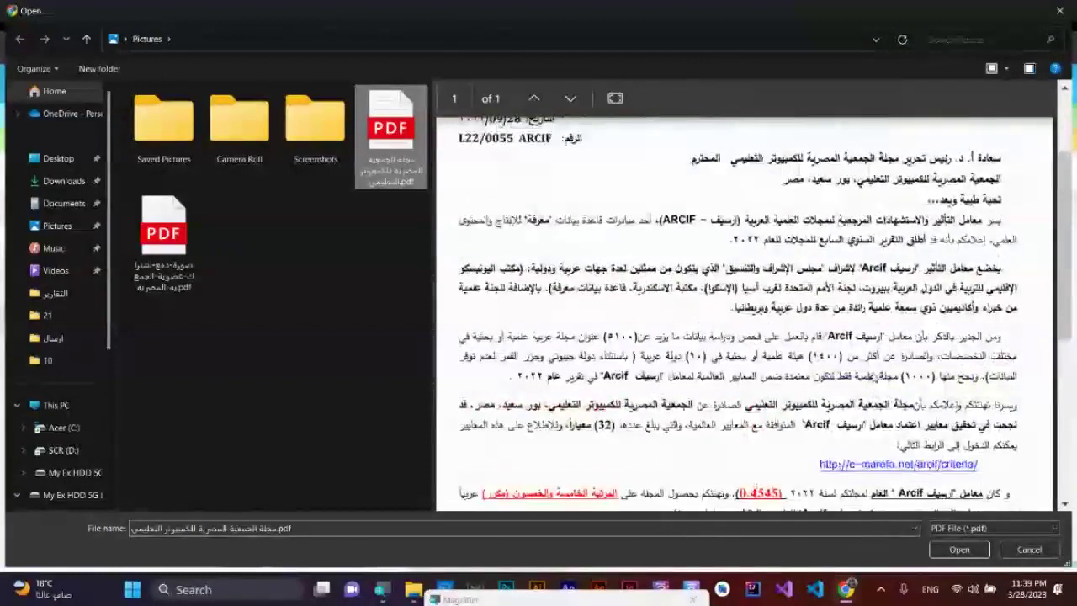
pyautogui.scroll(-5, 875, 376)
pyautogui.click(959, 549)
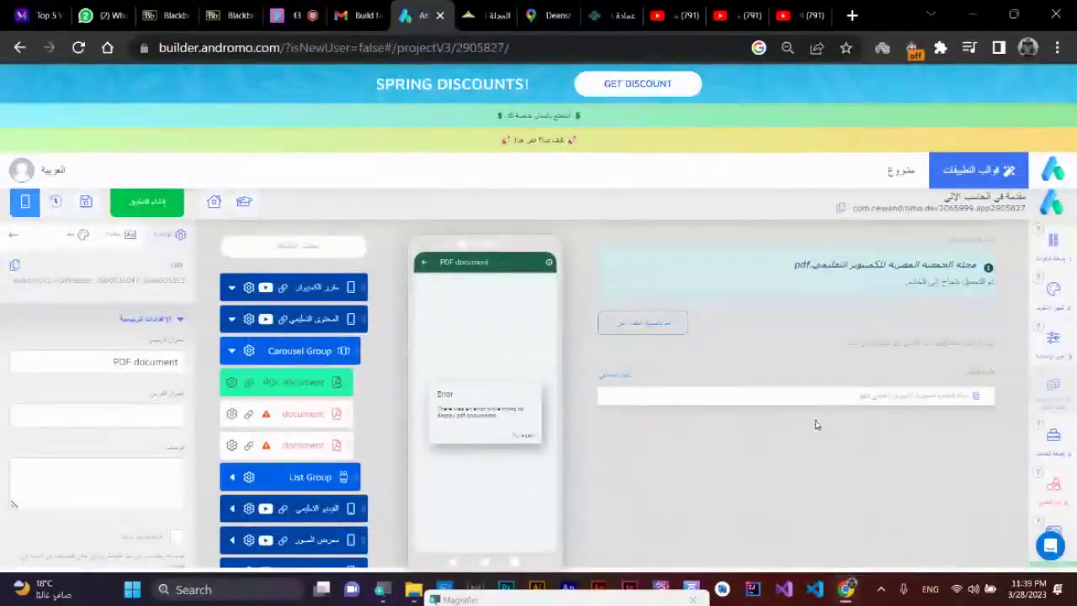
# - Attach 'تقييم المجلات المصرية و المحلية.pdf' from the Desktop to the next PDF document item
pyautogui.click(294, 413)
pyautogui.click(641, 286)
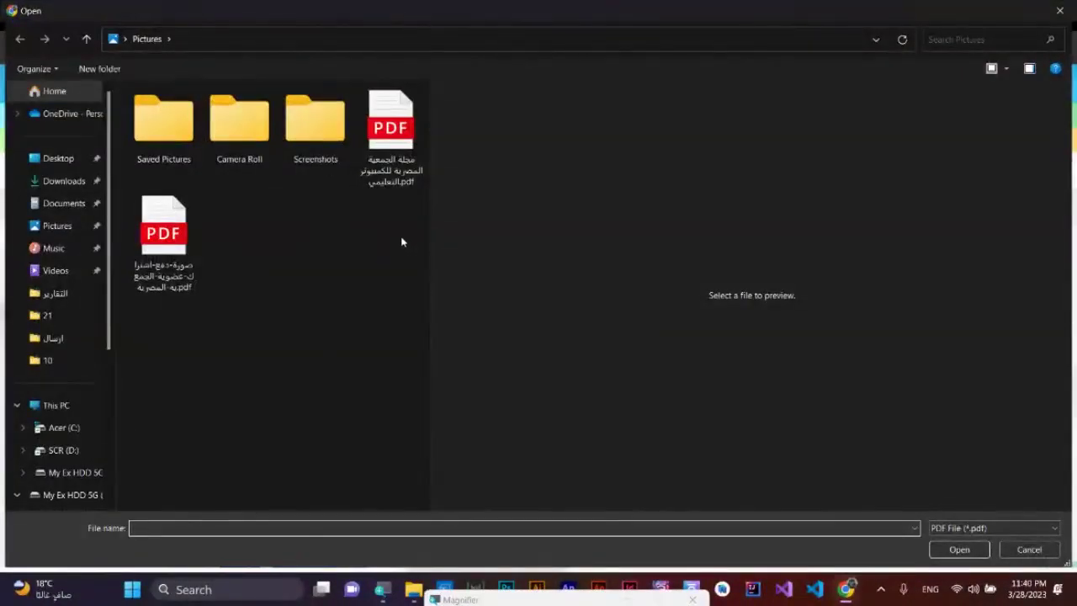
pyautogui.click(410, 167)
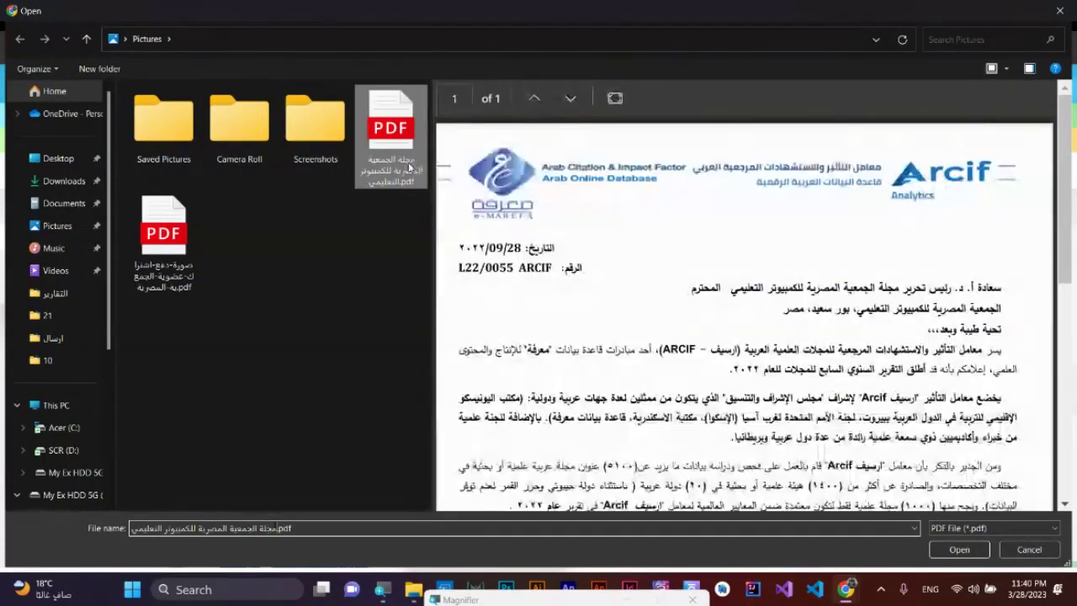
pyautogui.click(58, 158)
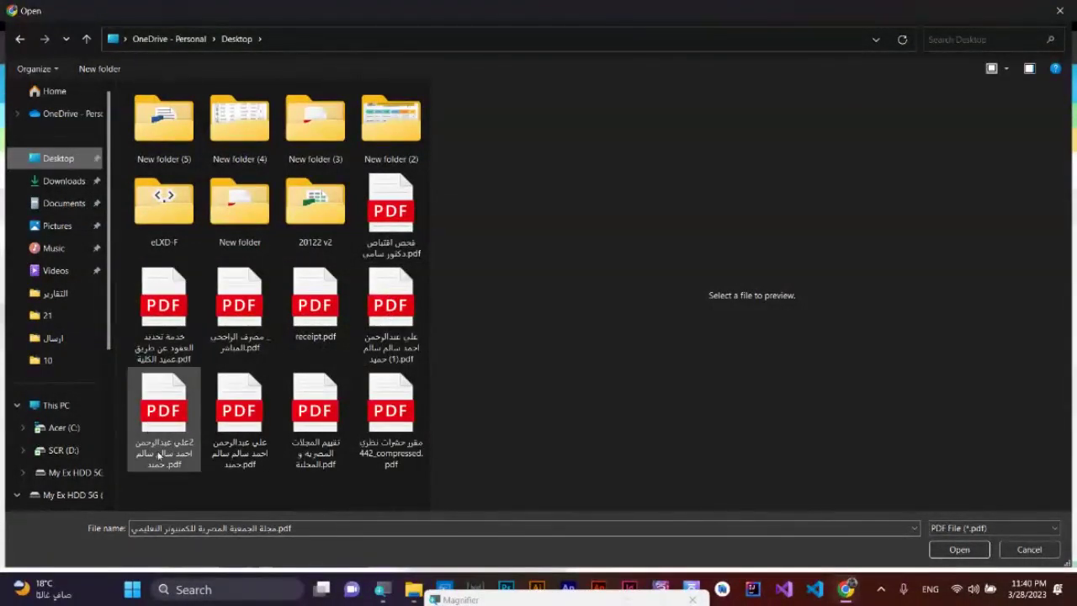
pyautogui.click(318, 429)
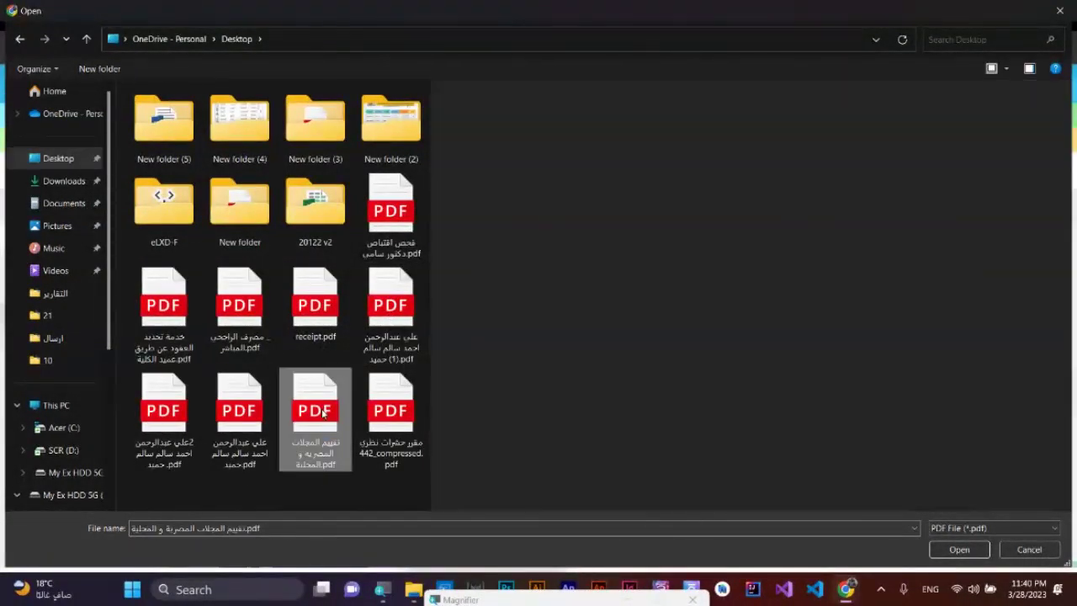
pyautogui.doubleClick(321, 411)
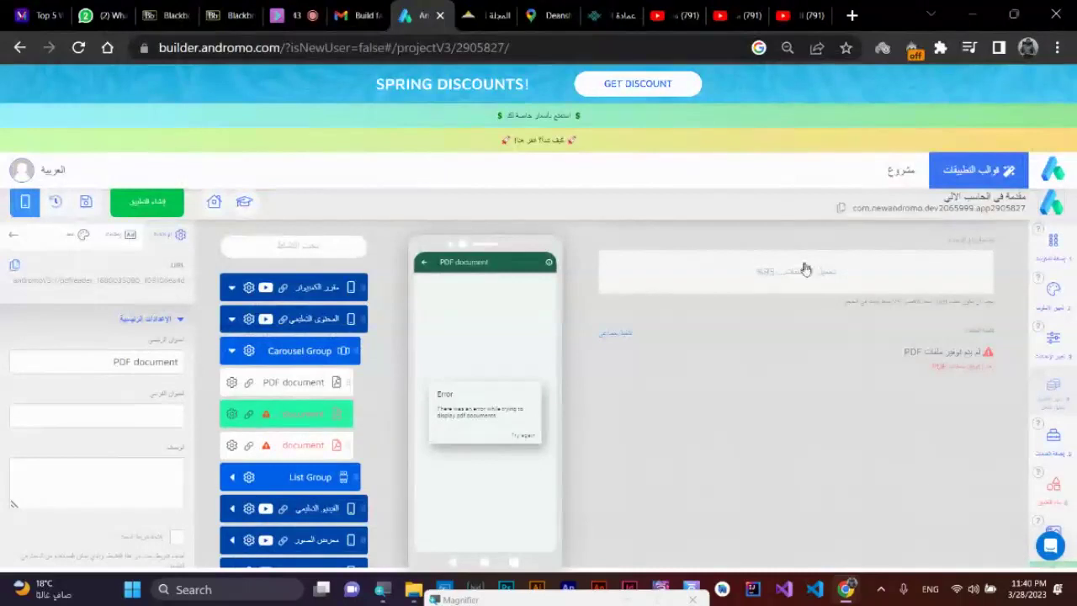
# - Preview PDFs in Documents and upload 'التقويم الدراسي 1 431.pdf' to the third PDF document item
pyautogui.click(267, 445)
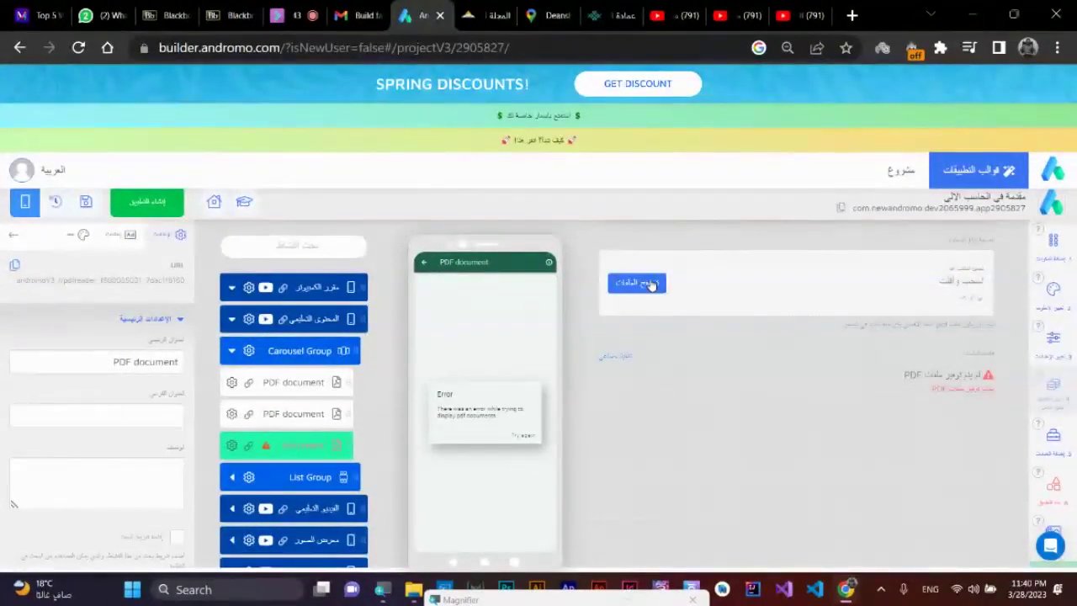
pyautogui.click(650, 283)
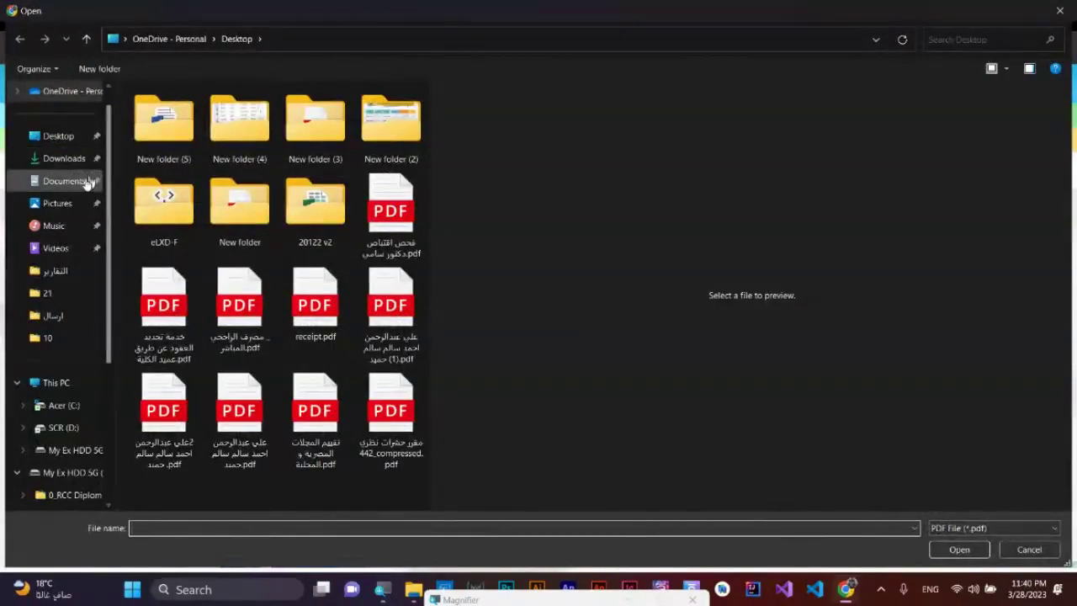
pyautogui.click(76, 182)
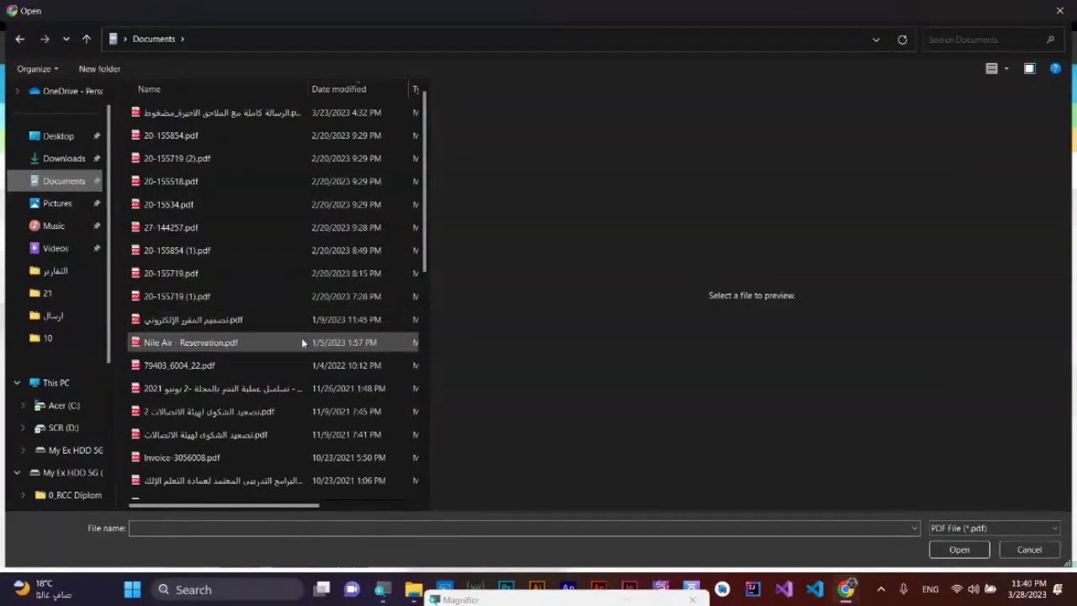
pyautogui.click(246, 328)
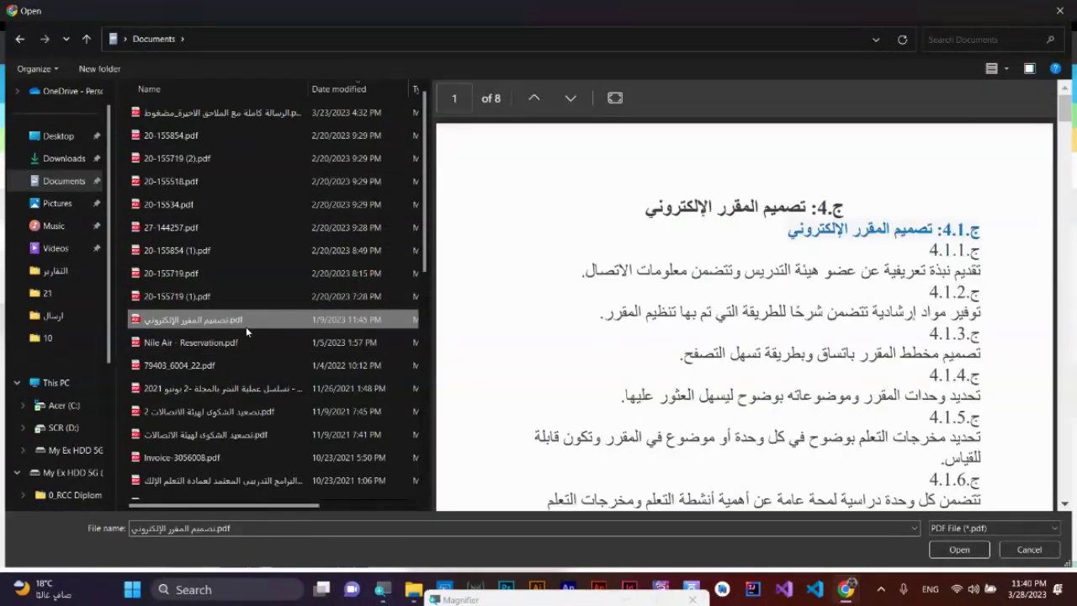
pyautogui.scroll(-10, 713, 301)
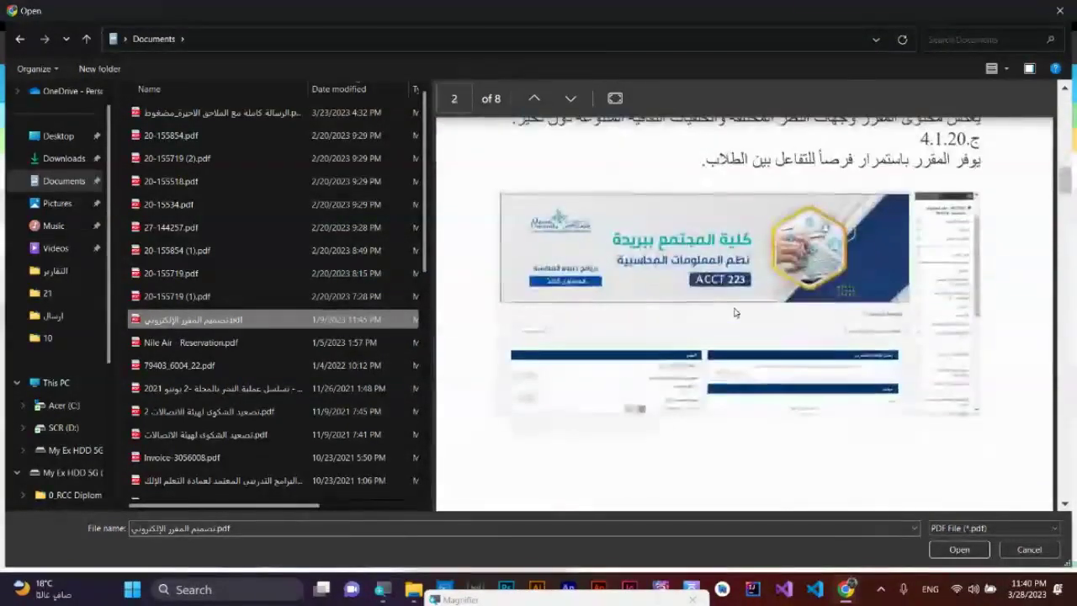
pyautogui.scroll(-10, 734, 313)
pyautogui.scroll(-10, 823, 276)
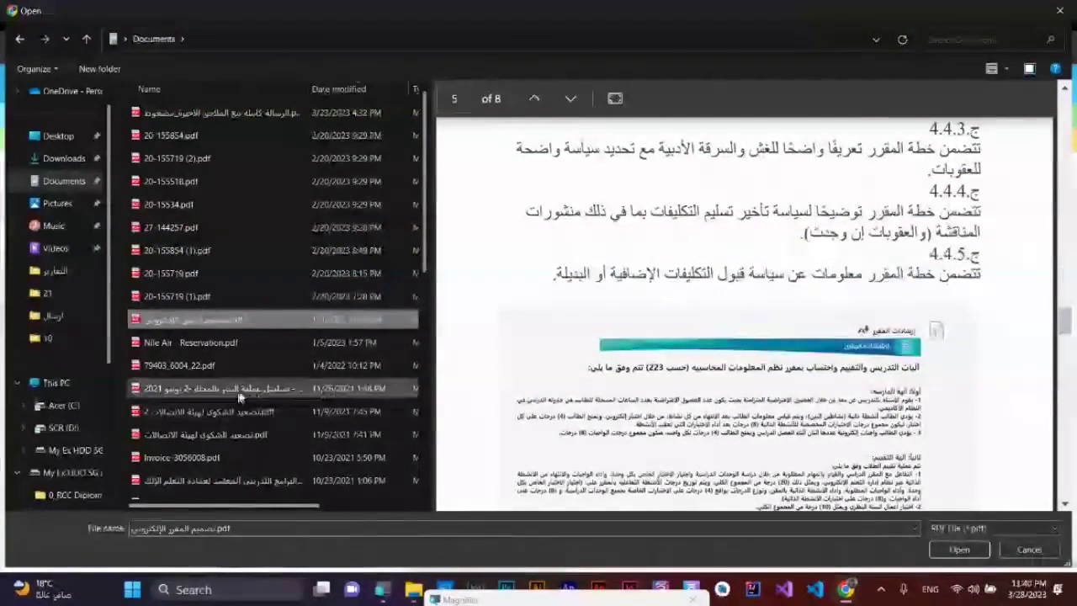
pyautogui.click(246, 388)
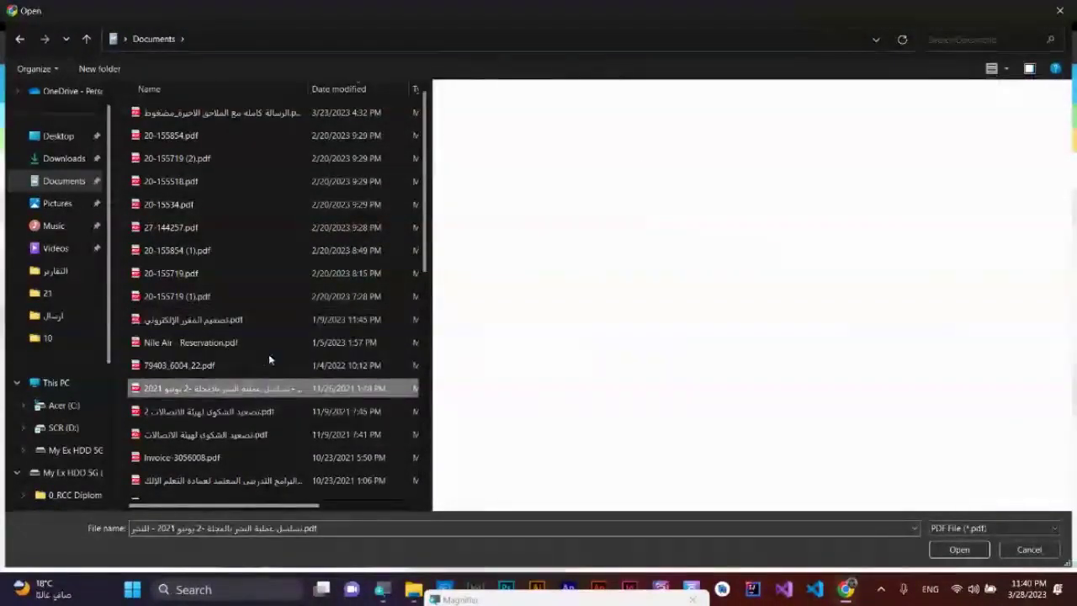
pyautogui.scroll(-2, 268, 353)
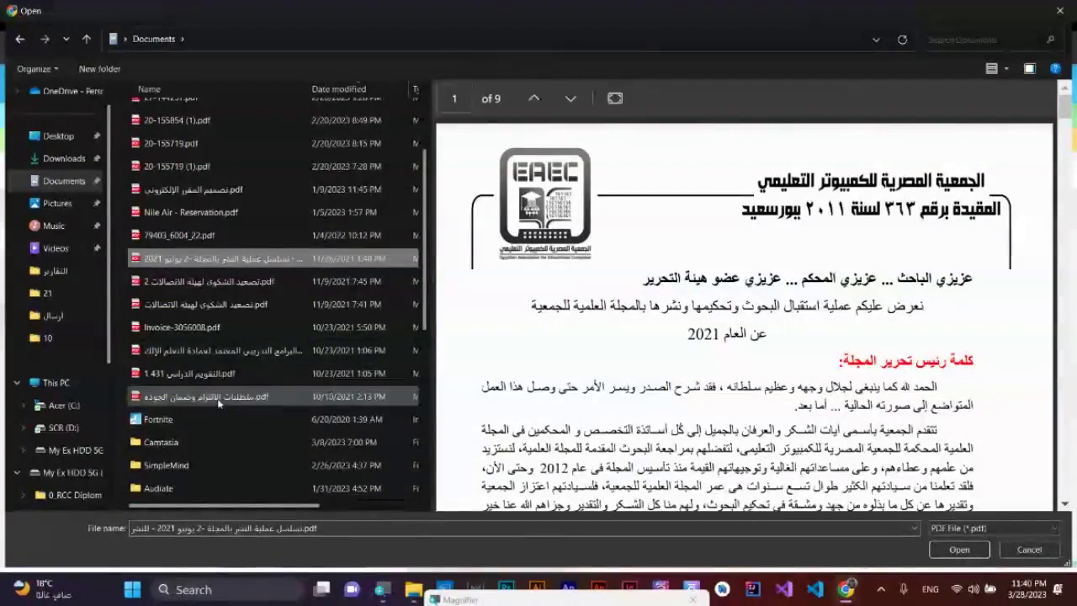
pyautogui.click(220, 373)
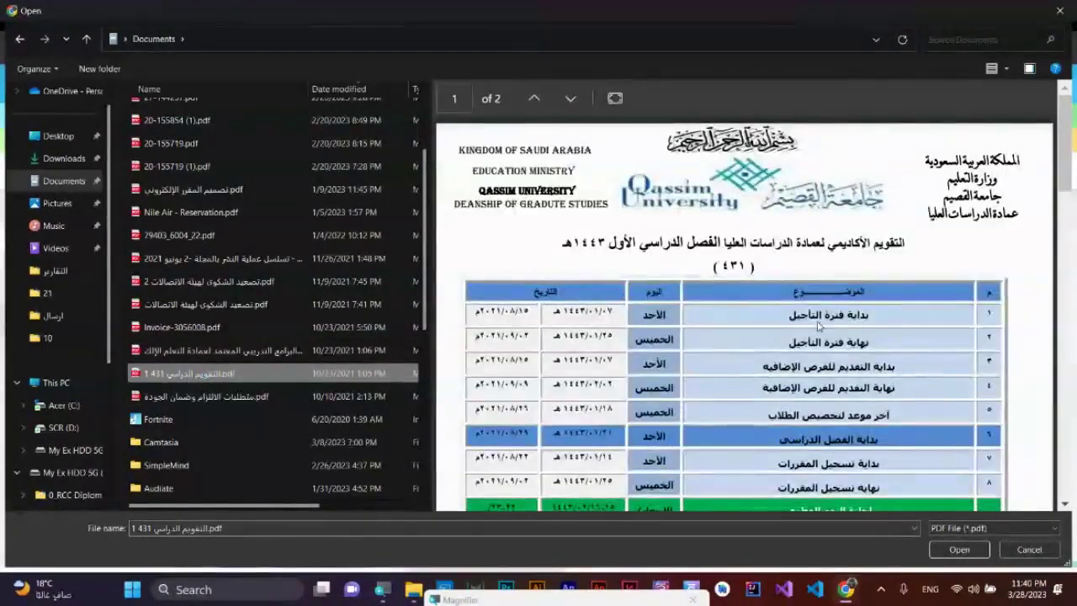
pyautogui.scroll(-15, 819, 325)
pyautogui.scroll(-1, 819, 325)
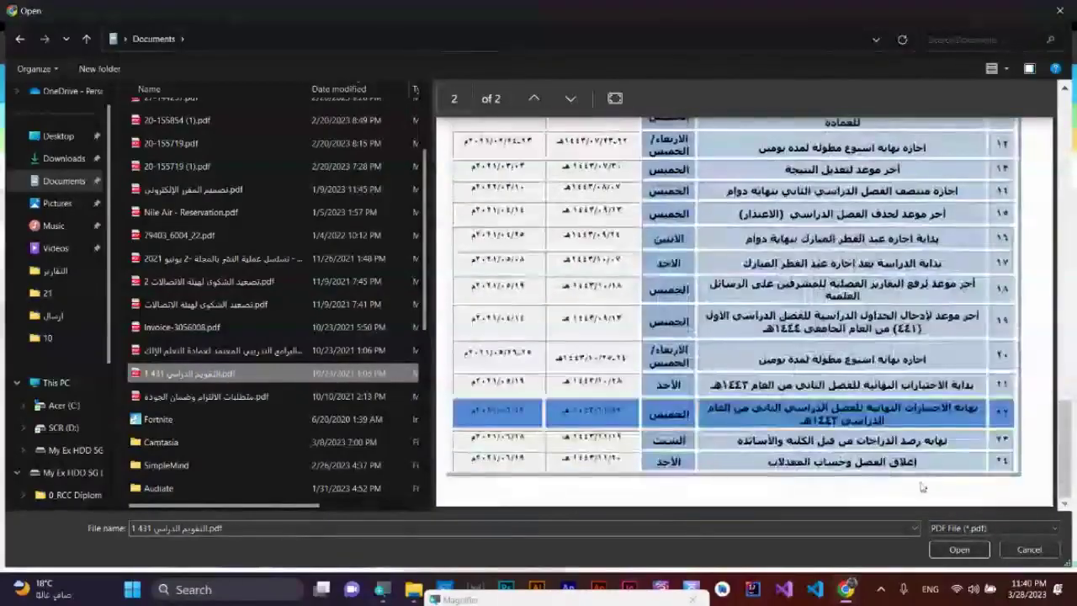
pyautogui.click(946, 549)
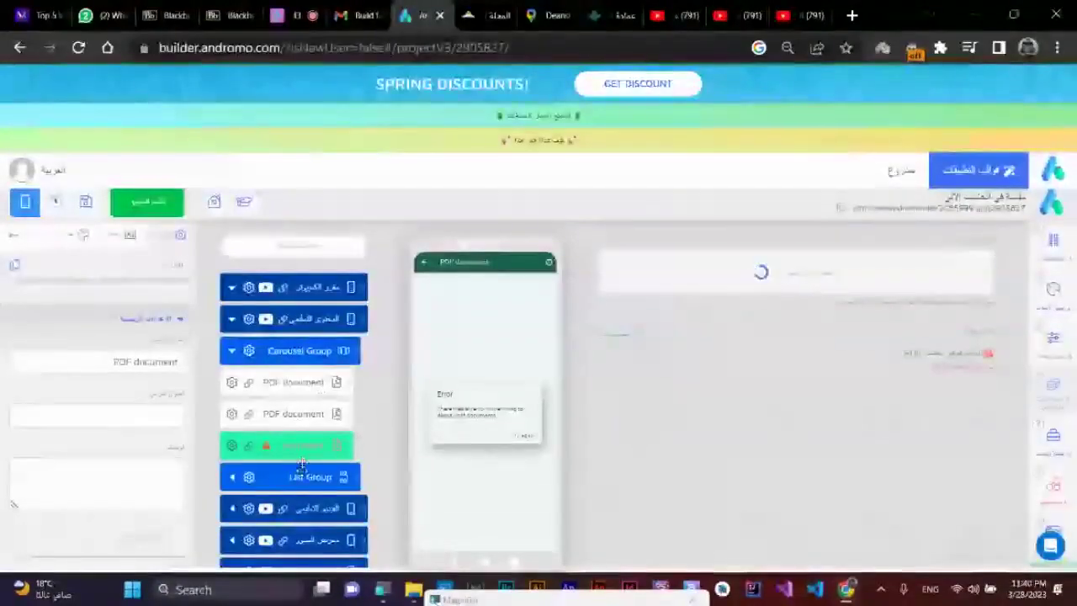
# - Expand the List Group and delete its four warning-marked document items via حذف
pyautogui.click(232, 477)
pyautogui.scroll(-2, 303, 515)
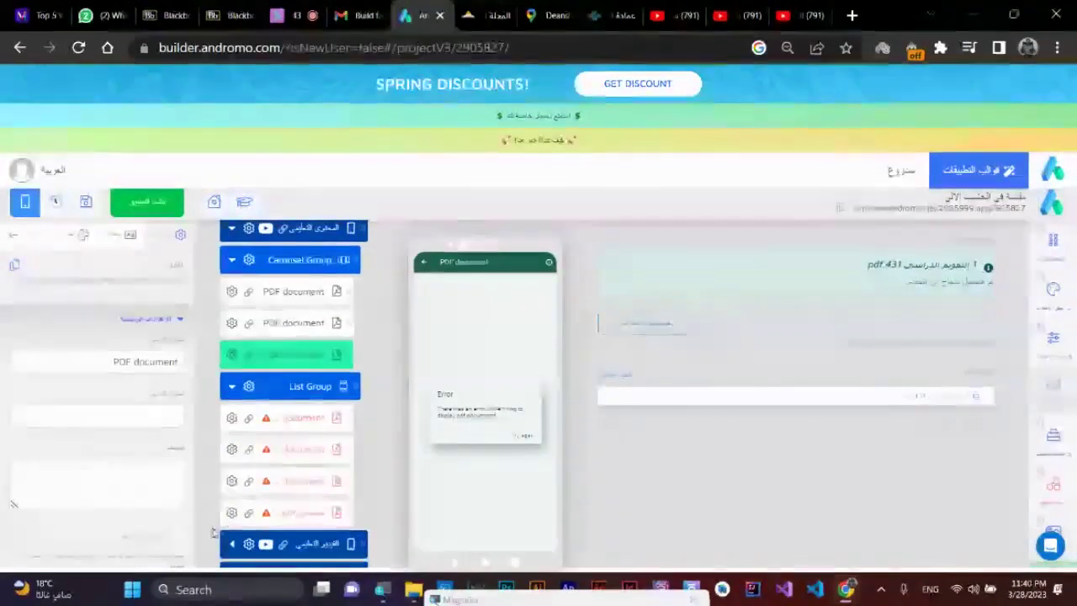
pyautogui.click(231, 511)
pyautogui.click(198, 485)
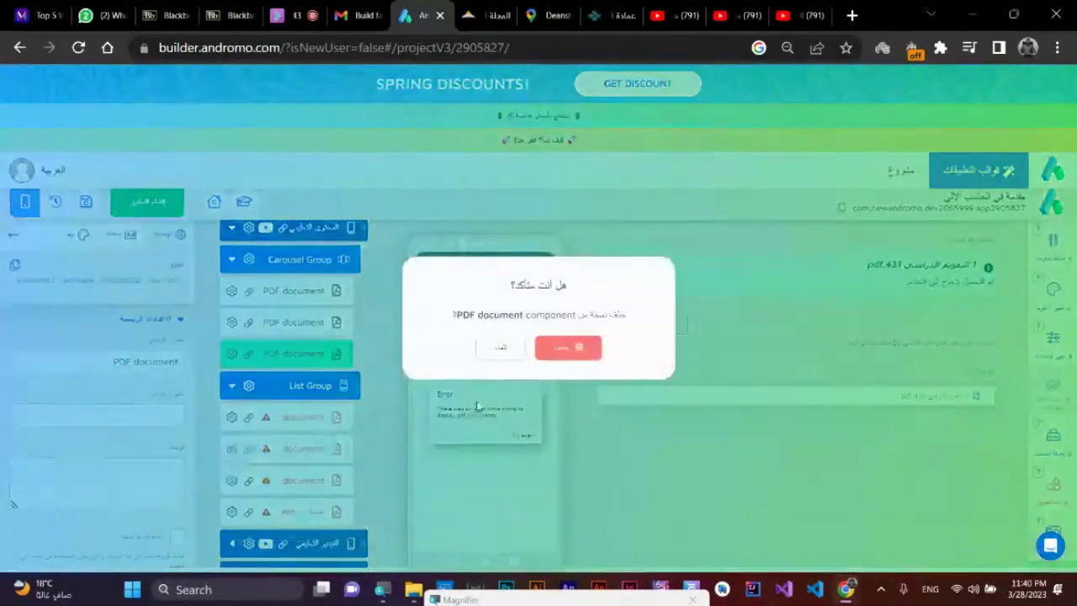
pyautogui.click(562, 357)
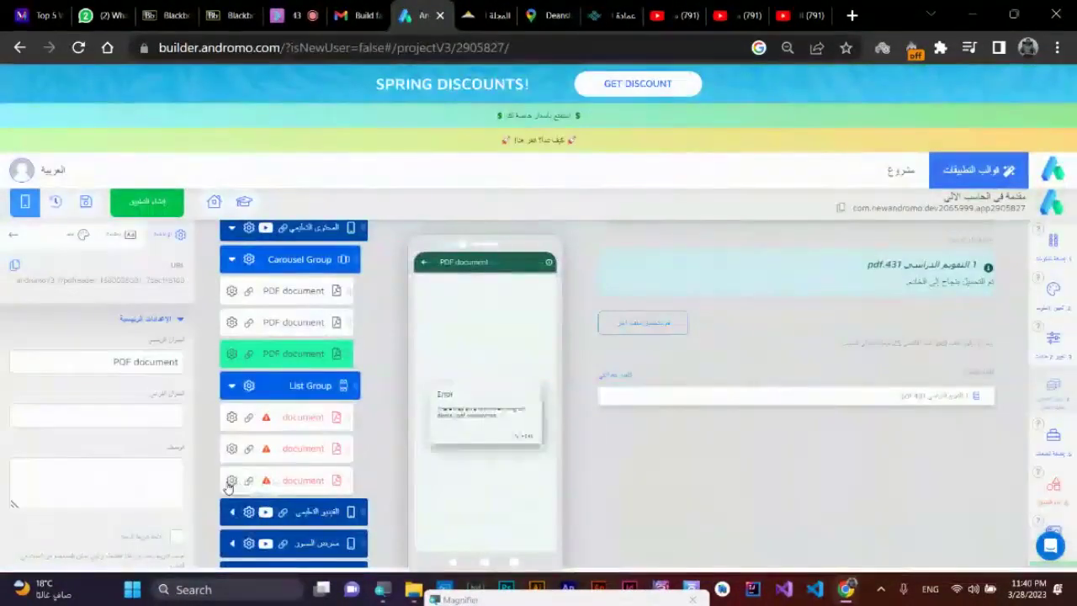
pyautogui.click(230, 481)
pyautogui.click(215, 455)
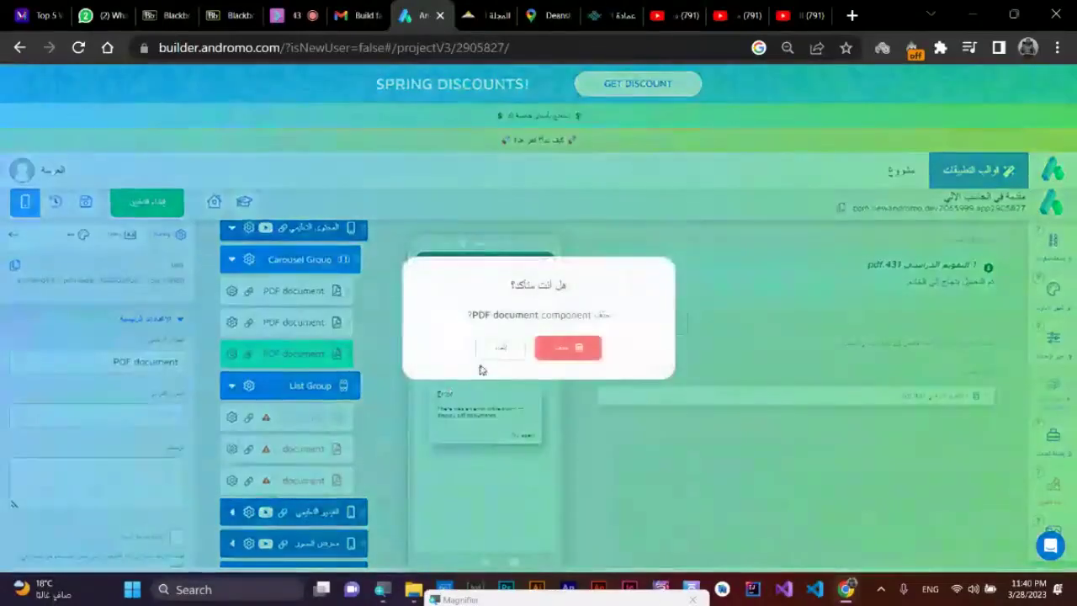
pyautogui.click(571, 350)
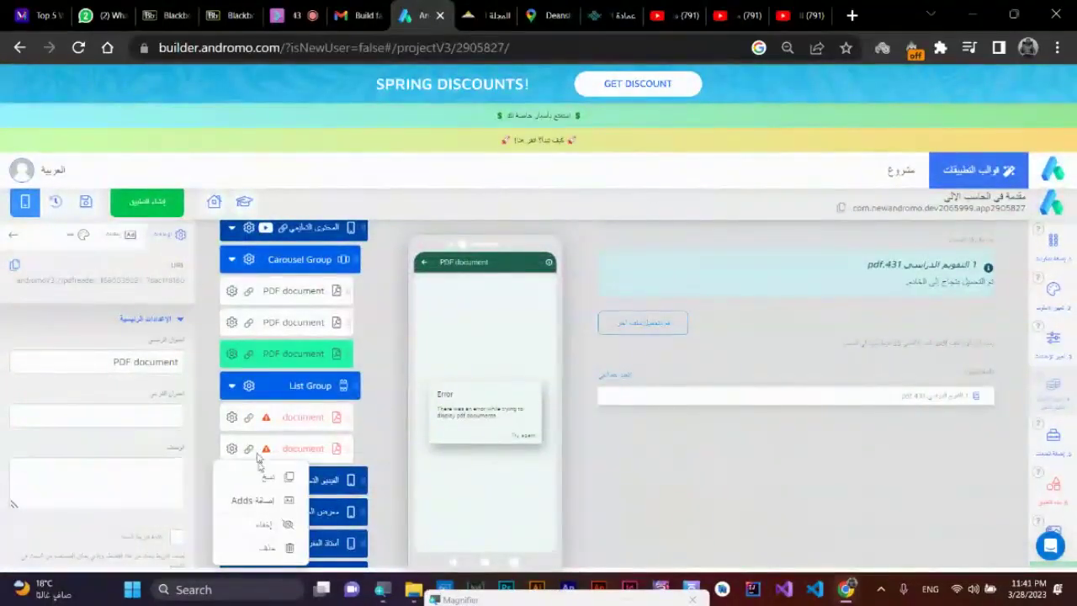
pyautogui.click(269, 547)
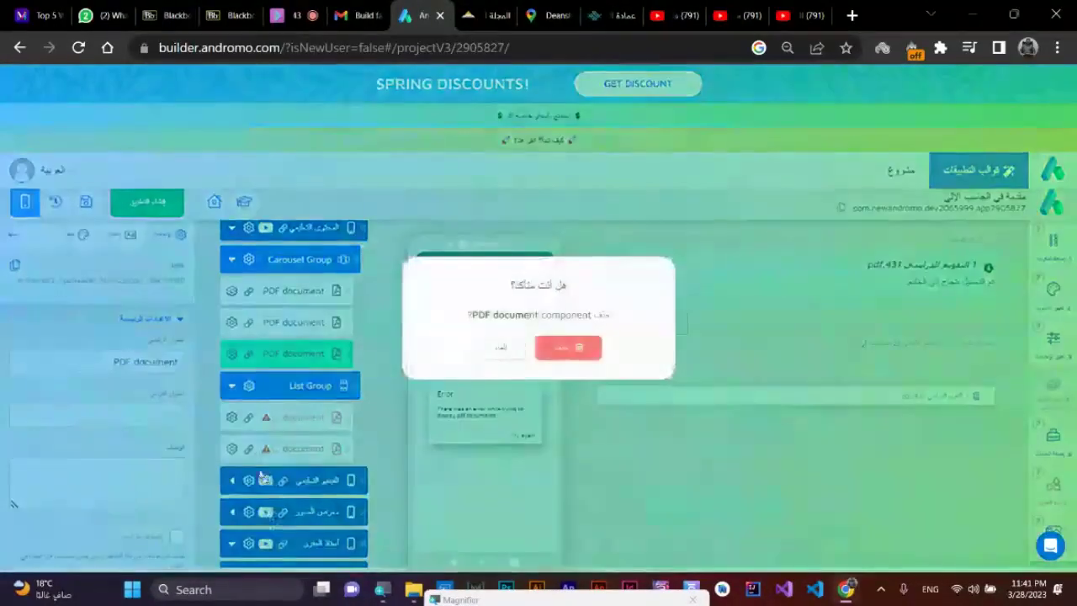
pyautogui.click(550, 353)
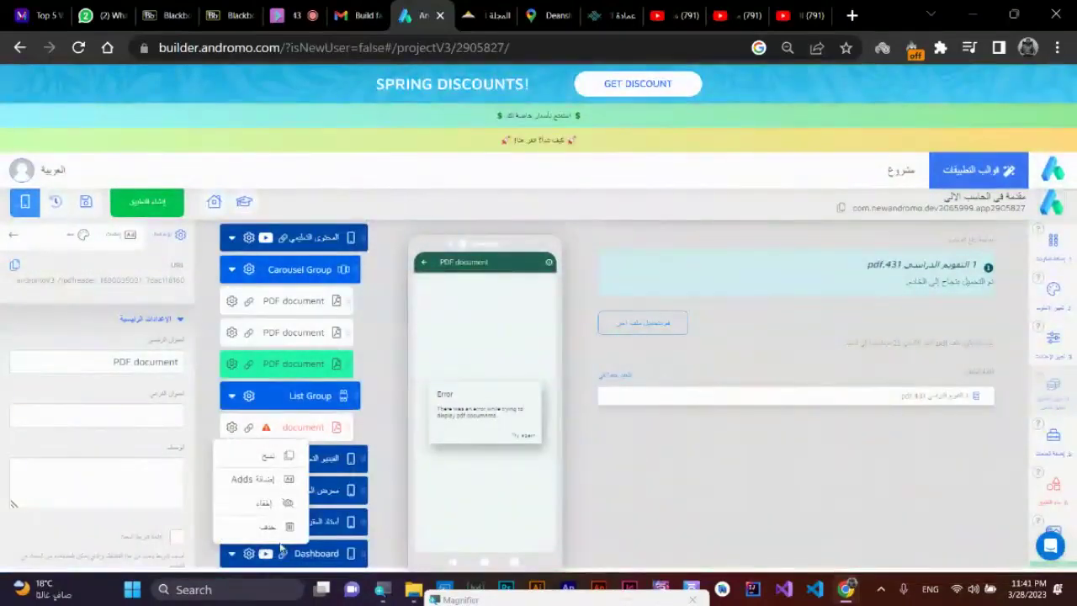
pyautogui.click(279, 533)
pyautogui.click(548, 353)
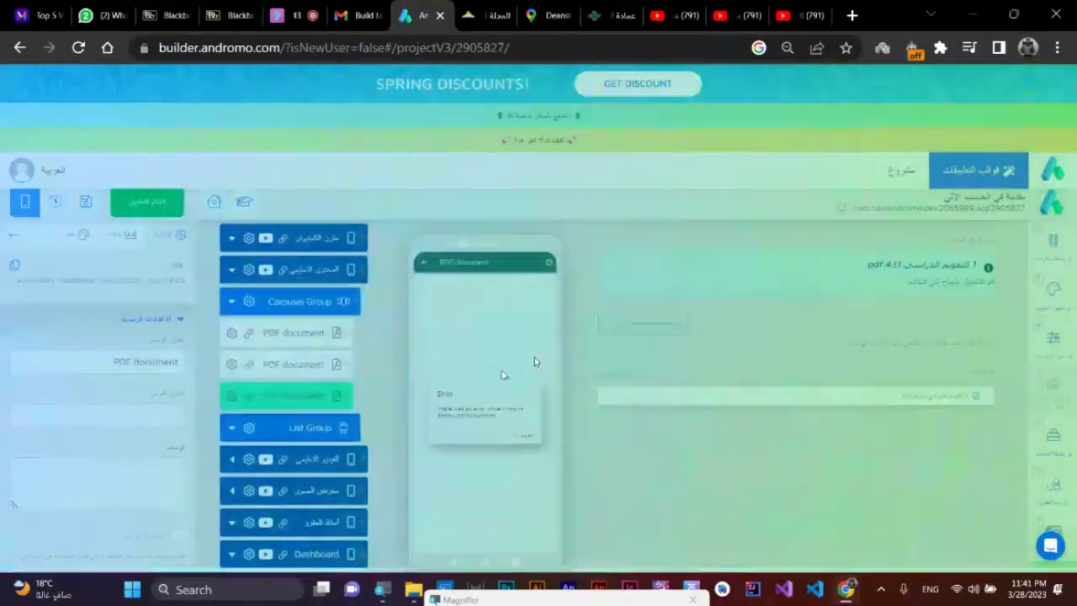
# - Copy the three carousel PDF documents with نسخ and drag each copy into the List Group
pyautogui.click(233, 401)
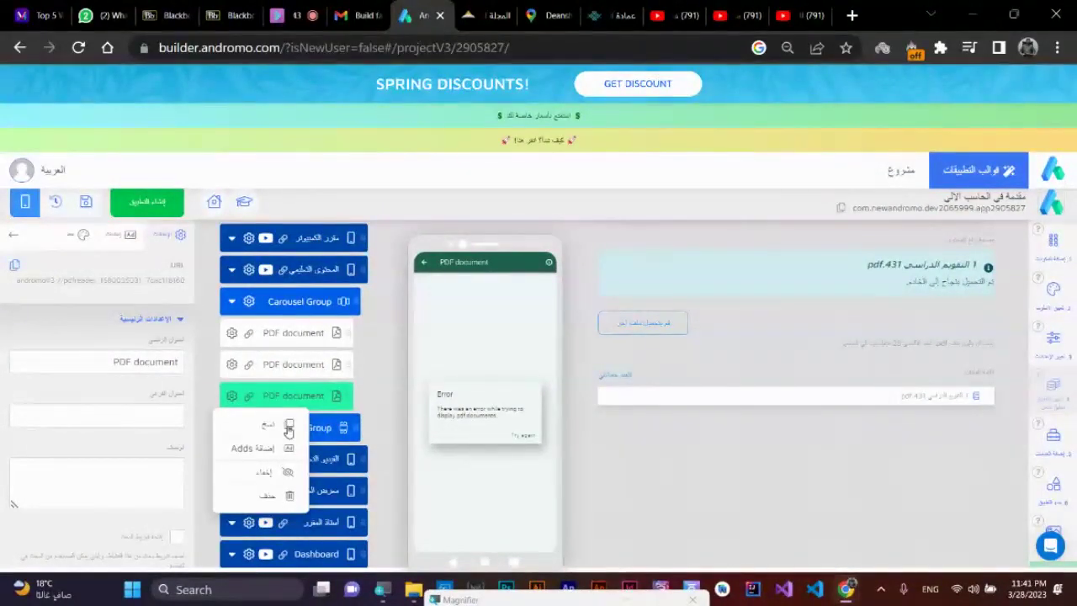
pyautogui.click(287, 430)
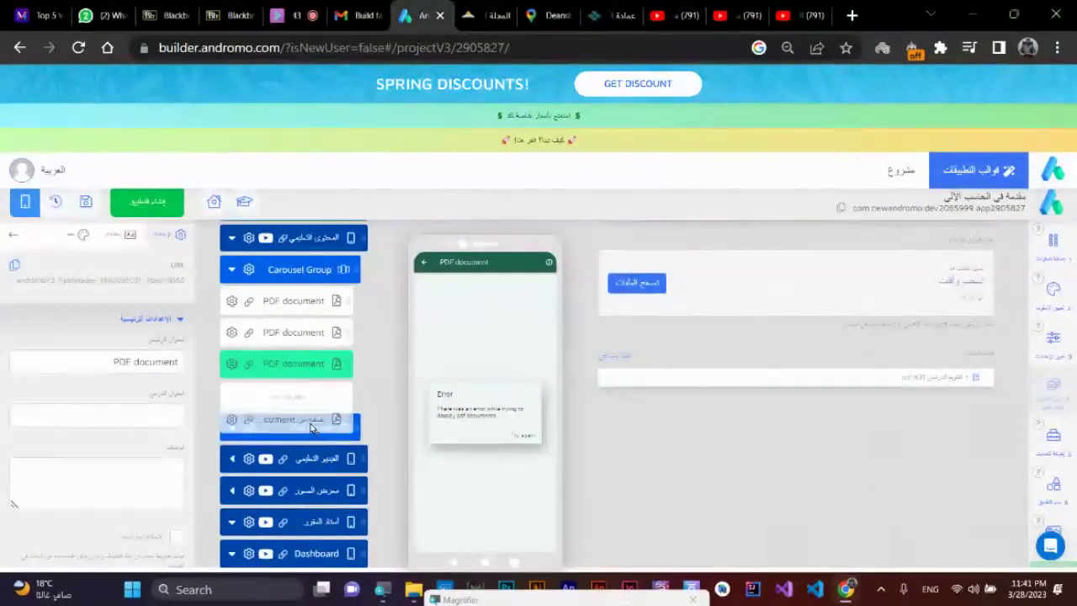
pyautogui.moveTo(310, 428); pyautogui.dragTo(312, 444)
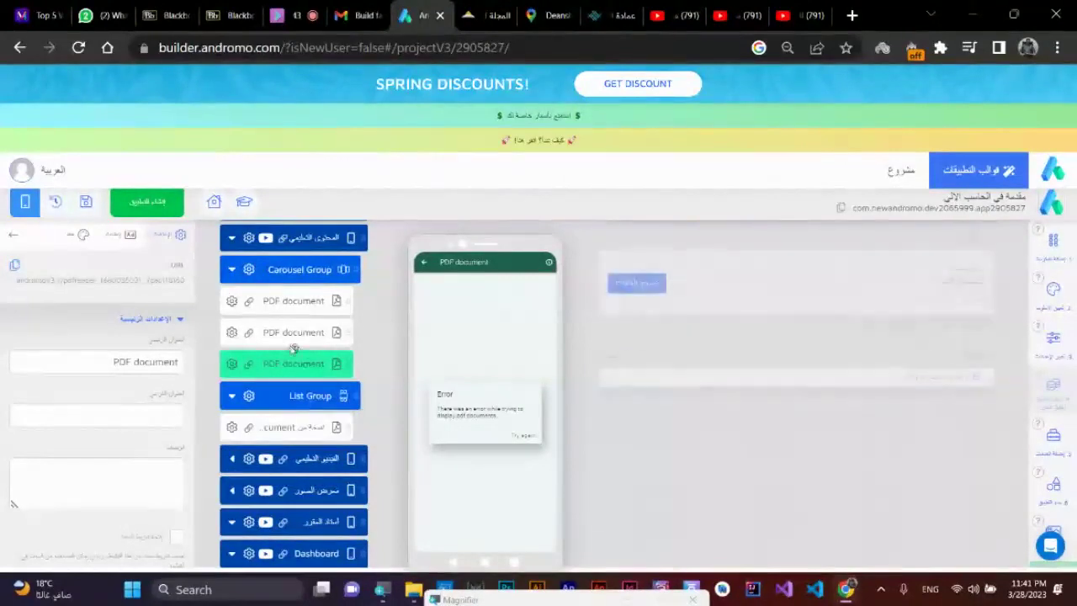
pyautogui.click(232, 333)
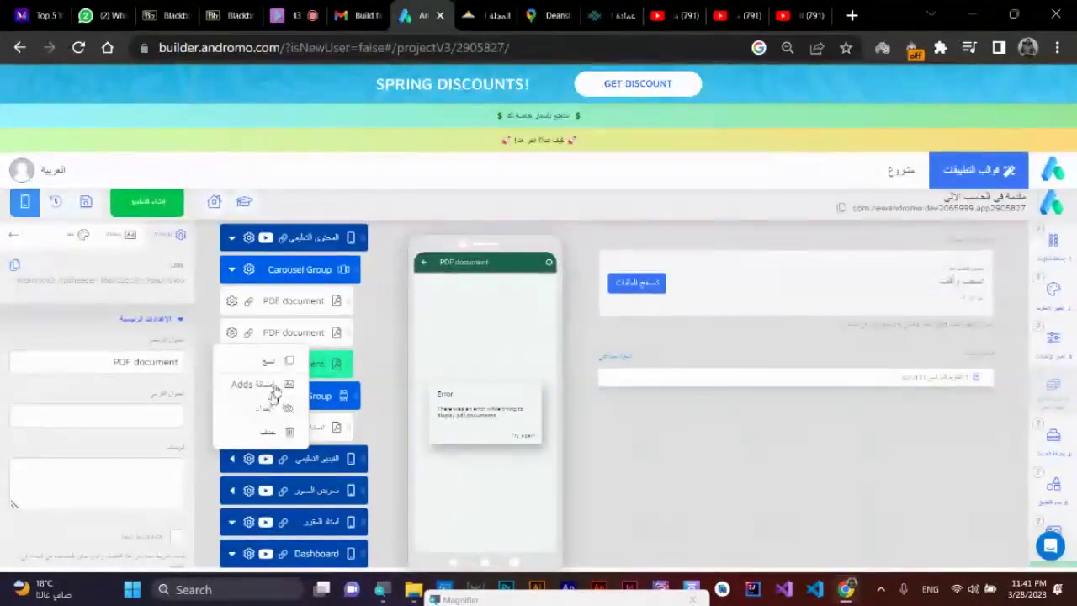
pyautogui.click(282, 360)
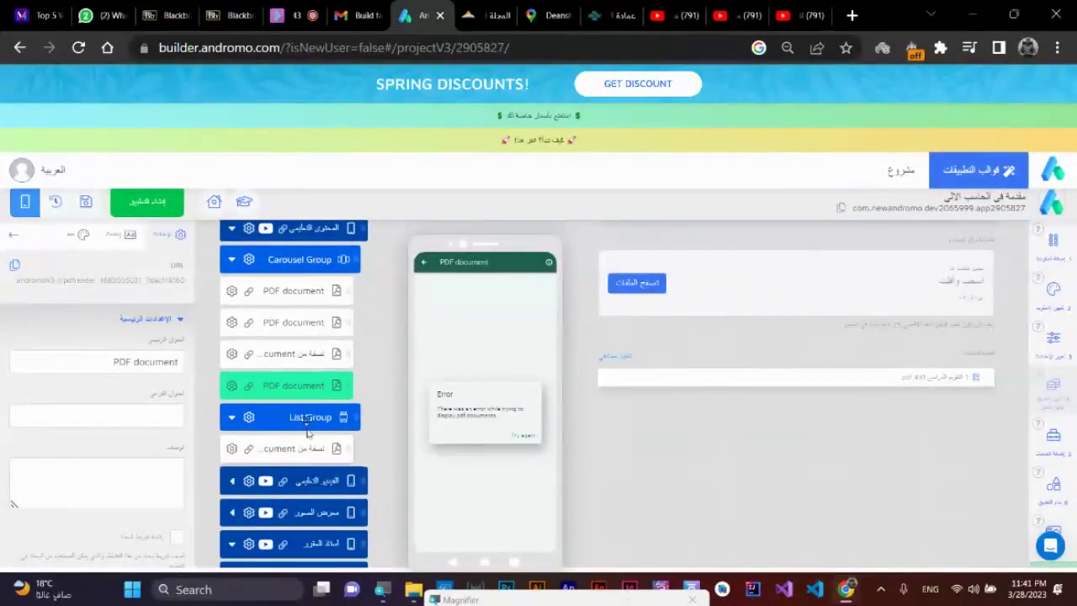
pyautogui.moveTo(312, 356); pyautogui.dragTo(317, 418)
pyautogui.click(230, 291)
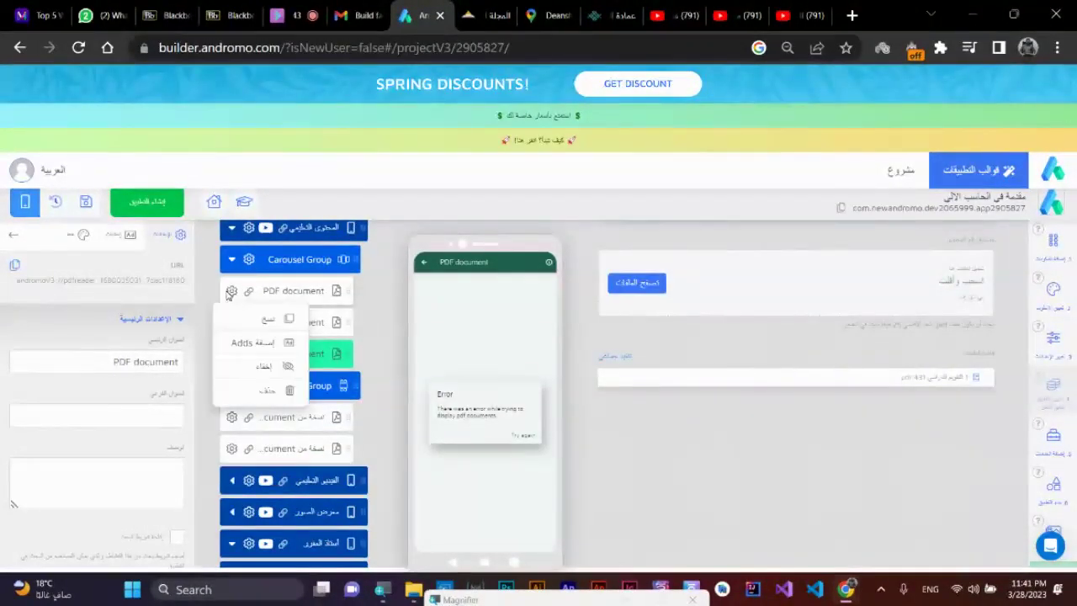
pyautogui.click(292, 318)
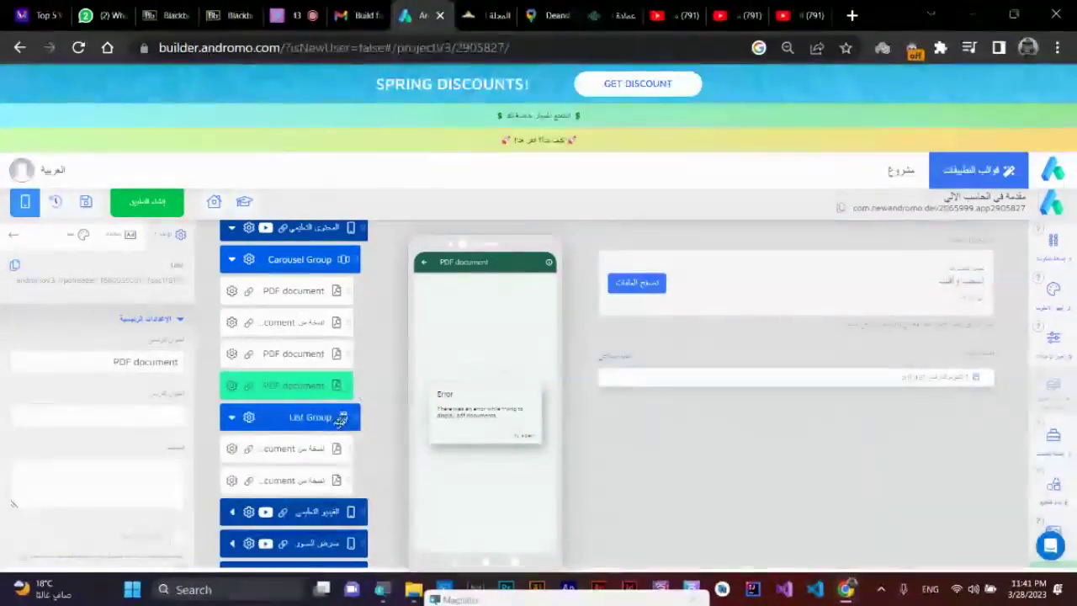
pyautogui.moveTo(309, 362); pyautogui.dragTo(308, 430)
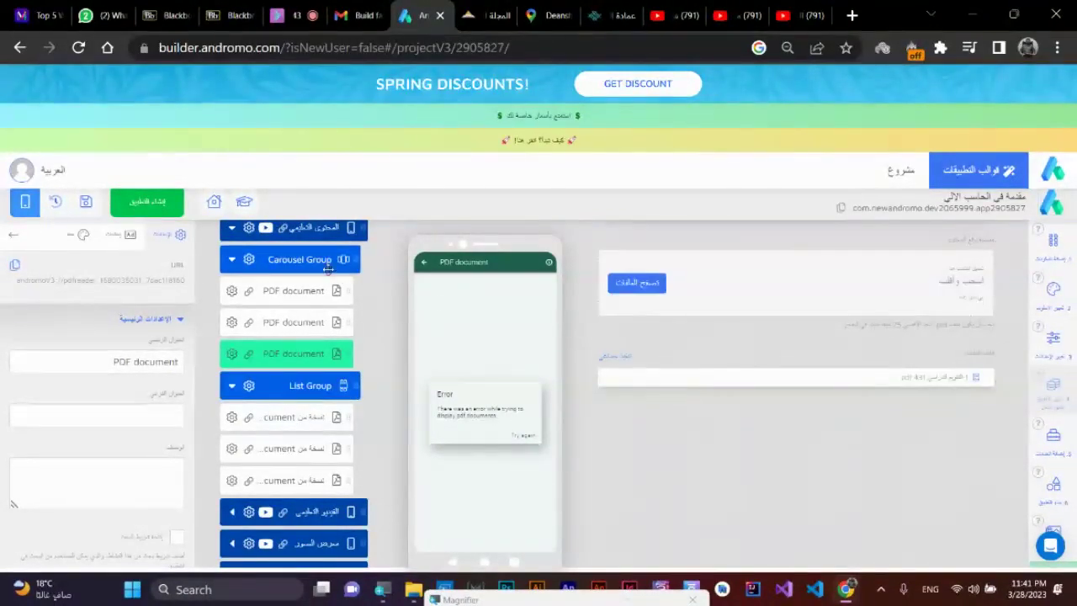
pyautogui.click(300, 233)
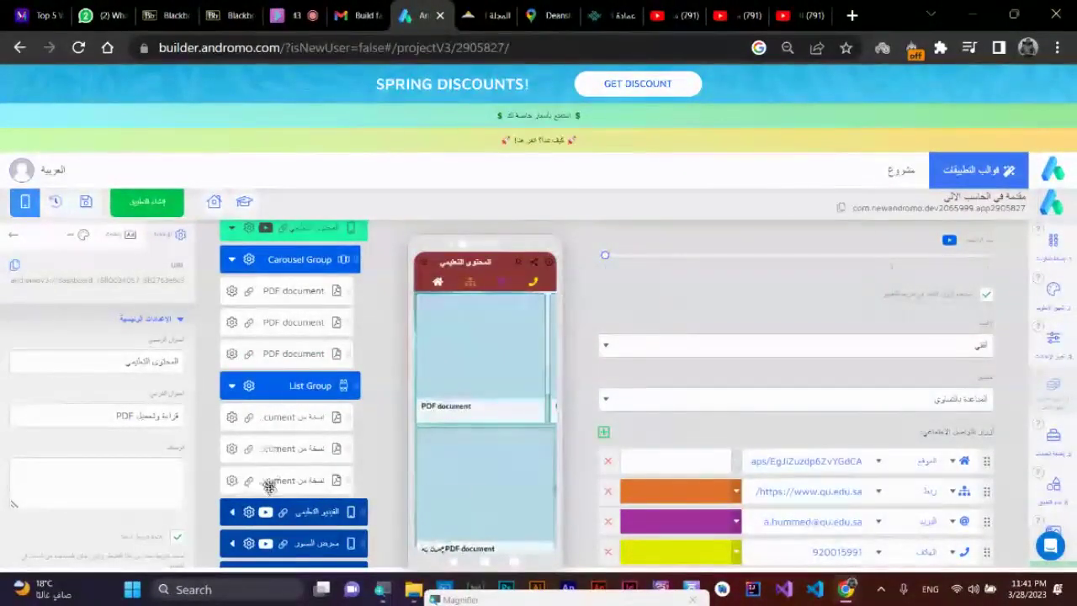
# - Collapse the Carousel Group, List Group and the المحتوى التعليمي page in the tree
pyautogui.scroll(2, 286, 454)
pyautogui.scroll(-3, 296, 434)
pyautogui.scroll(-1, 296, 434)
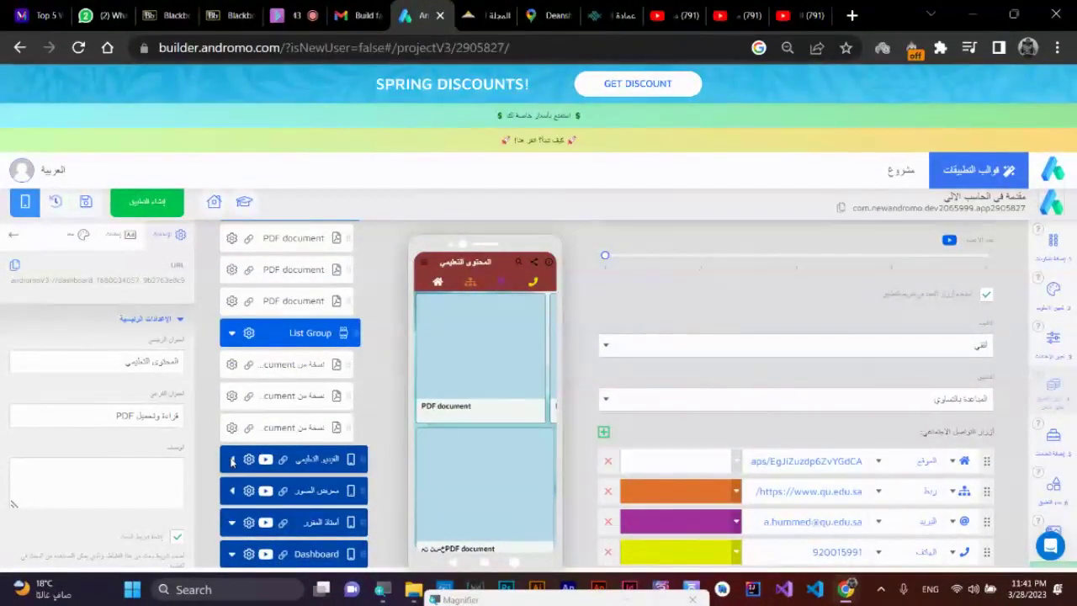
pyautogui.click(233, 461)
pyautogui.click(233, 461)
pyautogui.scroll(4, 259, 402)
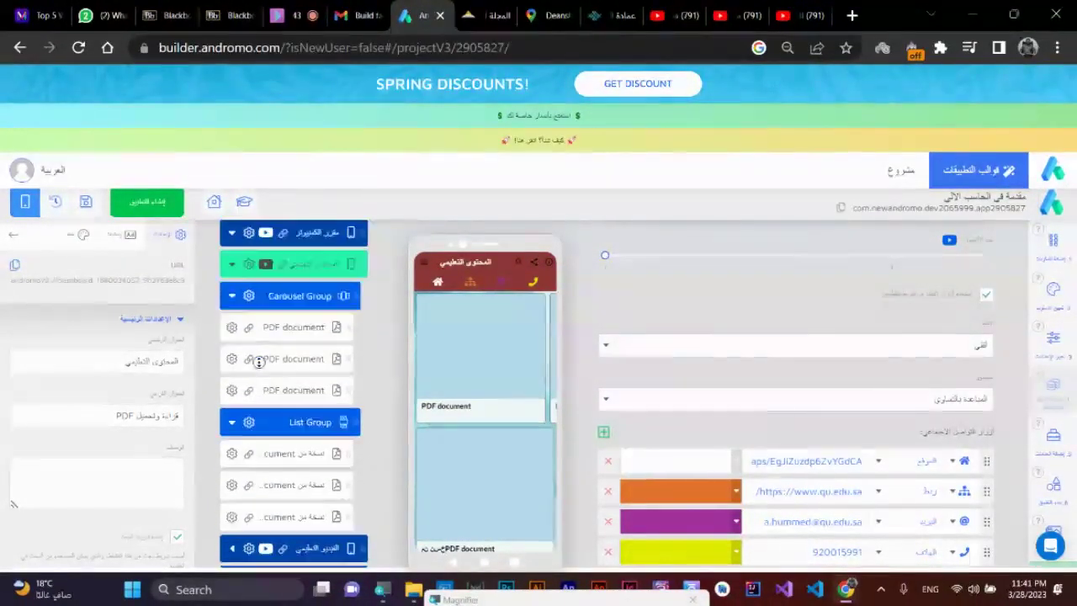
pyautogui.click(234, 308)
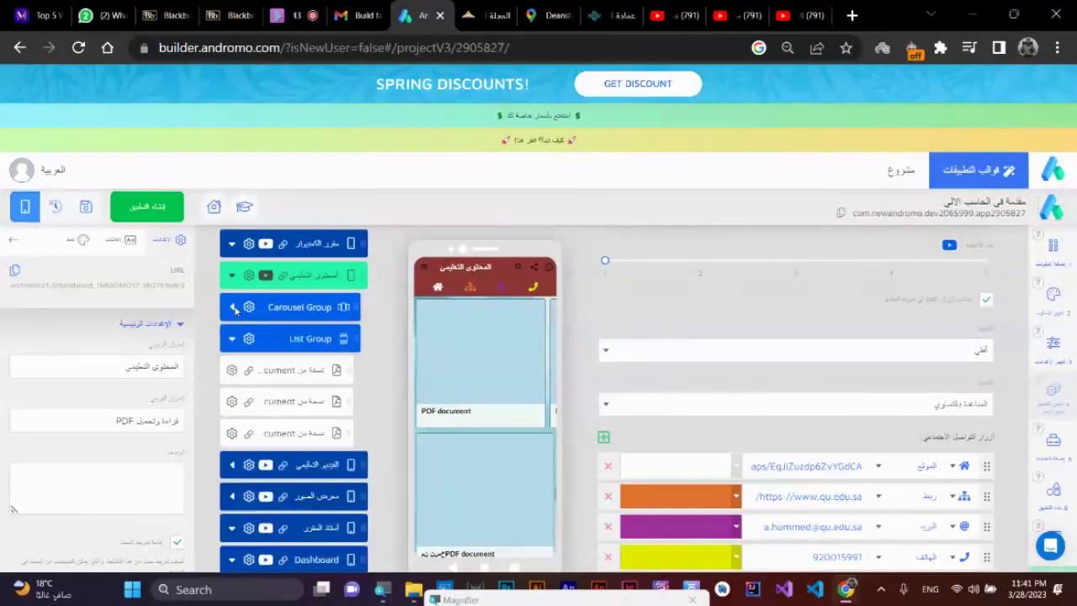
pyautogui.click(233, 340)
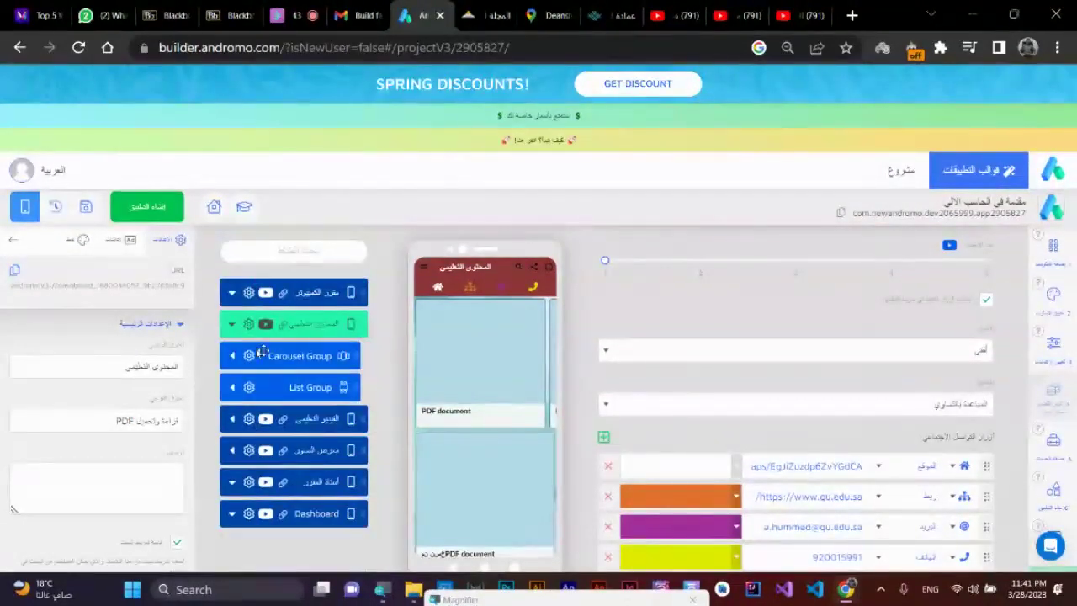
pyautogui.click(232, 323)
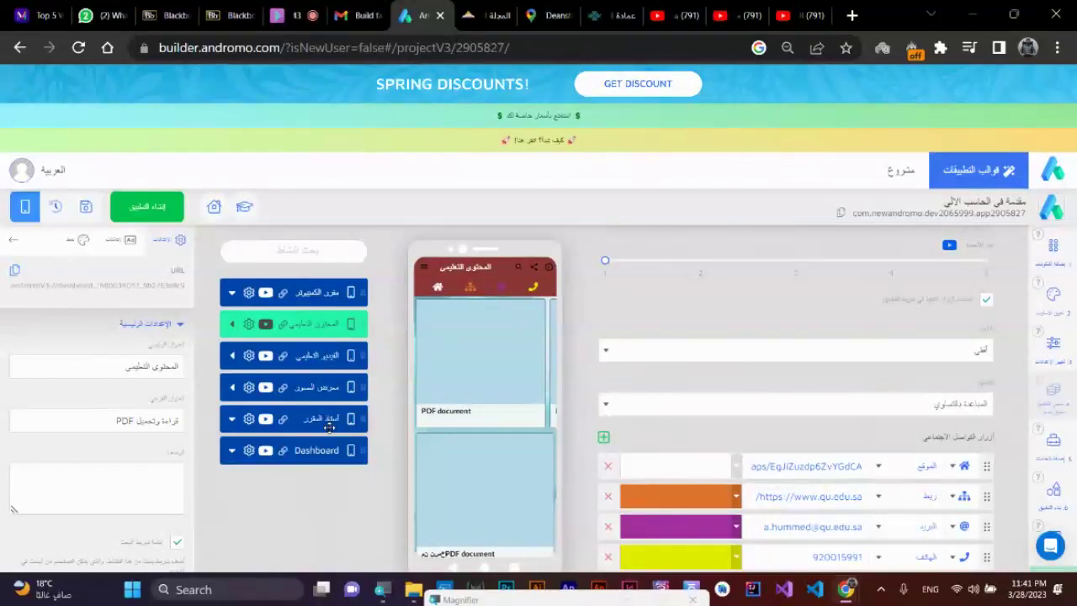
# - Select the استاذ المقرر page's settings, then switch to File Explorer
pyautogui.click(312, 421)
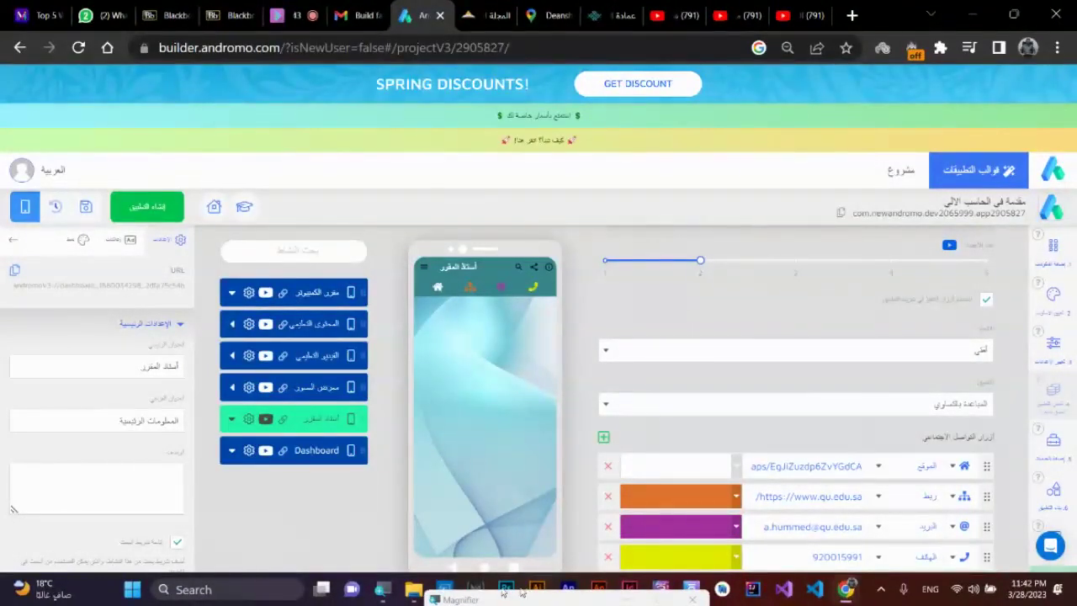
pyautogui.click(413, 589)
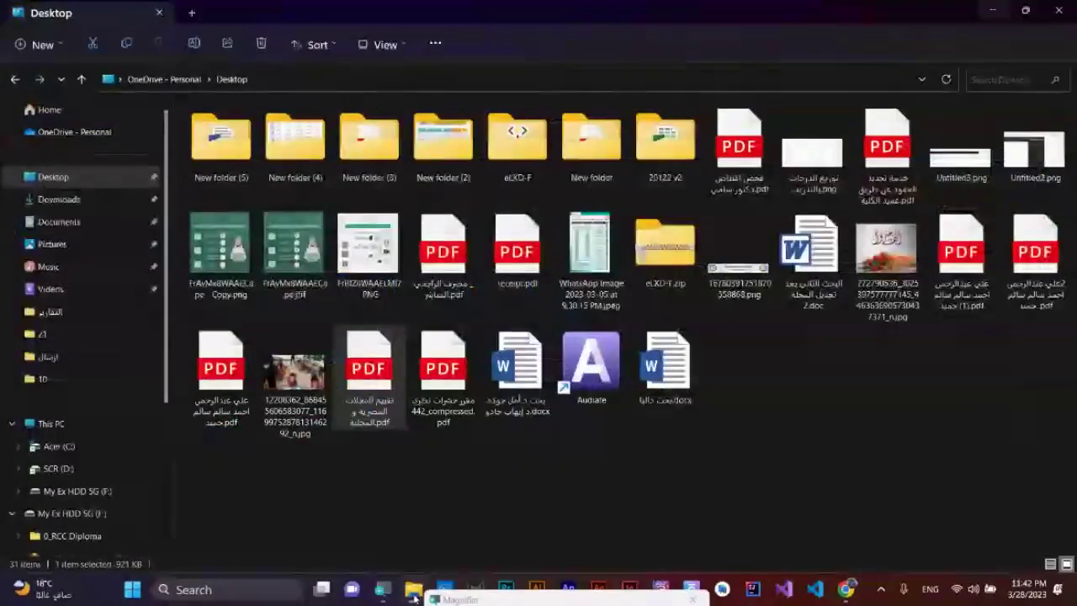
# - Open التدريب > 9 Android, view it as large icons, and select the pale blue background image
pyautogui.click(118, 380)
pyautogui.click(376, 79)
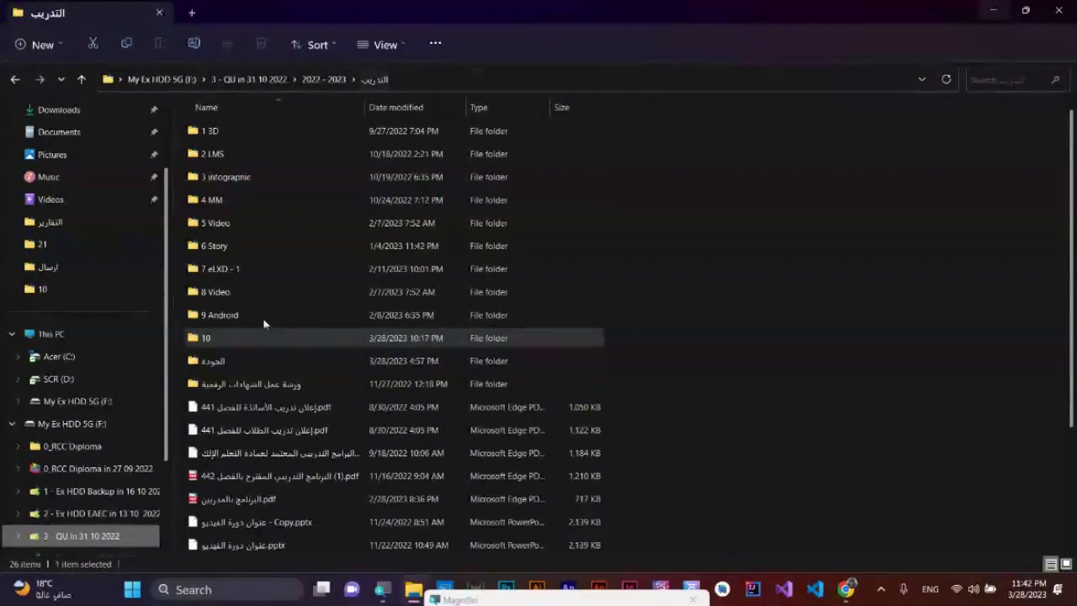
pyautogui.doubleClick(226, 315)
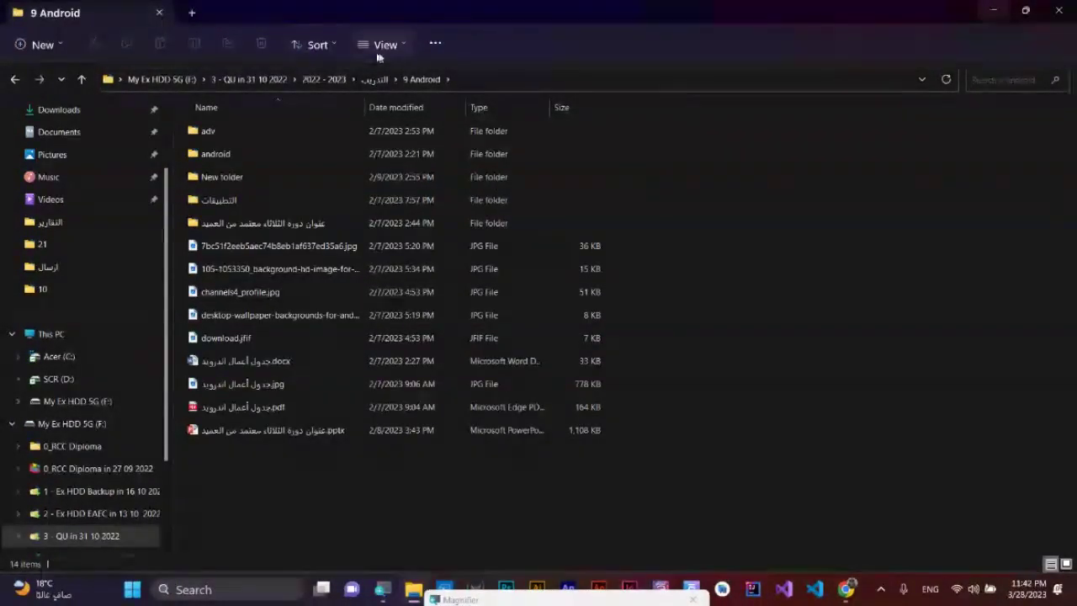
pyautogui.click(410, 44)
pyautogui.click(400, 102)
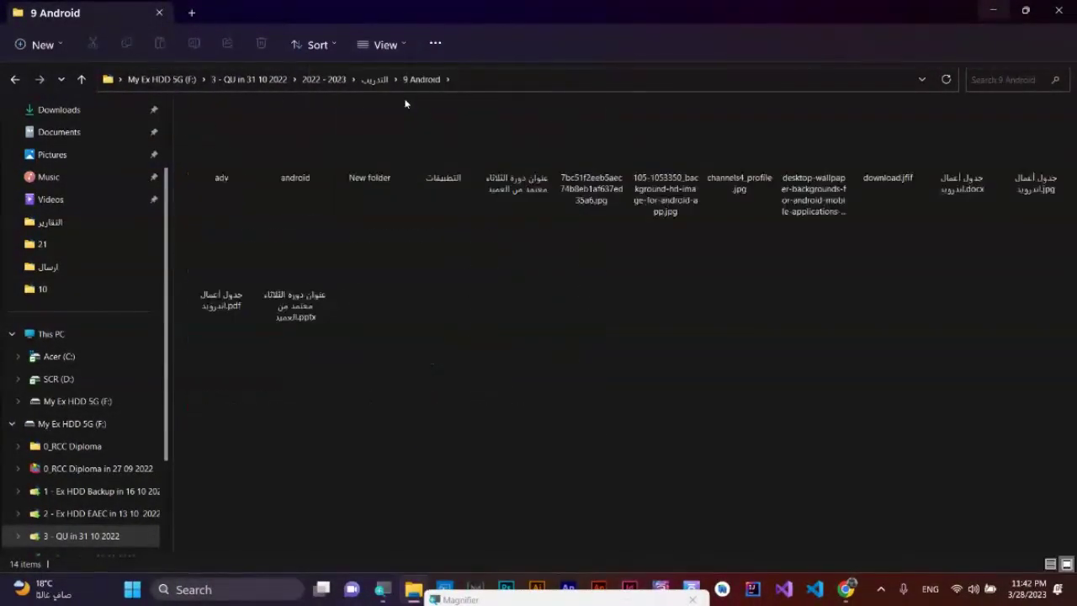
pyautogui.click(600, 166)
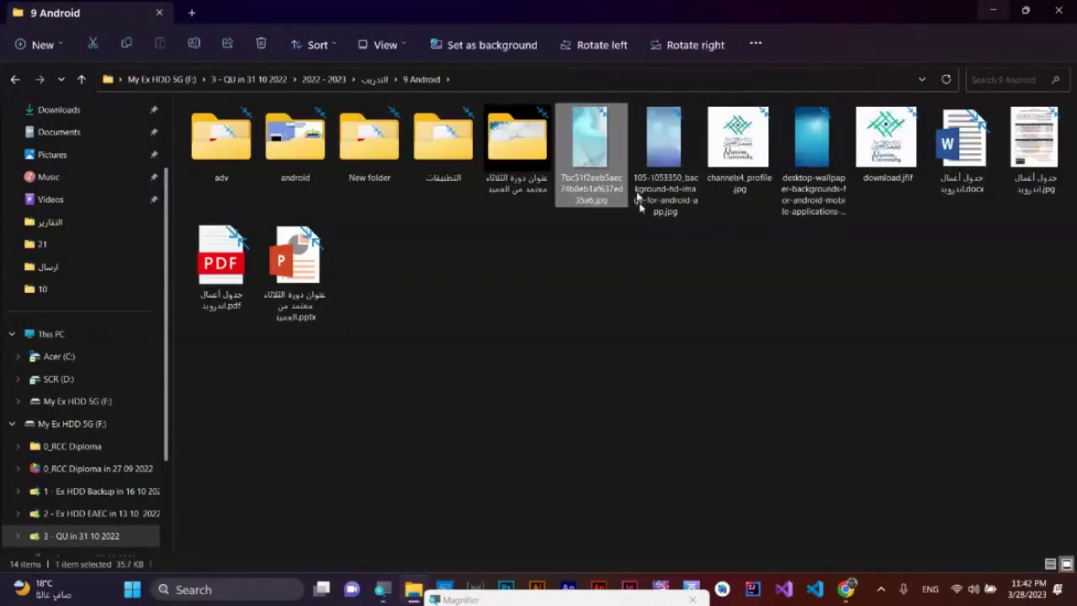
# - Check the pale blue image's file info in Photos (721 × 1280, 35.7 KB), then return to Andromo
pyautogui.doubleClick(588, 165)
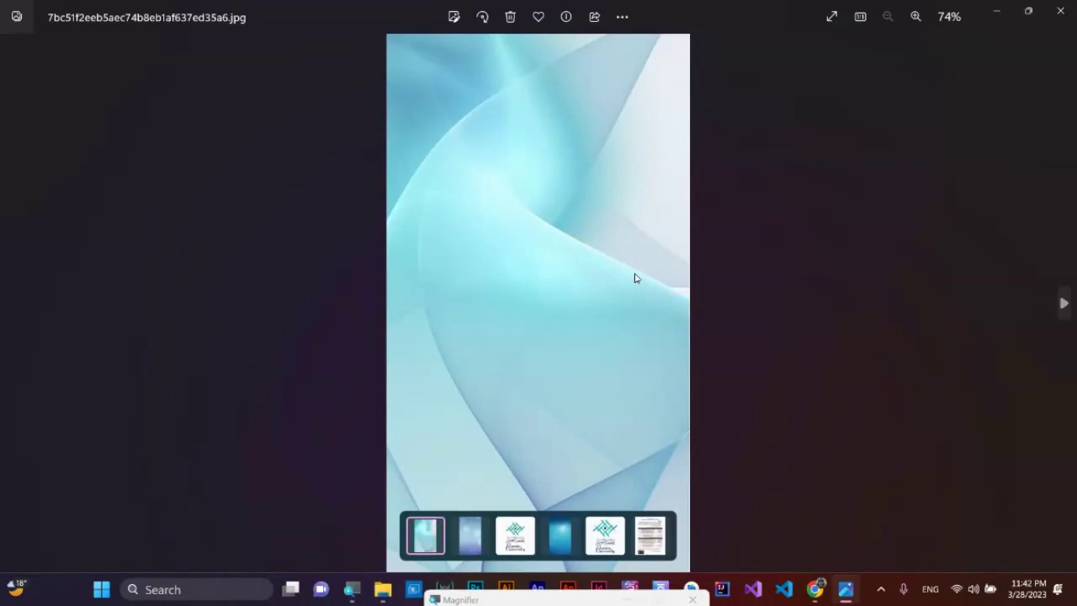
pyautogui.rightClick(629, 182)
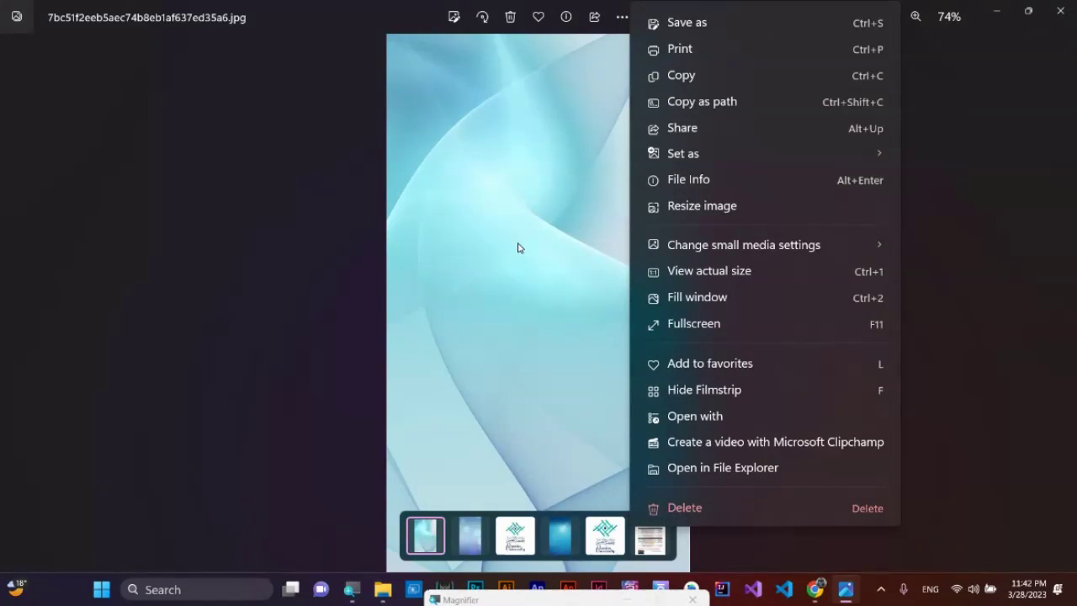
pyautogui.click(664, 182)
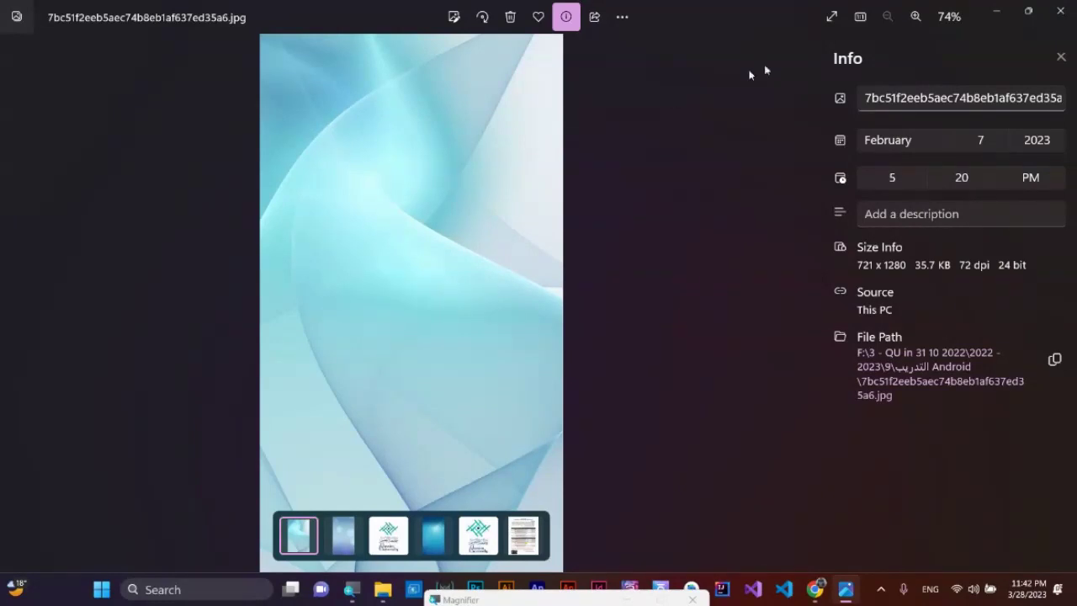
pyautogui.moveTo(817, 582)
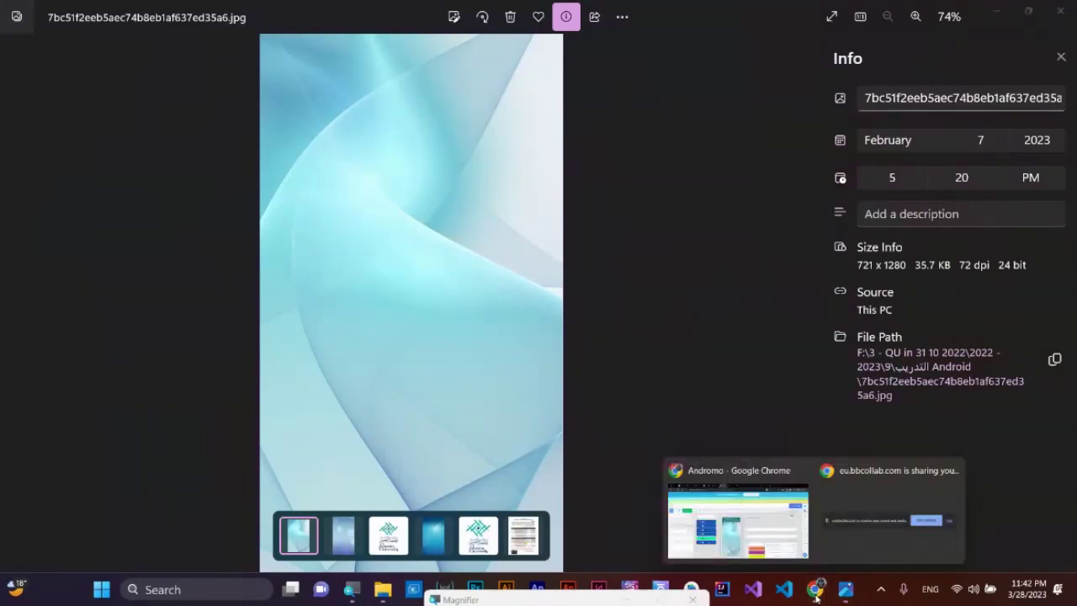
pyautogui.click(753, 523)
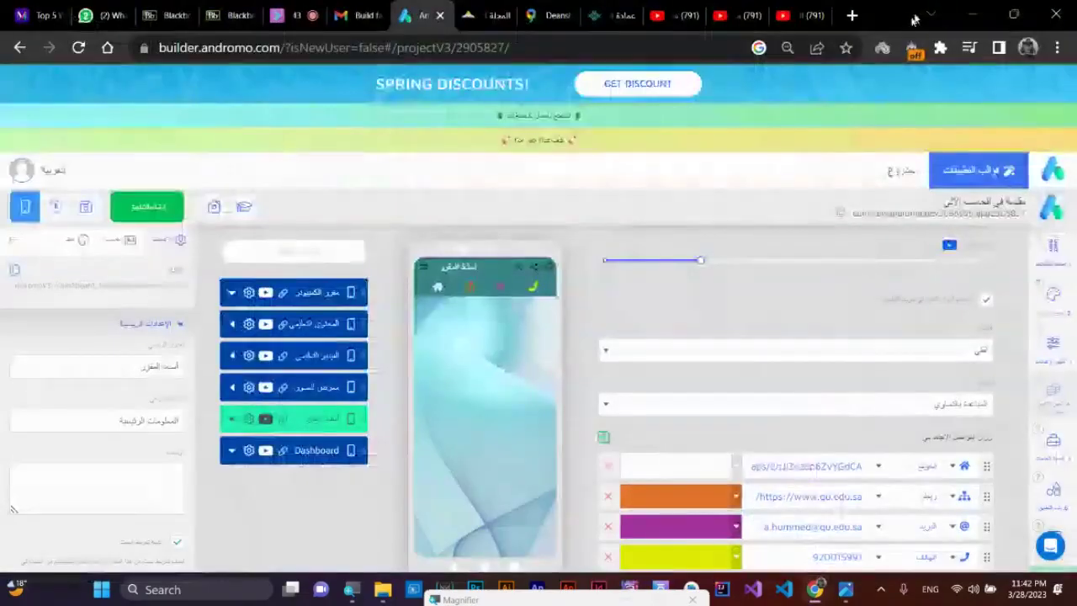
# - Open canva.com in a new Chrome tab
pyautogui.click(852, 15)
pyautogui.click(688, 47)
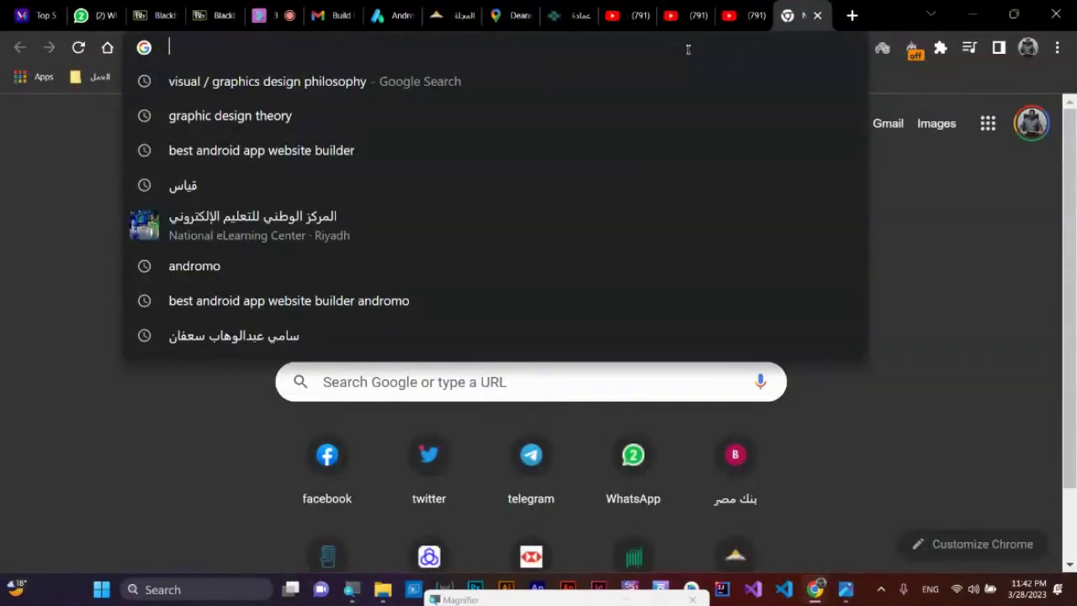
pyautogui.write('canva.com')
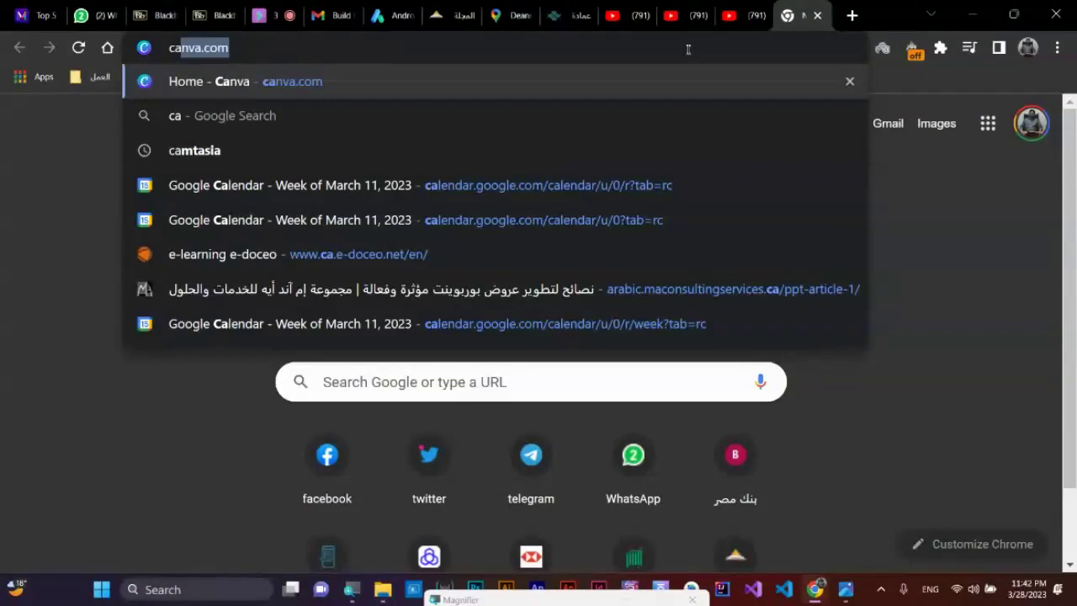
pyautogui.press('Return')
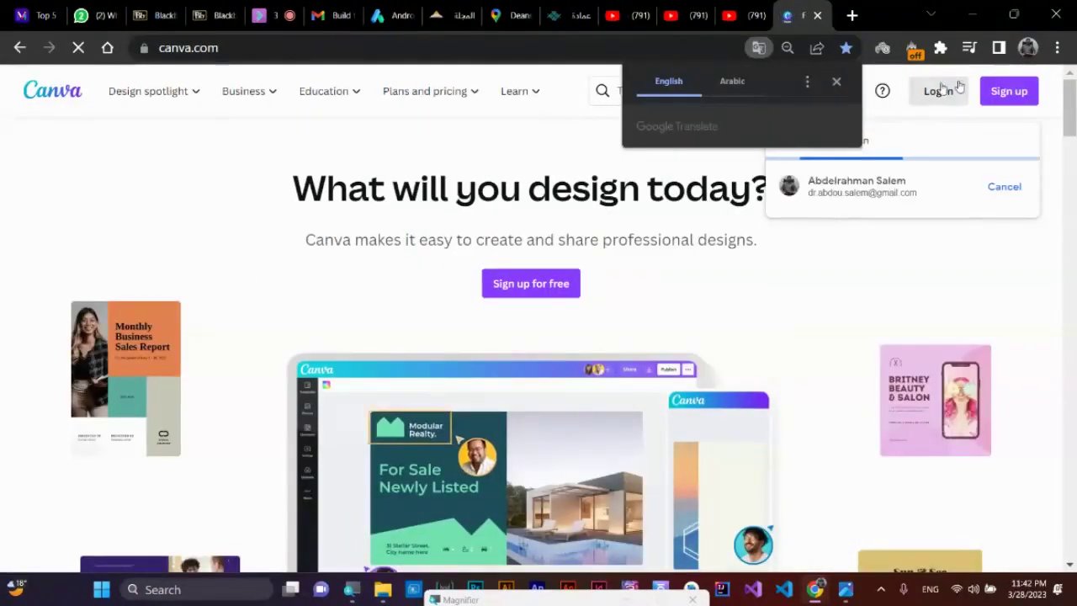
# - Log in to Canva with a Google account
pyautogui.click(937, 91)
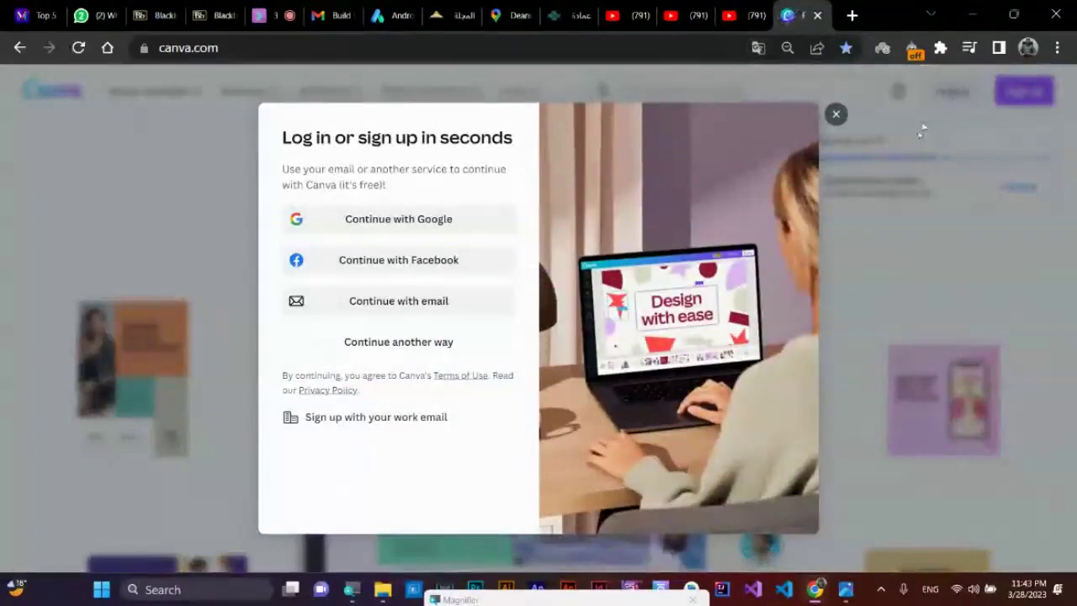
pyautogui.click(387, 217)
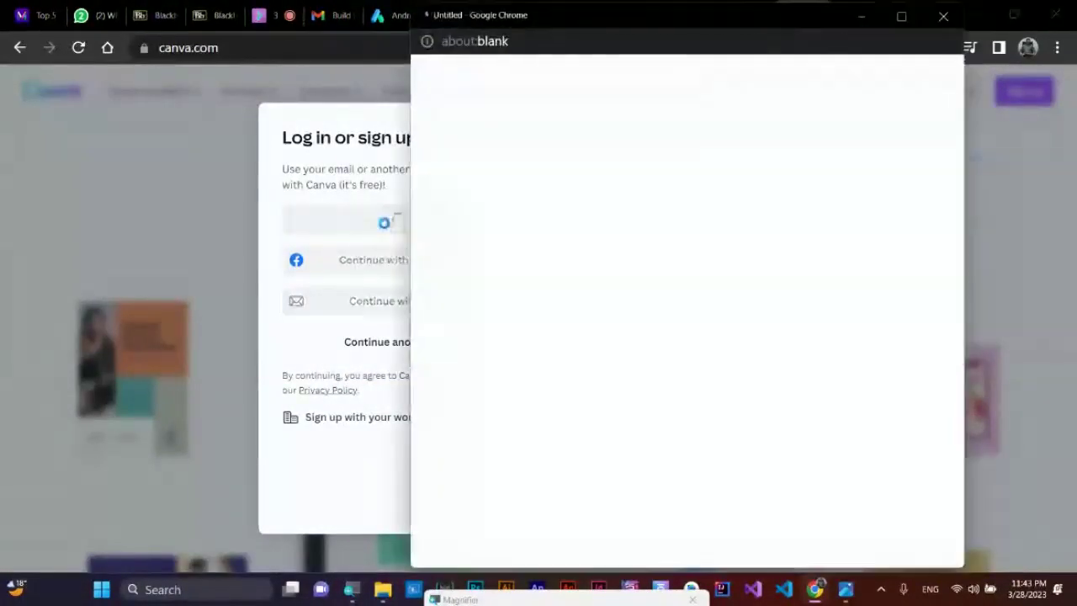
pyautogui.click(587, 362)
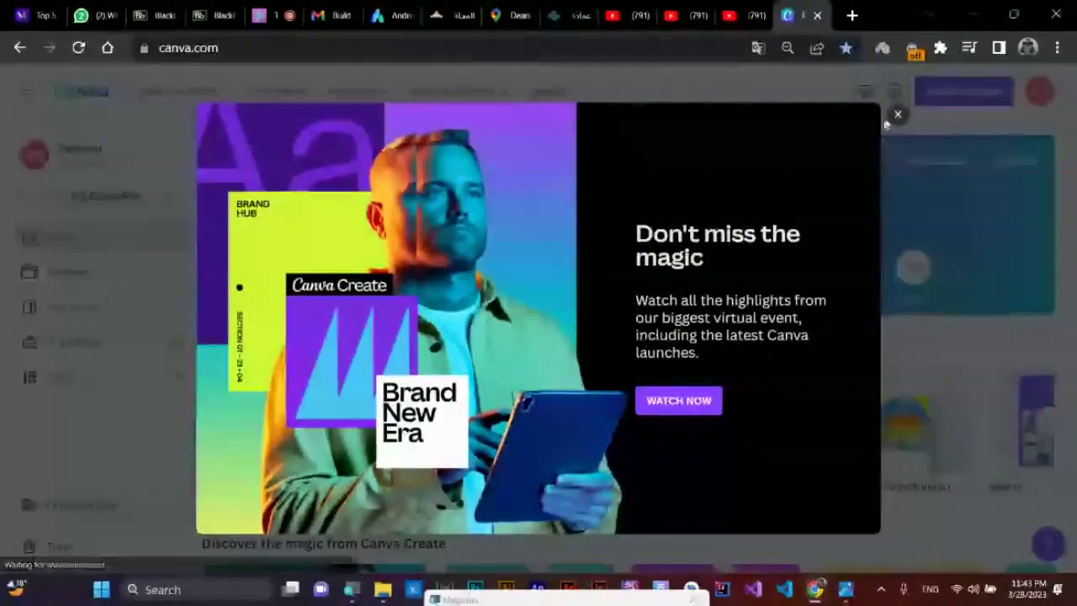
# - Dismiss the 'Don't miss the magic' promotion and glance at the Create a design list
pyautogui.click(896, 113)
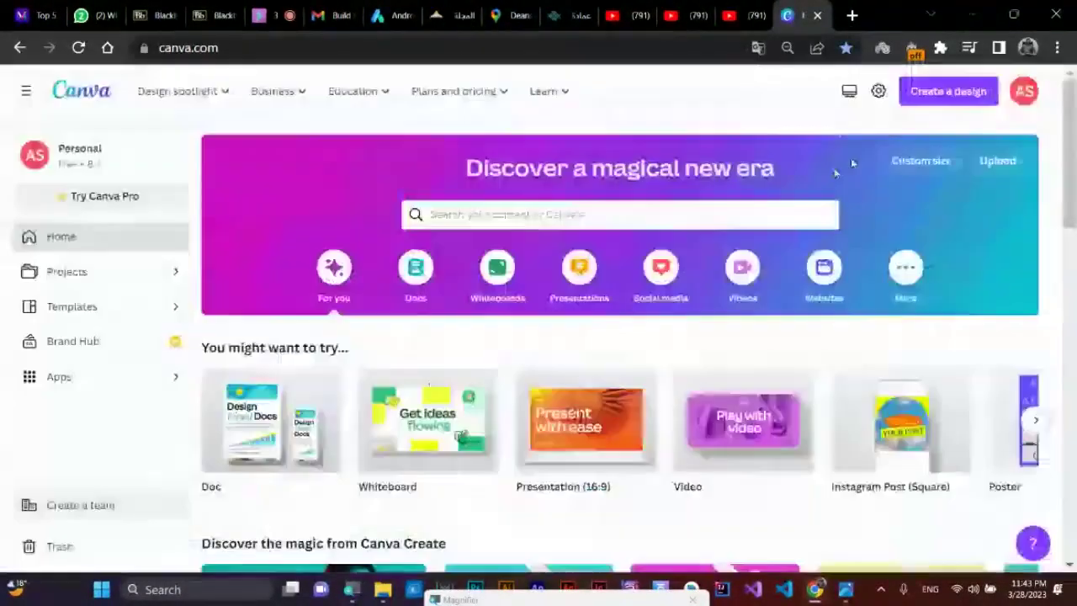
pyautogui.scroll(-1, 659, 434)
pyautogui.scroll(-5, 658, 434)
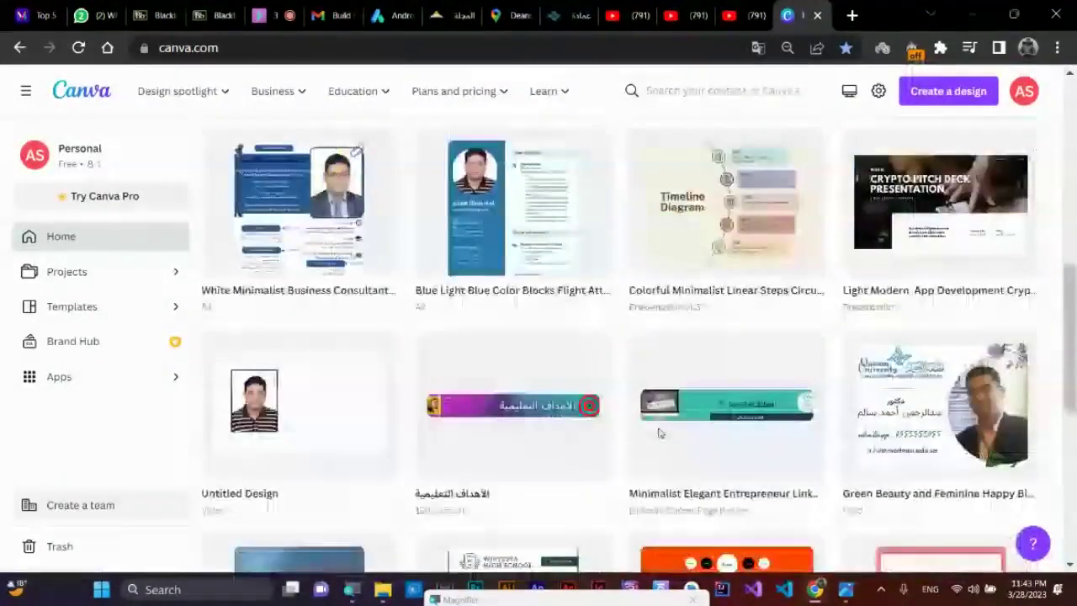
pyautogui.scroll(-3, 492, 338)
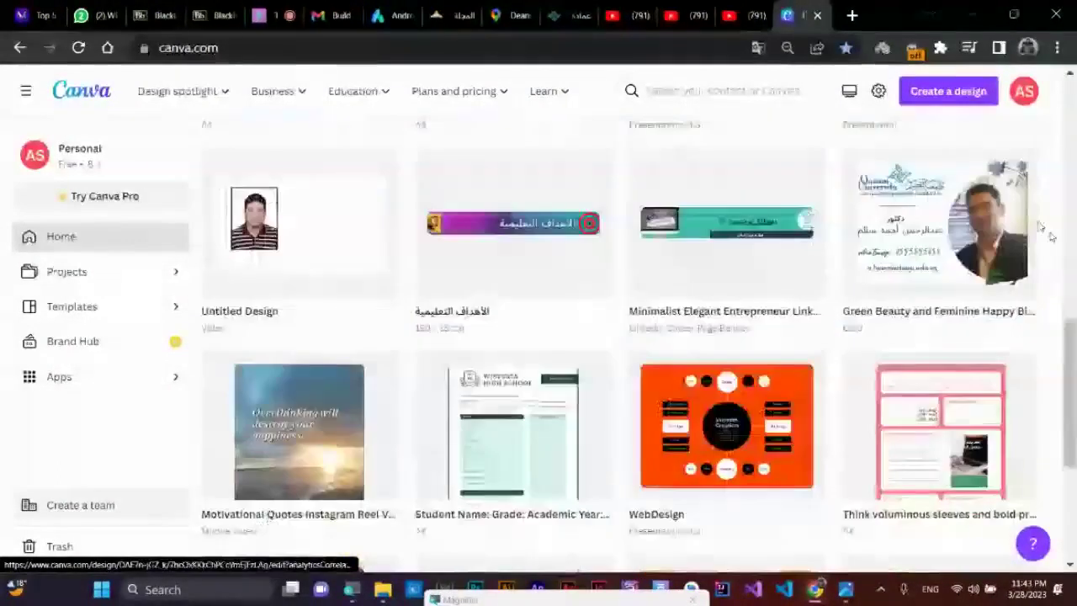
pyautogui.scroll(1, 325, 320)
pyautogui.scroll(8, 326, 320)
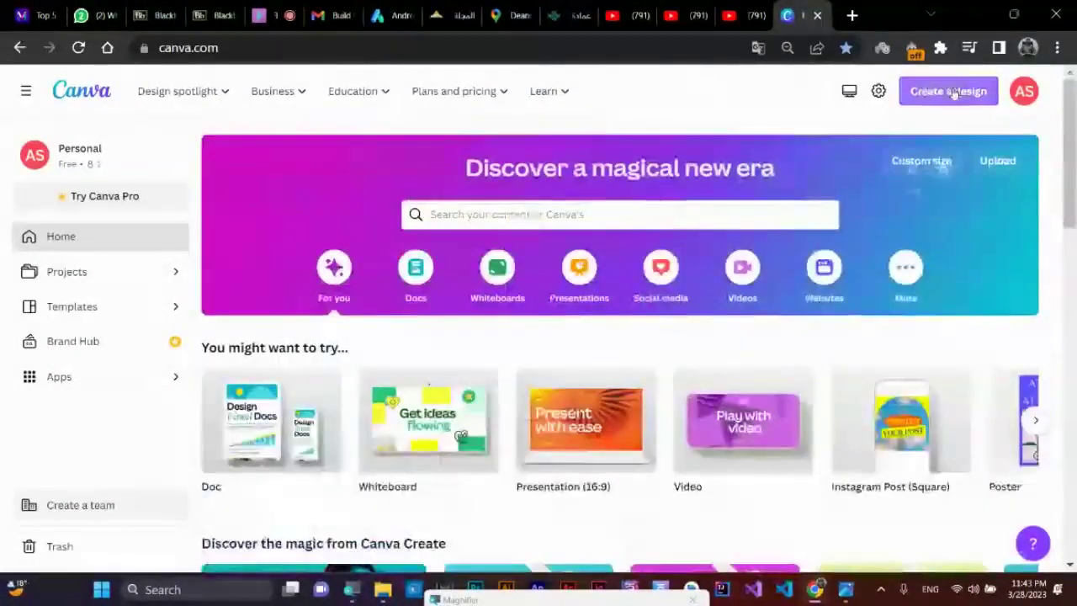
pyautogui.click(953, 94)
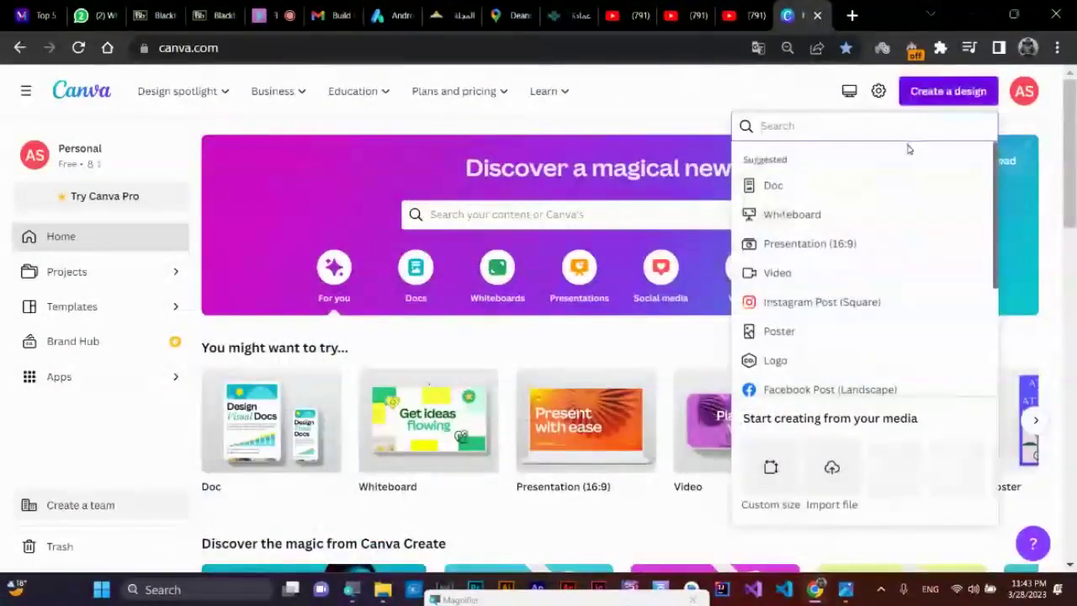
pyautogui.click(679, 88)
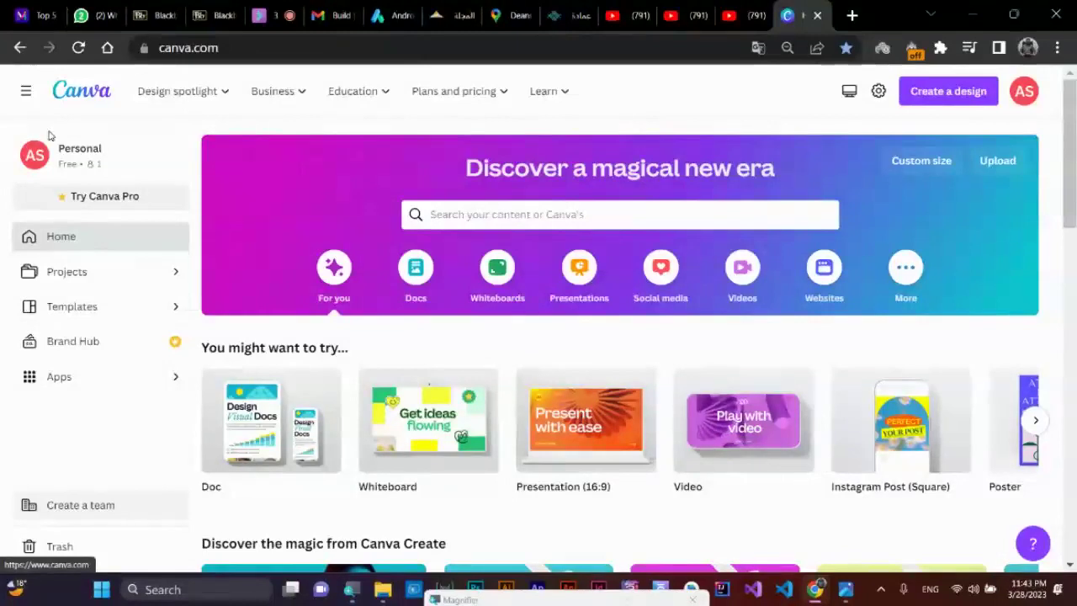
# - Look over the Projects page, then go back to the Canva home page
pyautogui.click(91, 276)
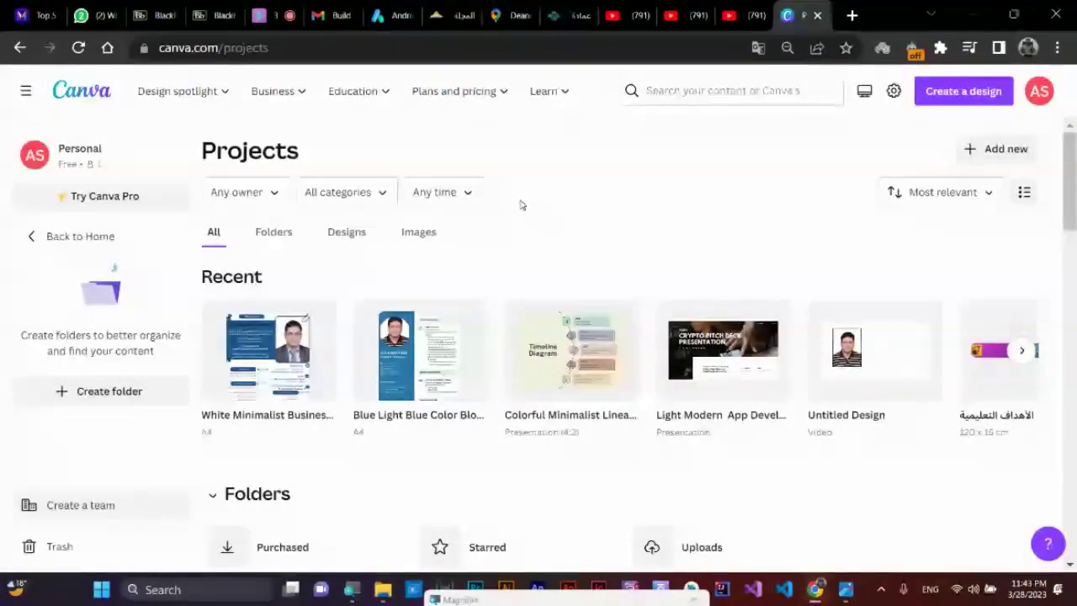
pyautogui.click(1006, 150)
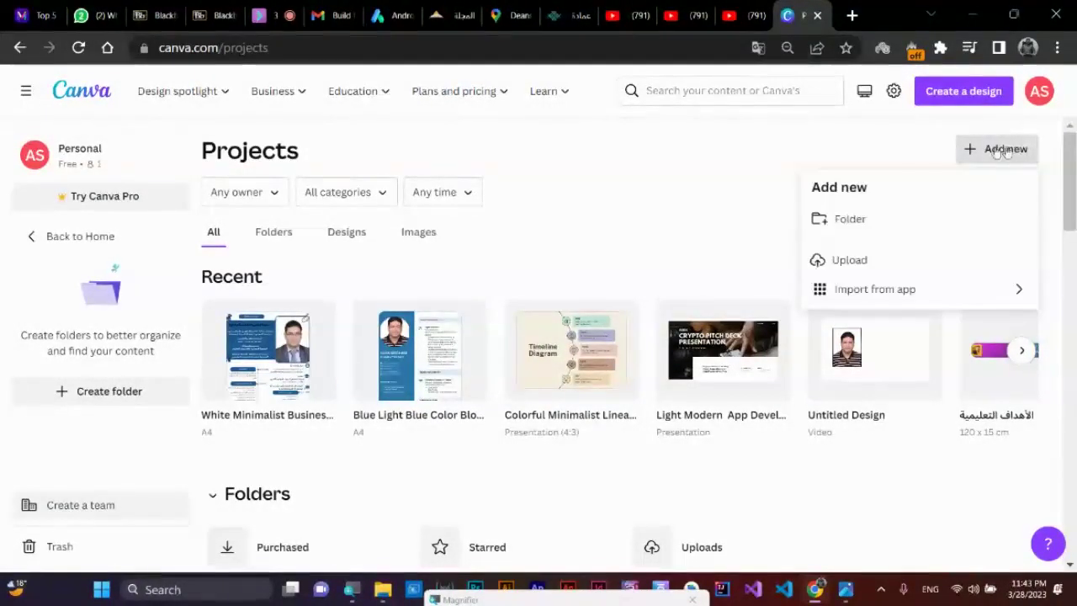
pyautogui.click(730, 184)
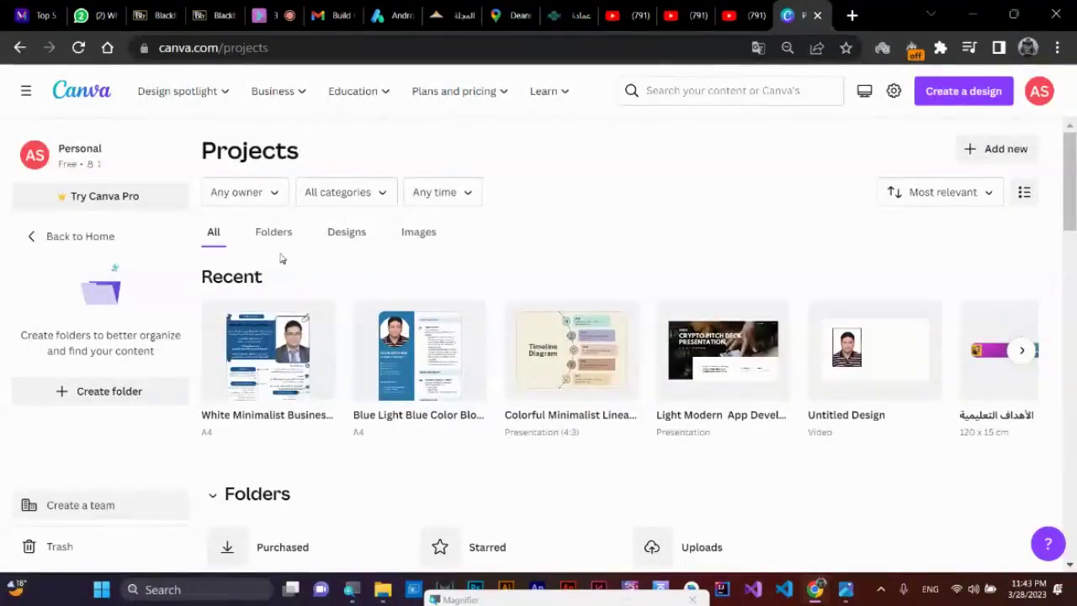
pyautogui.moveTo(216, 90)
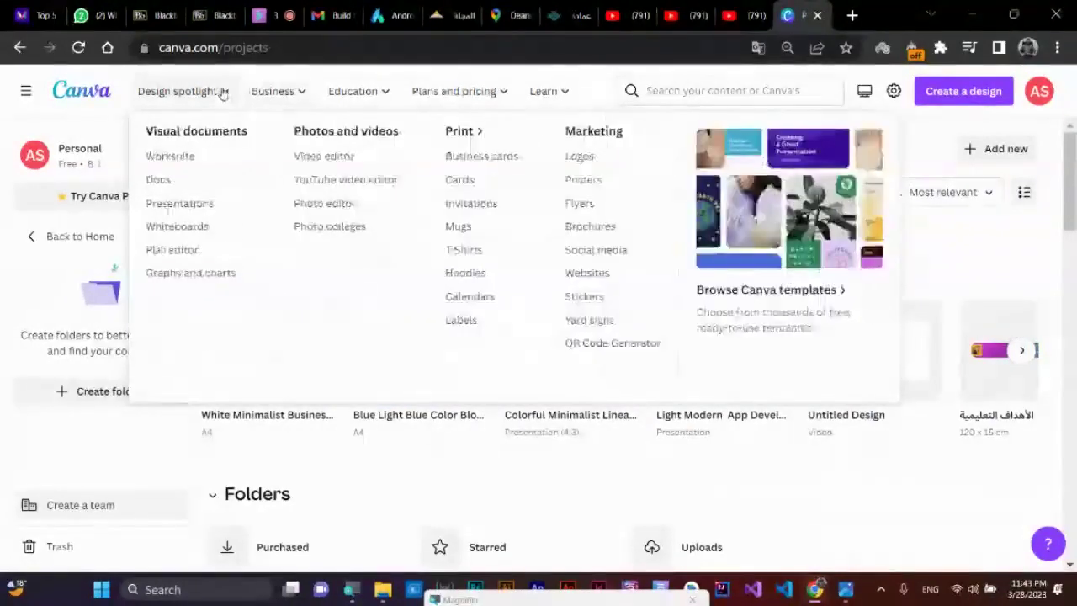
pyautogui.click(105, 92)
# - Expand the suggested design types on the home page, such as Poster, Infographic and Resume
pyautogui.scroll(-2, 455, 353)
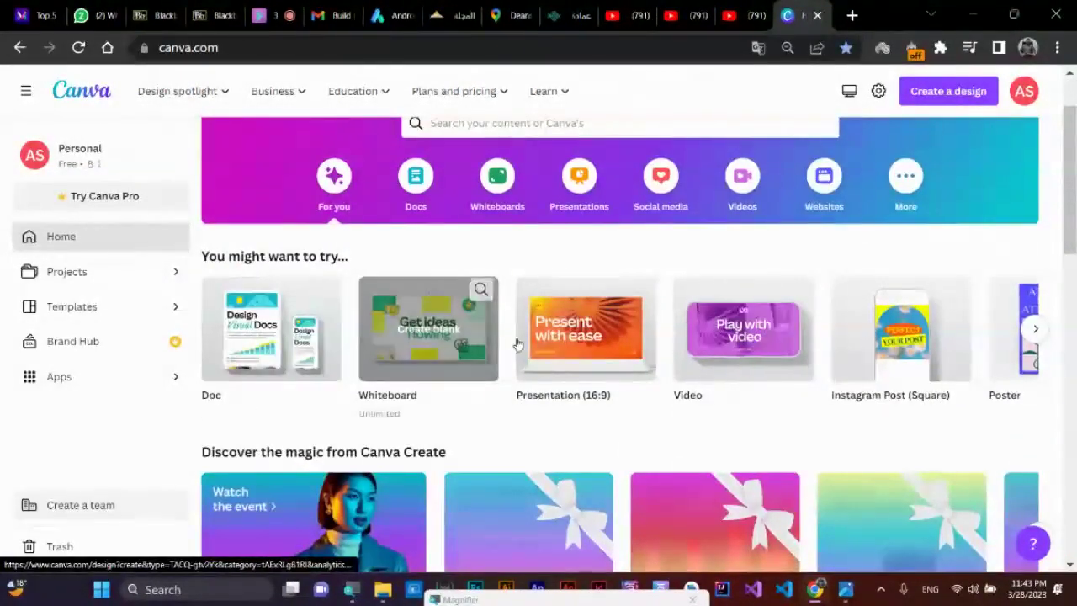
pyautogui.scroll(-4, 926, 337)
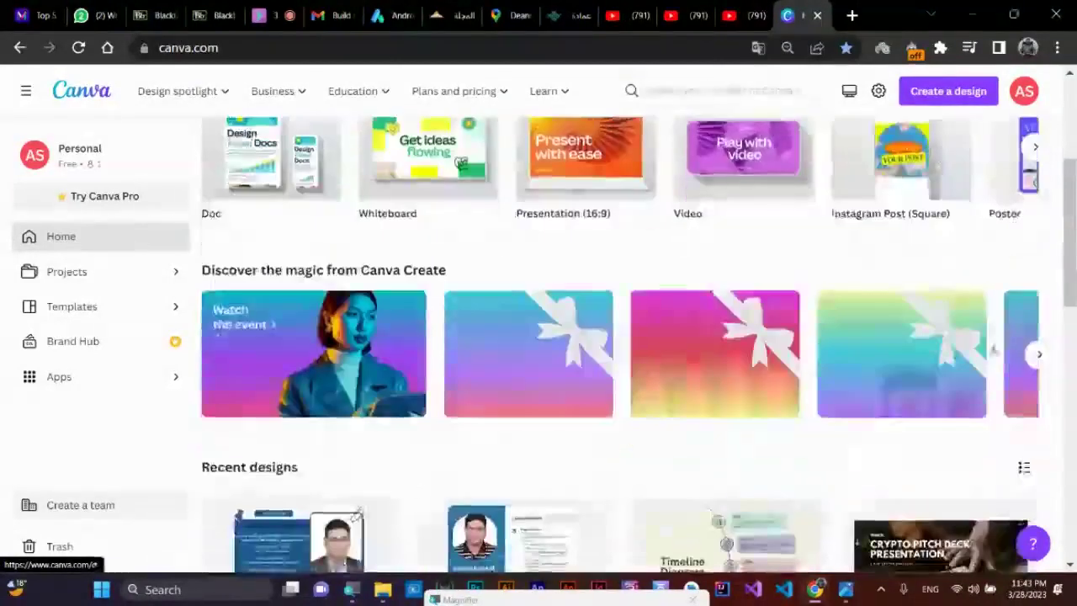
pyautogui.click(1035, 147)
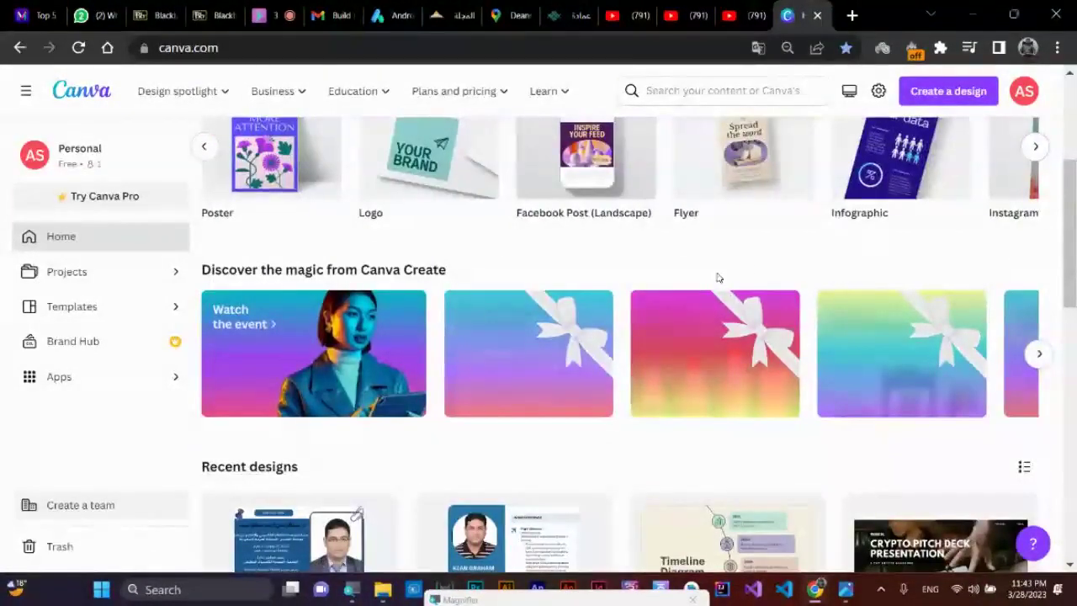
pyautogui.scroll(1, 714, 238)
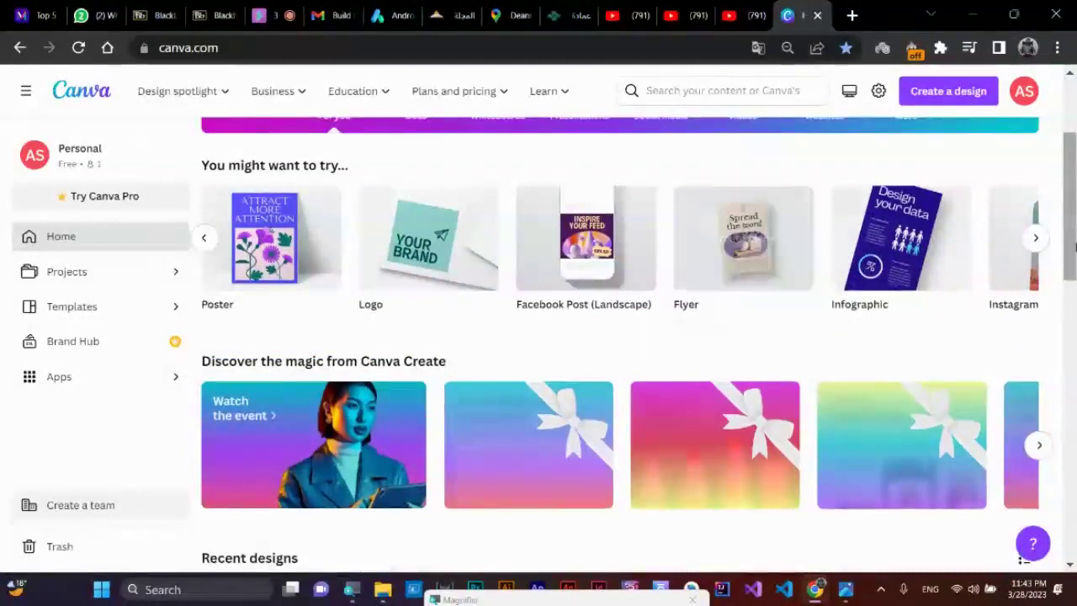
pyautogui.click(1034, 242)
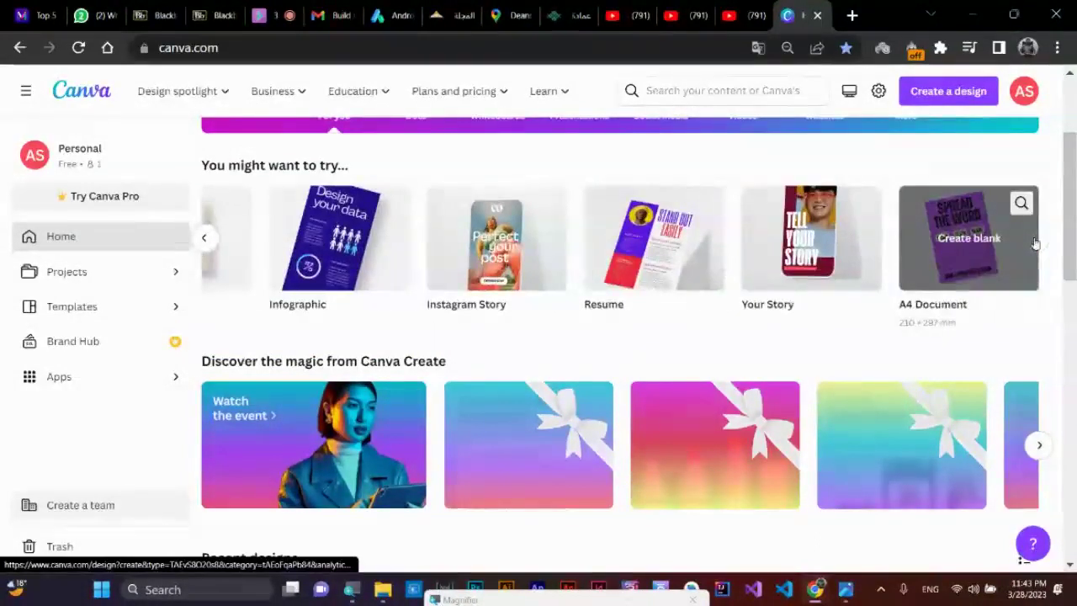
pyautogui.scroll(2, 325, 130)
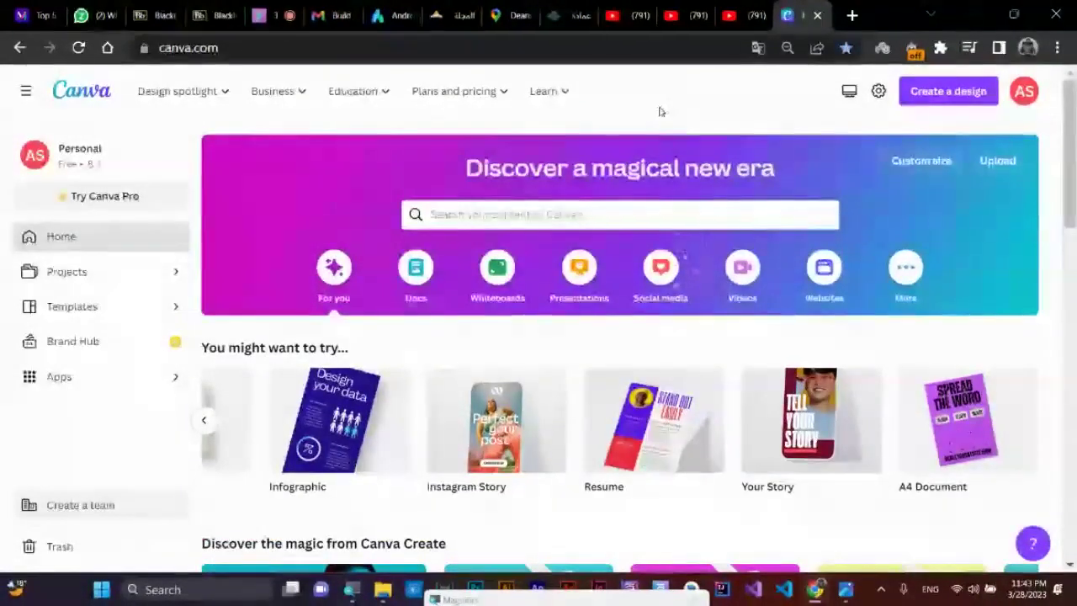
# - Search Canva templates for 'android app development'
pyautogui.click(545, 216)
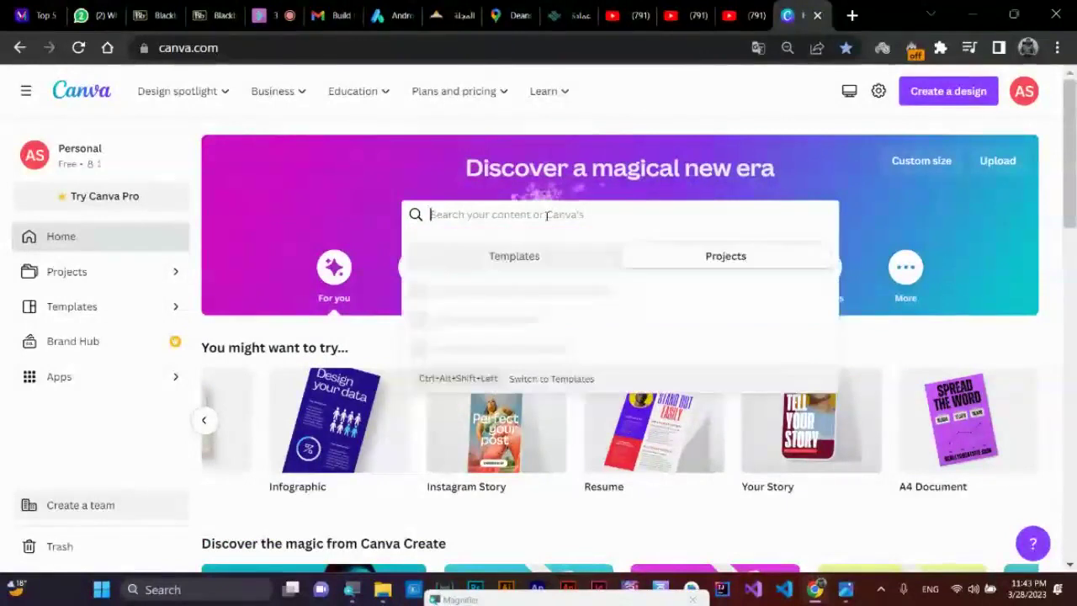
pyautogui.write('zr')
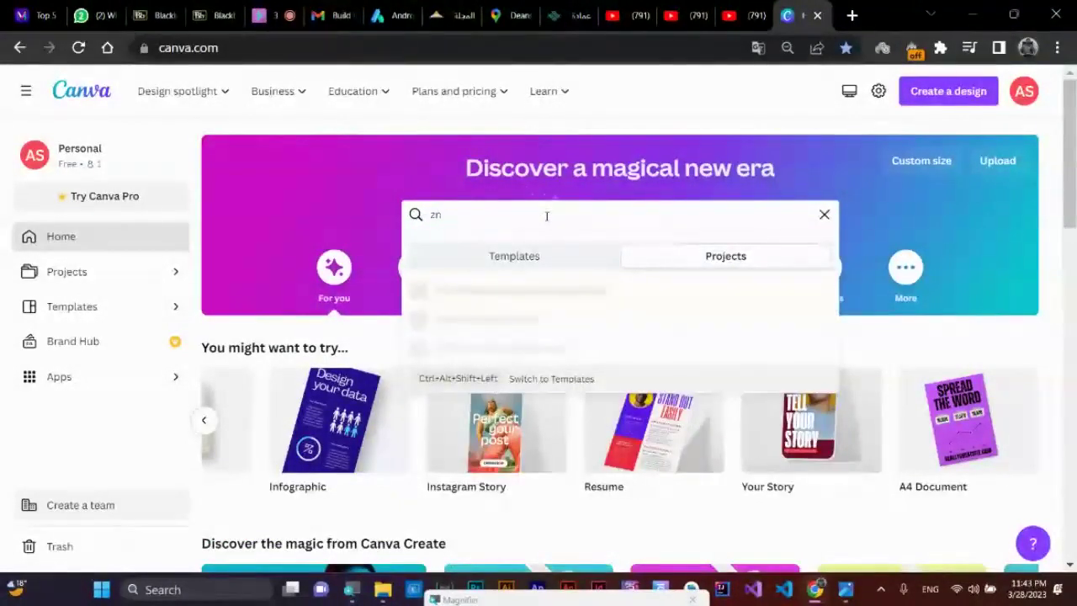
pyautogui.press('BackSpace')
pyautogui.press('BackSpace')
pyautogui.write('and')
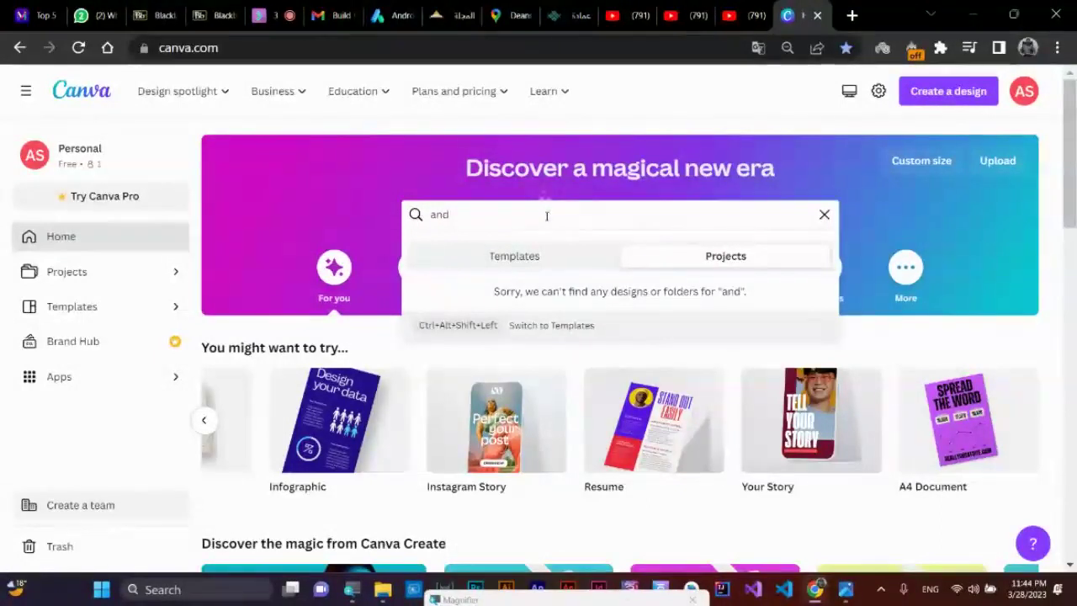
pyautogui.press('BackSpace')
pyautogui.press('BackSpace')
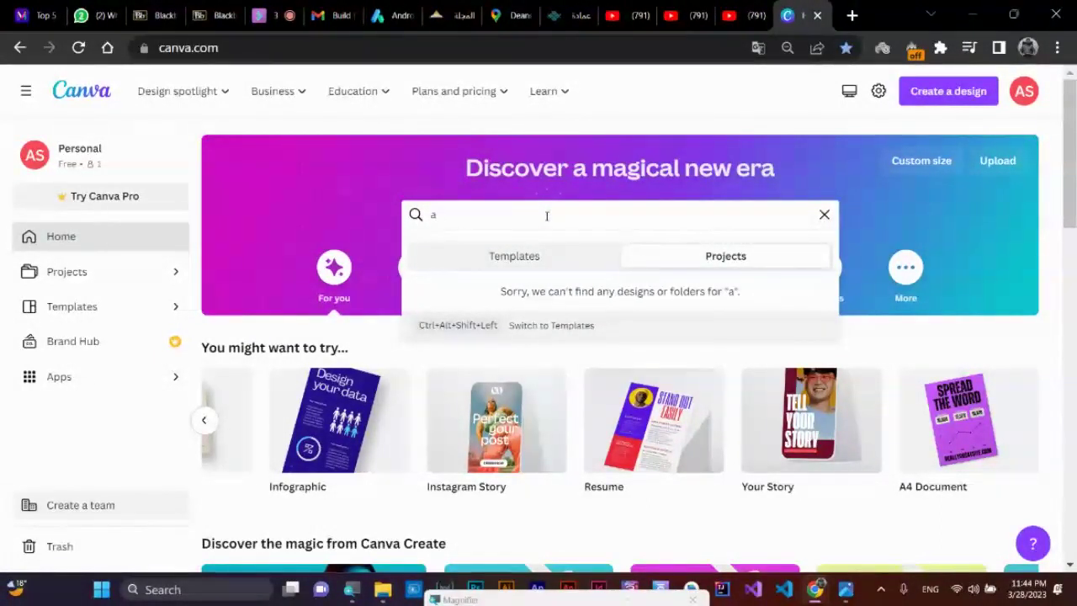
pyautogui.click(538, 255)
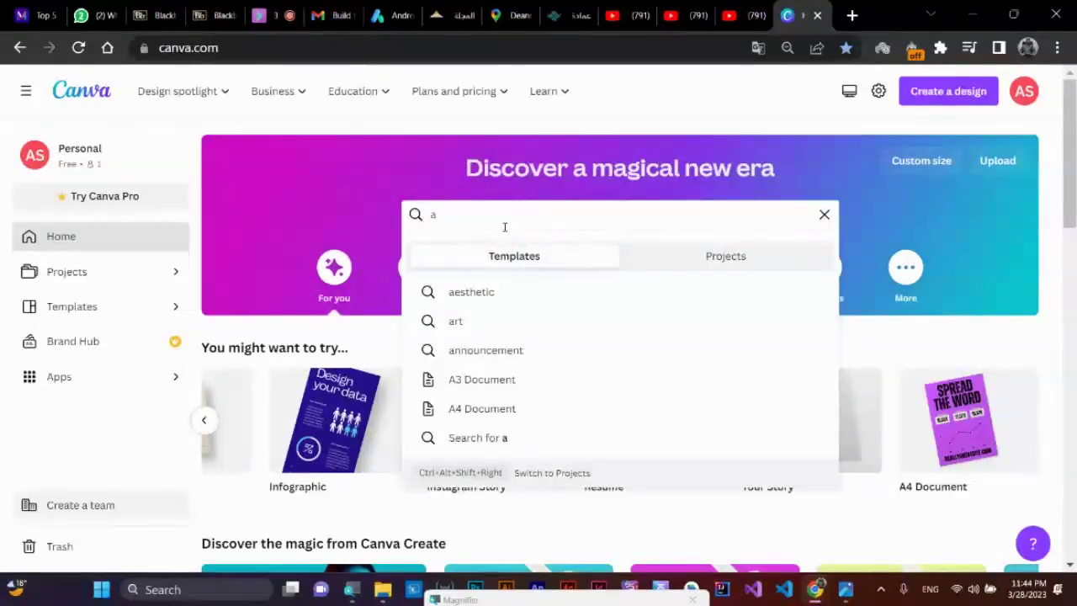
pyautogui.write('nd')
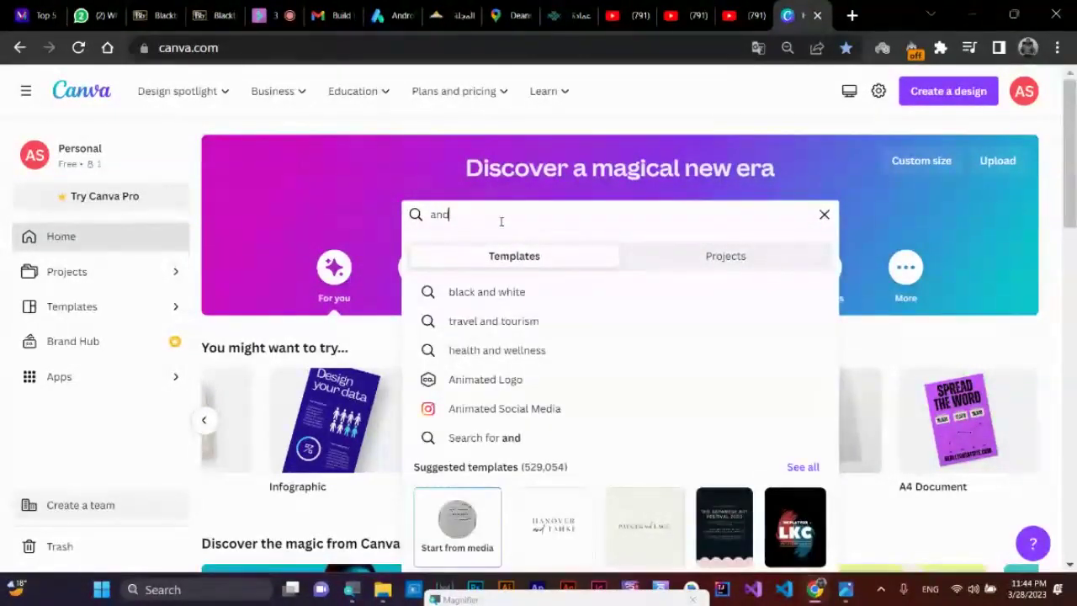
pyautogui.write('r')
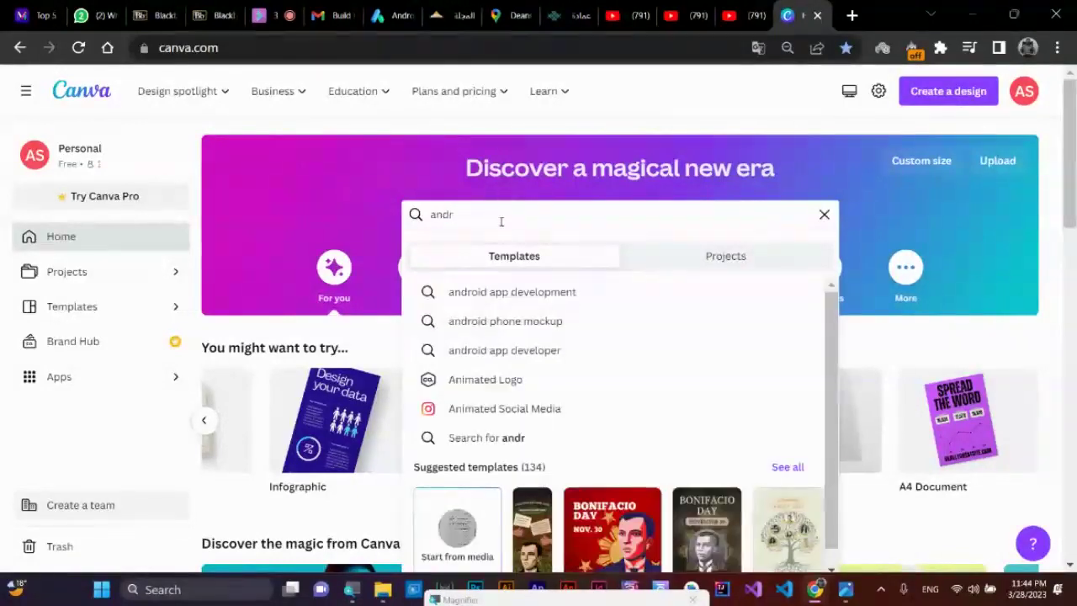
pyautogui.click(547, 299)
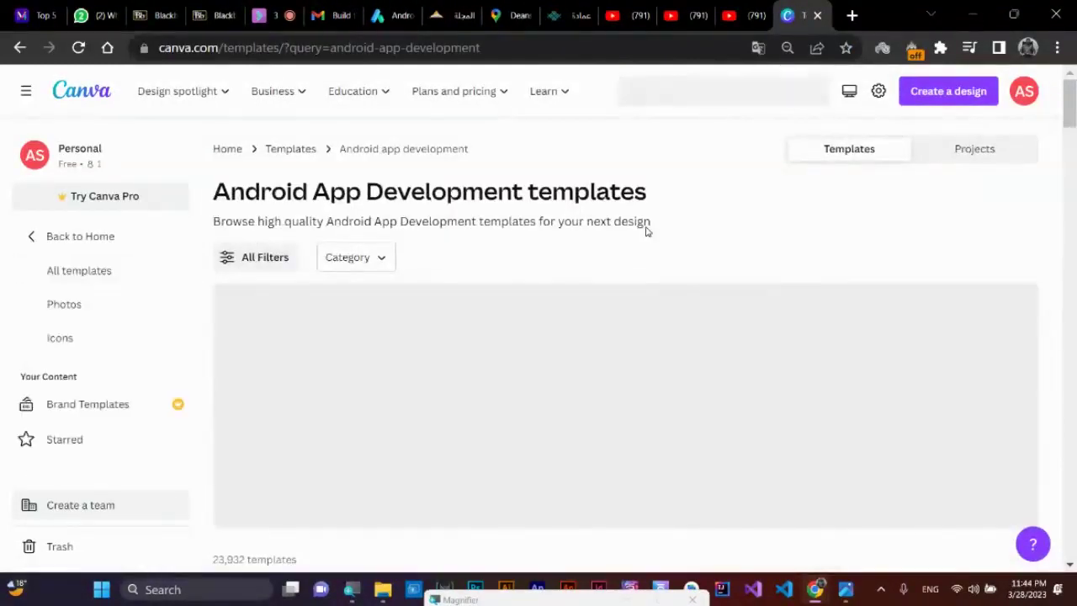
# - Scroll through the Android App Development template results
pyautogui.scroll(-5, 646, 231)
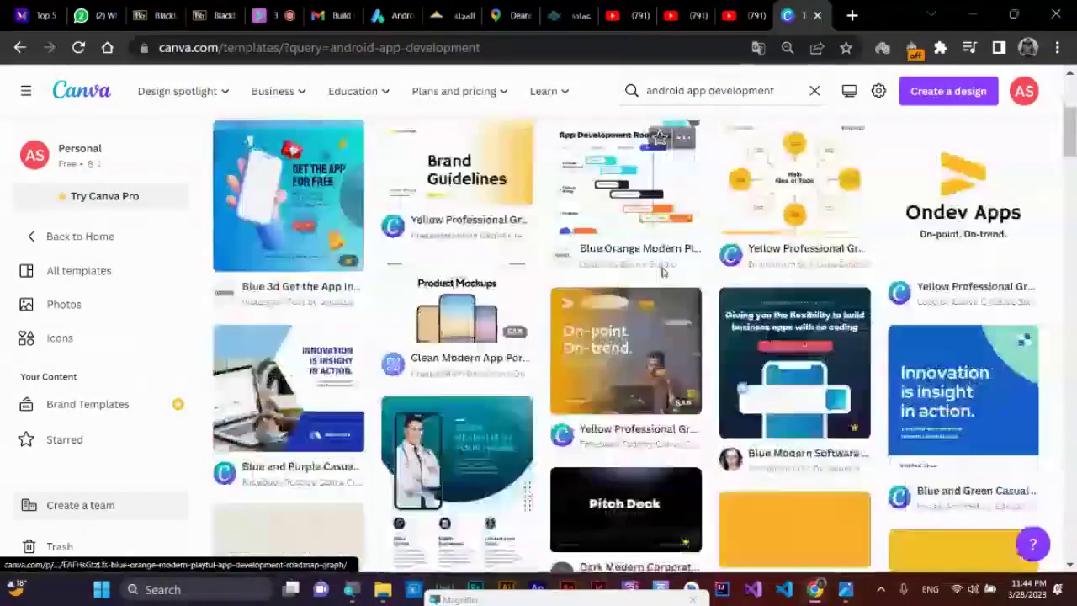
pyautogui.scroll(-4, 661, 271)
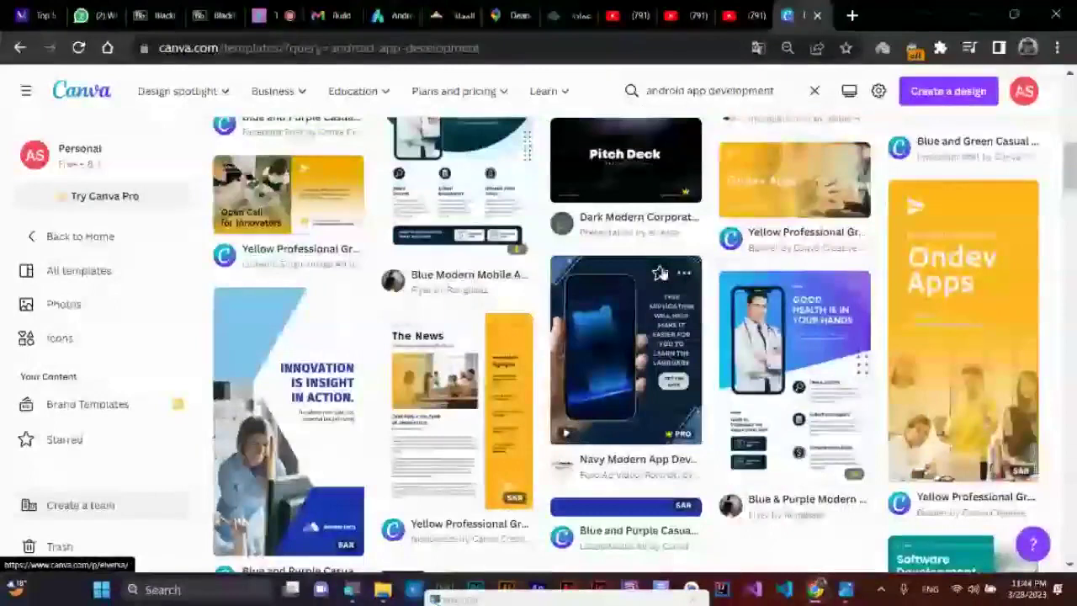
pyautogui.scroll(-2, 295, 318)
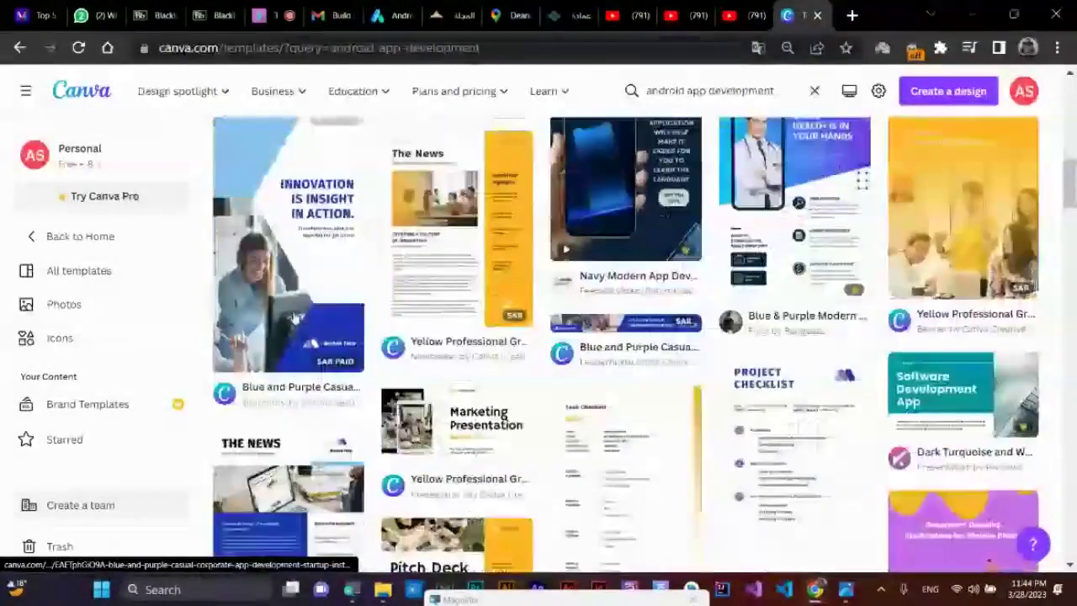
pyautogui.scroll(2, 294, 318)
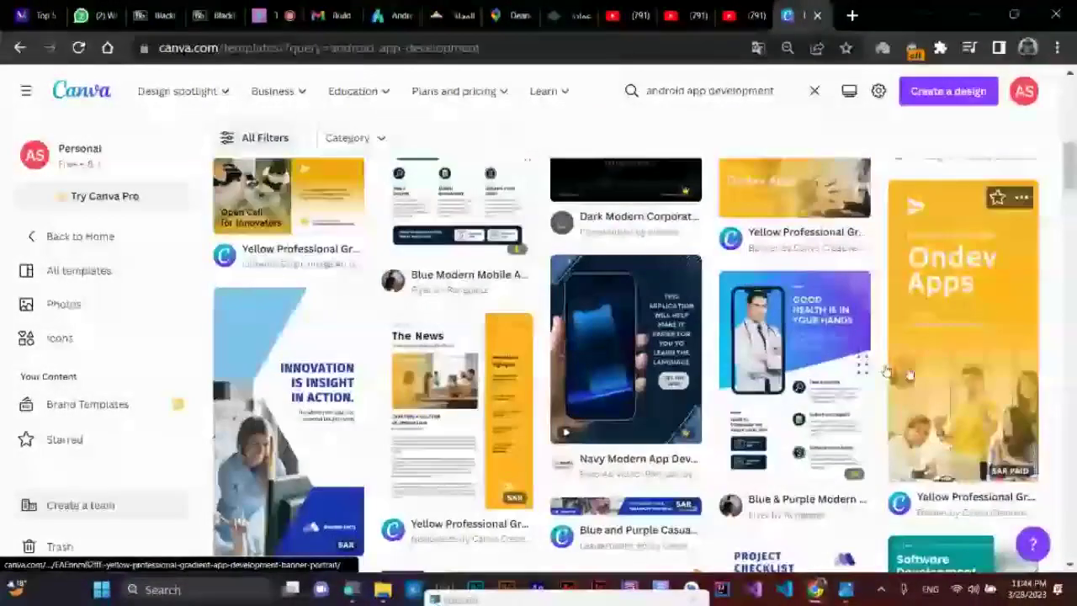
pyautogui.scroll(-2, 792, 361)
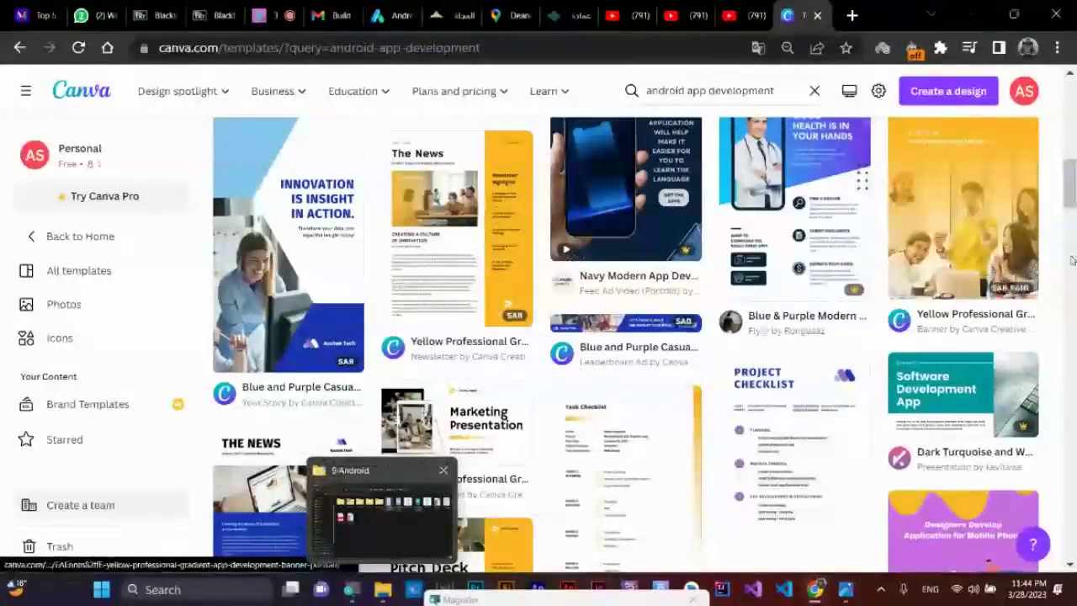
pyautogui.scroll(2, 309, 444)
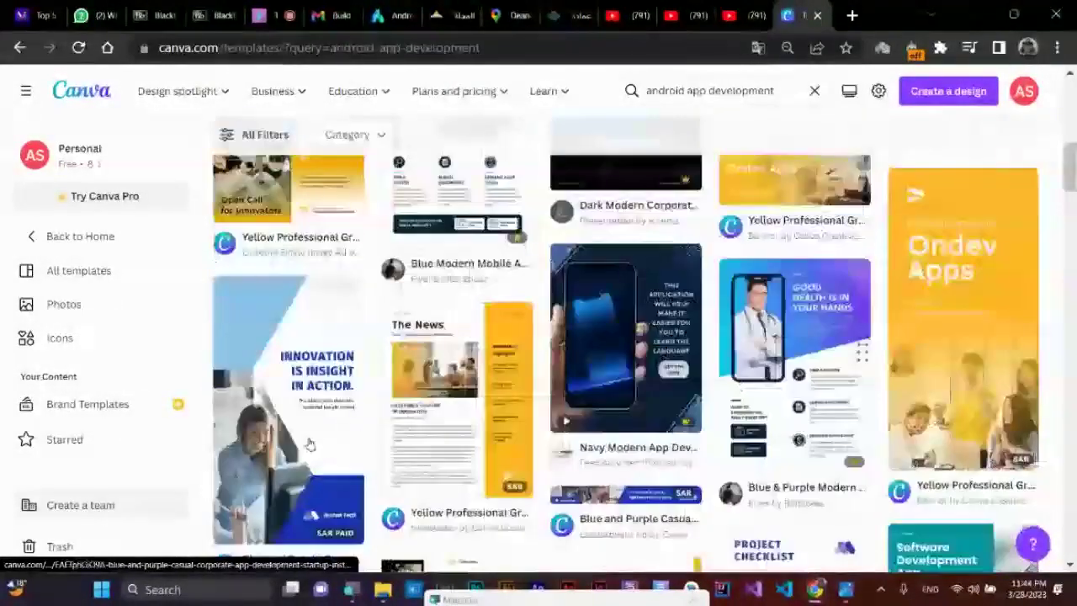
pyautogui.scroll(3, 310, 445)
pyautogui.scroll(3, 310, 444)
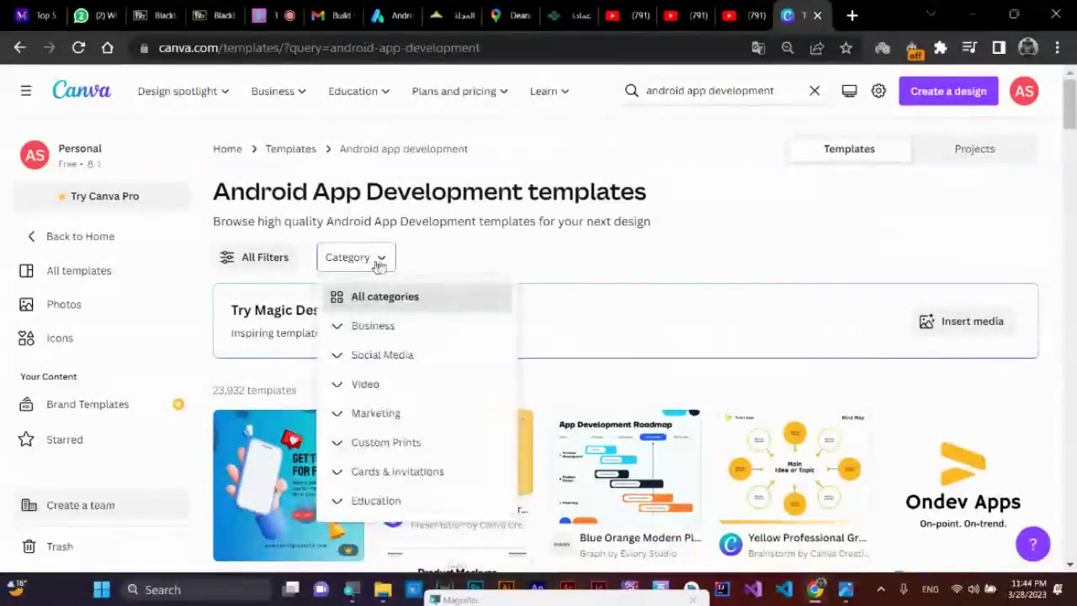
# - Close the Category filter and browse further, ending at the top of the 23,932 results
pyautogui.click(668, 270)
pyautogui.scroll(-1, 716, 397)
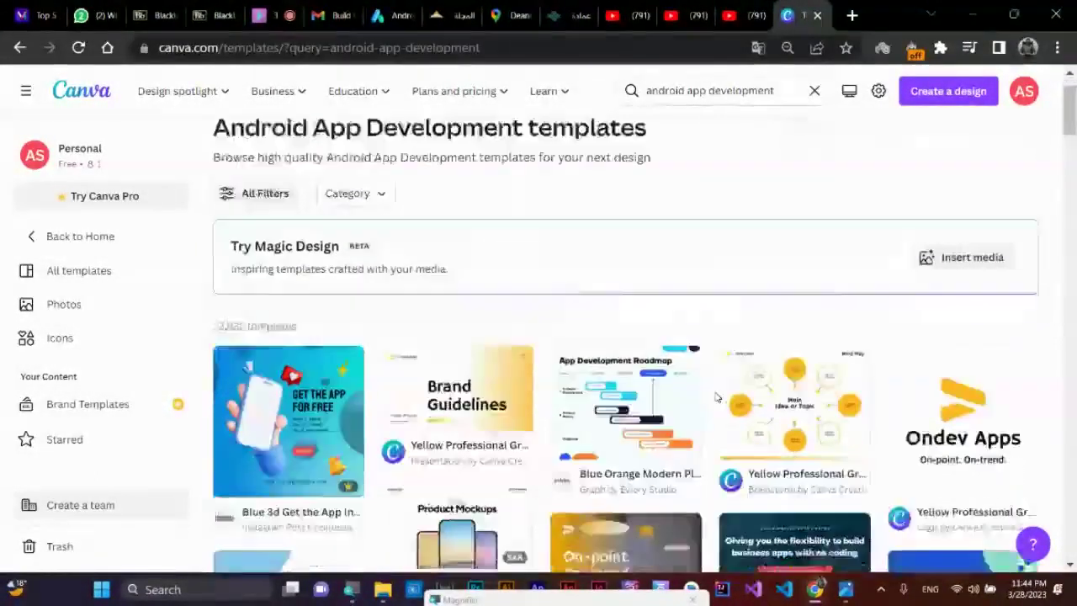
pyautogui.scroll(-2, 716, 397)
pyautogui.scroll(-2, 717, 396)
pyautogui.scroll(5, 717, 397)
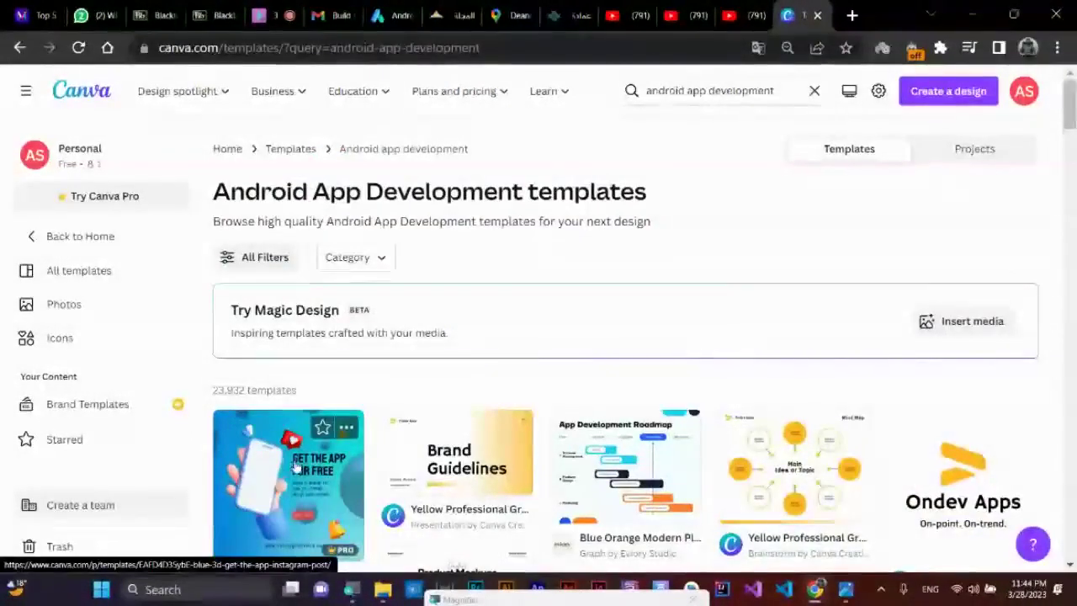
pyautogui.scroll(-2, 297, 465)
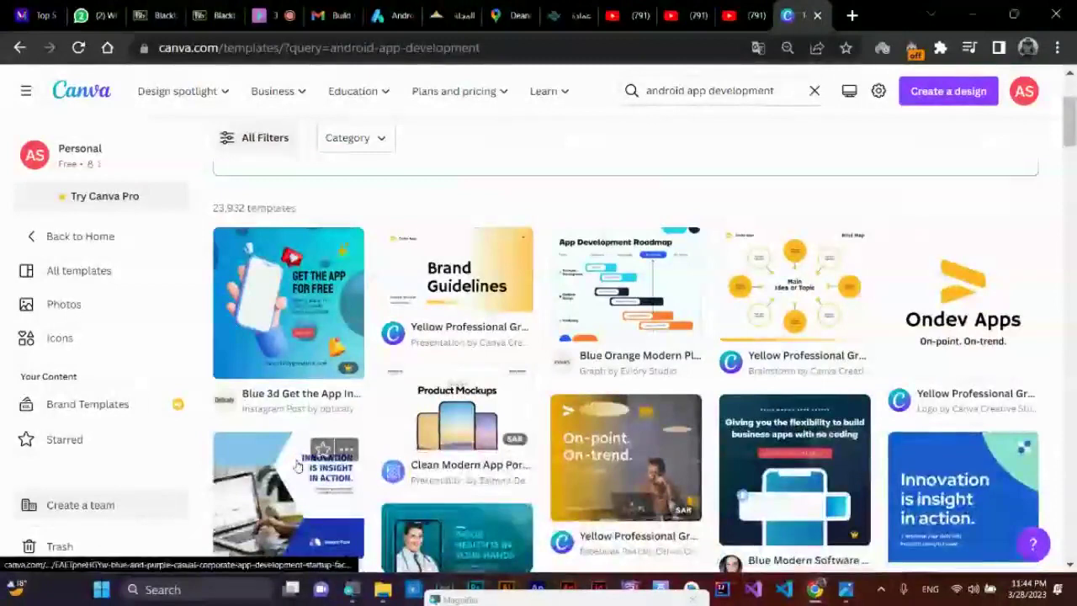
pyautogui.scroll(-5, 297, 464)
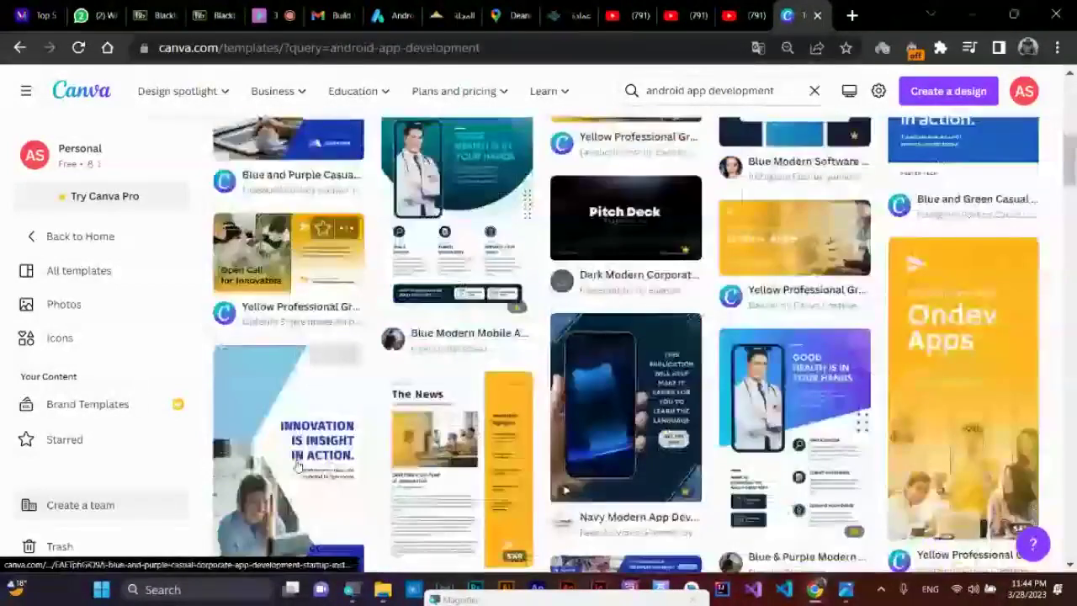
pyautogui.scroll(-3, 297, 464)
pyautogui.scroll(-2, 297, 465)
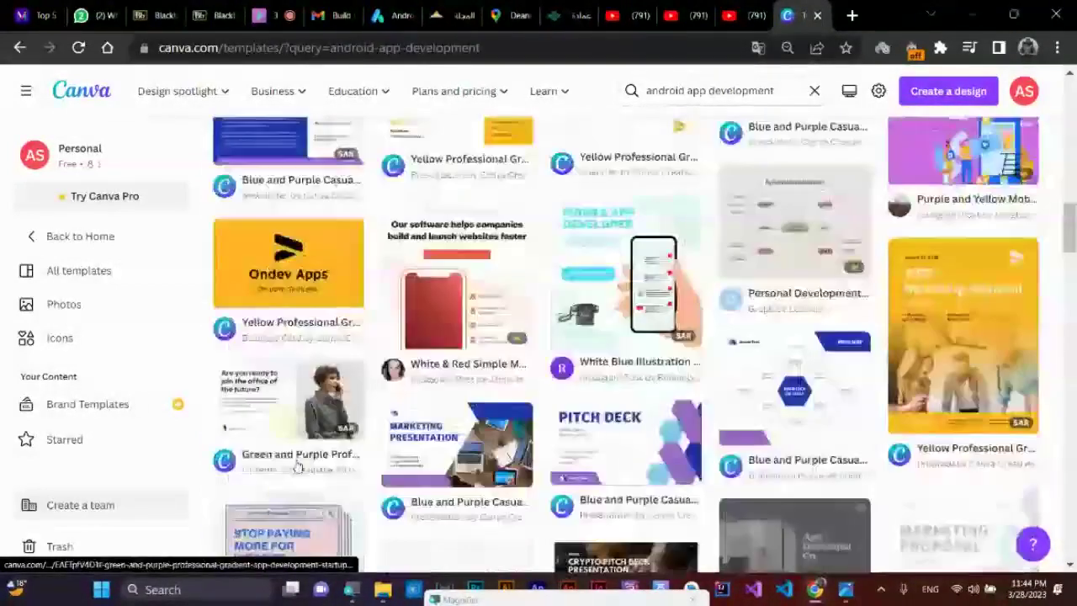
pyautogui.scroll(-3, 297, 464)
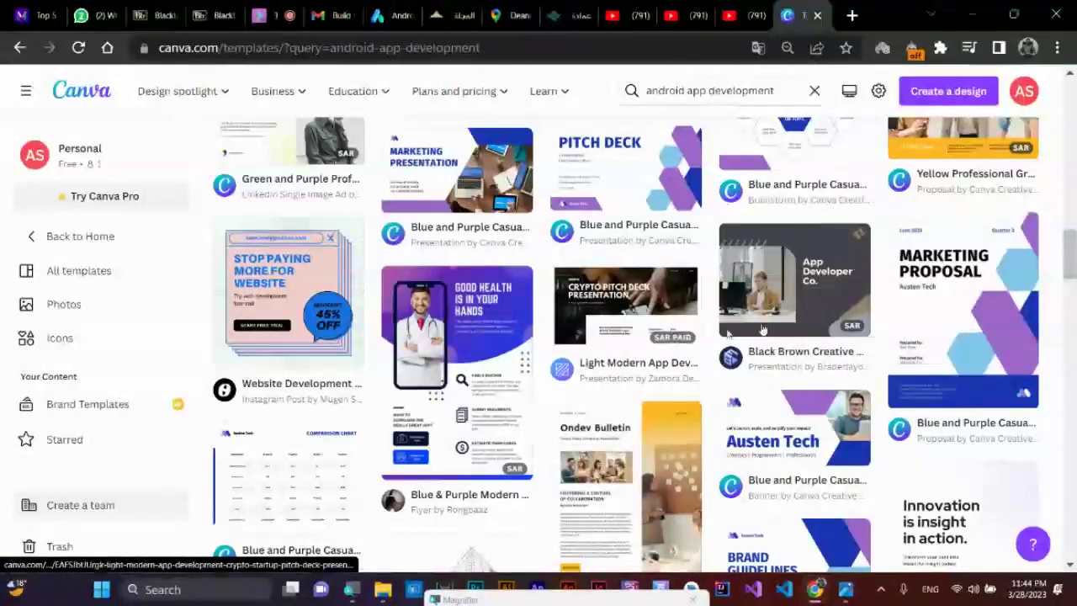
pyautogui.scroll(10, 761, 330)
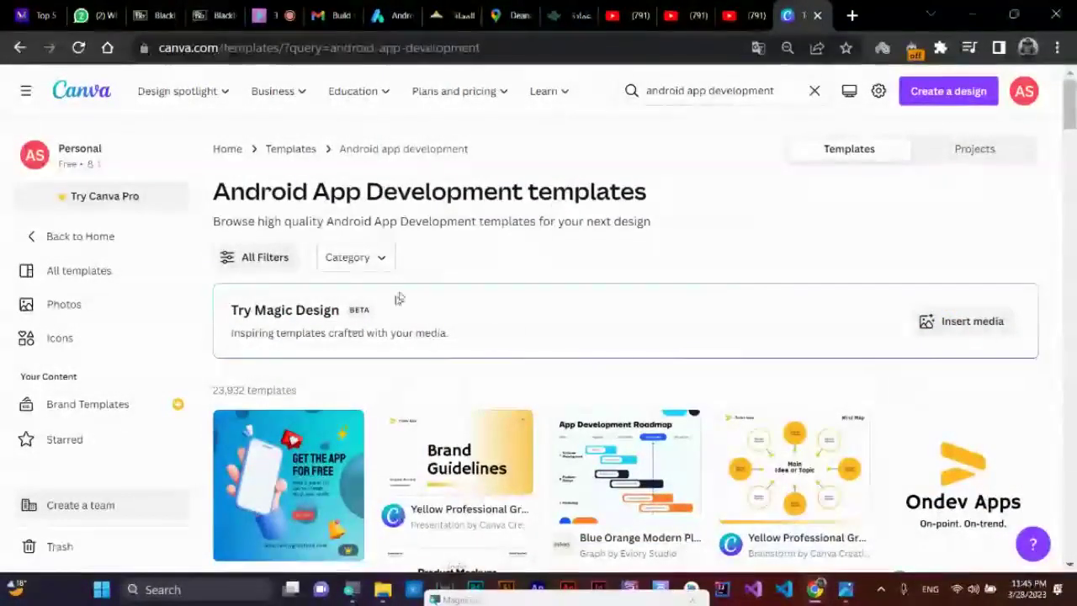
# - Change the template search to 'android app card' and scan the results
pyautogui.click(704, 91)
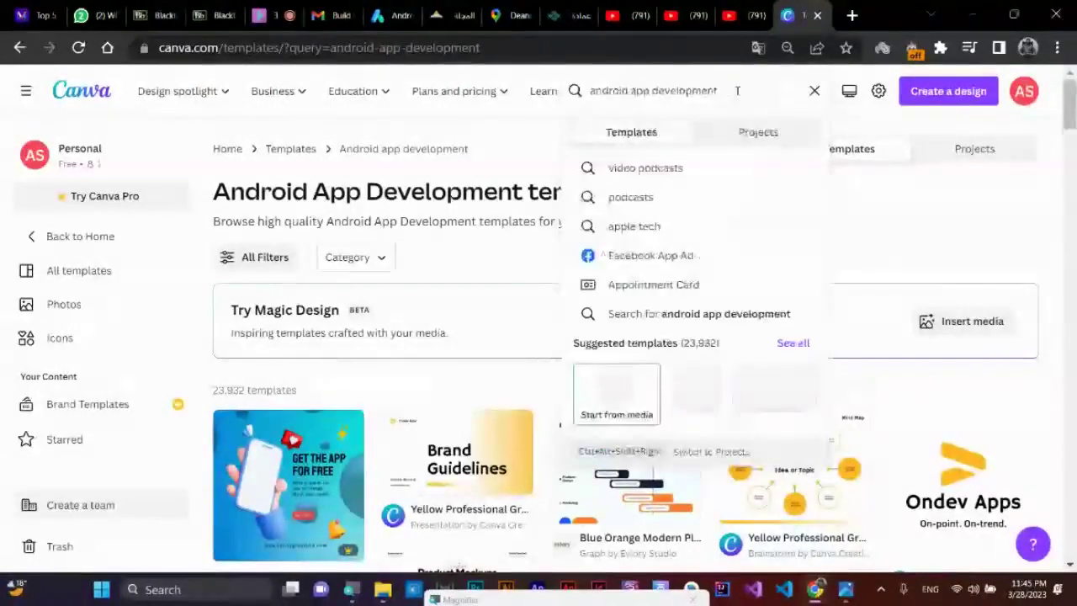
pyautogui.doubleClick(697, 92)
pyautogui.write('c')
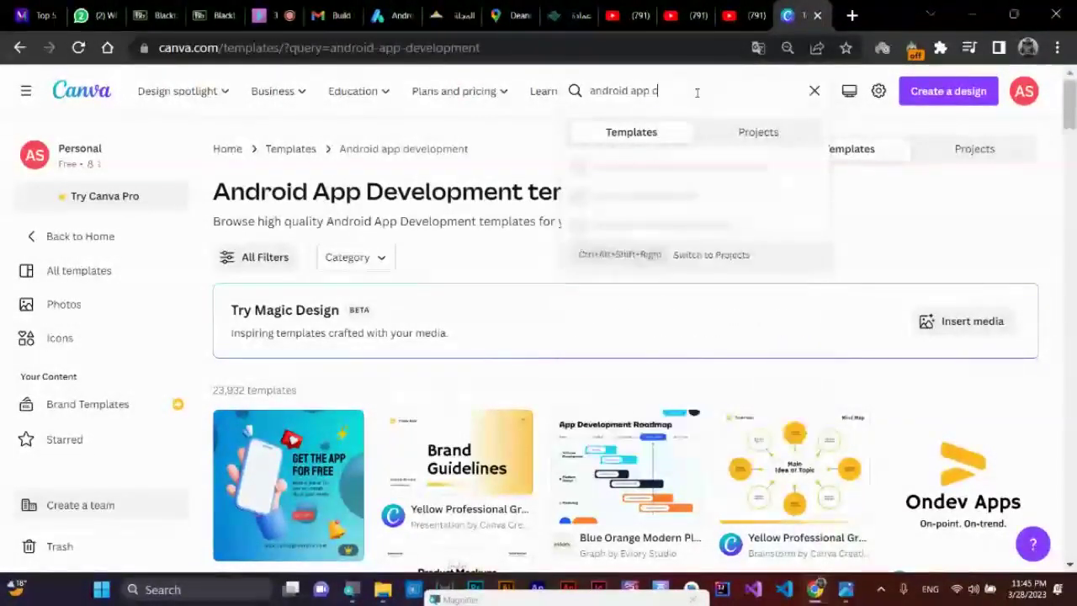
pyautogui.write('ard')
pyautogui.press('Return')
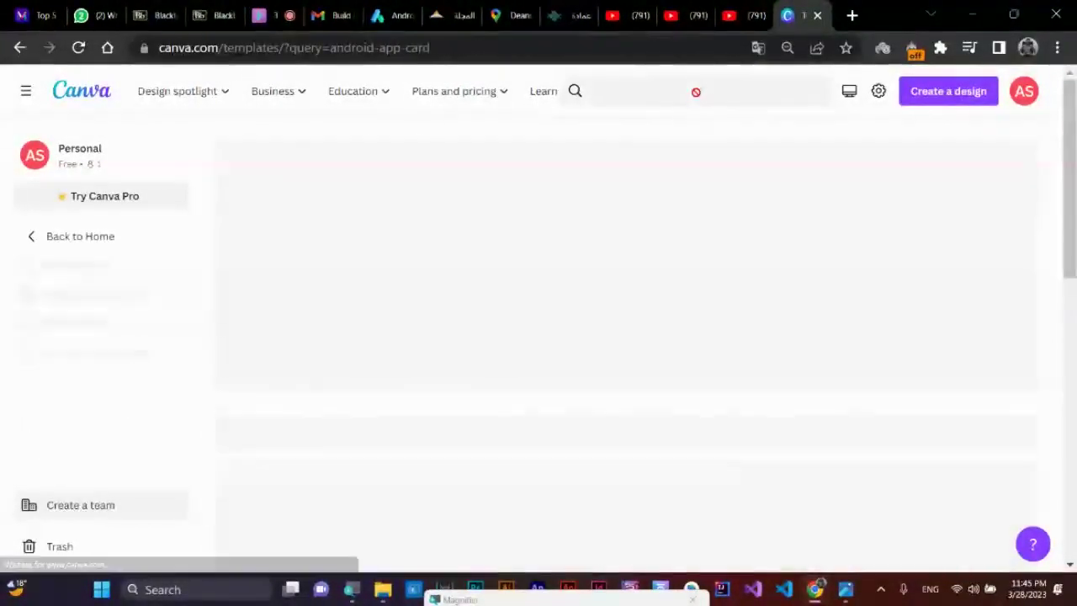
pyautogui.scroll(-1, 641, 359)
pyautogui.scroll(-4, 641, 360)
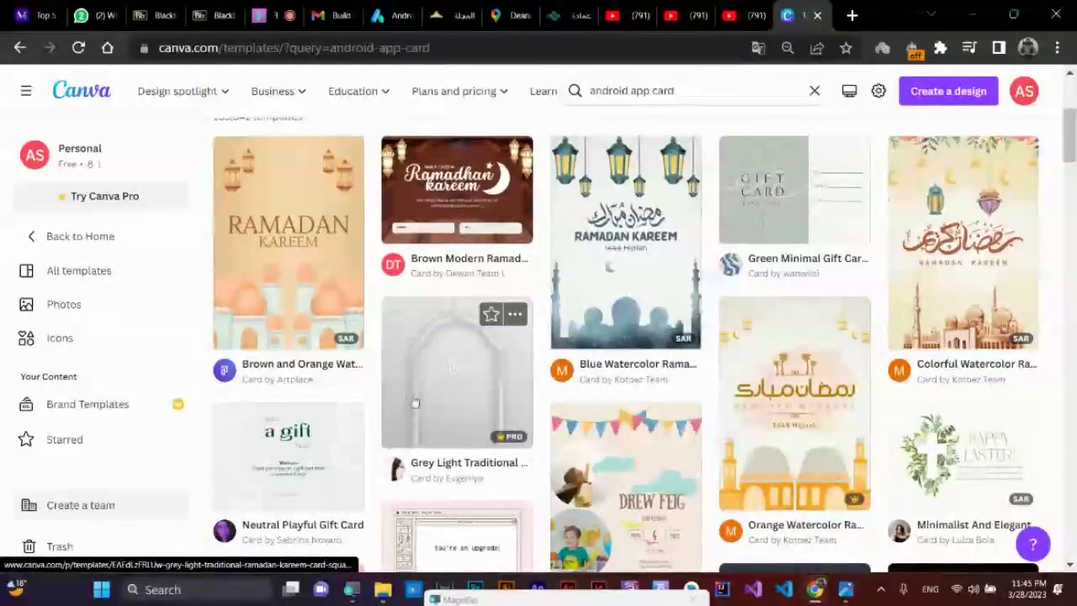
pyautogui.scroll(5, 415, 403)
# - Refine the search to 'android app card free' and open the watercolor floral wedding invitation card
pyautogui.click(719, 93)
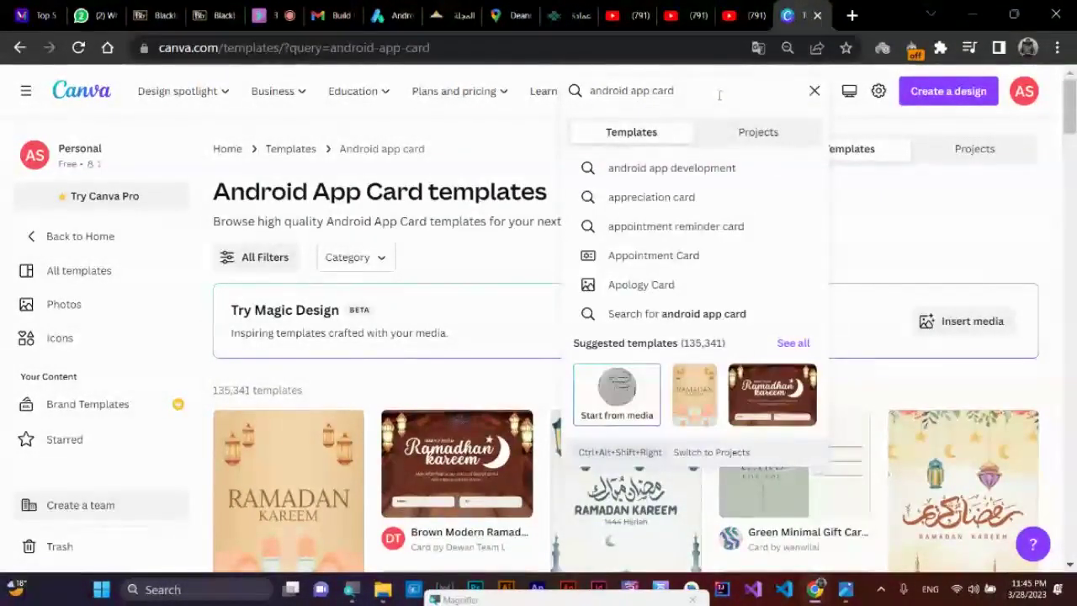
pyautogui.write('free')
pyautogui.press('Return')
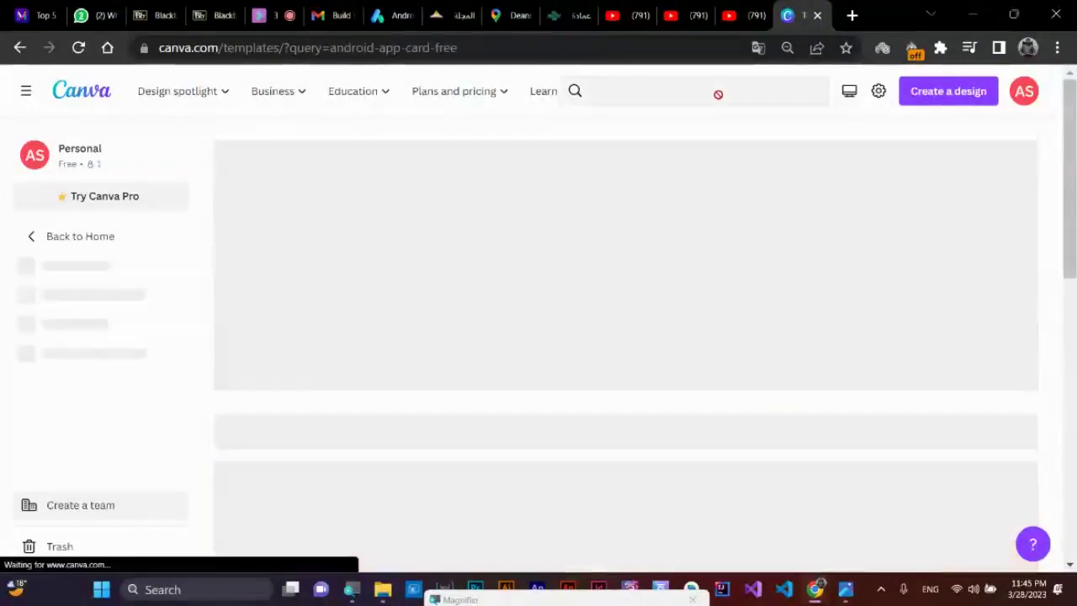
pyautogui.scroll(-3, 505, 295)
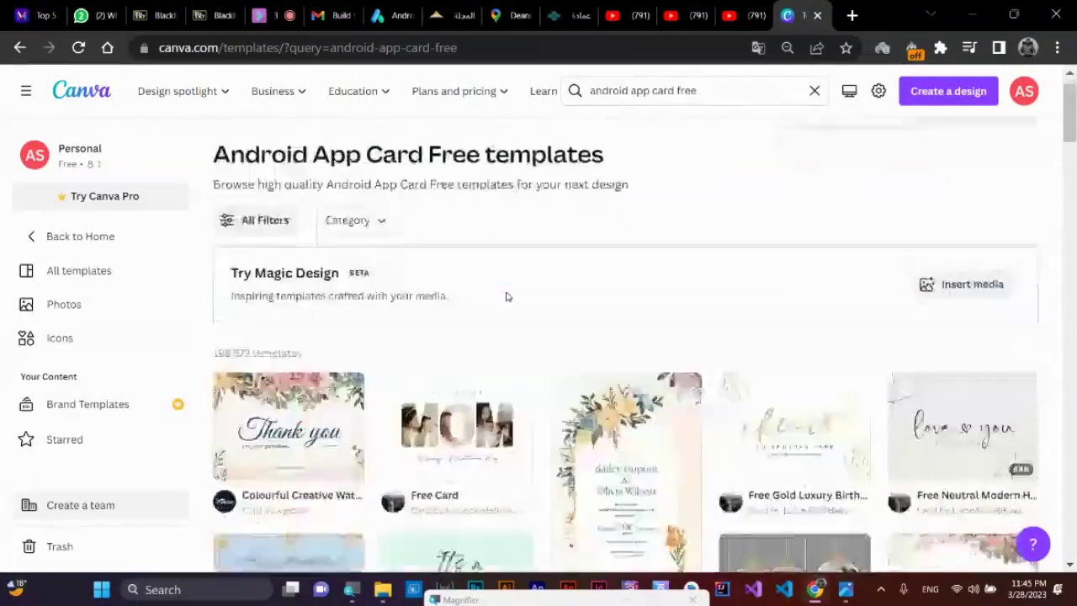
pyautogui.scroll(-3, 354, 318)
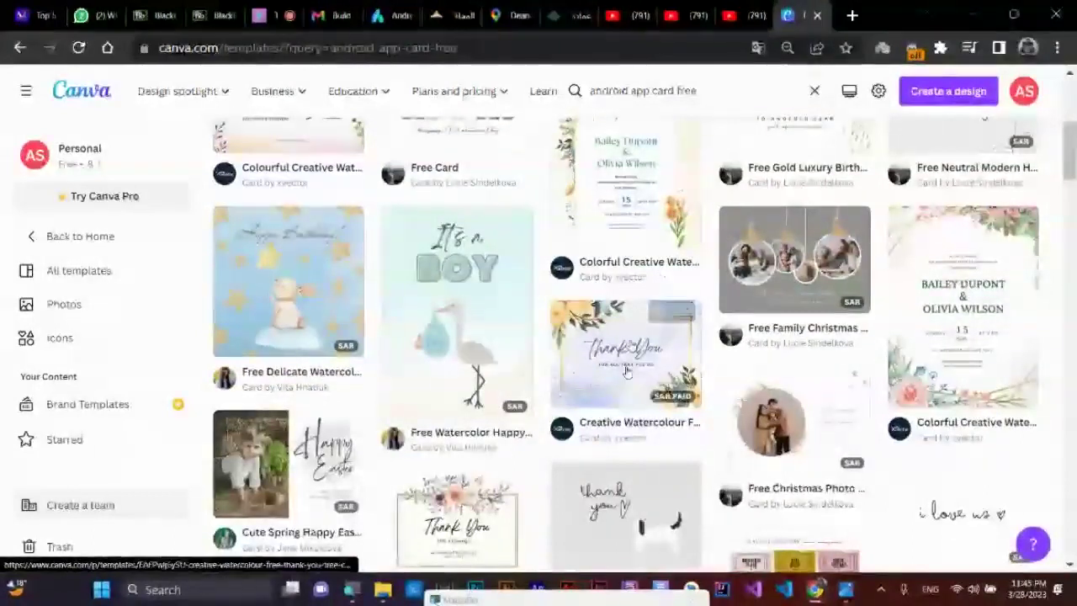
pyautogui.scroll(3, 656, 194)
pyautogui.scroll(1, 639, 312)
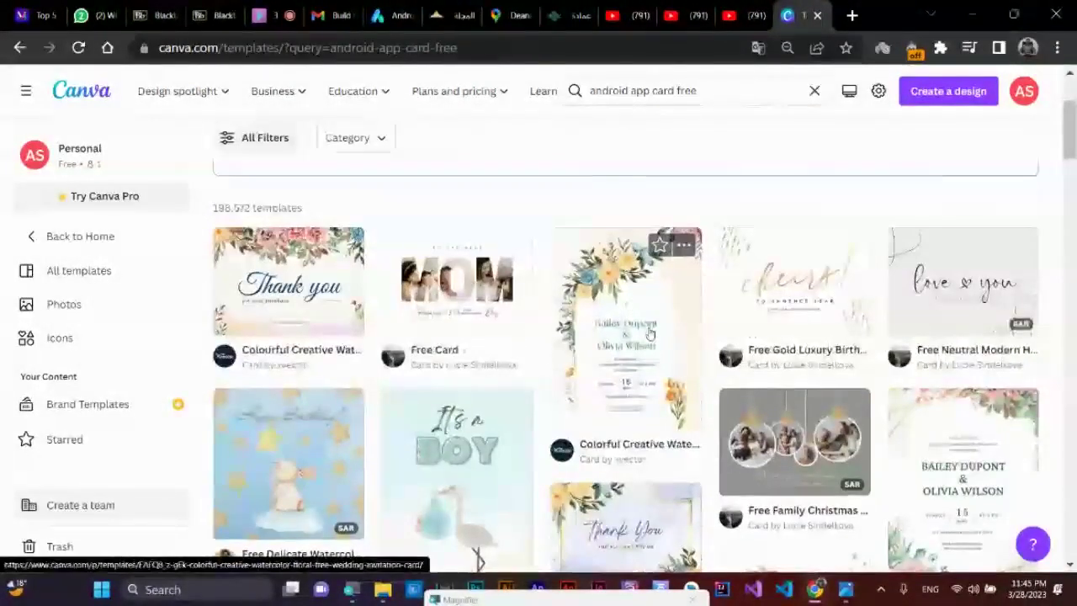
pyautogui.click(650, 334)
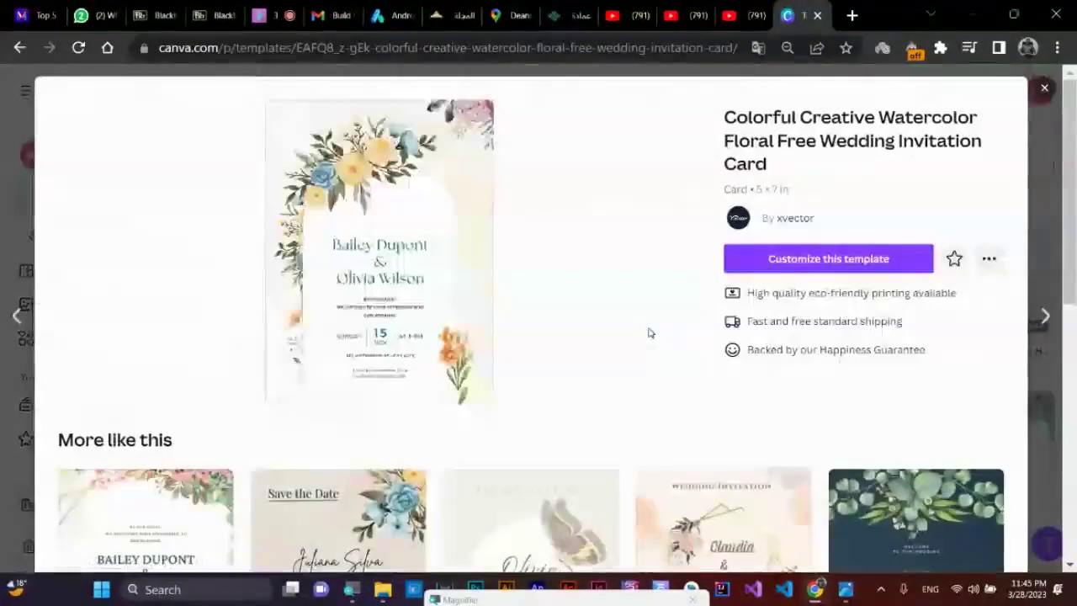
# - Customize the watercolor floral invitation template and browse the File > Create new design types
pyautogui.click(822, 259)
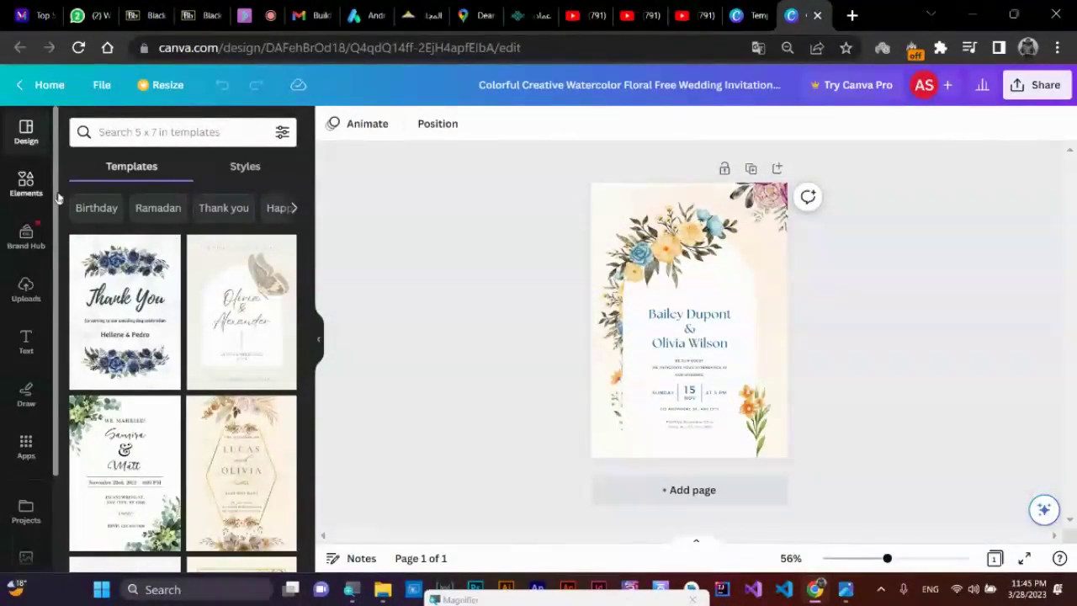
pyautogui.click(100, 85)
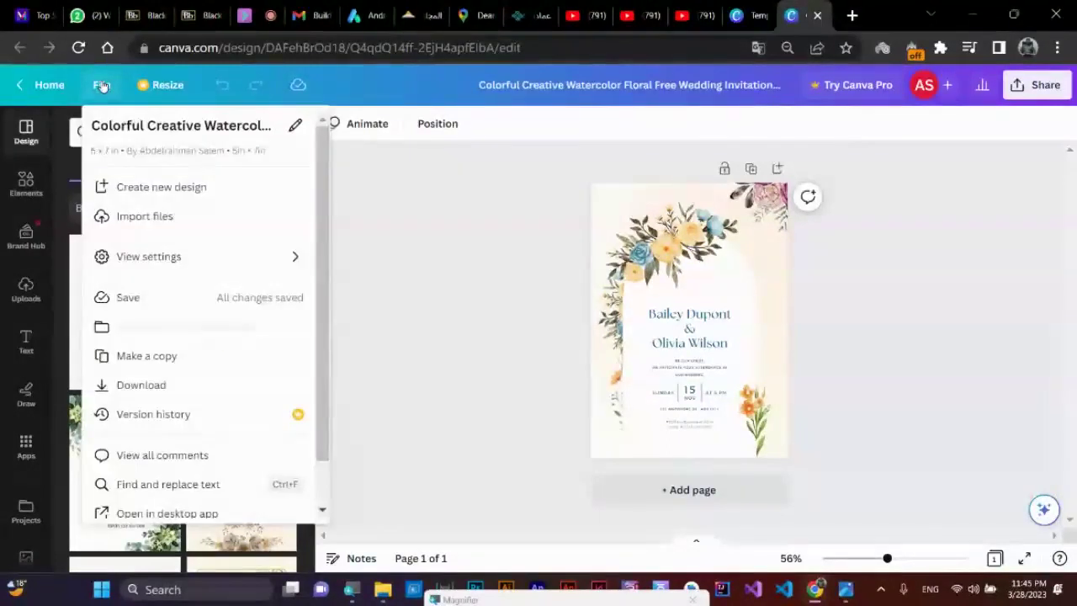
pyautogui.click(156, 187)
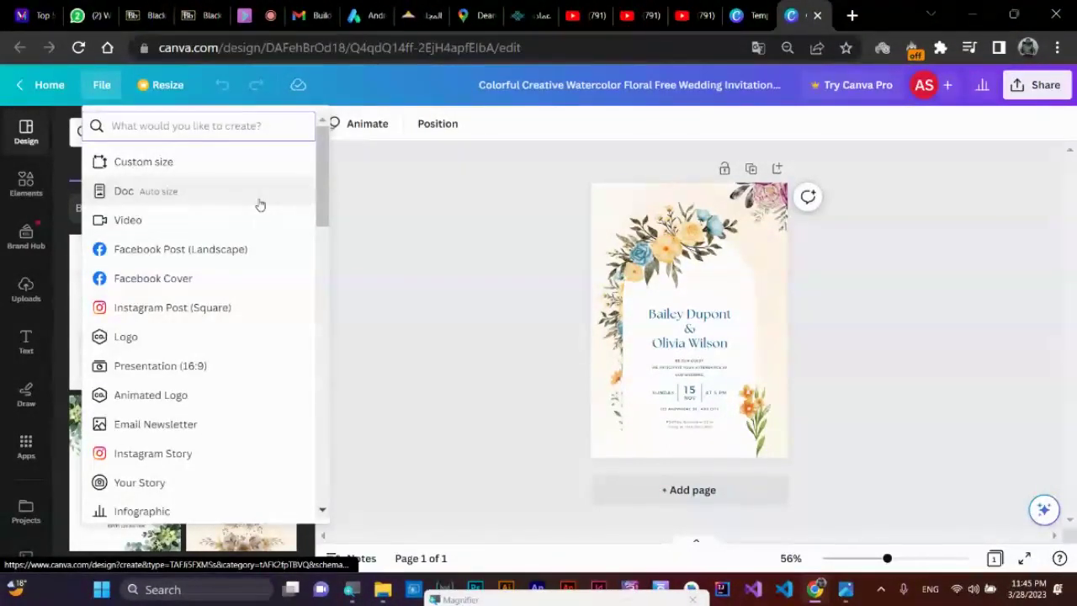
pyautogui.scroll(-5, 223, 252)
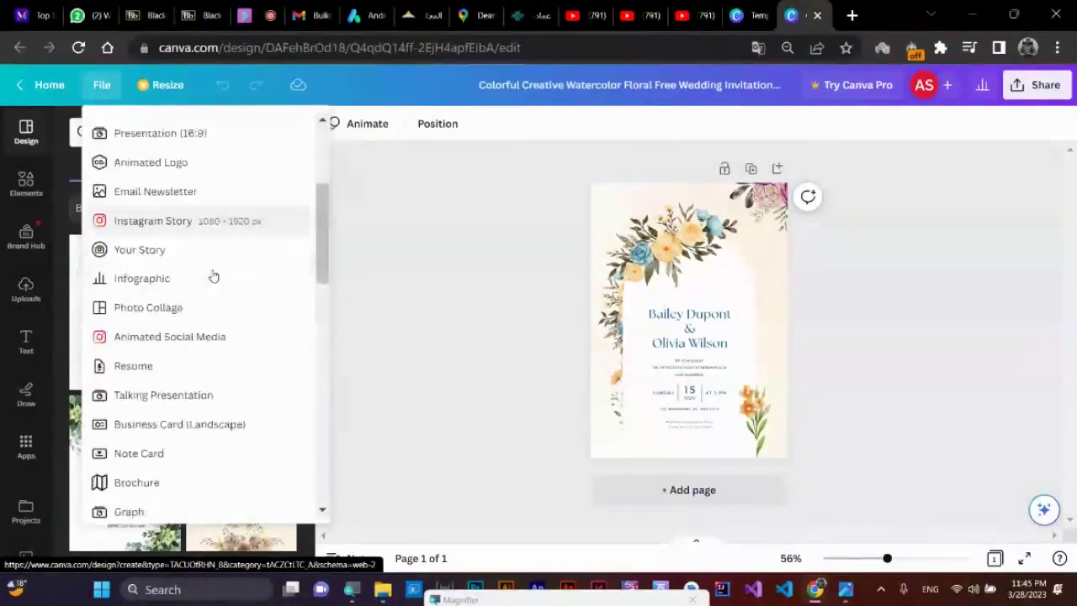
pyautogui.scroll(-8, 213, 276)
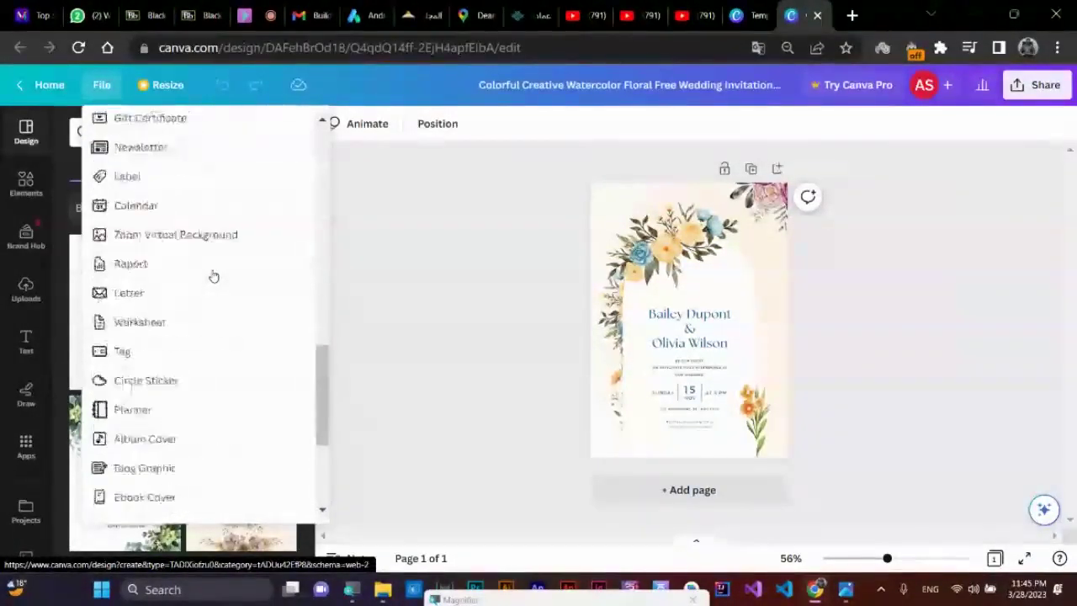
pyautogui.scroll(-5, 212, 275)
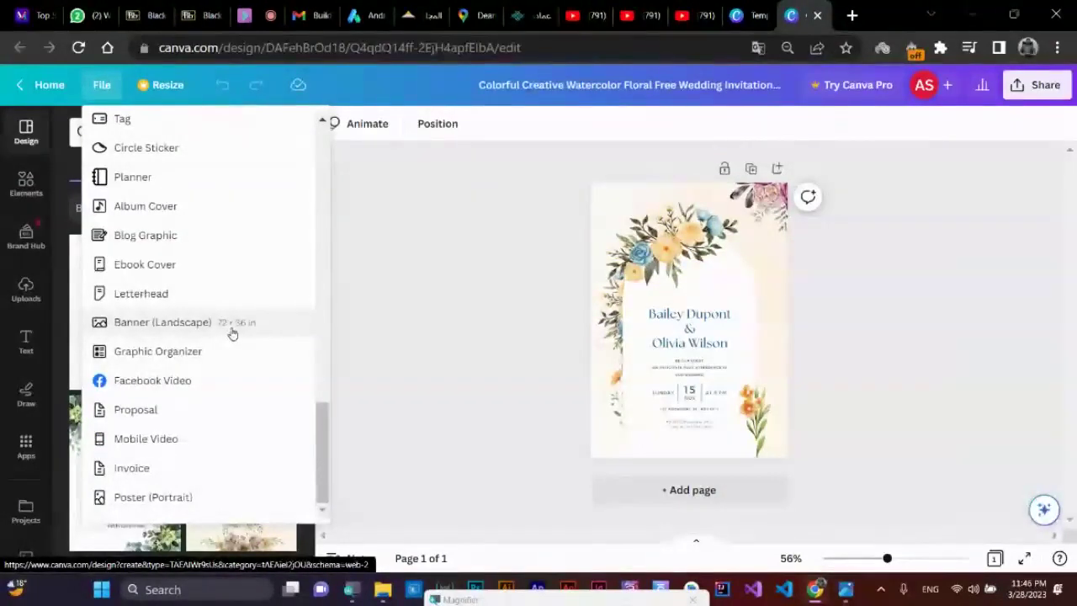
pyautogui.scroll(15, 232, 334)
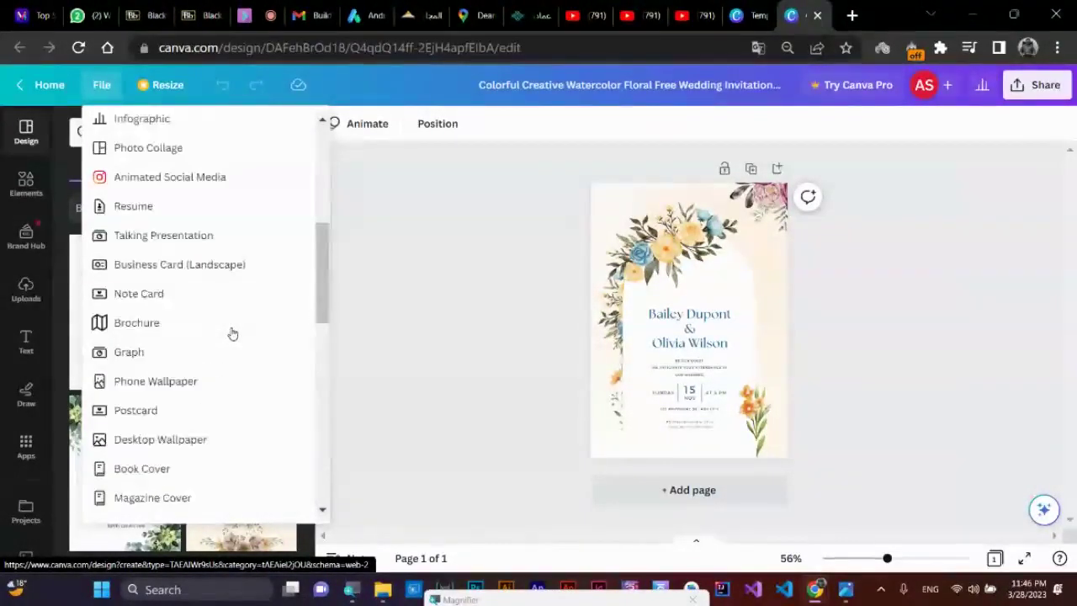
pyautogui.scroll(2, 232, 334)
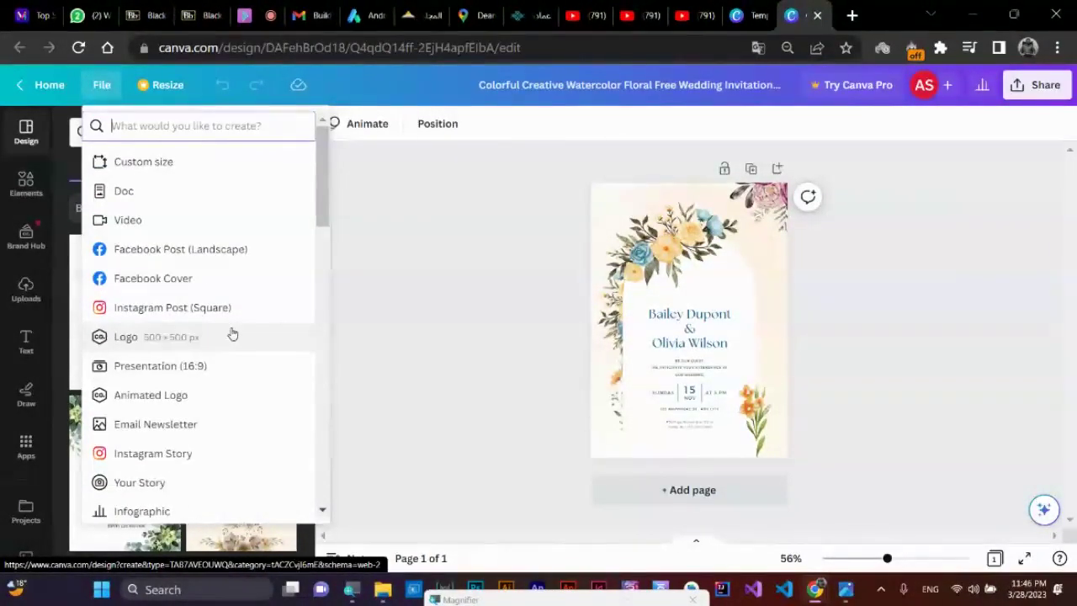
# - Create a custom 721 × 1280 px design, checking the wallpaper photo's dimensions
pyautogui.click(190, 171)
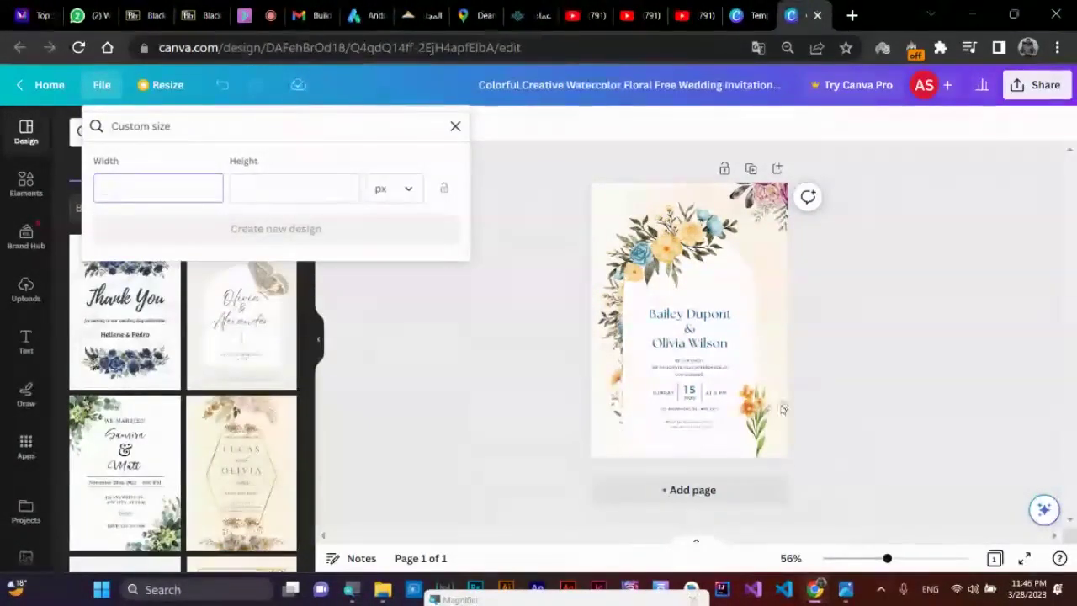
pyautogui.click(856, 590)
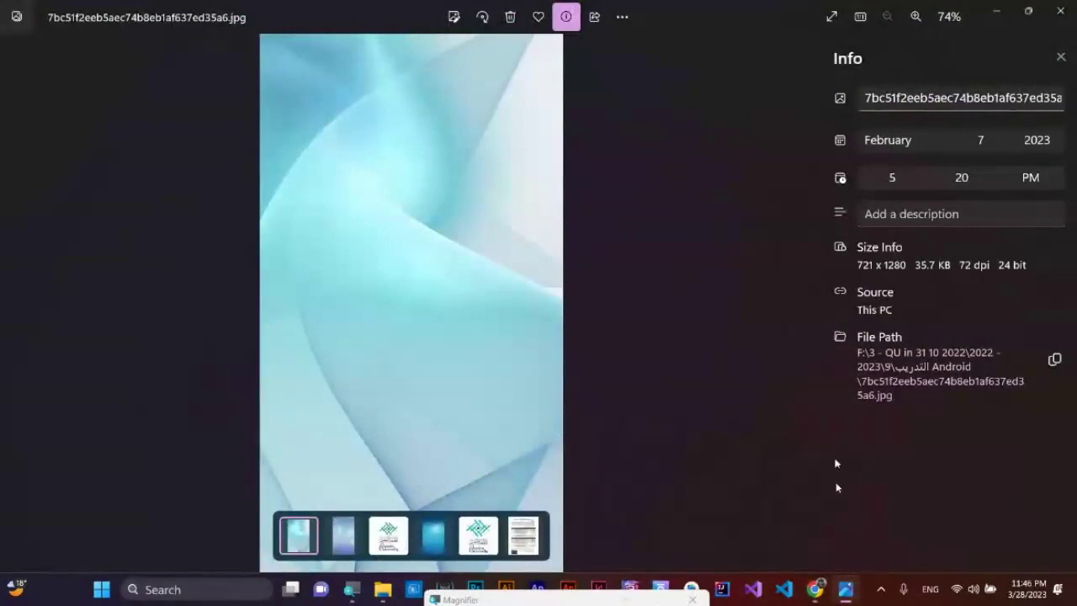
pyautogui.click(814, 588)
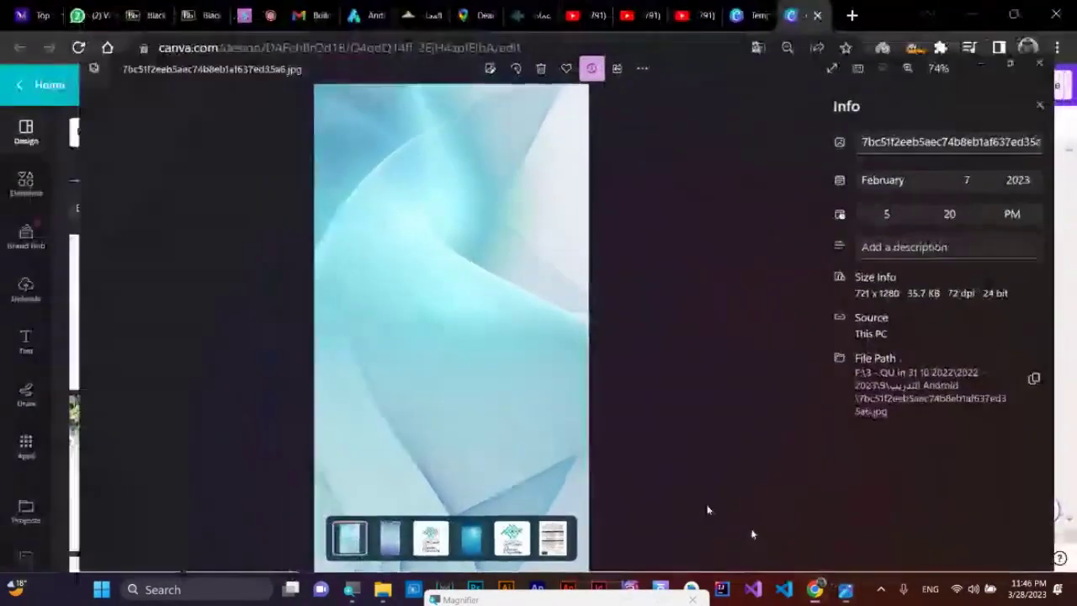
pyautogui.write('721')
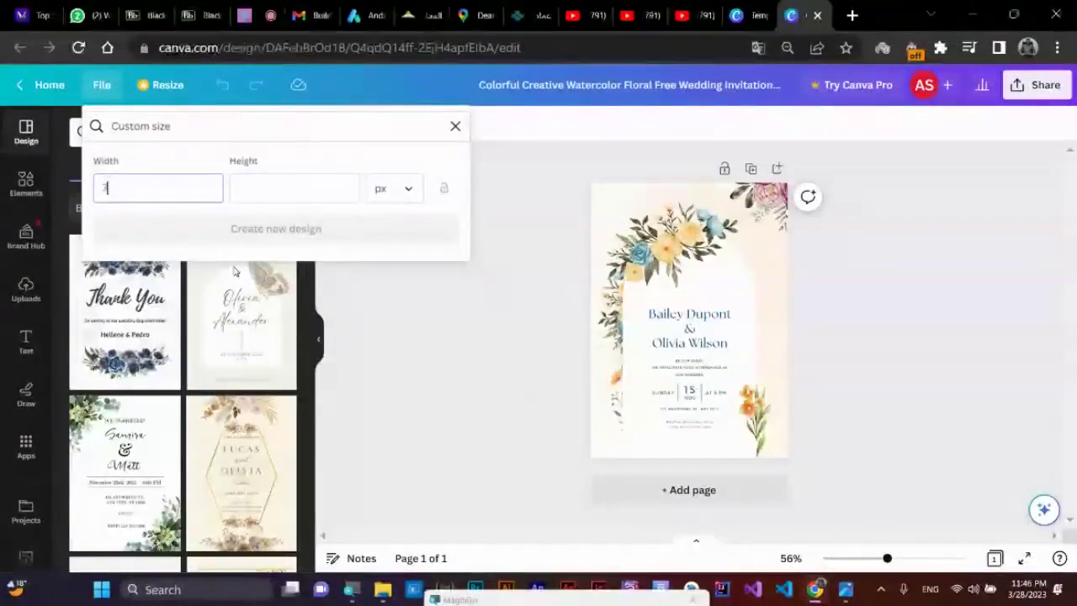
pyautogui.click(845, 590)
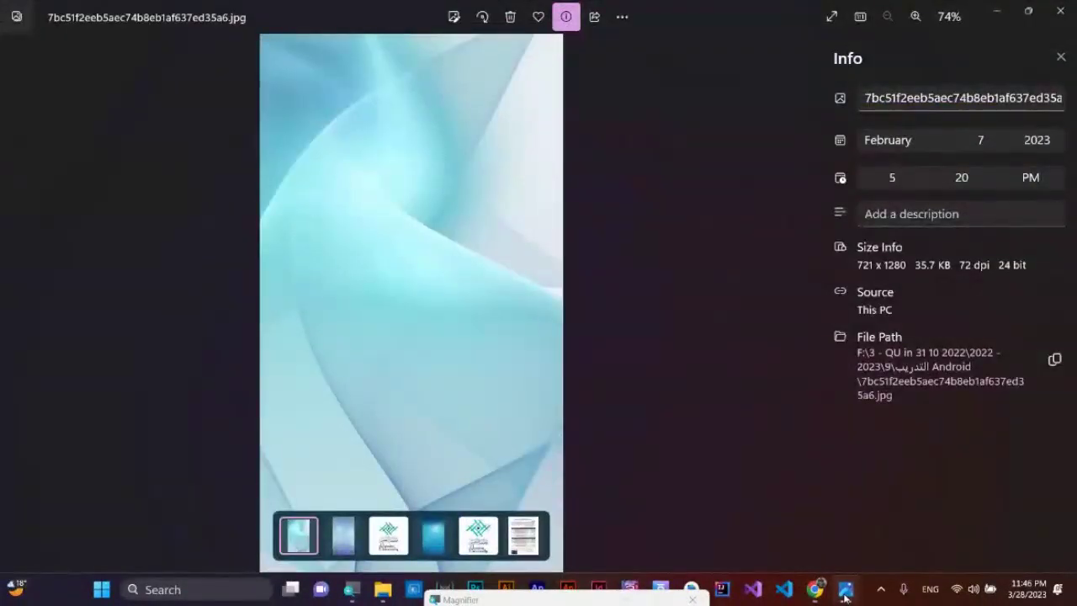
pyautogui.click(814, 589)
pyautogui.click(272, 187)
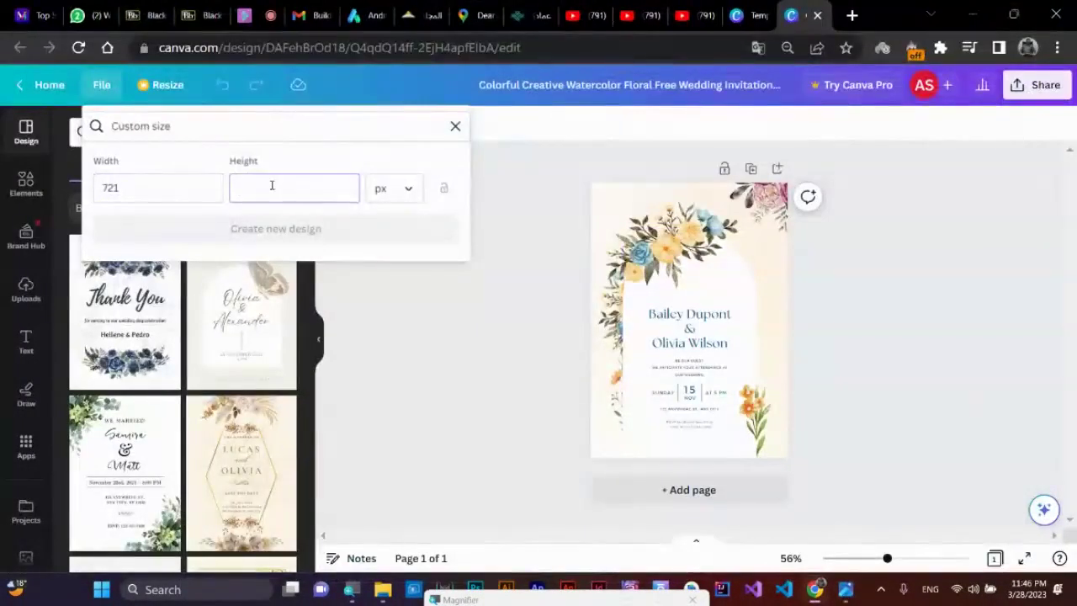
pyautogui.write('1280')
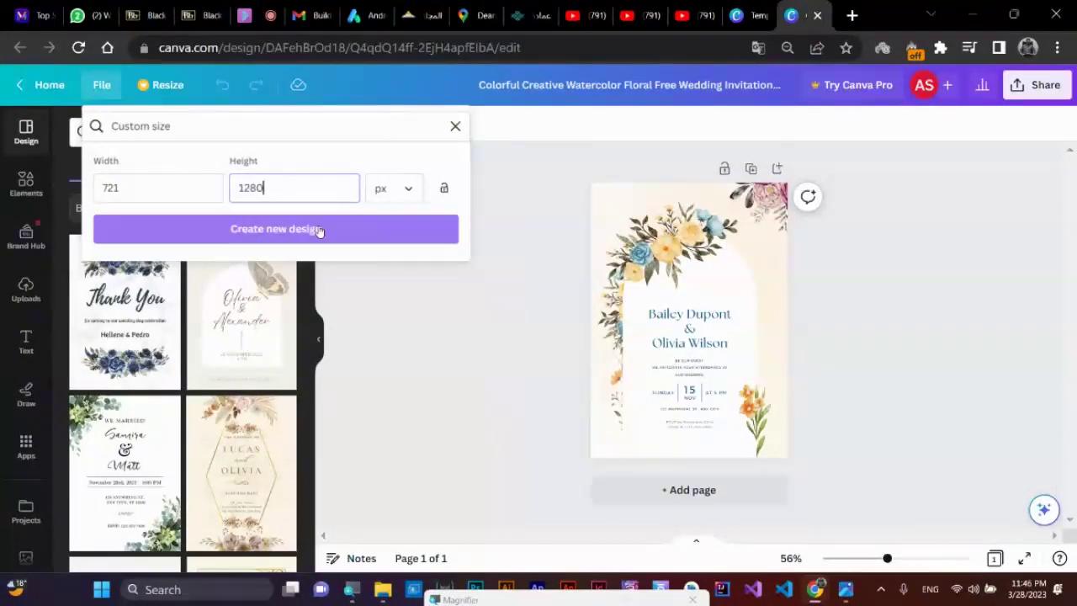
pyautogui.click(320, 230)
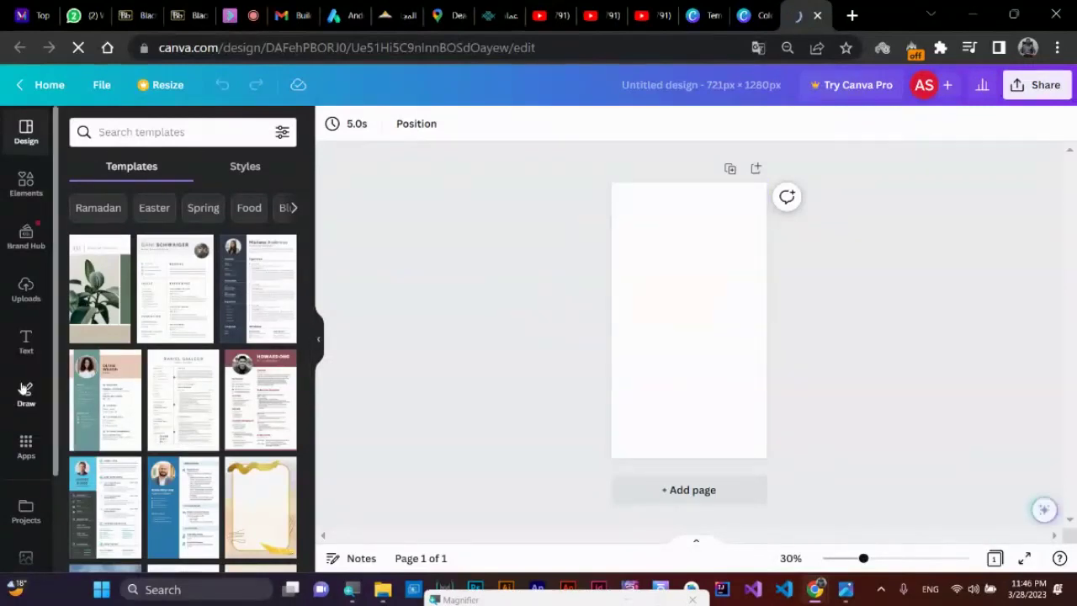
# - Place a résumé template from the Templates list onto the blank page
pyautogui.scroll(-3, 217, 349)
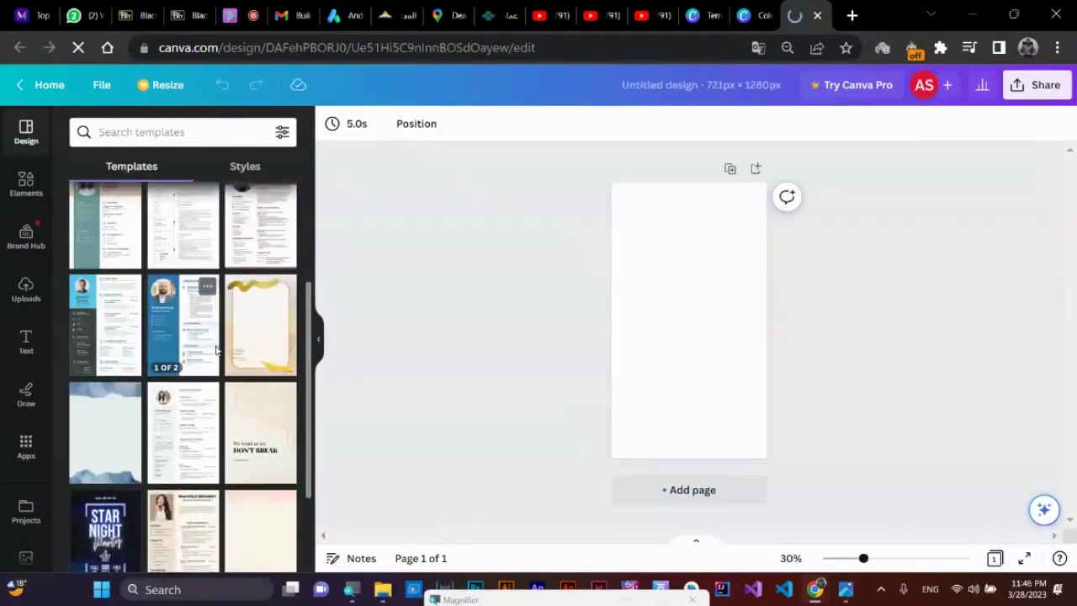
pyautogui.scroll(3, 216, 349)
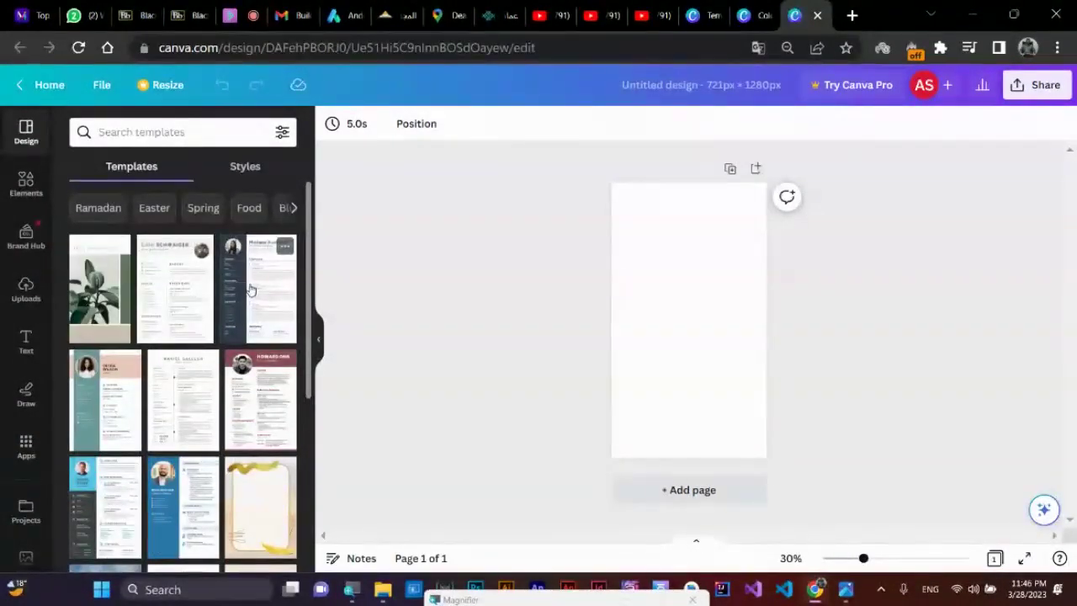
pyautogui.scroll(-3, 266, 335)
pyautogui.scroll(3, 203, 335)
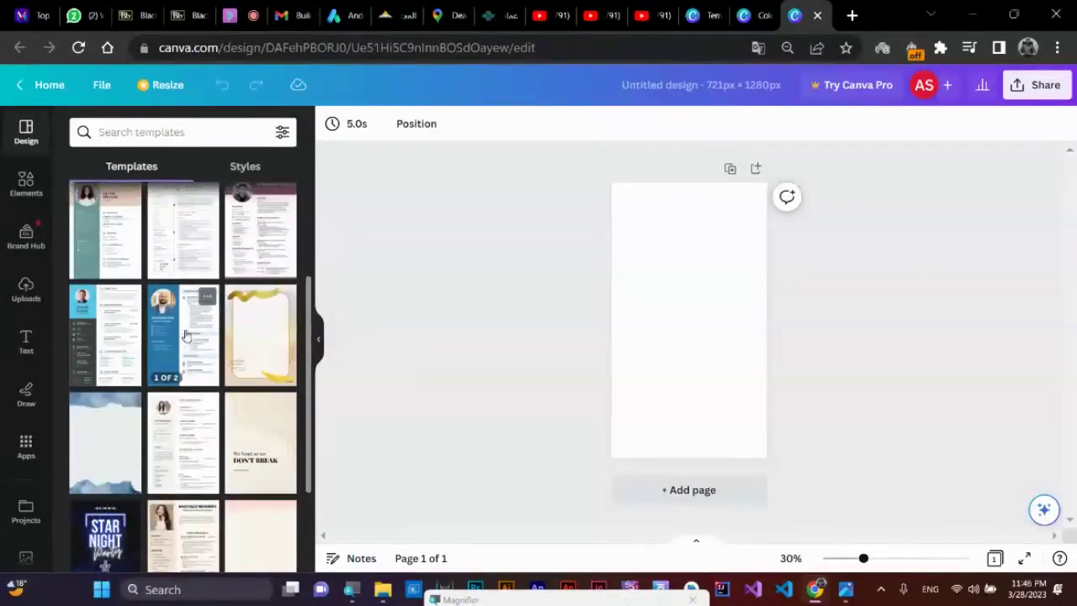
pyautogui.scroll(-3, 203, 335)
pyautogui.scroll(3, 203, 335)
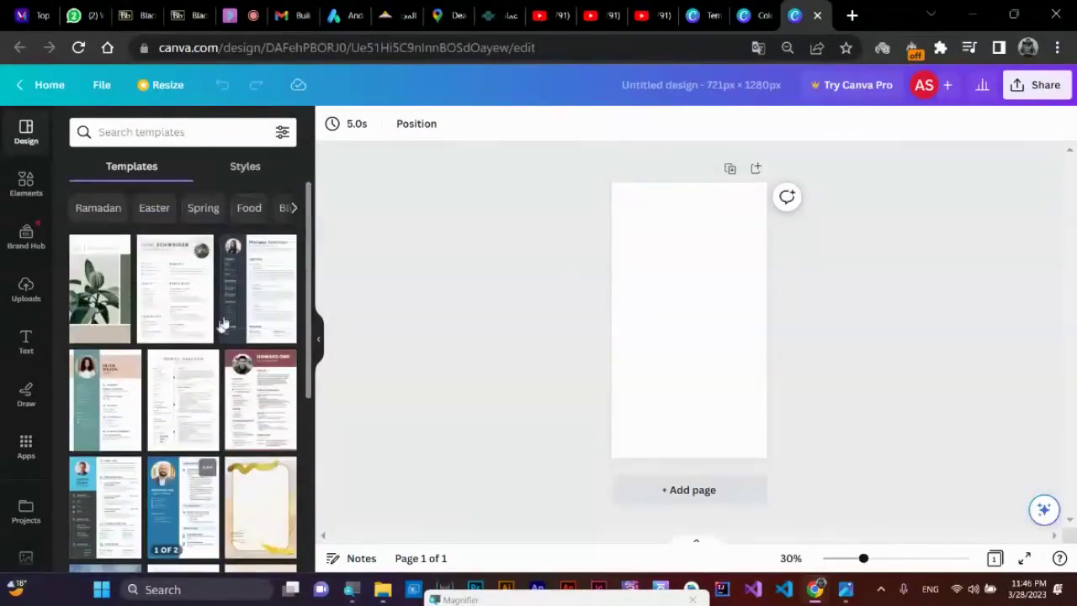
pyautogui.scroll(-4, 190, 352)
pyautogui.scroll(-5, 189, 352)
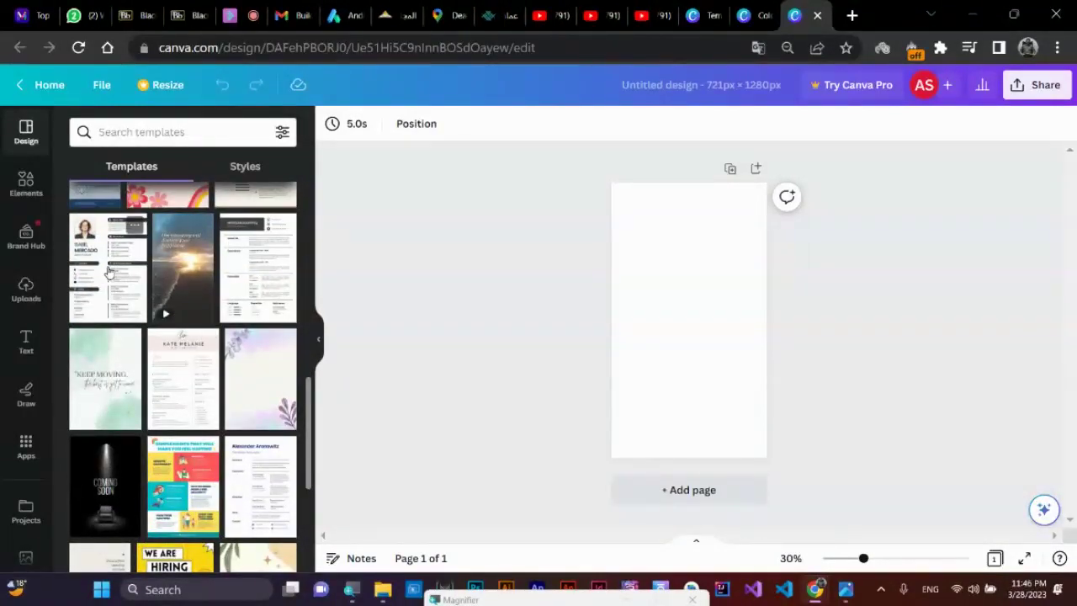
pyautogui.moveTo(112, 271); pyautogui.dragTo(683, 305)
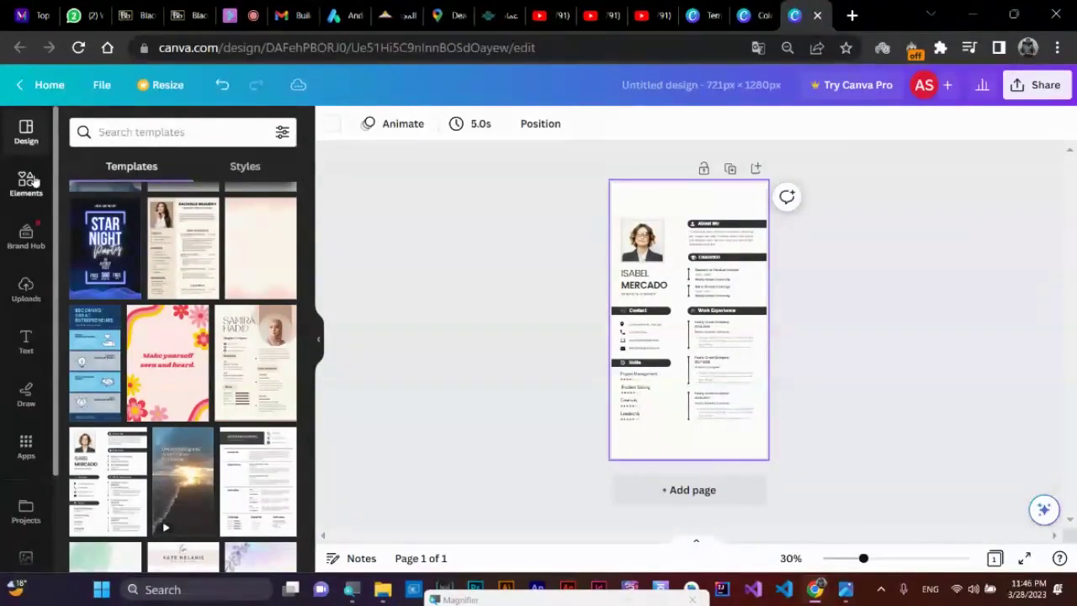
# - Add the Qassim University logo from Uploads at the top and realign the résumé layout
pyautogui.click(26, 288)
pyautogui.scroll(-1, 235, 383)
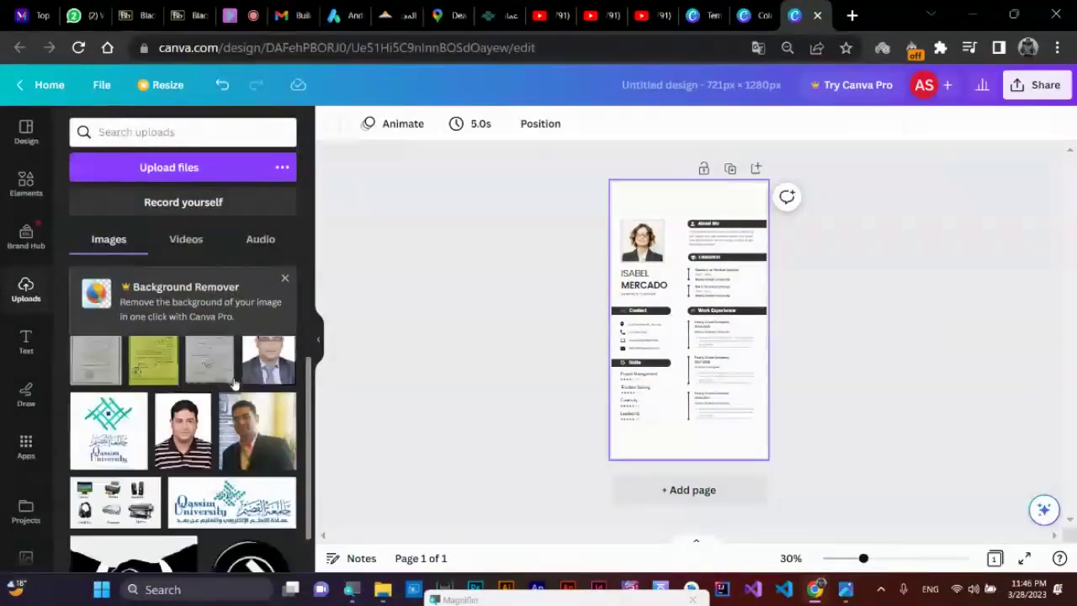
pyautogui.scroll(-3, 236, 383)
pyautogui.scroll(1, 235, 382)
pyautogui.moveTo(217, 383); pyautogui.dragTo(685, 206)
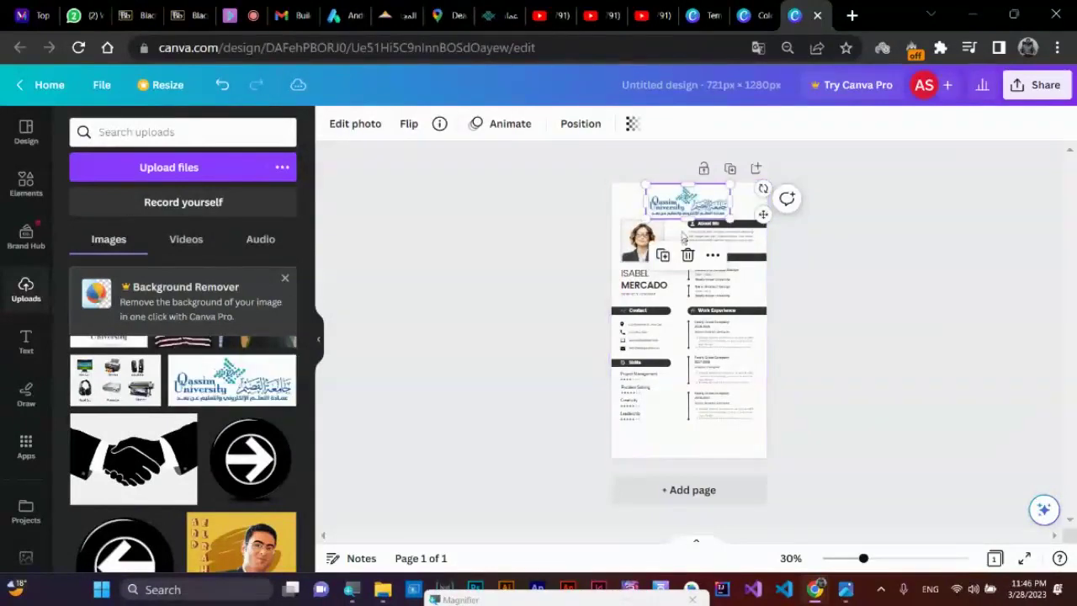
pyautogui.click(729, 381)
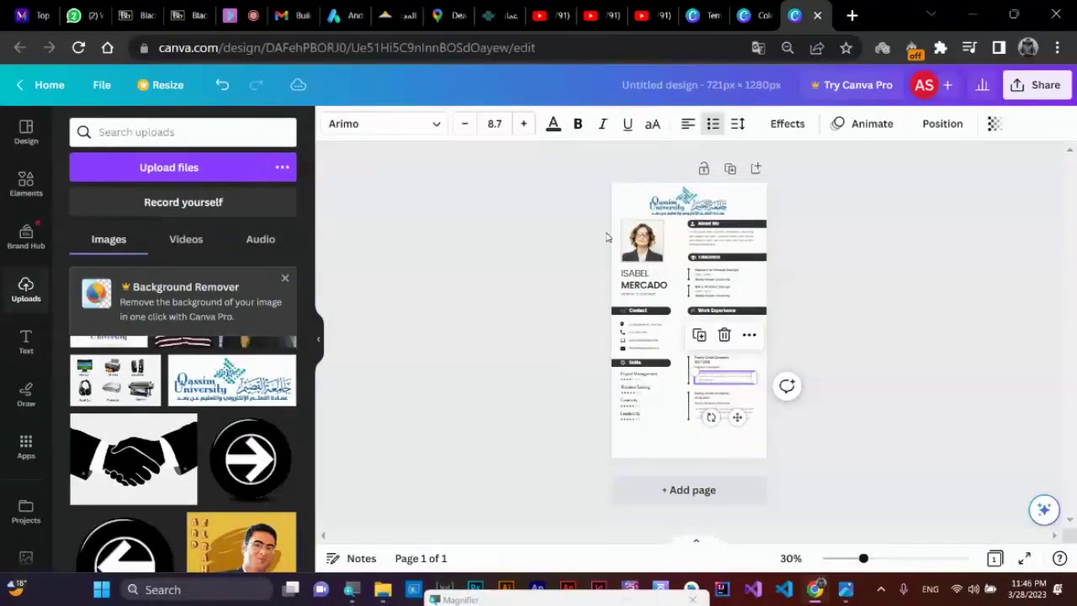
pyautogui.moveTo(563, 220); pyautogui.dragTo(875, 454)
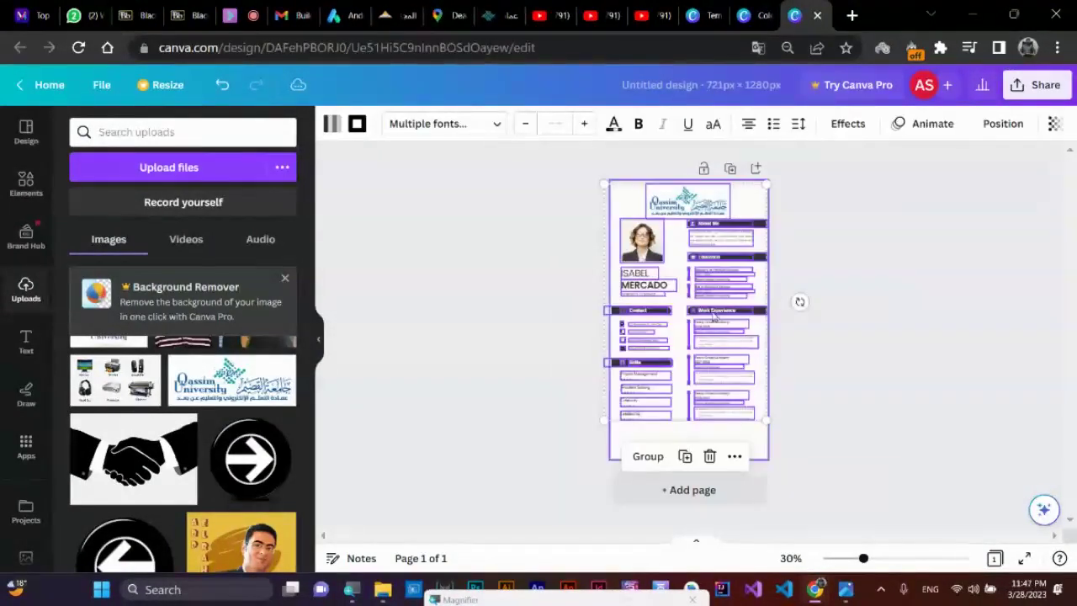
pyautogui.moveTo(715, 314); pyautogui.dragTo(715, 353)
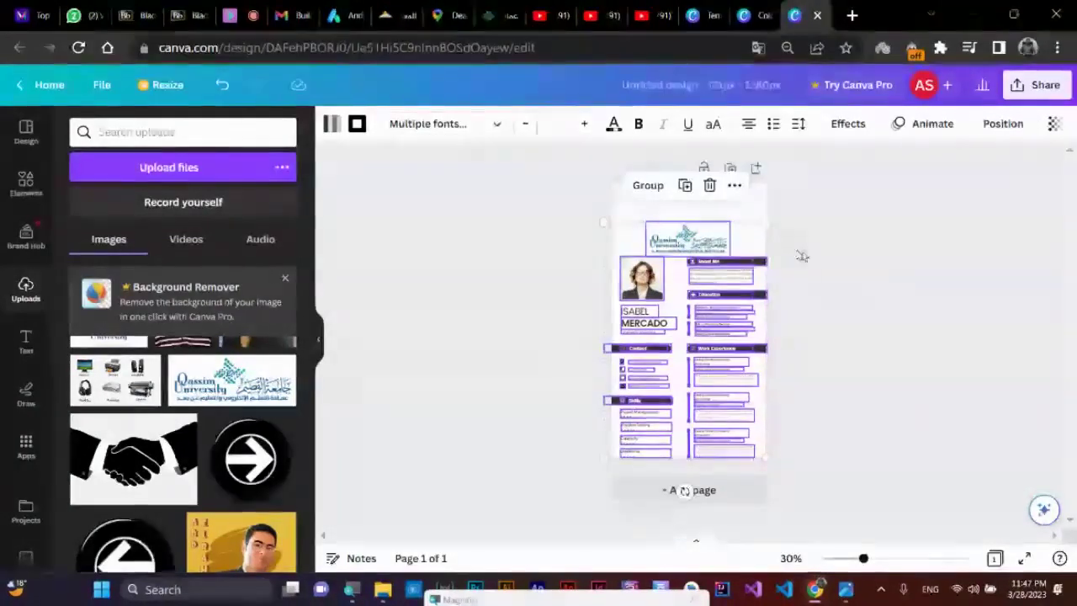
pyautogui.moveTo(729, 282); pyautogui.dragTo(729, 268)
pyautogui.click(688, 210)
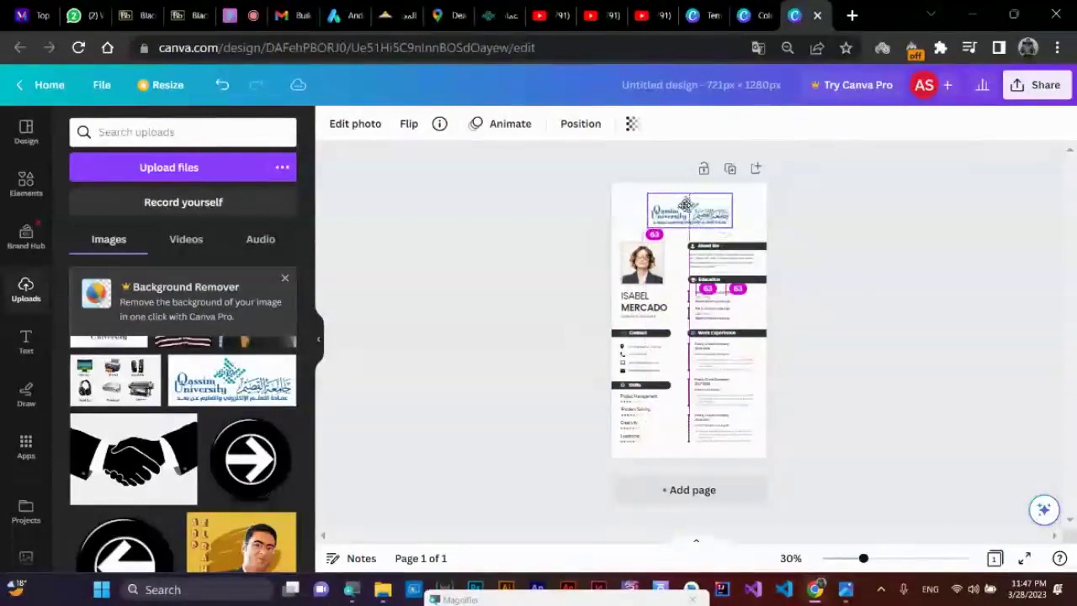
pyautogui.moveTo(686, 205); pyautogui.dragTo(683, 201)
pyautogui.click(890, 248)
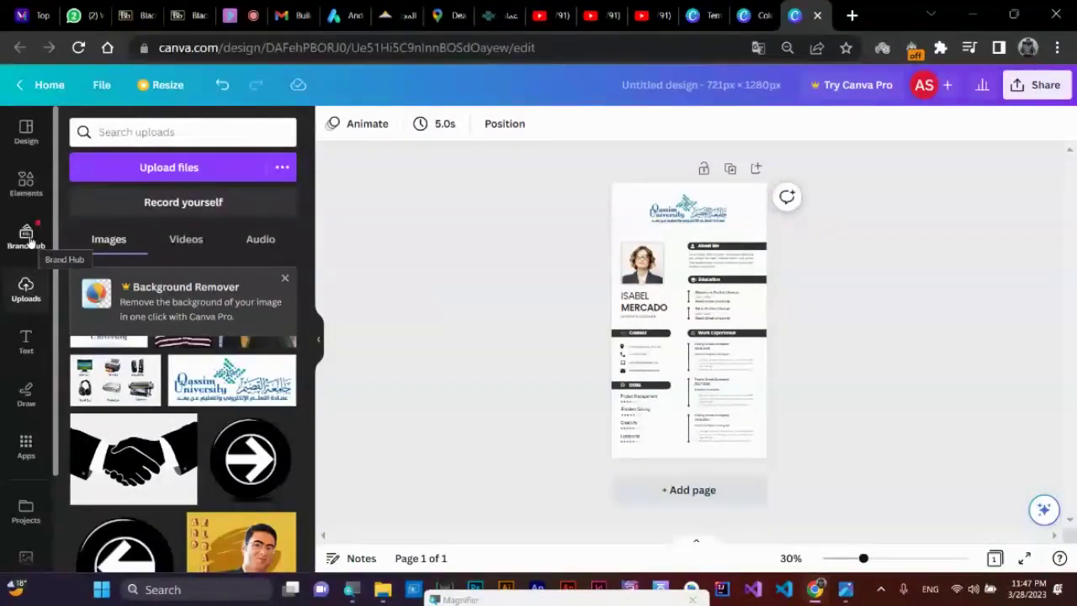
# - Apply the multicoloured bokeh image from the Backgrounds library behind the résumé
pyautogui.click(29, 187)
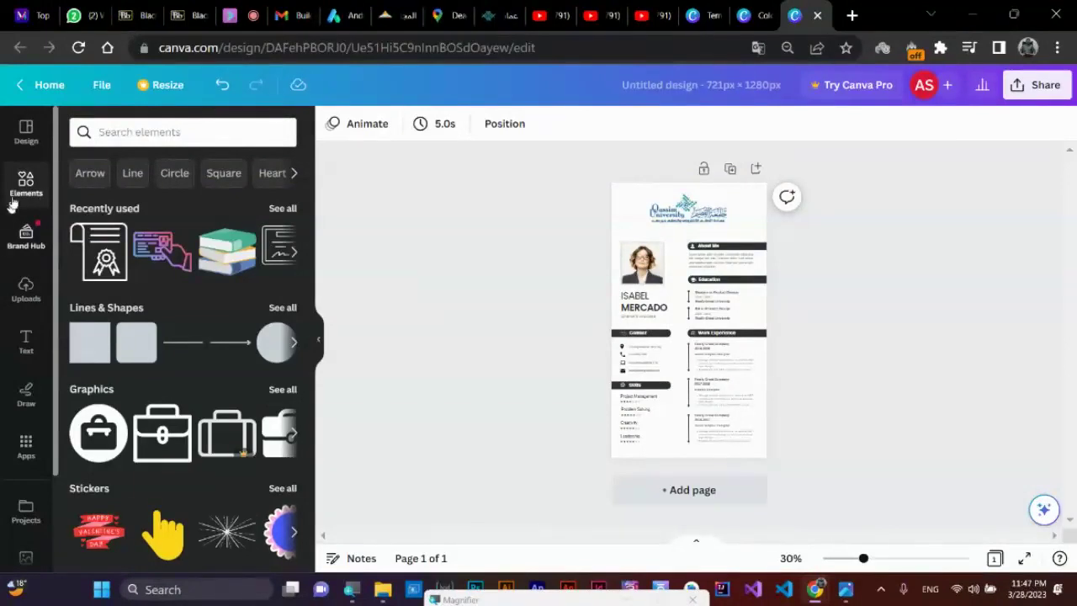
pyautogui.click(28, 135)
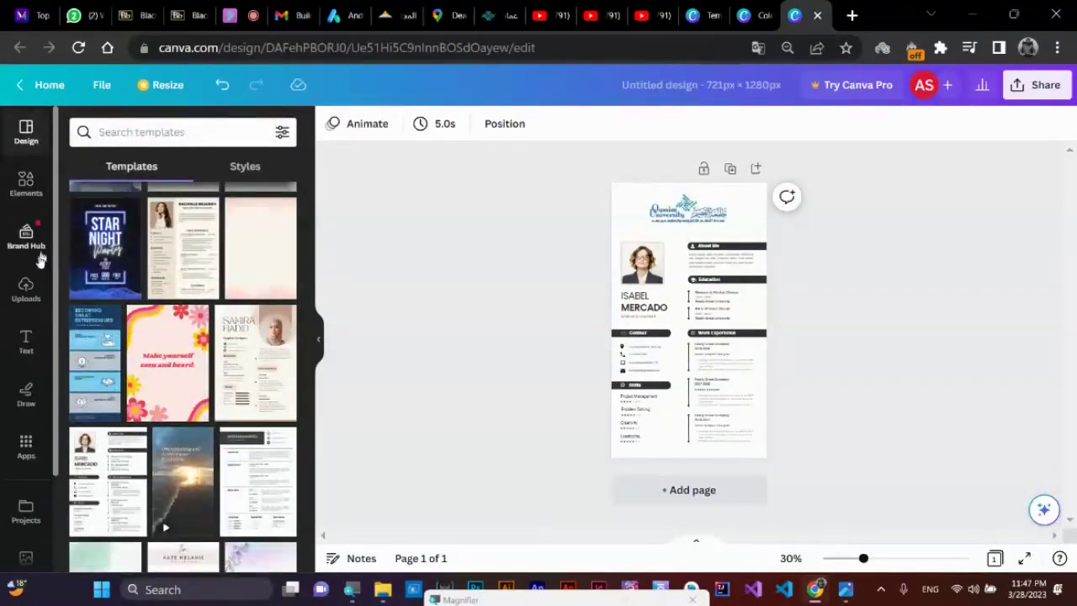
pyautogui.scroll(-2, 26, 370)
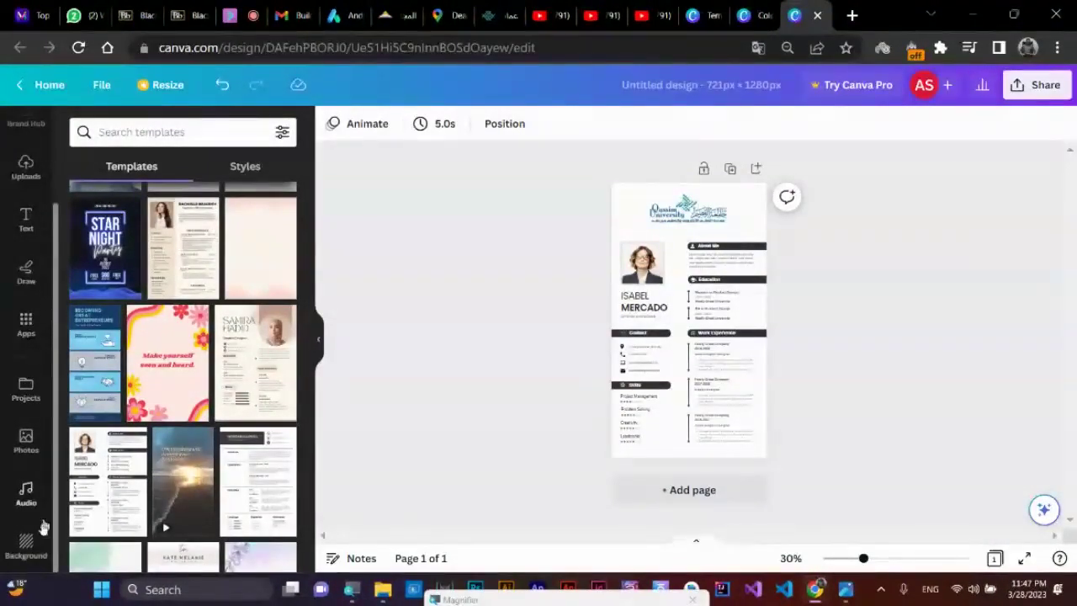
pyautogui.click(30, 546)
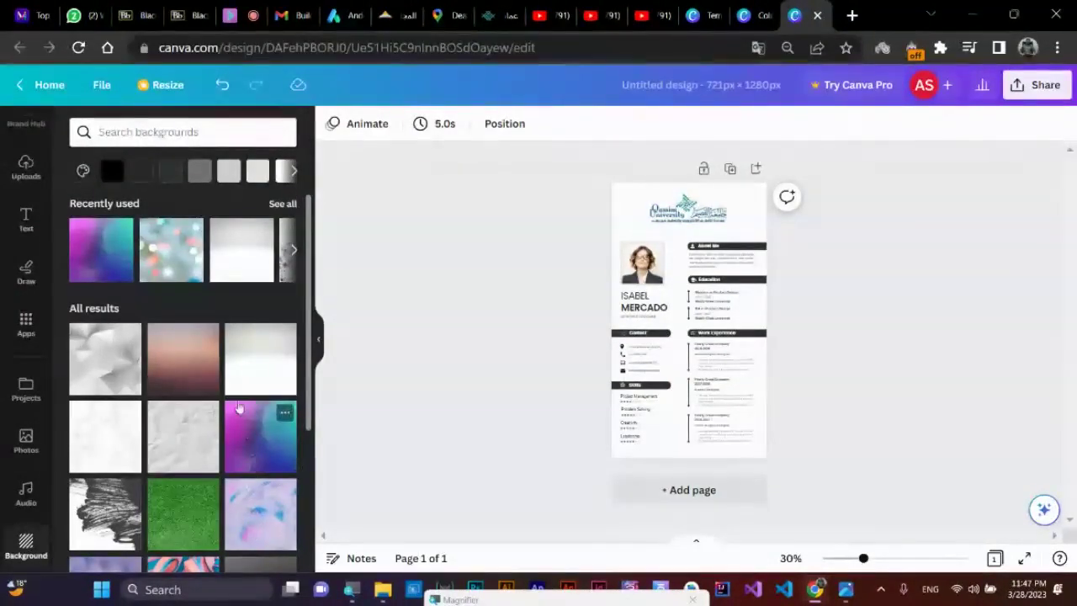
pyautogui.scroll(-1, 224, 370)
pyautogui.scroll(1, 224, 370)
pyautogui.moveTo(176, 246); pyautogui.dragTo(664, 233)
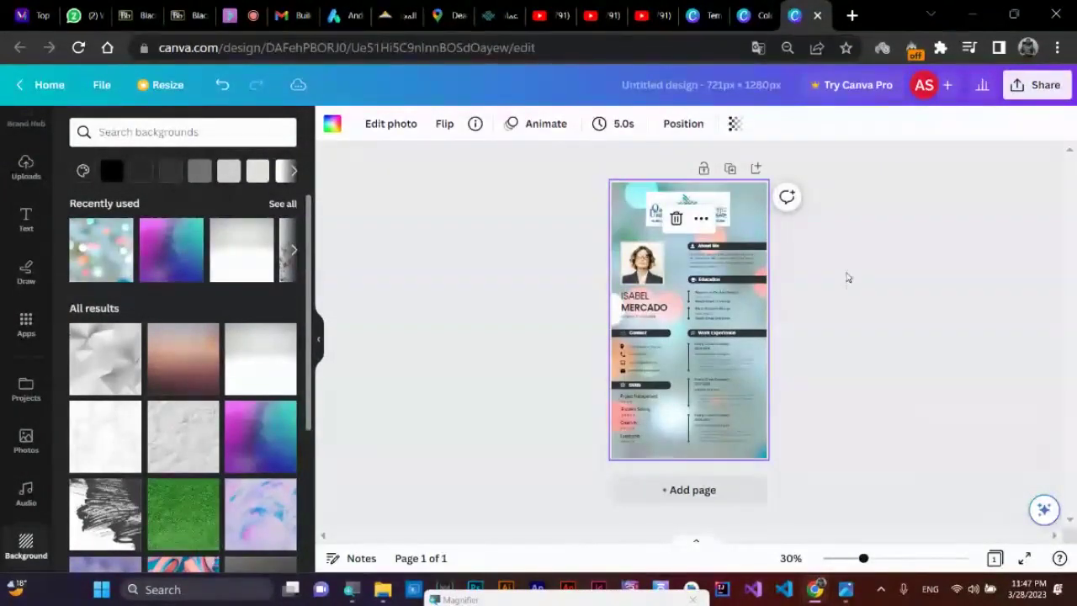
# - Download the design as JPG, saving 'Untitled design.jpg' into the 10 folder on F:
pyautogui.click(1033, 87)
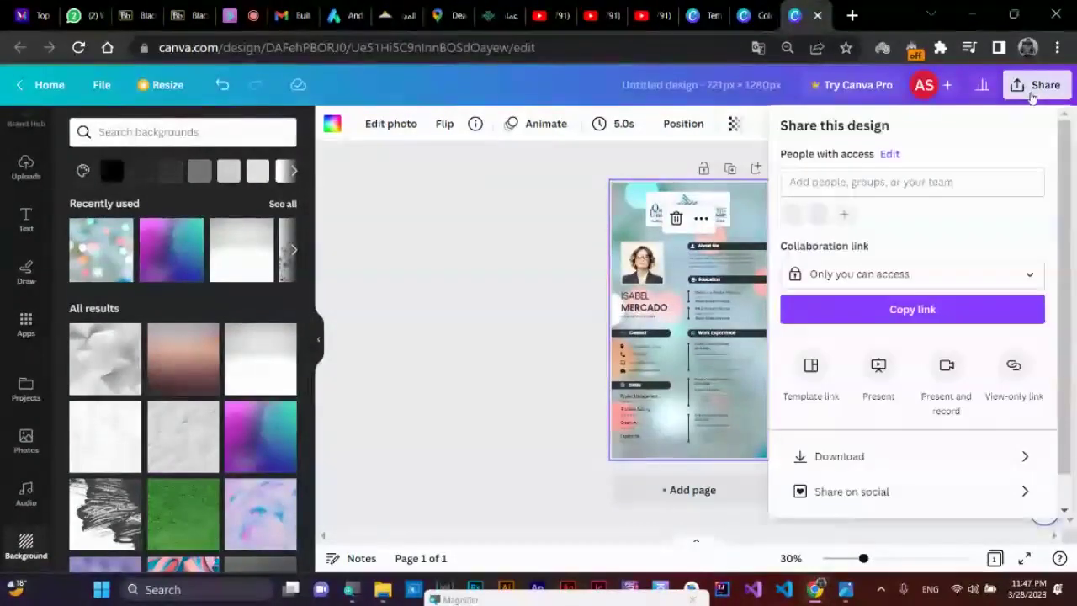
pyautogui.click(872, 454)
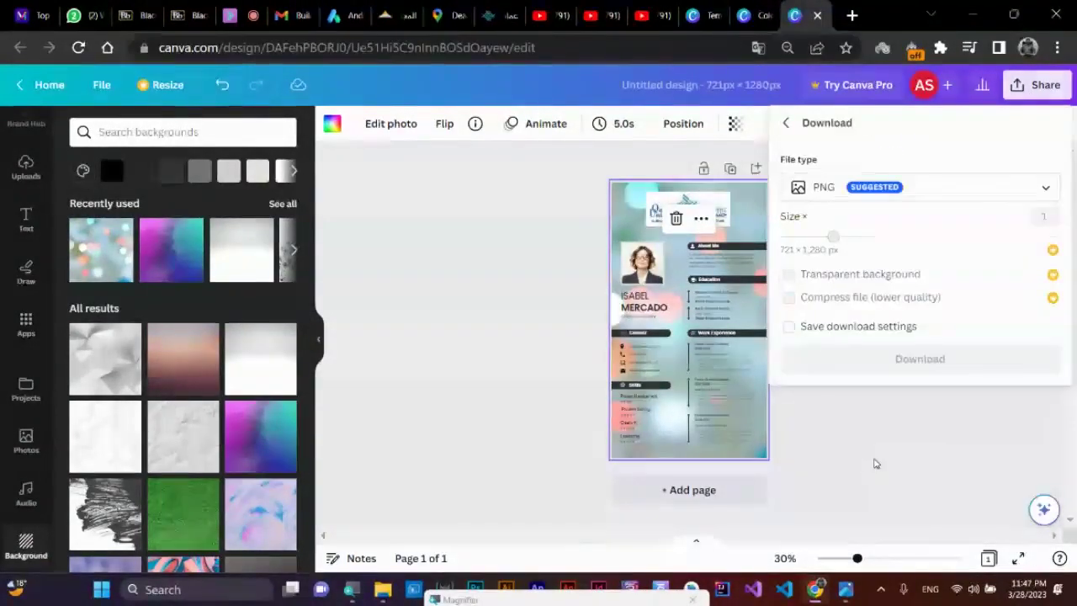
pyautogui.click(935, 187)
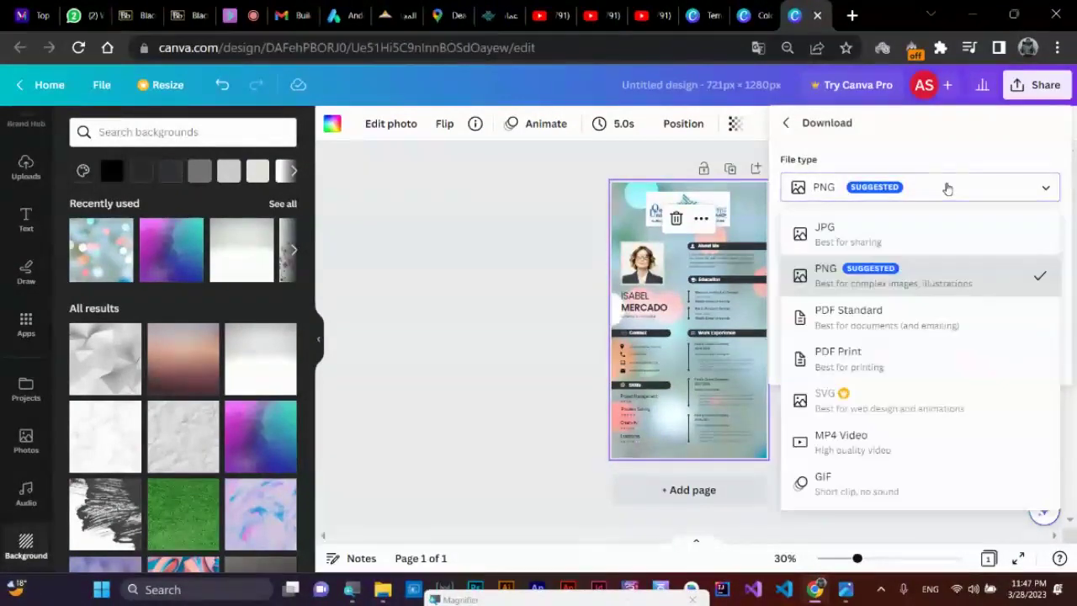
pyautogui.click(899, 241)
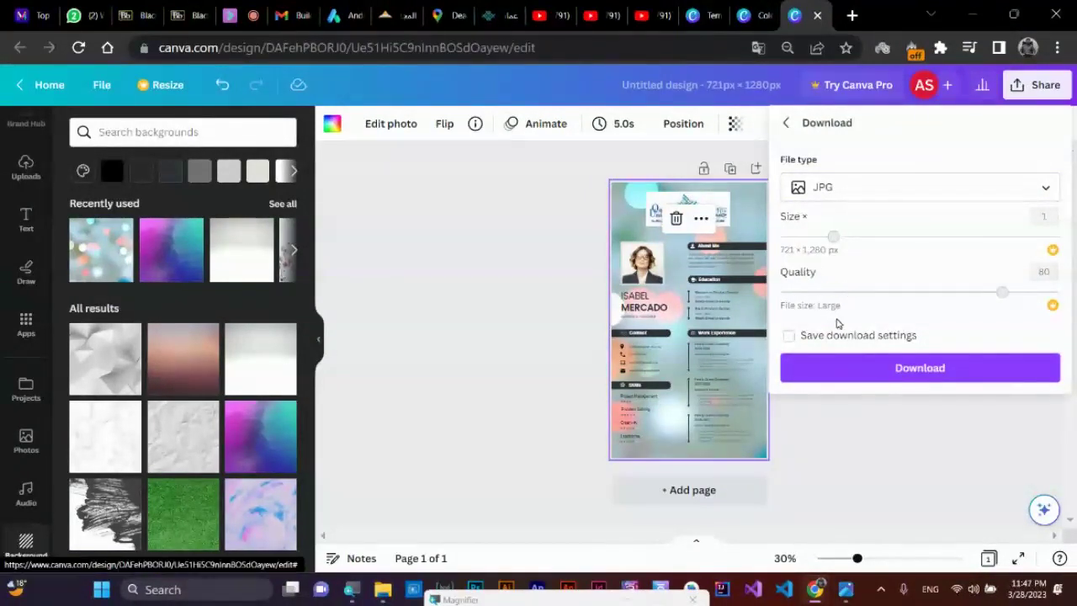
pyautogui.click(921, 372)
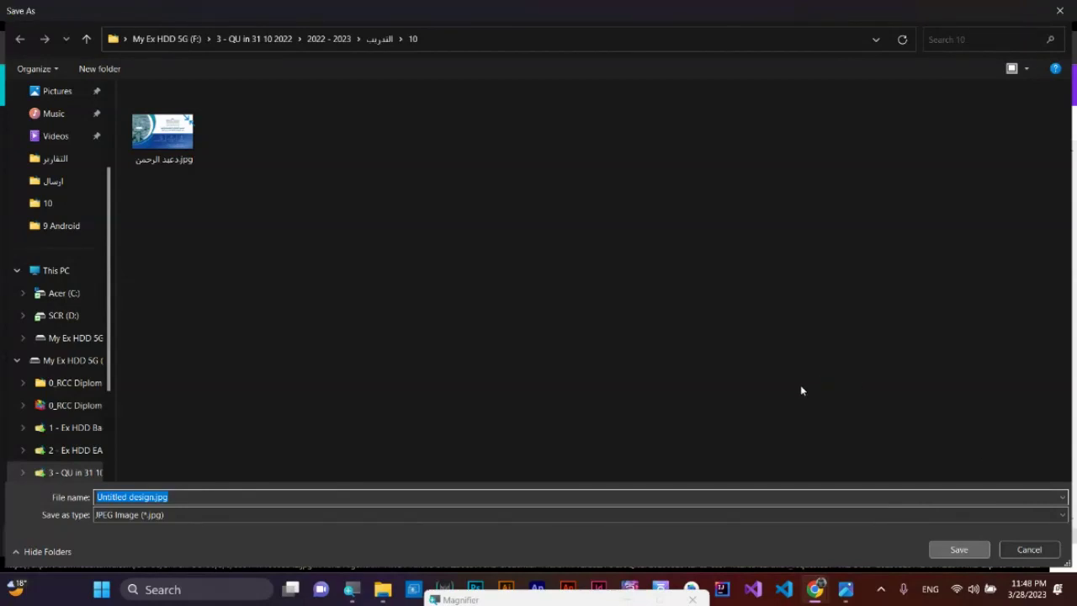
pyautogui.press('Return')
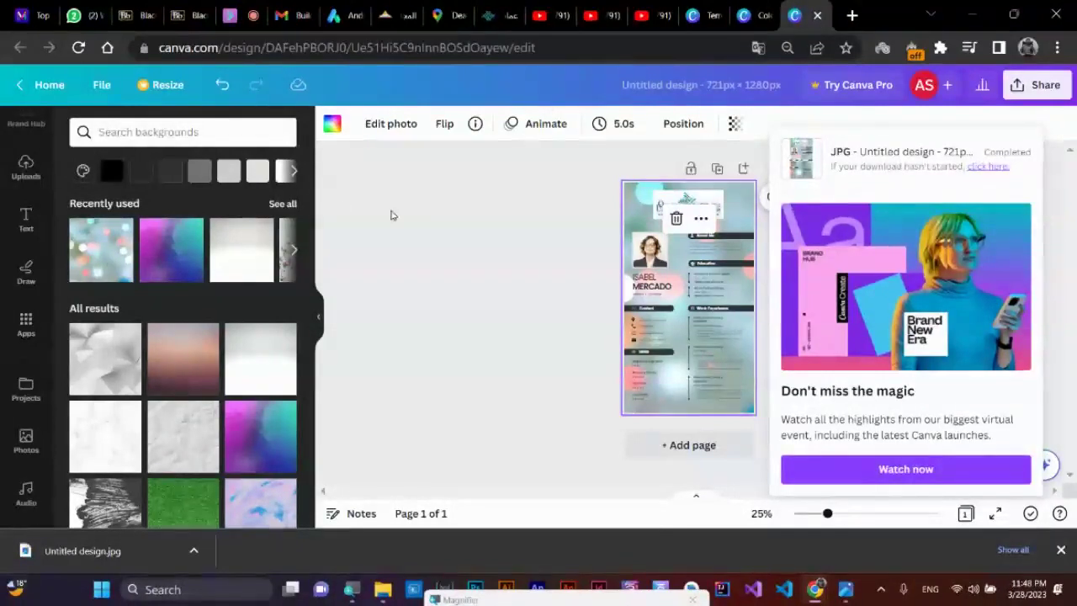
# - In Andromo's style settings, expand the screen appearance section
pyautogui.click(341, 10)
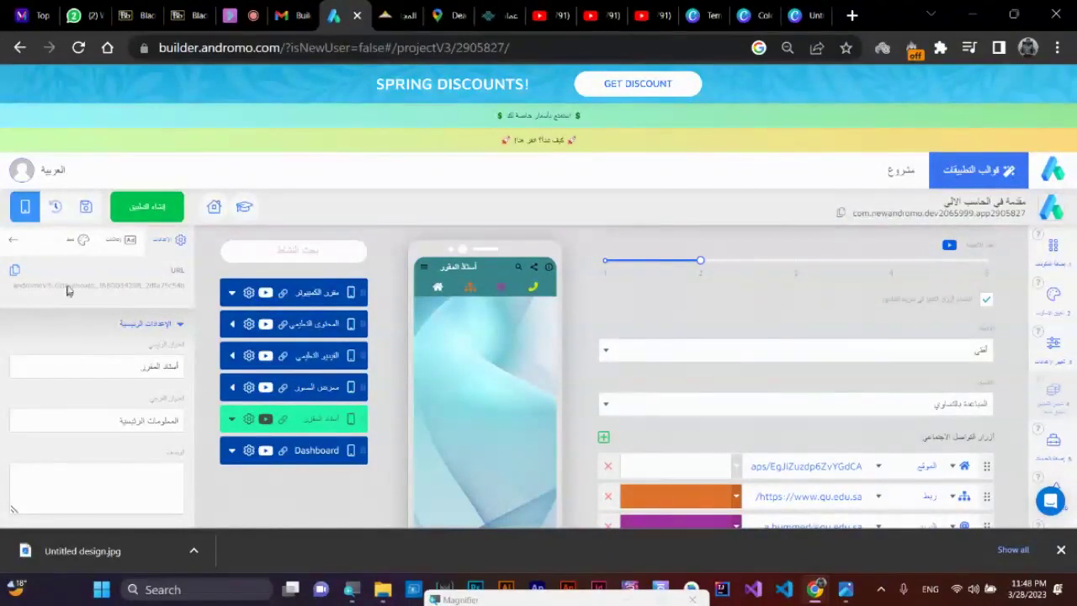
pyautogui.click(84, 242)
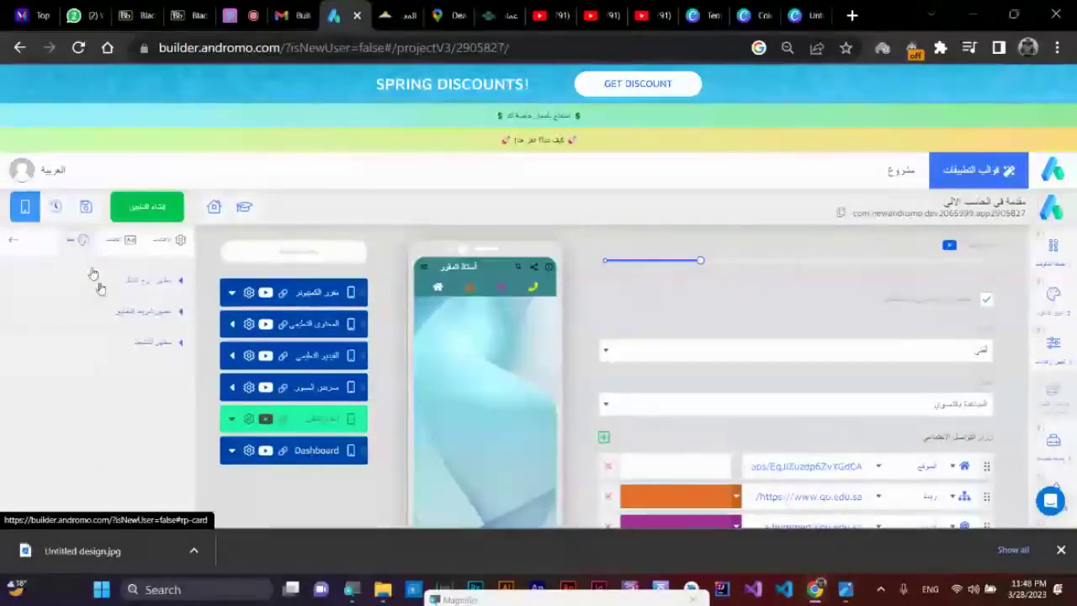
pyautogui.click(149, 311)
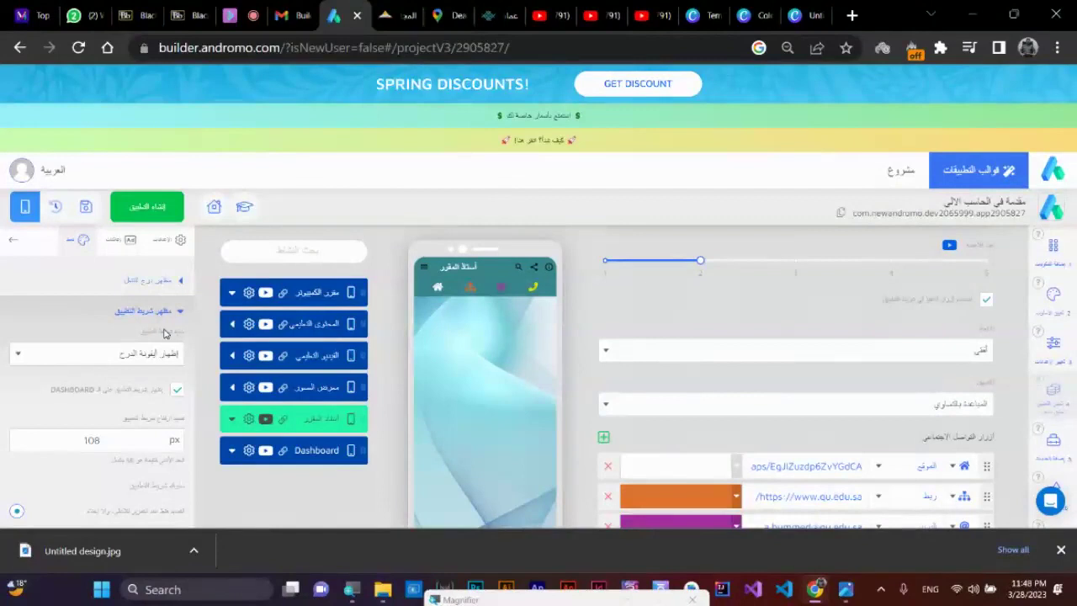
pyautogui.scroll(-5, 172, 320)
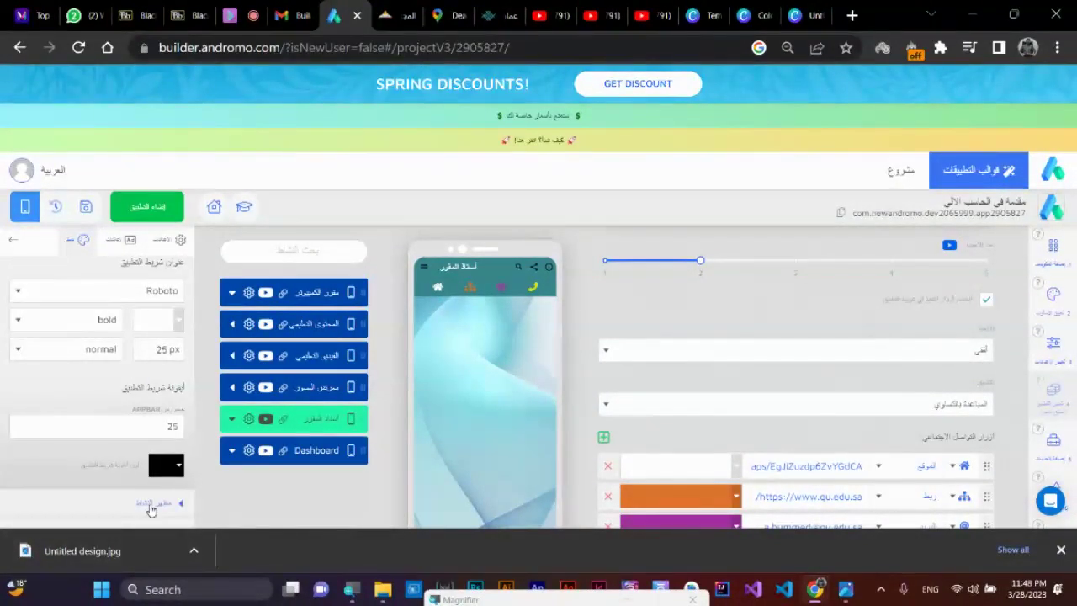
pyautogui.click(151, 510)
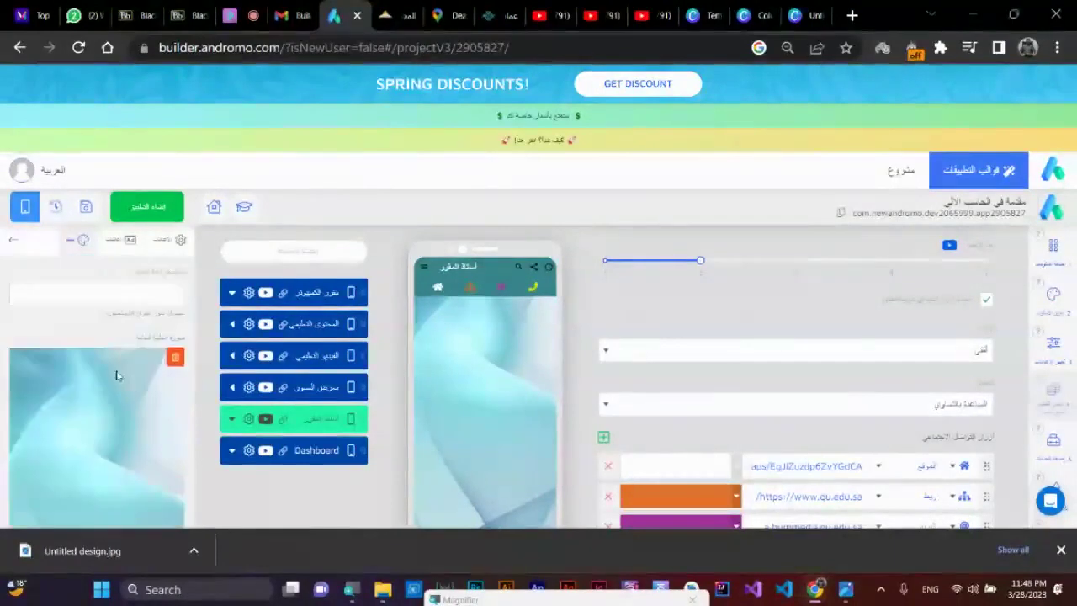
pyautogui.scroll(1, 58, 350)
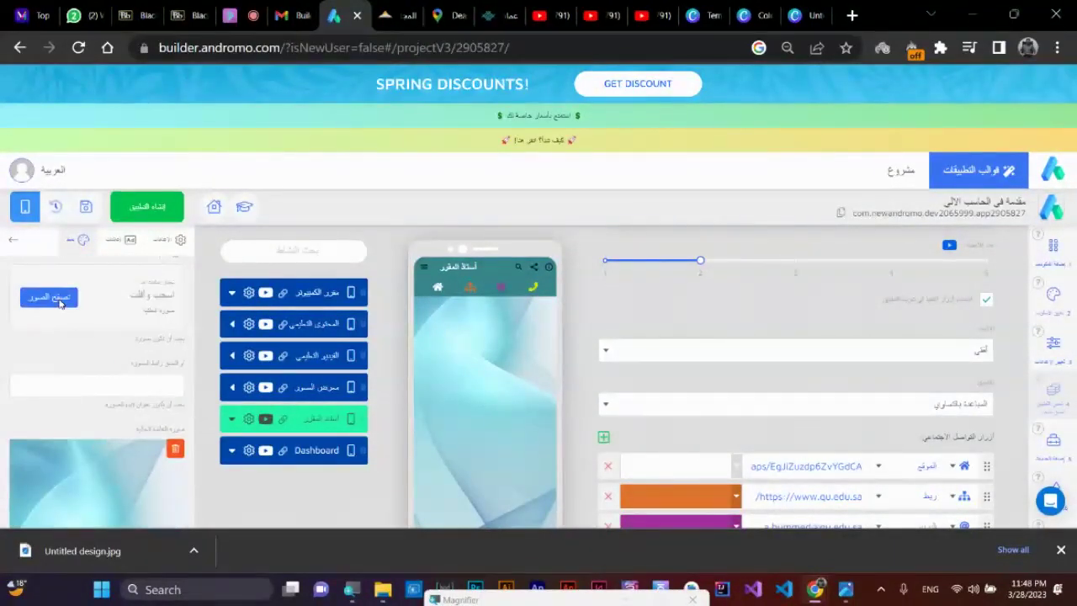
# - Upload Untitled design.jpg as the screen background and review it in the preview
pyautogui.click(59, 303)
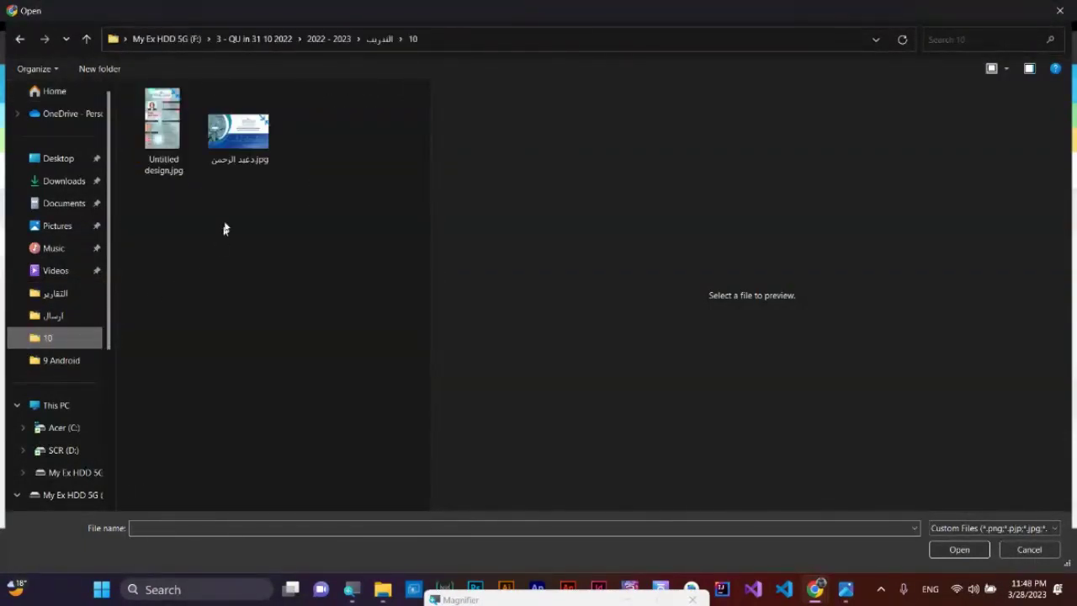
pyautogui.doubleClick(179, 148)
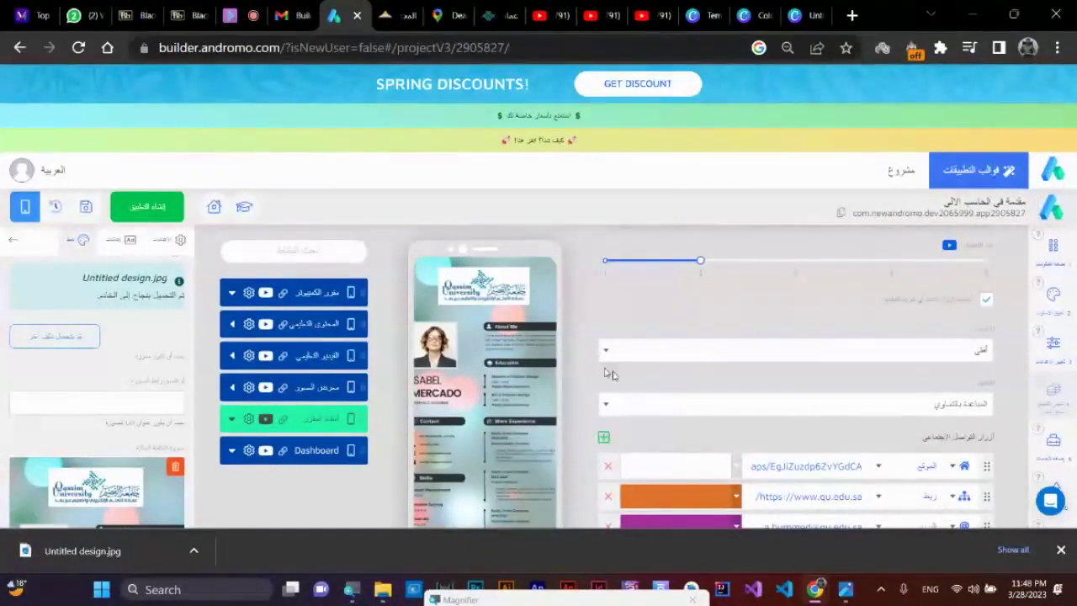
pyautogui.scroll(-1, 612, 373)
pyautogui.click(1061, 549)
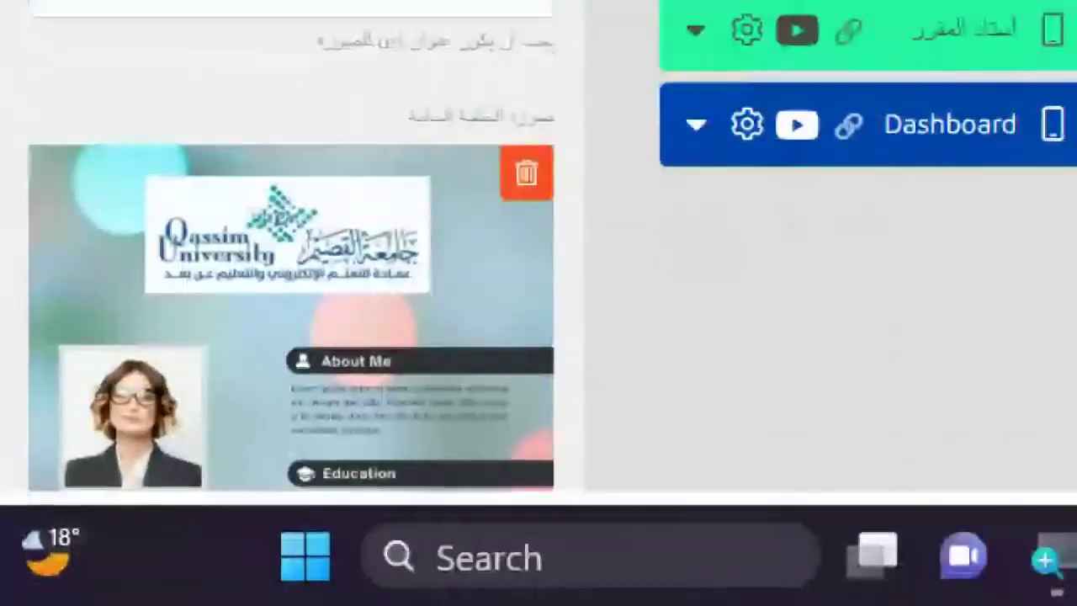
pyautogui.scroll(-3, 318, 125)
pyautogui.scroll(-8, 317, 125)
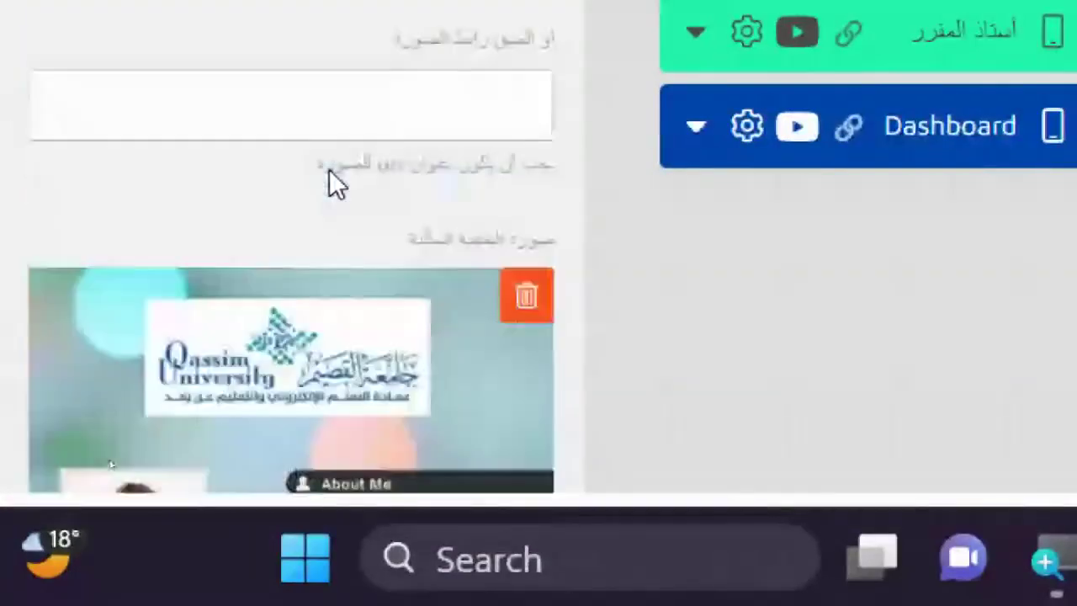
pyautogui.scroll(3, 329, 169)
pyautogui.scroll(-3, 329, 169)
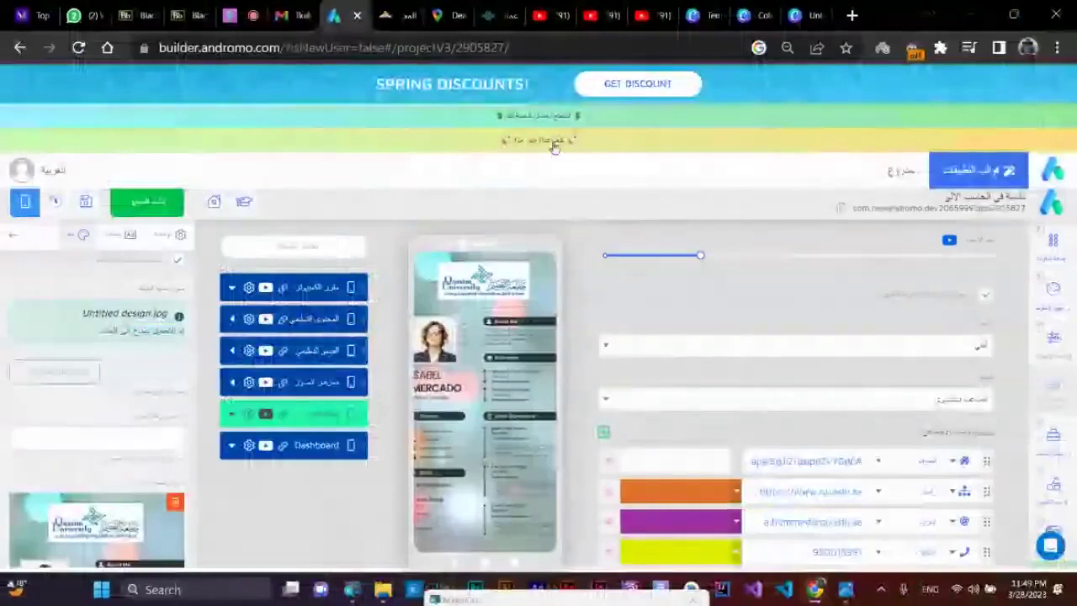
# - Back in Canva, select all the résumé elements and shrink them together
pyautogui.click(794, 15)
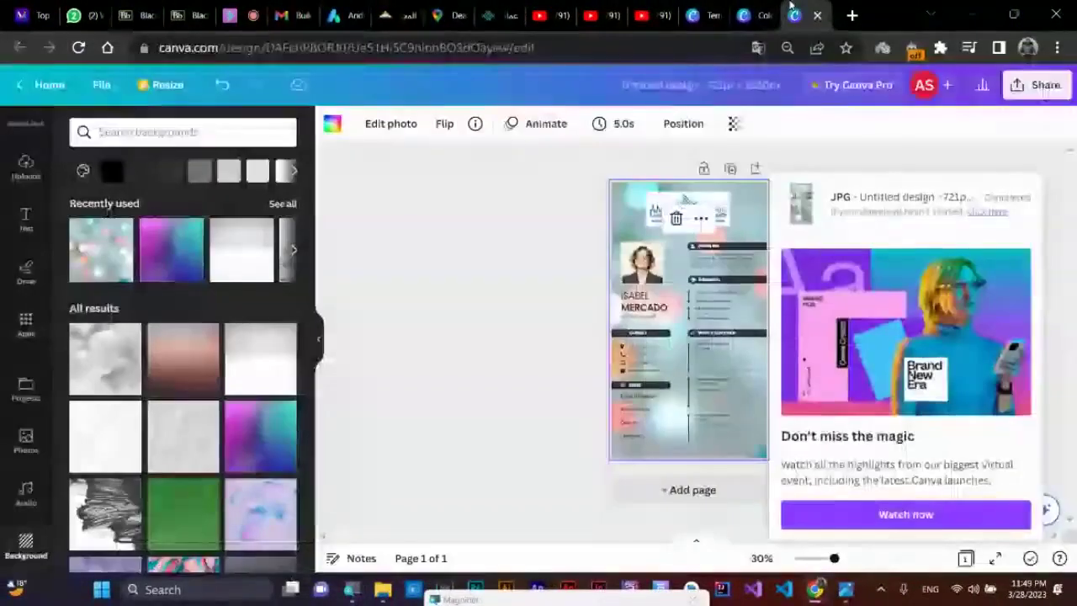
pyautogui.click(551, 309)
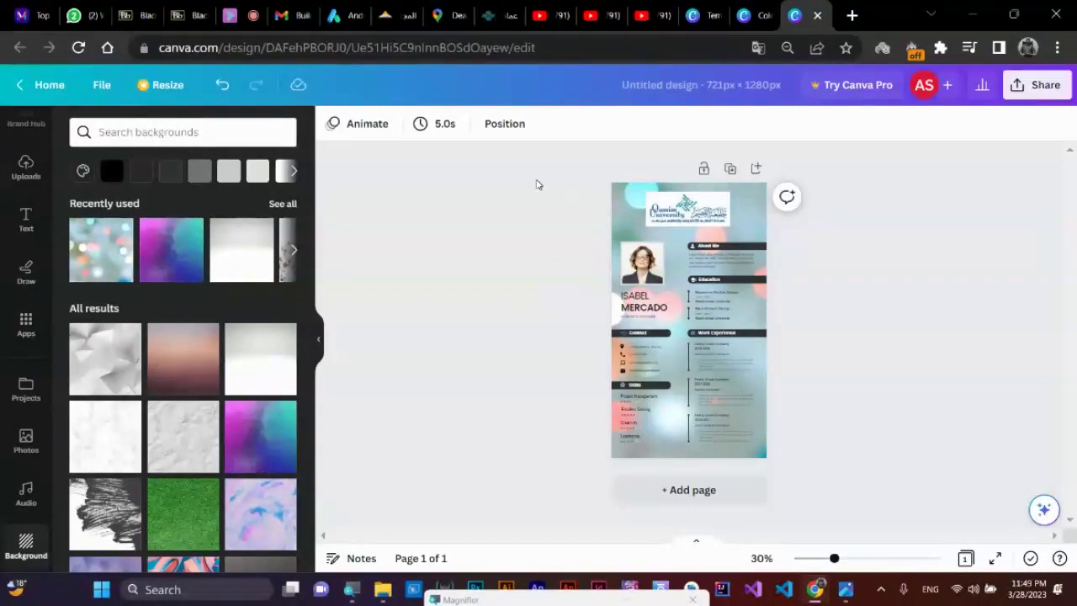
pyautogui.moveTo(539, 184); pyautogui.dragTo(928, 440)
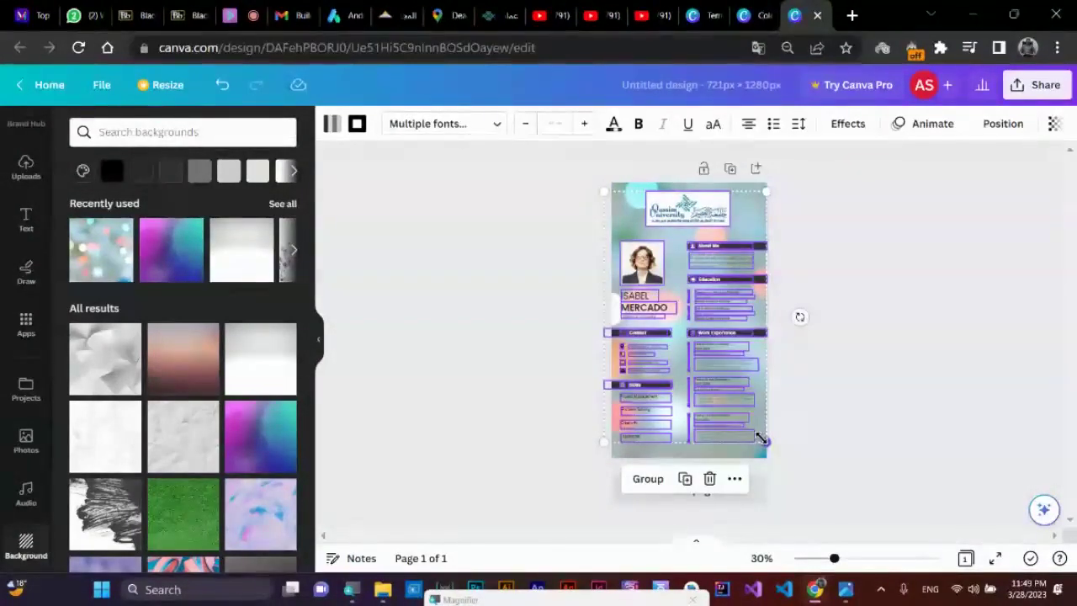
pyautogui.moveTo(761, 439); pyautogui.dragTo(733, 400)
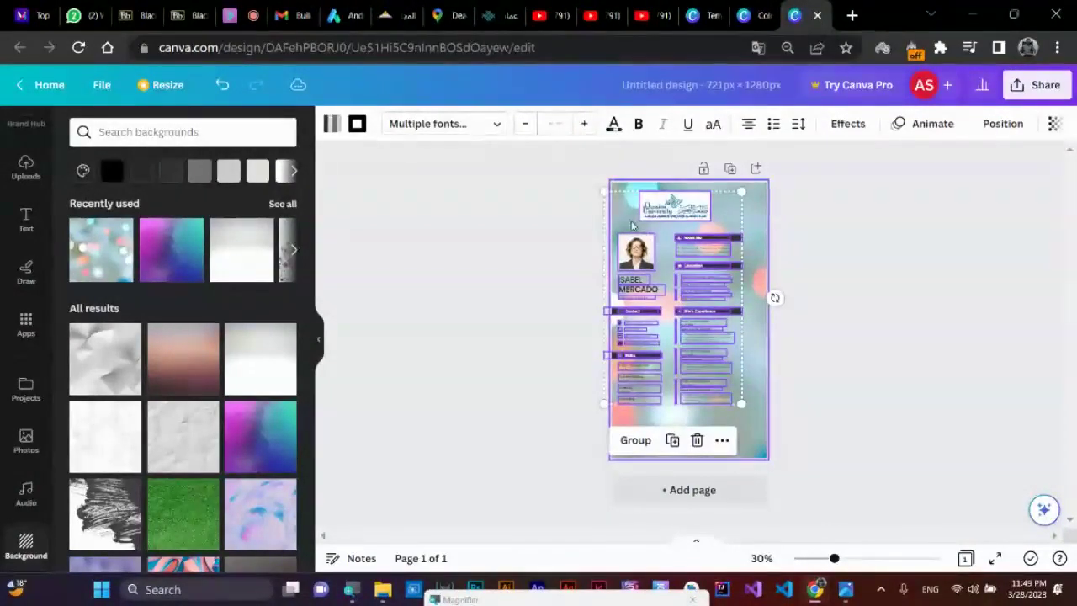
# - Nudge the shrunk résumé slightly down and right, then reselect everything with Ctrl+A
pyautogui.moveTo(633, 225); pyautogui.dragTo(640, 249)
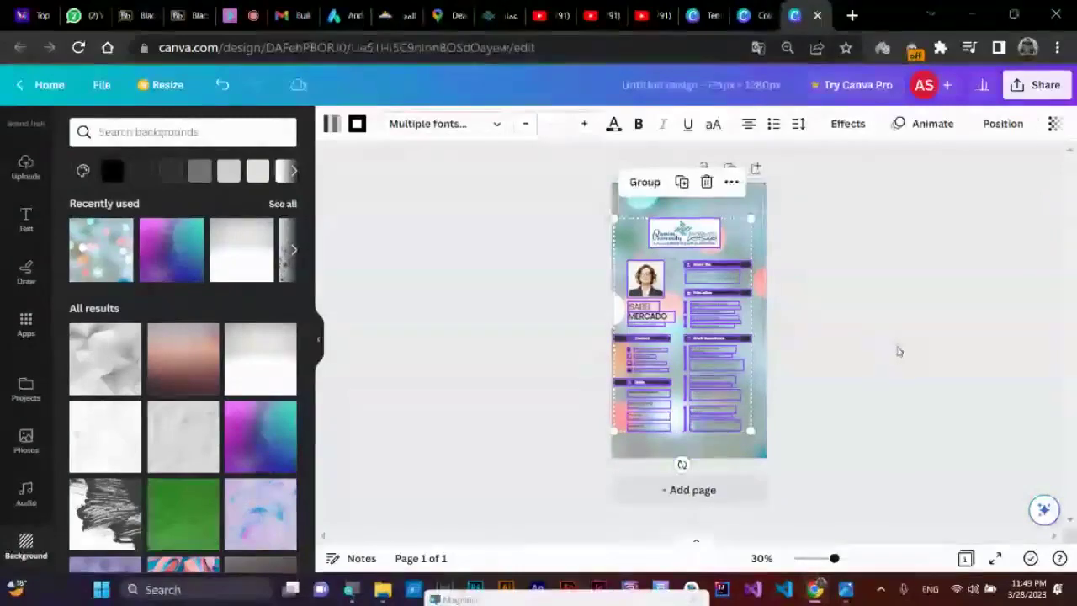
pyautogui.click(941, 368)
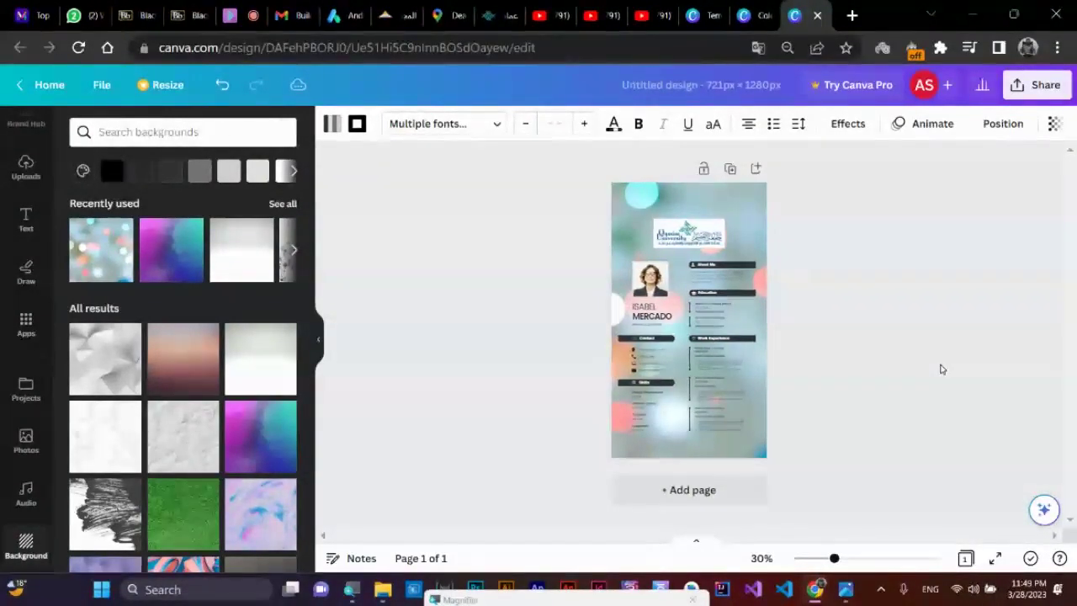
pyautogui.hotkey('ctrl', 'a')
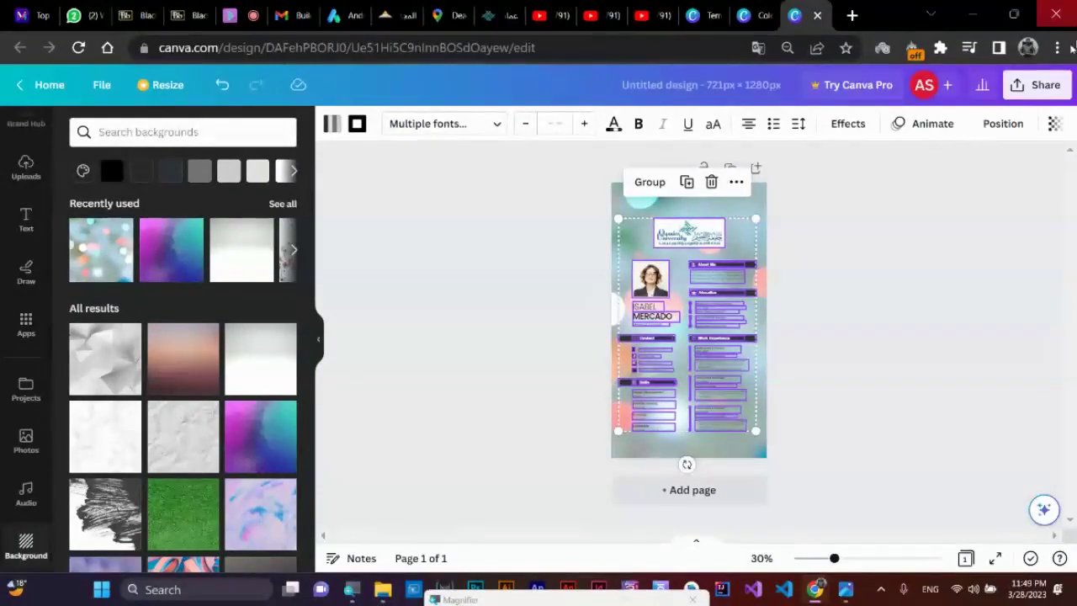
# - Download the design as a JPG, saved as Untitled design (1).jpg in the 10 folder
pyautogui.click(1037, 88)
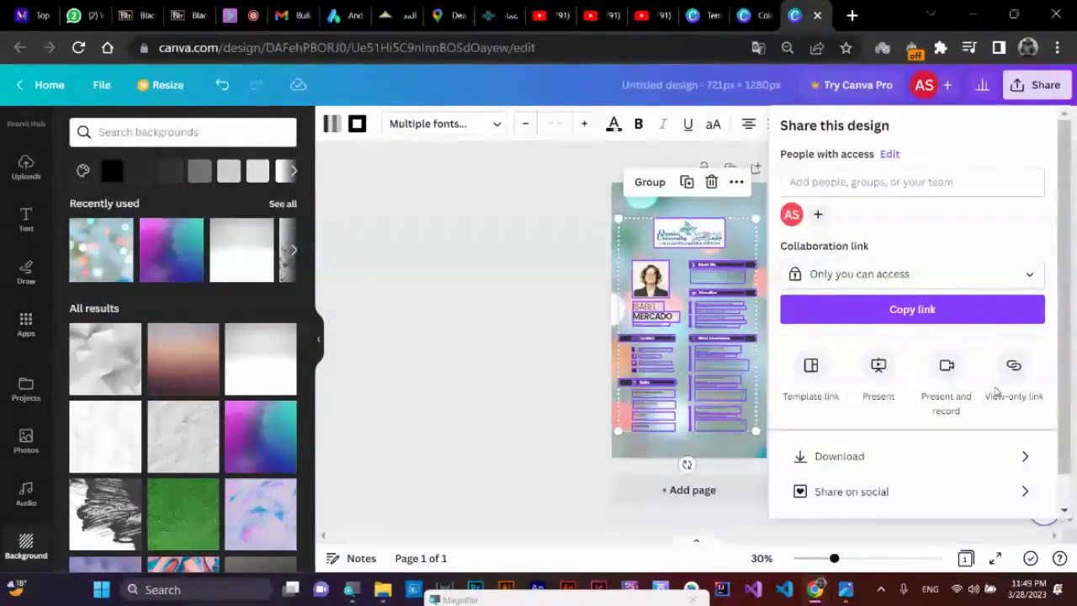
pyautogui.click(866, 460)
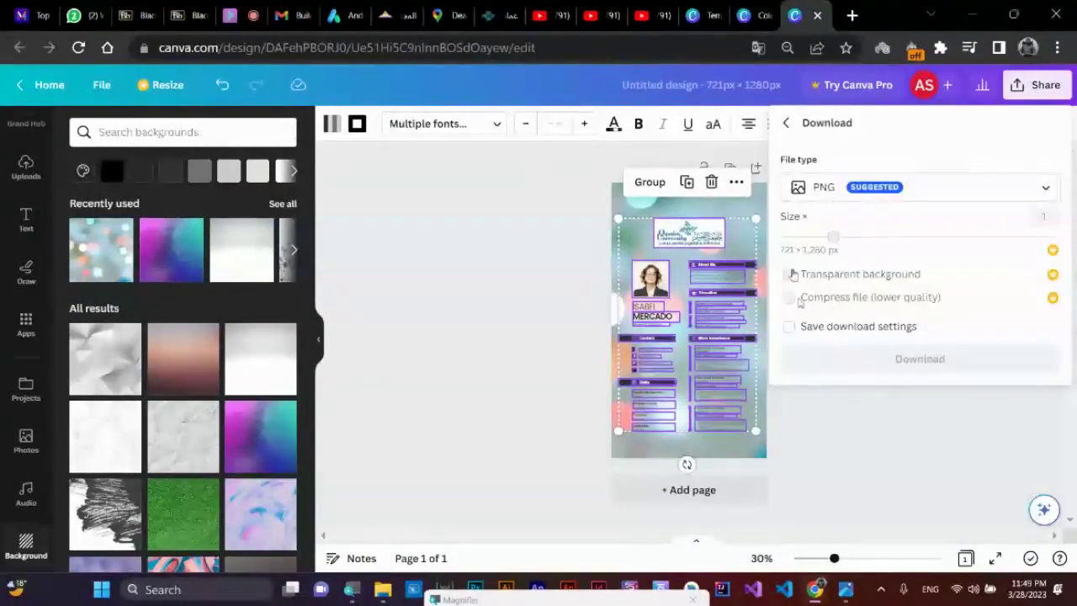
pyautogui.click(855, 187)
pyautogui.click(875, 234)
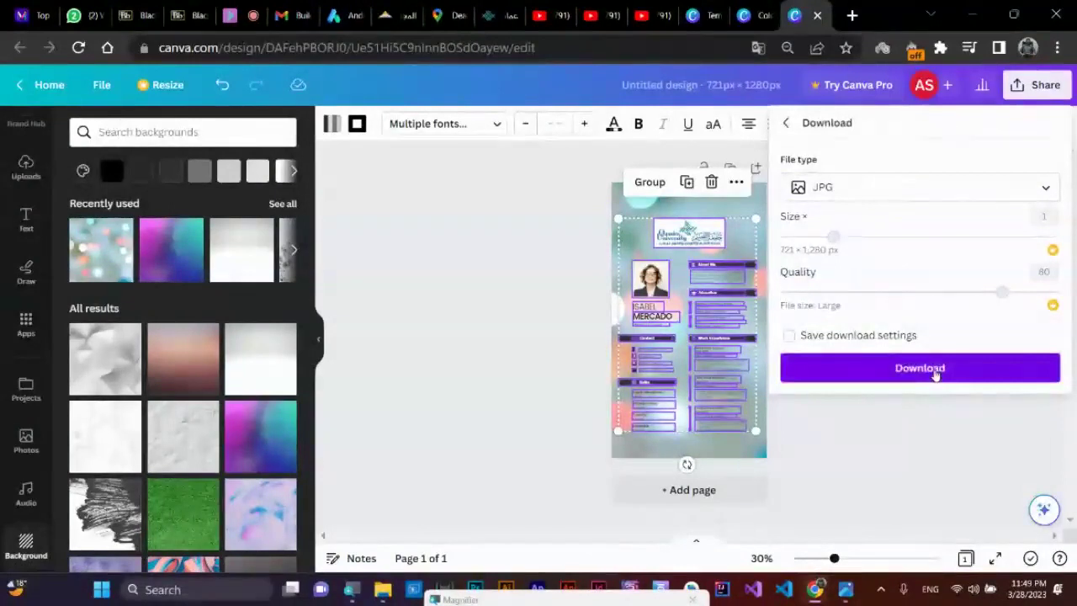
pyautogui.click(919, 368)
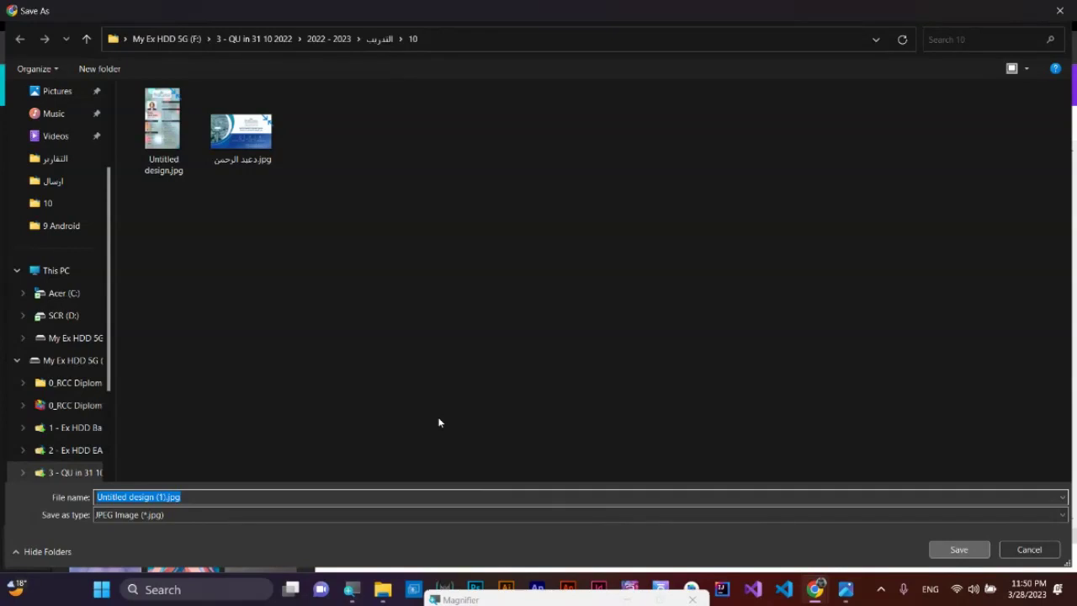
pyautogui.press('Return')
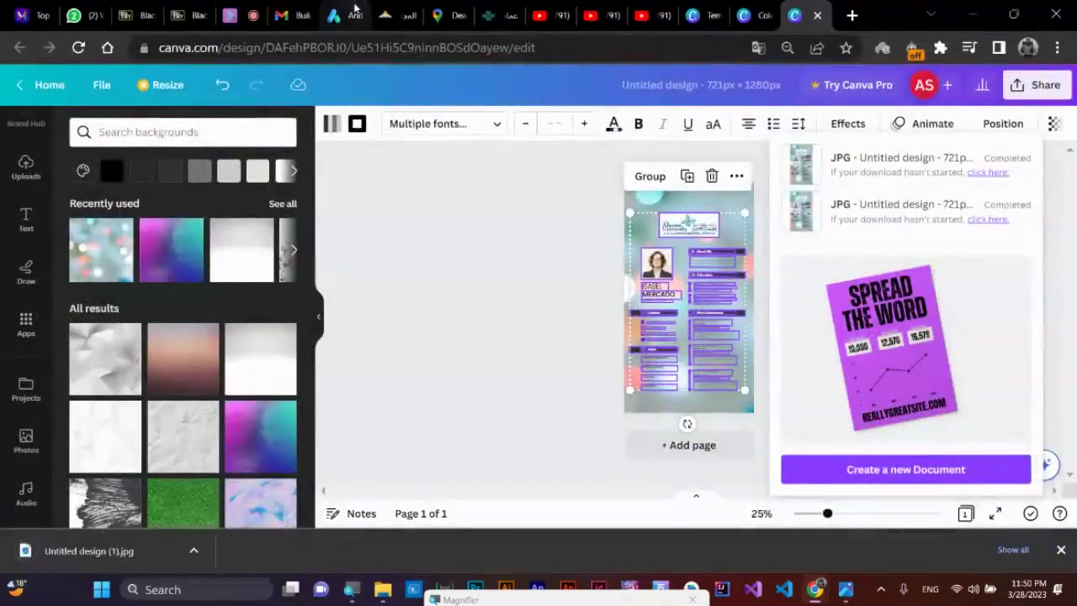
# - Replace the old Andromo background image with Untitled design (1).jpg
pyautogui.click(334, 15)
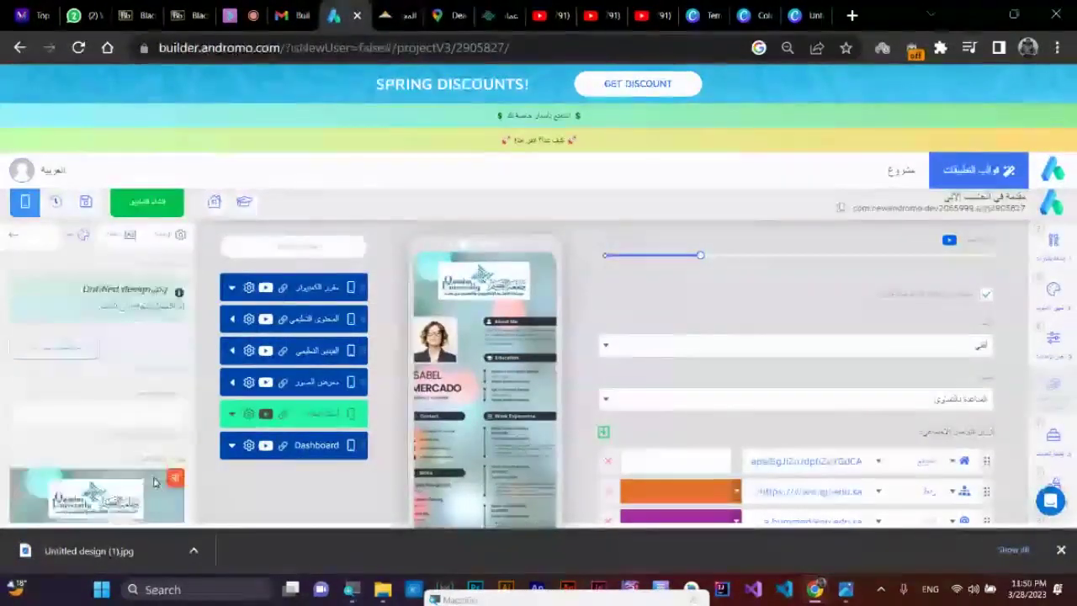
pyautogui.click(82, 379)
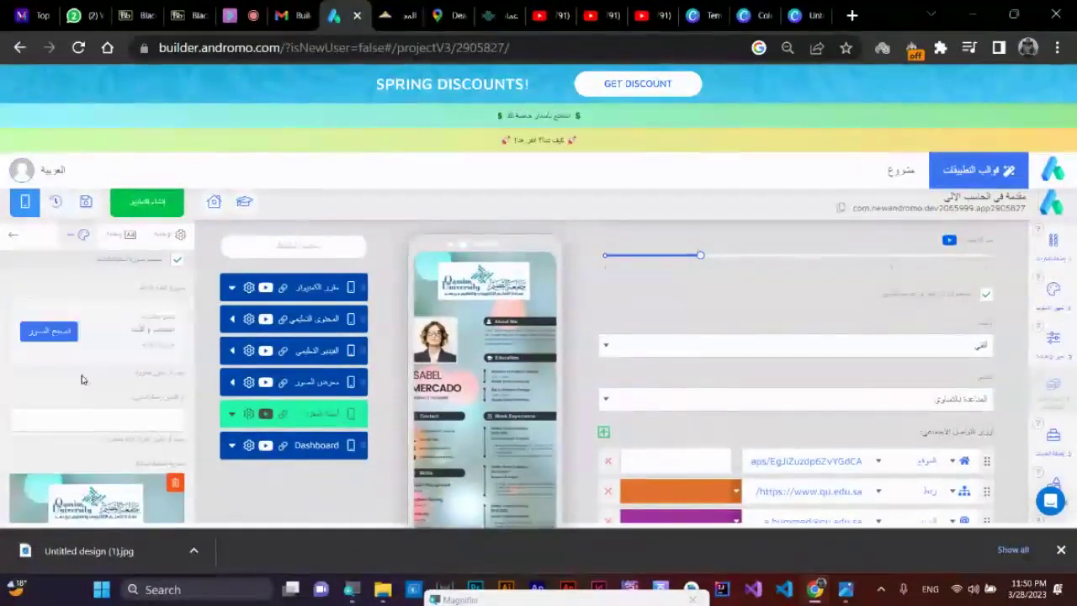
pyautogui.click(72, 334)
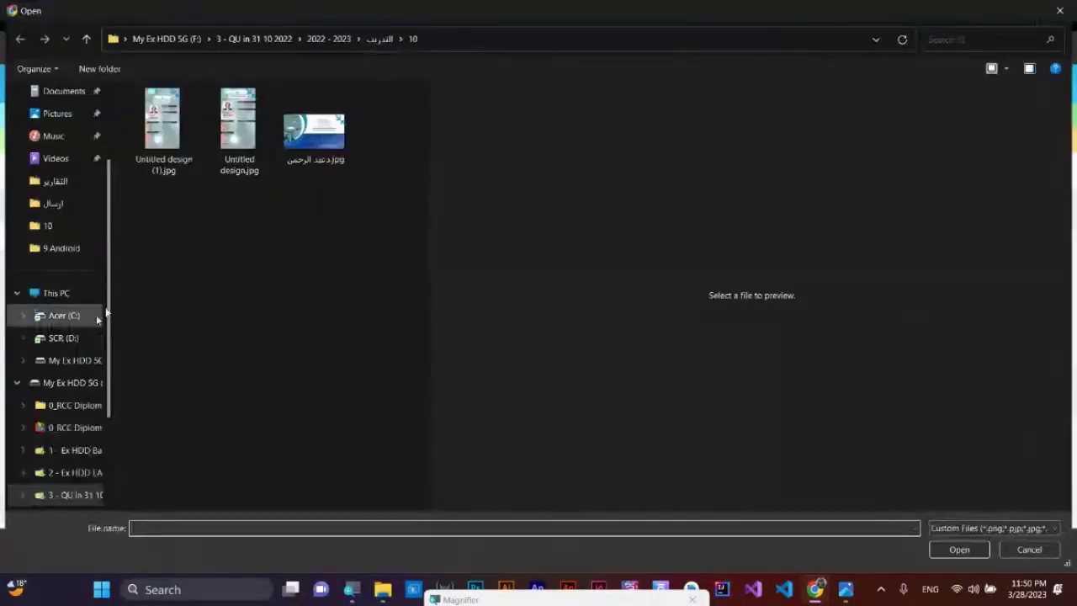
pyautogui.click(172, 134)
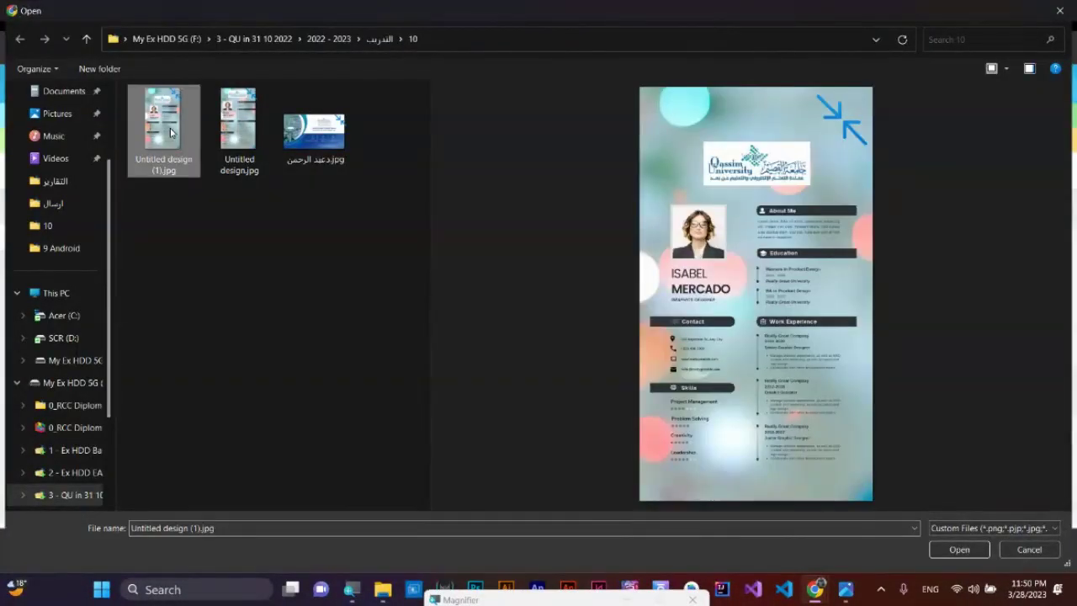
pyautogui.doubleClick(170, 132)
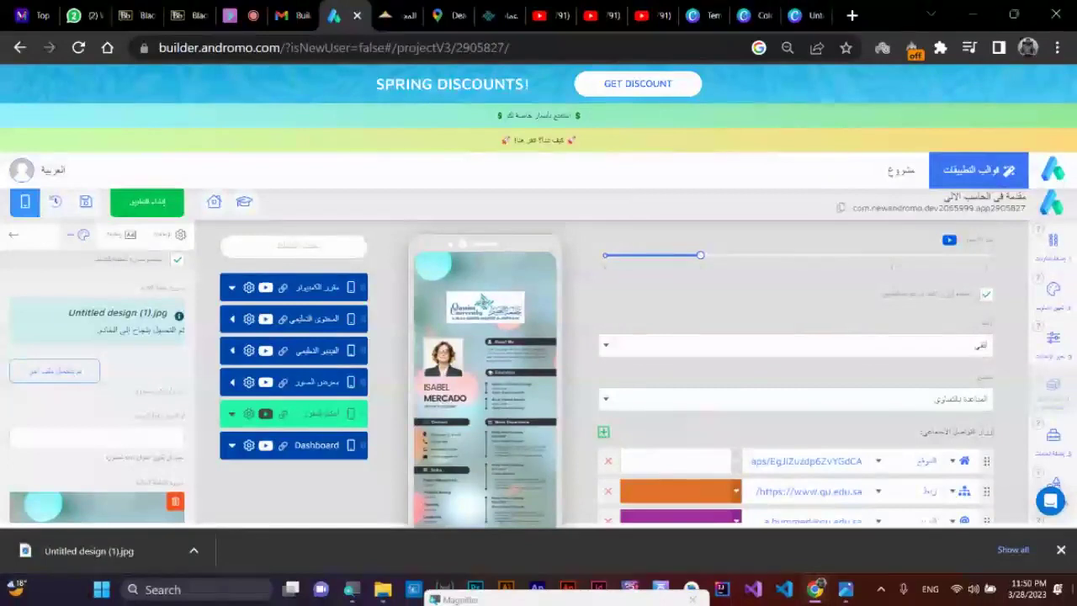
pyautogui.click(1061, 550)
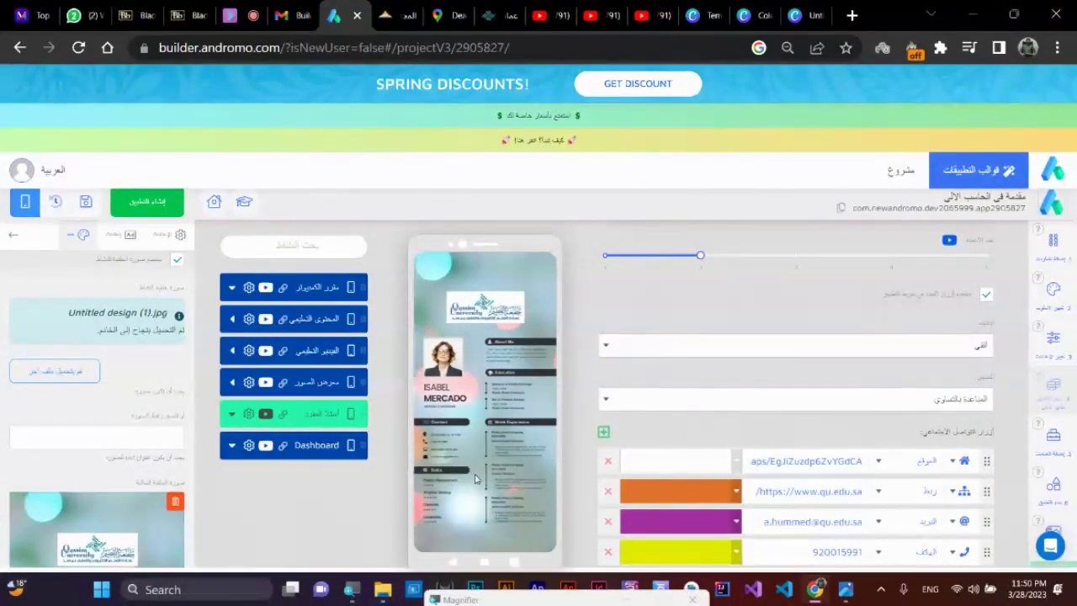
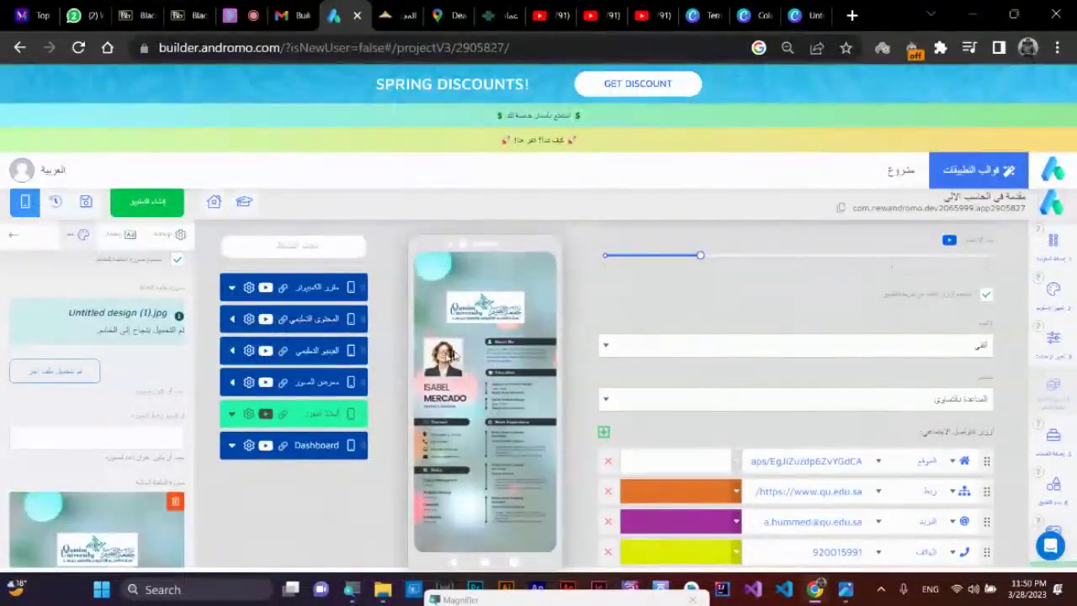
# - Switch to the Canva tab and close the floral wedding invitation's Custom size settings
pyautogui.click(799, 15)
pyautogui.click(757, 11)
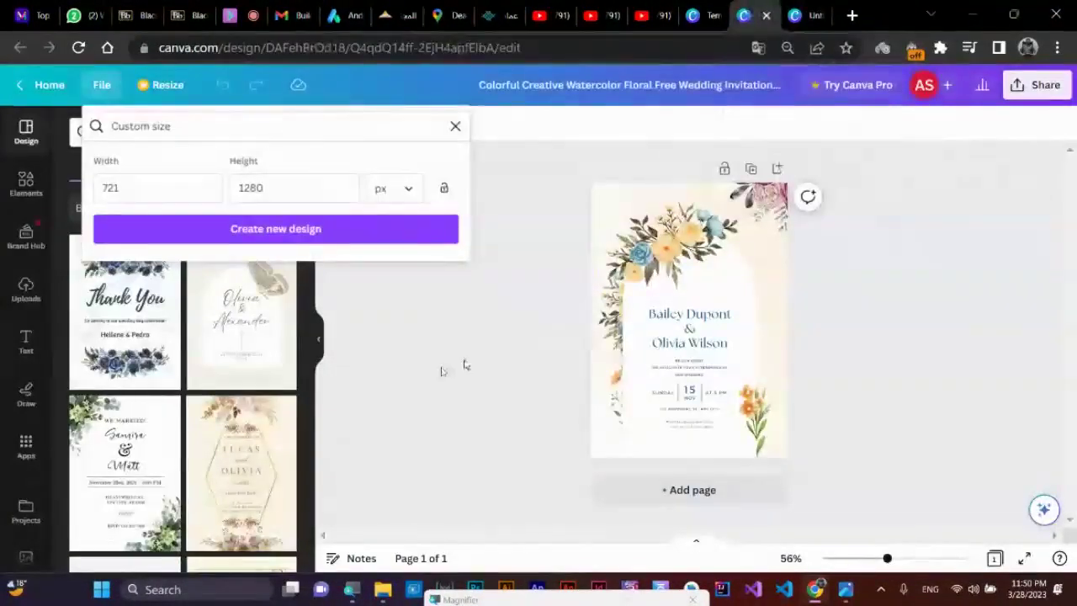
pyautogui.click(420, 366)
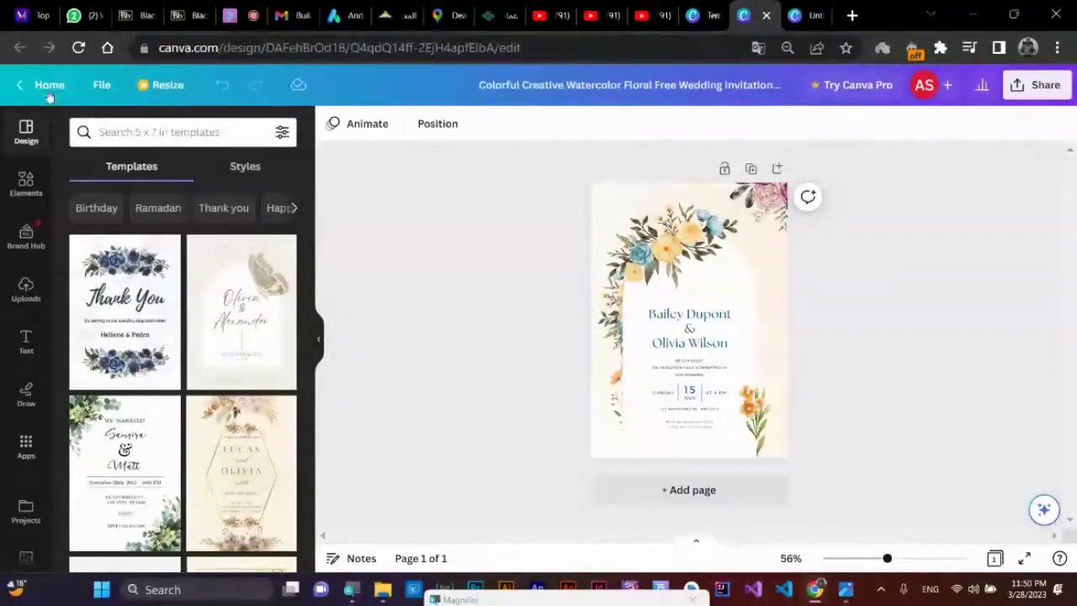
# - Go to Canva home and open the White Minimalist Business Consultant Resume from Recent designs
pyautogui.click(101, 85)
pyautogui.click(50, 85)
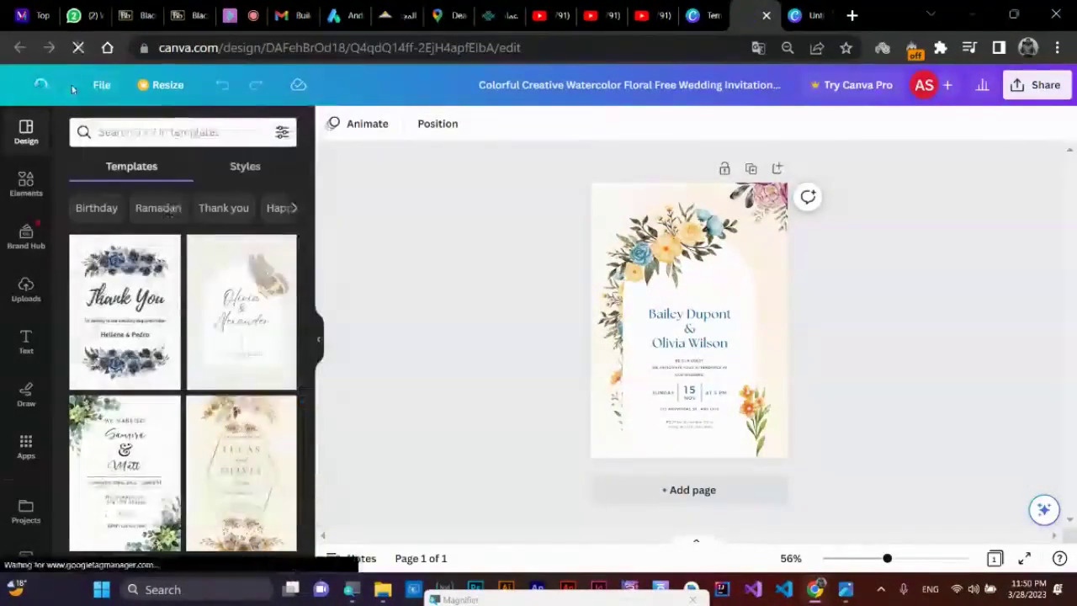
pyautogui.scroll(-5, 632, 379)
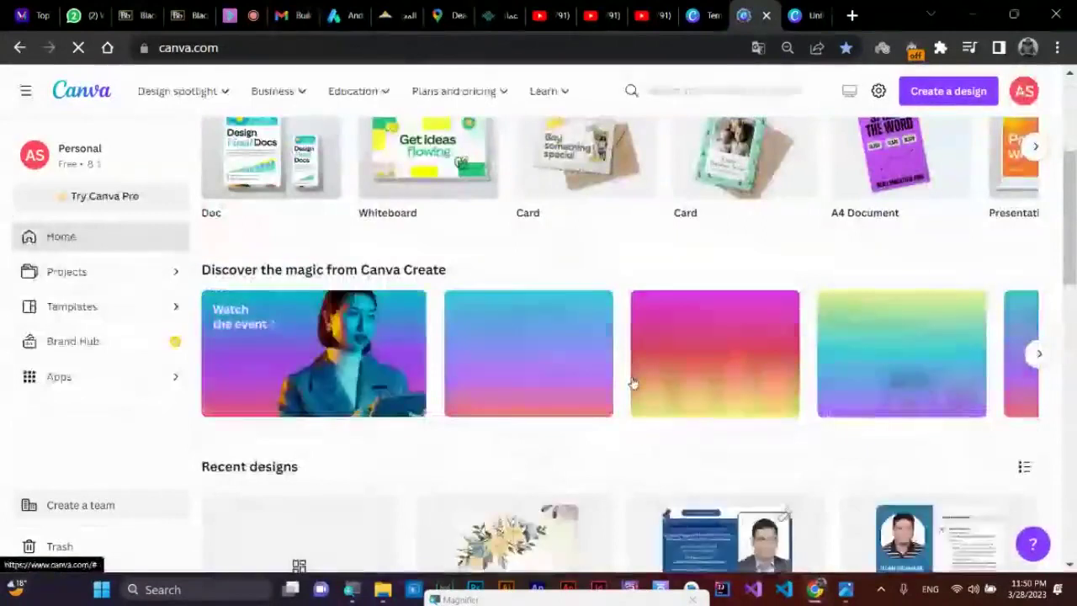
pyautogui.scroll(-2, 632, 383)
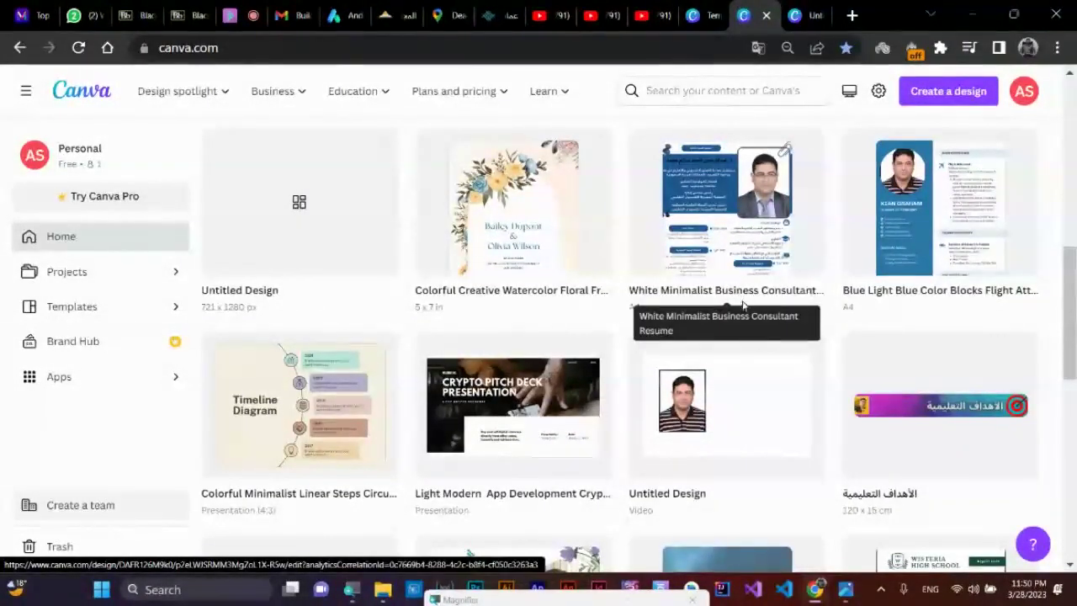
pyautogui.click(770, 289)
pyautogui.scroll(2, 721, 313)
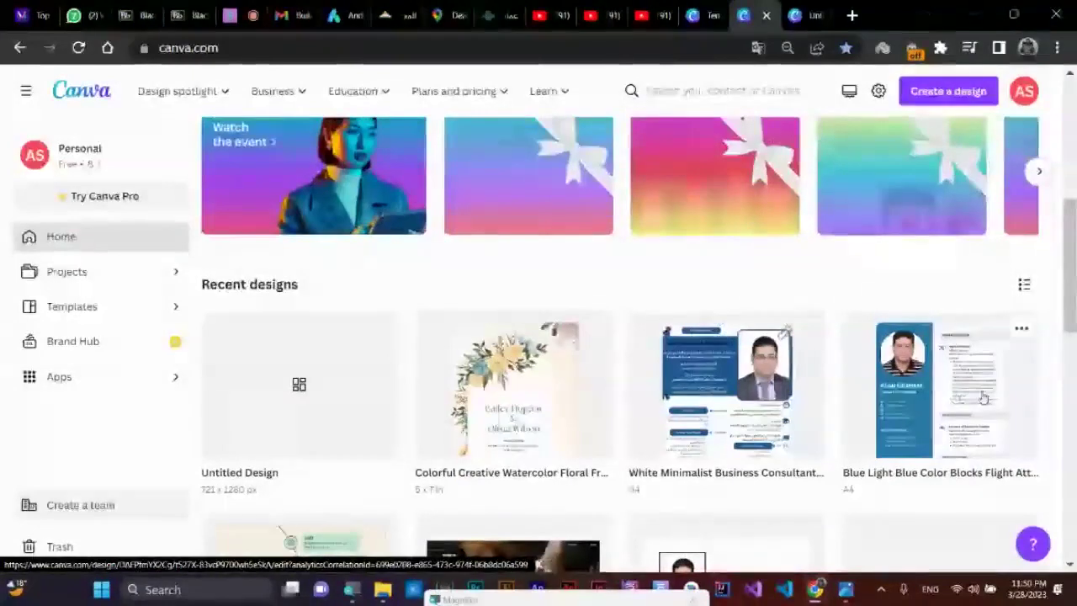
pyautogui.click(742, 392)
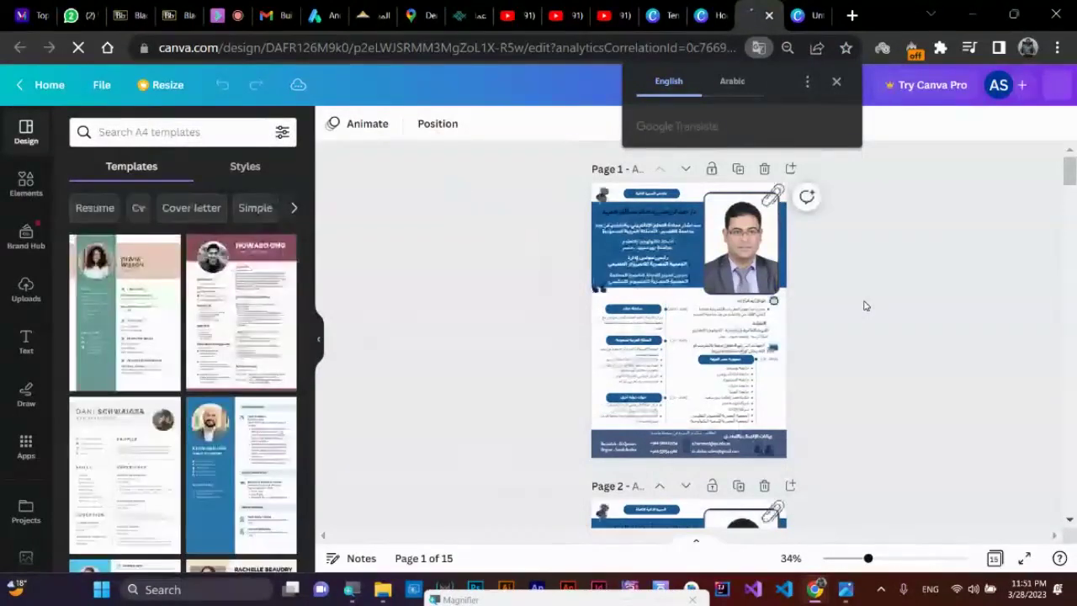
# - Zoom in on the 15-page resume, scroll through its pages and return to page 1
pyautogui.press('super')
pyautogui.press('super')
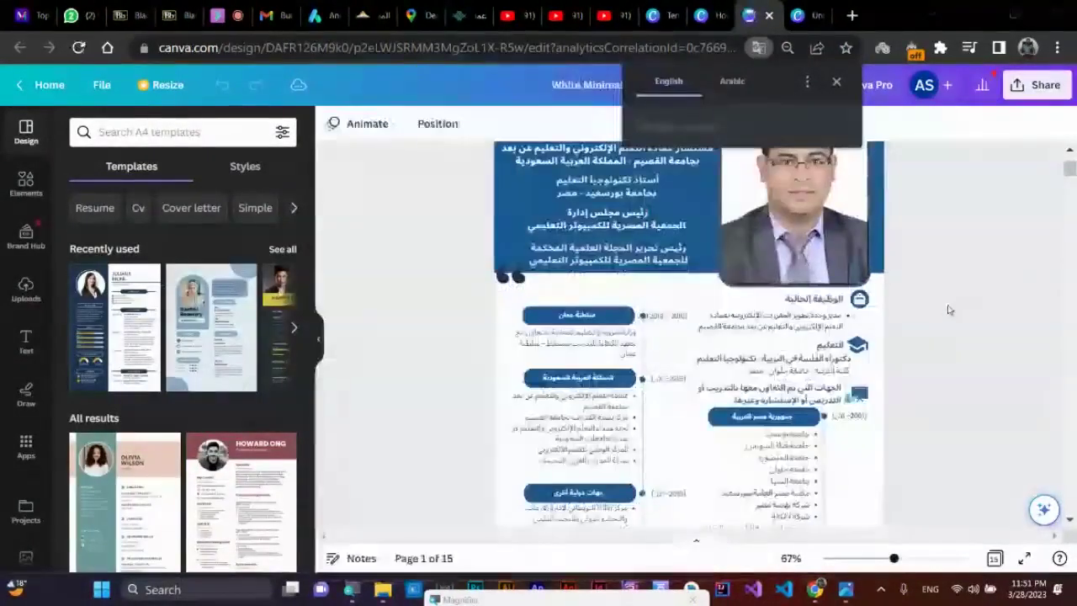
pyautogui.press('super')
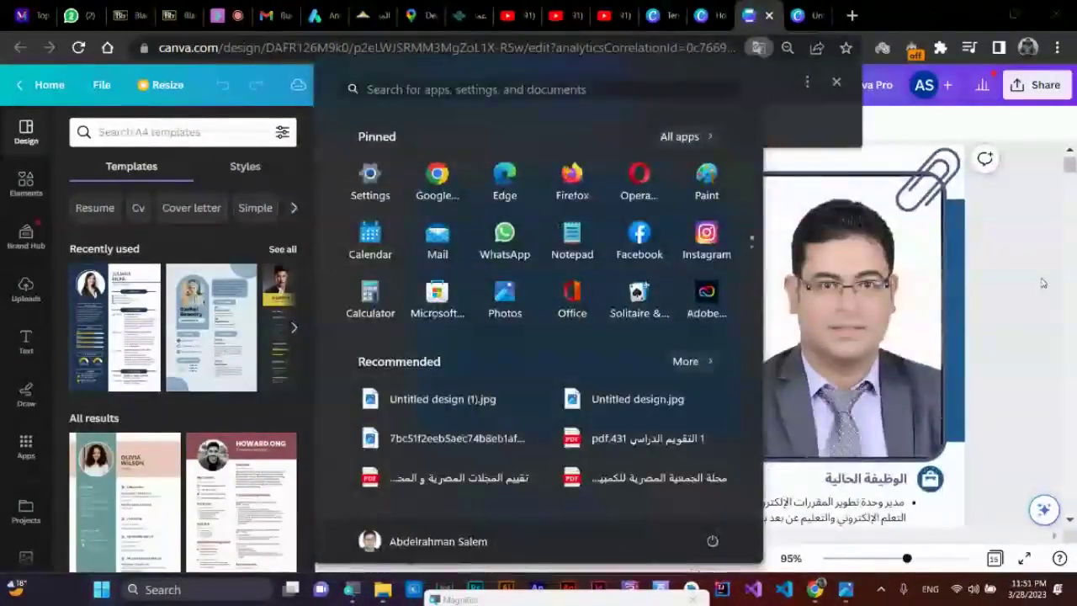
pyautogui.press('super')
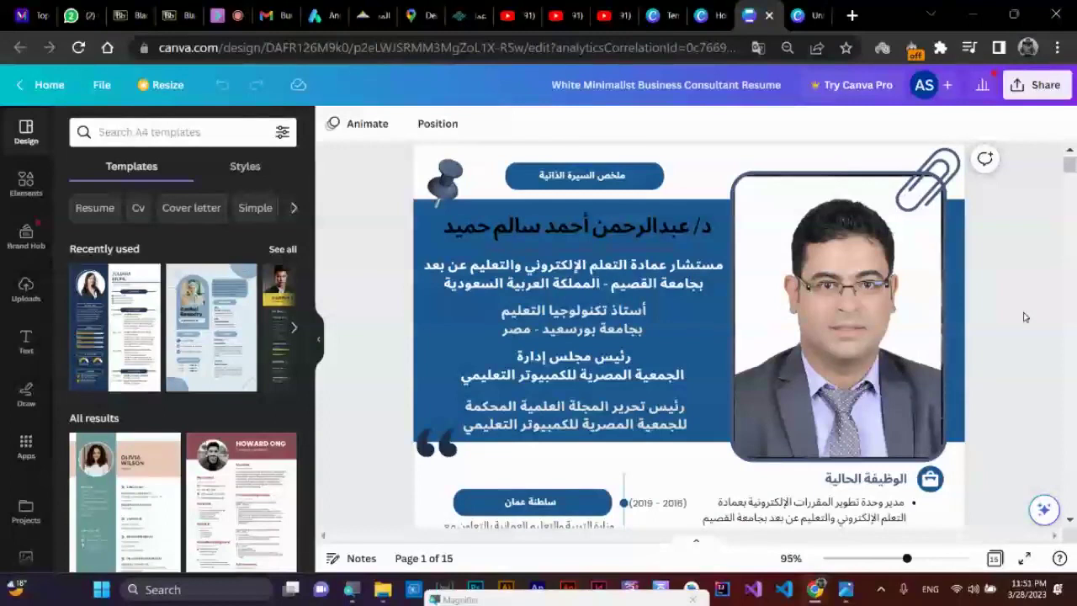
pyautogui.scroll(-5, 1024, 316)
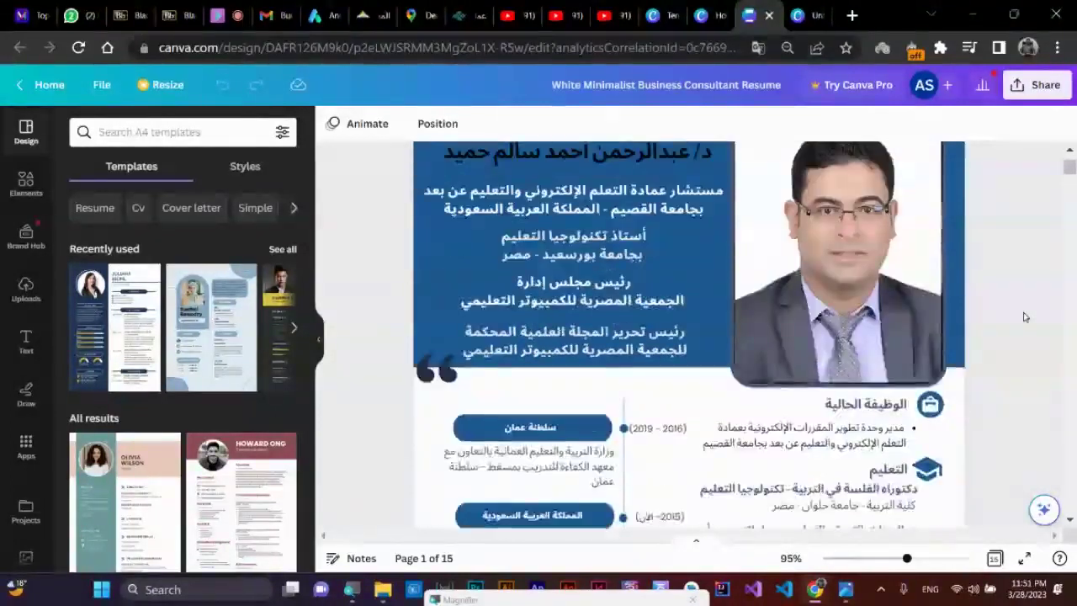
pyautogui.scroll(-20, 1024, 316)
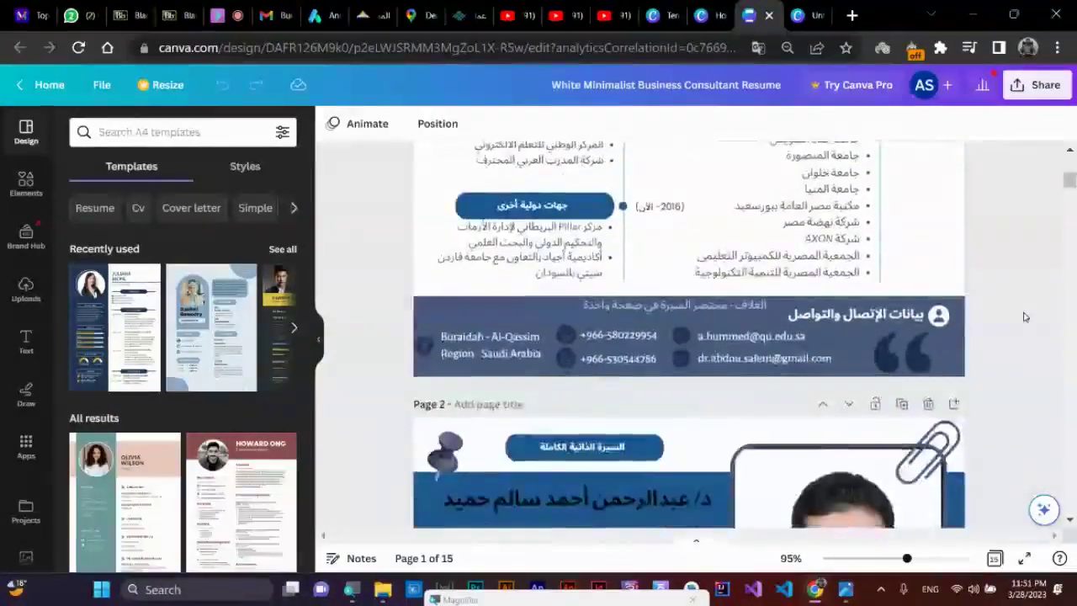
pyautogui.scroll(-20, 1025, 317)
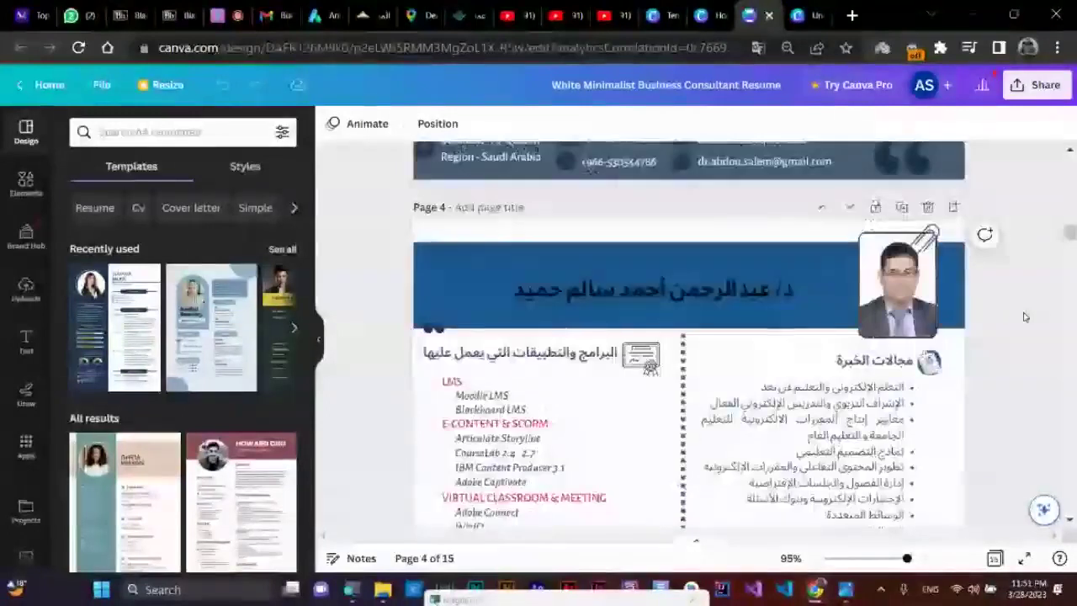
pyautogui.scroll(-15, 1065, 278)
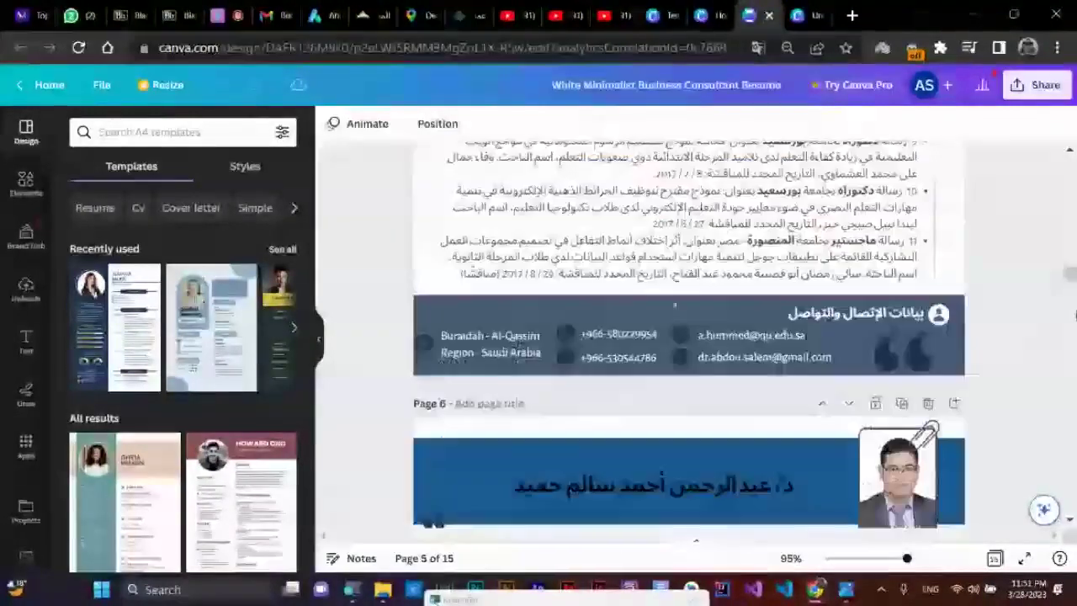
pyautogui.moveTo(1065, 278); pyautogui.dragTo(1068, 164)
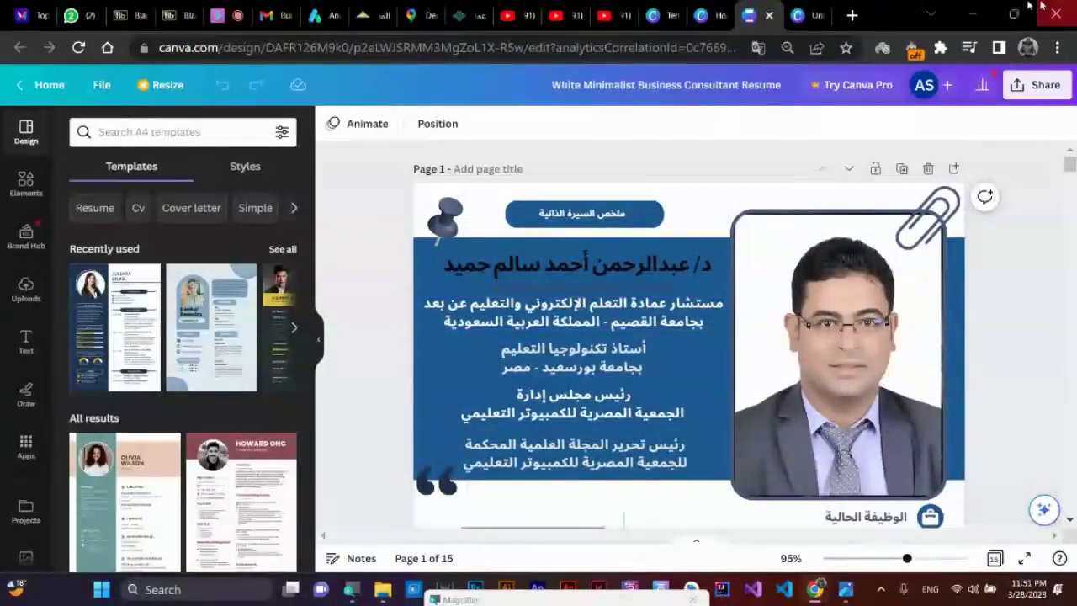
# - Check the resume image in Andromo, then return to the untitled 721×1280 px Canva design
pyautogui.click(806, 15)
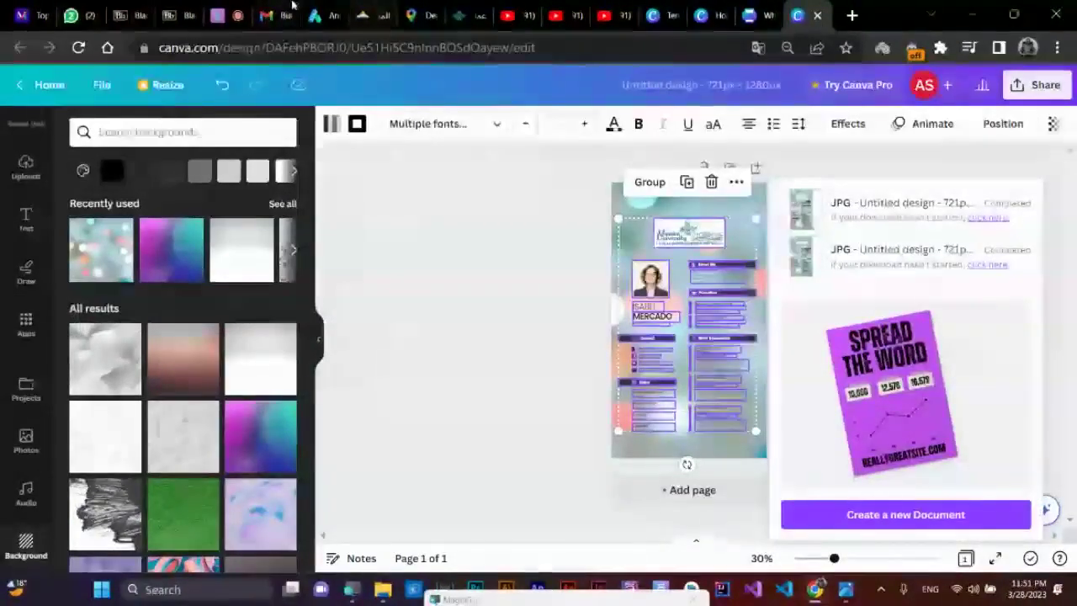
pyautogui.click(318, 7)
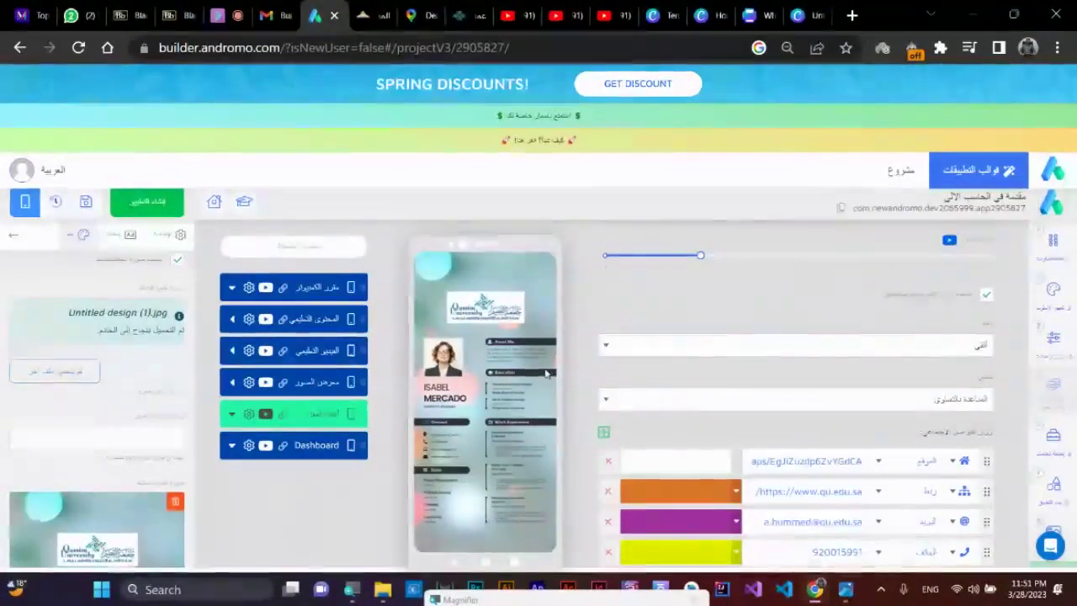
pyautogui.click(810, 9)
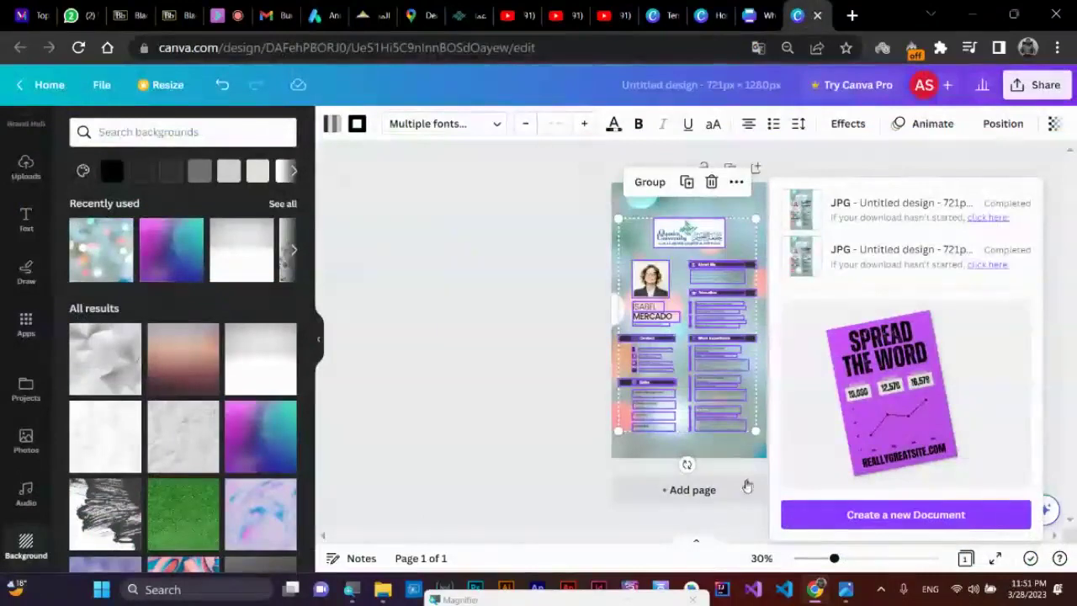
# - Set the Download panel's file type to PDF Standard, then go to the Andromo builder
pyautogui.click(558, 230)
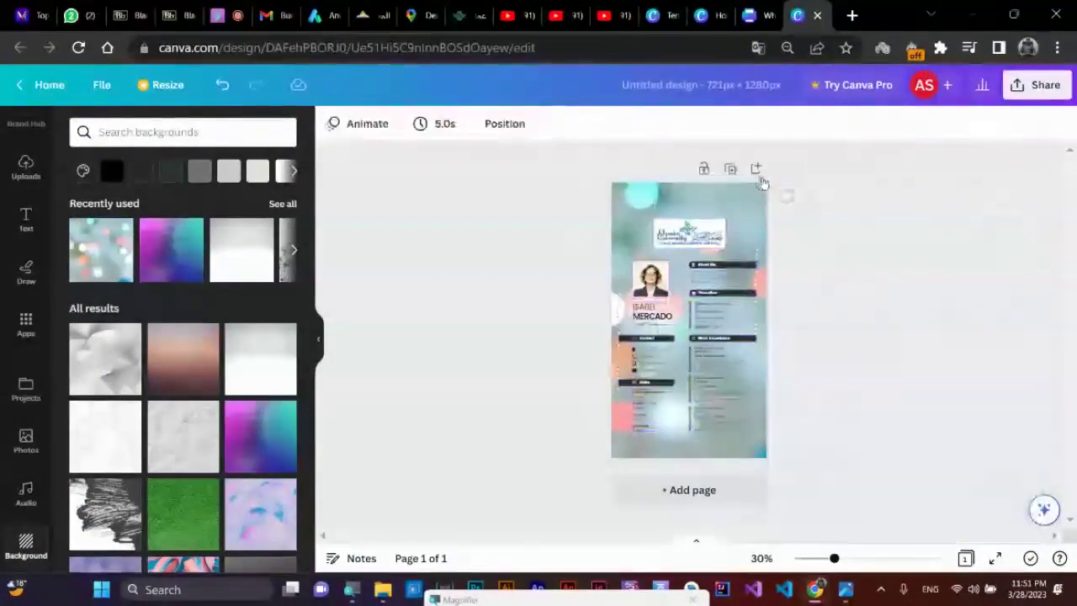
pyautogui.click(1037, 91)
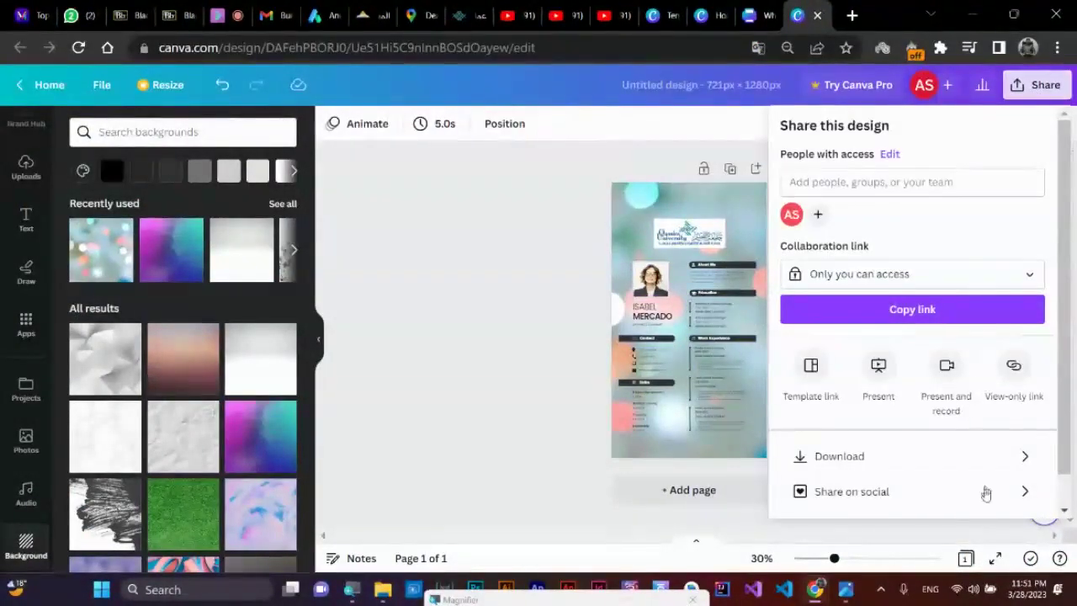
pyautogui.click(860, 467)
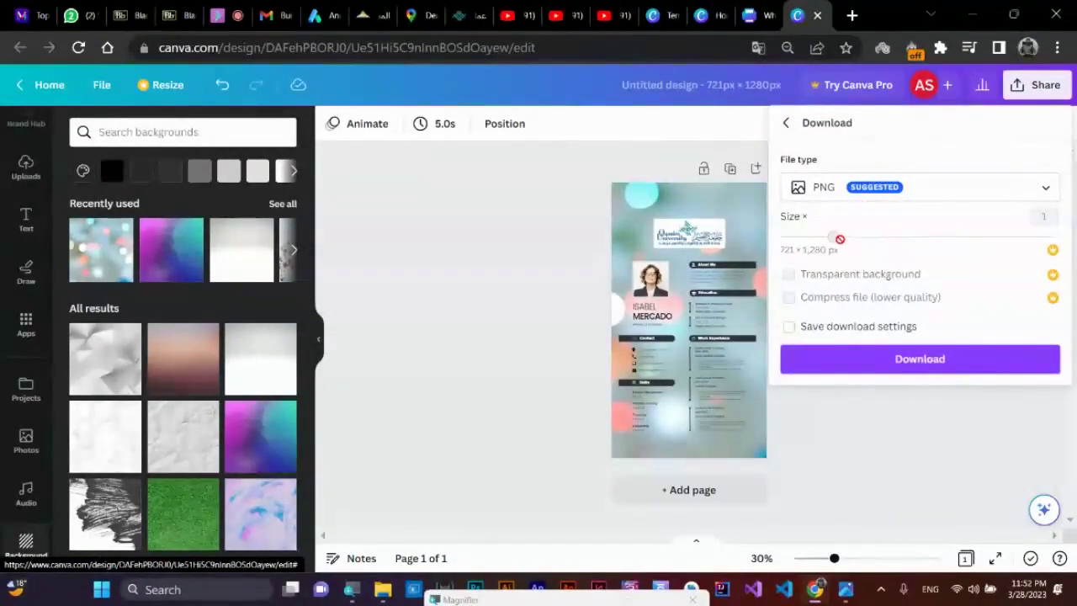
pyautogui.click(1005, 195)
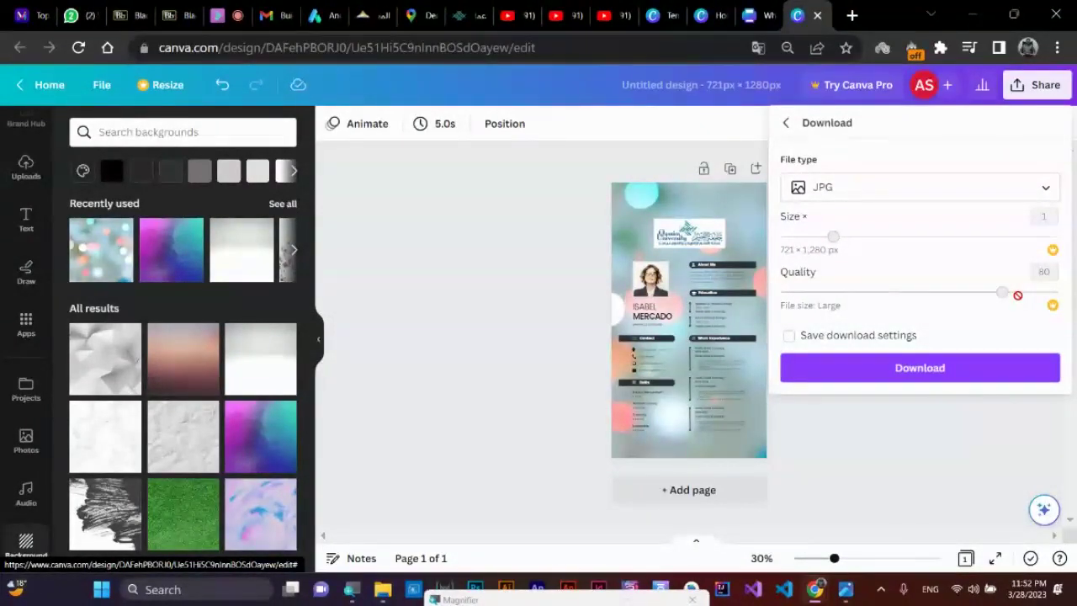
pyautogui.click(608, 279)
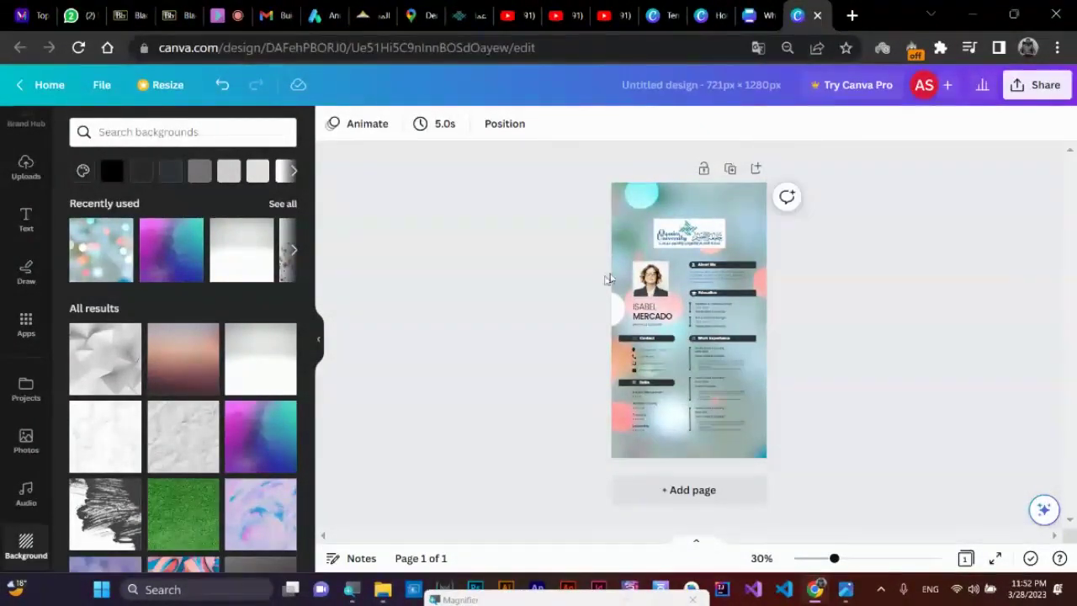
pyautogui.click(1038, 84)
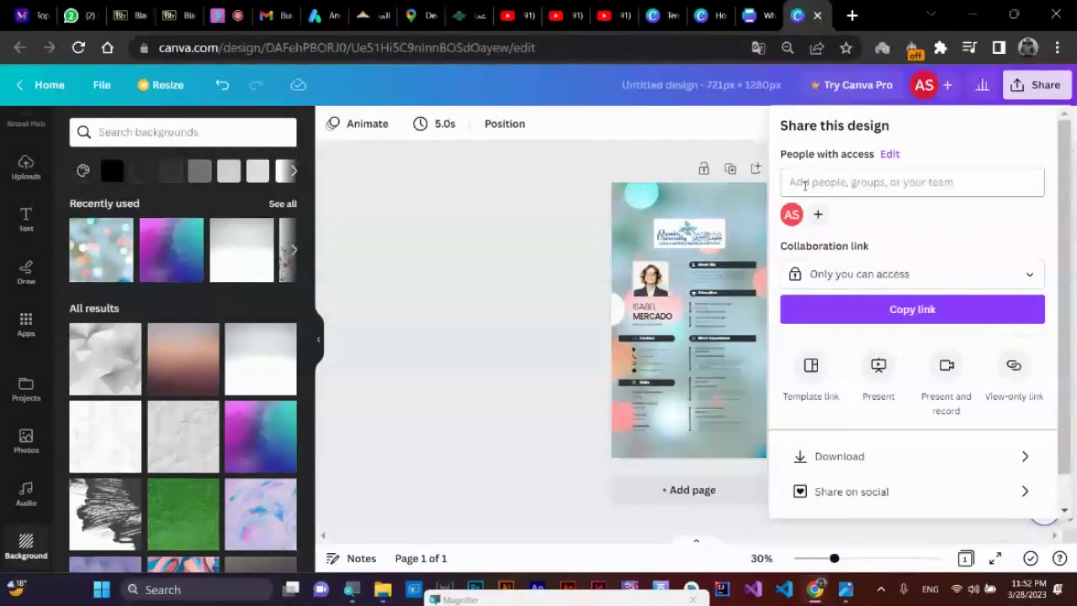
pyautogui.click(843, 461)
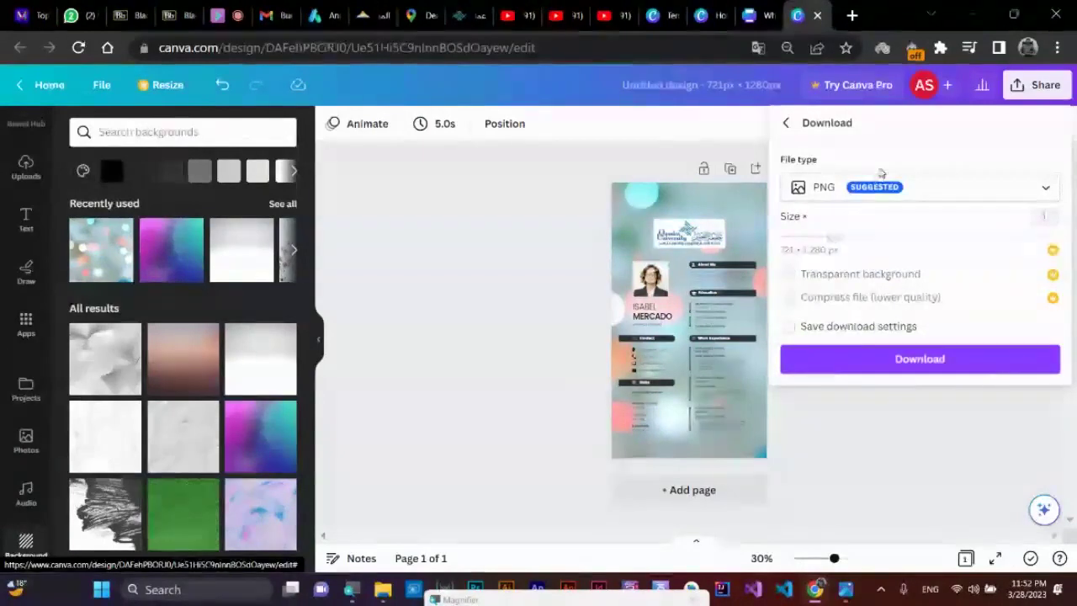
pyautogui.click(935, 185)
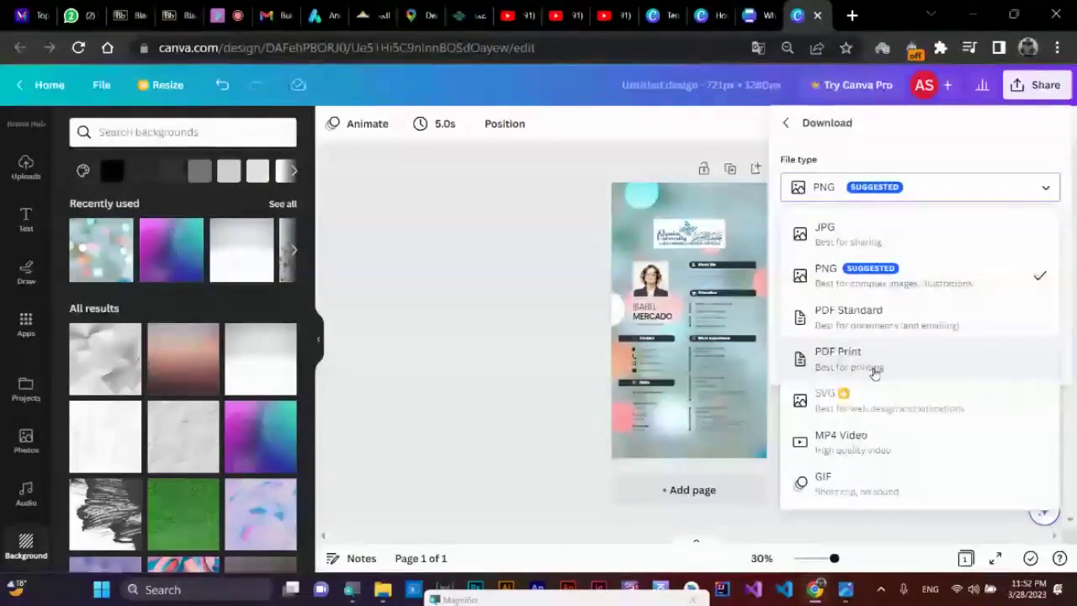
pyautogui.click(900, 333)
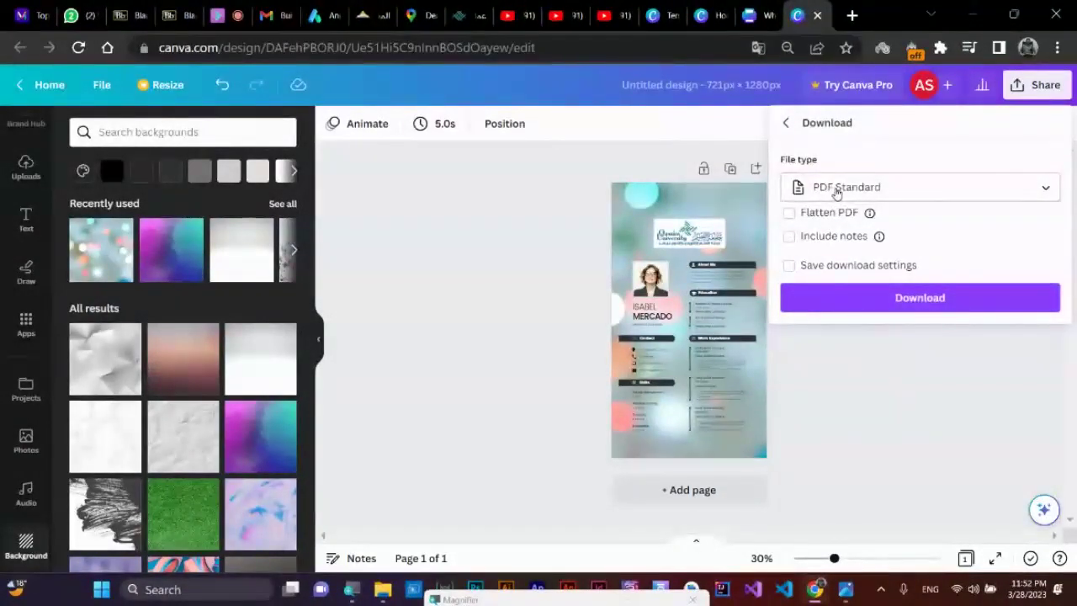
pyautogui.click(324, 16)
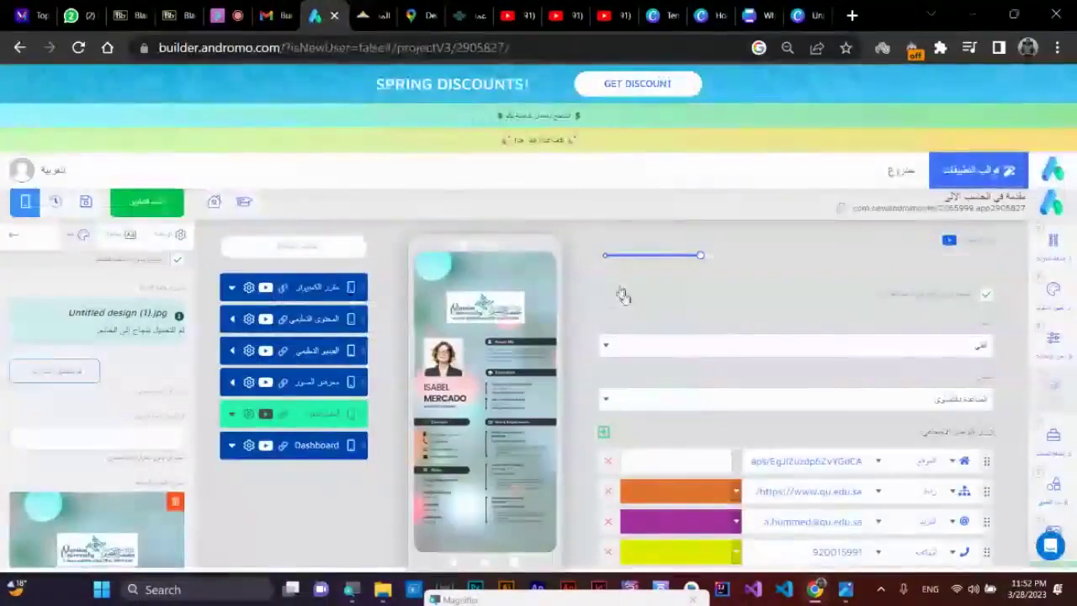
# - Preview the أستاذ المقرر screen, reselect مقرر الكمبيوتر and open the Components list
pyautogui.click(314, 289)
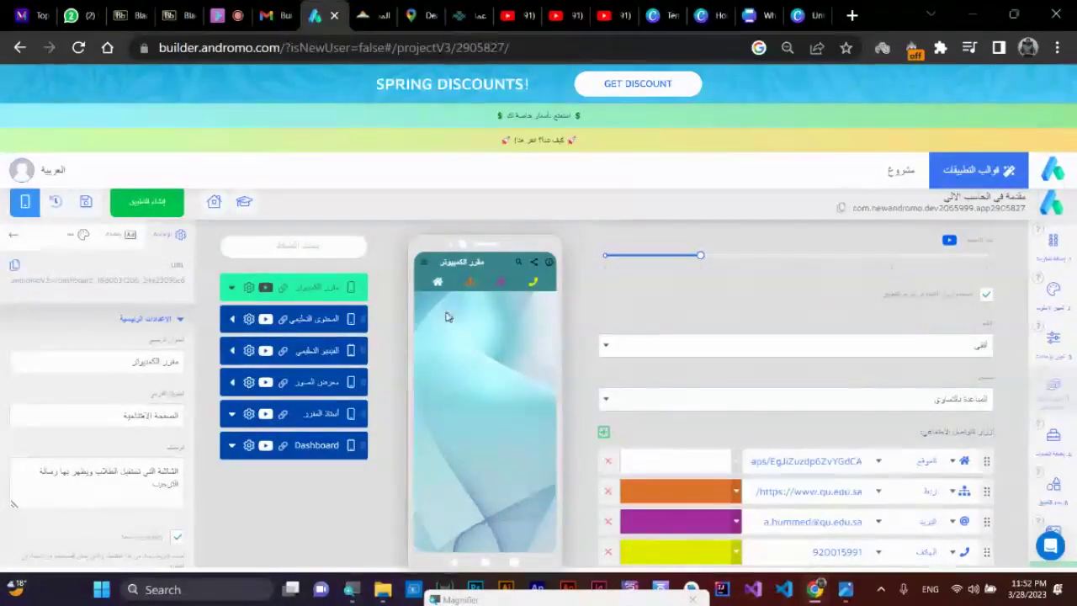
pyautogui.click(311, 414)
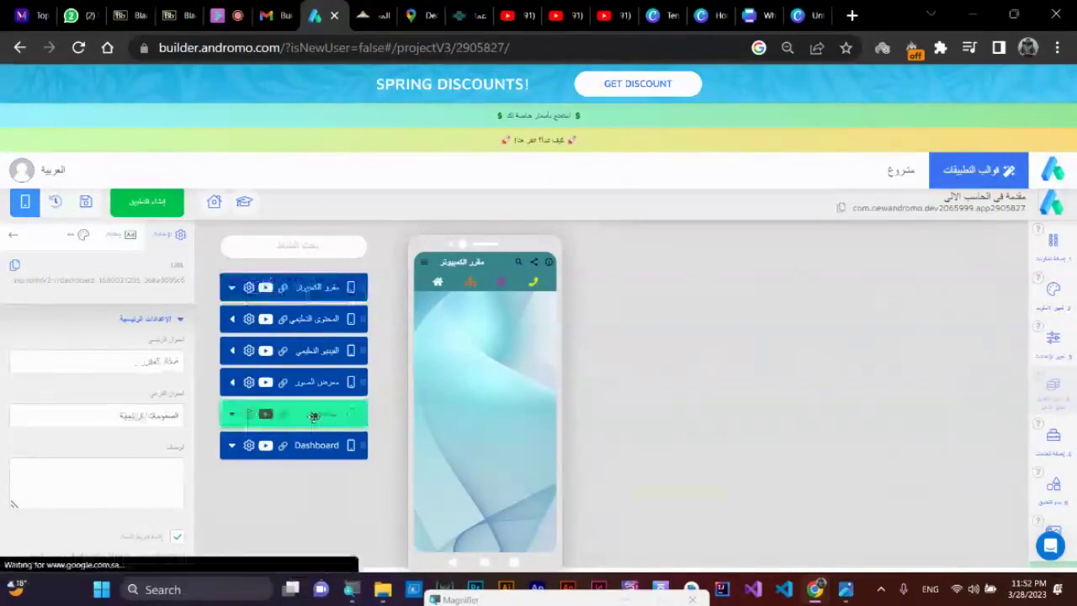
pyautogui.click(312, 287)
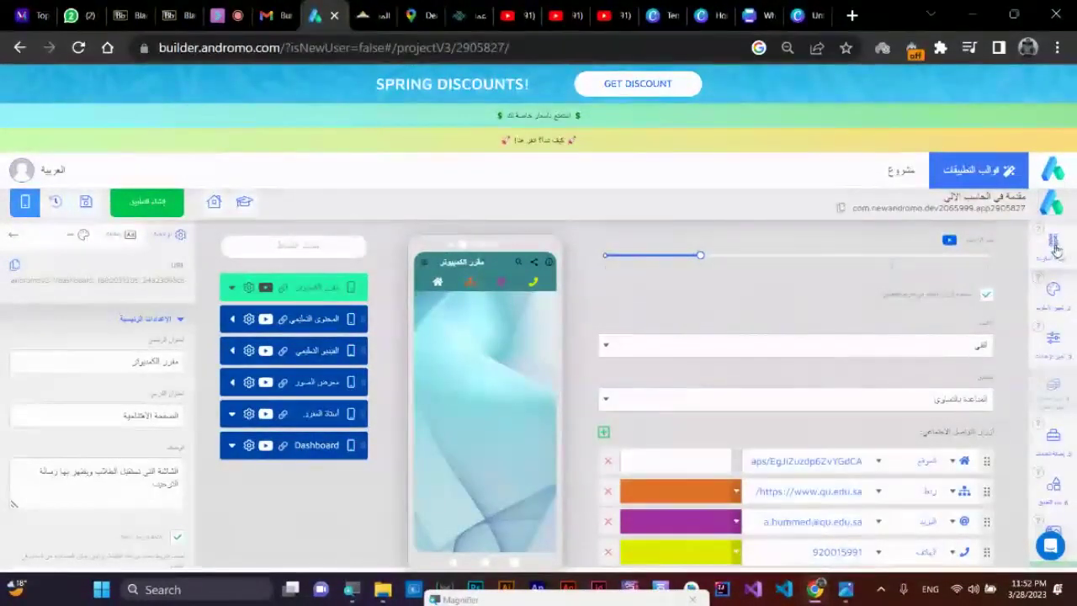
pyautogui.click(1053, 244)
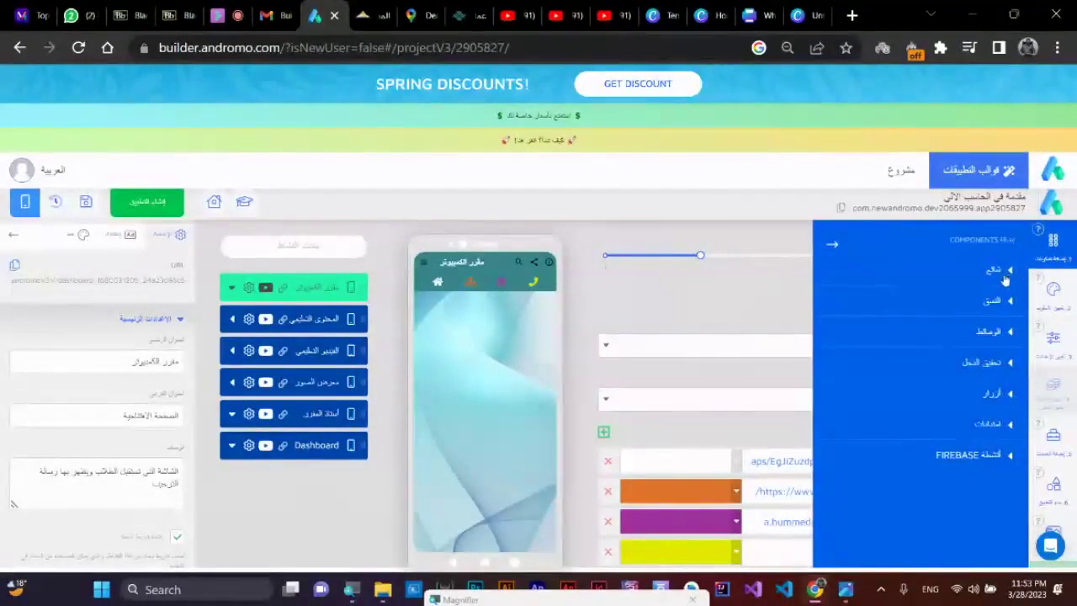
# - Add a Dashboard button from the Buttons components to the first screen
pyautogui.click(1018, 394)
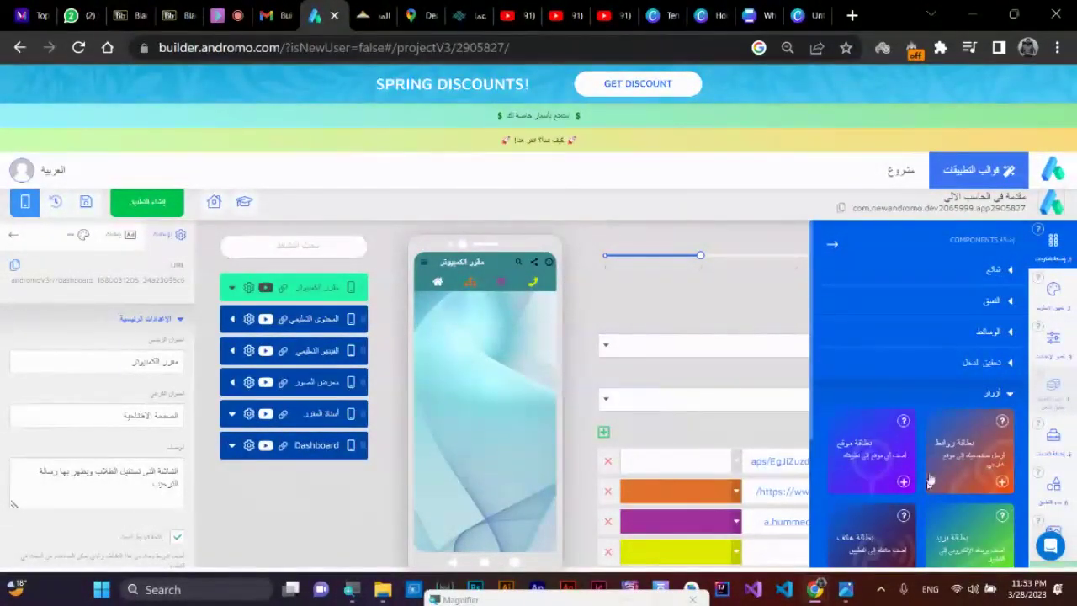
pyautogui.scroll(-5, 949, 479)
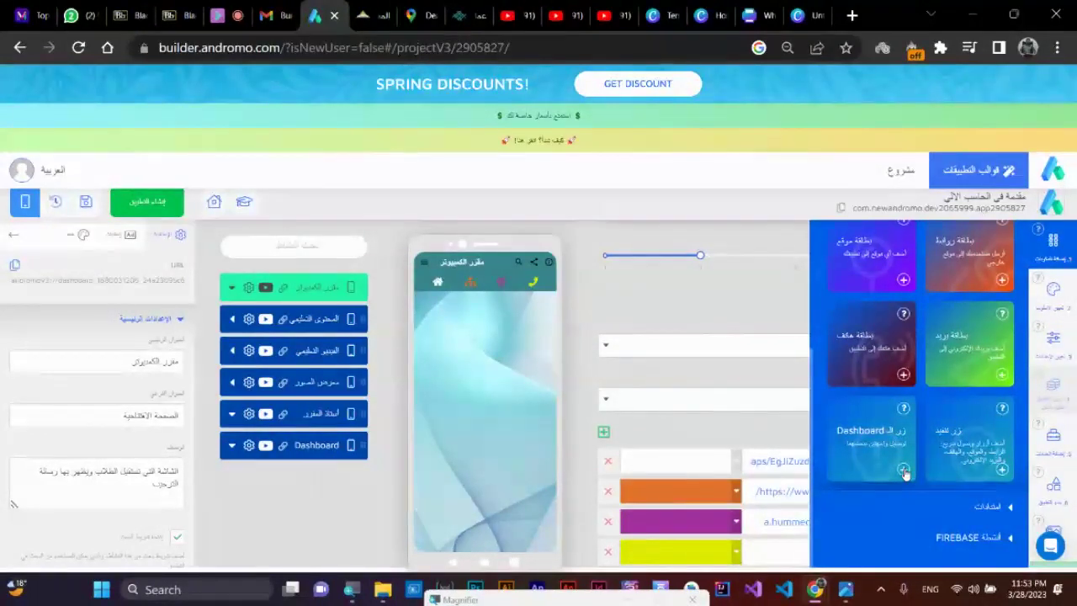
pyautogui.click(904, 472)
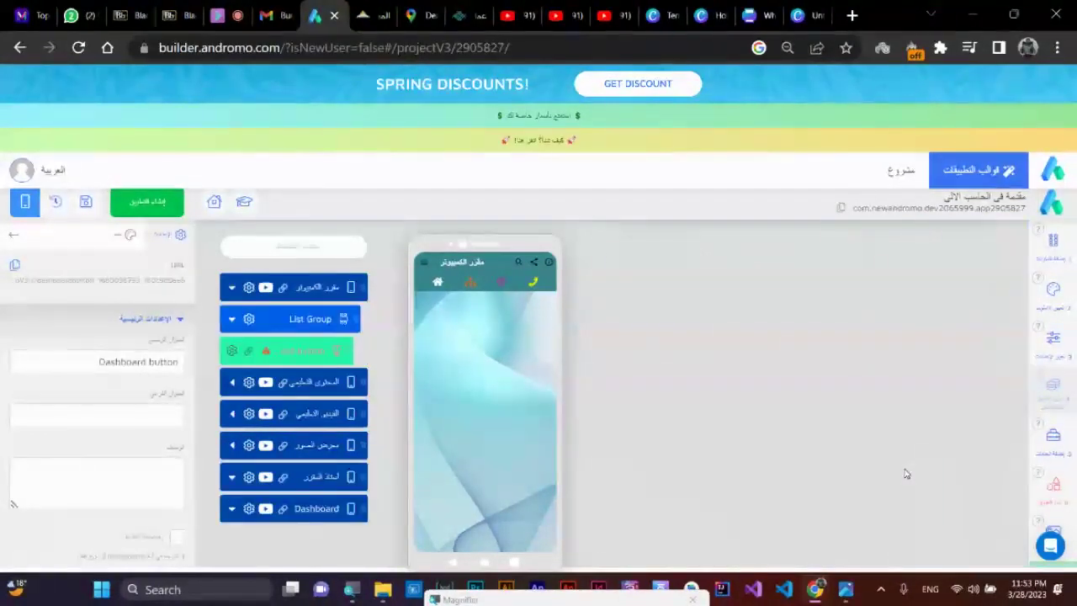
pyautogui.click(303, 352)
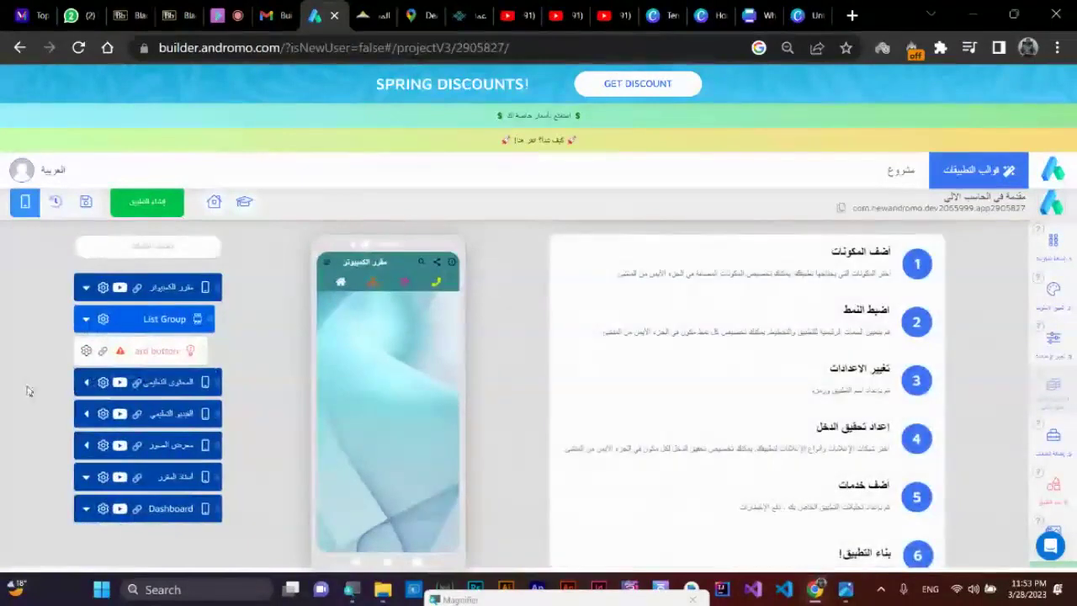
pyautogui.click(133, 352)
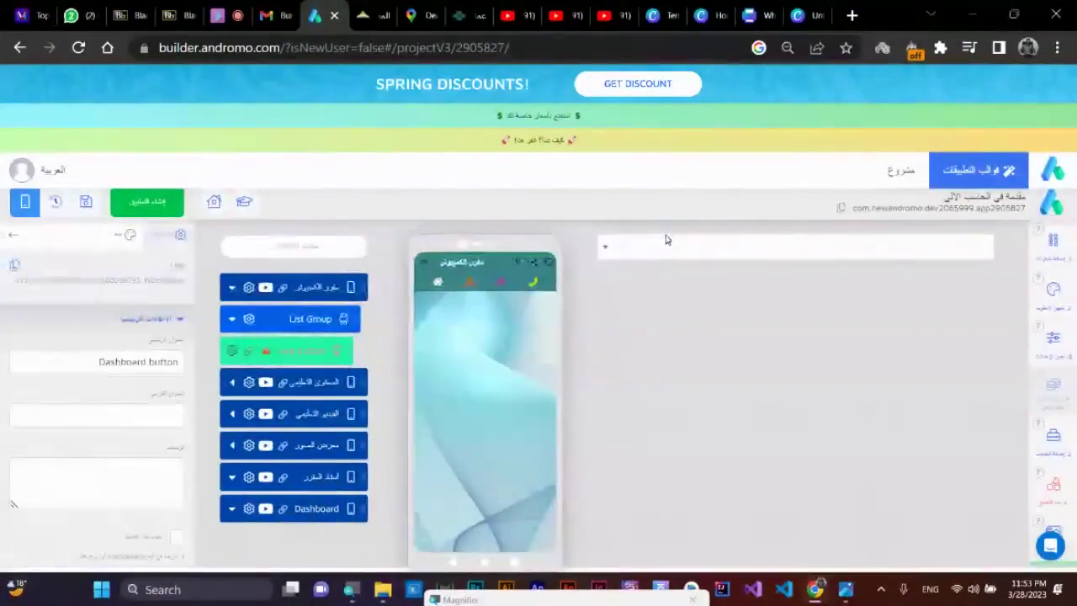
pyautogui.click(661, 241)
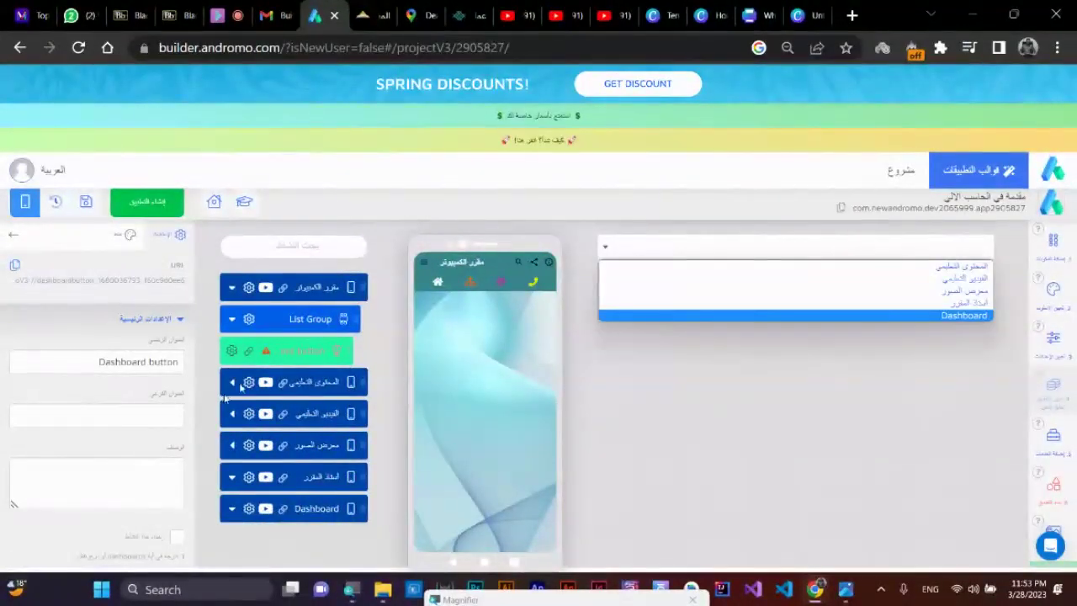
pyautogui.click(285, 353)
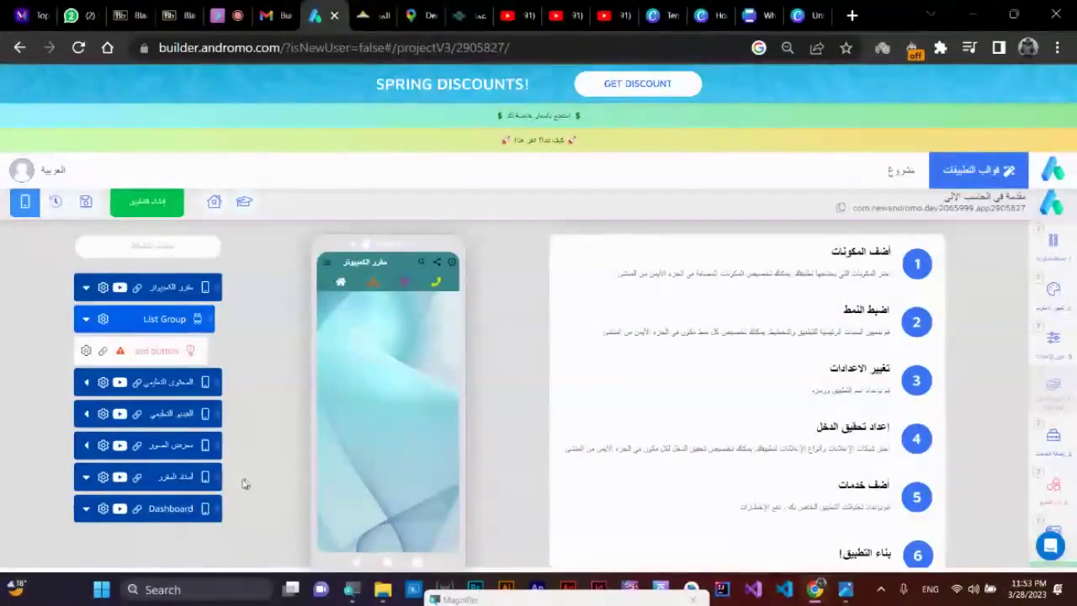
# - Link the Dashboard button to the أستاذ المقرر screen and test that it opens the resume
pyautogui.click(145, 355)
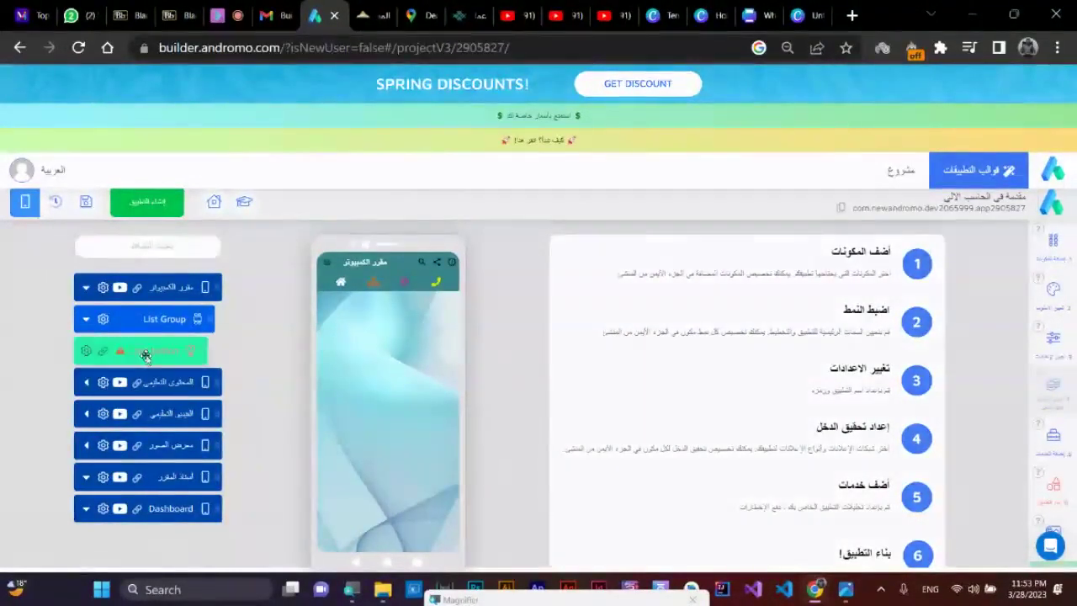
pyautogui.click(853, 247)
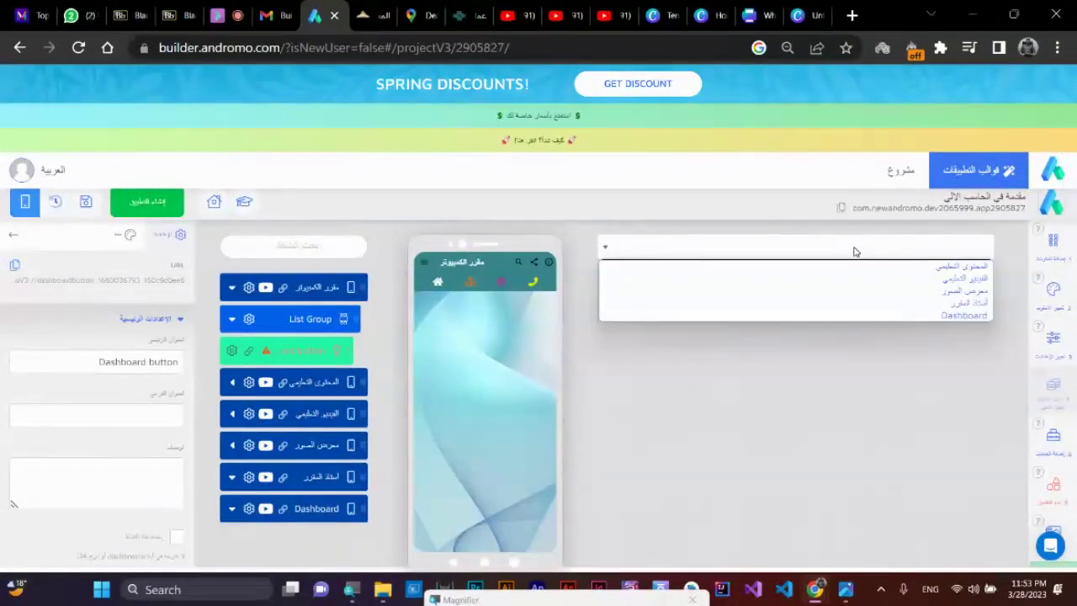
pyautogui.click(919, 304)
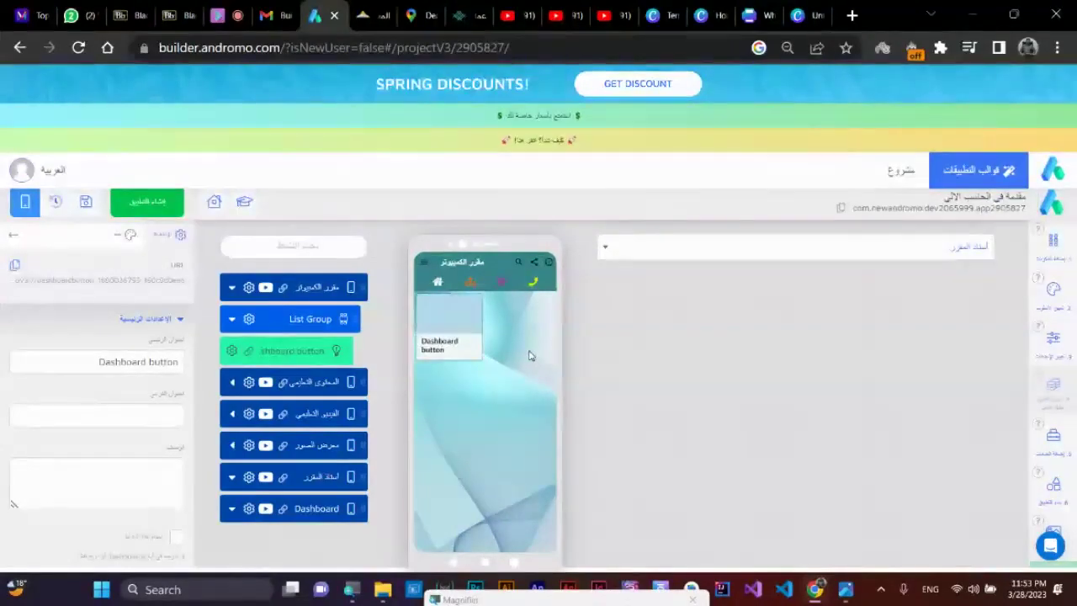
pyautogui.click(449, 323)
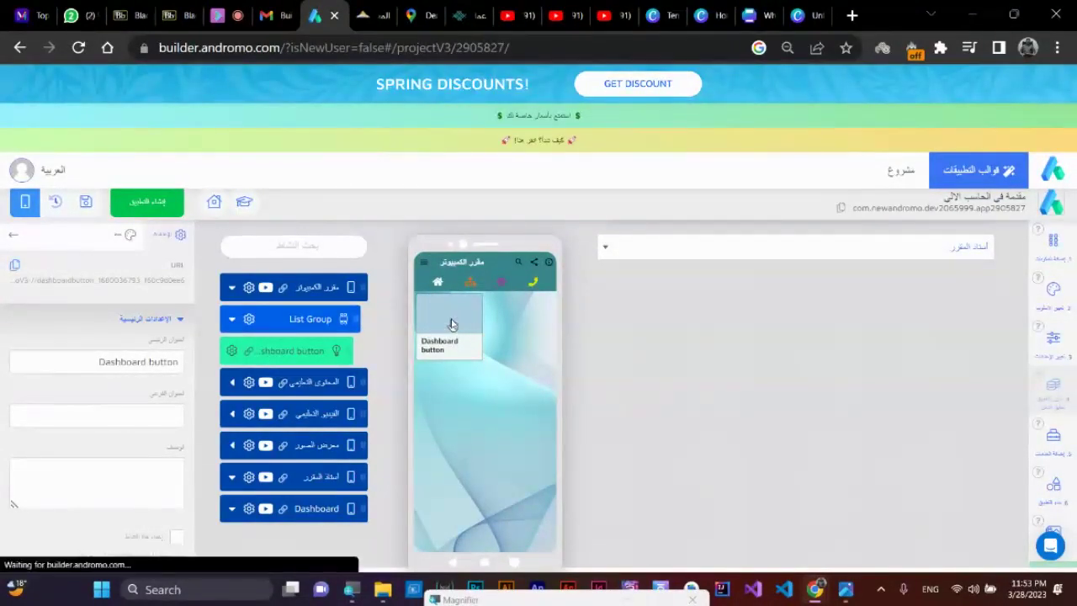
pyautogui.click(316, 352)
pyautogui.click(322, 324)
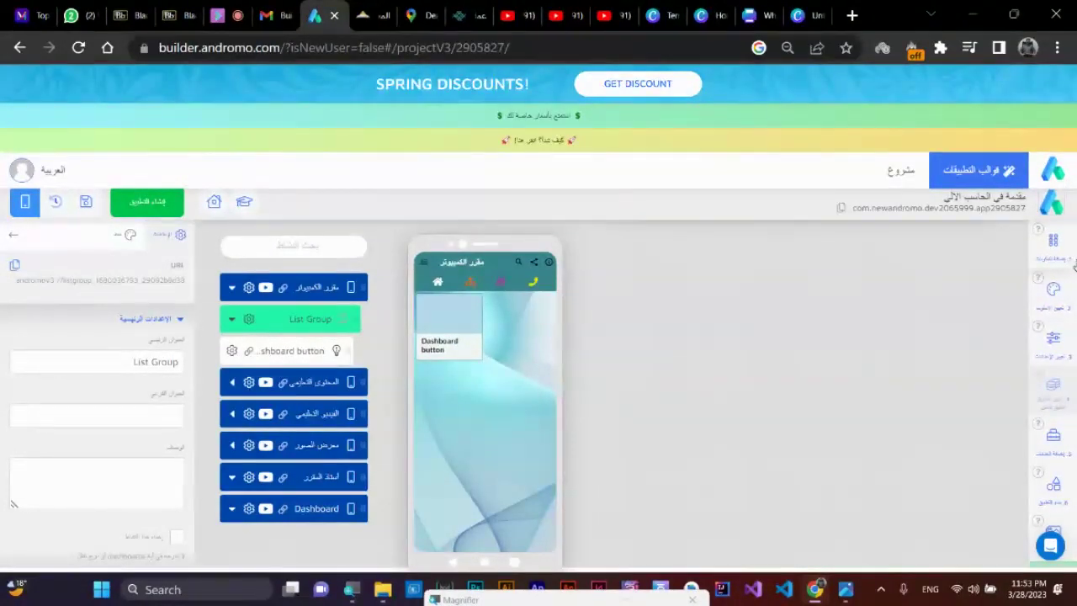
# - Reopen the Components list, expand Buttons and scroll through the button cards
pyautogui.click(1058, 246)
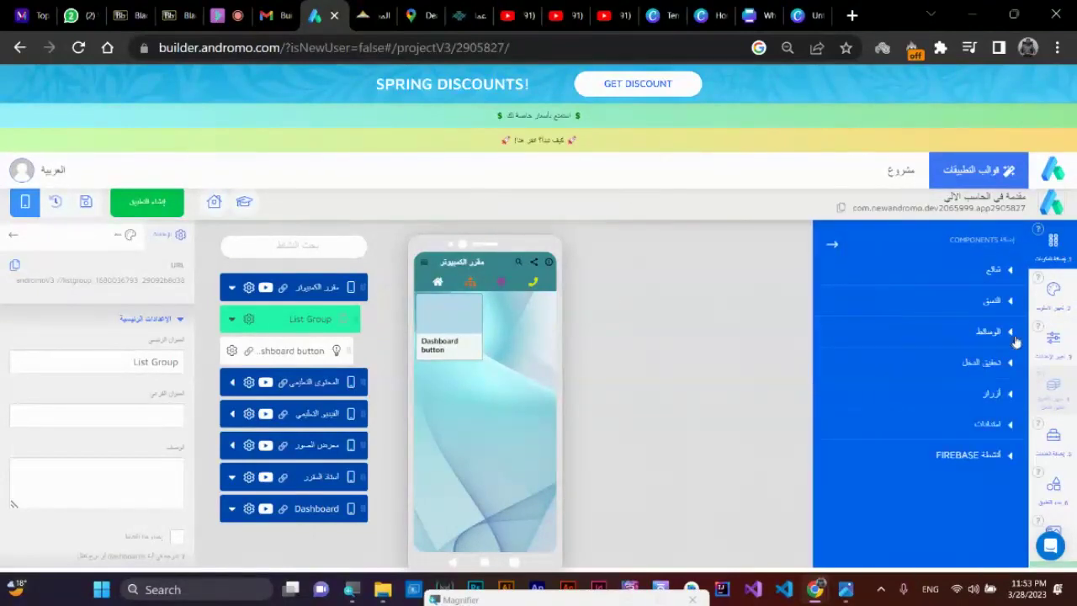
pyautogui.click(1004, 395)
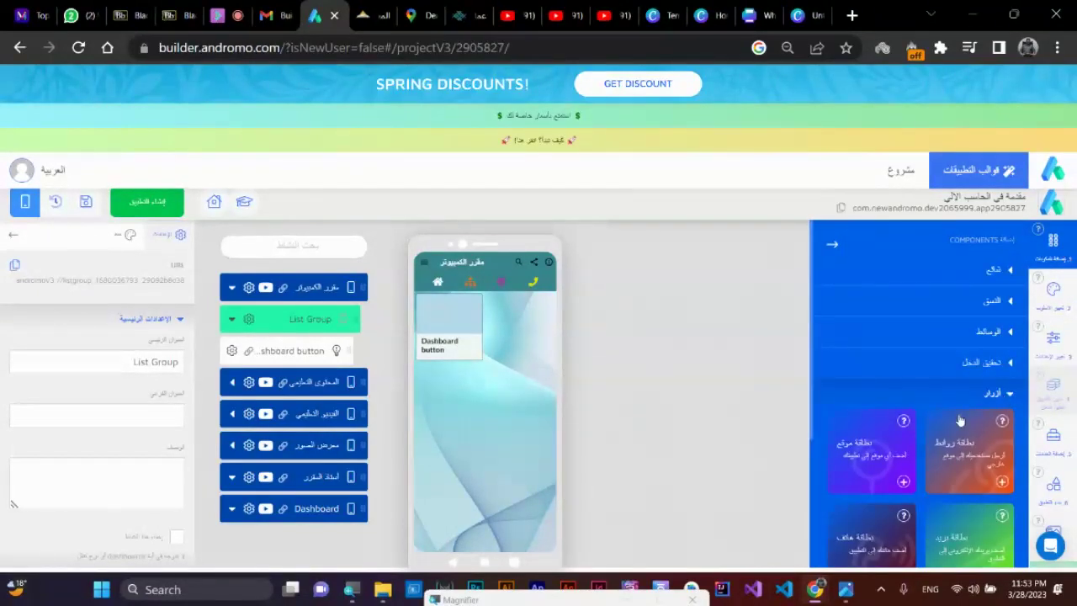
pyautogui.scroll(-2, 960, 420)
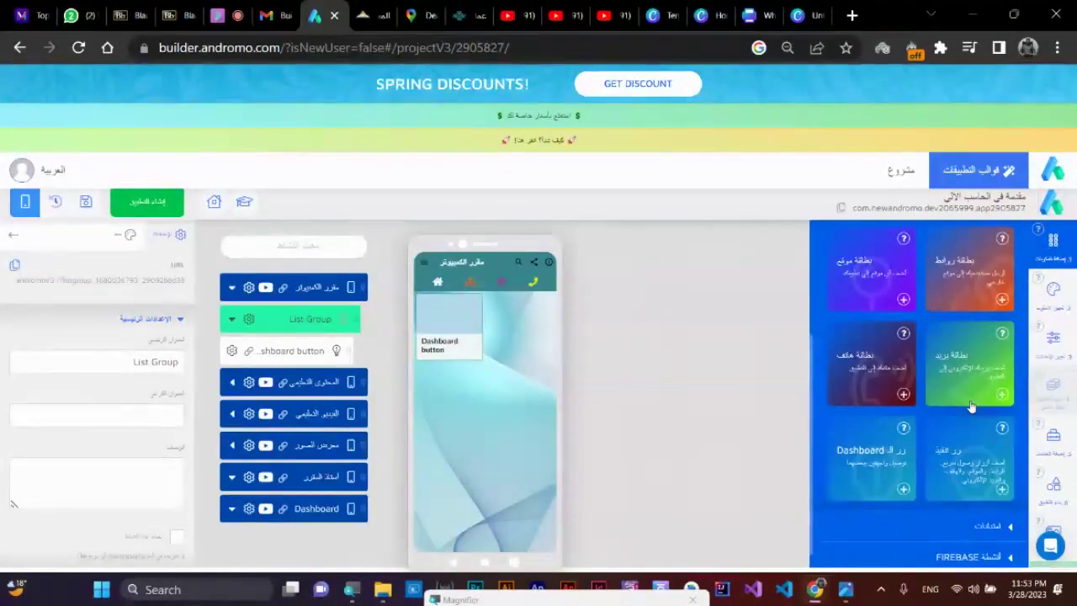
pyautogui.scroll(1, 984, 403)
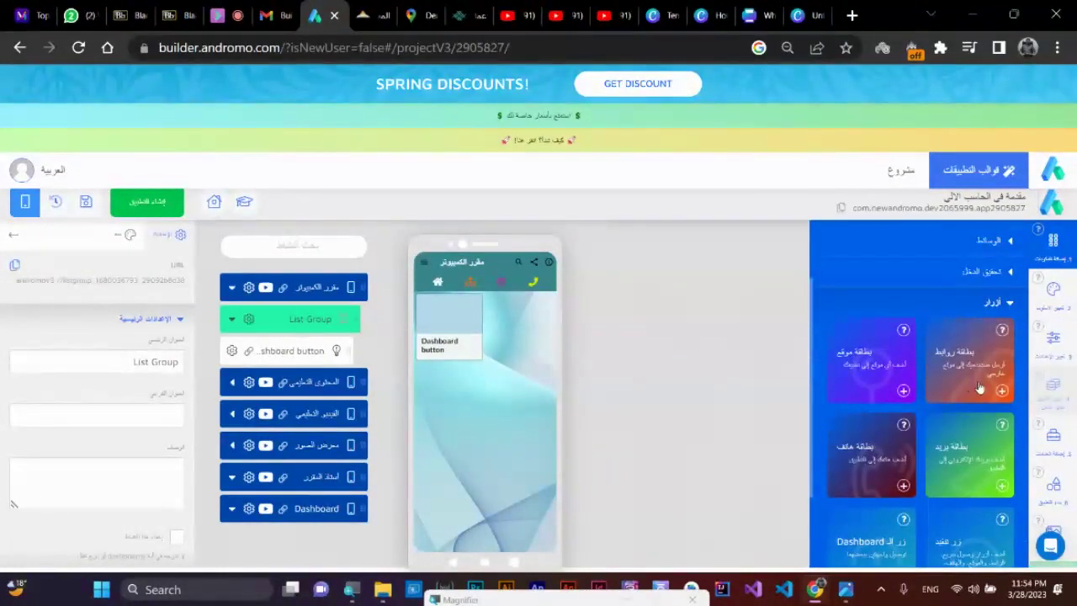